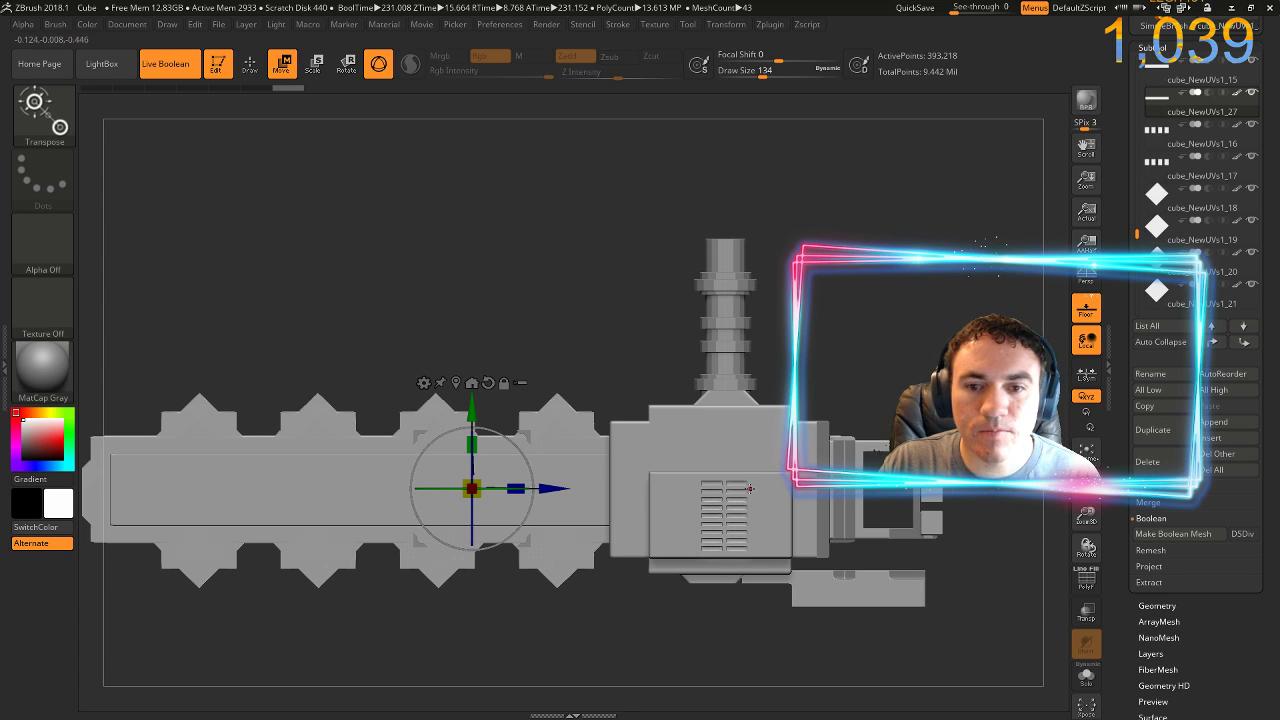
# - Drop the block under the vertical pipe to subdivision level 1 and delete its higher subdivision levels
pyautogui.click(731, 424)
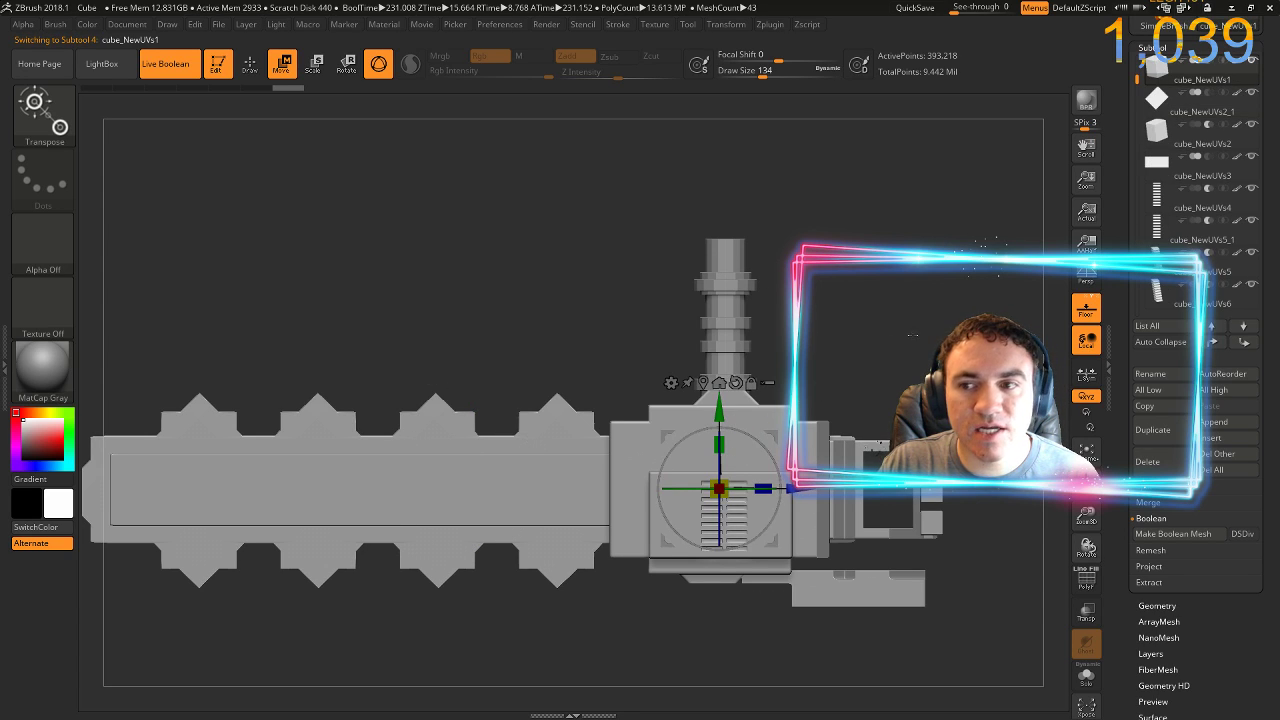
pyautogui.click(1150, 605)
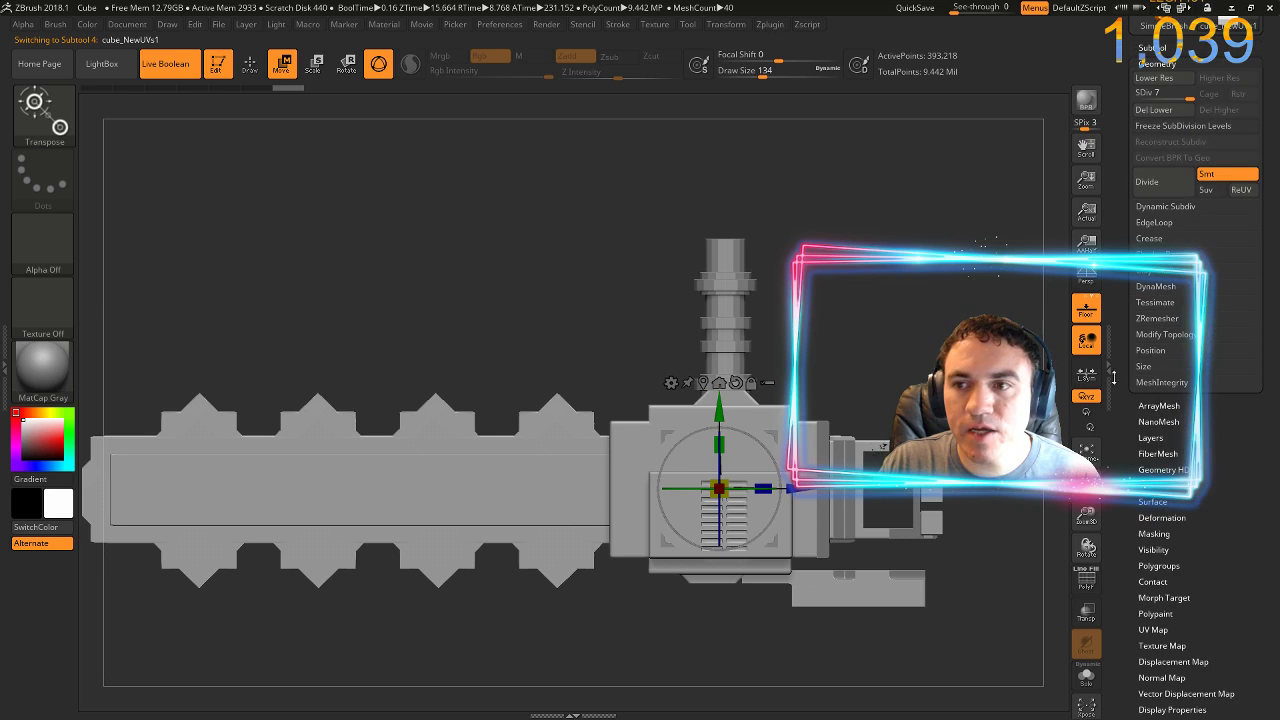
pyautogui.click(1135, 95)
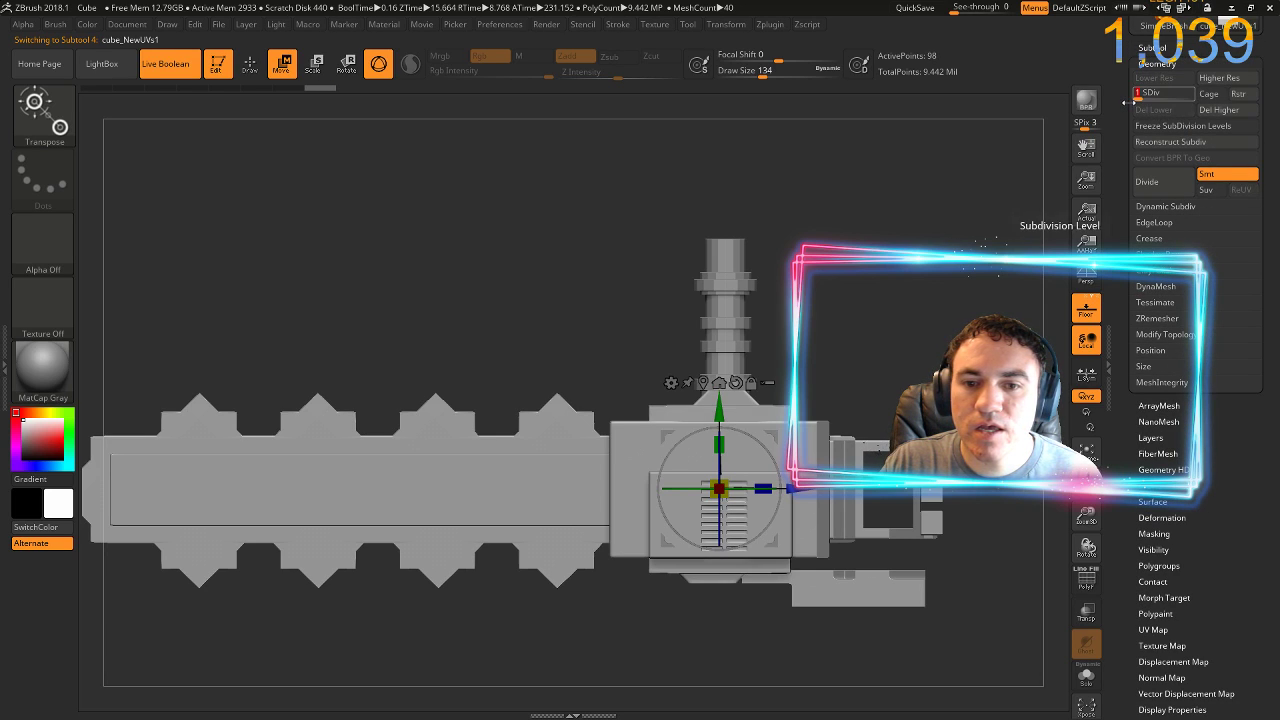
# - Set the rear block cube_NewUVs1_6 between the housing and handle to subdivision level 1 and delete its higher levels
pyautogui.moveTo(947, 324); pyautogui.dragTo(925, 385)
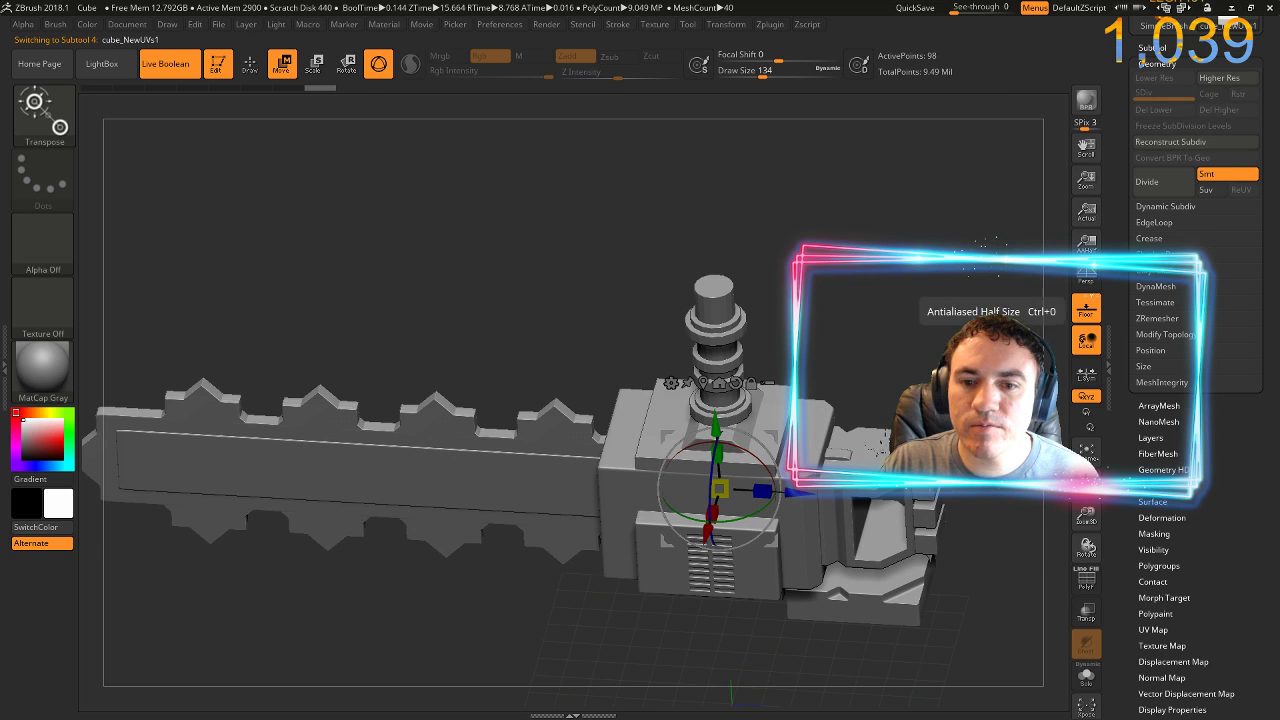
pyautogui.keyDown('alt'); pyautogui.click(889, 380); pyautogui.keyUp('alt')
pyautogui.moveTo(889, 380)
pyautogui.keyDown('ctrl'); pyautogui.mouseDown(button='right')
pyautogui.moveTo(906, 332)
pyautogui.moveTo(824, 353)
pyautogui.mouseUp(button='right'); pyautogui.keyUp('ctrl')
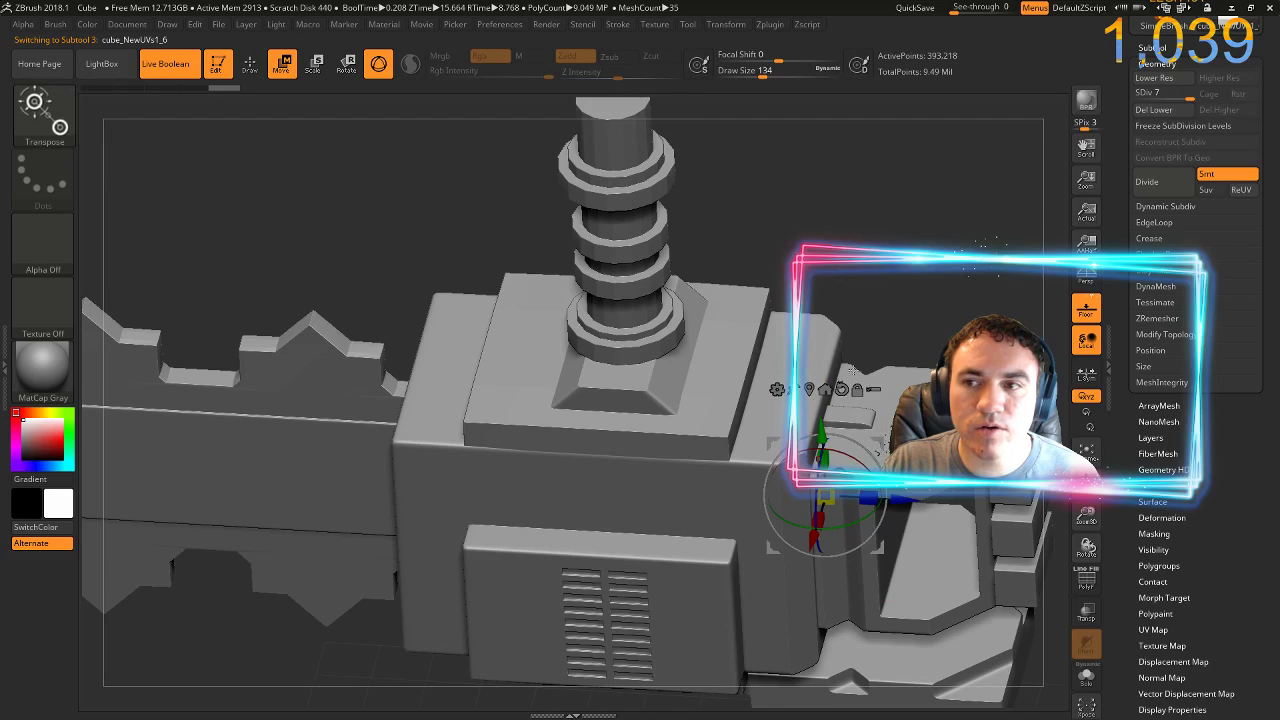
pyautogui.moveTo(1186, 98); pyautogui.dragTo(1137, 96)
pyautogui.click(1218, 110)
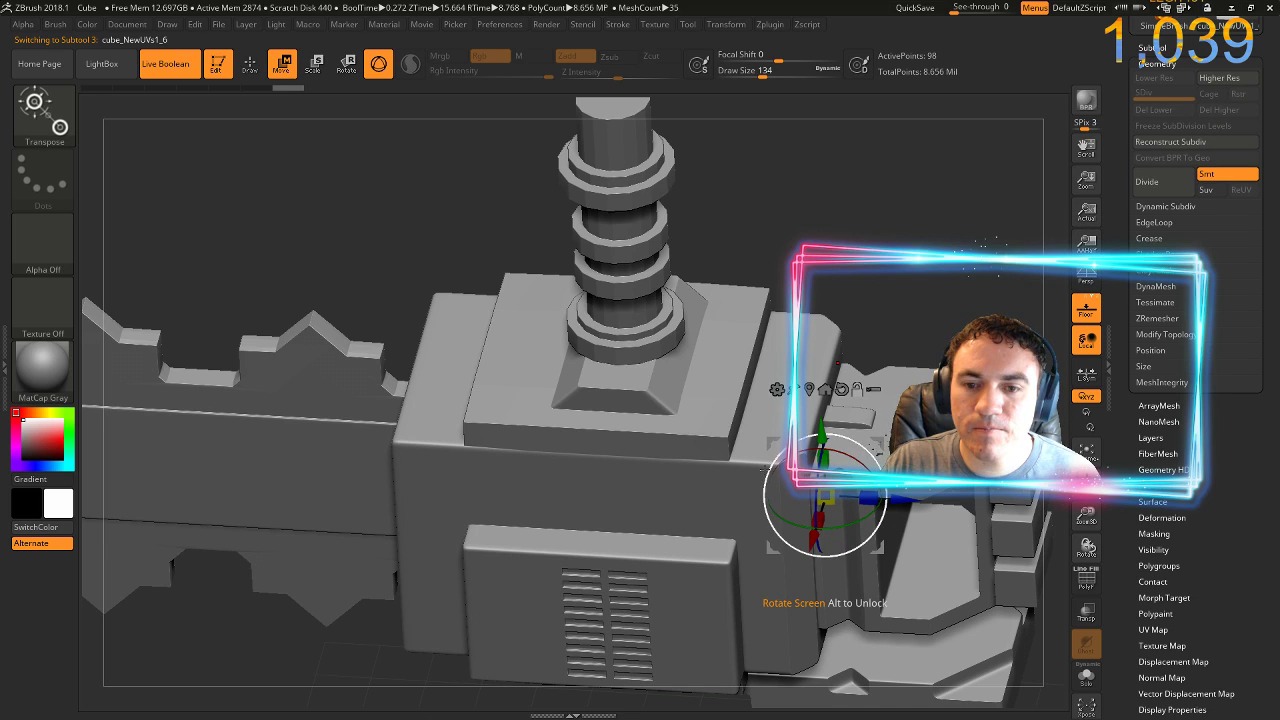
# - Select the main housing at subdivision level 1 and delete its higher subdivision levels
pyautogui.keyDown('alt'); pyautogui.click(748, 482); pyautogui.keyUp('alt')
pyautogui.click(1193, 127)
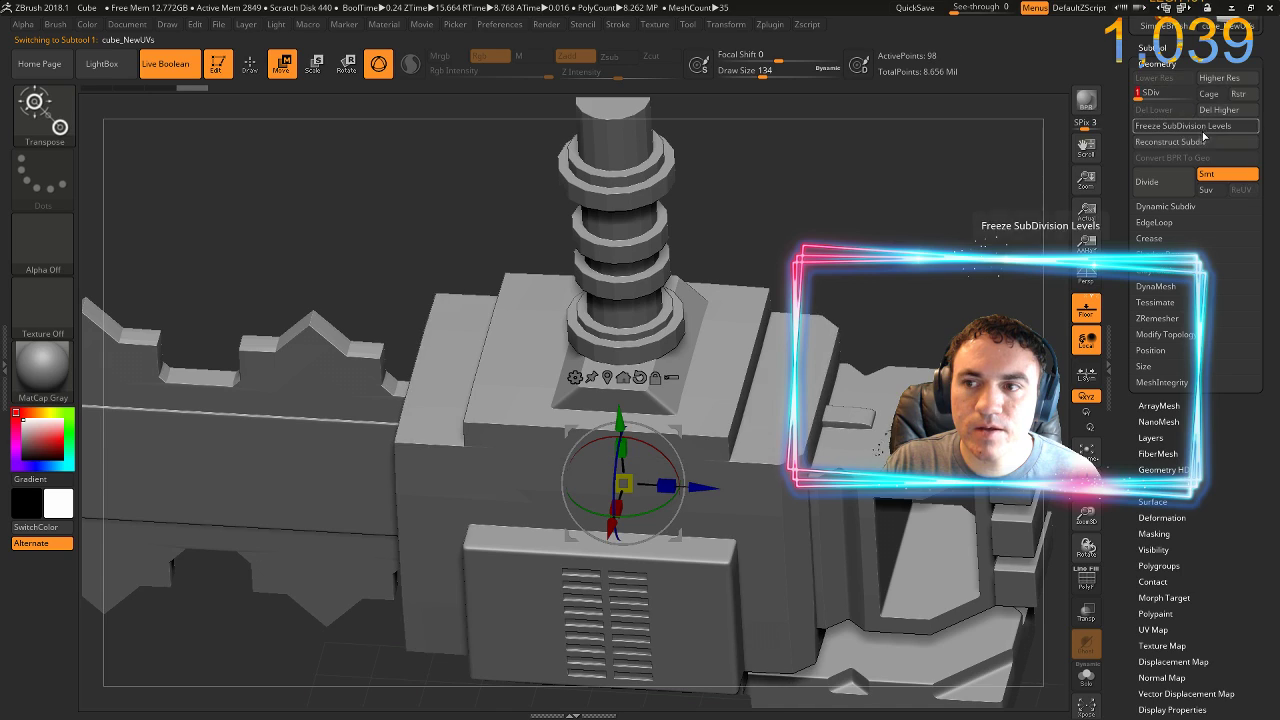
pyautogui.click(1217, 111)
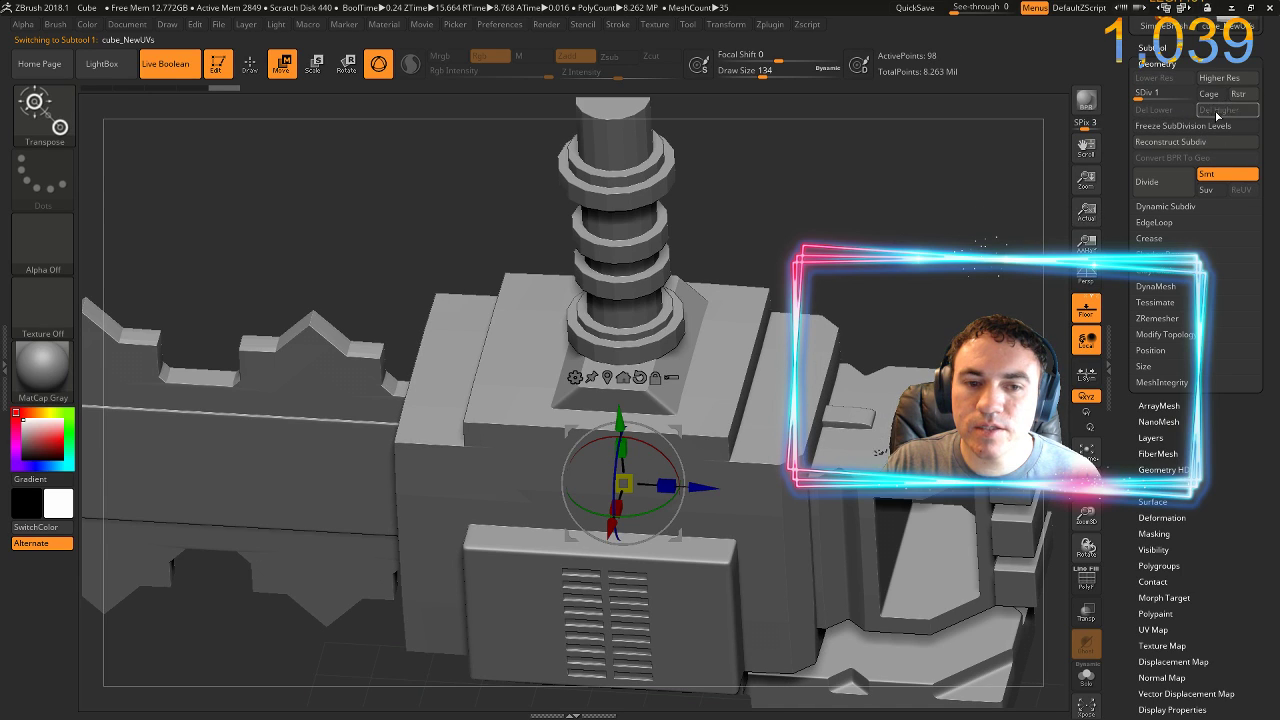
# - Lower the vented side panel to subdivision level 1 and delete its higher subdivision levels
pyautogui.keyDown('alt'); pyautogui.click(704, 553); pyautogui.keyUp('alt')
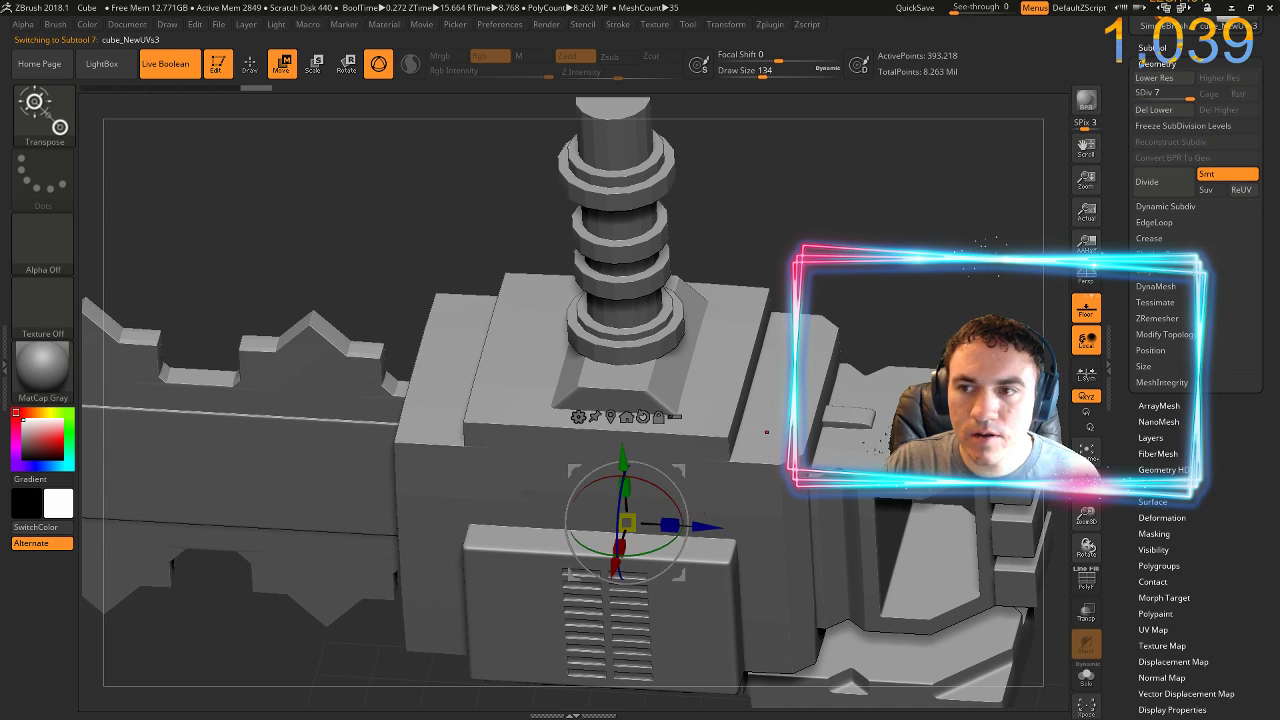
pyautogui.moveTo(1185, 96); pyautogui.dragTo(1143, 104)
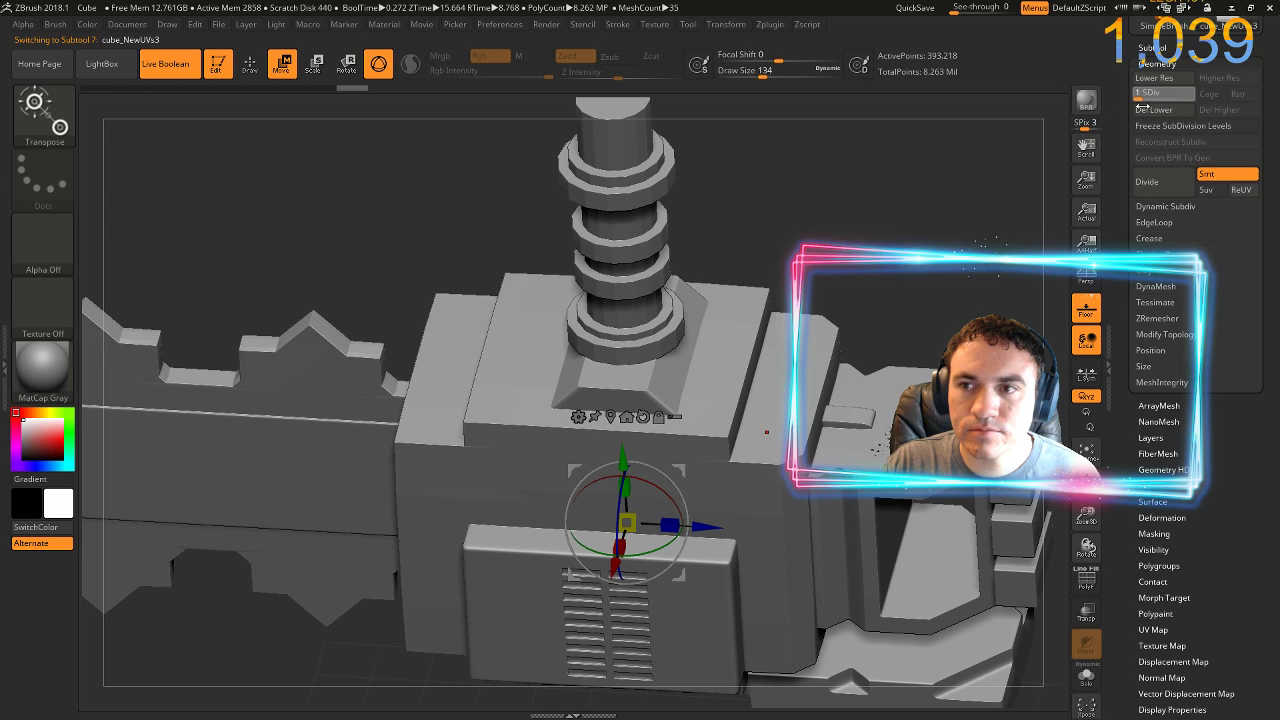
pyautogui.click(1217, 110)
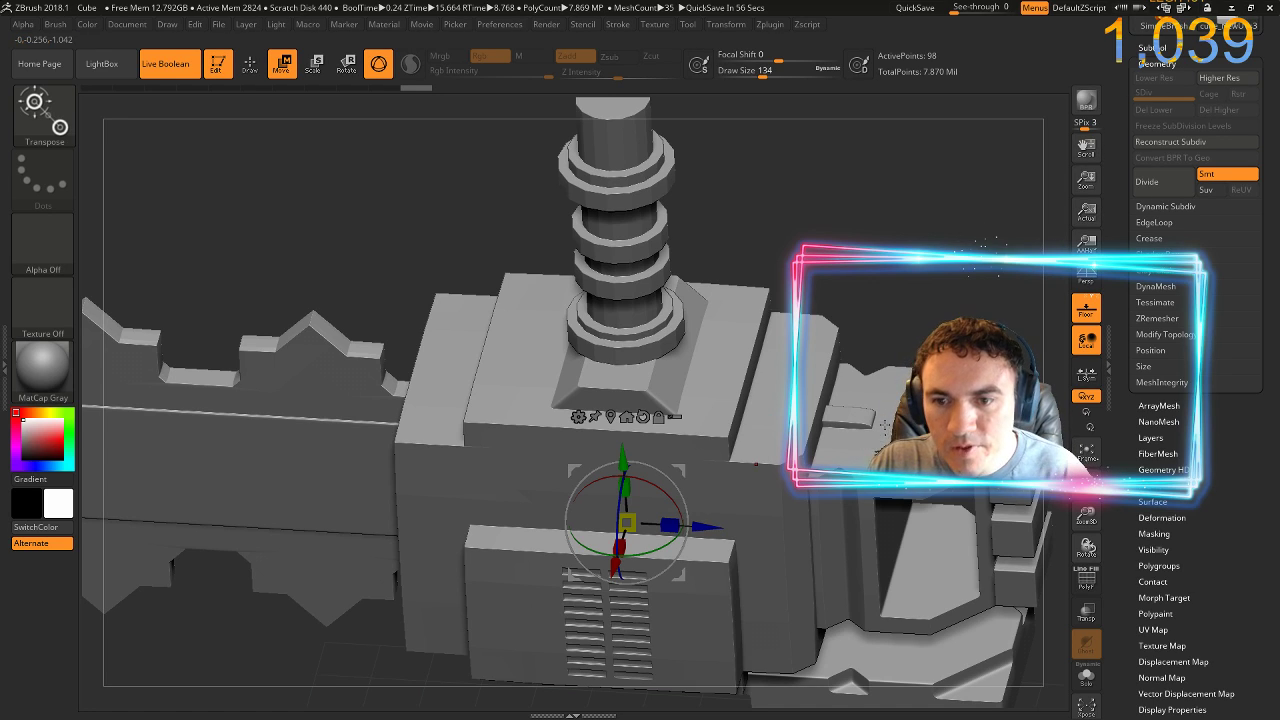
# - Reduce the part with the small raised tab behind the housing, cube_NewUVs1_15, to subdivision level 1 and delete its higher levels
pyautogui.keyDown('alt'); pyautogui.click(859, 414); pyautogui.keyUp('alt')
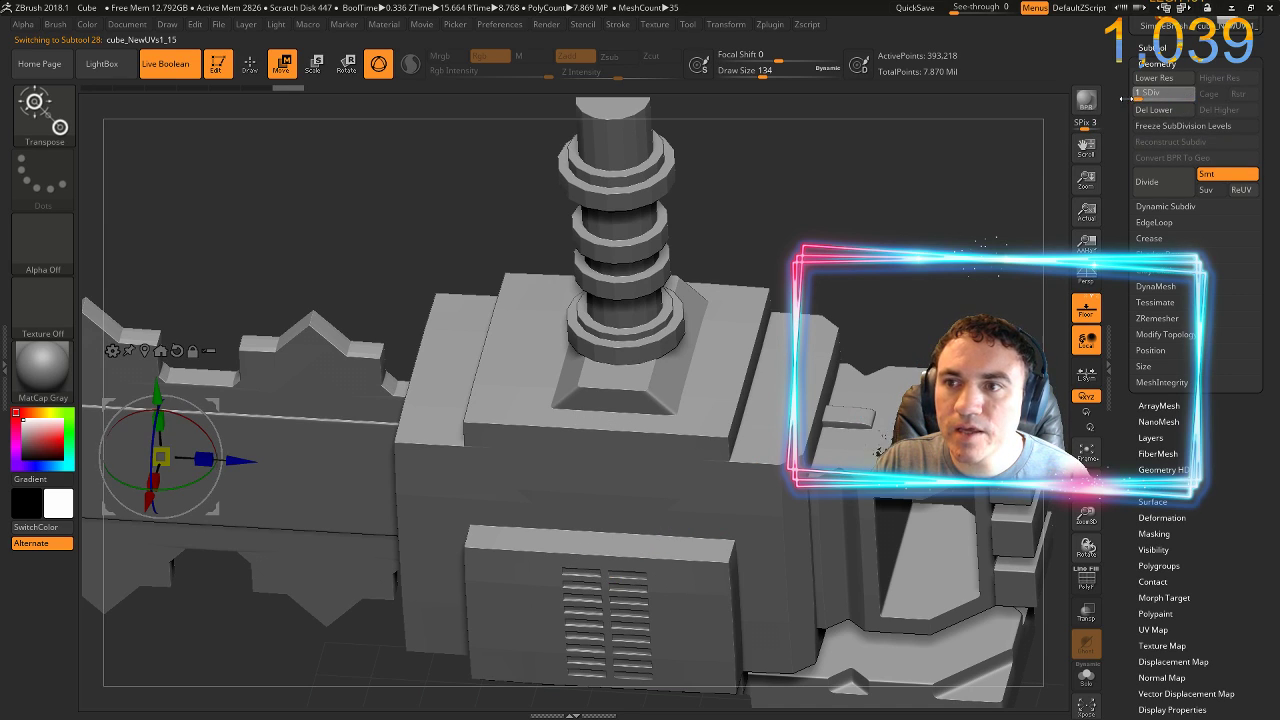
pyautogui.moveTo(1127, 99); pyautogui.dragTo(1127, 99)
pyautogui.click(1221, 112)
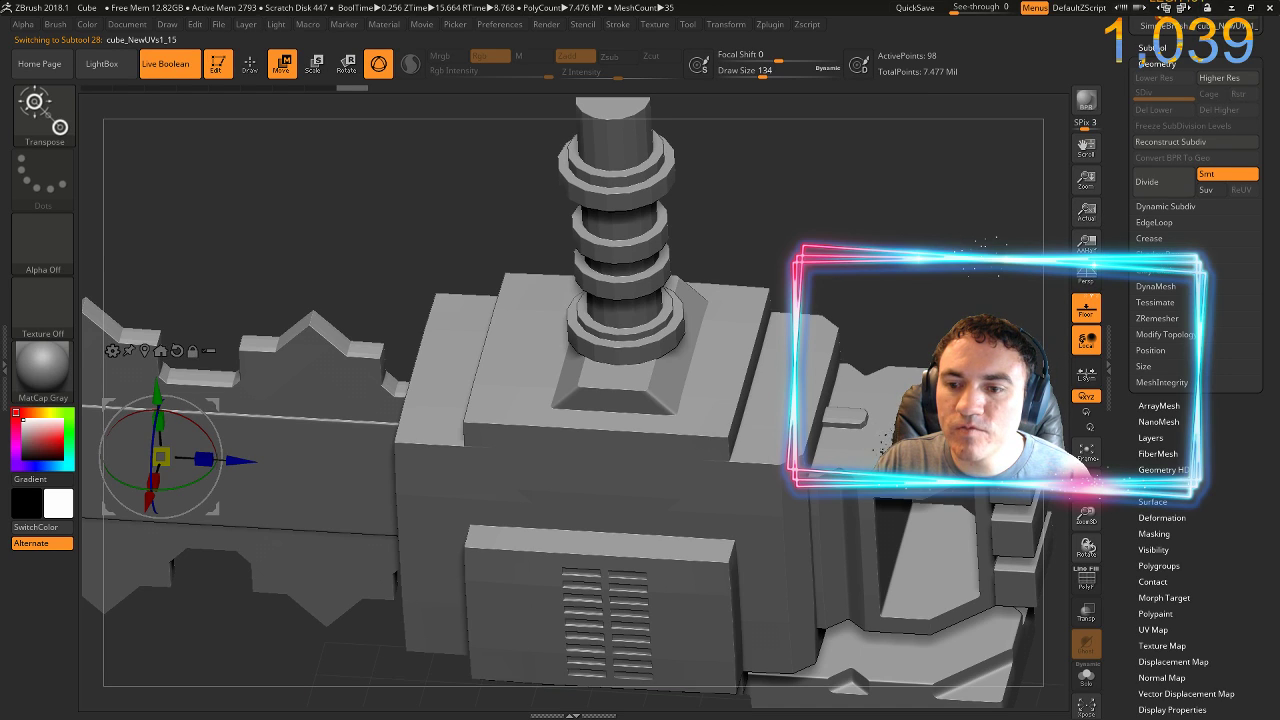
# - Lower the handle subtools cube_NewUVs1_10, cube_NewUVs1_12 and cube_NewUVs1_11 to subdivision level 1 and delete their higher levels
pyautogui.keyDown('alt'); pyautogui.click(877, 457); pyautogui.keyUp('alt')
pyautogui.hotkey('shift', 'd')
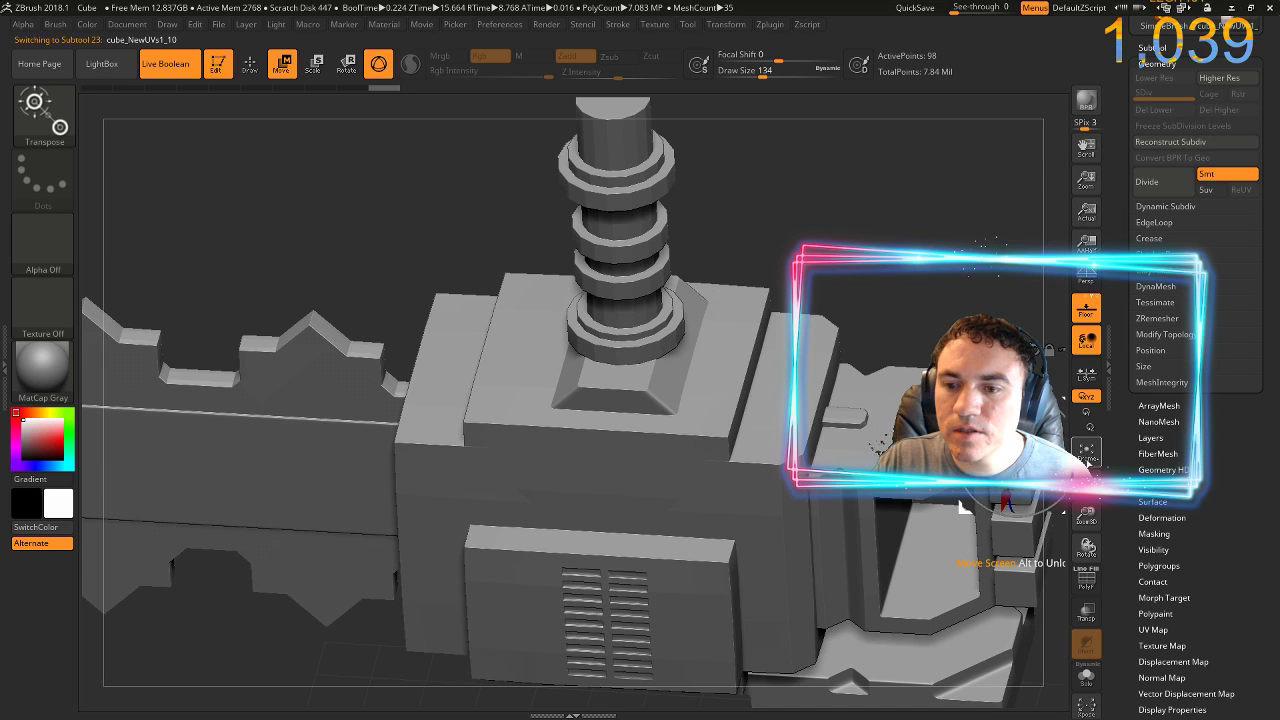
pyautogui.keyDown('alt'); pyautogui.click(1016, 533); pyautogui.keyUp('alt')
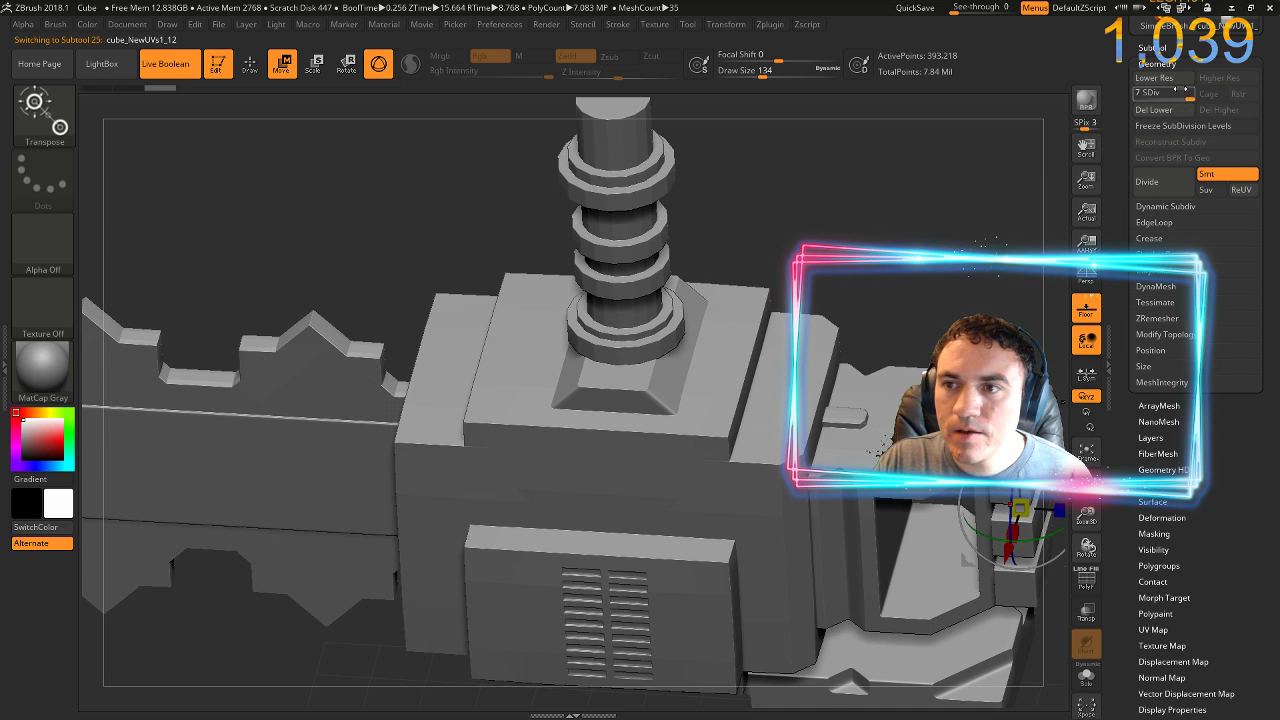
pyautogui.hotkey('shift', 'd')
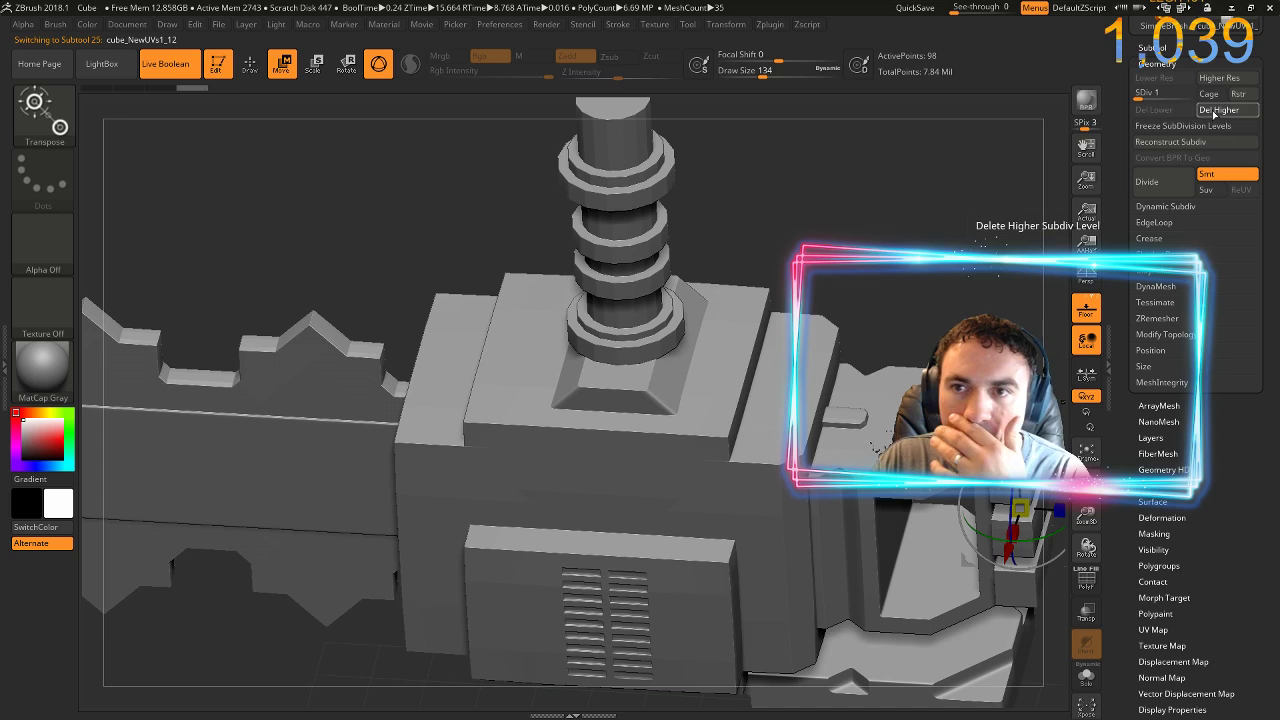
pyautogui.keyDown('alt'); pyautogui.click(1022, 561); pyautogui.keyUp('alt')
pyautogui.moveTo(1187, 97); pyautogui.dragTo(1130, 106)
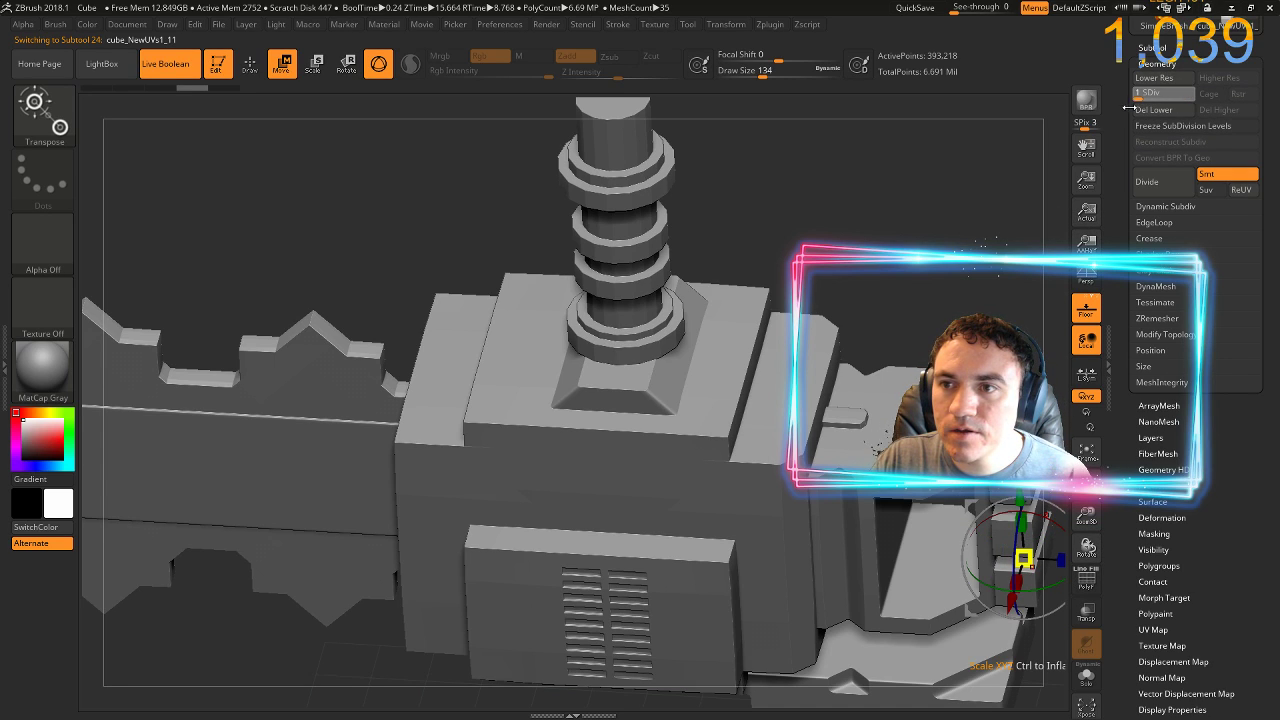
pyautogui.click(1218, 110)
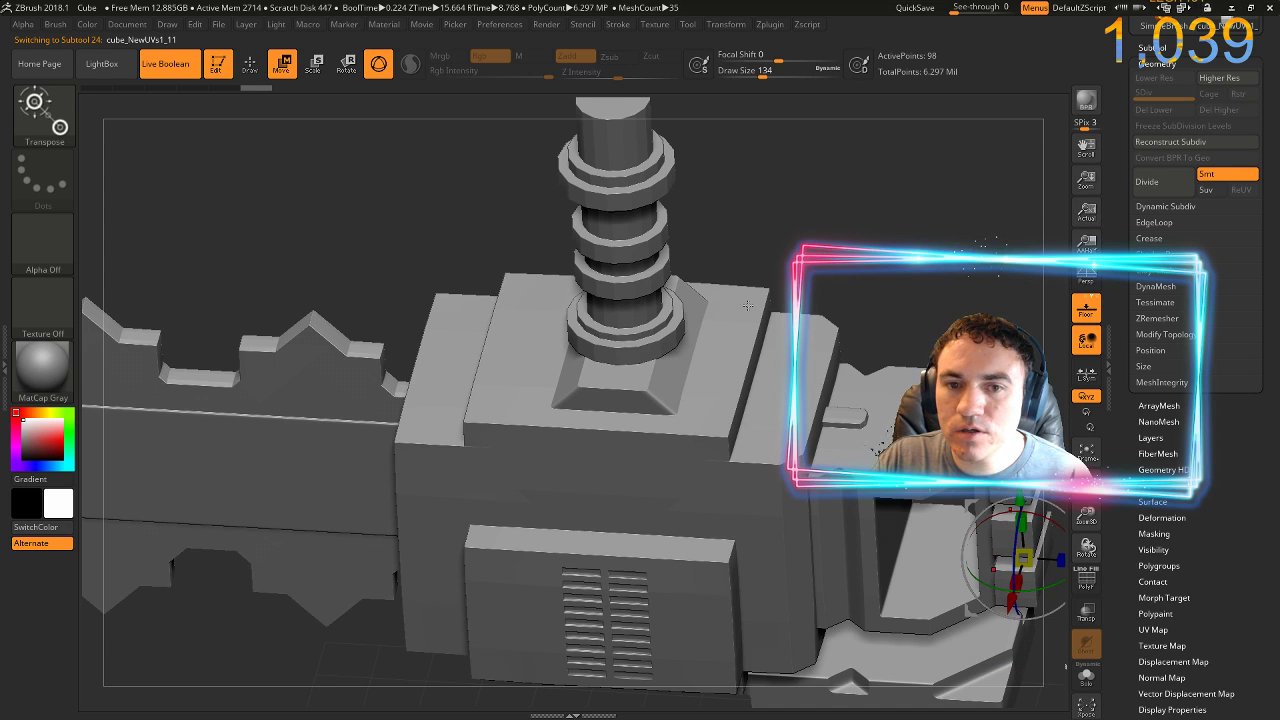
# - Turn on the polyframe display and examine the wireframes of the housing parts, vent slots, pipe base and upper blade teeth
pyautogui.keyDown('alt'); pyautogui.click(720, 370); pyautogui.keyUp('alt')
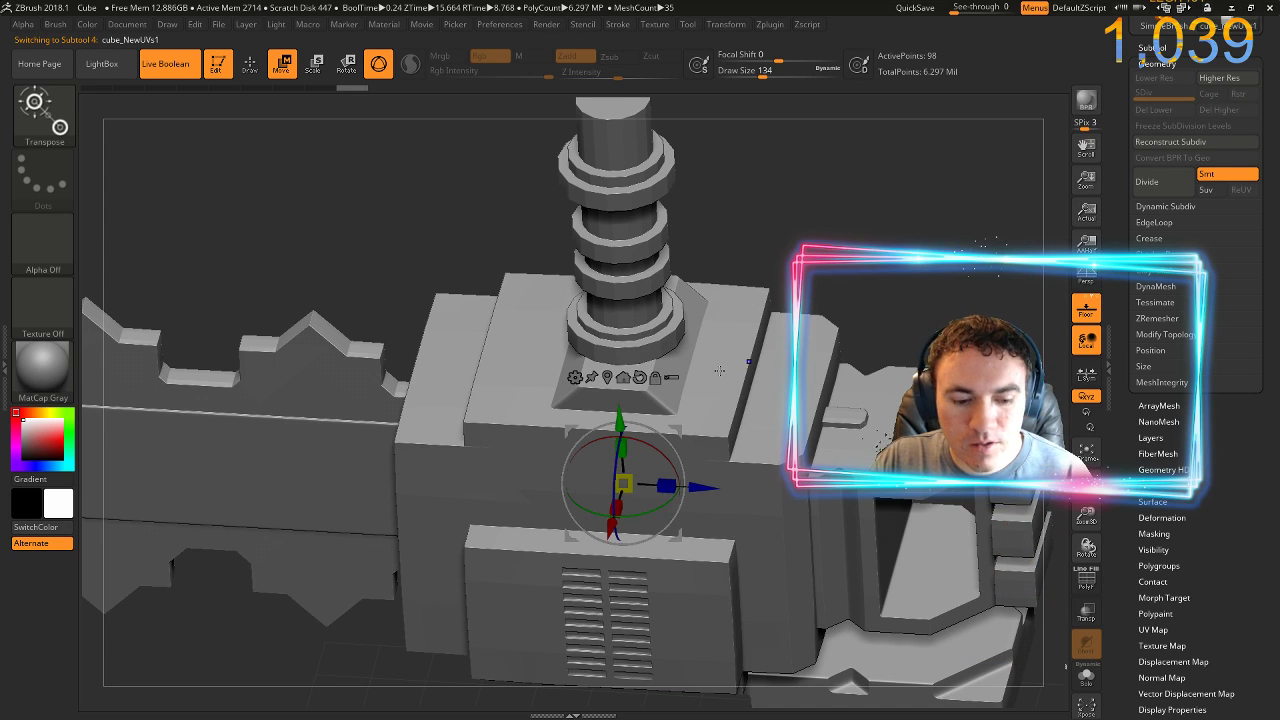
pyautogui.hotkey('shift', 'f')
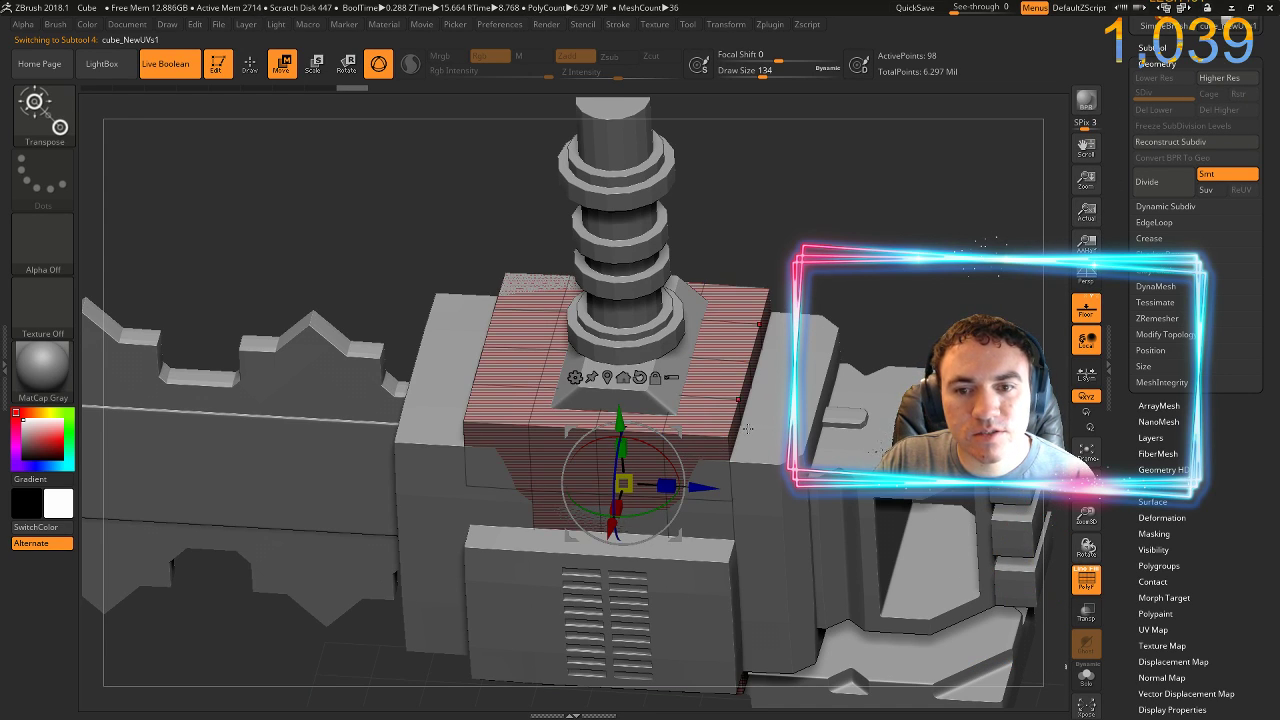
pyautogui.keyDown('alt'); pyautogui.click(748, 498); pyautogui.keyUp('alt')
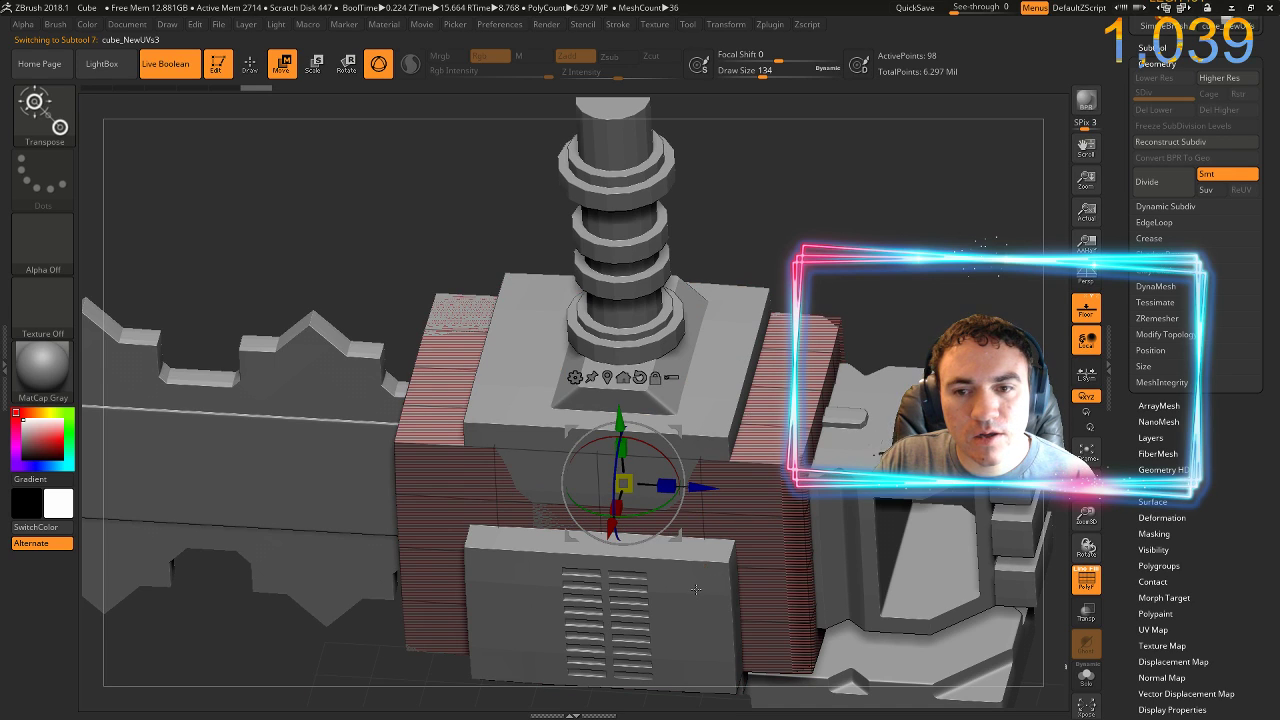
pyautogui.keyDown('alt'); pyautogui.click(696, 589); pyautogui.keyUp('alt')
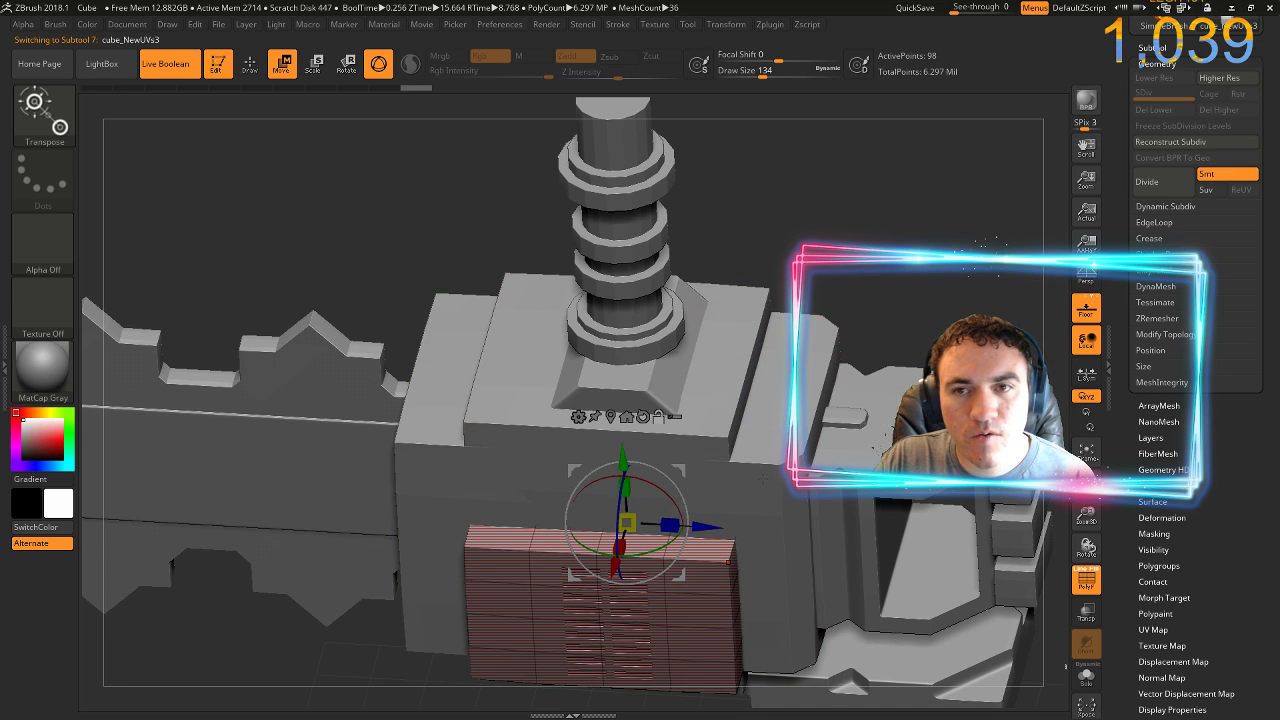
pyautogui.keyDown('alt'); pyautogui.click(732, 528); pyautogui.keyUp('alt')
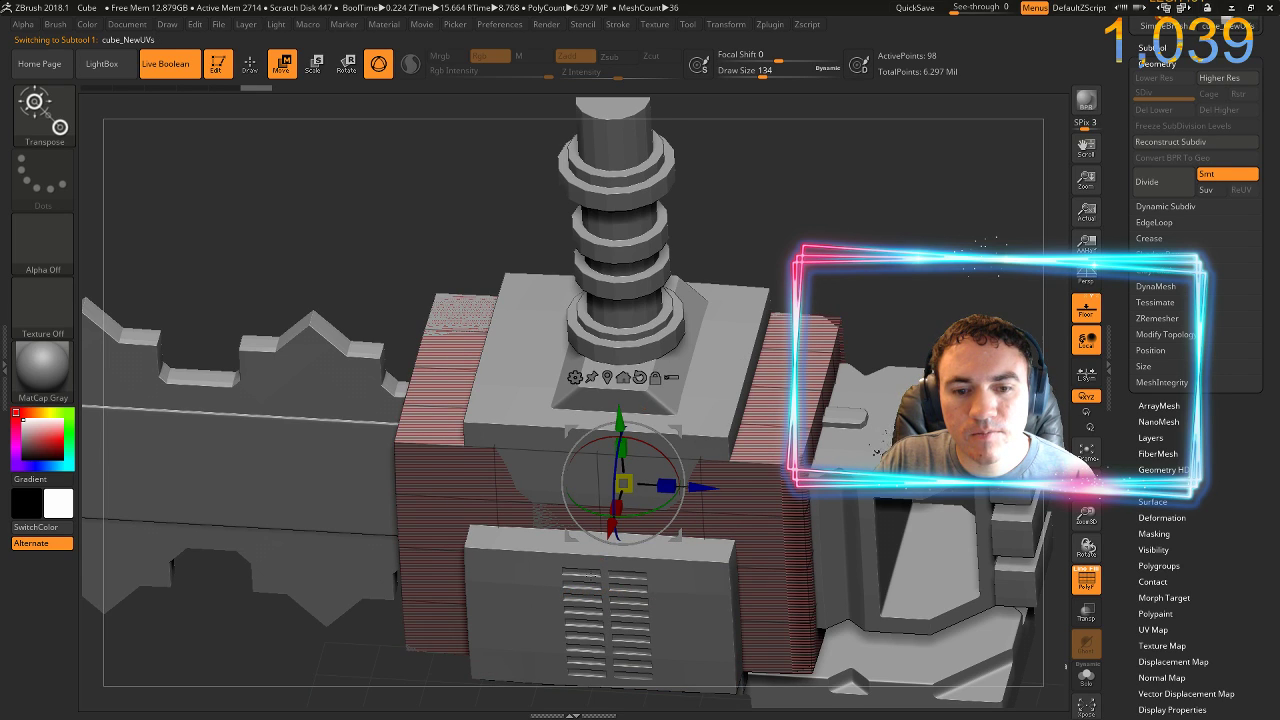
pyautogui.keyDown('alt'); pyautogui.click(595, 577); pyautogui.keyUp('alt')
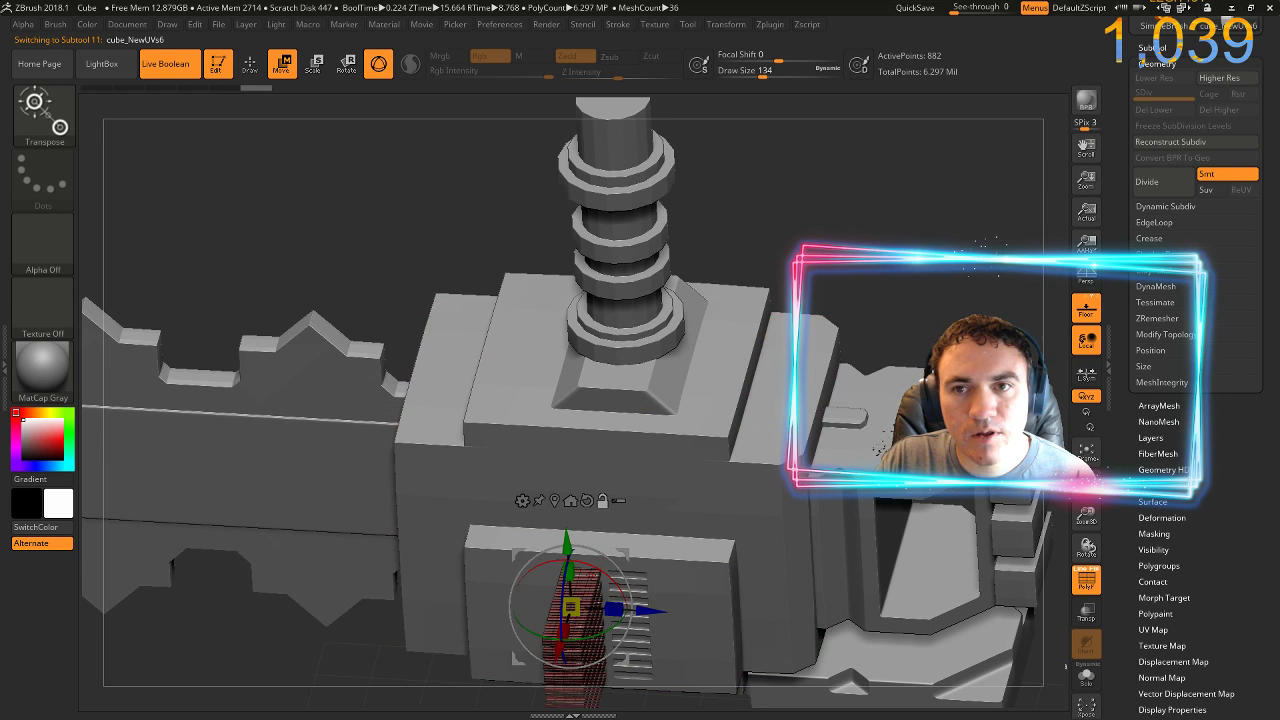
pyautogui.keyDown('alt'); pyautogui.click(639, 395); pyautogui.keyUp('alt')
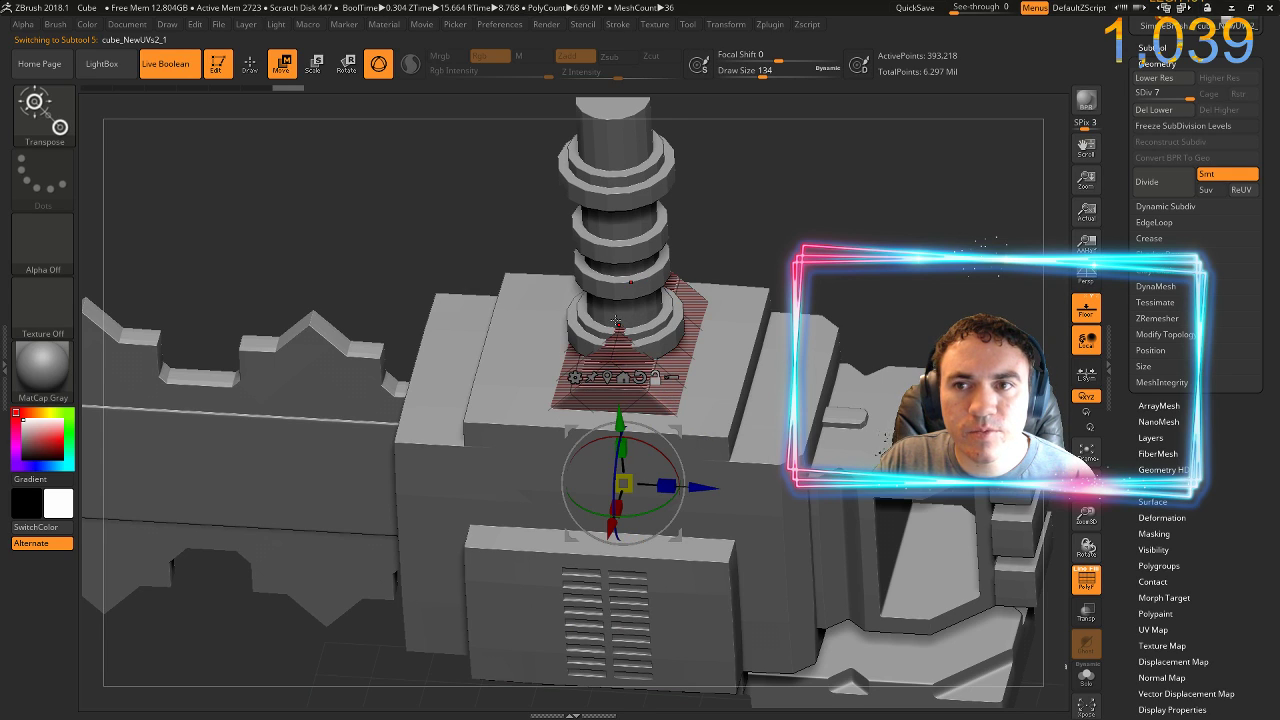
pyautogui.keyDown('alt'); pyautogui.click(357, 349); pyautogui.keyUp('alt')
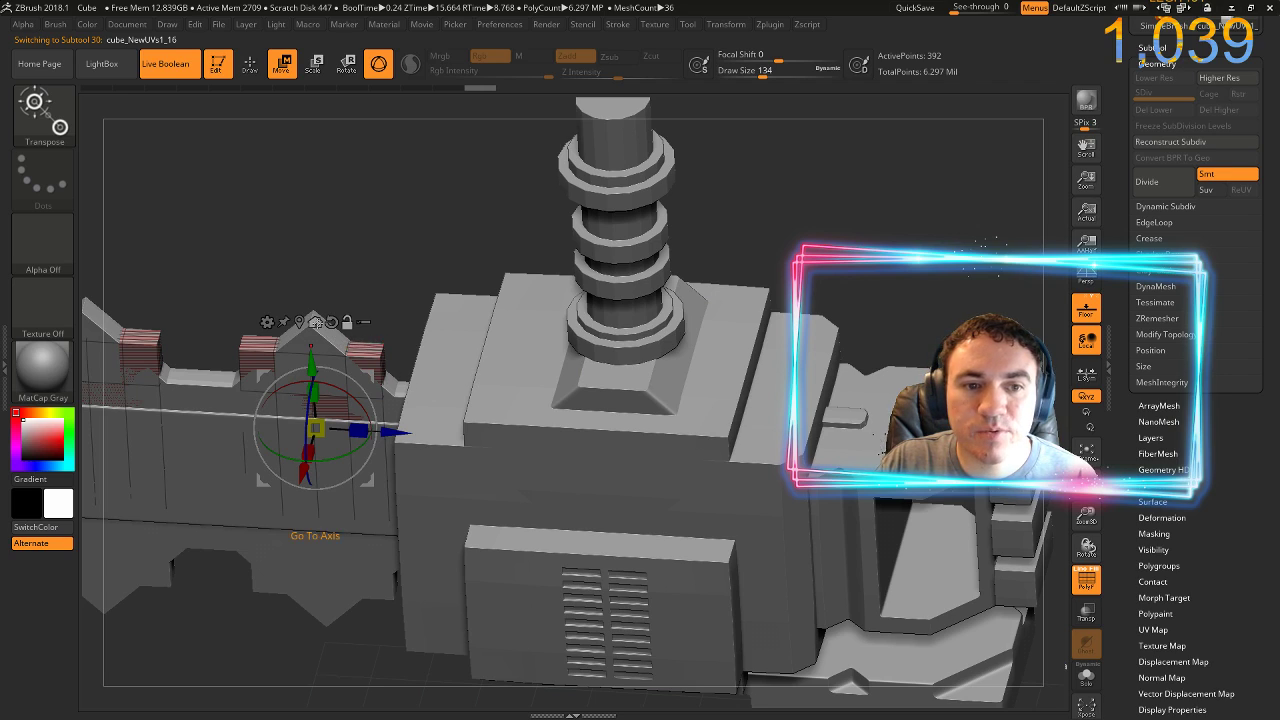
pyautogui.click(315, 322)
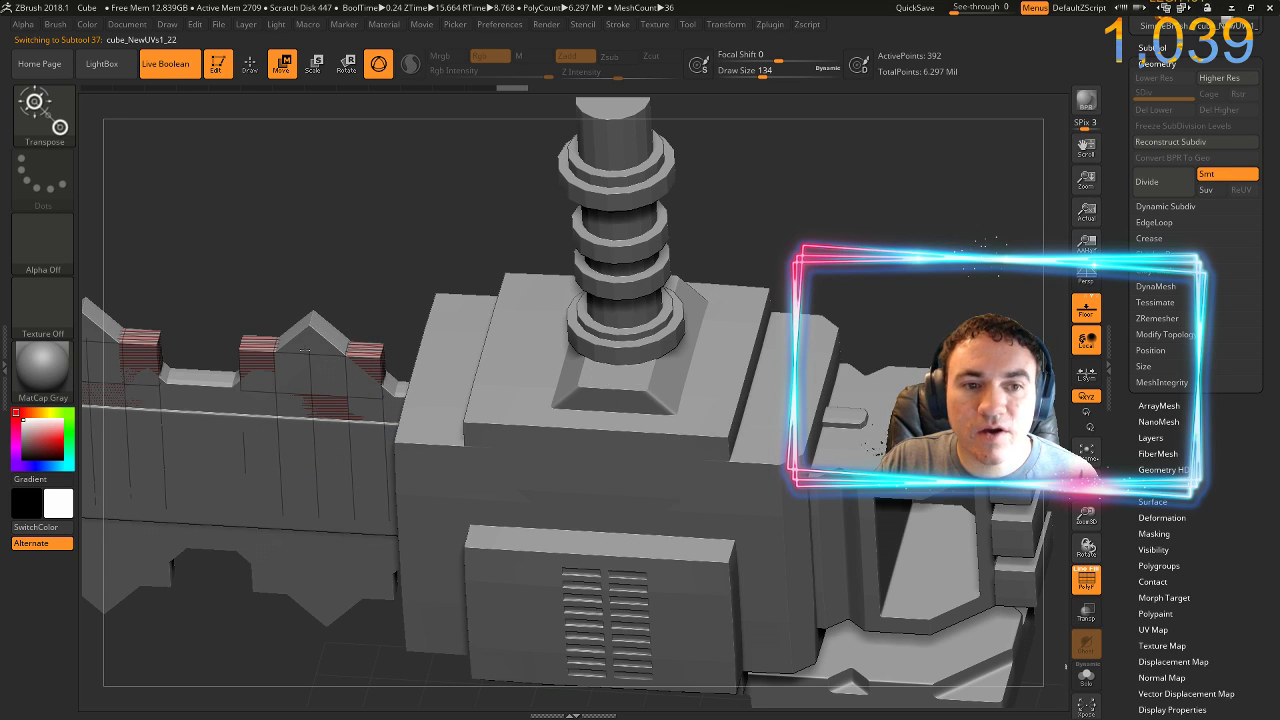
pyautogui.keyDown('alt'); pyautogui.click(306, 344); pyautogui.keyUp('alt')
# - Reduce the long inset plate on the blade's side to subdivision level 1 and delete its higher levels
pyautogui.keyDown('alt'); pyautogui.click(211, 476); pyautogui.keyUp('alt')
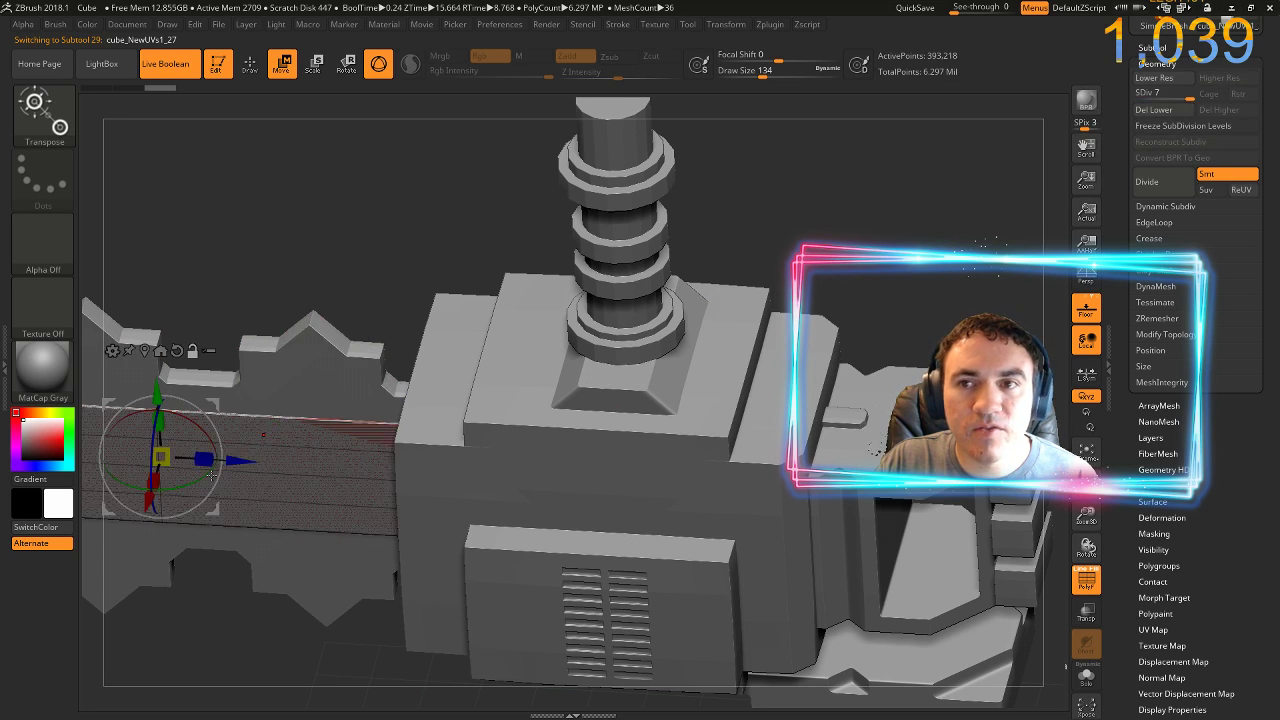
pyautogui.click(1154, 109)
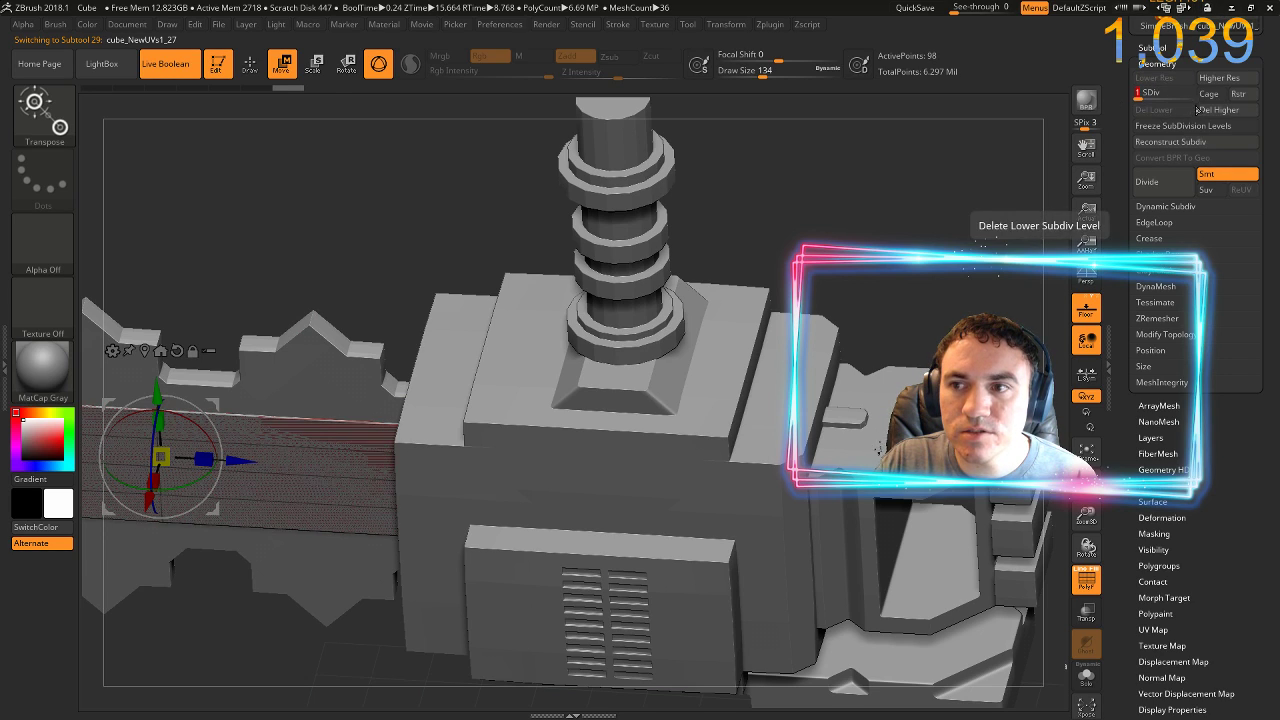
pyautogui.click(1219, 109)
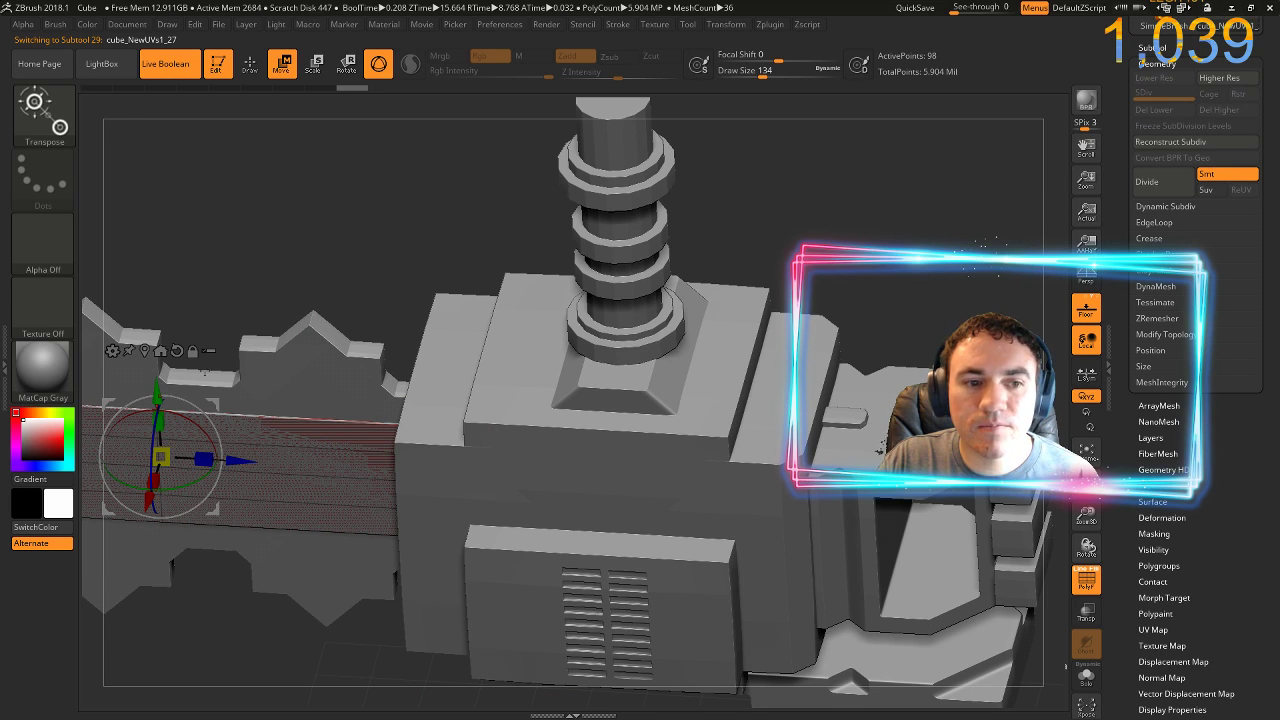
# - Examine the wireframes of the strip between the blade teeth, the lower teeth and the pointed blade tip
pyautogui.keyDown('alt'); pyautogui.click(217, 386); pyautogui.keyUp('alt')
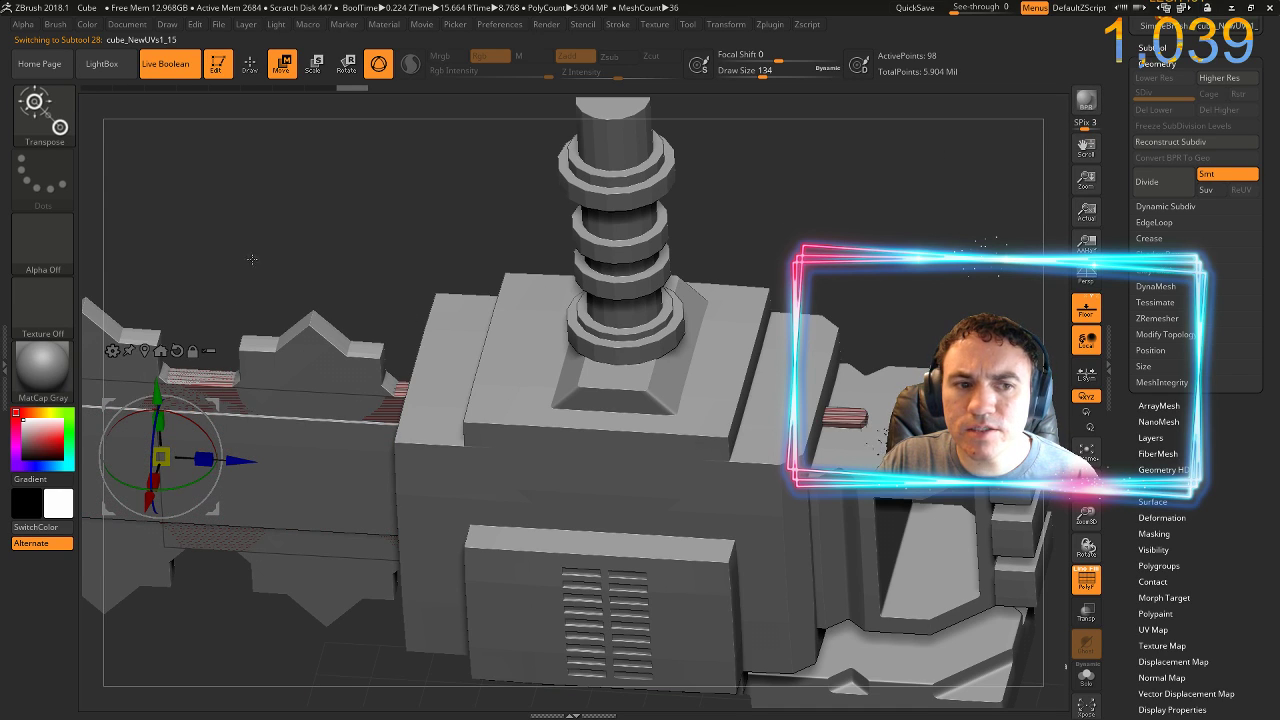
pyautogui.press('f')
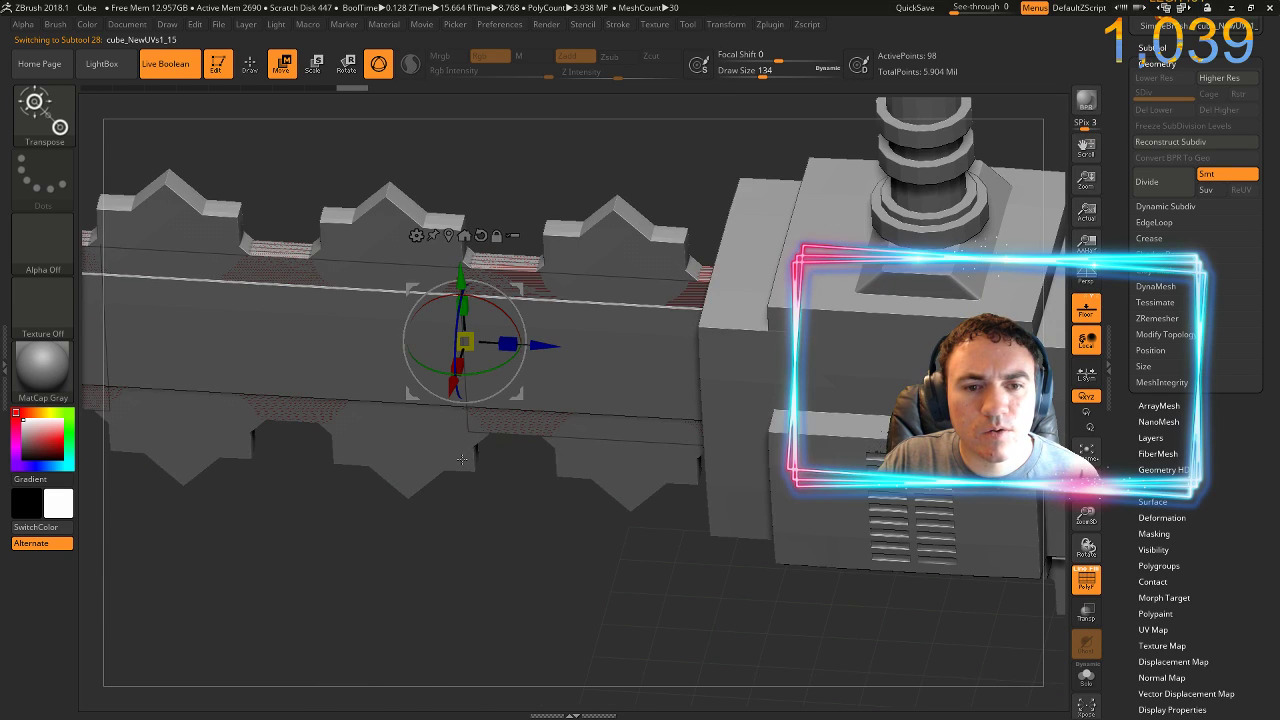
pyautogui.keyDown('alt'); pyautogui.click(462, 458); pyautogui.keyUp('alt')
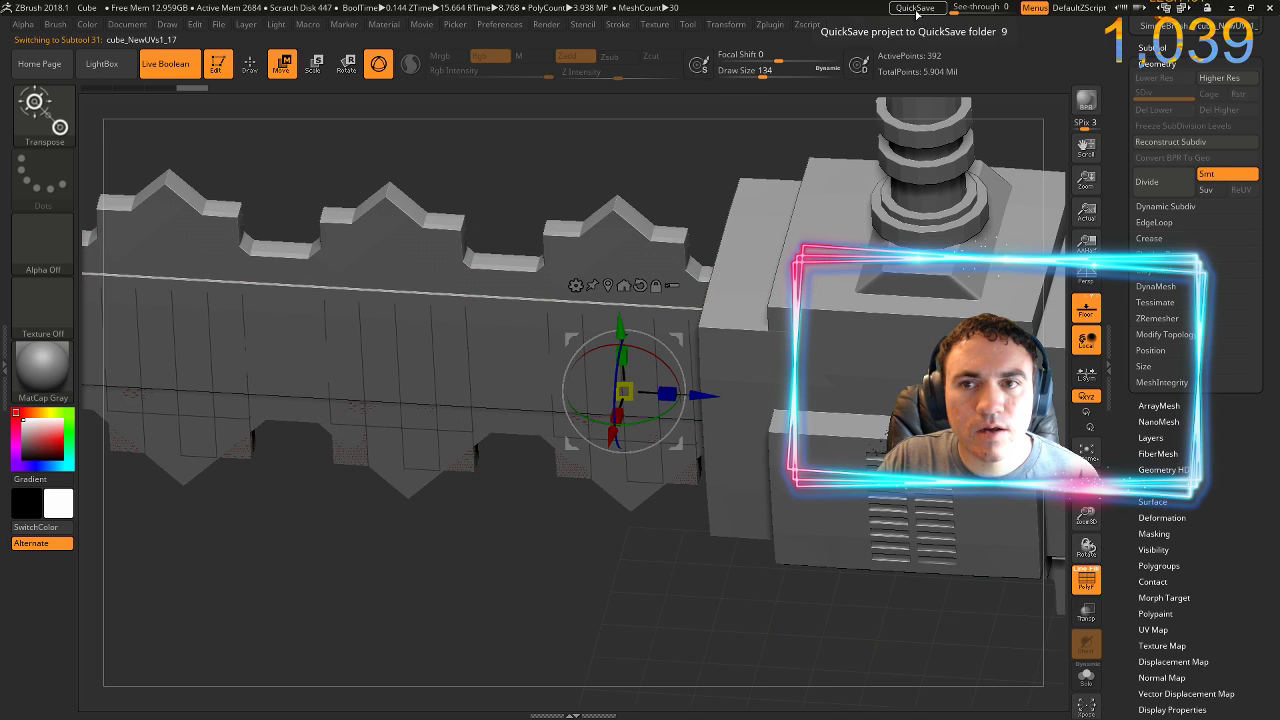
pyautogui.keyDown('alt'); pyautogui.click(792, 508); pyautogui.keyUp('alt')
pyautogui.moveTo(558, 560); pyautogui.dragTo(1035, 678)
pyautogui.keyDown('alt'); pyautogui.click(202, 424); pyautogui.keyUp('alt')
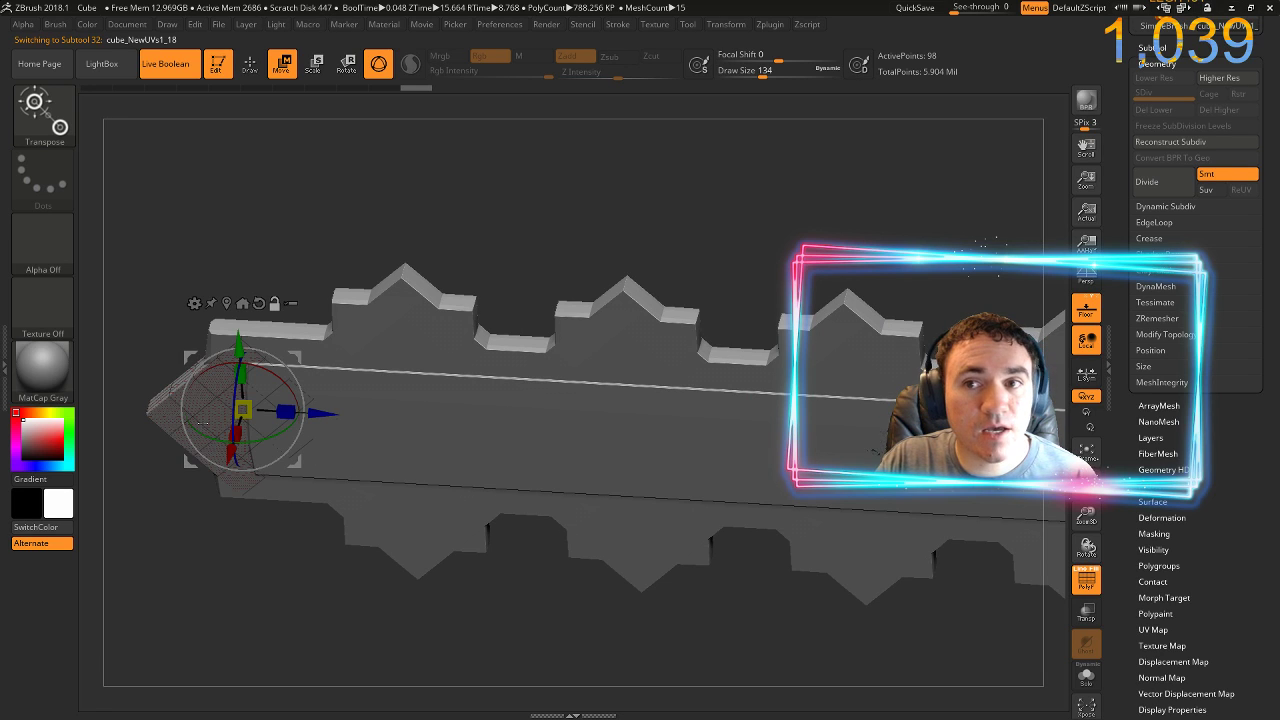
pyautogui.keyDown('ctrl'); pyautogui.moveTo(986, 187); pyautogui.dragTo(958, 162, button='right'); pyautogui.keyUp('ctrl')
pyautogui.moveTo(856, 188); pyautogui.dragTo(978, 226, button='right')
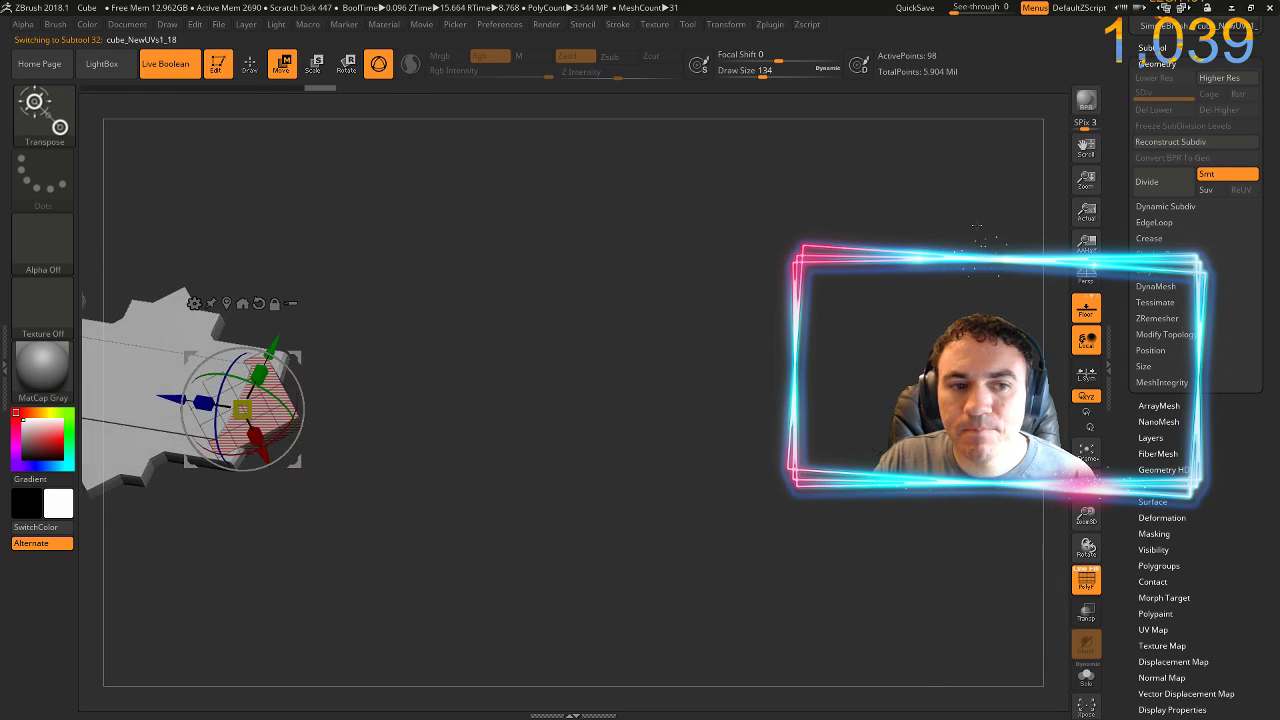
# - Reduce the angled cutting block cube_NewUVs2_4 and the lower front block cube_NewUVs1_3 to subdivision level 1 and delete their higher levels
pyautogui.keyDown('alt'); pyautogui.moveTo(409, 354); pyautogui.dragTo(968, 444, button='right'); pyautogui.keyUp('alt')
pyautogui.keyDown('alt'); pyautogui.moveTo(609, 223); pyautogui.dragTo(856, 274, button='right'); pyautogui.keyUp('alt')
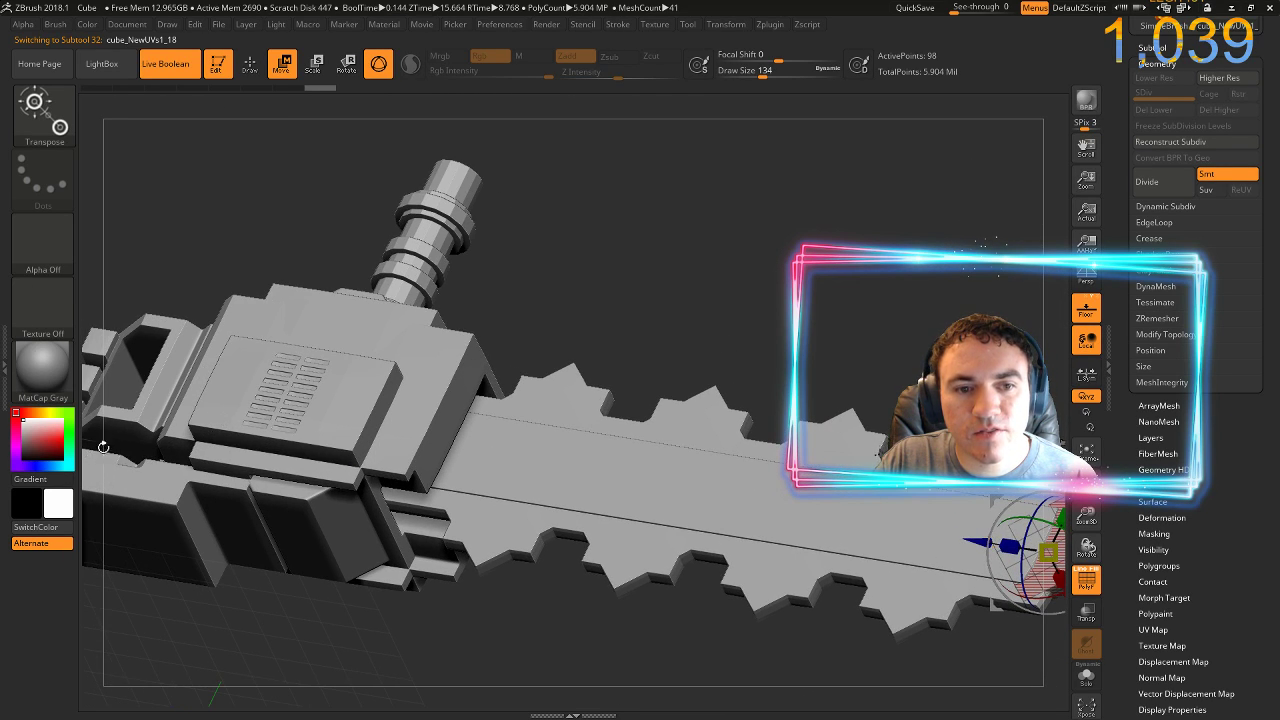
pyautogui.click(388, 369)
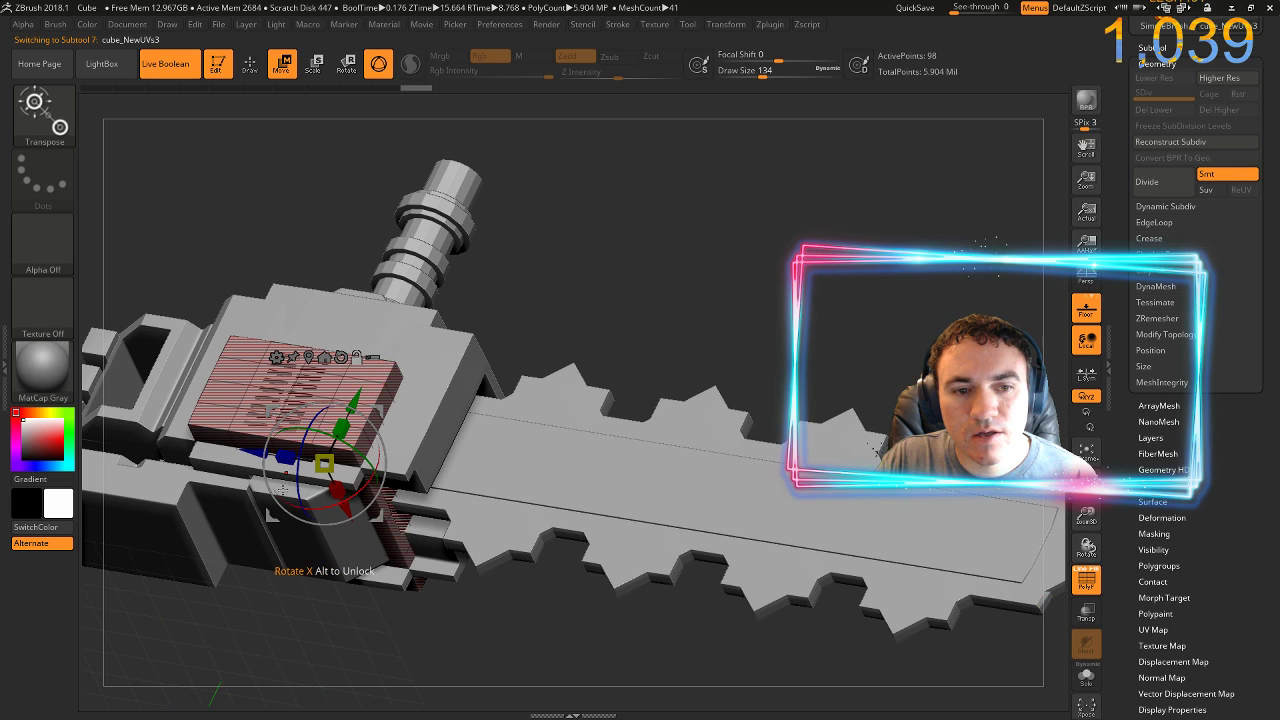
pyautogui.keyDown('alt'); pyautogui.click(289, 503); pyautogui.keyUp('alt')
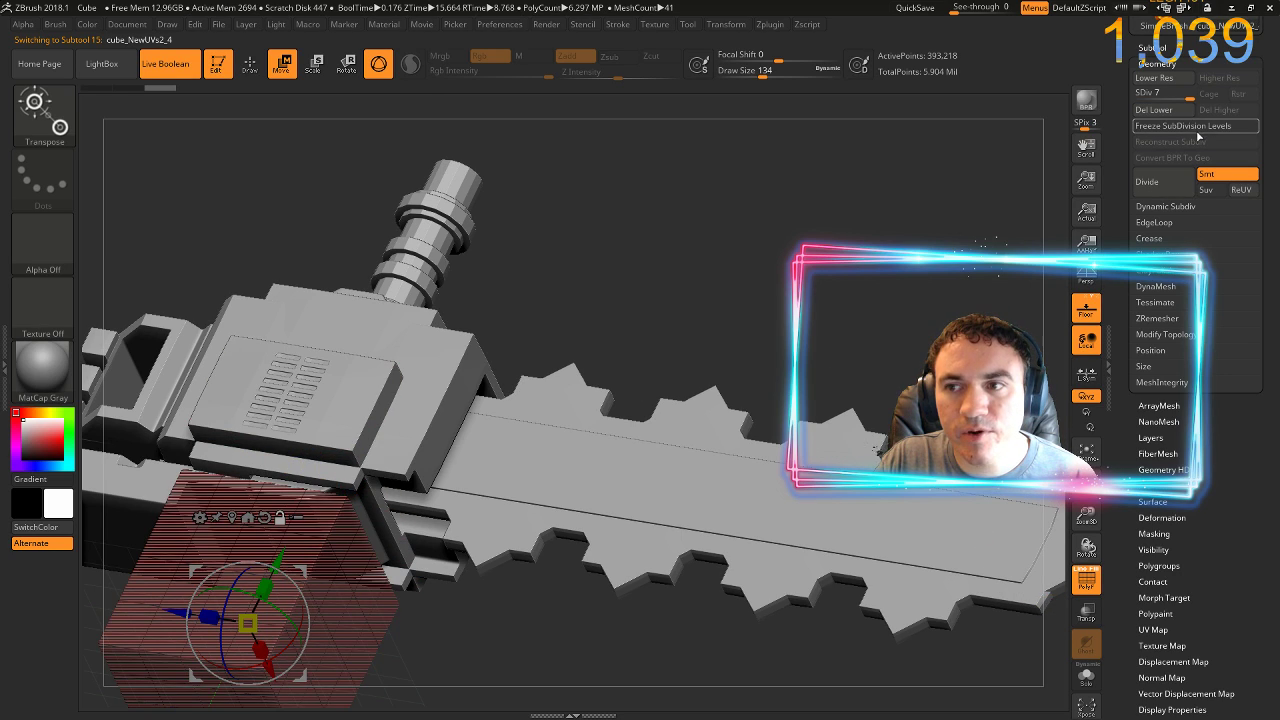
pyautogui.click(1137, 98)
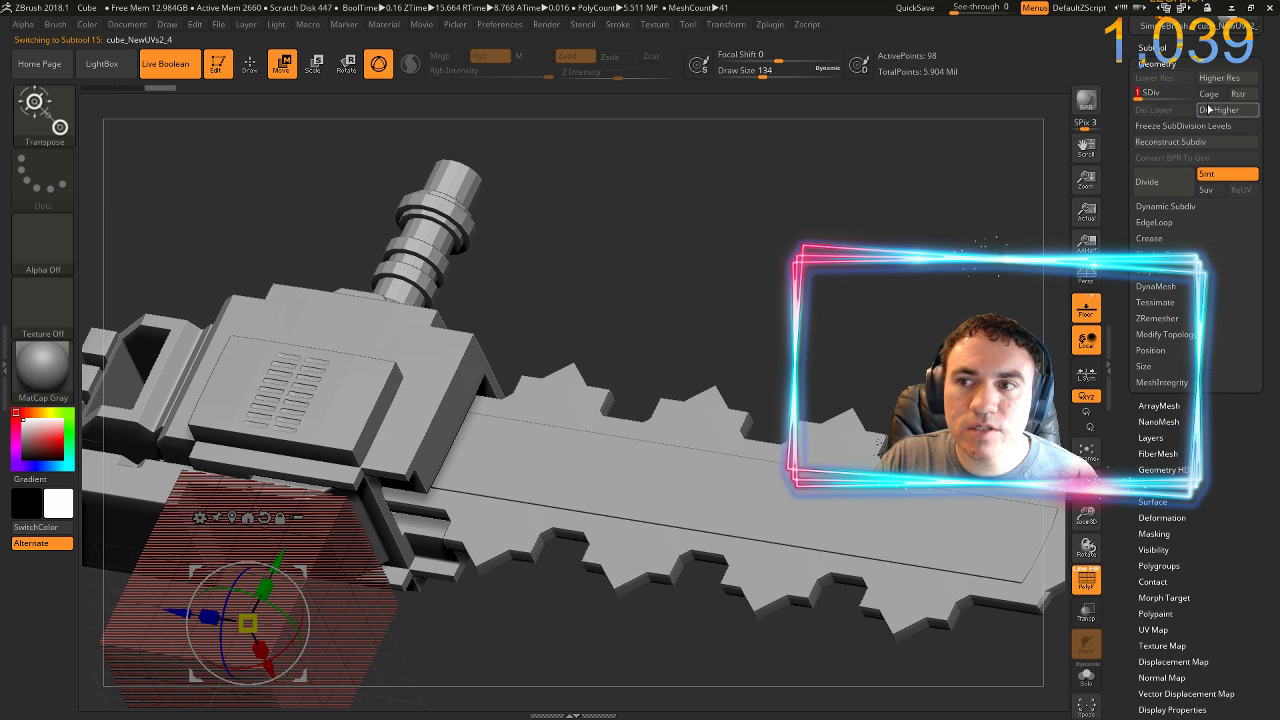
pyautogui.click(135, 497)
pyautogui.moveTo(1175, 92); pyautogui.dragTo(1120, 107)
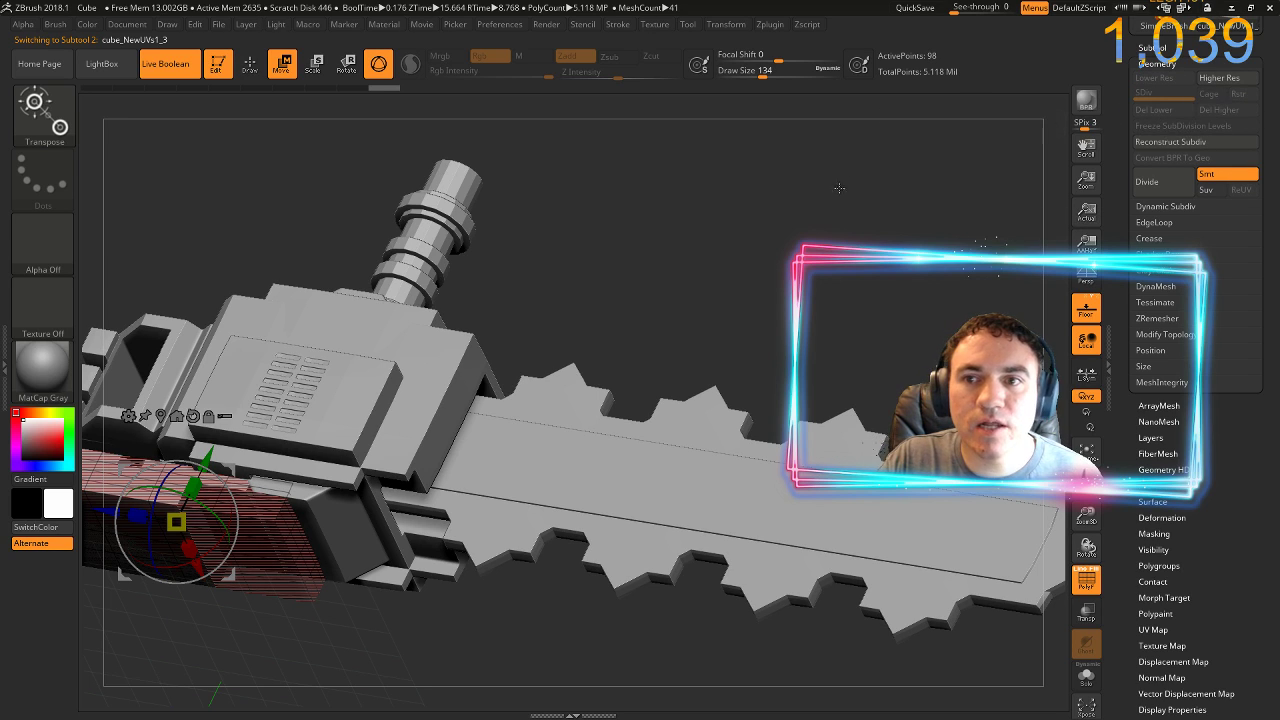
# - Lower the angled blocks cube_NewUVs2_3 and cube_NewUVs2 beneath the housing to subdivision level 1 and delete their higher levels
pyautogui.moveTo(789, 231); pyautogui.dragTo(607, 549)
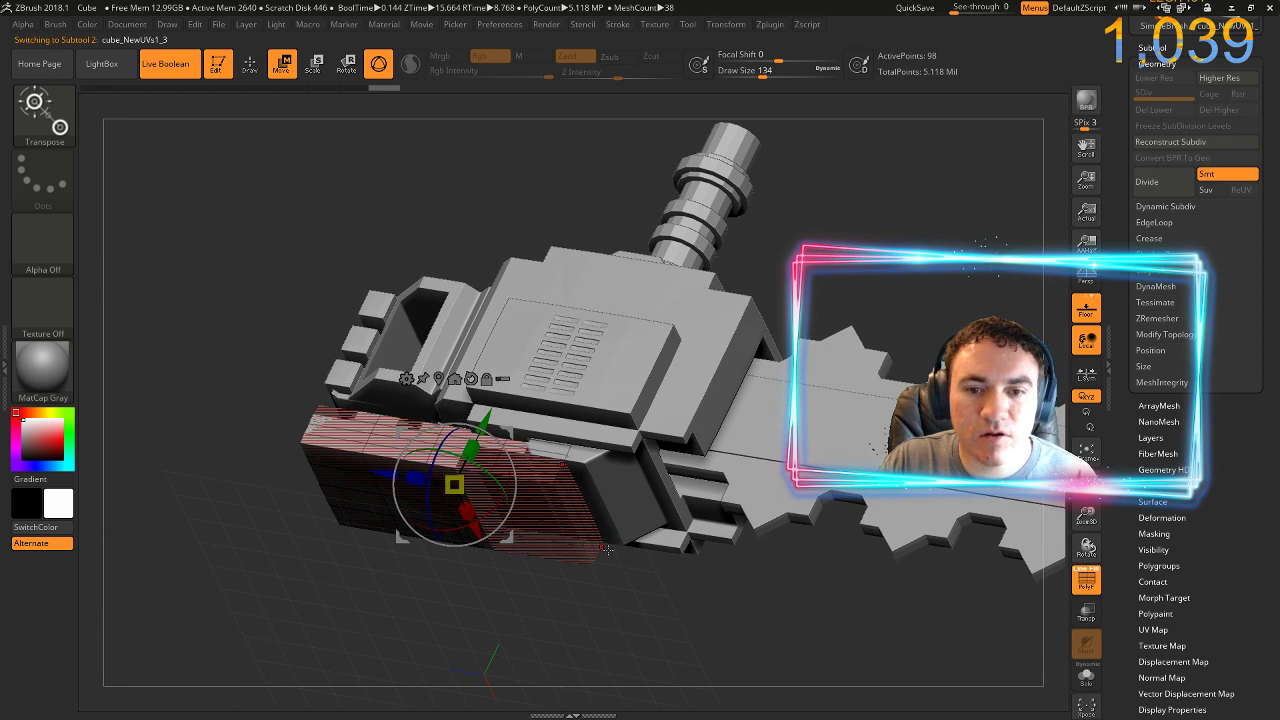
pyautogui.keyDown('alt'); pyautogui.click(674, 508); pyautogui.keyUp('alt')
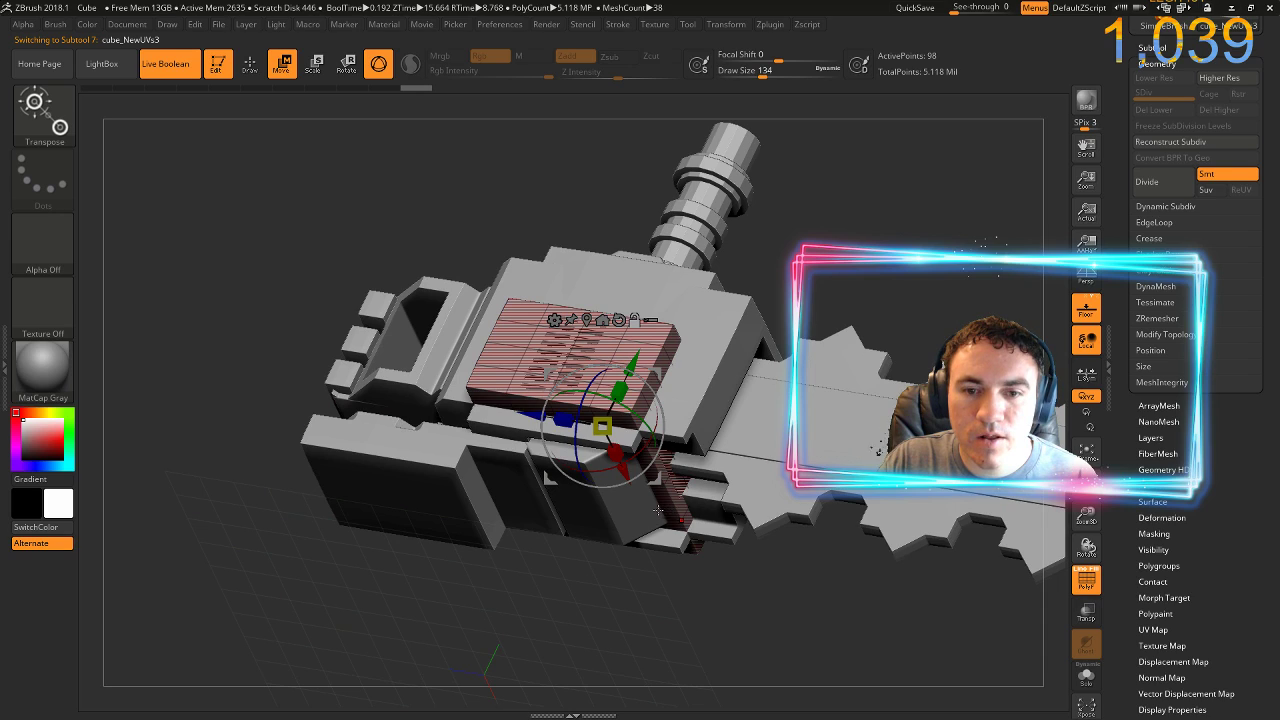
pyautogui.press('d')
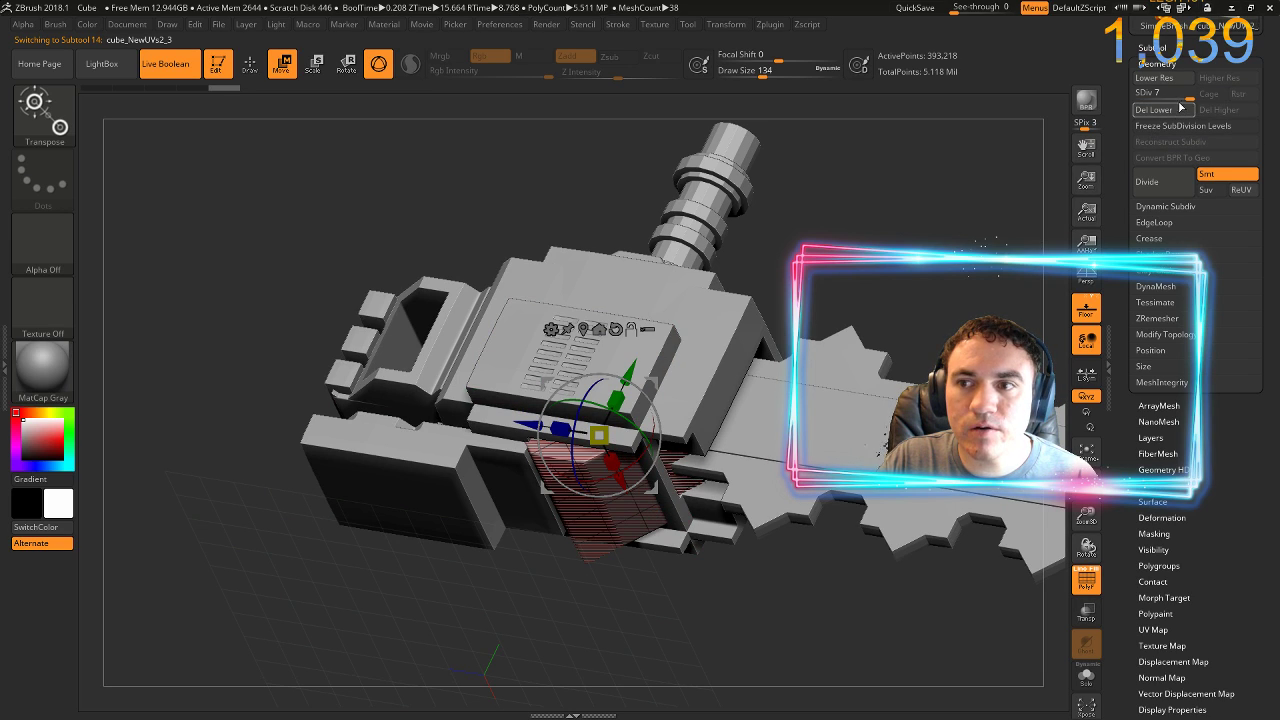
pyautogui.moveTo(1146, 99); pyautogui.dragTo(1123, 103)
pyautogui.click(1219, 110)
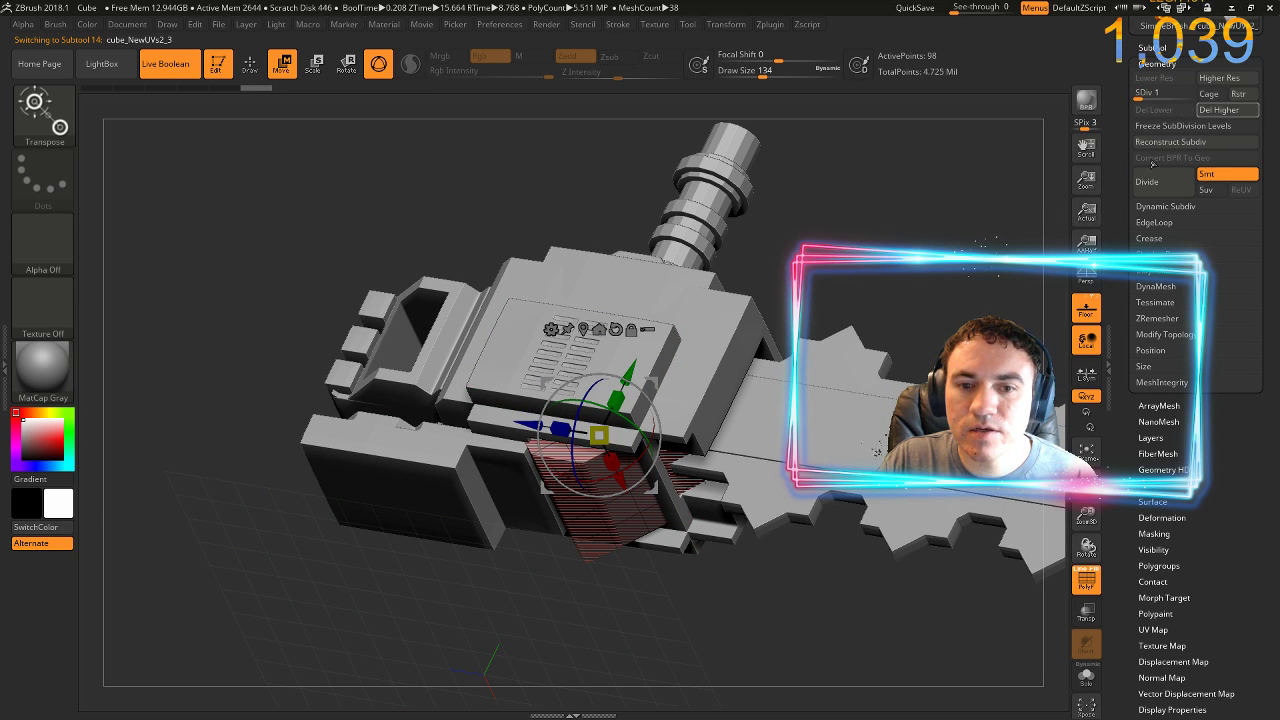
pyautogui.keyDown('alt'); pyautogui.click(634, 538); pyautogui.keyUp('alt')
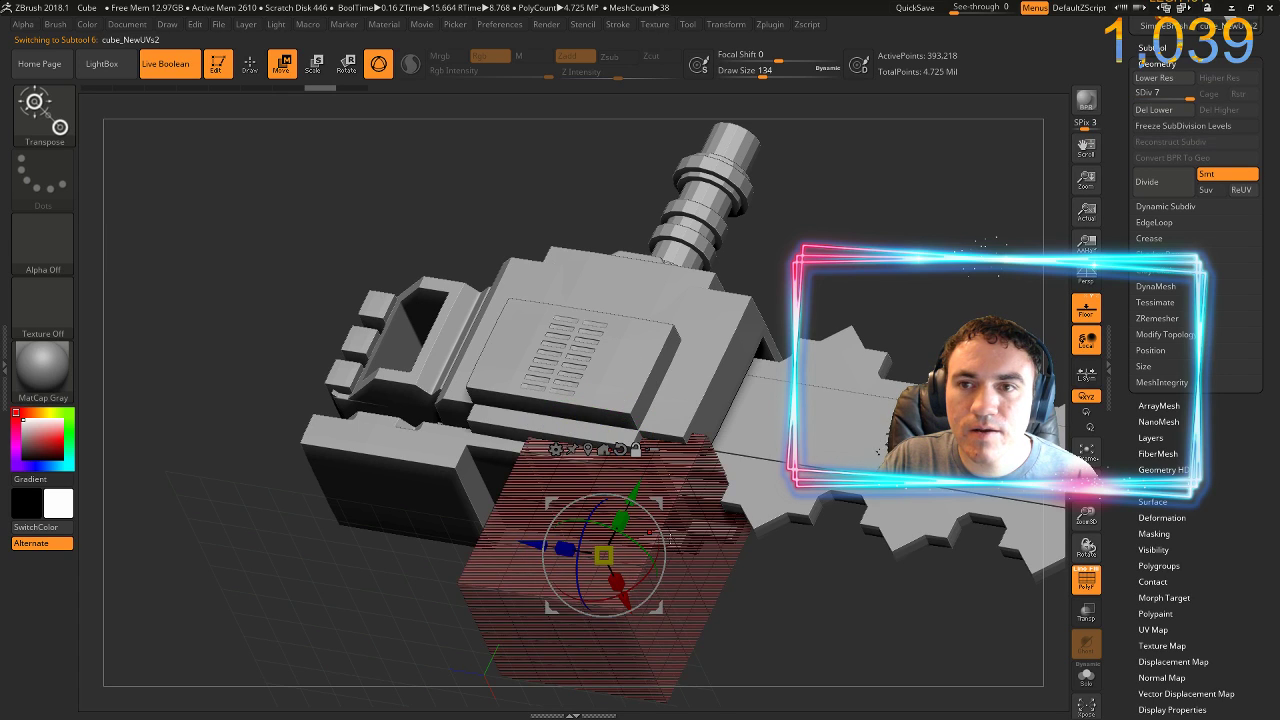
pyautogui.moveTo(1174, 97); pyautogui.dragTo(1101, 108)
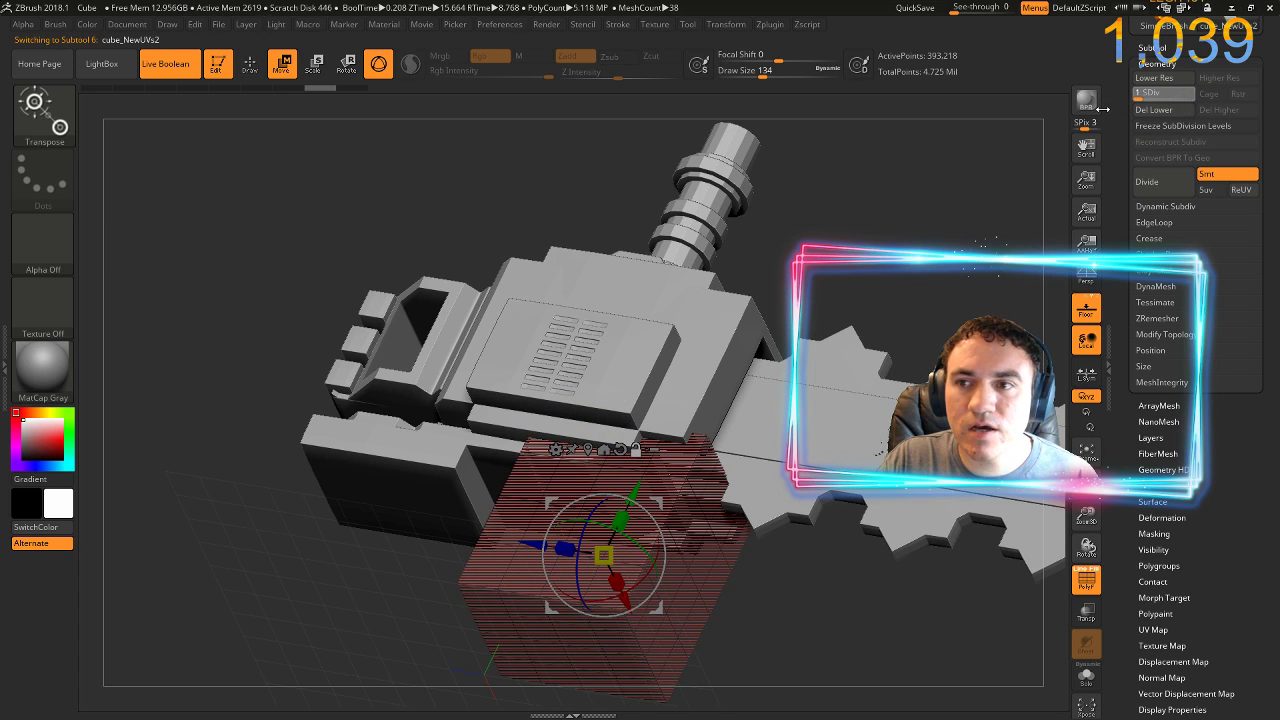
pyautogui.click(1218, 110)
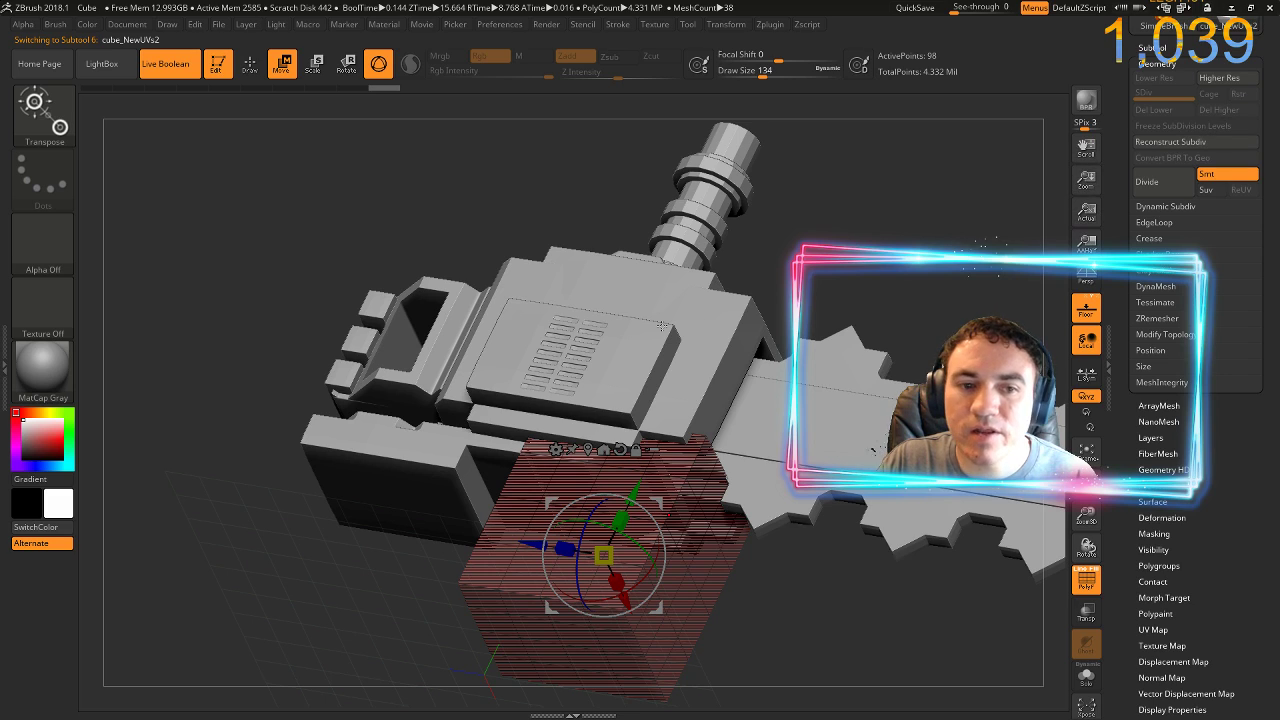
# - Reduce the block inside the handle opening, cube_NewUVs1_8, to subdivision level 1, delete its higher levels, and select the main housing
pyautogui.keyDown('alt'); pyautogui.click(393, 459); pyautogui.keyUp('alt')
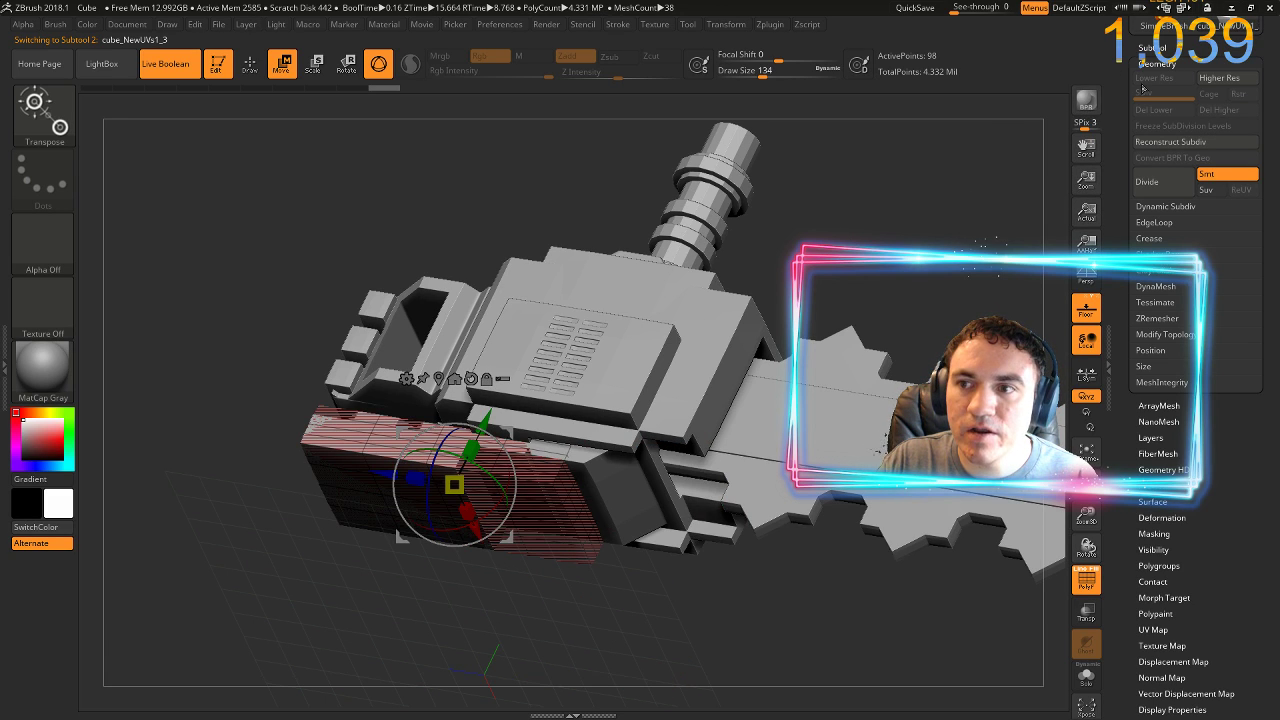
pyautogui.moveTo(798, 241); pyautogui.dragTo(888, 272)
pyautogui.keyDown('alt'); pyautogui.click(408, 336); pyautogui.keyUp('alt')
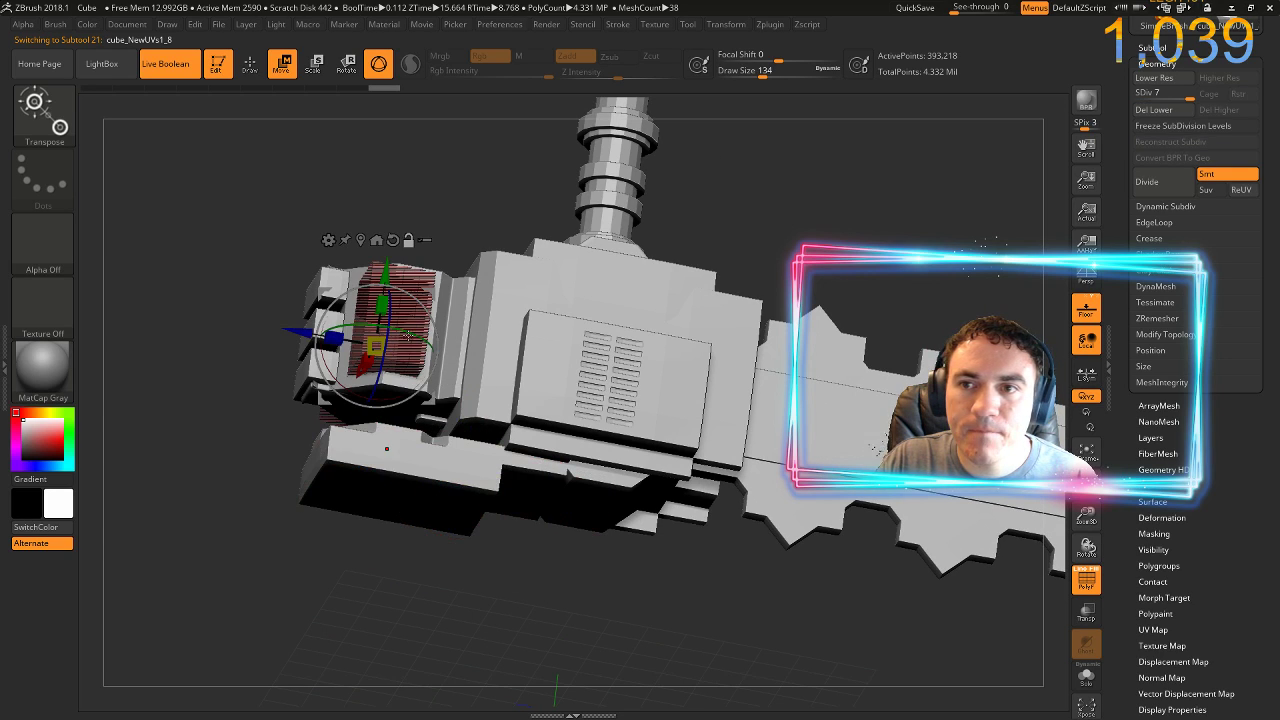
pyautogui.moveTo(1152, 94); pyautogui.dragTo(1112, 102)
pyautogui.click(1206, 116)
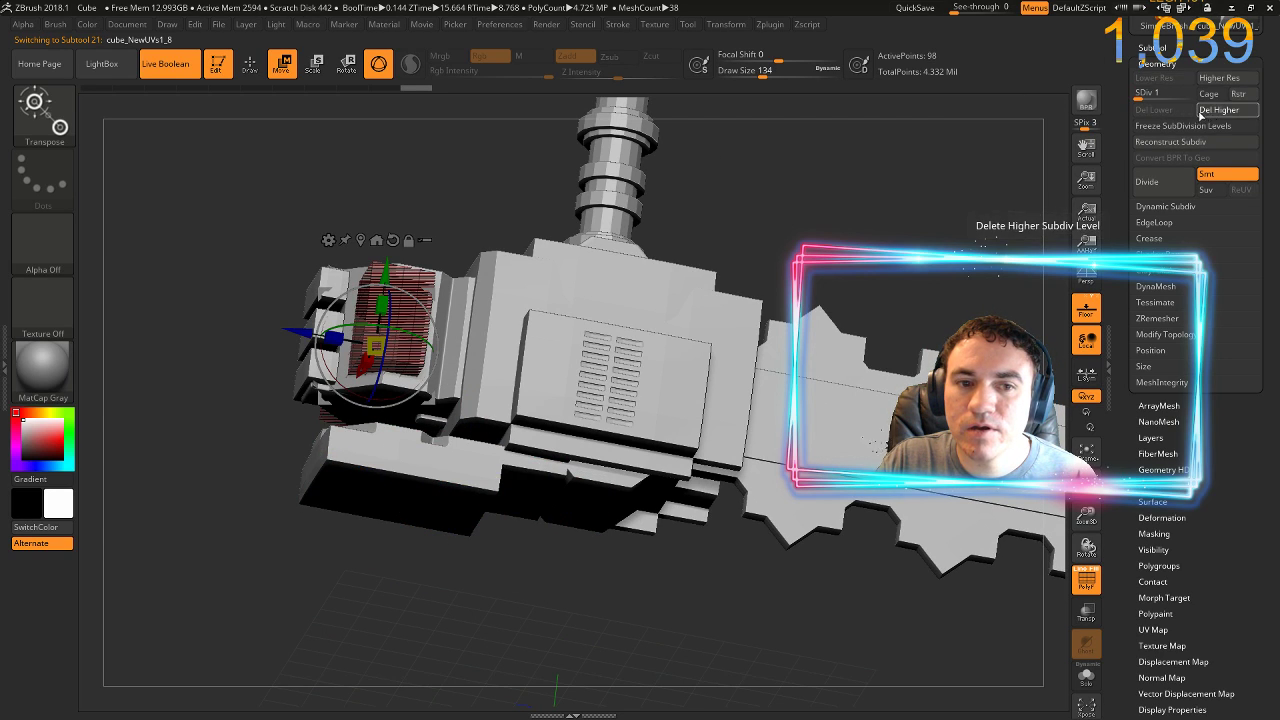
pyautogui.keyDown('alt'); pyautogui.click(712, 297); pyautogui.keyUp('alt')
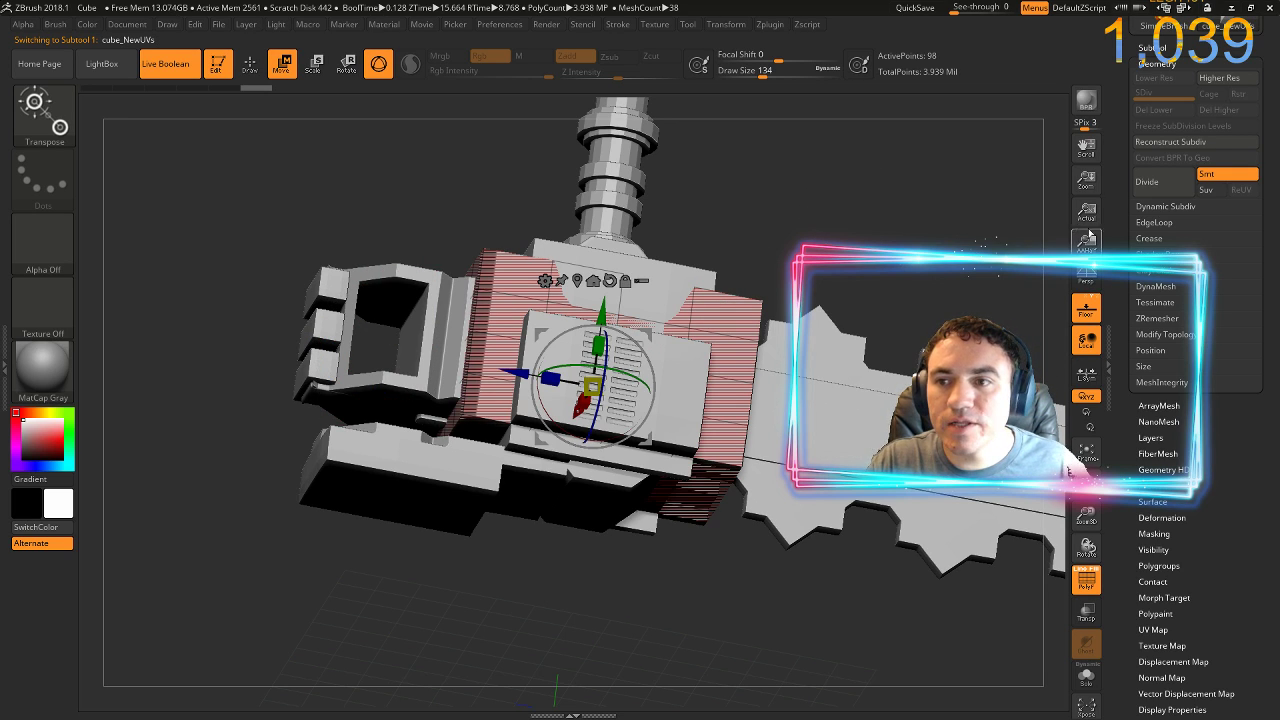
# - Quick-save the project and make a Boolean mesh from the subtools
pyautogui.click(913, 8)
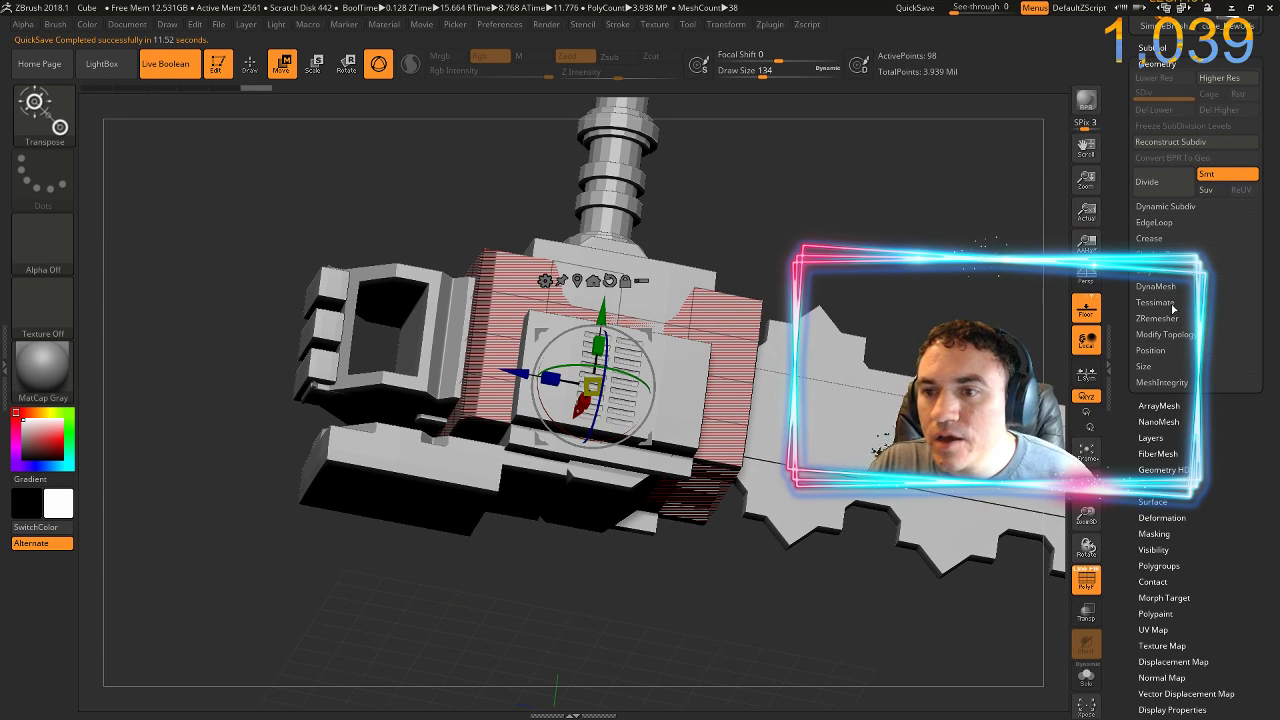
pyautogui.click(1152, 48)
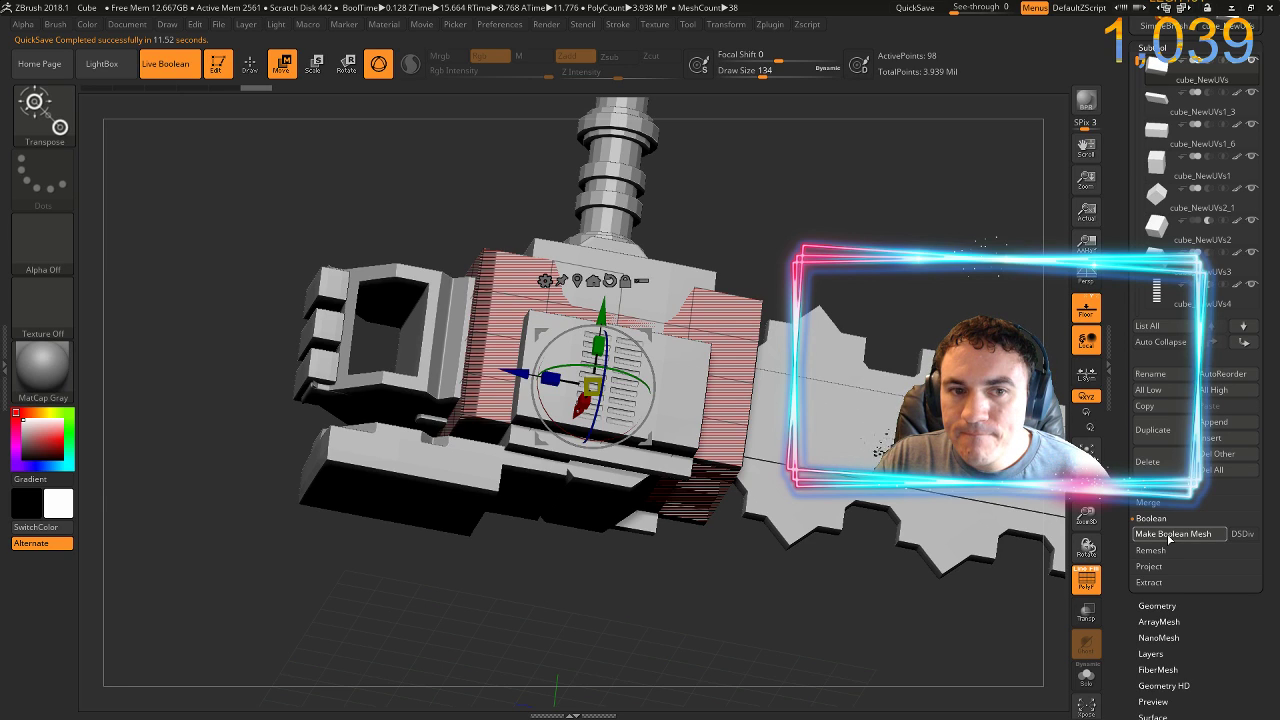
pyautogui.click(1169, 536)
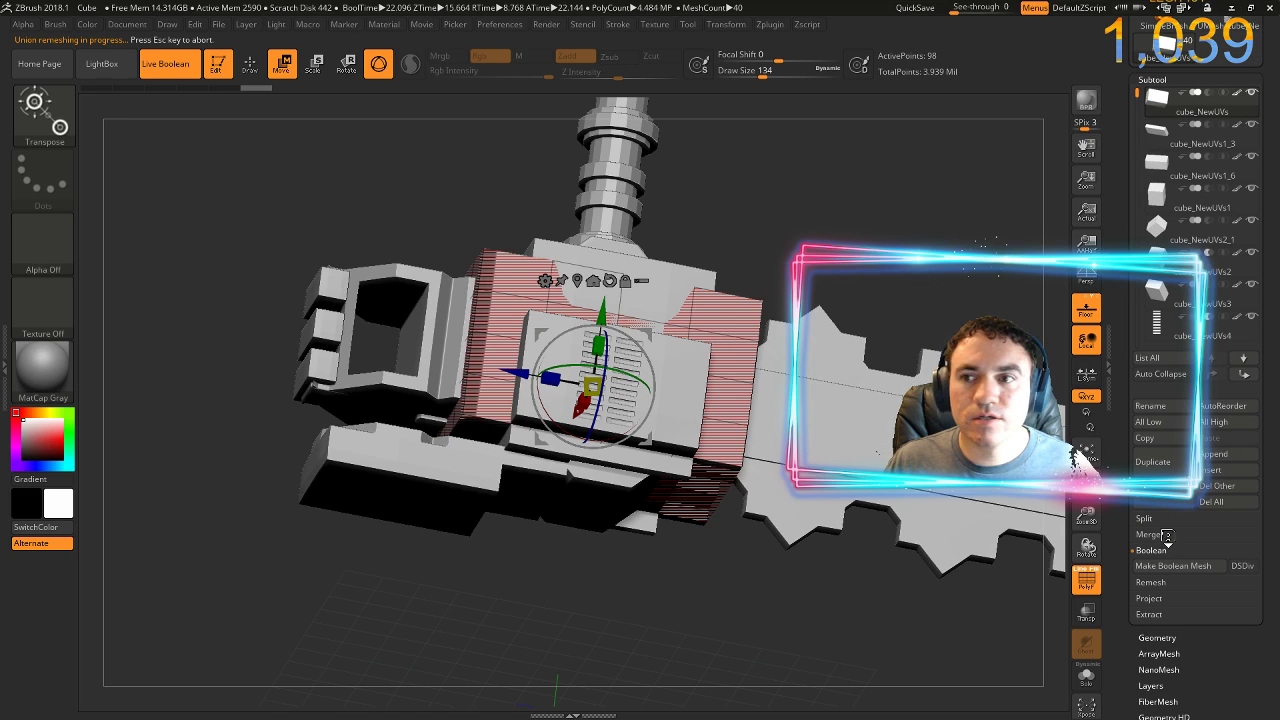
# - Compare the polygon counts and wireframes of the Boolean meshes UMesh_cube_NewUVs and UMesh_cube_NewUVs1, leaving UMesh_cube_NewUVs loaded
pyautogui.moveTo(1117, 108); pyautogui.dragTo(1122, 192)
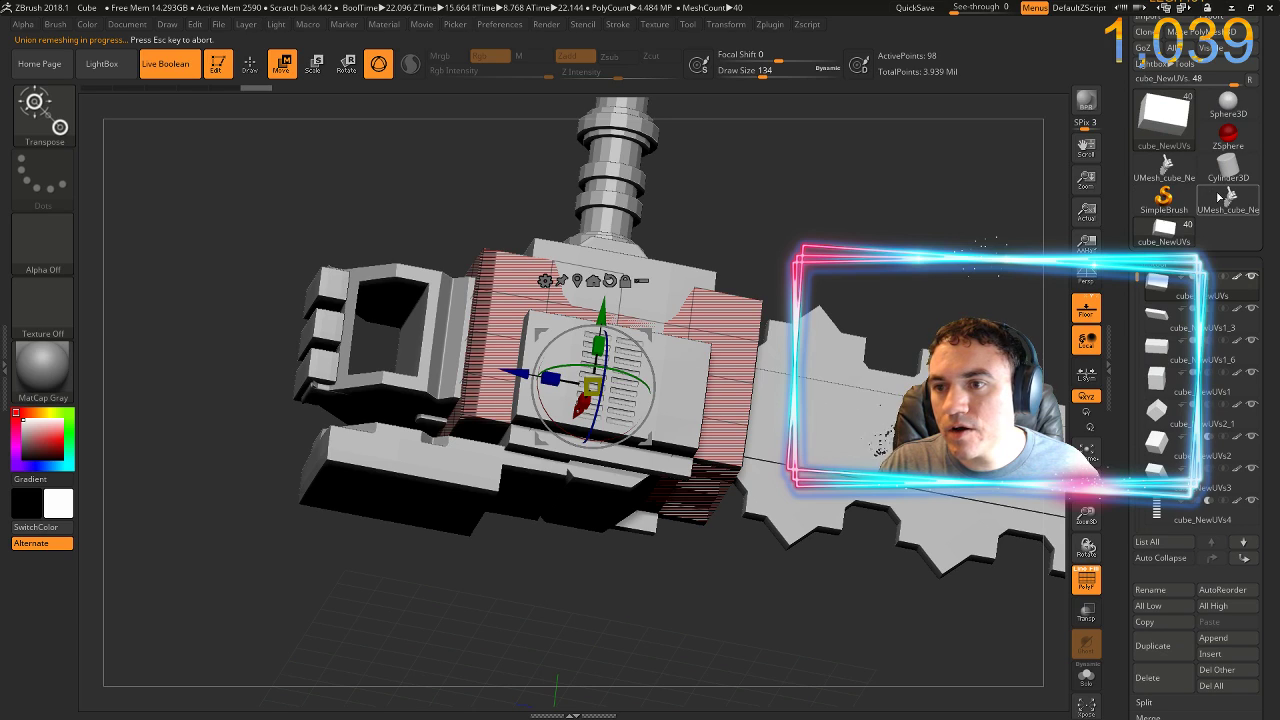
pyautogui.moveTo(1220, 197)
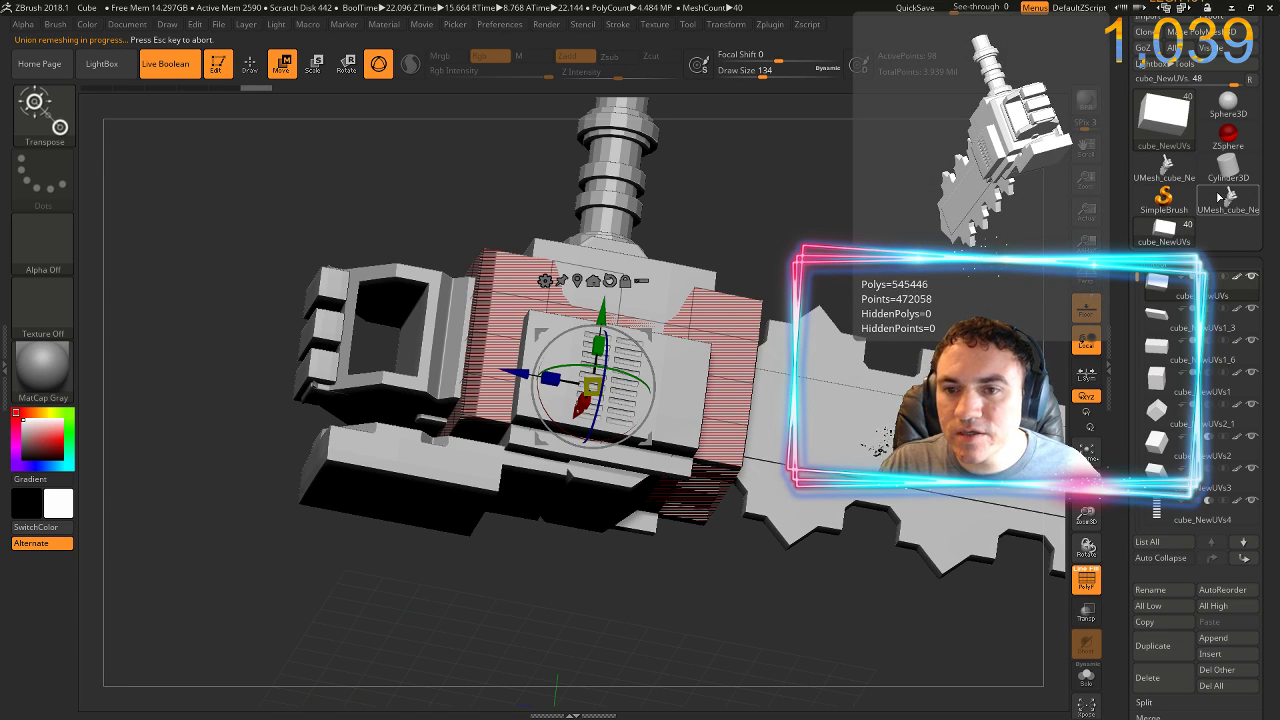
pyautogui.moveTo(1165, 170)
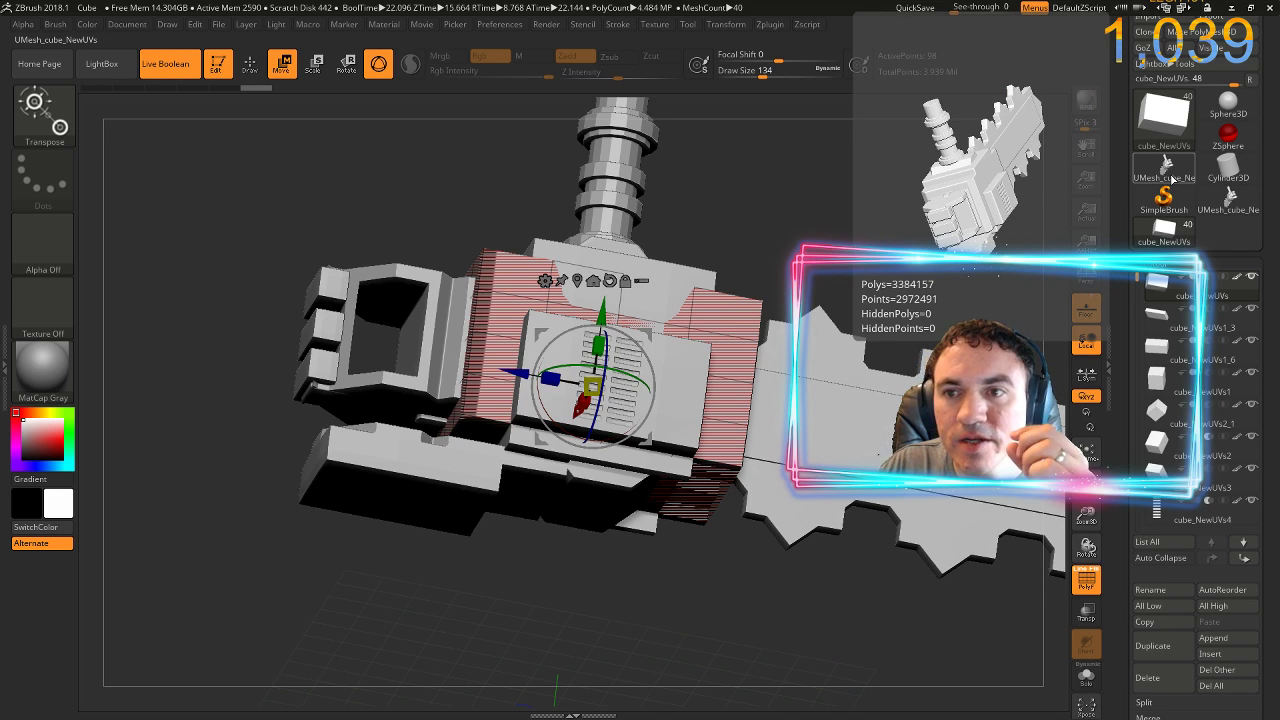
pyautogui.click(1170, 176)
pyautogui.moveTo(800, 228); pyautogui.dragTo(973, 188)
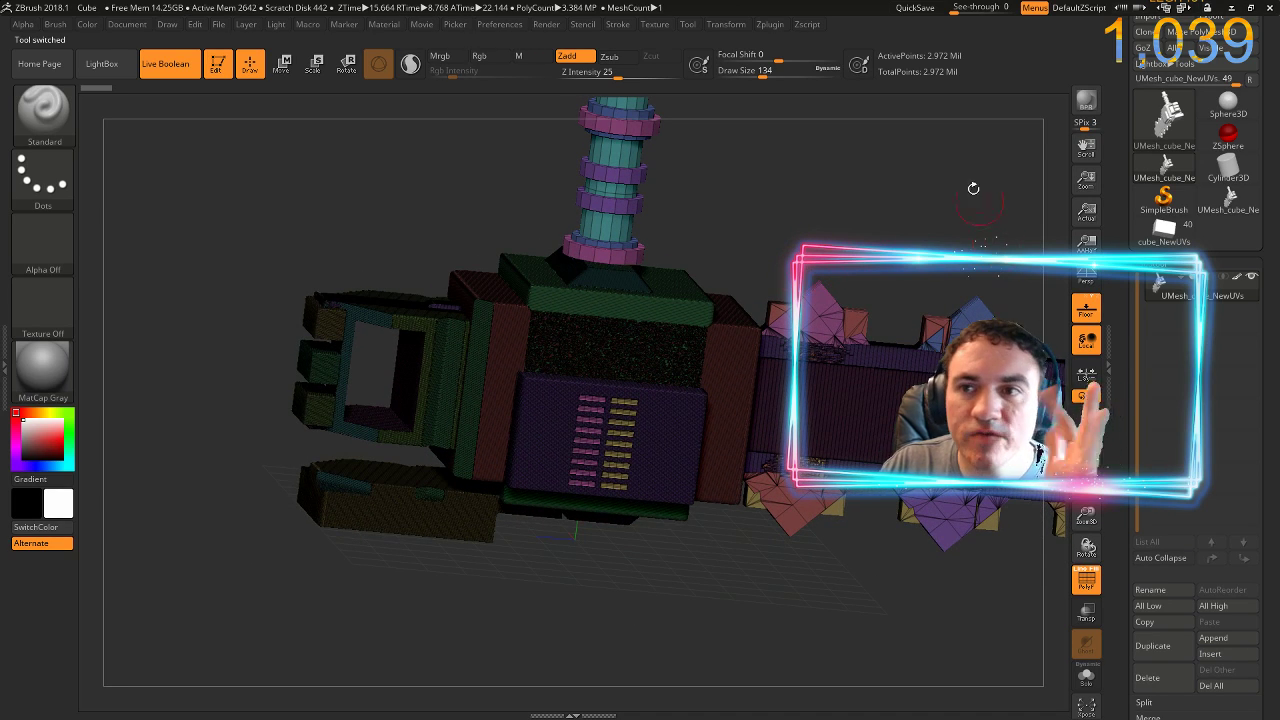
pyautogui.click(1228, 200)
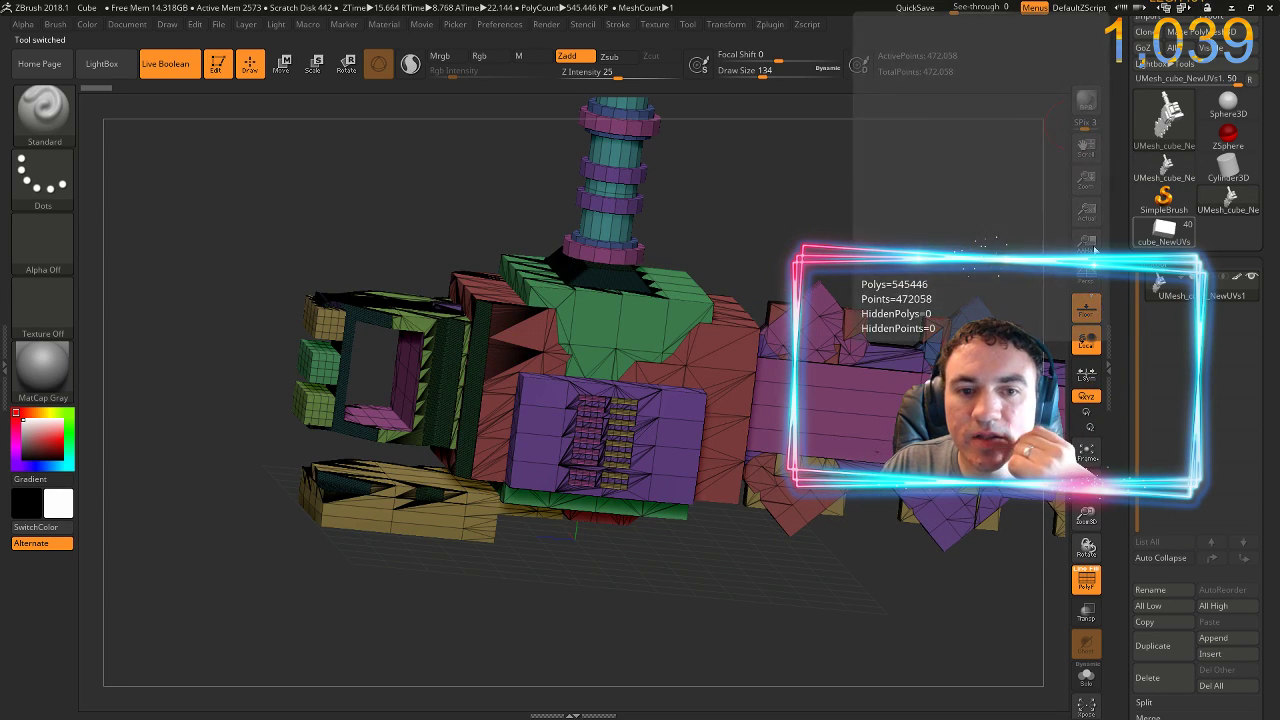
pyautogui.click(1162, 168)
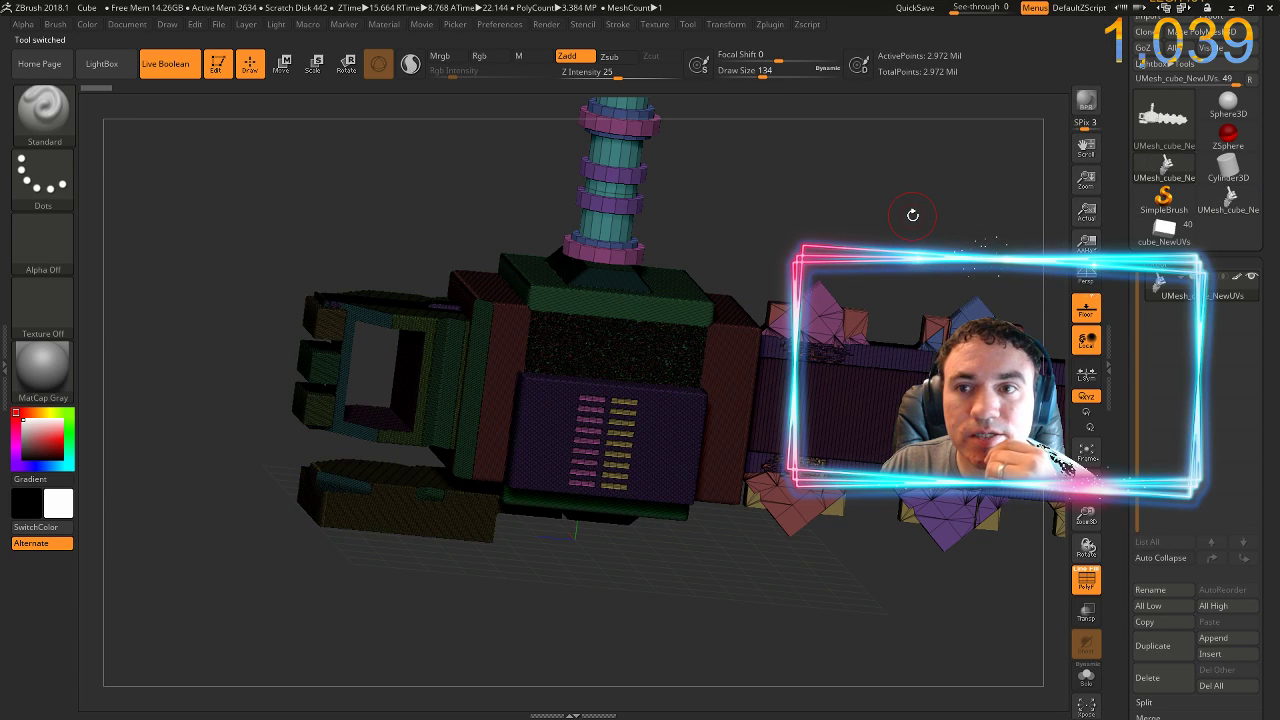
pyautogui.moveTo(1222, 203)
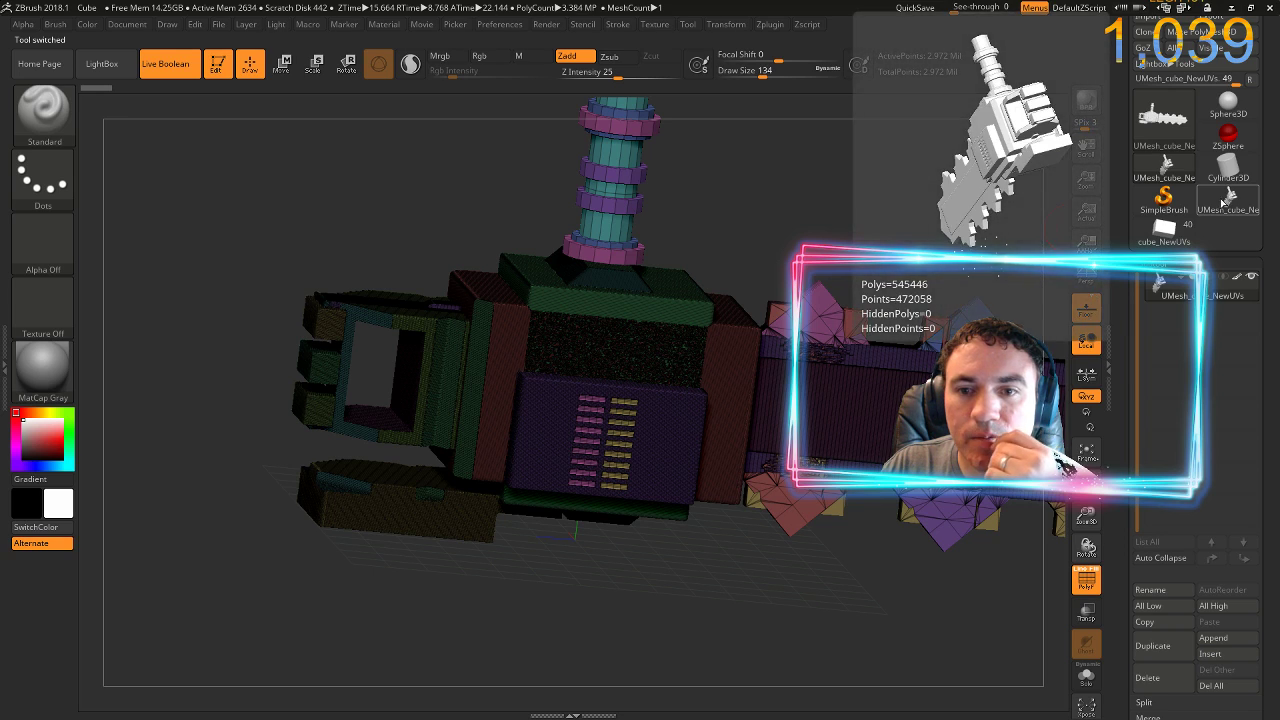
# - Turn off the polyframe display on UMesh_cube_NewUVs and quick-save the project
pyautogui.press('shift')
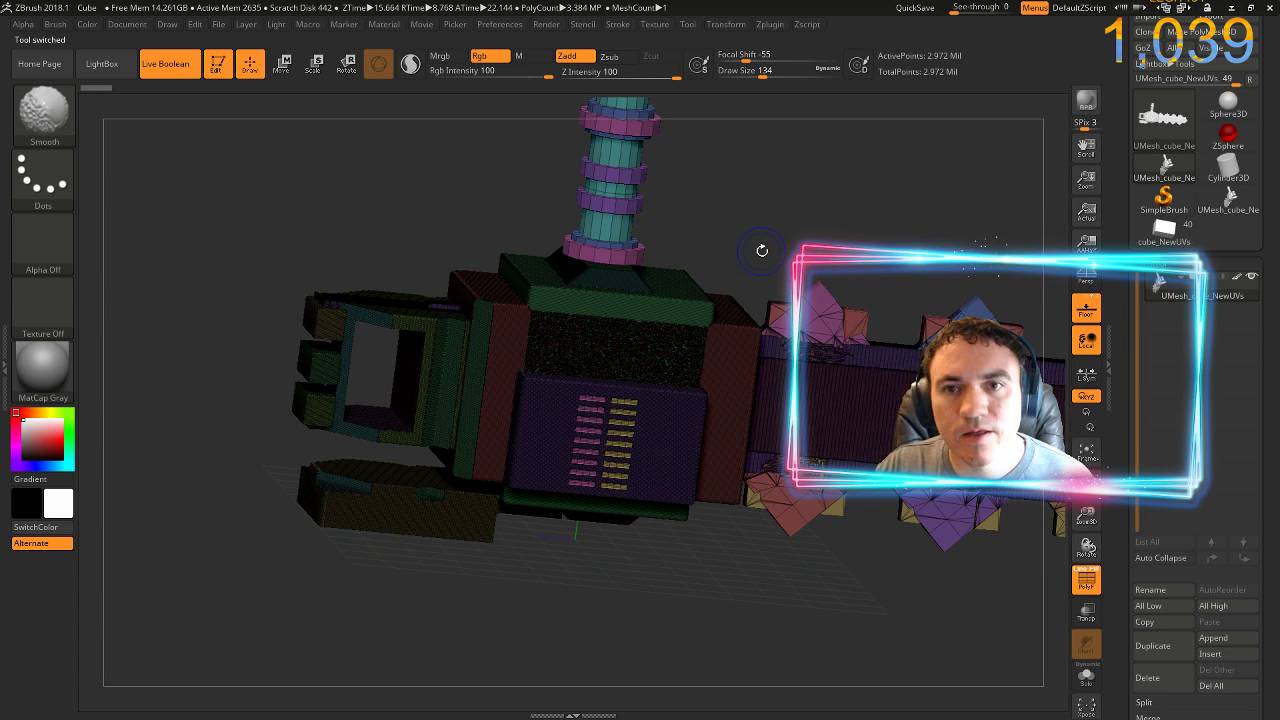
pyautogui.hotkey('shift', 'f')
pyautogui.click(906, 8)
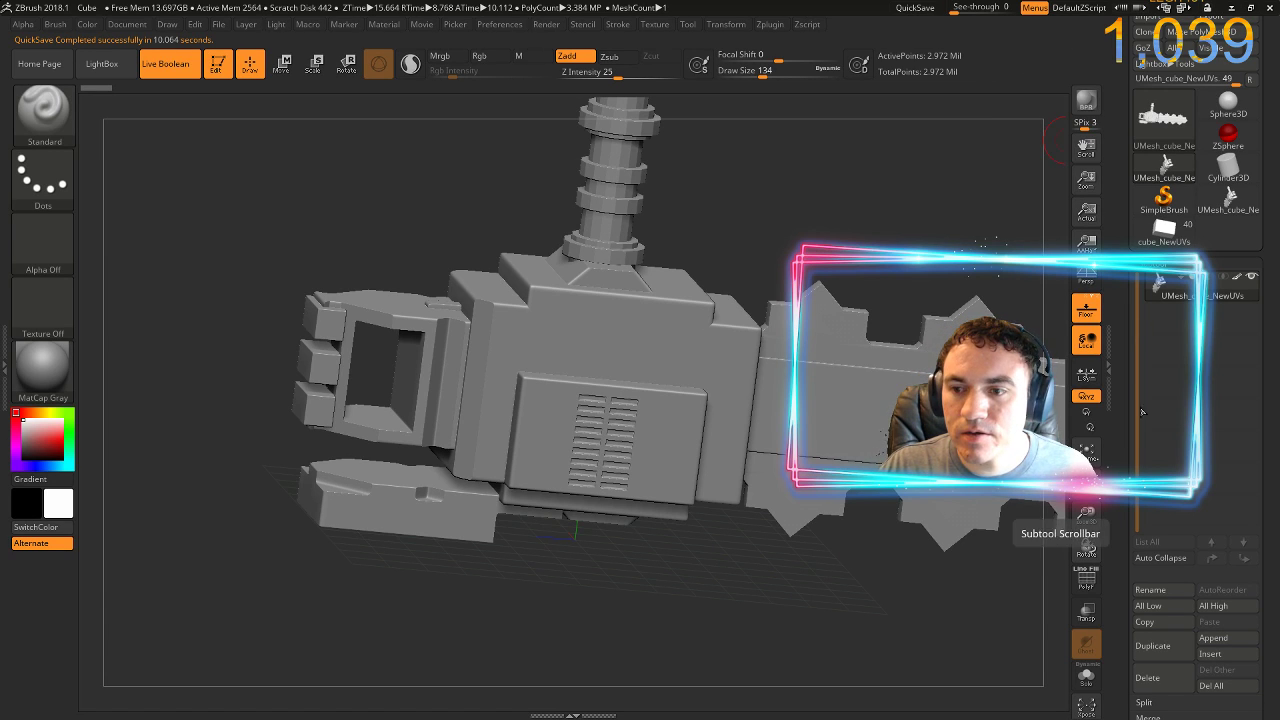
# - Tessimate the dense Boolean mesh UMesh_cube_NewUVs with Tesselate and Decimate enabled and a polygon size of 17.50417
pyautogui.moveTo(1121, 444); pyautogui.dragTo(1122, 360)
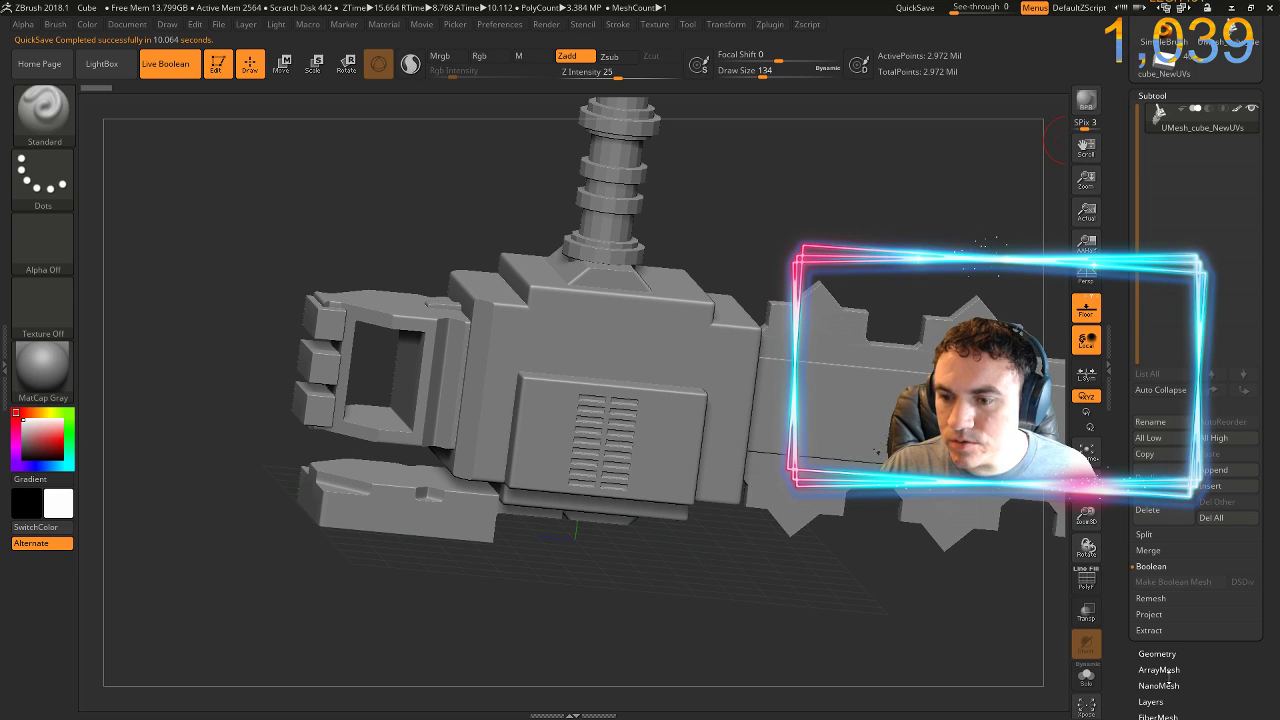
pyautogui.click(1157, 653)
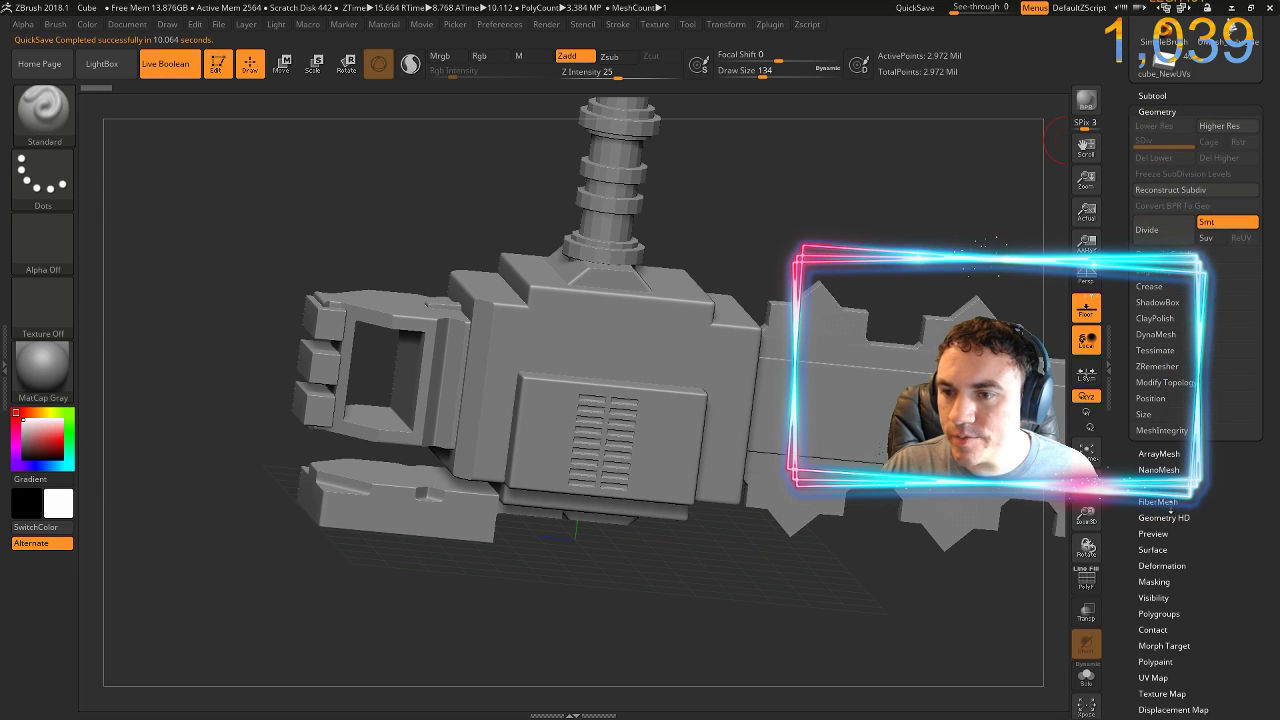
pyautogui.click(1160, 350)
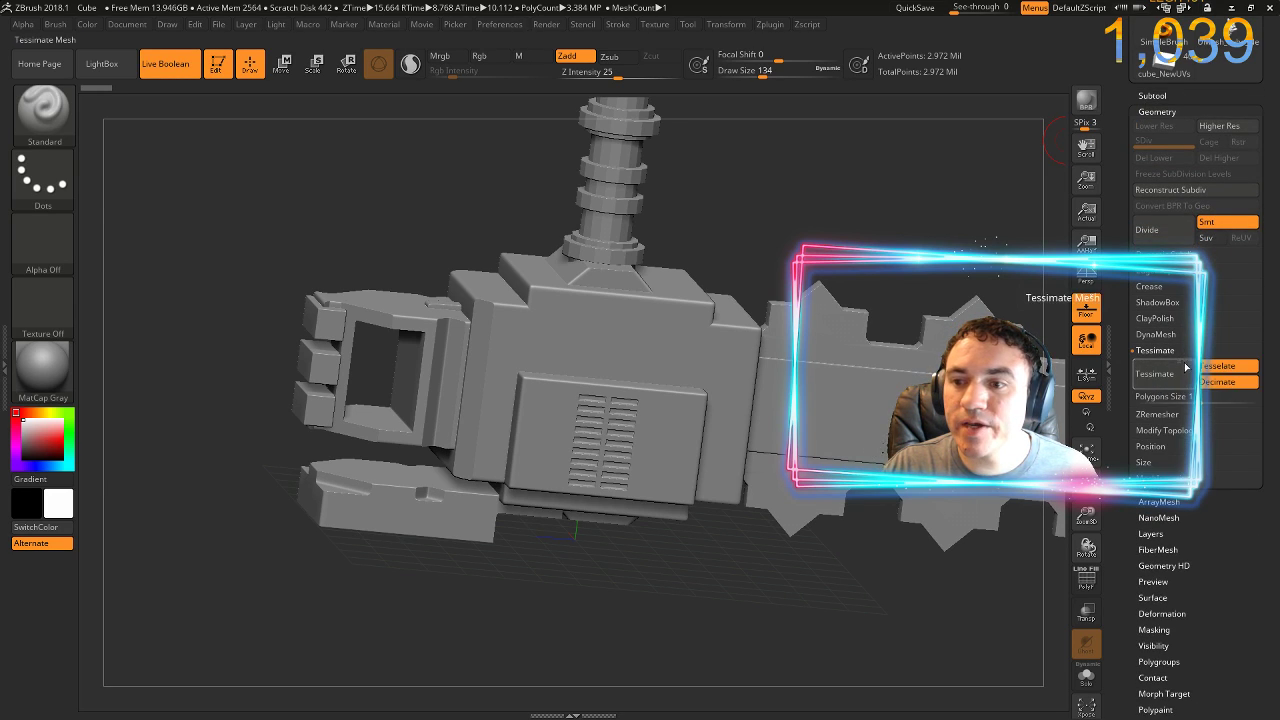
pyautogui.moveTo(1208, 398); pyautogui.dragTo(1246, 399)
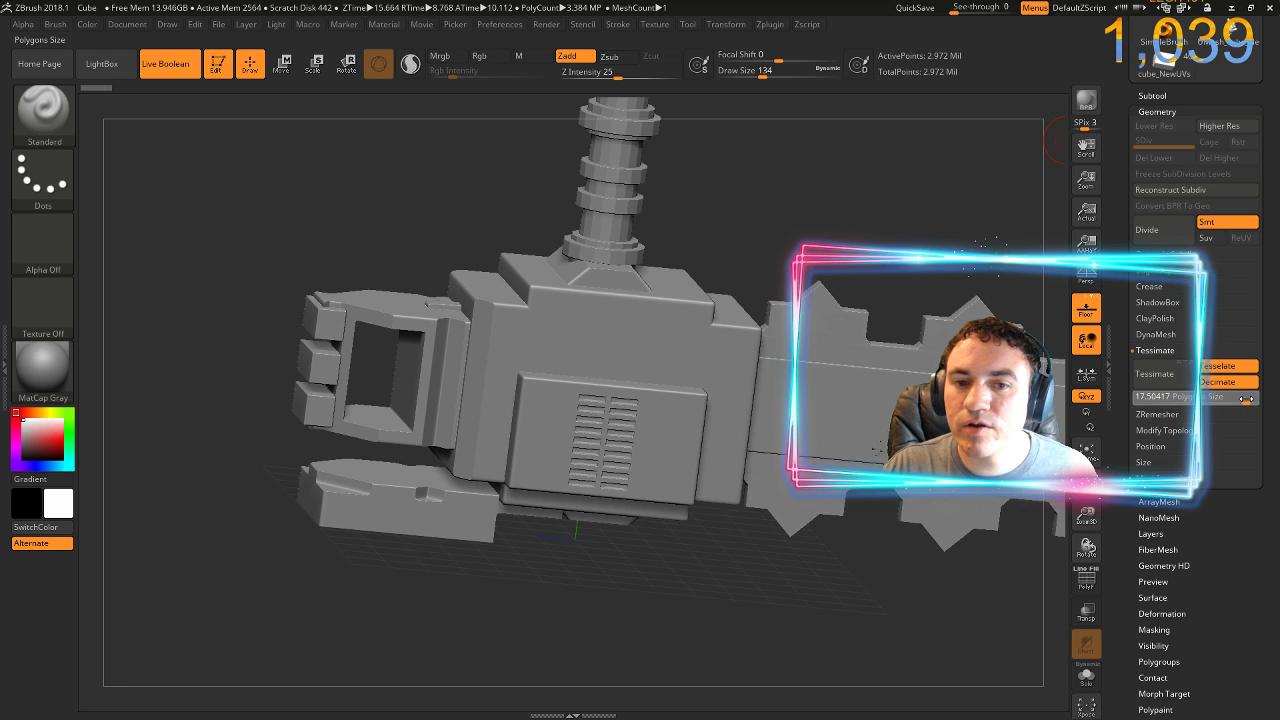
pyautogui.click(1155, 373)
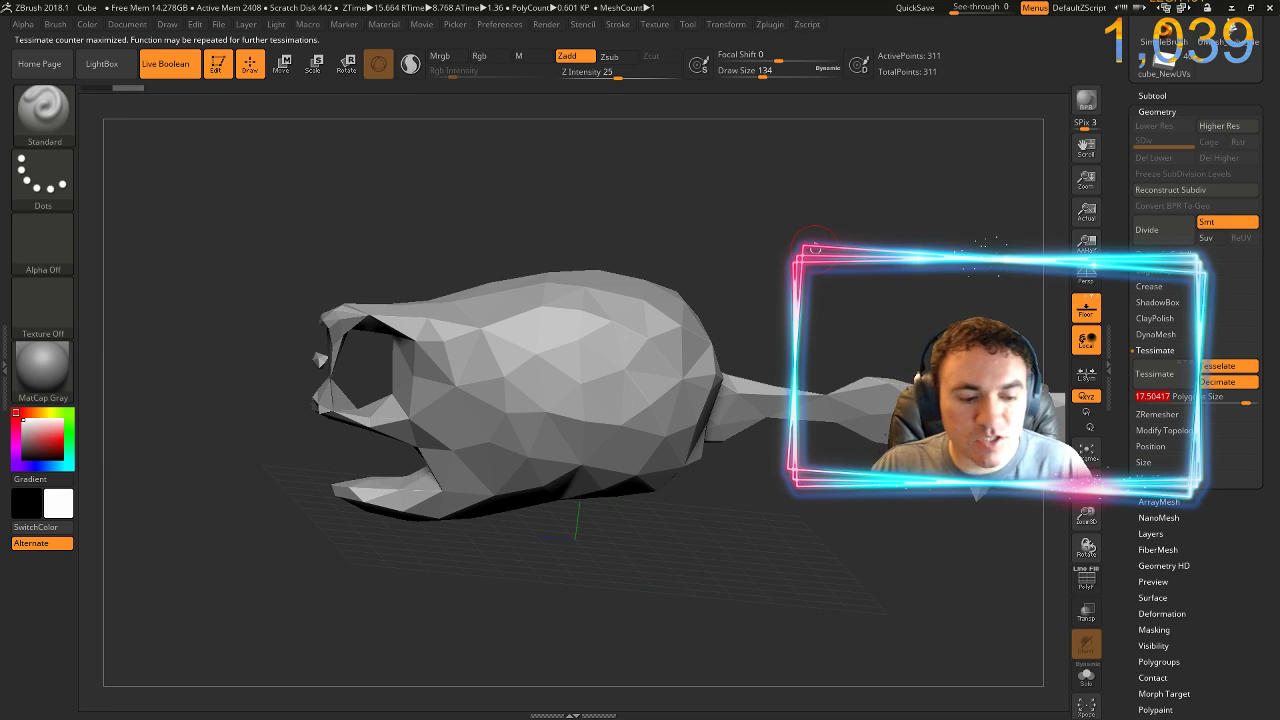
# - Try further Tessimate passes on the dense Boolean mesh with polygon sizes of 11.15792 and 1.46401, and undo the last one
pyautogui.moveTo(809, 251); pyautogui.dragTo(606, 307)
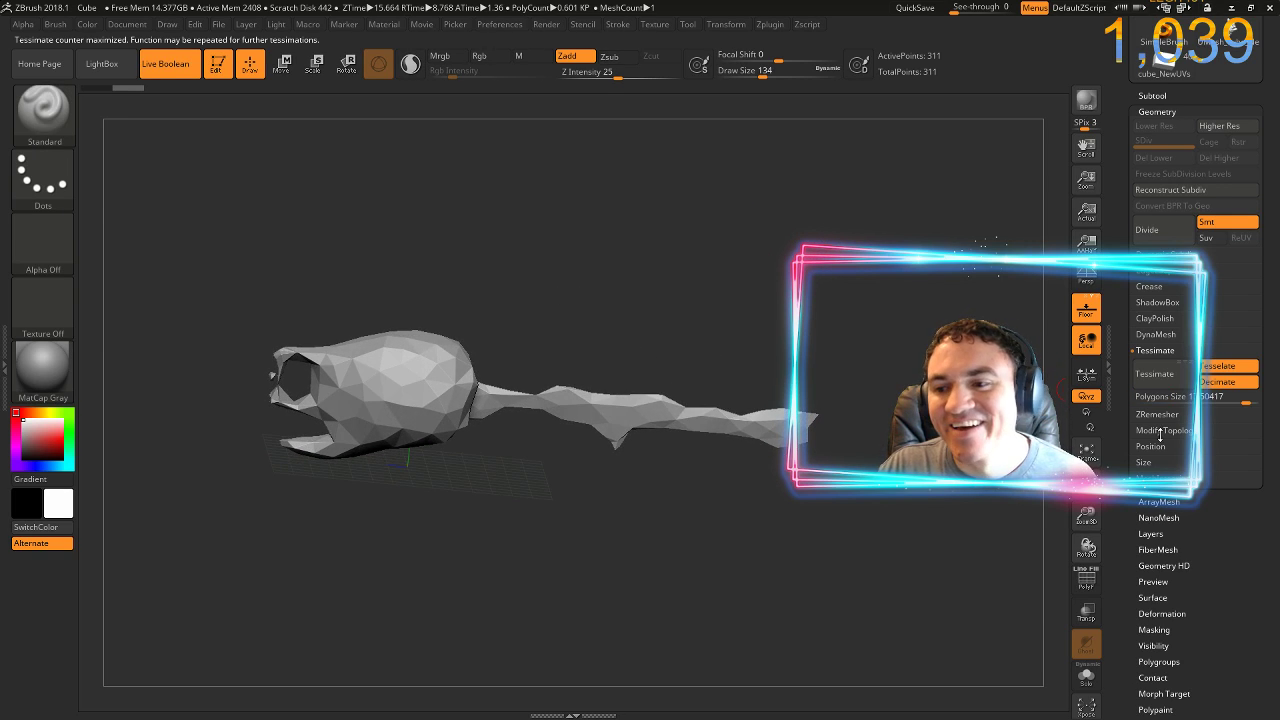
pyautogui.moveTo(1234, 402); pyautogui.dragTo(1237, 397)
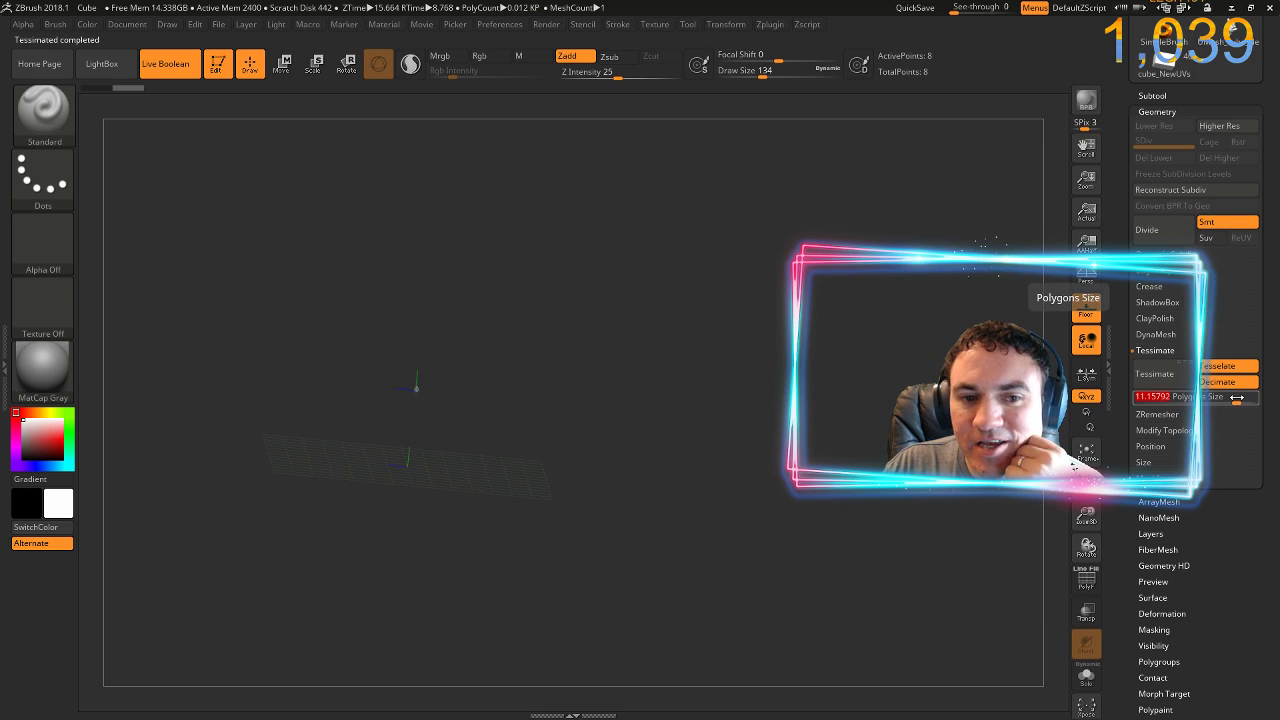
pyautogui.hotkey('shift', 'p')
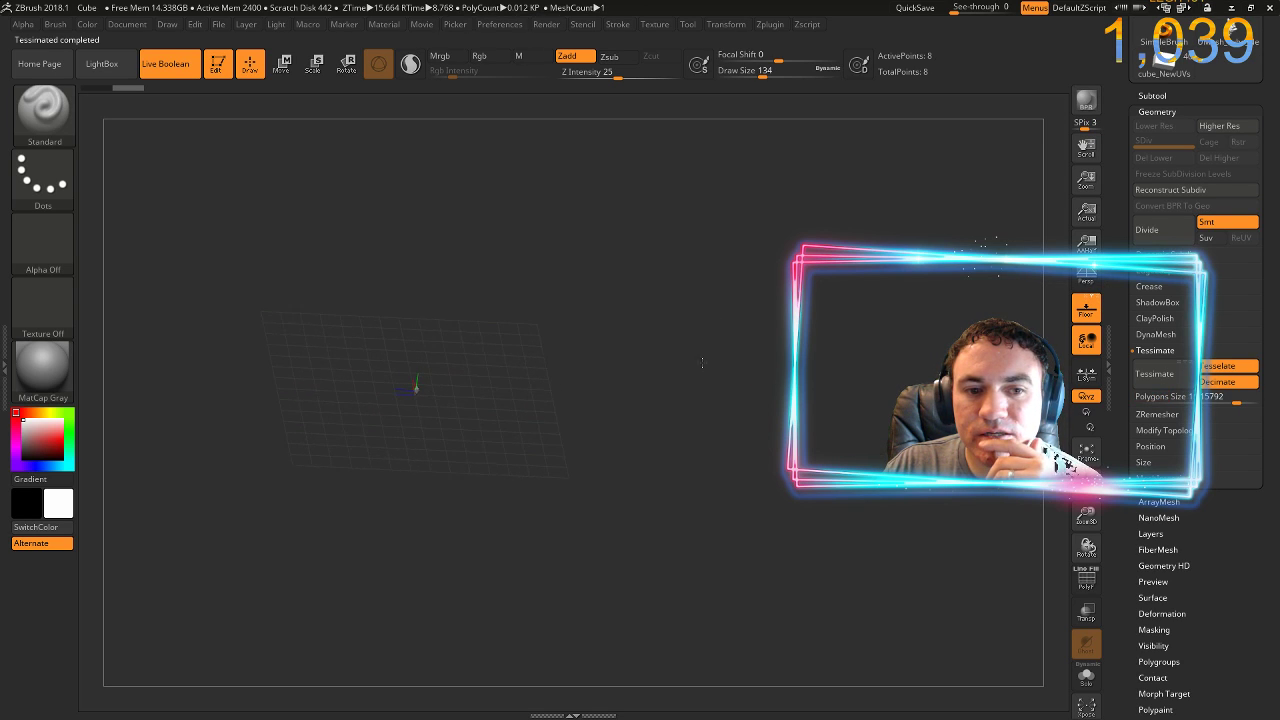
pyautogui.click(1215, 401)
pyautogui.moveTo(1214, 400); pyautogui.dragTo(1205, 403)
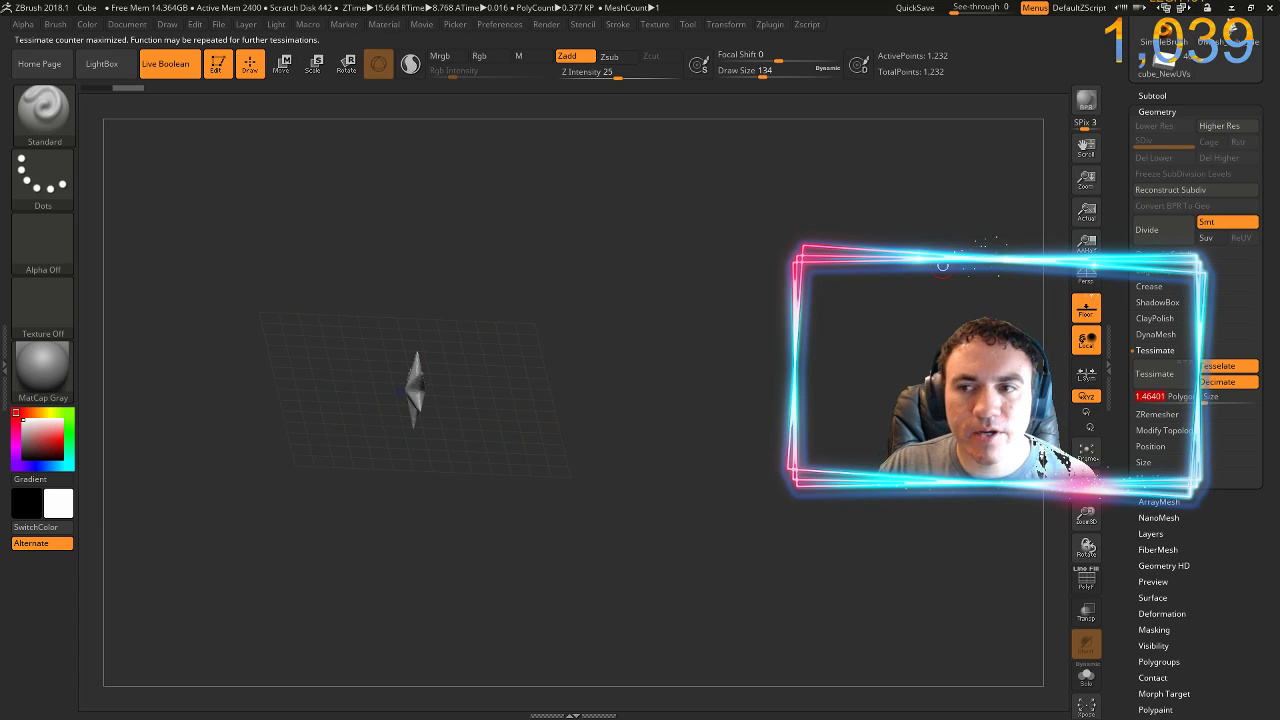
pyautogui.hotkey('ctrl', 'z')
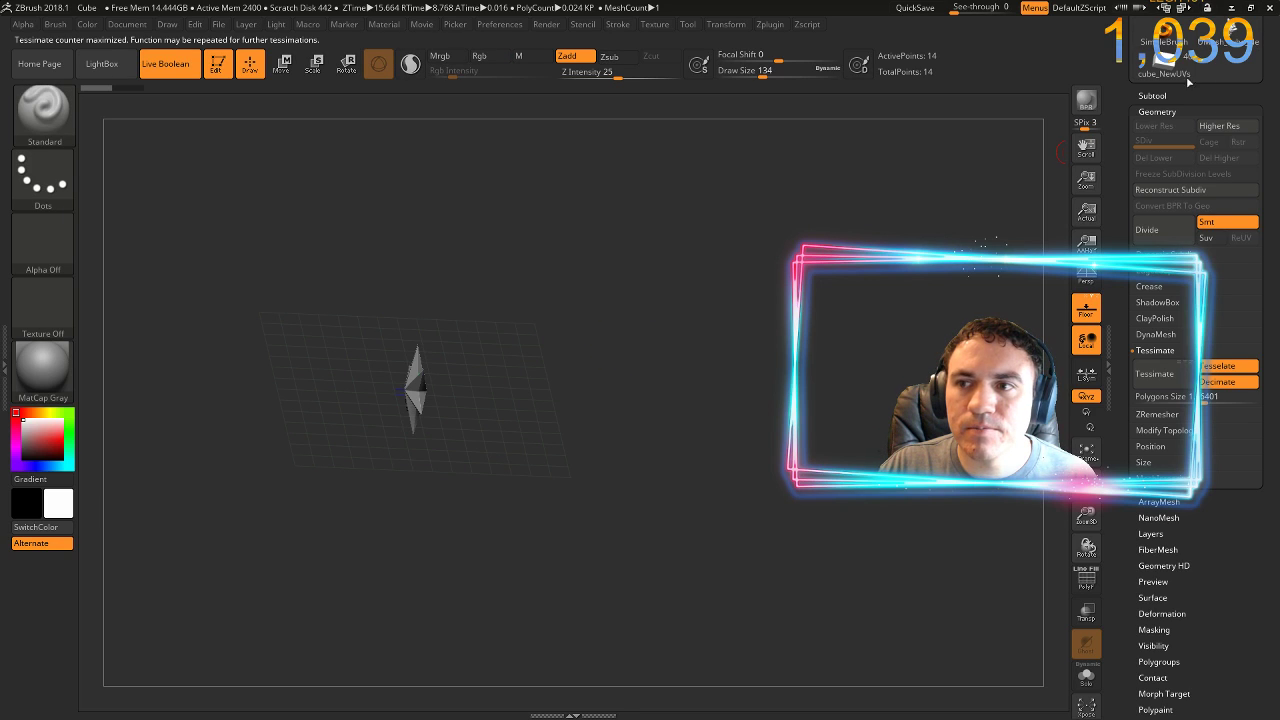
# - Load the other Boolean mesh UMesh_cube_NewUVs1 and Tessimate it with a polygon size of 1.3255
pyautogui.scroll(3, 1186, 100)
pyautogui.moveTo(1173, 165)
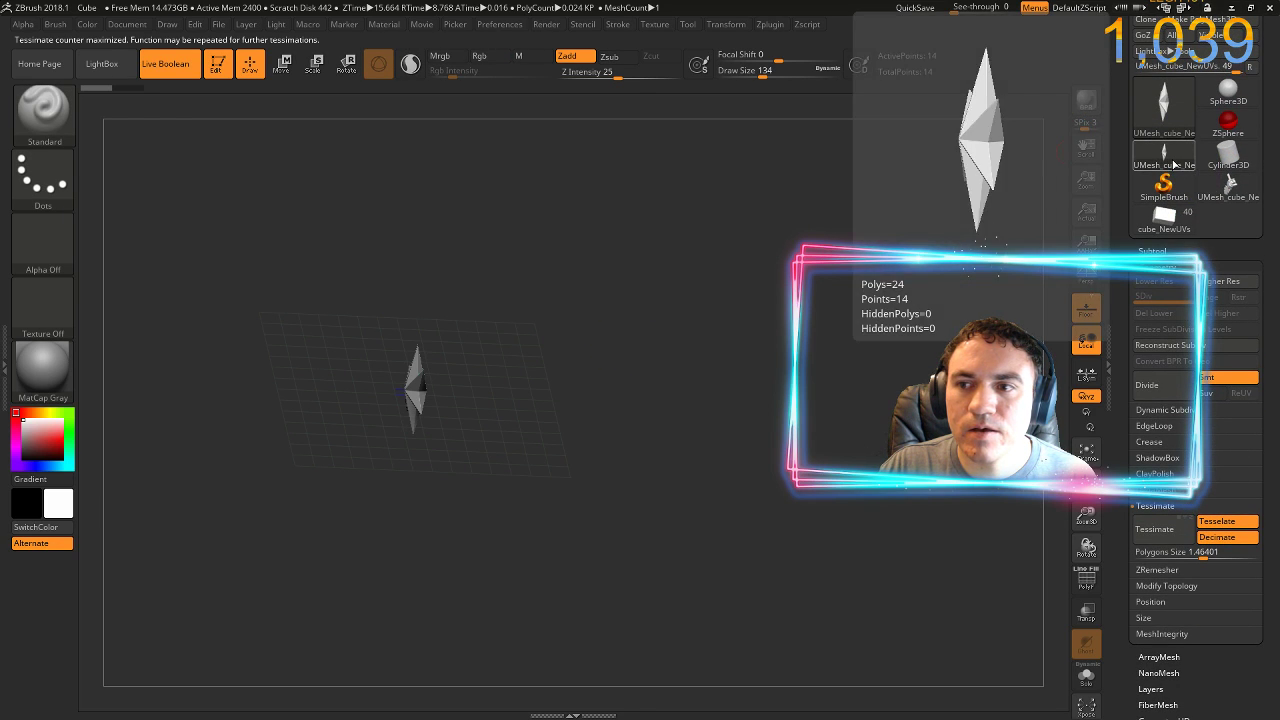
pyautogui.press('ctrl')
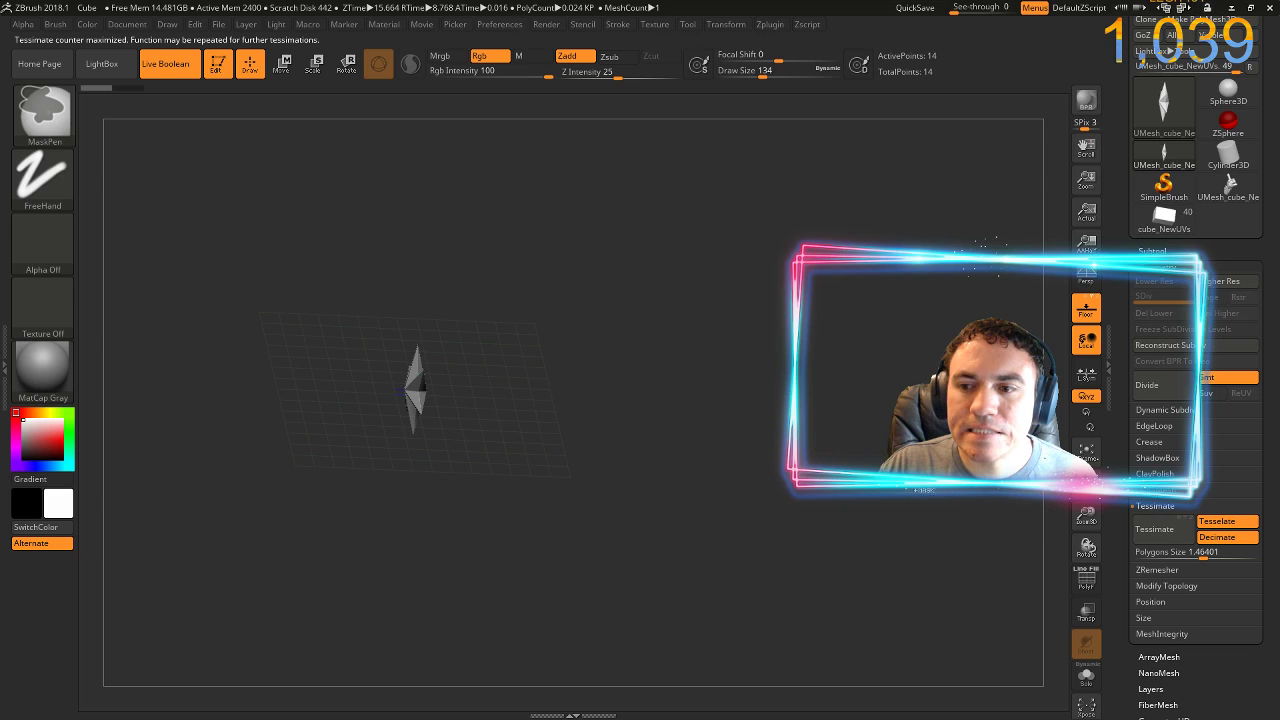
pyautogui.press('ctrl')
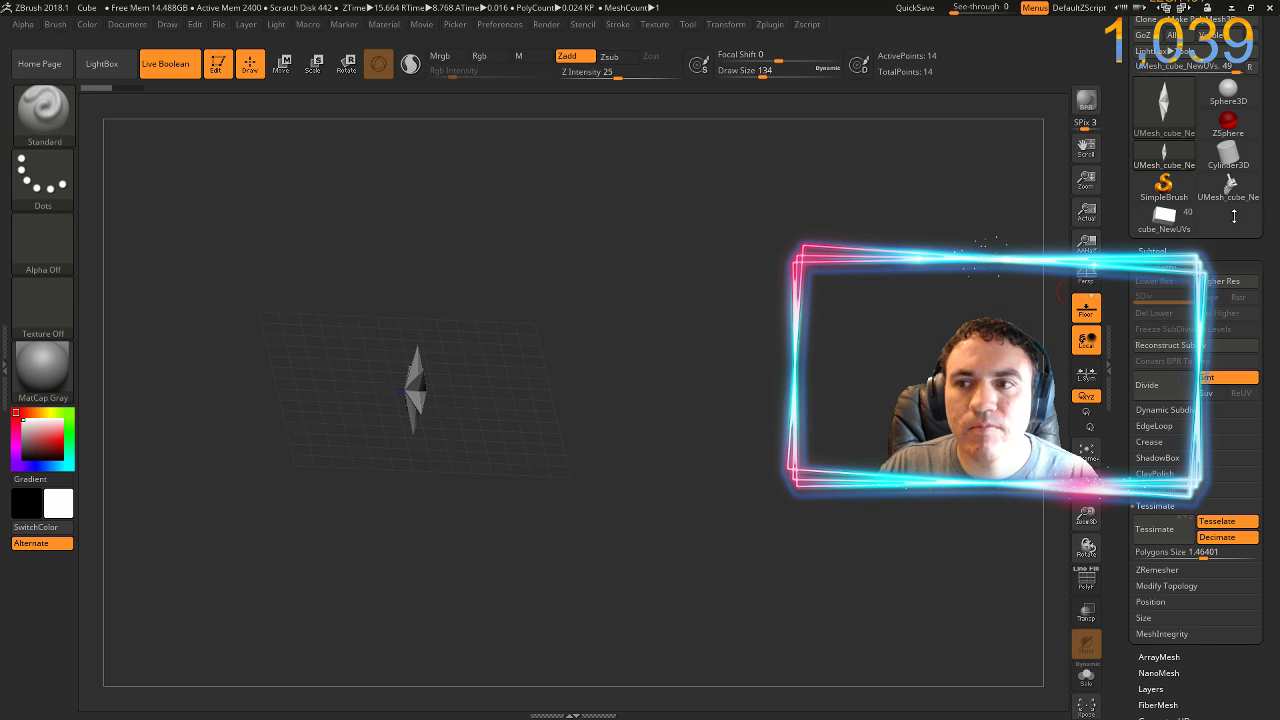
pyautogui.click(1220, 192)
pyautogui.moveTo(1178, 230)
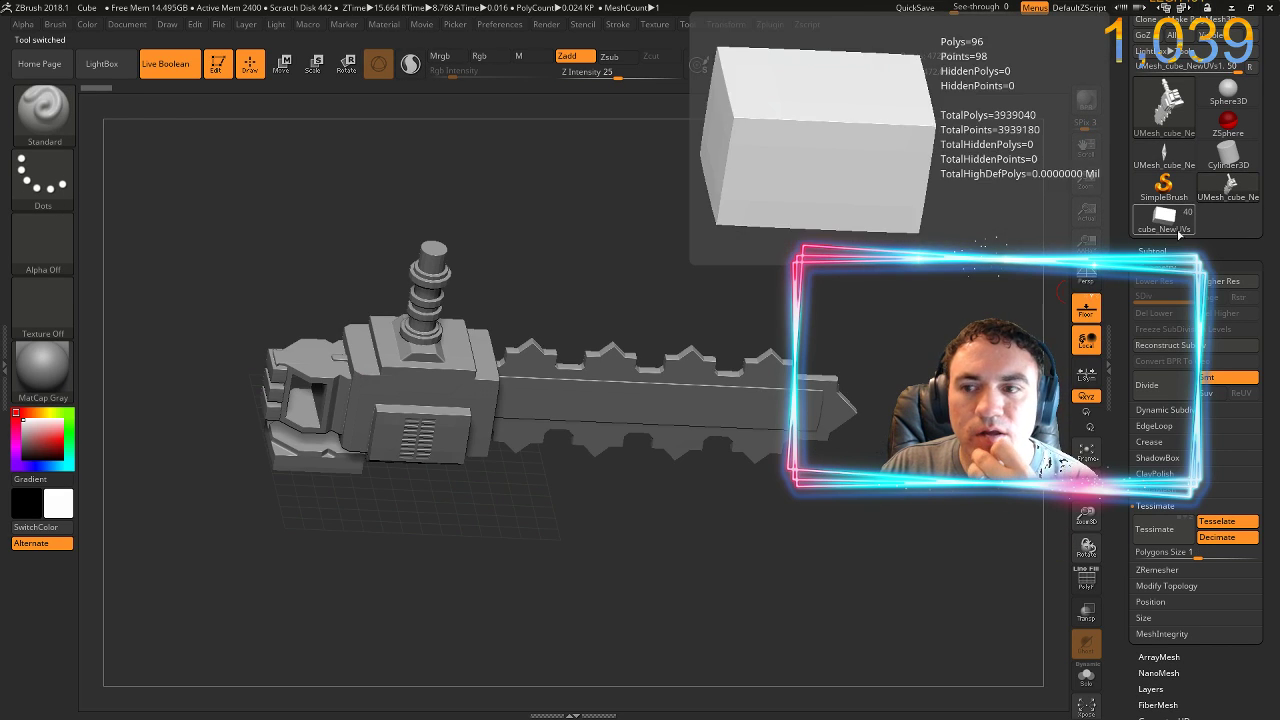
pyautogui.click(1203, 556)
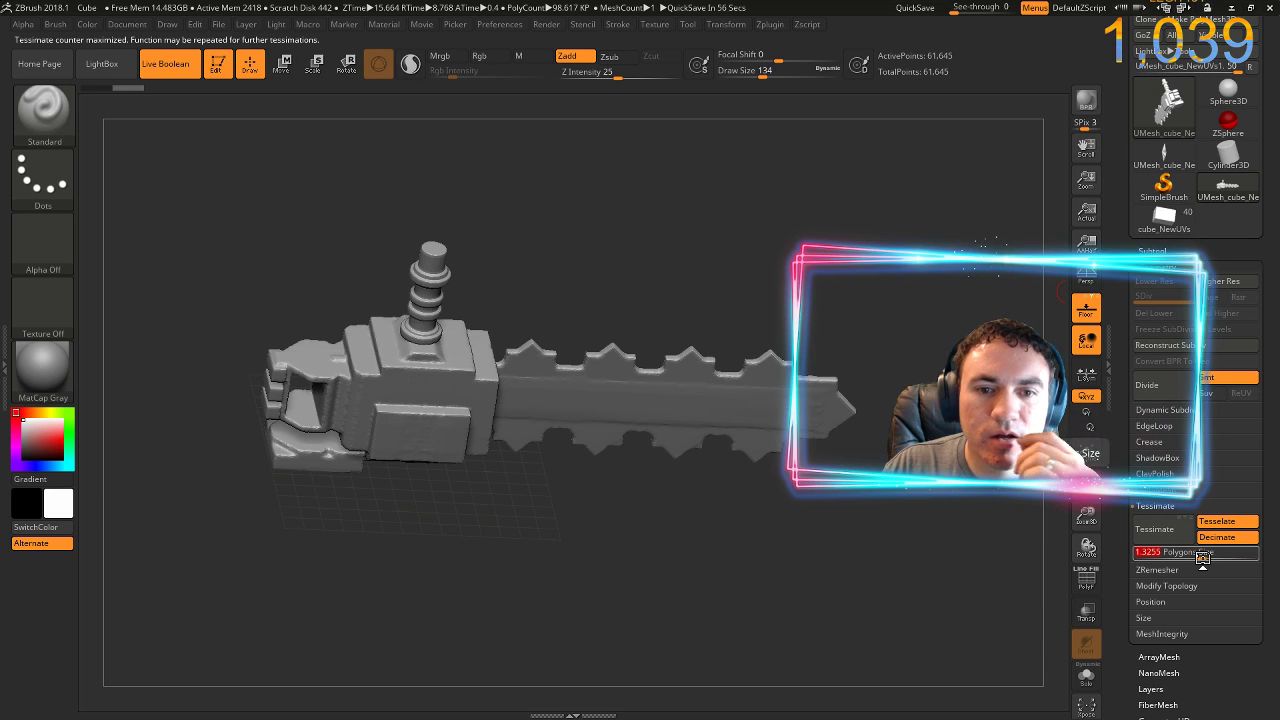
pyautogui.moveTo(563, 549)
pyautogui.mouseDown(button='right')
pyautogui.moveTo(543, 487)
pyautogui.moveTo(539, 576)
pyautogui.mouseUp(button='right')
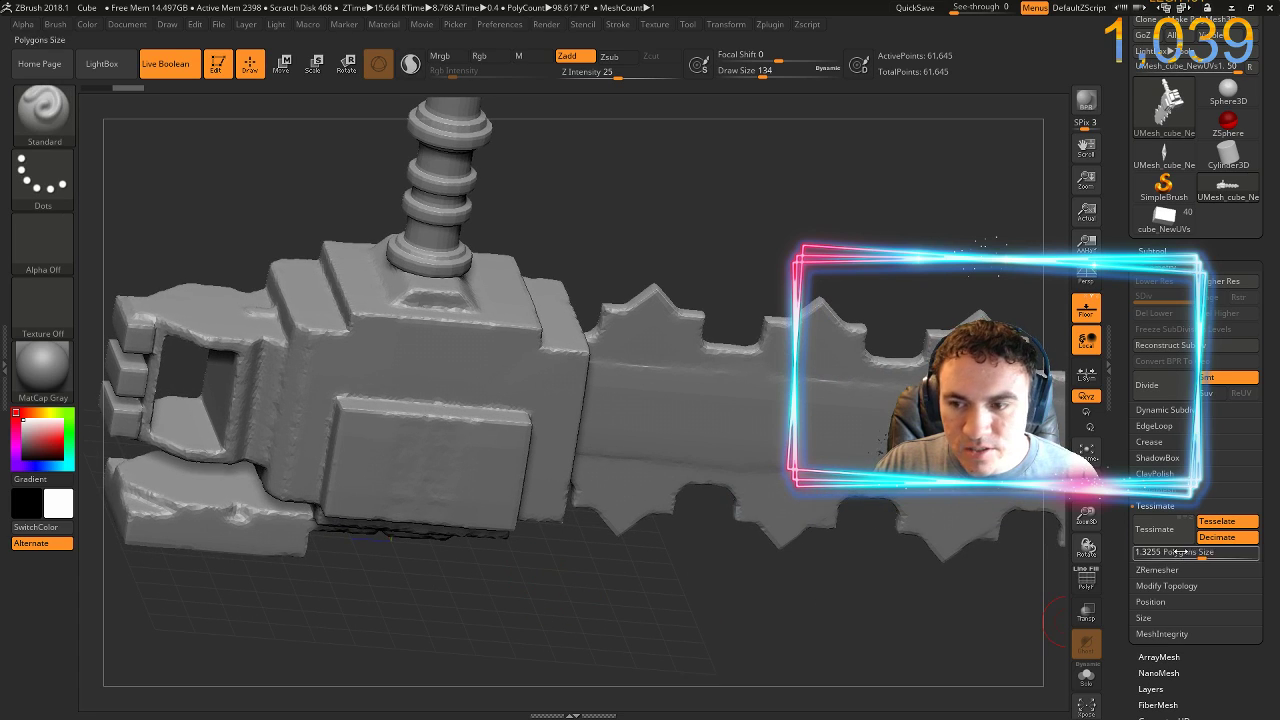
# - Tessimate UMesh_cube_NewUVs1 at progressively finer polygon sizes of 0.70421, 0.67215 and 0.35268
pyautogui.moveTo(1202, 553); pyautogui.dragTo(1196, 552)
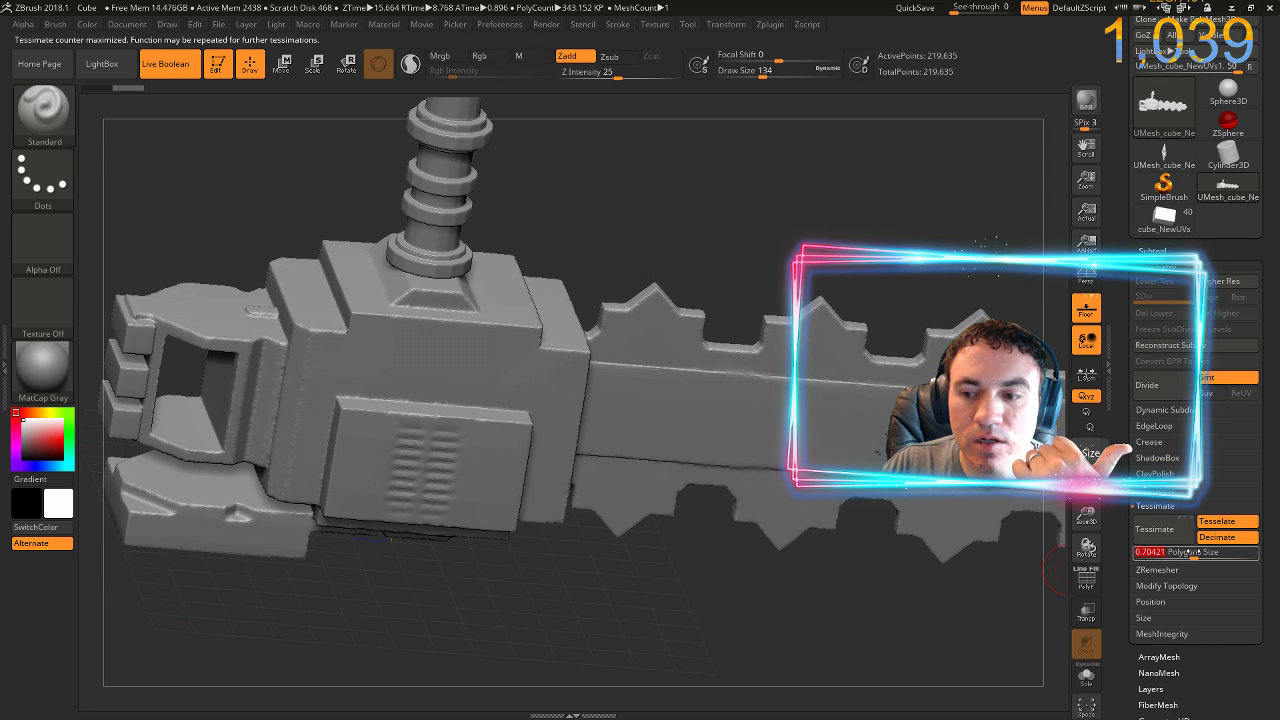
pyautogui.moveTo(1196, 551); pyautogui.dragTo(1180, 551)
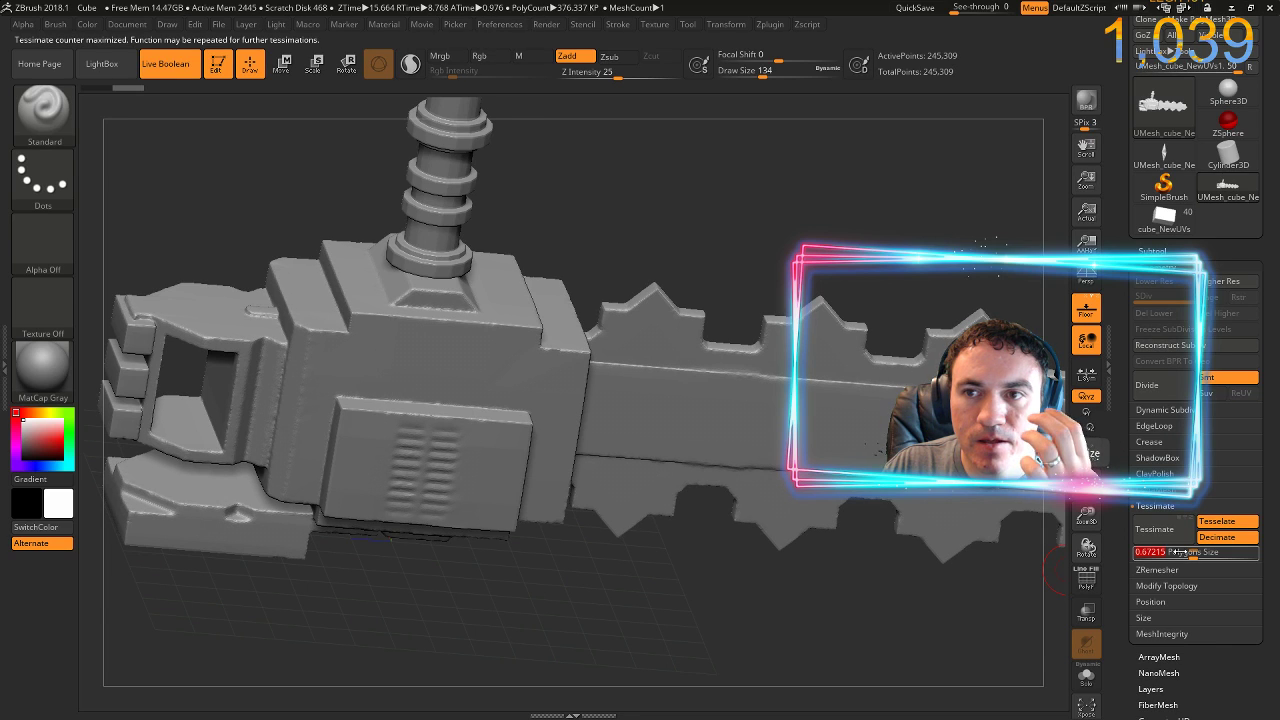
pyautogui.moveTo(1183, 552); pyautogui.dragTo(1186, 552)
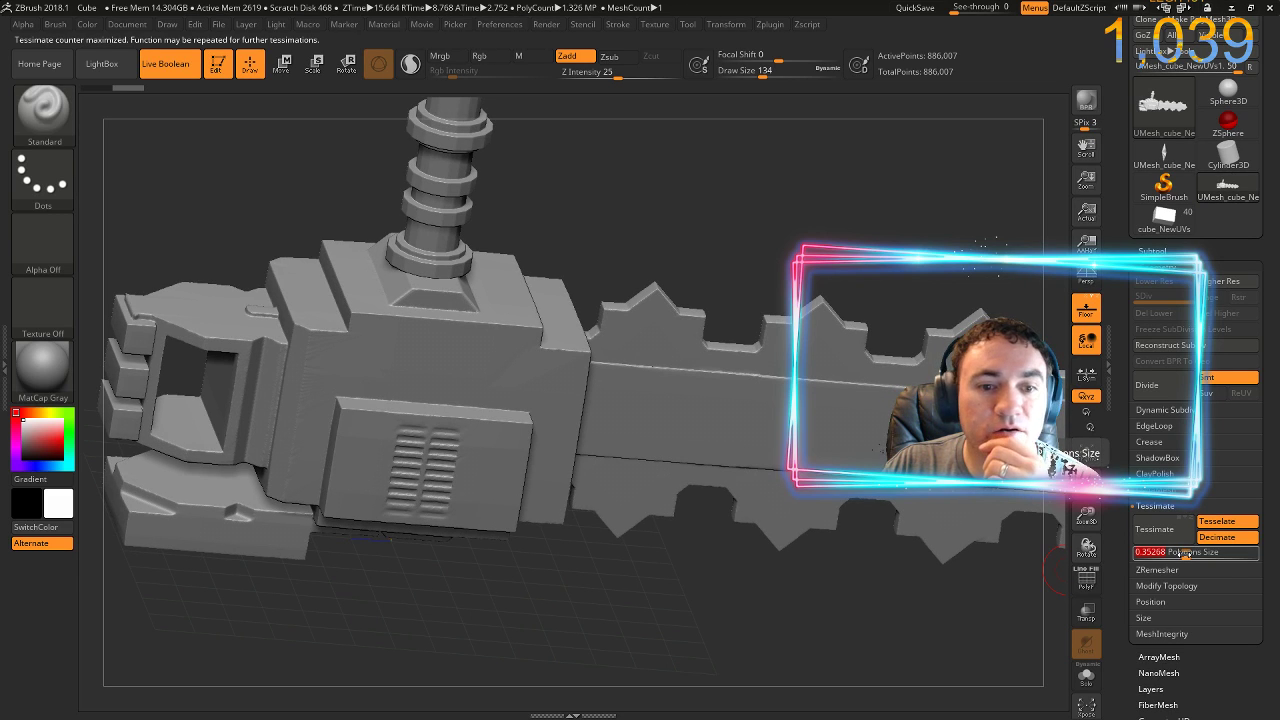
# - Quick-save the project and send a framed straight side view of the weapon to Photoshop through ZAppLink, updating the open document
pyautogui.keyDown('shift'); pyautogui.moveTo(592, 272); pyautogui.dragTo(577, 298); pyautogui.keyUp('shift')
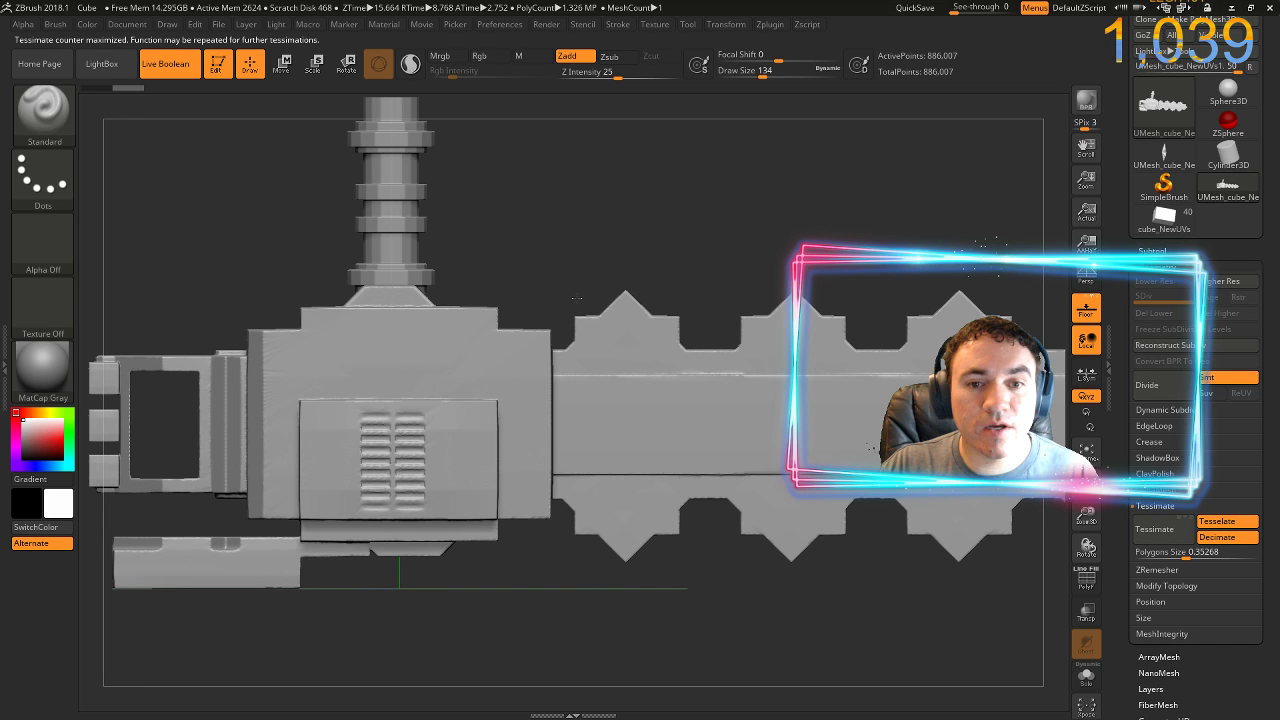
pyautogui.press('f')
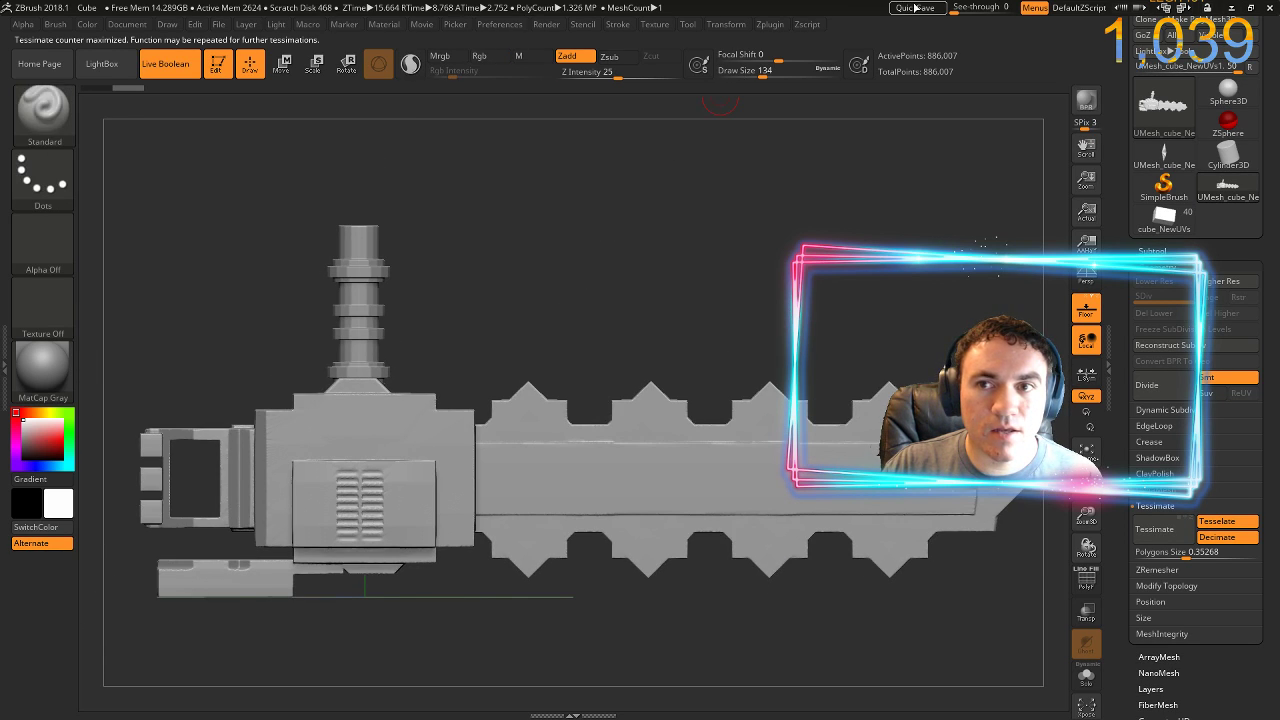
pyautogui.click(913, 8)
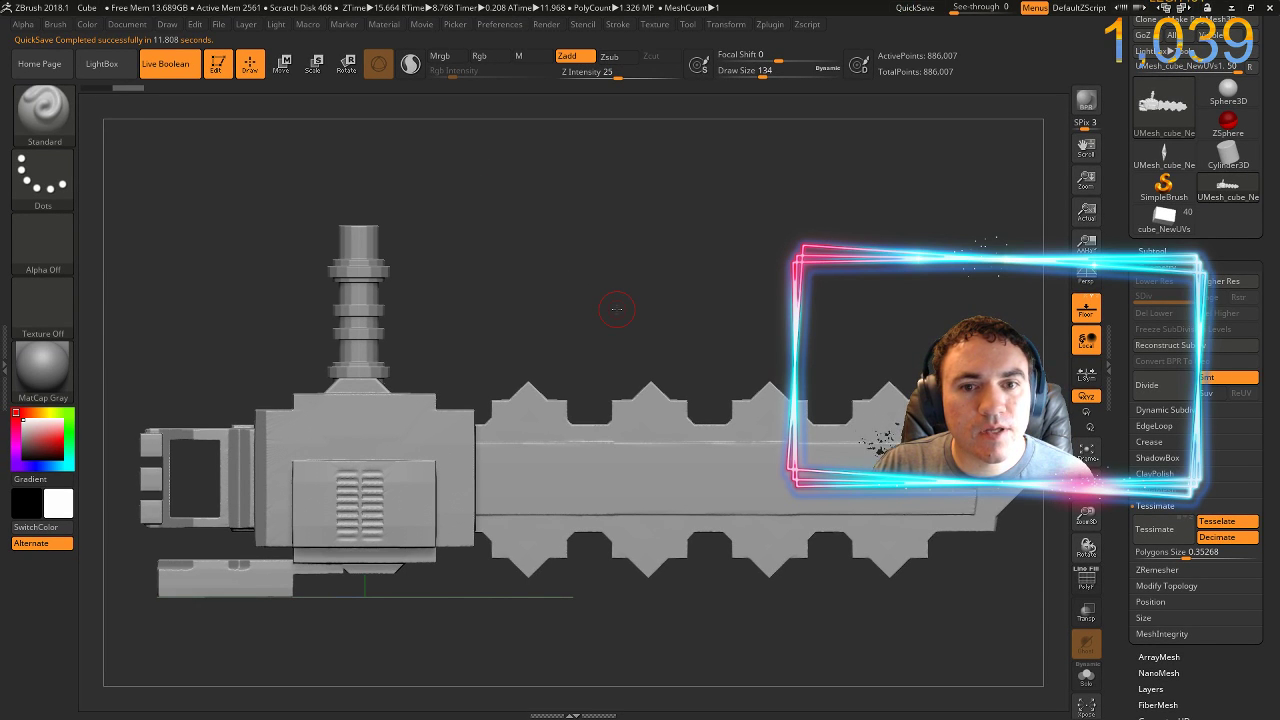
pyautogui.hotkey('ctrl', 'shift', 's')
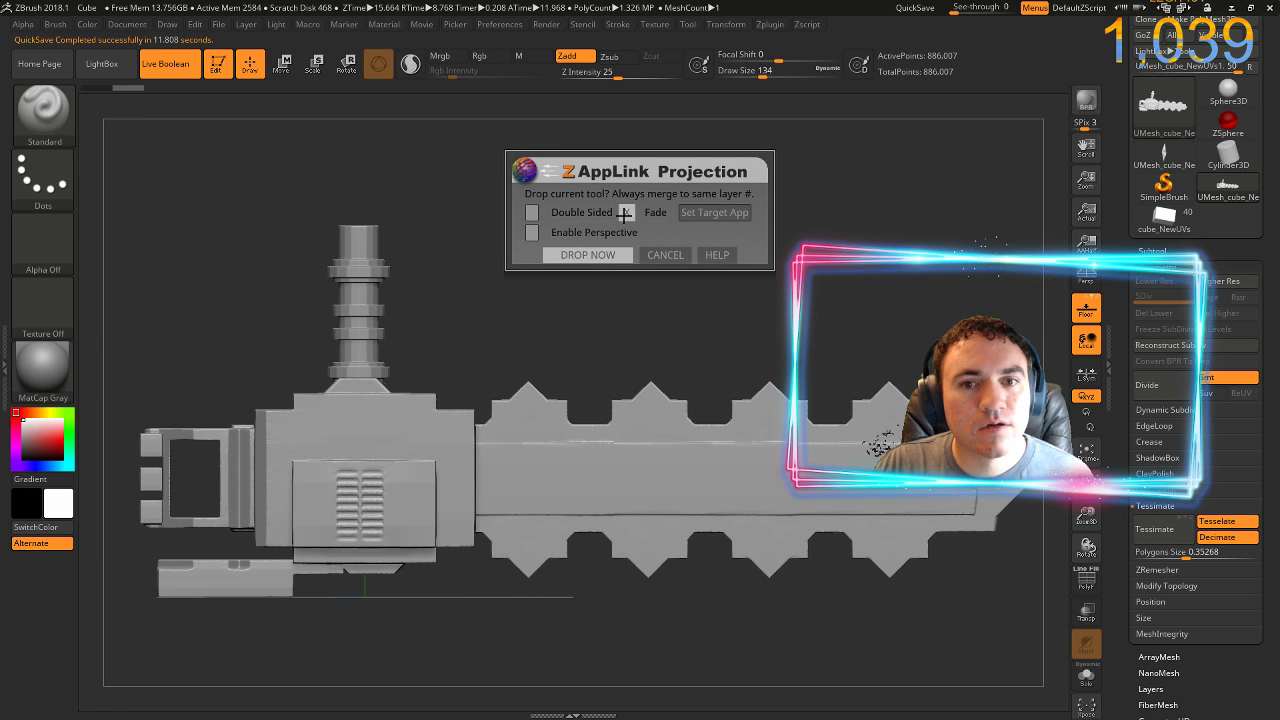
pyautogui.click(601, 254)
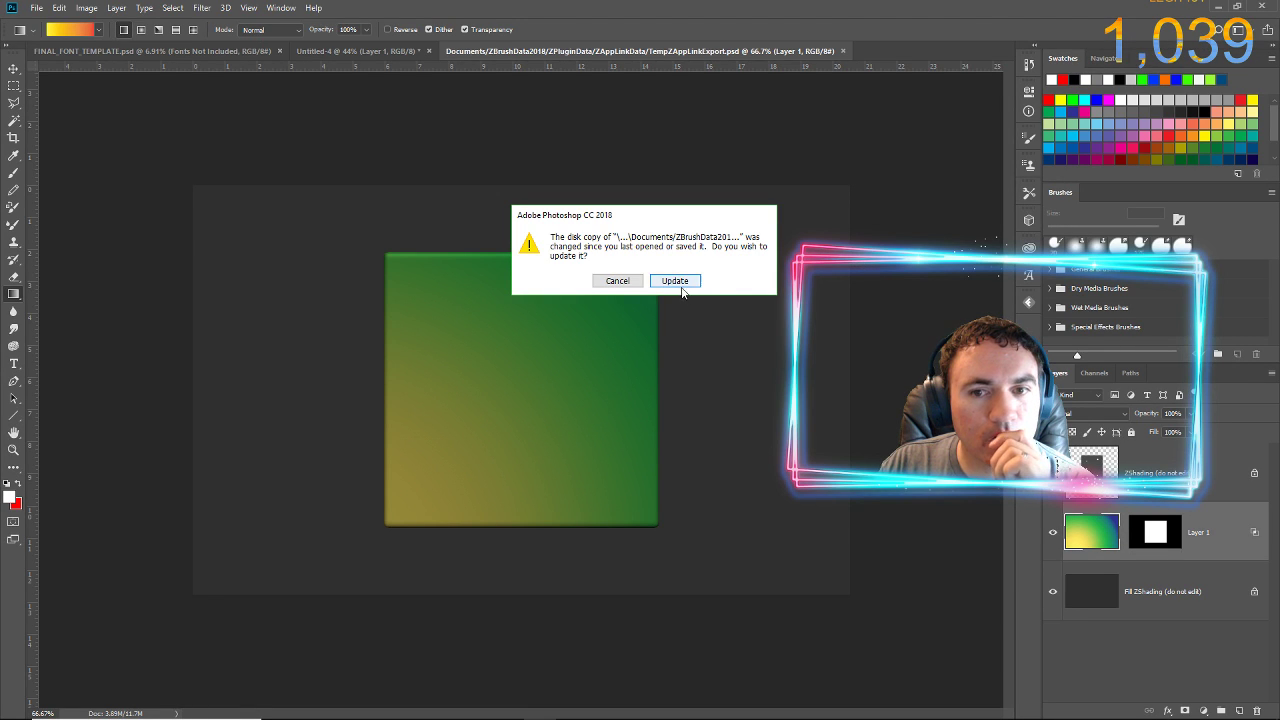
pyautogui.click(679, 283)
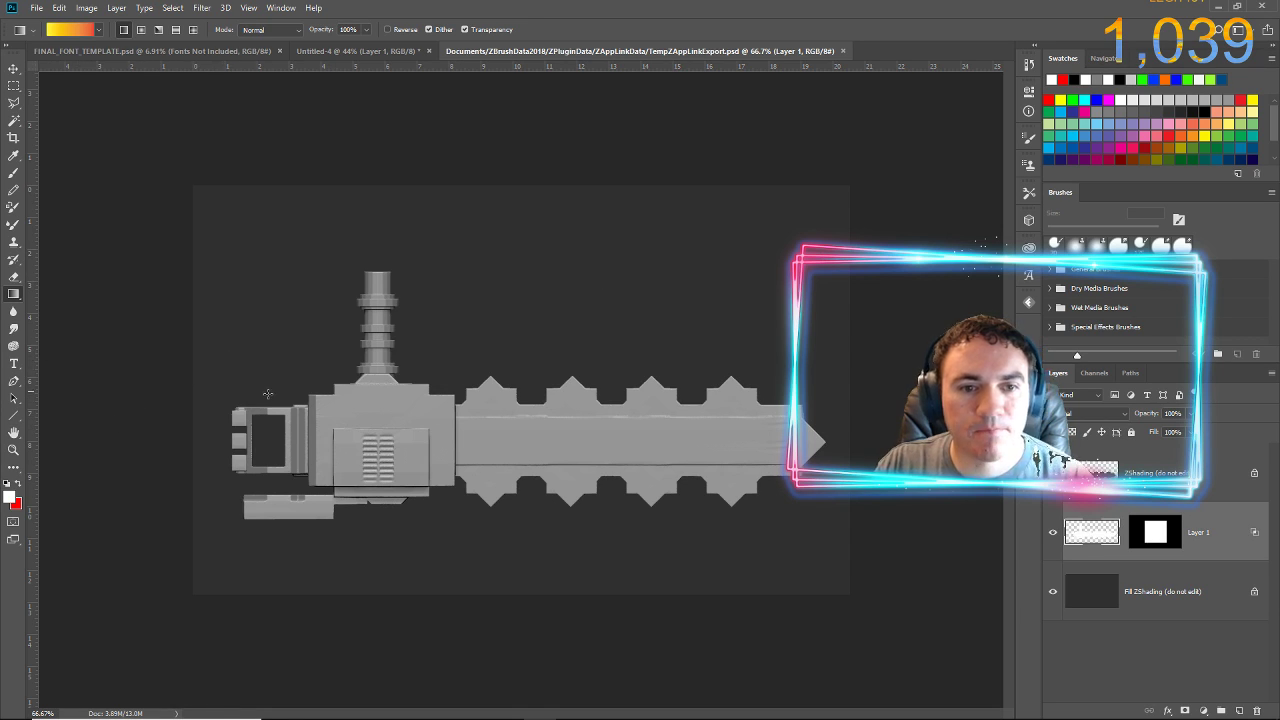
# - Add a new layer above Layer 1, fill it with red and save the document
pyautogui.keyDown('alt'); pyautogui.scroll(5, 410, 385); pyautogui.keyUp('alt')
pyautogui.moveTo(343, 446); pyautogui.dragTo(386, 293)
pyautogui.hotkey('ctrl', 'shift', 'n')
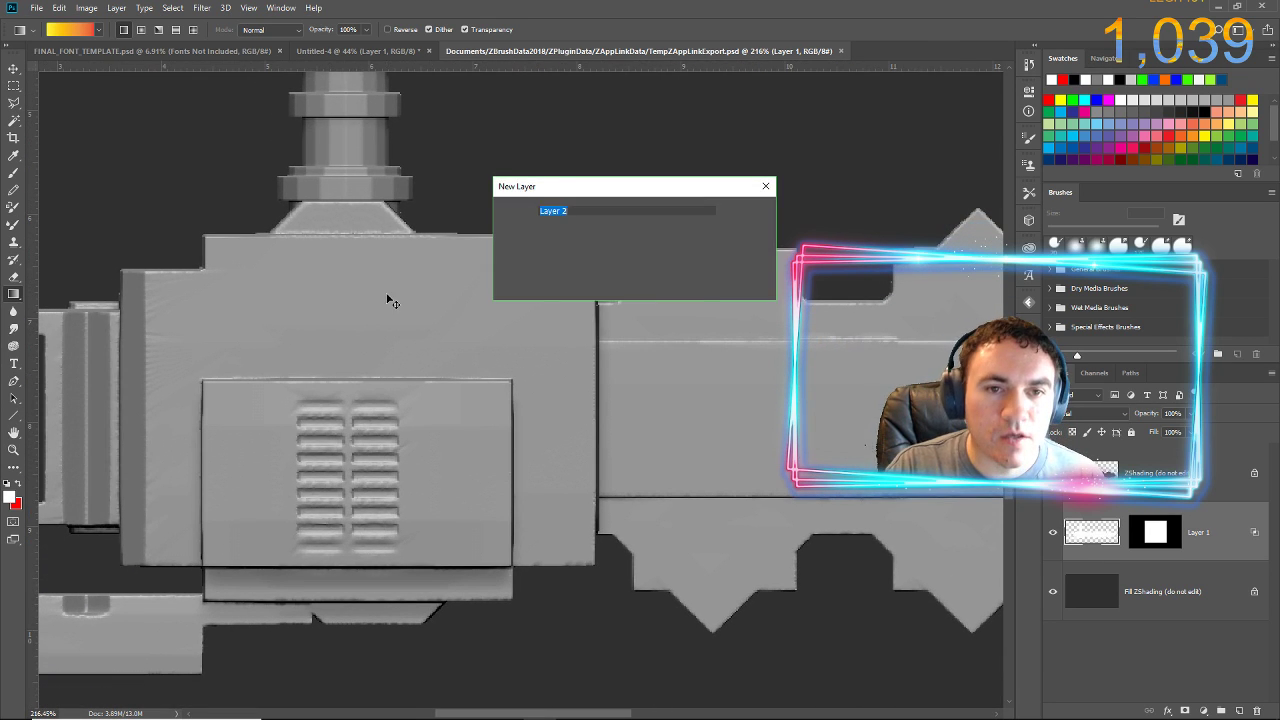
pyautogui.press('Return')
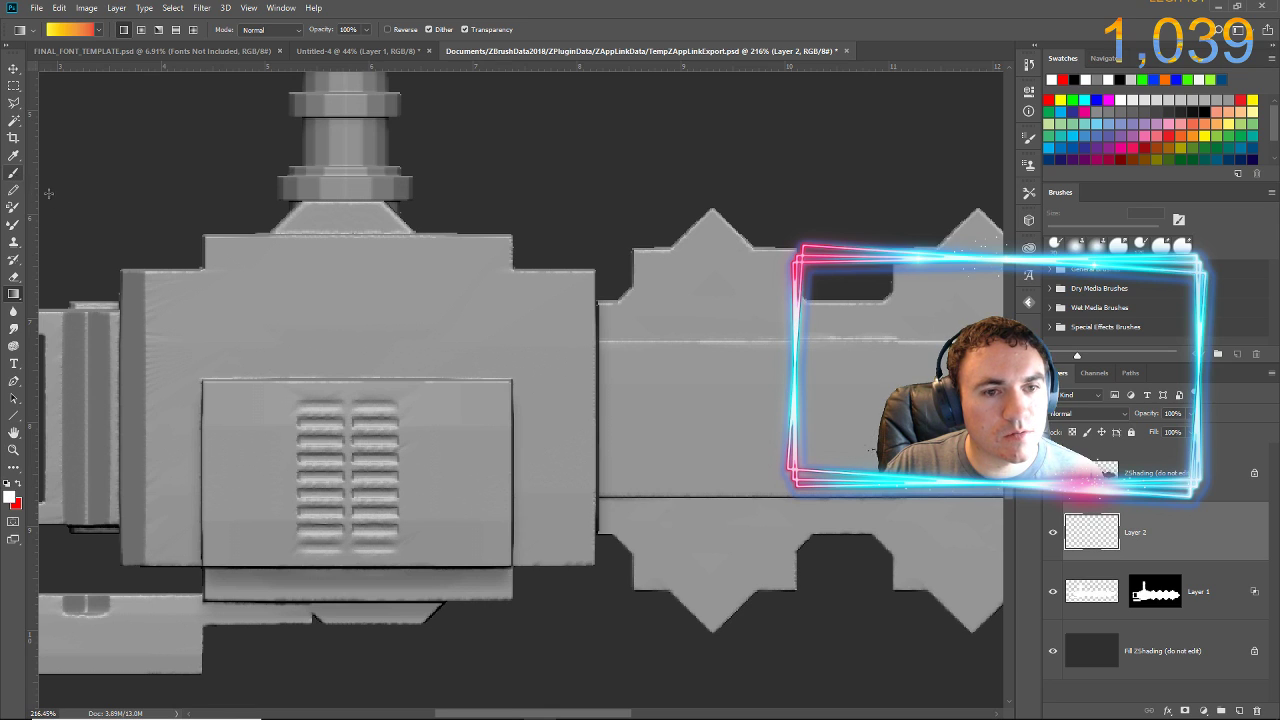
pyautogui.press('x')
pyautogui.hotkey('alt', 'BackSpace')
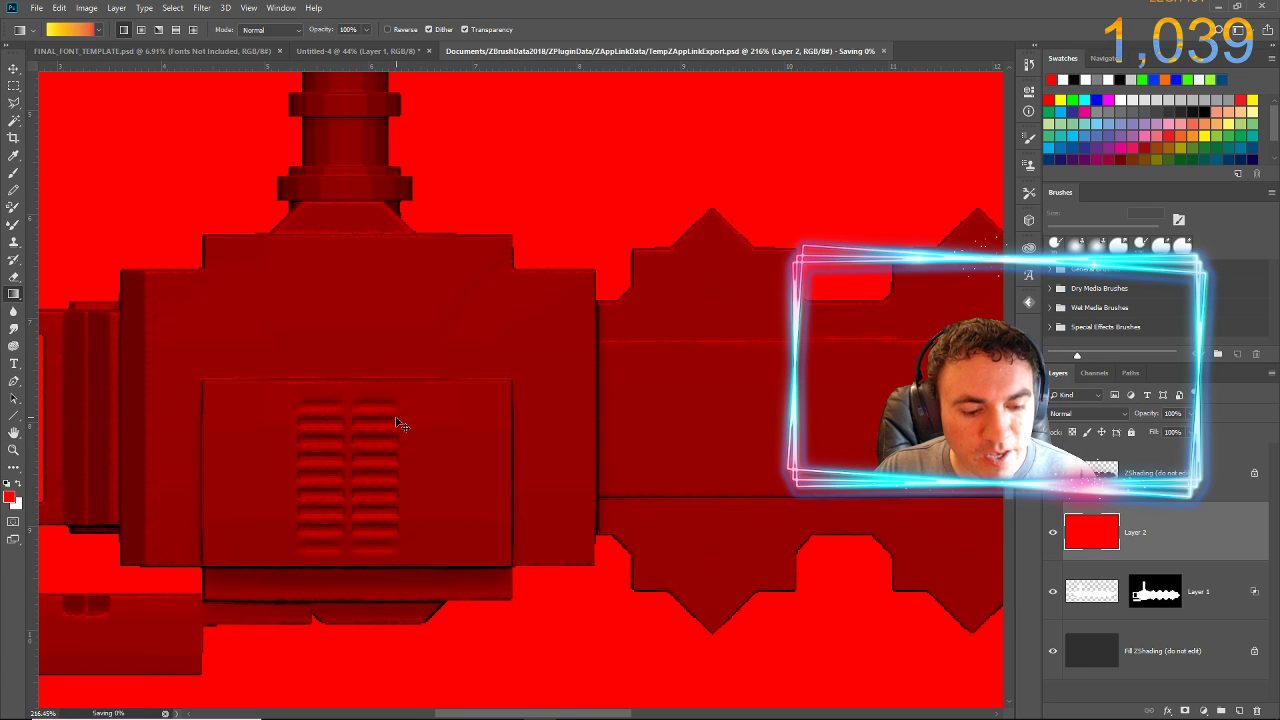
# - Switch to ZBrush, return to Photoshop through the ZAppLink merge option and merge the red layer into Layer 1, preserving its mask
pyautogui.hotkey('alt', 'Tab')
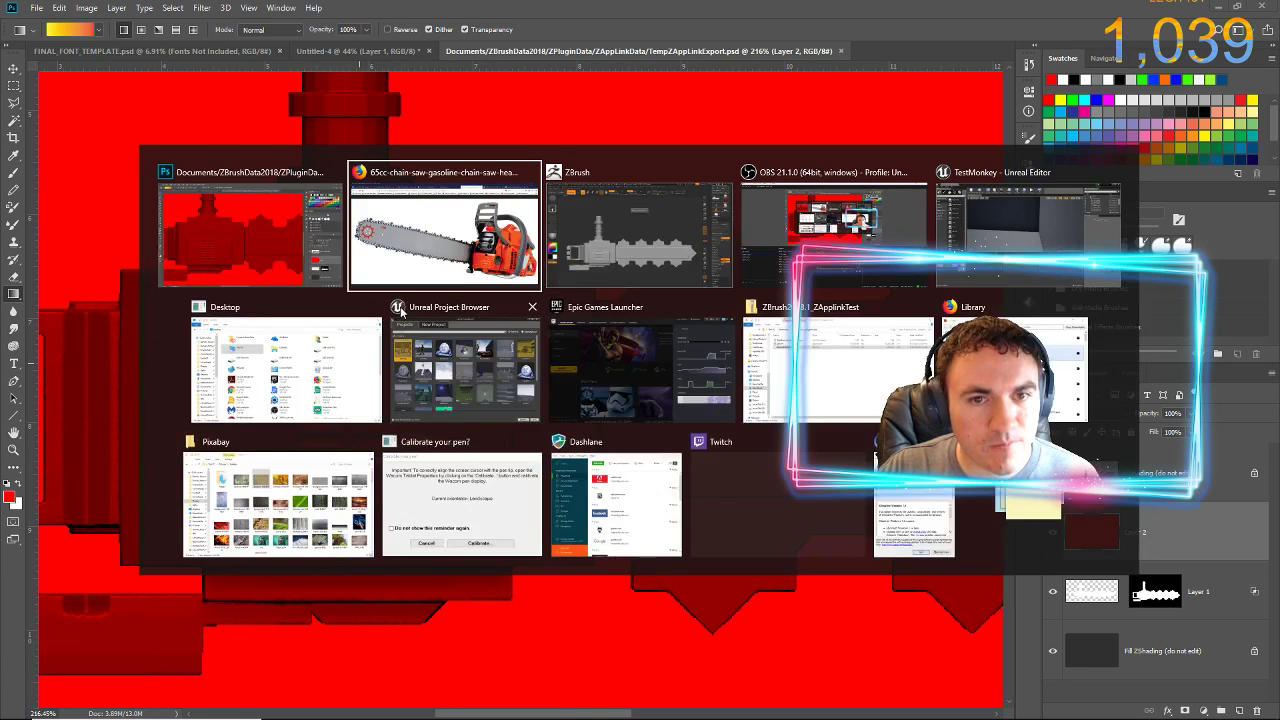
pyautogui.hotkey('alt', 'Tab')
pyautogui.hotkey('alt', 'Tab')
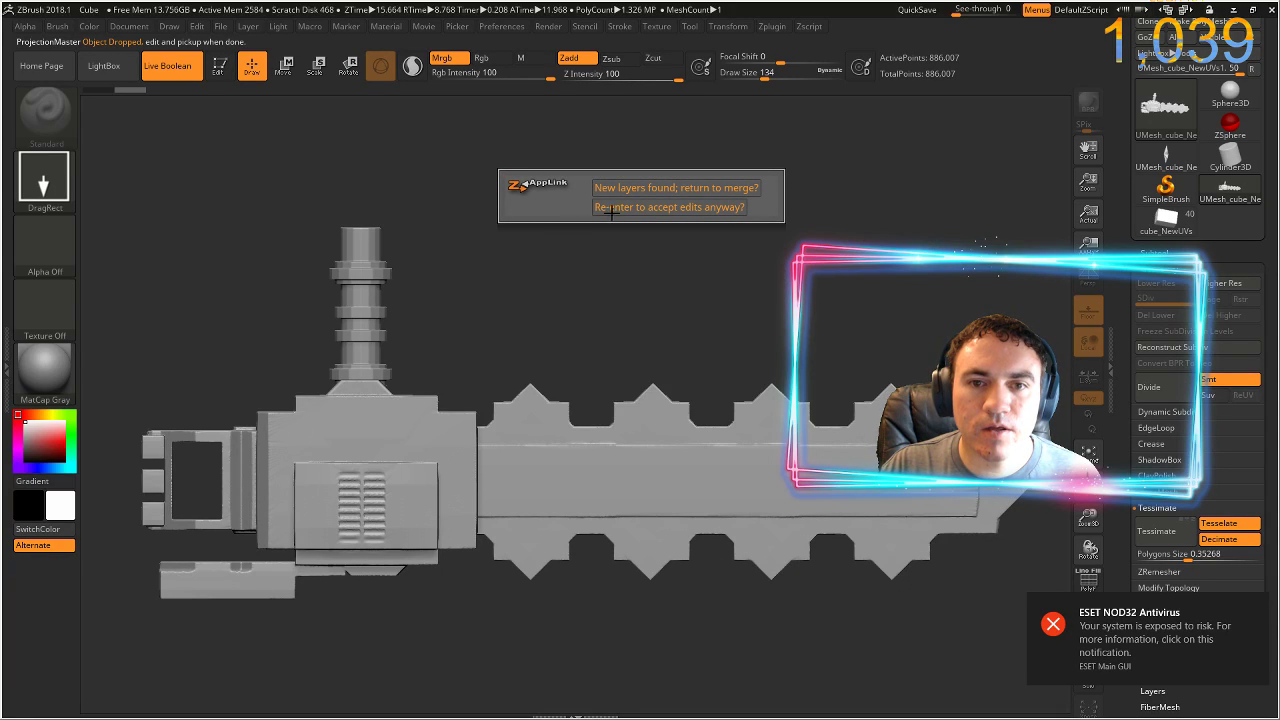
pyautogui.click(625, 192)
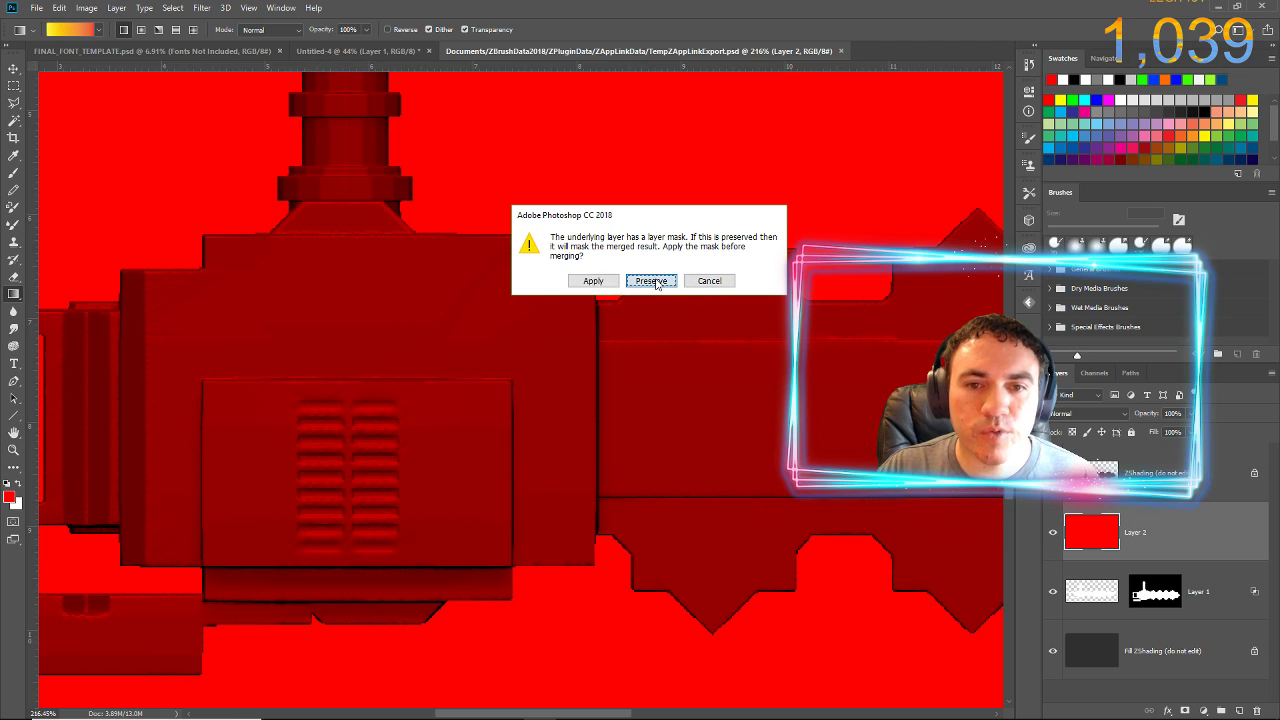
pyautogui.click(652, 280)
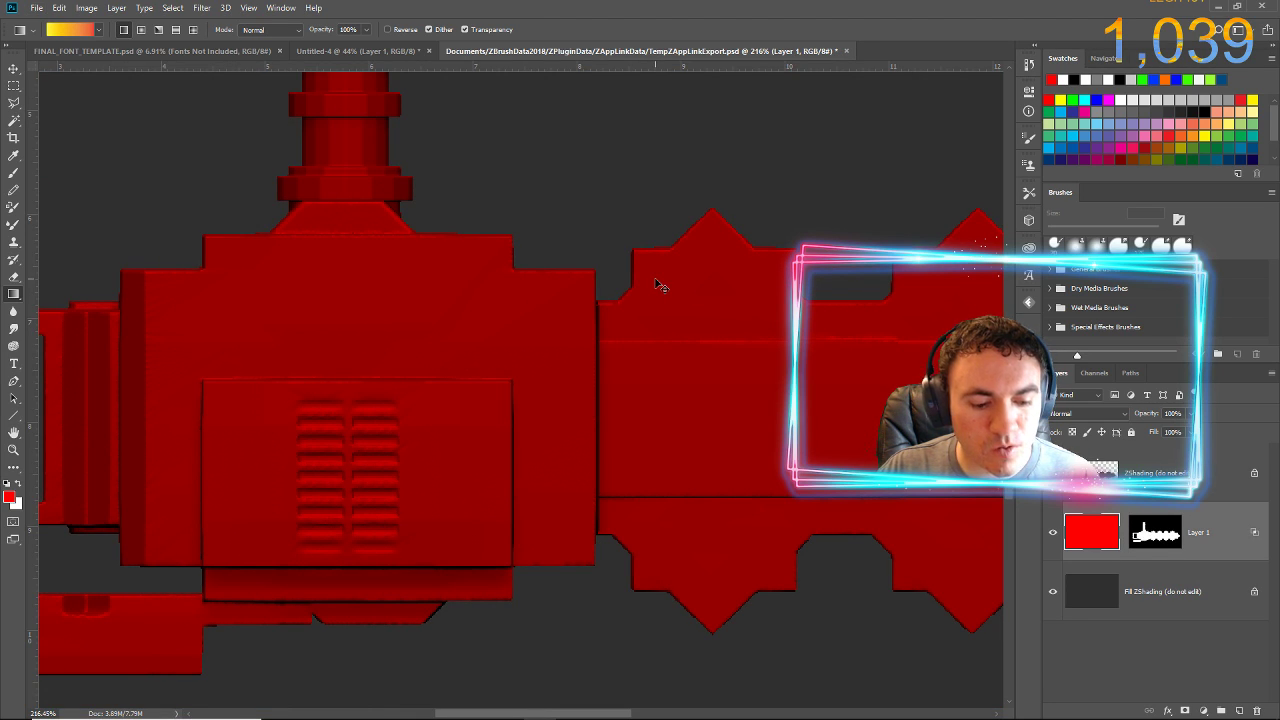
# - Switch back to ZBrush, re-enter from ZAppLink and pick up the red projection onto the side of the weapon
pyautogui.hotkey('alt', 'Tab')
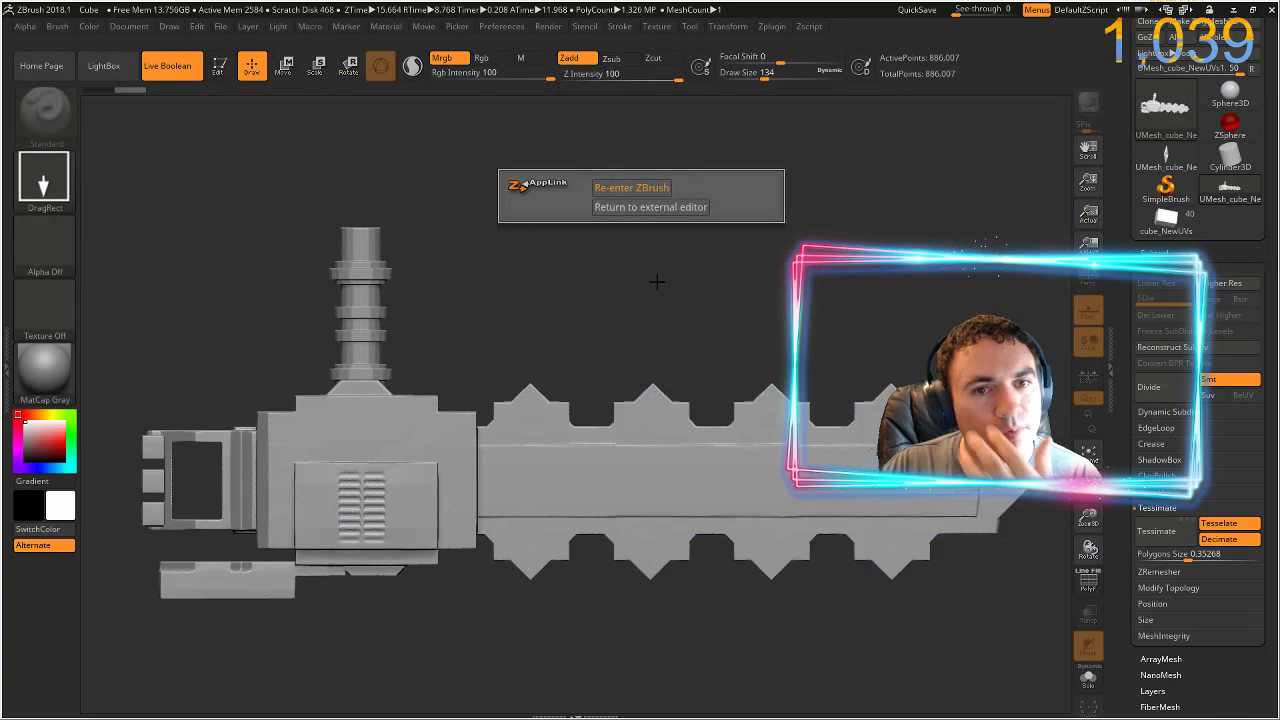
pyautogui.click(629, 189)
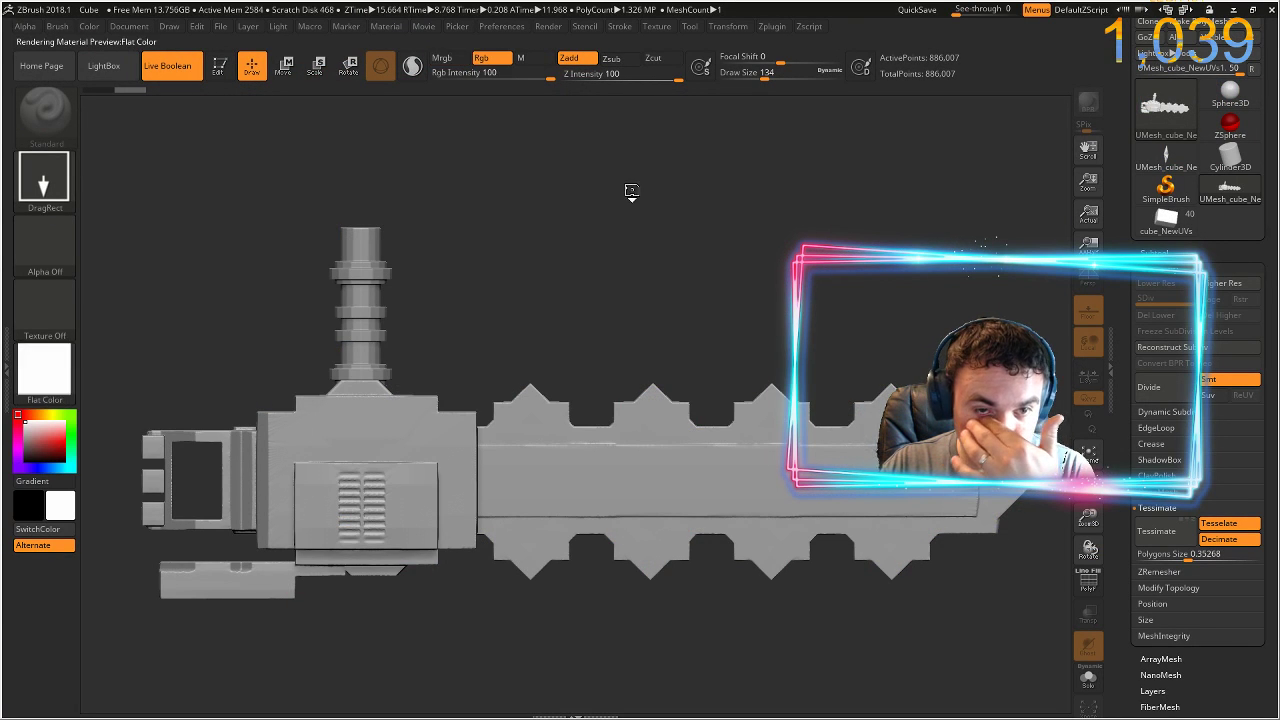
pyautogui.click(592, 256)
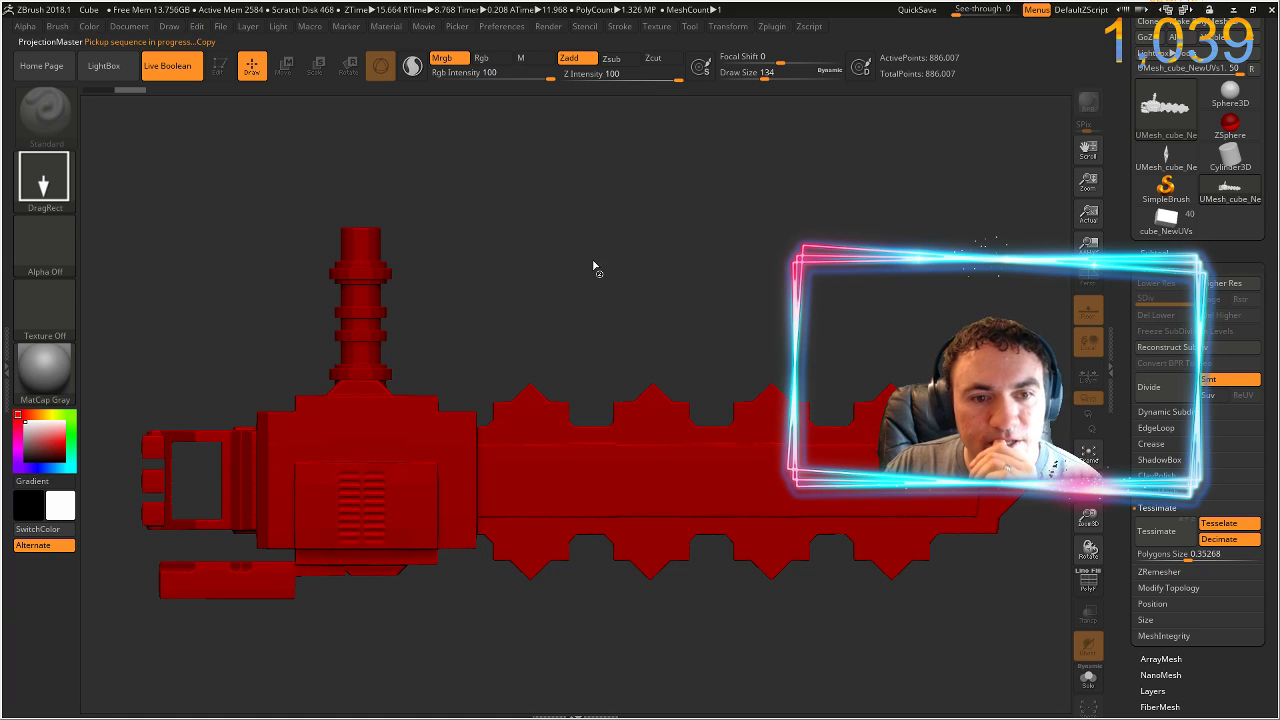
# - Send a tilted view showing the weapon's unpainted top faces to Photoshop through ZAppLink and update the open document
pyautogui.moveTo(500, 309); pyautogui.dragTo(495, 390)
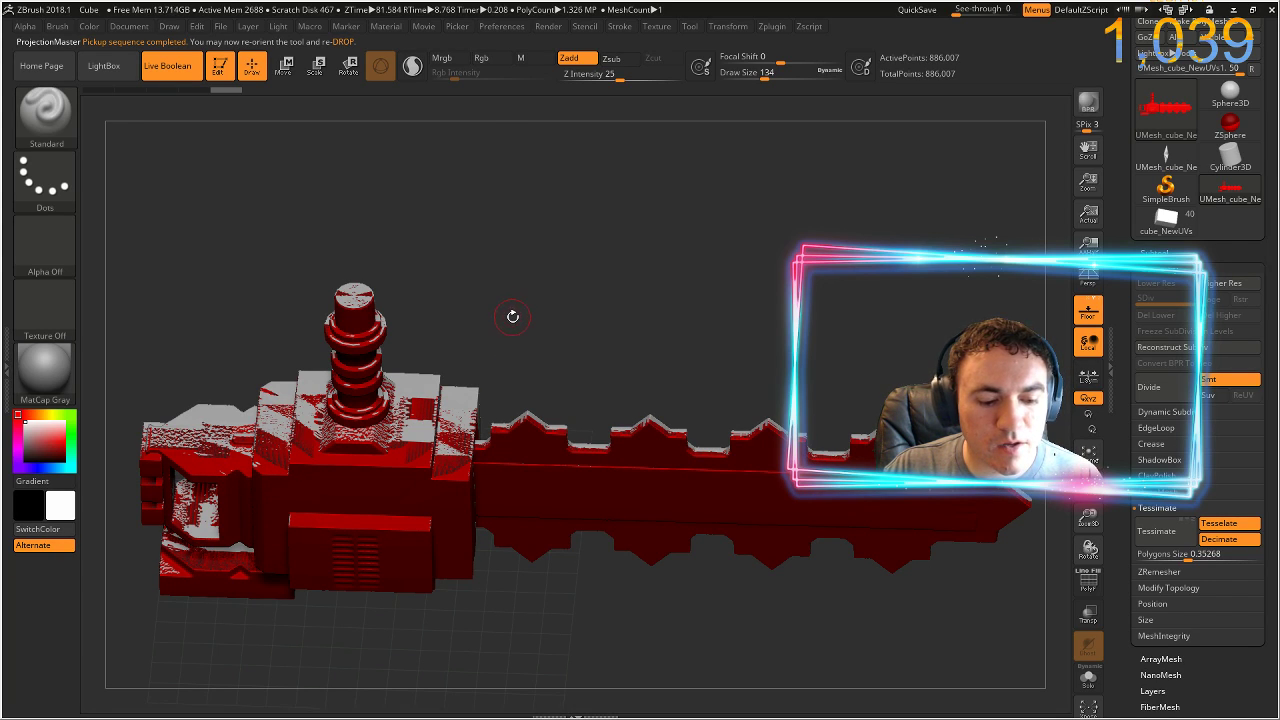
pyautogui.hotkey('ctrl', 'shift', 's')
pyautogui.click(567, 258)
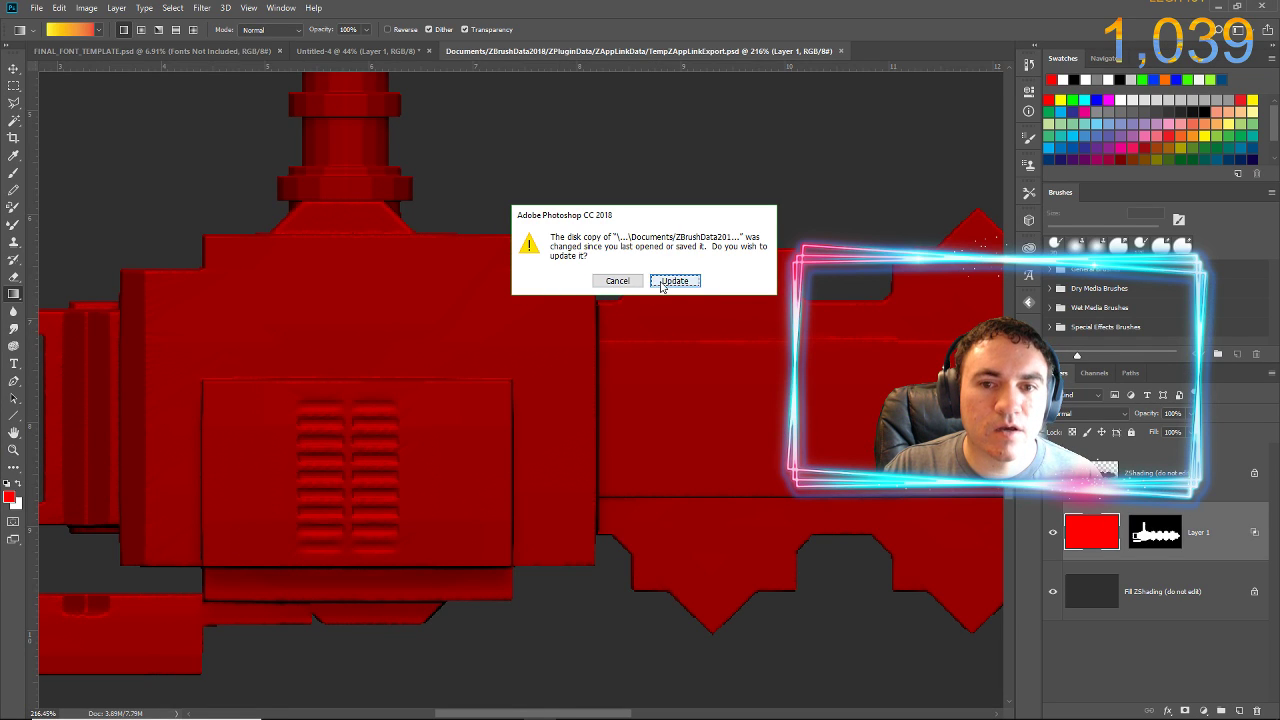
pyautogui.click(675, 281)
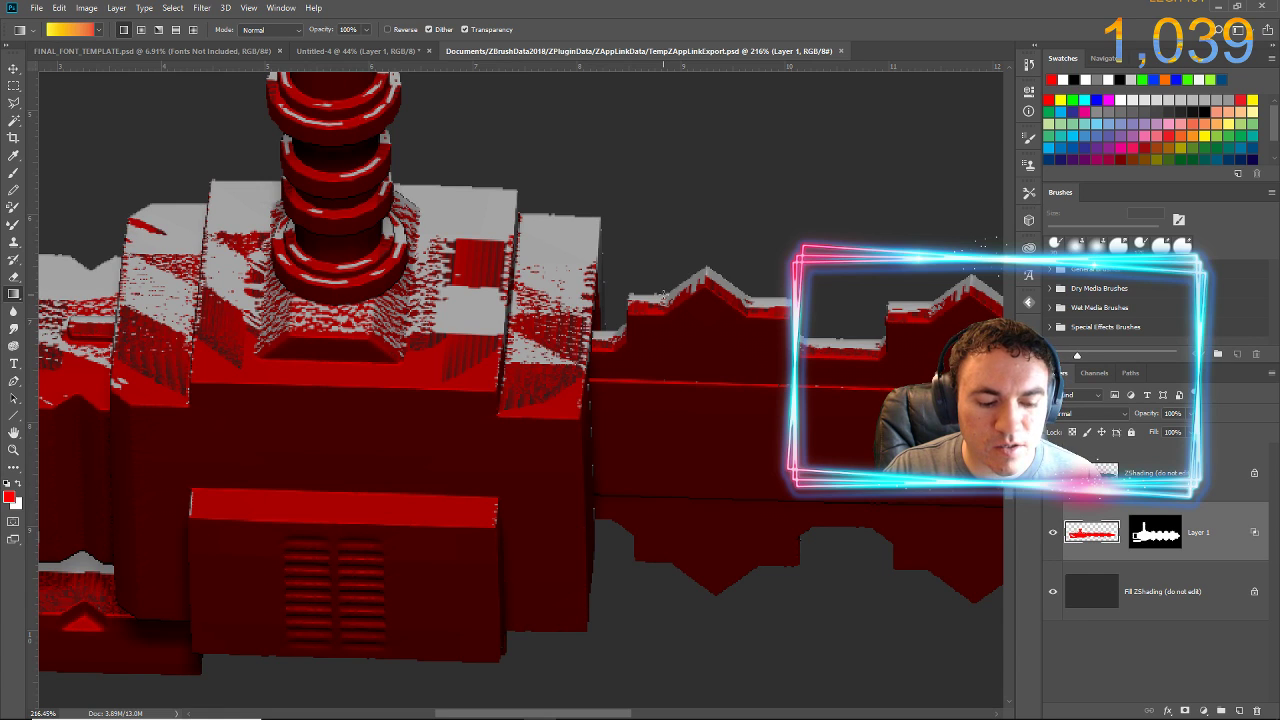
# - Fill Layer 1 with red, save the document and switch back to ZBrush
pyautogui.hotkey('alt', 'BackSpace')
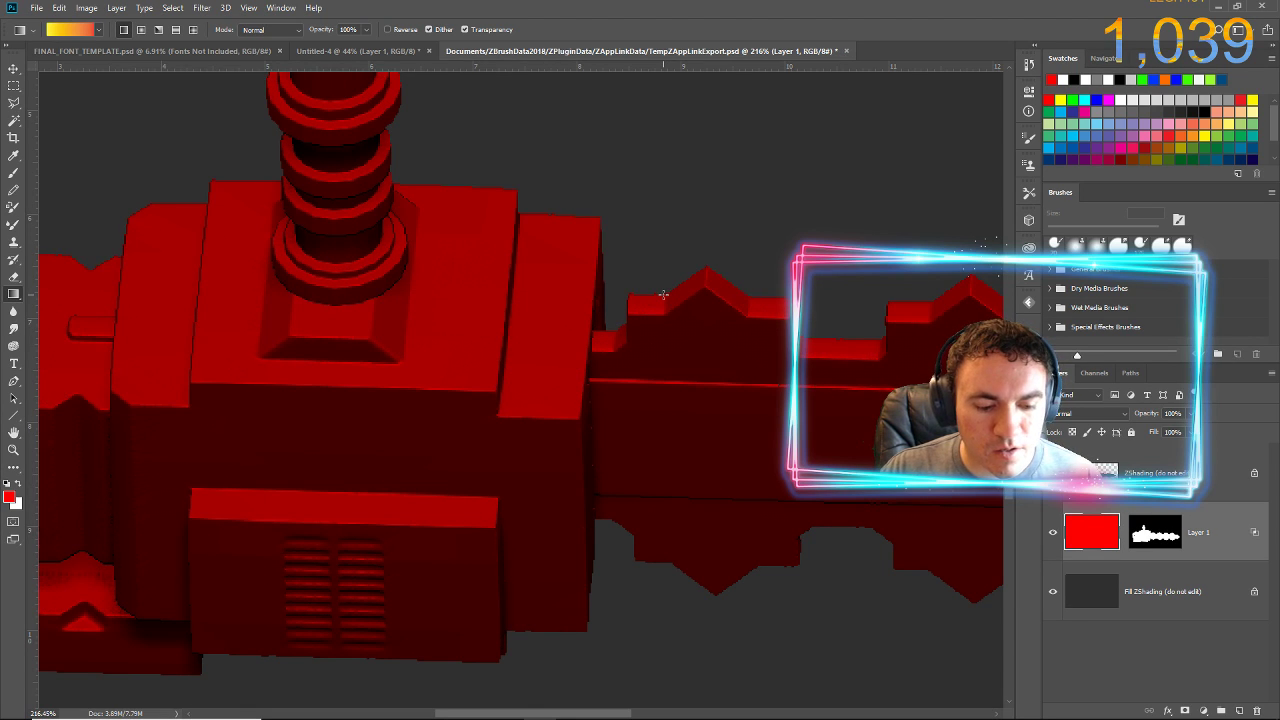
pyautogui.hotkey('ctrl', 's')
pyautogui.hotkey('alt', 'Tab')
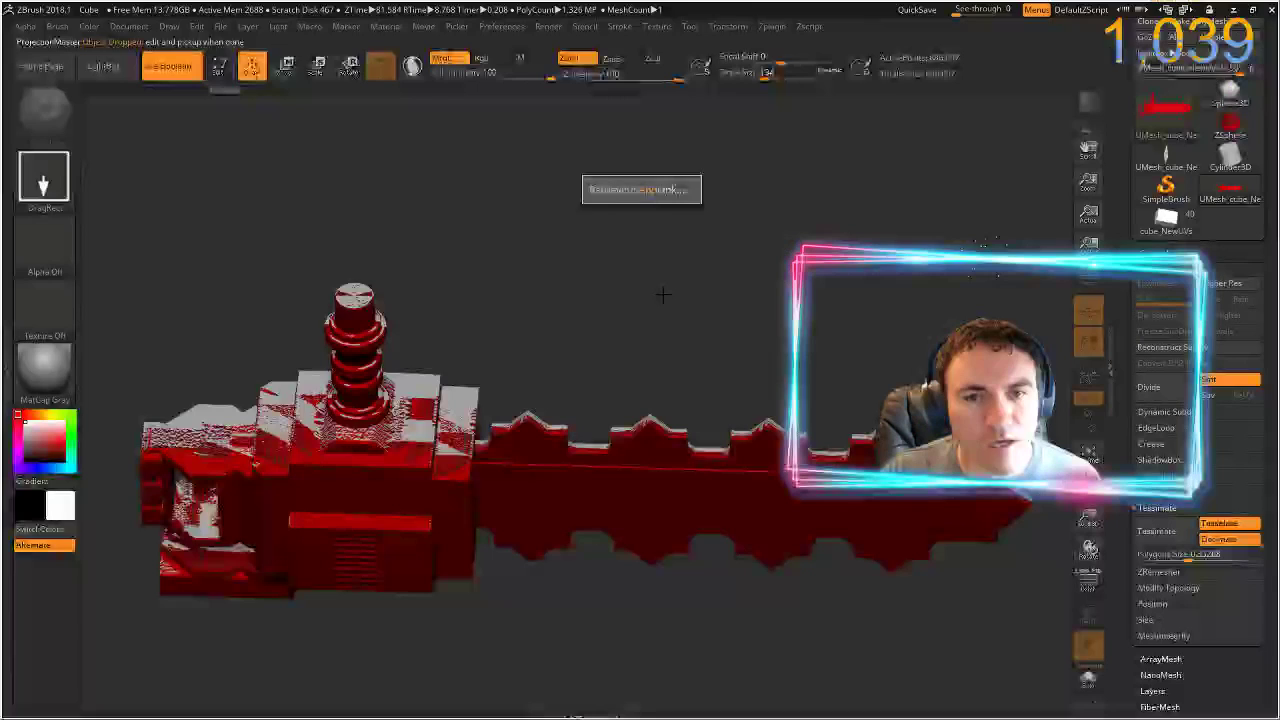
# - Re-enter ZBrush from ZAppLink and pick up the red projection onto the weapon's top faces
pyautogui.click(627, 187)
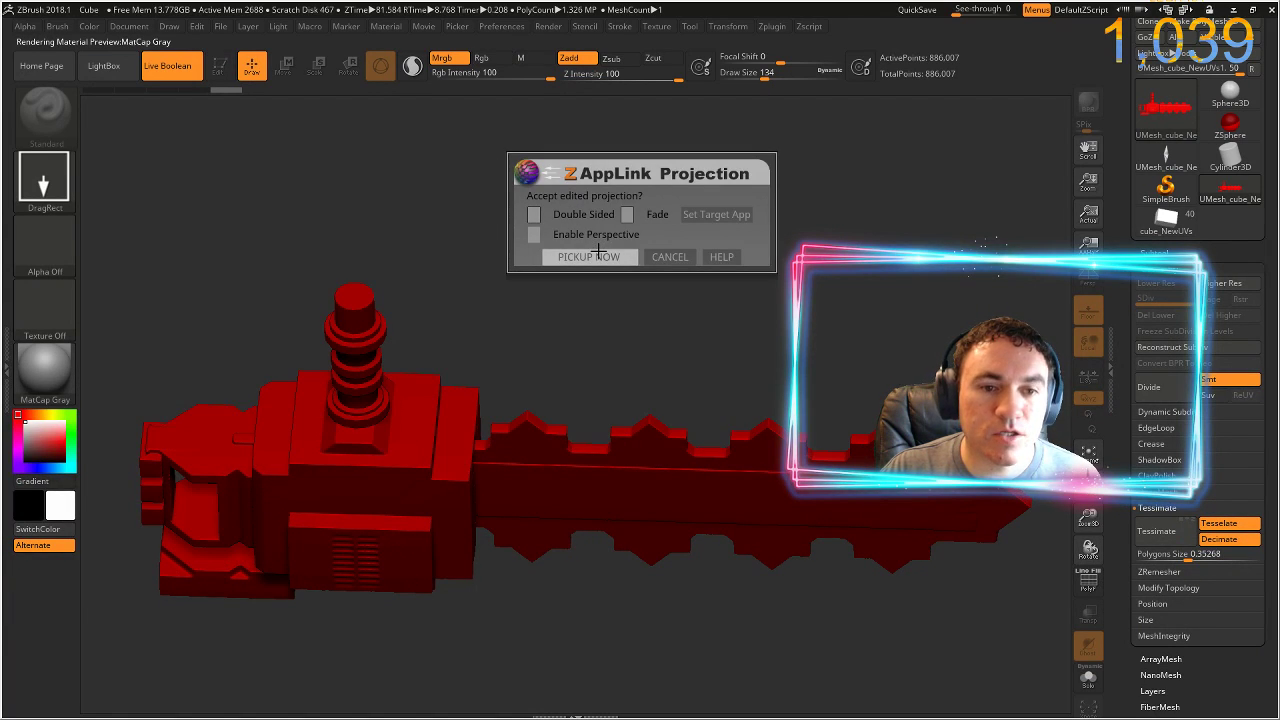
pyautogui.click(590, 253)
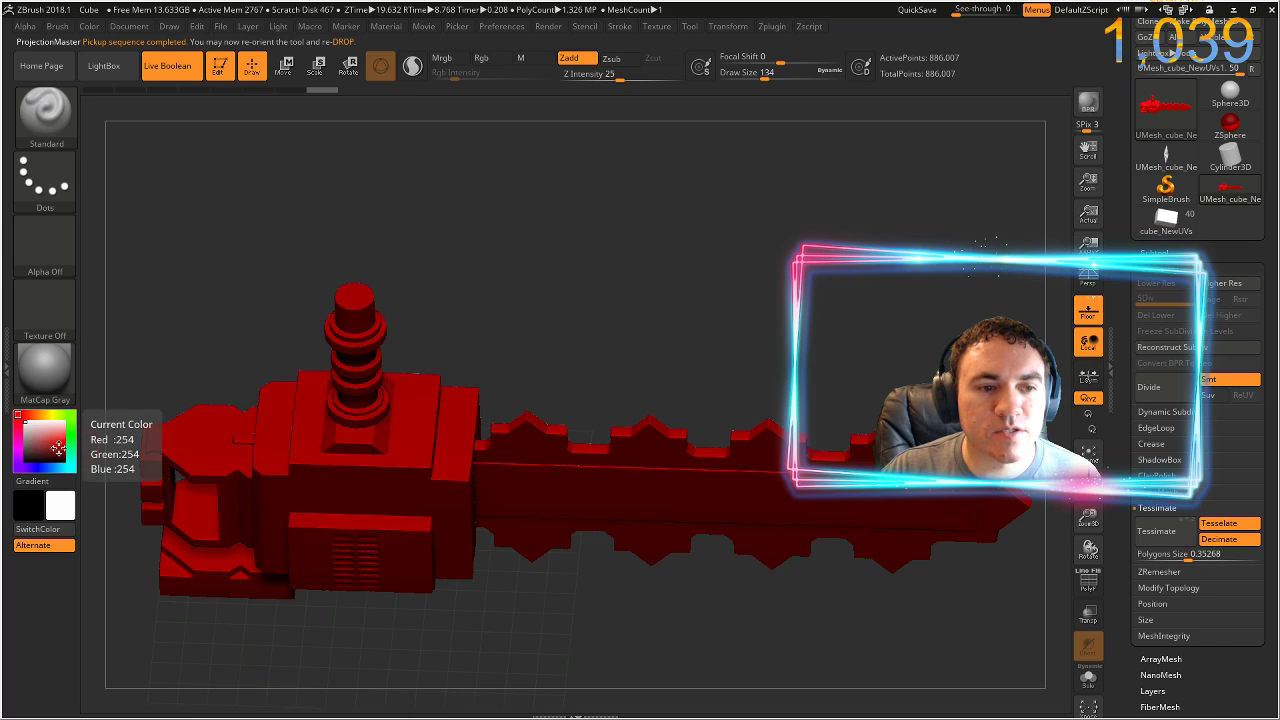
# - Set the active color to red (R 255, G 0, B 0) and fill the object using the Rgb and then the Mrgb channel
pyautogui.moveTo(57, 449); pyautogui.dragTo(414, 418)
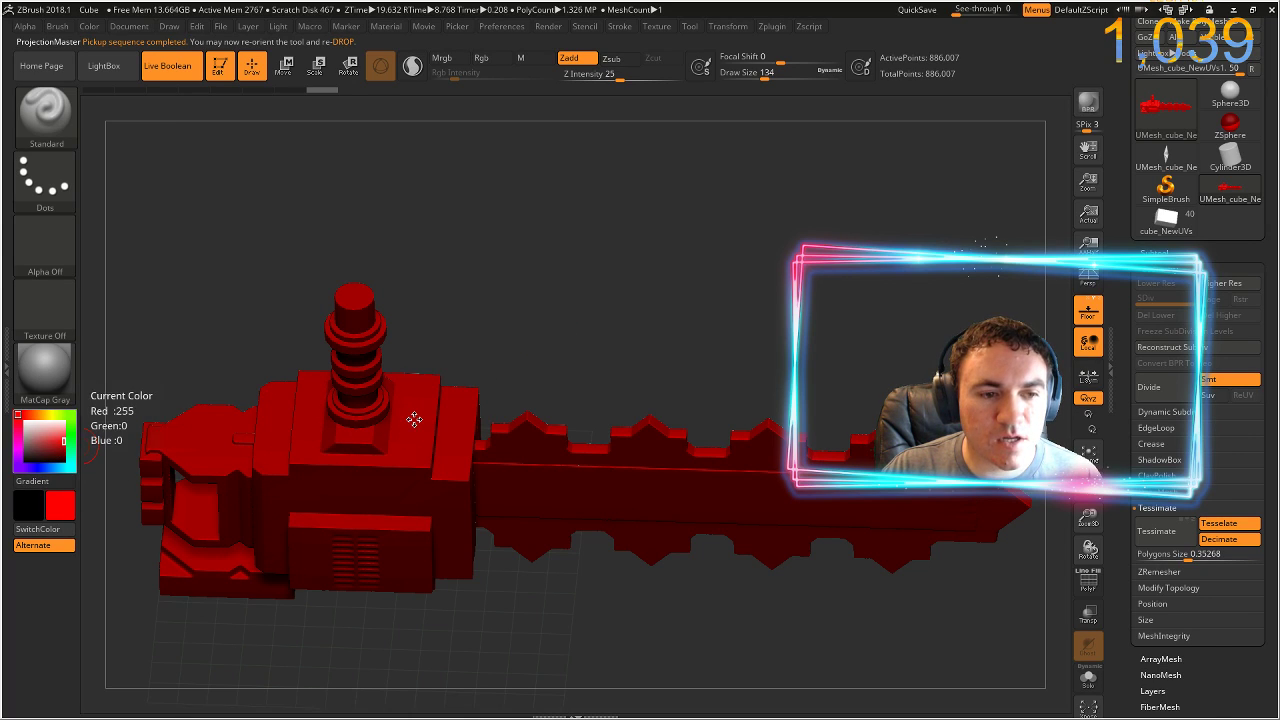
pyautogui.click(89, 26)
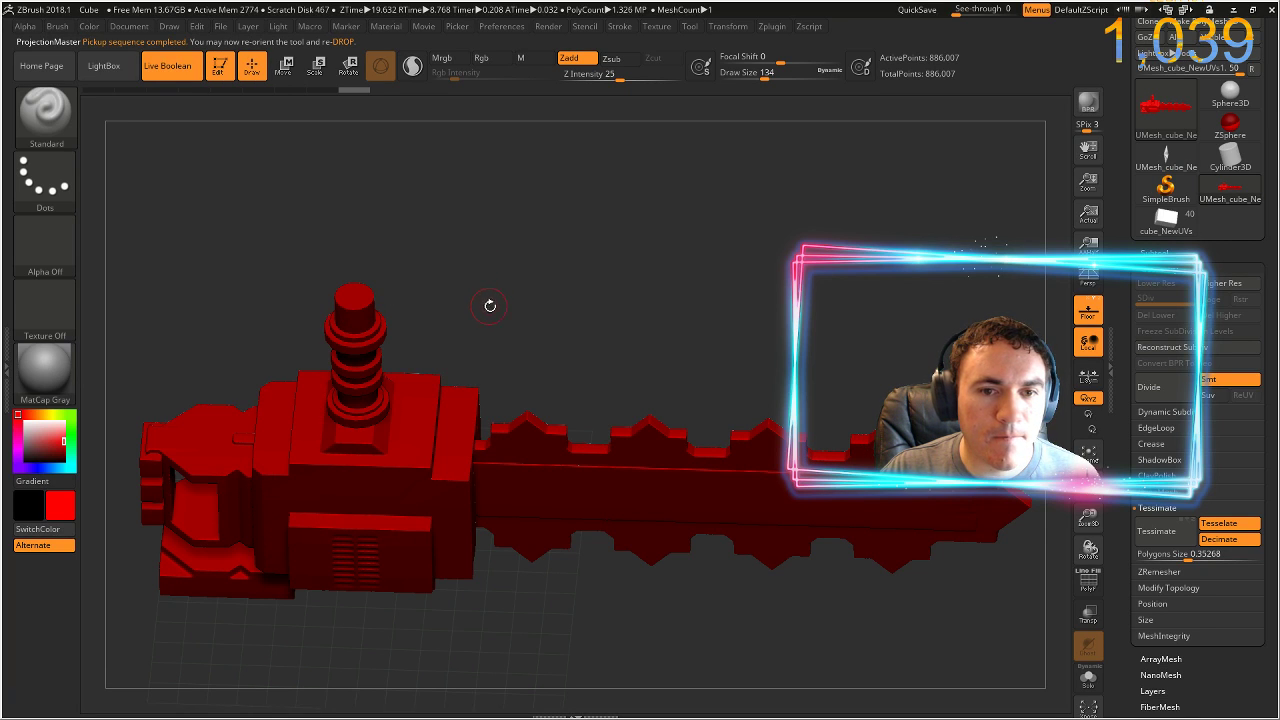
pyautogui.moveTo(551, 290)
pyautogui.keyDown('alt'); pyautogui.mouseDown()
pyautogui.moveTo(531, 316)
pyautogui.moveTo(508, 309)
pyautogui.moveTo(534, 349)
pyautogui.moveTo(573, 295)
pyautogui.mouseUp(); pyautogui.keyUp('alt')
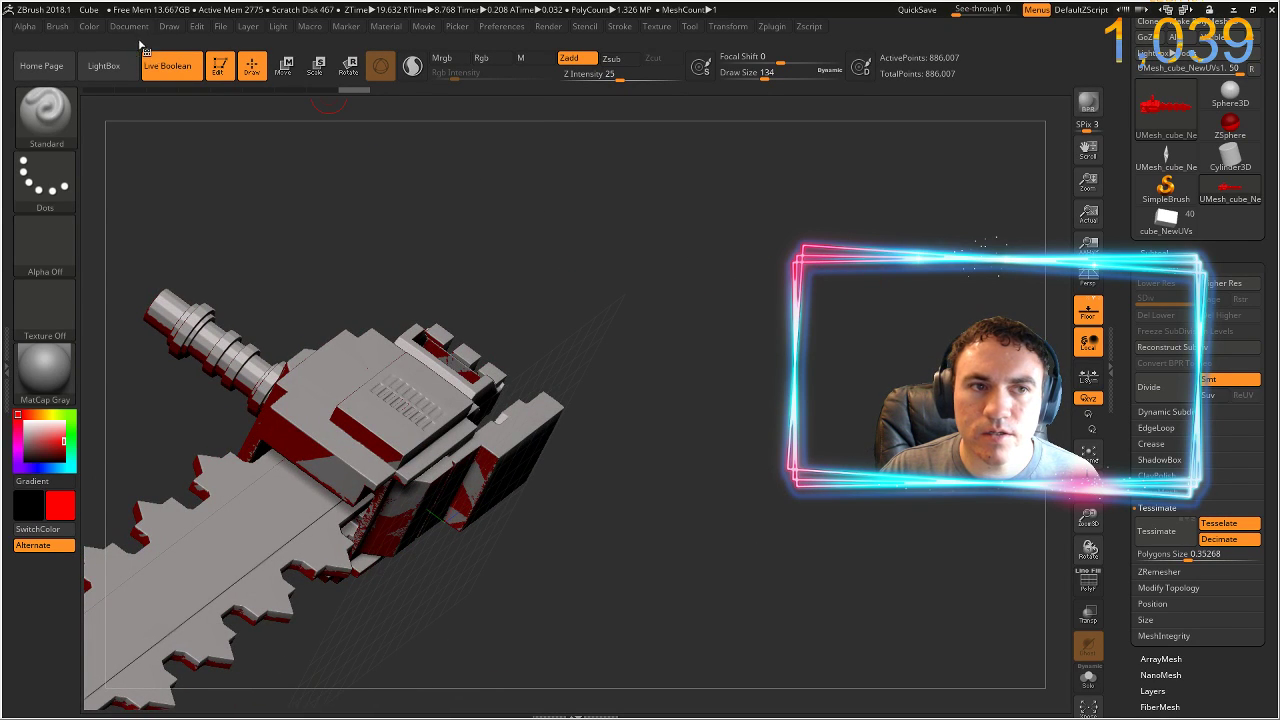
pyautogui.click(89, 26)
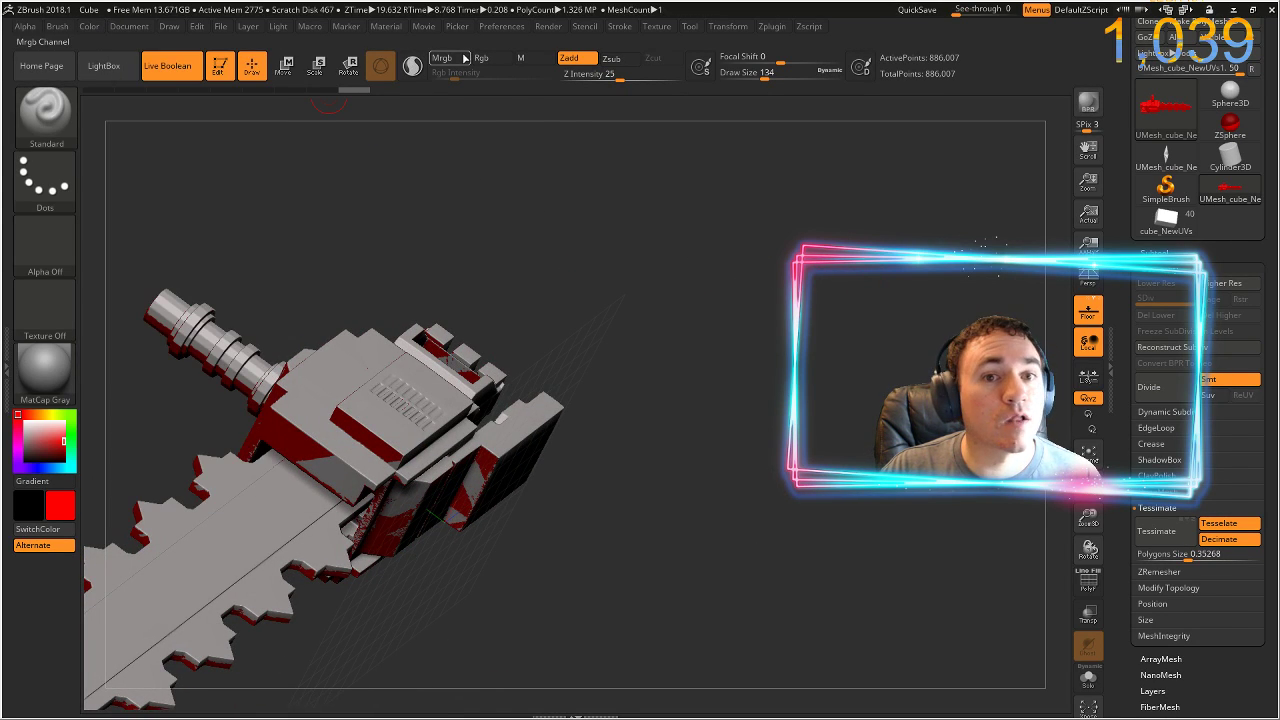
pyautogui.click(481, 58)
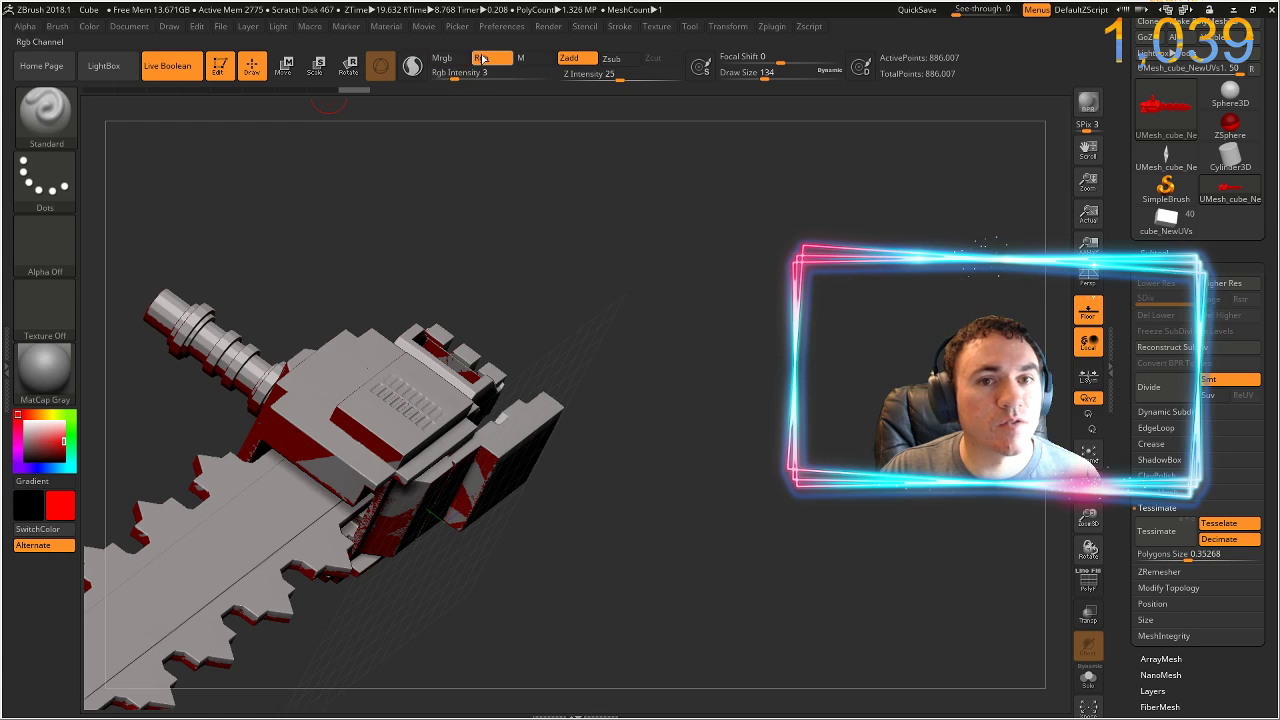
pyautogui.click(90, 27)
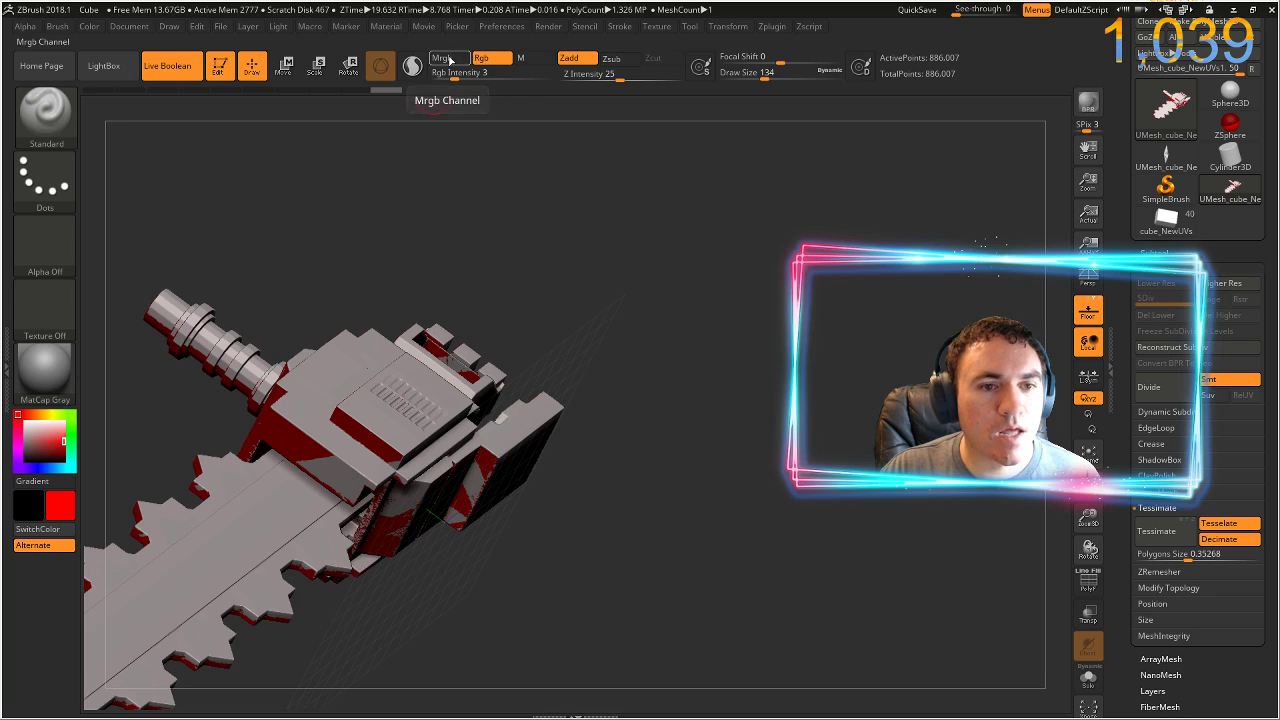
pyautogui.click(441, 58)
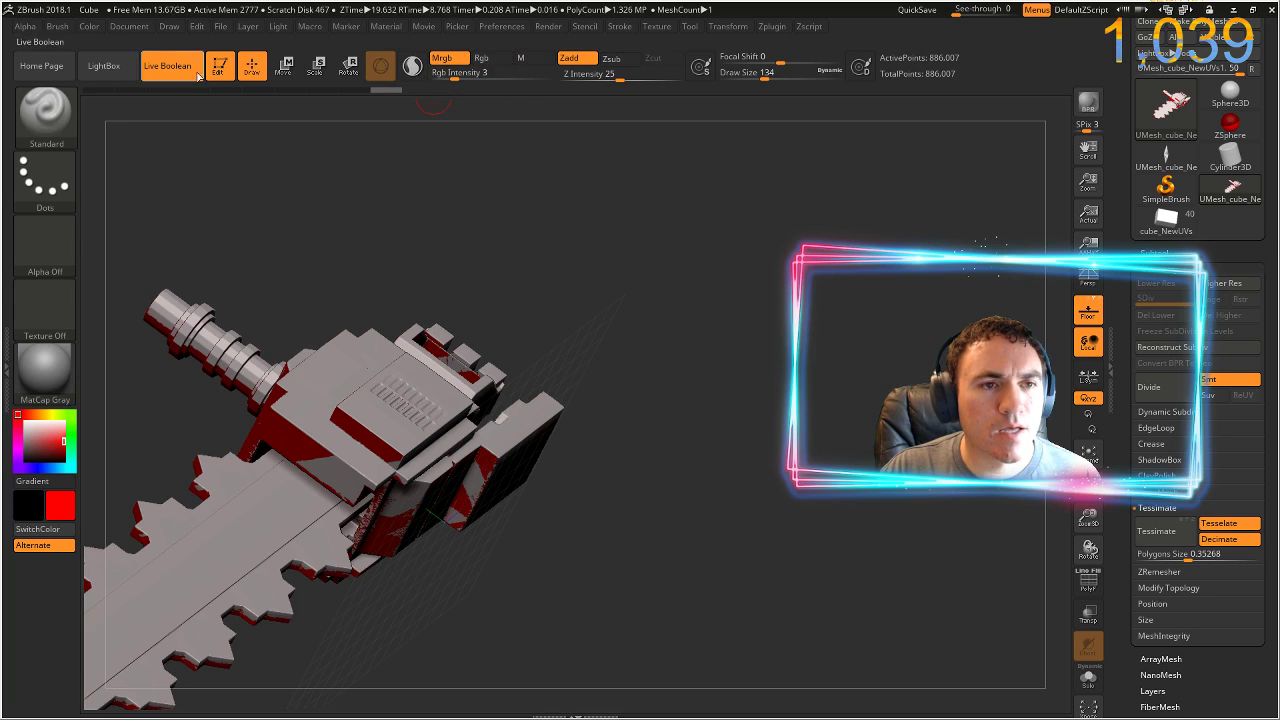
pyautogui.click(92, 28)
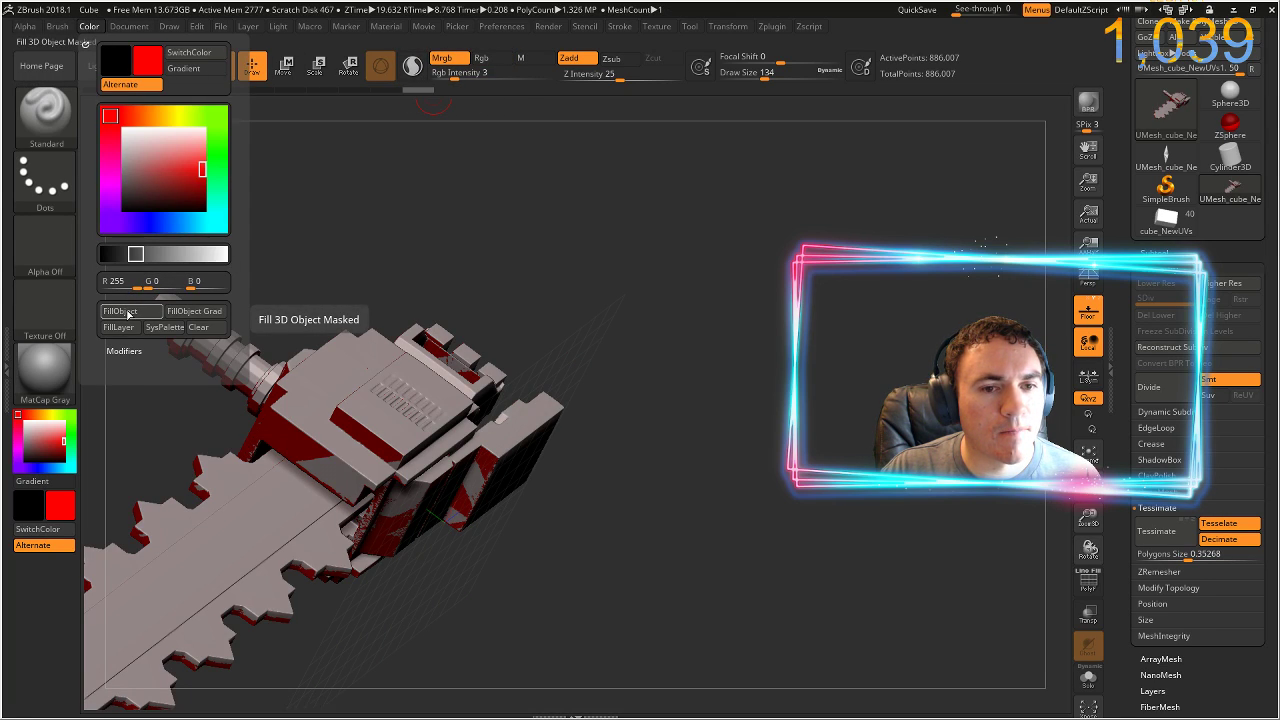
# - Open the tool's Texture Map settings
pyautogui.moveTo(414, 206); pyautogui.dragTo(614, 171)
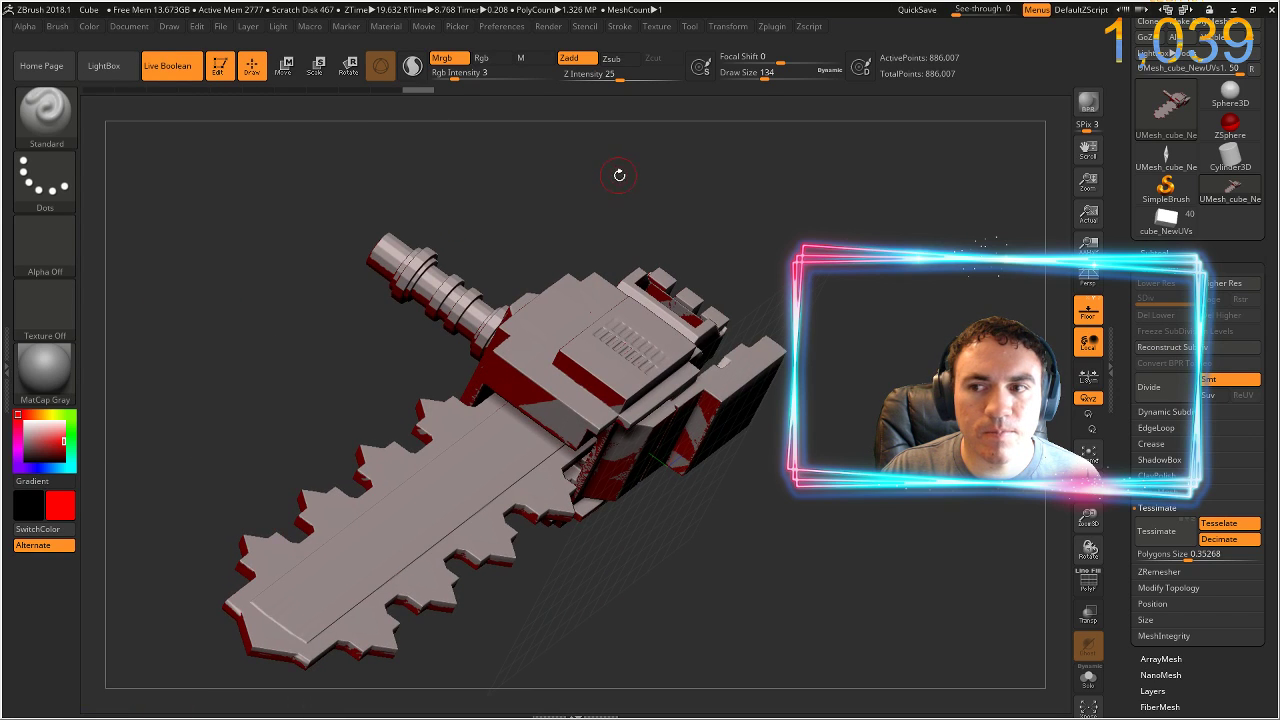
pyautogui.moveTo(1125, 560); pyautogui.dragTo(1112, 414)
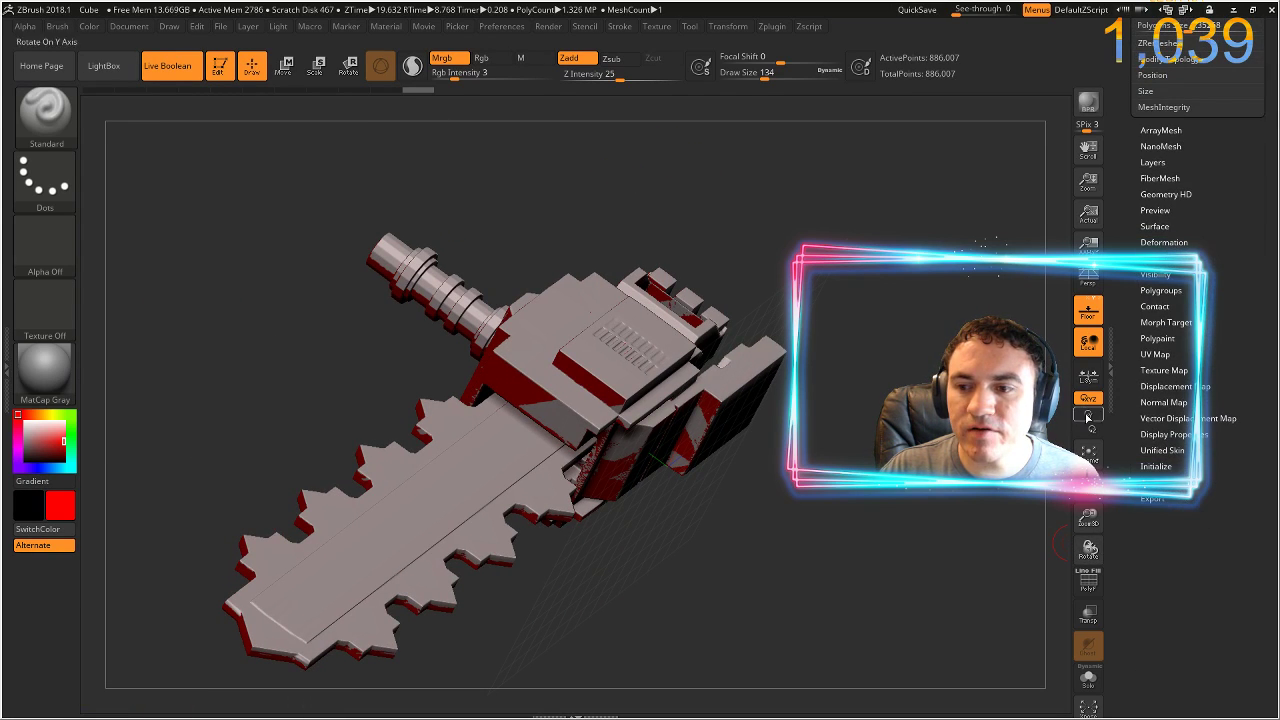
pyautogui.click(1166, 370)
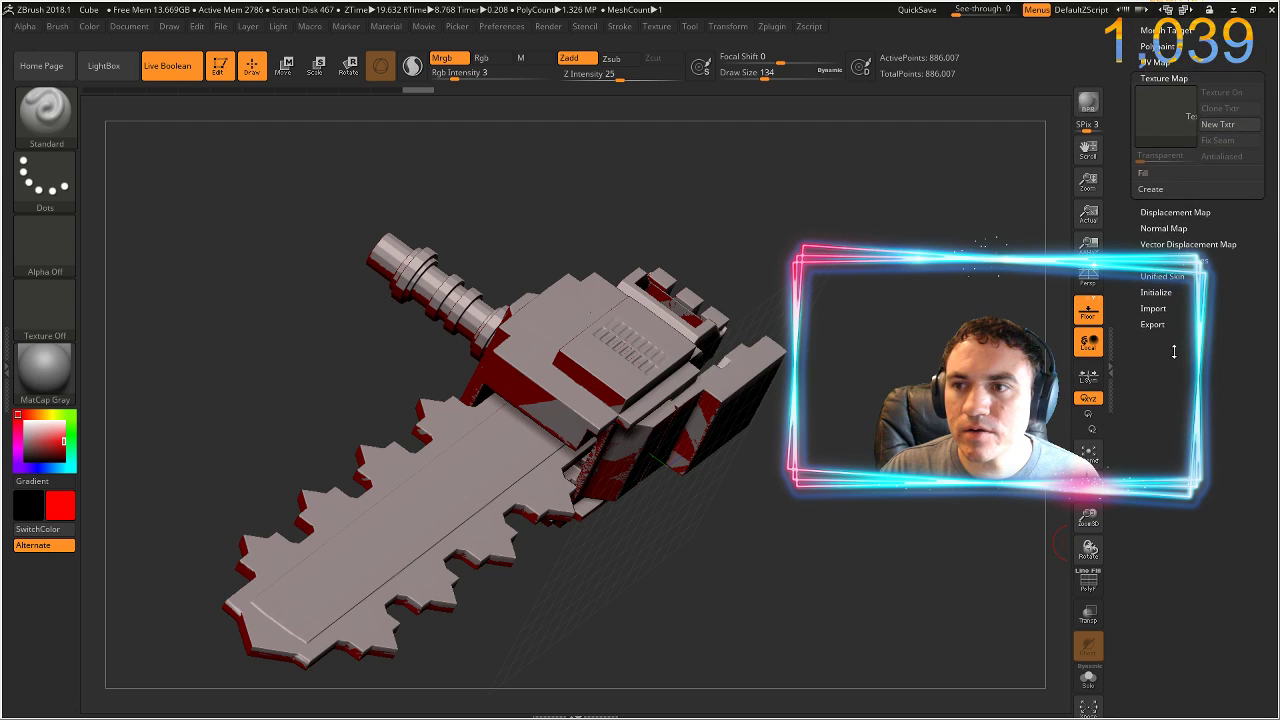
# - Send a straight side view of the weapon's unpainted opposite side to Photoshop through ZAppLink and update the open document
pyautogui.moveTo(620, 231); pyautogui.dragTo(860, 309)
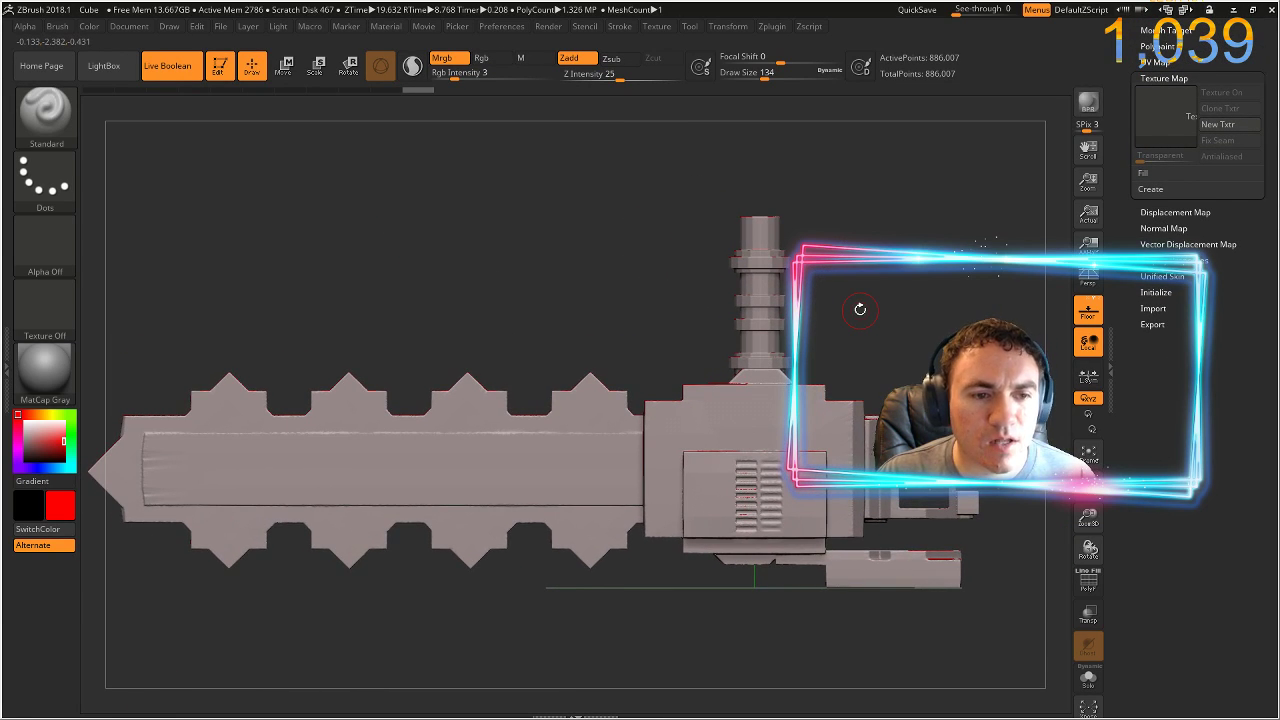
pyautogui.press('g')
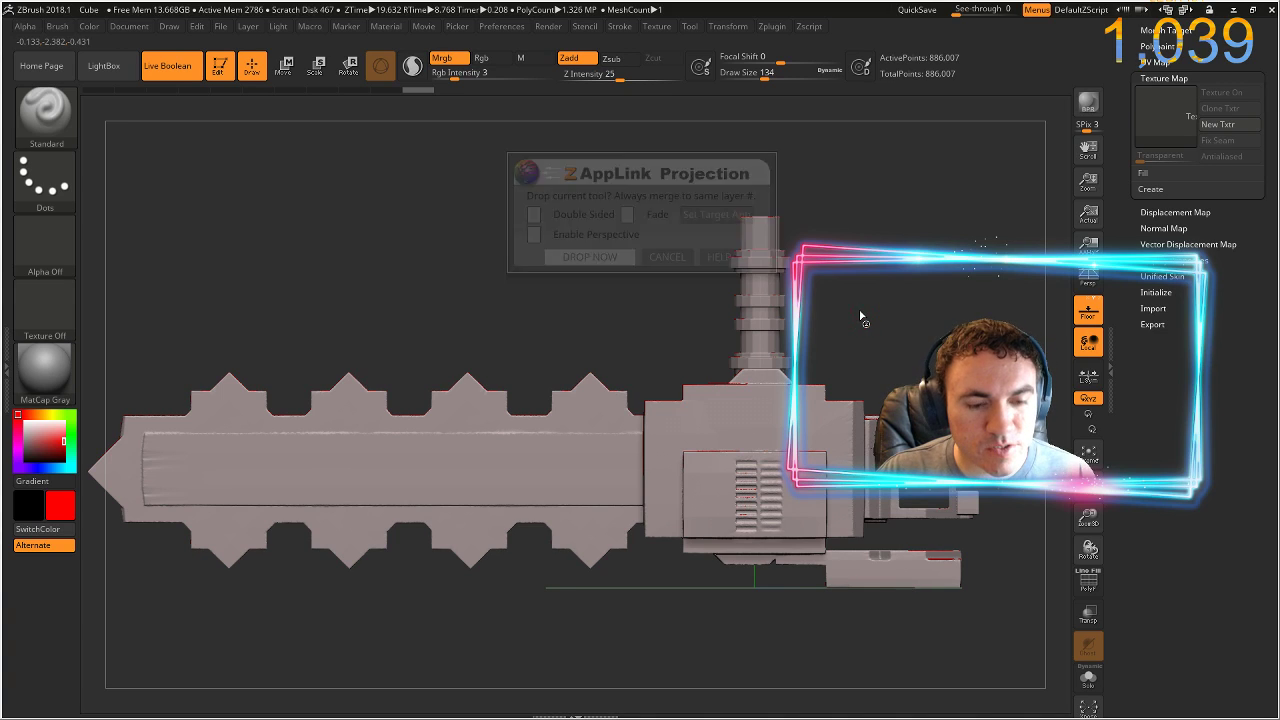
pyautogui.click(602, 256)
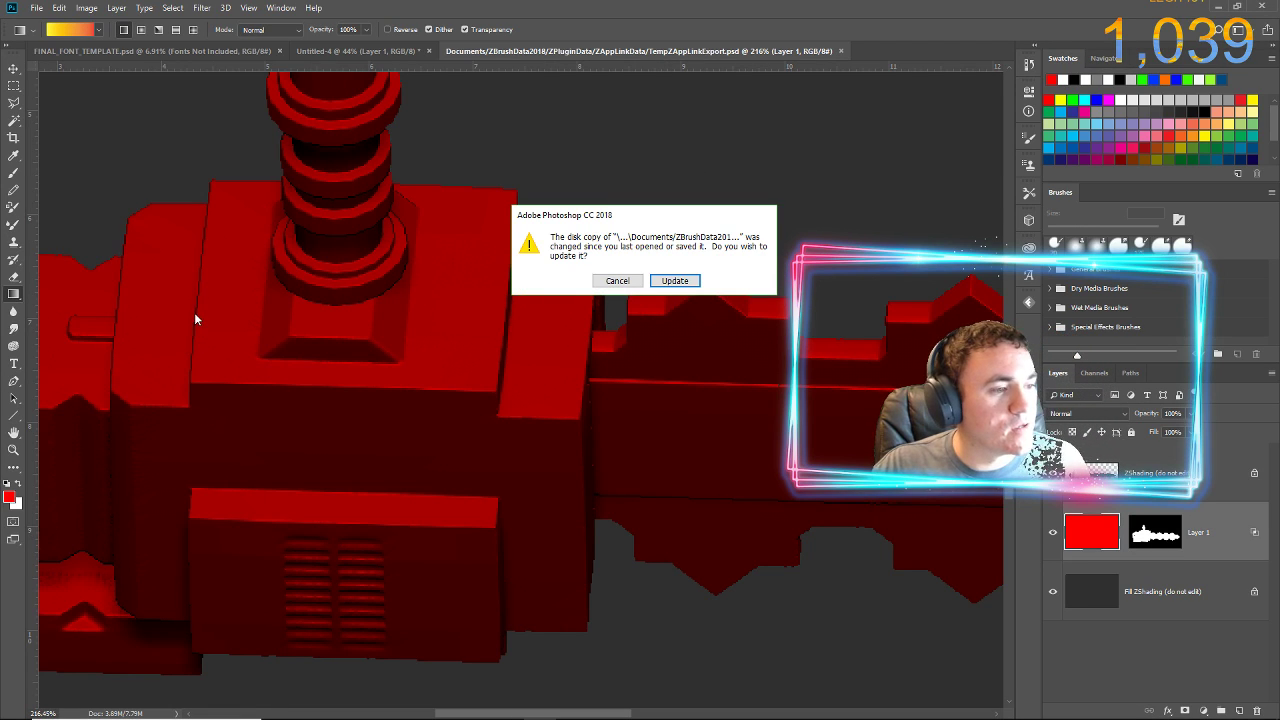
pyautogui.click(667, 279)
# - Fill Layer 1 with red for the blade side view and save the document
pyautogui.scroll(-2, 655, 238)
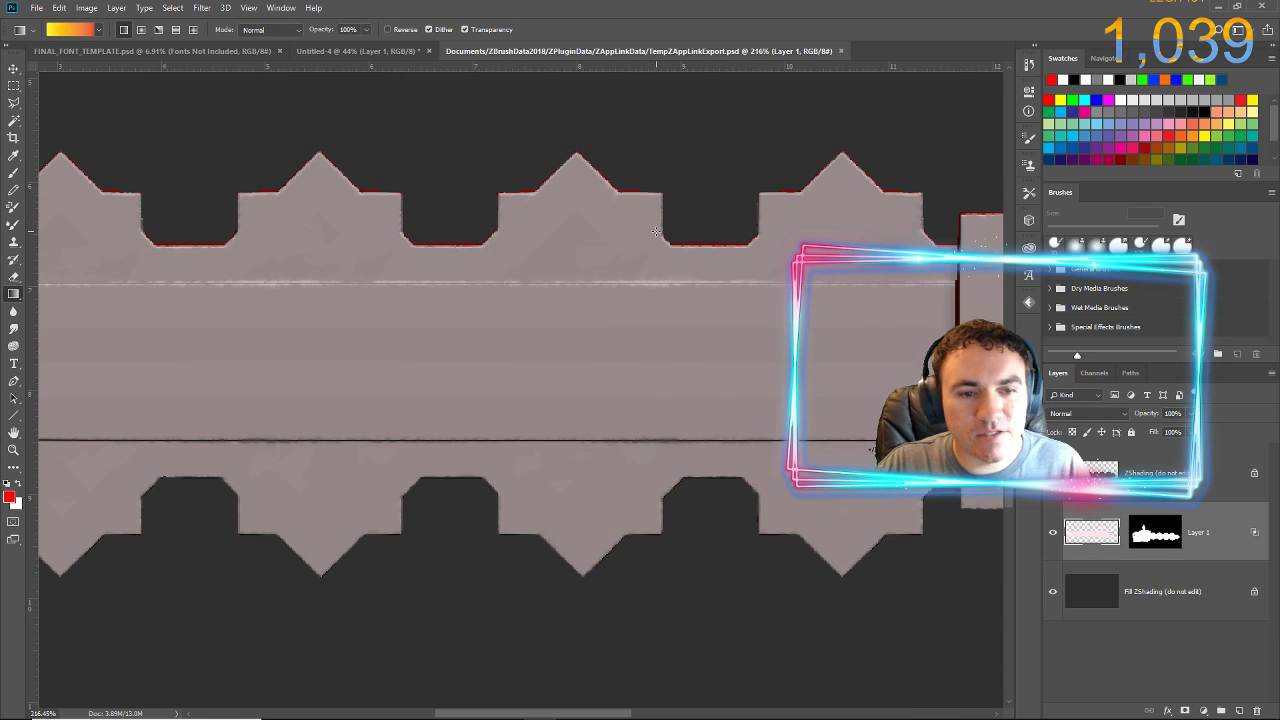
pyautogui.hotkey('alt', 'BackSpace')
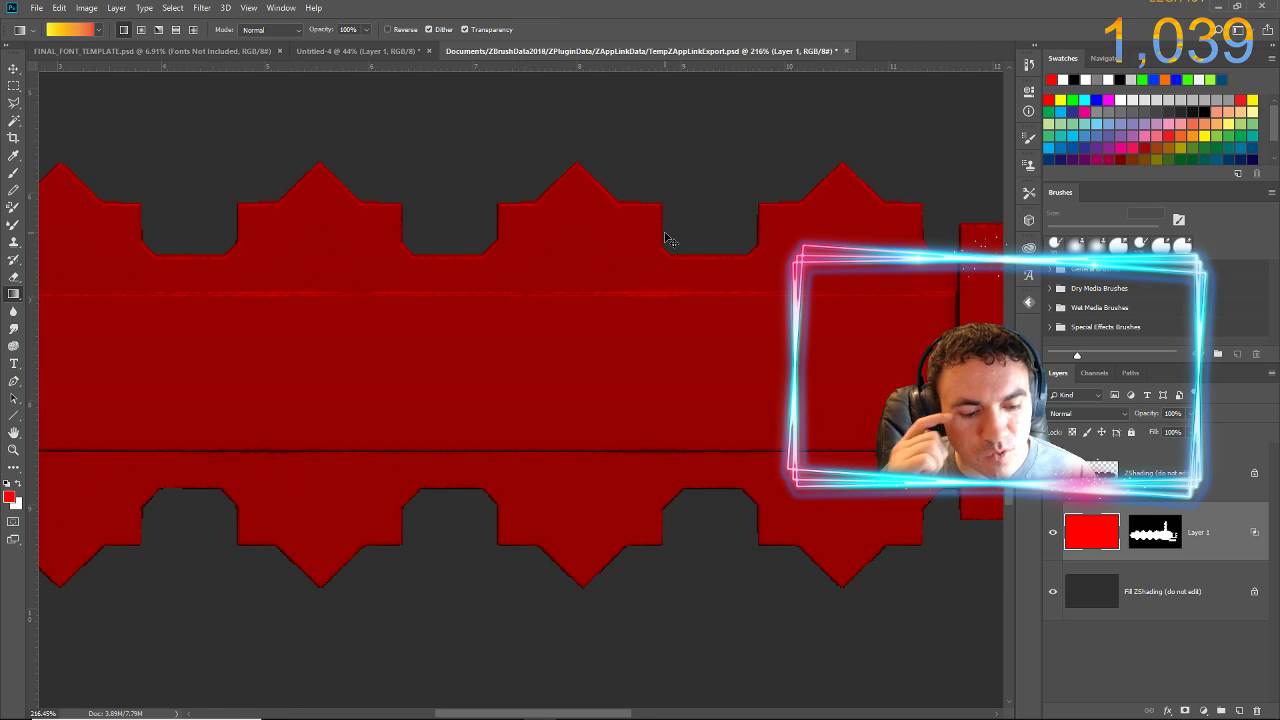
pyautogui.hotkey('ctrl', 's')
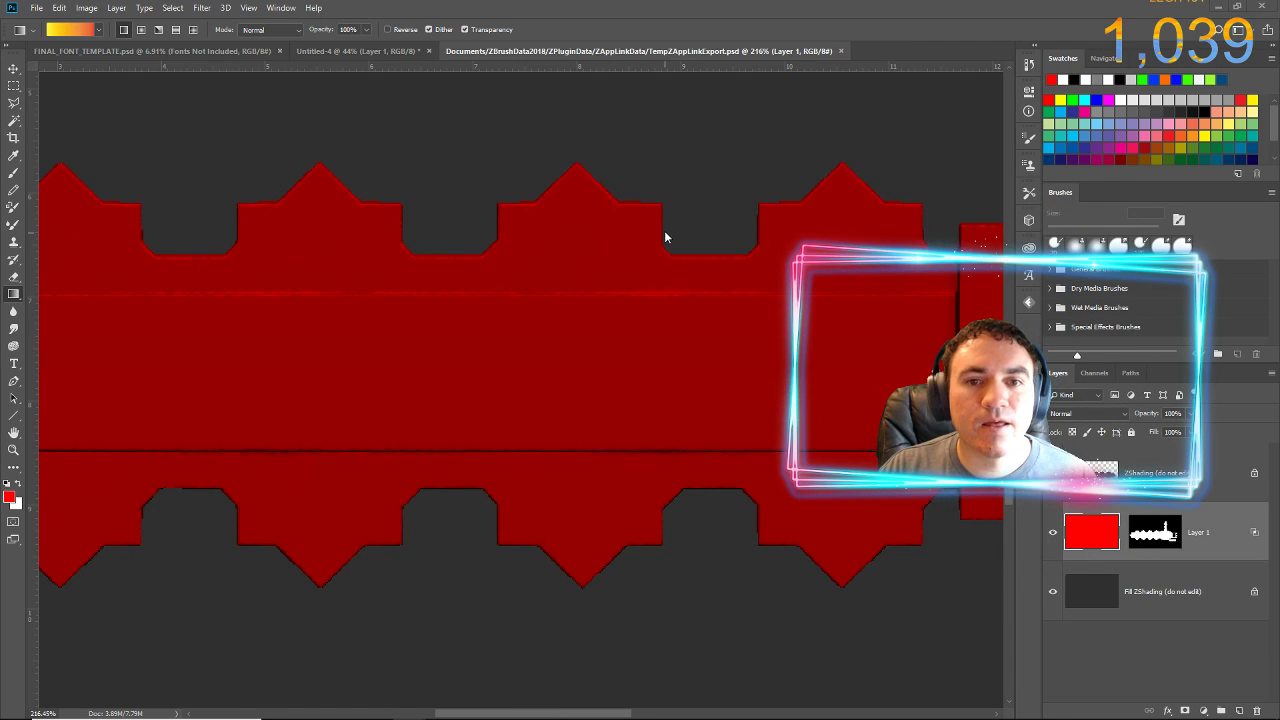
# - Switch to ZBrush, re-enter from ZAppLink and pick up the red projection onto the opposite side
pyautogui.hotkey('alt', 'Tab')
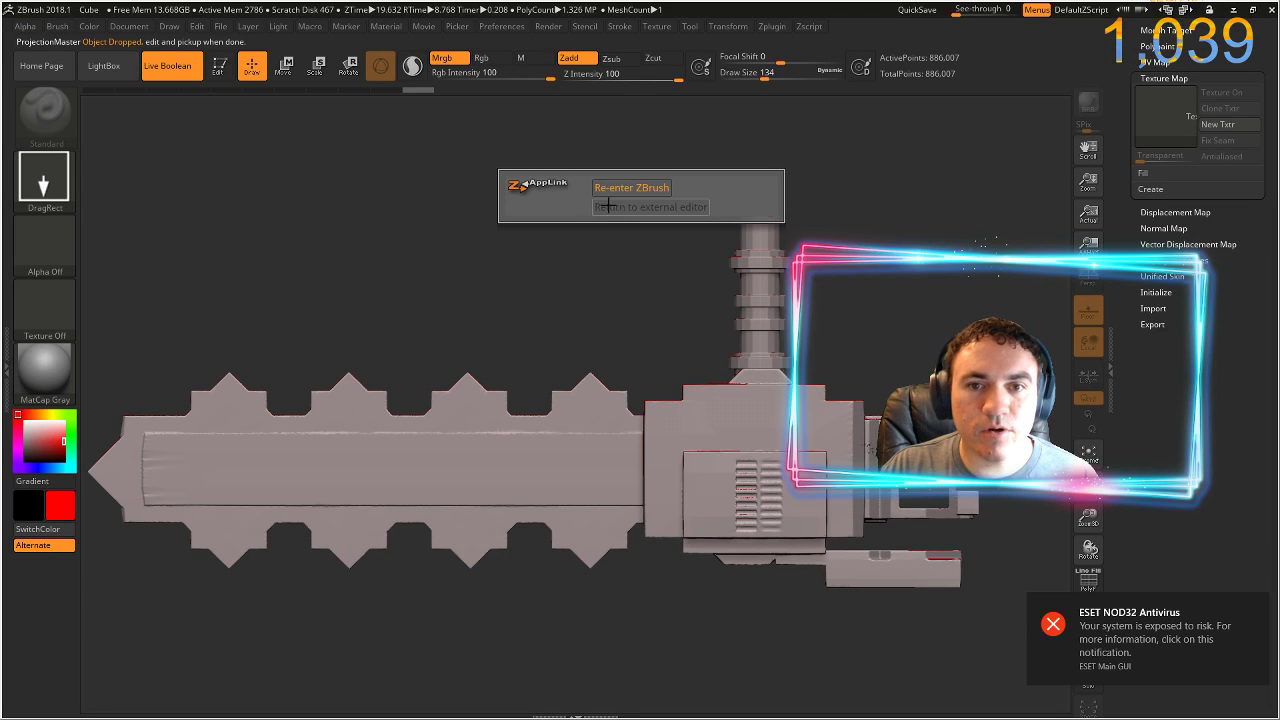
pyautogui.click(606, 188)
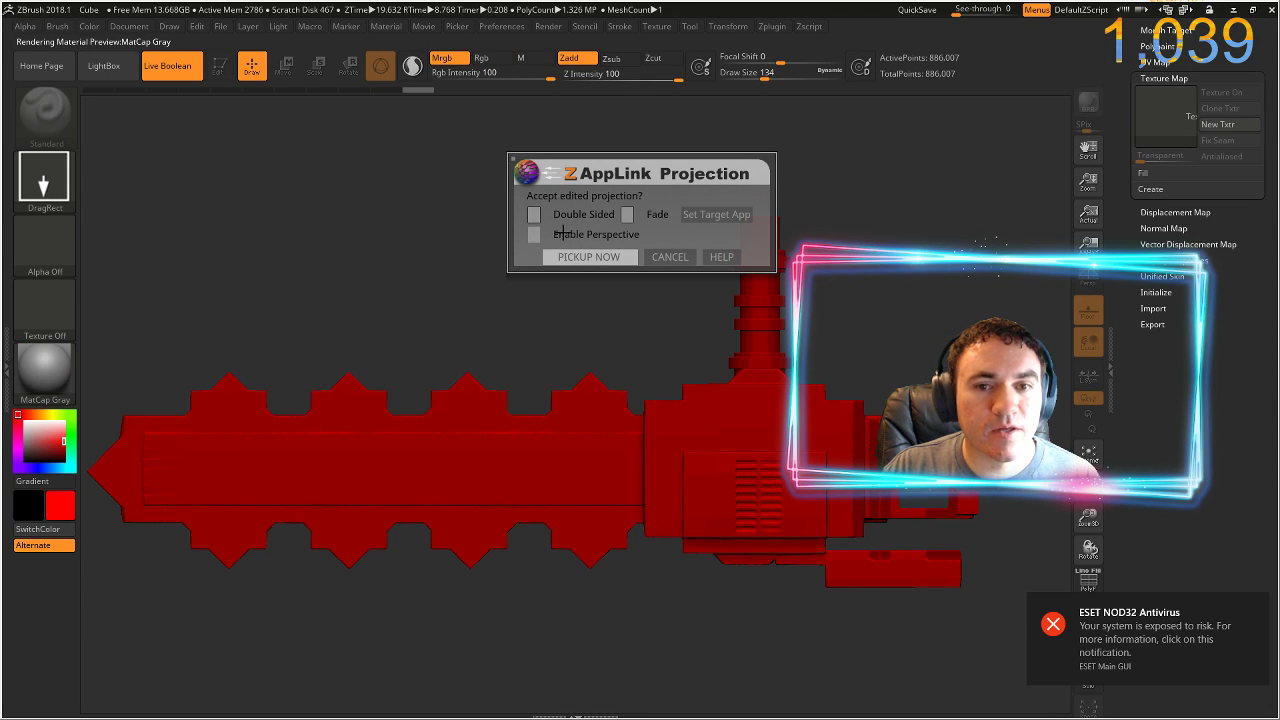
pyautogui.click(569, 258)
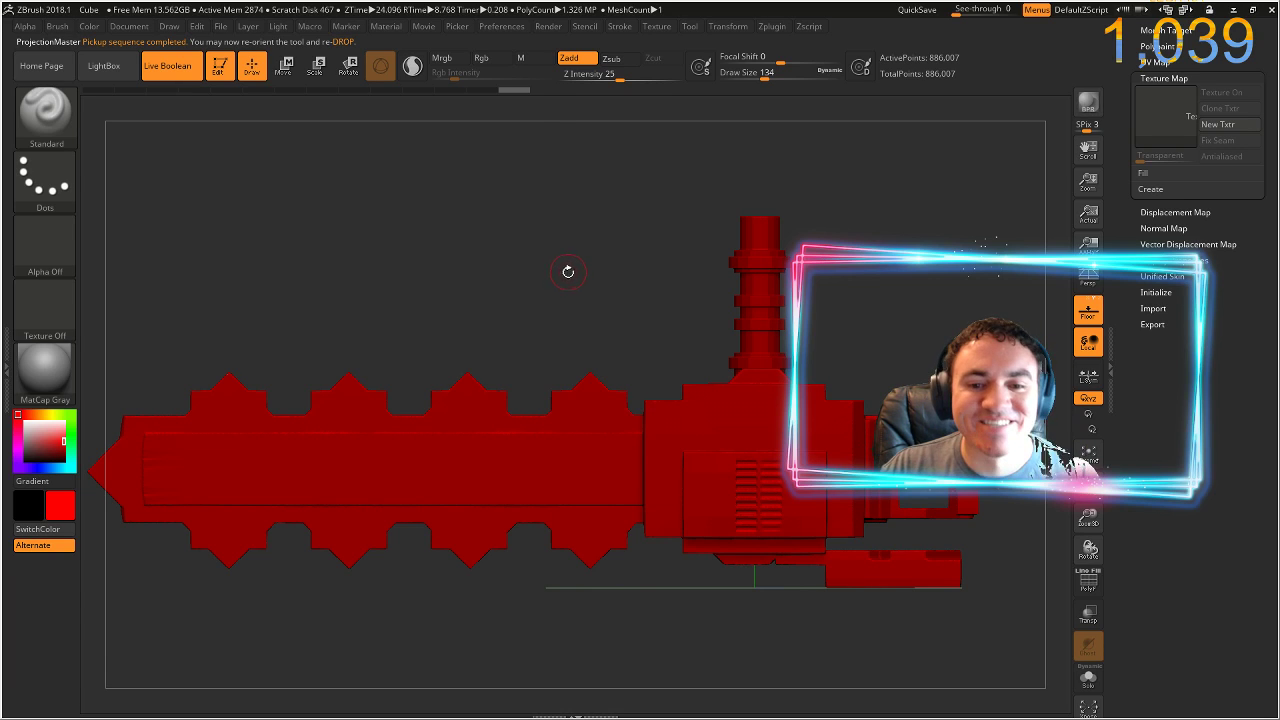
# - Paint red over the missed specks on the housing and blade with the ClayBuildup brush set to Rgb only at intensity 100
pyautogui.moveTo(568, 271)
pyautogui.mouseDown()
pyautogui.moveTo(578, 328)
pyautogui.moveTo(573, 303)
pyautogui.moveTo(509, 252)
pyautogui.mouseUp()
pyautogui.moveTo(509, 252)
pyautogui.keyDown('ctrl'); pyautogui.mouseDown(button='right')
pyautogui.moveTo(560, 320)
pyautogui.moveTo(617, 341)
pyautogui.moveTo(547, 279)
pyautogui.moveTo(558, 378)
pyautogui.mouseUp(button='right'); pyautogui.keyUp('ctrl')
pyautogui.moveTo(452, 180)
pyautogui.mouseDown()
pyautogui.moveTo(469, 178)
pyautogui.moveTo(460, 189)
pyautogui.mouseUp()
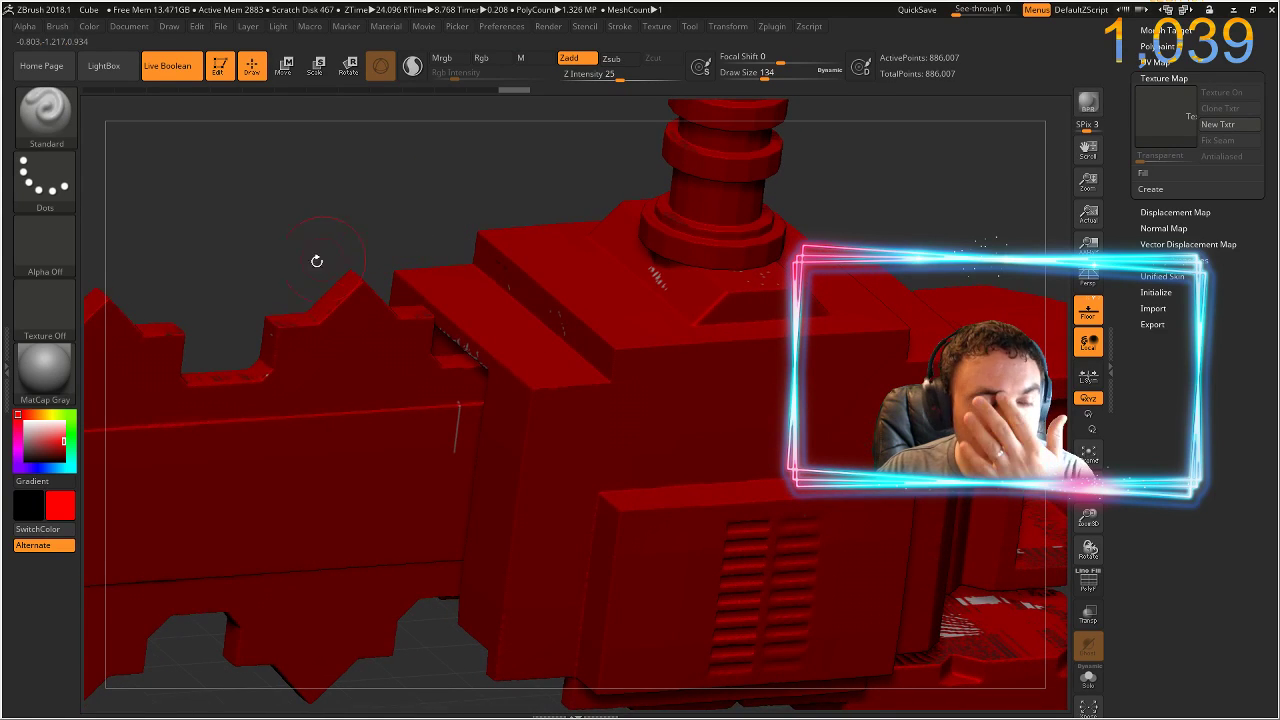
pyautogui.click(481, 58)
pyautogui.moveTo(52, 441)
pyautogui.mouseDown()
pyautogui.moveTo(568, 391)
pyautogui.moveTo(593, 417)
pyautogui.moveTo(580, 409)
pyautogui.mouseUp()
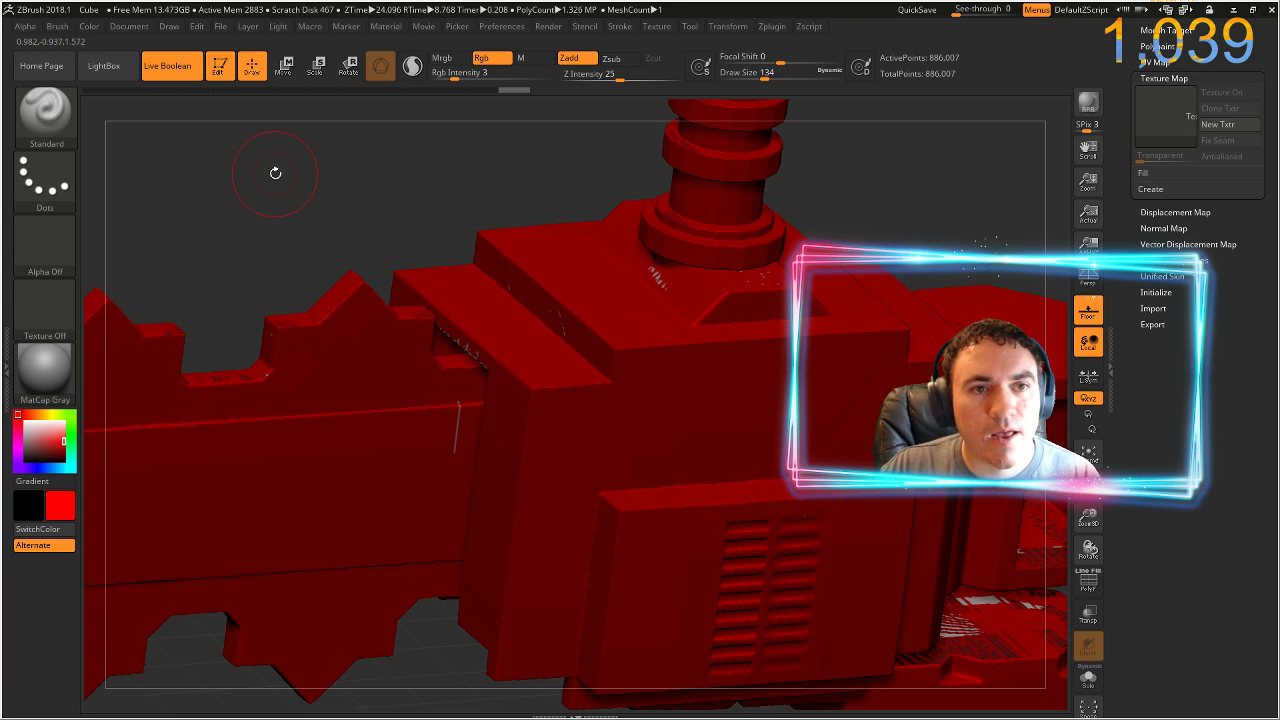
pyautogui.press('b')
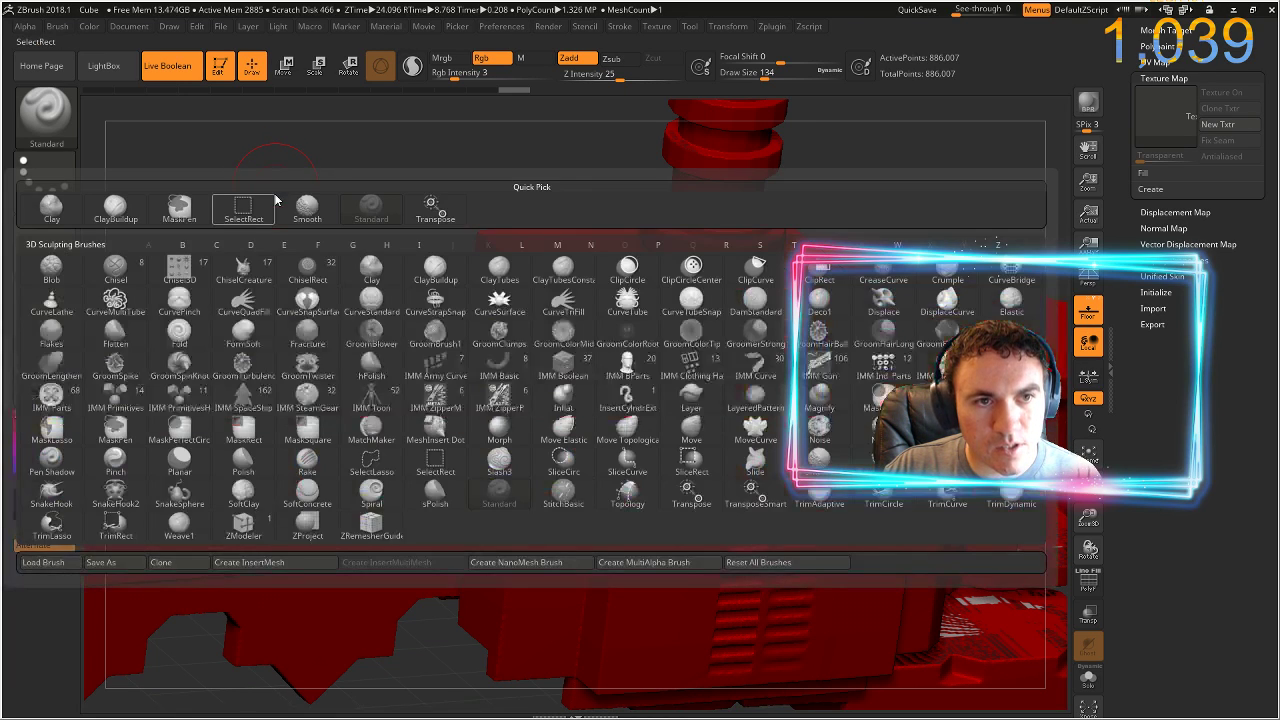
pyautogui.press('Escape')
pyautogui.press('b')
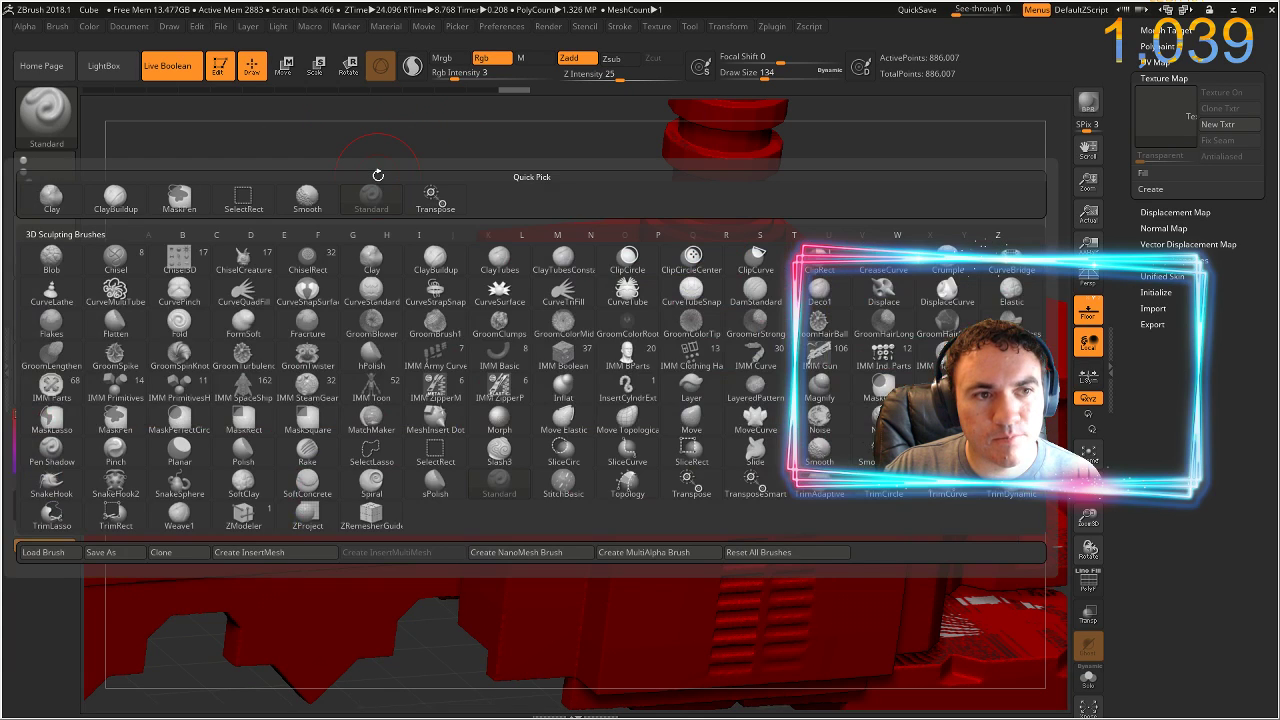
pyautogui.press('c')
pyautogui.press('b')
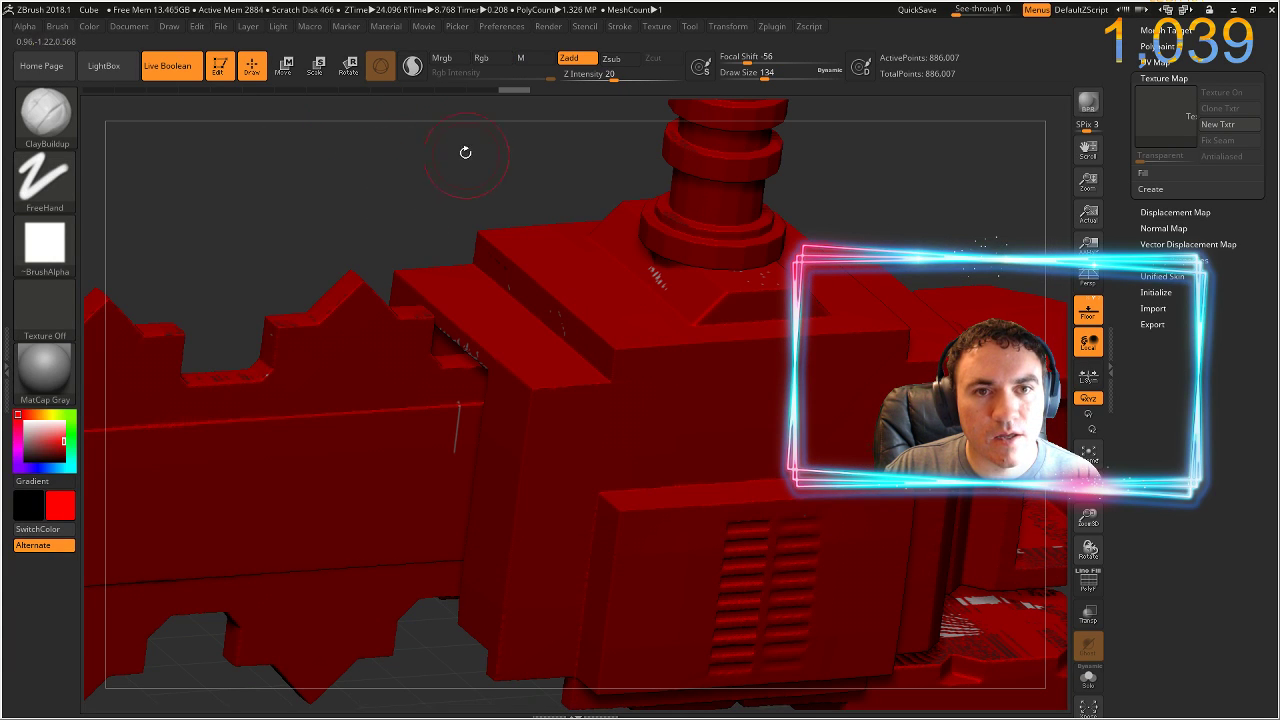
pyautogui.click(486, 58)
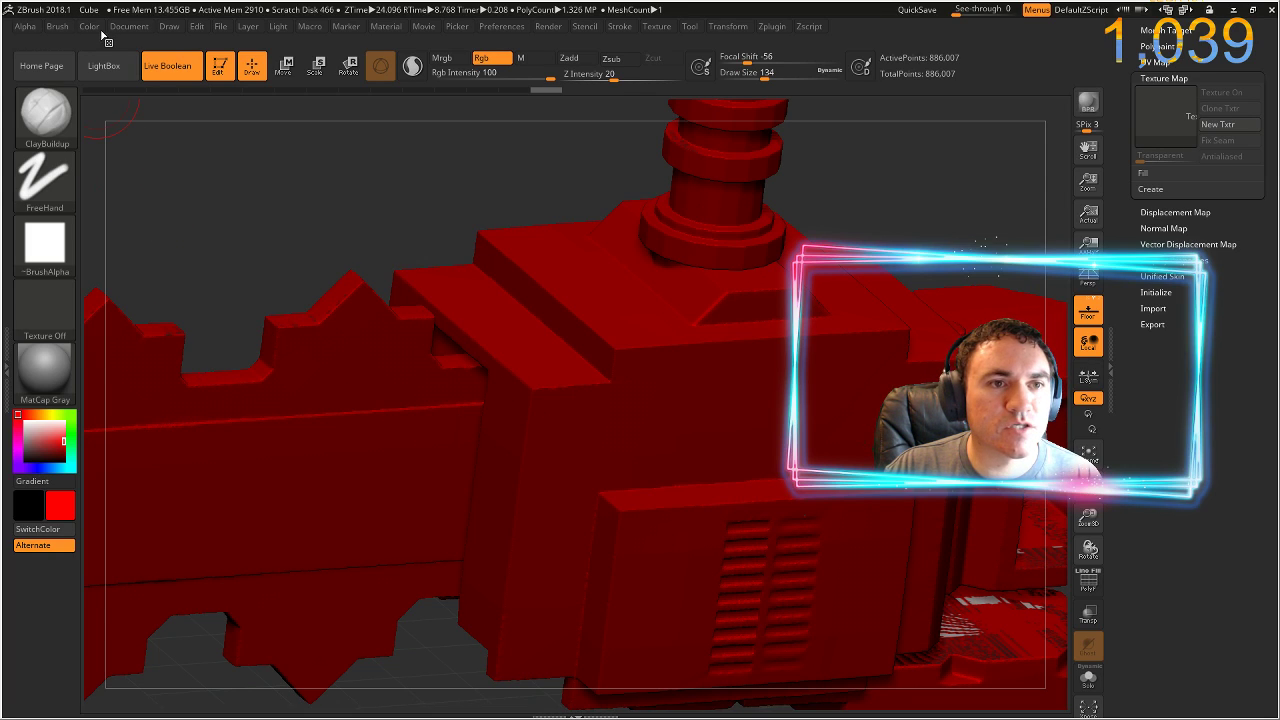
# - Fill the entire weapon with the active red color using Fill Object
pyautogui.click(89, 26)
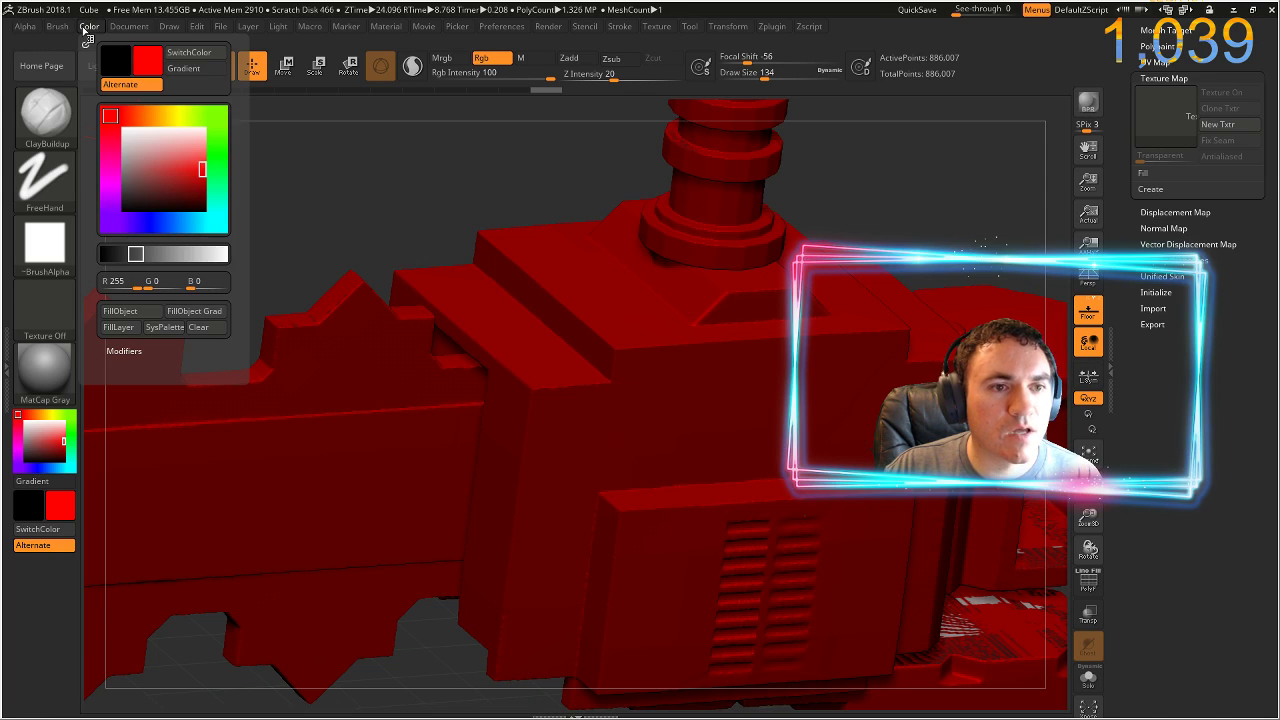
pyautogui.click(131, 318)
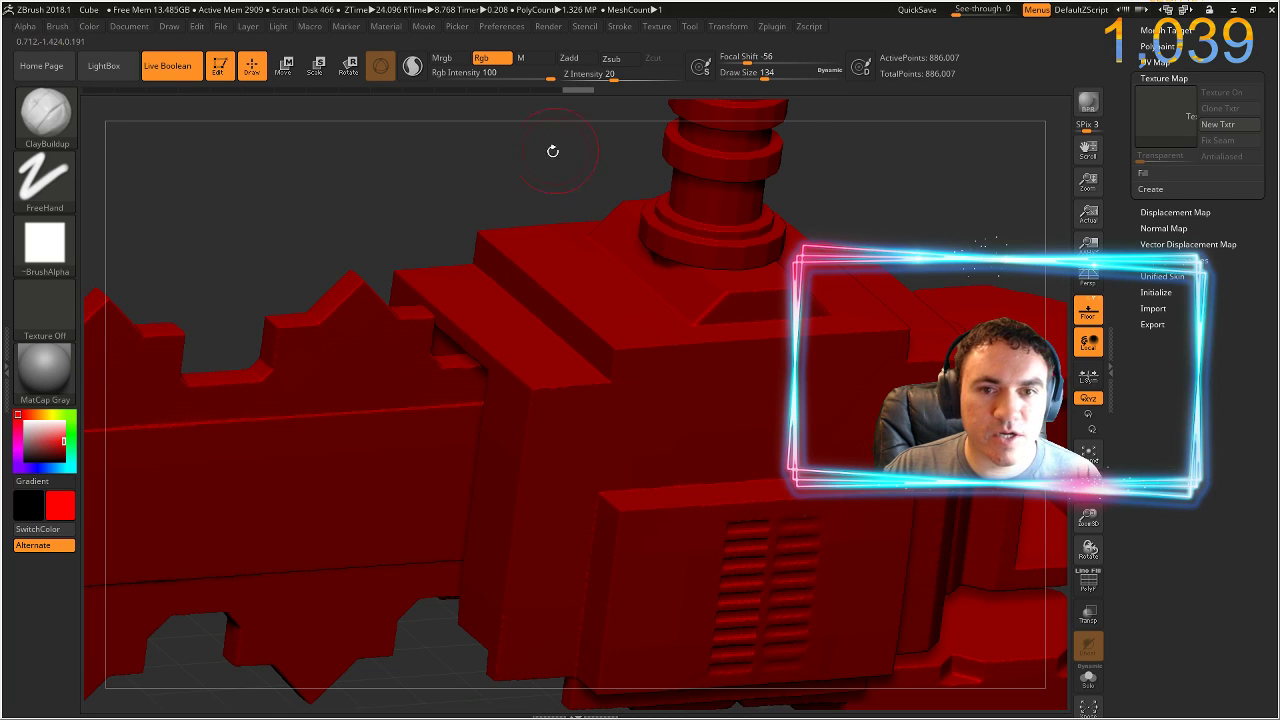
pyautogui.keyDown('ctrl'); pyautogui.moveTo(491, 191); pyautogui.dragTo(417, 205, button='right'); pyautogui.keyUp('ctrl')
pyautogui.moveTo(416, 205); pyautogui.dragTo(280, 226)
pyautogui.moveTo(414, 283); pyautogui.dragTo(284, 277)
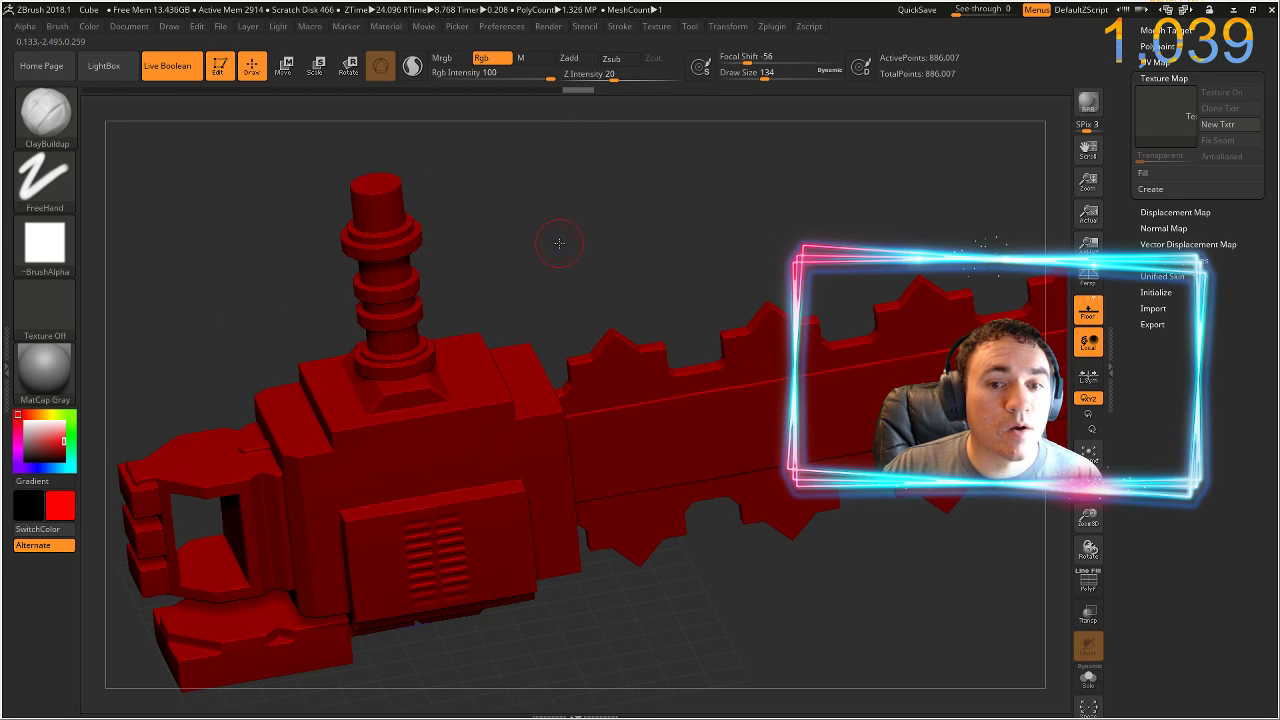
# - Isolate the toothed blade section in a straight side view, hiding the handle and housing
pyautogui.keyDown('shift'); pyautogui.moveTo(560, 244); pyautogui.dragTo(553, 240); pyautogui.keyUp('shift')
pyautogui.keyDown('alt'); pyautogui.moveTo(641, 260); pyautogui.dragTo(477, 232); pyautogui.keyUp('alt')
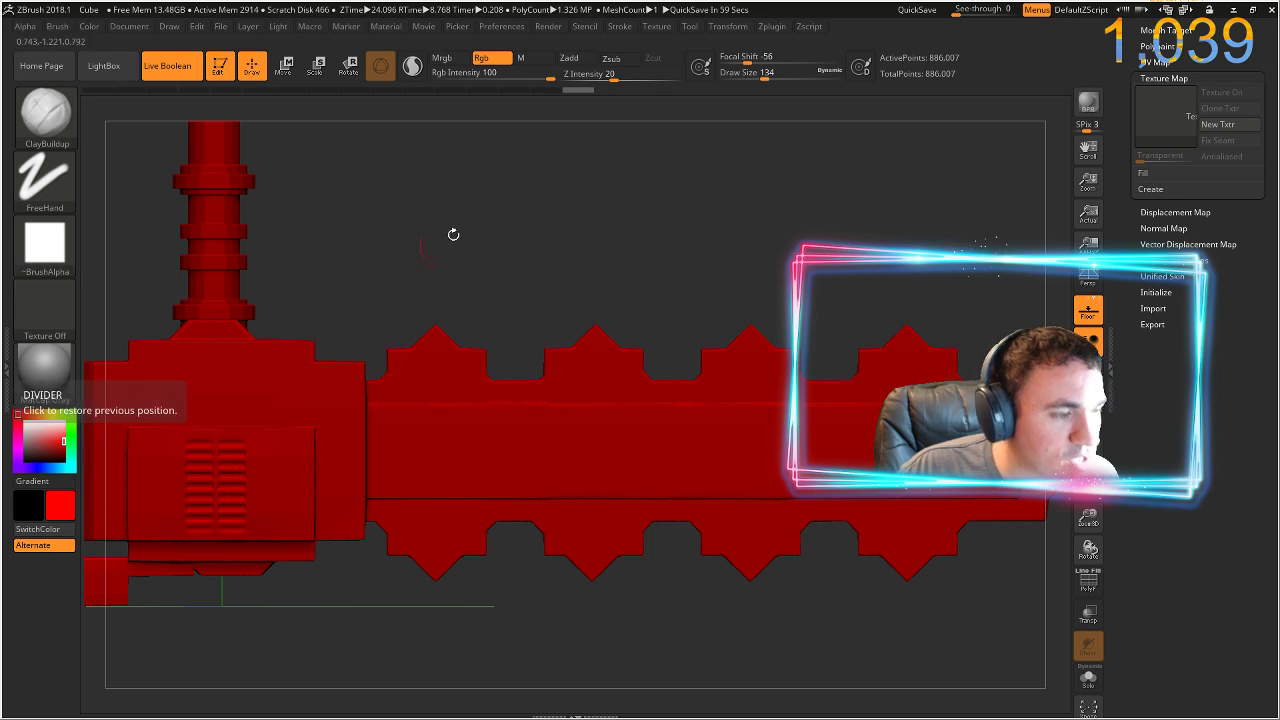
pyautogui.keyDown('alt'); pyautogui.moveTo(614, 245); pyautogui.dragTo(548, 237); pyautogui.keyUp('alt')
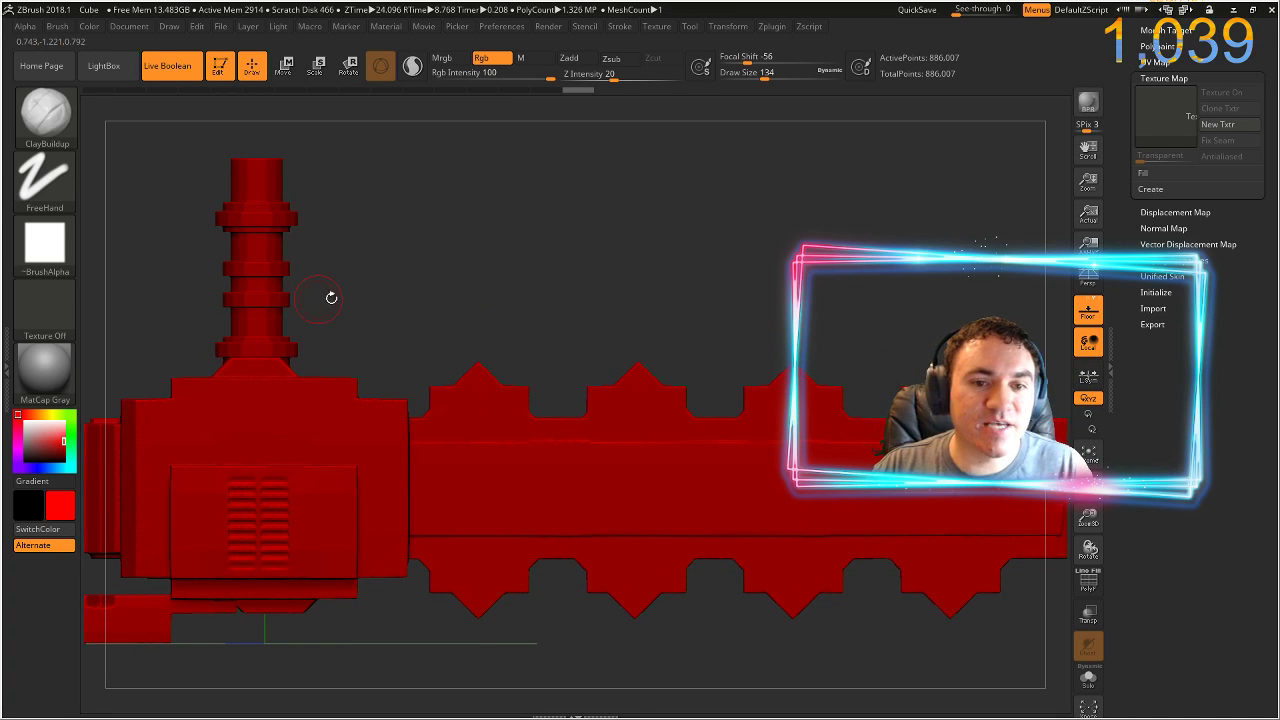
pyautogui.moveTo(414, 337)
pyautogui.keyDown('alt'); pyautogui.mouseDown()
pyautogui.moveTo(363, 267)
pyautogui.moveTo(322, 242)
pyautogui.moveTo(886, 623)
pyautogui.moveTo(1066, 650)
pyautogui.mouseUp(); pyautogui.keyUp('alt')
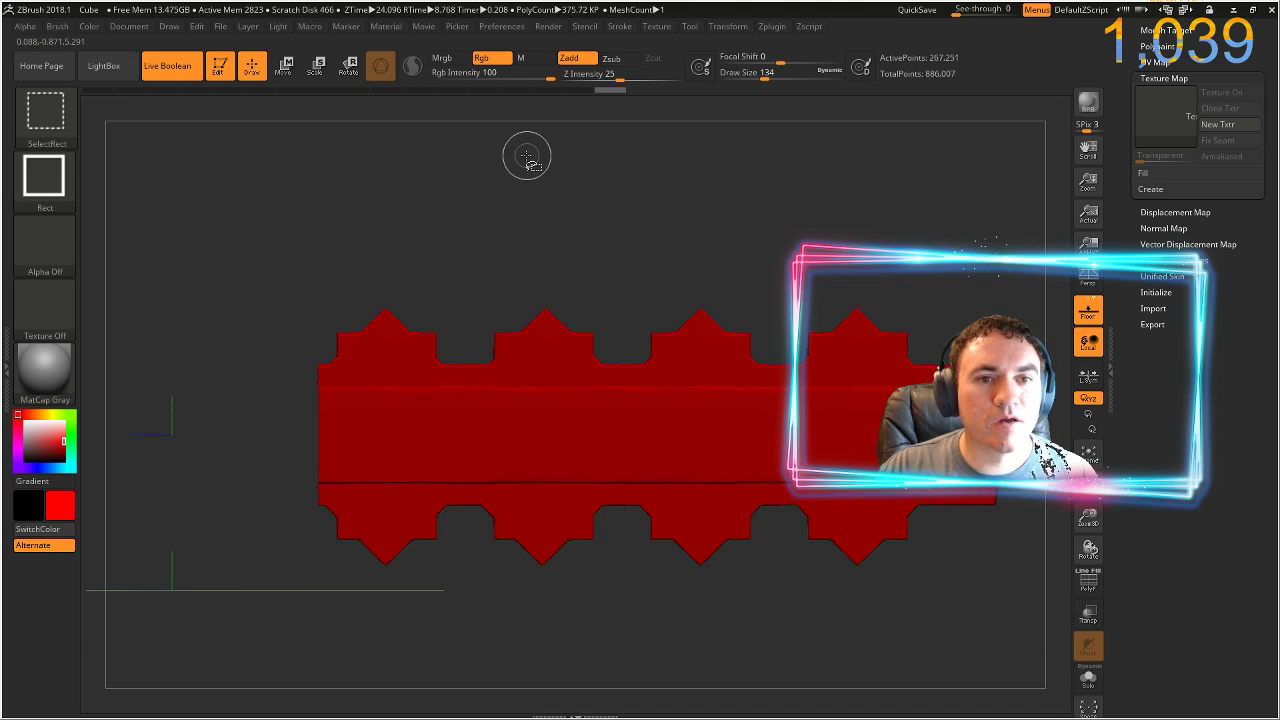
# - Drop the isolated blade into Photoshop with ZAppLink Projection and update the open export document from disk
pyautogui.hotkey('ctrl', 'shift', 's')
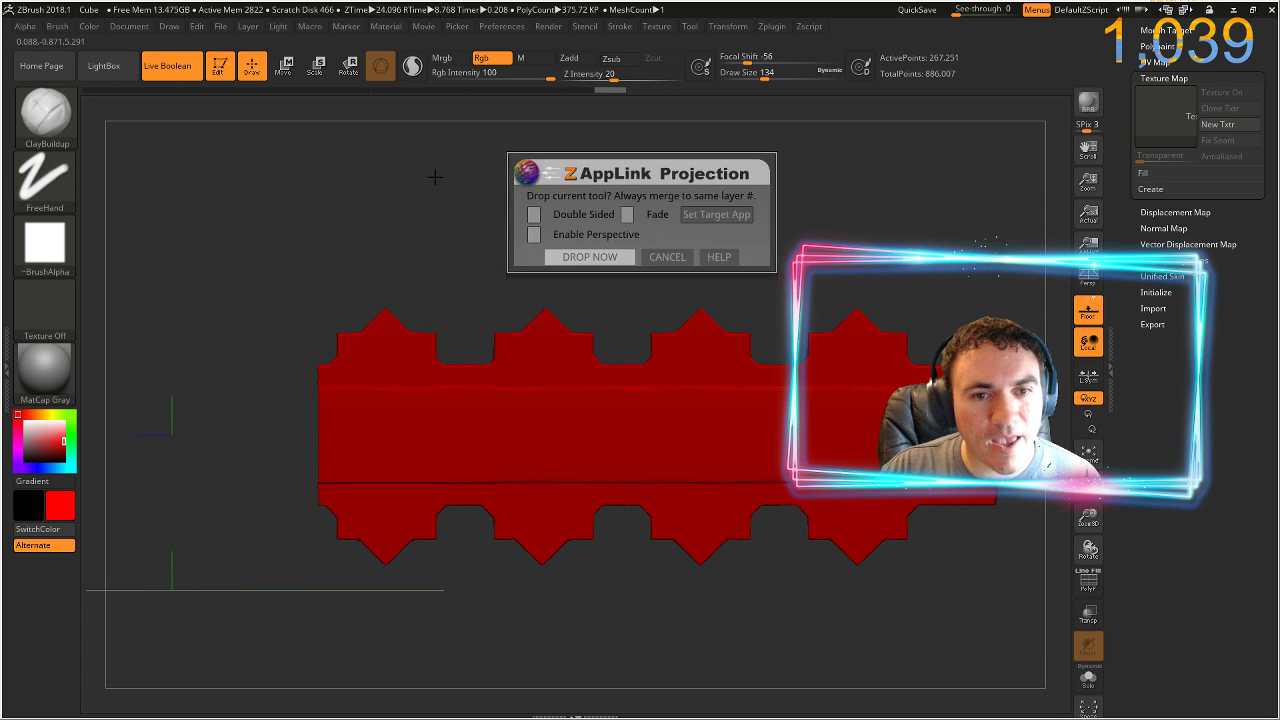
pyautogui.click(593, 257)
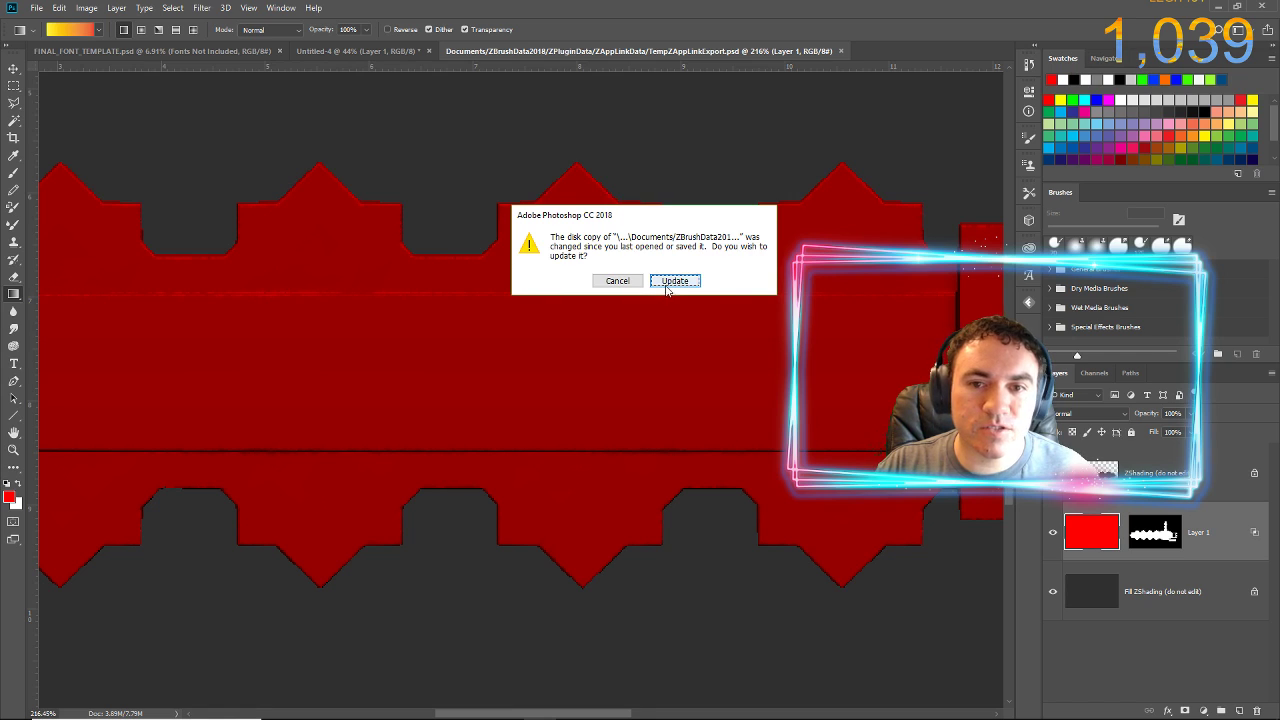
pyautogui.click(675, 281)
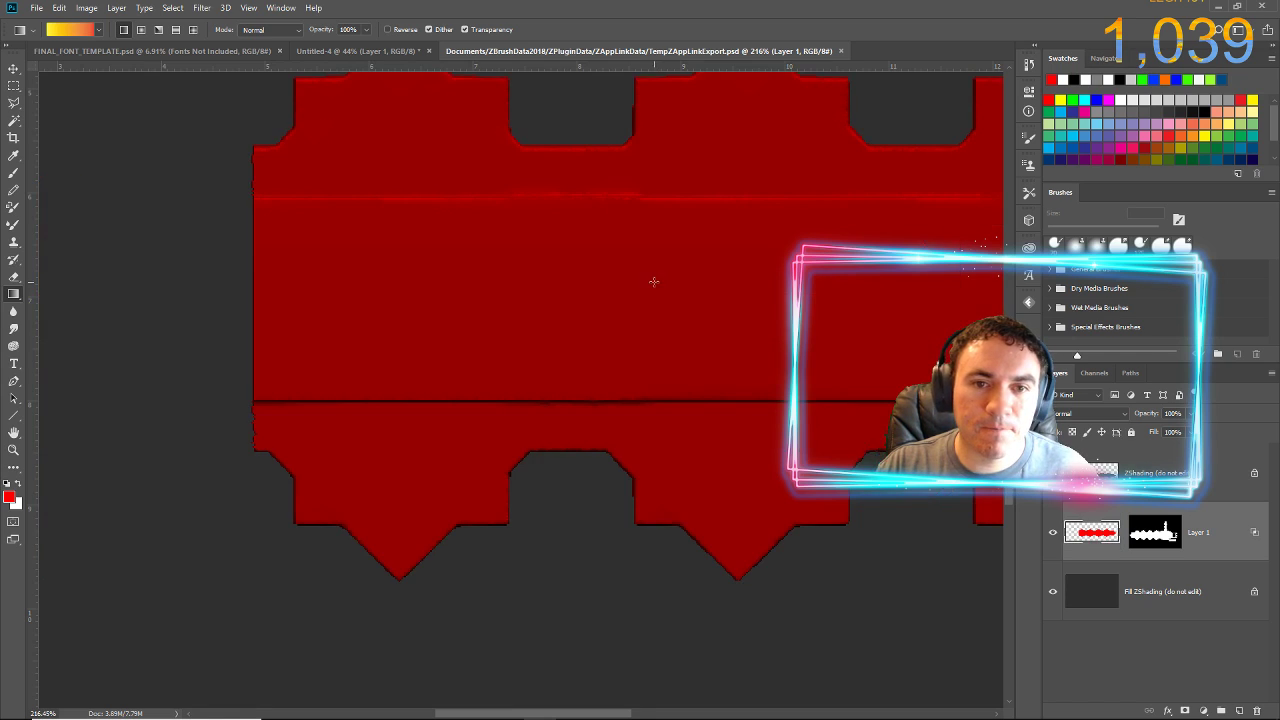
pyautogui.keyDown('alt'); pyautogui.scroll(-5, 623, 252); pyautogui.keyUp('alt')
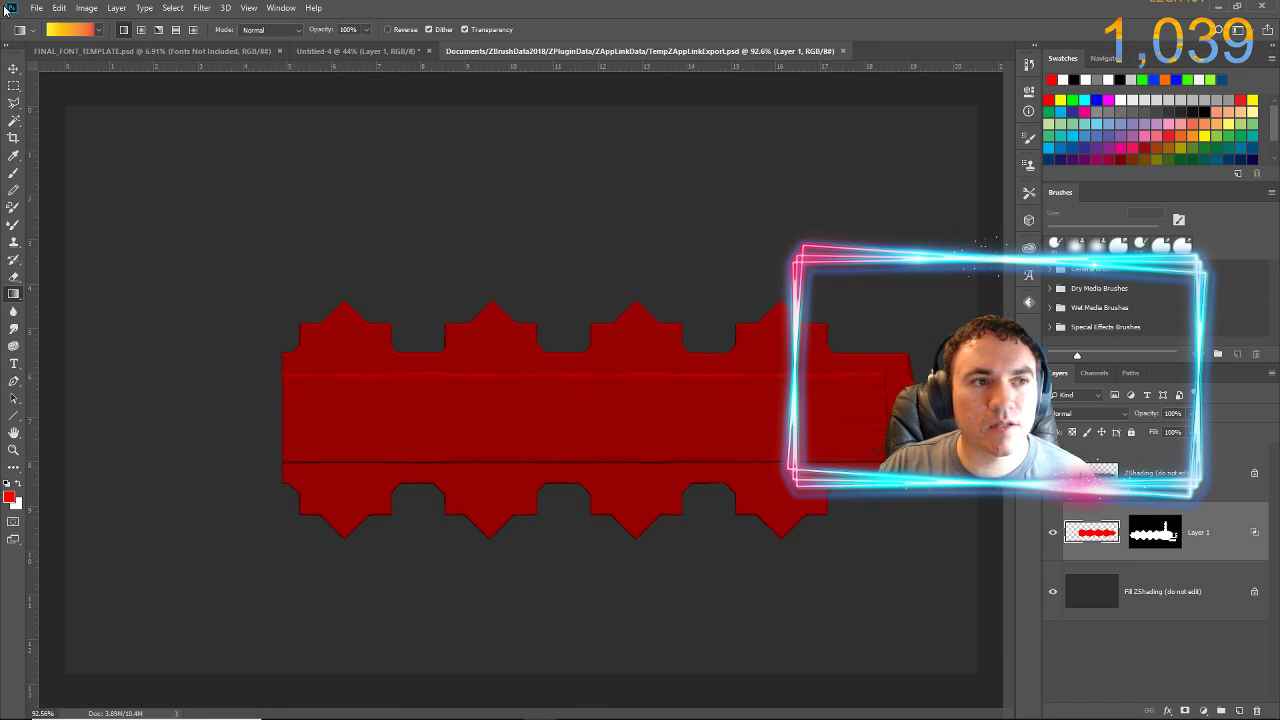
# - Open the scratched metal image background-1172581.jpg from the Pixabay folder as a separate Photoshop document
pyautogui.moveTo(818, 717)
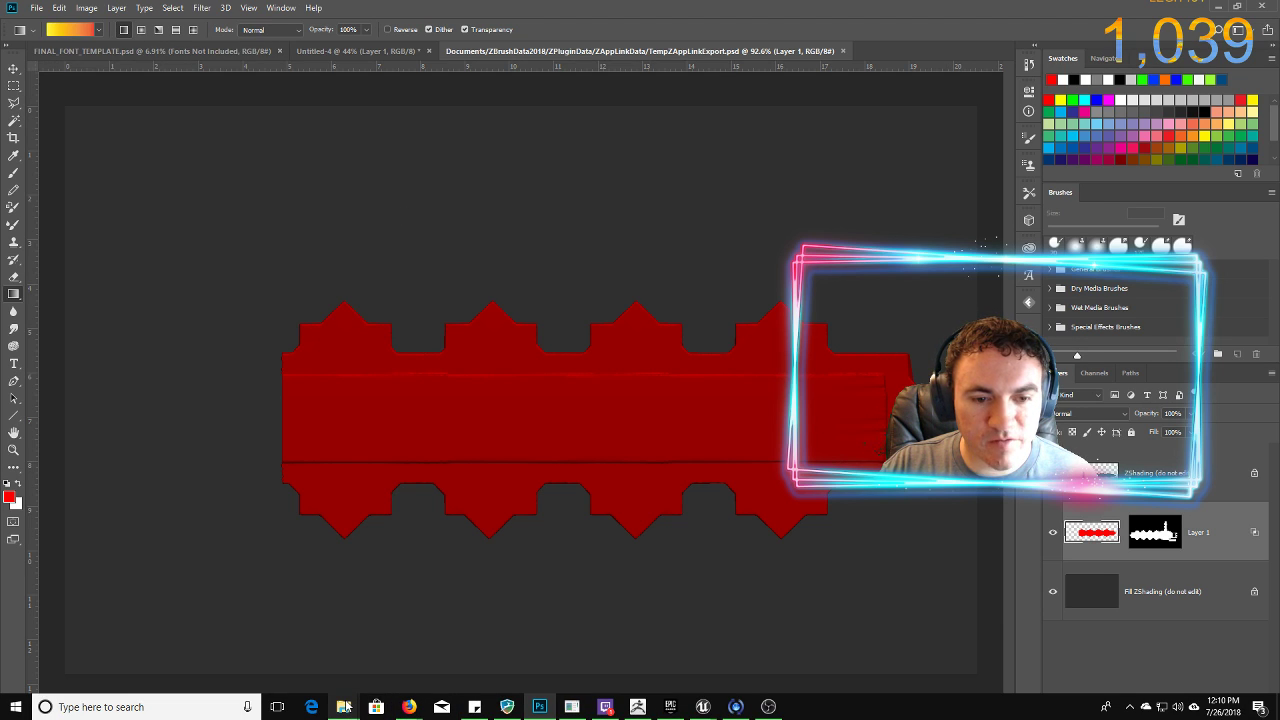
pyautogui.moveTo(346, 706)
pyautogui.click(224, 664)
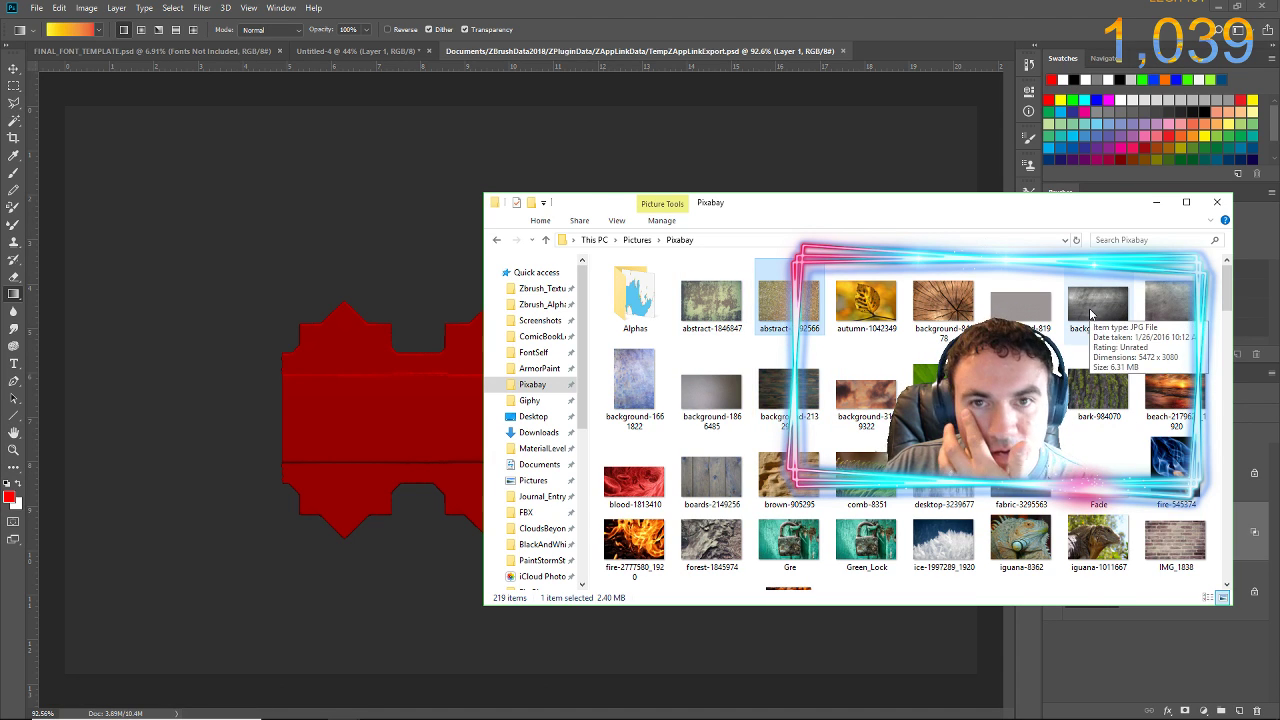
pyautogui.moveTo(1091, 315)
pyautogui.mouseDown()
pyautogui.moveTo(935, 128)
pyautogui.moveTo(650, 38)
pyautogui.moveTo(872, 62)
pyautogui.moveTo(883, 45)
pyautogui.mouseUp()
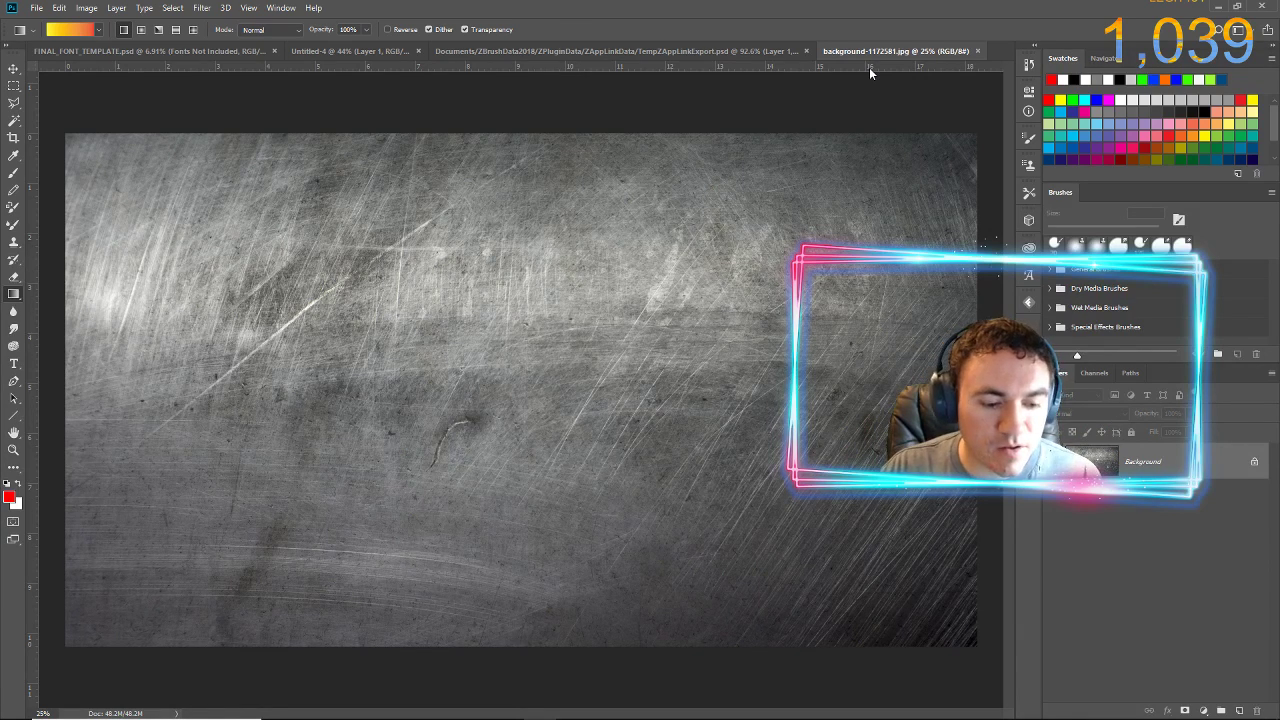
# - Copy the entire scratched metal image and paste it as a new layer above Layer 1 in TempZAppLinkExport.psd
pyautogui.hotkey('ctrl', 'a')
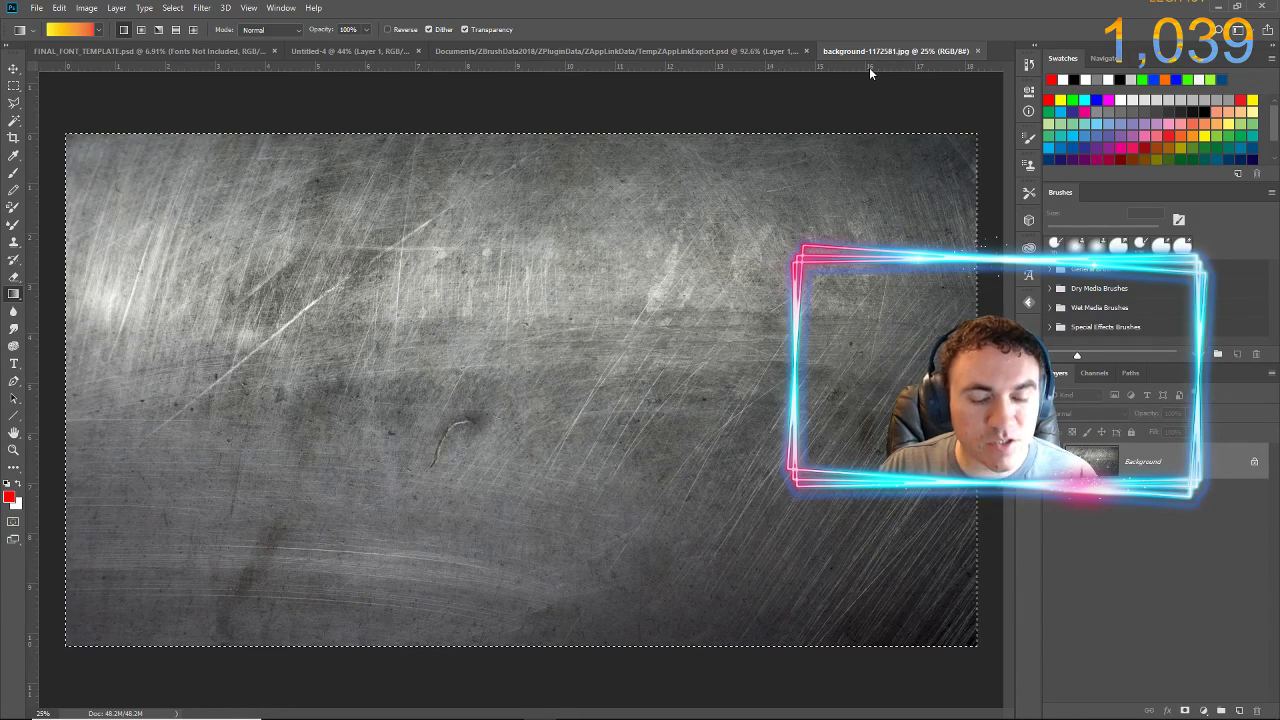
pyautogui.click(670, 49)
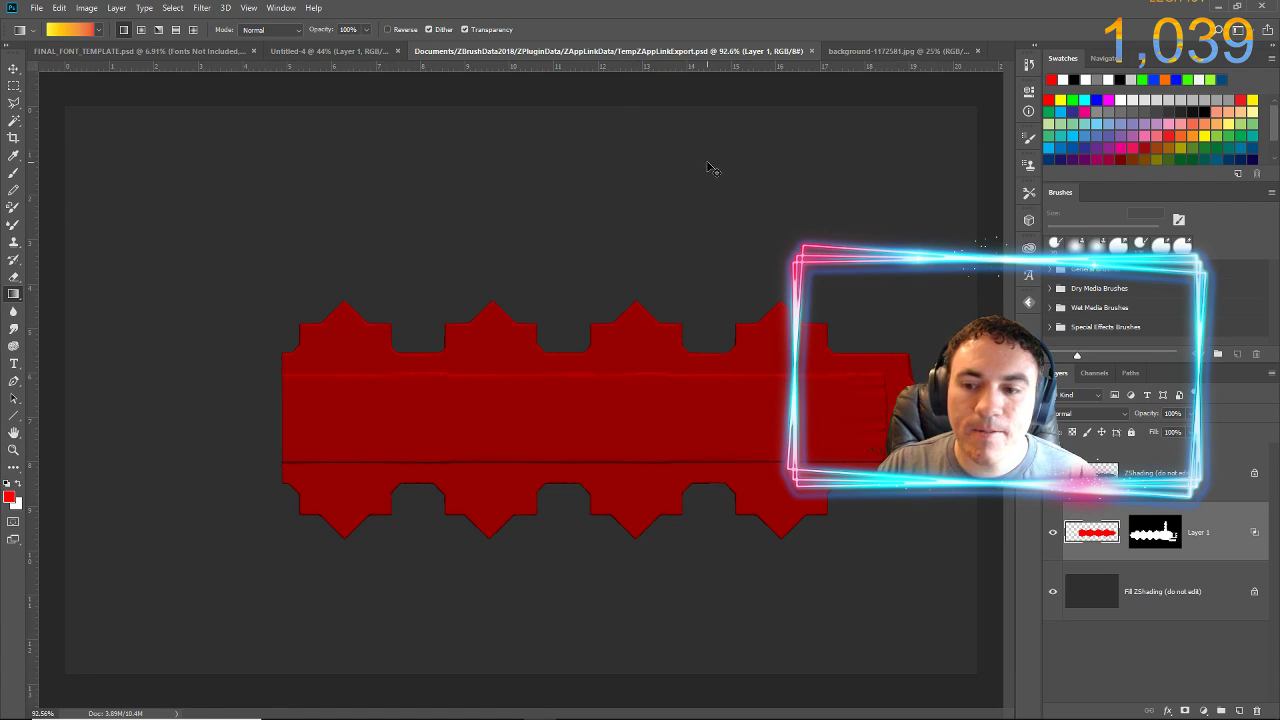
pyautogui.hotkey('ctrl', 'v')
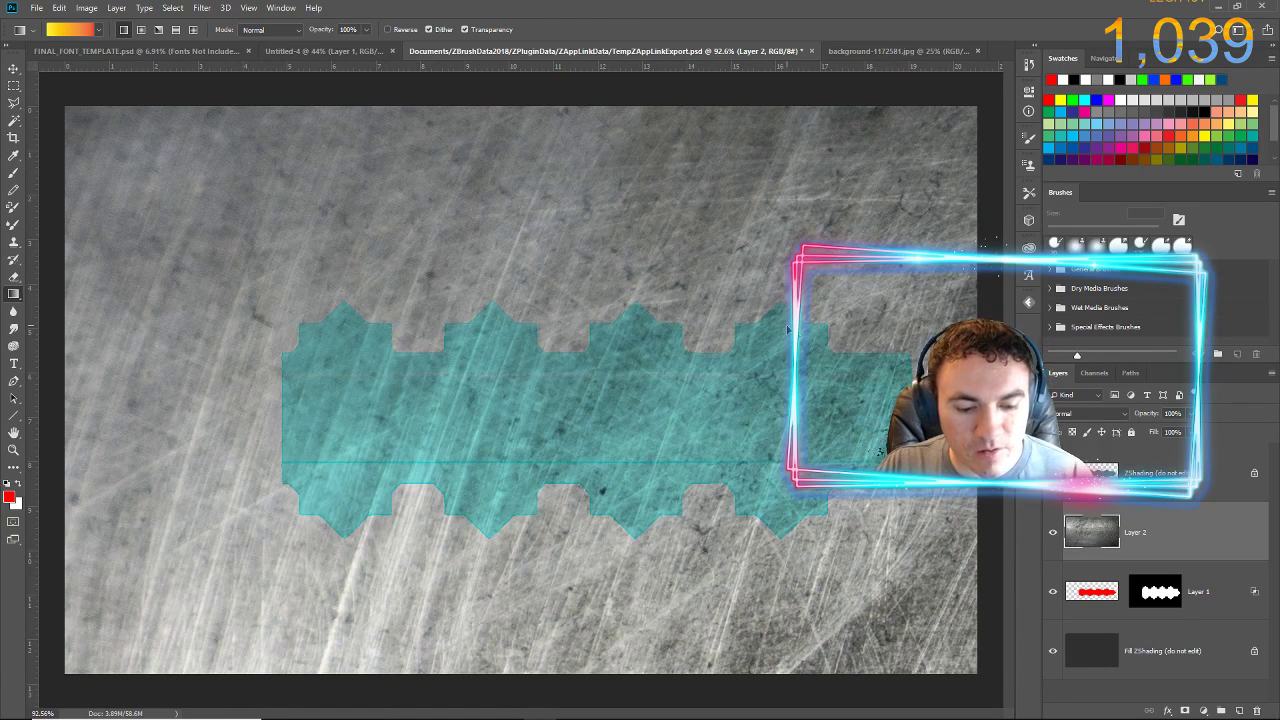
# - Scale the pasted metal texture proportionally to about 20.32% and position it so it covers the whole blade
pyautogui.hotkey('ctrl', 't')
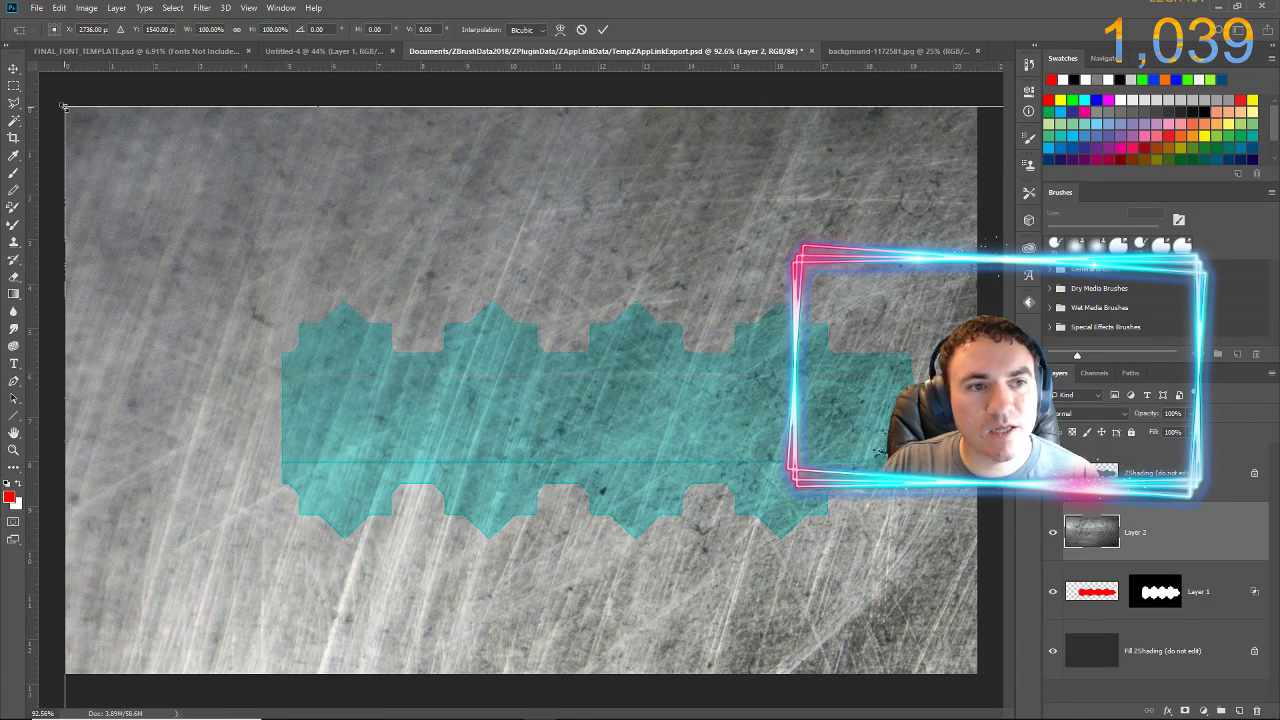
pyautogui.moveTo(63, 105); pyautogui.dragTo(159, 158)
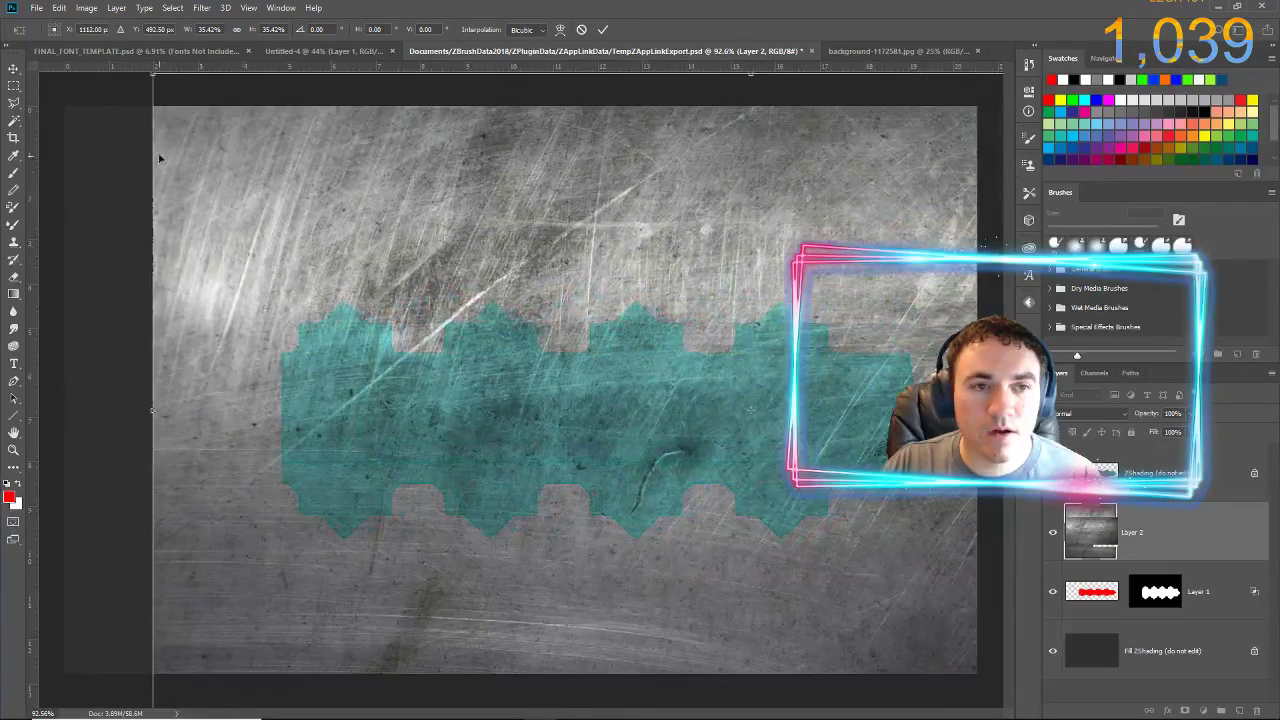
pyautogui.keyDown('alt'); pyautogui.keyDown('shift'); pyautogui.moveTo(151, 77); pyautogui.dragTo(386, 338); pyautogui.keyUp('shift'); pyautogui.keyUp('alt')
pyautogui.moveTo(474, 376); pyautogui.dragTo(303, 377)
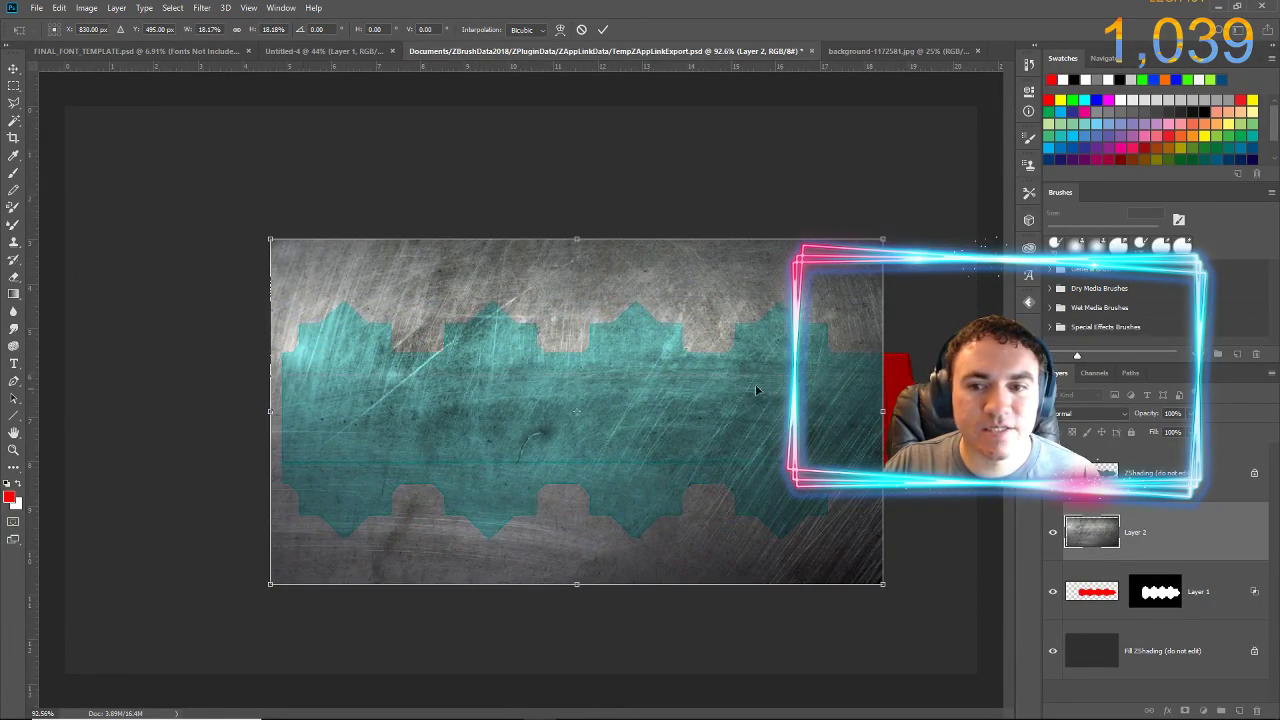
pyautogui.moveTo(882, 240); pyautogui.dragTo(955, 198)
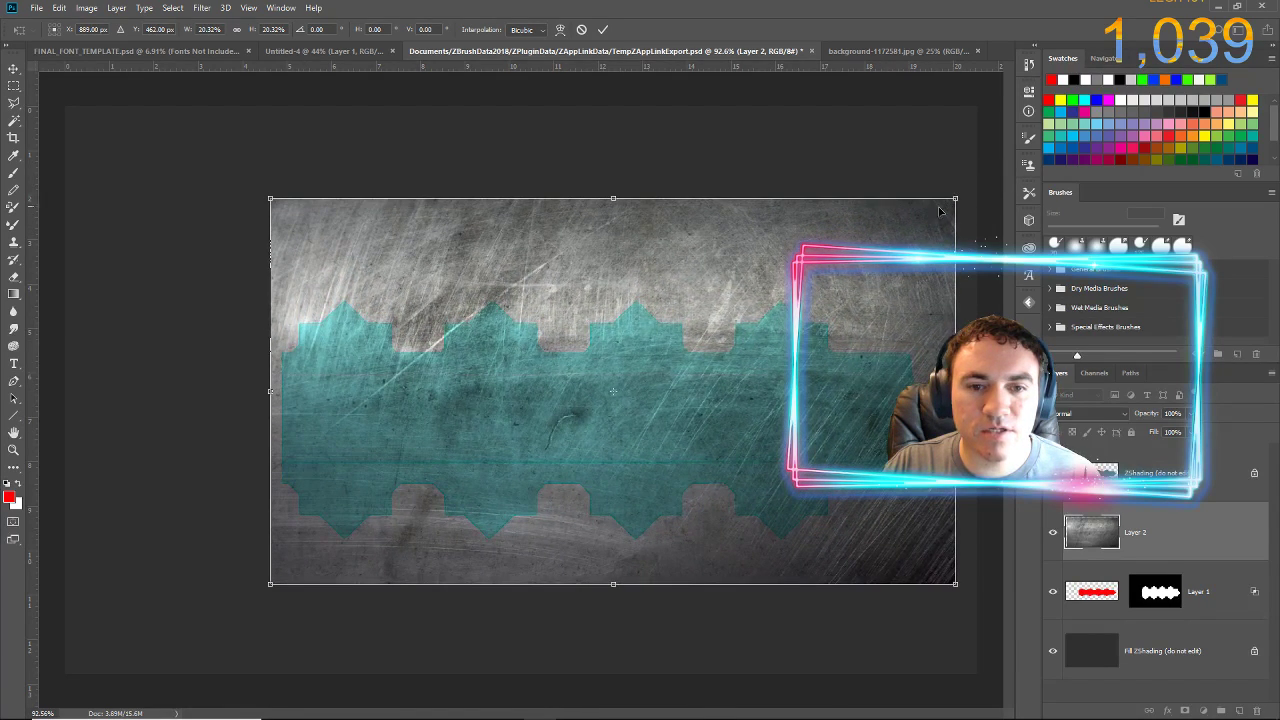
pyautogui.press('Return')
pyautogui.press('g')
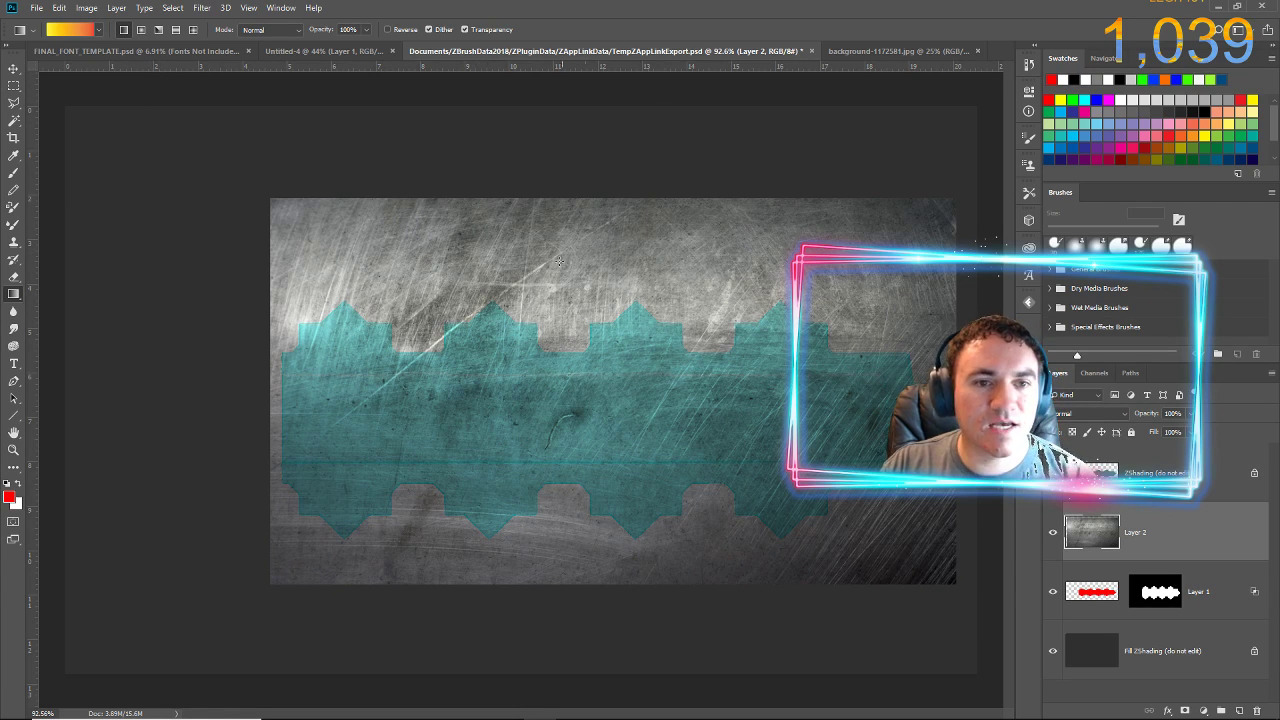
# - Copy the scaled metal texture, with Layer 1 and the Fill ZShading layer hidden, into a new 1112 × 626 px document
pyautogui.keyDown('ctrl'); pyautogui.click(1083, 536); pyautogui.keyUp('ctrl')
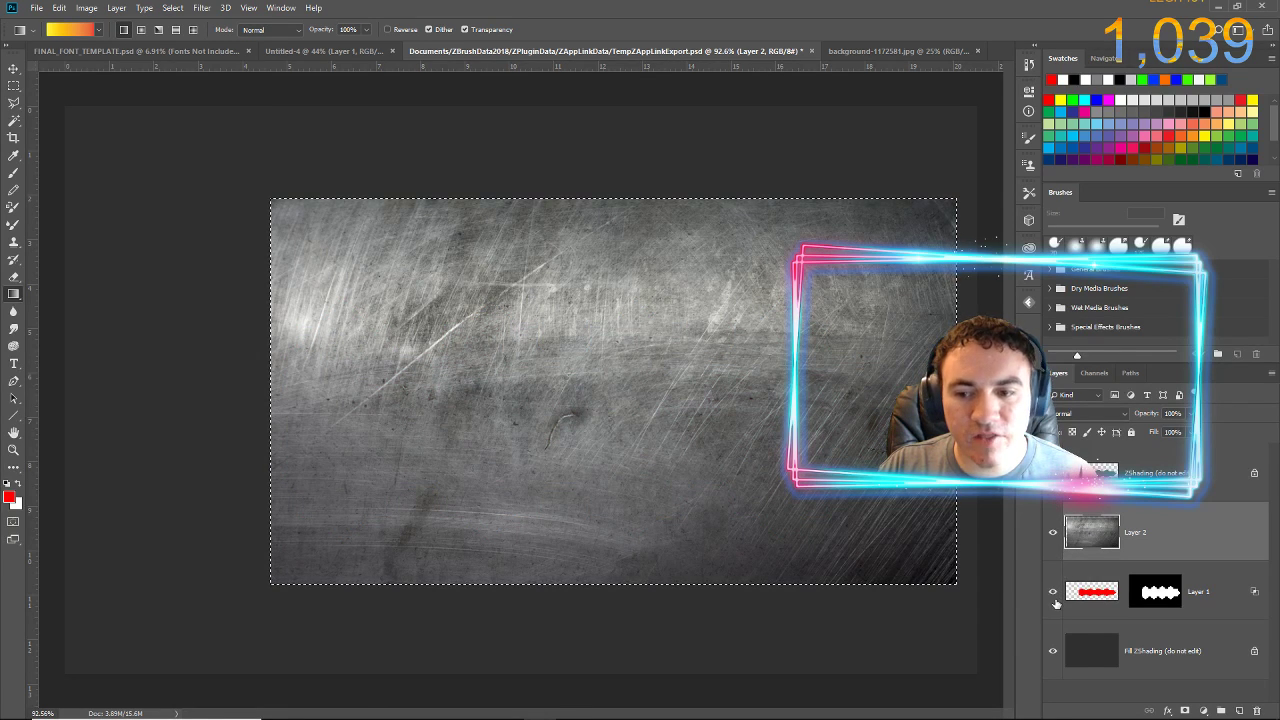
pyautogui.click(1052, 650)
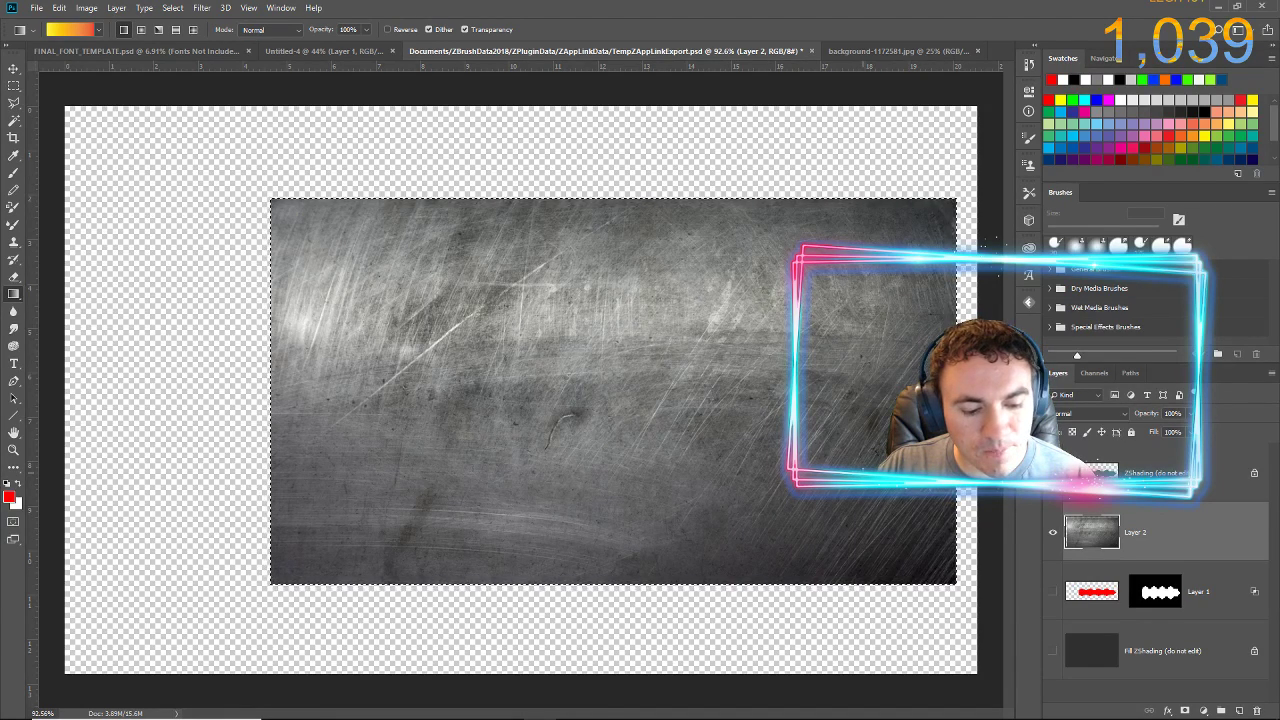
pyautogui.click(36, 8)
pyautogui.click(36, 8)
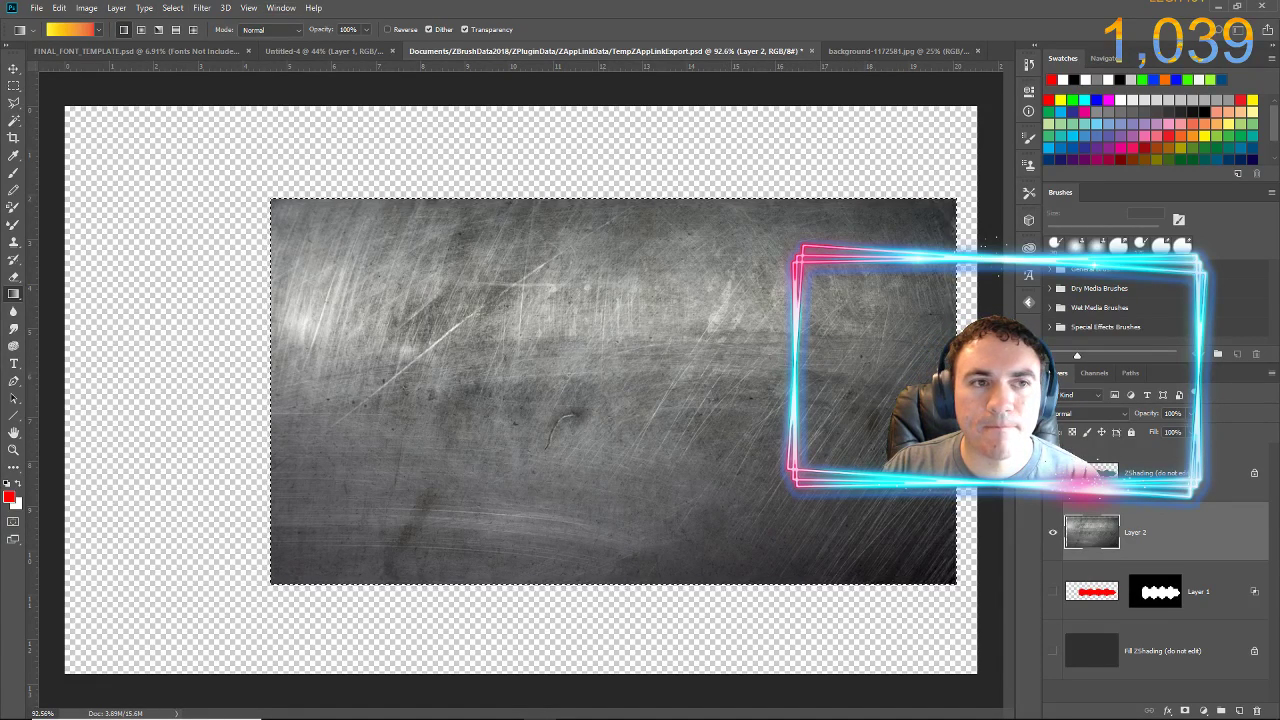
pyautogui.hotkey('ctrl', 'n')
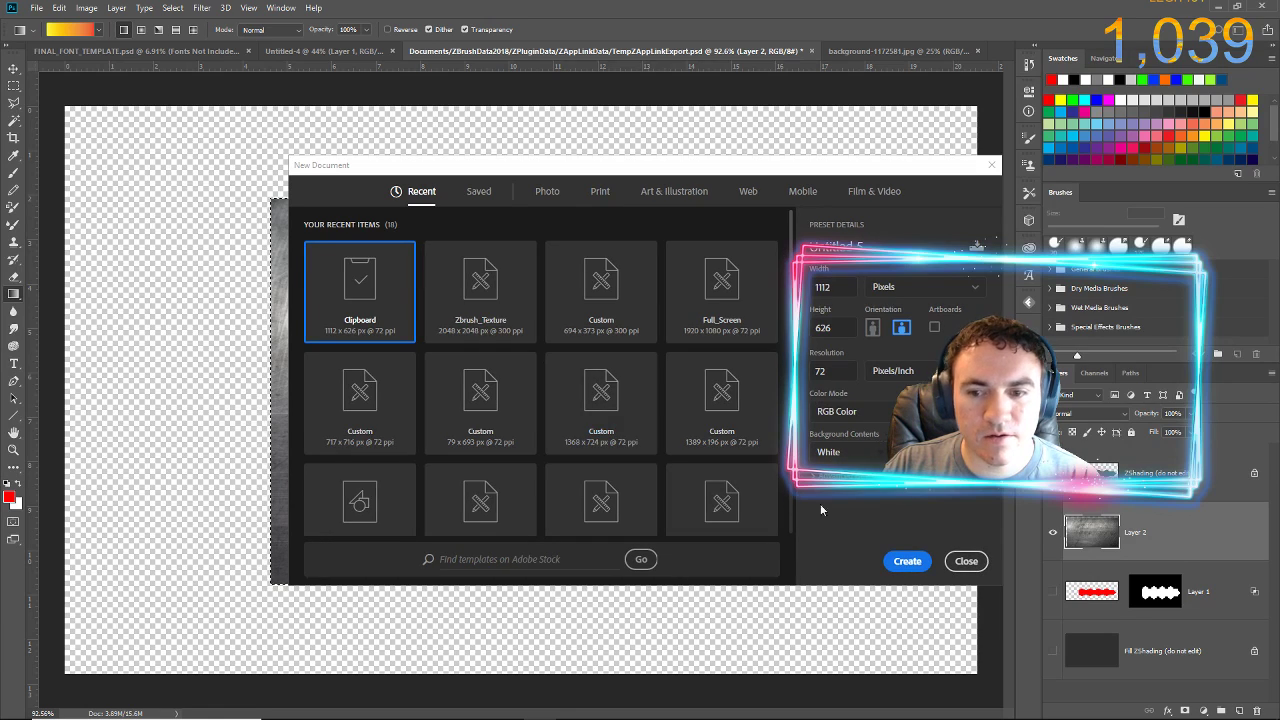
pyautogui.click(905, 560)
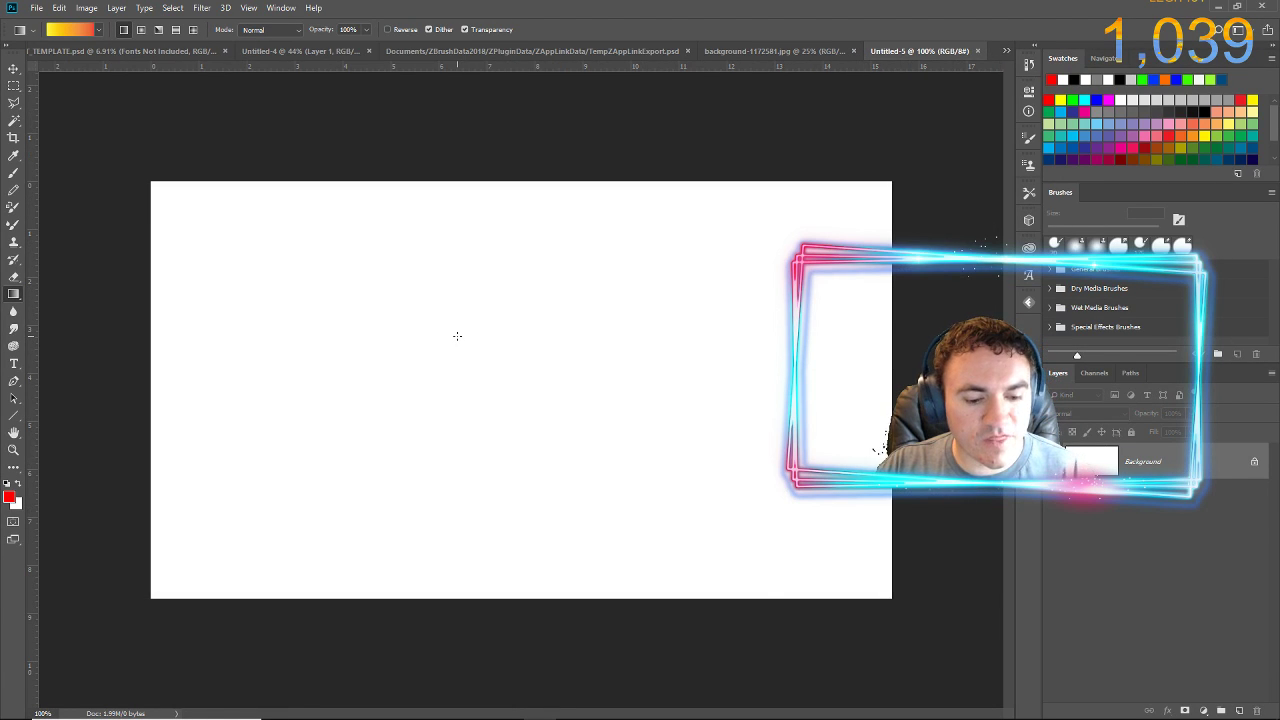
pyautogui.hotkey('ctrl', 'v')
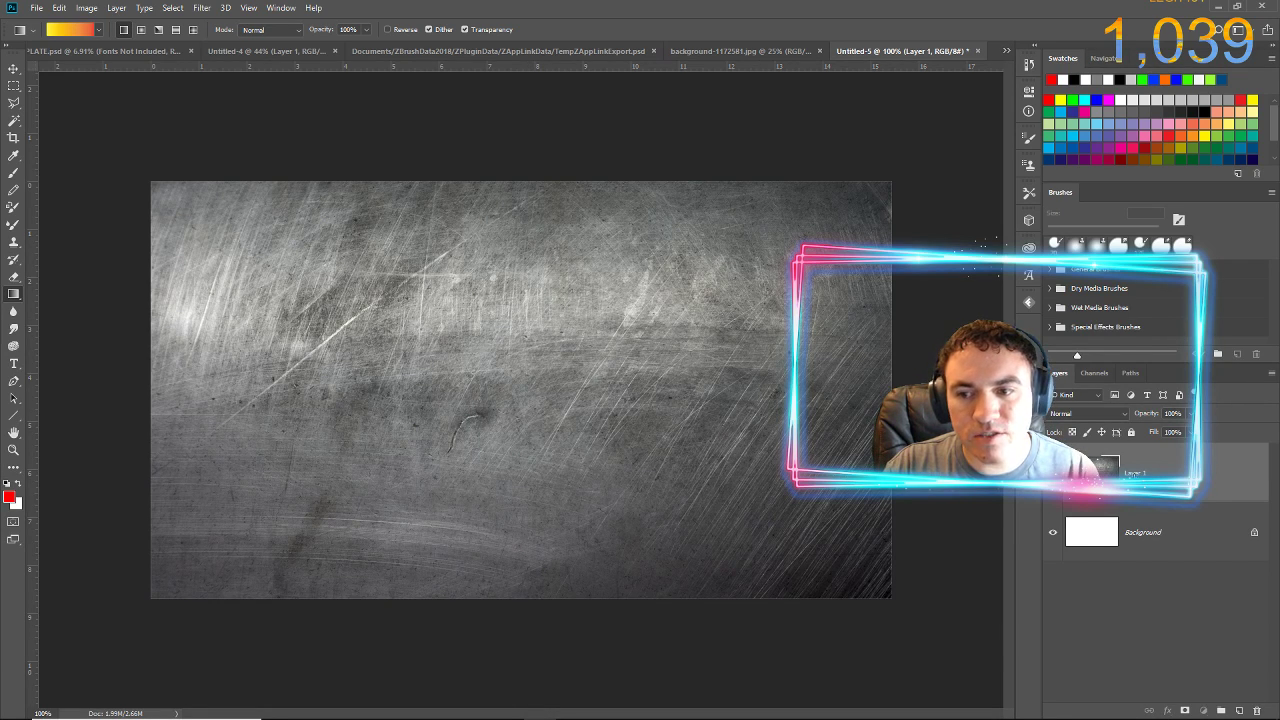
# - Rename the metal texture layer in the new document as cHAINsAW
pyautogui.doubleClick(1131, 473)
pyautogui.write('cHANN')
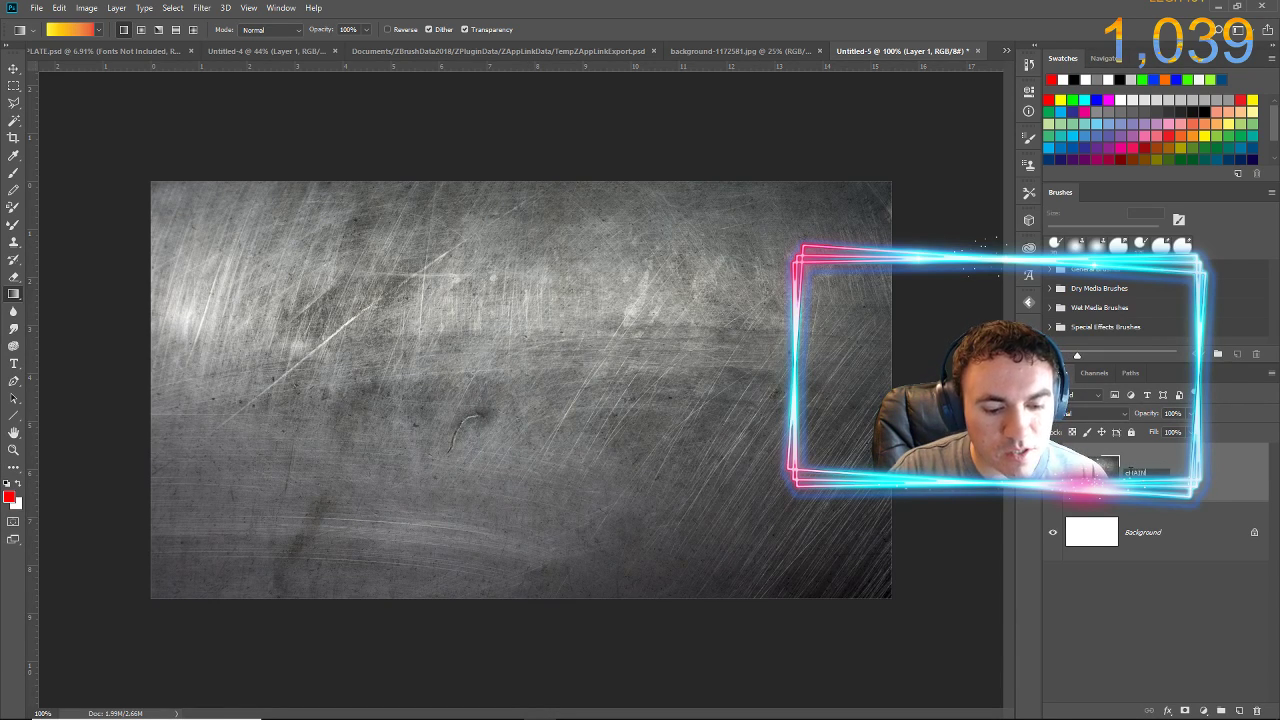
pyautogui.write('cHAINsAW')
pyautogui.press('Return')
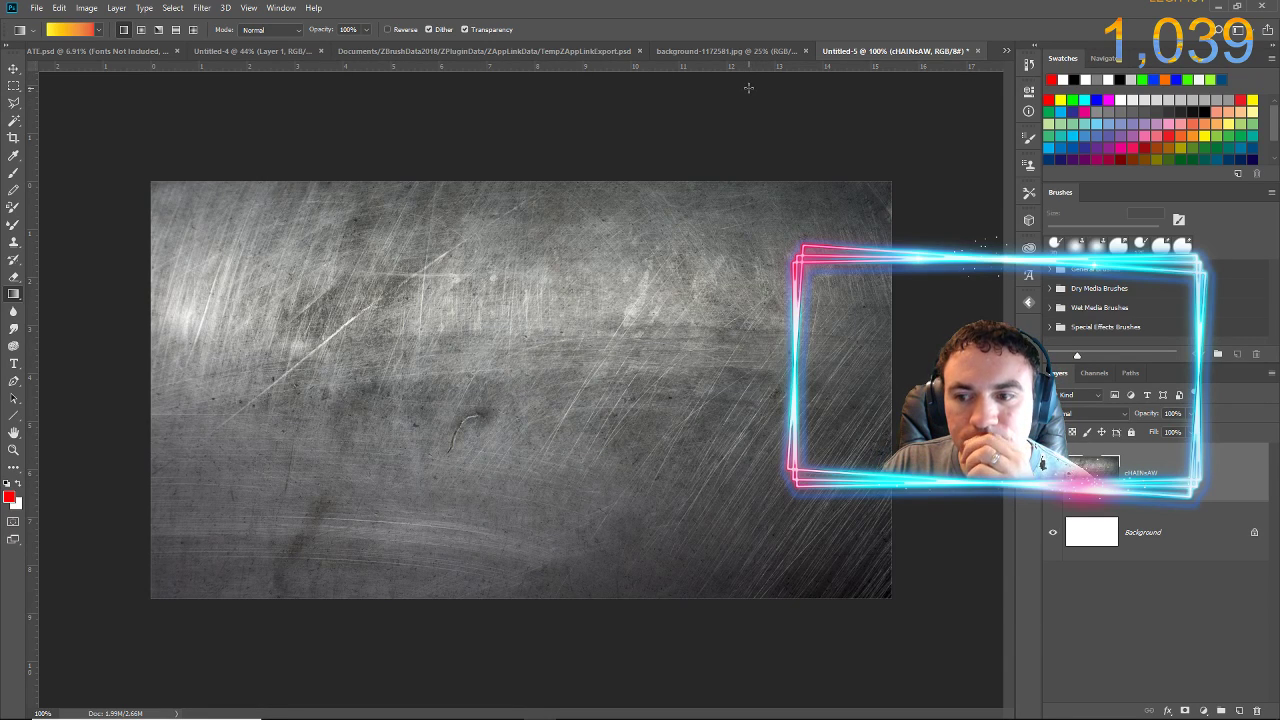
# - Return to TempZAppLinkExport.psd and show Layer 1 and the Fill ZShading layer again
pyautogui.click(700, 51)
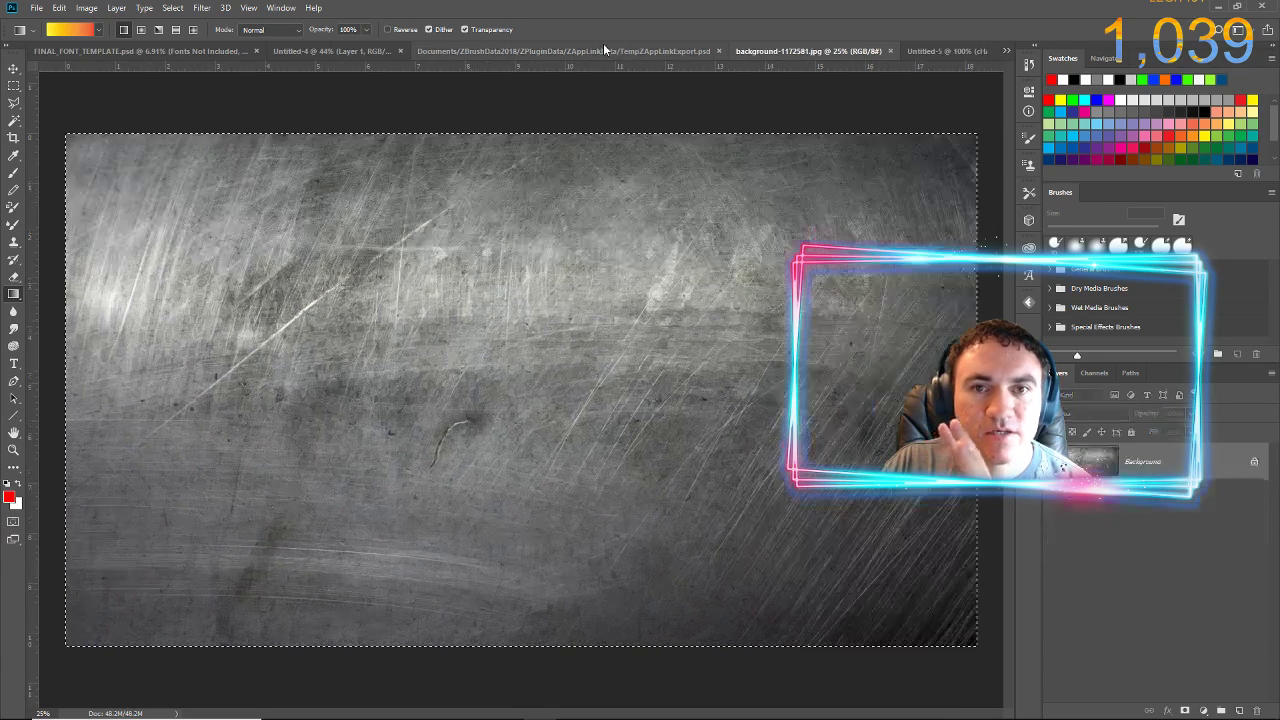
pyautogui.click(604, 51)
pyautogui.hotkey('ctrl', 'v')
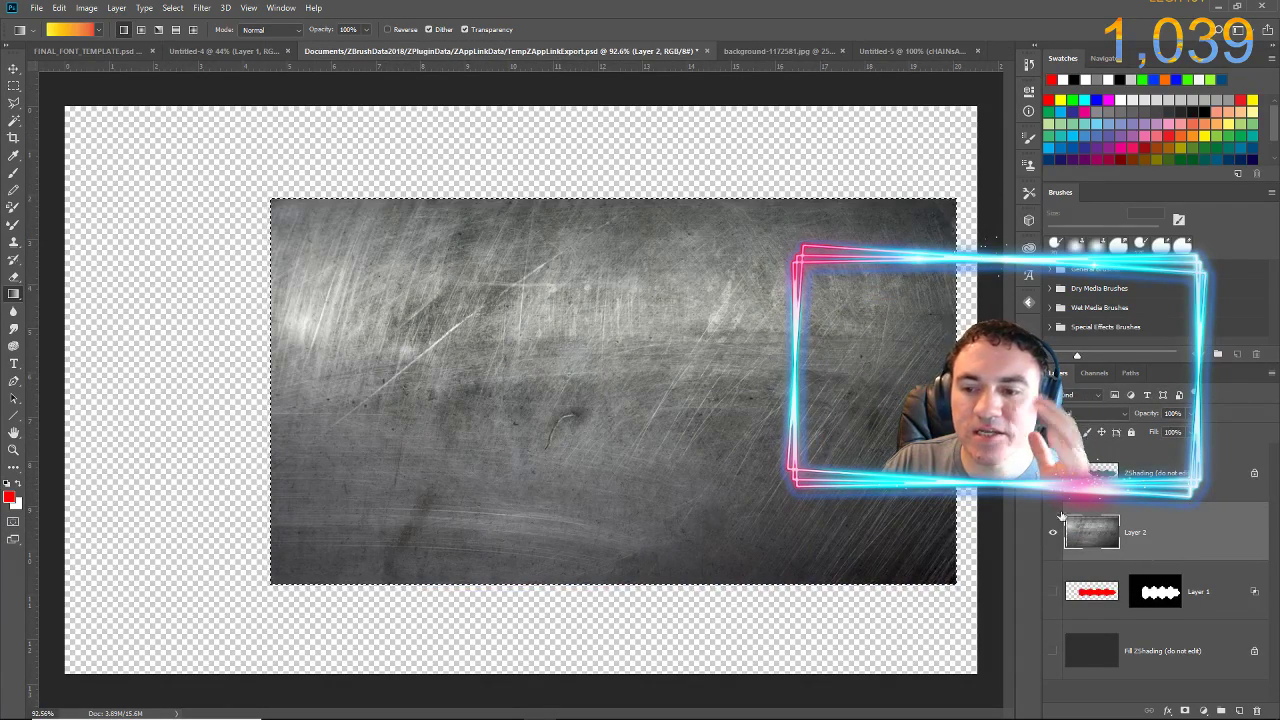
pyautogui.click(1052, 592)
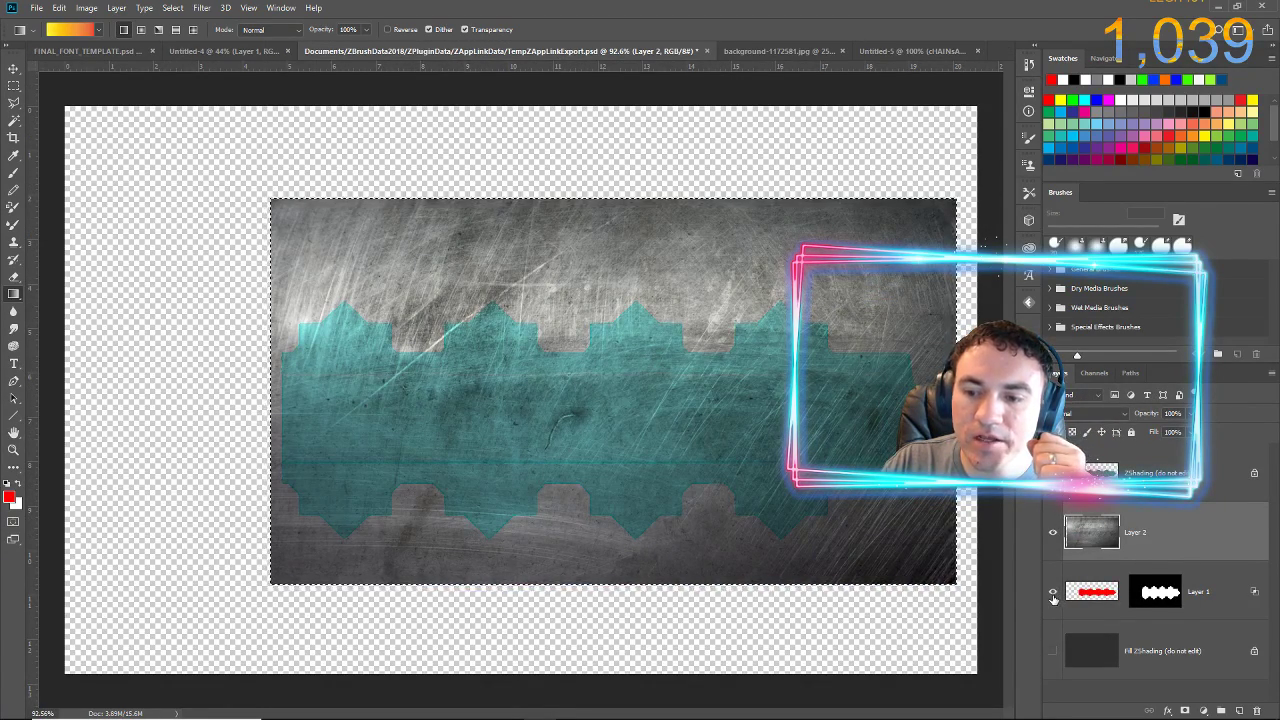
pyautogui.click(1053, 651)
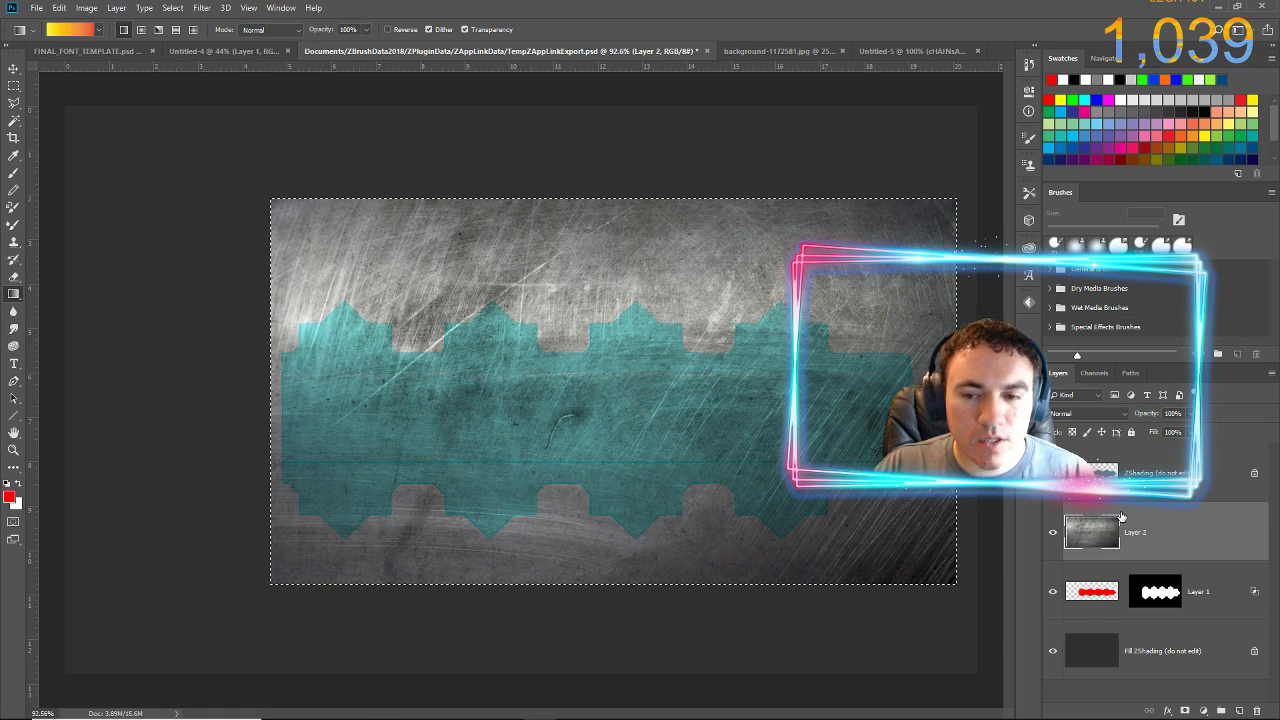
# - Merge the metal texture in Layer 2 down into Layer 1, preserving the layer mask
pyautogui.hotkey('ctrl', 'e')
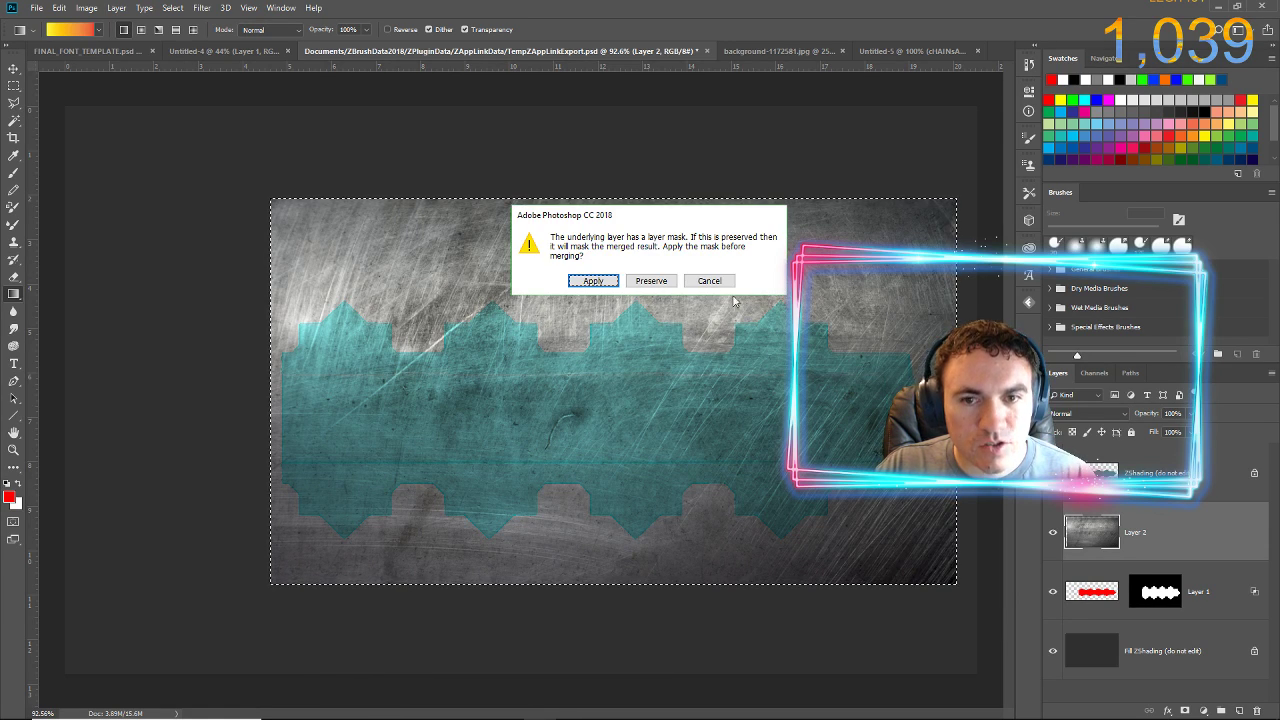
pyautogui.click(657, 280)
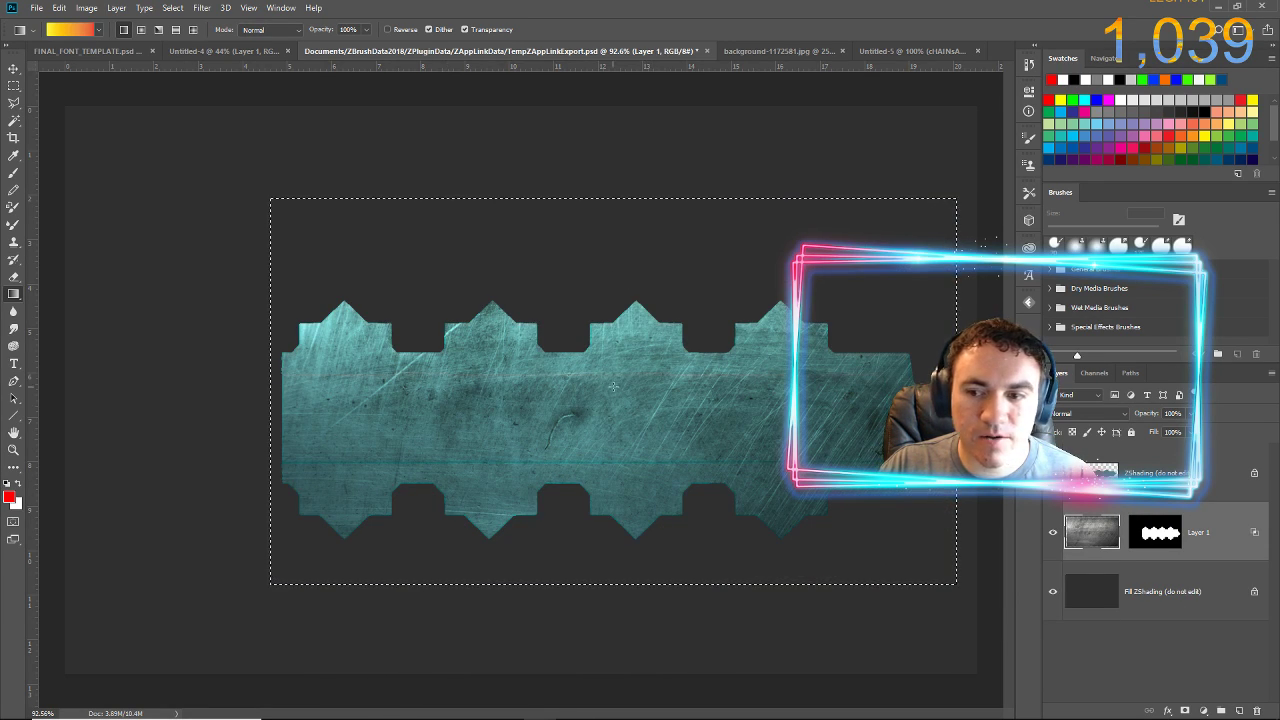
# - Save the export document with the merged metal texture and switch back to ZBrush
pyautogui.click(37, 8)
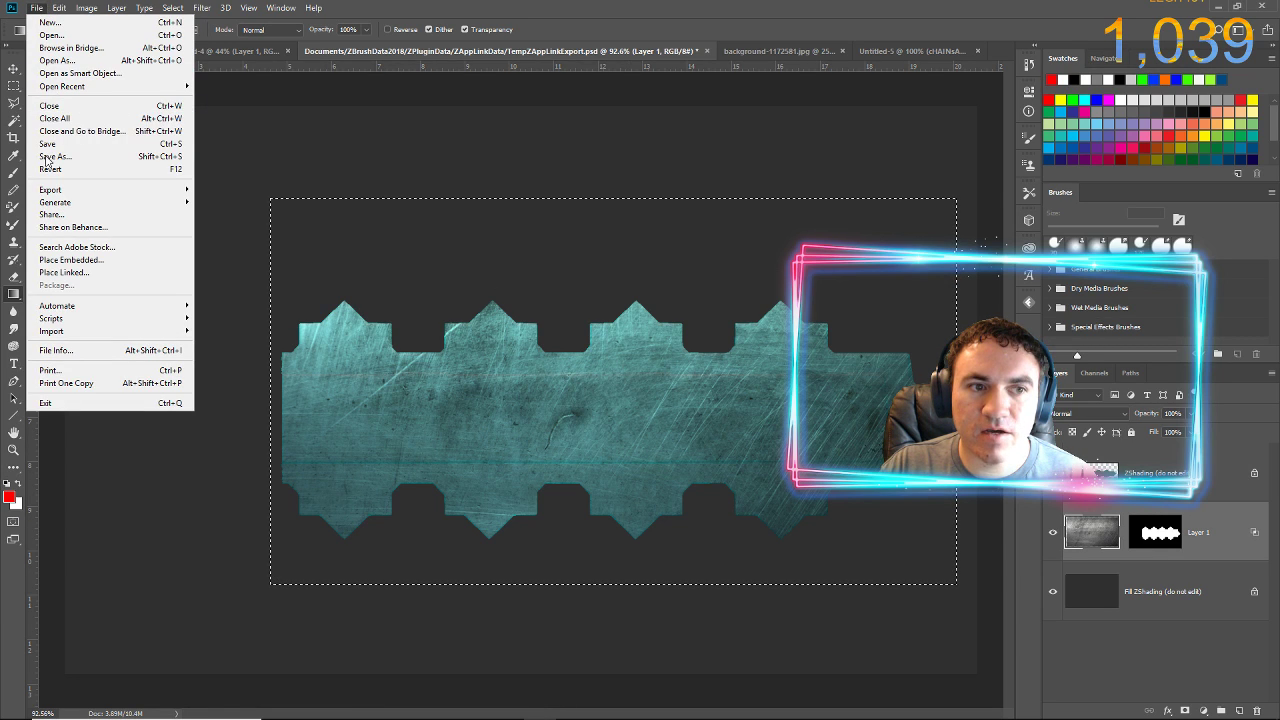
pyautogui.click(48, 144)
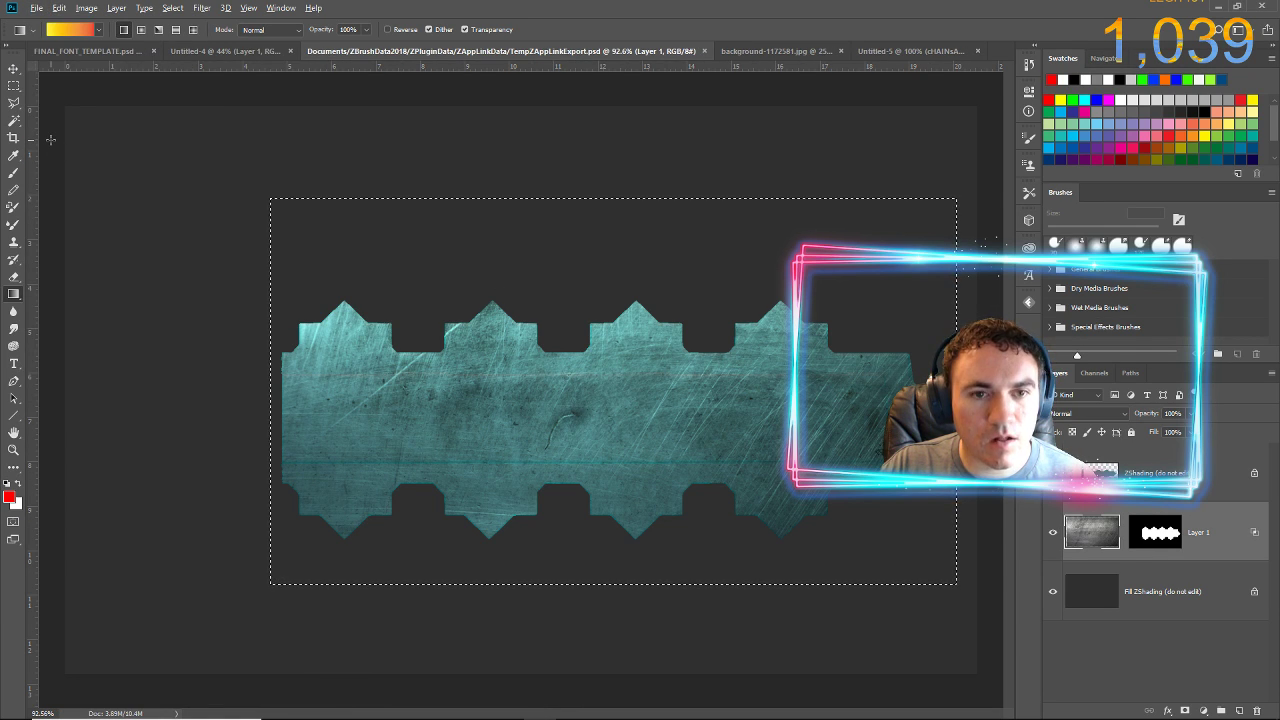
pyautogui.hotkey('alt', 'Tab')
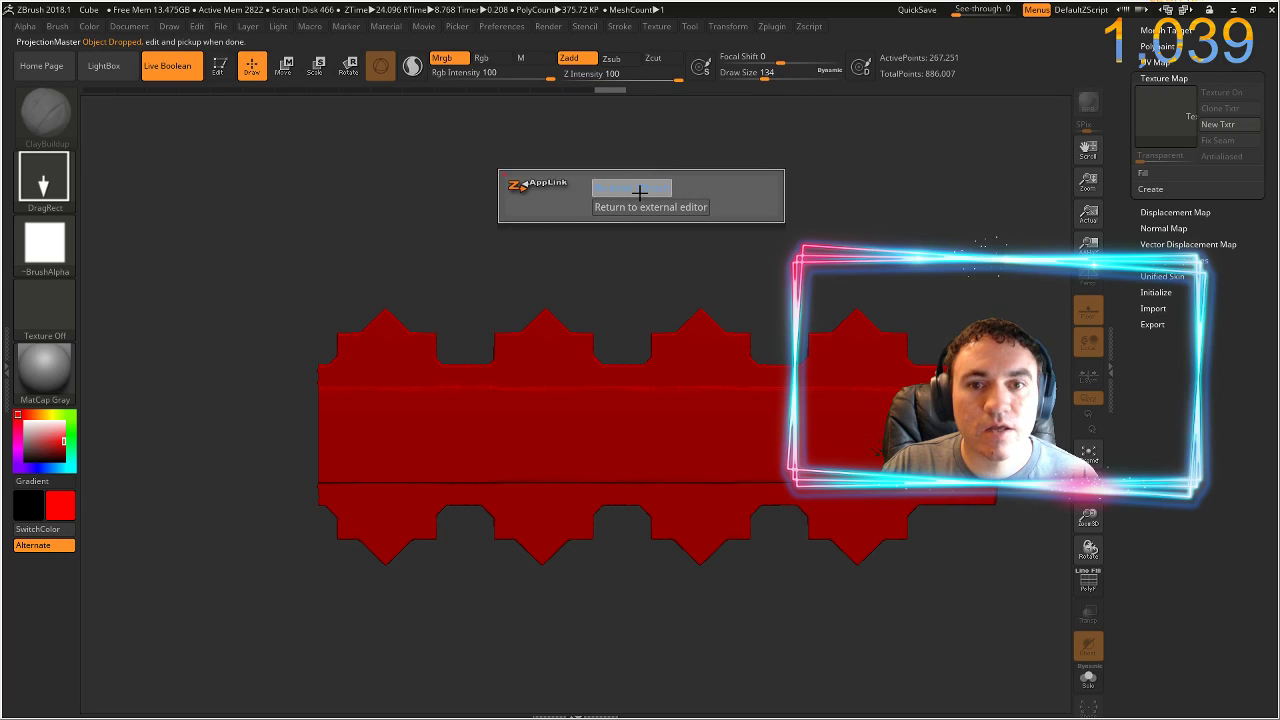
# - Bring the edited metal texture back through ZAppLink and pick it up onto the current side of the blade
pyautogui.click(639, 191)
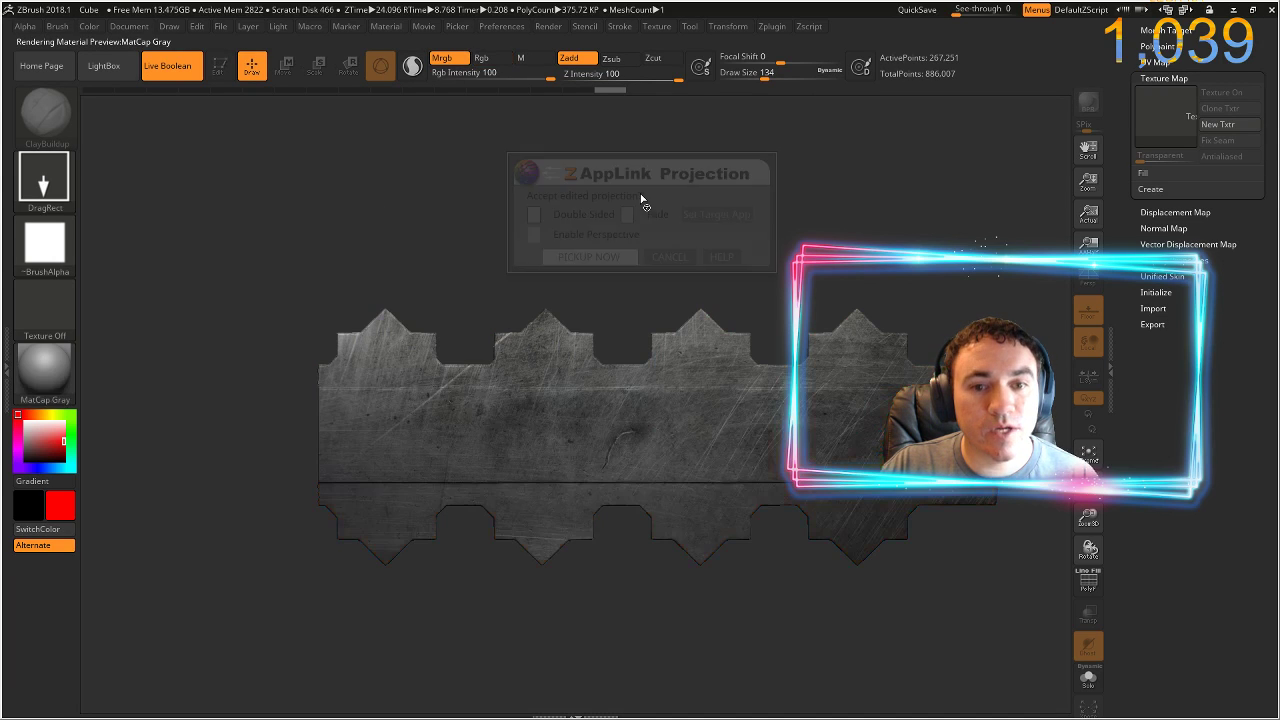
pyautogui.click(585, 257)
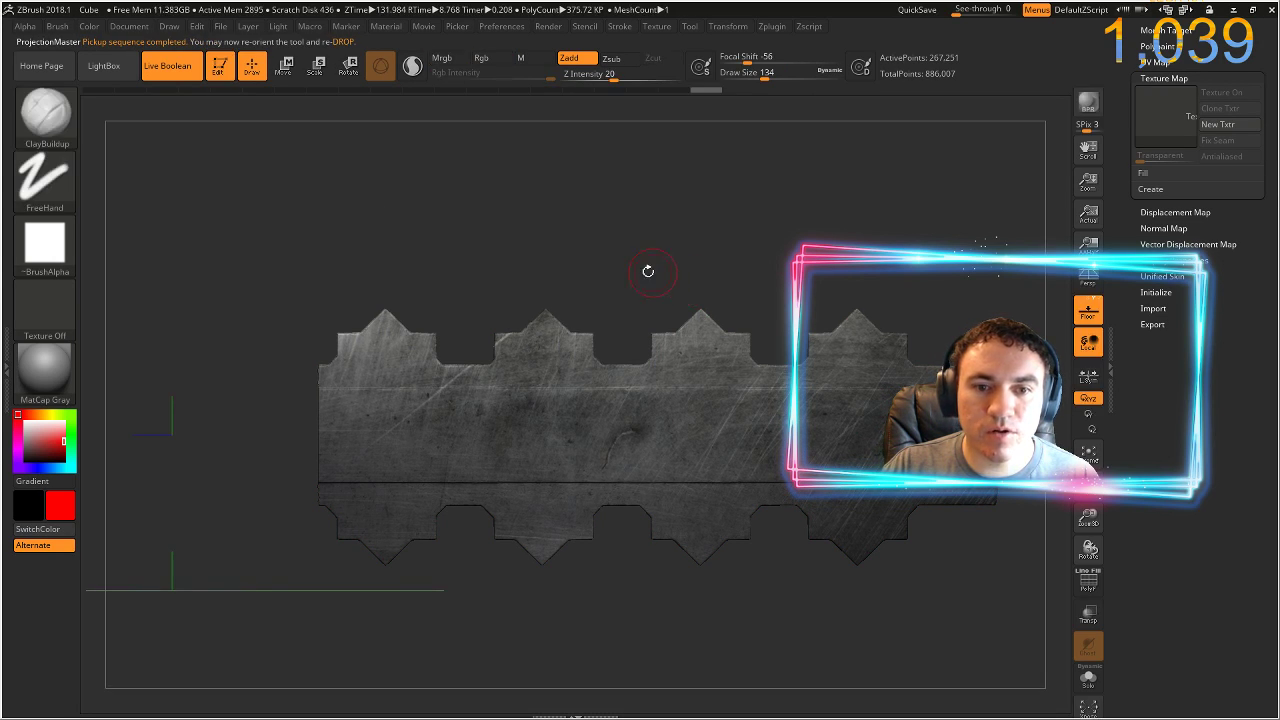
# - Drop the opposite, still red side of the blade with ZAppLink and update TempZAppLinkExport.psd in Photoshop
pyautogui.moveTo(643, 271); pyautogui.dragTo(444, 293)
pyautogui.keyDown('alt'); pyautogui.moveTo(345, 293); pyautogui.dragTo(1126, 271); pyautogui.keyUp('alt')
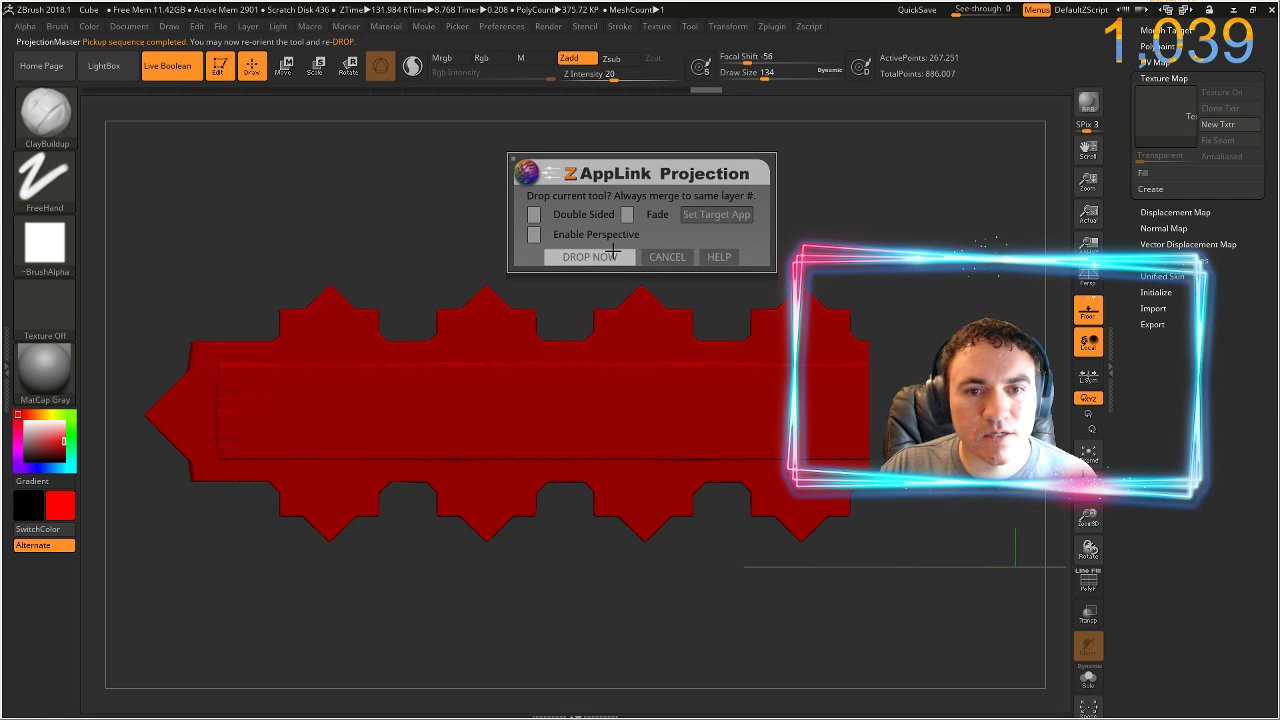
pyautogui.click(600, 252)
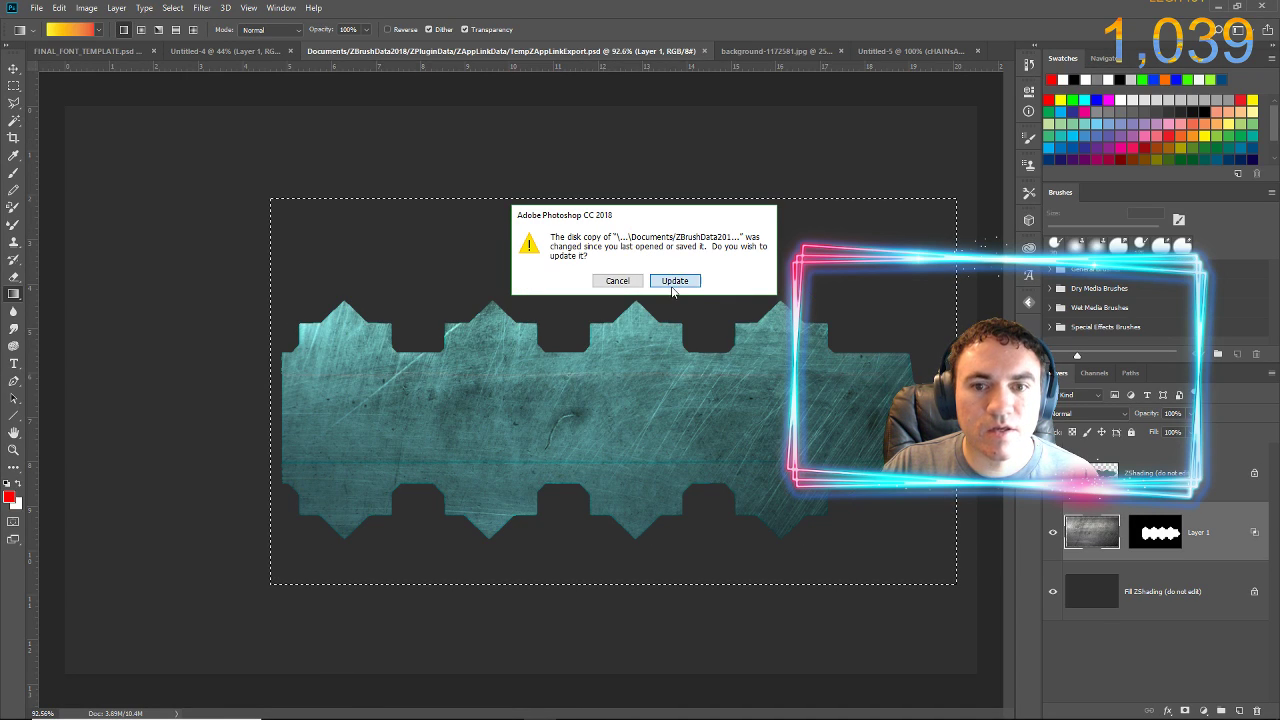
pyautogui.click(673, 281)
# - Paste the metal texture, mirror it with a width of -100%, and move it to cover the whole blade including its tip
pyautogui.hotkey('ctrl', 'v')
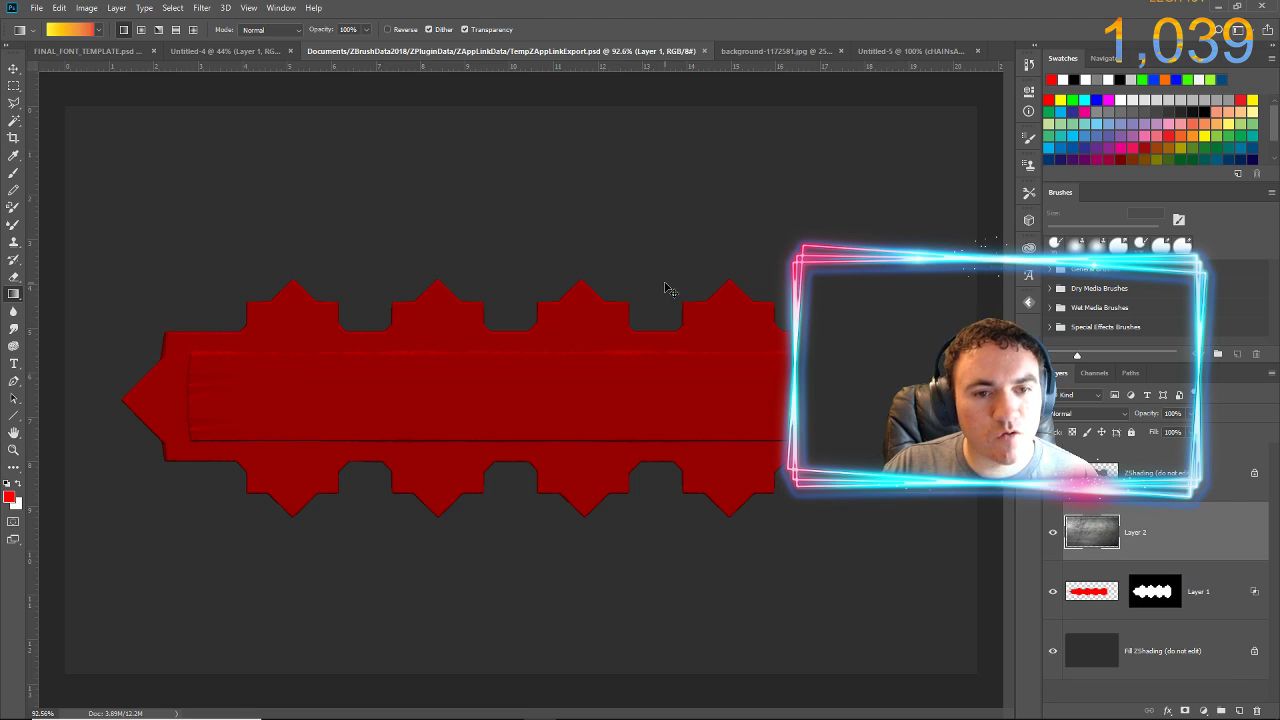
pyautogui.hotkey('ctrl', 't')
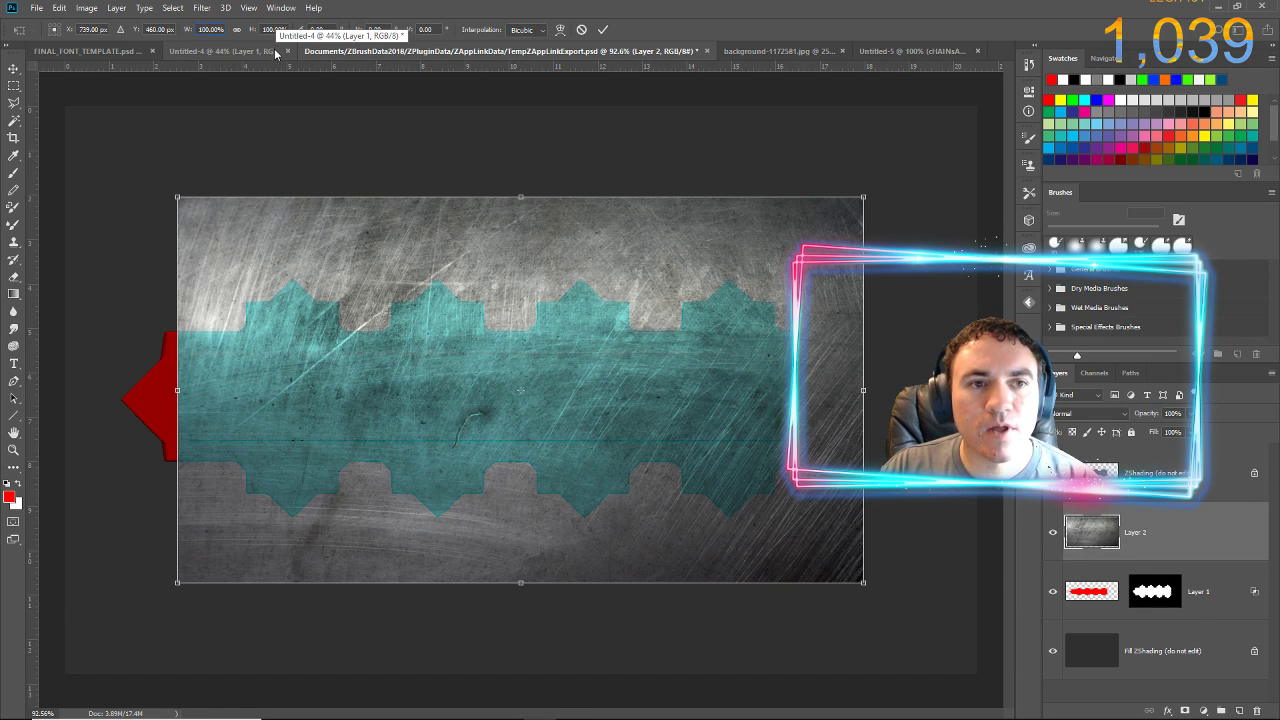
pyautogui.write('-')
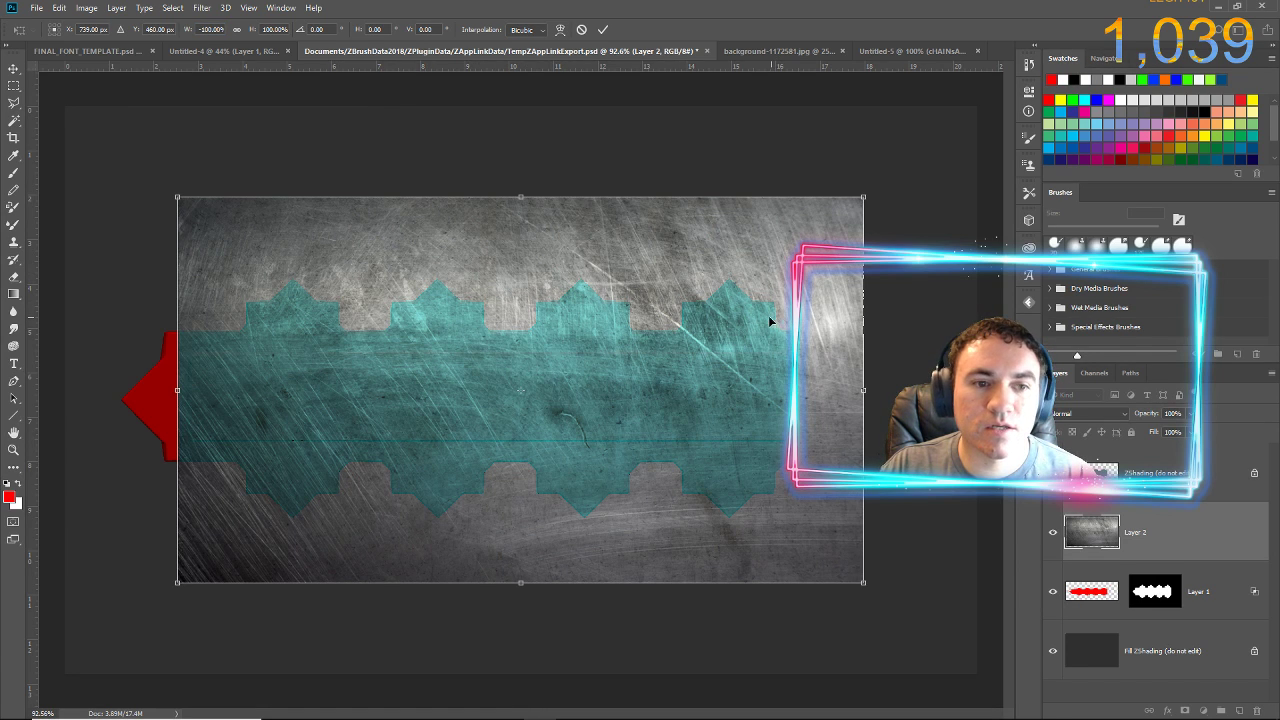
pyautogui.moveTo(770, 321); pyautogui.dragTo(705, 317)
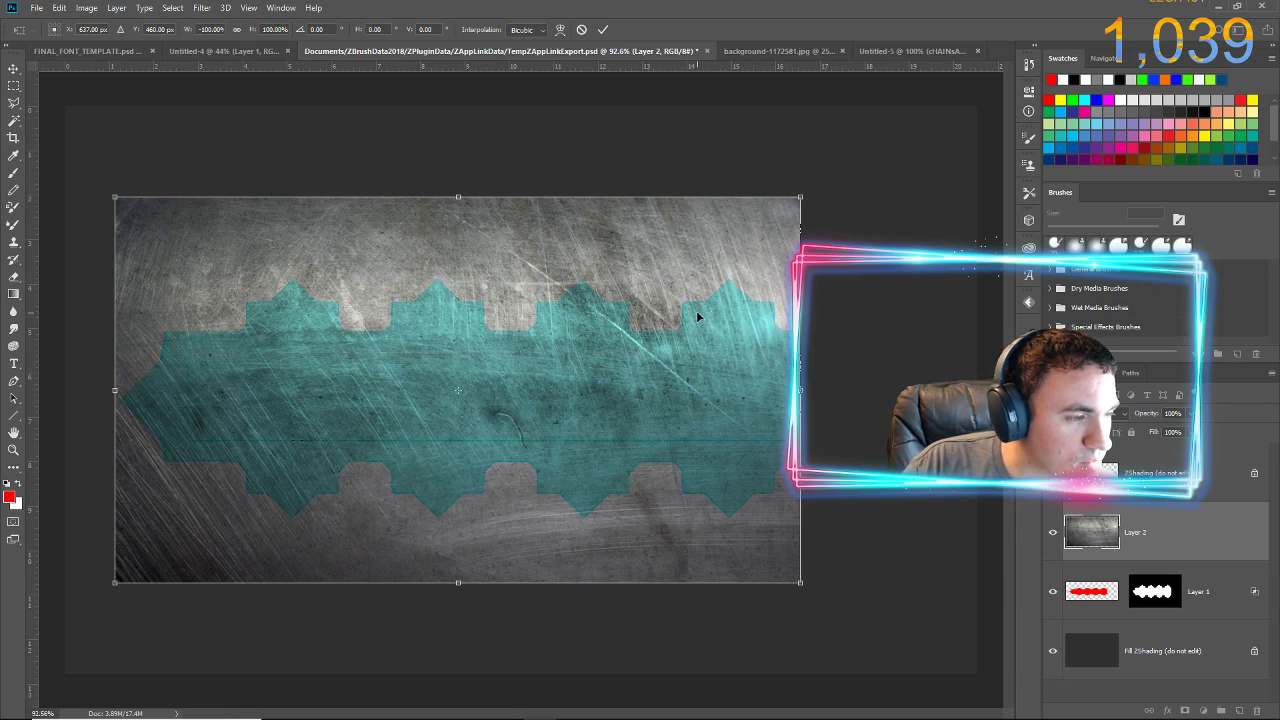
pyautogui.press('Return')
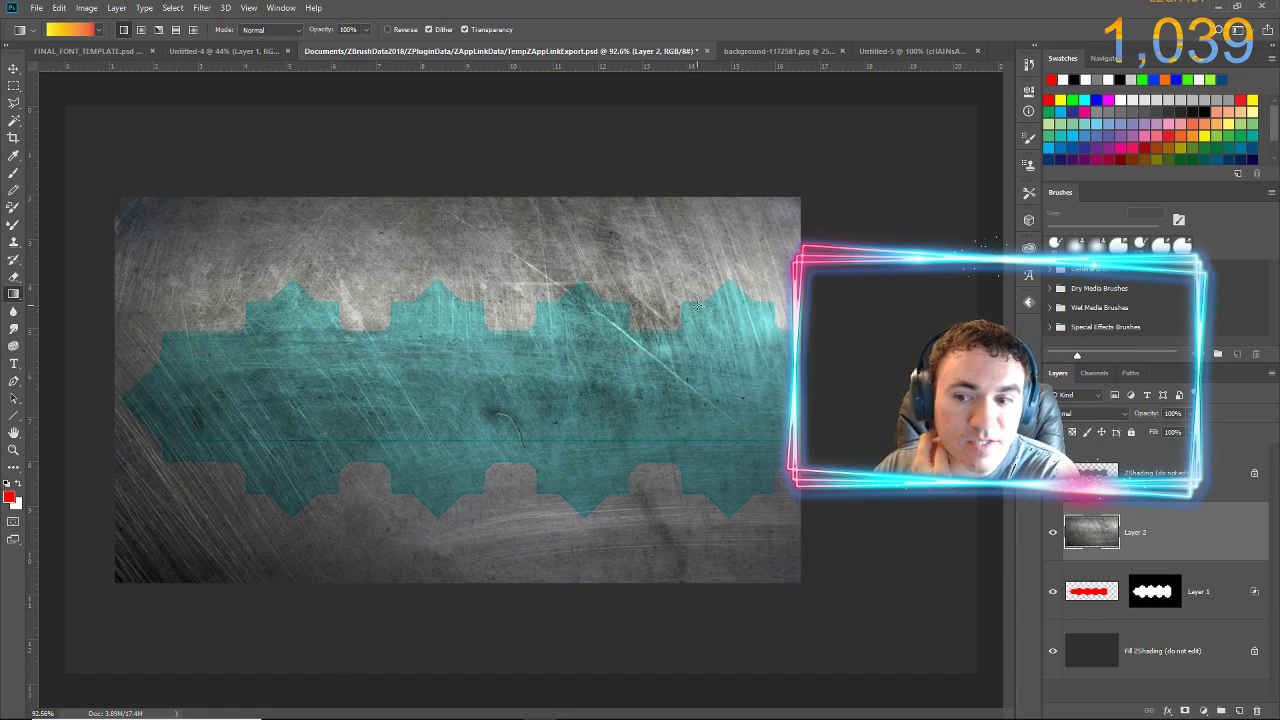
# - Merge the mirrored metal texture in Layer 2 down into Layer 1, preserving the layer mask
pyautogui.hotkey('ctrl', 'e')
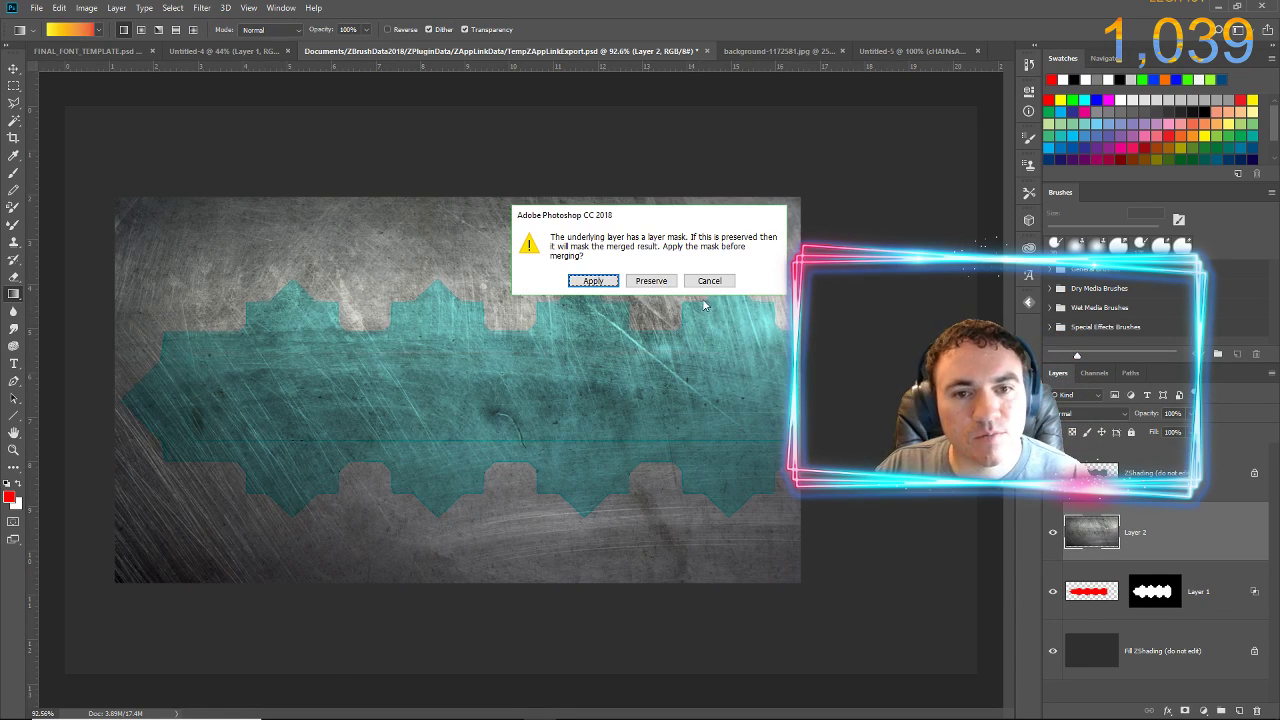
pyautogui.click(640, 278)
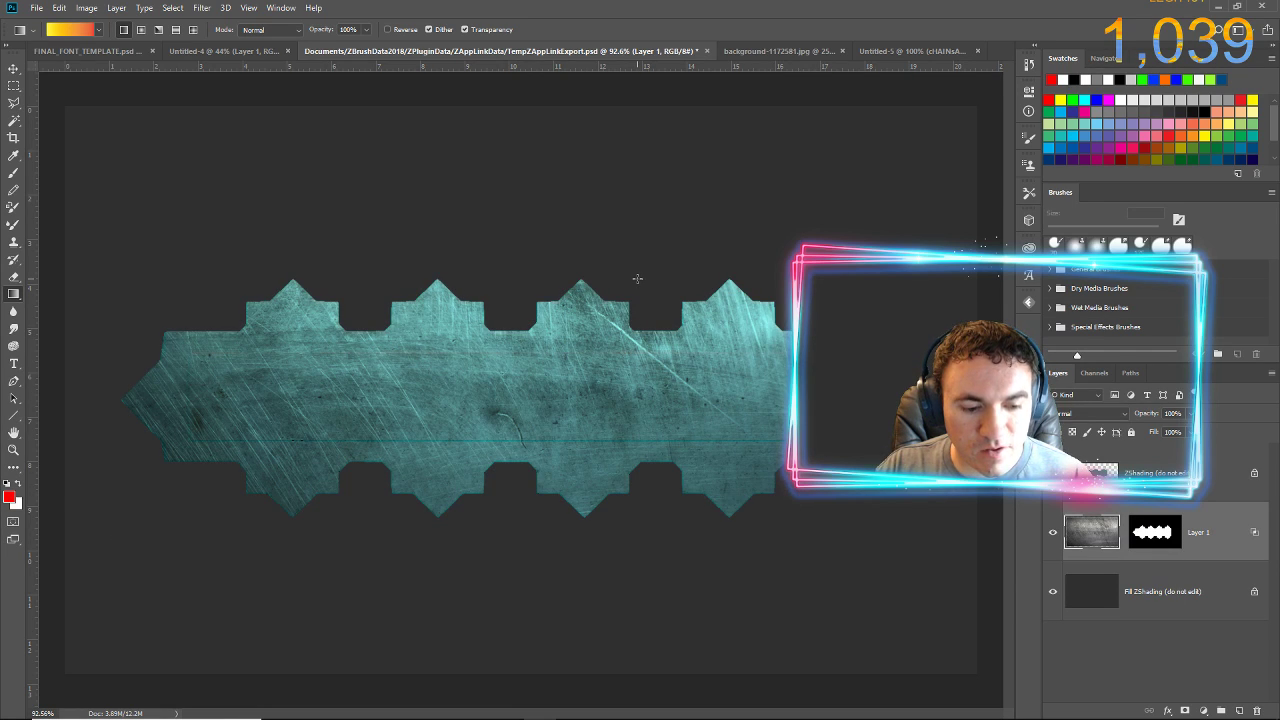
# - Save the updated export document and switch back to ZBrush to pick up the projection on the blade's second side
pyautogui.click(38, 8)
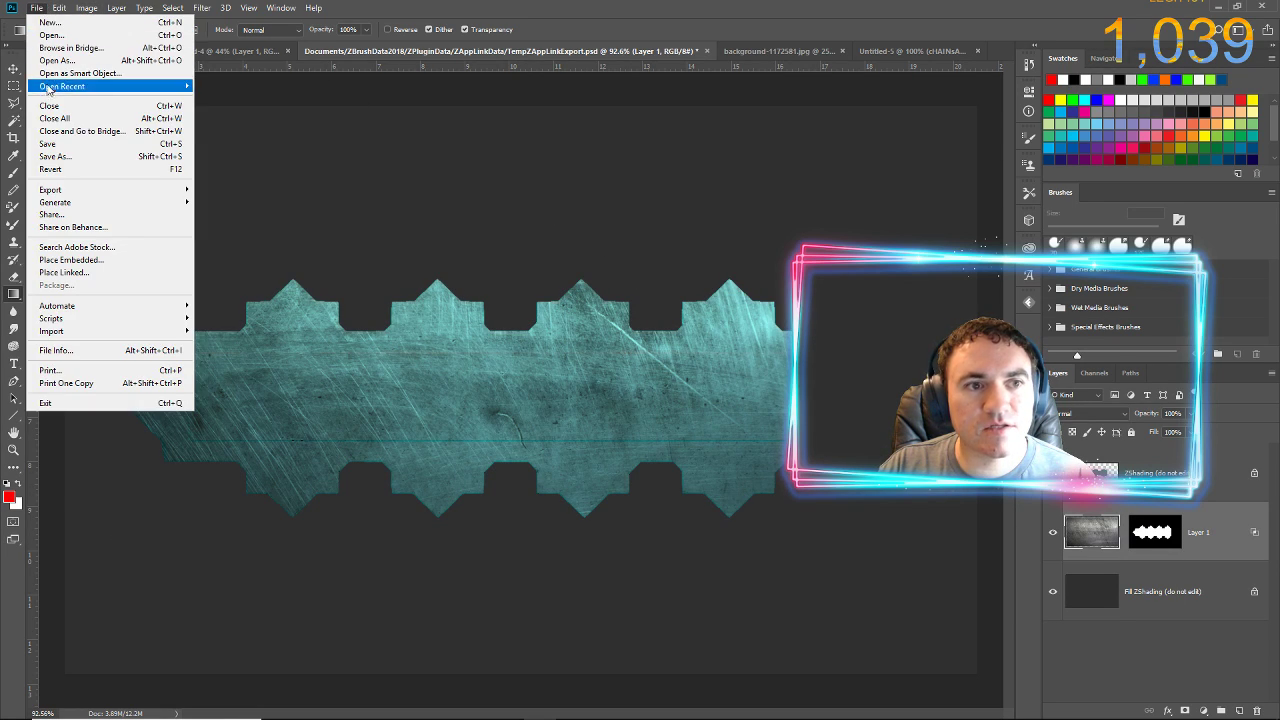
pyautogui.click(56, 145)
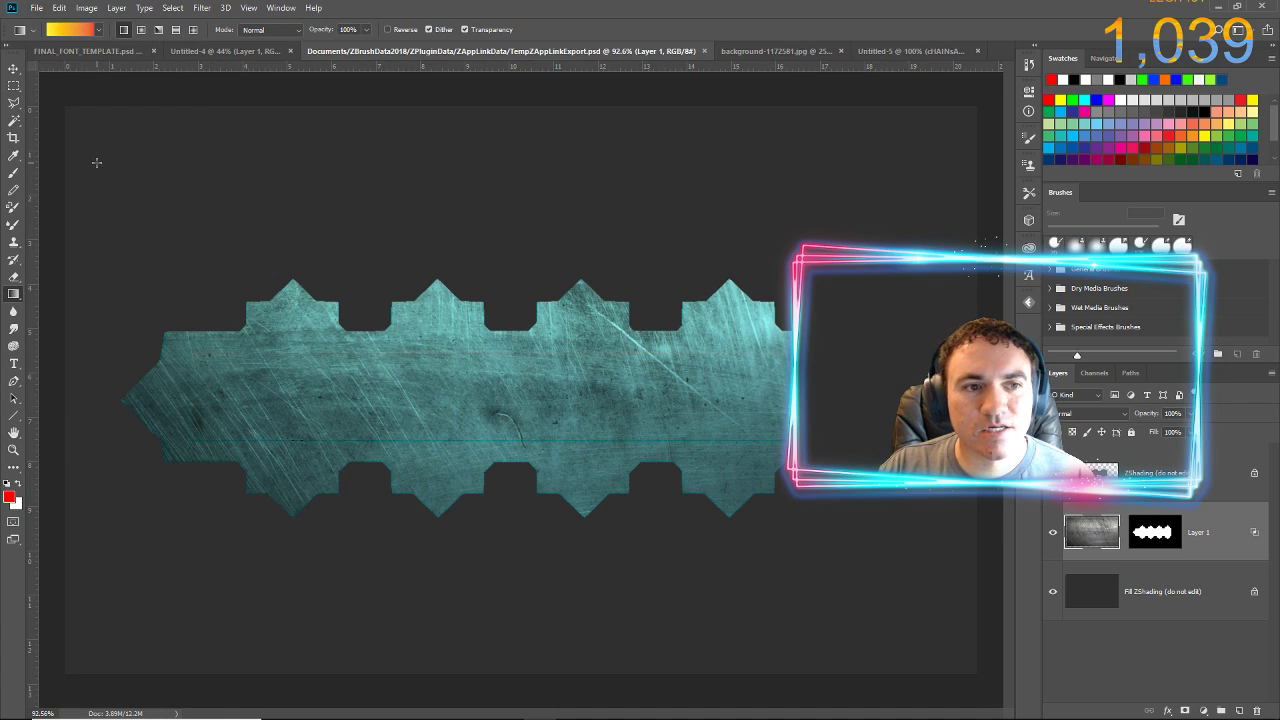
pyautogui.hotkey('alt', 'Tab')
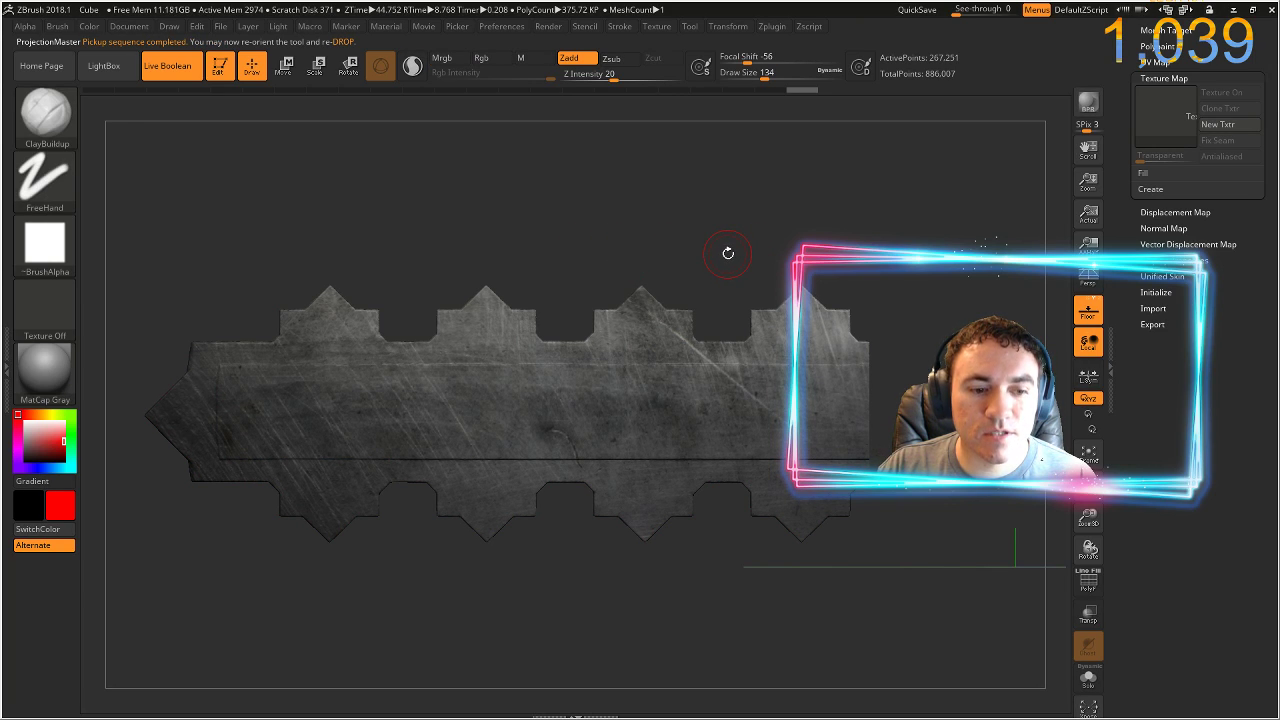
# - Unhide the rest of the weapon and examine the metal texture along the thin edges of the blade's teeth
pyautogui.hotkey('ctrl', 'shift')
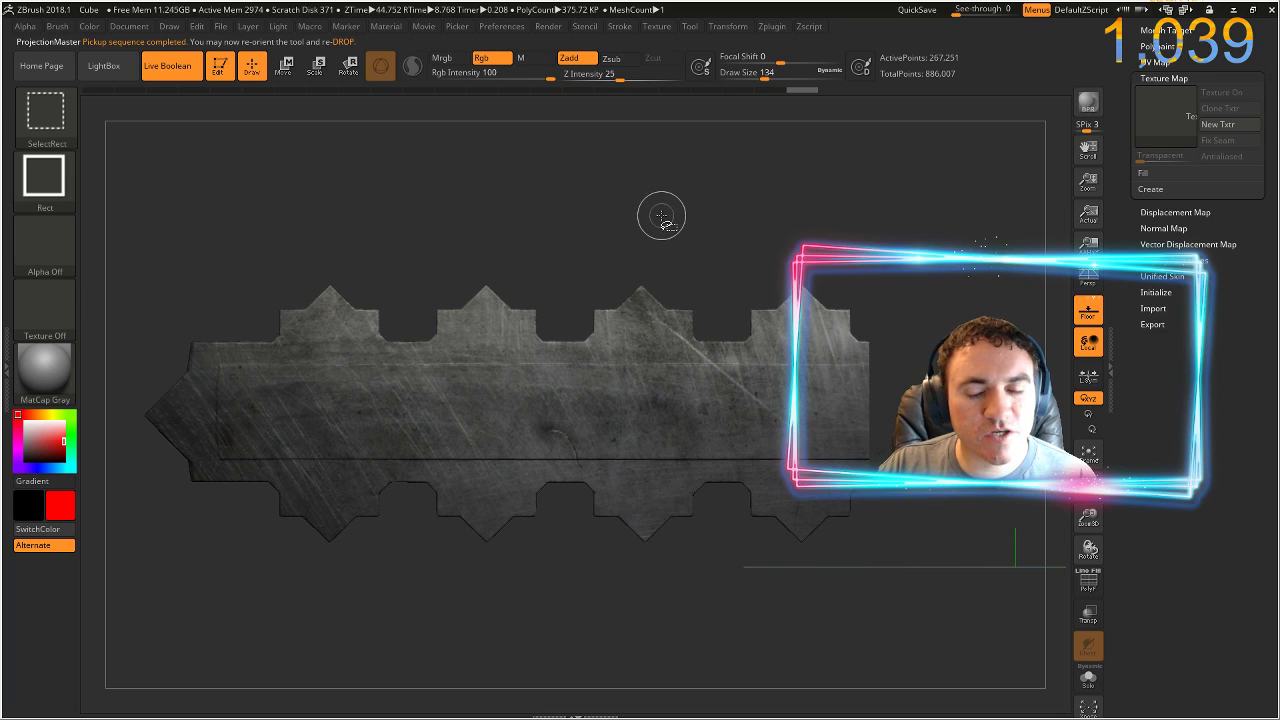
pyautogui.keyDown('ctrl'); pyautogui.keyDown('shift'); pyautogui.click(676, 207); pyautogui.keyUp('shift'); pyautogui.keyUp('ctrl')
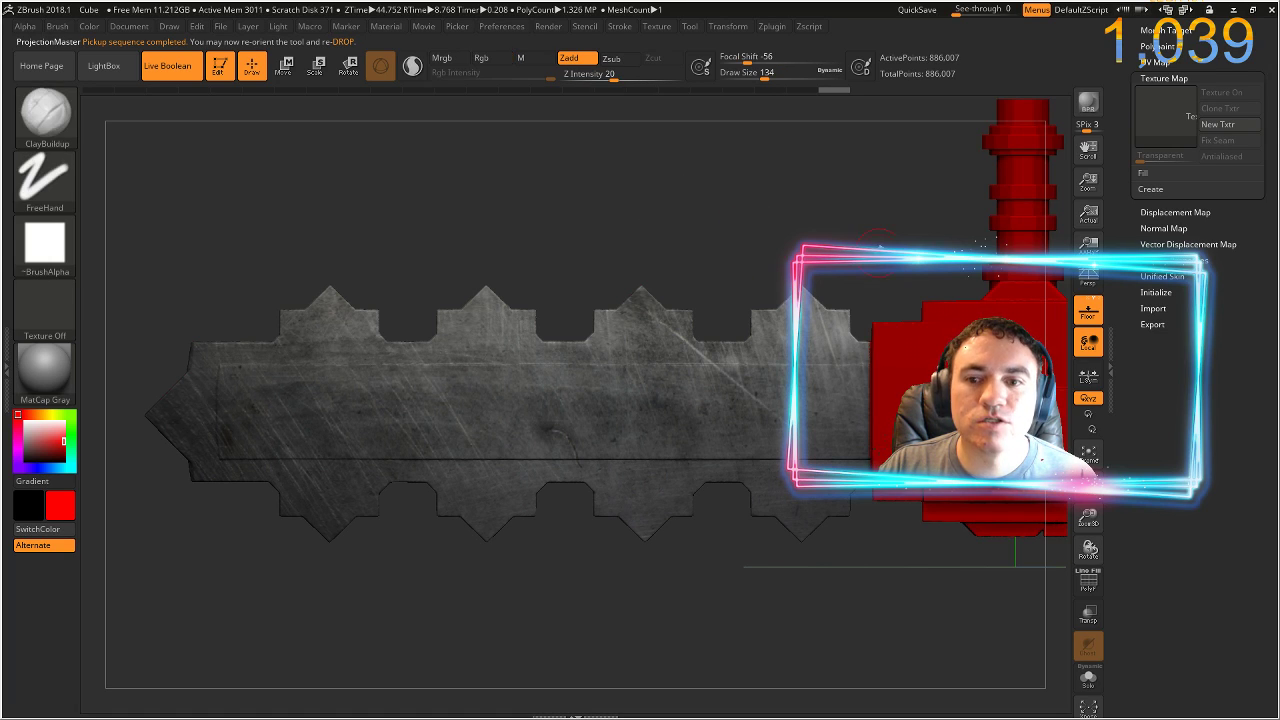
pyautogui.moveTo(805, 224)
pyautogui.mouseDown()
pyautogui.moveTo(738, 234)
pyautogui.moveTo(680, 266)
pyautogui.moveTo(481, 305)
pyautogui.moveTo(516, 315)
pyautogui.moveTo(505, 324)
pyautogui.moveTo(466, 289)
pyautogui.moveTo(419, 284)
pyautogui.mouseUp()
pyautogui.moveTo(419, 284)
pyautogui.keyDown('ctrl'); pyautogui.mouseDown(button='right')
pyautogui.moveTo(423, 352)
pyautogui.moveTo(494, 249)
pyautogui.moveTo(610, 220)
pyautogui.mouseUp(button='right'); pyautogui.keyUp('ctrl')
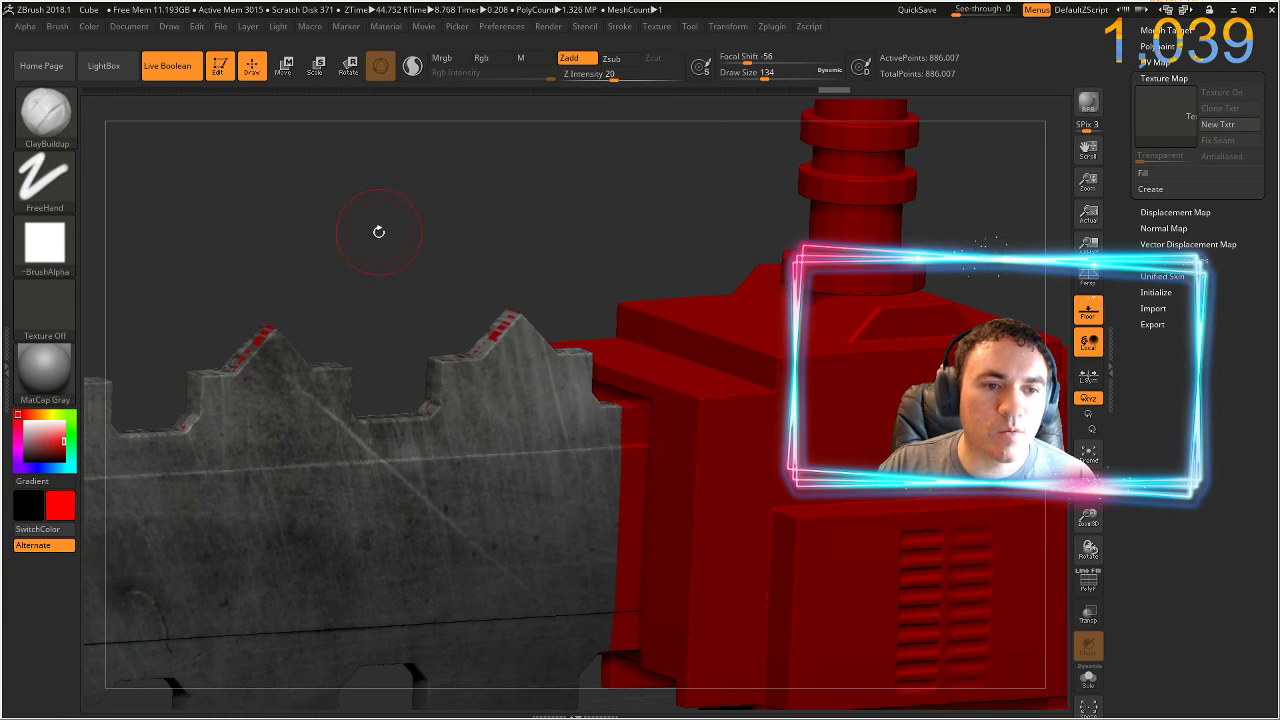
pyautogui.moveTo(329, 268); pyautogui.dragTo(311, 311)
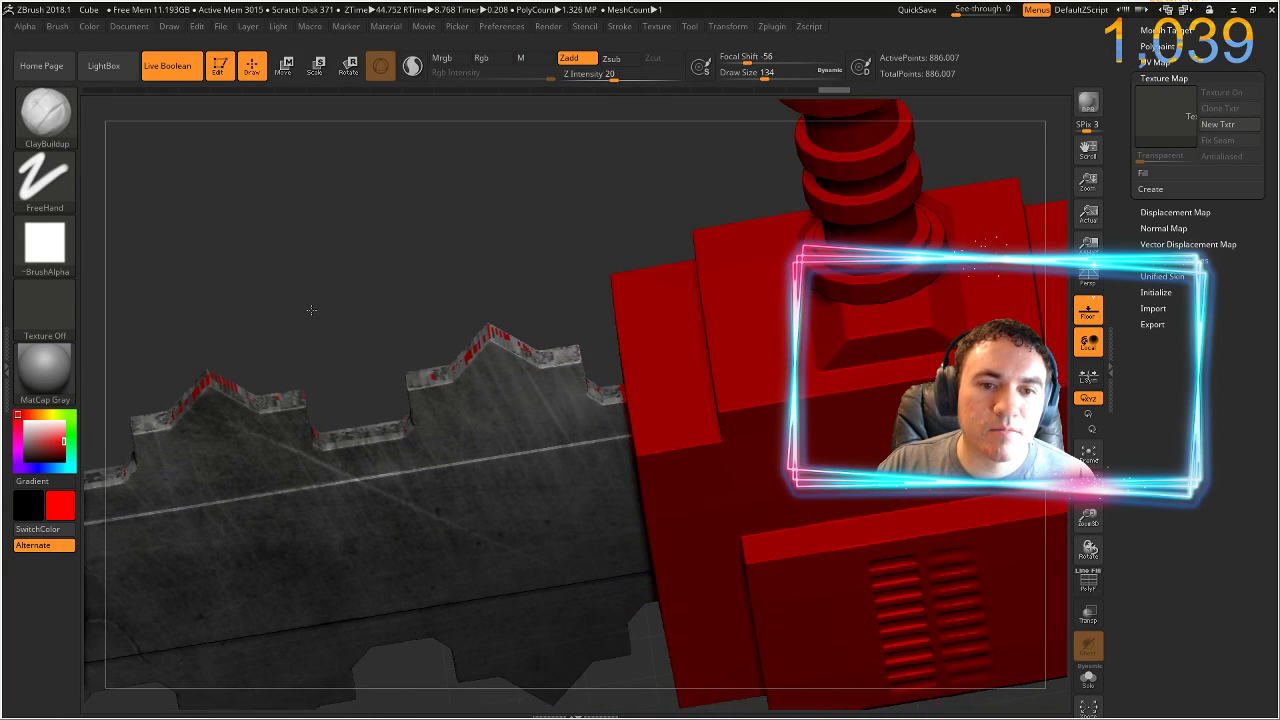
# - Isolate the blade section again and frame the red patches on the edge of the end tooth closely
pyautogui.keyDown('ctrl'); pyautogui.keyDown('shift'); pyautogui.click(446, 297); pyautogui.keyUp('shift'); pyautogui.keyUp('ctrl')
pyautogui.moveTo(606, 322)
pyautogui.mouseDown()
pyautogui.moveTo(576, 301)
pyautogui.moveTo(597, 303)
pyautogui.mouseUp()
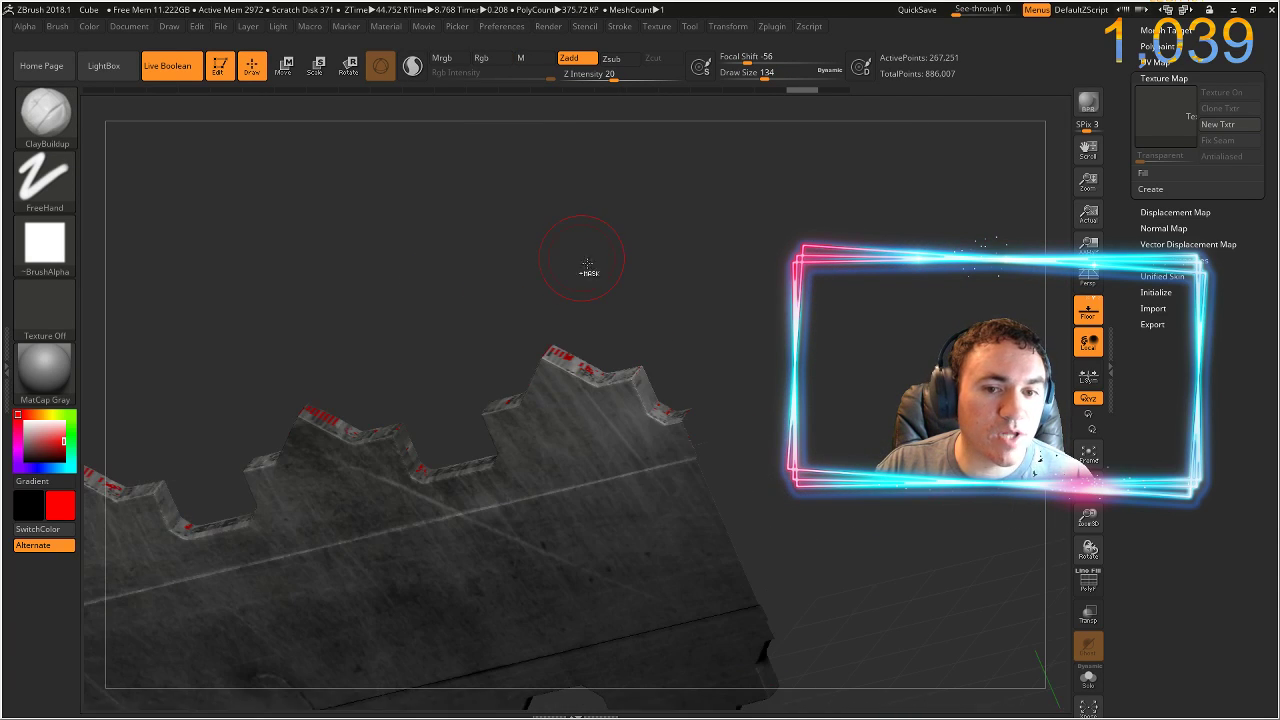
pyautogui.keyDown('ctrl'); pyautogui.moveTo(586, 268); pyautogui.dragTo(641, 343, button='right'); pyautogui.keyUp('ctrl')
pyautogui.moveTo(614, 323)
pyautogui.mouseDown()
pyautogui.moveTo(608, 266)
pyautogui.moveTo(551, 359)
pyautogui.moveTo(697, 328)
pyautogui.moveTo(655, 360)
pyautogui.mouseUp()
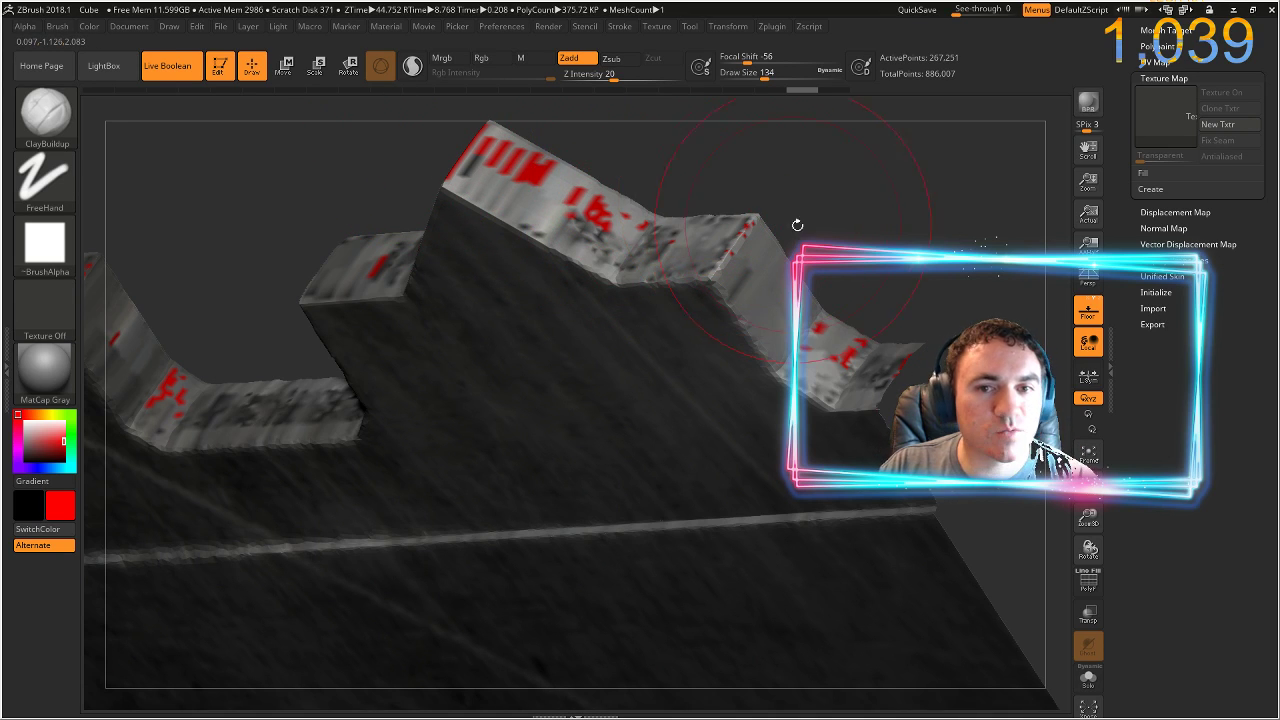
pyautogui.moveTo(908, 297)
pyautogui.keyDown('ctrl'); pyautogui.mouseDown(button='right')
pyautogui.moveTo(904, 192)
pyautogui.moveTo(896, 292)
pyautogui.mouseUp(button='right'); pyautogui.keyUp('ctrl')
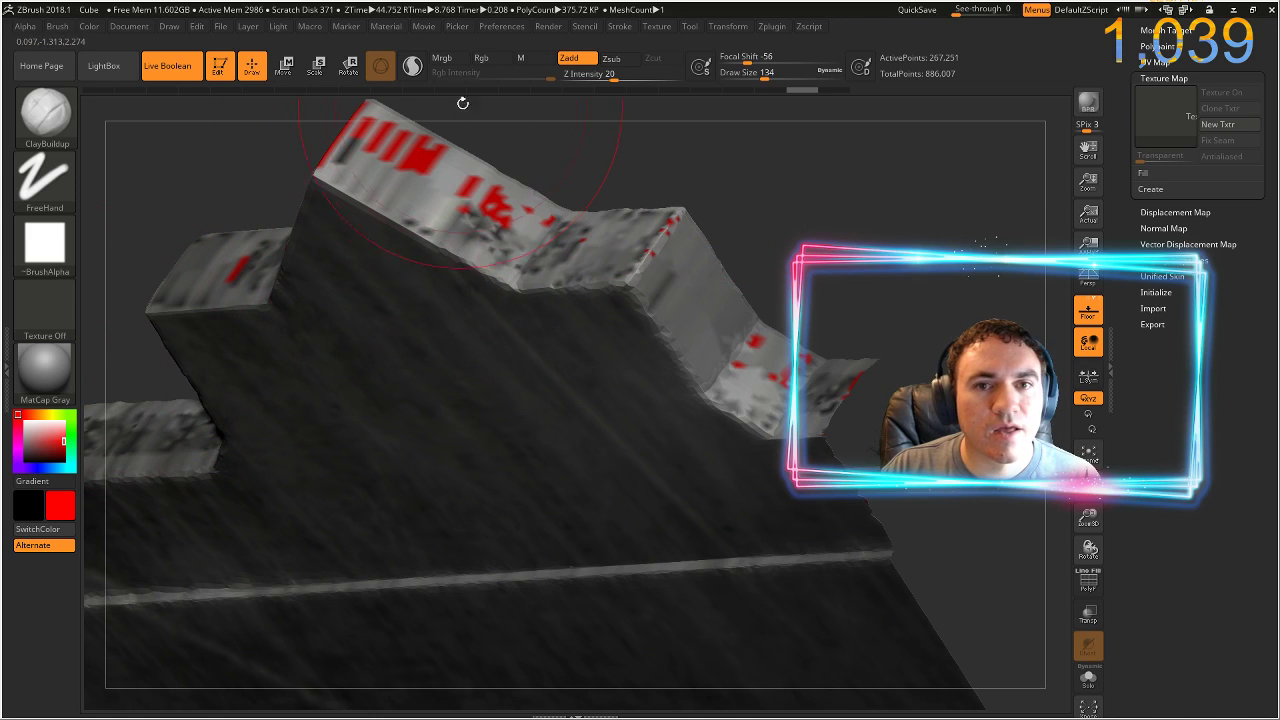
# - Set the ClayBuildup brush to paint color only, with Zadd off and Rgb on, and sample a light gray from the tooth edge
pyautogui.click(569, 58)
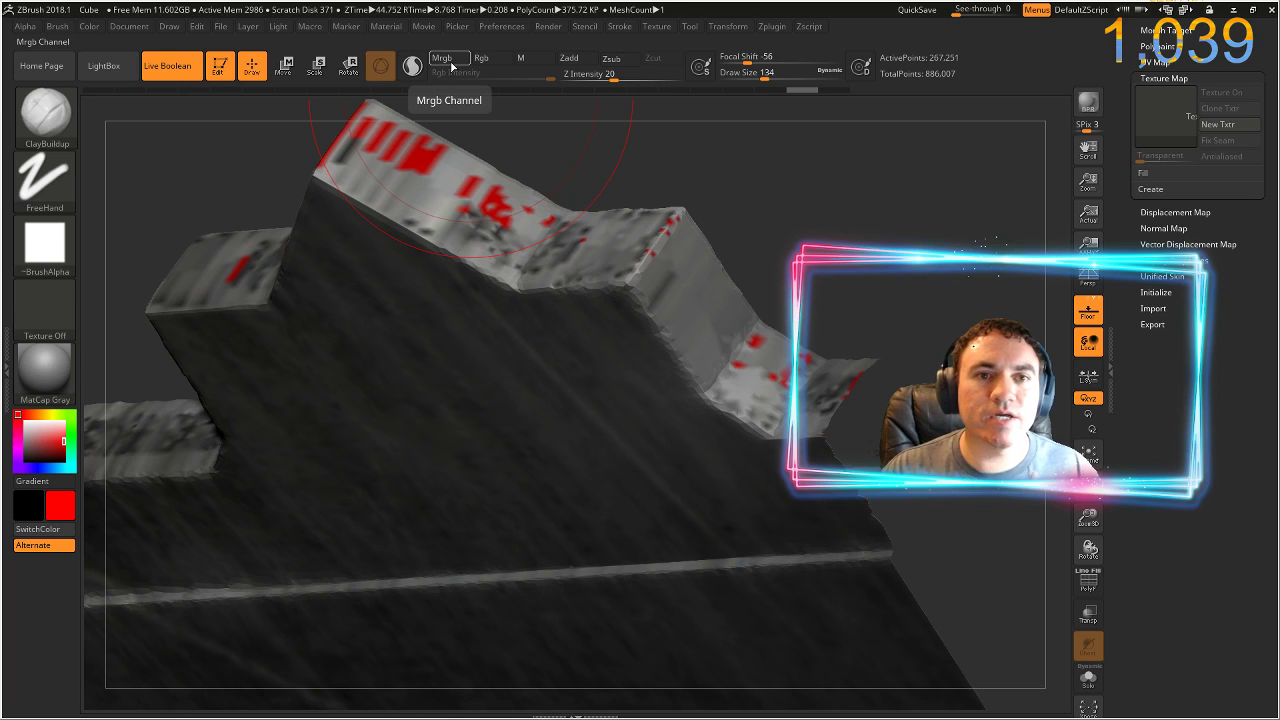
pyautogui.click(481, 59)
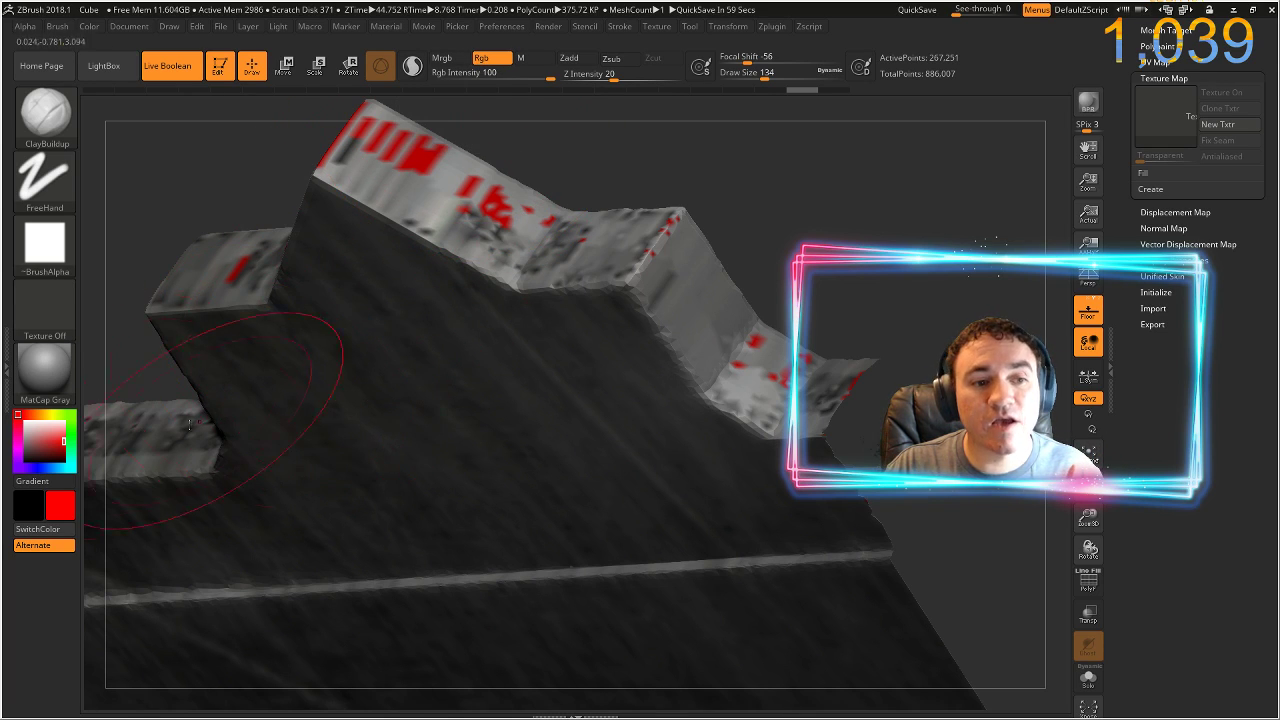
pyautogui.click(50, 437)
pyautogui.moveTo(50, 437)
pyautogui.mouseDown()
pyautogui.moveTo(749, 390)
pyautogui.moveTo(747, 293)
pyautogui.moveTo(565, 228)
pyautogui.moveTo(377, 133)
pyautogui.mouseUp()
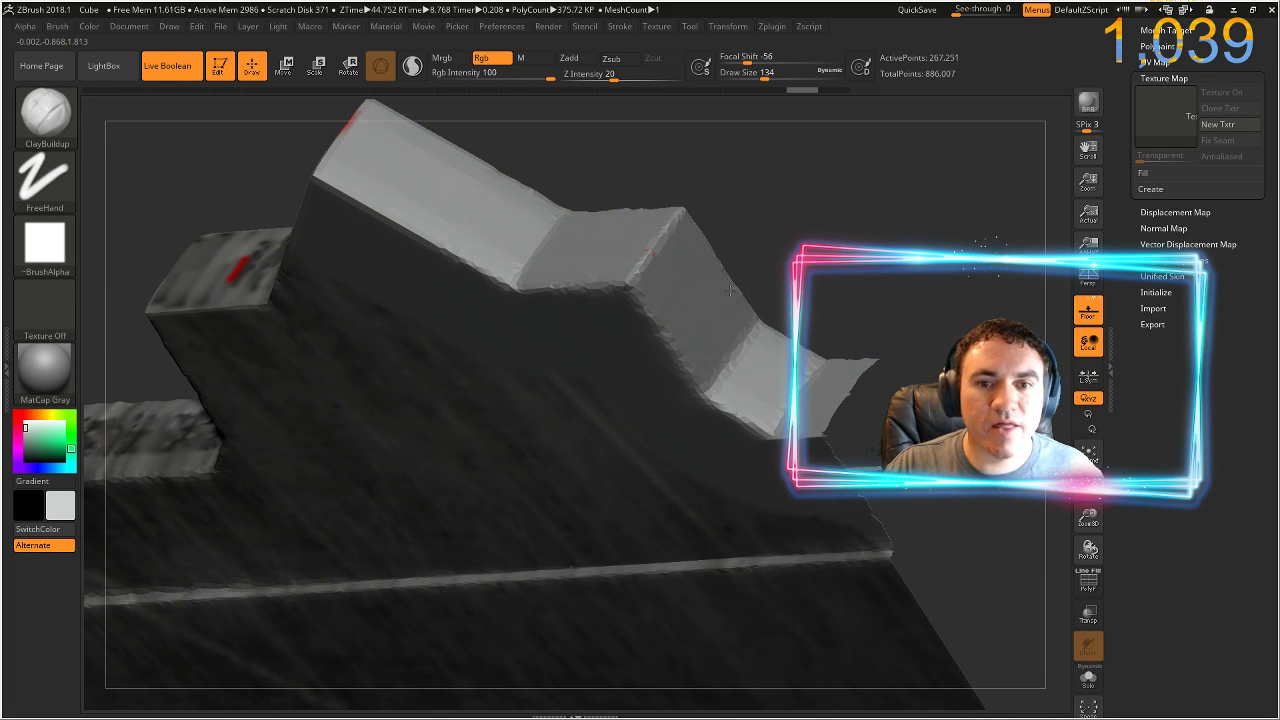
# - Undo the wide gray paint stroke and reduce the brush's draw size to 14
pyautogui.hotkey('ctrl', 'z')
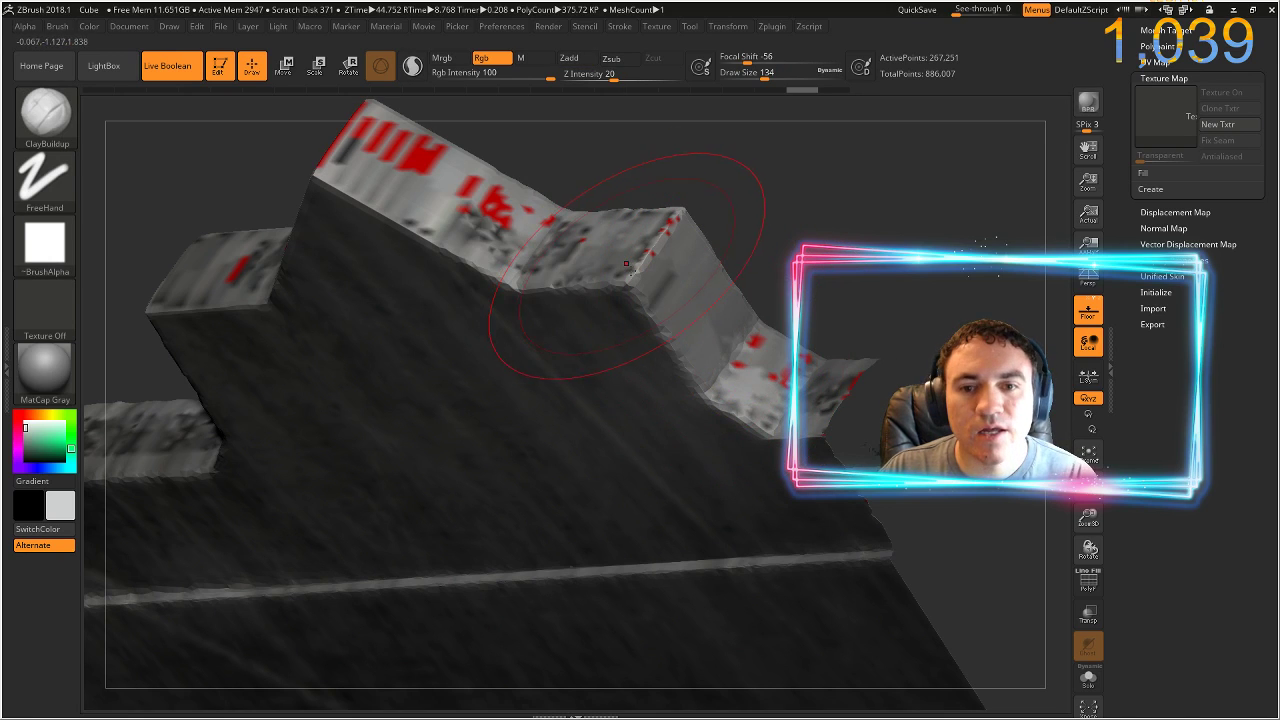
pyautogui.press('[')
pyautogui.press('[')
pyautogui.press('[')
pyautogui.press('[')
pyautogui.press('[')
pyautogui.press('[')
pyautogui.press('[')
pyautogui.press('[')
pyautogui.press('[')
pyautogui.press('[')
pyautogui.press('[')
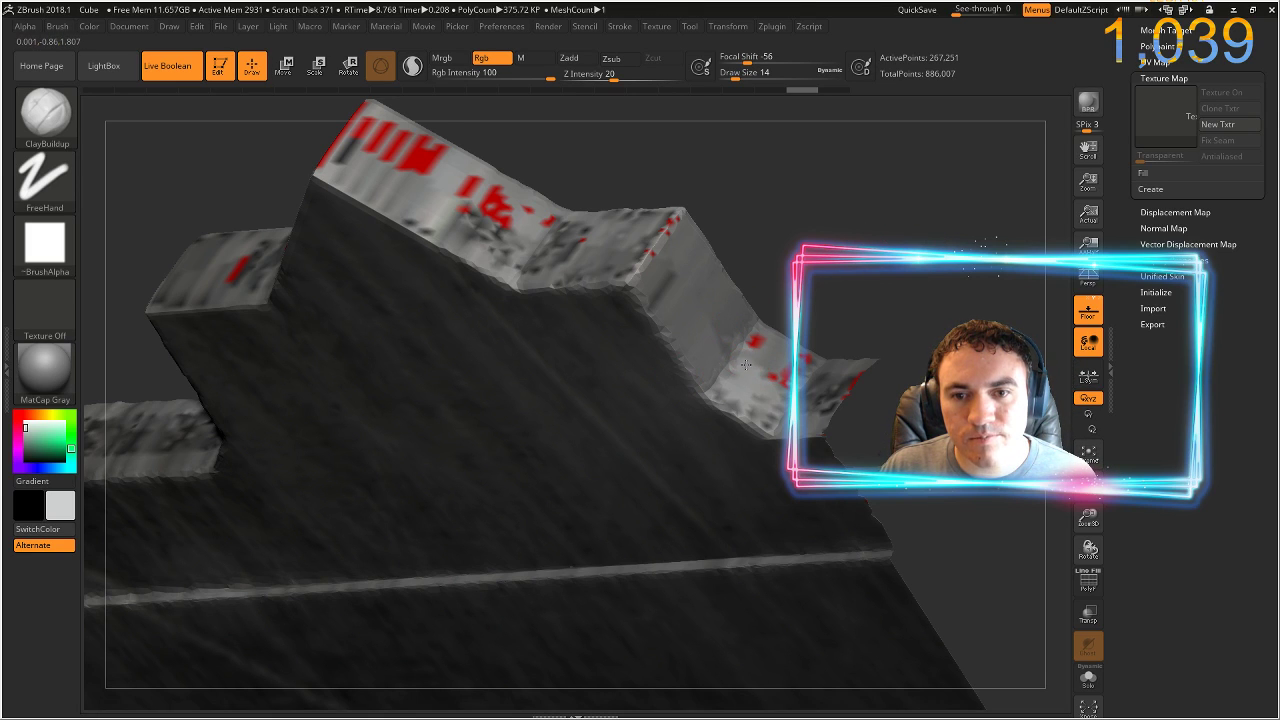
# - Paint gray over the red marks on the edge faces beside the end tooth, resampling the gray from the mesh
pyautogui.moveTo(754, 361); pyautogui.dragTo(756, 343)
pyautogui.hotkey('ctrl', 'z')
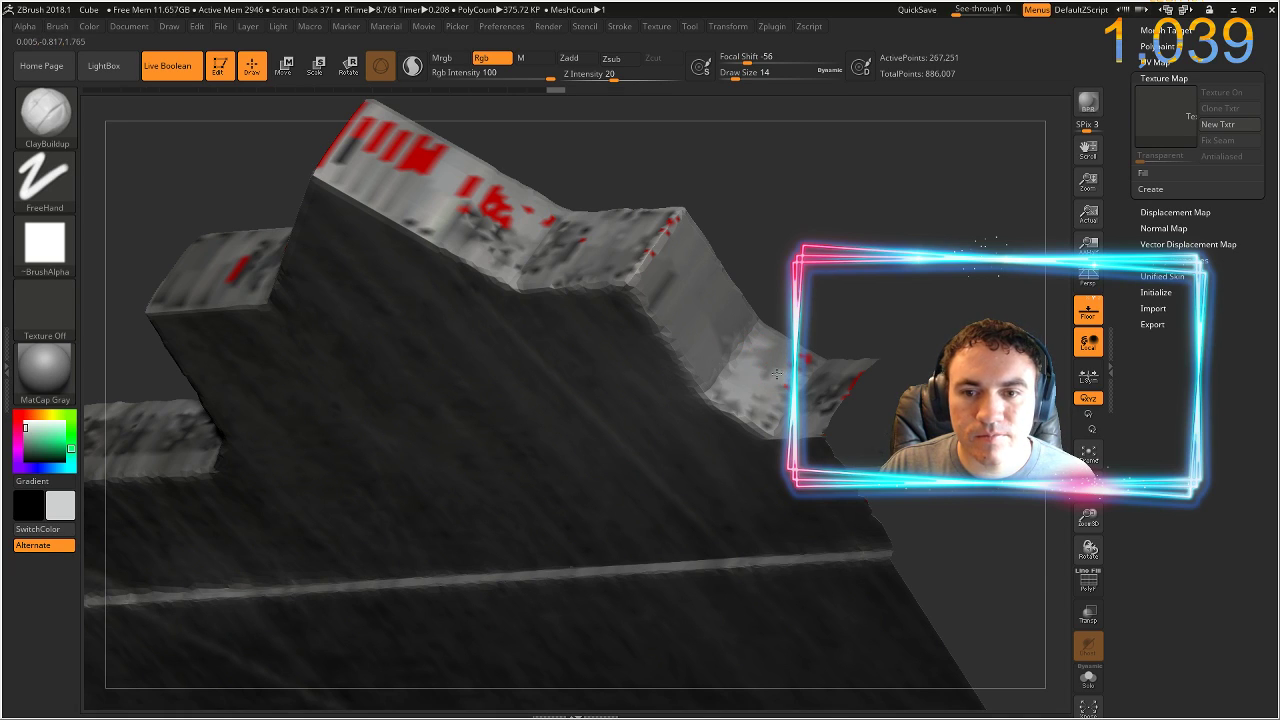
pyautogui.click(841, 390)
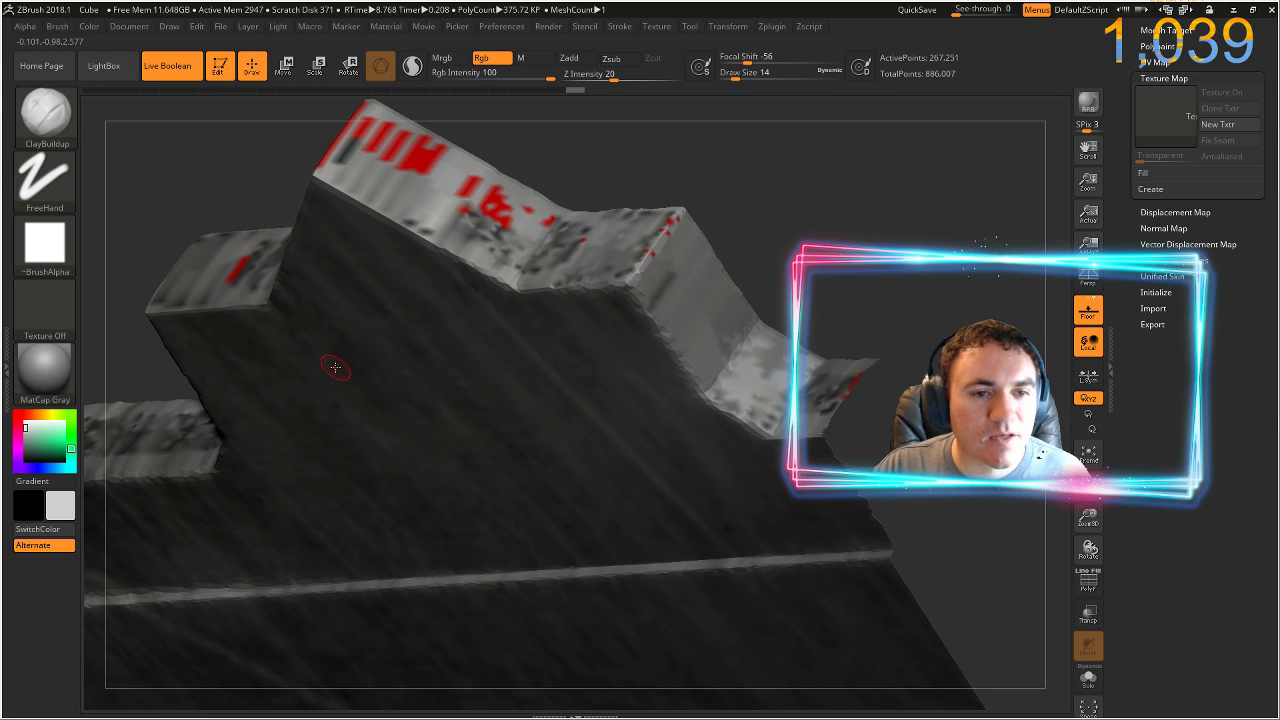
pyautogui.moveTo(52, 440)
pyautogui.mouseDown()
pyautogui.moveTo(636, 483)
pyautogui.moveTo(807, 425)
pyautogui.mouseUp()
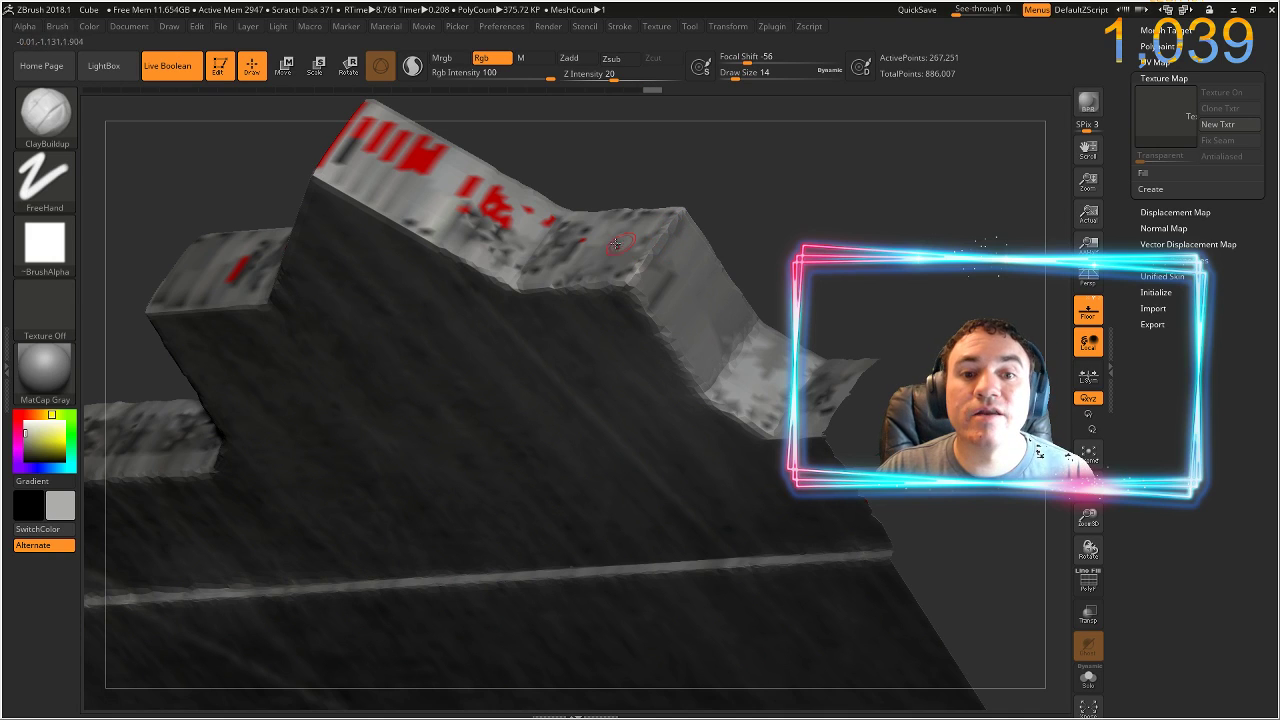
# - Try blending the red marks on the tooth's sloped edge with the Smooth brush, and undo the stroke
pyautogui.press('shift')
pyautogui.keyDown('shift'); pyautogui.moveTo(537, 223); pyautogui.dragTo(492, 202); pyautogui.keyUp('shift')
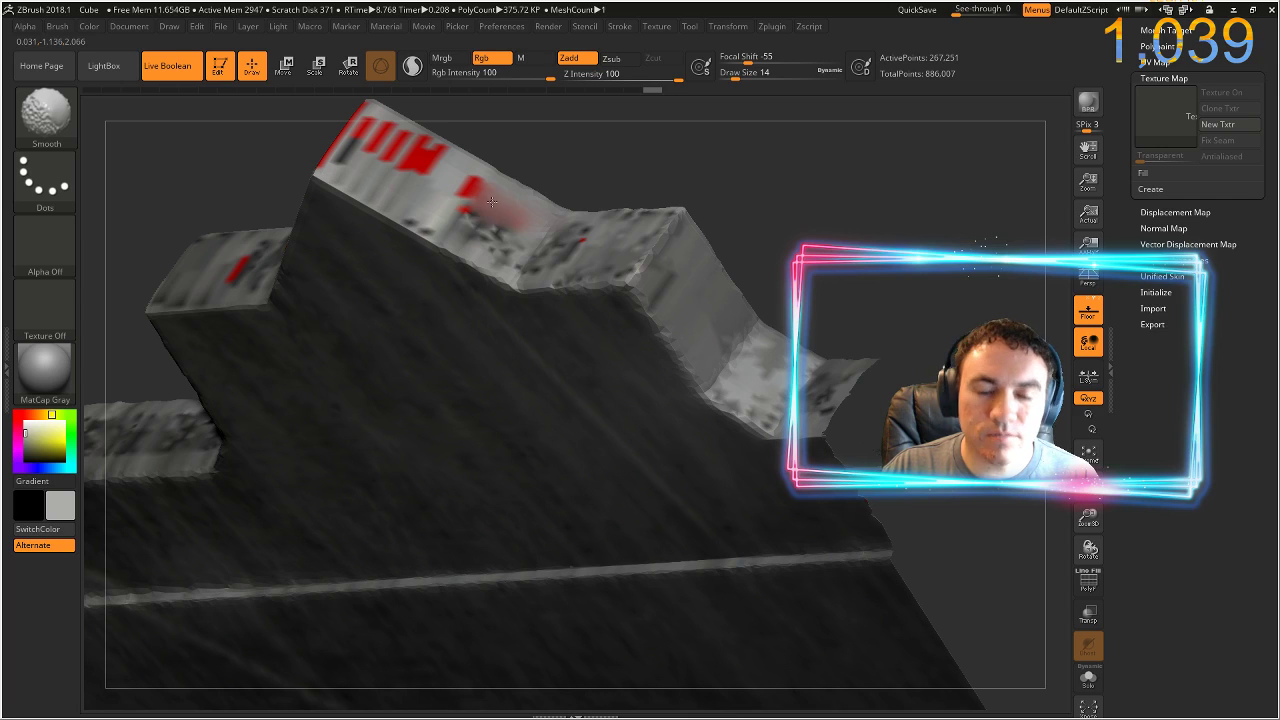
pyautogui.hotkey('ctrl', 'z')
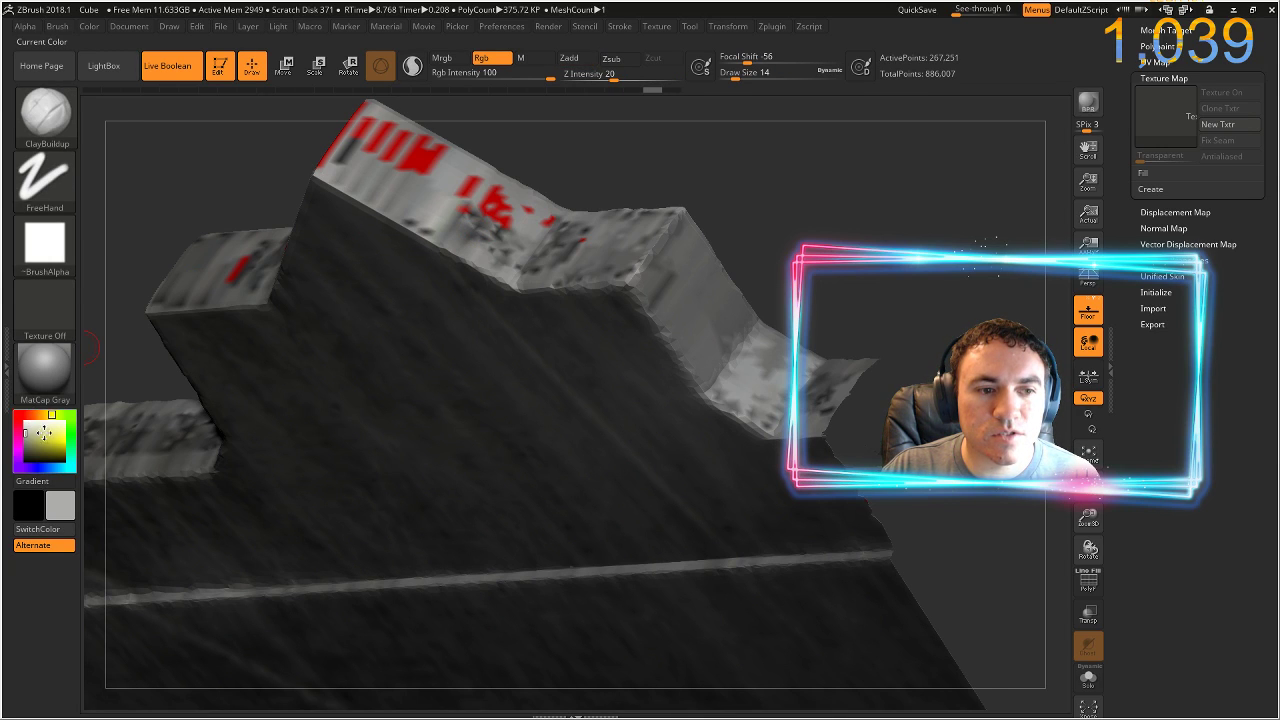
# - Paint light gray over the red patches and stripes on the end tooth's sloped edge face
pyautogui.moveTo(46, 453)
pyautogui.mouseDown()
pyautogui.moveTo(391, 254)
pyautogui.moveTo(447, 184)
pyautogui.moveTo(562, 228)
pyautogui.mouseUp()
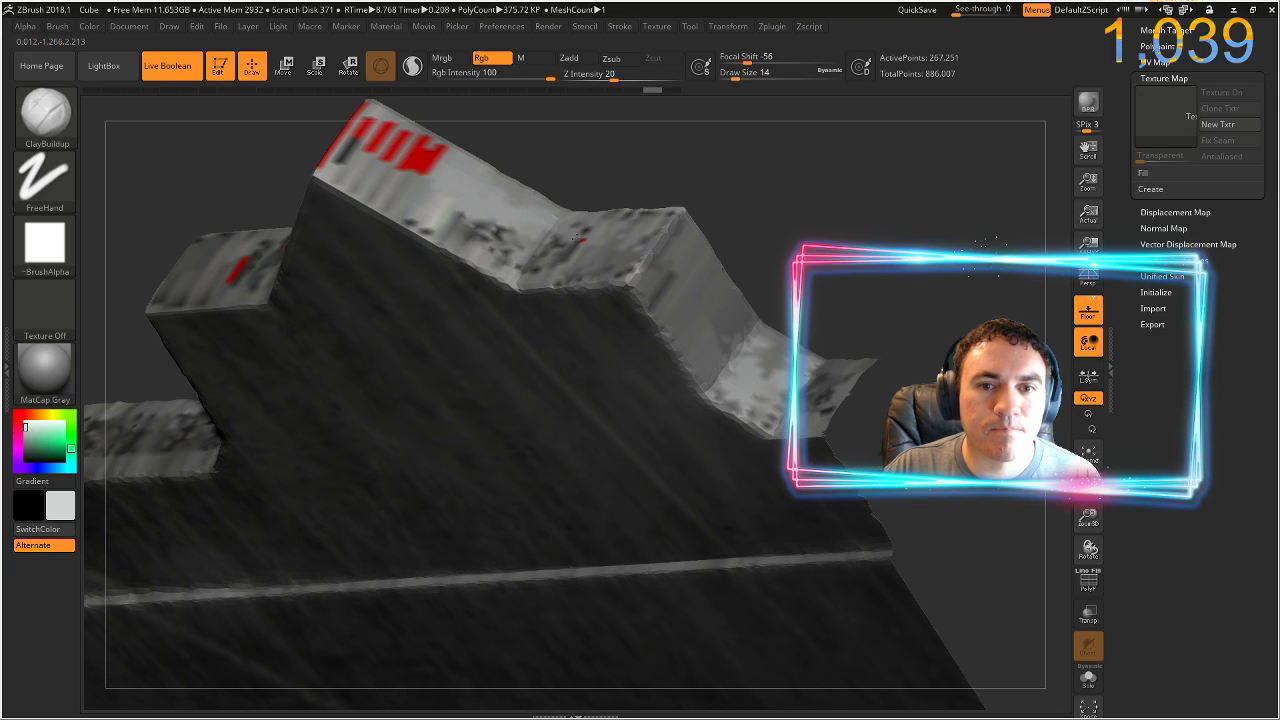
pyautogui.press('shift')
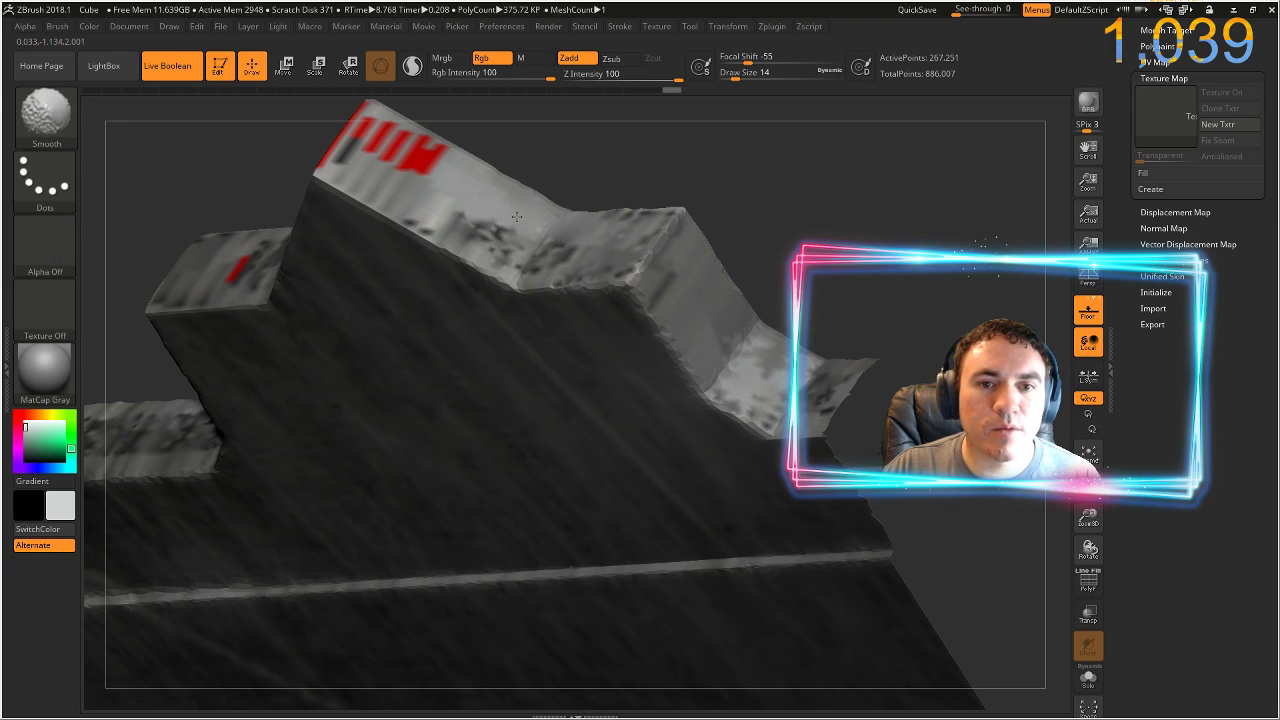
pyautogui.moveTo(634, 137)
pyautogui.mouseDown()
pyautogui.moveTo(775, 327)
pyautogui.moveTo(743, 370)
pyautogui.moveTo(620, 362)
pyautogui.mouseUp()
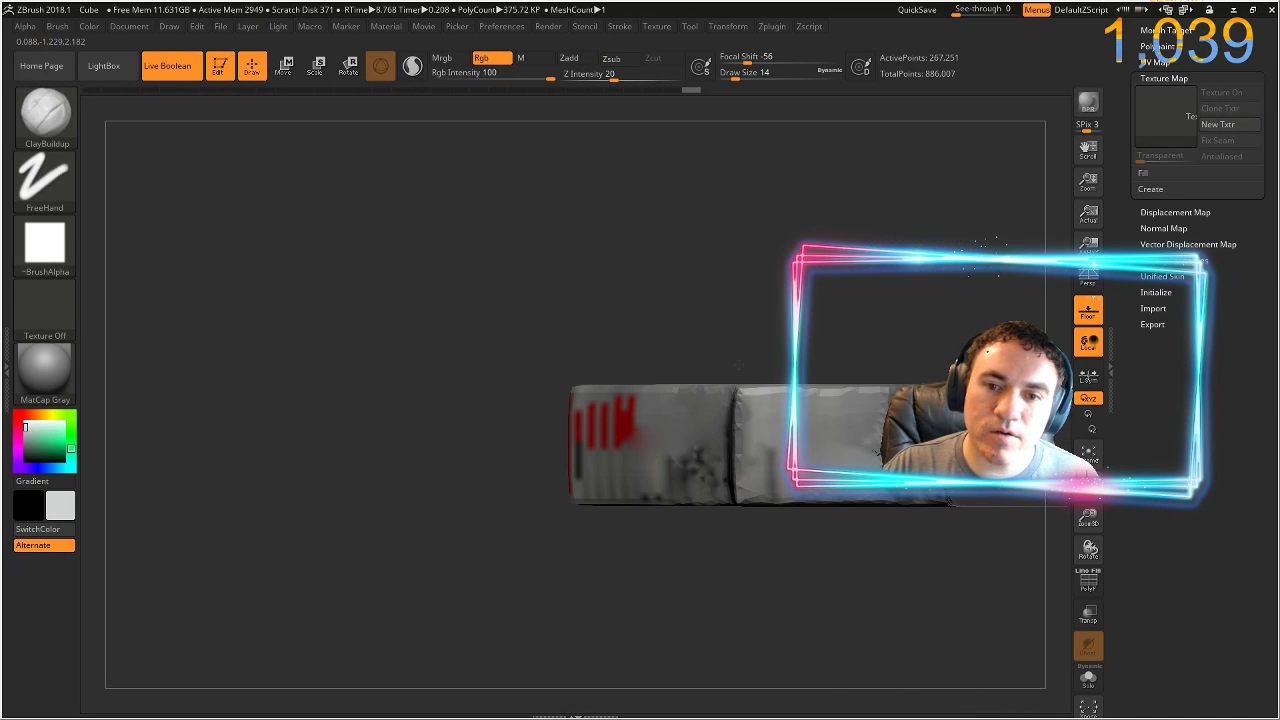
pyautogui.keyDown('shift'); pyautogui.moveTo(509, 355); pyautogui.dragTo(391, 486); pyautogui.keyUp('shift')
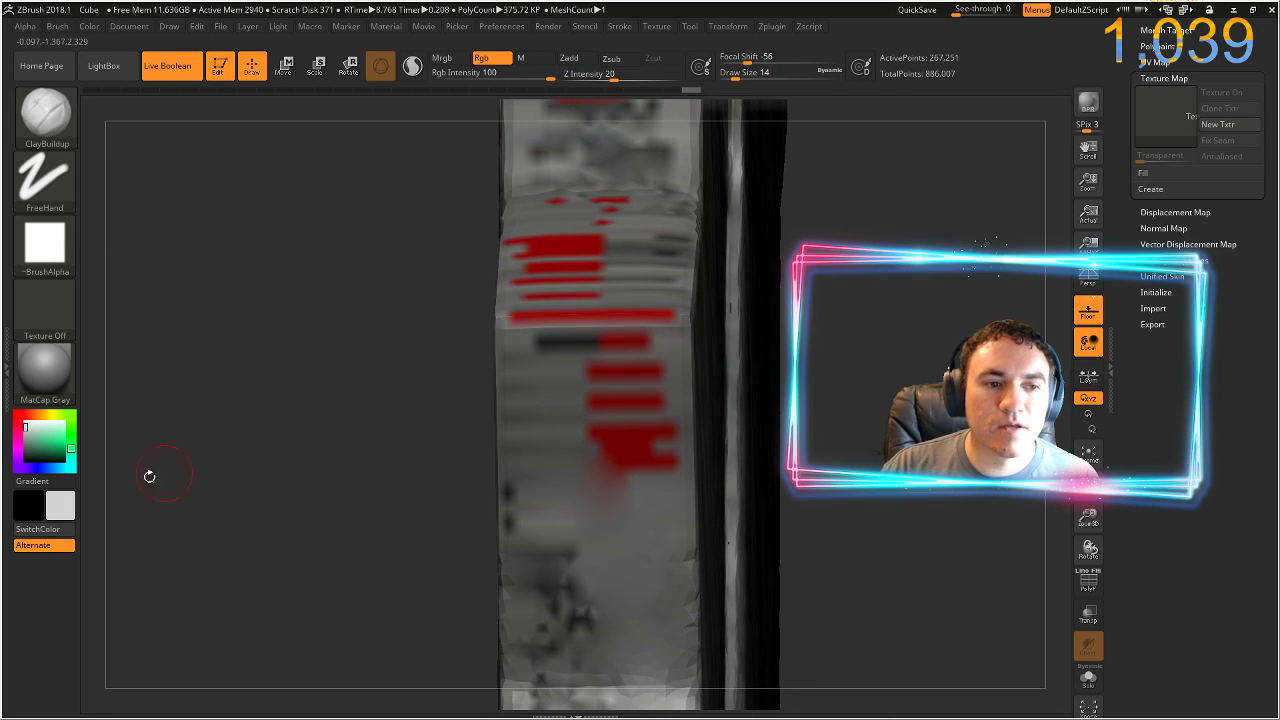
pyautogui.moveTo(48, 424)
pyautogui.mouseDown()
pyautogui.moveTo(634, 531)
pyautogui.moveTo(646, 567)
pyautogui.mouseUp()
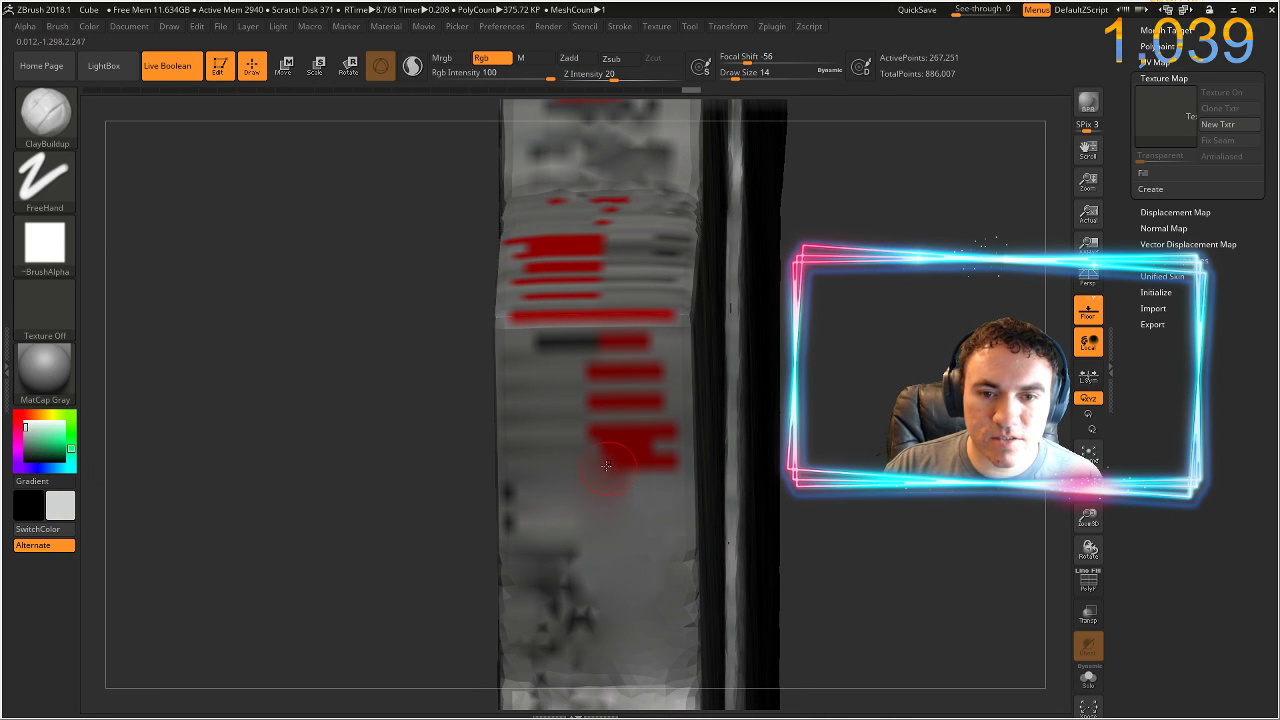
pyautogui.moveTo(610, 478)
pyautogui.mouseDown()
pyautogui.moveTo(620, 455)
pyautogui.moveTo(653, 446)
pyautogui.moveTo(662, 460)
pyautogui.moveTo(594, 437)
pyautogui.mouseUp()
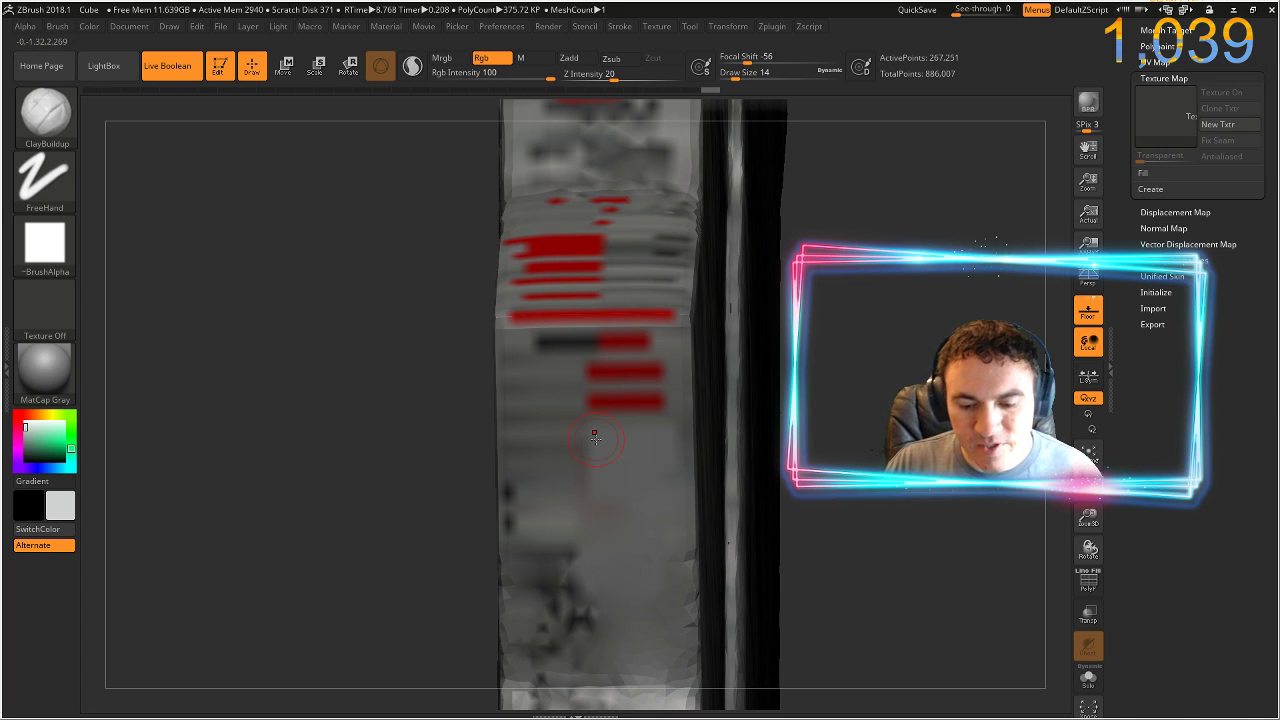
pyautogui.moveTo(597, 490)
pyautogui.mouseDown()
pyautogui.moveTo(601, 510)
pyautogui.moveTo(581, 512)
pyautogui.mouseUp()
pyautogui.moveTo(632, 474)
pyautogui.mouseDown()
pyautogui.moveTo(662, 410)
pyautogui.moveTo(606, 375)
pyautogui.moveTo(613, 343)
pyautogui.moveTo(600, 385)
pyautogui.mouseUp()
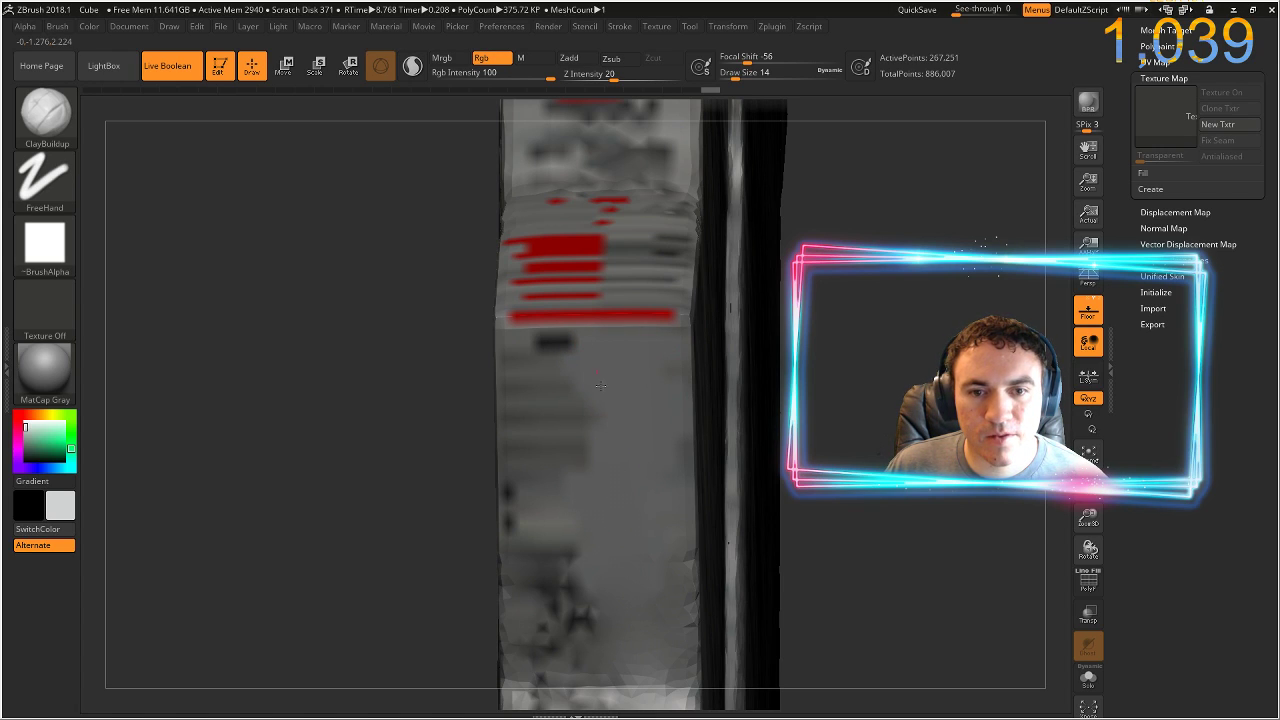
# - Blend the freshly painted gray area on the edge face with the Smooth brush
pyautogui.press('shift')
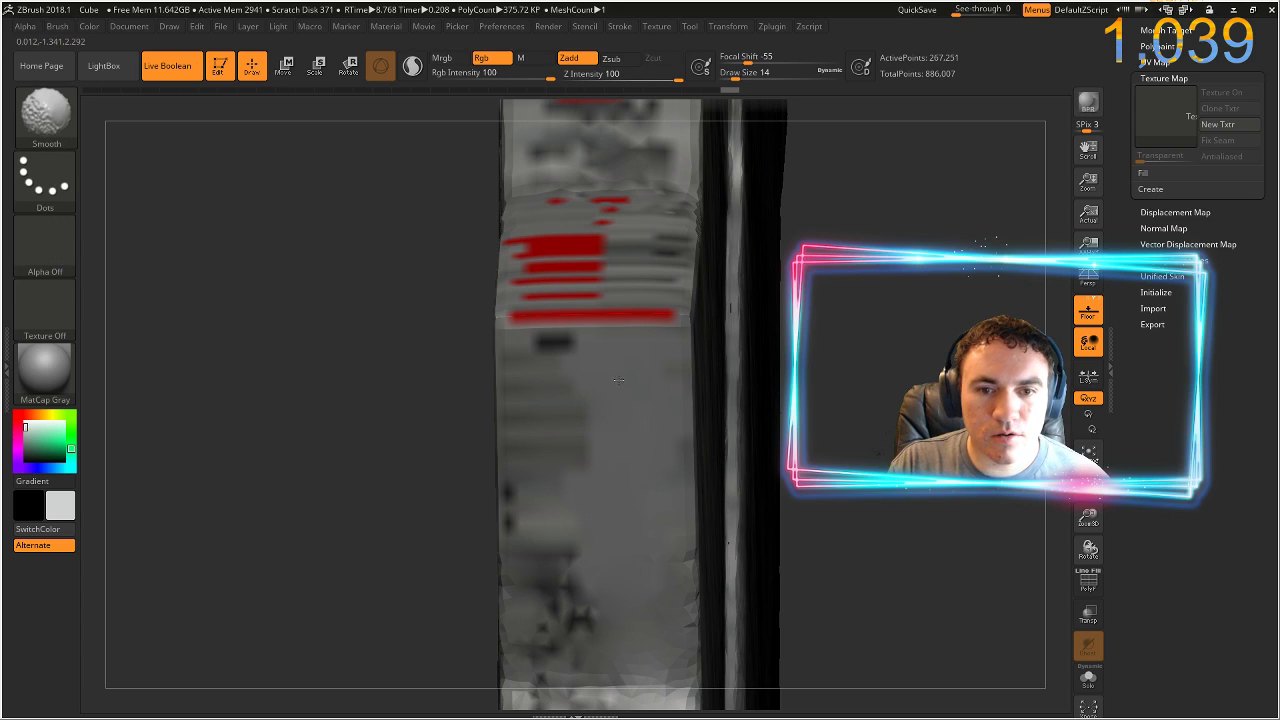
pyautogui.moveTo(632, 371)
pyautogui.keyDown('shift'); pyautogui.mouseDown()
pyautogui.moveTo(575, 345)
pyautogui.moveTo(540, 353)
pyautogui.mouseUp(); pyautogui.keyUp('shift')
pyautogui.keyDown('shift'); pyautogui.moveTo(615, 432); pyautogui.dragTo(580, 448); pyautogui.keyUp('shift')
# - Quick-save the project, send the blade's full edge view to Photoshop through ZAppLink, and update the open document there
pyautogui.moveTo(816, 325)
pyautogui.keyDown('alt'); pyautogui.mouseDown(button='right')
pyautogui.moveTo(877, 533)
pyautogui.moveTo(832, 350)
pyautogui.moveTo(774, 403)
pyautogui.moveTo(752, 481)
pyautogui.moveTo(734, 454)
pyautogui.moveTo(754, 523)
pyautogui.moveTo(698, 407)
pyautogui.moveTo(703, 430)
pyautogui.moveTo(698, 421)
pyautogui.mouseUp(button='right'); pyautogui.keyUp('alt')
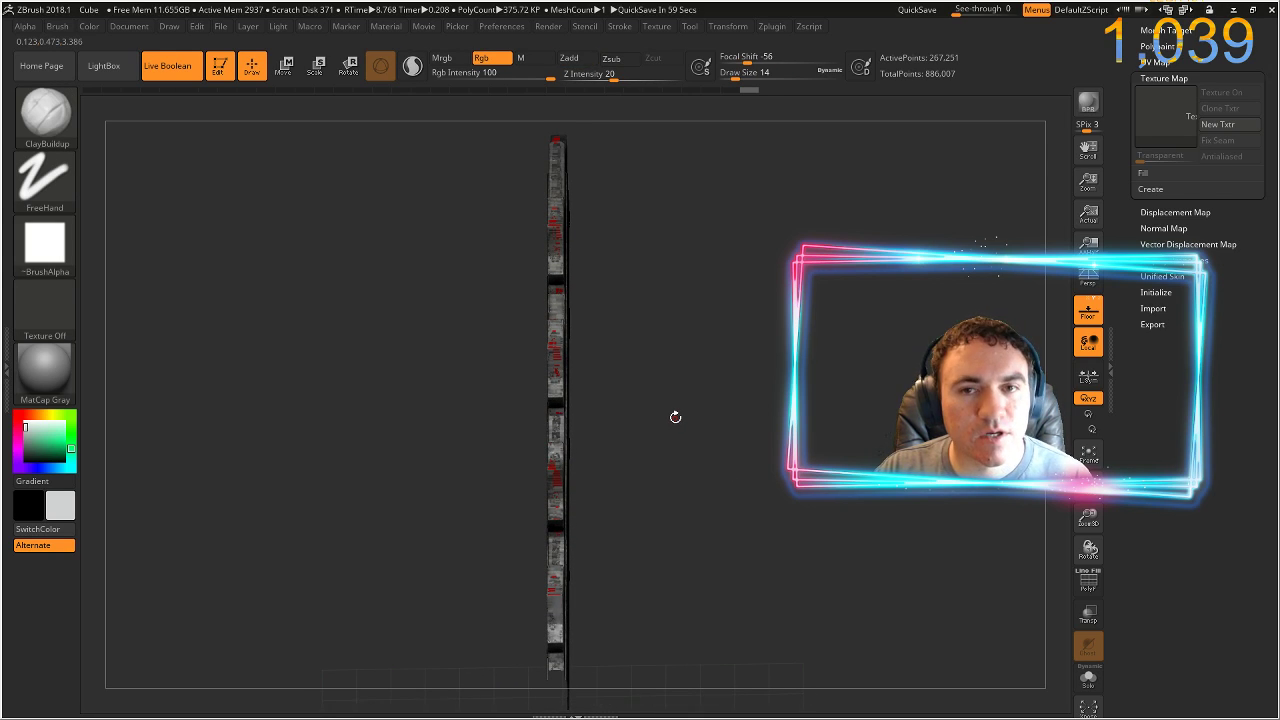
pyautogui.click(903, 10)
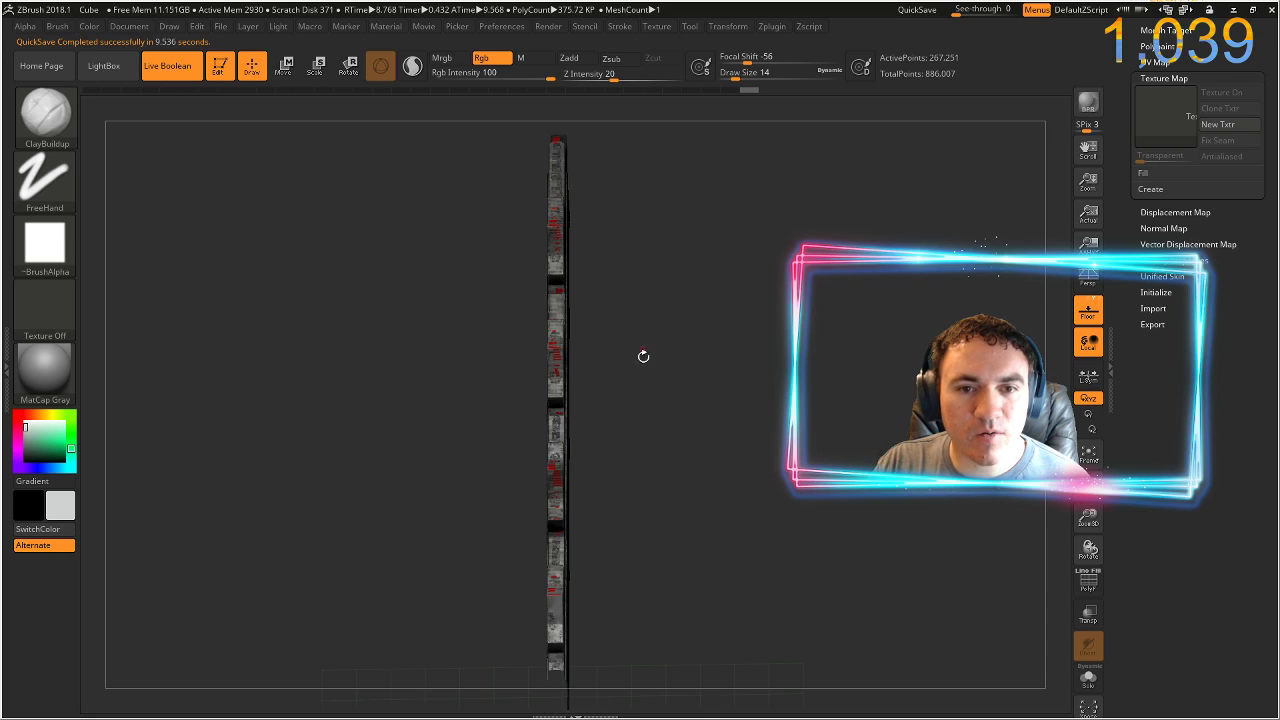
pyautogui.hotkey('ctrl', 'shift', 's')
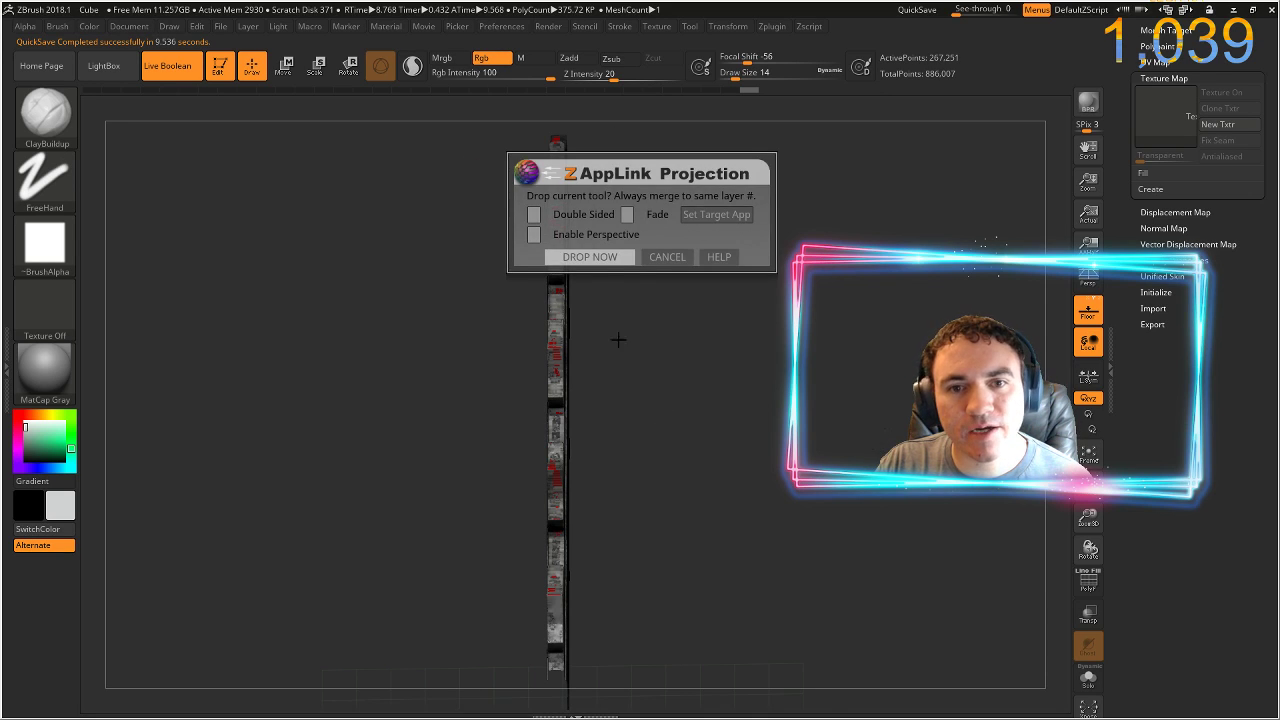
pyautogui.click(605, 253)
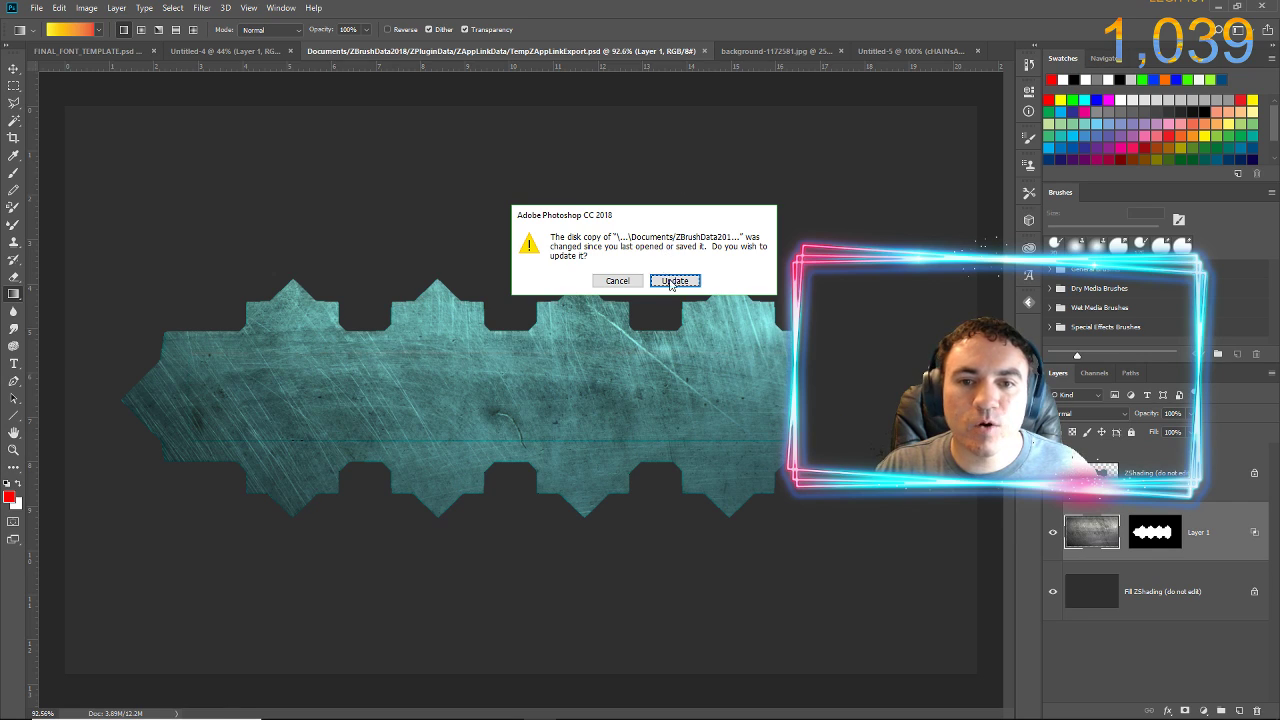
pyautogui.click(671, 282)
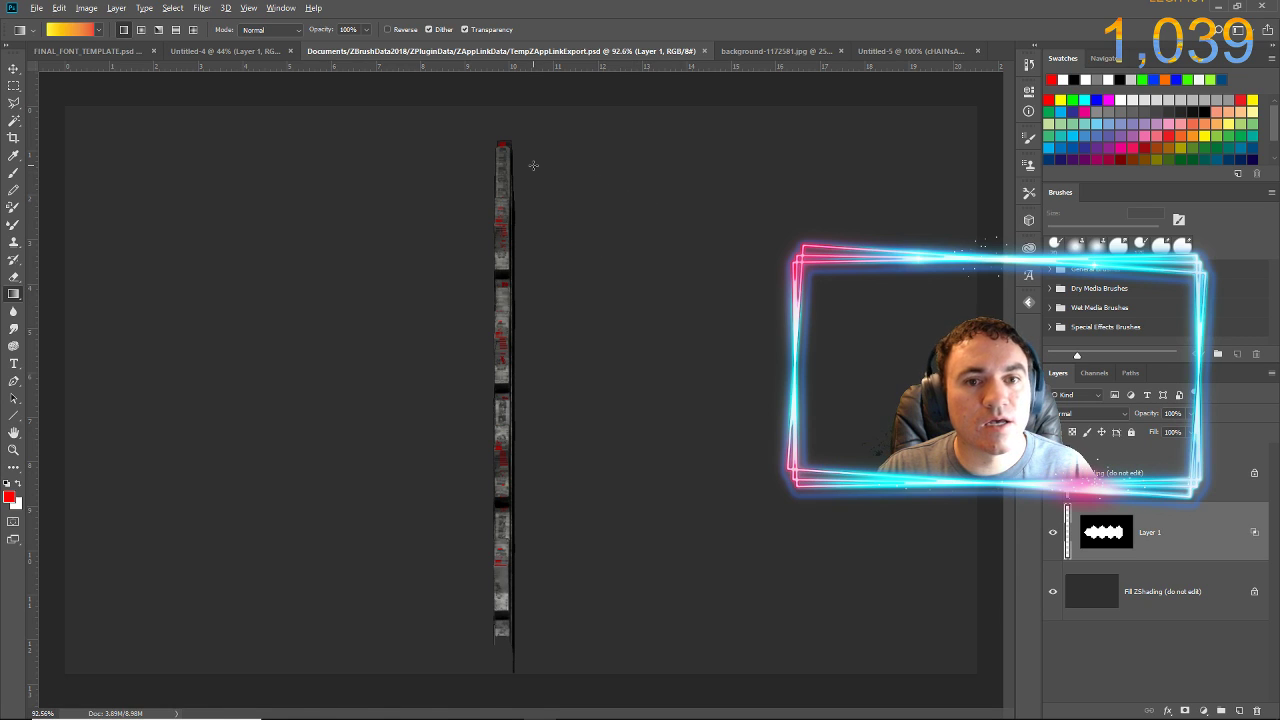
# - Try painting out the red at the tip of the blade edge with a 7 px brush in gray sampled from the edge
pyautogui.keyDown('alt'); pyautogui.scroll(7, 533, 165); pyautogui.keyUp('alt')
pyautogui.keyDown('alt'); pyautogui.scroll(3, 453, 143); pyautogui.keyUp('alt')
pyautogui.moveTo(485, 189); pyautogui.dragTo(542, 394)
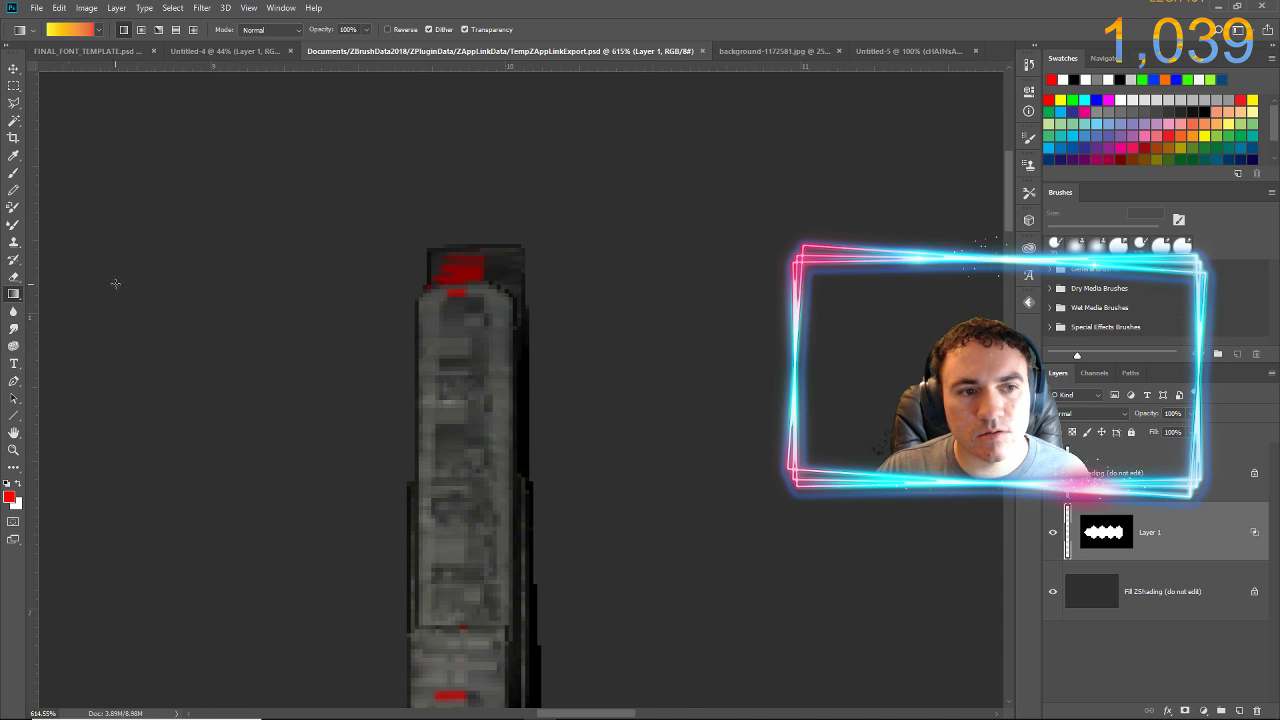
pyautogui.press('b')
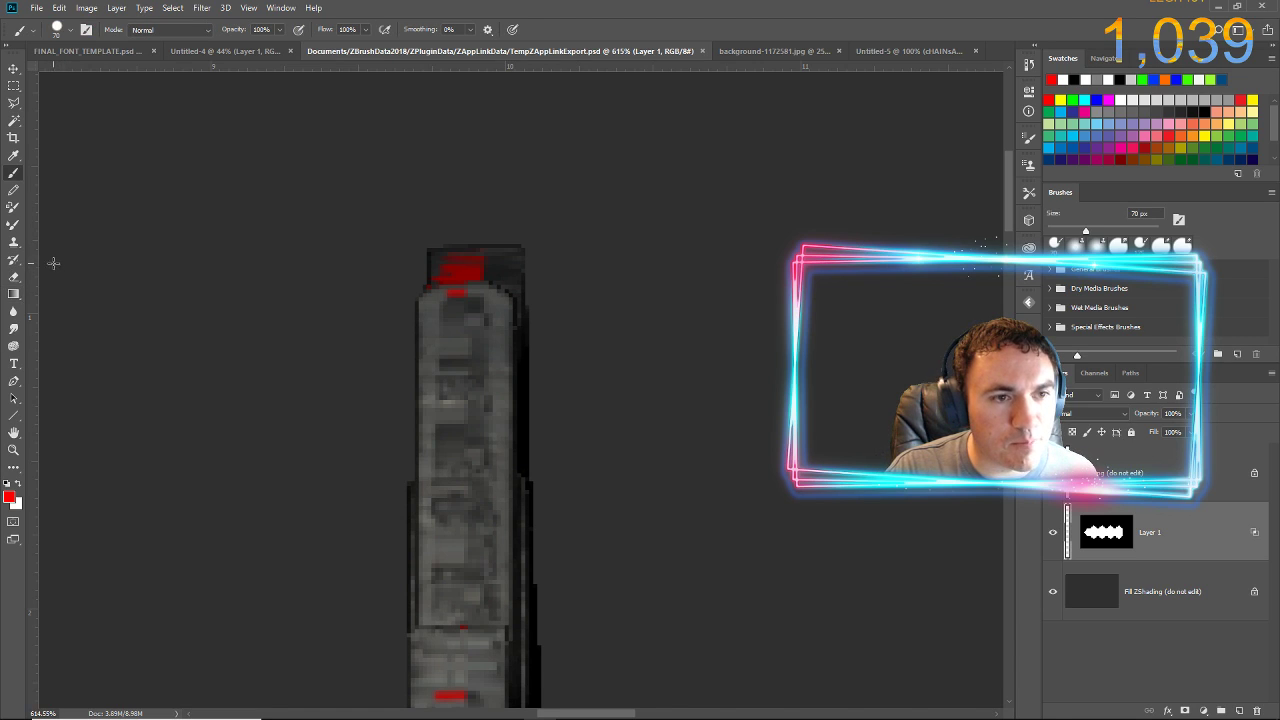
pyautogui.keyDown('alt'); pyautogui.click(430, 324); pyautogui.keyUp('alt')
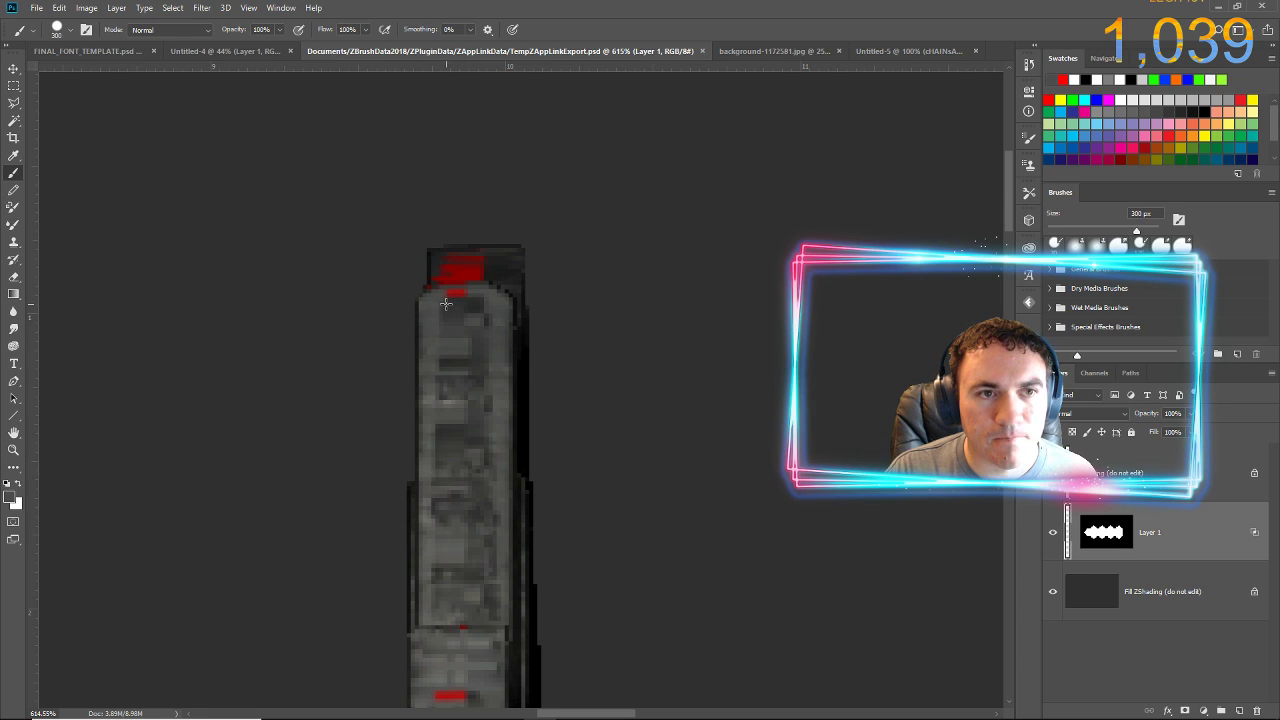
pyautogui.press(']')
pyautogui.press(']')
pyautogui.press(']')
pyautogui.press(']')
pyautogui.press(']')
pyautogui.press(']')
pyautogui.press(']')
pyautogui.press(']')
pyautogui.press(']')
pyautogui.press(']')
pyautogui.press('[')
pyautogui.press('[')
pyautogui.press('[')
pyautogui.press('[')
pyautogui.press('[')
pyautogui.press('[')
pyautogui.press('[')
pyautogui.press('[')
pyautogui.press('[')
pyautogui.press('[')
pyautogui.press('[')
pyautogui.press('[')
pyautogui.press('[')
pyautogui.press('[')
pyautogui.press('[')
pyautogui.press('[')
pyautogui.press('[')
pyautogui.press('[')
pyautogui.press('[')
pyautogui.press('[')
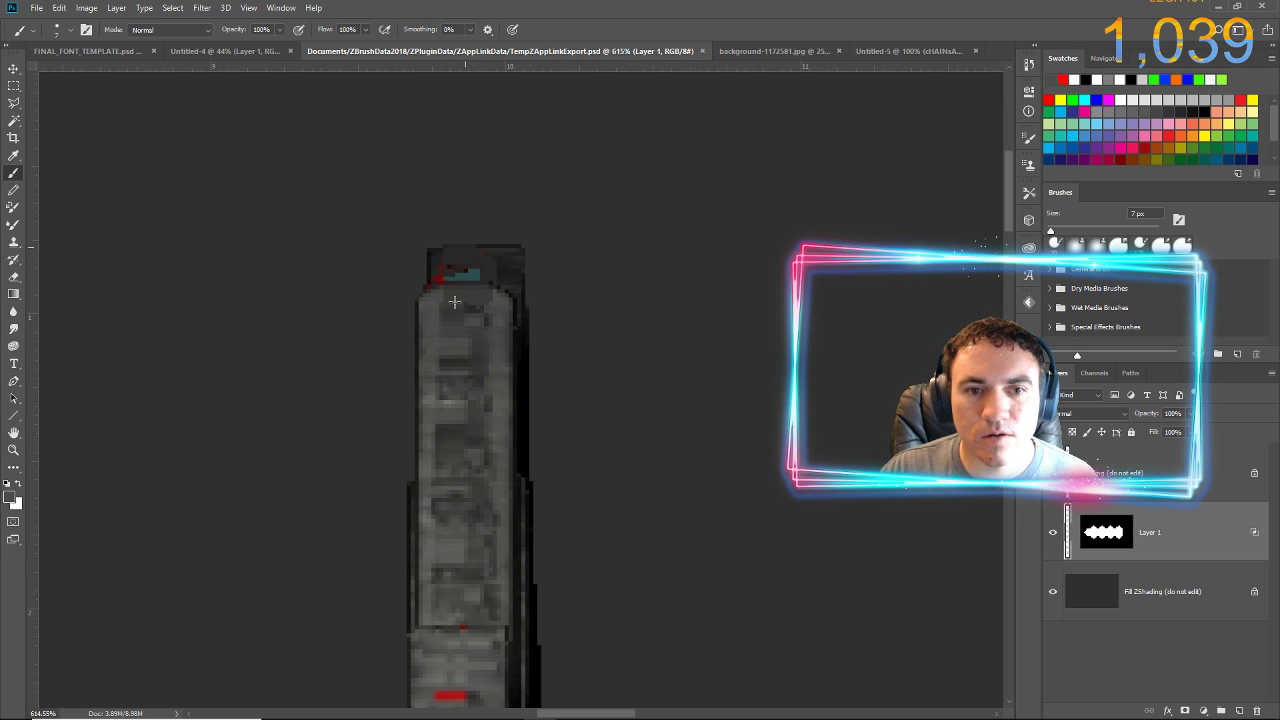
pyautogui.moveTo(478, 270); pyautogui.dragTo(453, 287)
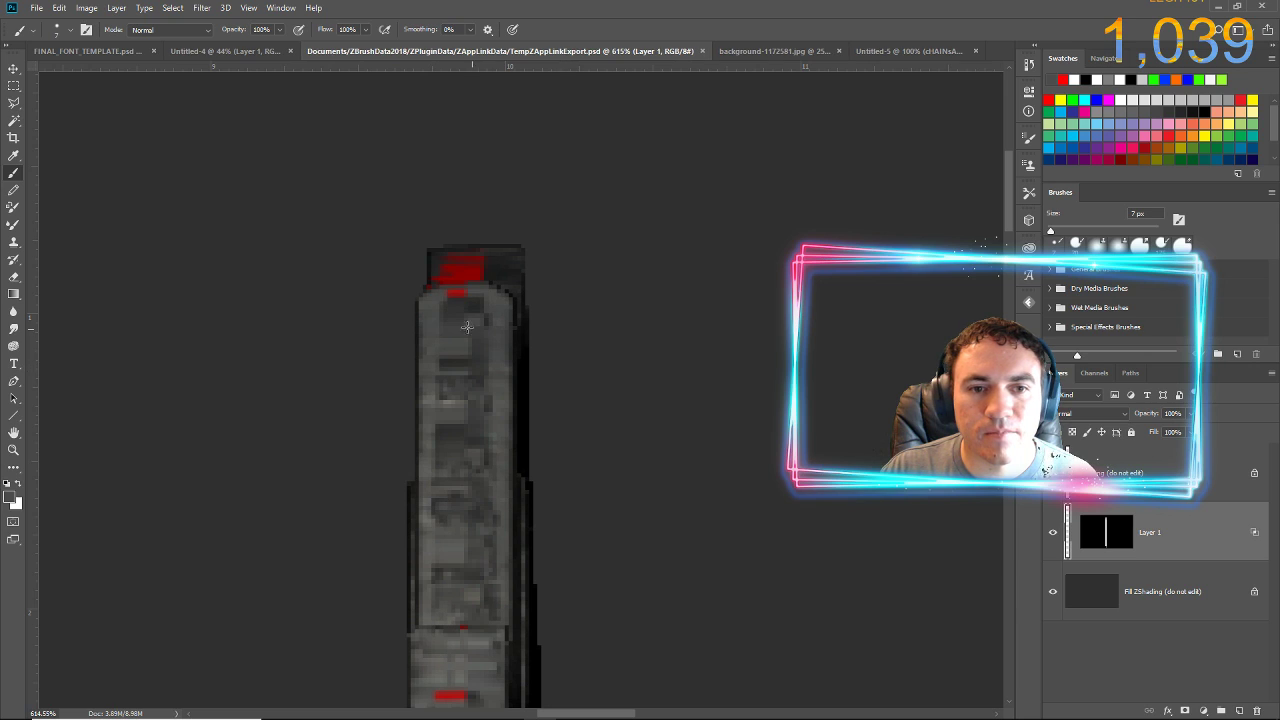
# - Try painting gray over the short red bar farther down the blade edge, and undo the stroke
pyautogui.moveTo(666, 566); pyautogui.dragTo(708, 337)
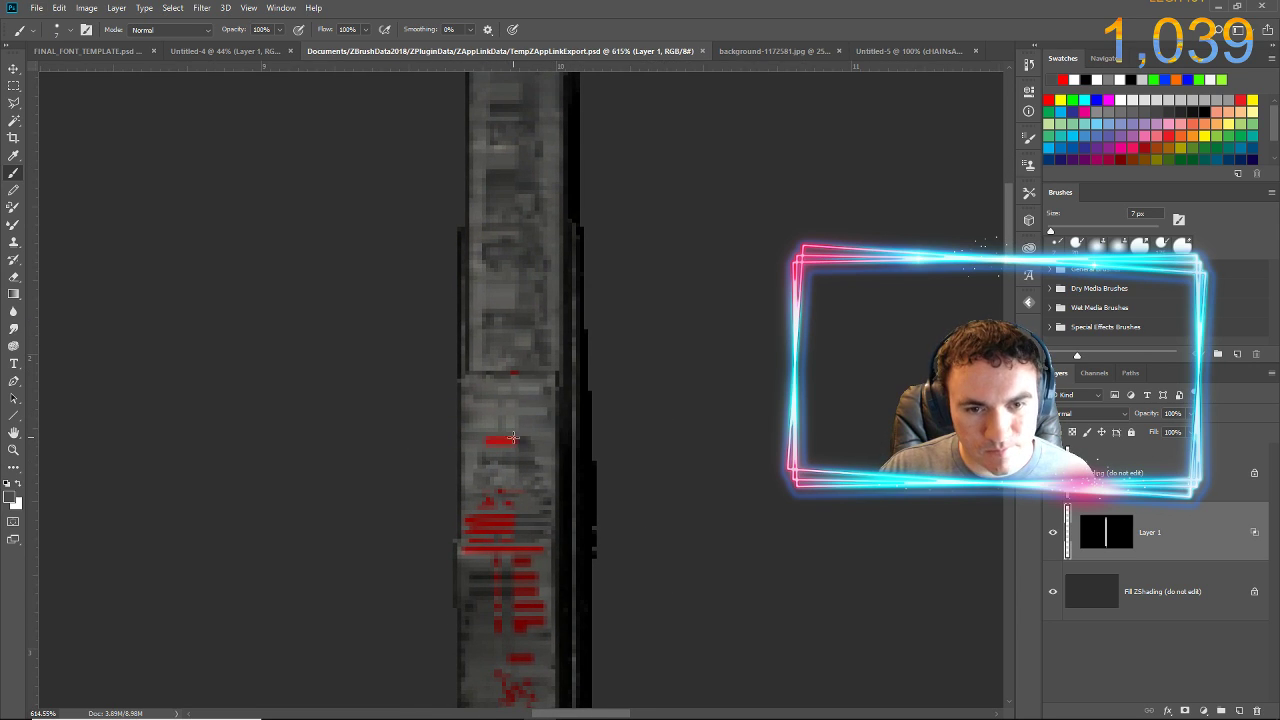
pyautogui.moveTo(512, 437); pyautogui.dragTo(508, 434)
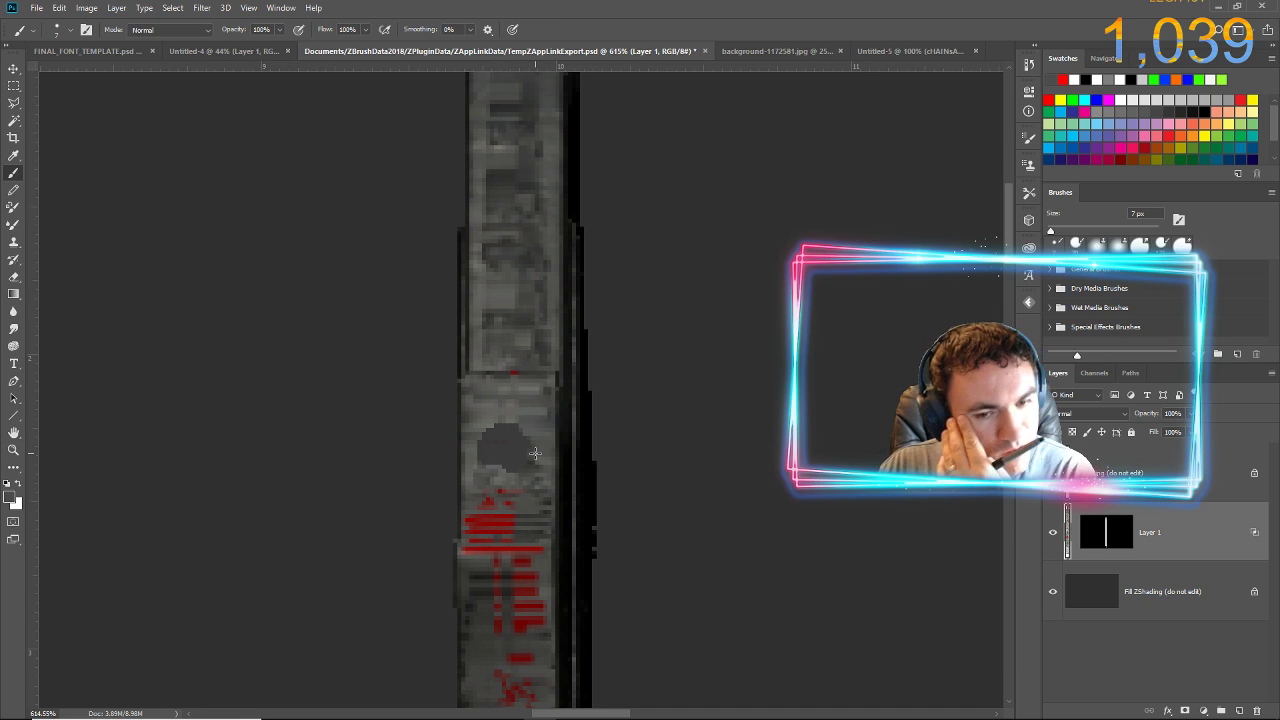
pyautogui.hotkey('ctrl', 'z')
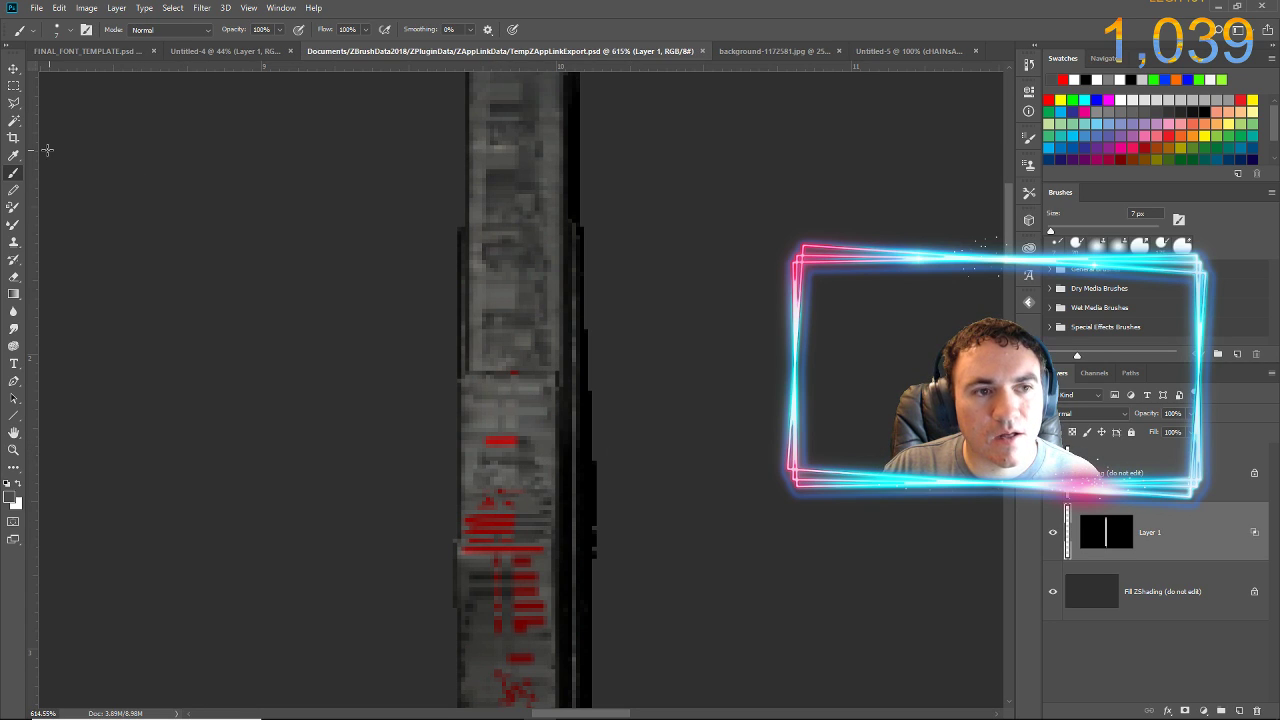
# - Select the red pixels on Layer 1 using Color Range with fuzziness 40, sampling a dark red mark on the blade edge
pyautogui.click(13, 121)
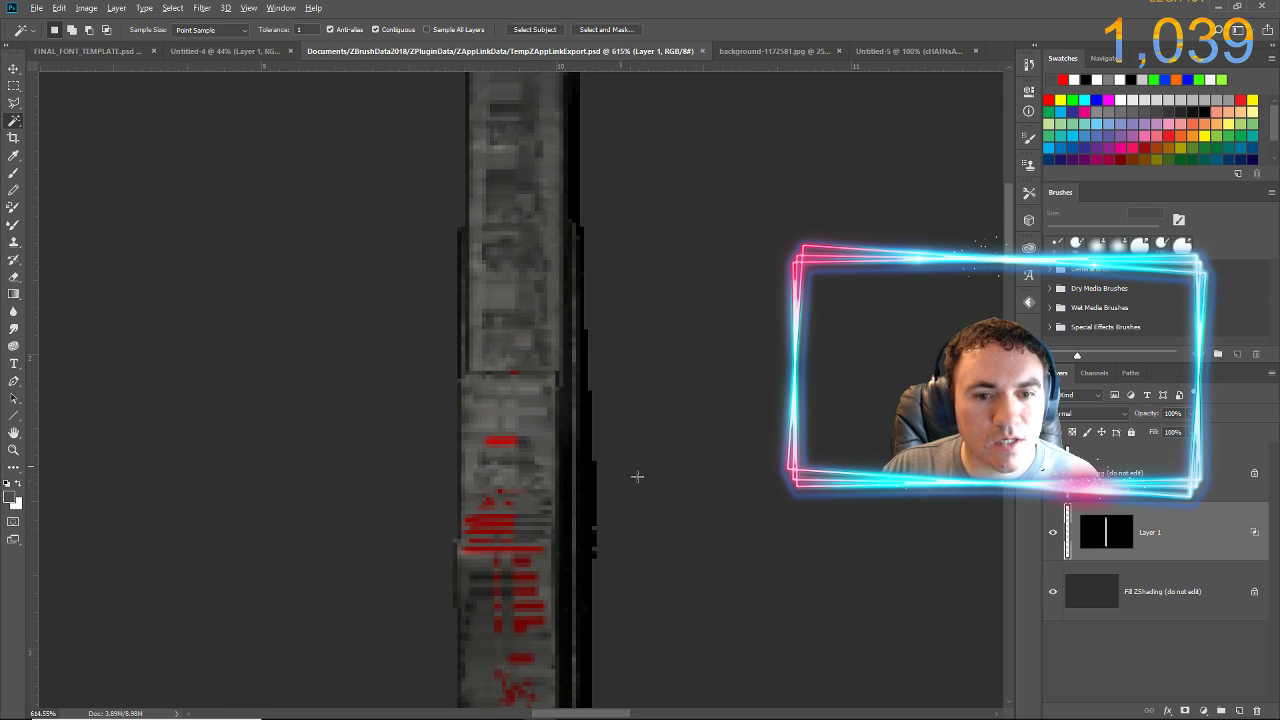
pyautogui.keyDown('alt'); pyautogui.scroll(4, 637, 478); pyautogui.keyUp('alt')
pyautogui.click(172, 8)
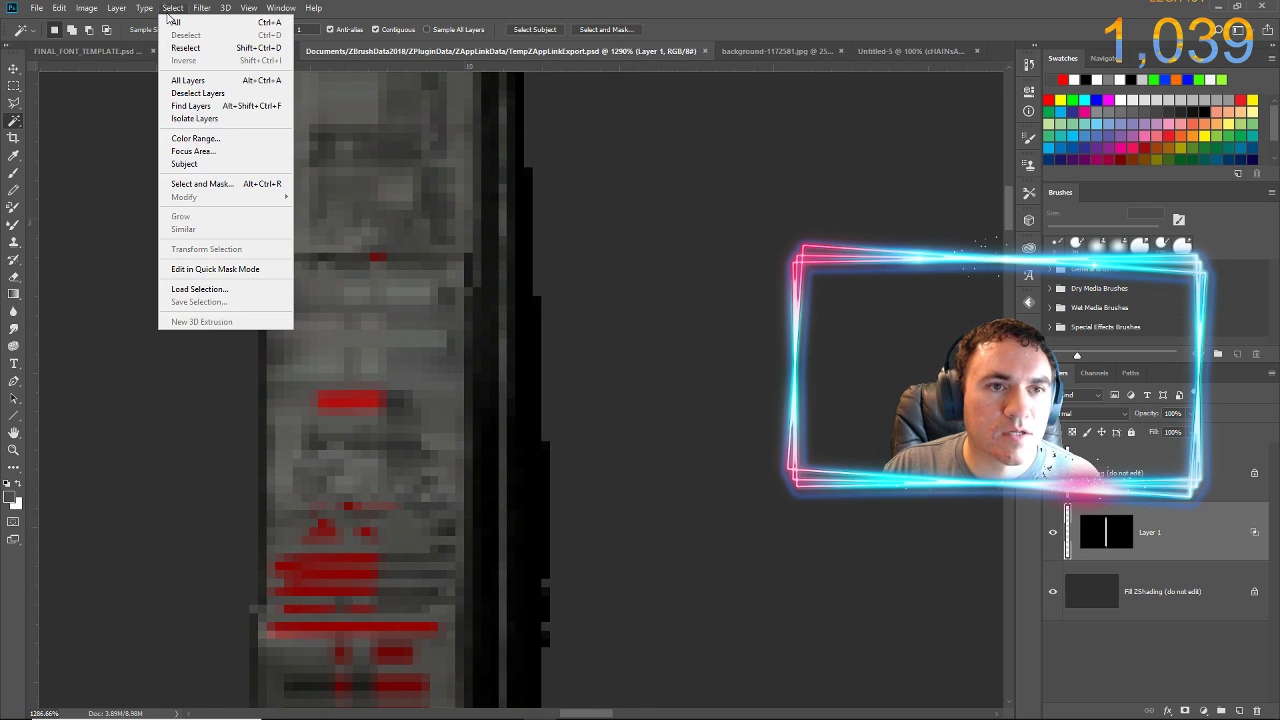
pyautogui.click(200, 138)
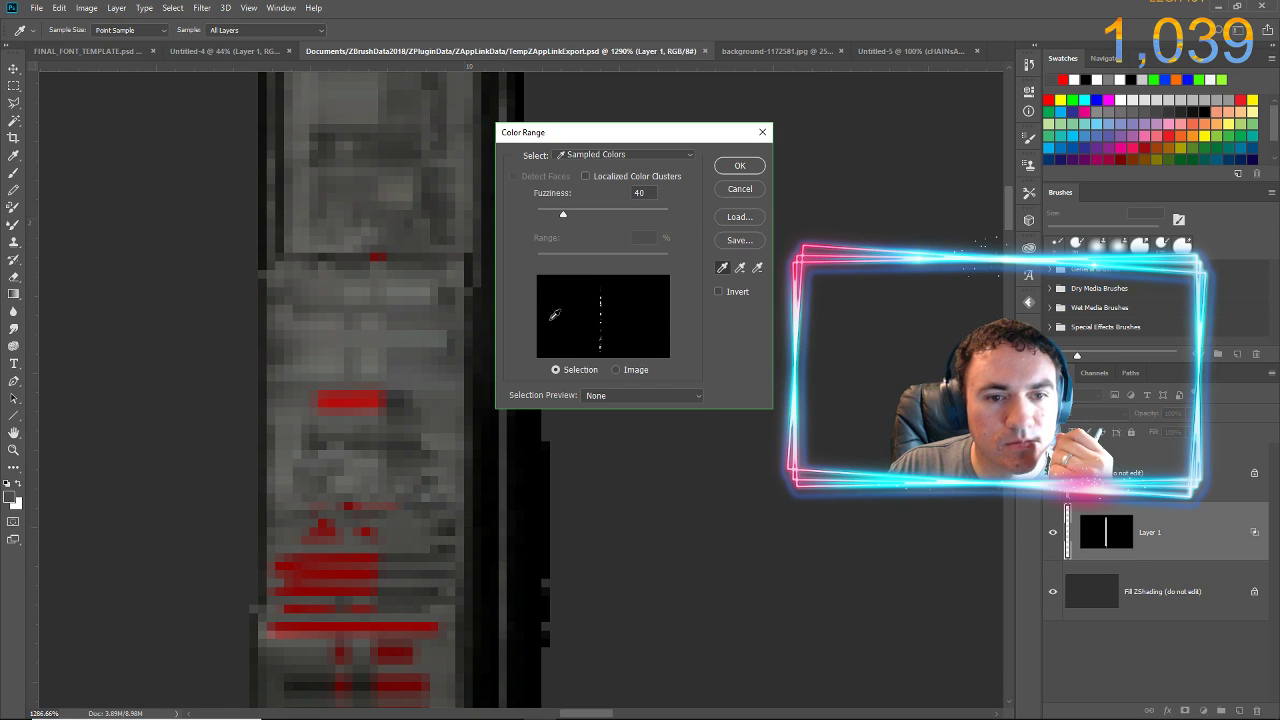
pyautogui.click(366, 403)
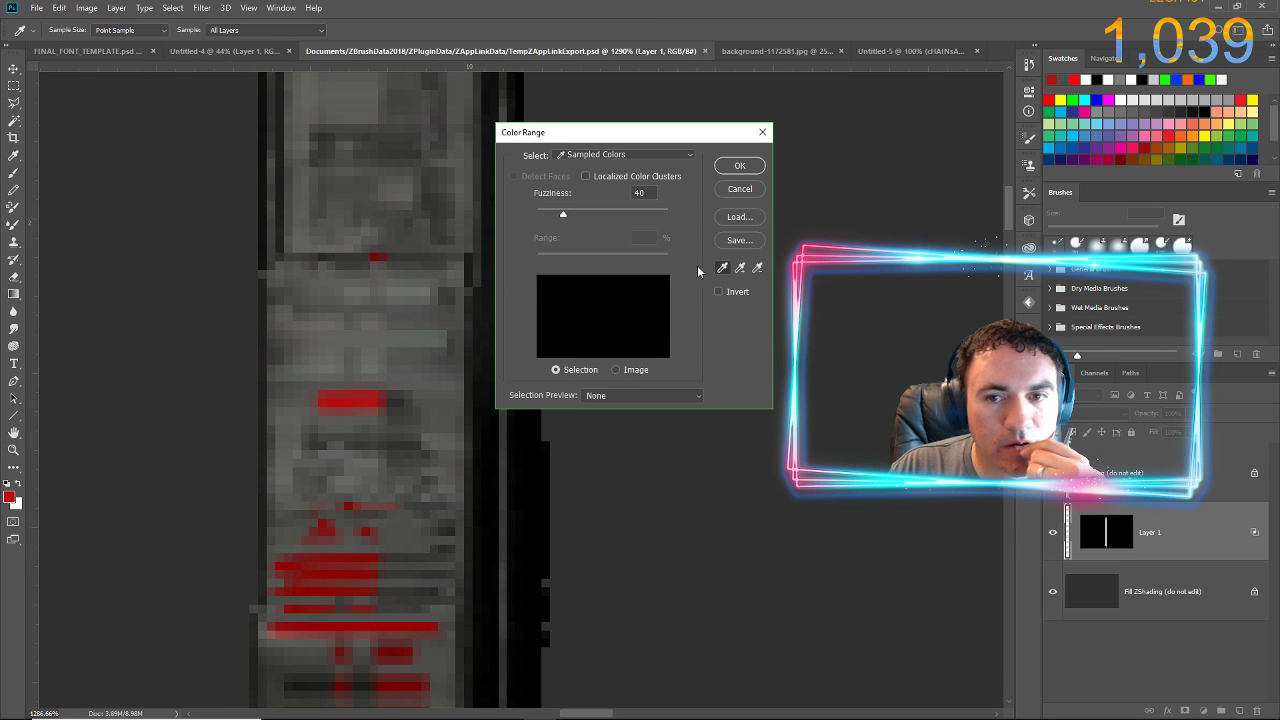
pyautogui.click(358, 399)
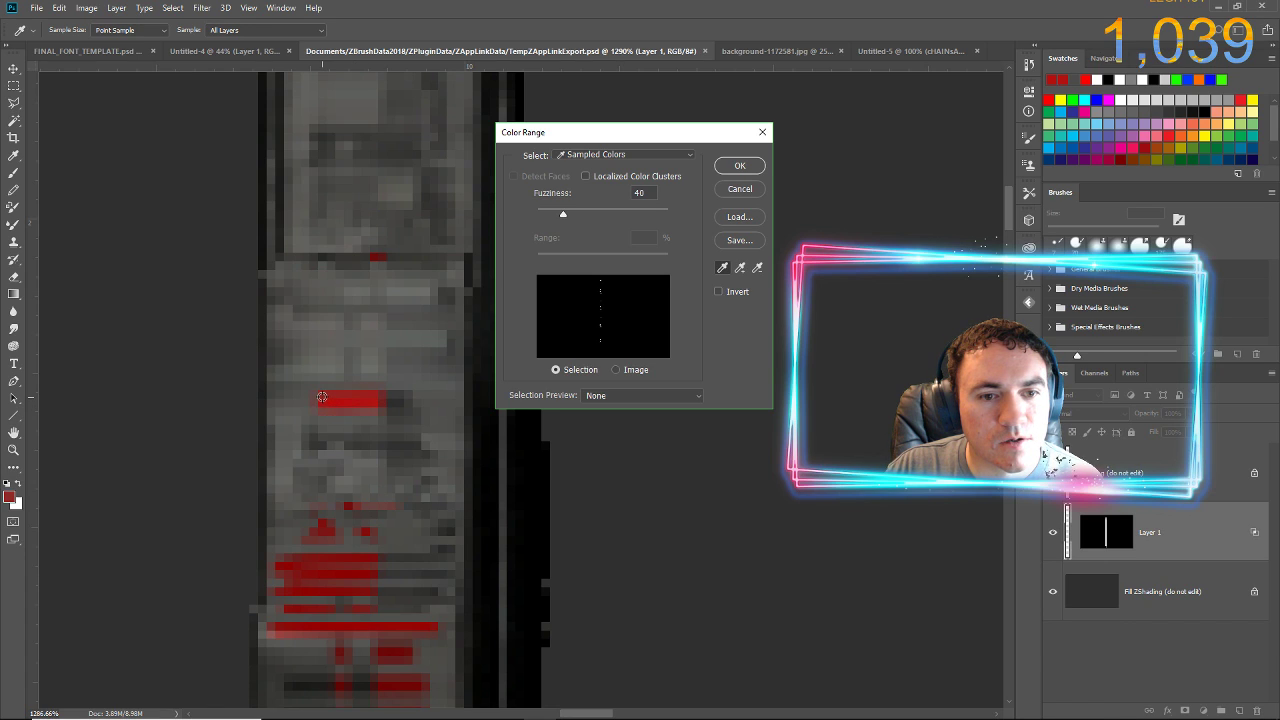
pyautogui.click(322, 397)
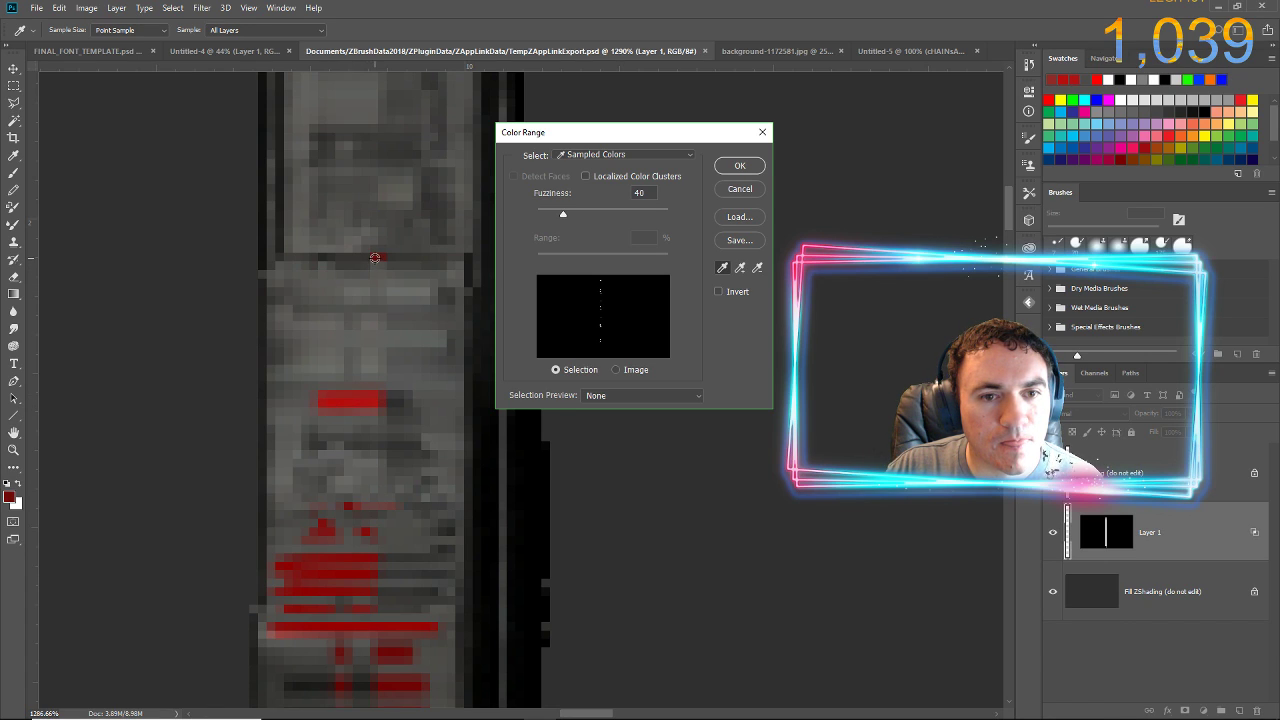
pyautogui.click(375, 258)
pyautogui.click(382, 257)
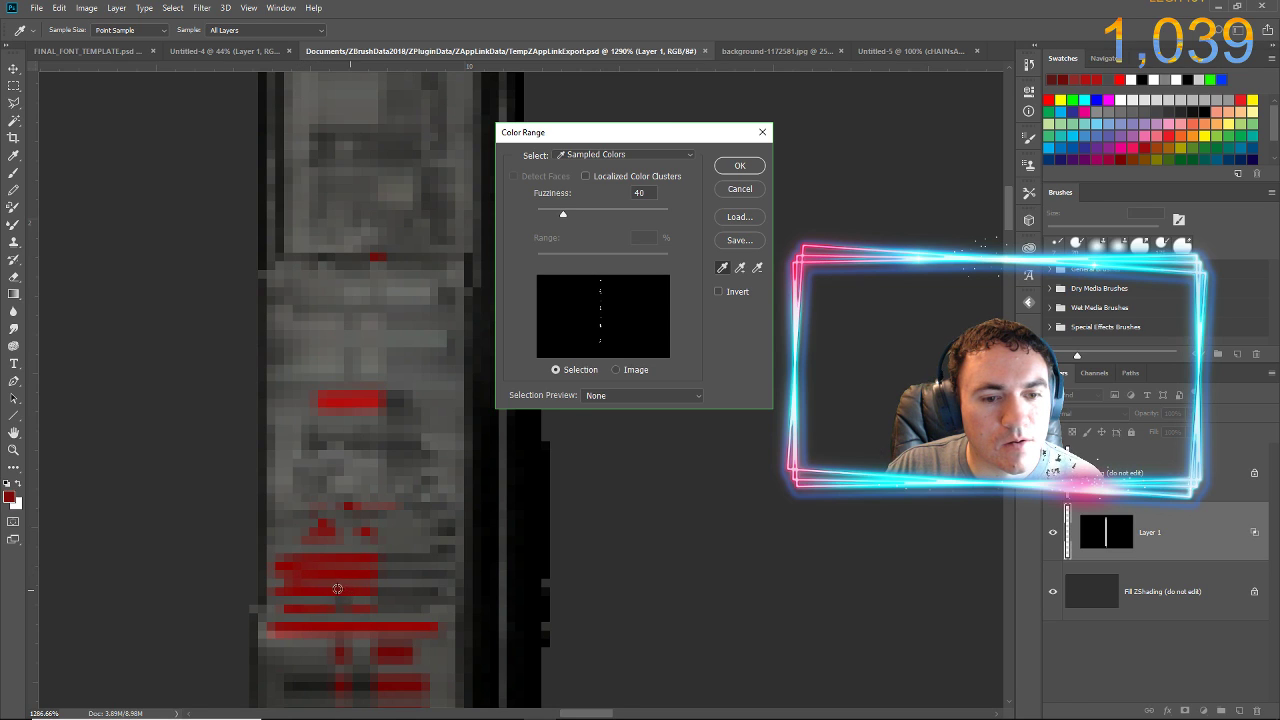
pyautogui.click(302, 592)
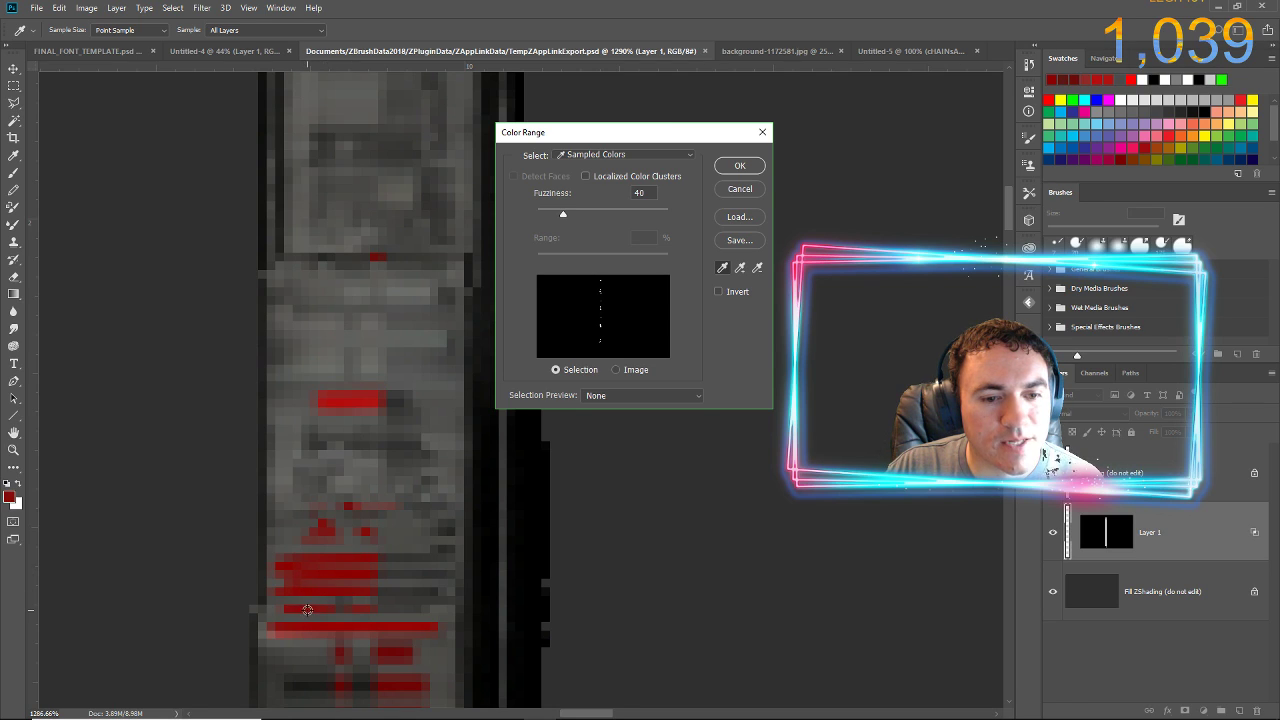
pyautogui.click(312, 610)
pyautogui.click(739, 166)
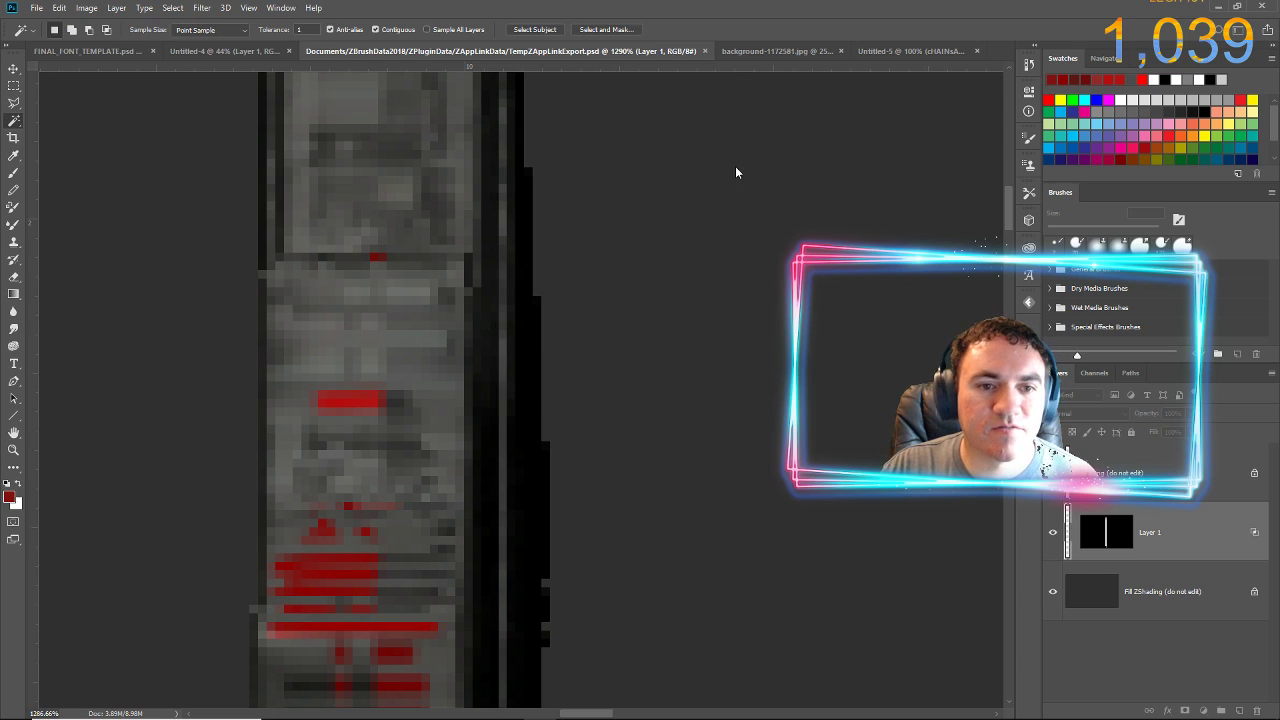
# - Inspect how the color selection covers the red marks along the length of the blade edge
pyautogui.keyDown('alt'); pyautogui.scroll(-5, 629, 429); pyautogui.keyUp('alt')
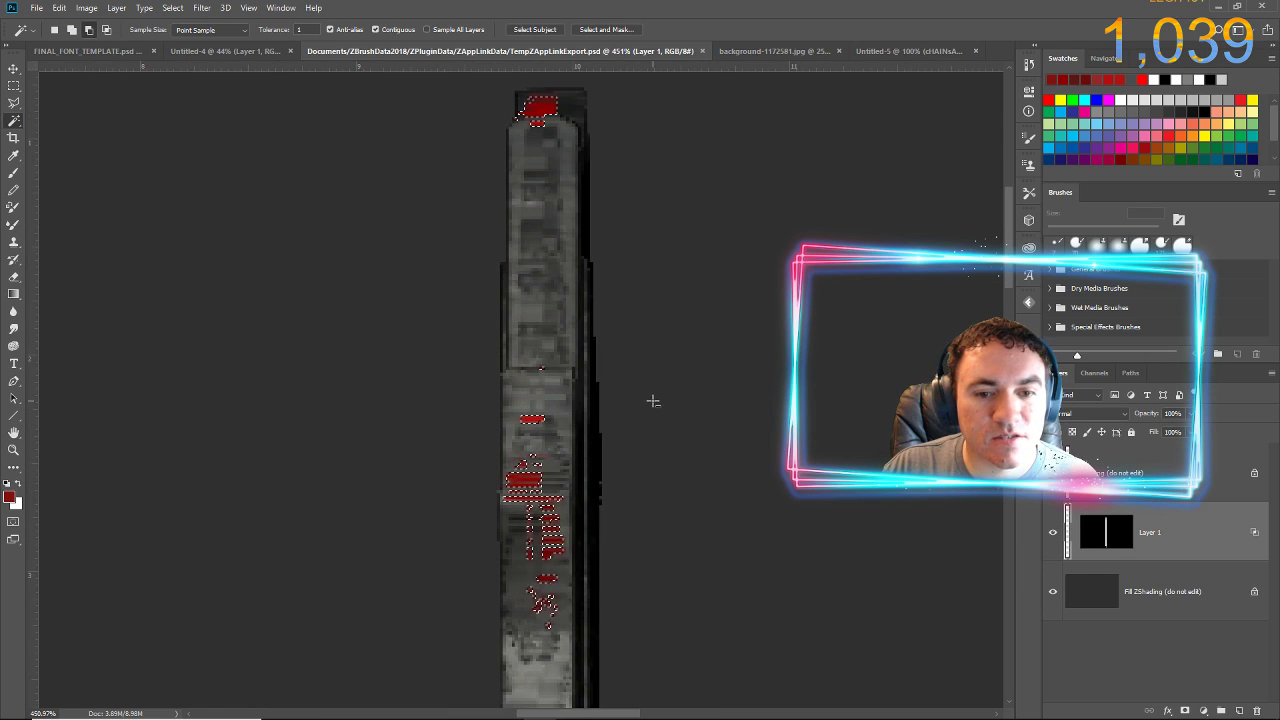
pyautogui.keyDown('alt'); pyautogui.scroll(-4, 653, 401); pyautogui.keyUp('alt')
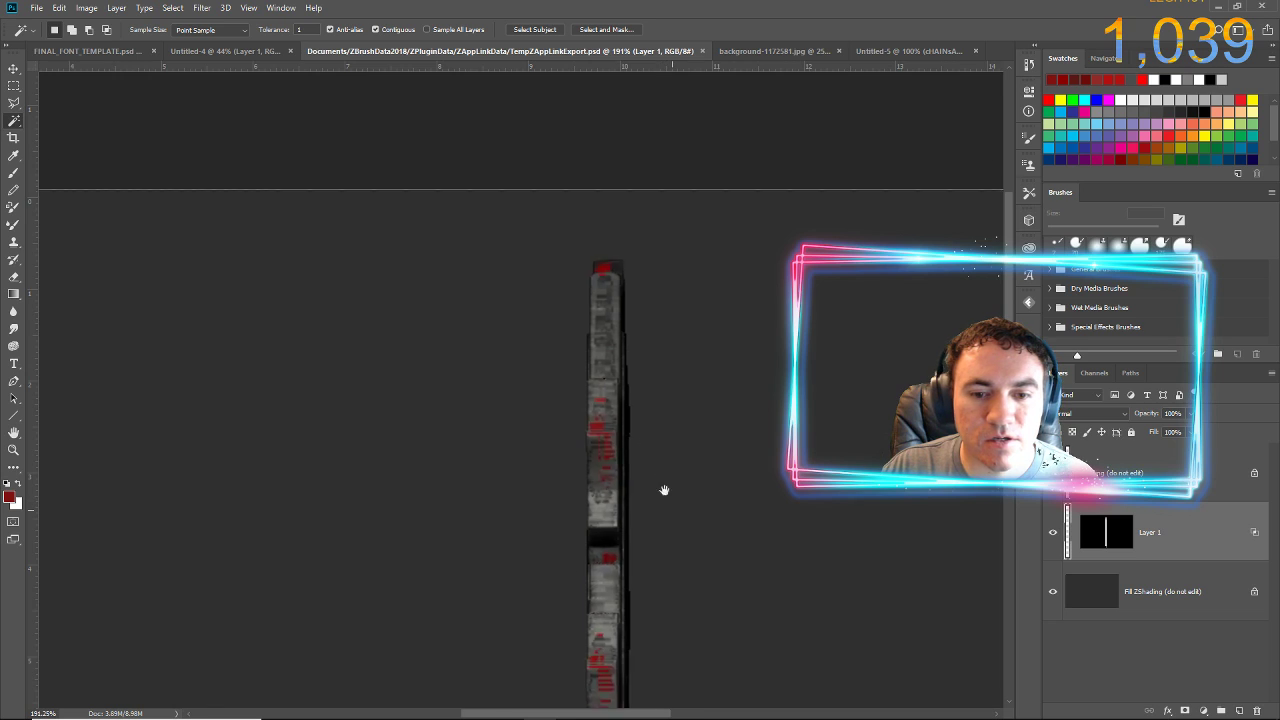
pyautogui.moveTo(664, 490); pyautogui.dragTo(586, 249)
pyautogui.moveTo(660, 514); pyautogui.dragTo(634, 300)
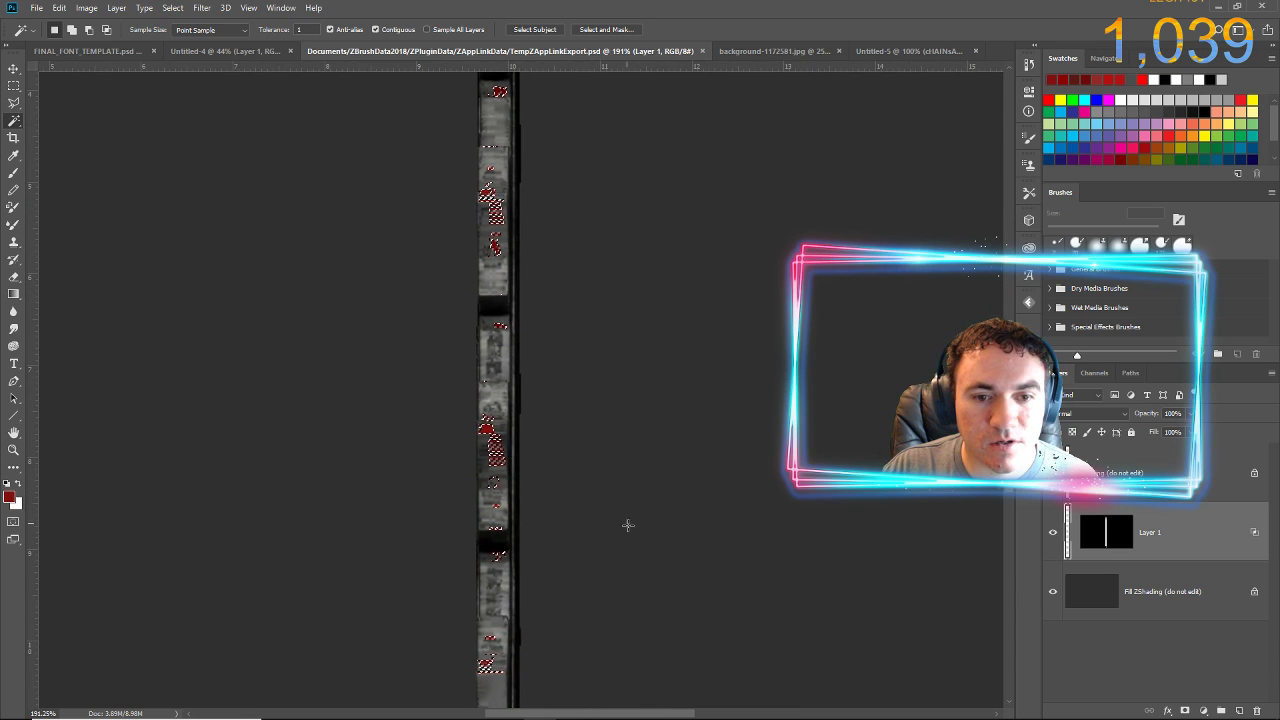
pyautogui.keyDown('alt'); pyautogui.scroll(6, 594, 380); pyautogui.keyUp('alt')
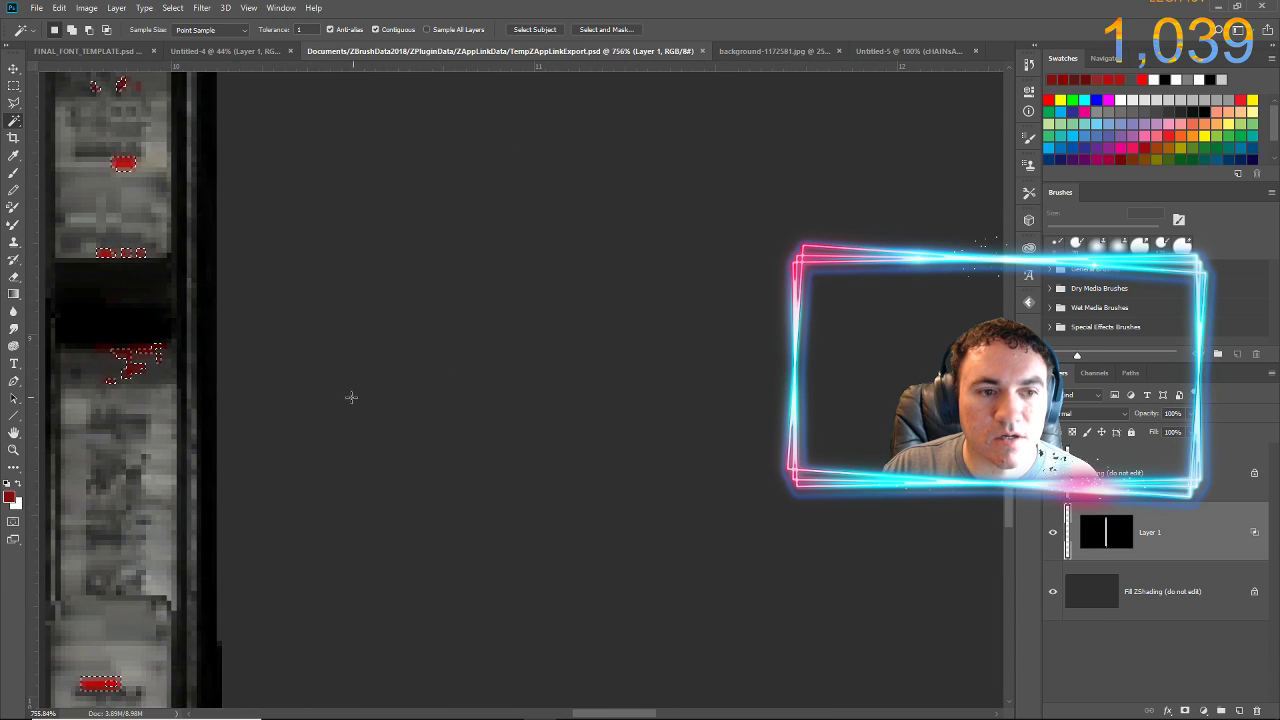
pyautogui.moveTo(351, 397); pyautogui.dragTo(648, 449)
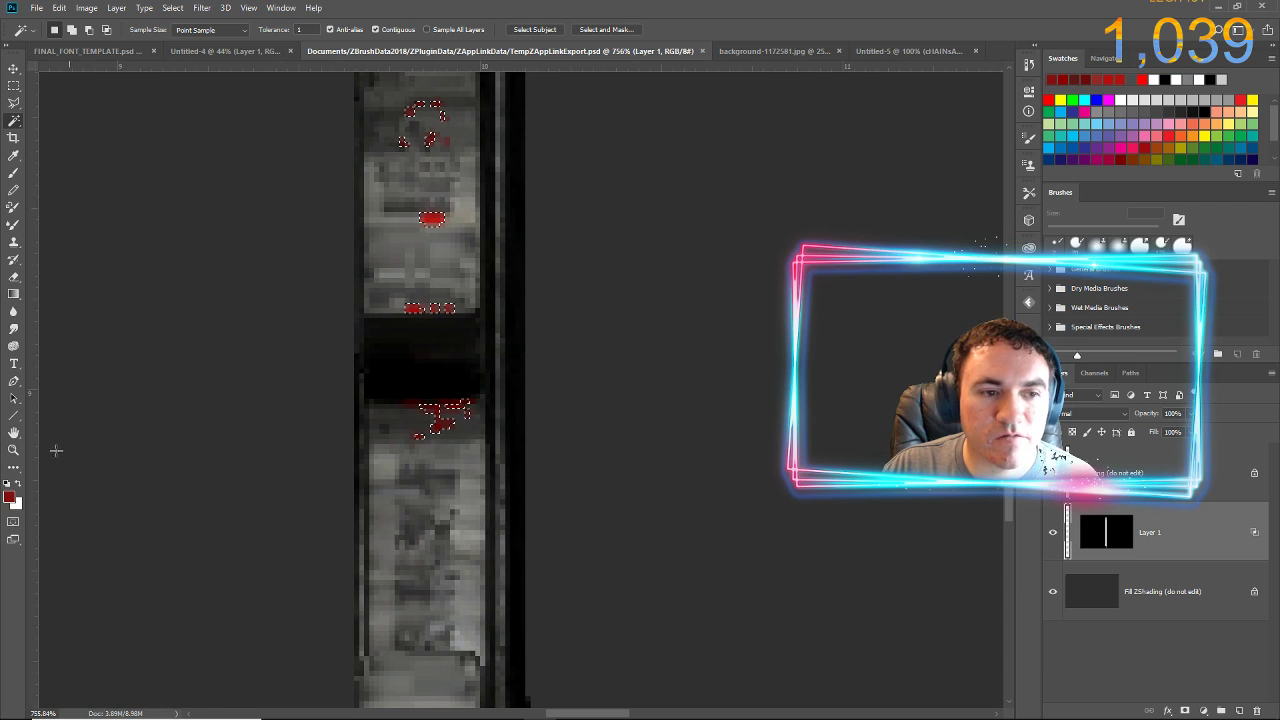
# - Fill the selected red pixels on Layer 1 with dark gray sampled from the blade edge, and clear the selection
pyautogui.click(9, 496)
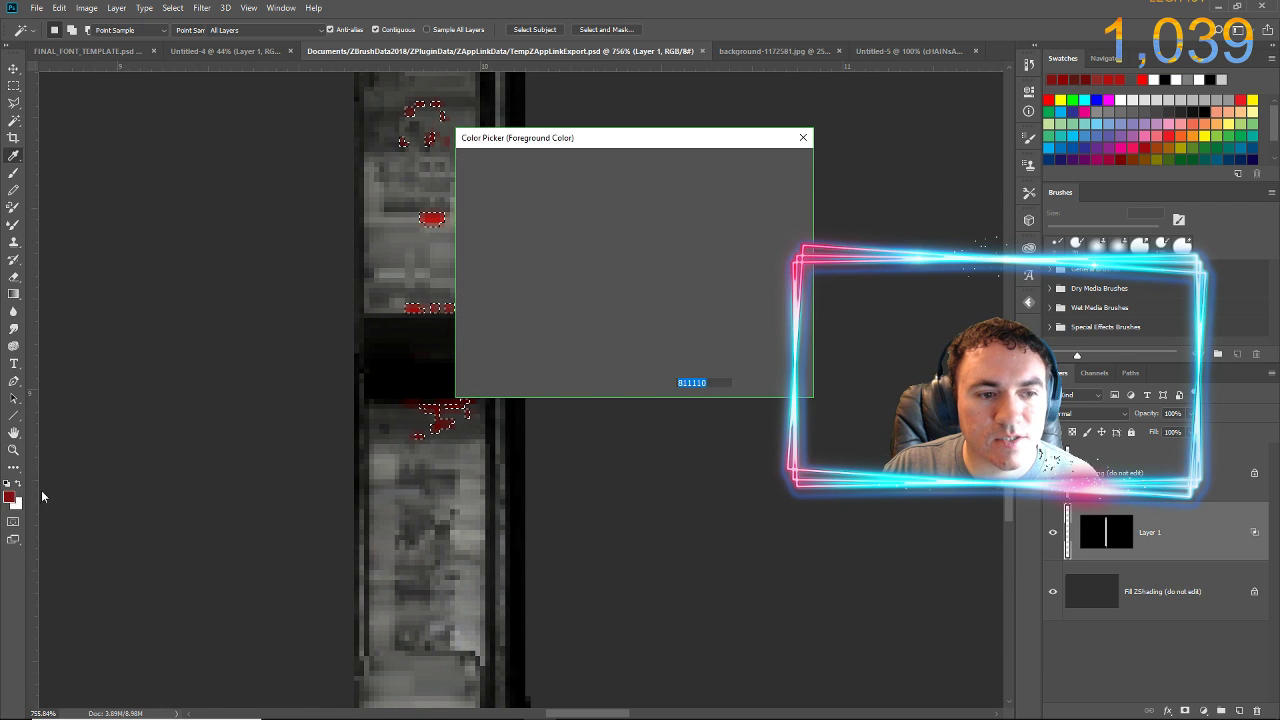
pyautogui.click(465, 471)
pyautogui.click(748, 165)
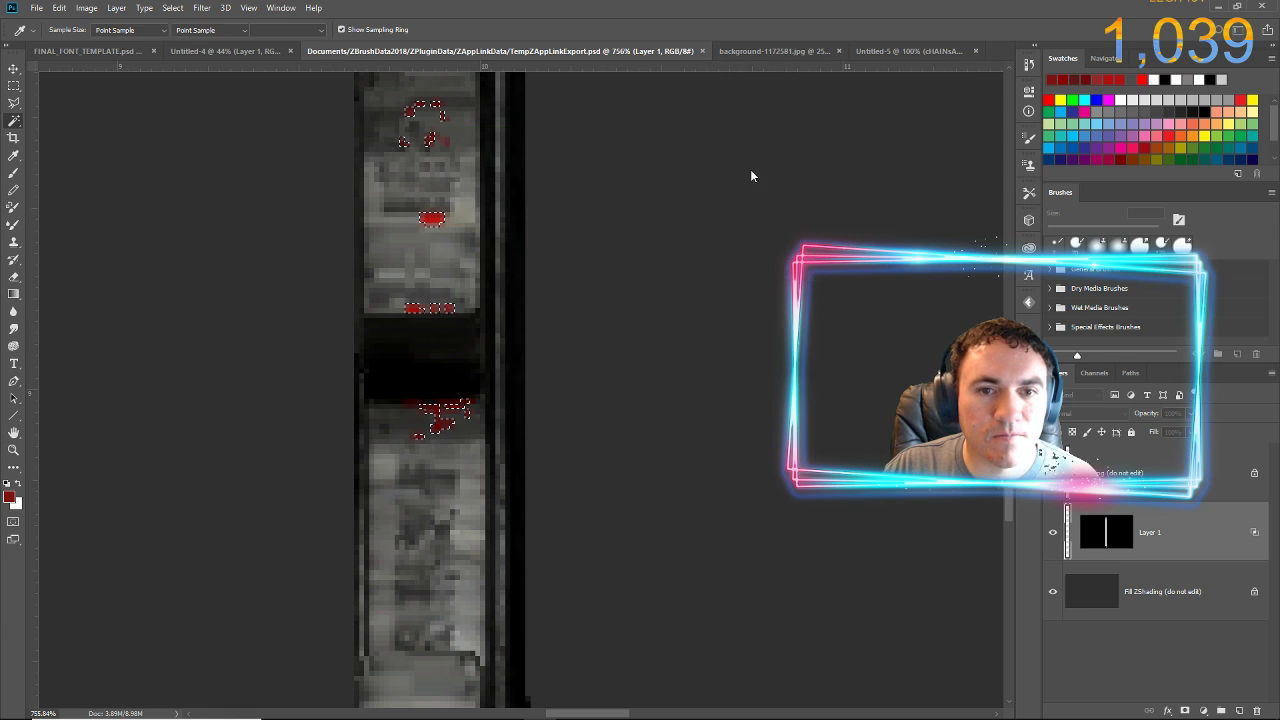
pyautogui.press('w')
pyautogui.hotkey('alt', 'BackSpace')
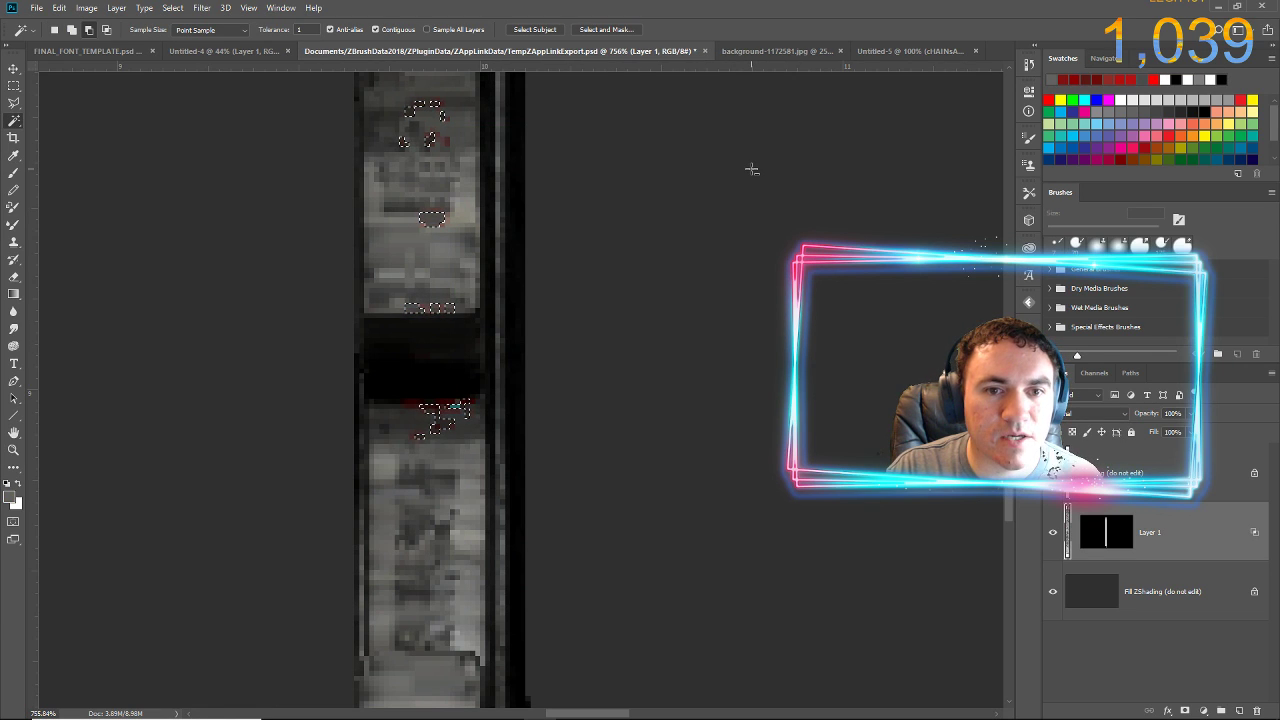
pyautogui.hotkey('ctrl', 'd')
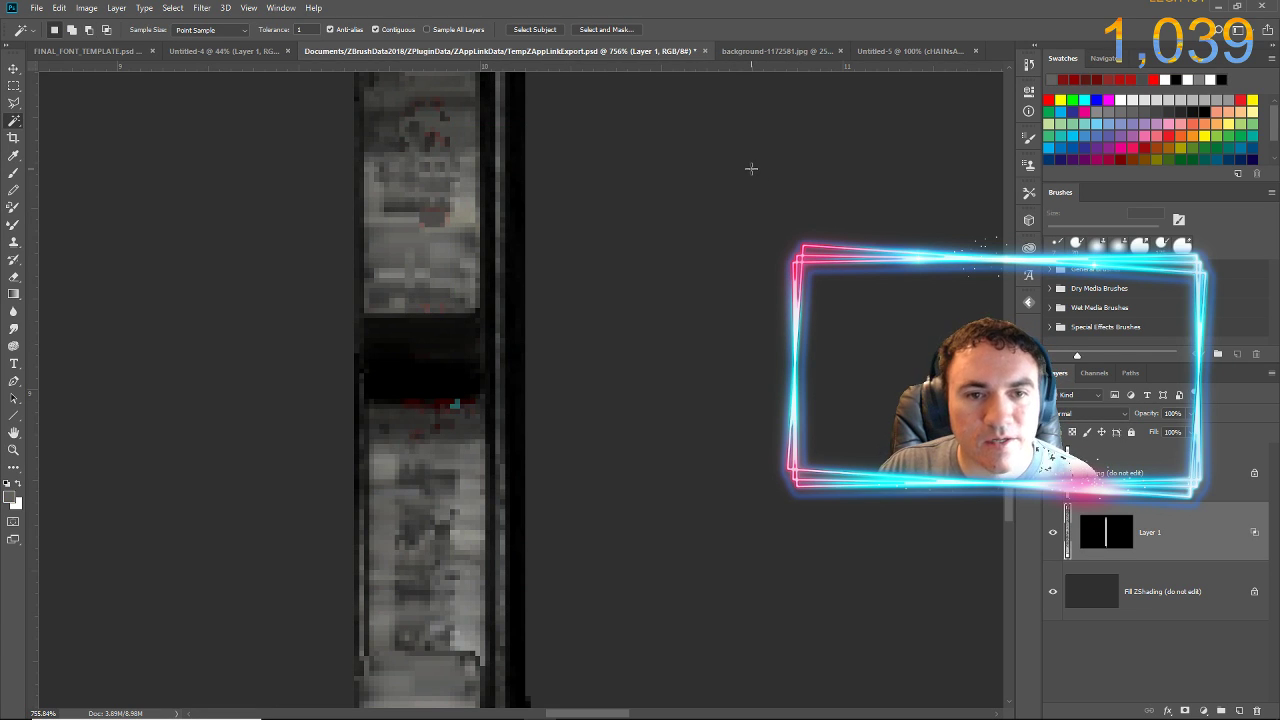
# - Save the edited TempZAppLinkExport.psd, switch back to ZBrush and pick up the edited projection on the blade
pyautogui.keyDown('alt'); pyautogui.scroll(-3, 698, 187); pyautogui.keyUp('alt')
pyautogui.keyDown('alt'); pyautogui.scroll(-1, 743, 557); pyautogui.keyUp('alt')
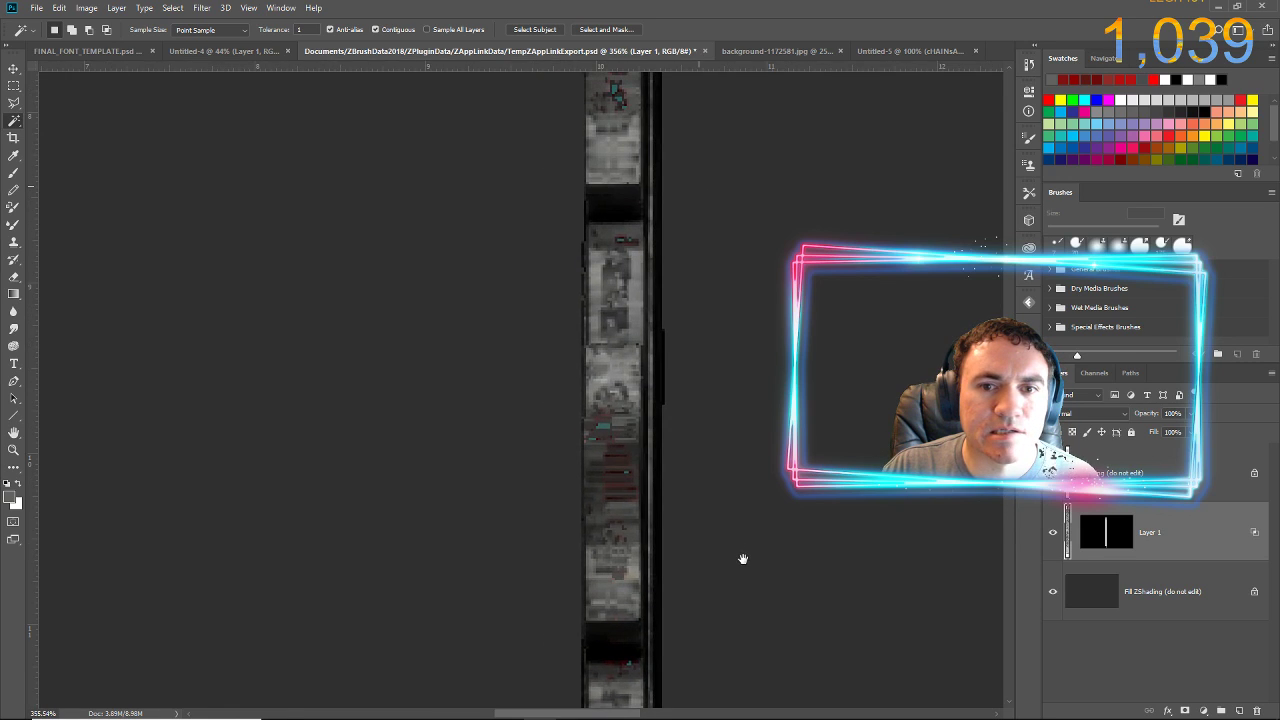
pyautogui.moveTo(713, 370); pyautogui.dragTo(649, 663)
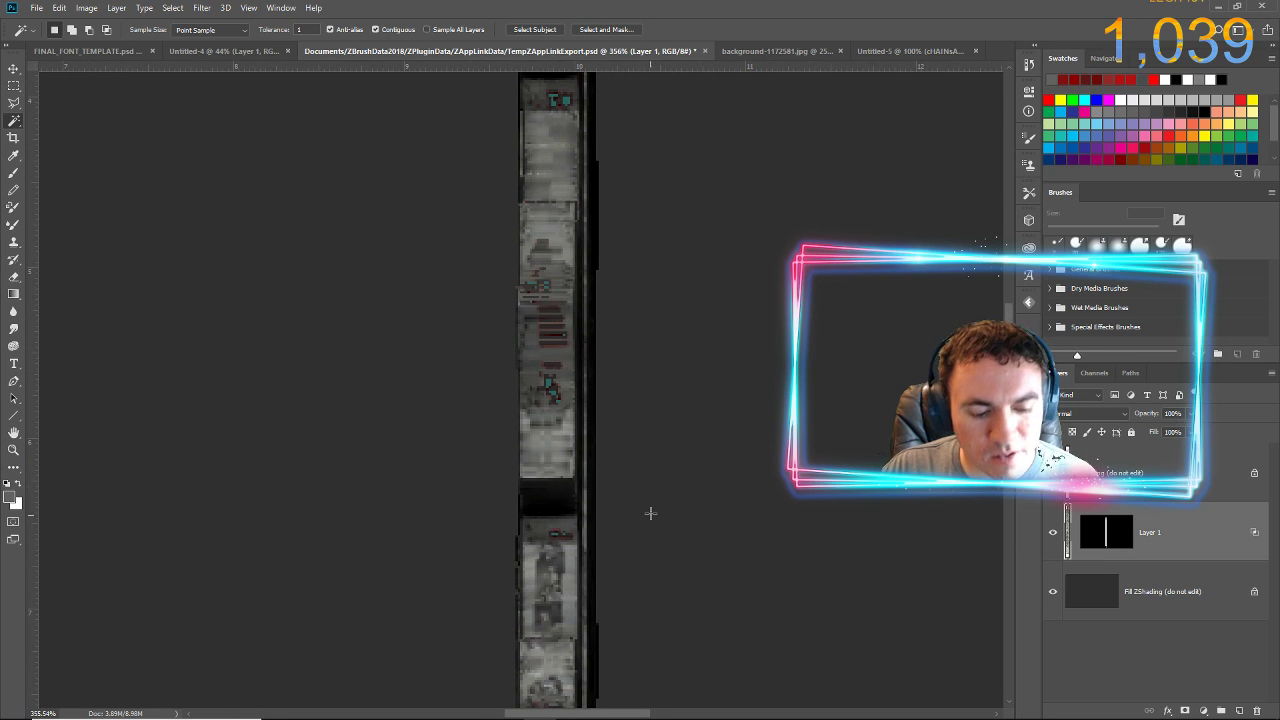
pyautogui.hotkey('ctrl', 's')
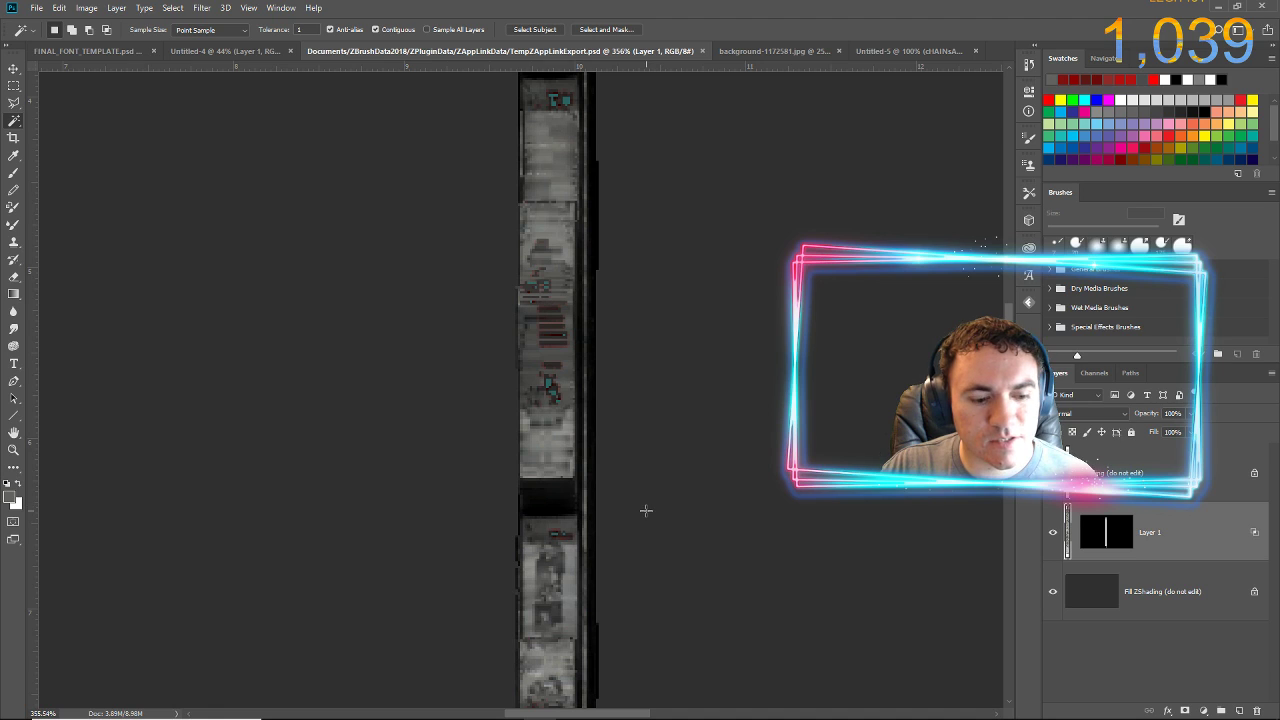
pyautogui.hotkey('alt', 'Tab')
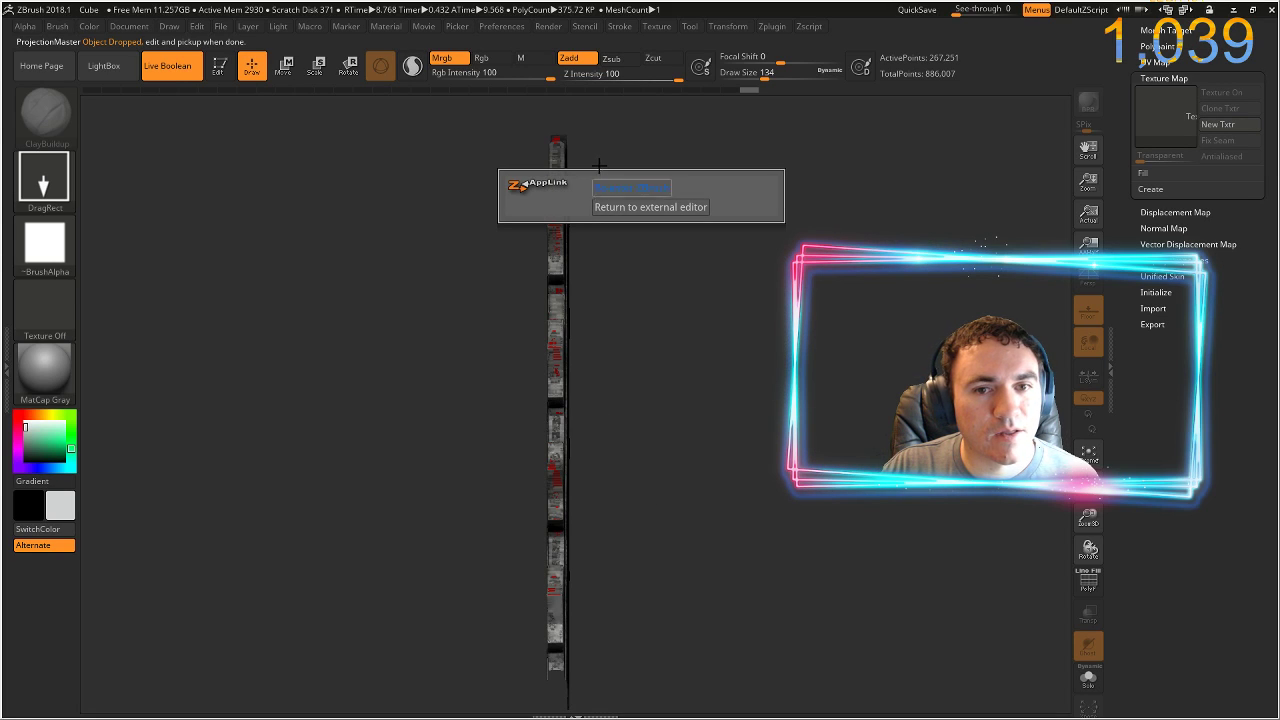
pyautogui.click(608, 190)
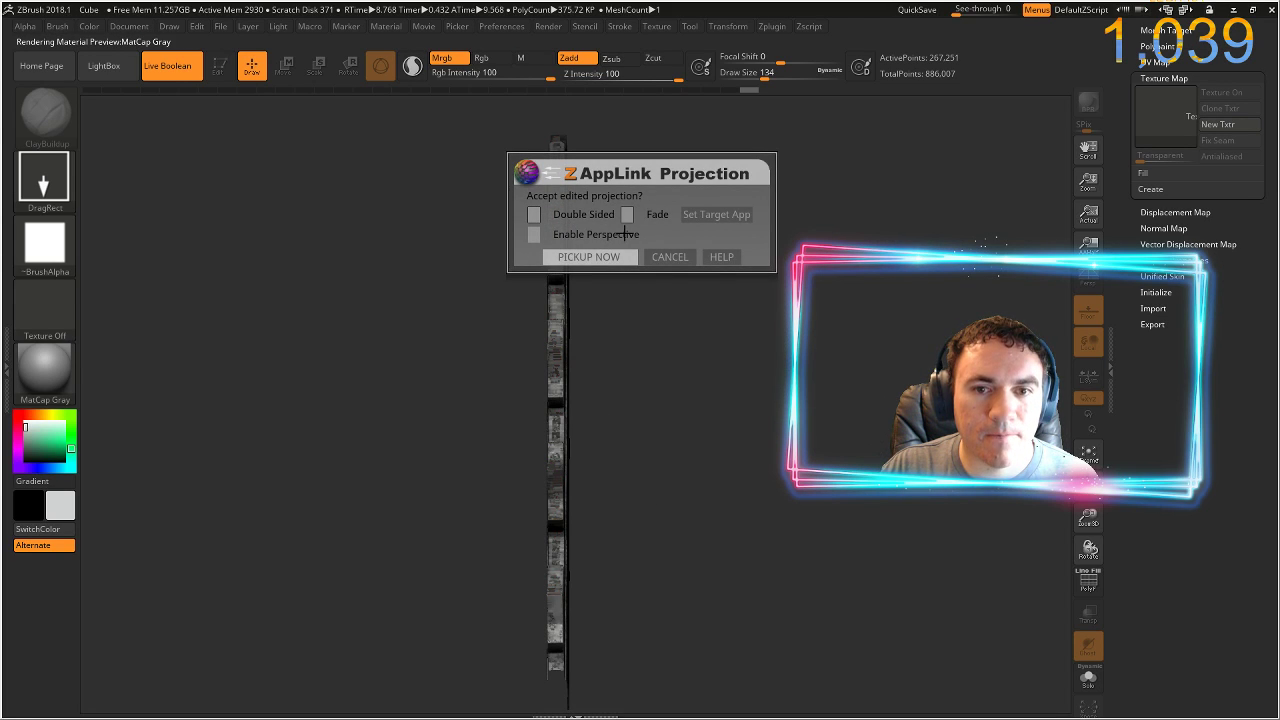
pyautogui.click(600, 256)
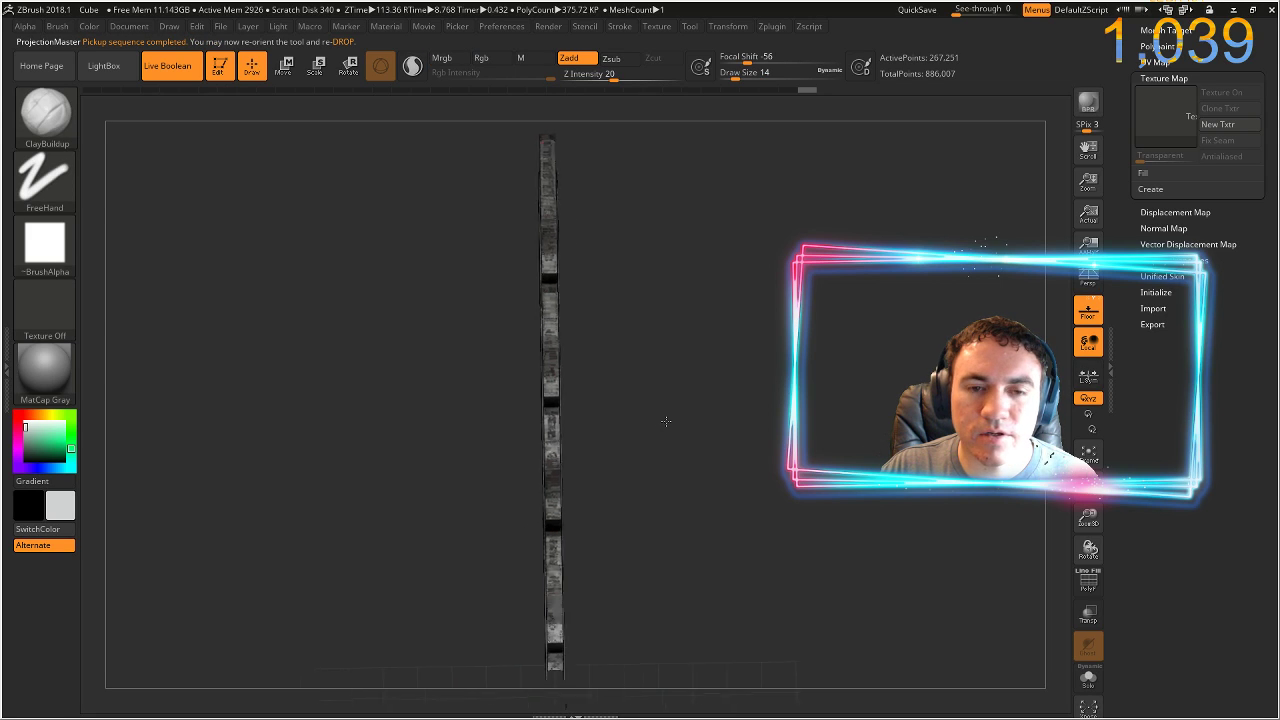
# - Pick a gray paint color from the metal beside the large red patch on the blade edge near the tip
pyautogui.moveTo(698, 361)
pyautogui.keyDown('shift'); pyautogui.mouseDown()
pyautogui.moveTo(646, 397)
pyautogui.moveTo(714, 463)
pyautogui.moveTo(649, 411)
pyautogui.moveTo(559, 254)
pyautogui.mouseUp(); pyautogui.keyUp('shift')
pyautogui.moveTo(365, 217)
pyautogui.keyDown('alt'); pyautogui.mouseDown(button='right')
pyautogui.moveTo(597, 238)
pyautogui.moveTo(583, 351)
pyautogui.moveTo(491, 369)
pyautogui.mouseUp(button='right'); pyautogui.keyUp('alt')
pyautogui.moveTo(491, 369)
pyautogui.mouseDown()
pyautogui.moveTo(354, 371)
pyautogui.moveTo(485, 308)
pyautogui.moveTo(470, 280)
pyautogui.moveTo(180, 200)
pyautogui.moveTo(400, 255)
pyautogui.moveTo(453, 228)
pyautogui.mouseUp()
pyautogui.moveTo(46, 430); pyautogui.dragTo(501, 404)
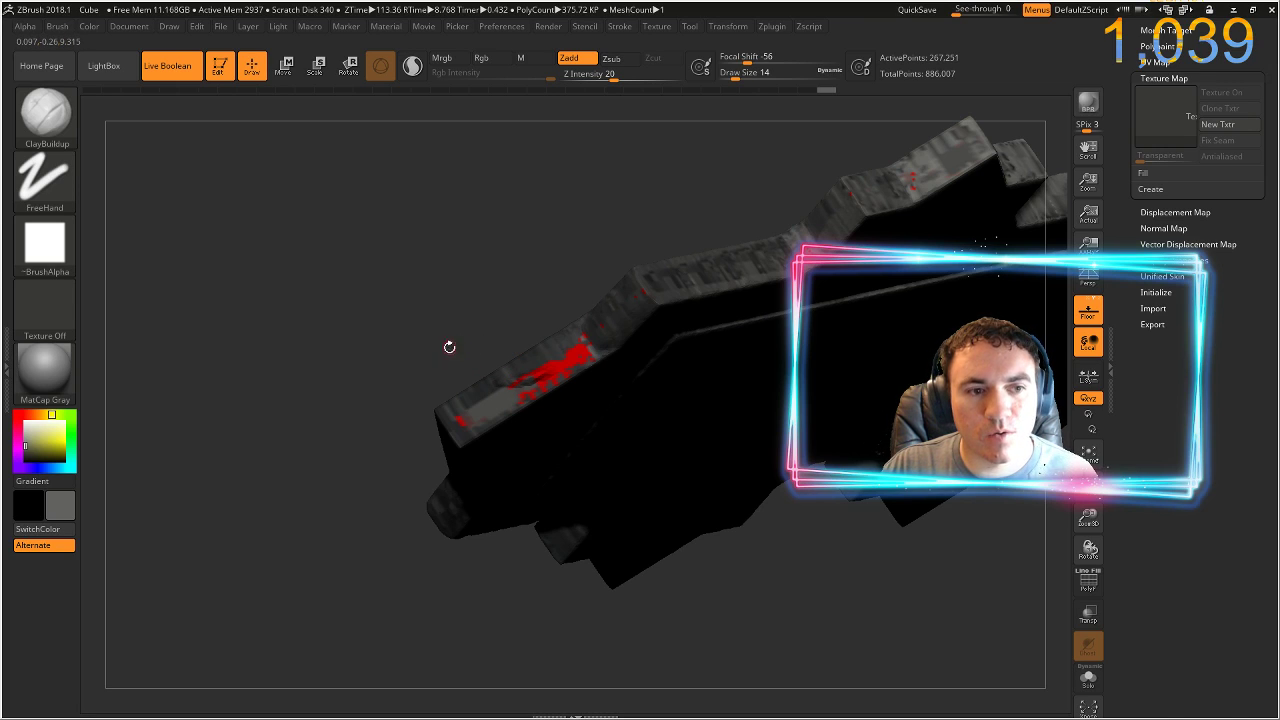
pyautogui.moveTo(381, 347); pyautogui.dragTo(382, 421)
pyautogui.keyDown('ctrl'); pyautogui.moveTo(382, 421); pyautogui.dragTo(382, 436, button='right'); pyautogui.keyUp('ctrl')
pyautogui.moveTo(47, 440); pyautogui.dragTo(434, 441)
# - Paint gray over the red patches near the tip with Rgb on and Zadd off, and smooth the painted area
pyautogui.moveTo(503, 395)
pyautogui.mouseDown()
pyautogui.moveTo(468, 398)
pyautogui.moveTo(470, 380)
pyautogui.mouseUp()
pyautogui.hotkey('ctrl', 'z')
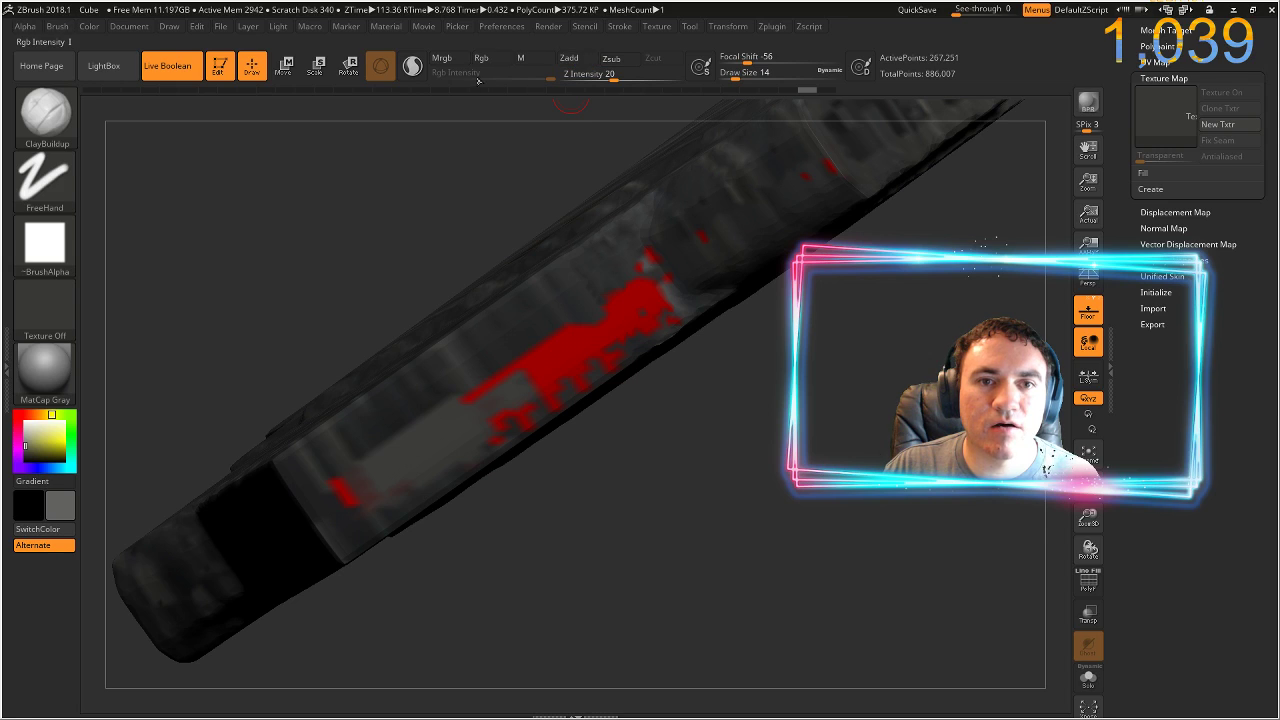
pyautogui.moveTo(486, 390); pyautogui.dragTo(631, 282)
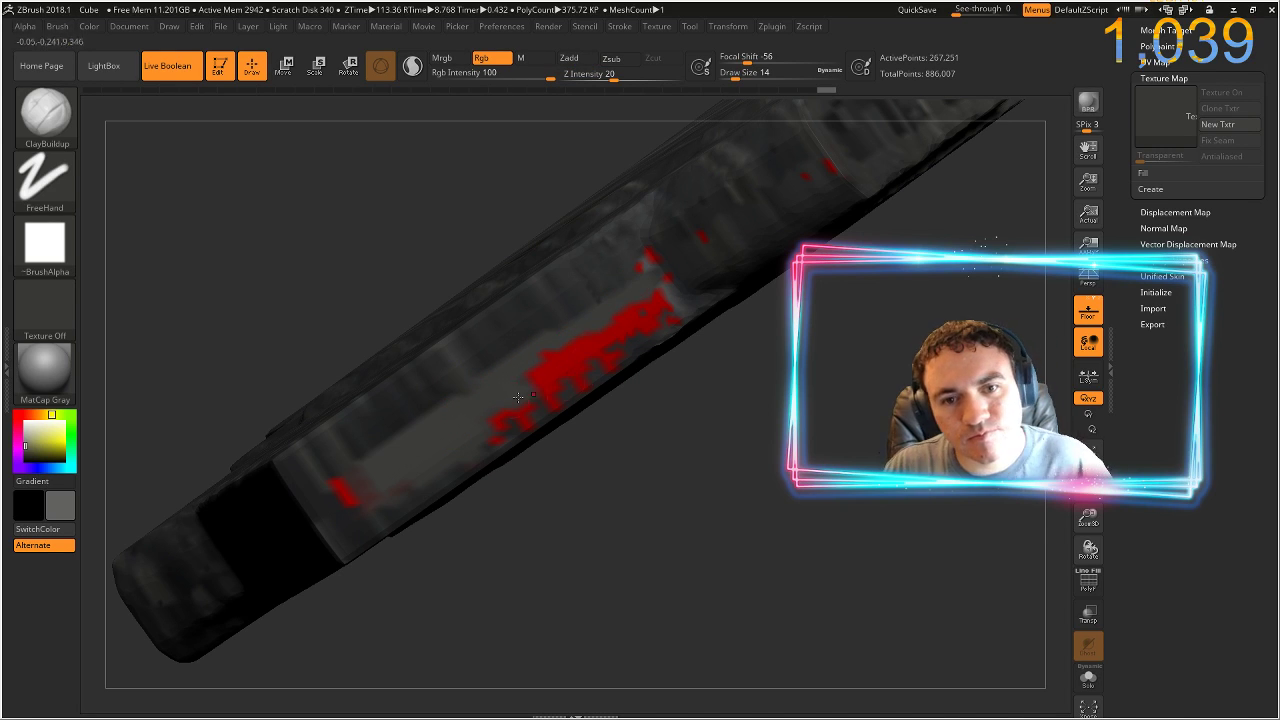
pyautogui.moveTo(629, 319)
pyautogui.mouseDown()
pyautogui.moveTo(670, 296)
pyautogui.moveTo(536, 412)
pyautogui.moveTo(499, 426)
pyautogui.mouseUp()
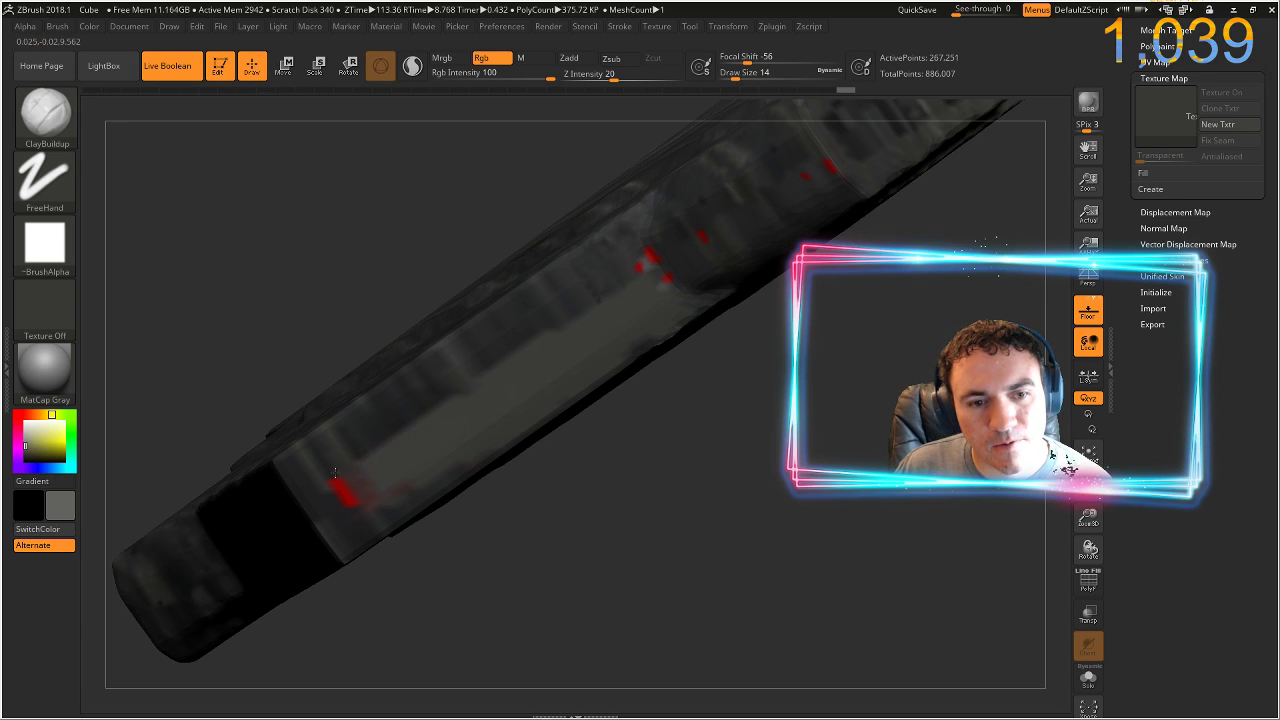
pyautogui.moveTo(366, 466)
pyautogui.mouseDown()
pyautogui.moveTo(340, 491)
pyautogui.moveTo(355, 509)
pyautogui.moveTo(348, 476)
pyautogui.mouseUp()
pyautogui.moveTo(656, 281)
pyautogui.mouseDown()
pyautogui.moveTo(670, 276)
pyautogui.moveTo(664, 252)
pyautogui.moveTo(701, 236)
pyautogui.mouseUp()
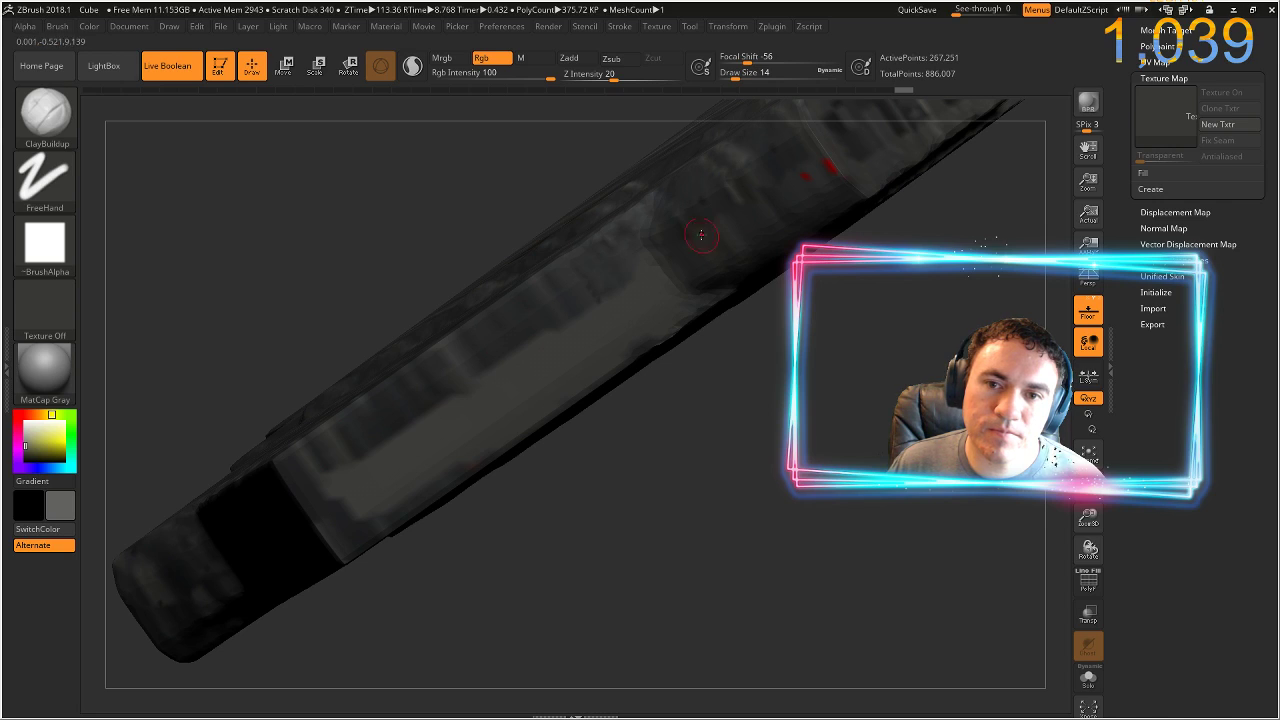
pyautogui.press('shift')
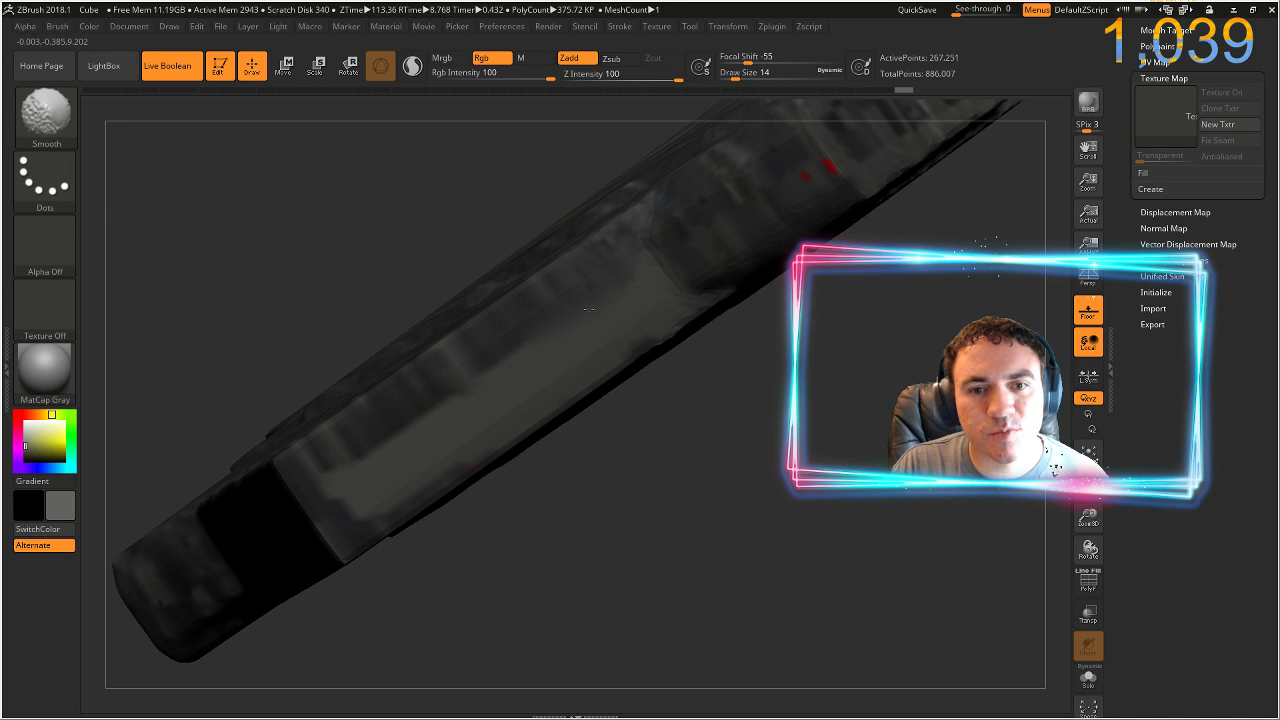
pyautogui.moveTo(486, 361)
pyautogui.keyDown('shift'); pyautogui.mouseDown()
pyautogui.moveTo(324, 462)
pyautogui.moveTo(339, 493)
pyautogui.mouseUp(); pyautogui.keyUp('shift')
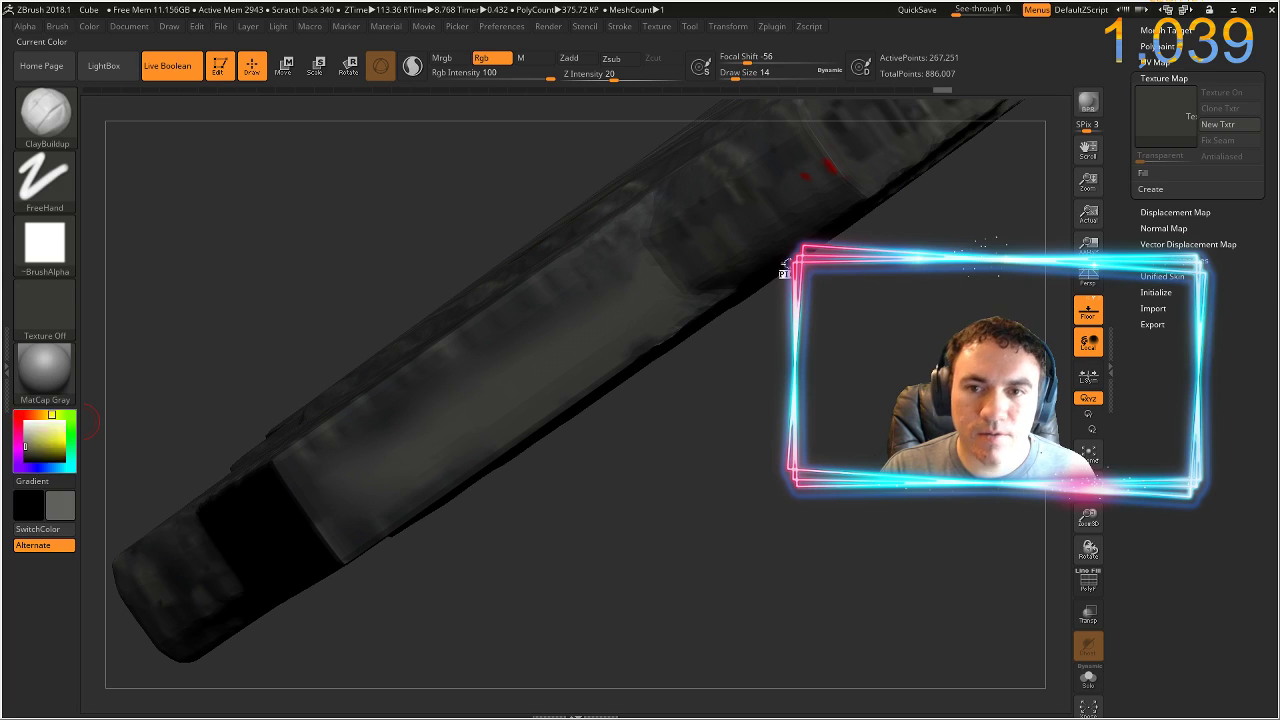
# - Sample a darker gray and paint out the small isolated red spots farther along the blade edge
pyautogui.moveTo(787, 264); pyautogui.dragTo(796, 180)
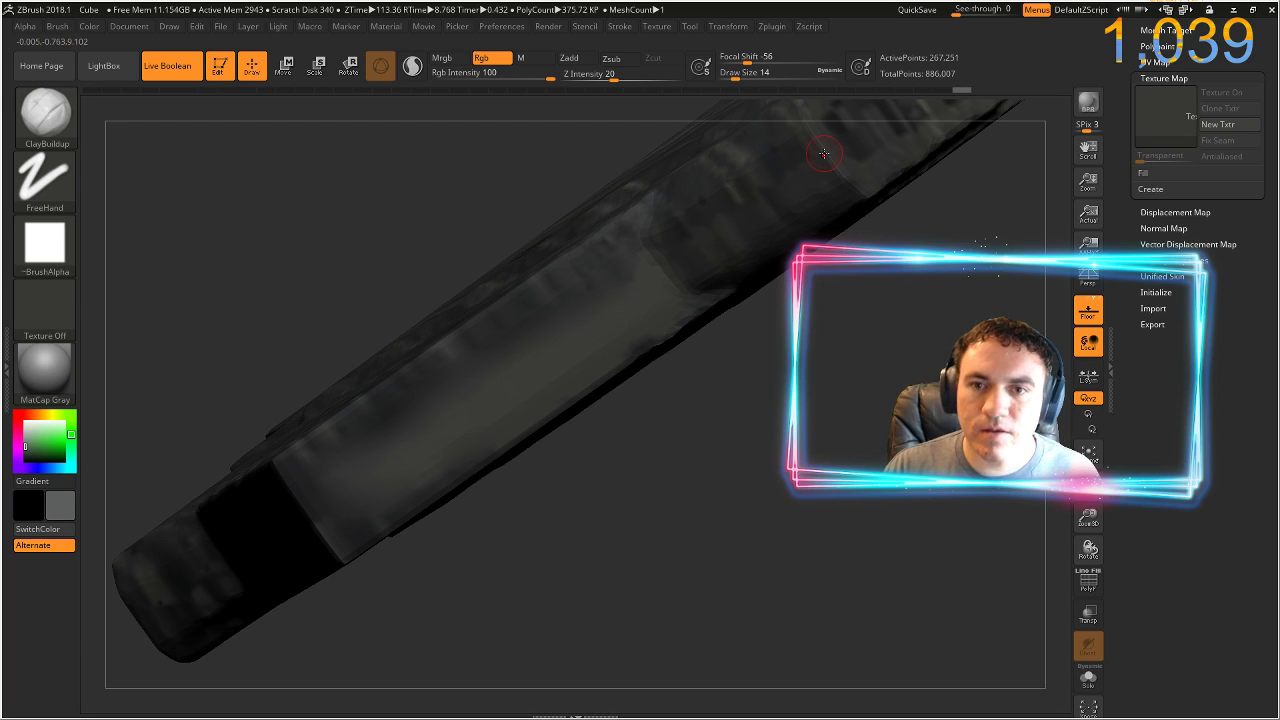
pyautogui.keyDown('alt'); pyautogui.moveTo(942, 249); pyautogui.dragTo(449, 649); pyautogui.keyUp('alt')
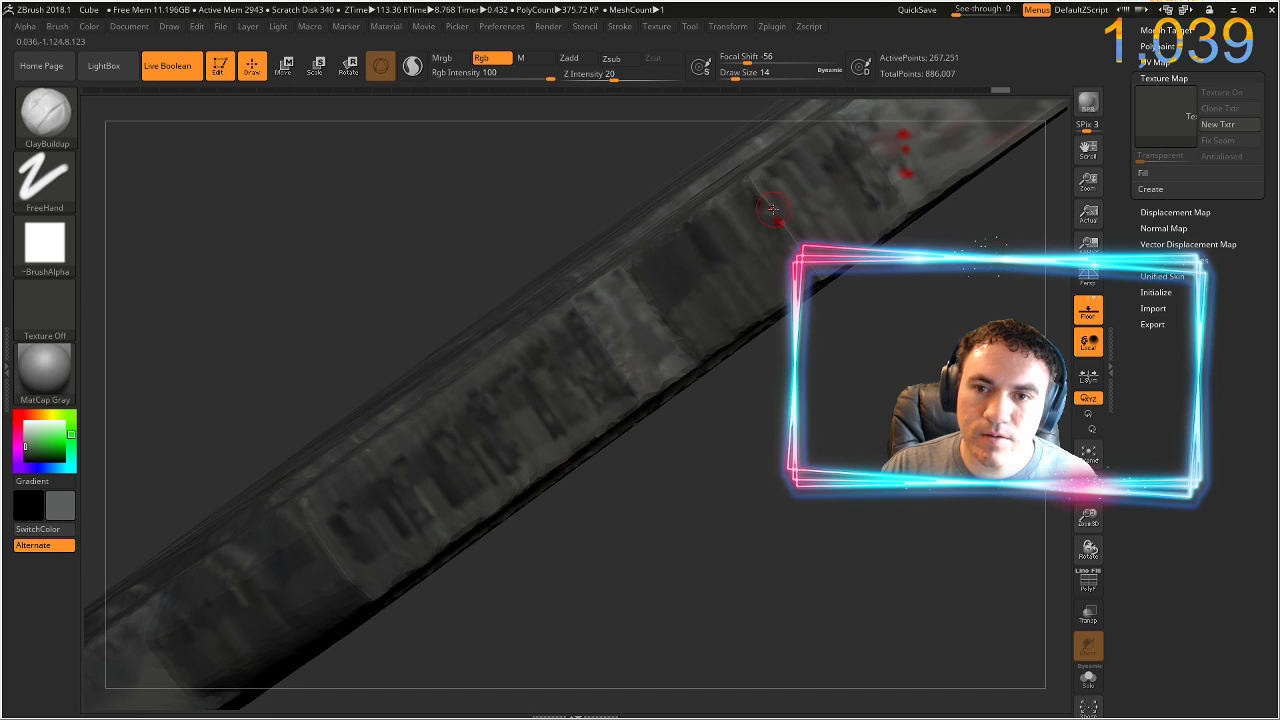
pyautogui.keyDown('alt'); pyautogui.moveTo(908, 326); pyautogui.dragTo(645, 590); pyautogui.keyUp('alt')
# - Paint over the red dot beside the light metal section with a lighter sampled gray, and smooth the adjacent dark area
pyautogui.moveTo(55, 455)
pyautogui.mouseDown()
pyautogui.moveTo(386, 429)
pyautogui.moveTo(663, 360)
pyautogui.mouseUp()
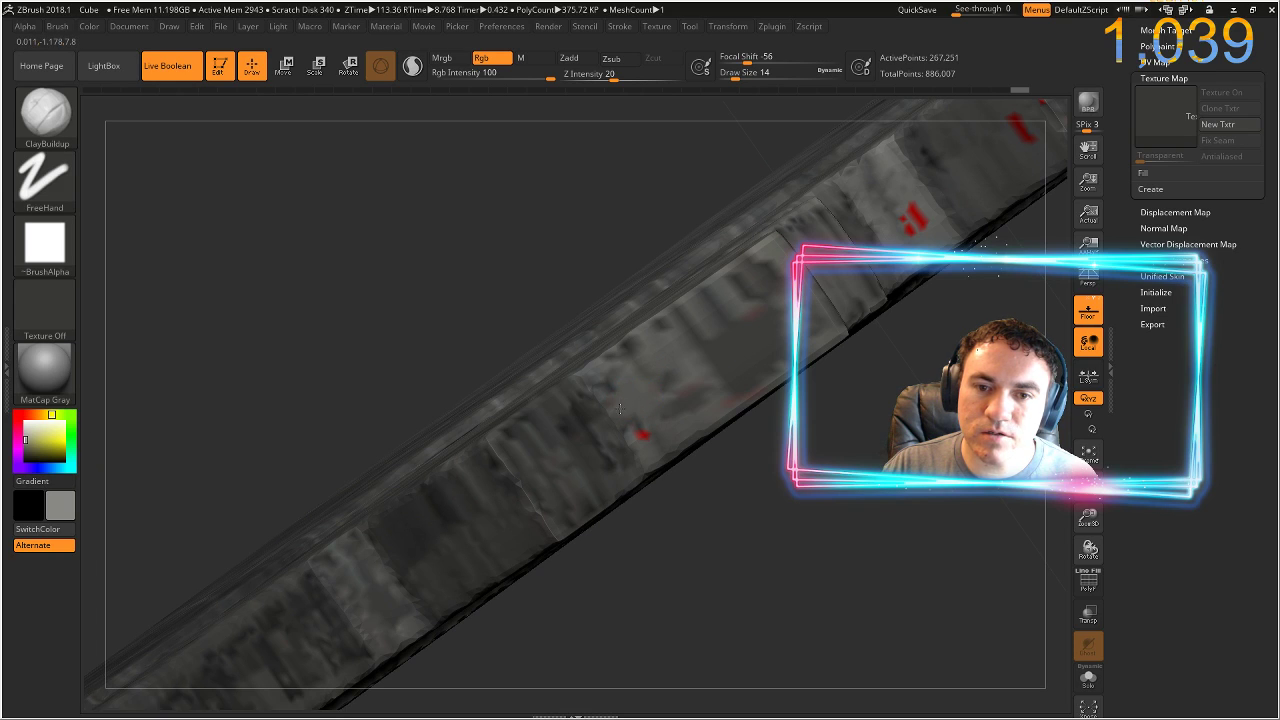
pyautogui.moveTo(612, 408); pyautogui.dragTo(646, 434)
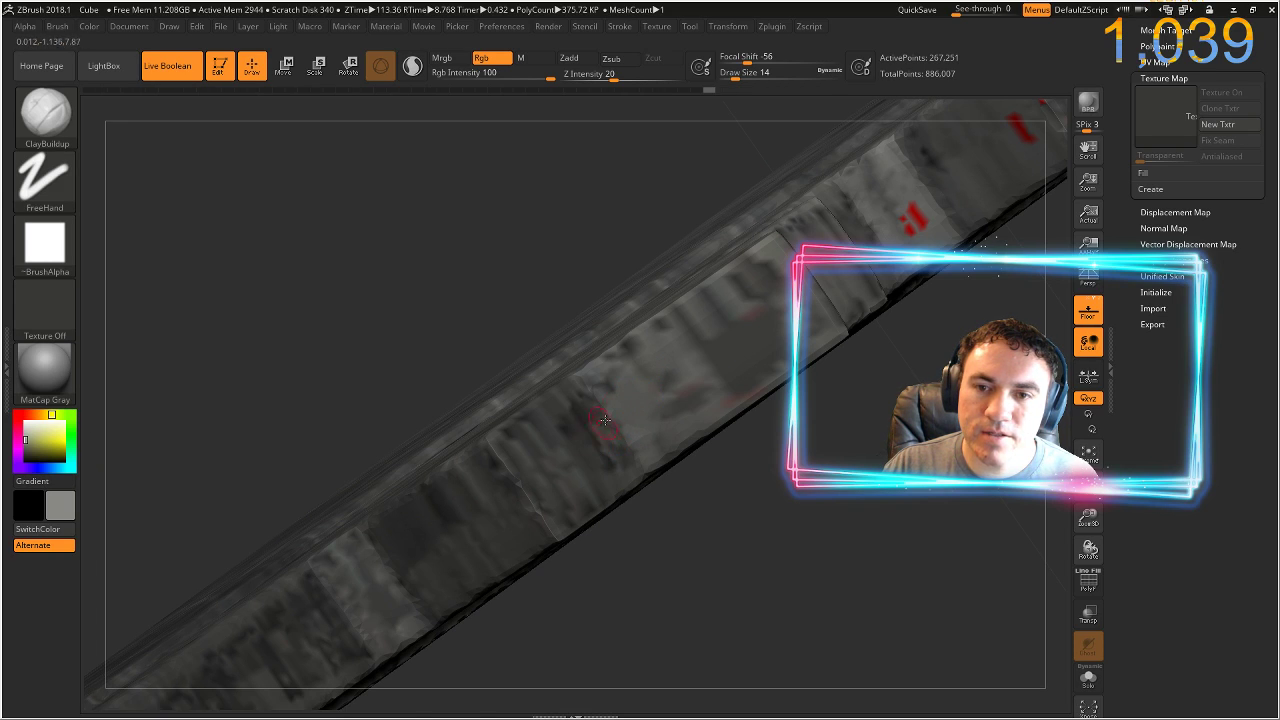
pyautogui.press('shift')
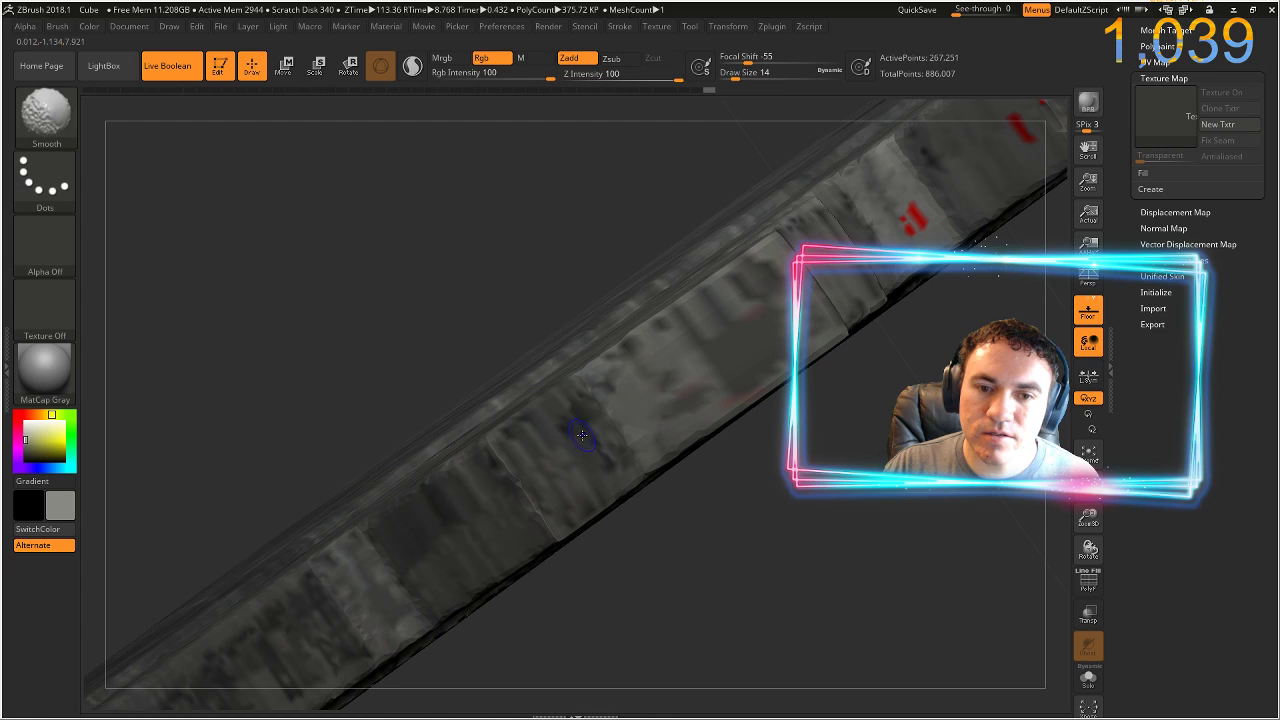
pyautogui.press('shift')
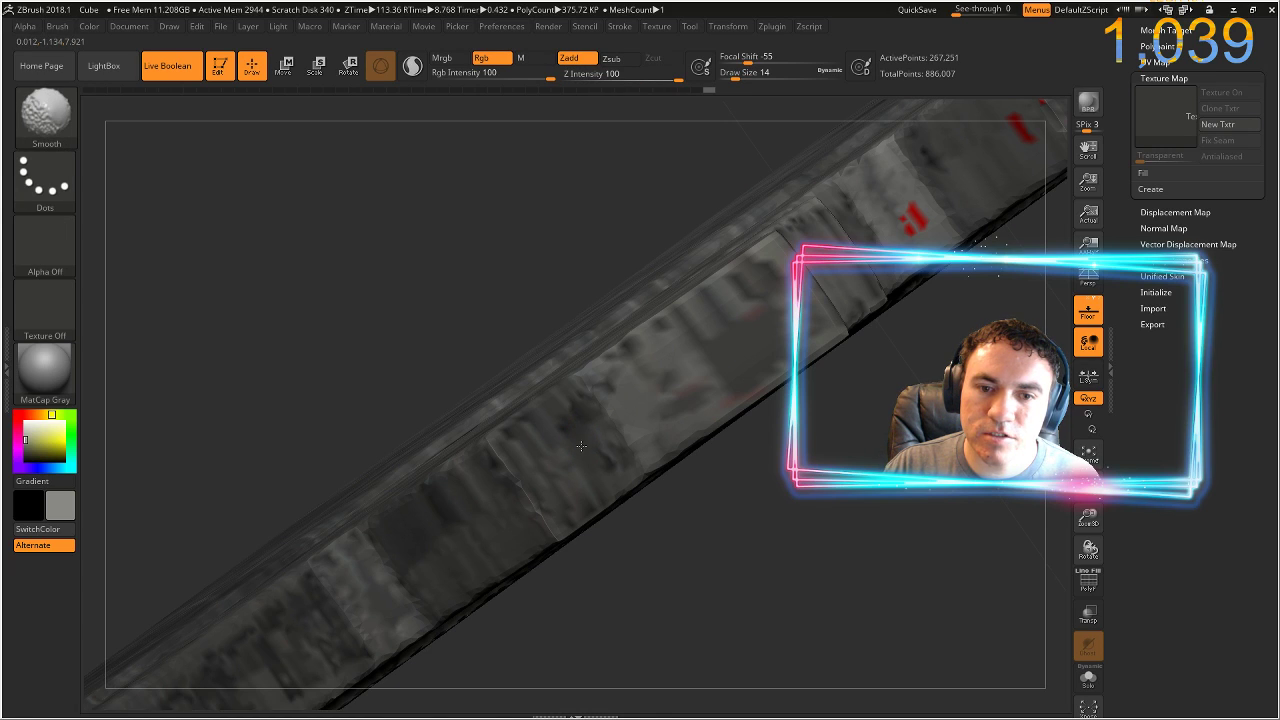
pyautogui.keyDown('shift'); pyautogui.moveTo(581, 446); pyautogui.dragTo(590, 440); pyautogui.keyUp('shift')
# - Paint out the faint red streaks on the light metal section and the red marks just beyond it
pyautogui.moveTo(681, 396); pyautogui.dragTo(760, 383)
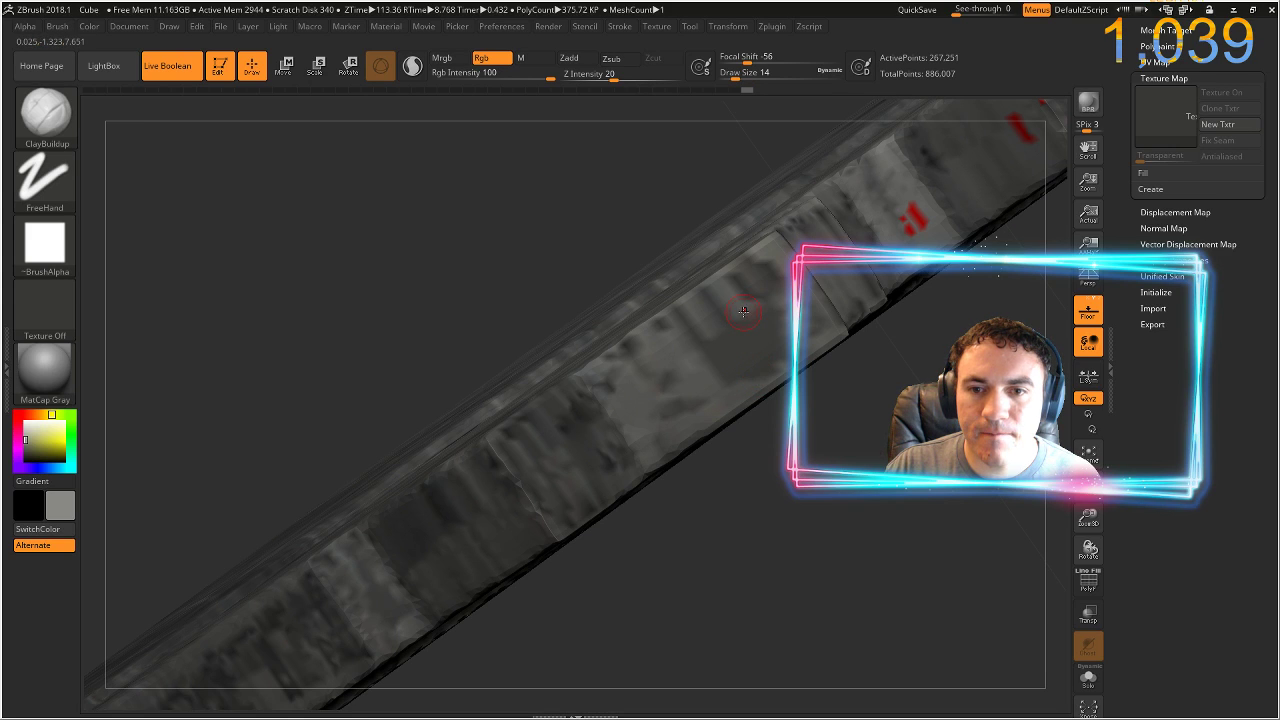
pyautogui.moveTo(748, 306); pyautogui.dragTo(769, 315)
pyautogui.moveTo(819, 465)
pyautogui.keyDown('alt'); pyautogui.mouseDown()
pyautogui.moveTo(766, 512)
pyautogui.moveTo(697, 399)
pyautogui.mouseUp(); pyautogui.keyUp('alt')
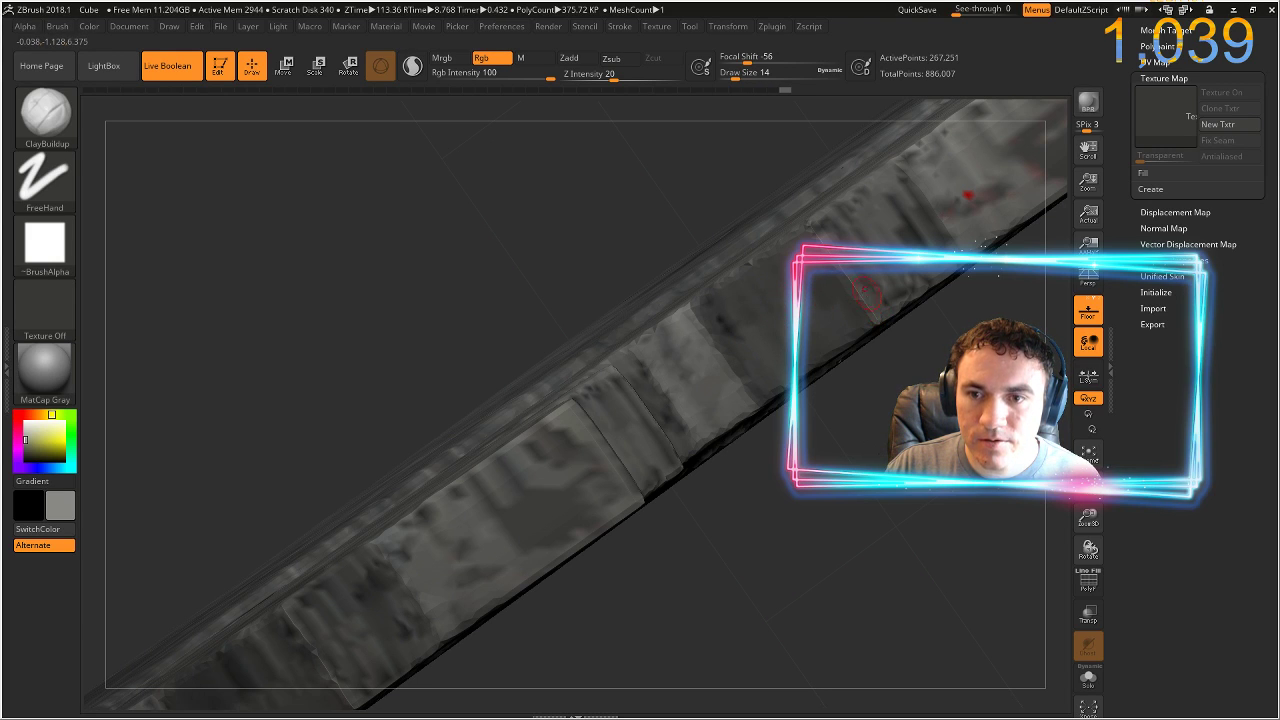
# - Paint gray over the cluster of red dots on the next light section farther along the edge
pyautogui.keyDown('alt'); pyautogui.moveTo(947, 217); pyautogui.dragTo(694, 410, button='right'); pyautogui.keyUp('alt')
pyautogui.moveTo(694, 410); pyautogui.dragTo(752, 382)
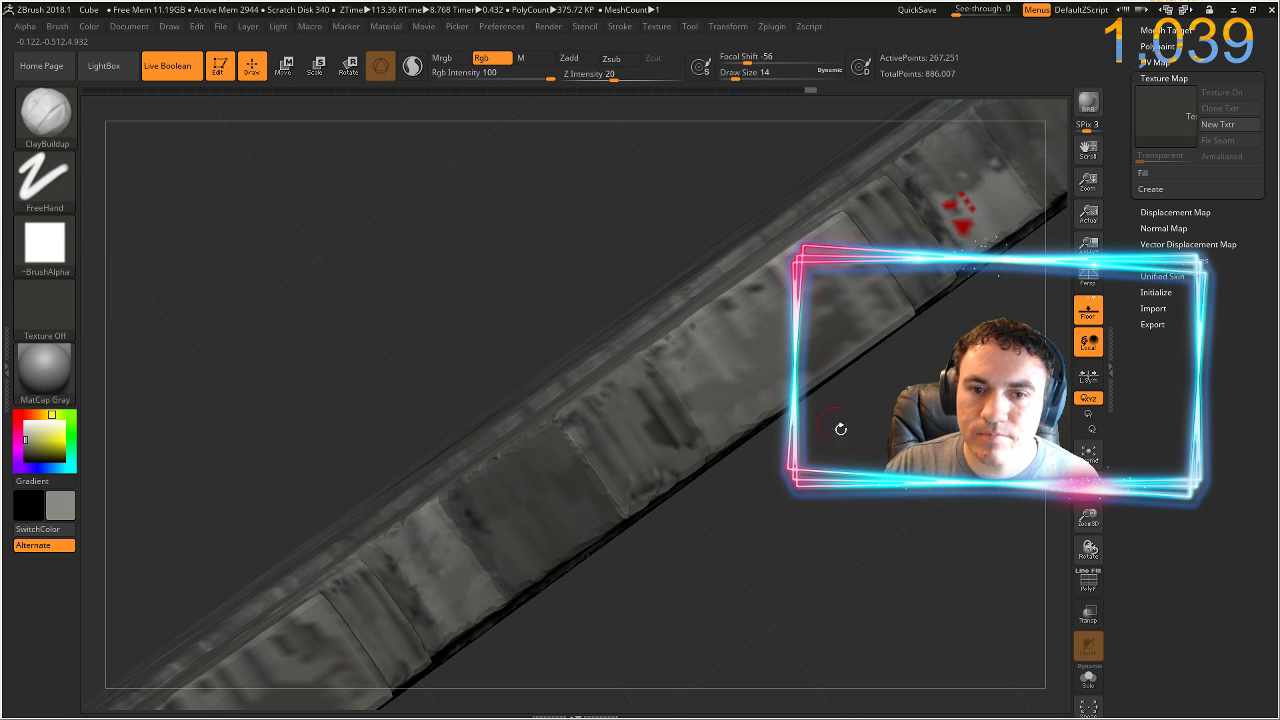
pyautogui.moveTo(840, 429); pyautogui.dragTo(640, 509)
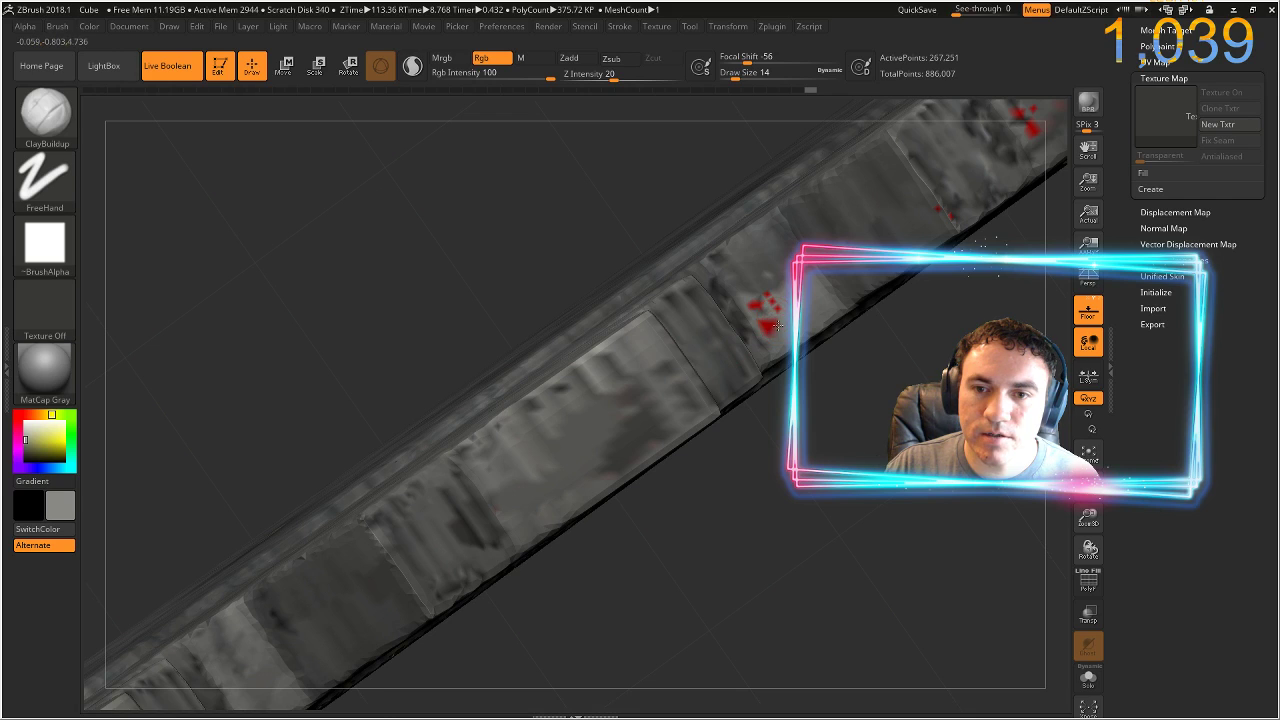
pyautogui.moveTo(777, 324); pyautogui.dragTo(755, 298)
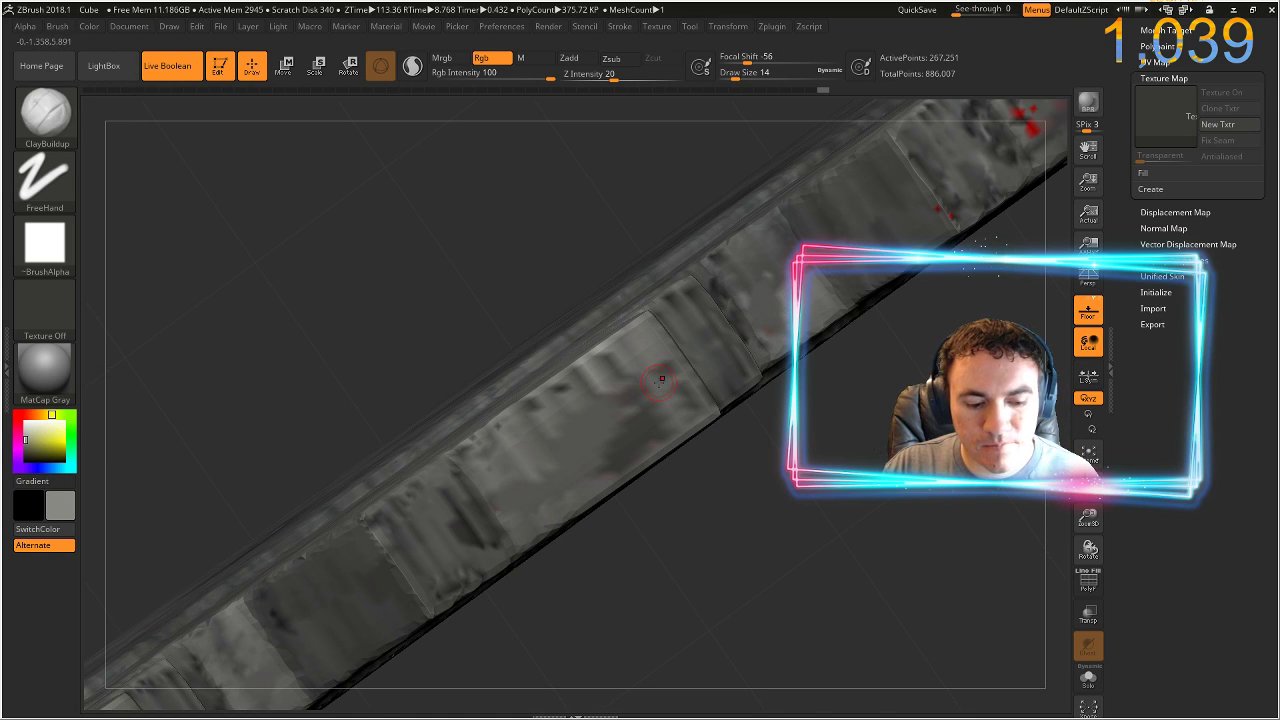
# - Sample a brighter gray from the metal, paint out the red spots on the following stretch, and blend them with Smooth
pyautogui.press('c')
pyautogui.press('c')
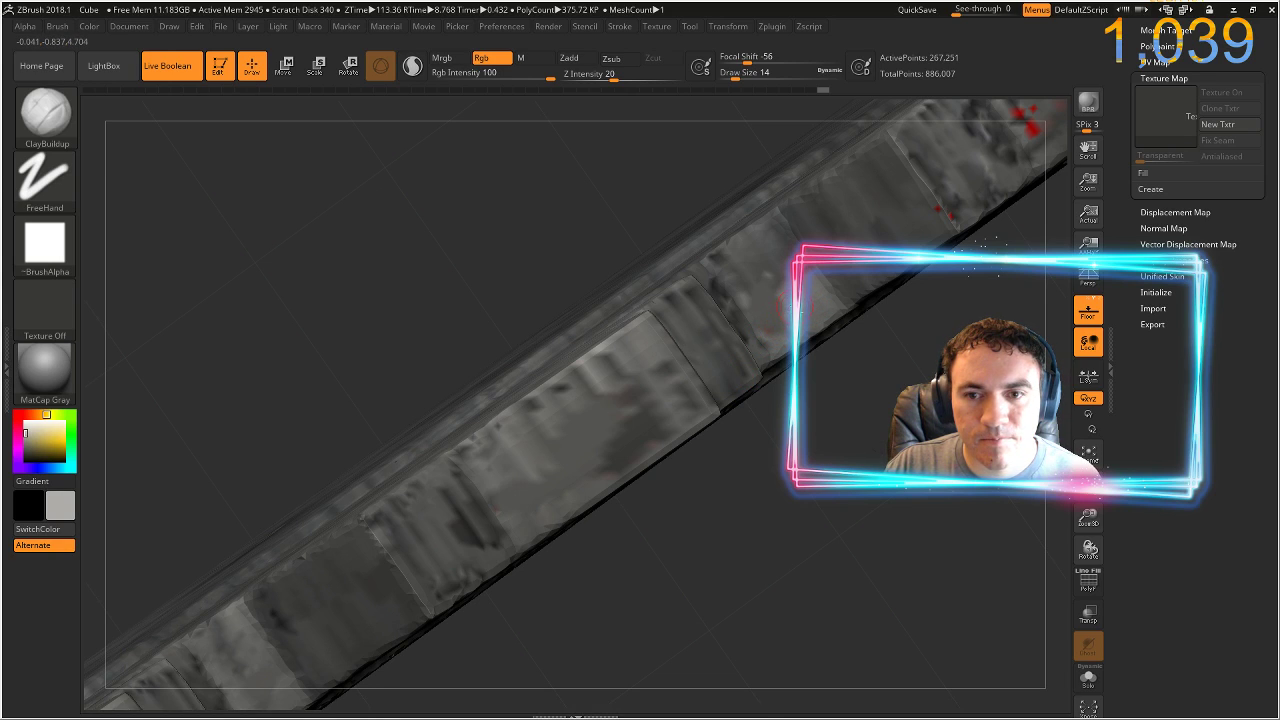
pyautogui.moveTo(48, 434)
pyautogui.mouseDown()
pyautogui.moveTo(263, 414)
pyautogui.moveTo(803, 302)
pyautogui.moveTo(770, 304)
pyautogui.mouseUp()
pyautogui.keyDown('alt'); pyautogui.moveTo(1003, 315); pyautogui.dragTo(717, 501); pyautogui.keyUp('alt')
pyautogui.moveTo(749, 448); pyautogui.dragTo(704, 455)
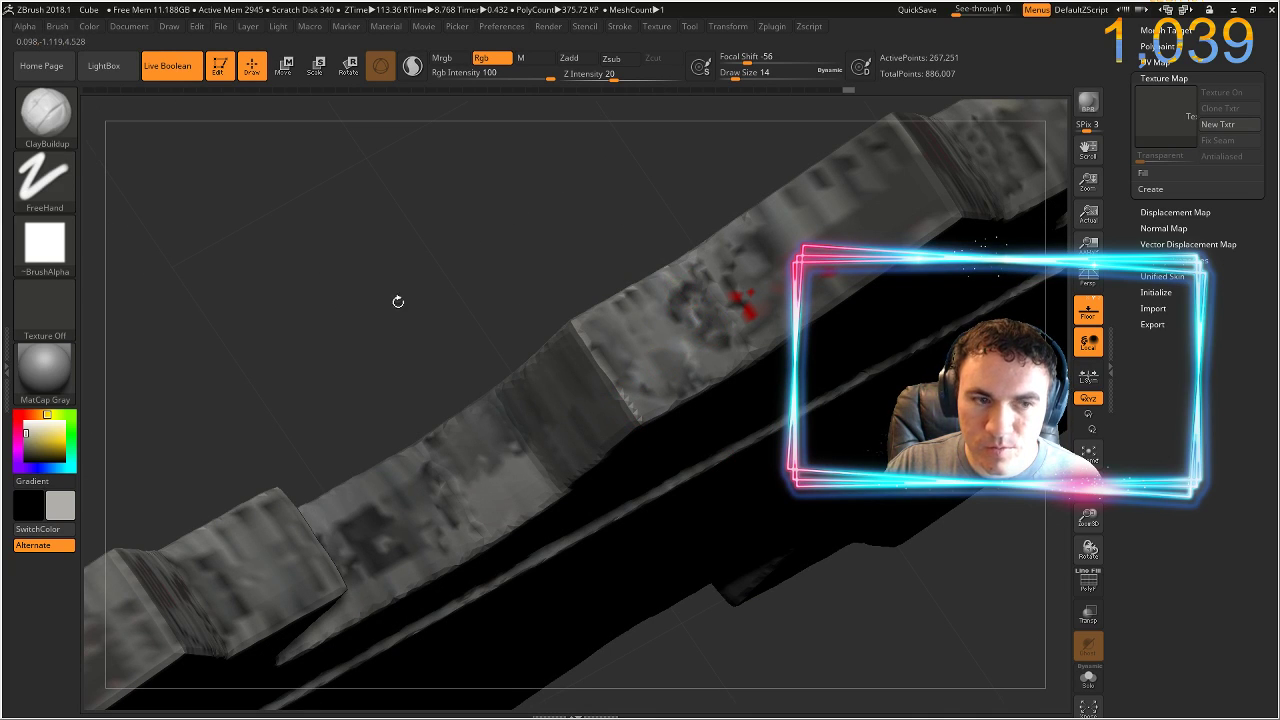
pyautogui.press('c')
pyautogui.moveTo(578, 321); pyautogui.dragTo(790, 225)
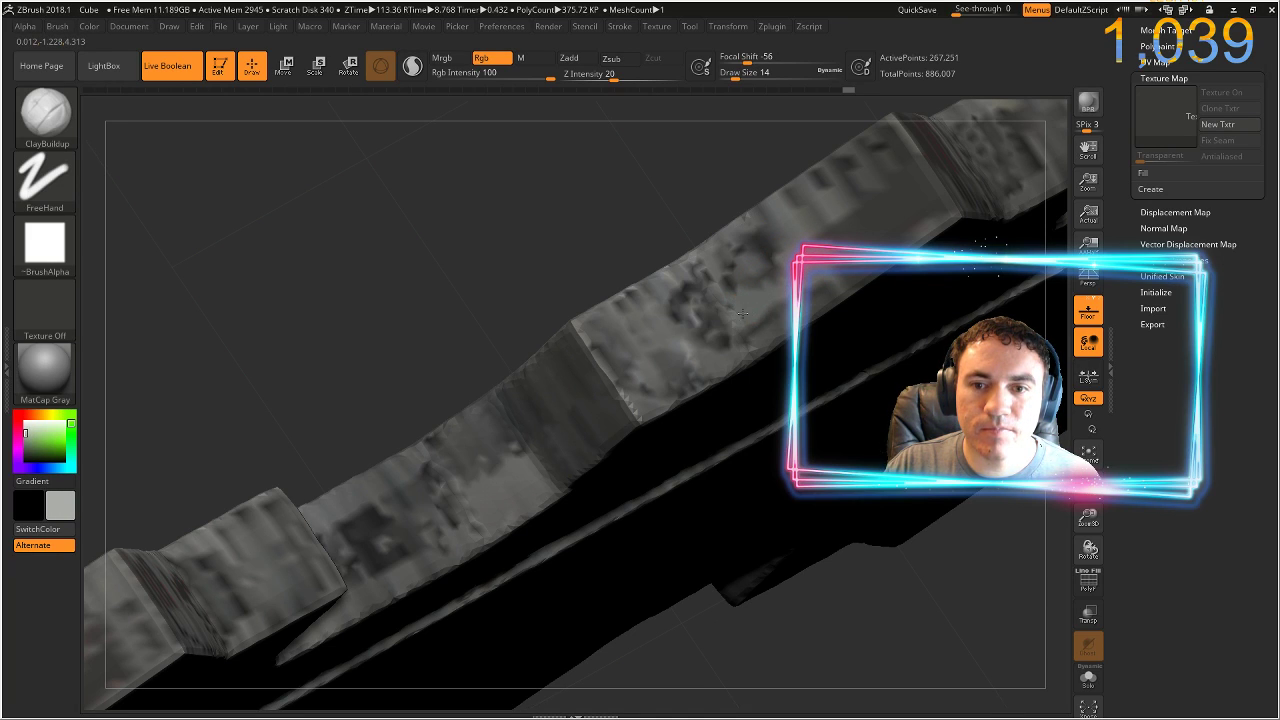
pyautogui.press('shift')
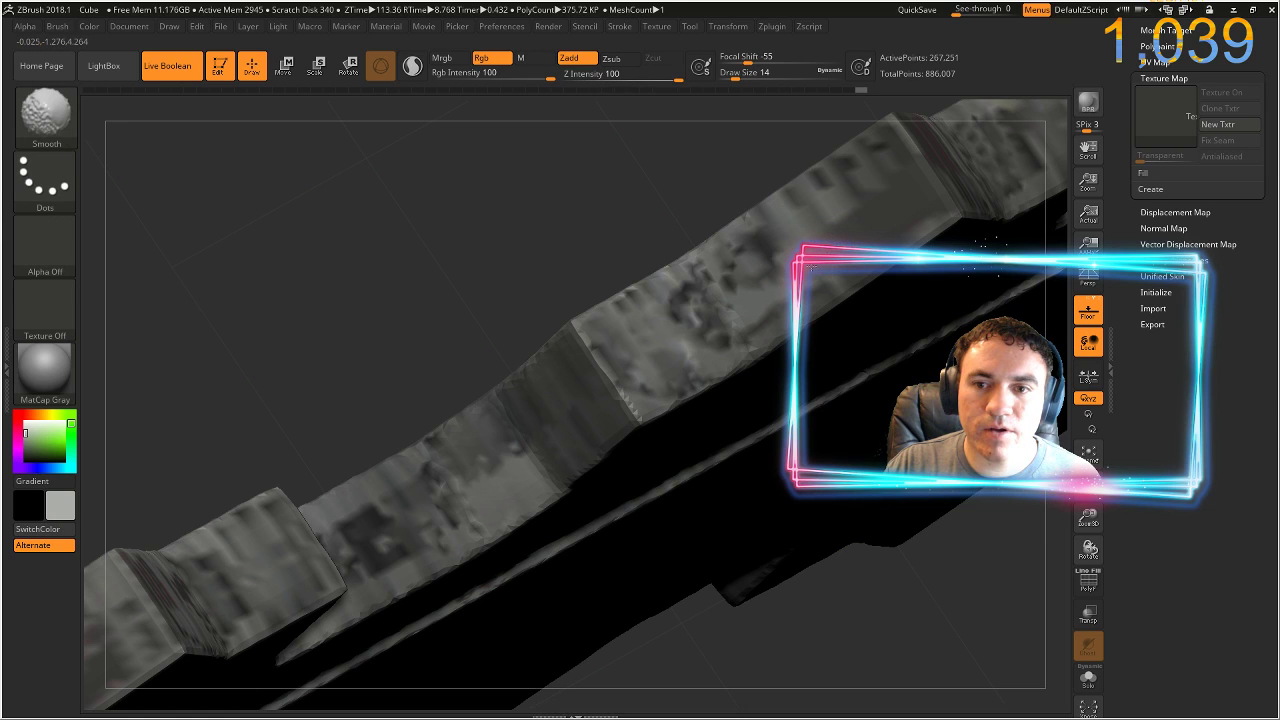
# - Paint light gray over the red streaks beside the black notch of the edge, and smooth the painted patch
pyautogui.moveTo(697, 186)
pyautogui.mouseDown()
pyautogui.moveTo(433, 236)
pyautogui.moveTo(463, 237)
pyautogui.moveTo(435, 263)
pyautogui.mouseUp()
pyautogui.moveTo(430, 291); pyautogui.dragTo(374, 261)
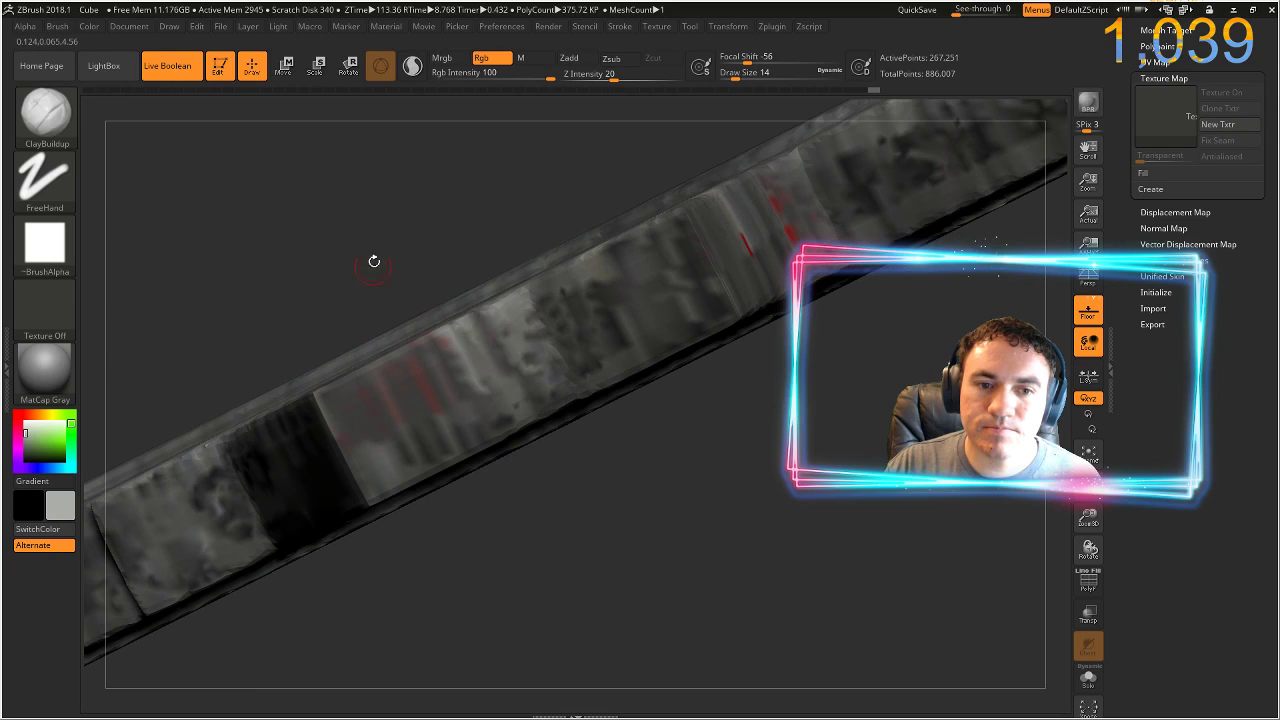
pyautogui.moveTo(371, 210); pyautogui.dragTo(360, 470)
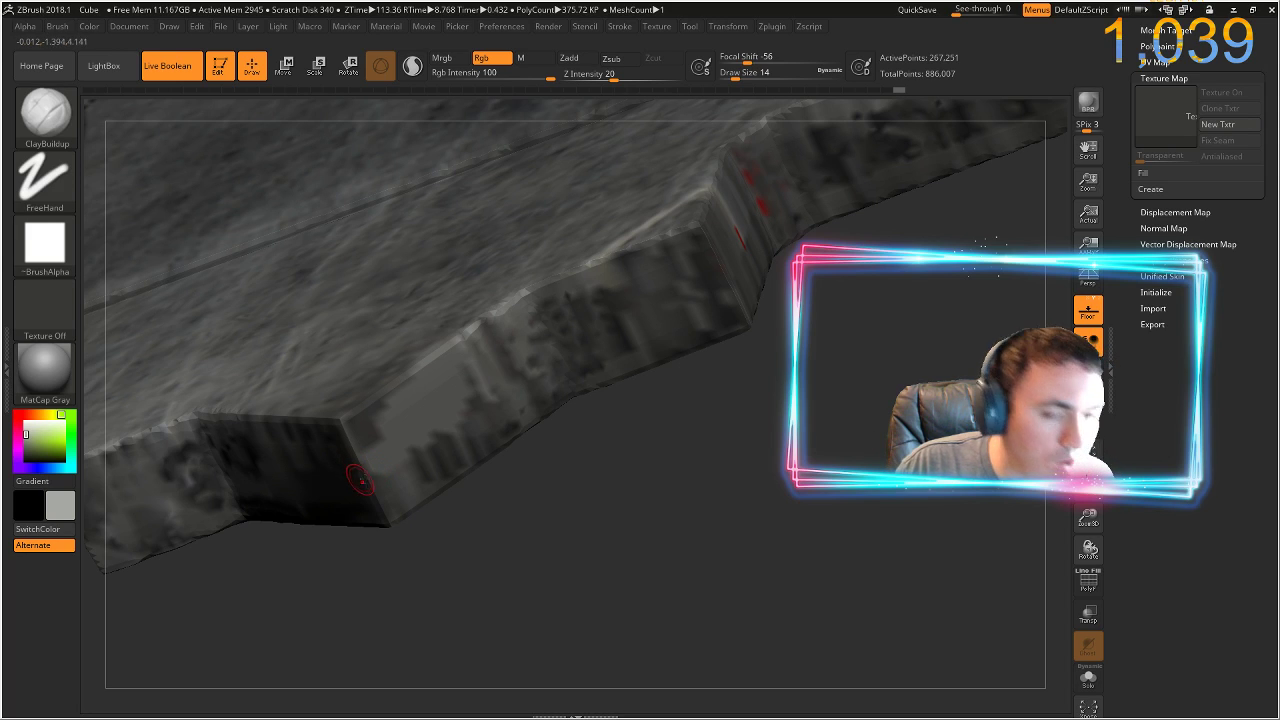
pyautogui.press('shift')
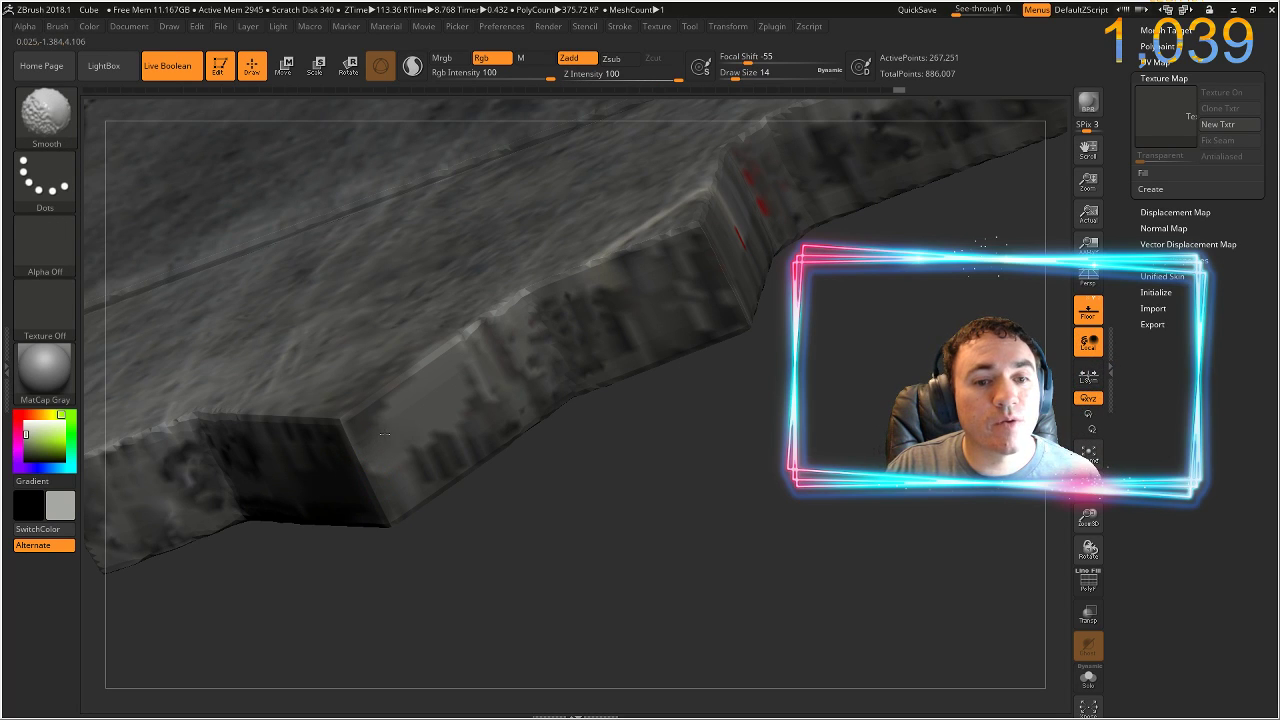
# - Smooth the marks beside the black notch and paint gray over the red spots at the edge's next inner corner
pyautogui.keyDown('shift'); pyautogui.moveTo(386, 421); pyautogui.dragTo(448, 373); pyautogui.keyUp('shift')
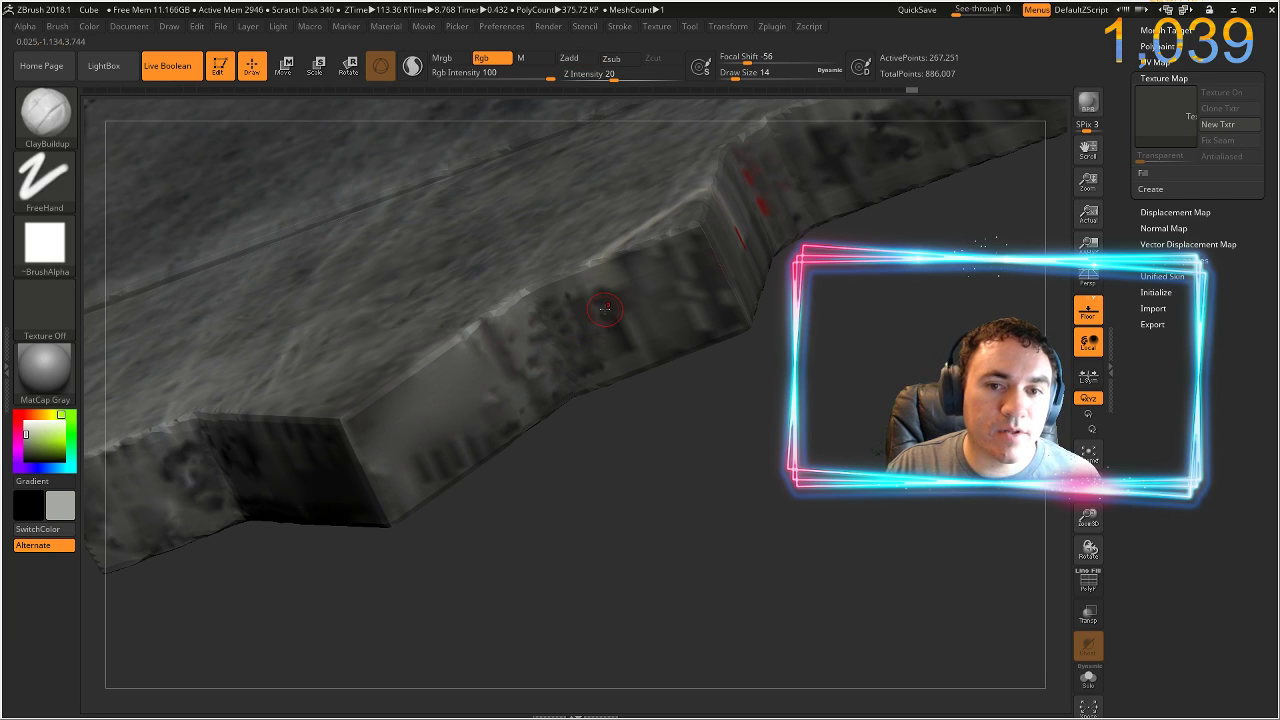
pyautogui.moveTo(863, 363)
pyautogui.mouseDown()
pyautogui.moveTo(721, 514)
pyautogui.moveTo(689, 506)
pyautogui.moveTo(687, 491)
pyautogui.mouseUp()
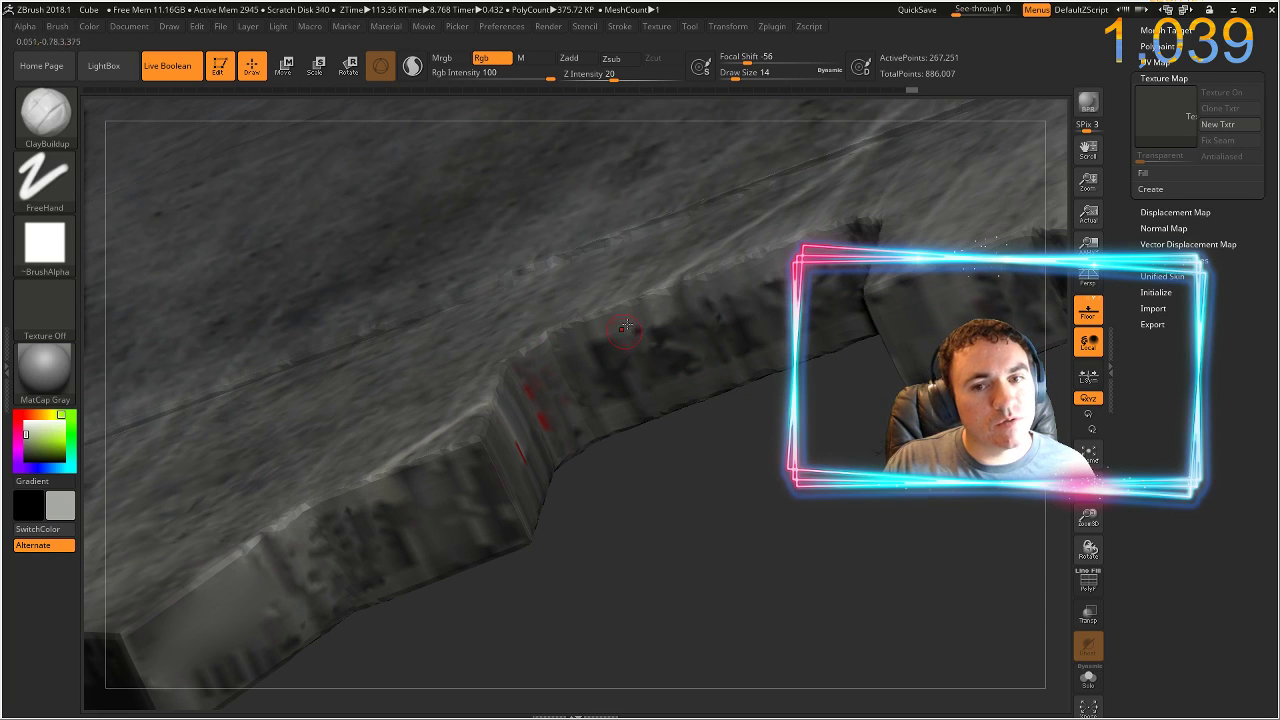
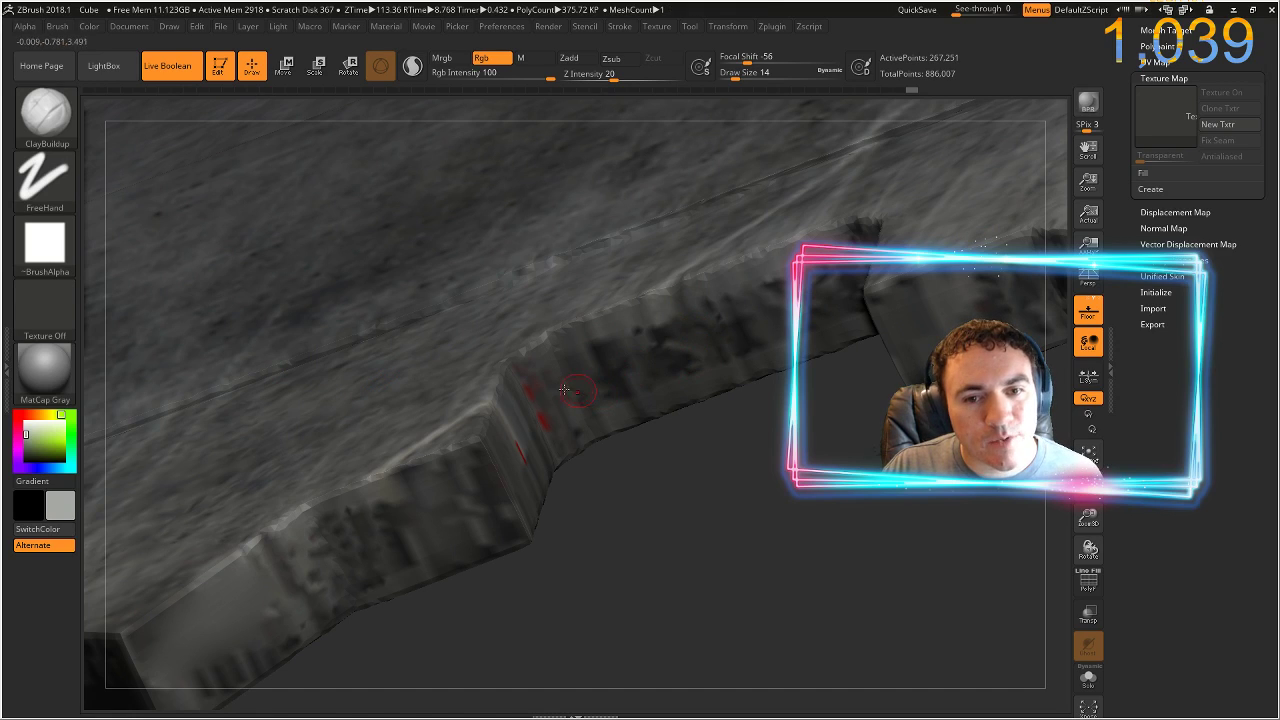
pyautogui.moveTo(532, 386)
pyautogui.mouseDown()
pyautogui.moveTo(540, 418)
pyautogui.moveTo(562, 409)
pyautogui.mouseUp()
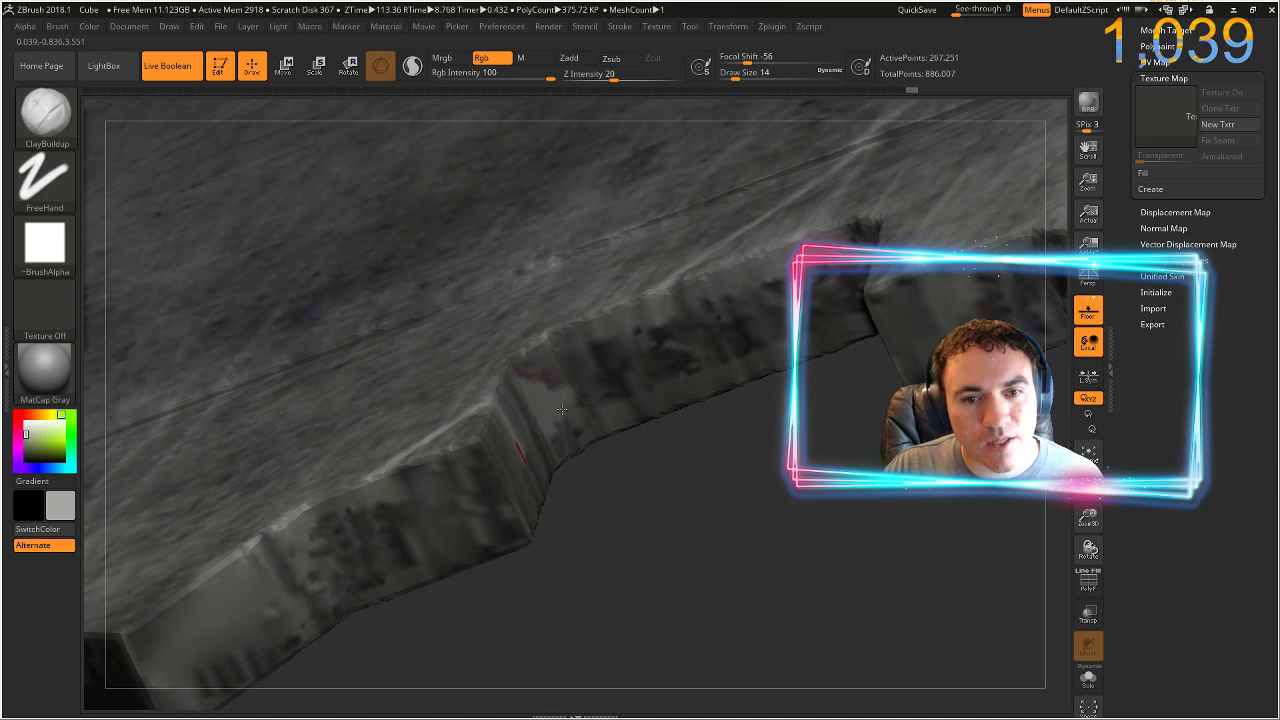
pyautogui.moveTo(511, 374); pyautogui.dragTo(522, 374)
pyautogui.moveTo(517, 443); pyautogui.dragTo(501, 490)
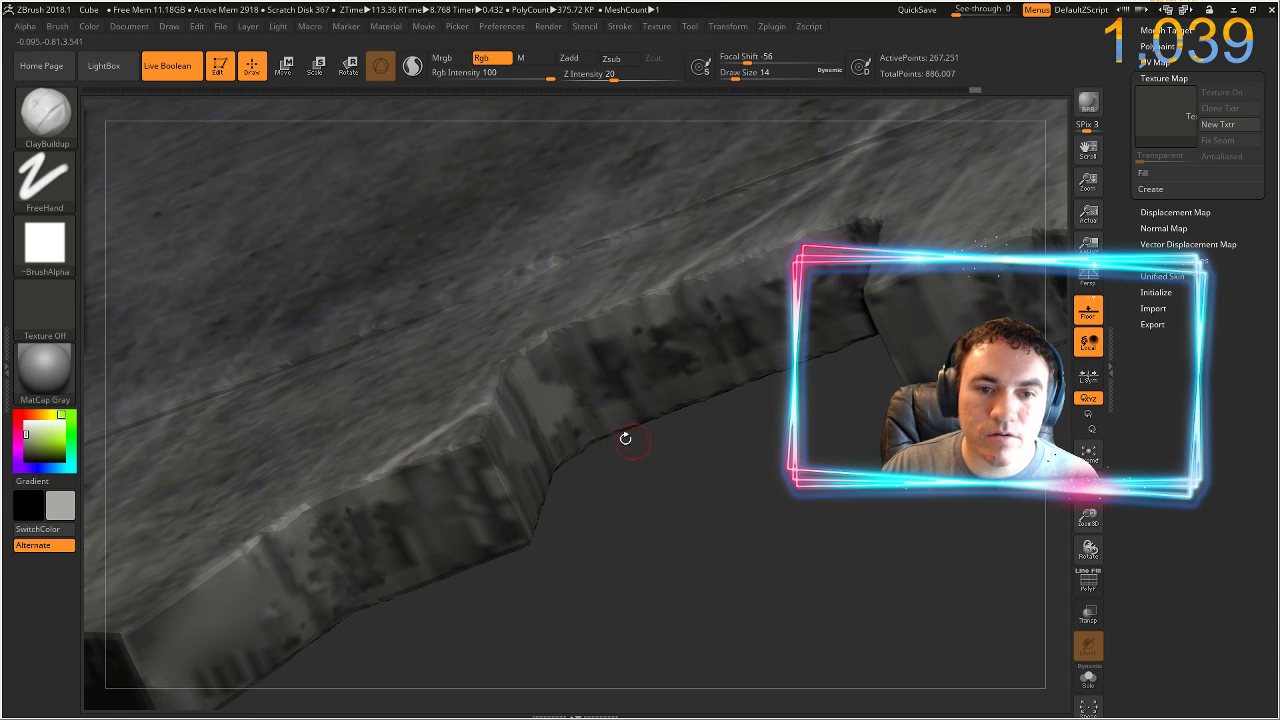
# - Sample darker and lighter grays from the metal and paint over the reddish patch and the thin red corner line farther along
pyautogui.press('shift')
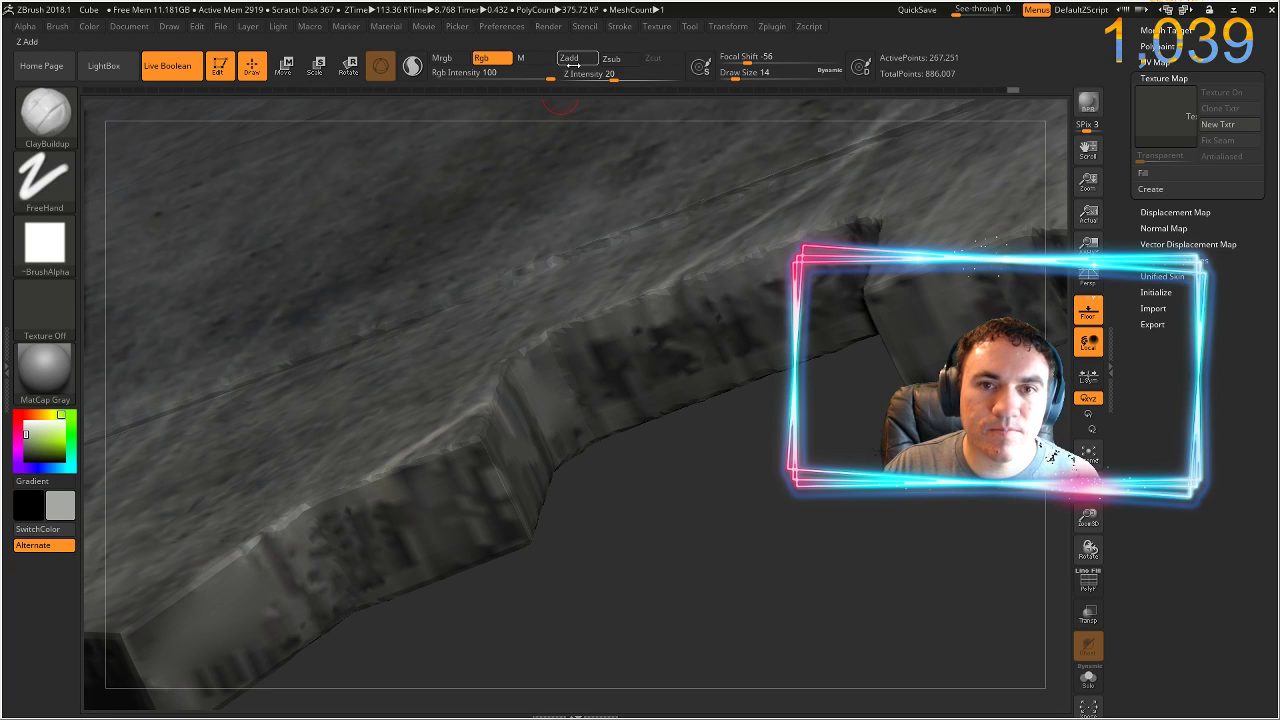
pyautogui.press('shift')
pyautogui.moveTo(737, 420)
pyautogui.mouseDown()
pyautogui.moveTo(645, 543)
pyautogui.moveTo(698, 514)
pyautogui.moveTo(732, 365)
pyautogui.mouseUp()
pyautogui.press('shift')
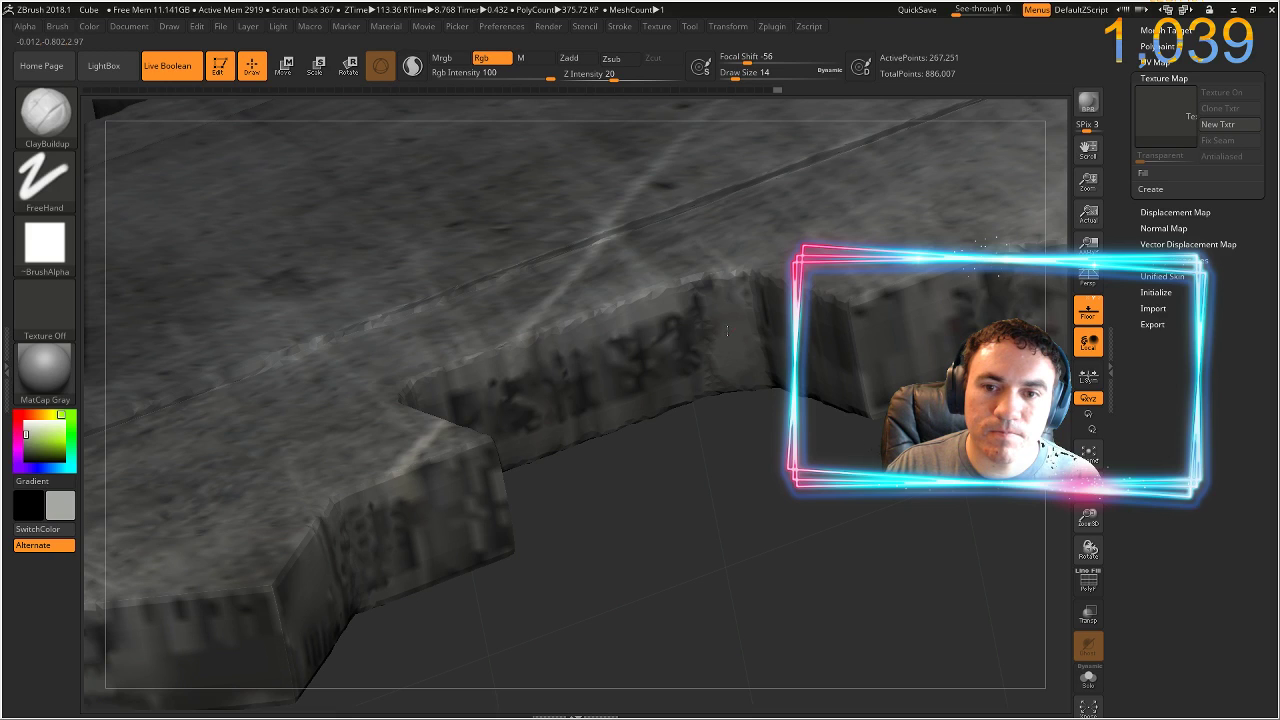
pyautogui.moveTo(748, 425); pyautogui.dragTo(753, 471)
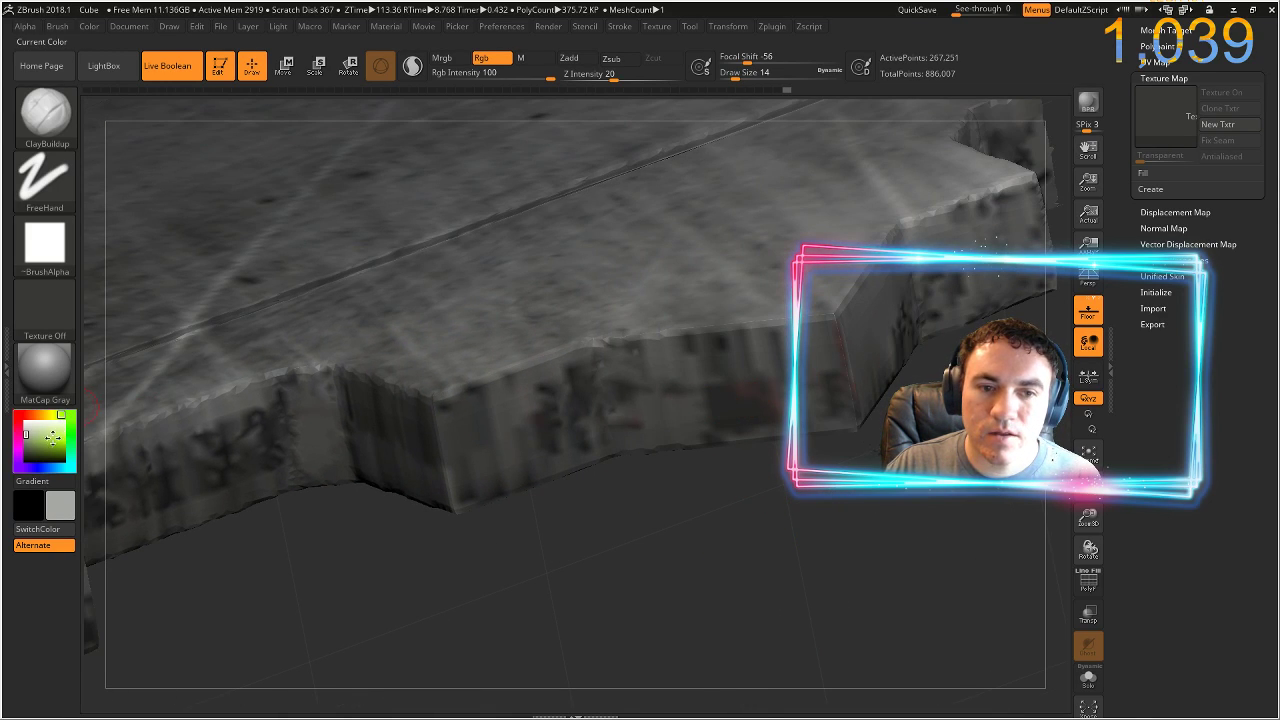
pyautogui.moveTo(52, 438); pyautogui.dragTo(718, 408)
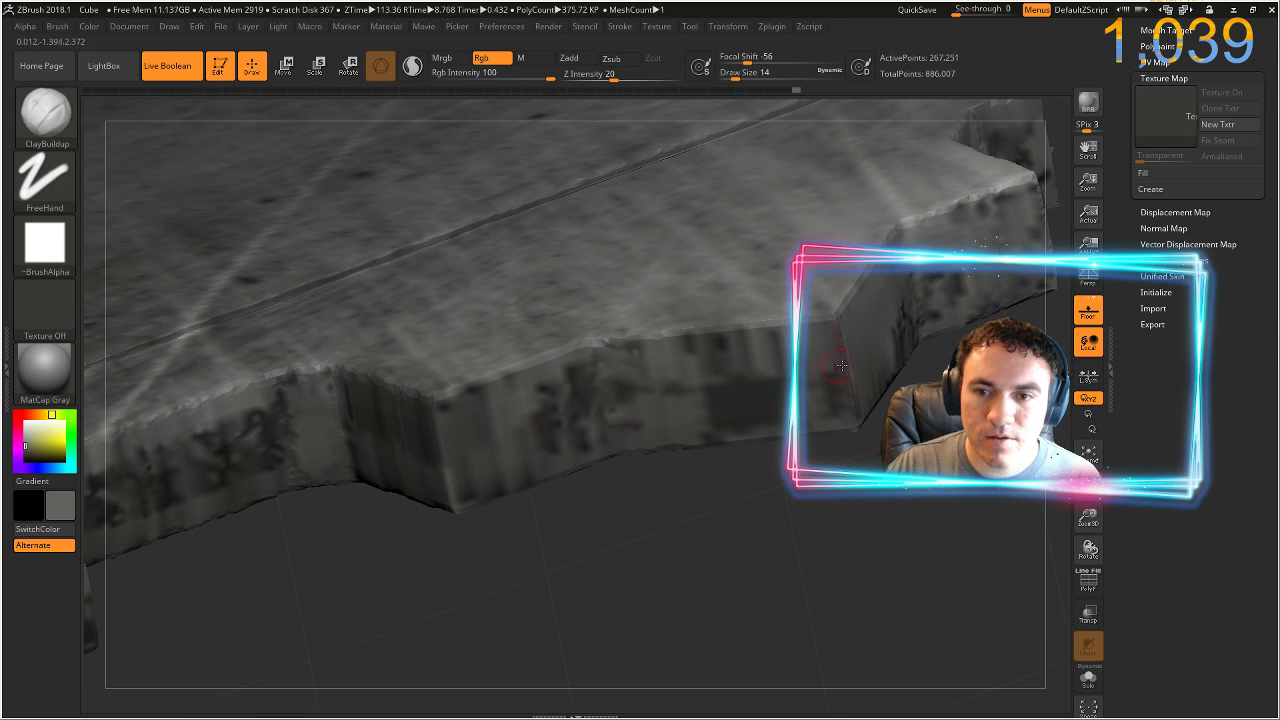
pyautogui.moveTo(48, 436); pyautogui.dragTo(845, 341)
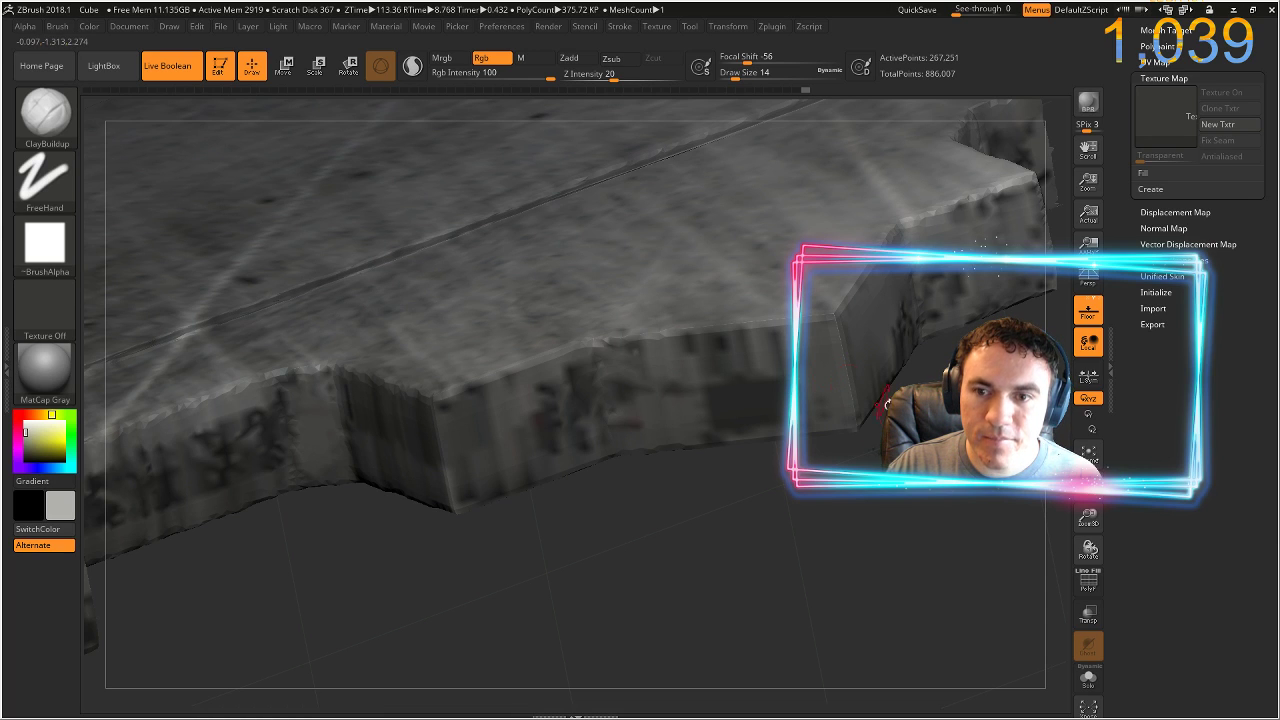
# - Sample grays from the opposite toothed edge and paint out the red dot on the section near the blade's end
pyautogui.moveTo(831, 524)
pyautogui.keyDown('alt'); pyautogui.mouseDown()
pyautogui.moveTo(816, 540)
pyautogui.moveTo(703, 567)
pyautogui.moveTo(602, 564)
pyautogui.moveTo(593, 539)
pyautogui.moveTo(834, 580)
pyautogui.moveTo(740, 555)
pyautogui.moveTo(769, 526)
pyautogui.moveTo(726, 551)
pyautogui.moveTo(823, 534)
pyautogui.moveTo(717, 403)
pyautogui.moveTo(648, 541)
pyautogui.moveTo(837, 316)
pyautogui.moveTo(820, 430)
pyautogui.moveTo(868, 234)
pyautogui.moveTo(583, 323)
pyautogui.moveTo(689, 471)
pyautogui.moveTo(557, 487)
pyautogui.moveTo(349, 656)
pyautogui.mouseUp(); pyautogui.keyUp('alt')
pyautogui.moveTo(50, 440); pyautogui.dragTo(455, 411)
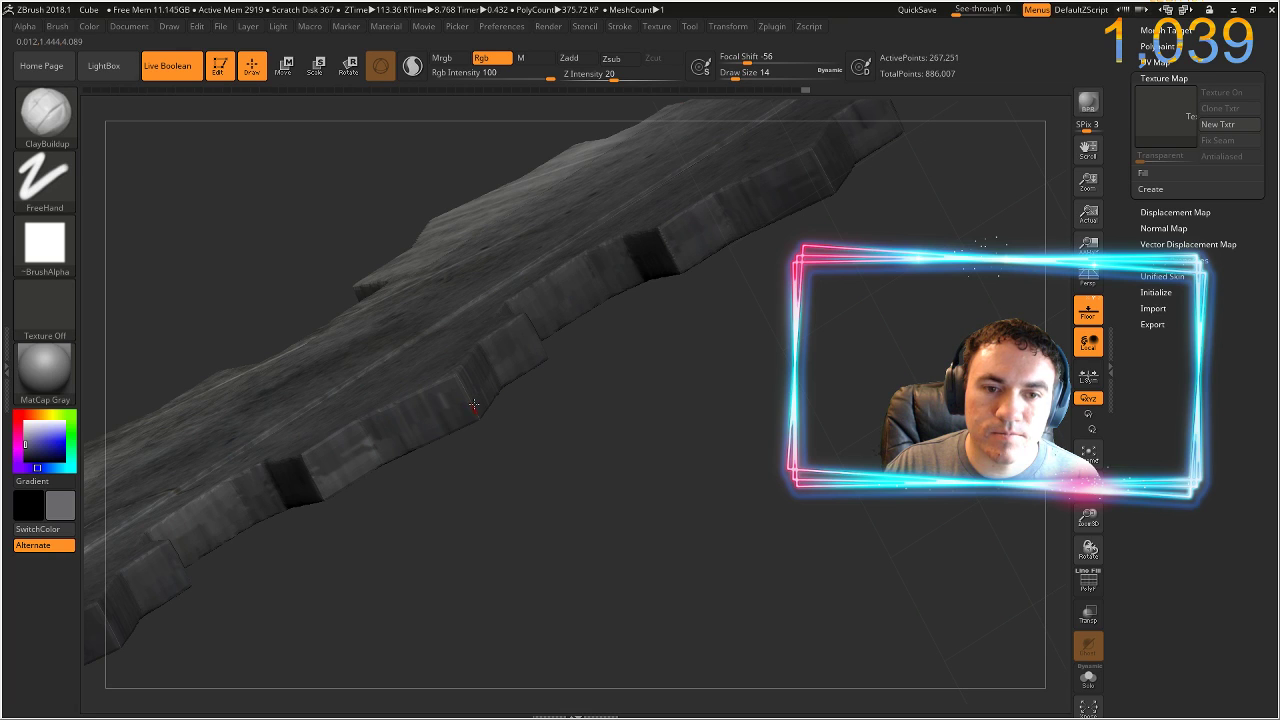
pyautogui.moveTo(403, 532)
pyautogui.mouseDown()
pyautogui.moveTo(555, 630)
pyautogui.moveTo(600, 515)
pyautogui.moveTo(552, 562)
pyautogui.moveTo(630, 518)
pyautogui.mouseUp()
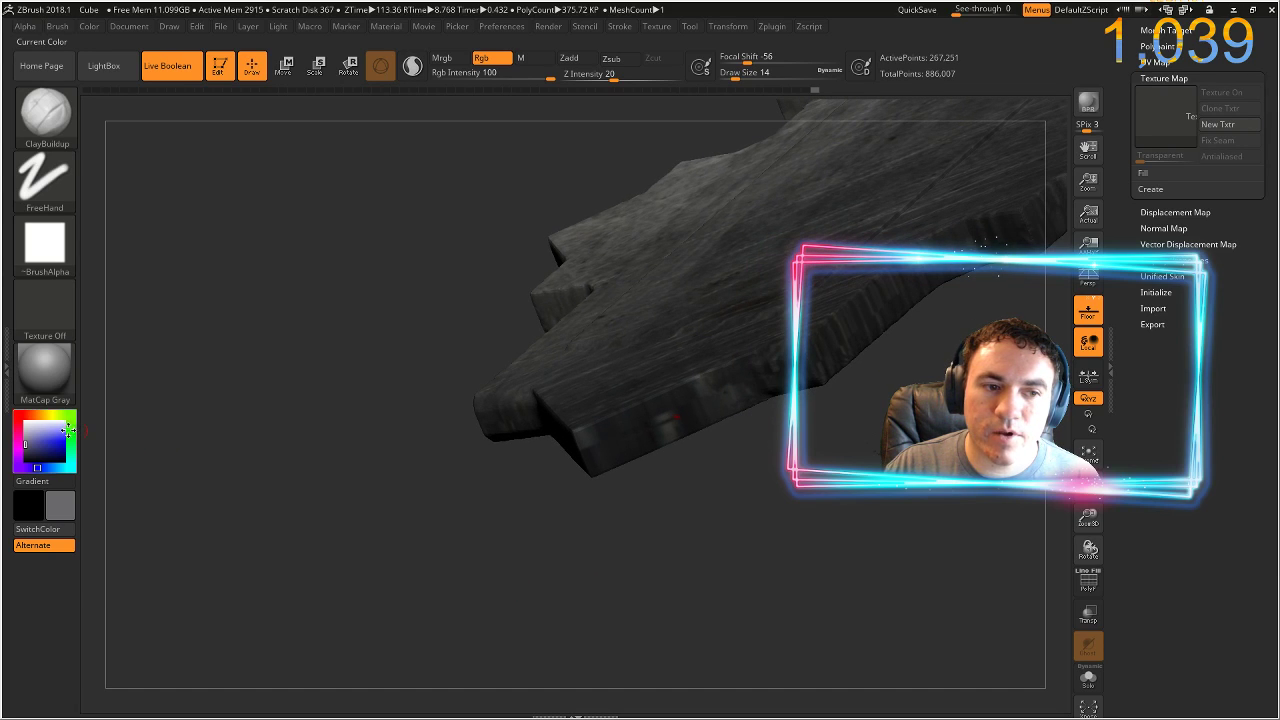
pyautogui.moveTo(47, 438)
pyautogui.mouseDown()
pyautogui.moveTo(773, 369)
pyautogui.moveTo(666, 423)
pyautogui.mouseUp()
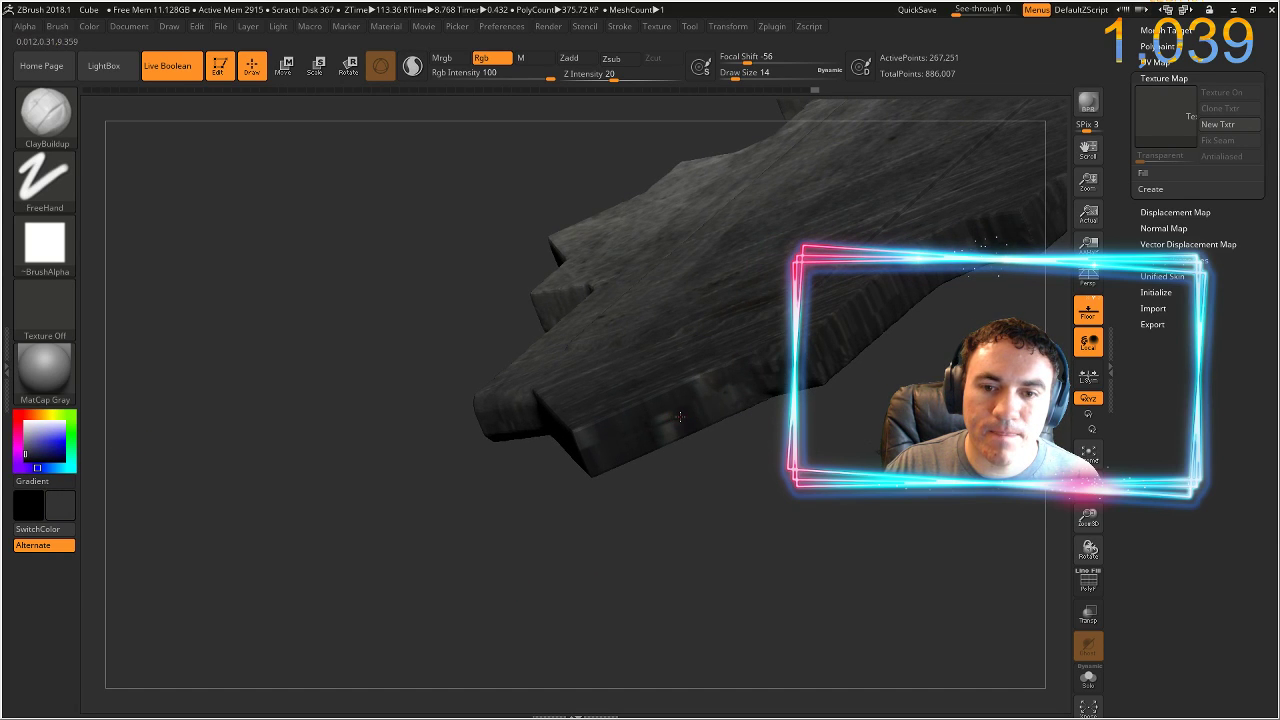
# - Inspect the remaining toothed edges, the narrow end and the flat side of the blade for leftover red
pyautogui.moveTo(503, 503)
pyautogui.mouseDown()
pyautogui.moveTo(478, 512)
pyautogui.moveTo(493, 524)
pyautogui.mouseUp()
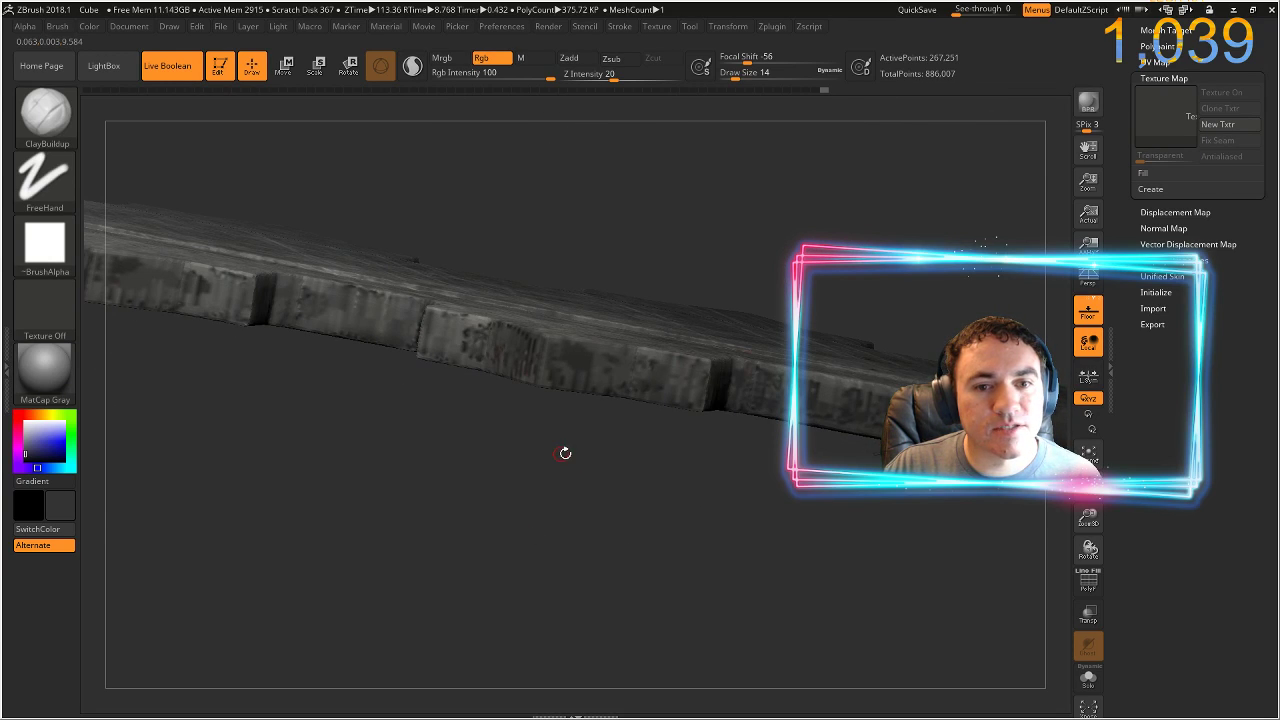
pyautogui.keyDown('shift'); pyautogui.moveTo(703, 208); pyautogui.dragTo(745, 420); pyautogui.keyUp('shift')
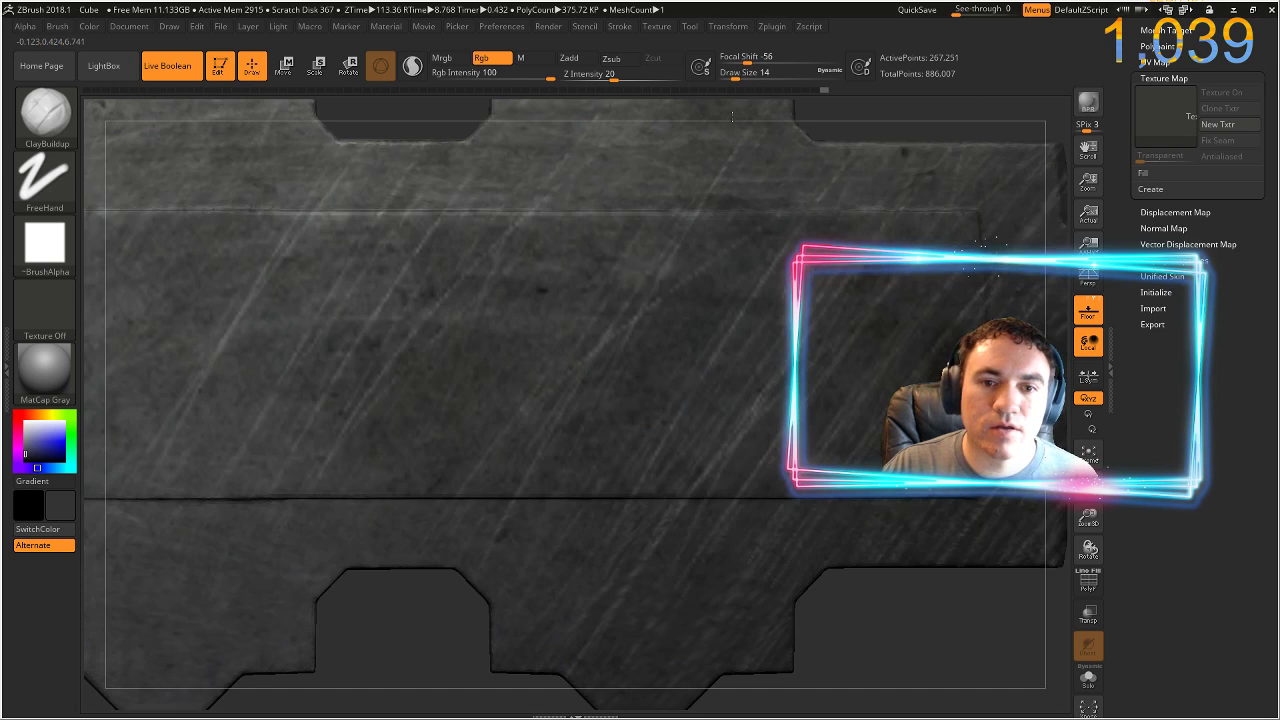
pyautogui.moveTo(972, 664)
pyautogui.keyDown('ctrl'); pyautogui.mouseDown(button='right')
pyautogui.moveTo(831, 598)
pyautogui.moveTo(764, 617)
pyautogui.moveTo(777, 620)
pyautogui.moveTo(764, 563)
pyautogui.moveTo(708, 492)
pyautogui.mouseUp(button='right'); pyautogui.keyUp('ctrl')
pyautogui.moveTo(708, 492)
pyautogui.keyDown('alt'); pyautogui.mouseDown(button='right')
pyautogui.moveTo(589, 503)
pyautogui.moveTo(430, 553)
pyautogui.mouseUp(button='right'); pyautogui.keyUp('alt')
pyautogui.moveTo(490, 486); pyautogui.dragTo(489, 519, button='right')
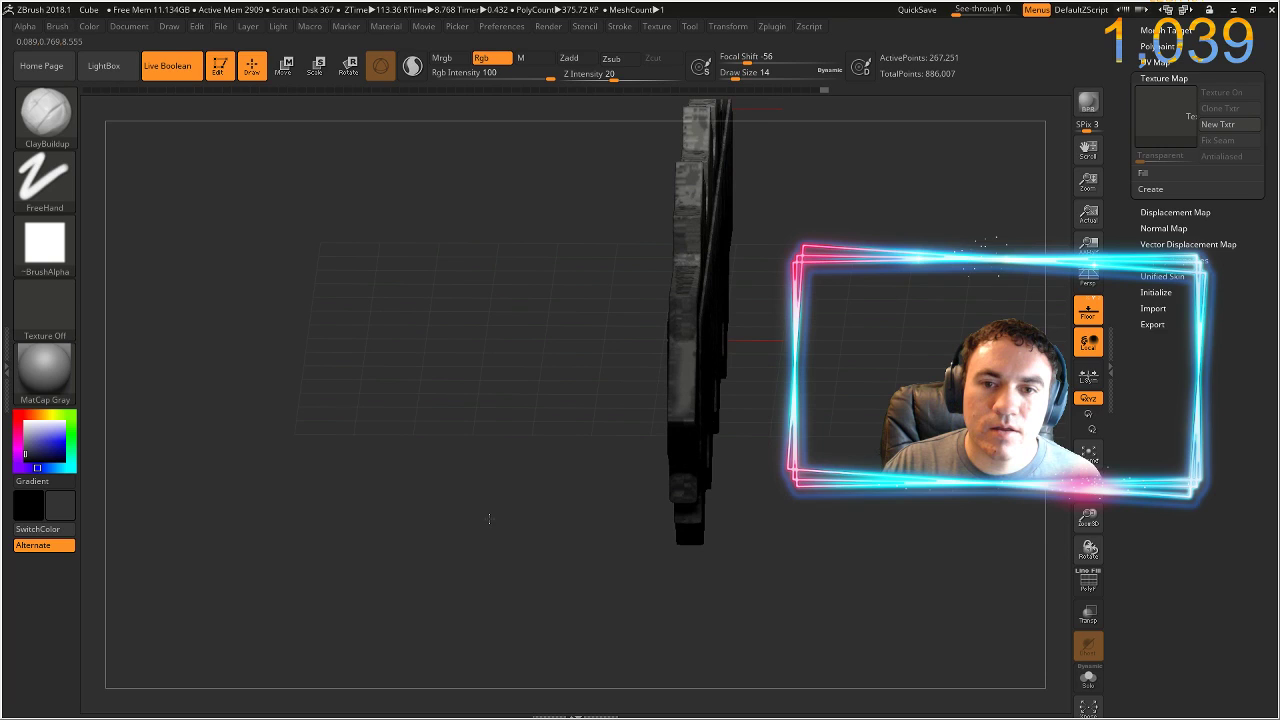
pyautogui.moveTo(574, 385); pyautogui.dragTo(590, 528)
pyautogui.moveTo(684, 248)
pyautogui.keyDown('ctrl'); pyautogui.mouseDown()
pyautogui.moveTo(663, 509)
pyautogui.moveTo(683, 520)
pyautogui.moveTo(684, 640)
pyautogui.mouseUp(); pyautogui.keyUp('ctrl')
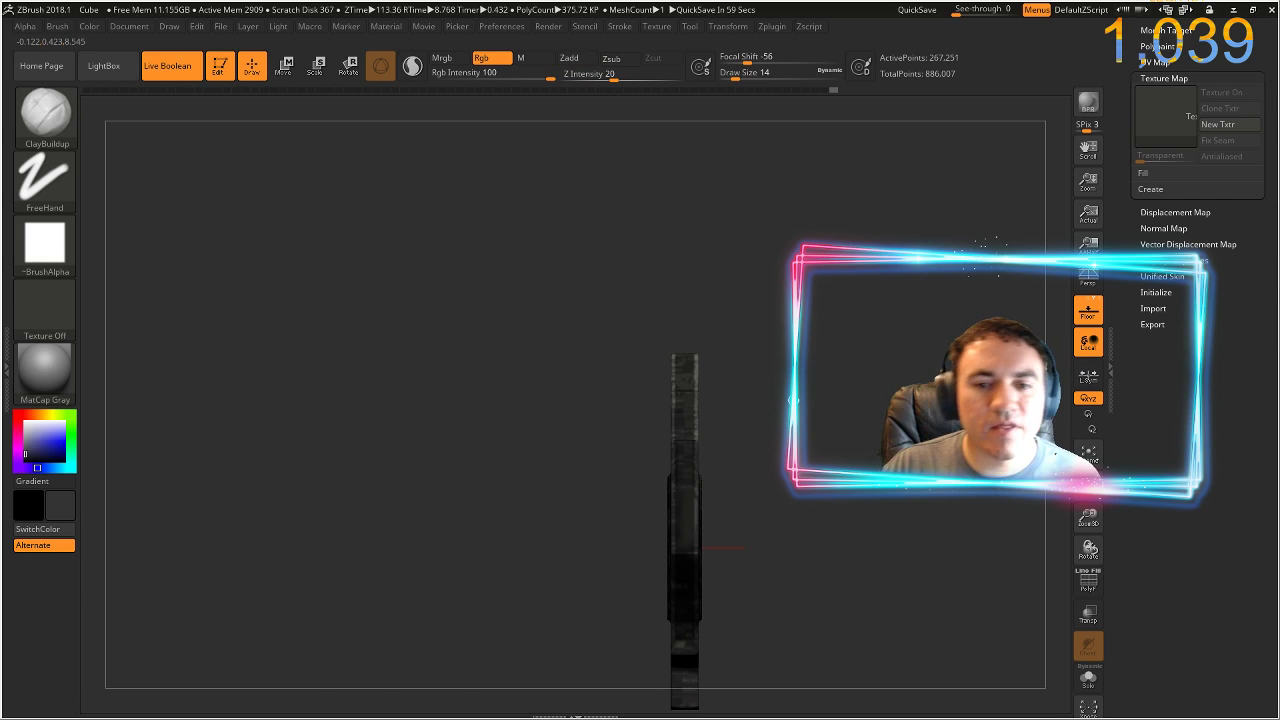
pyautogui.moveTo(793, 401); pyautogui.dragTo(634, 360)
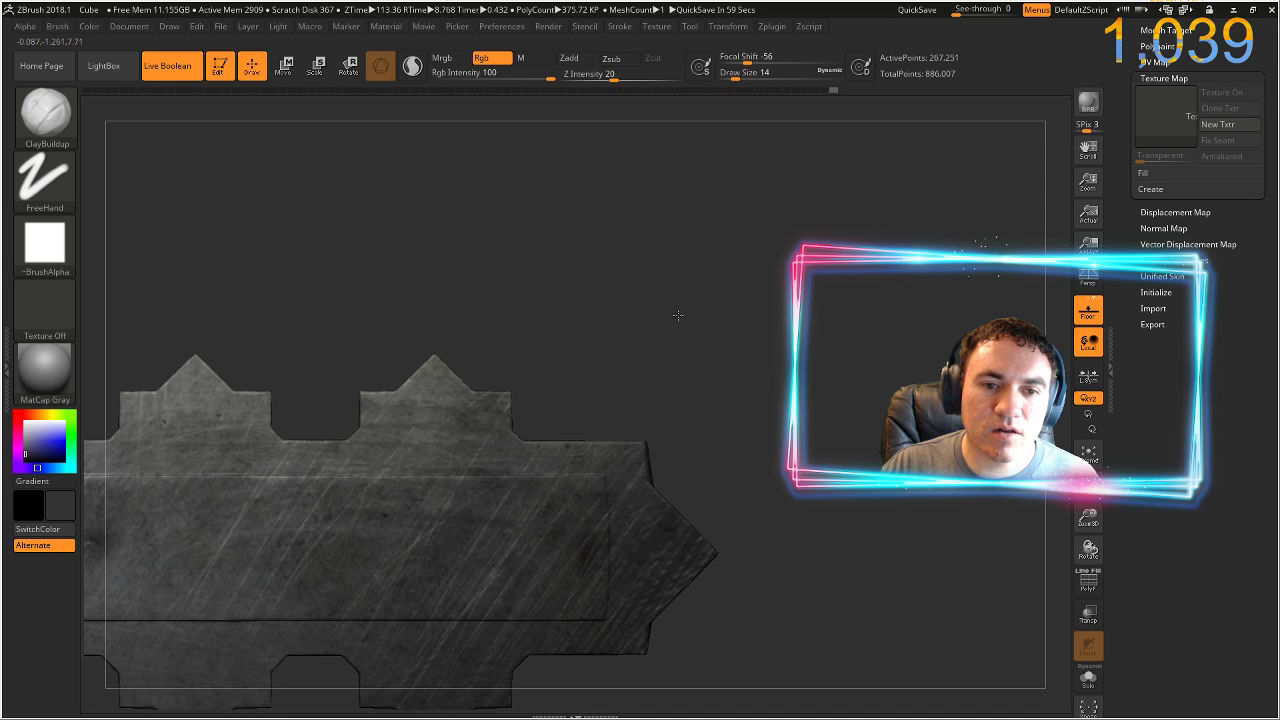
pyautogui.keyDown('shift'); pyautogui.moveTo(716, 411); pyautogui.dragTo(690, 383); pyautogui.keyUp('shift')
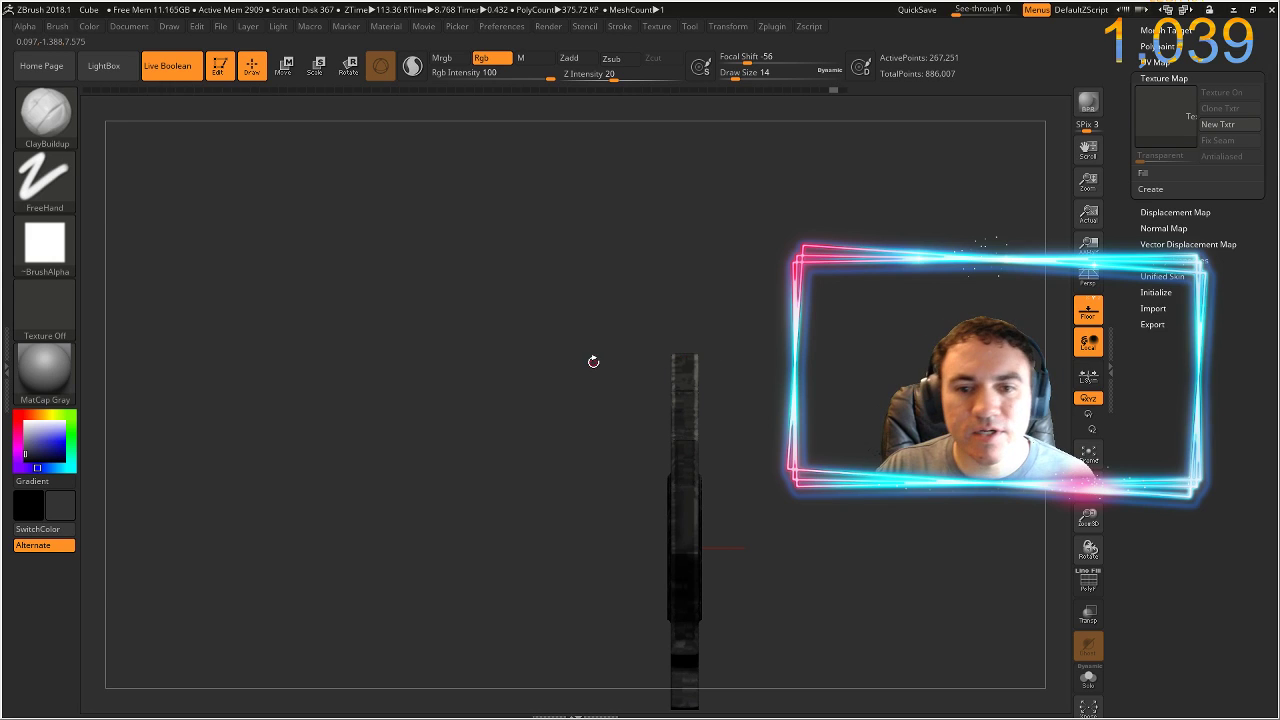
# - Align the blade in a straight side view, send it to Photoshop through ZAppLink, and update the exported document there
pyautogui.moveTo(593, 362); pyautogui.dragTo(628, 384)
pyautogui.moveTo(430, 396)
pyautogui.mouseDown()
pyautogui.moveTo(528, 334)
pyautogui.moveTo(562, 334)
pyautogui.mouseUp()
pyautogui.moveTo(641, 242); pyautogui.dragTo(804, 371)
pyautogui.moveTo(971, 348)
pyautogui.mouseDown(button='right')
pyautogui.moveTo(812, 318)
pyautogui.moveTo(786, 398)
pyautogui.moveTo(834, 348)
pyautogui.mouseUp(button='right')
pyautogui.moveTo(847, 411); pyautogui.dragTo(841, 343, button='right')
pyautogui.moveTo(578, 313); pyautogui.dragTo(579, 348, button='right')
pyautogui.keyDown('shift'); pyautogui.moveTo(578, 347); pyautogui.dragTo(570, 323); pyautogui.keyUp('shift')
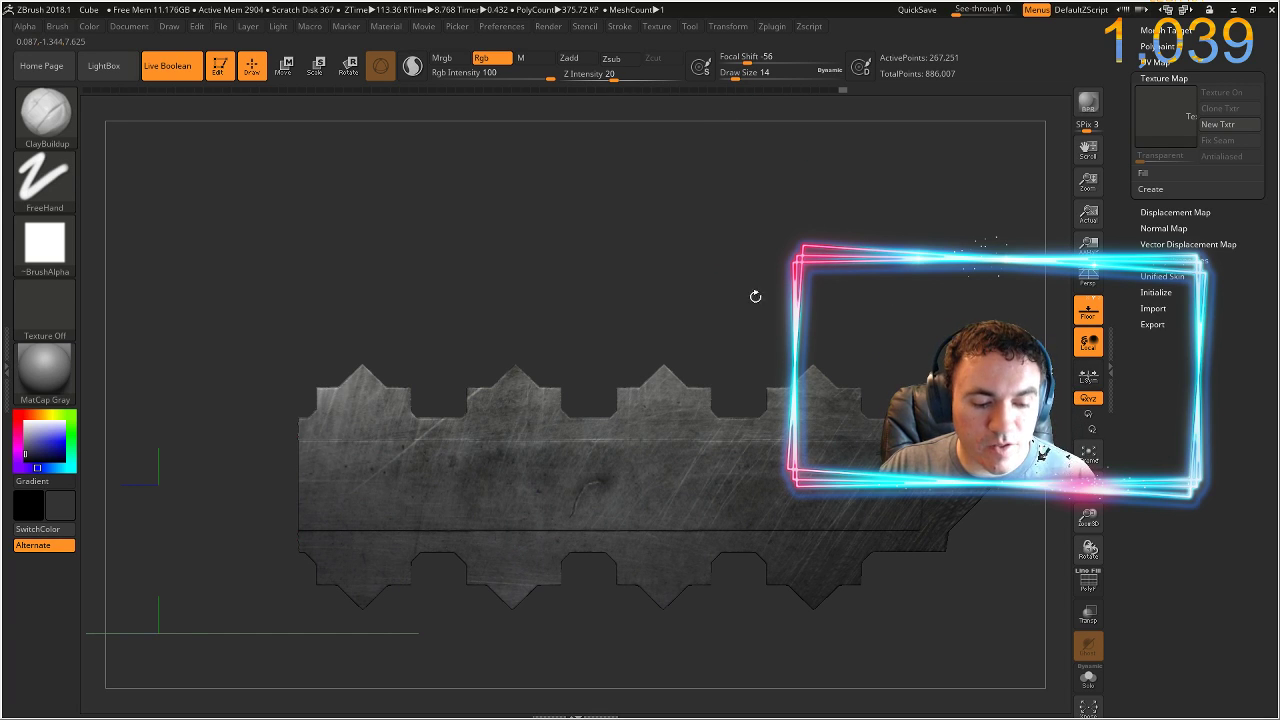
pyautogui.keyDown('alt'); pyautogui.moveTo(839, 313); pyautogui.dragTo(773, 225); pyautogui.keyUp('alt')
pyautogui.hotkey('ctrl', 'shift', 's')
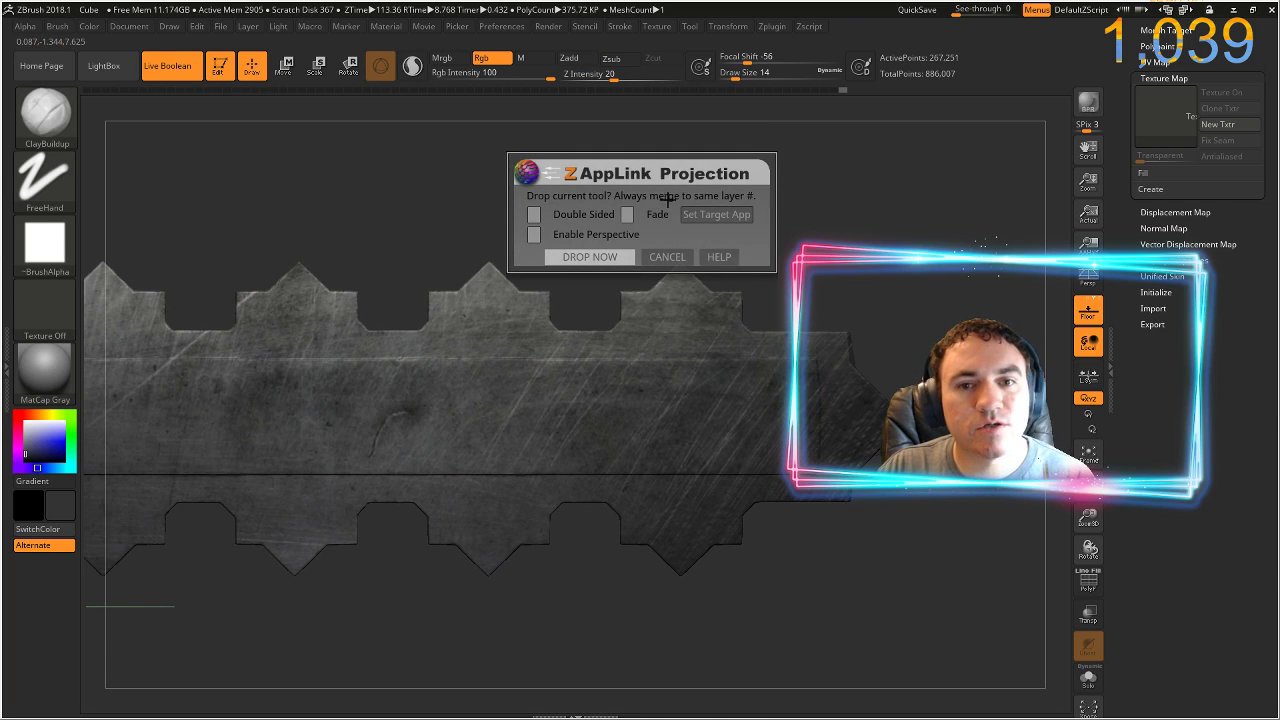
pyautogui.click(587, 257)
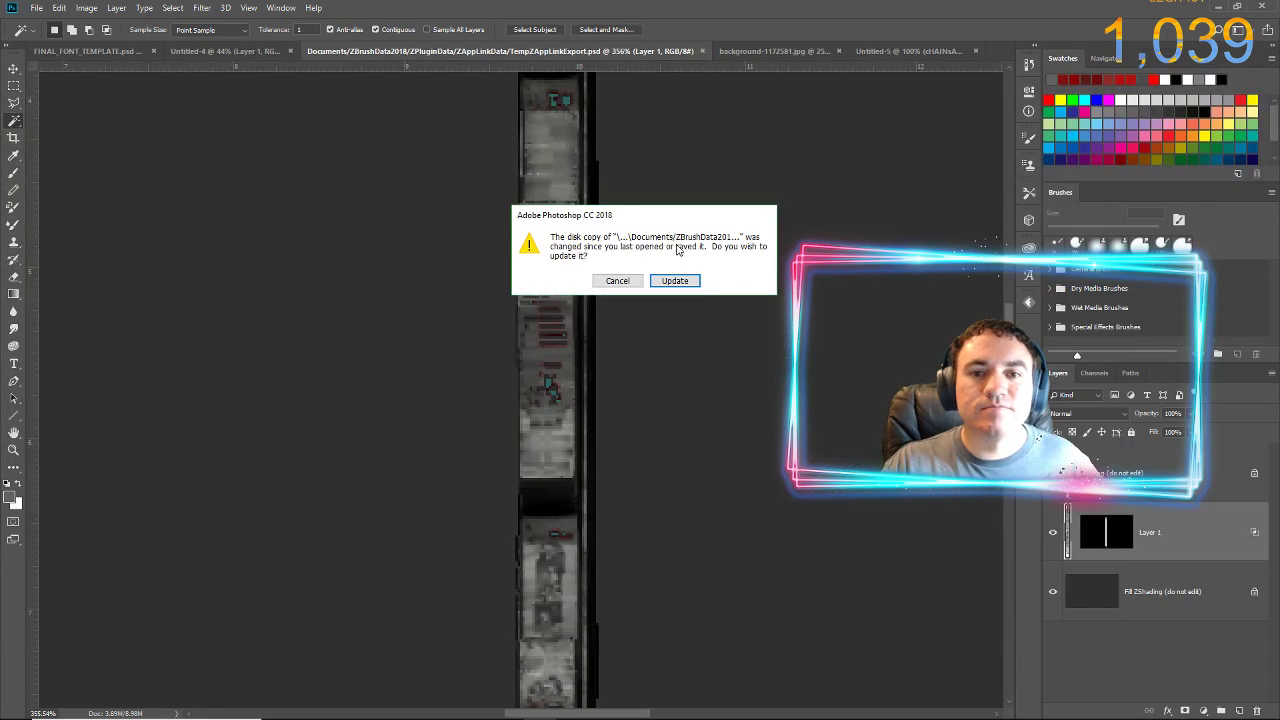
pyautogui.click(673, 281)
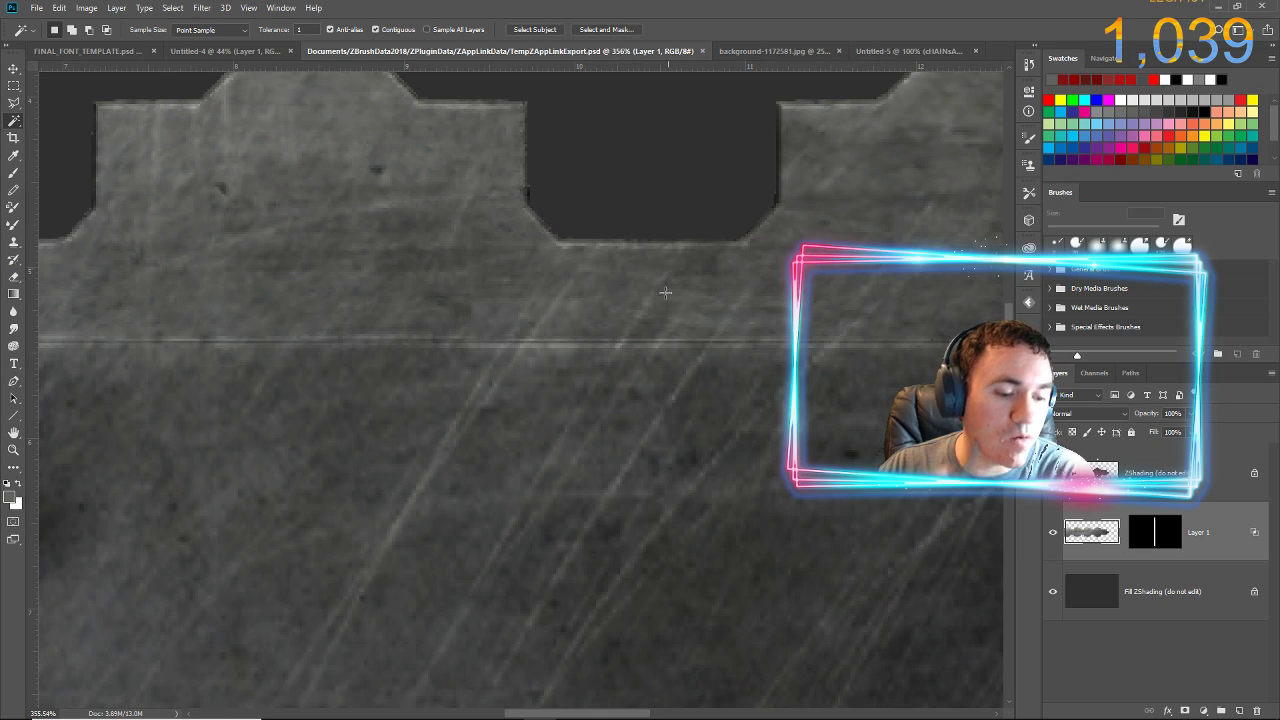
# - Browse the Pixabay pictures folder for a rust texture and open Rust1 as a new document in Photoshop
pyautogui.keyDown('alt'); pyautogui.scroll(-8, 670, 303); pyautogui.keyUp('alt')
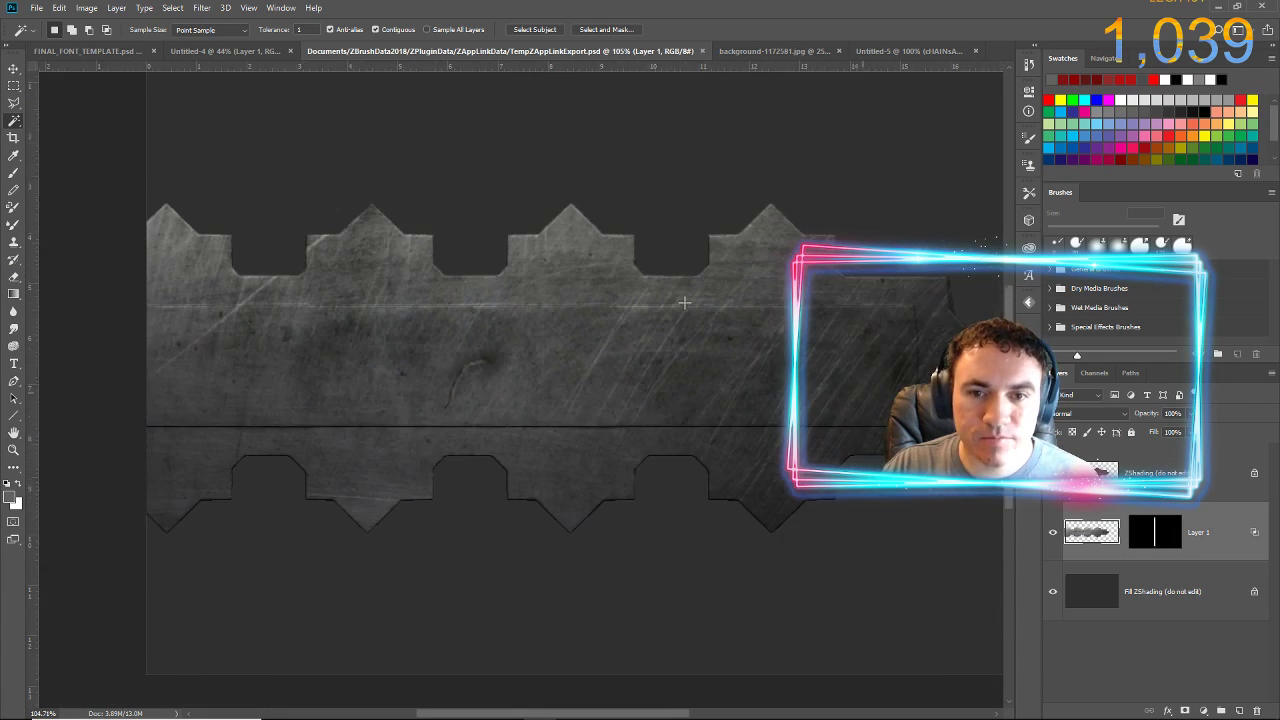
pyautogui.keyDown('alt'); pyautogui.scroll(1, 684, 302); pyautogui.keyUp('alt')
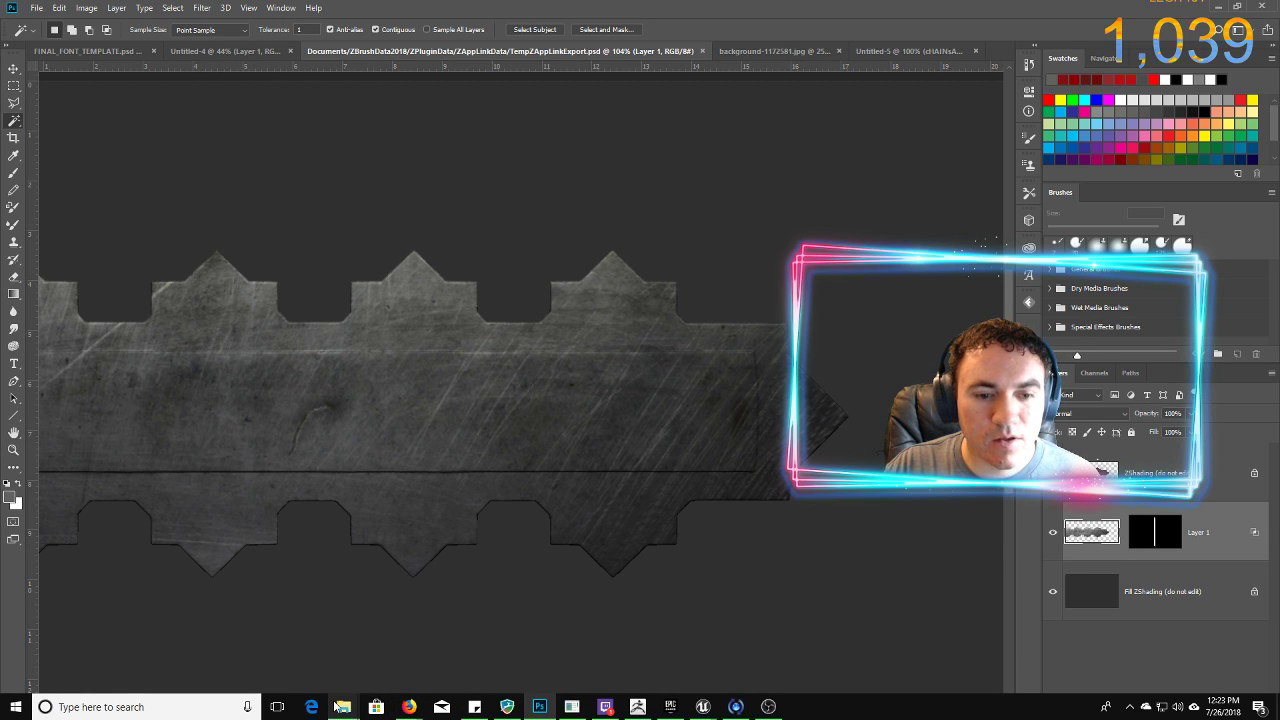
pyautogui.moveTo(343, 708)
pyautogui.click(198, 648)
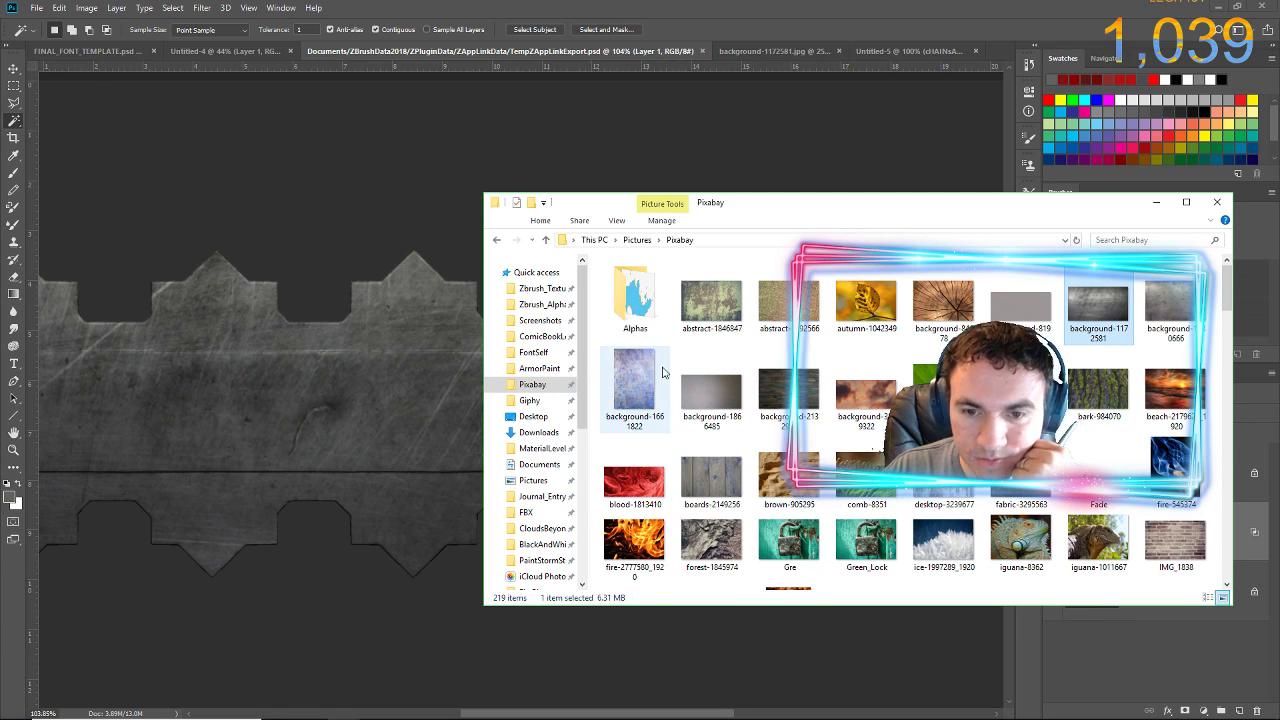
pyautogui.scroll(-10, 678, 388)
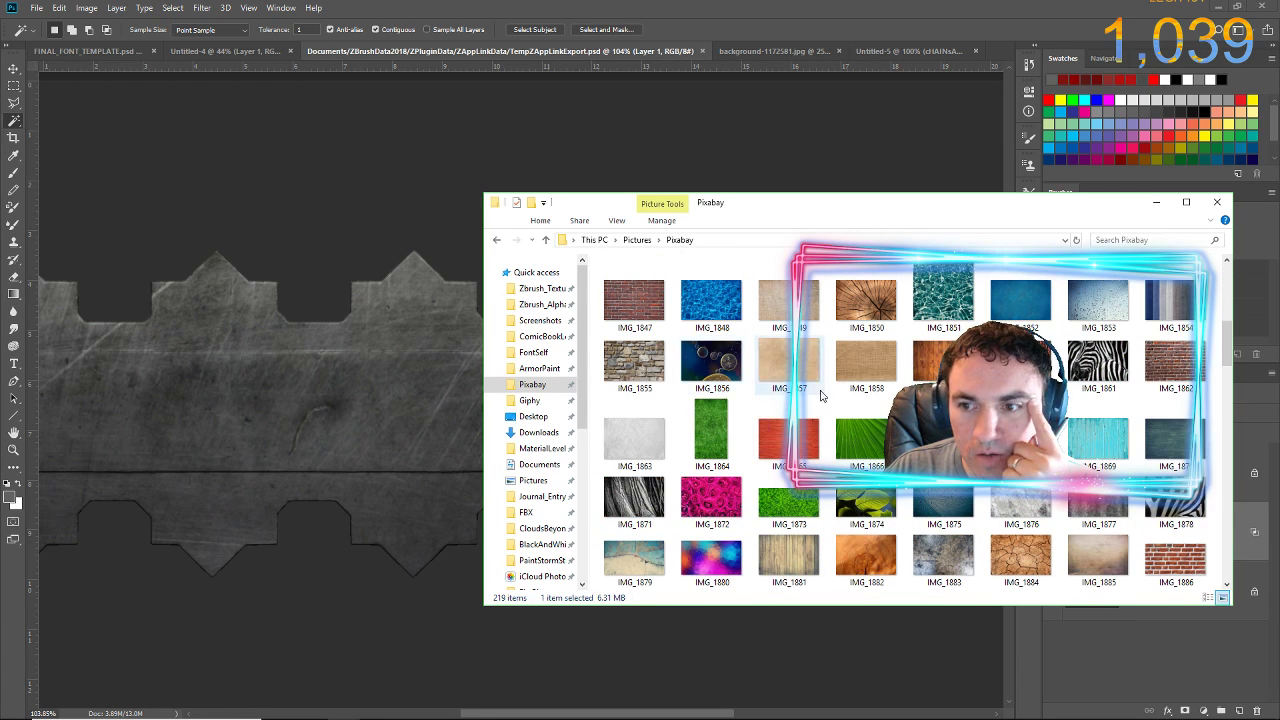
pyautogui.scroll(-3, 842, 403)
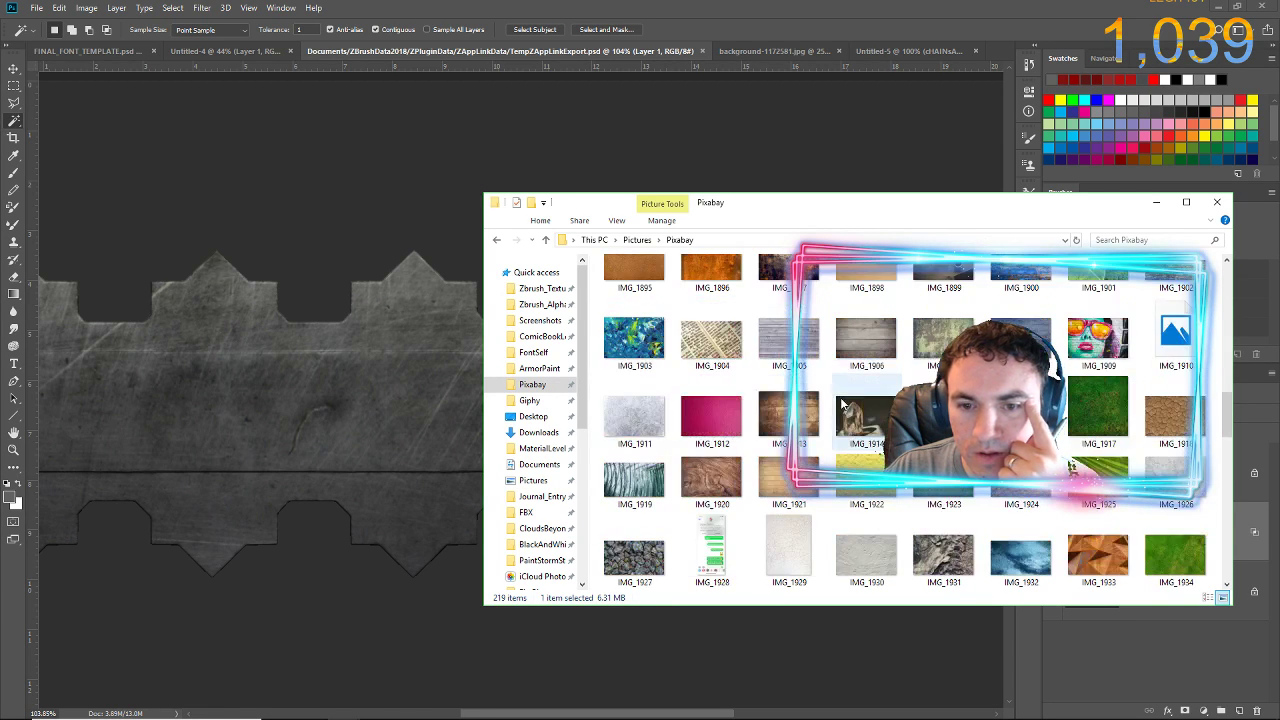
pyautogui.scroll(-2, 831, 403)
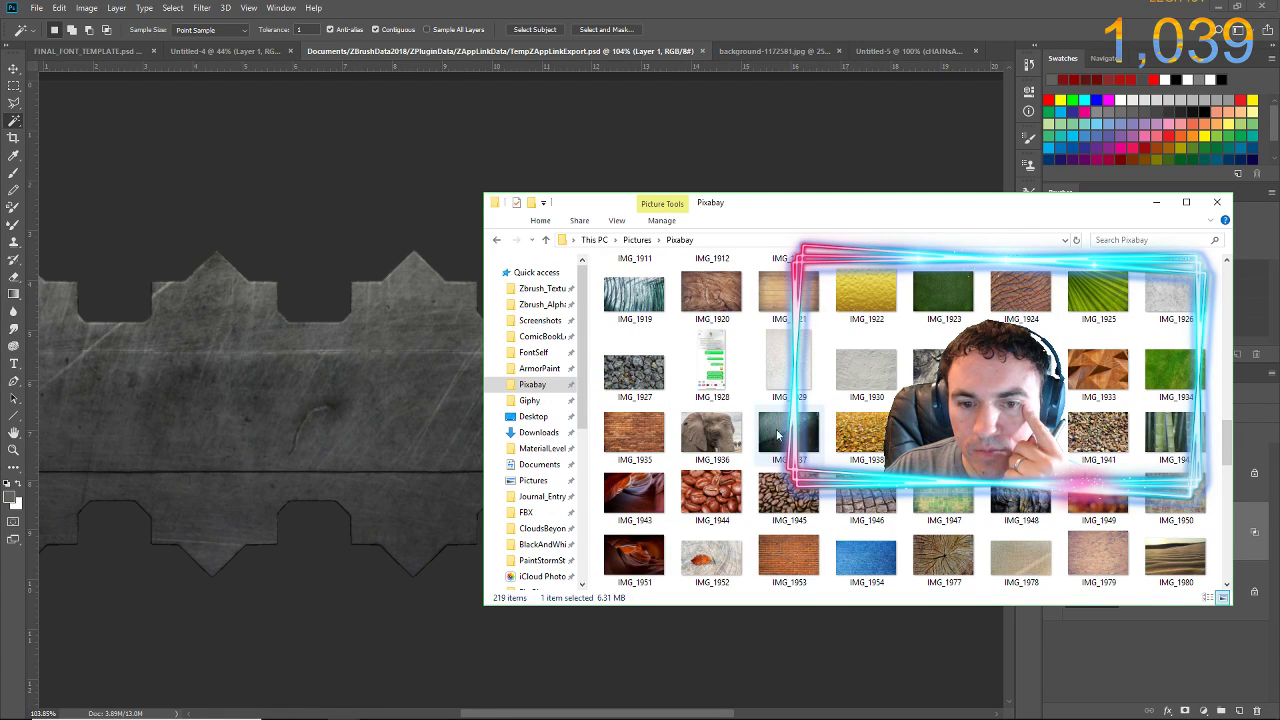
pyautogui.scroll(-3, 862, 432)
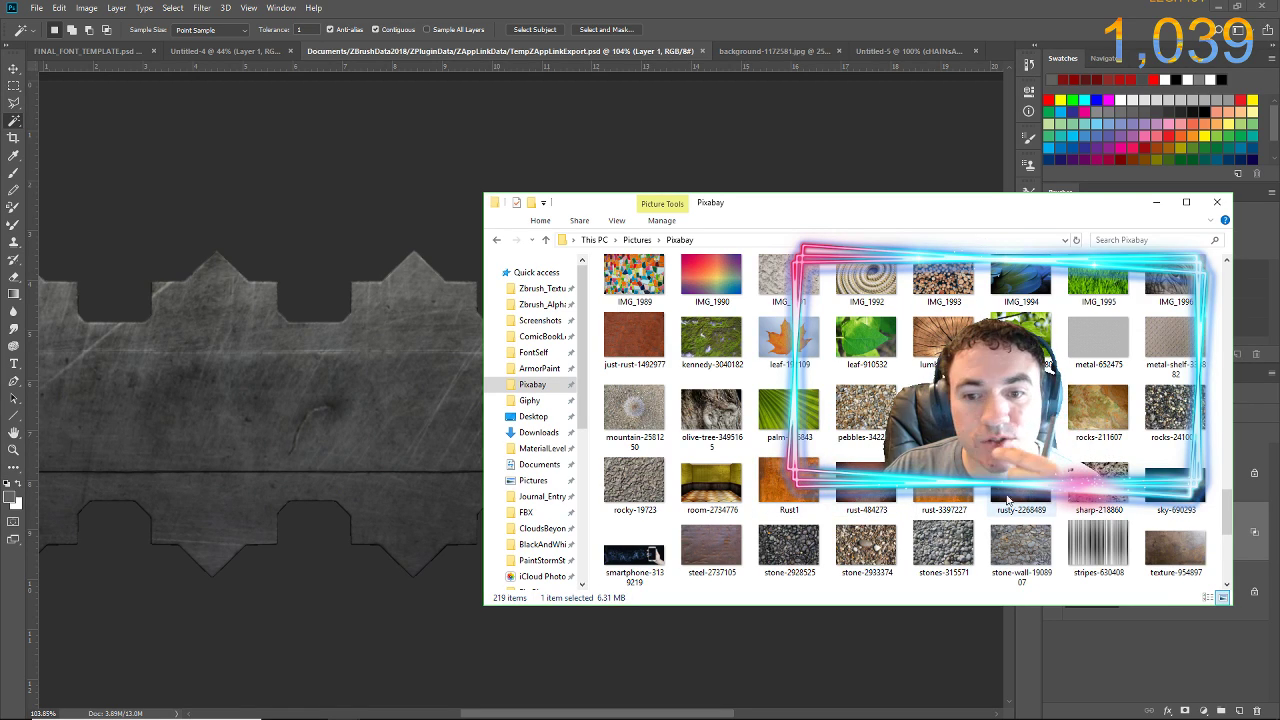
pyautogui.moveTo(790, 487); pyautogui.dragTo(997, 51)
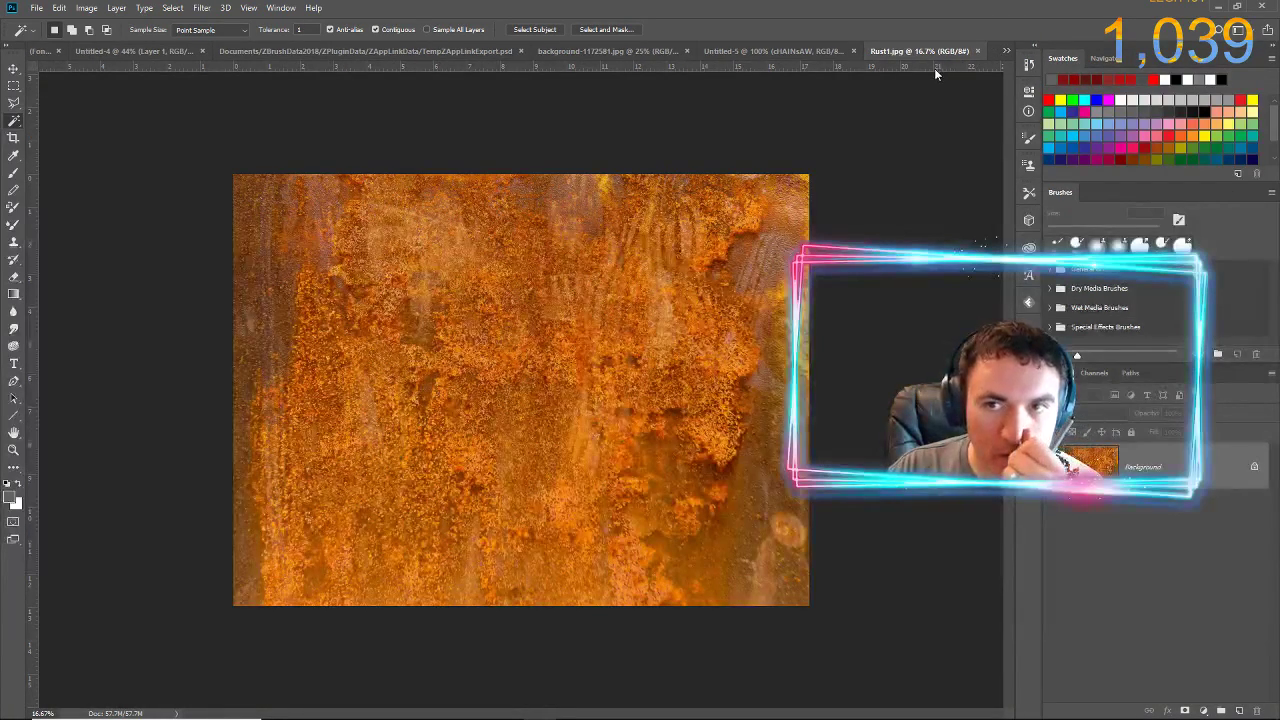
# - Close the background-1172581.jpg and Untitled-5 metal documents, discarding the changes to Untitled-5
pyautogui.click(785, 54)
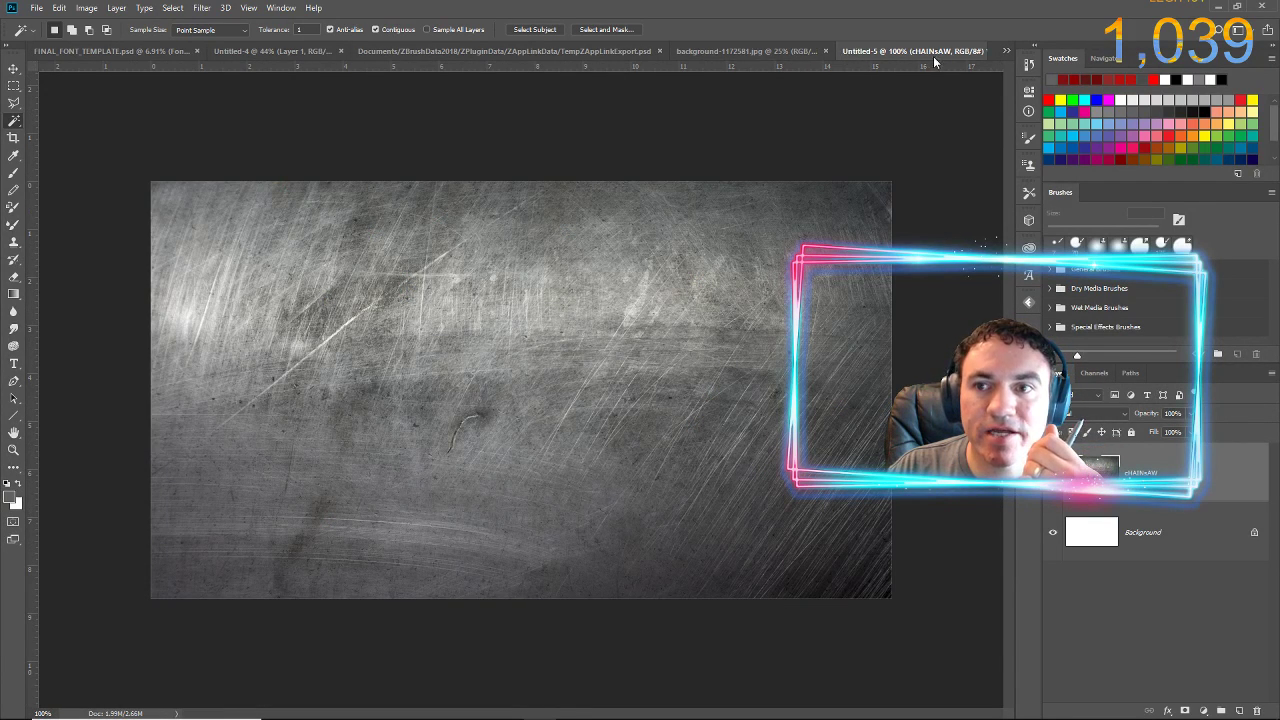
pyautogui.click(800, 52)
pyautogui.click(832, 51)
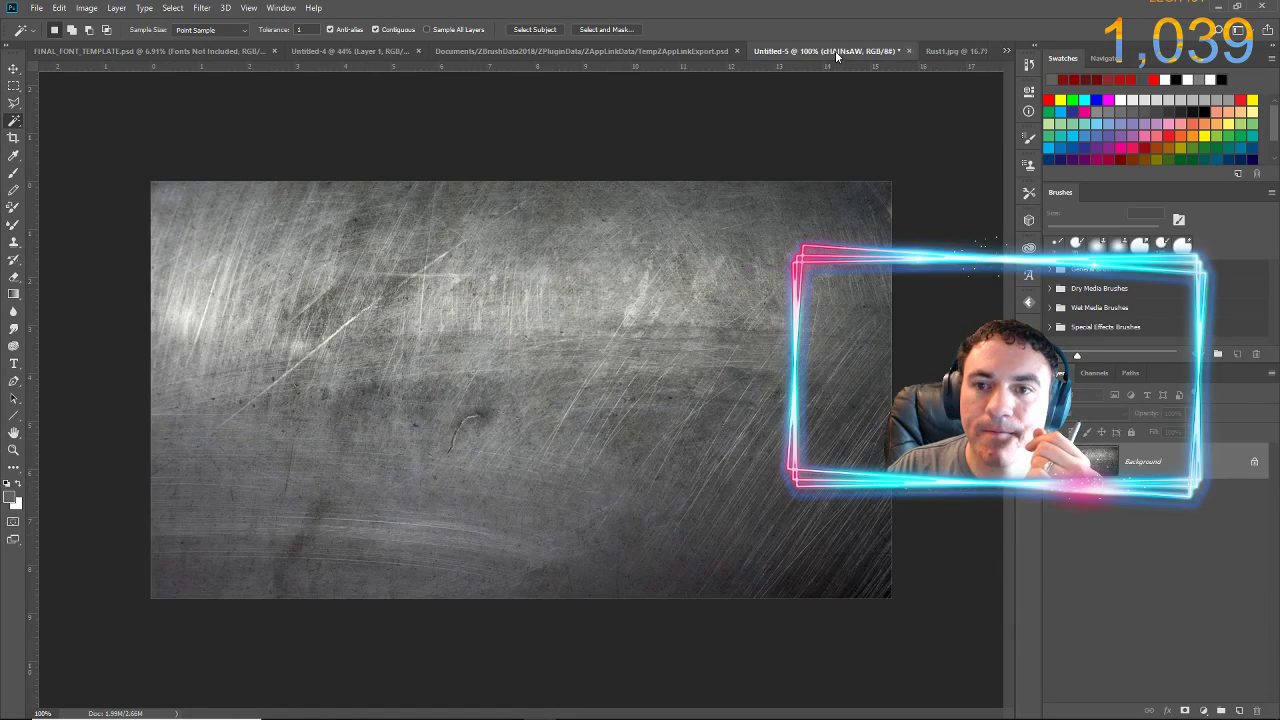
pyautogui.click(909, 52)
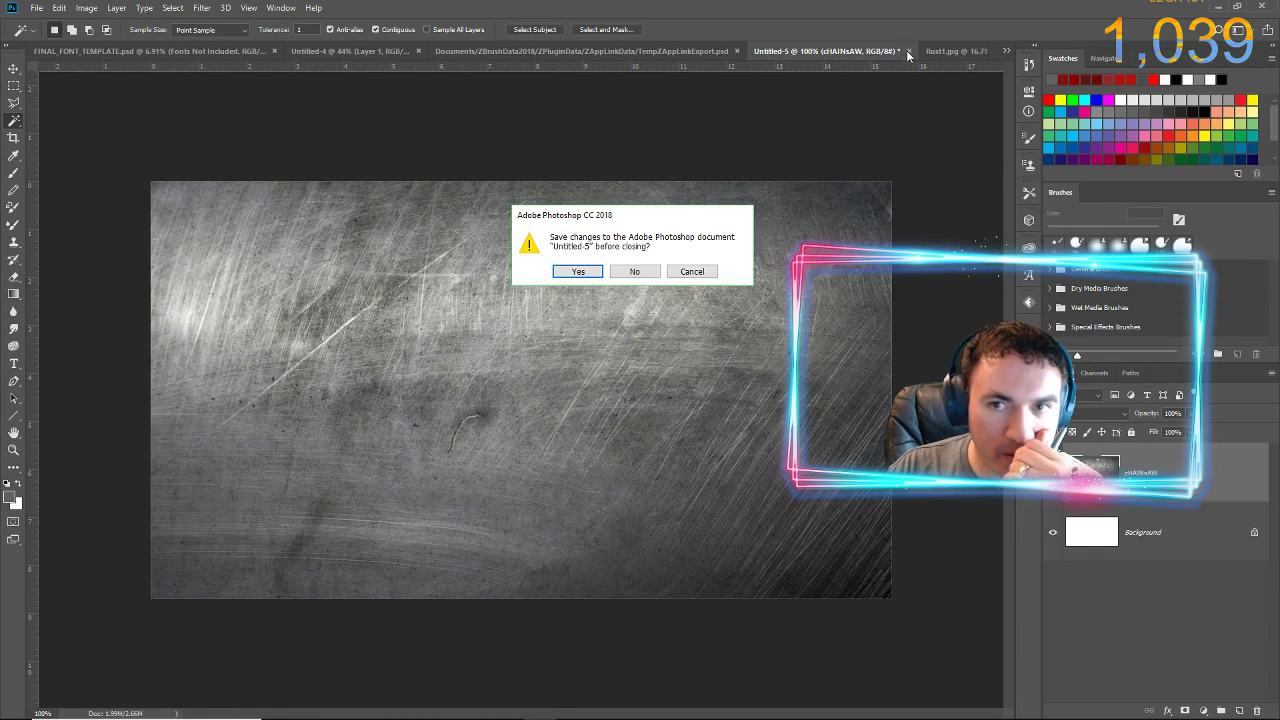
pyautogui.click(657, 271)
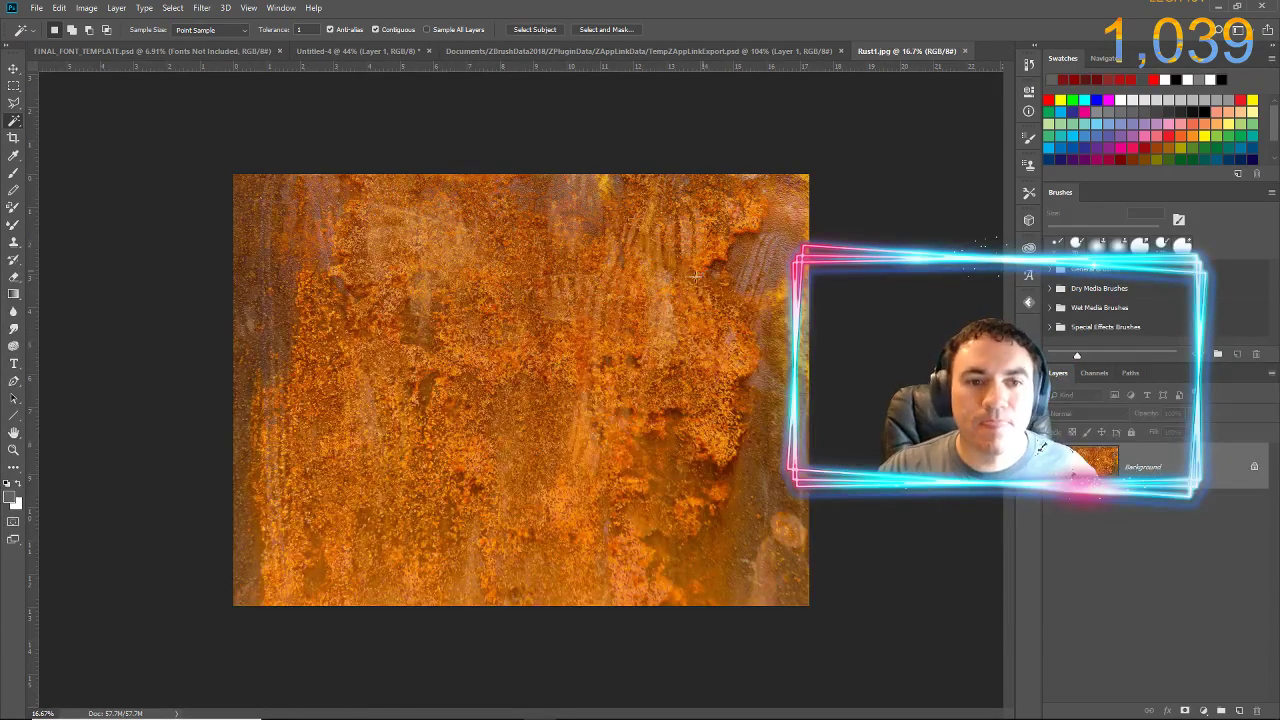
# - Copy the entire Rust1.jpg image and paste it as a new layer into the TempZAppLinkExport.psd document
pyautogui.hotkey('ctrl', 'a')
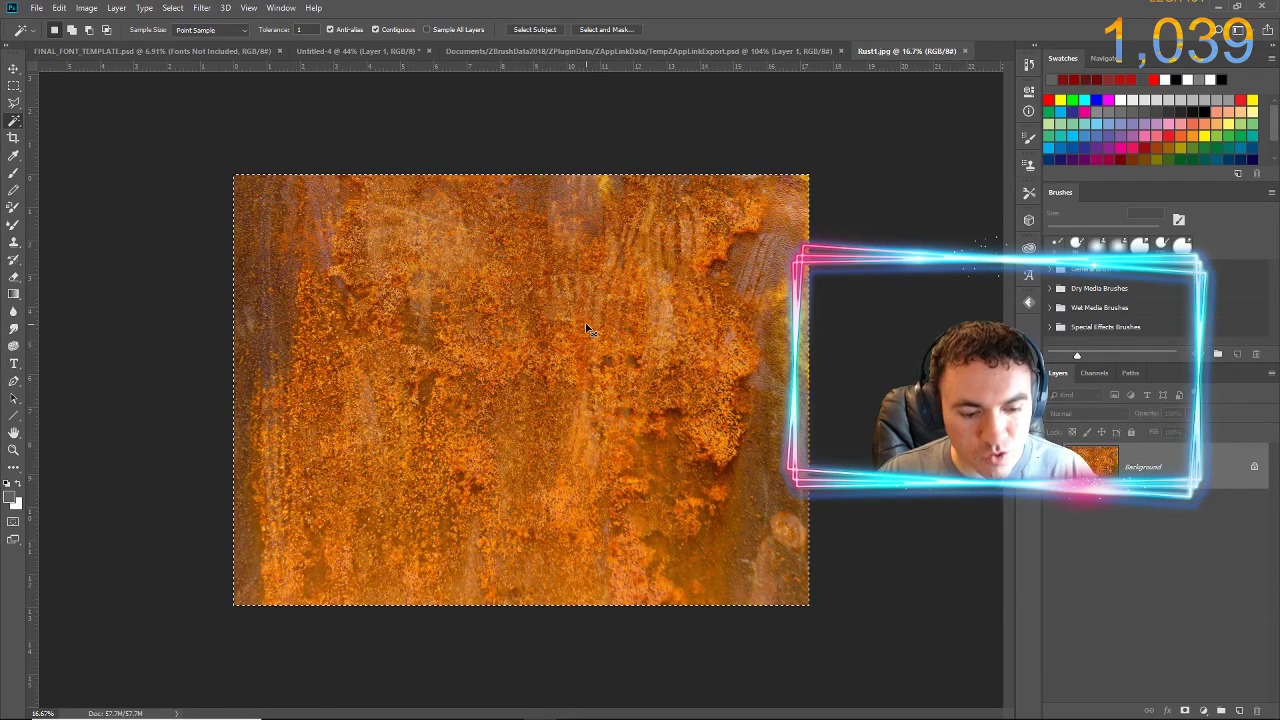
pyautogui.click(105, 51)
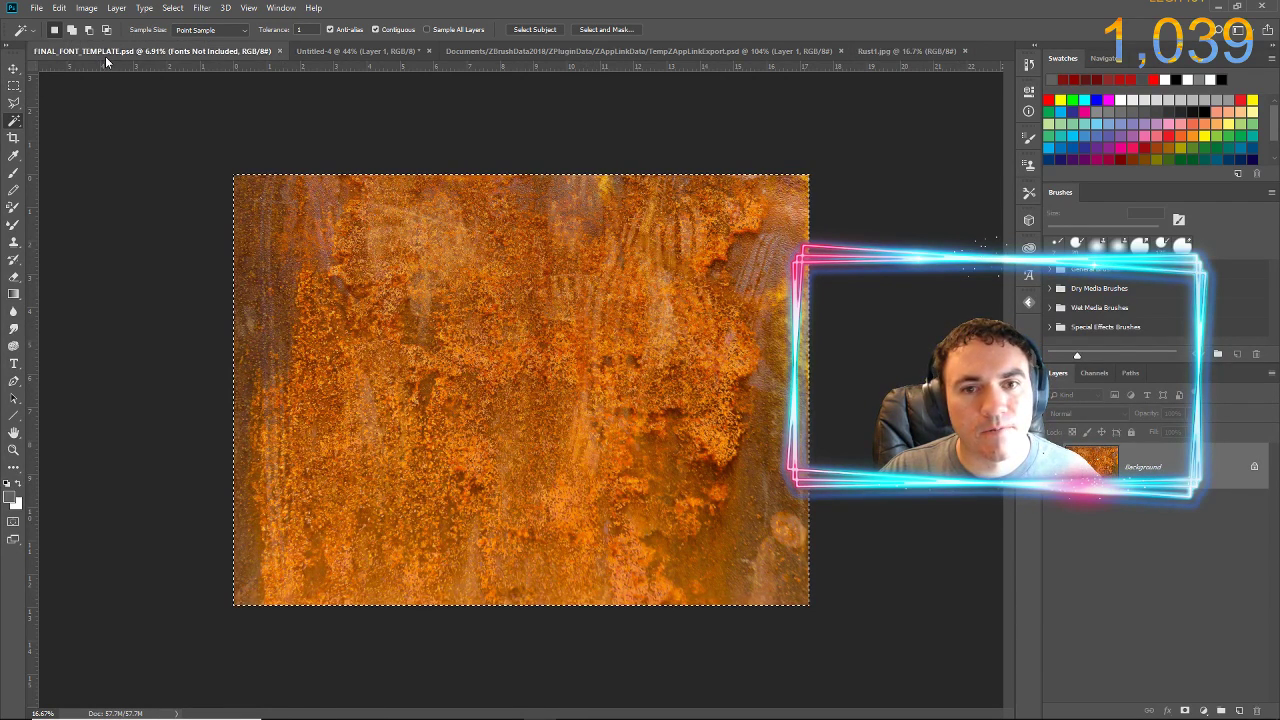
pyautogui.click(356, 51)
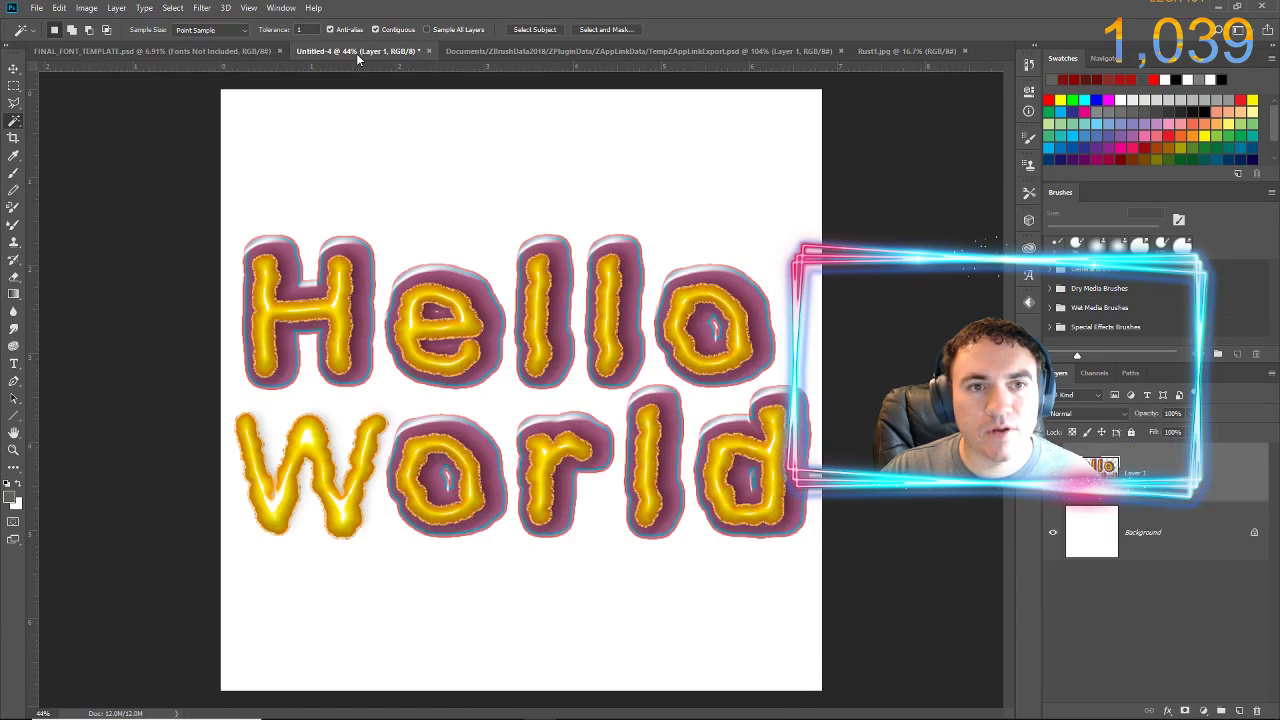
pyautogui.click(490, 51)
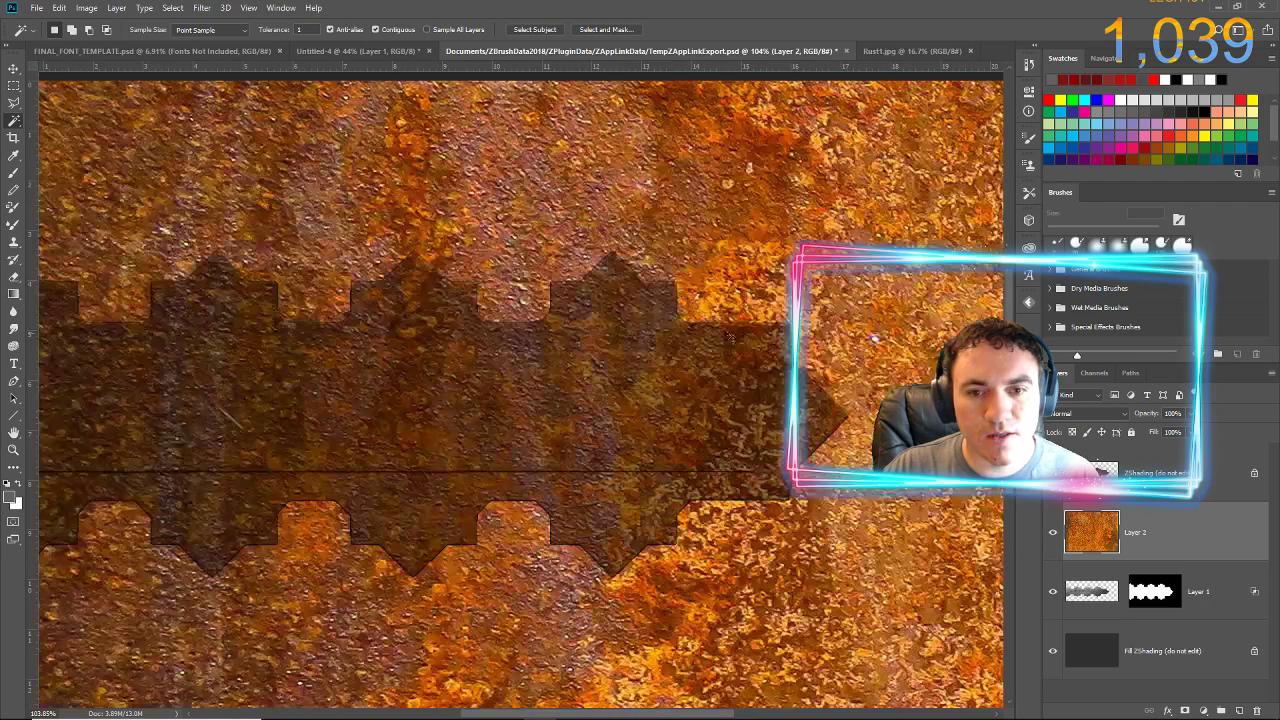
pyautogui.hotkey('ctrl', 'v')
# - Scale the pasted rust layer to about 25% from its lower corner so it covers the blade
pyautogui.keyDown('alt'); pyautogui.scroll(-2, 786, 328); pyautogui.keyUp('alt')
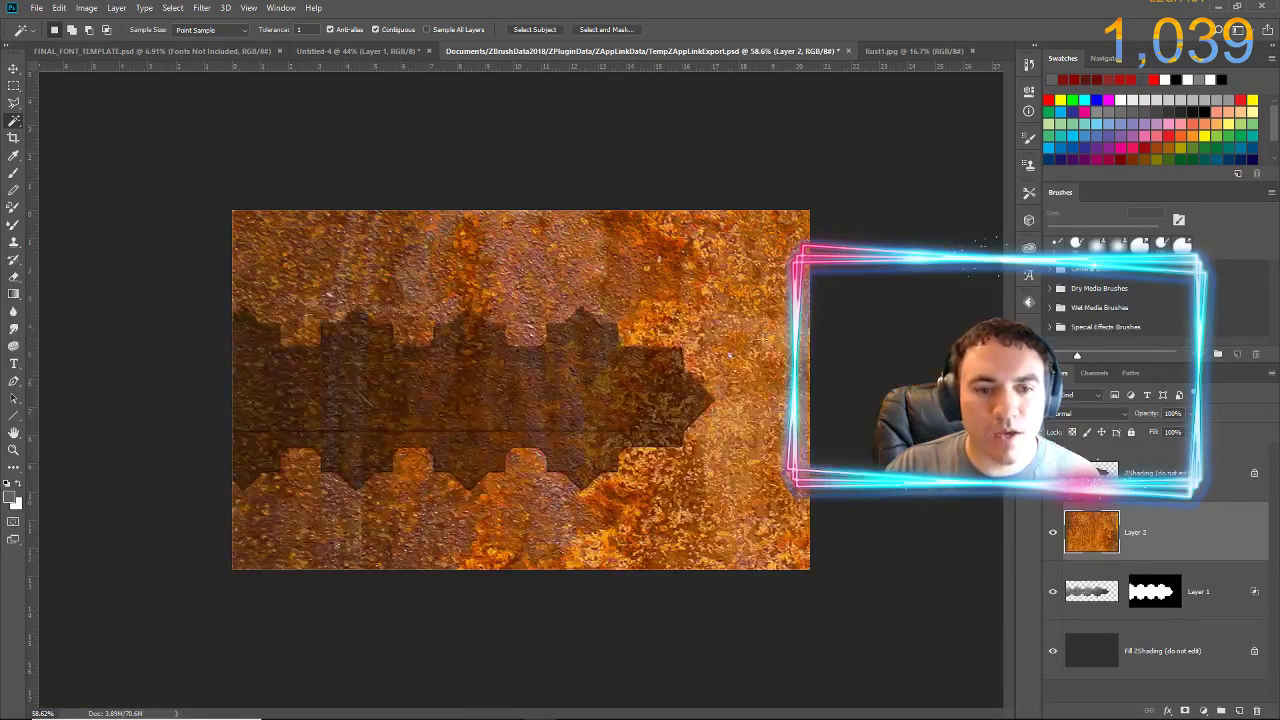
pyautogui.hotkey('ctrl', 't')
pyautogui.keyDown('alt'); pyautogui.scroll(-8, 722, 374); pyautogui.keyUp('alt')
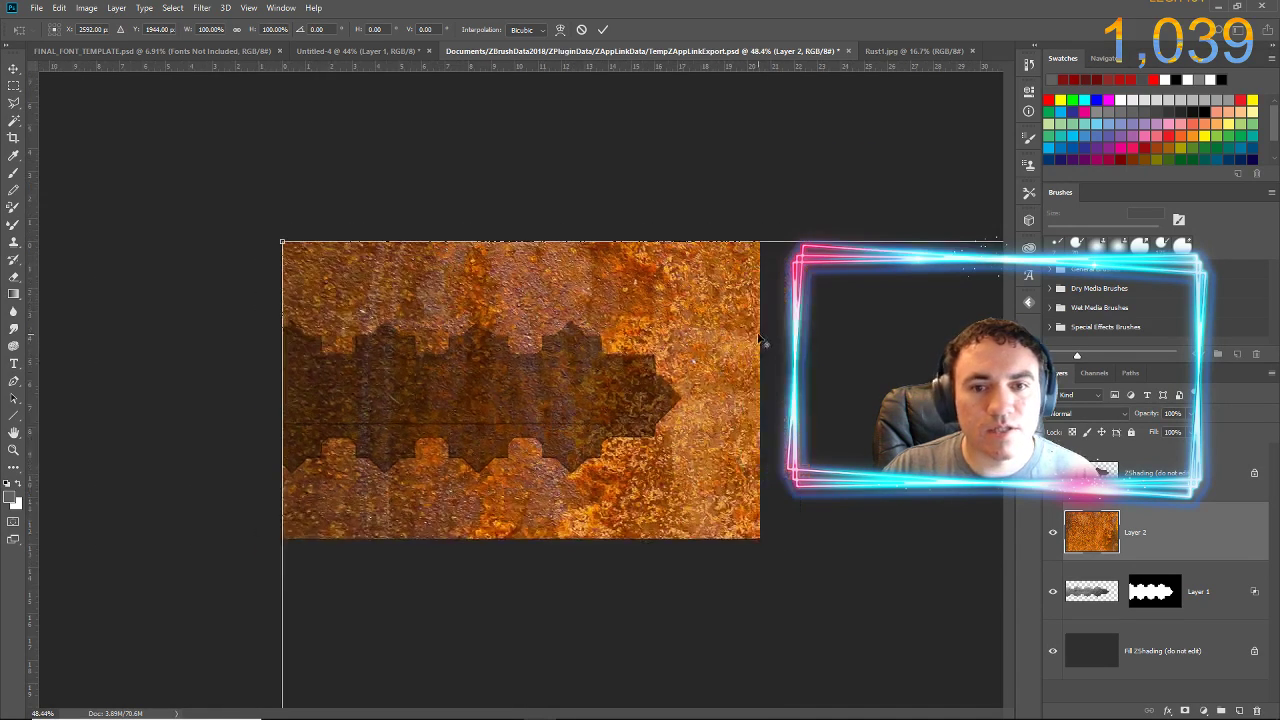
pyautogui.keyDown('alt'); pyautogui.scroll(-1, 836, 436); pyautogui.keyUp('alt')
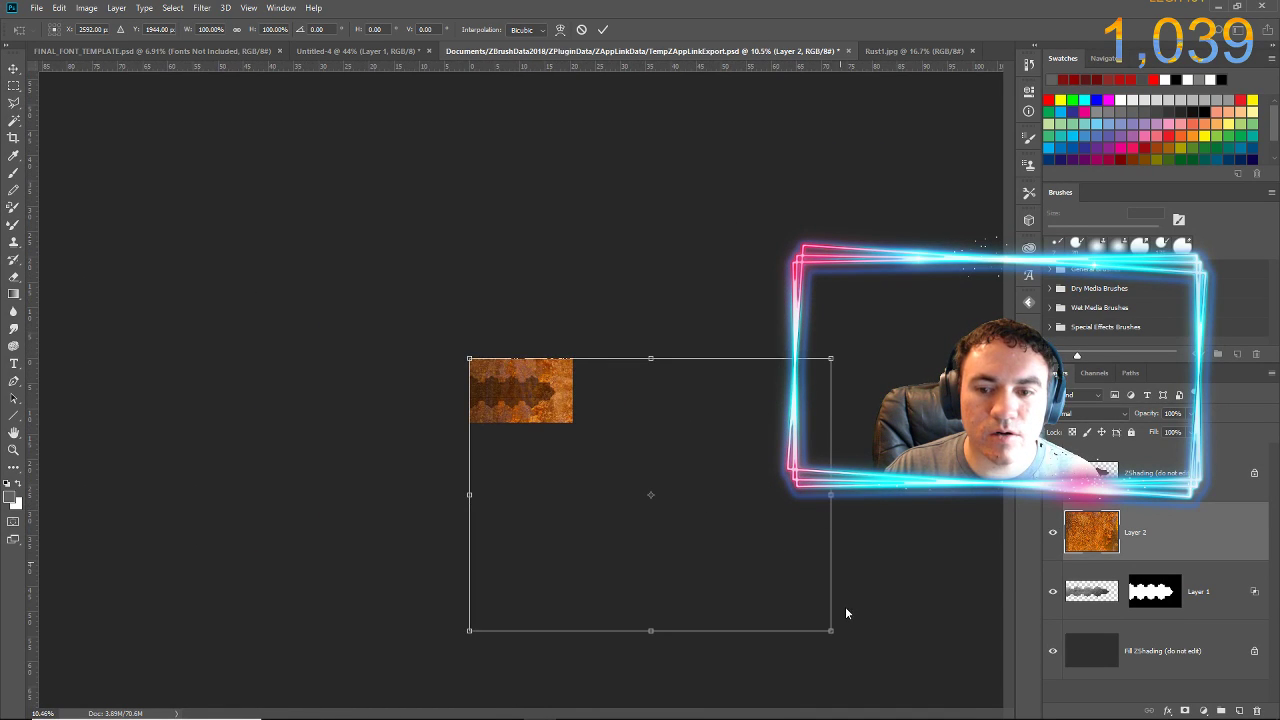
pyautogui.moveTo(828, 628); pyautogui.dragTo(542, 447)
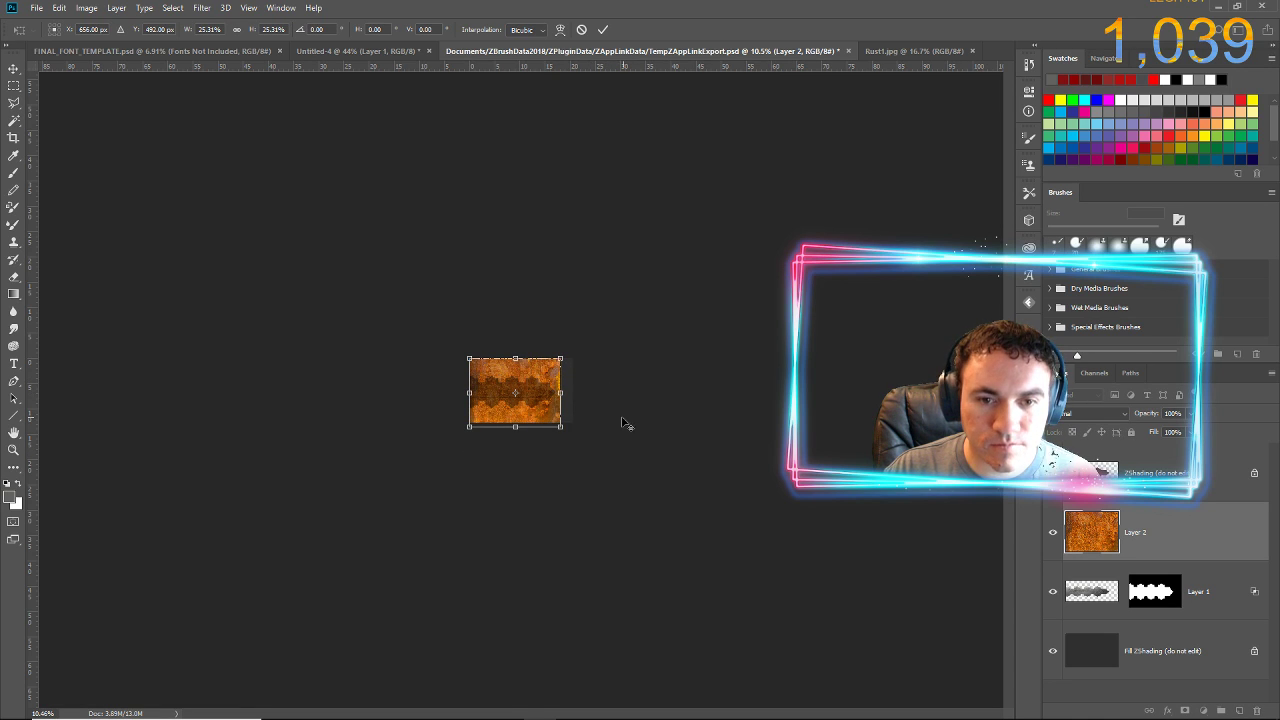
pyautogui.keyDown('alt'); pyautogui.scroll(10, 604, 395); pyautogui.keyUp('alt')
pyautogui.keyDown('alt'); pyautogui.scroll(4, 604, 397); pyautogui.keyUp('alt')
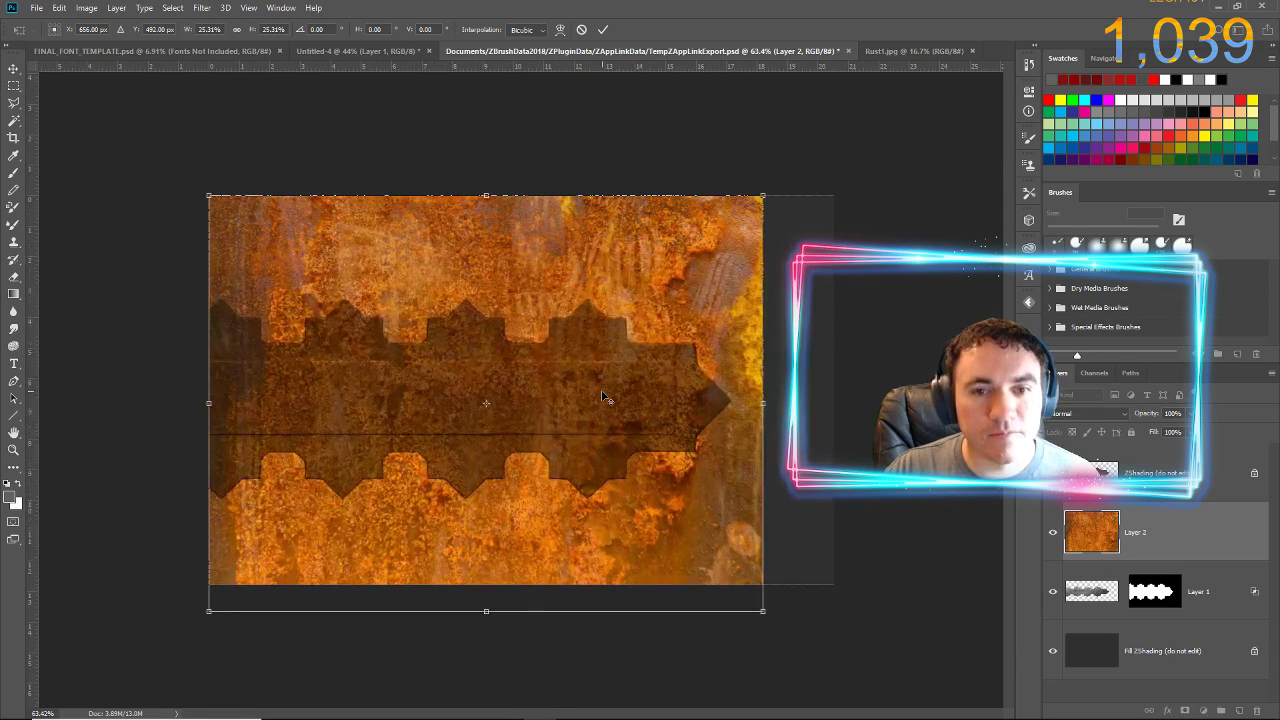
pyautogui.keyDown('alt'); pyautogui.scroll(-1, 604, 424); pyautogui.keyUp('alt')
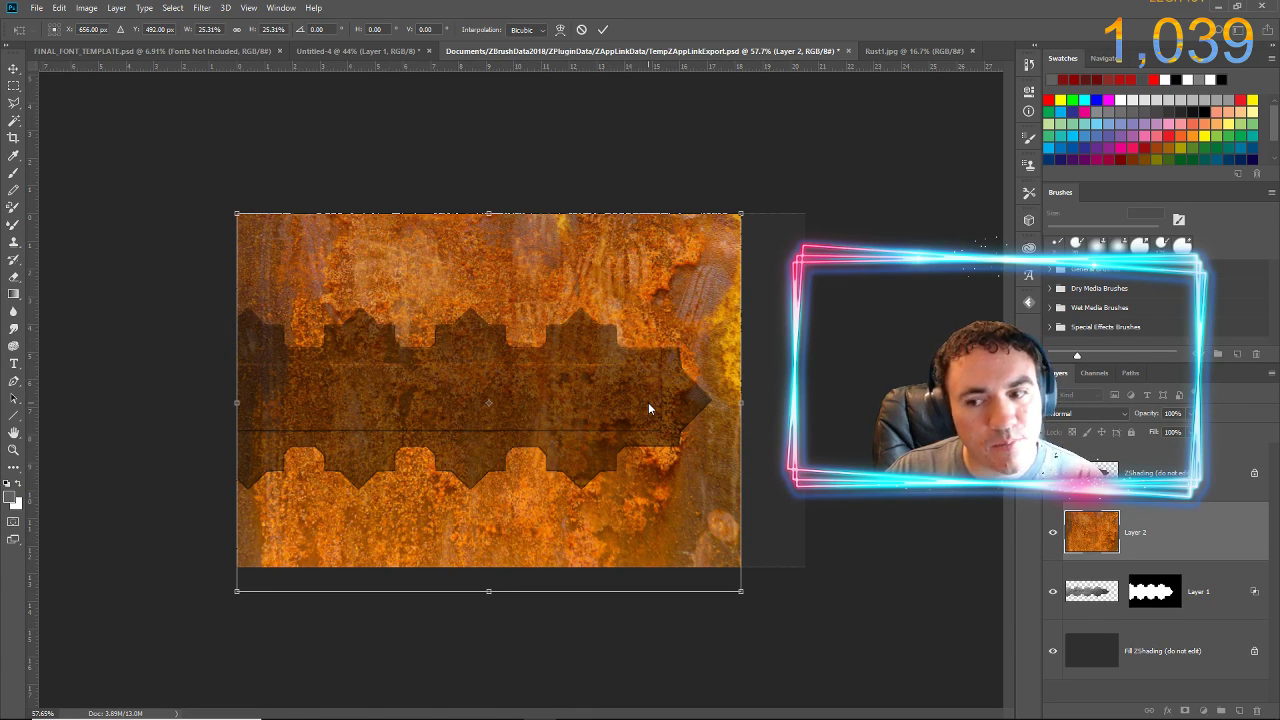
pyautogui.hotkey('alt', 'space')
pyautogui.press('Escape')
pyautogui.press('w')
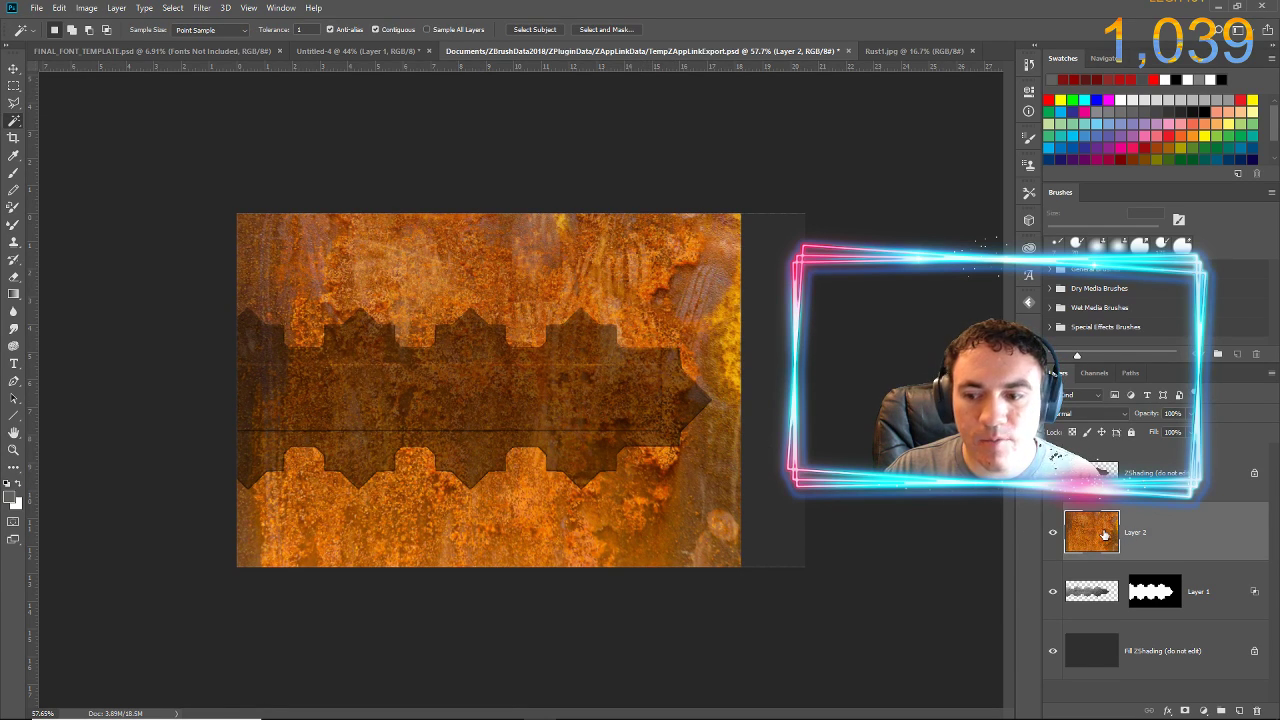
# - Add a layer mask to the rust layer and paint it entirely black with a 200 px brush to hide the rust
pyautogui.click(1184, 710)
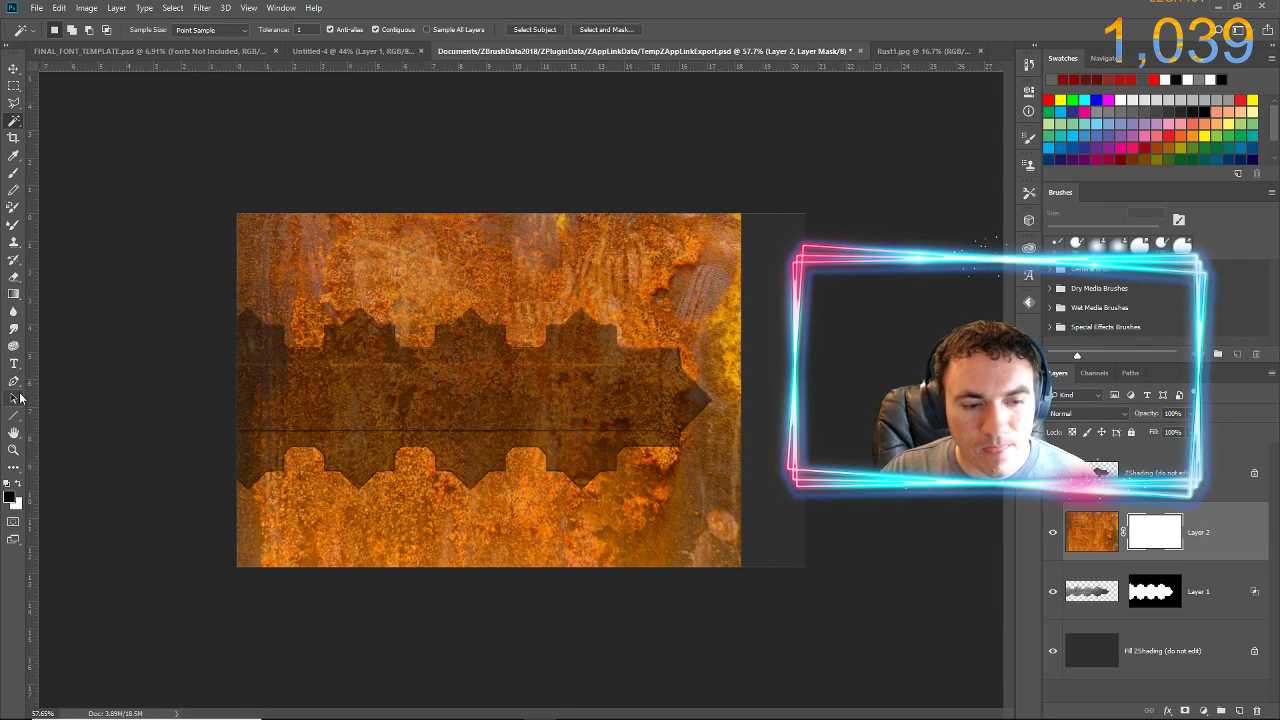
pyautogui.press('b')
pyautogui.moveTo(450, 324)
pyautogui.mouseDown()
pyautogui.moveTo(403, 313)
pyautogui.moveTo(467, 311)
pyautogui.moveTo(191, 220)
pyautogui.moveTo(786, 234)
pyautogui.moveTo(505, 280)
pyautogui.moveTo(769, 300)
pyautogui.moveTo(714, 274)
pyautogui.mouseUp()
pyautogui.press(']')
pyautogui.press(']')
pyautogui.press(']')
pyautogui.press(']')
pyautogui.press(']')
pyautogui.press(']')
pyautogui.press(']')
pyautogui.press(']')
pyautogui.press(']')
pyautogui.press(']')
pyautogui.press(']')
pyautogui.press(']')
pyautogui.press(']')
pyautogui.press(']')
pyautogui.press(']')
pyautogui.press(']')
pyautogui.press(']')
pyautogui.press(']')
pyautogui.press(']')
pyautogui.moveTo(432, 295)
pyautogui.mouseDown()
pyautogui.moveTo(483, 299)
pyautogui.moveTo(470, 360)
pyautogui.moveTo(560, 400)
pyautogui.moveTo(541, 389)
pyautogui.moveTo(291, 426)
pyautogui.moveTo(534, 419)
pyautogui.moveTo(385, 379)
pyautogui.mouseUp()
pyautogui.moveTo(338, 449)
pyautogui.mouseDown()
pyautogui.moveTo(283, 511)
pyautogui.moveTo(677, 539)
pyautogui.moveTo(666, 535)
pyautogui.mouseUp()
pyautogui.moveTo(210, 592); pyautogui.dragTo(404, 530)
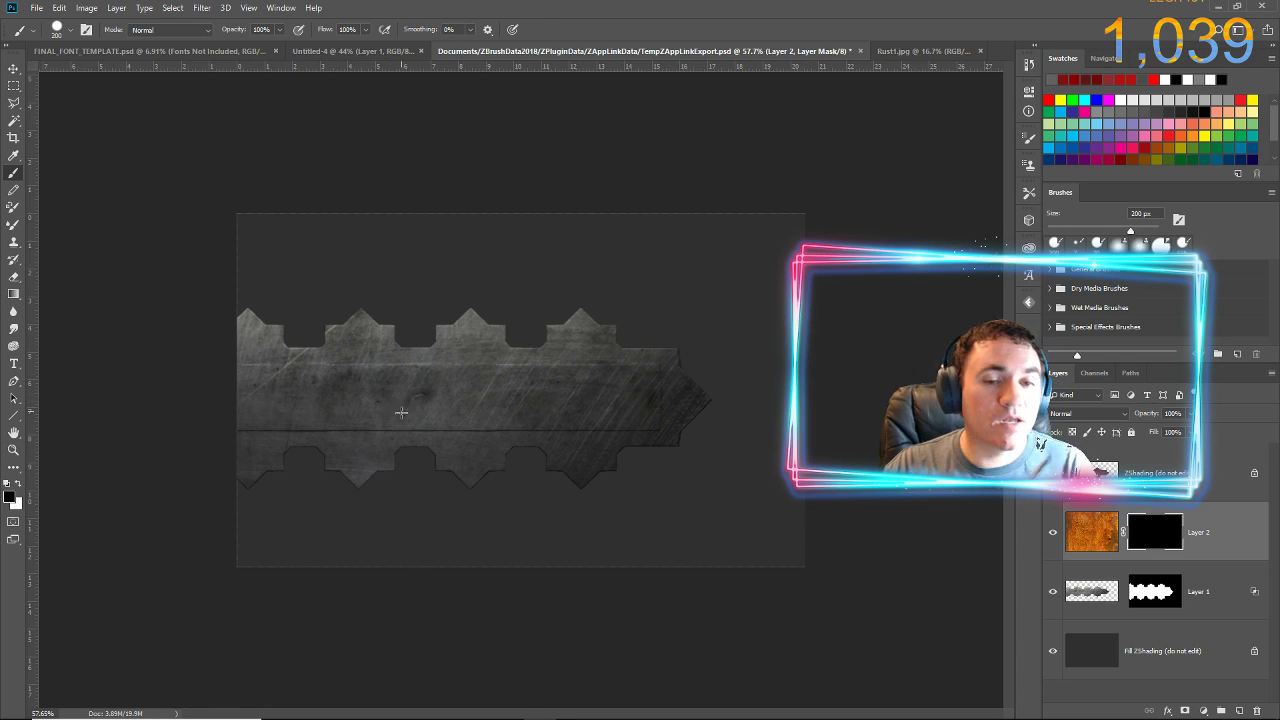
# - Load the blade outline from Layer 1 as a selection and set white as the paint colour for the rust layer's mask
pyautogui.keyDown('alt'); pyautogui.scroll(5, 495, 336); pyautogui.keyUp('alt')
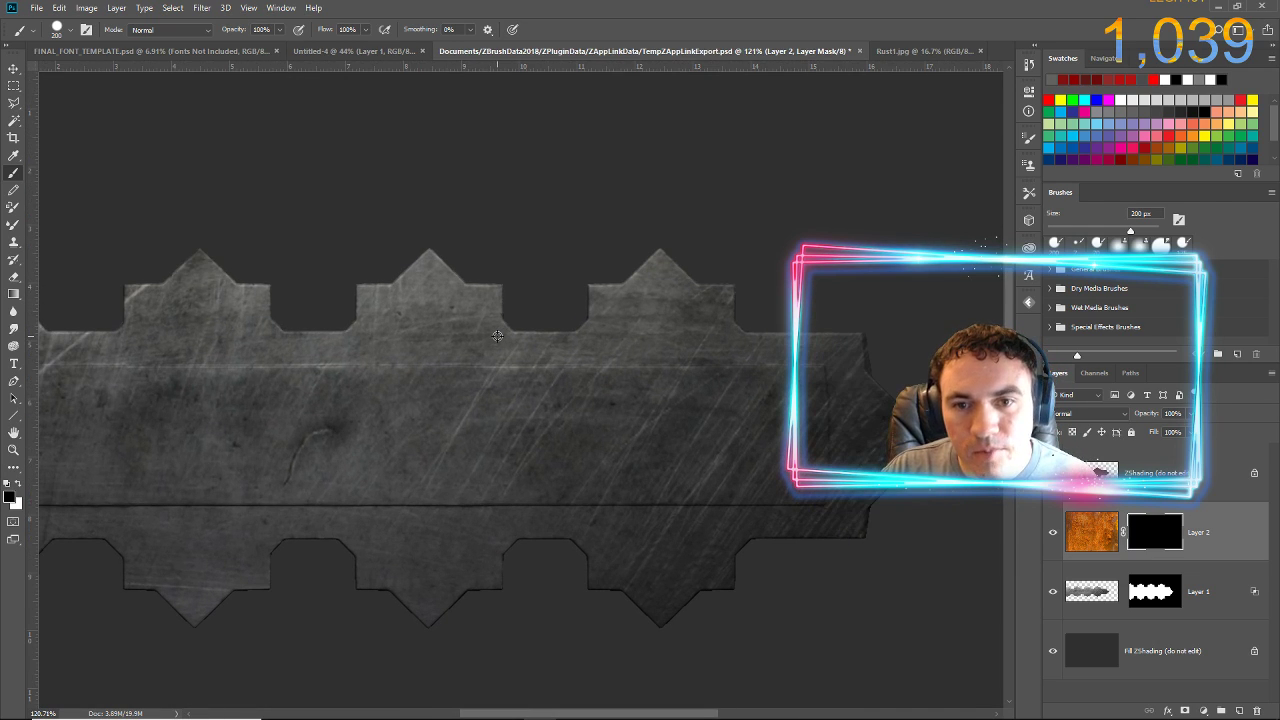
pyautogui.keyDown('ctrl'); pyautogui.click(1098, 595); pyautogui.keyUp('ctrl')
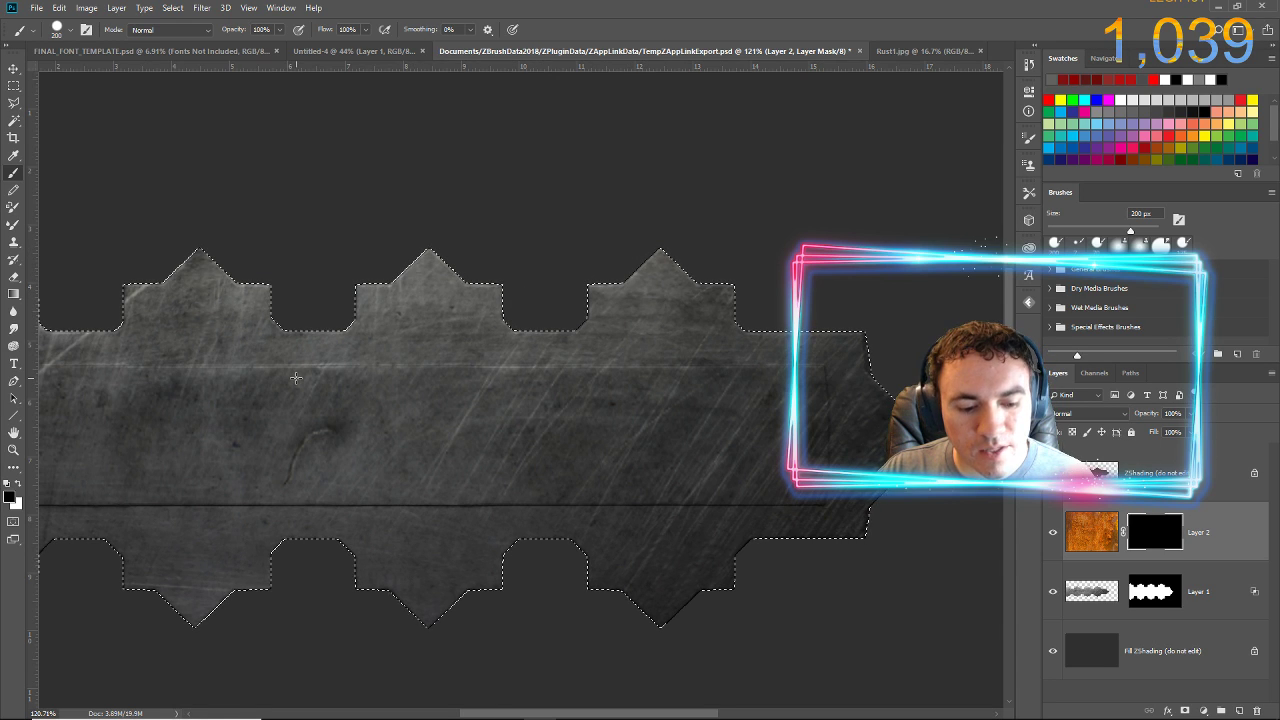
pyautogui.press('x')
pyautogui.press('x')
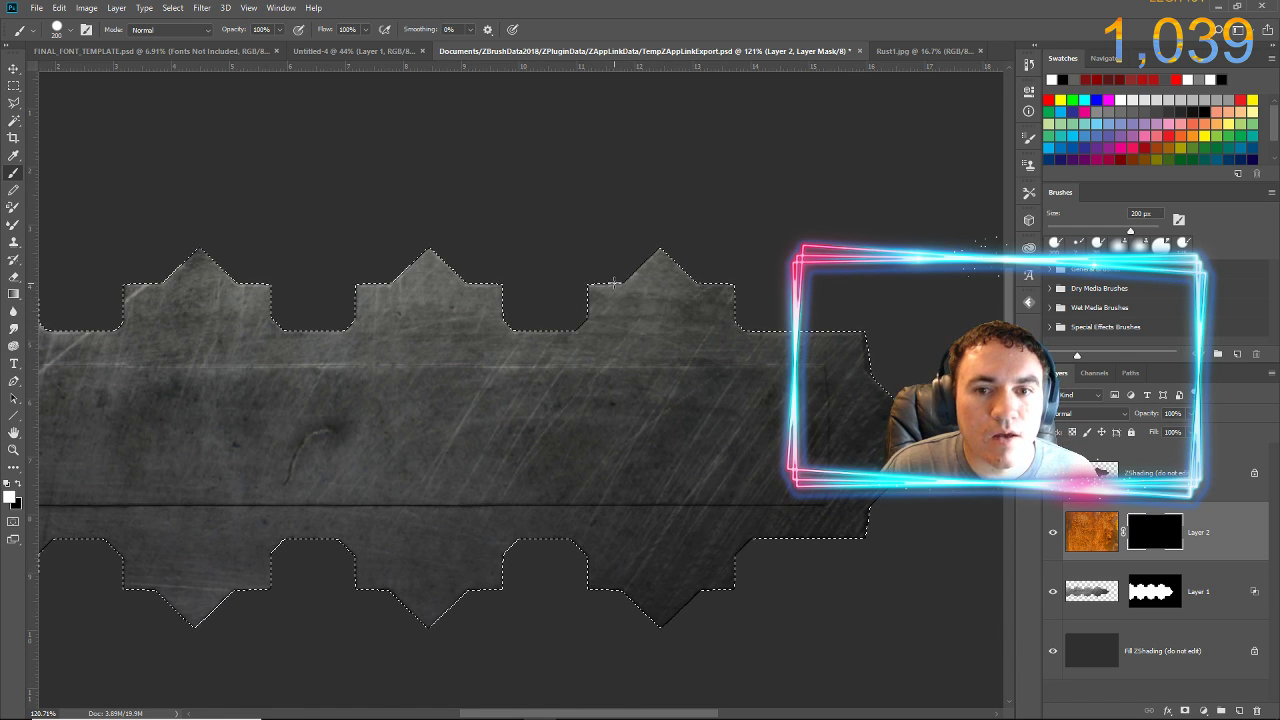
pyautogui.moveTo(614, 283); pyautogui.dragTo(636, 281)
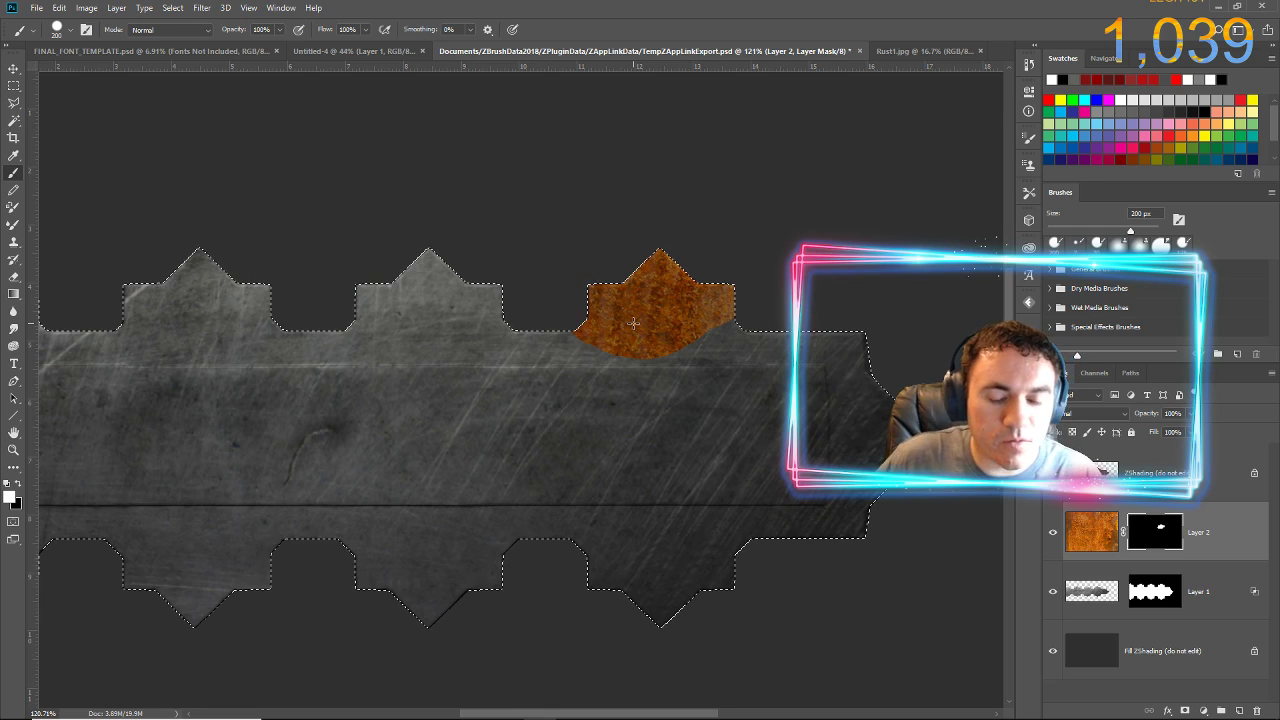
pyautogui.hotkey('ctrl', 'z')
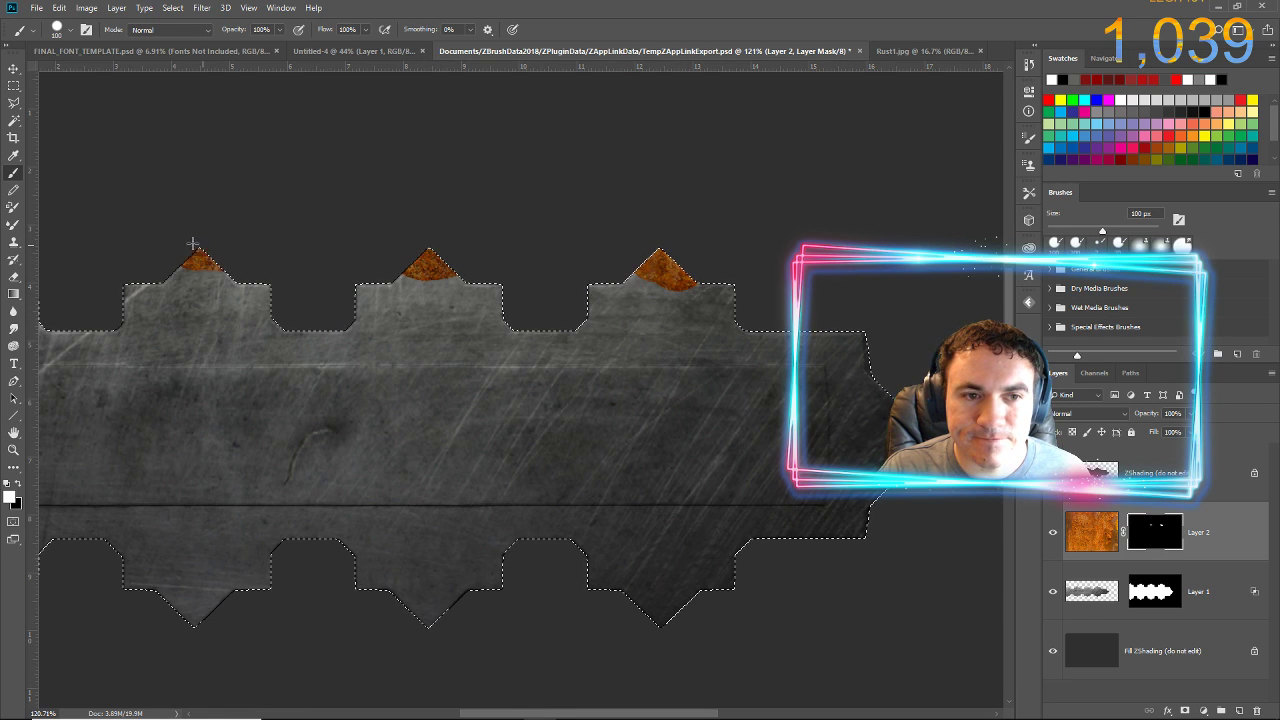
# - Paint white on the mask with a 100 px brush to reveal rust on the upper and lower tooth tips and the blade's point
pyautogui.moveTo(150, 251); pyautogui.dragTo(622, 280)
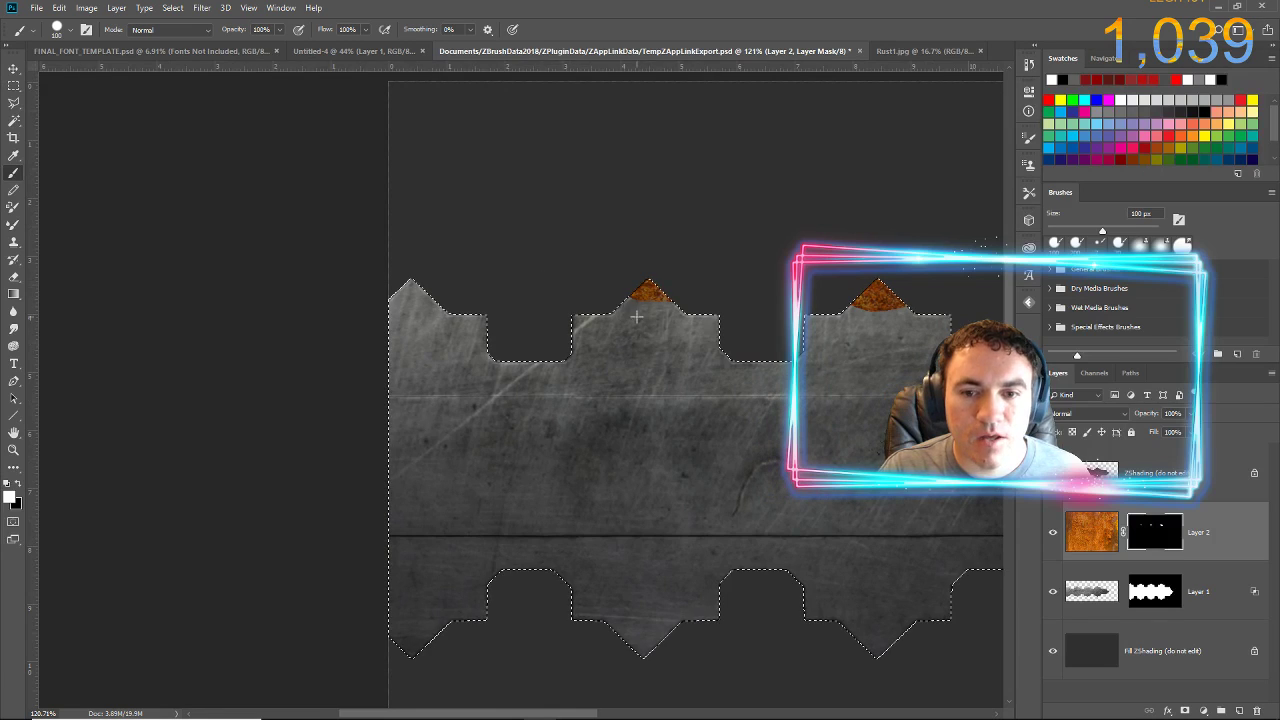
pyautogui.moveTo(709, 334); pyautogui.dragTo(310, 227)
pyautogui.moveTo(706, 480); pyautogui.dragTo(627, 465)
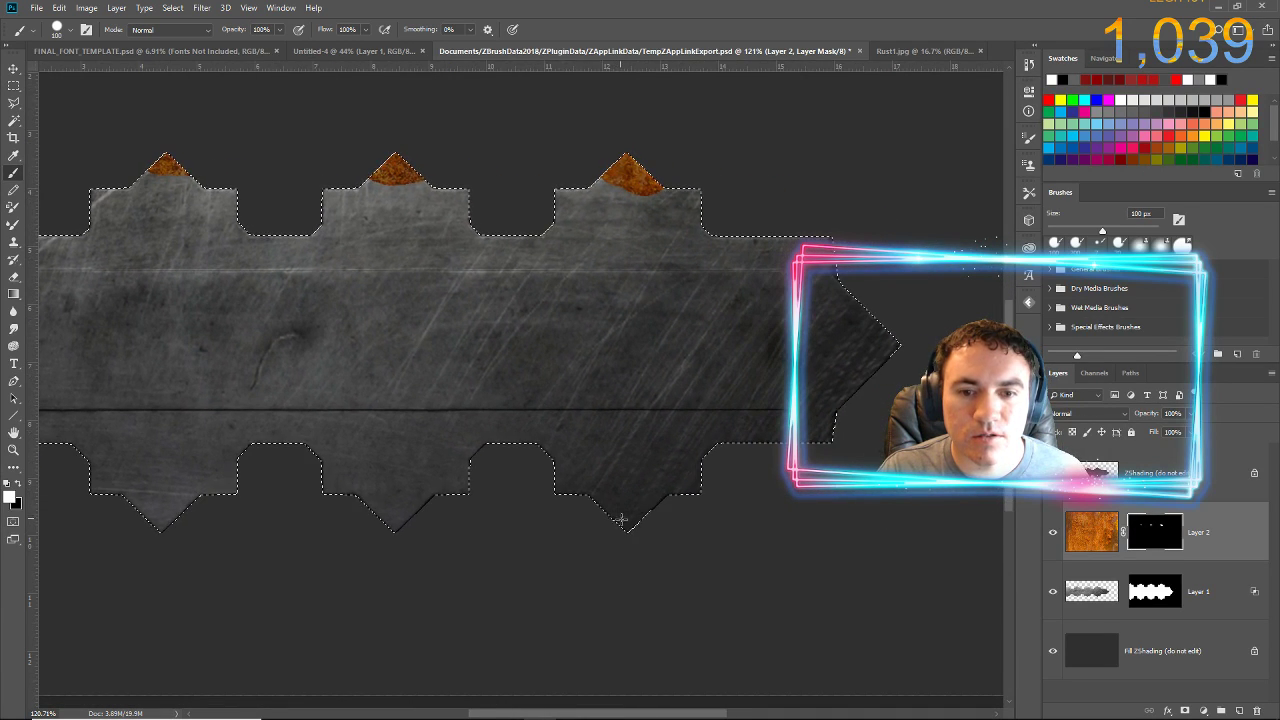
pyautogui.click(641, 538)
pyautogui.click(391, 545)
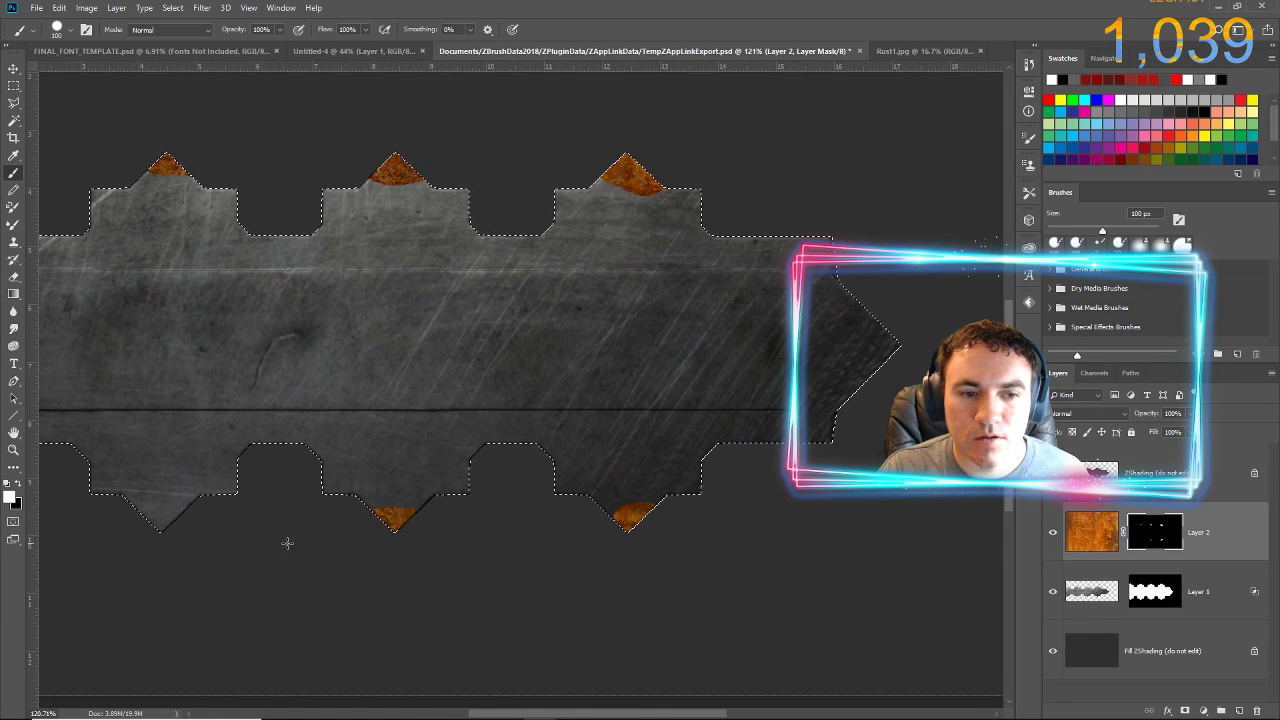
pyautogui.click(171, 543)
pyautogui.moveTo(598, 531)
pyautogui.mouseDown()
pyautogui.moveTo(740, 531)
pyautogui.moveTo(597, 526)
pyautogui.mouseUp()
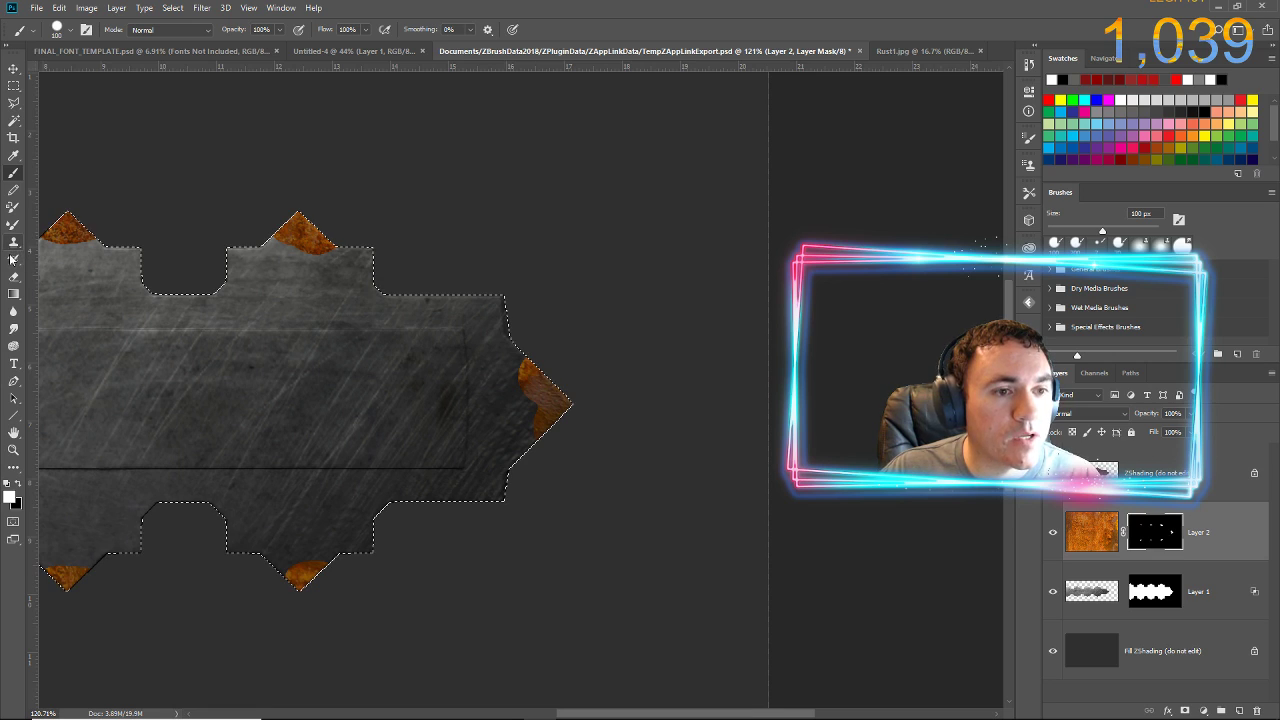
# - Select the Smudge tool and detach the brush presets into an enlarged floating window
pyautogui.click(15, 328)
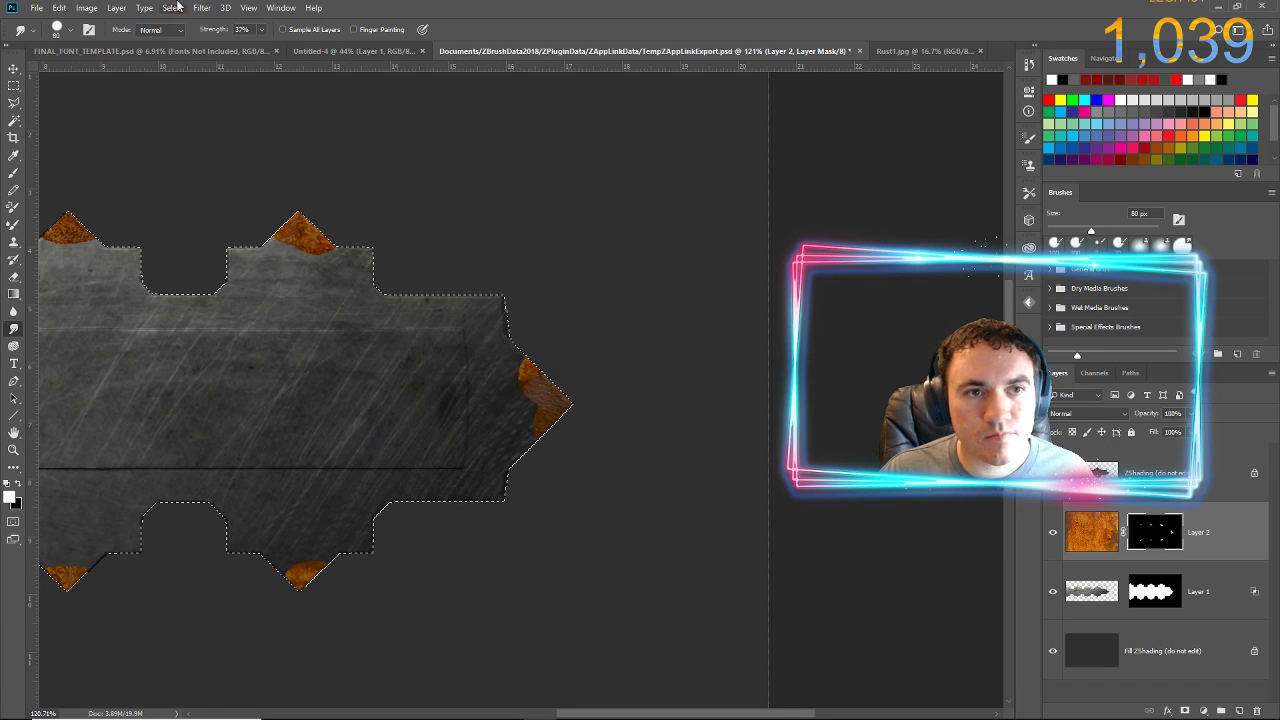
pyautogui.click(281, 8)
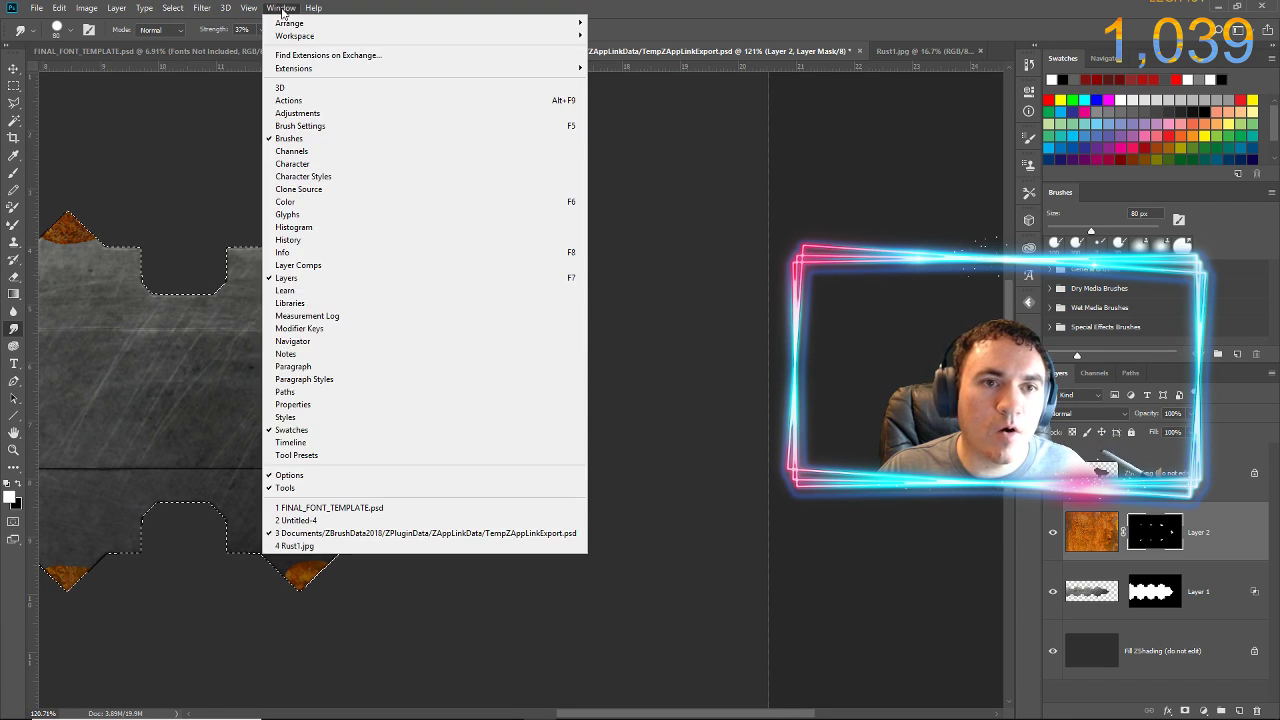
pyautogui.click(279, 141)
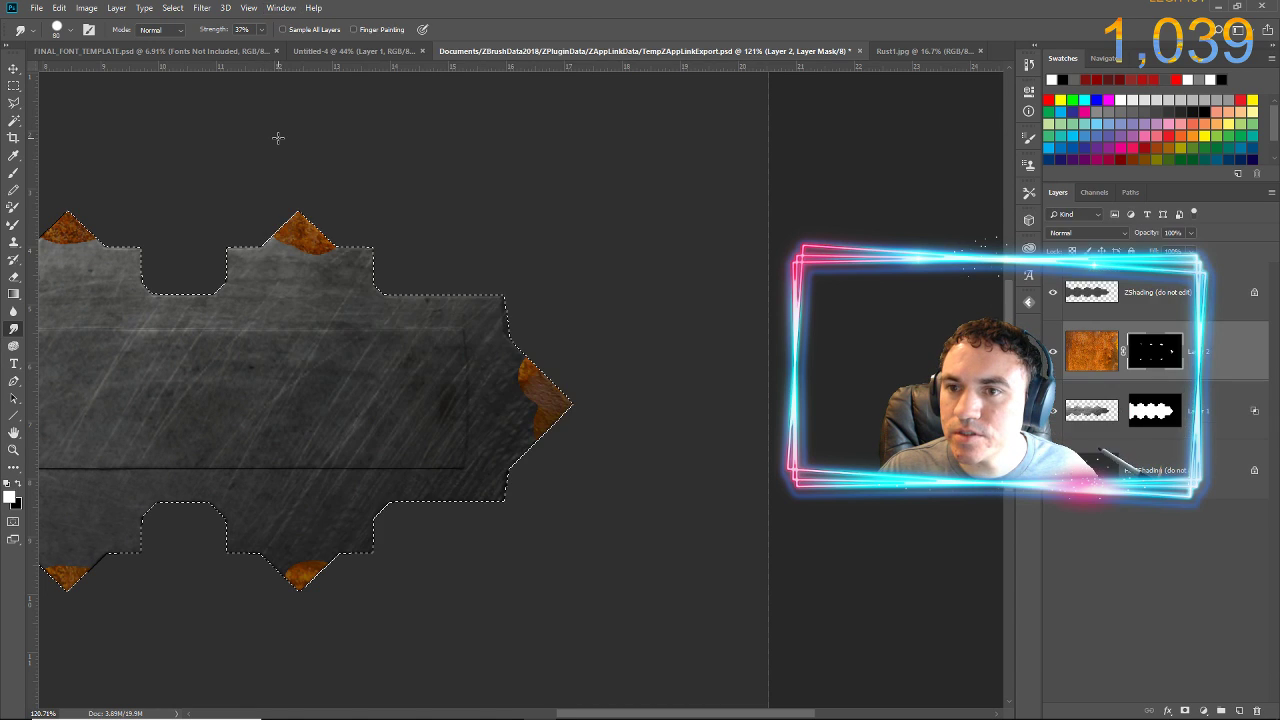
pyautogui.click(248, 8)
pyautogui.moveTo(281, 8)
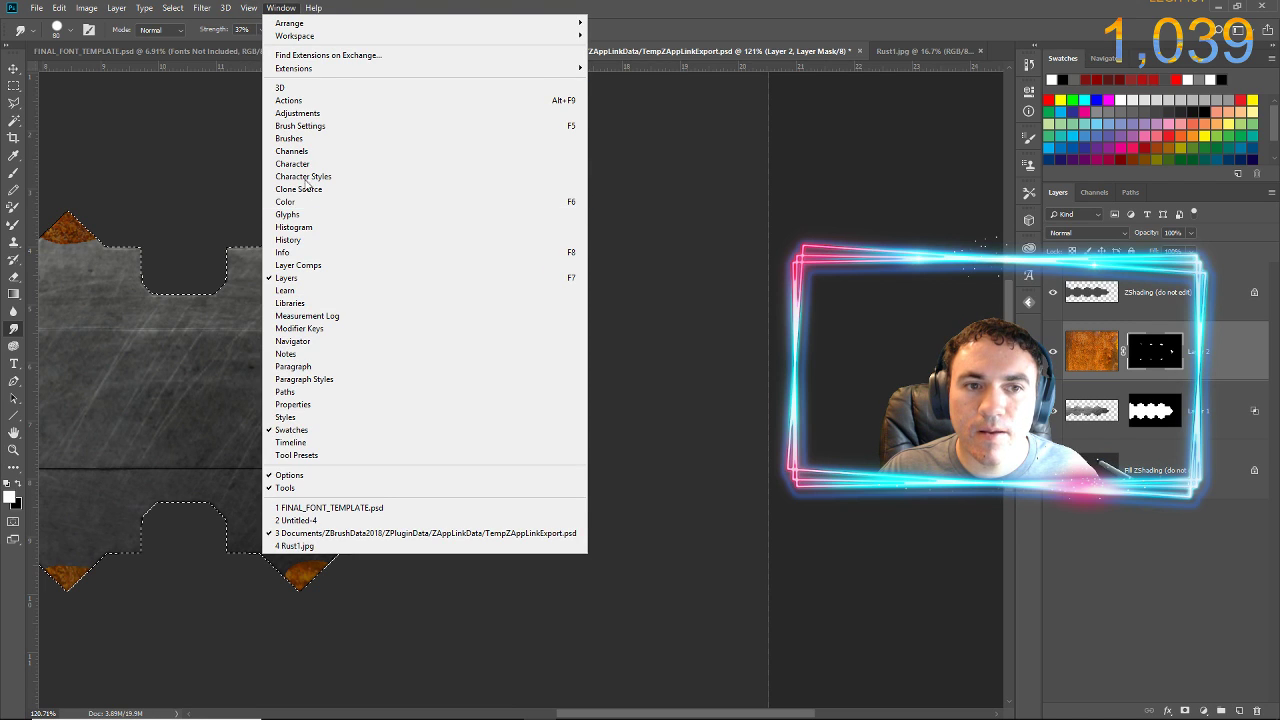
pyautogui.click(287, 138)
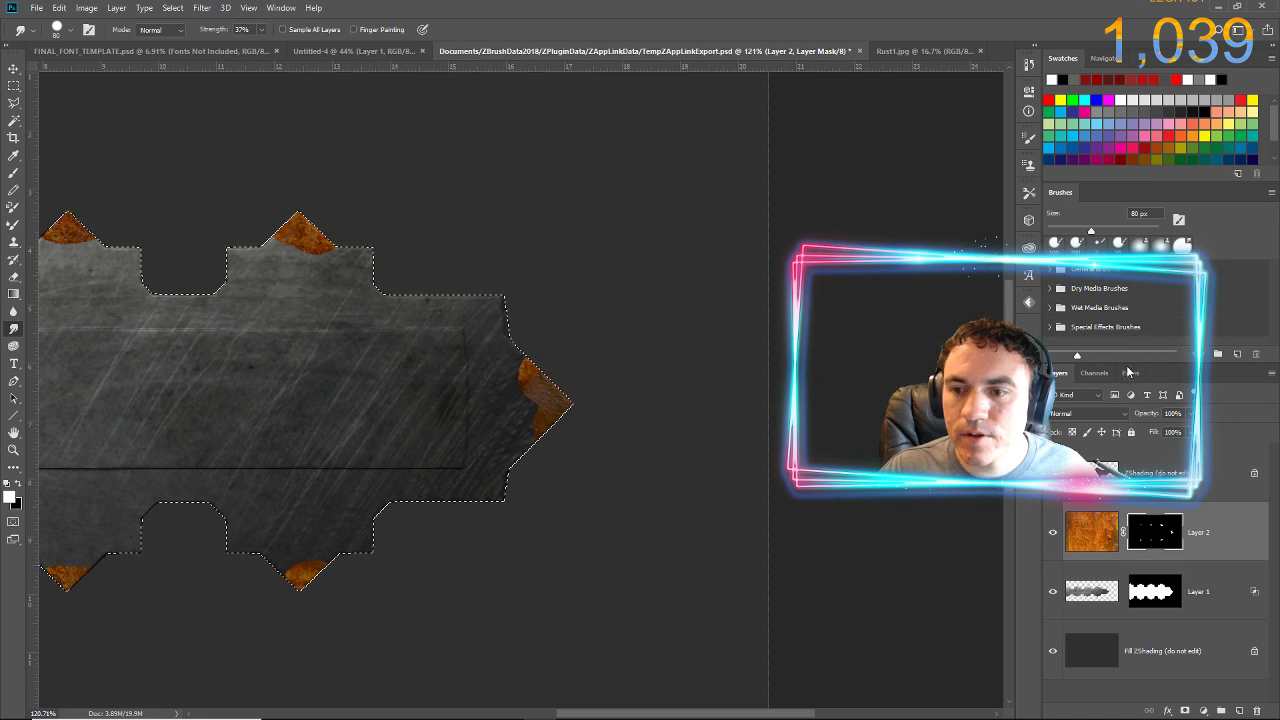
pyautogui.moveTo(1063, 192); pyautogui.dragTo(782, 172)
pyautogui.moveTo(911, 346); pyautogui.dragTo(981, 620)
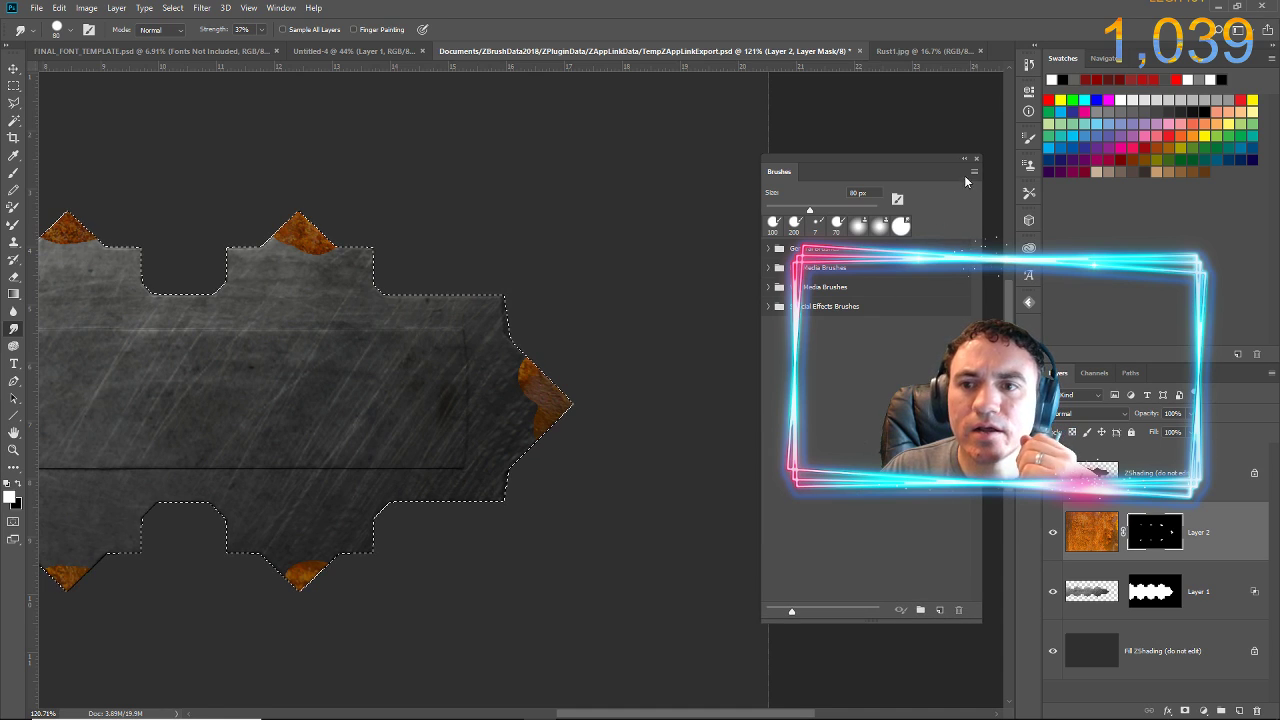
# - Replace the floating presets with the brush settings and smudge the rust edge on the upper tooth nearest the point using the 284 px tip
pyautogui.click(283, 8)
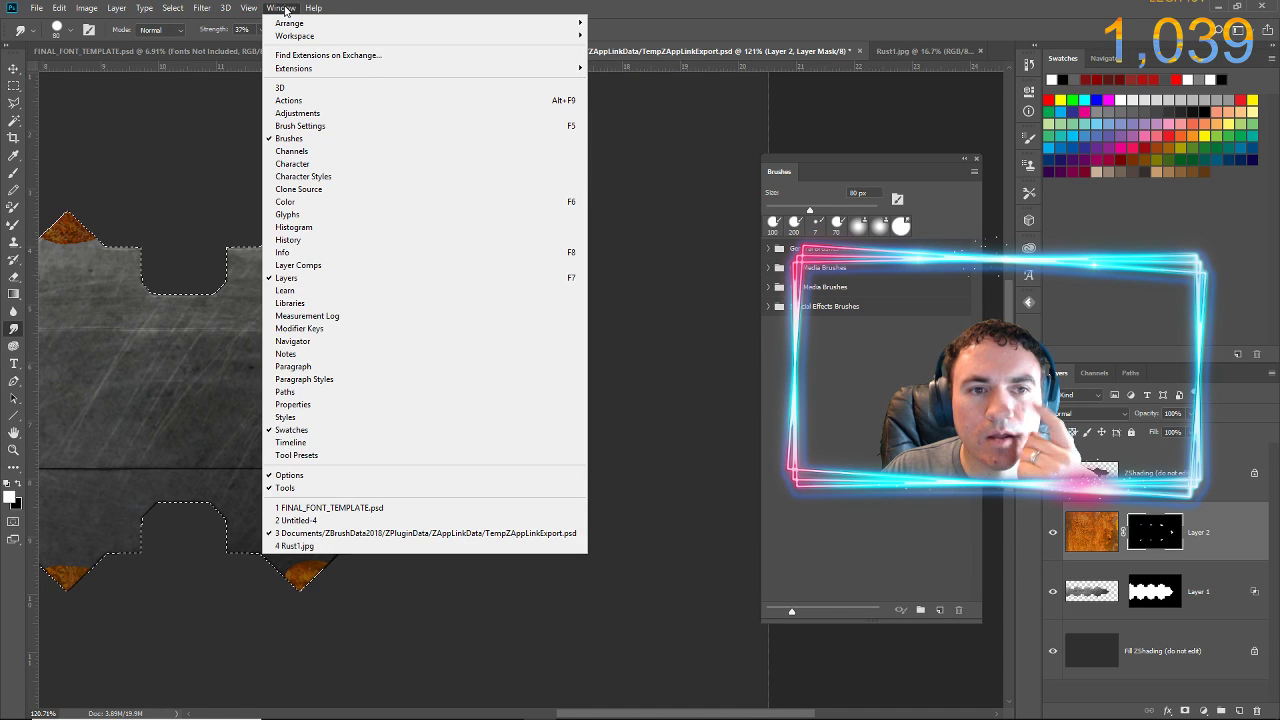
pyautogui.click(300, 126)
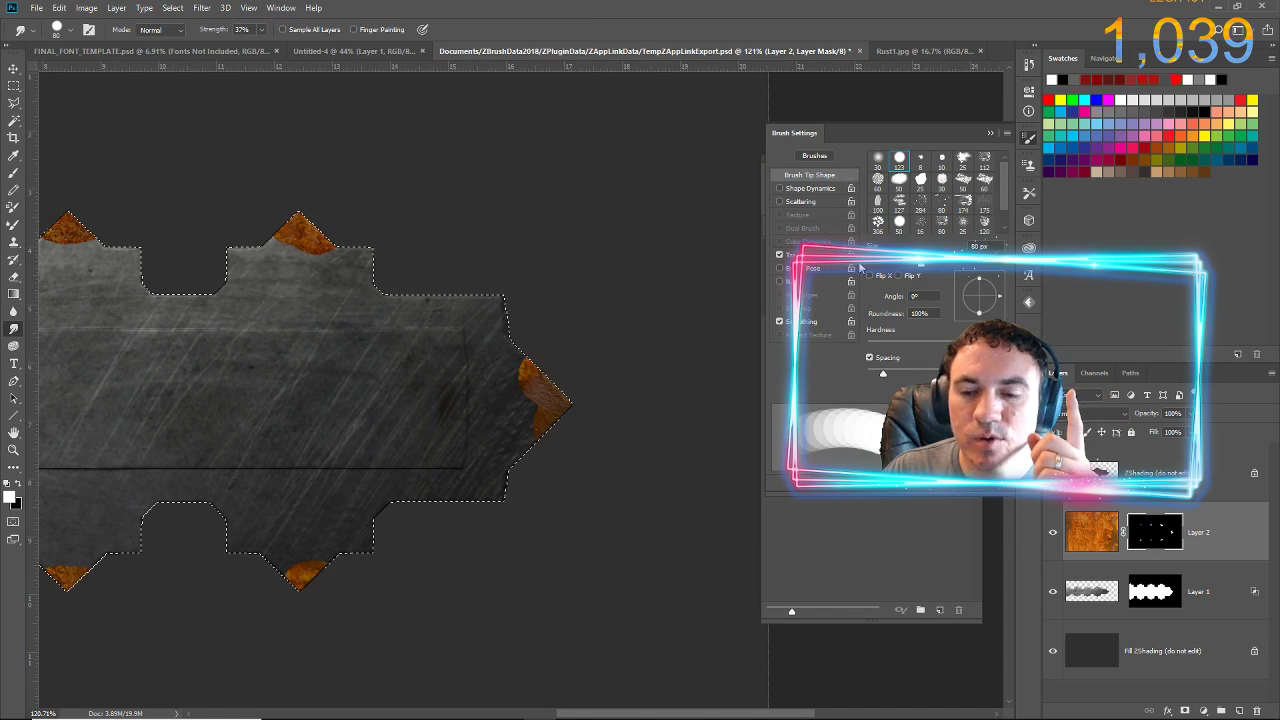
pyautogui.click(922, 513)
pyautogui.click(976, 158)
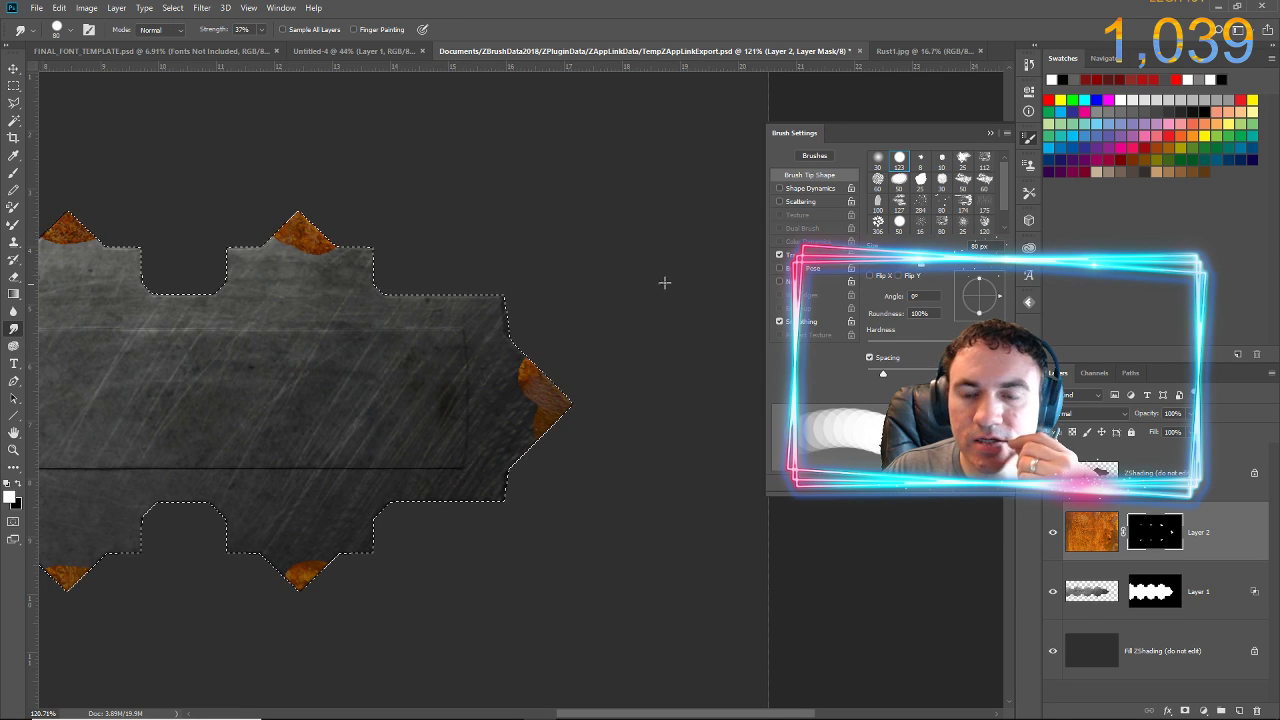
pyautogui.click(925, 206)
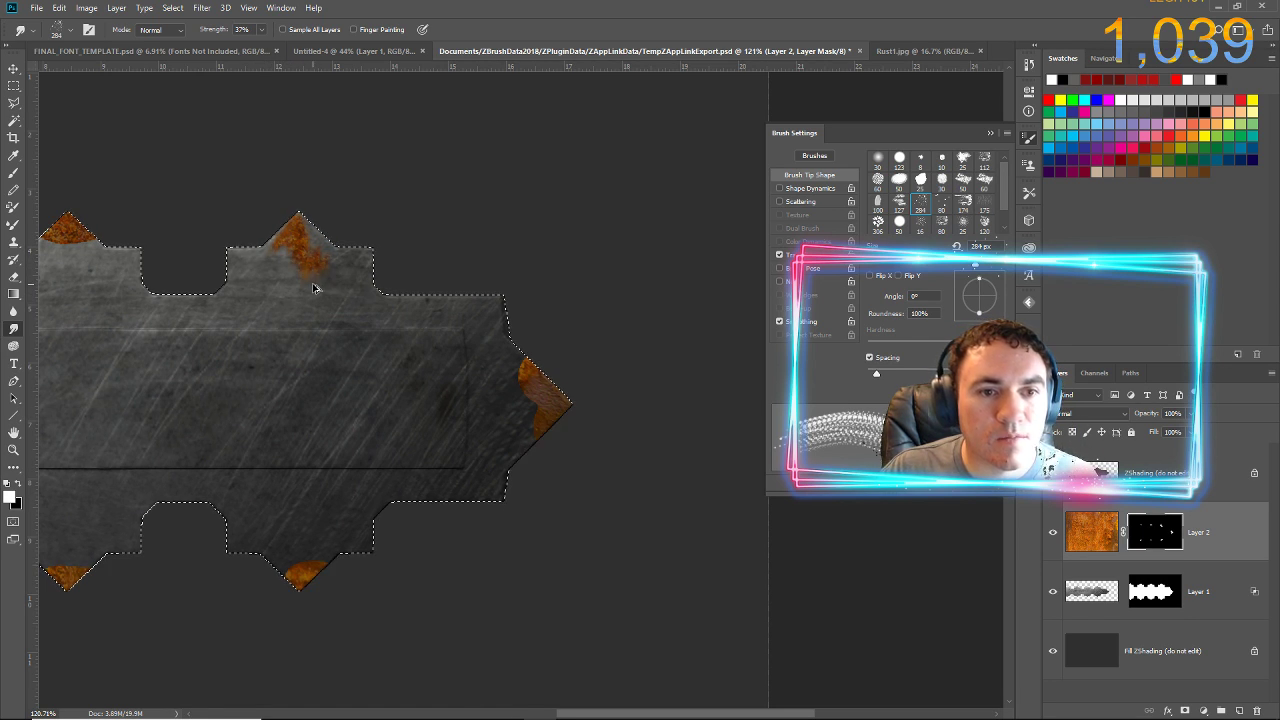
# - Open the cursor preferences and set the painting cursor to Full Size Brush Tip, leaving the other cursors on Standard
pyautogui.keyDown('alt'); pyautogui.scroll(5, 308, 255); pyautogui.keyUp('alt')
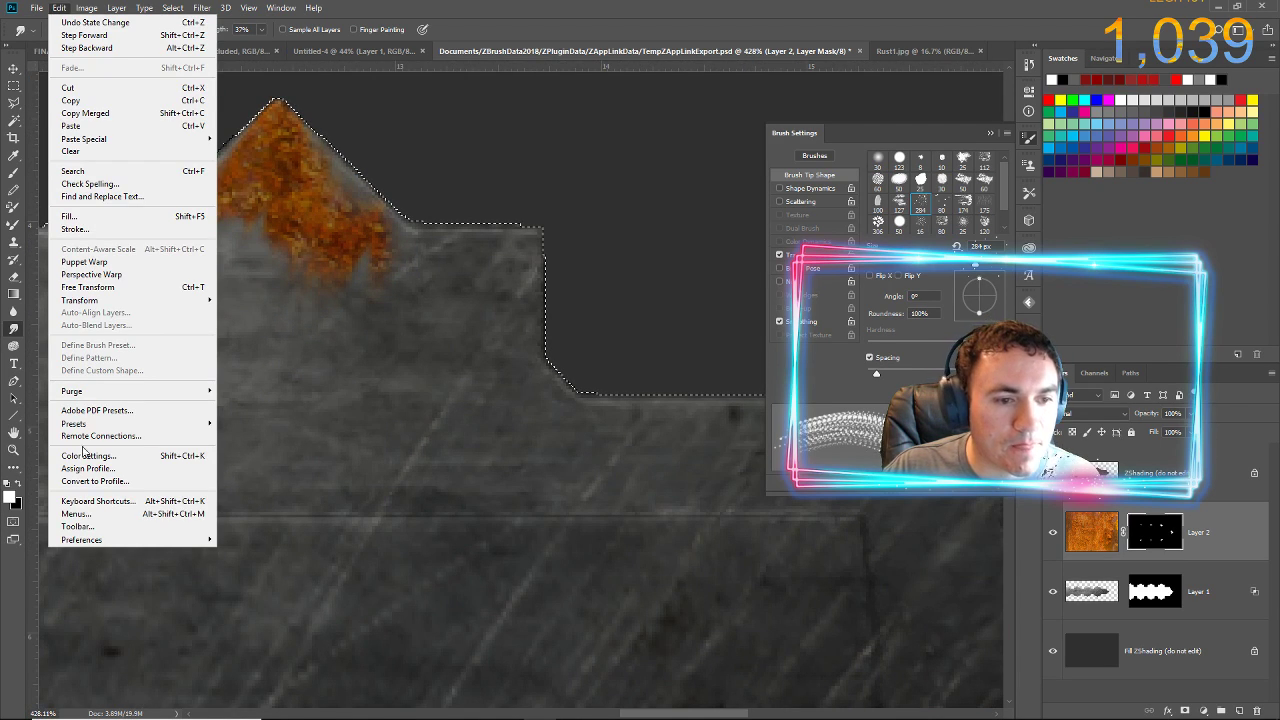
pyautogui.moveTo(101, 541)
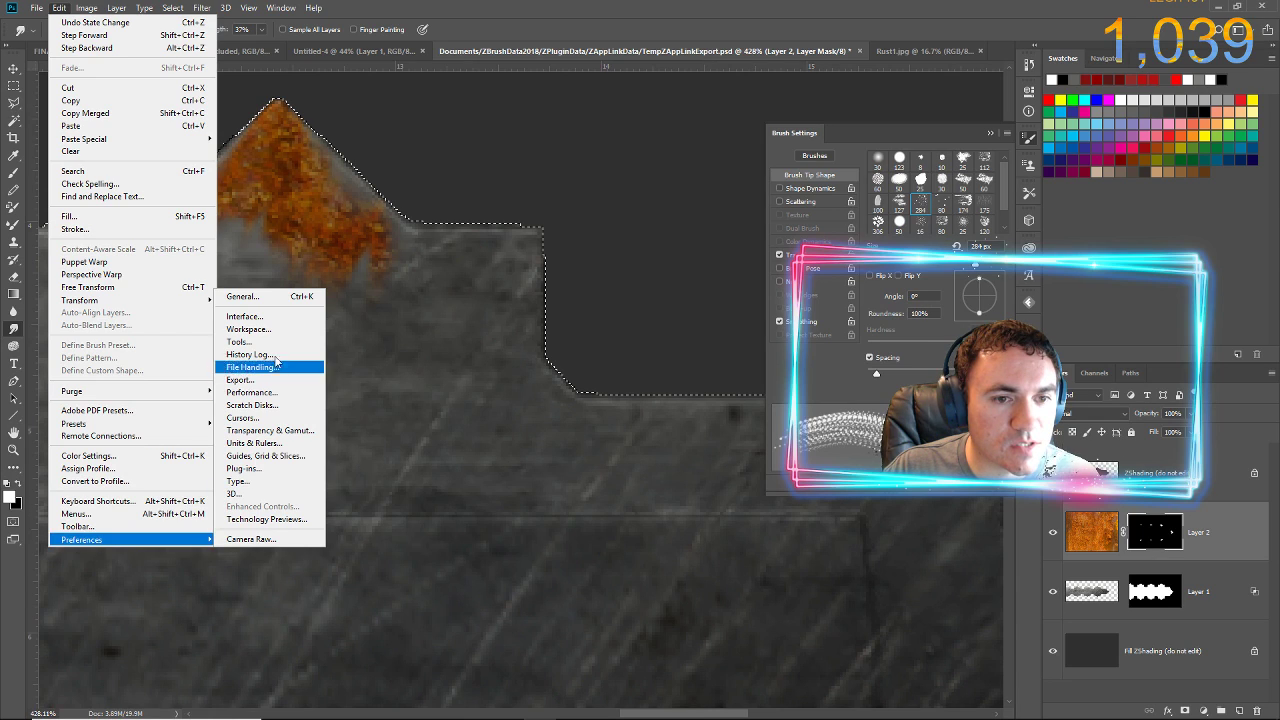
pyautogui.click(240, 419)
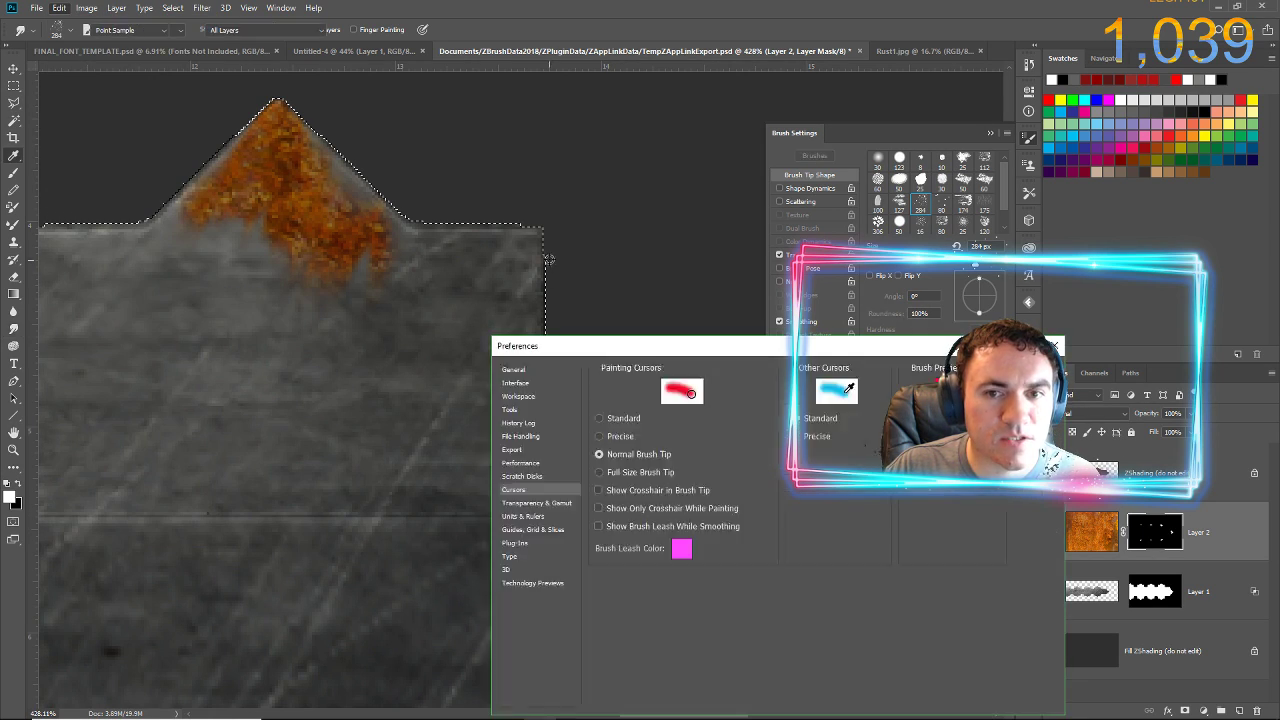
pyautogui.click(599, 473)
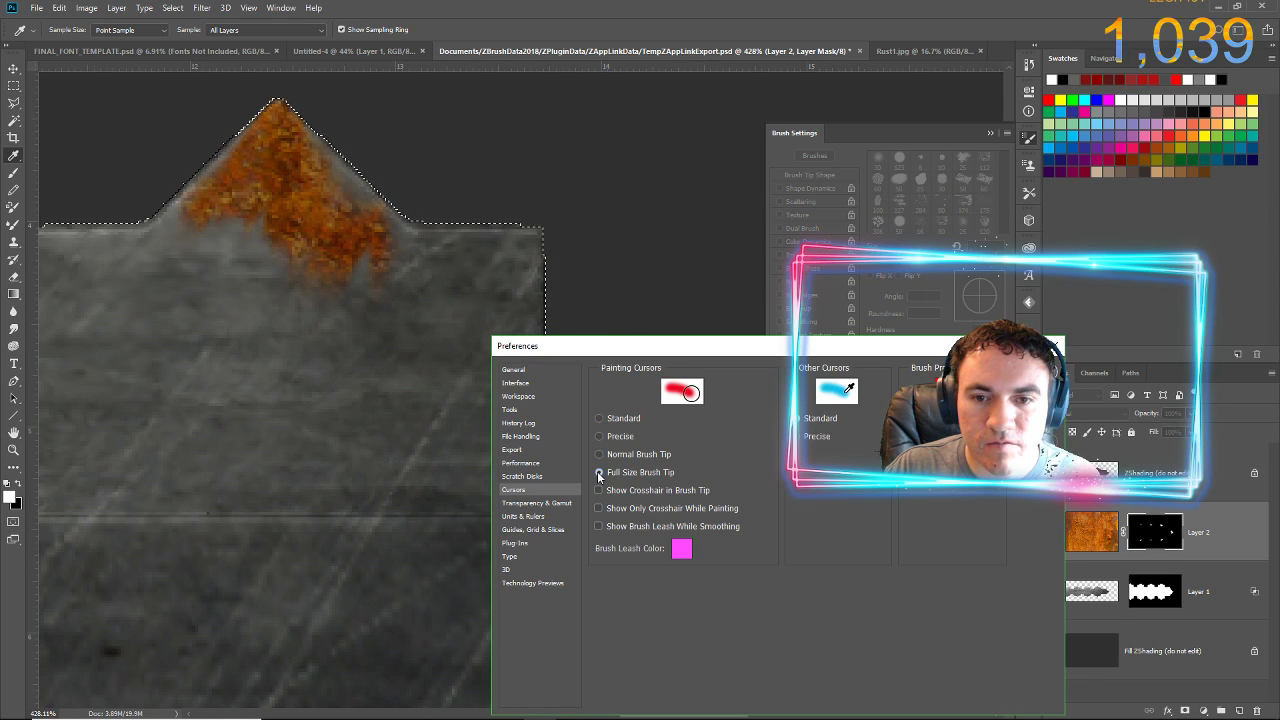
pyautogui.click(800, 446)
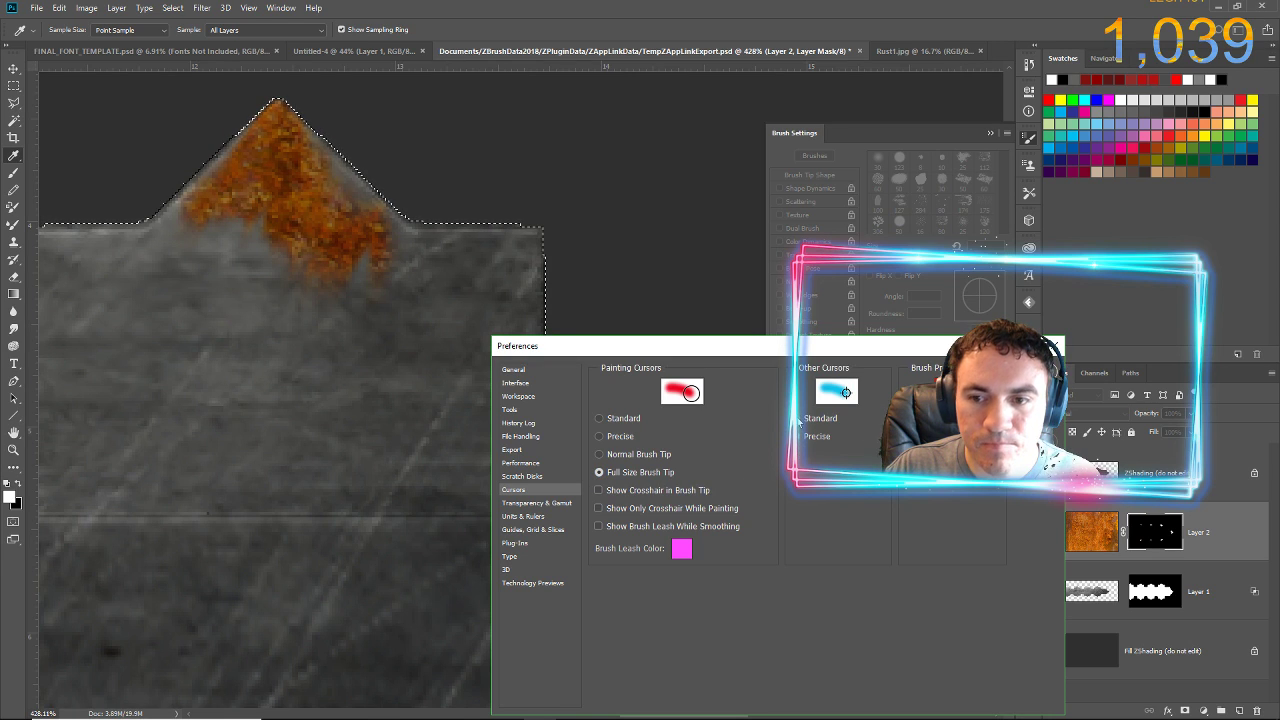
pyautogui.click(800, 418)
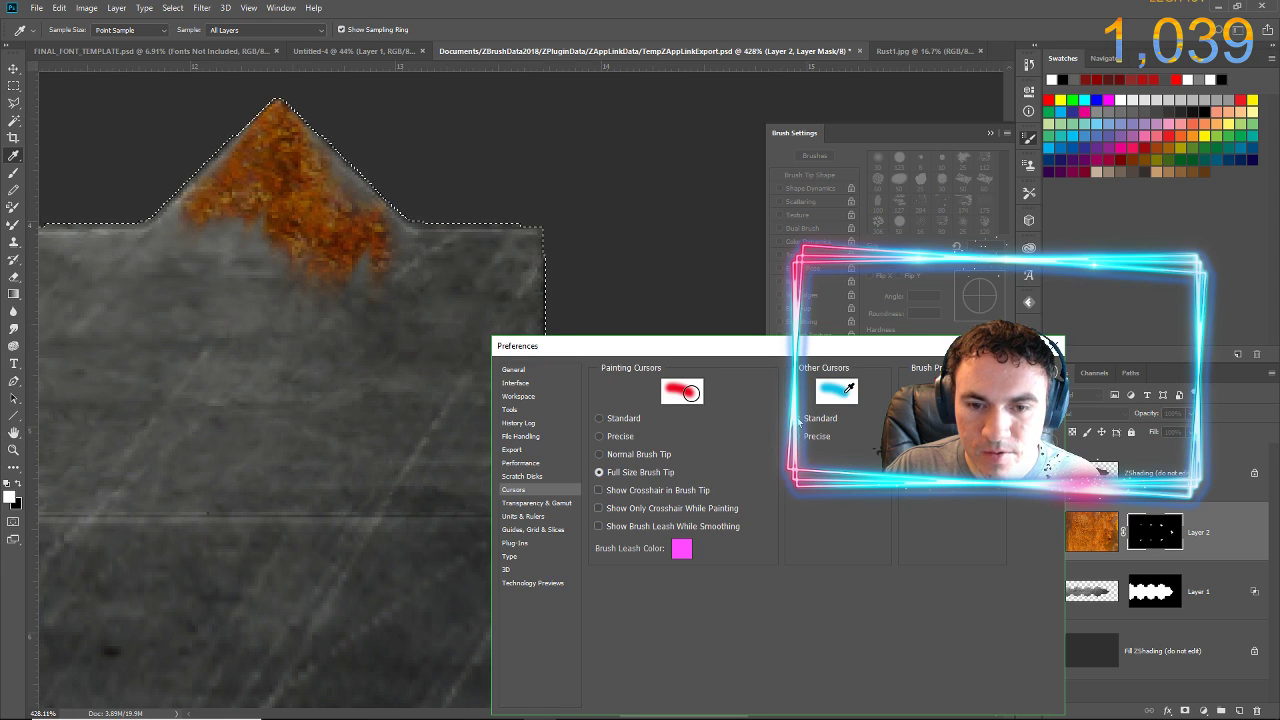
pyautogui.click(600, 420)
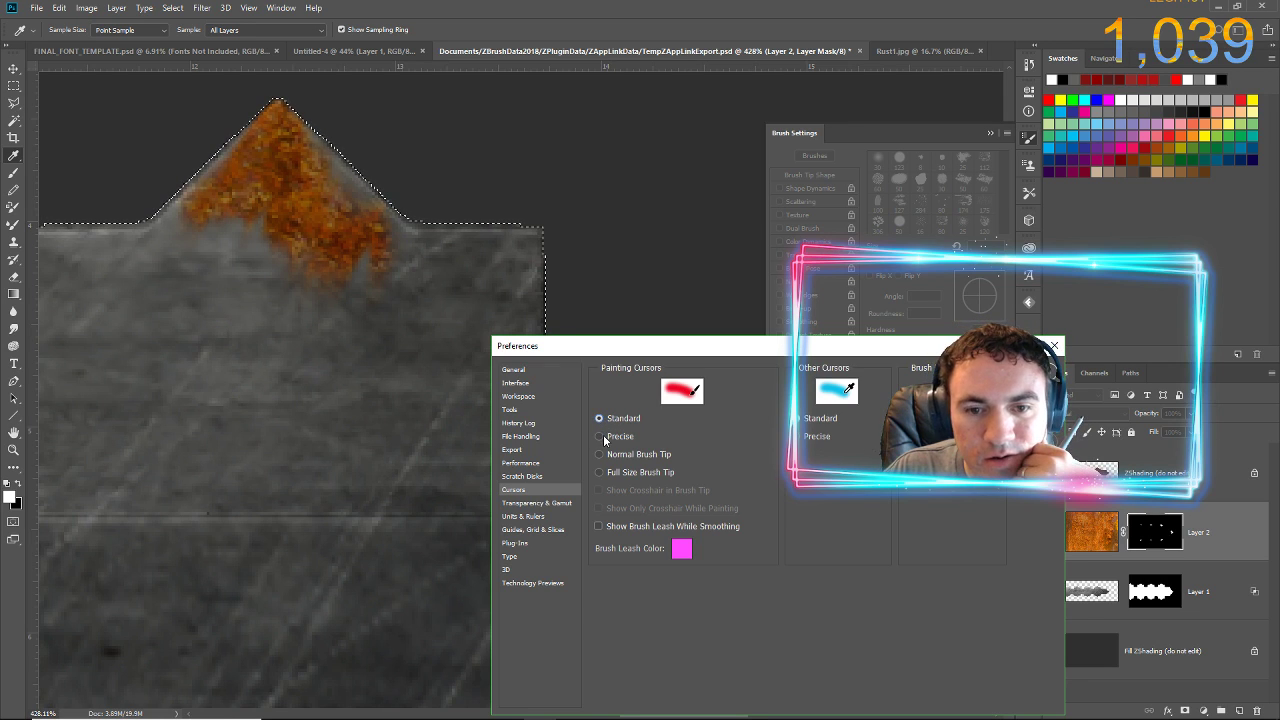
pyautogui.click(599, 455)
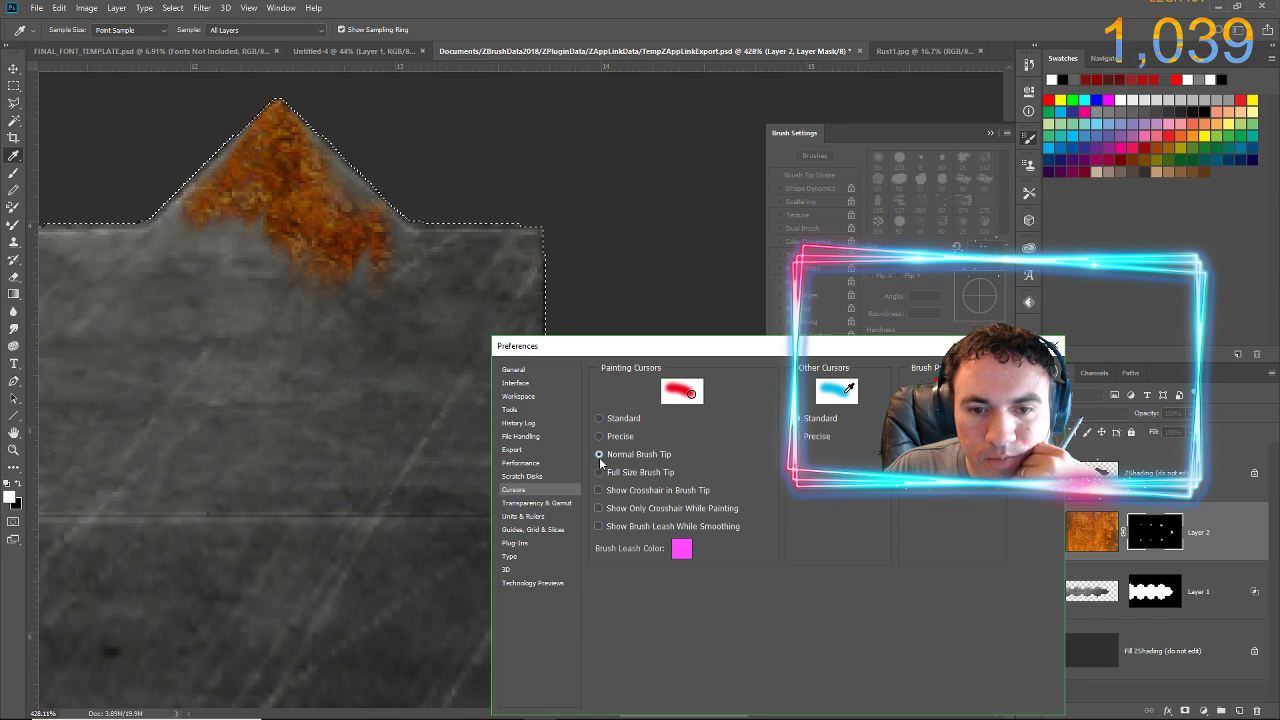
pyautogui.click(599, 472)
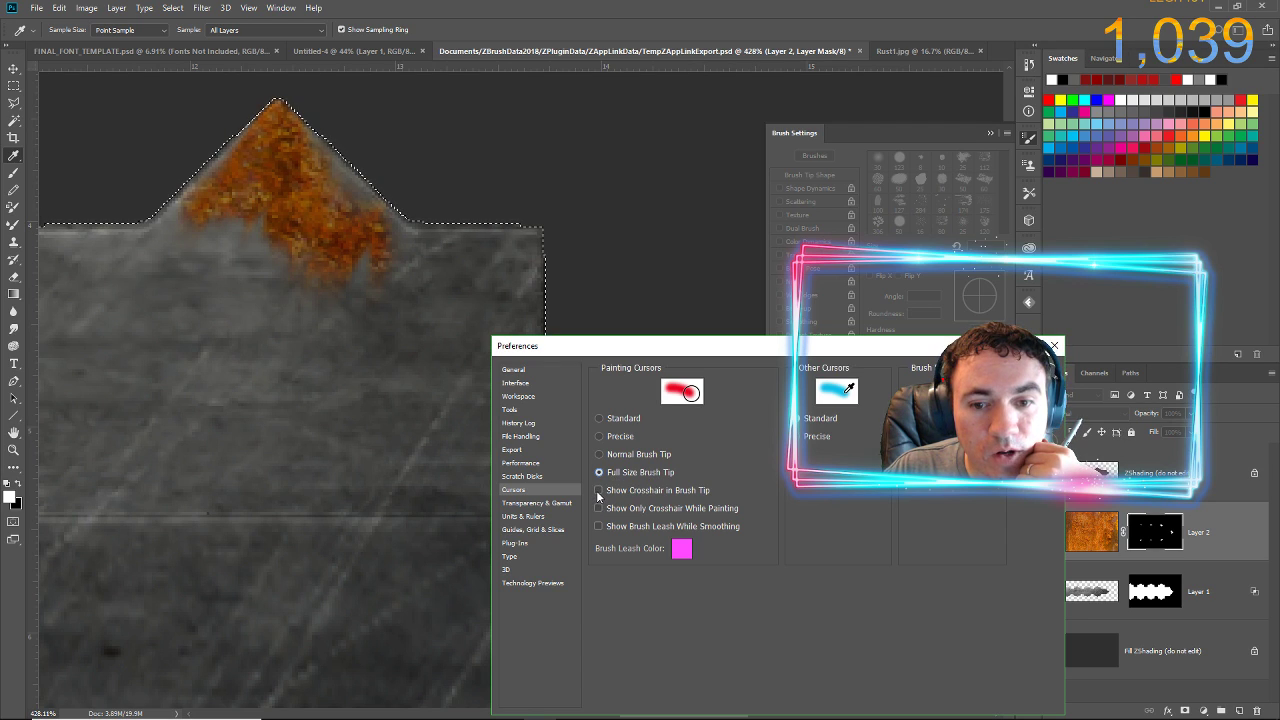
# - Enable the crosshair in the brush tip and the brush leash while smoothing, and apply the cursor preferences
pyautogui.click(598, 490)
pyautogui.click(599, 491)
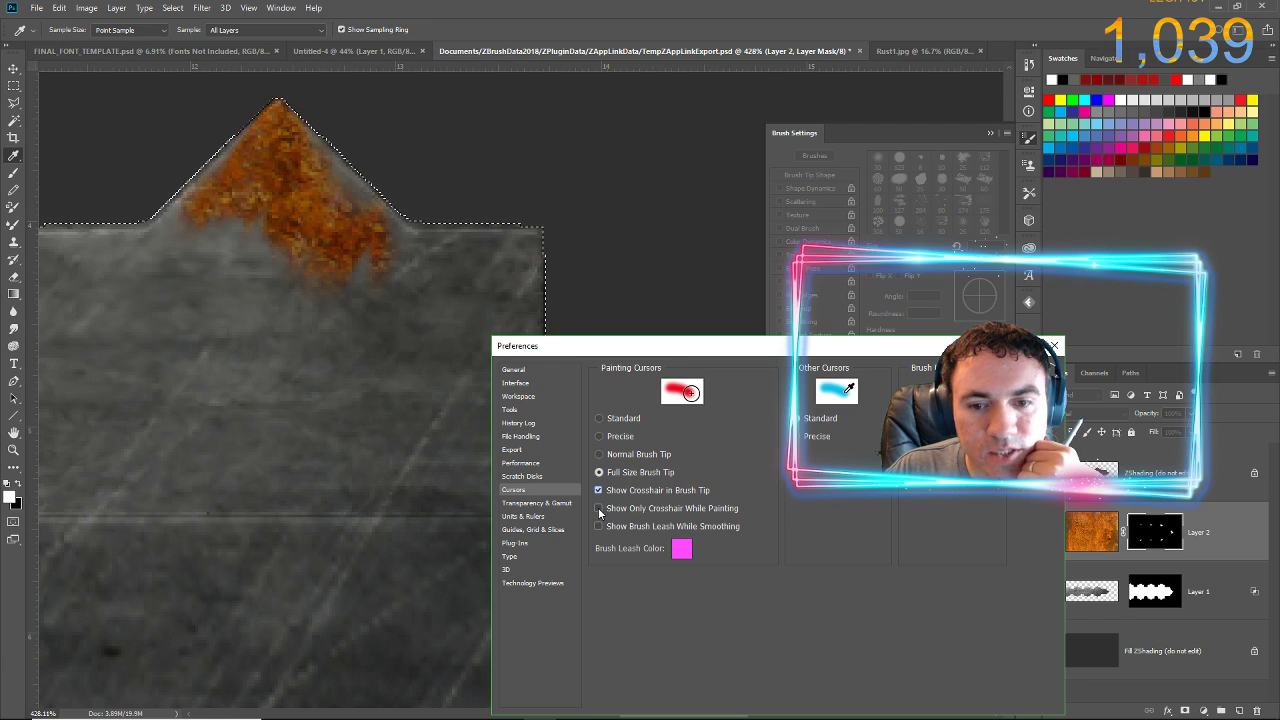
pyautogui.click(598, 509)
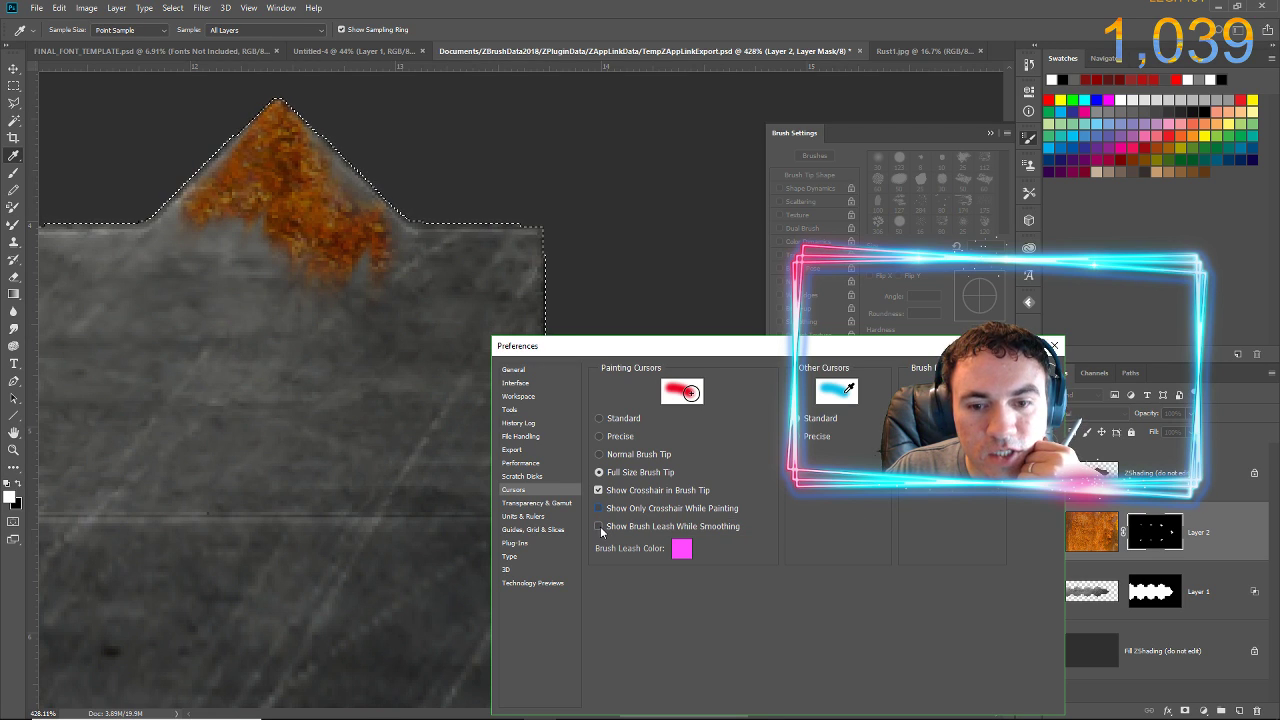
pyautogui.click(599, 527)
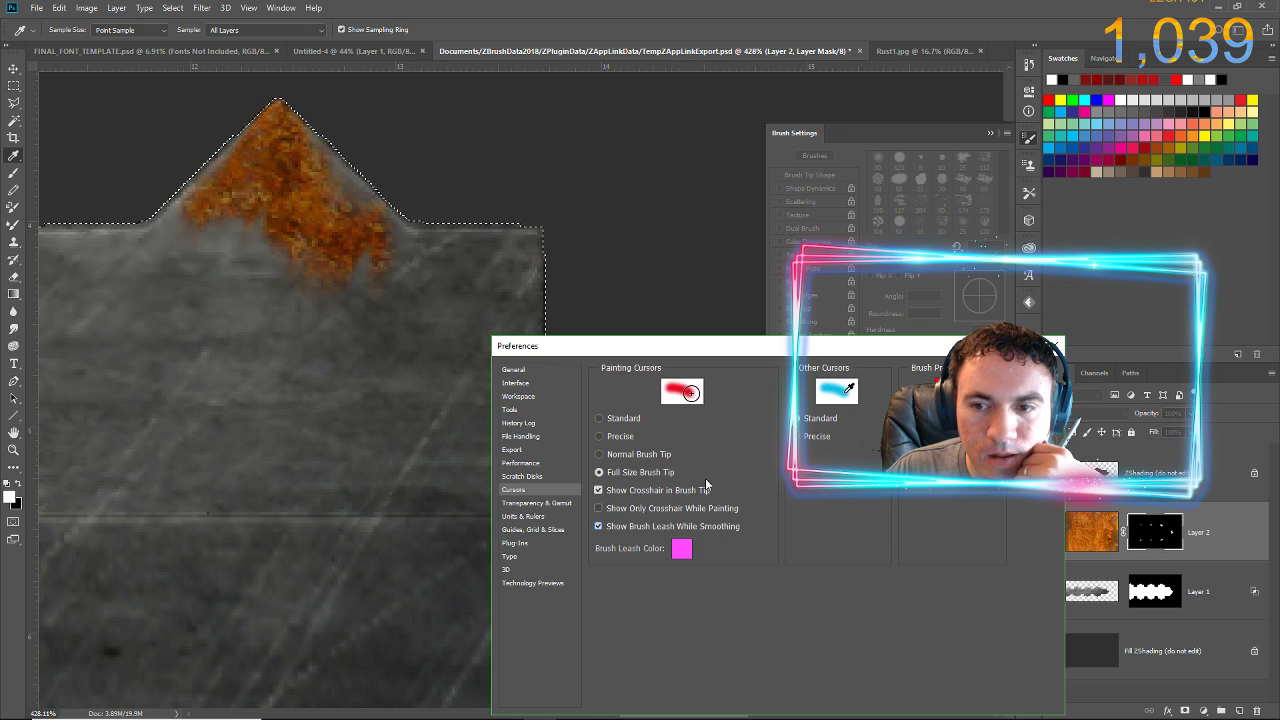
pyautogui.click(1034, 371)
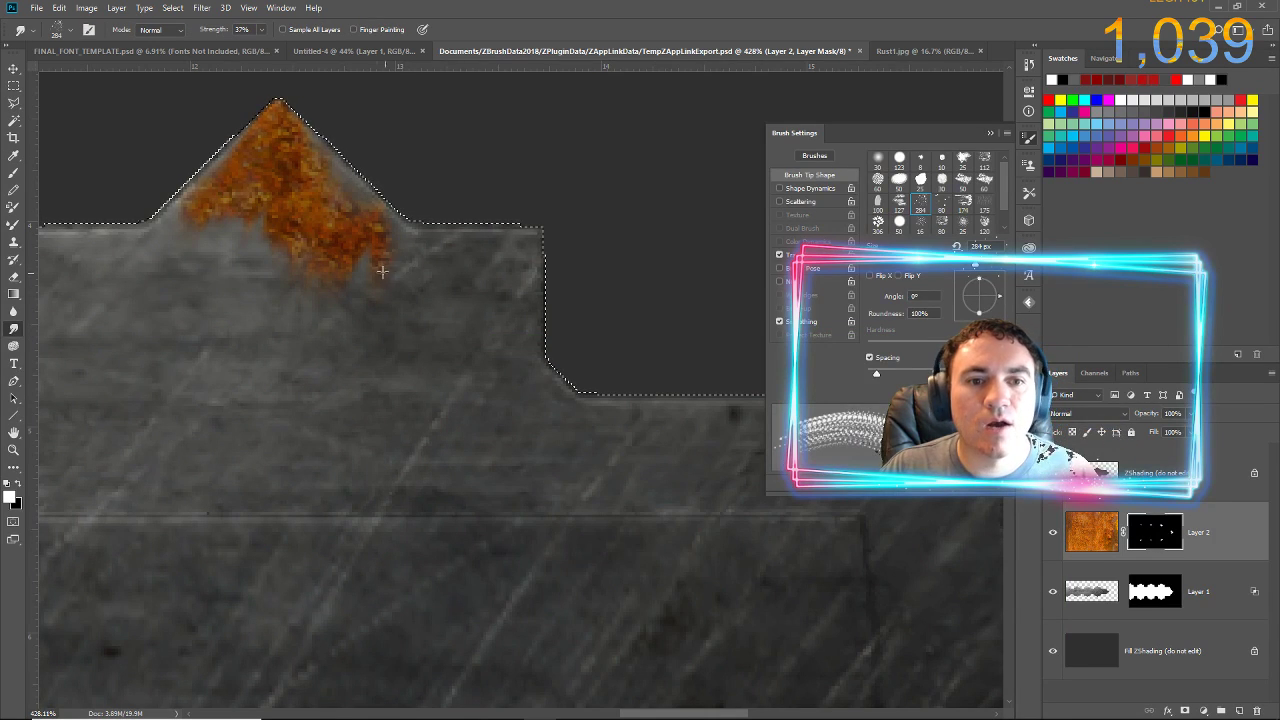
# - Undo all smudge strokes on the upper tooth nearest the point, back to the cleanly painted rust edge
pyautogui.moveTo(274, 203); pyautogui.dragTo(229, 403)
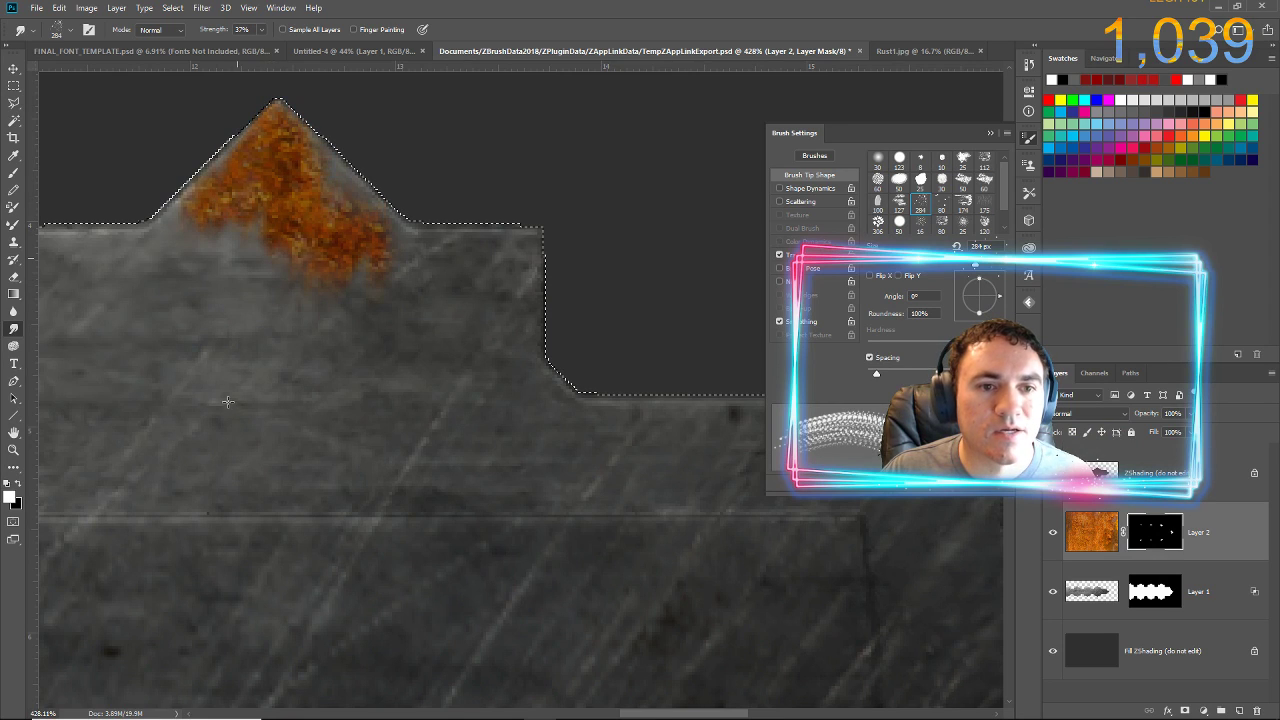
pyautogui.moveTo(255, 223); pyautogui.dragTo(233, 307)
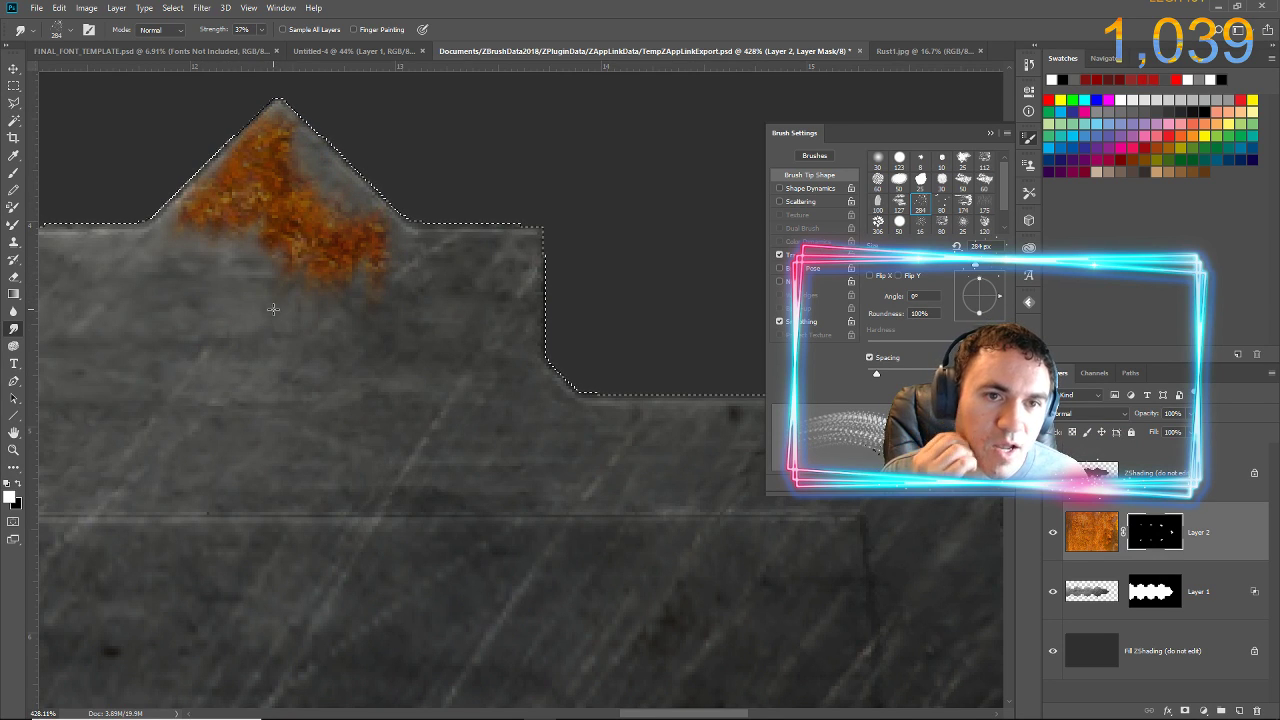
pyautogui.hotkey('ctrl', 'alt', 'z')
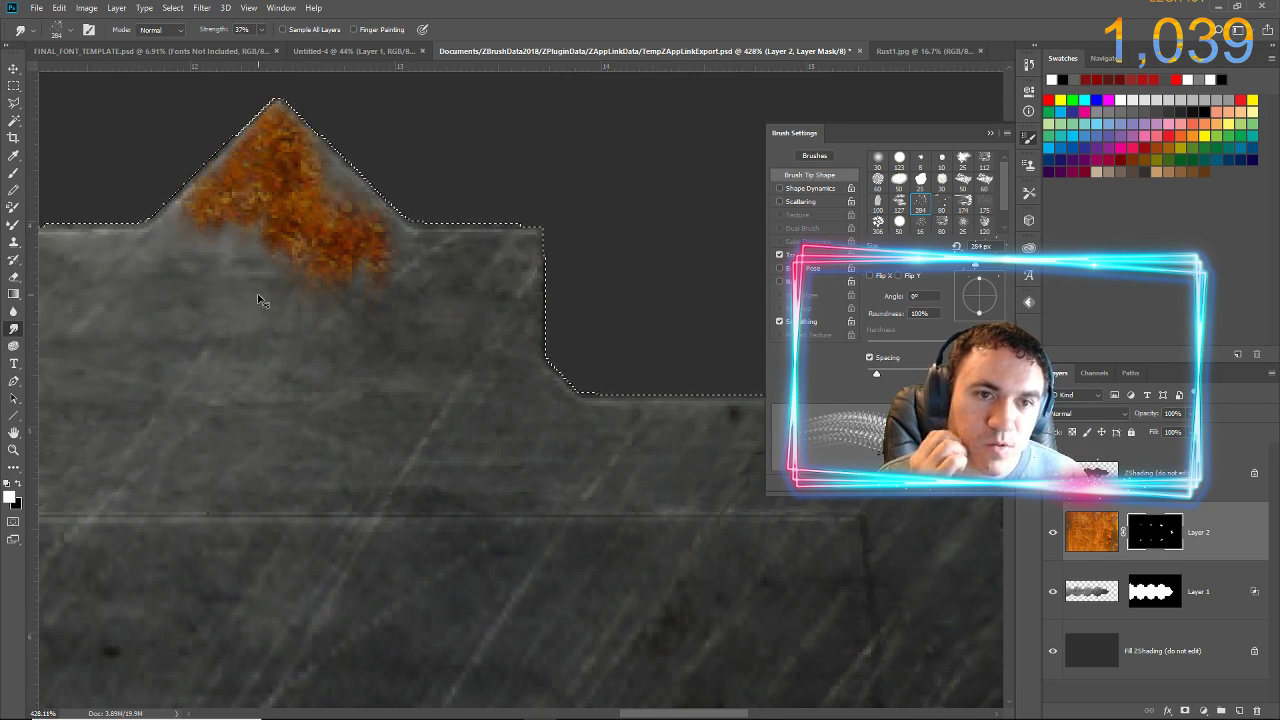
pyautogui.hotkey('ctrl', 'alt', 'z')
pyautogui.hotkey('ctrl', 'alt', 'z')
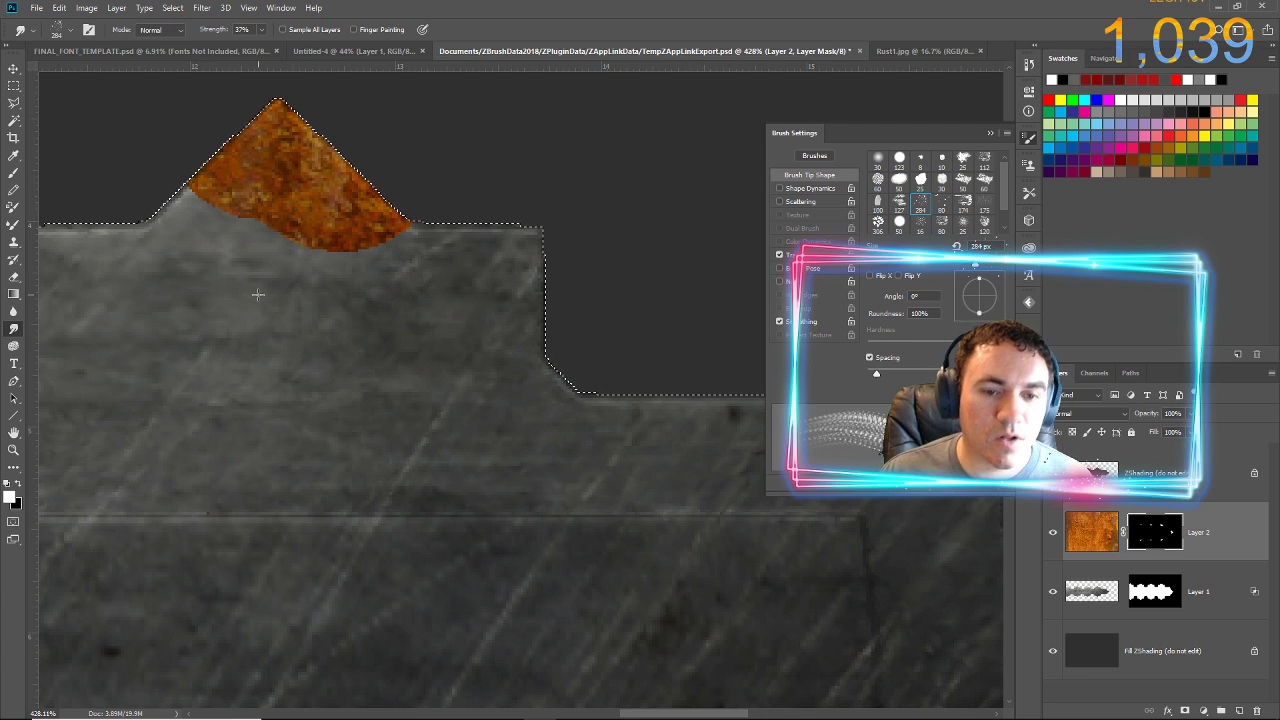
# - Reduce the smudge tip to 60 px and smudge the rust edge downward on the upper tooth nearest the point
pyautogui.press('[')
pyautogui.press('[')
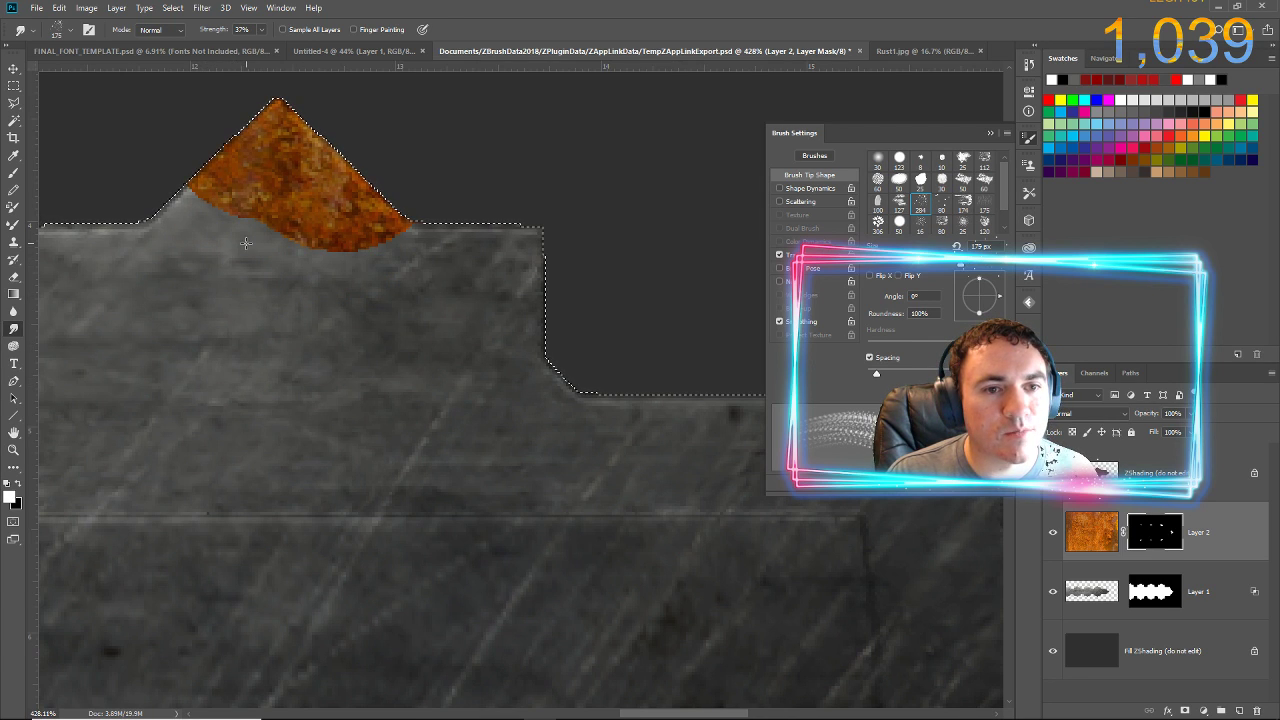
pyautogui.press('[')
pyautogui.press('[')
pyautogui.press('[')
pyautogui.press('[')
pyautogui.press('[')
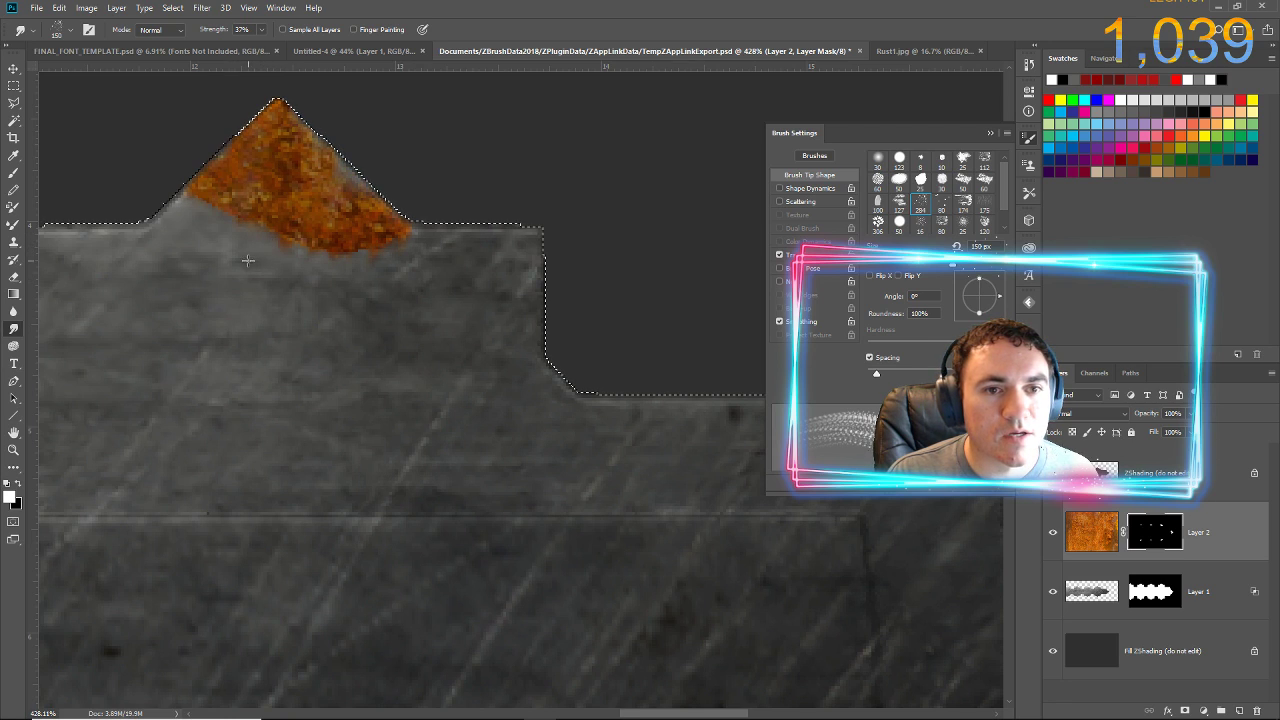
pyautogui.press('[')
pyautogui.press('[')
pyautogui.press('[')
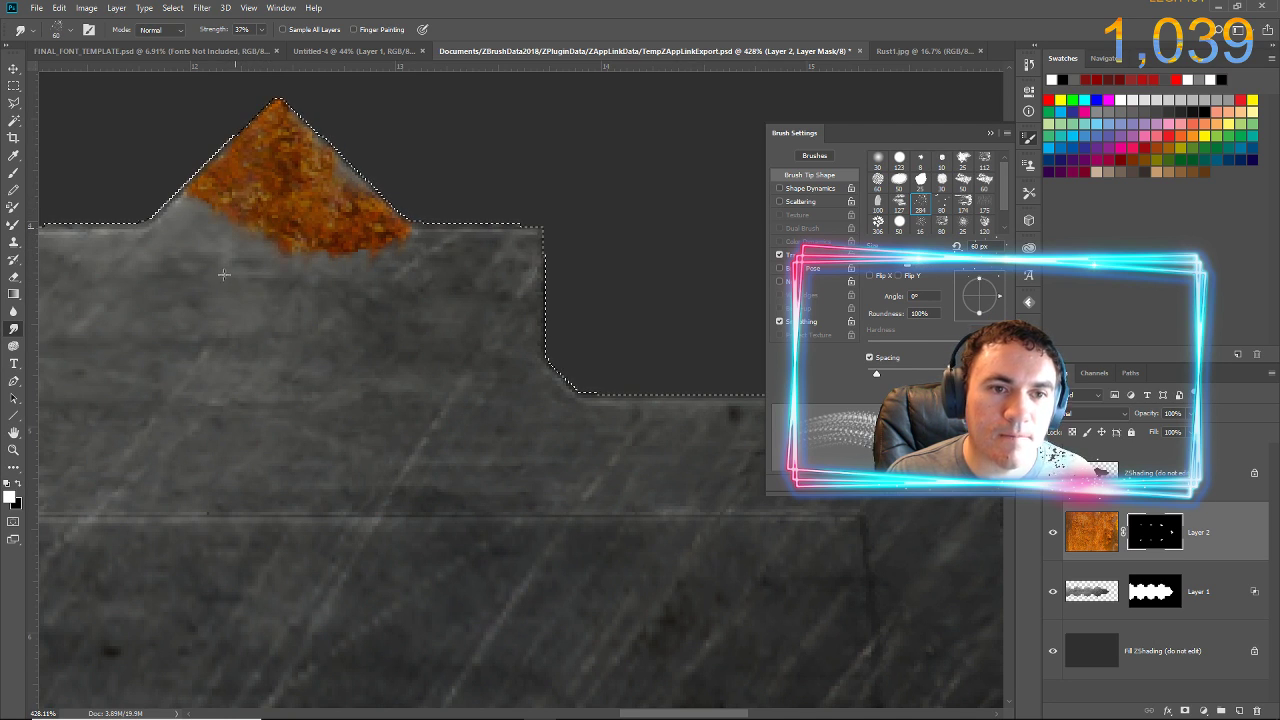
pyautogui.moveTo(269, 229); pyautogui.dragTo(235, 321)
pyautogui.moveTo(259, 242)
pyautogui.mouseDown()
pyautogui.moveTo(191, 383)
pyautogui.moveTo(265, 400)
pyautogui.mouseUp()
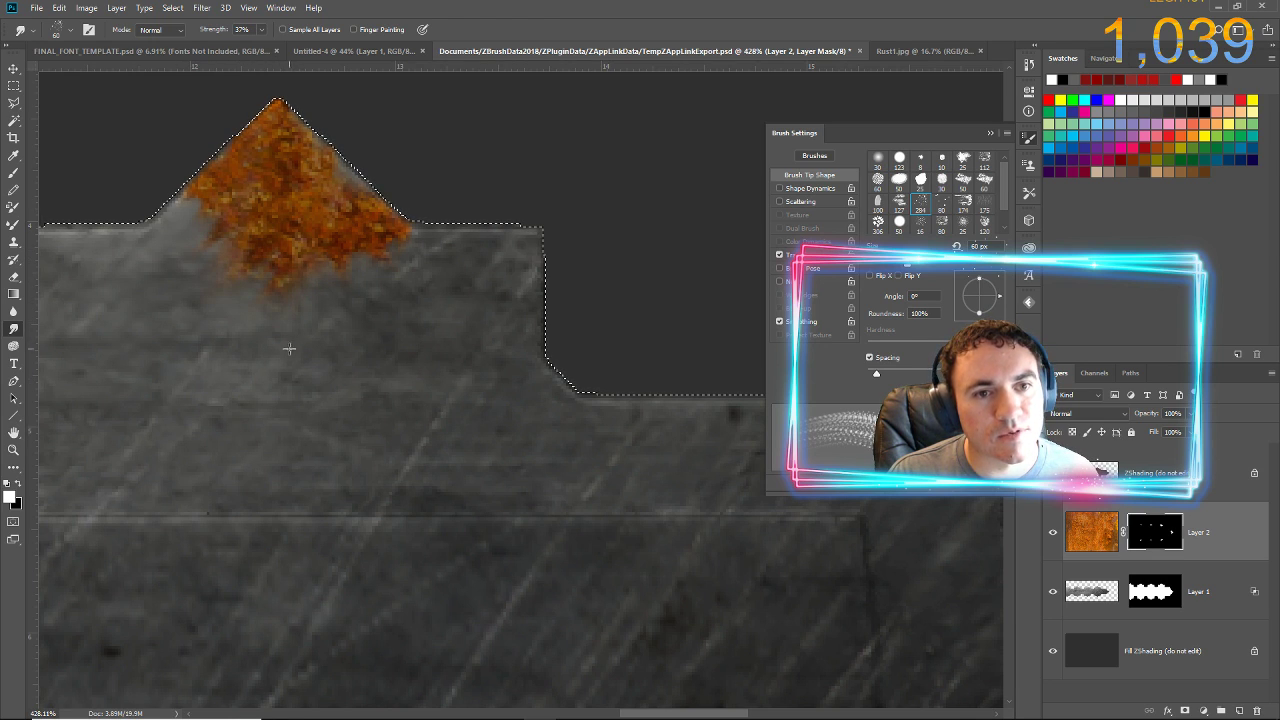
pyautogui.moveTo(251, 265); pyautogui.dragTo(121, 439)
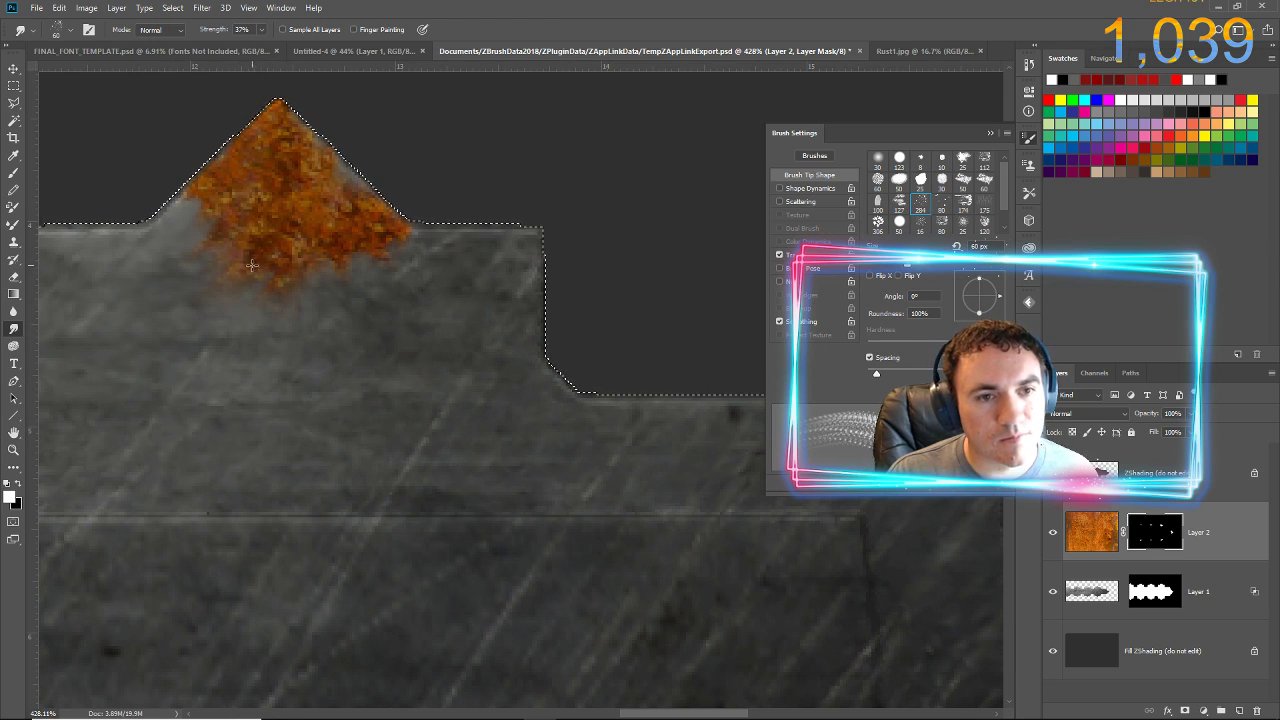
pyautogui.moveTo(253, 265); pyautogui.dragTo(183, 405)
# - Smudge the rust edge downward into the metal on the second upper tooth from the point
pyautogui.moveTo(239, 303)
pyautogui.mouseDown()
pyautogui.moveTo(131, 412)
pyautogui.moveTo(763, 406)
pyautogui.mouseUp()
pyautogui.moveTo(75, 394); pyautogui.dragTo(560, 457)
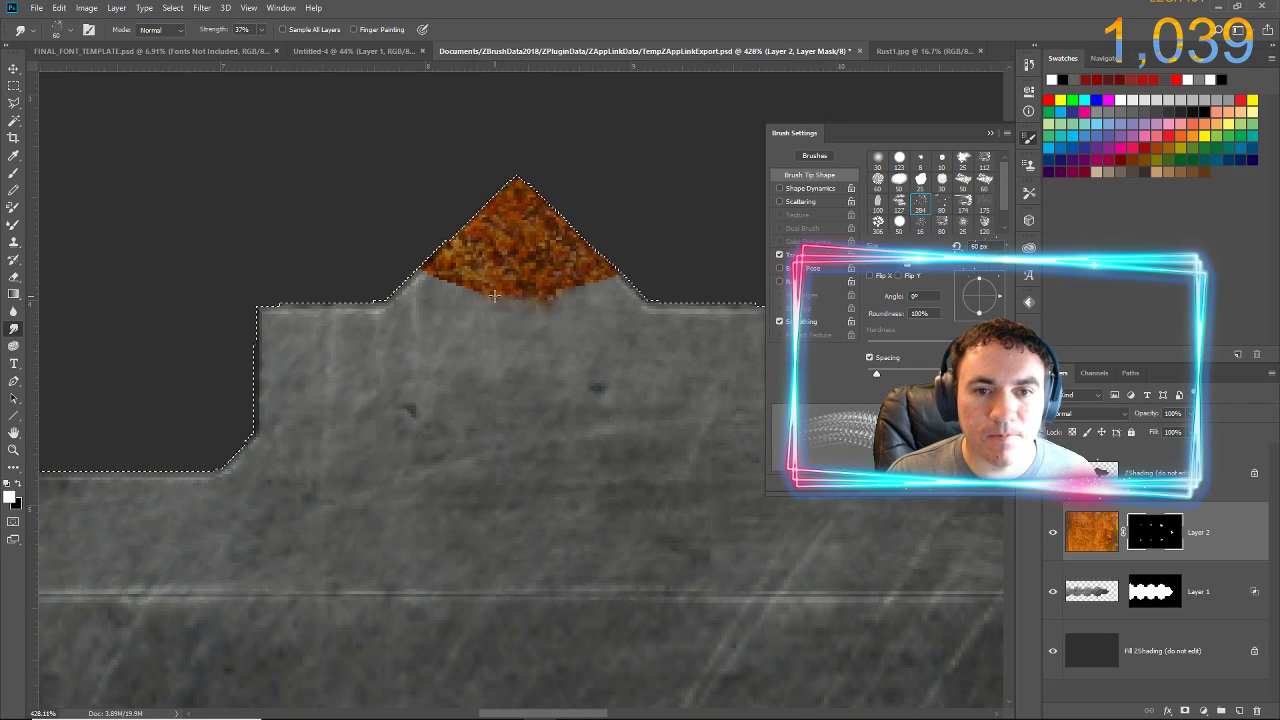
pyautogui.moveTo(508, 294); pyautogui.dragTo(445, 421)
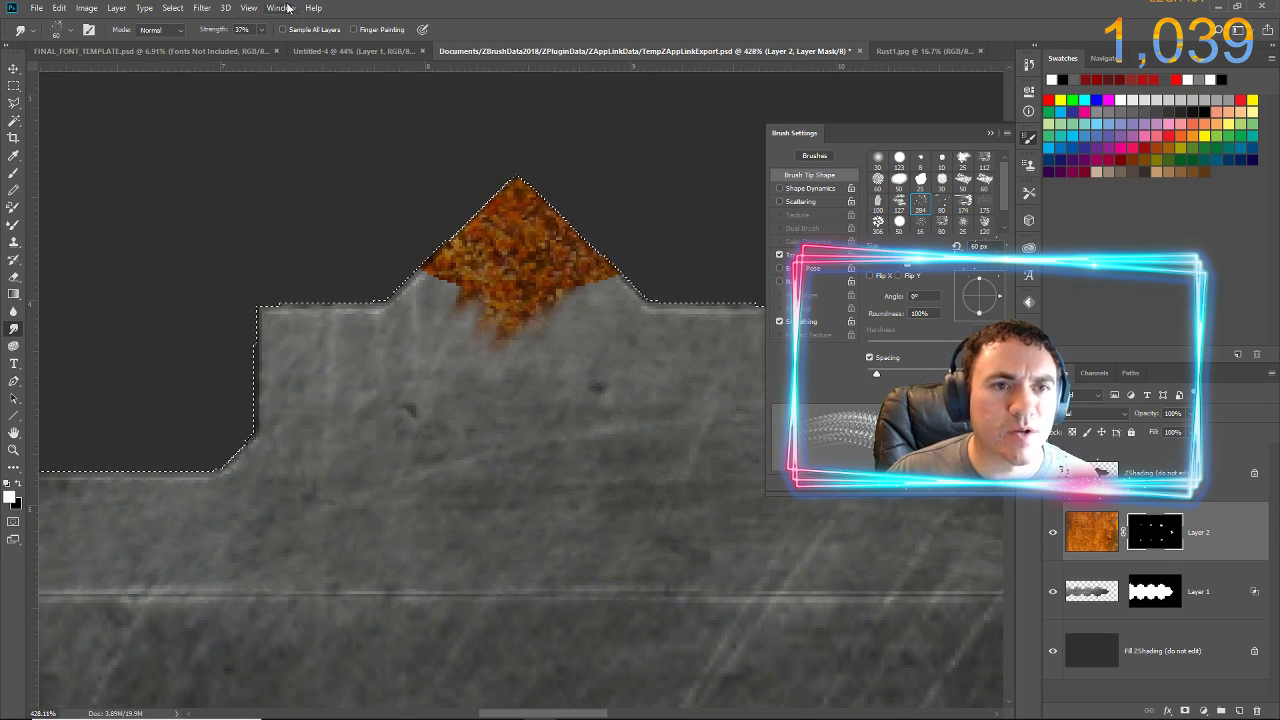
# - Raise the Smudge strength to 61% and pull the rust into longer streaks down the second upper tooth
pyautogui.moveTo(221, 29); pyautogui.dragTo(241, 29)
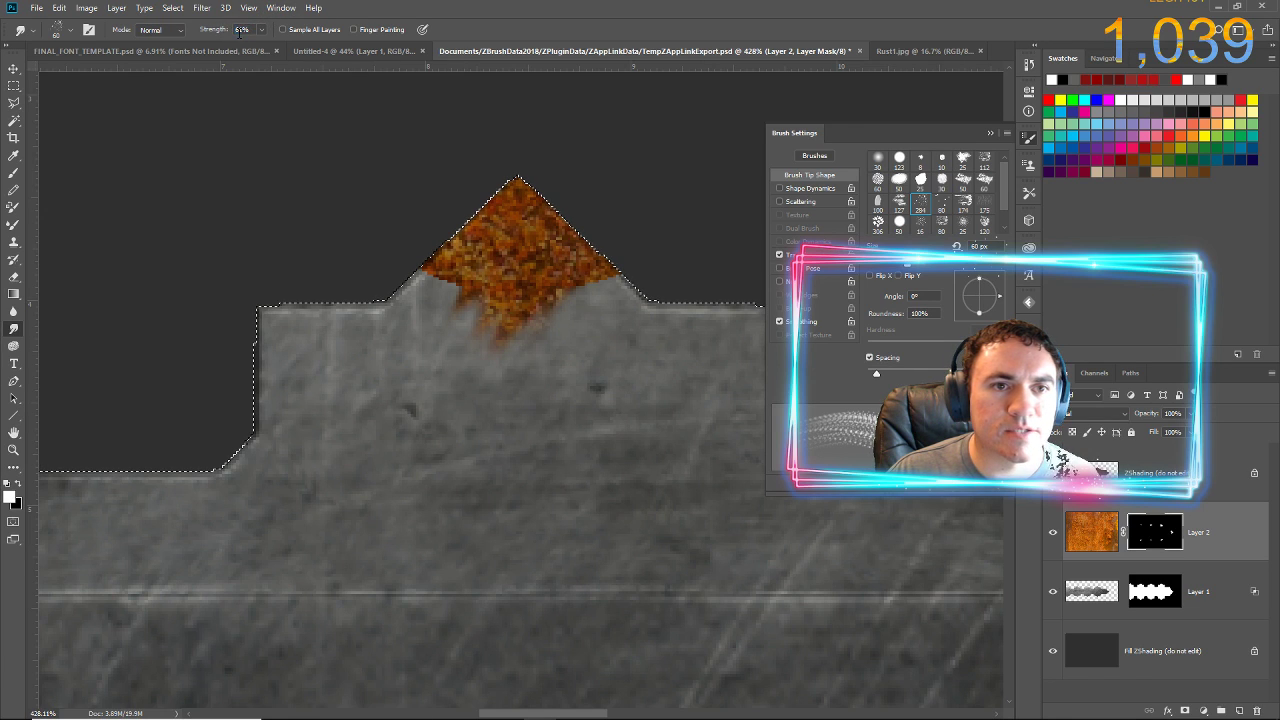
pyautogui.moveTo(526, 322); pyautogui.dragTo(531, 403)
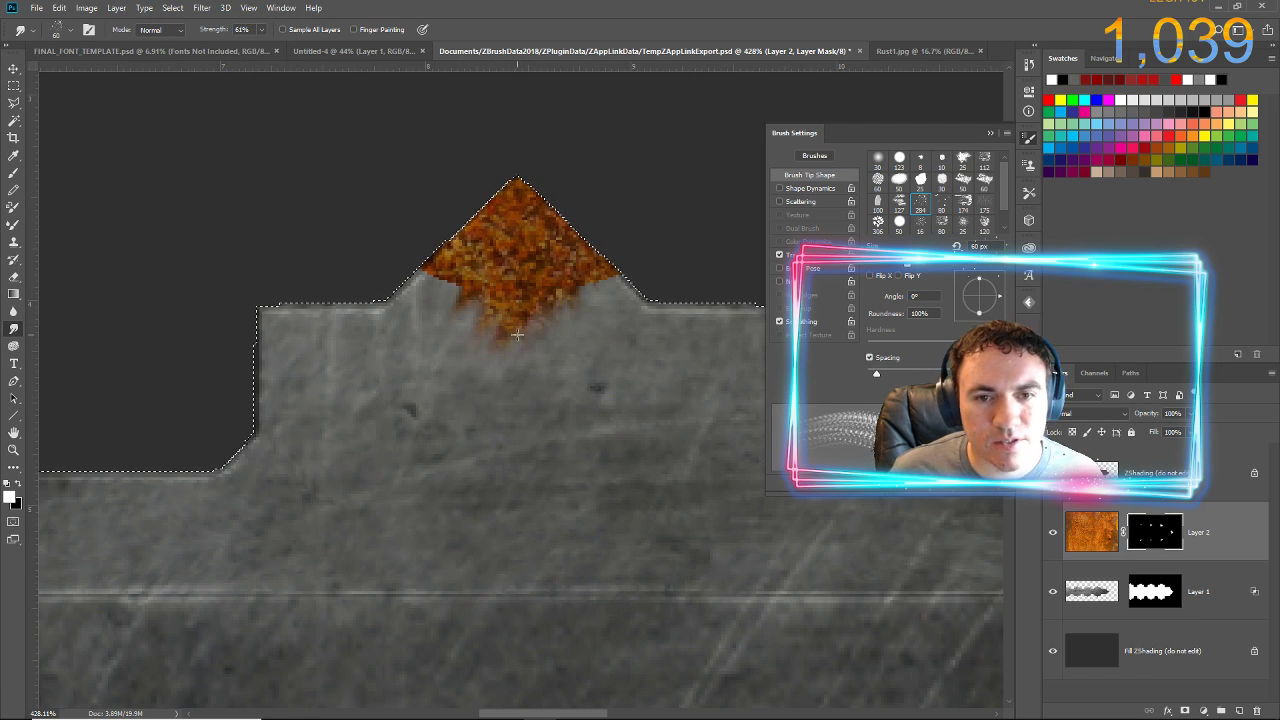
pyautogui.moveTo(545, 298); pyautogui.dragTo(619, 407)
pyautogui.moveTo(531, 295); pyautogui.dragTo(597, 391)
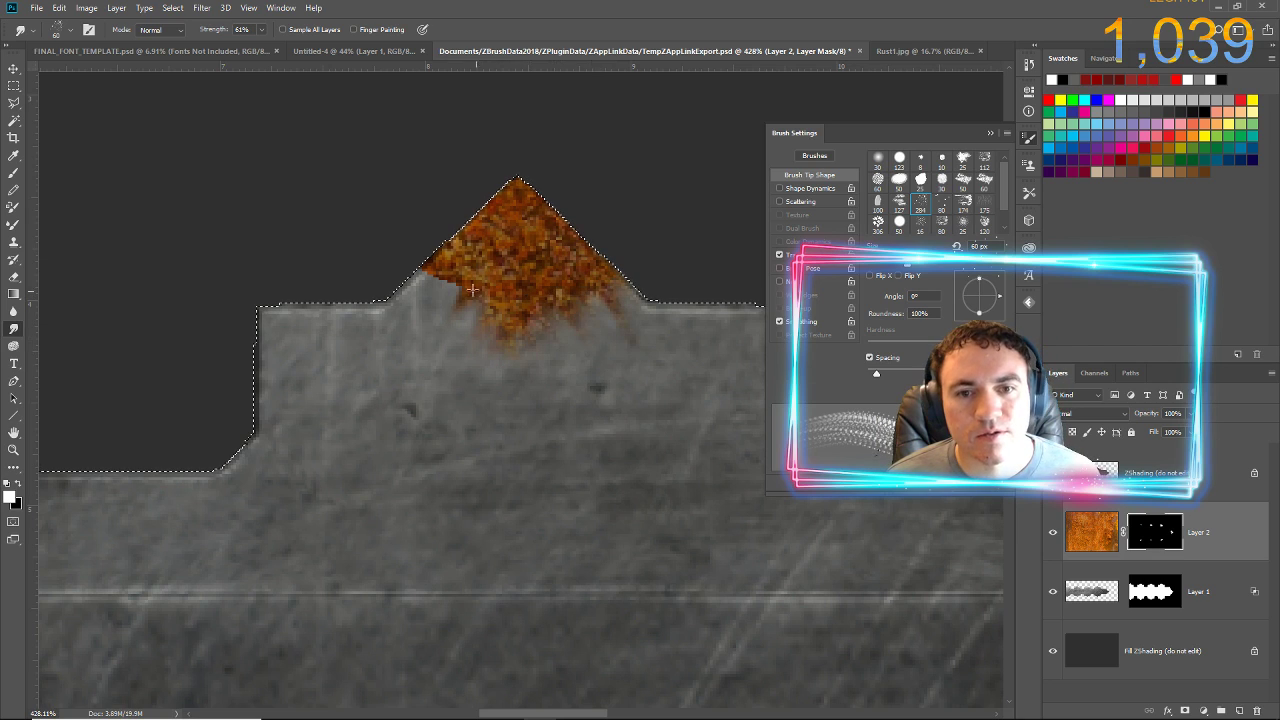
pyautogui.moveTo(472, 290)
pyautogui.mouseDown()
pyautogui.moveTo(457, 327)
pyautogui.moveTo(489, 354)
pyautogui.moveTo(598, 332)
pyautogui.moveTo(592, 345)
pyautogui.moveTo(507, 343)
pyautogui.moveTo(416, 401)
pyautogui.mouseUp()
pyautogui.moveTo(469, 355)
pyautogui.mouseDown()
pyautogui.moveTo(379, 457)
pyautogui.moveTo(437, 423)
pyautogui.mouseUp()
pyautogui.moveTo(535, 355)
pyautogui.mouseDown()
pyautogui.moveTo(609, 501)
pyautogui.moveTo(591, 533)
pyautogui.mouseUp()
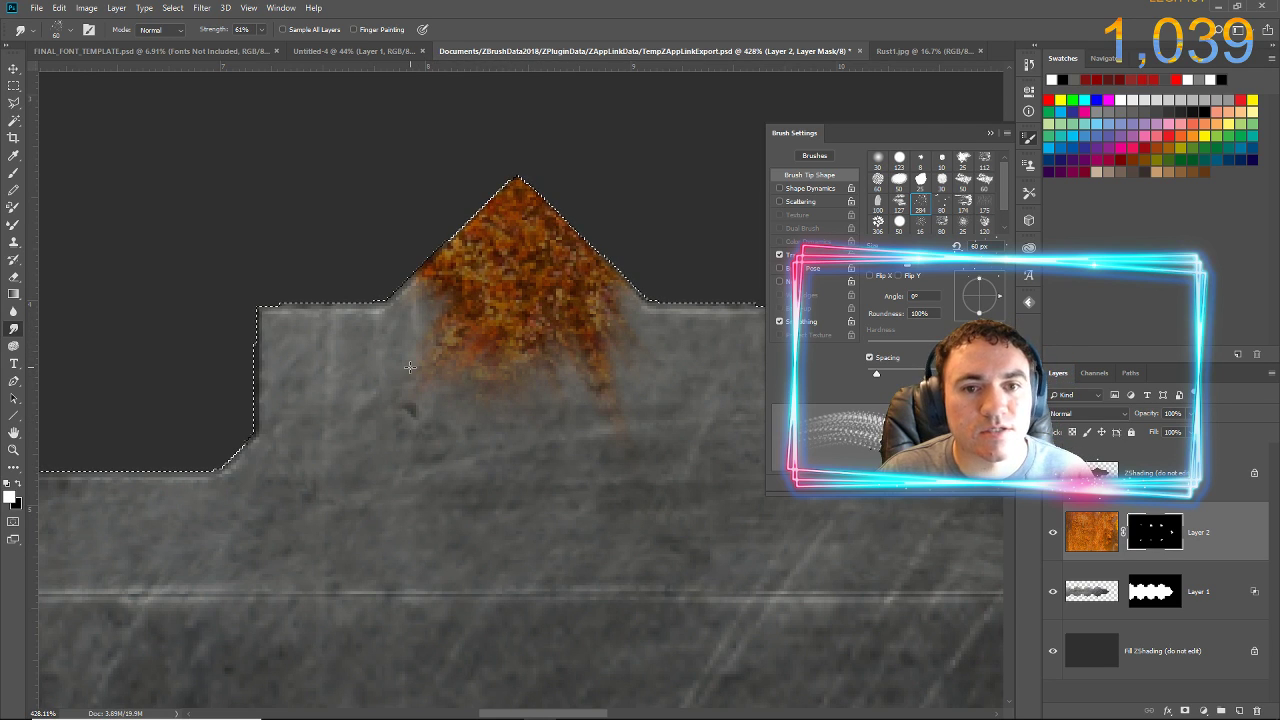
# - Smudge the rust on the third upper tooth from the point into streaks running down the blade
pyautogui.moveTo(350, 409); pyautogui.dragTo(1125, 456)
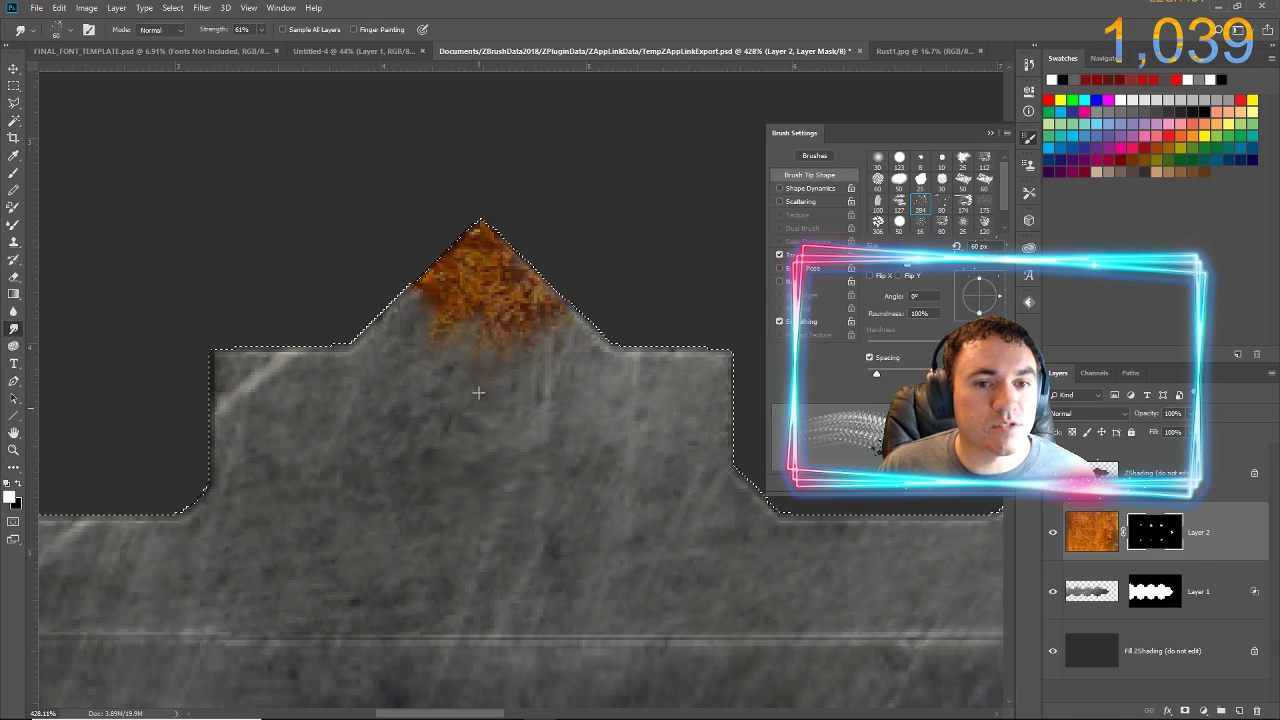
pyautogui.moveTo(489, 342)
pyautogui.mouseDown()
pyautogui.moveTo(415, 489)
pyautogui.moveTo(449, 467)
pyautogui.moveTo(428, 459)
pyautogui.mouseUp()
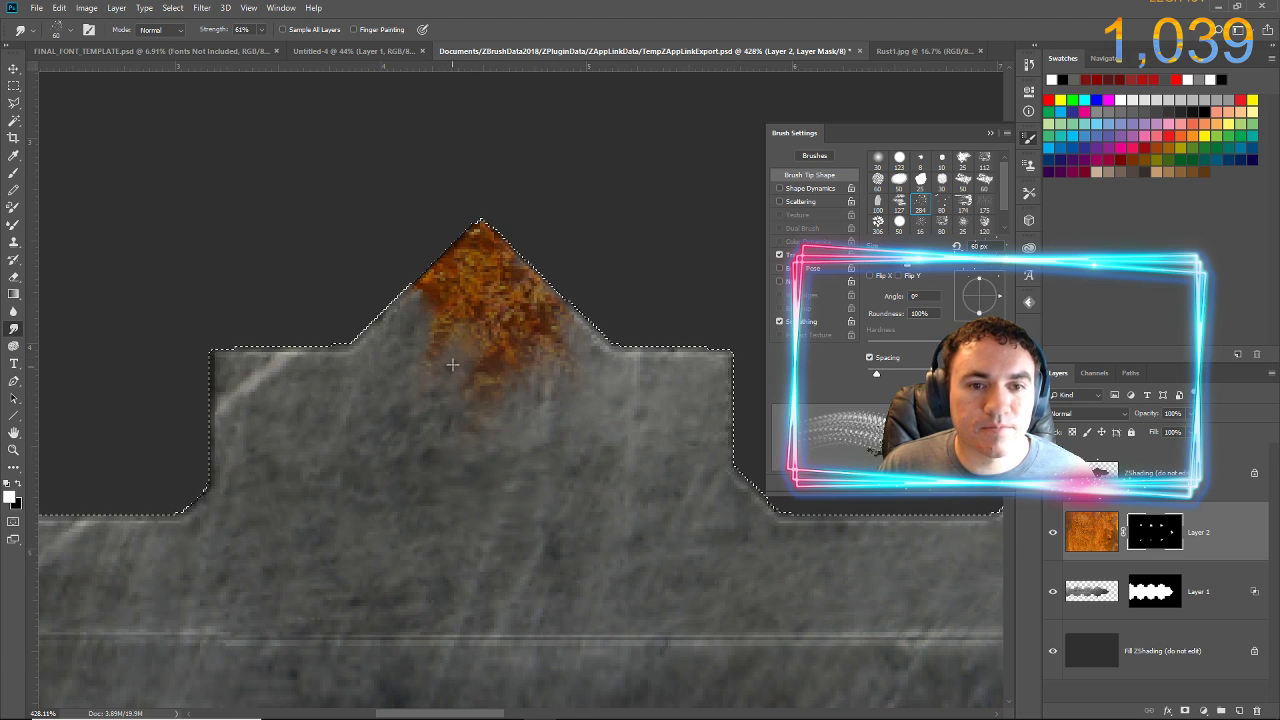
pyautogui.moveTo(432, 332)
pyautogui.mouseDown()
pyautogui.moveTo(377, 431)
pyautogui.moveTo(405, 450)
pyautogui.mouseUp()
pyautogui.moveTo(466, 362)
pyautogui.mouseDown()
pyautogui.moveTo(439, 512)
pyautogui.moveTo(474, 480)
pyautogui.mouseUp()
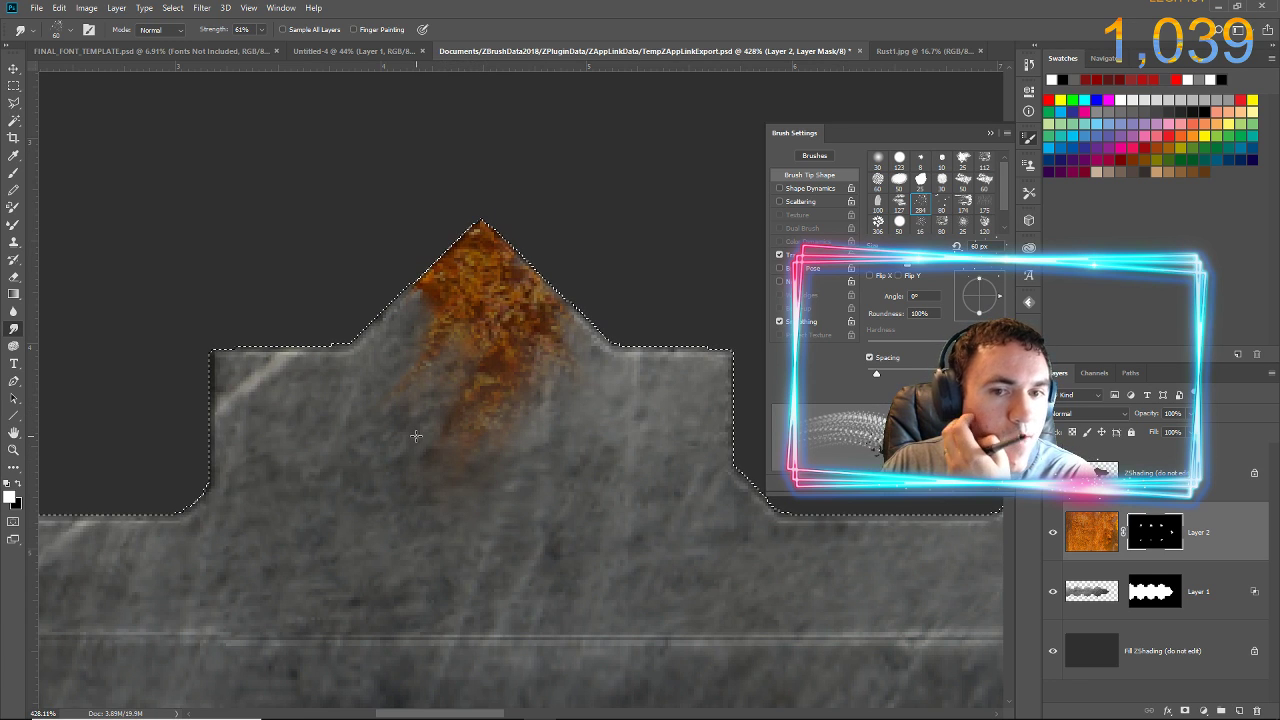
# - Smudge the rust on the opposite lower tooth, third from the point, upward into the blade in streaks
pyautogui.moveTo(414, 437); pyautogui.dragTo(446, 211)
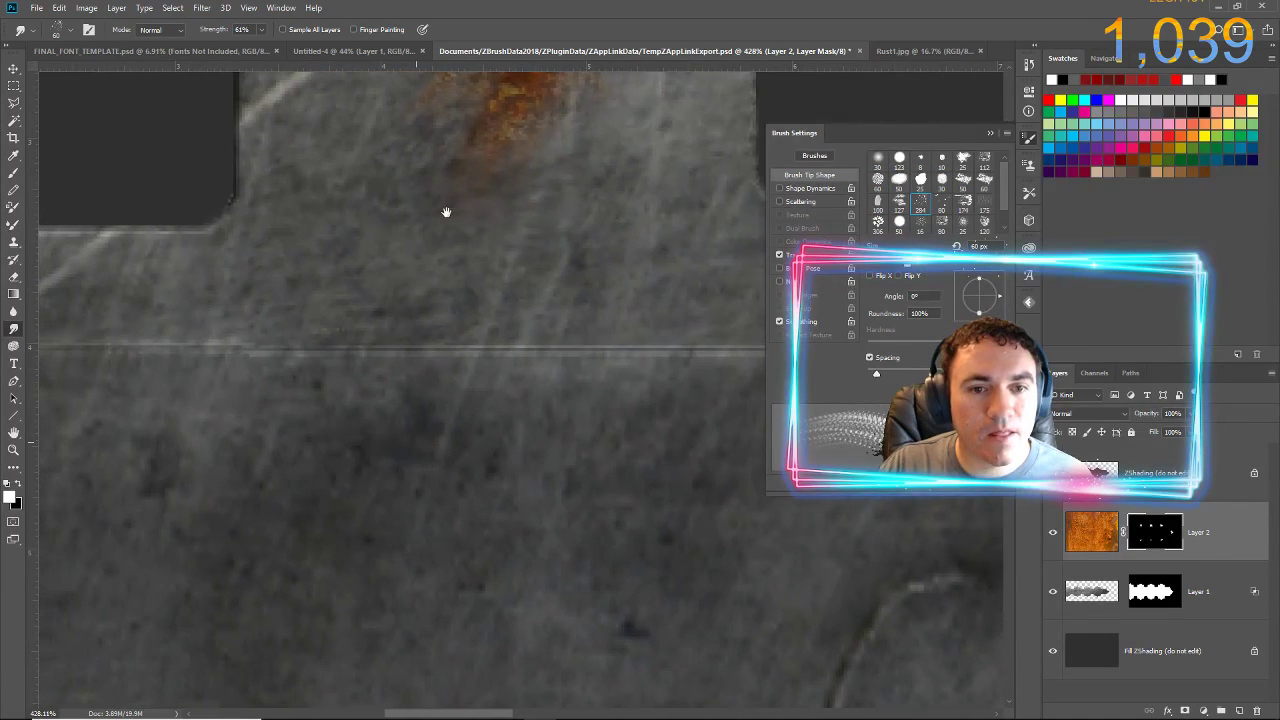
pyautogui.keyDown('alt'); pyautogui.scroll(-4, 503, 272); pyautogui.keyUp('alt')
pyautogui.keyDown('alt'); pyautogui.scroll(-2, 506, 284); pyautogui.keyUp('alt')
pyautogui.keyDown('alt'); pyautogui.scroll(4, 497, 525); pyautogui.keyUp('alt')
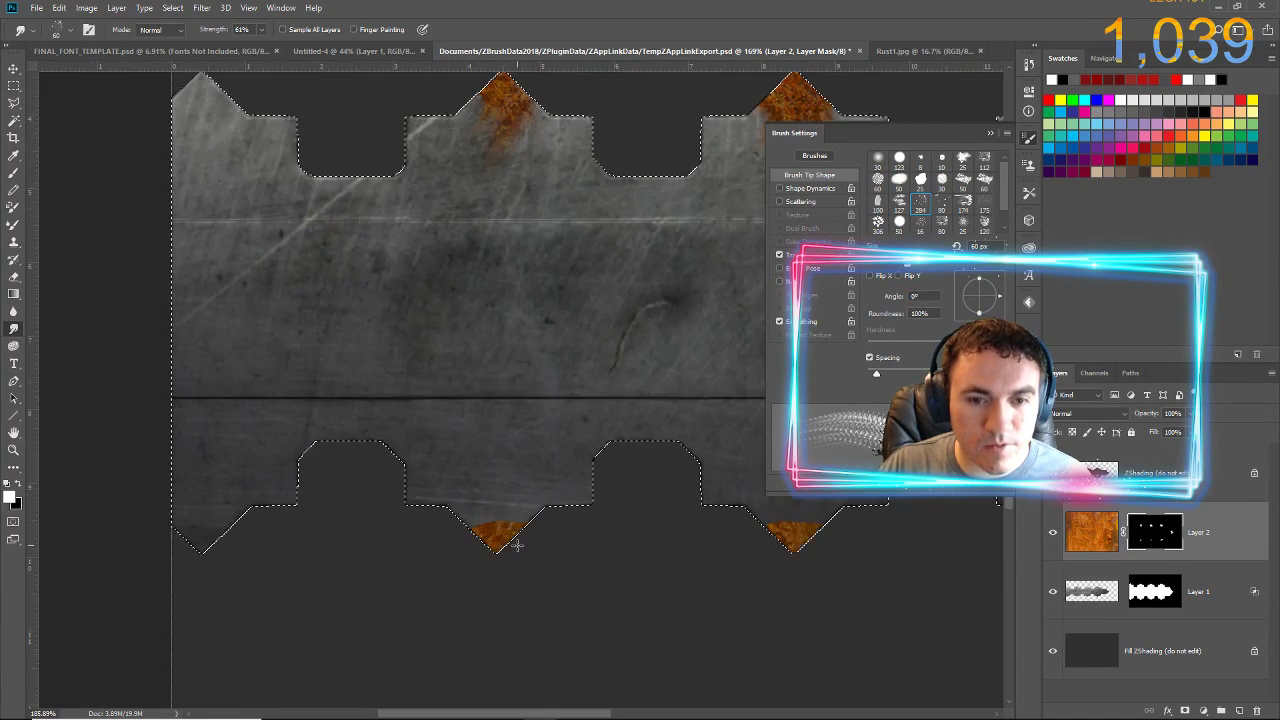
pyautogui.keyDown('alt'); pyautogui.scroll(2, 500, 520); pyautogui.keyUp('alt')
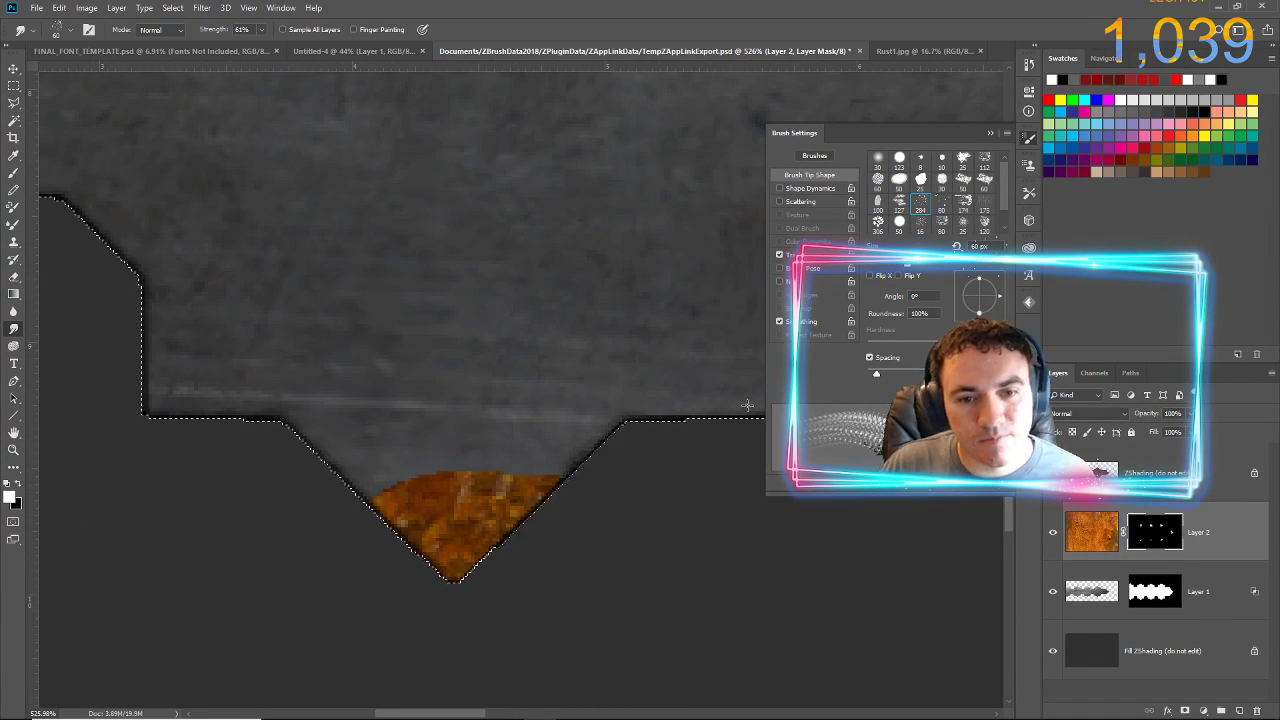
pyautogui.moveTo(458, 469)
pyautogui.mouseDown()
pyautogui.moveTo(463, 449)
pyautogui.moveTo(472, 468)
pyautogui.moveTo(465, 440)
pyautogui.moveTo(437, 407)
pyautogui.moveTo(451, 437)
pyautogui.moveTo(446, 397)
pyautogui.moveTo(467, 375)
pyautogui.moveTo(449, 377)
pyautogui.moveTo(420, 430)
pyautogui.moveTo(364, 446)
pyautogui.moveTo(365, 279)
pyautogui.mouseUp()
pyautogui.moveTo(439, 449)
pyautogui.mouseDown()
pyautogui.moveTo(334, 294)
pyautogui.moveTo(397, 254)
pyautogui.mouseUp()
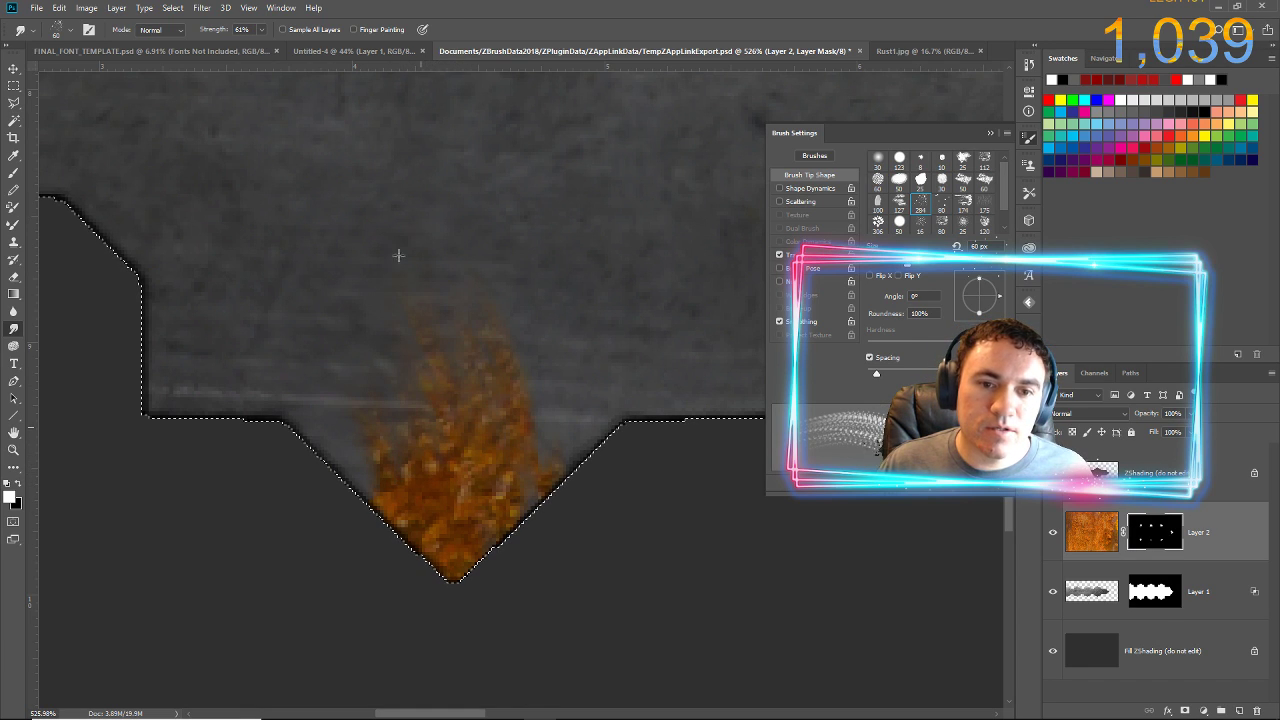
# - Smudge the rust on the lower tooth diagonally up and to the right into the metal in longer streaks
pyautogui.moveTo(449, 410); pyautogui.dragTo(566, 360)
pyautogui.moveTo(471, 395); pyautogui.dragTo(734, 274)
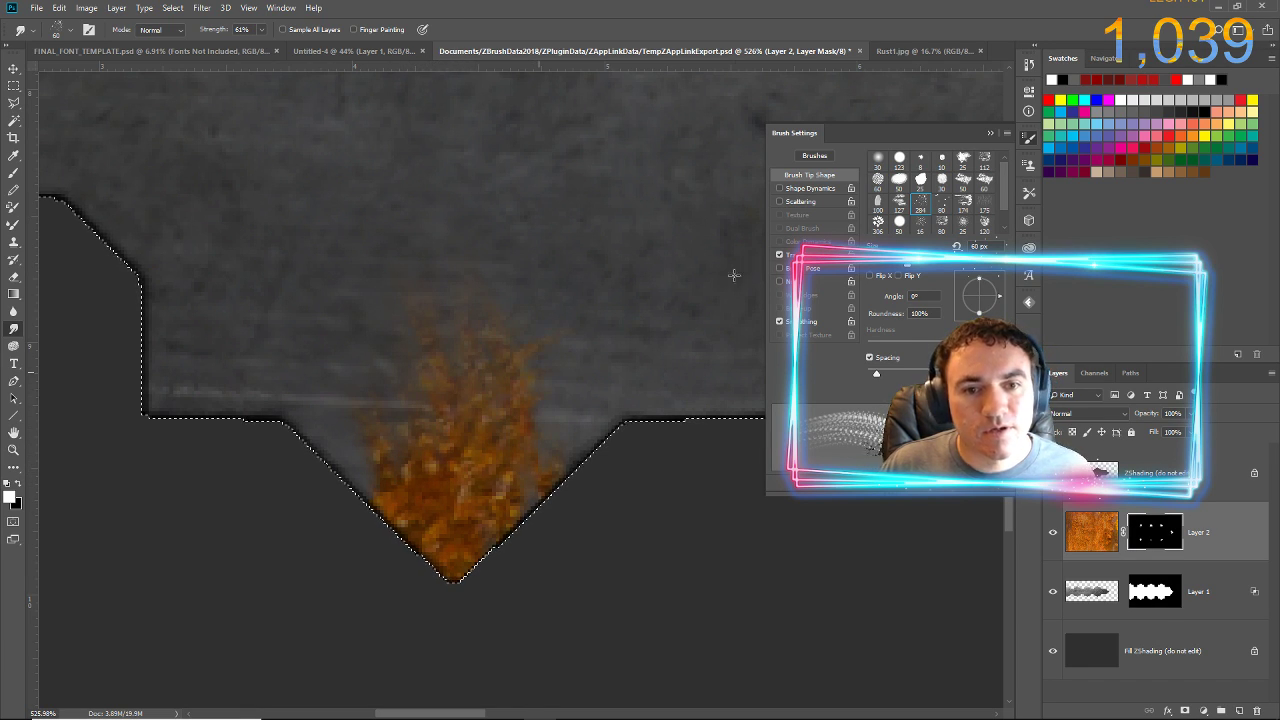
pyautogui.moveTo(500, 374); pyautogui.dragTo(648, 331)
pyautogui.moveTo(532, 354); pyautogui.dragTo(757, 251)
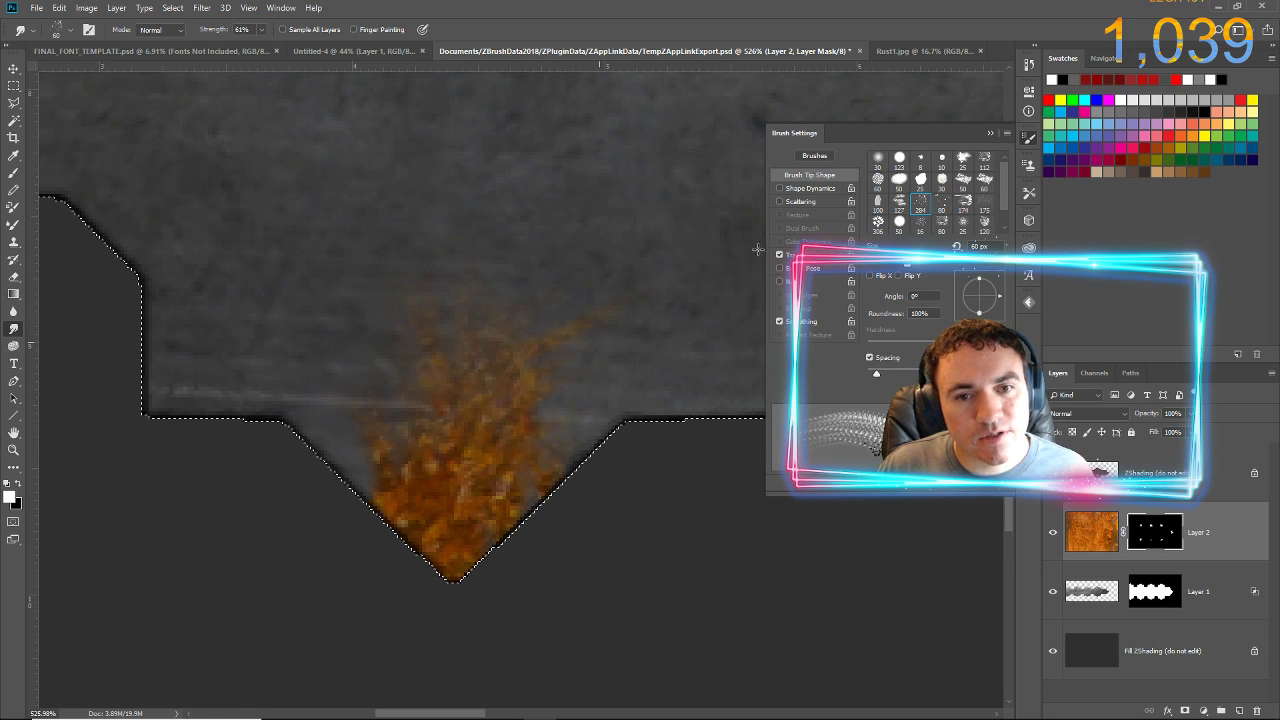
pyautogui.moveTo(568, 299); pyautogui.dragTo(130, 302)
pyautogui.moveTo(700, 250)
pyautogui.mouseDown()
pyautogui.moveTo(225, 367)
pyautogui.moveTo(65, 284)
pyautogui.mouseUp()
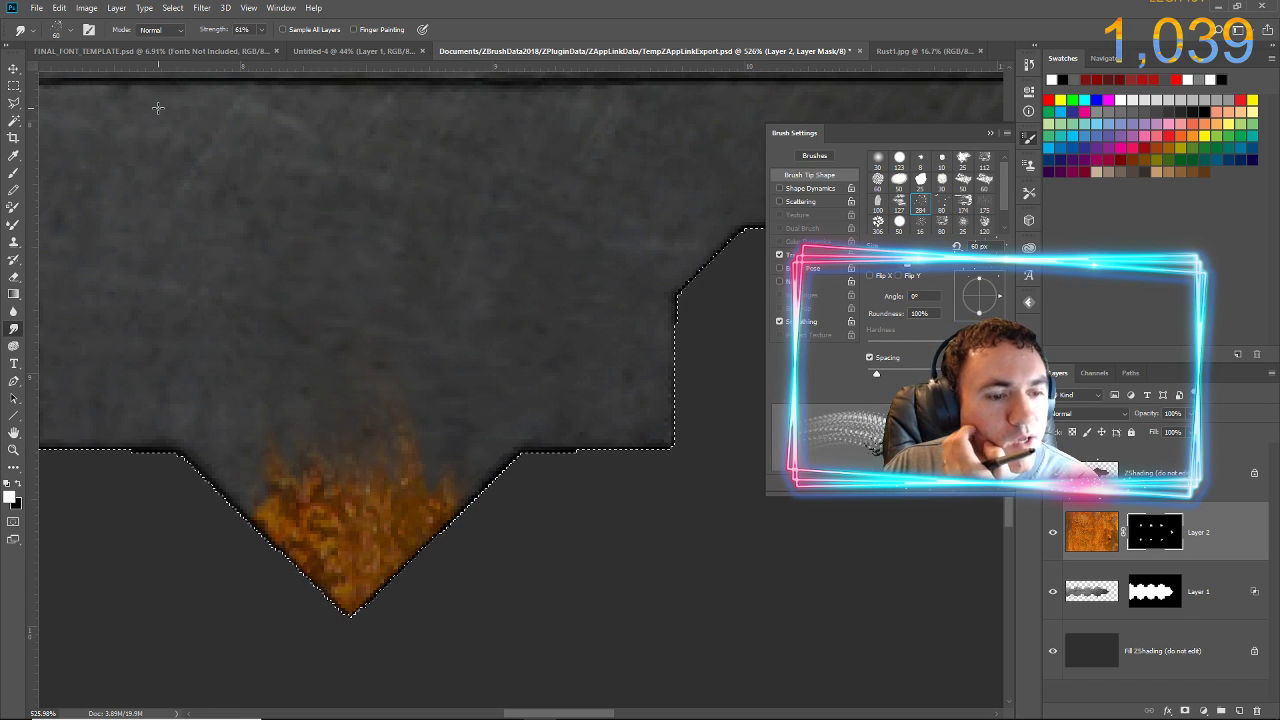
# - Open the Cursors preferences and set the painting cursor to Standard
pyautogui.hotkey('ctrl', 'd')
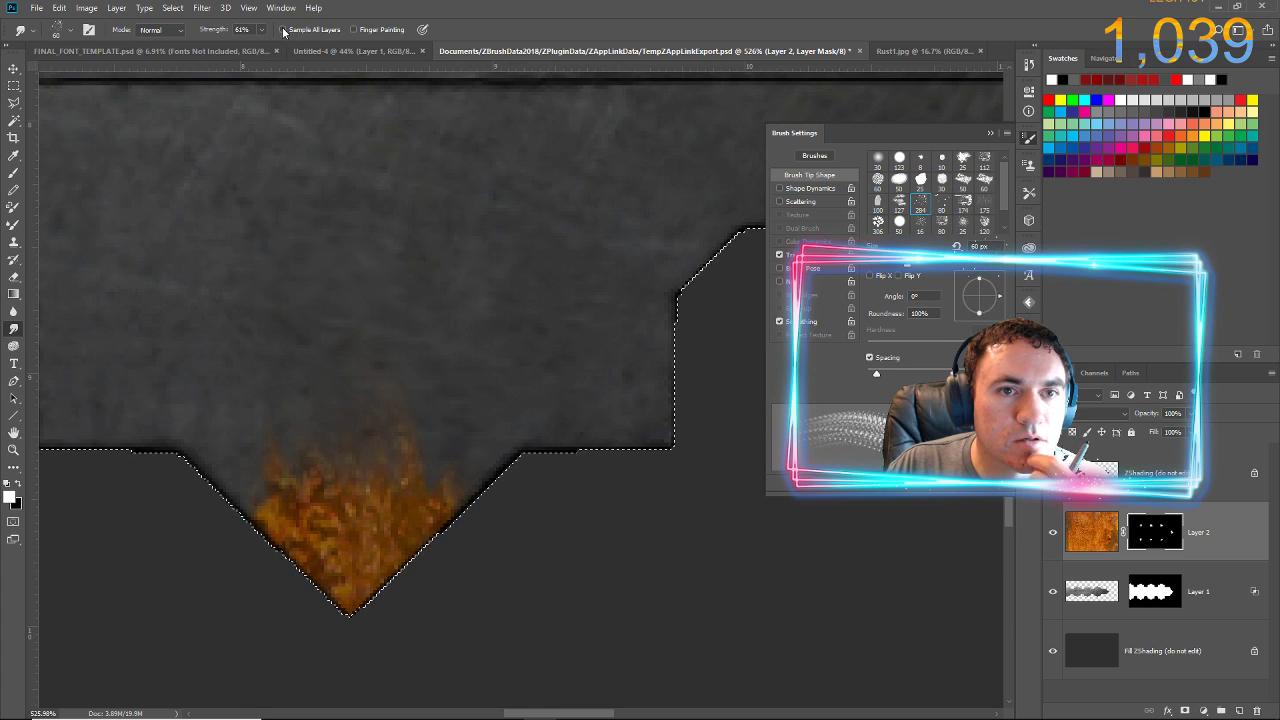
pyautogui.click(59, 7)
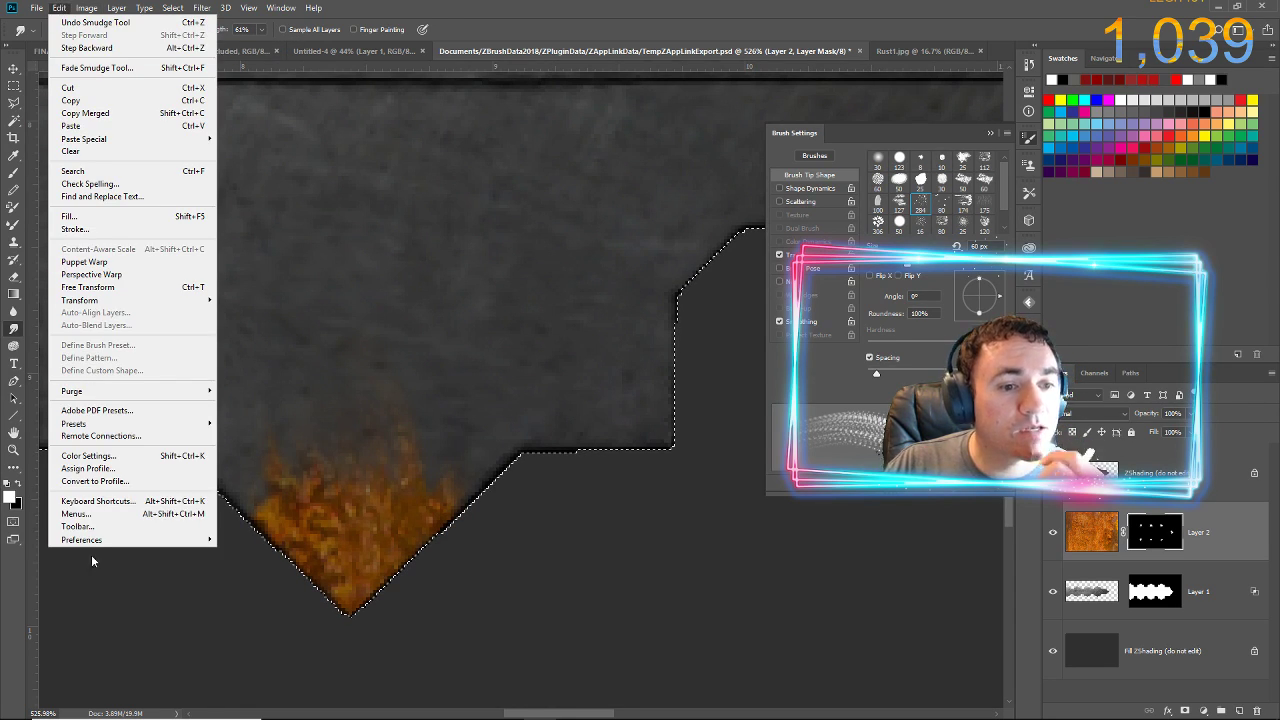
pyautogui.moveTo(110, 540)
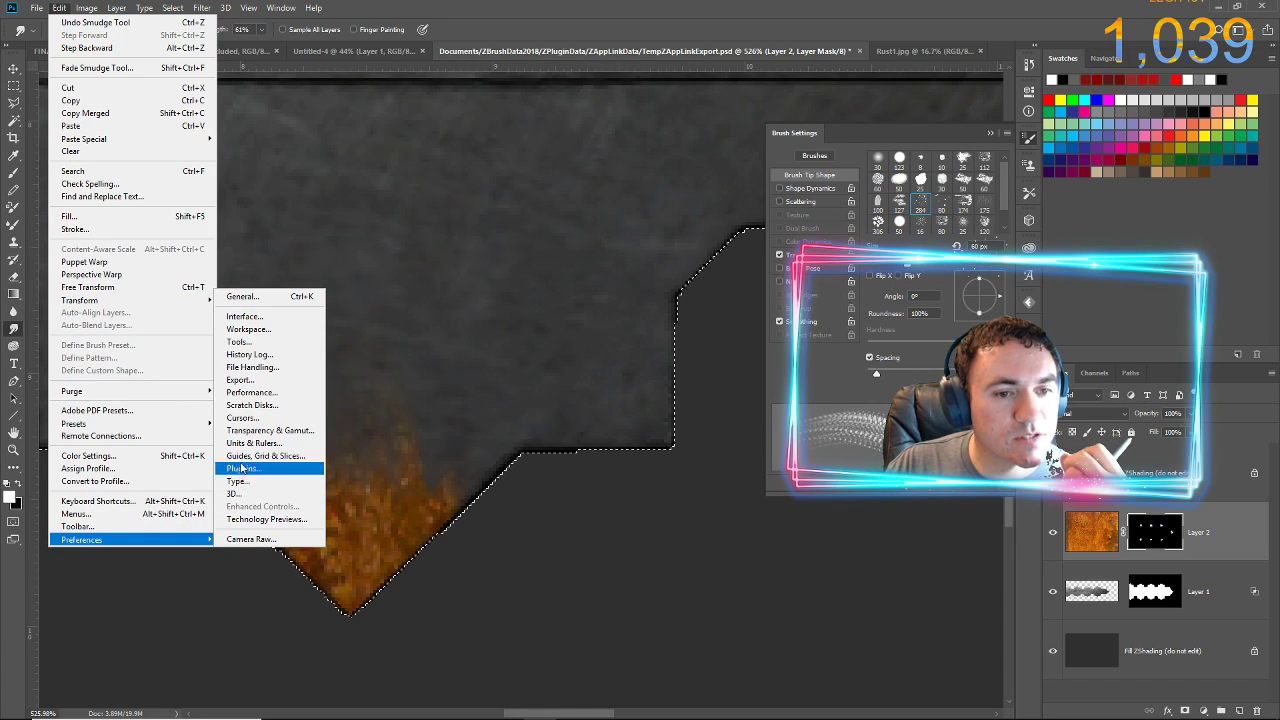
pyautogui.click(267, 419)
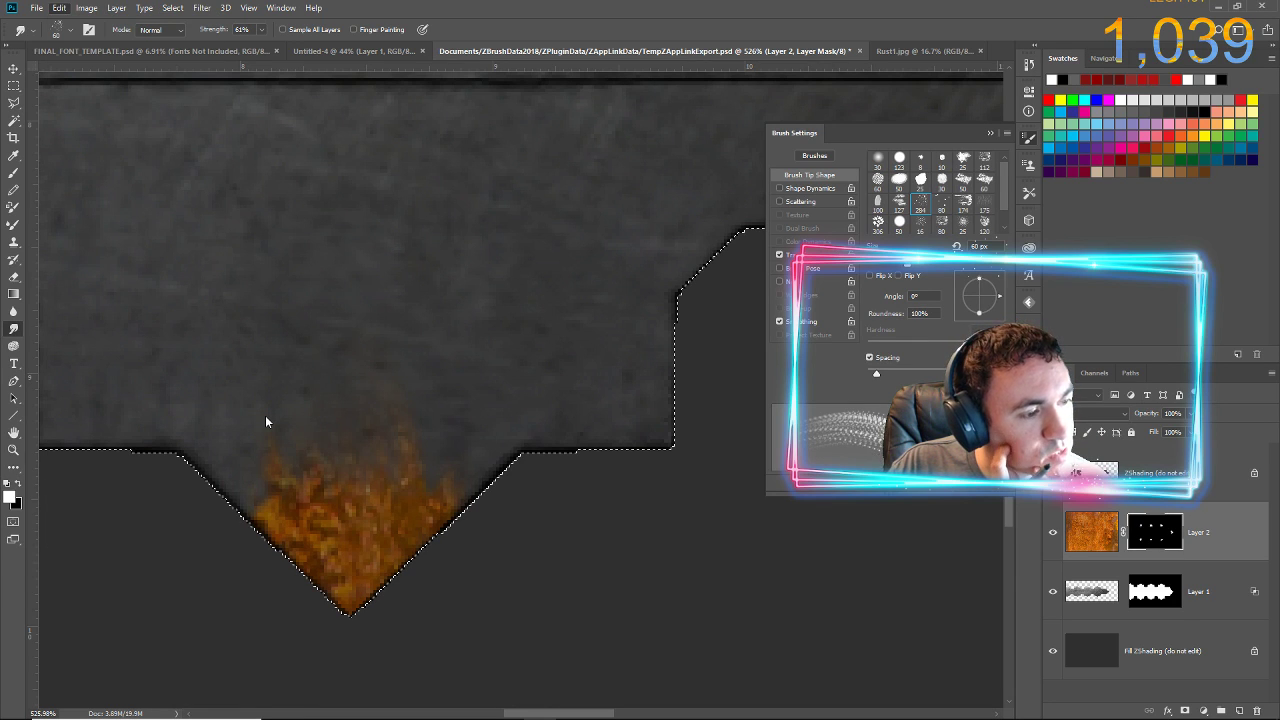
pyautogui.press('i')
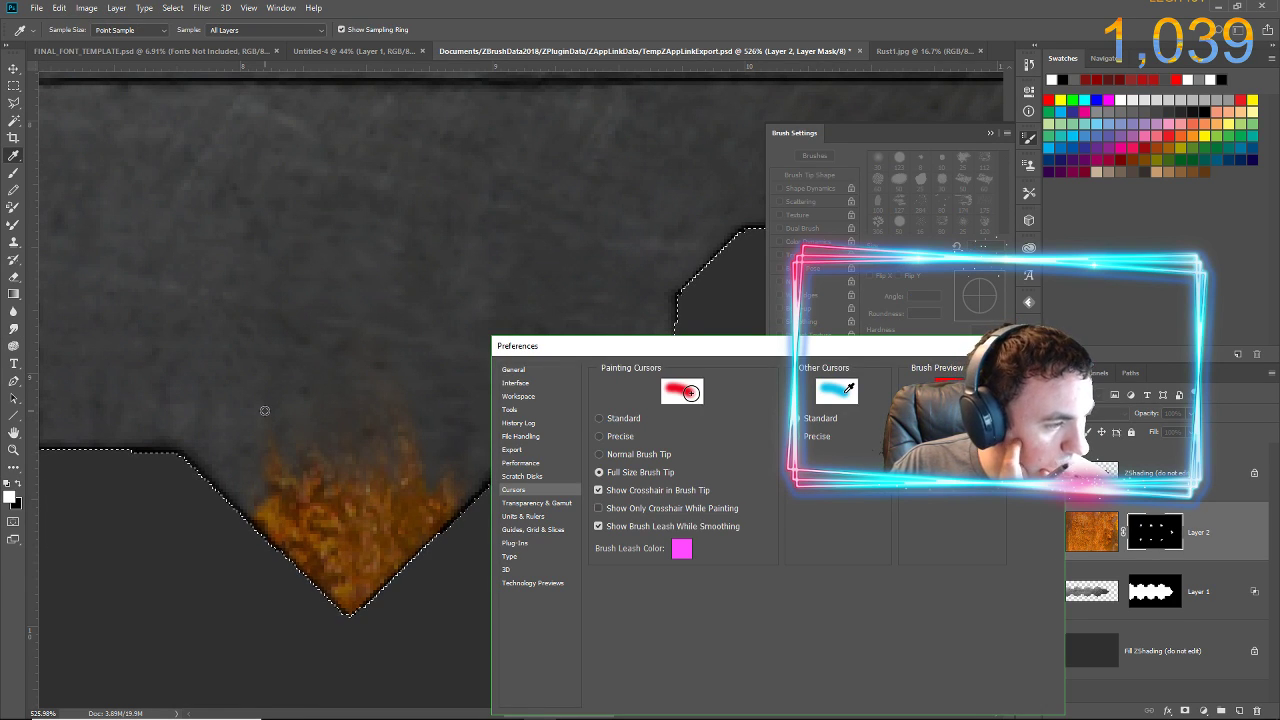
pyautogui.click(599, 418)
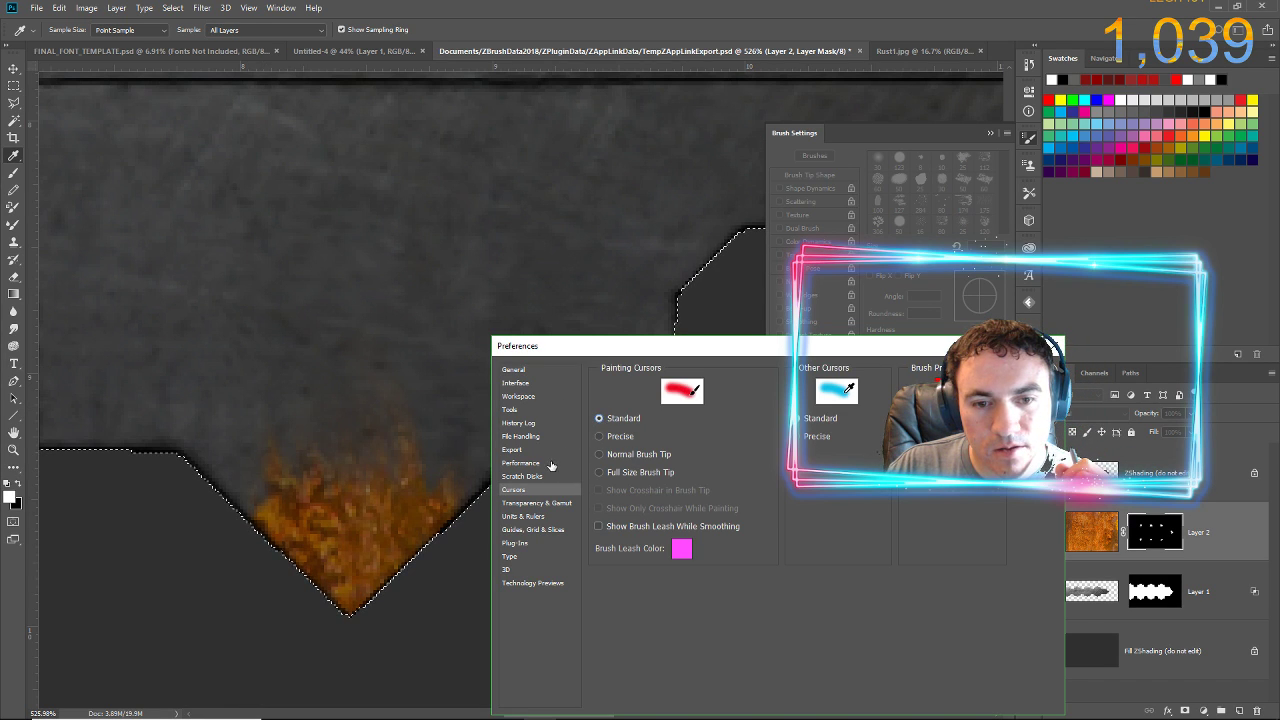
# - Examine the General, Interface, Workspace and Tools preferences for cursor or tool behaviour options
pyautogui.click(530, 371)
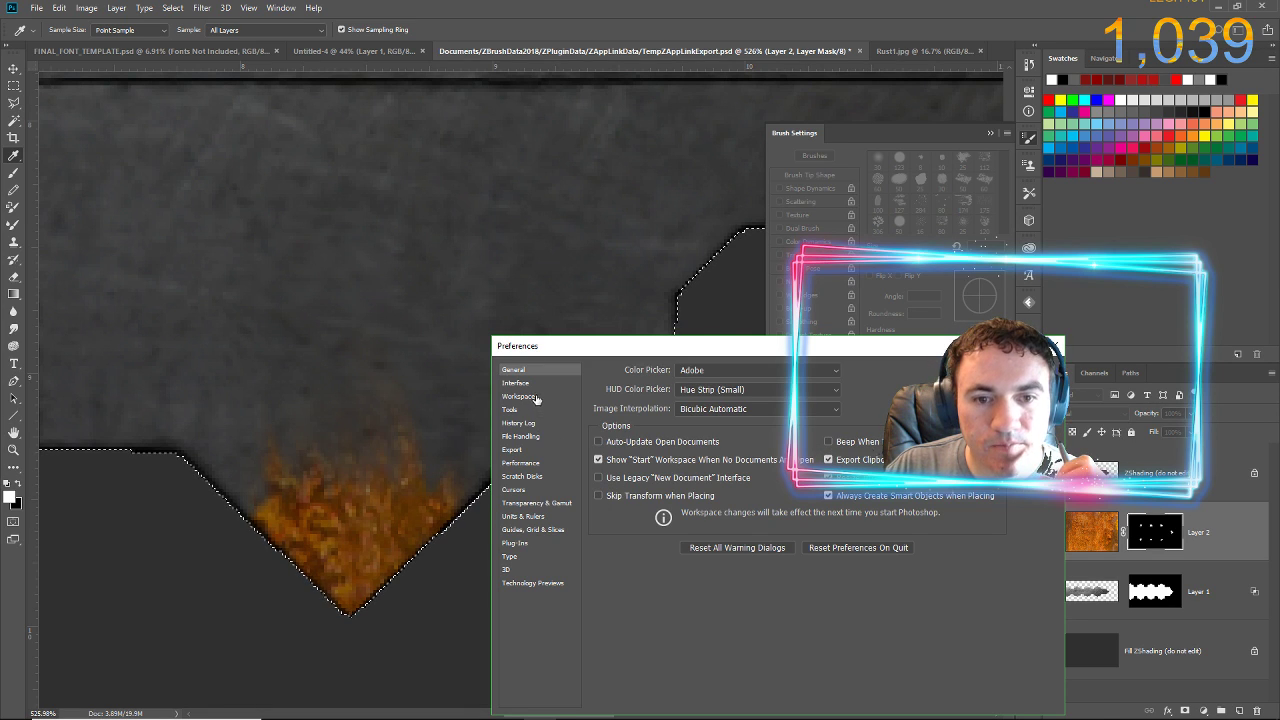
pyautogui.click(516, 383)
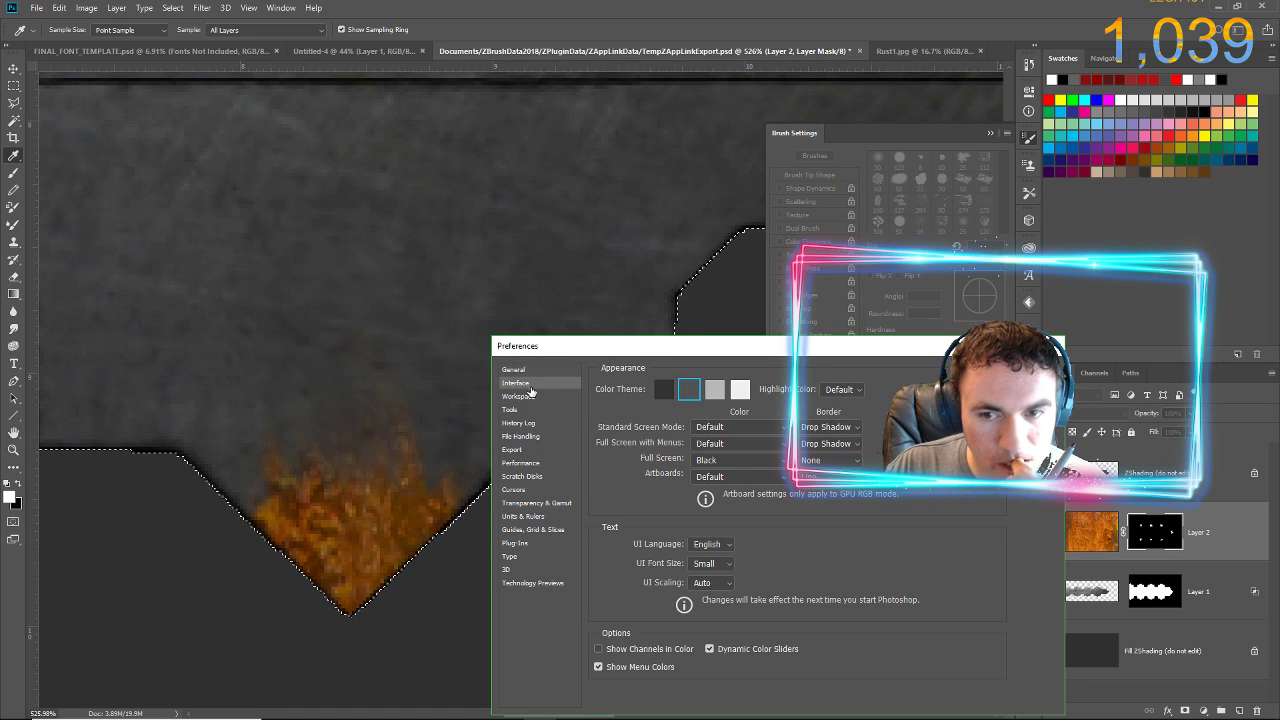
pyautogui.click(519, 396)
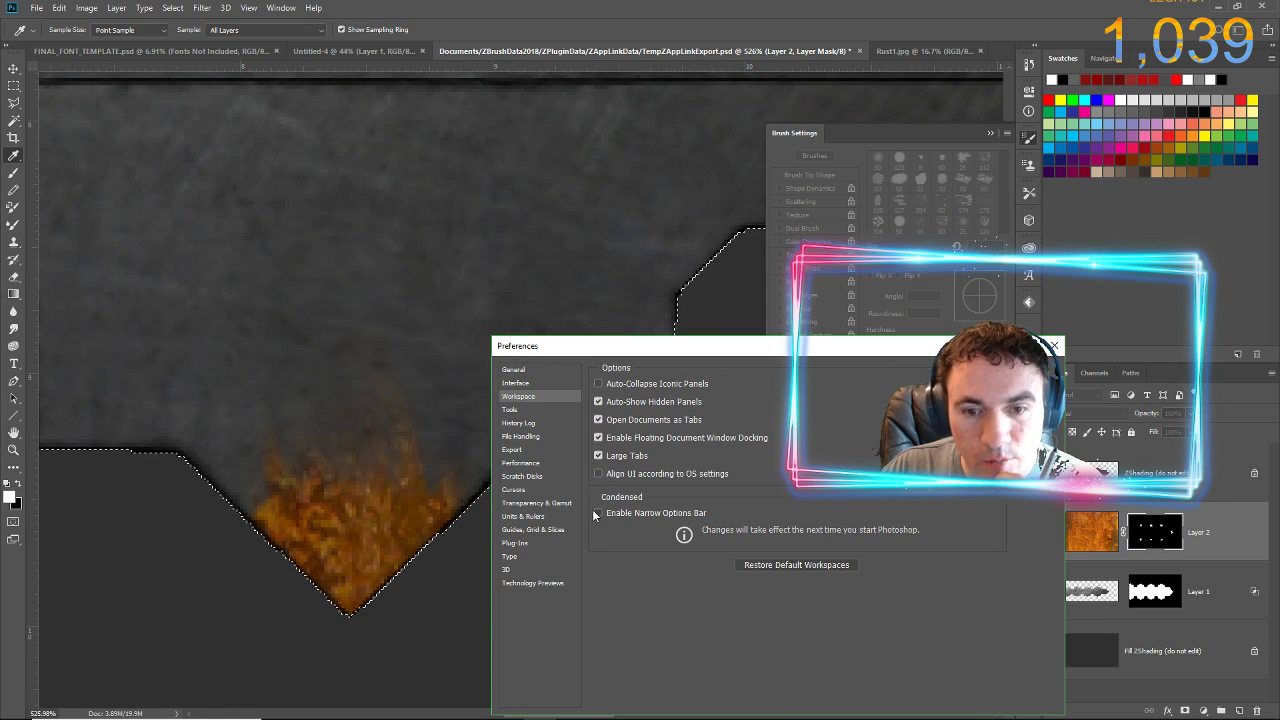
pyautogui.click(524, 410)
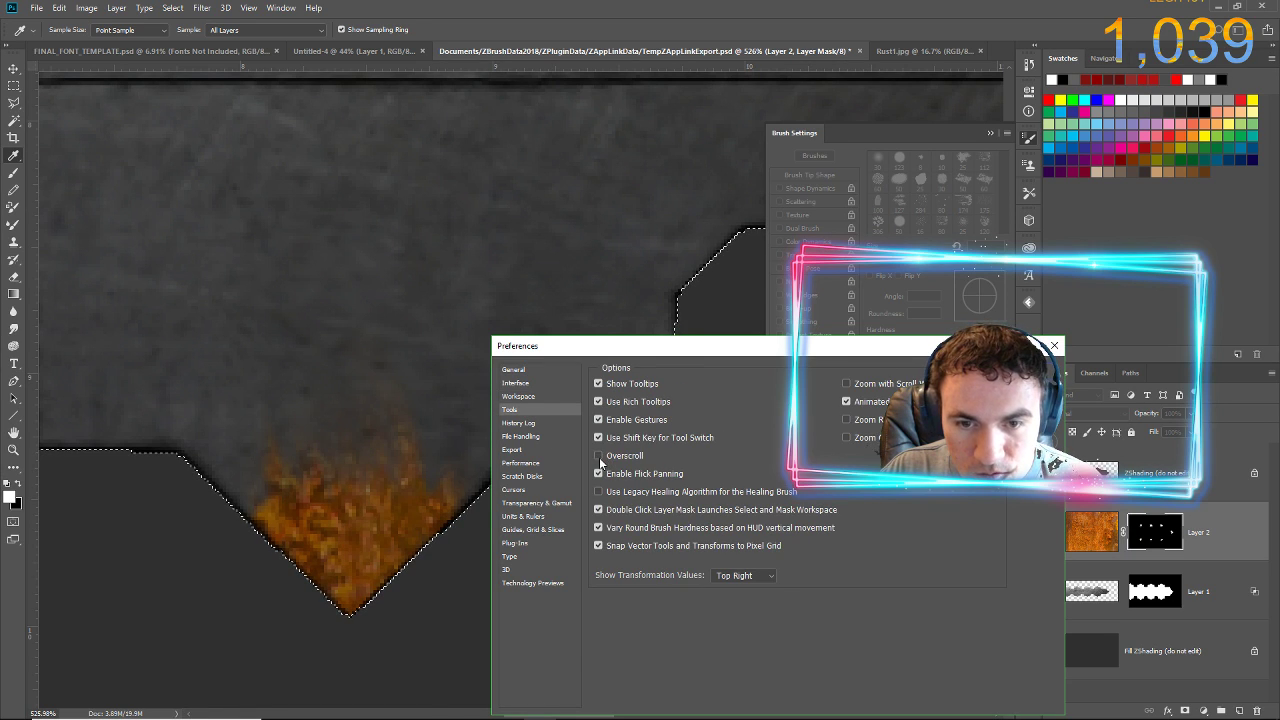
# - Enable Overscroll in the Tools preferences
pyautogui.click(599, 456)
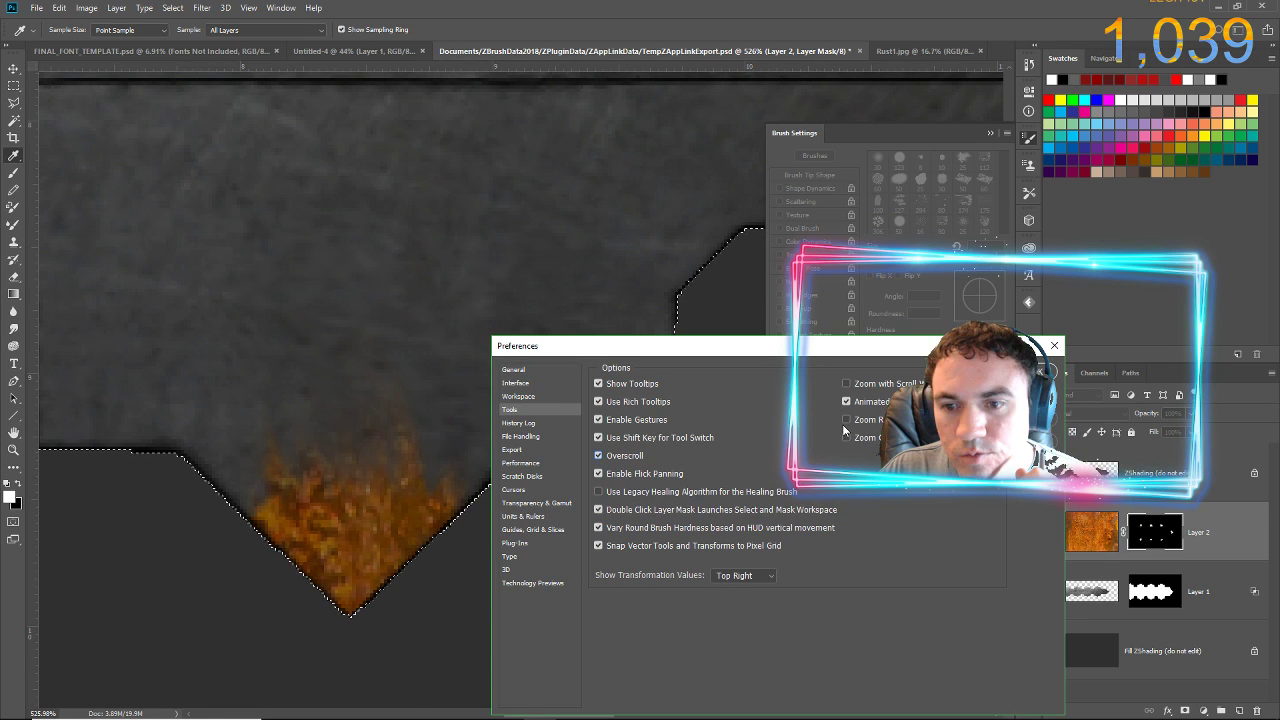
# - Examine the remaining preference categories from History Log through Technology Previews, and accept the preferences
pyautogui.click(536, 424)
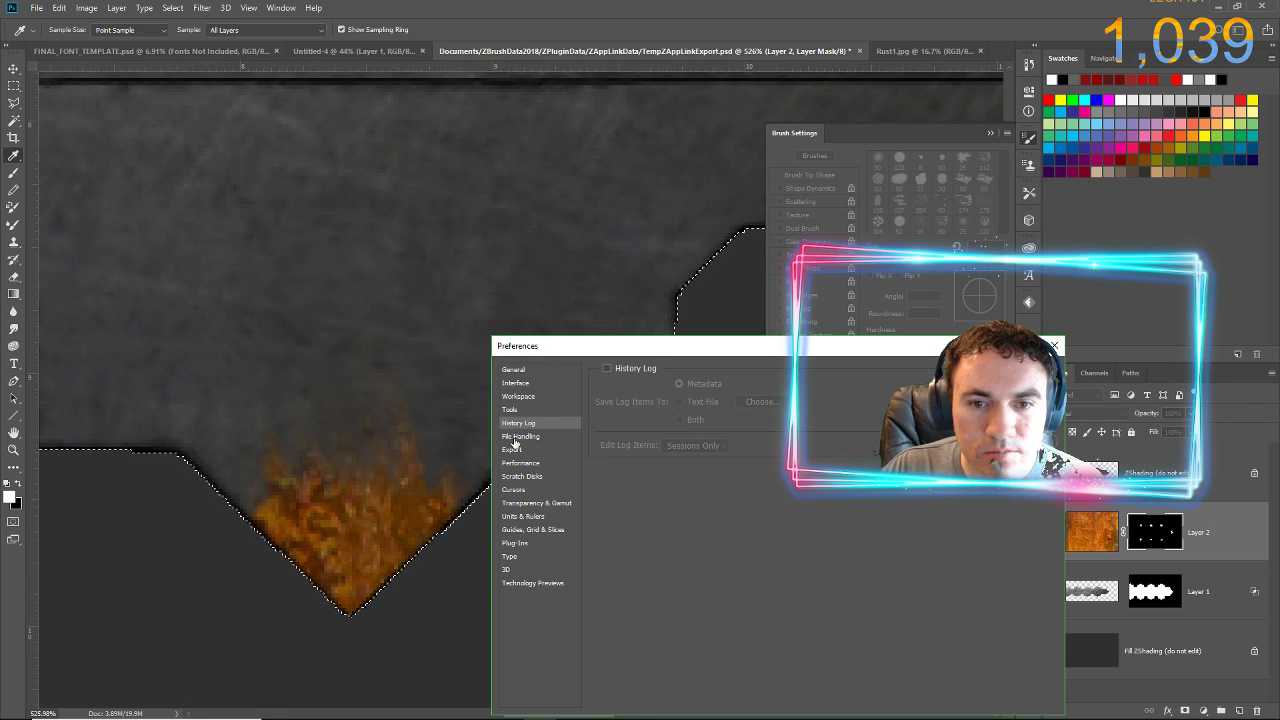
pyautogui.click(517, 437)
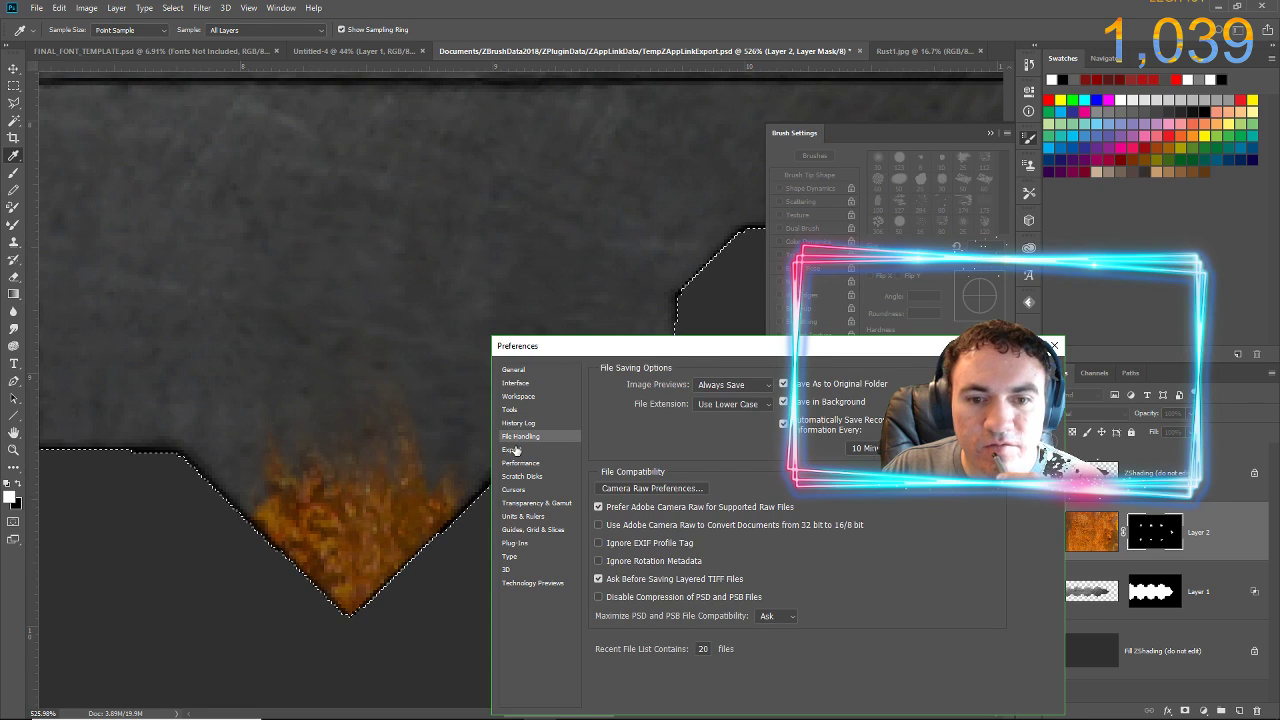
pyautogui.click(513, 451)
pyautogui.click(513, 465)
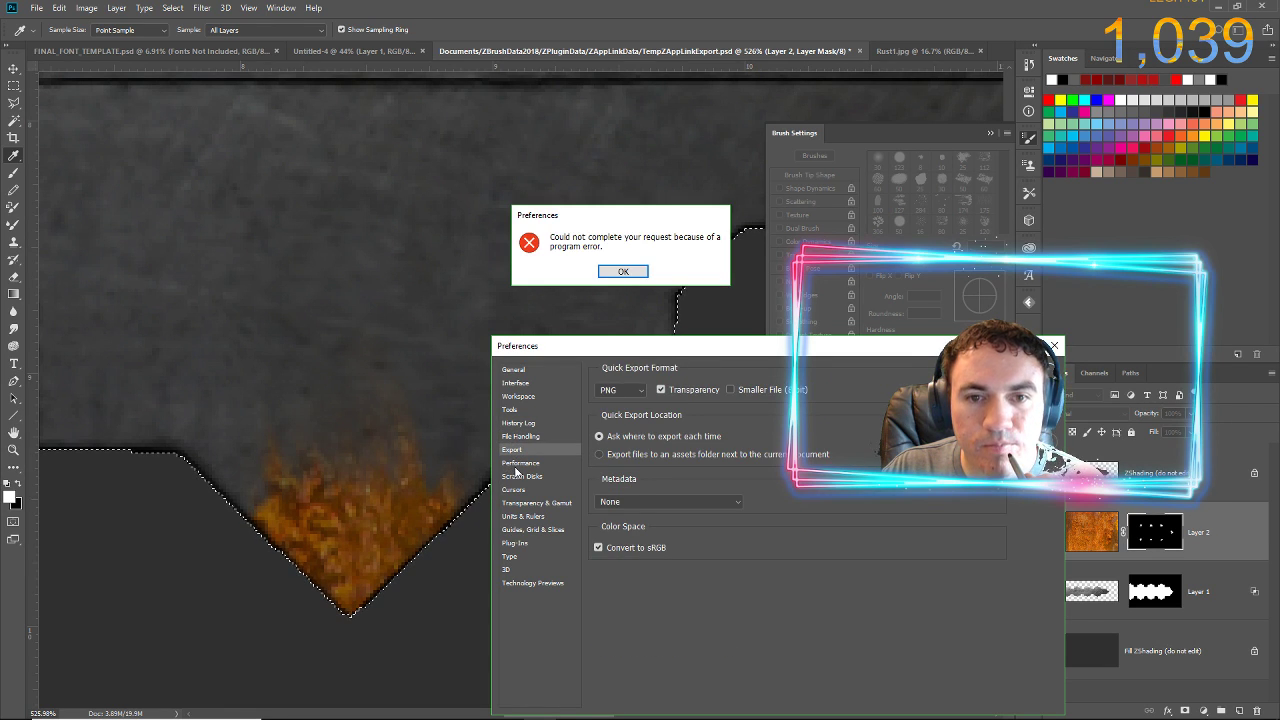
pyautogui.click(622, 271)
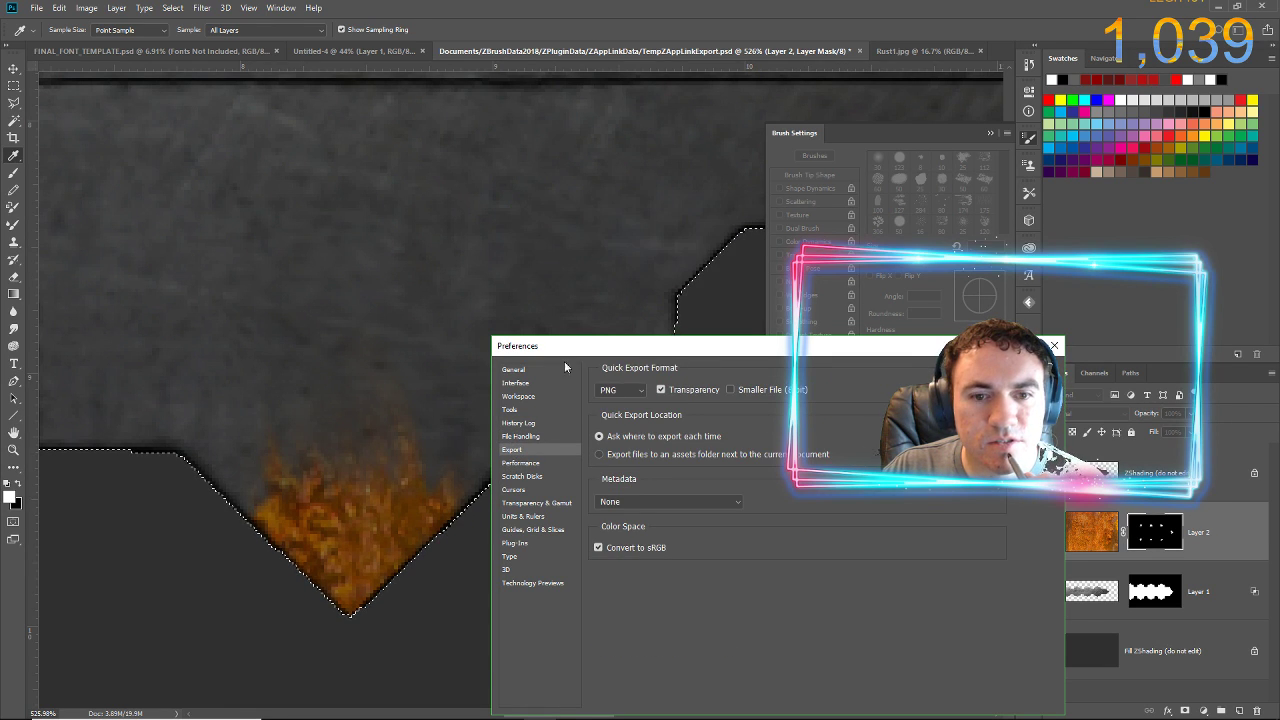
pyautogui.click(532, 465)
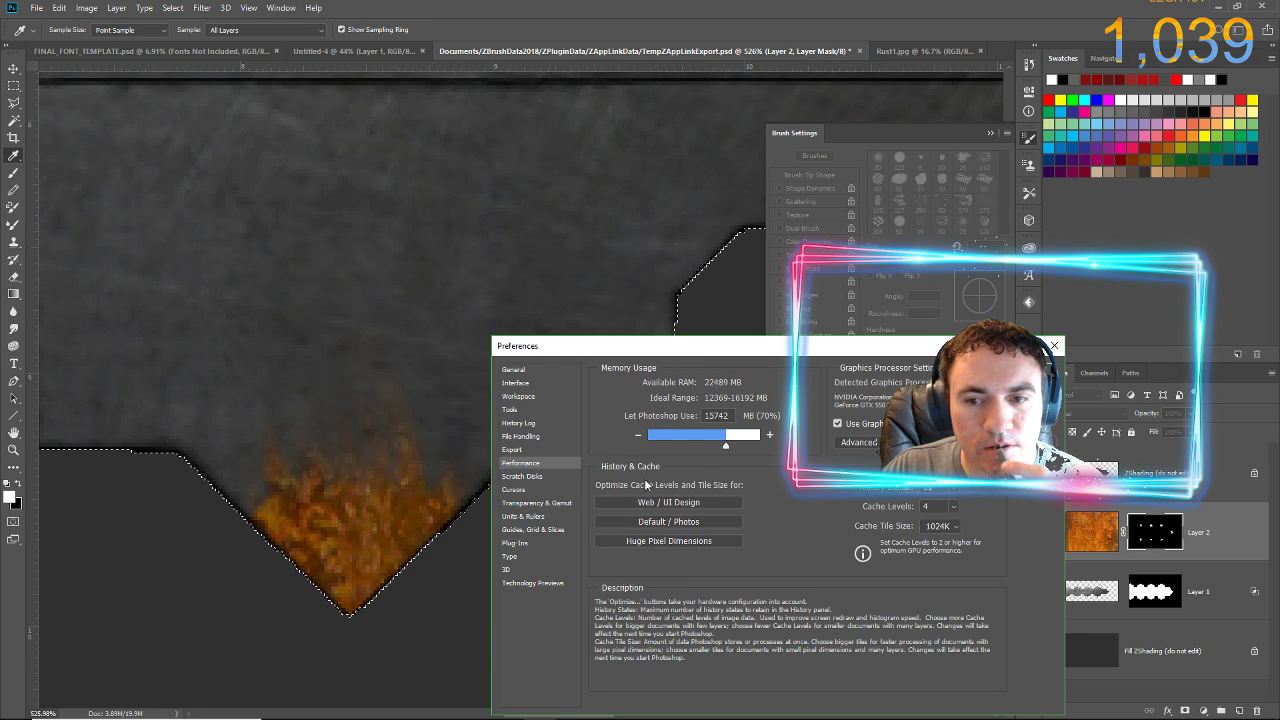
pyautogui.click(531, 479)
pyautogui.click(516, 490)
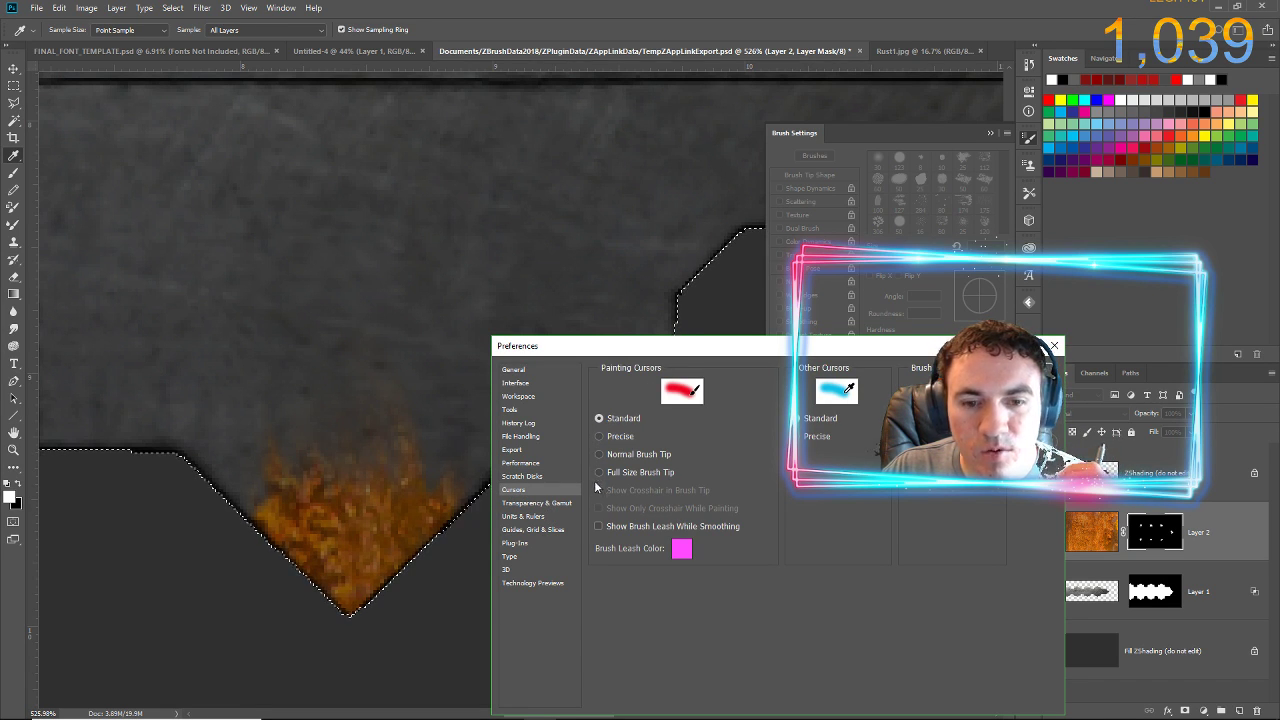
pyautogui.click(532, 504)
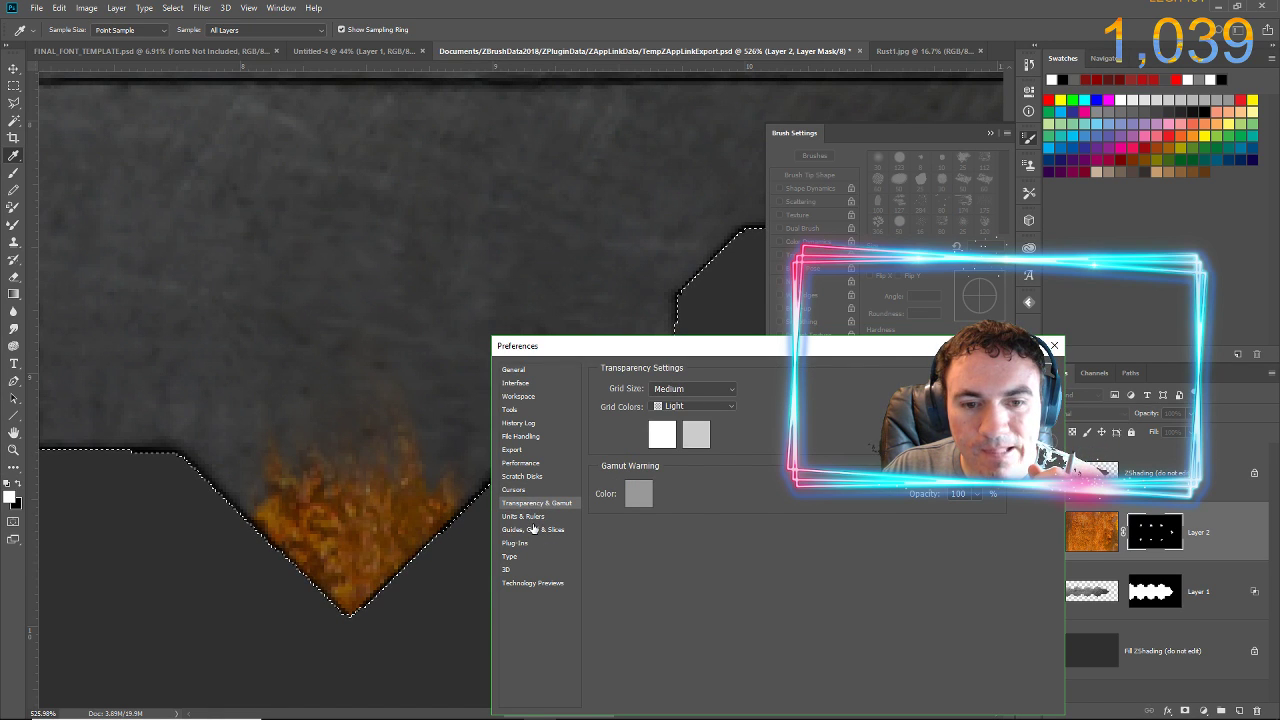
pyautogui.click(531, 530)
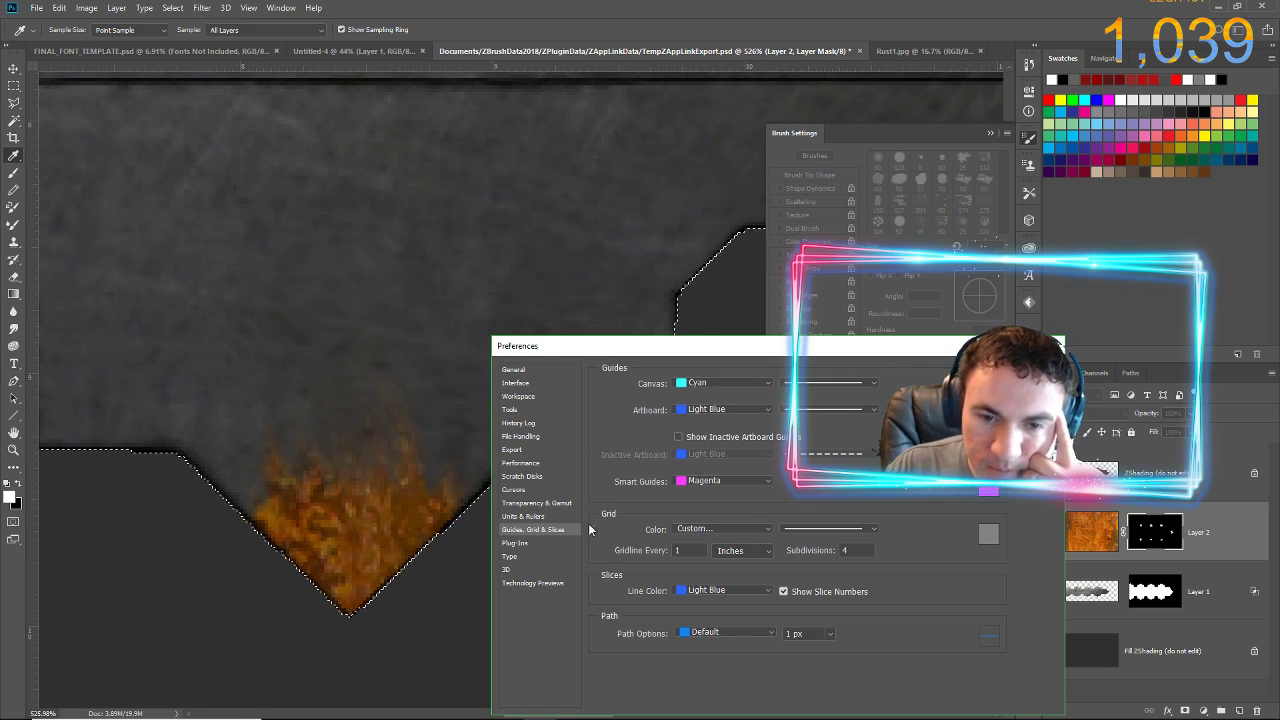
pyautogui.click(516, 543)
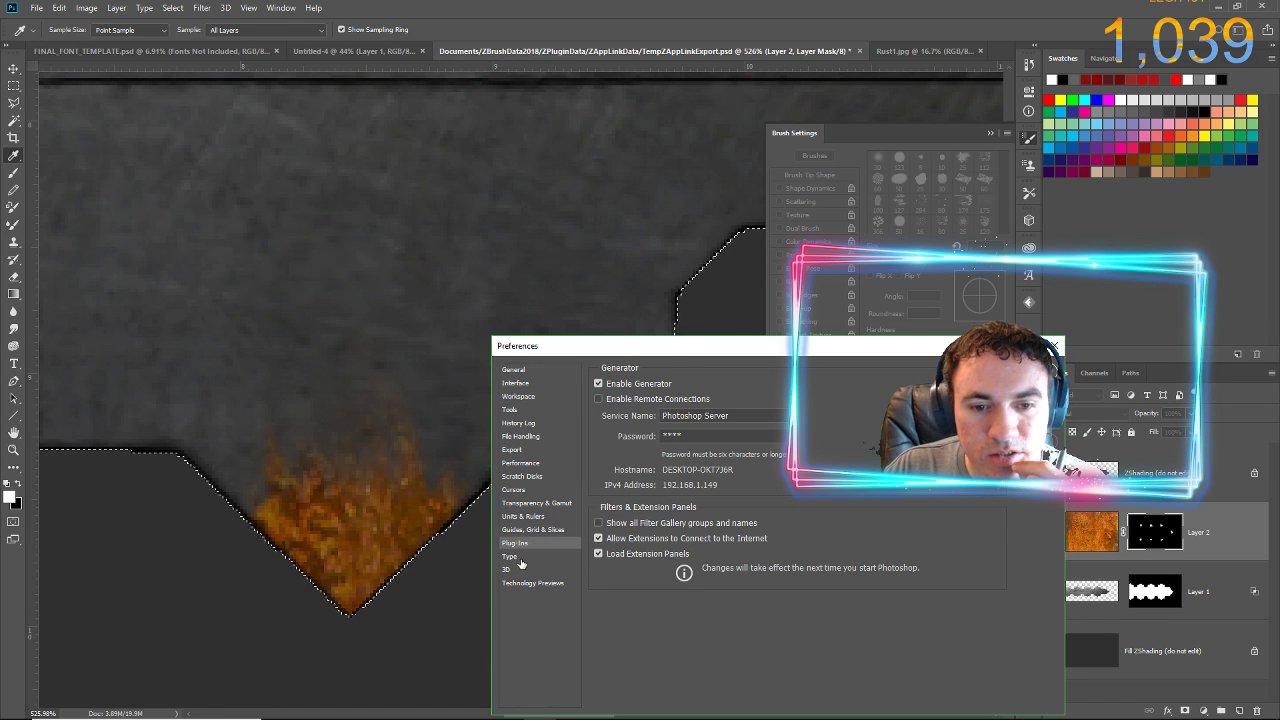
pyautogui.click(521, 558)
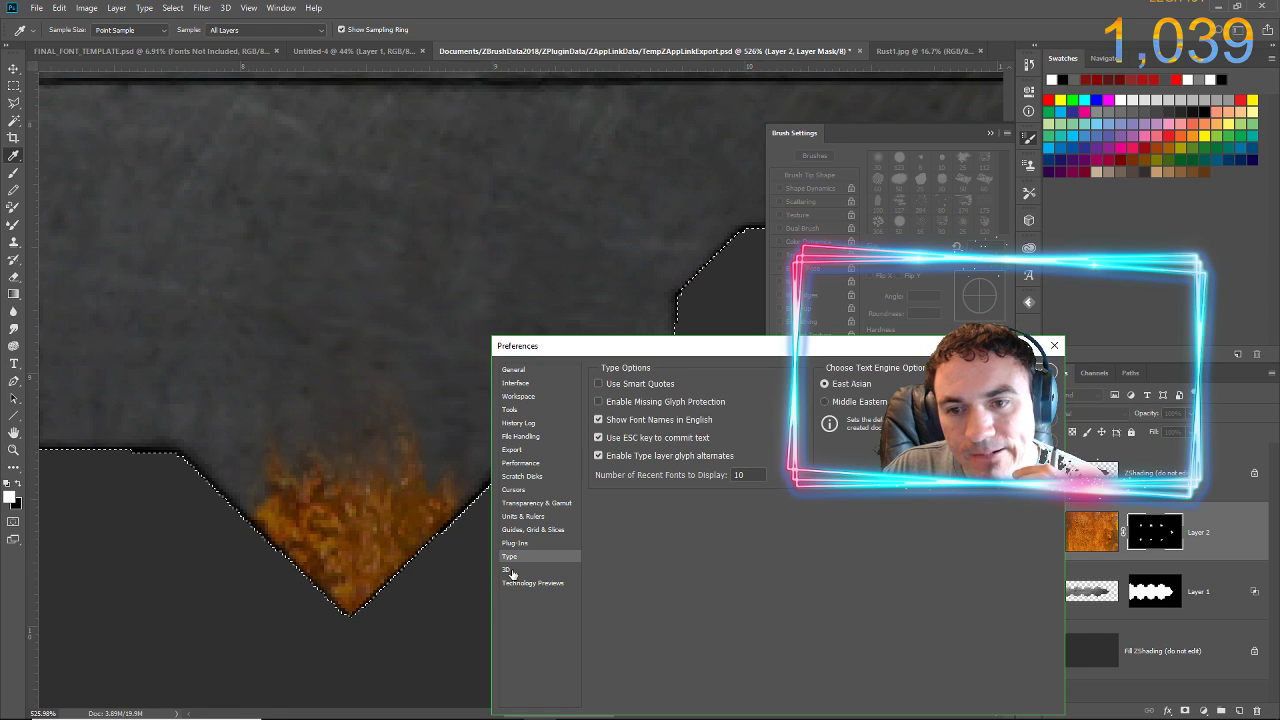
pyautogui.click(508, 570)
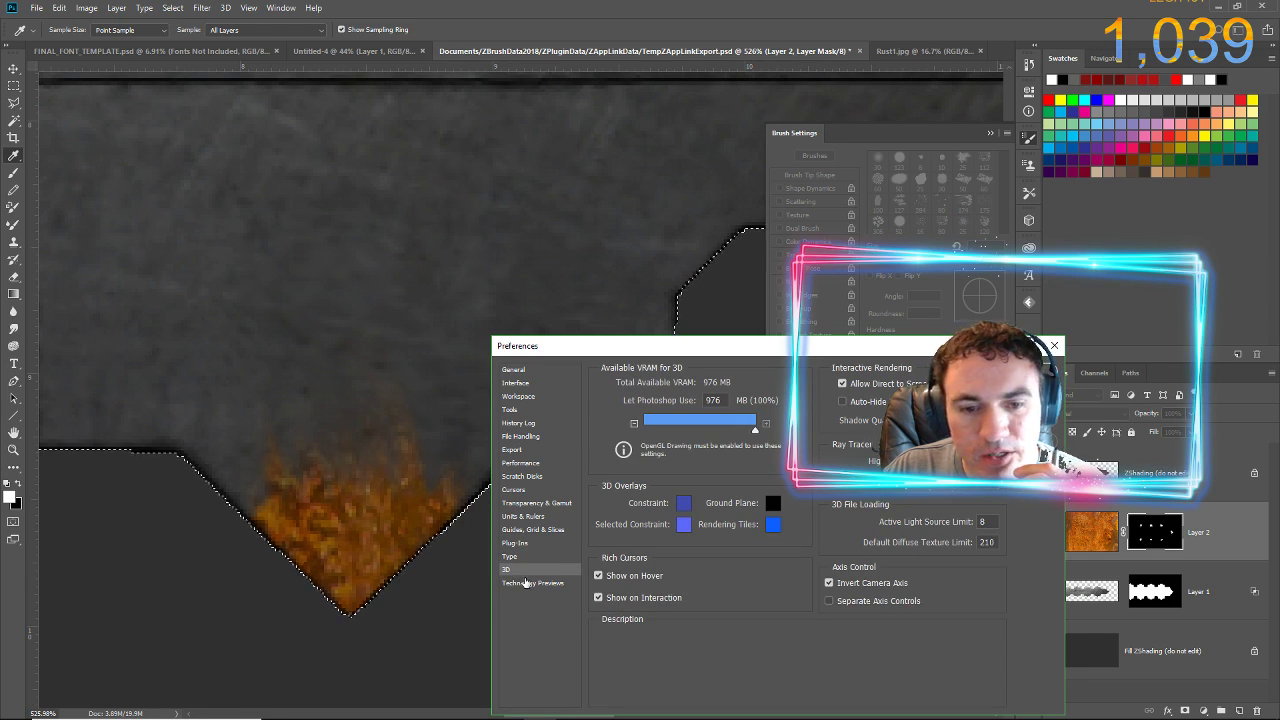
pyautogui.click(530, 584)
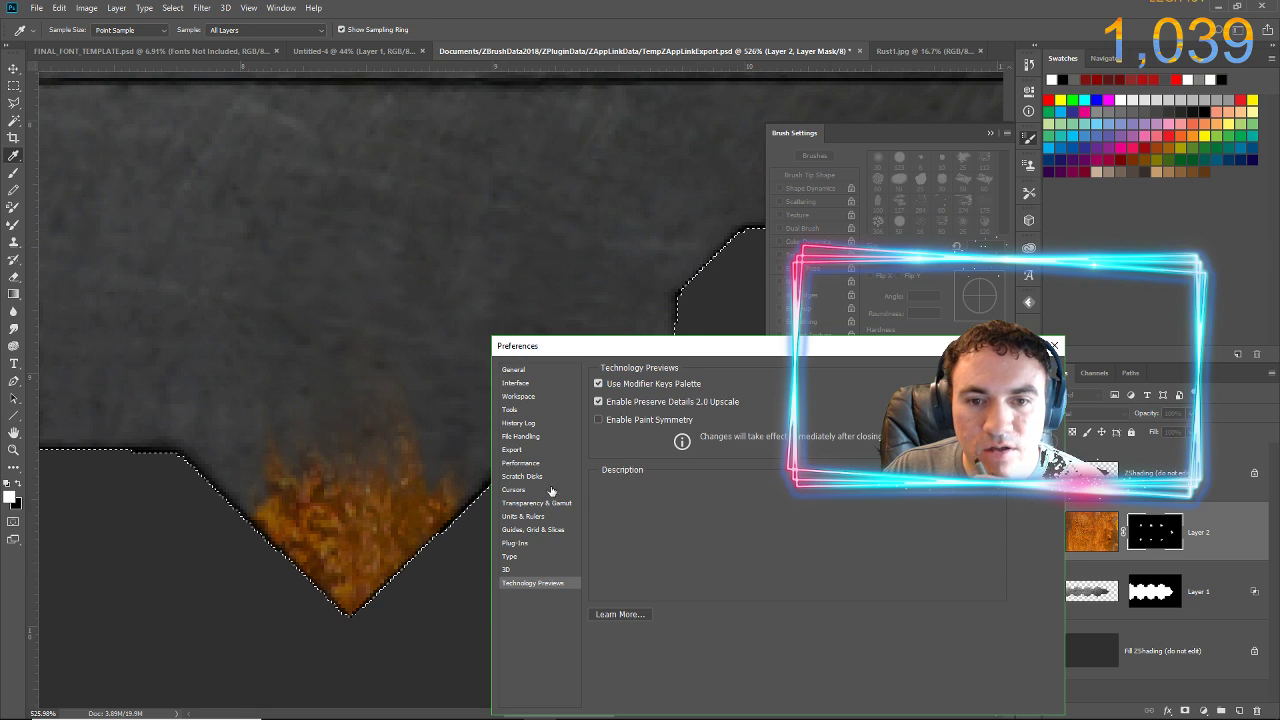
pyautogui.moveTo(598, 424)
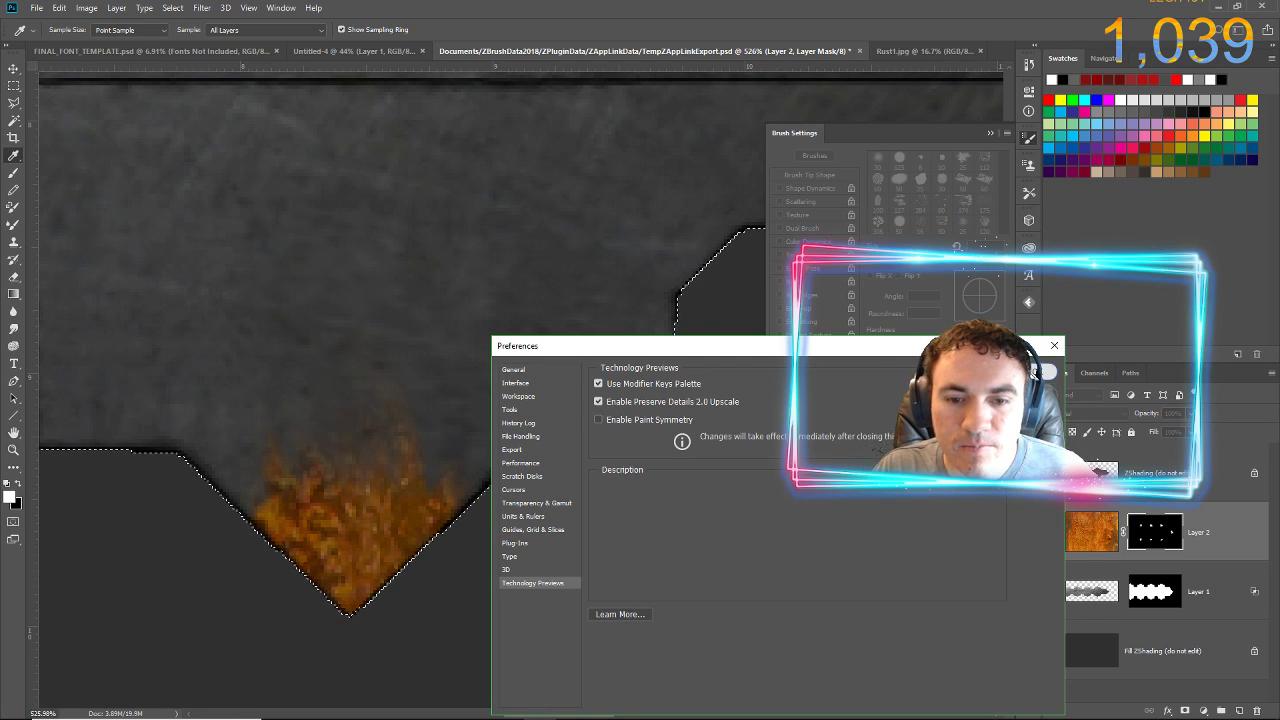
pyautogui.click(1036, 372)
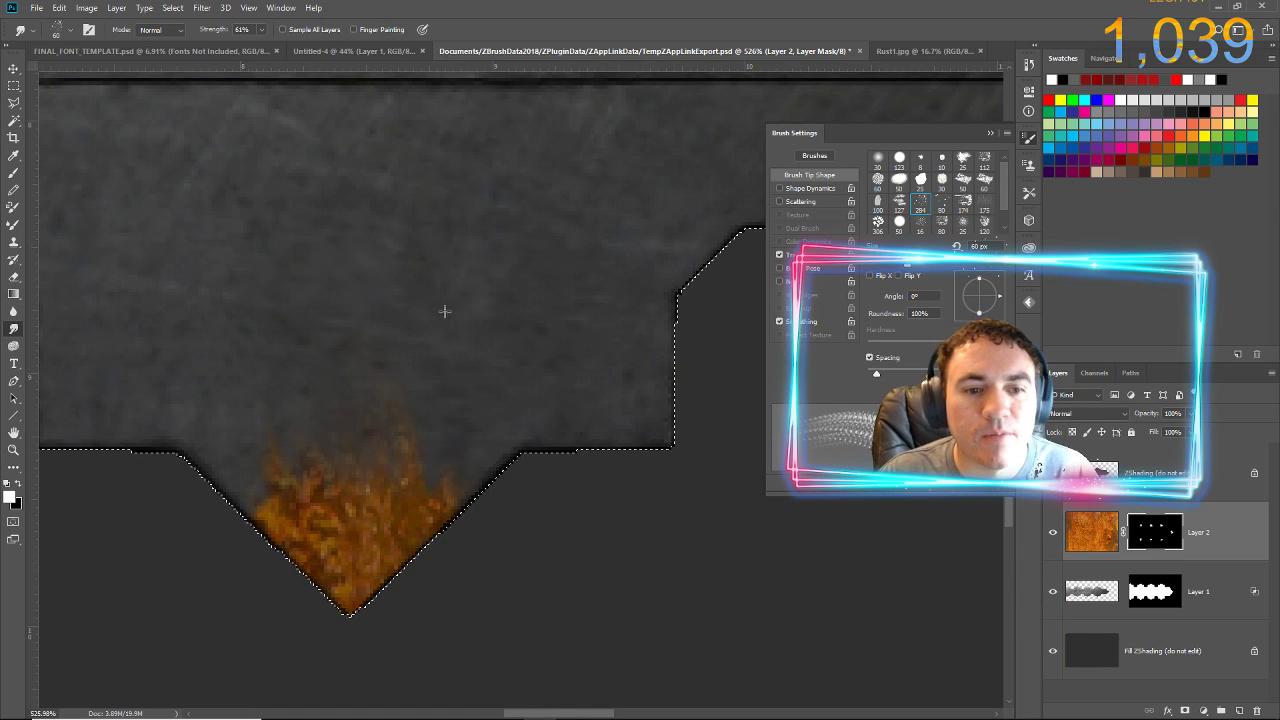
# - Smudge the upper edge of the unblended rust patch on the blade's lower right spike upward into the dark metal
pyautogui.moveTo(495, 360); pyautogui.dragTo(110, 400)
pyautogui.moveTo(613, 317)
pyautogui.mouseDown()
pyautogui.moveTo(271, 334)
pyautogui.moveTo(340, 191)
pyautogui.mouseUp()
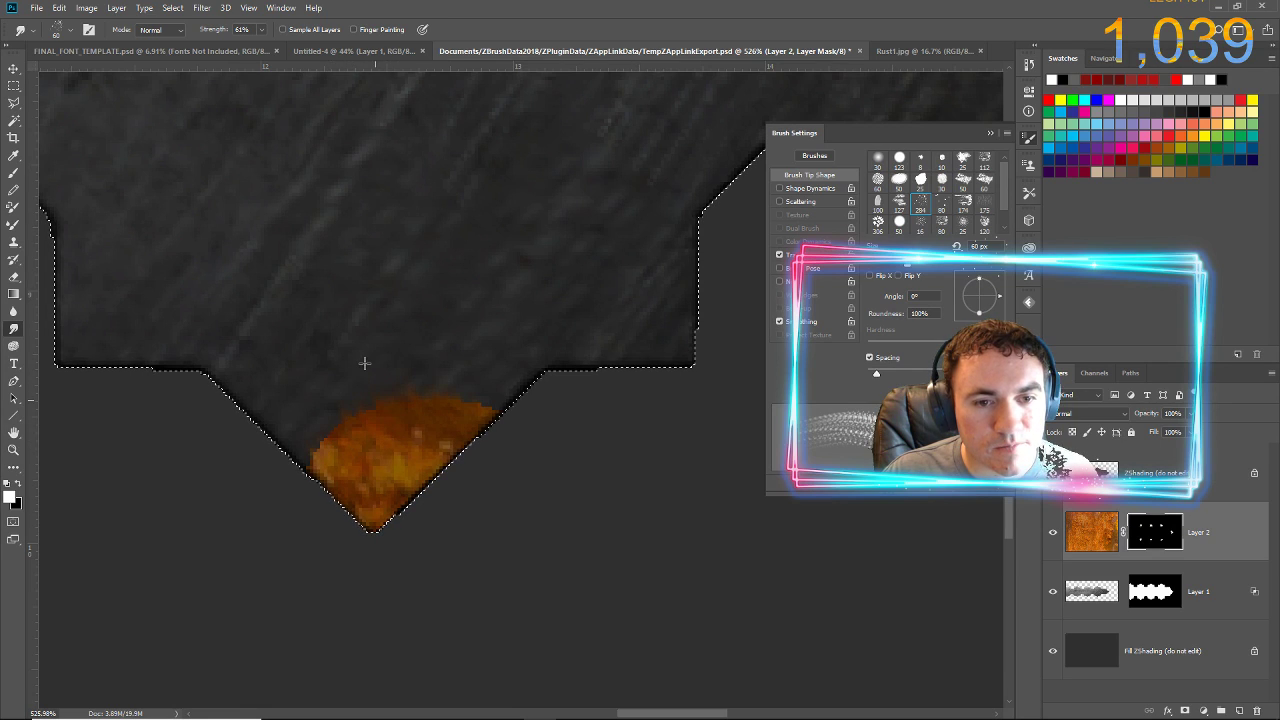
pyautogui.moveTo(438, 408); pyautogui.dragTo(445, 332)
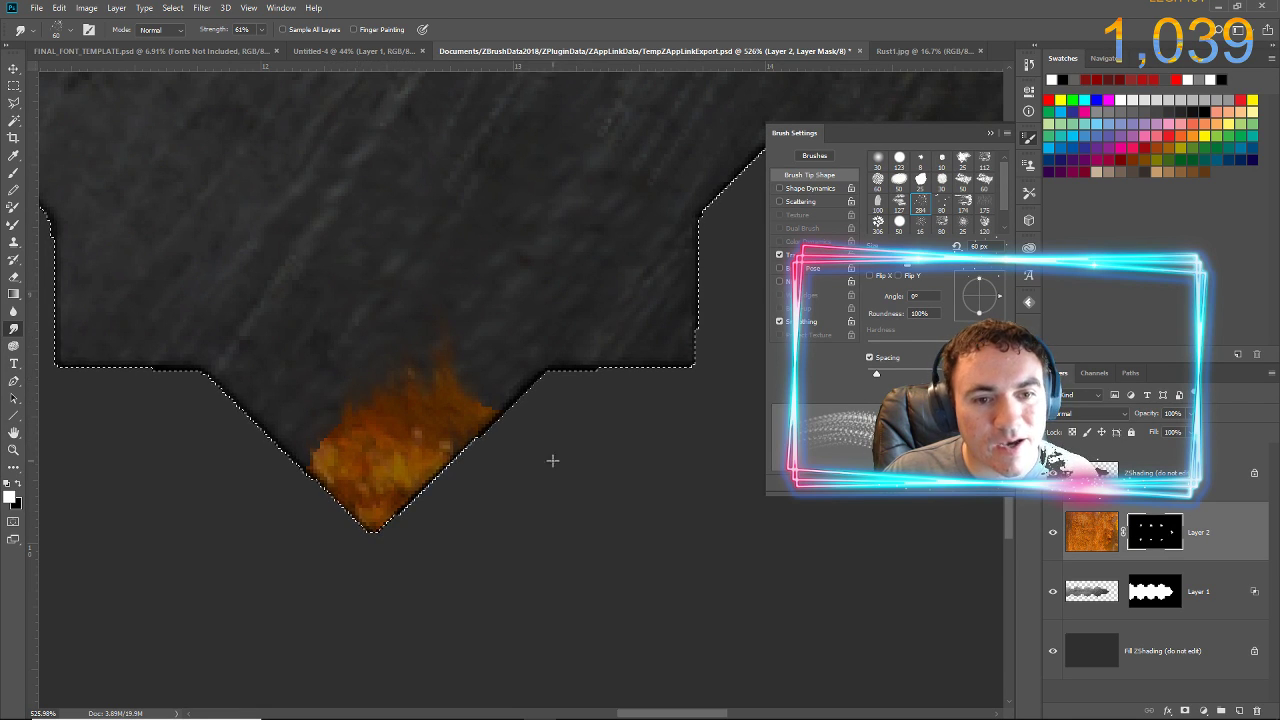
pyautogui.moveTo(347, 421)
pyautogui.mouseDown()
pyautogui.moveTo(251, 335)
pyautogui.moveTo(305, 343)
pyautogui.moveTo(169, 217)
pyautogui.mouseUp()
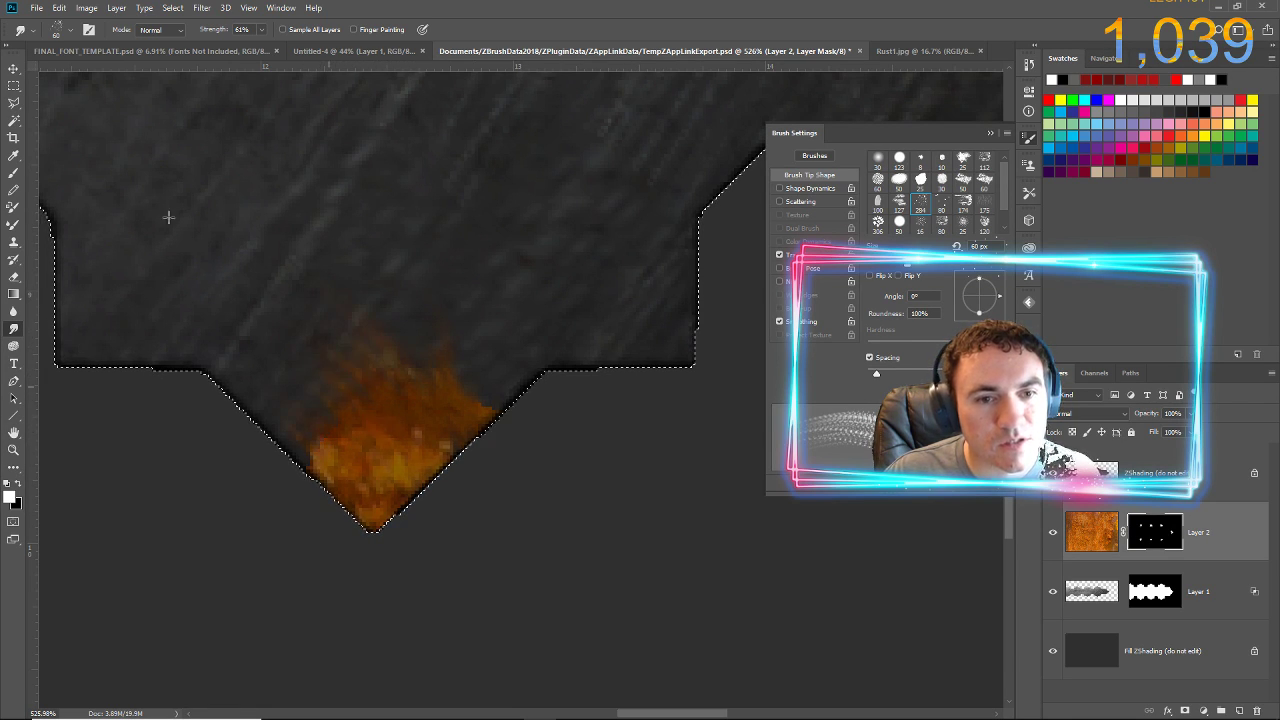
pyautogui.moveTo(454, 414); pyautogui.dragTo(573, 209)
pyautogui.moveTo(415, 400); pyautogui.dragTo(563, 172)
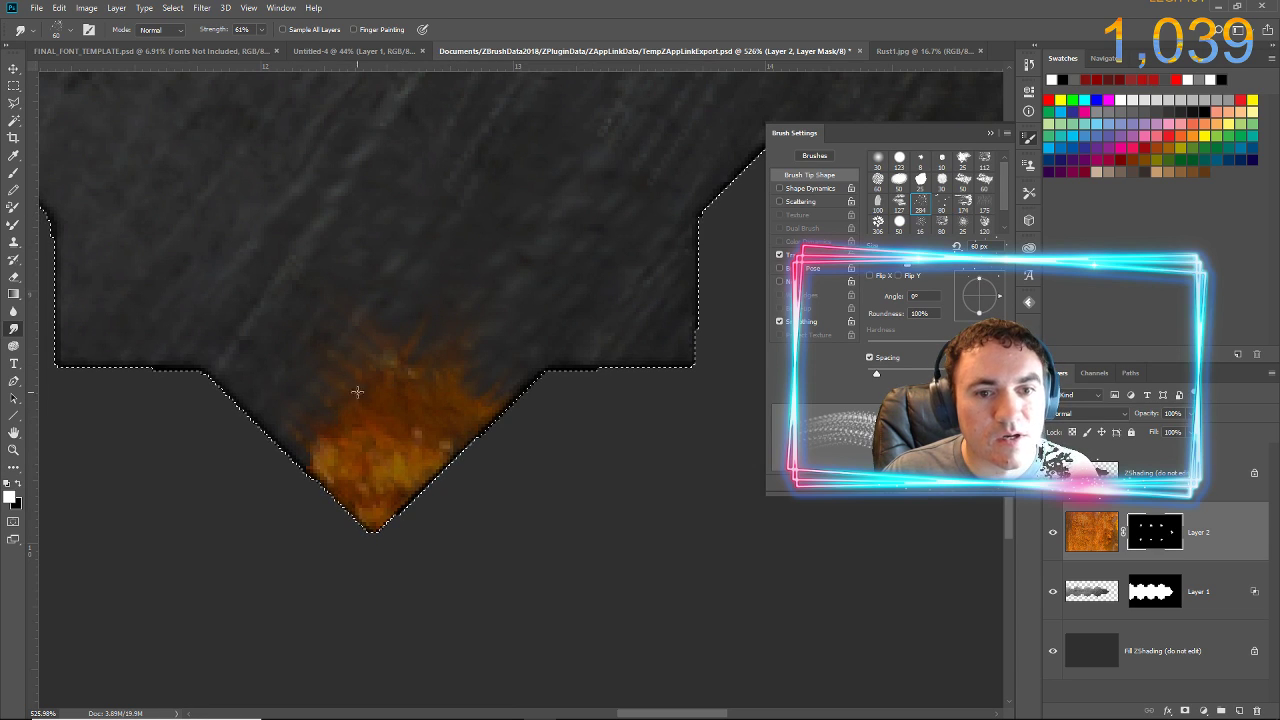
pyautogui.moveTo(357, 391); pyautogui.dragTo(517, 223)
# - Set the Smudge strength to 100% and smear the rust on the blade's pointed right end inward across the metal in long horizontal streaks
pyautogui.moveTo(214, 31); pyautogui.dragTo(316, 50)
pyautogui.moveTo(655, 281)
pyautogui.mouseDown()
pyautogui.moveTo(614, 303)
pyautogui.moveTo(185, 268)
pyautogui.moveTo(363, 511)
pyautogui.mouseUp()
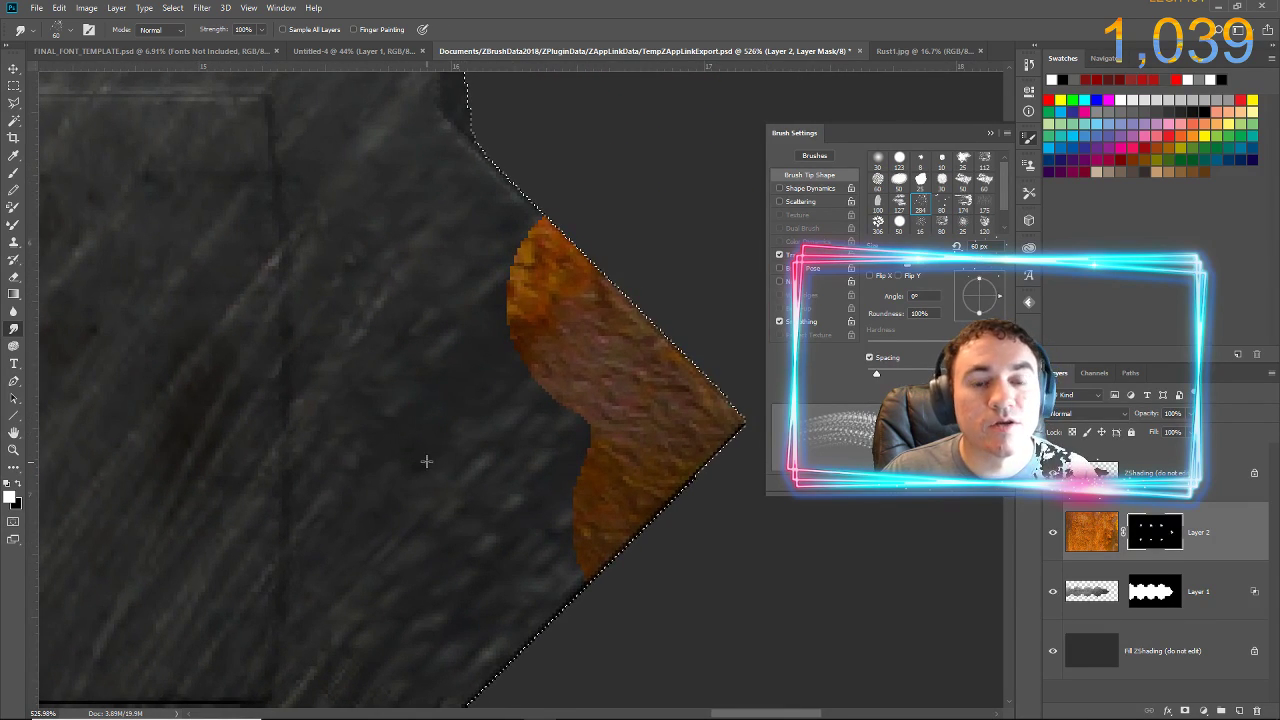
pyautogui.moveTo(500, 337); pyautogui.dragTo(100, 263)
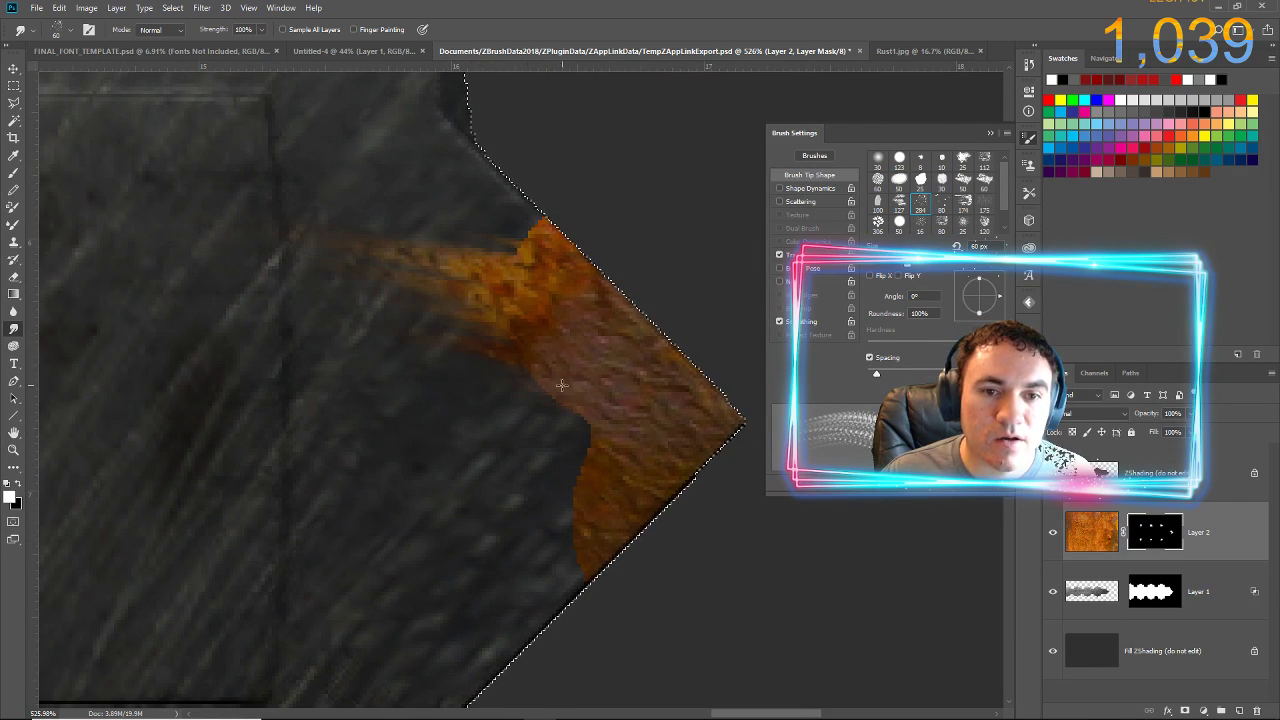
pyautogui.moveTo(560, 383)
pyautogui.mouseDown()
pyautogui.moveTo(285, 433)
pyautogui.moveTo(145, 437)
pyautogui.mouseUp()
pyautogui.moveTo(580, 452)
pyautogui.mouseDown()
pyautogui.moveTo(486, 471)
pyautogui.moveTo(170, 475)
pyautogui.mouseUp()
pyautogui.moveTo(595, 498); pyautogui.dragTo(265, 515)
pyautogui.moveTo(595, 512); pyautogui.dragTo(271, 544)
pyautogui.moveTo(553, 246); pyautogui.dragTo(349, 240)
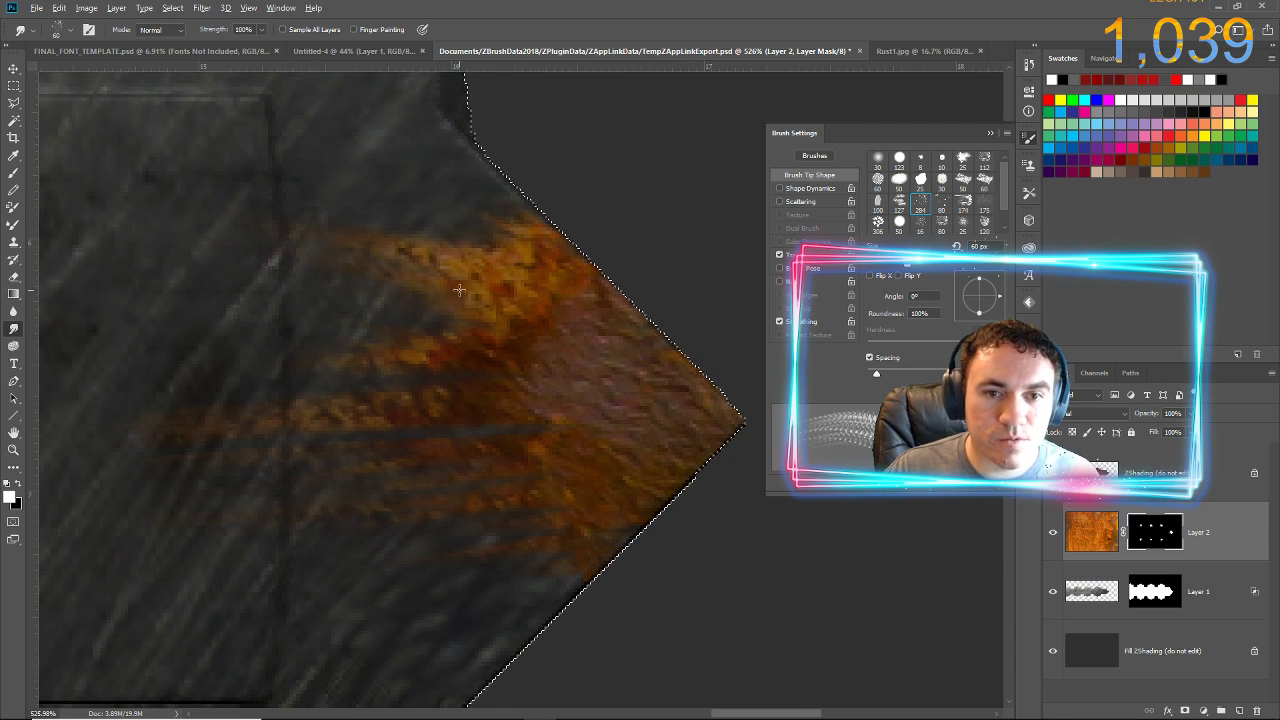
pyautogui.keyDown('alt'); pyautogui.scroll(-3, 470, 273); pyautogui.keyUp('alt')
pyautogui.keyDown('alt'); pyautogui.scroll(-6, 470, 273); pyautogui.keyUp('alt')
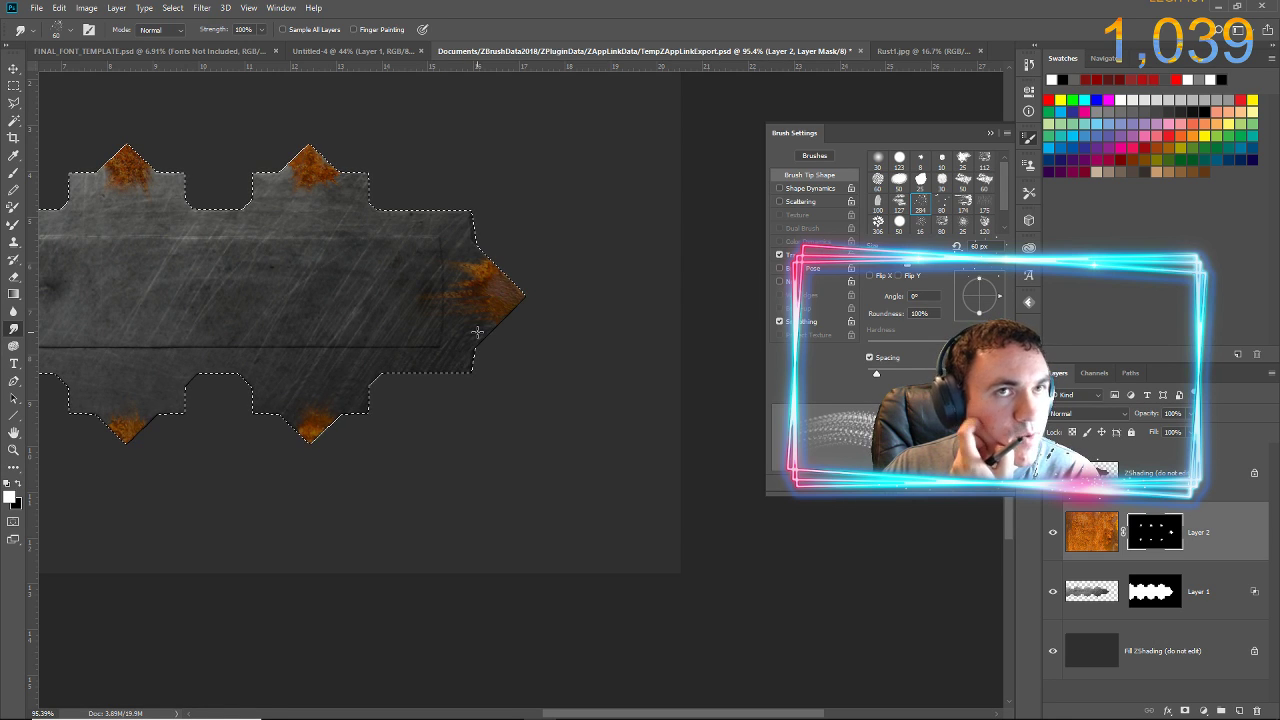
# - Hide Layer 1 and the Fill ZShading layer to inspect the rust on Layer 2 alone, and show both layers again
pyautogui.click(1052, 591)
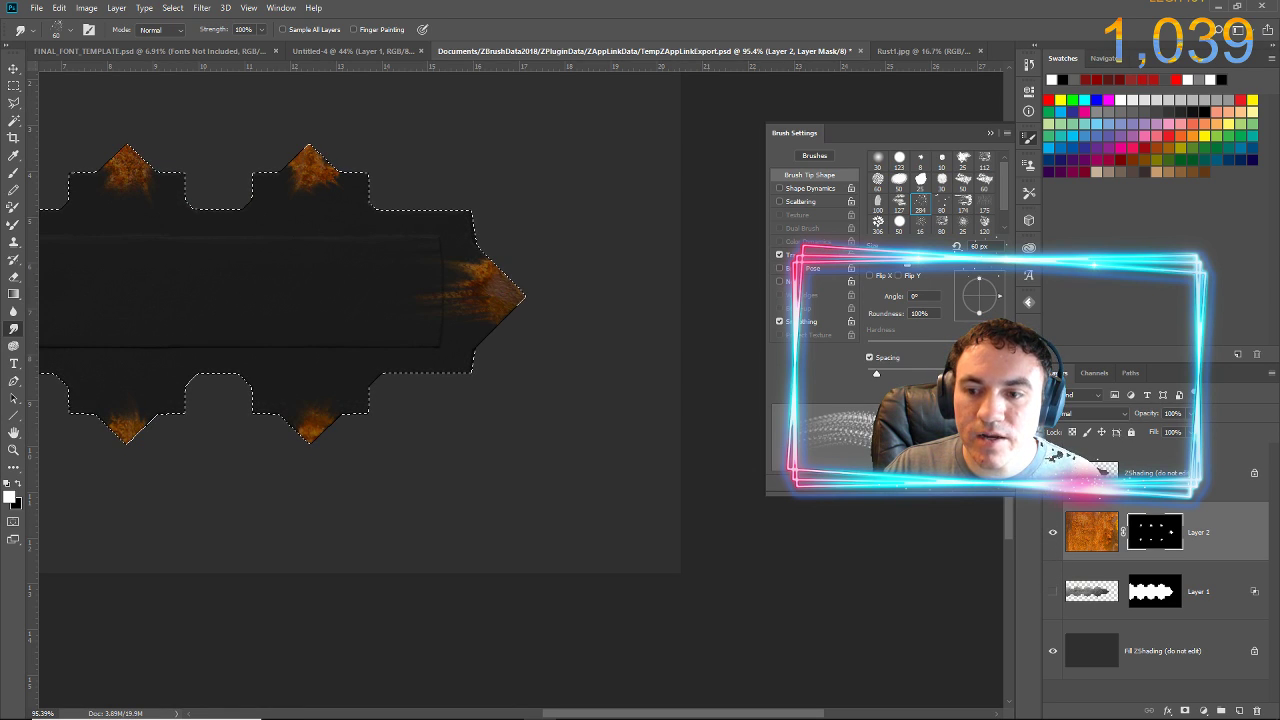
pyautogui.click(1052, 651)
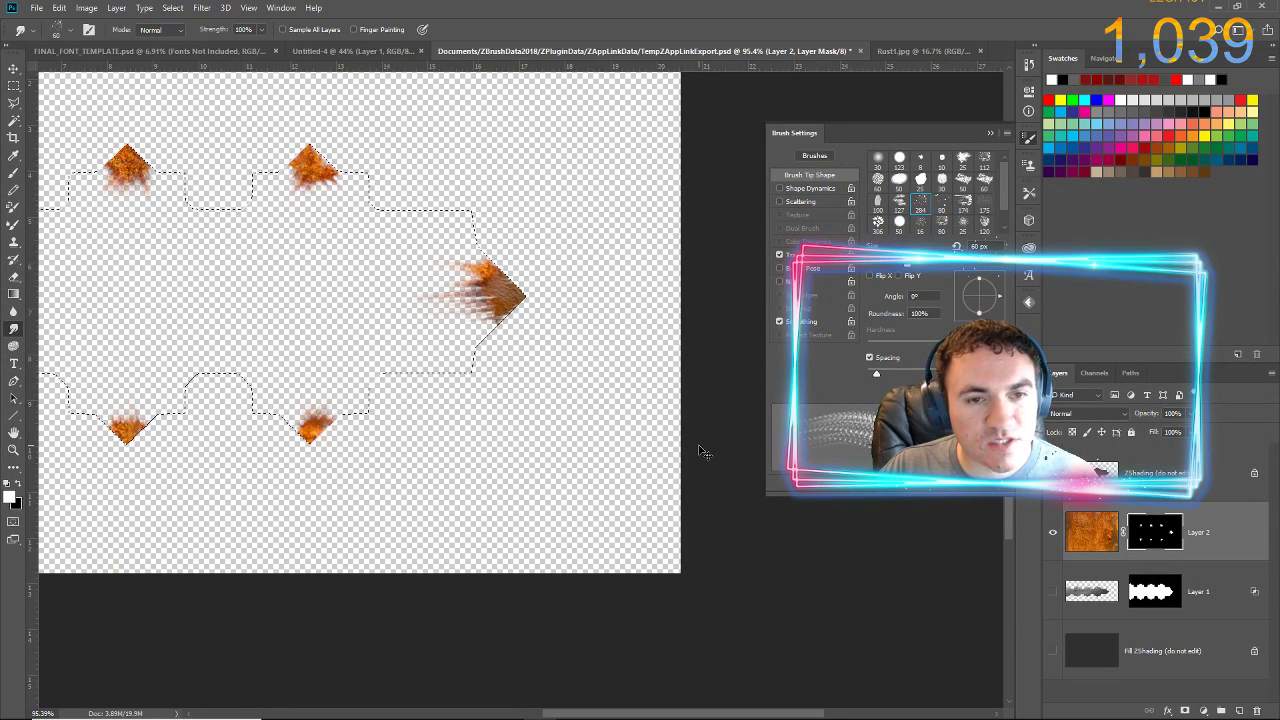
pyautogui.hotkey('ctrl', 'd')
pyautogui.hotkey('ctrl', 'shift', 'alt', 'n')
pyautogui.hotkey('ctrl', 'alt', 'z')
pyautogui.hotkey('ctrl', 'alt', 'z')
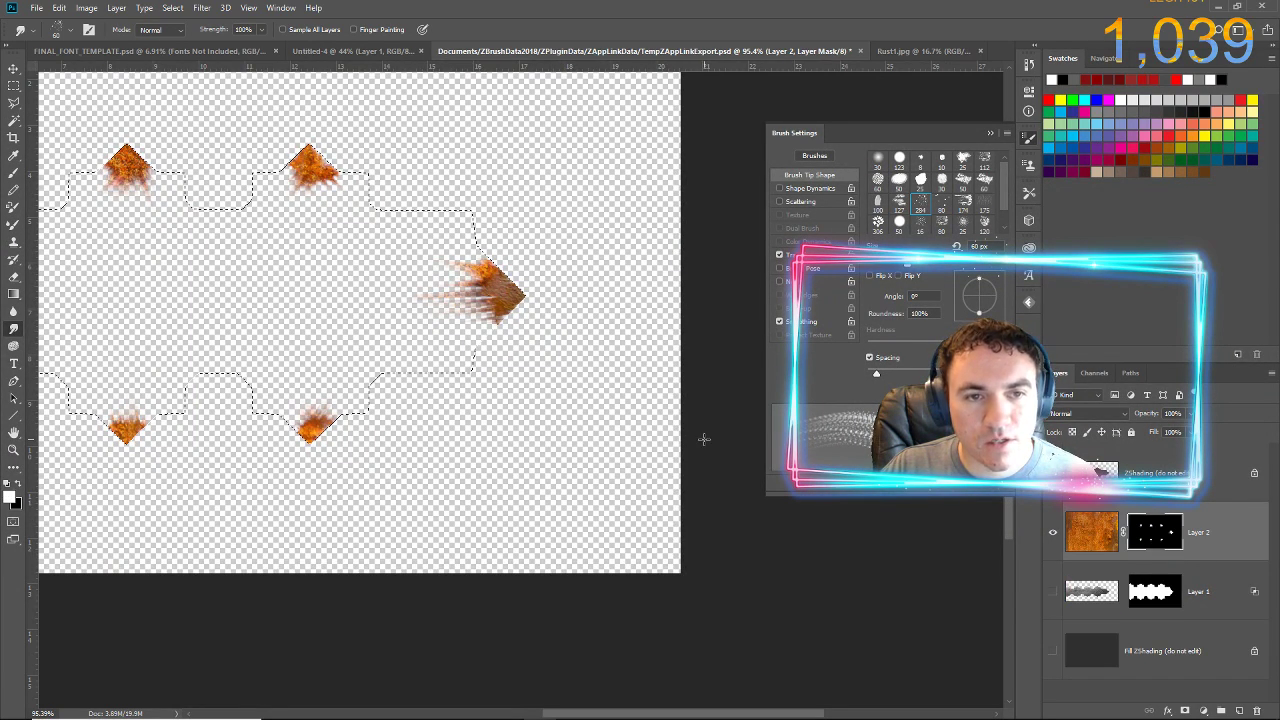
pyautogui.hotkey('ctrl', 'alt', 'z')
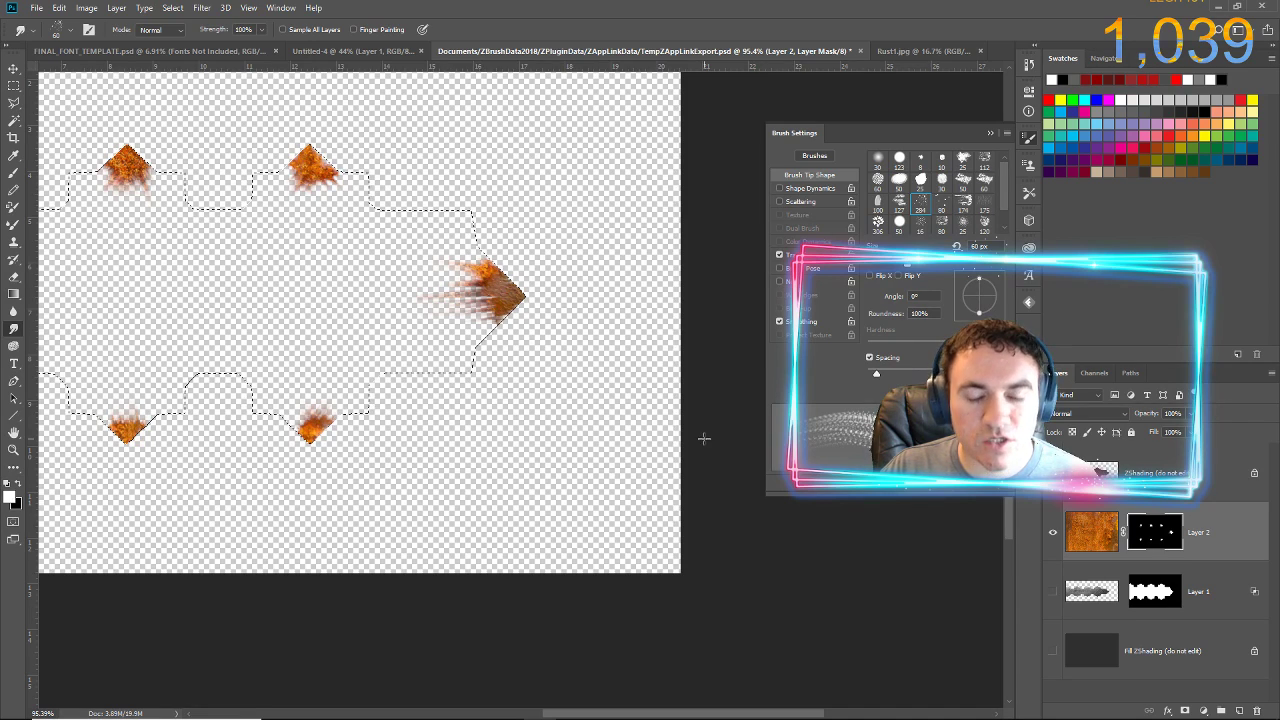
pyautogui.hotkey('ctrl', 'alt', 'z')
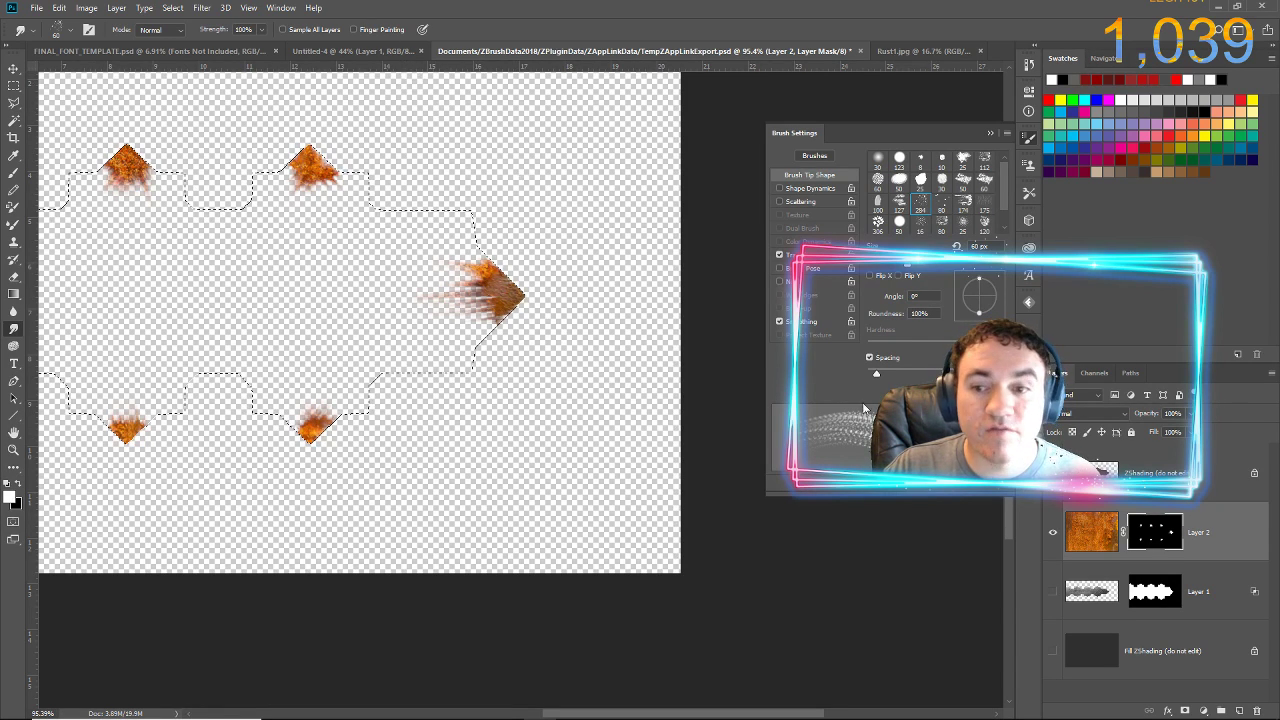
pyautogui.hotkey('ctrl', 'alt', 'z')
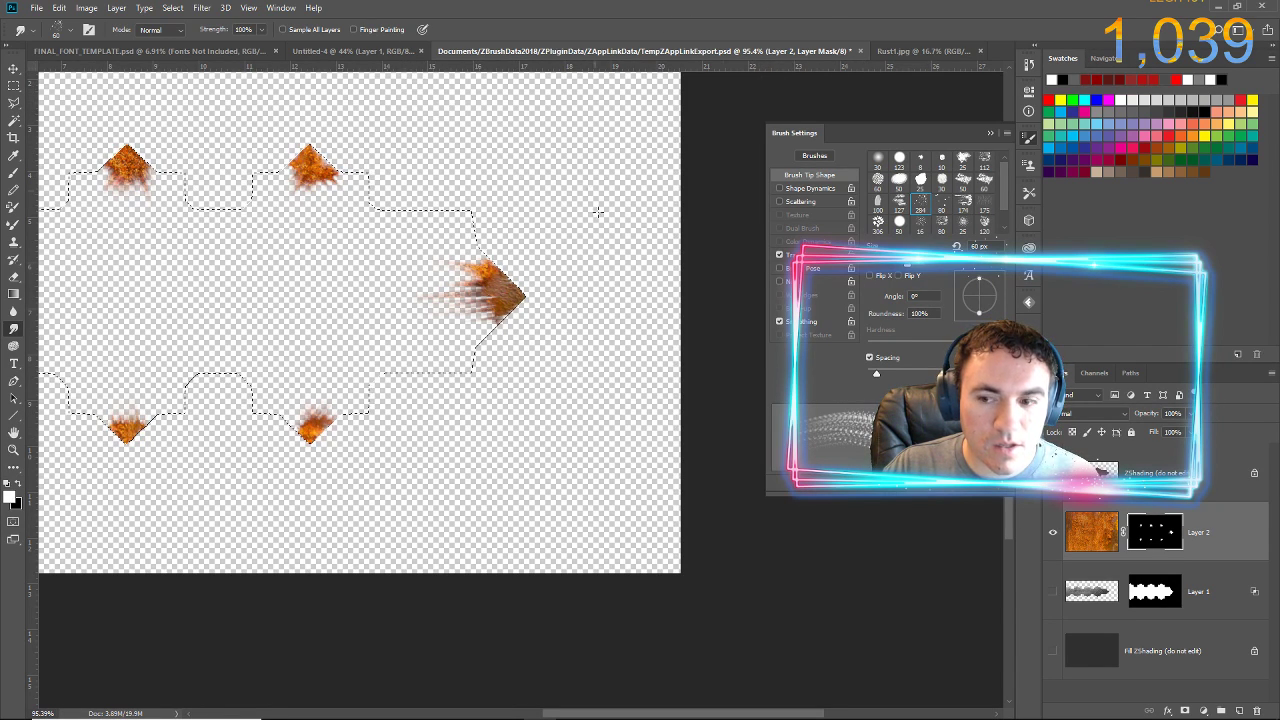
pyautogui.click(1052, 591)
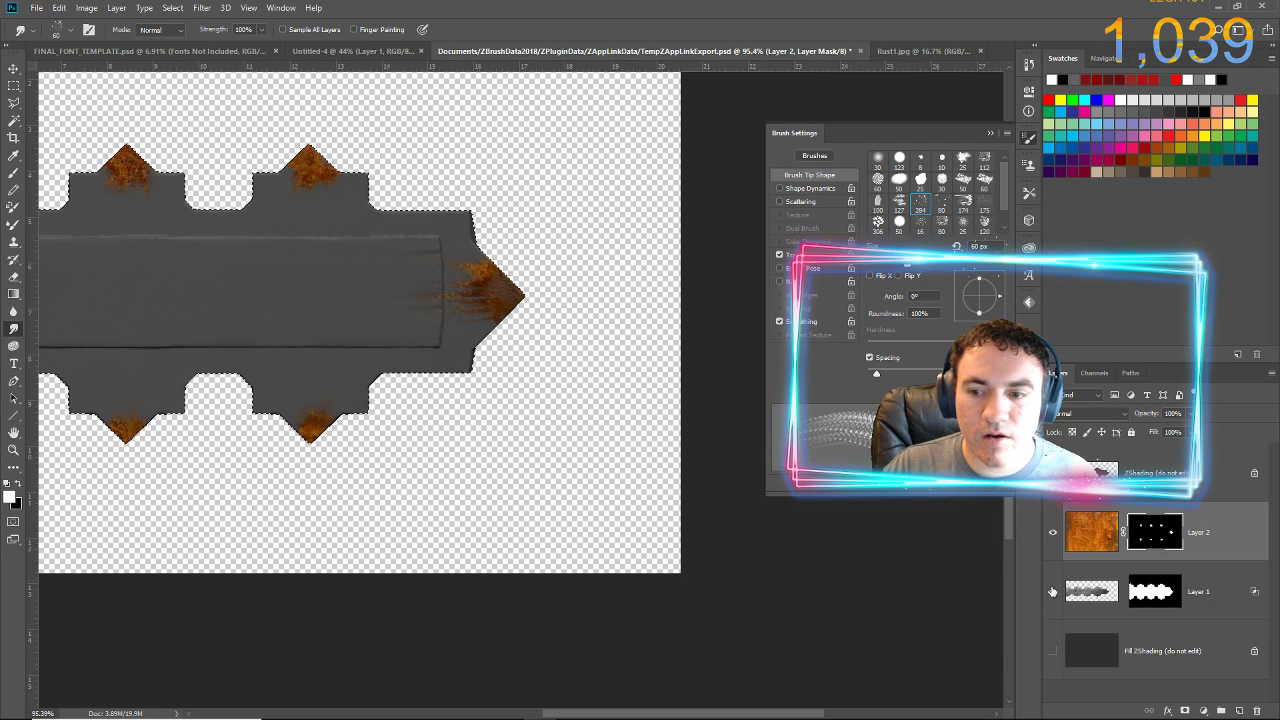
pyautogui.click(1052, 649)
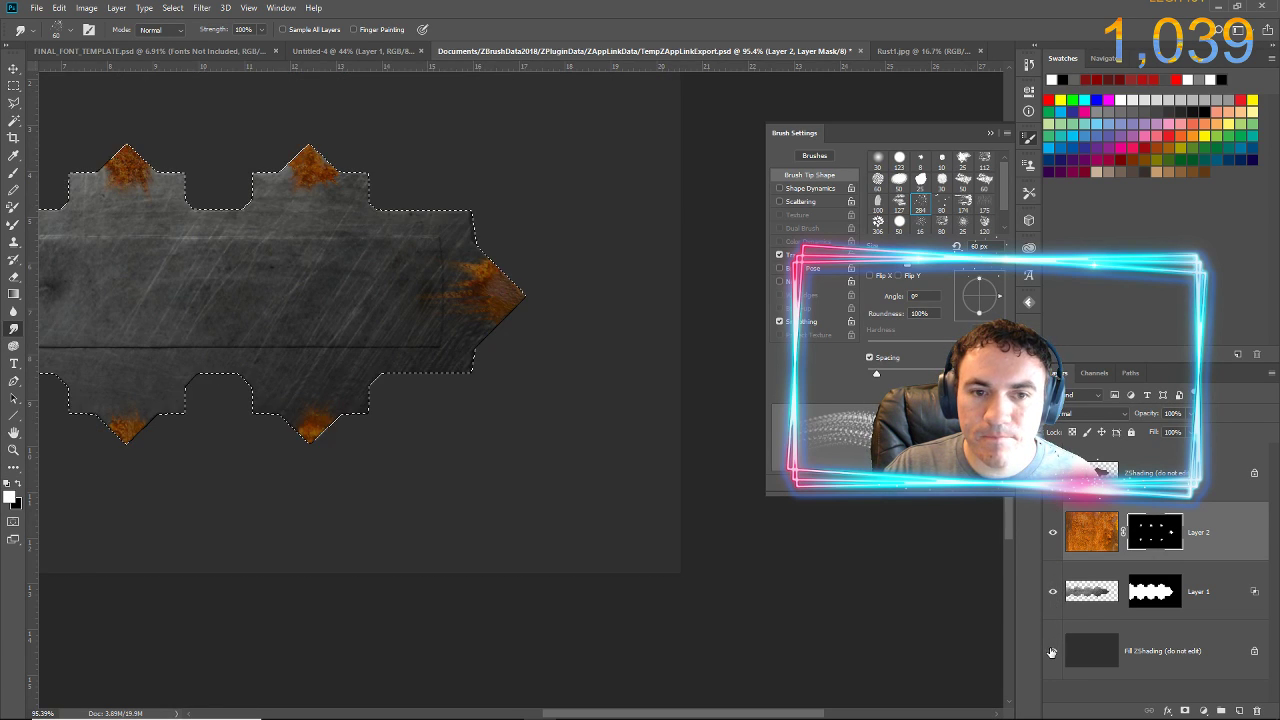
# - Merge the rust image of Layer 2 down into Layer 1, preserving the underlying layer's mask
pyautogui.click(41, 10)
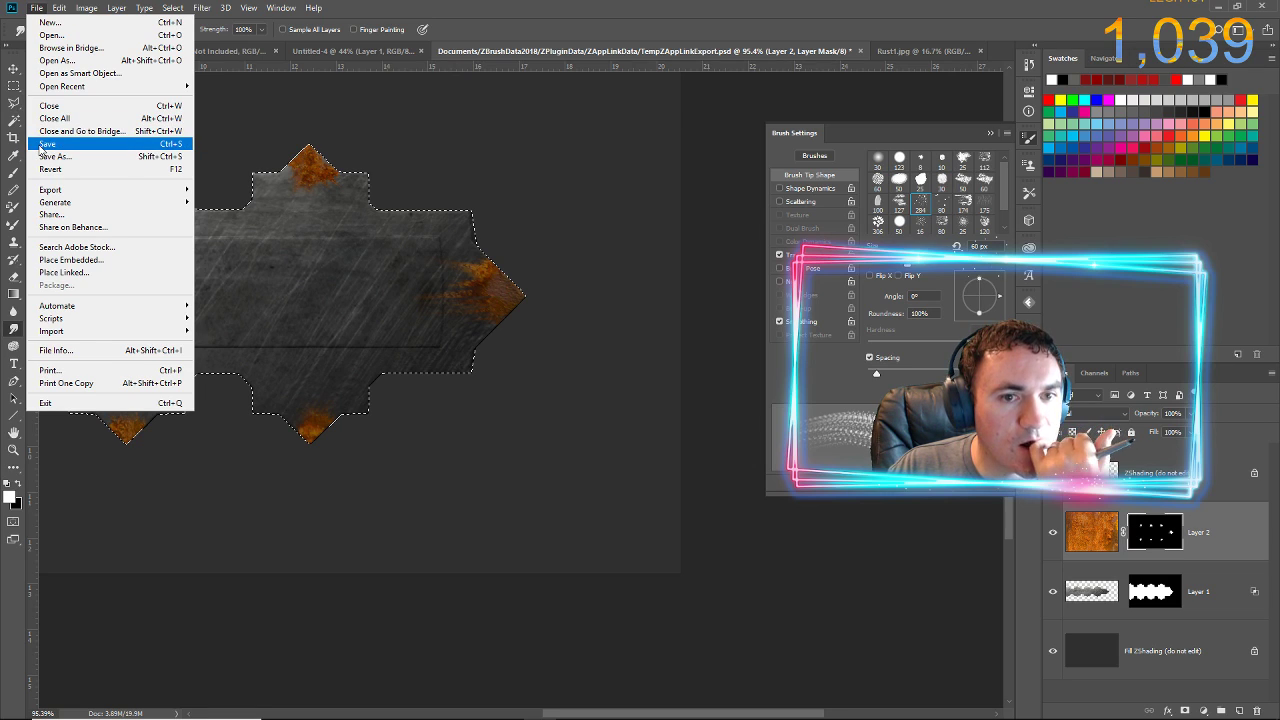
pyautogui.click(580, 5)
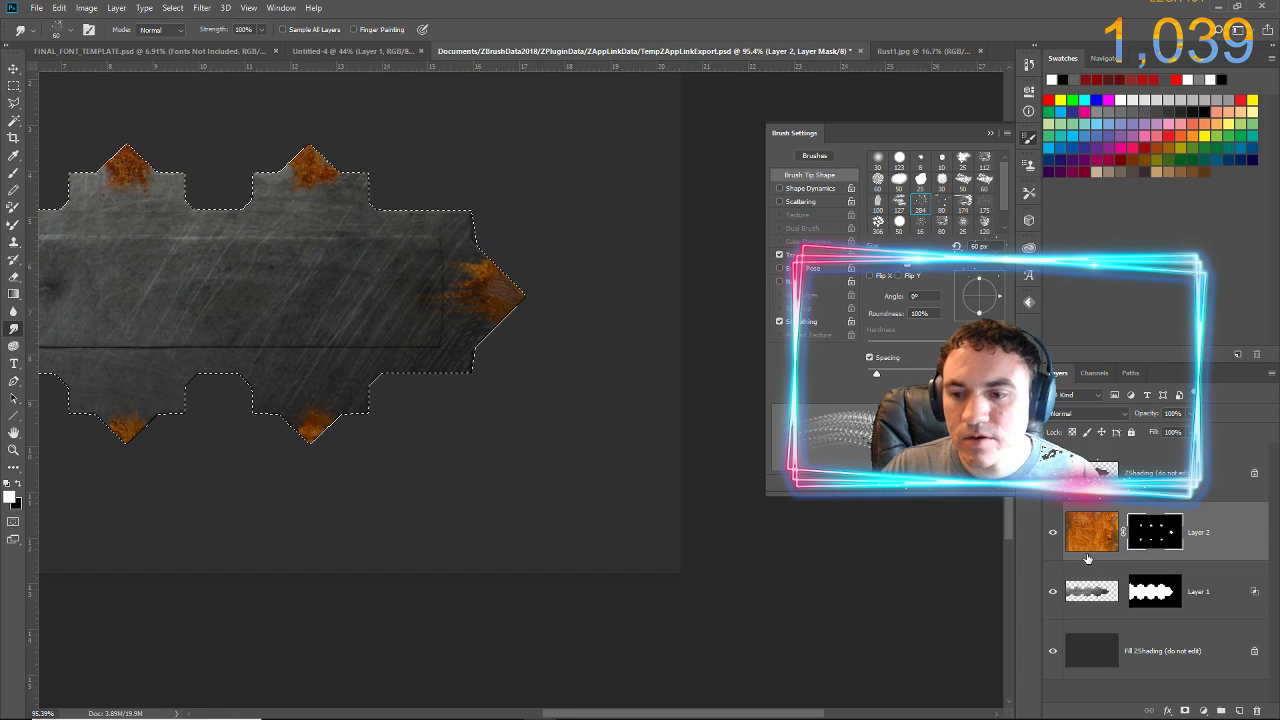
pyautogui.click(1080, 540)
pyautogui.hotkey('ctrl', 'e')
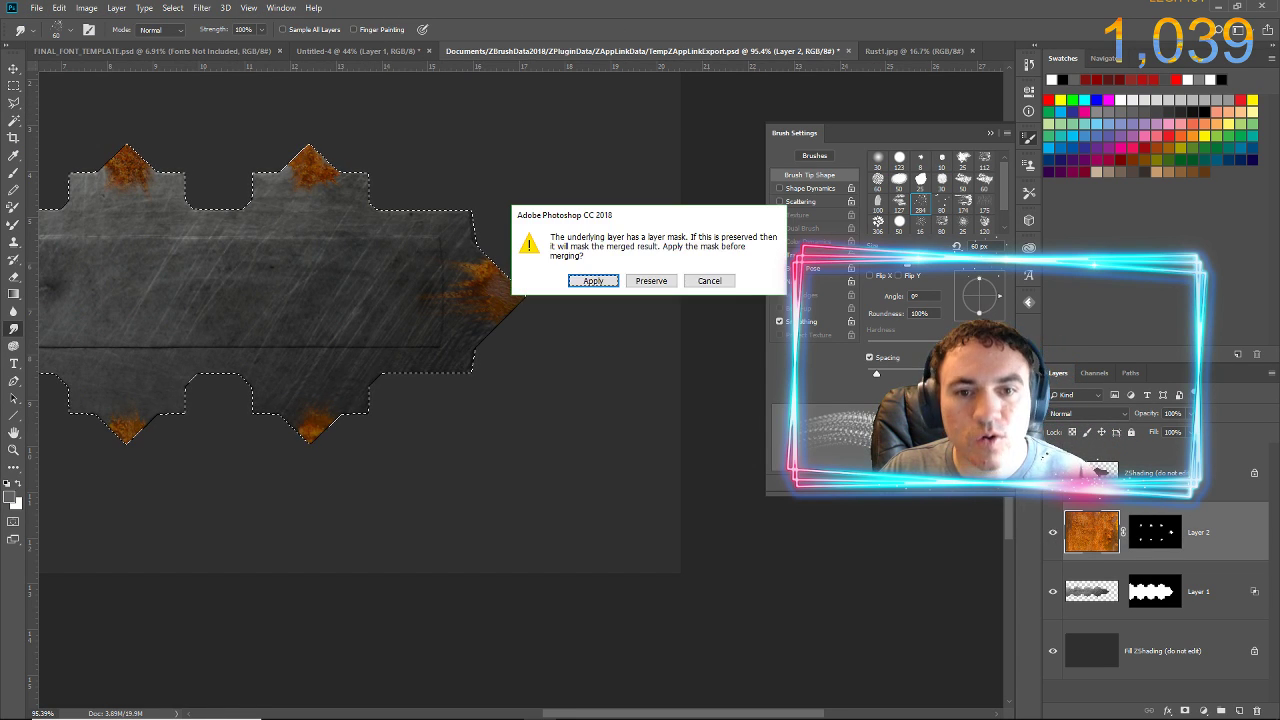
pyautogui.click(656, 281)
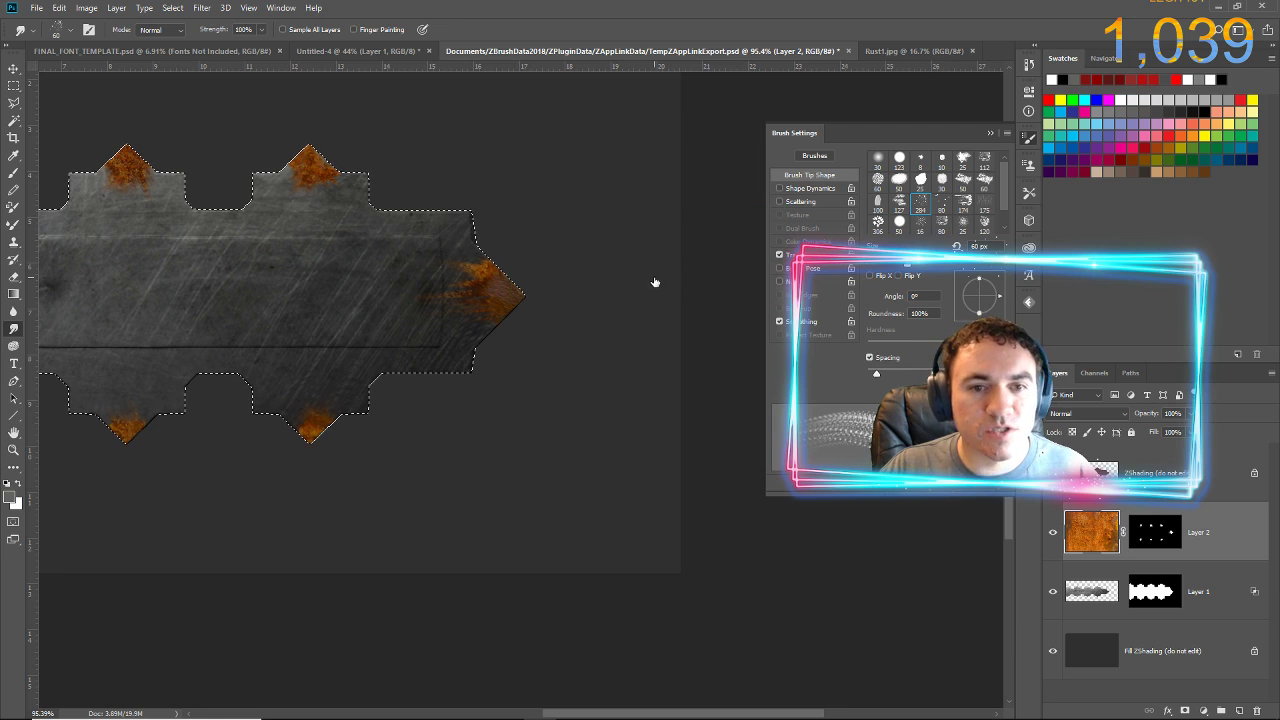
# - Save the rusted texture document, switch to ZBrush, and pick up the edited projection onto the blade through ZAppLink
pyautogui.click(36, 8)
pyautogui.click(46, 144)
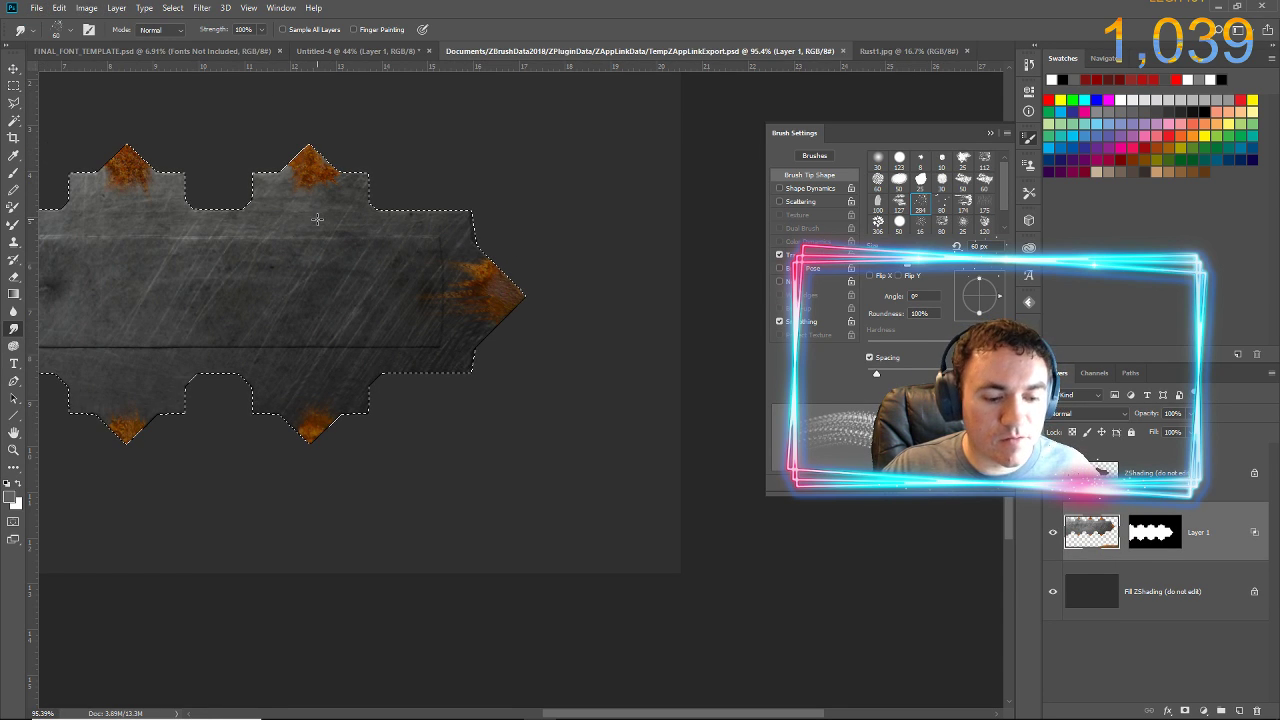
pyautogui.hotkey('alt', 'Tab')
pyautogui.click(600, 186)
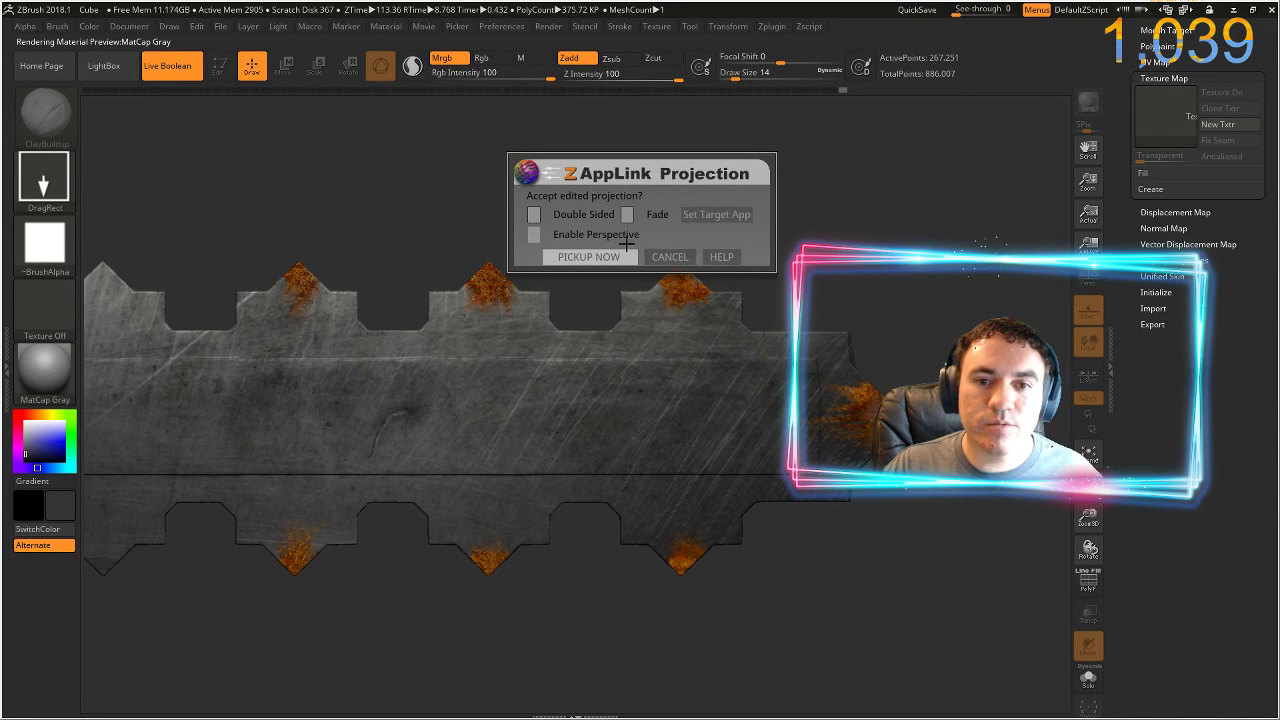
pyautogui.click(597, 256)
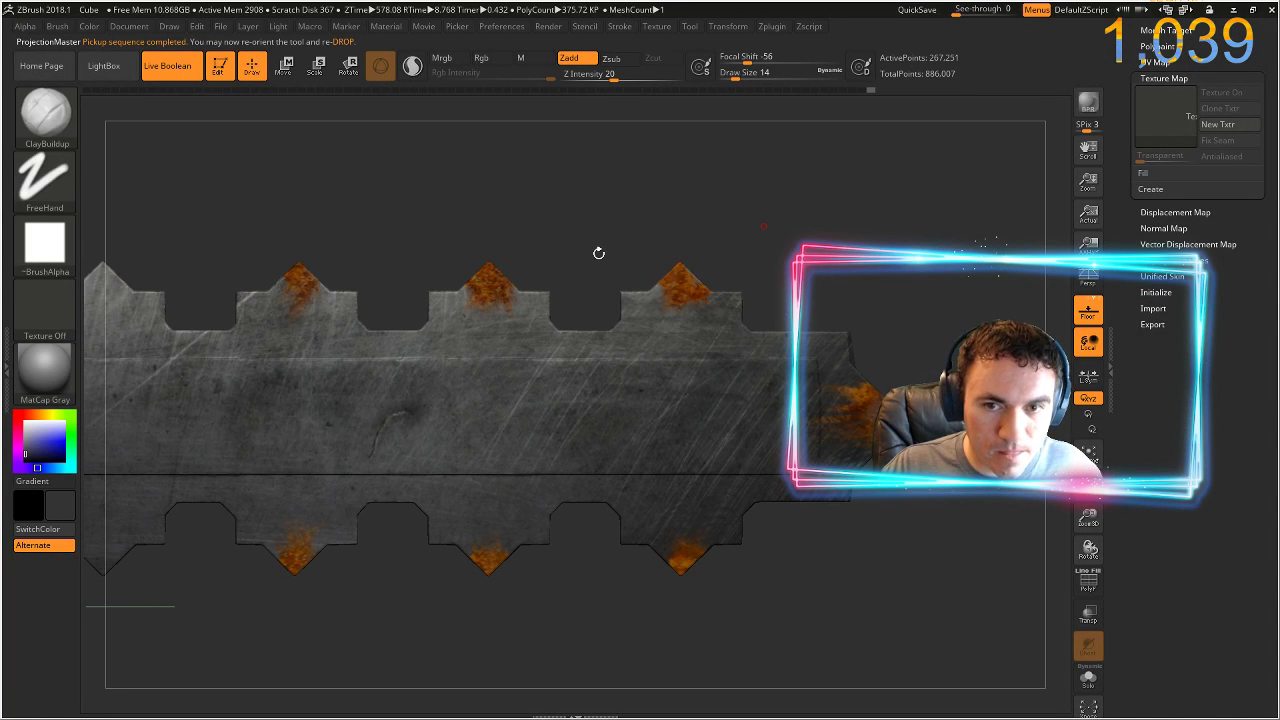
# - Turn the blade to its unrusted reverse side and send that view through ZAppLink, updating the open document in Photoshop
pyautogui.moveTo(774, 251); pyautogui.dragTo(341, 245)
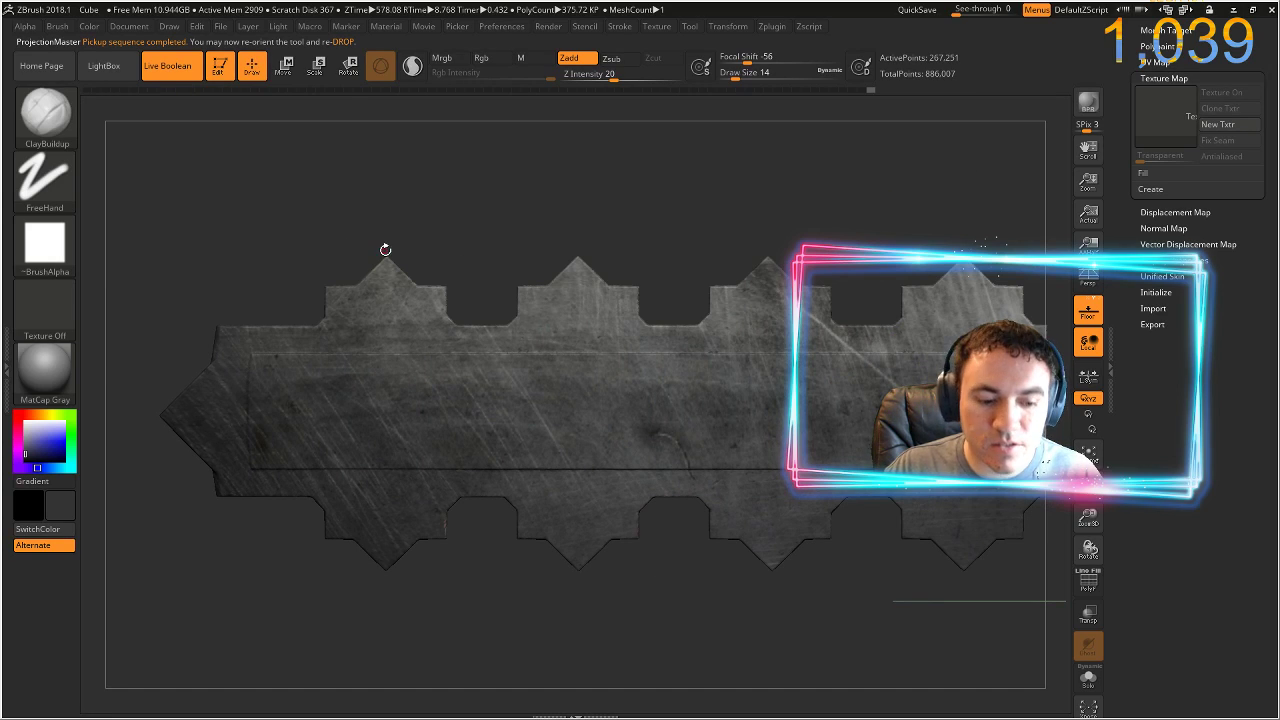
pyautogui.hotkey('ctrl', 'shift', 's')
pyautogui.click(597, 261)
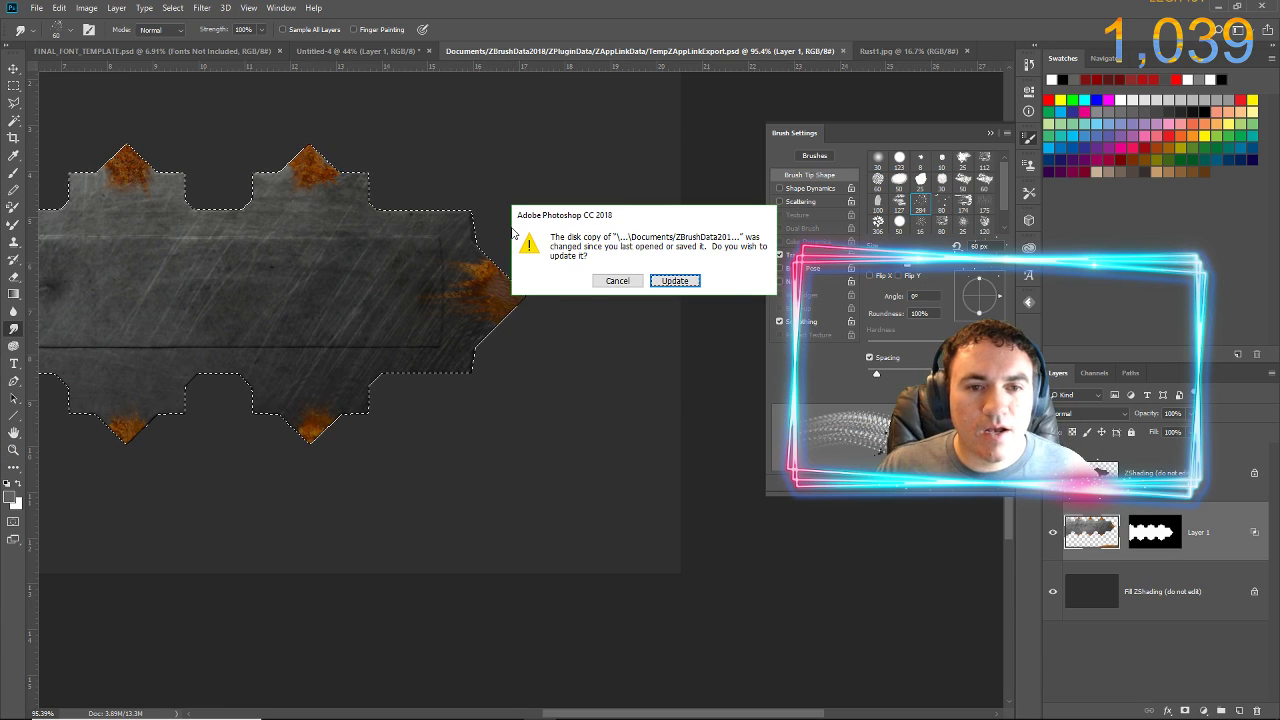
pyautogui.click(673, 281)
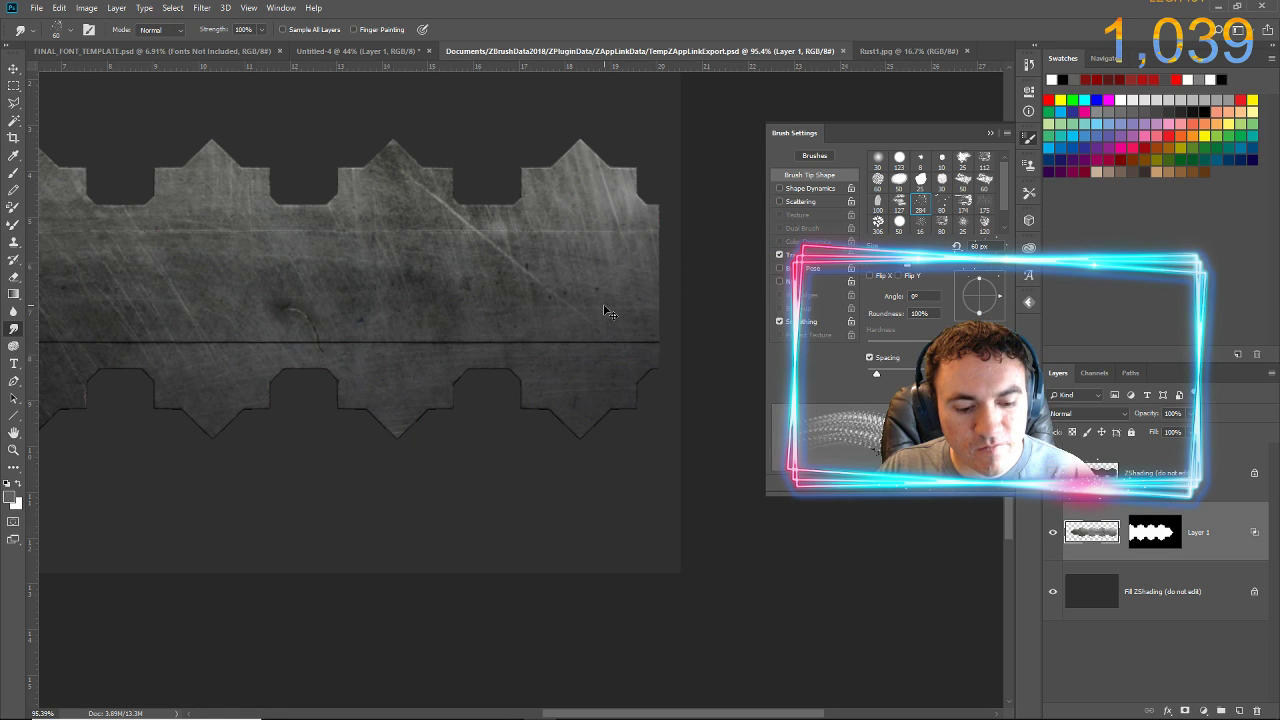
# - Paste the copied rust onto a new layer and flip it horizontally with a width of -100%
pyautogui.hotkey('ctrl', 'v')
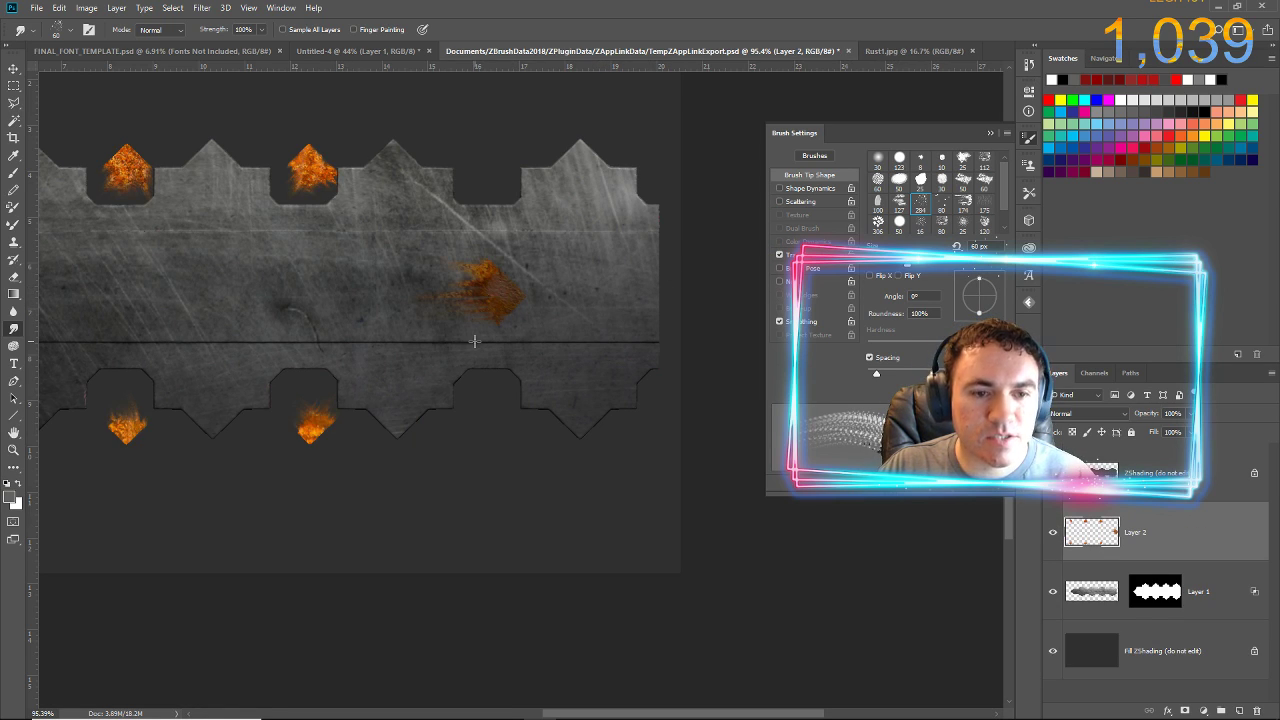
pyautogui.hotkey('ctrl', 't')
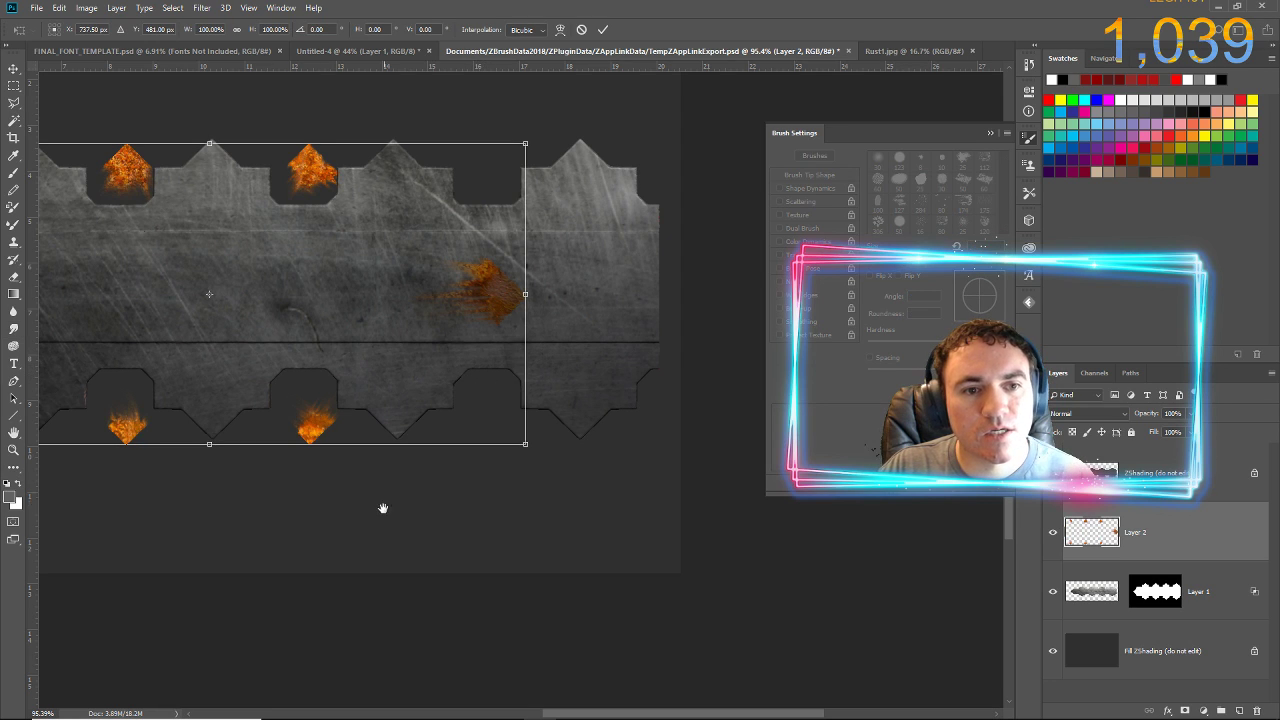
pyautogui.moveTo(380, 513); pyautogui.dragTo(689, 573)
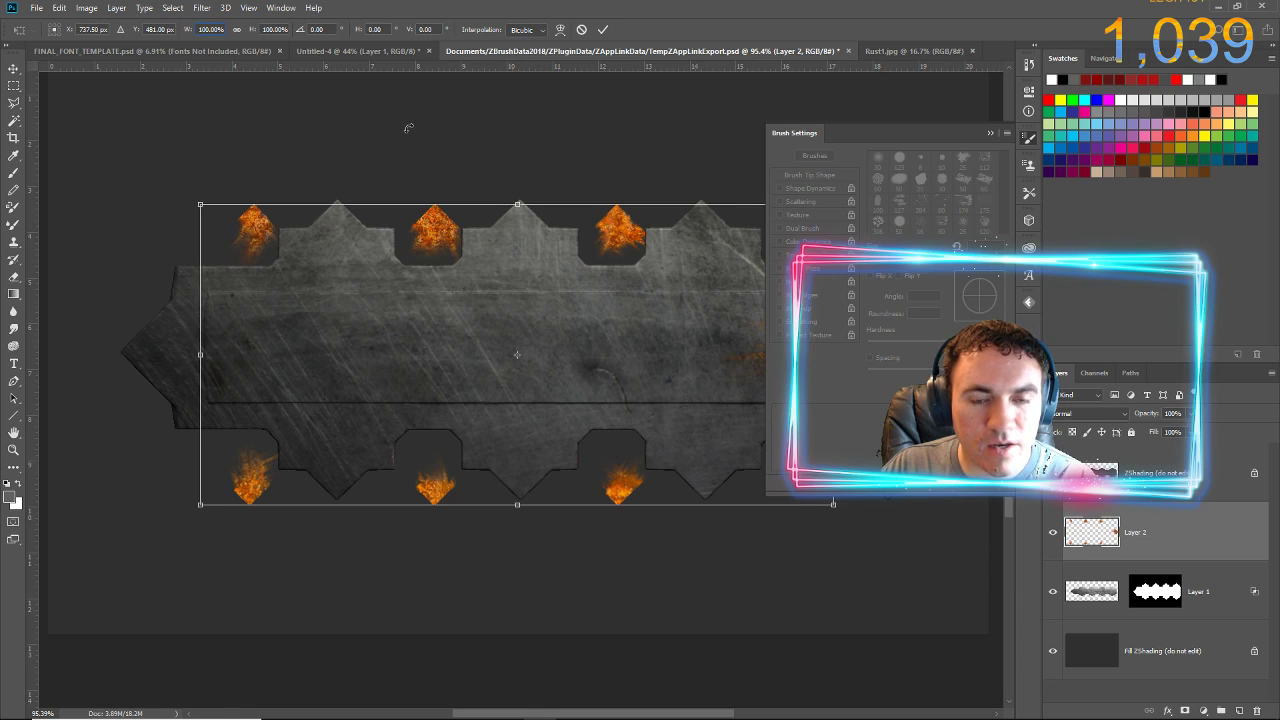
pyautogui.write('-')
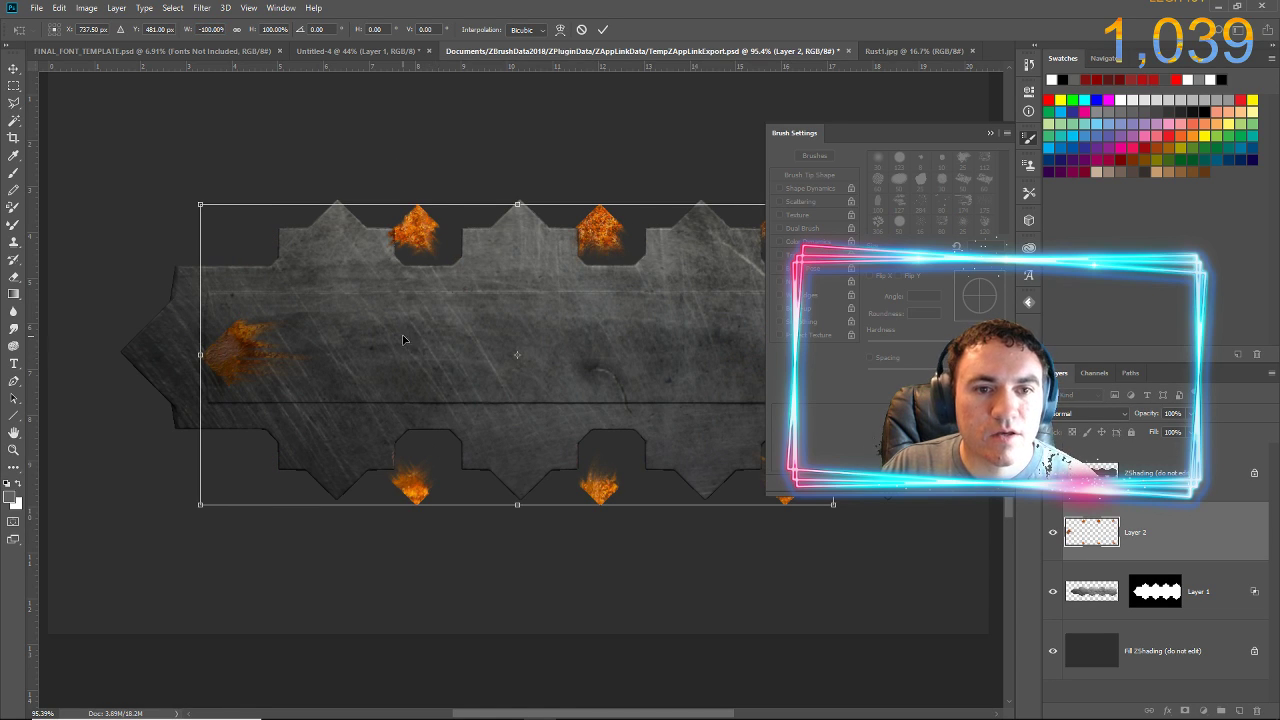
# - Align the flipped rust with the blade's pointed left end and spikes at X 611.50 px, Y 472.00 px, and apply the transform
pyautogui.moveTo(449, 380); pyautogui.dragTo(380, 376)
pyautogui.press('Left')
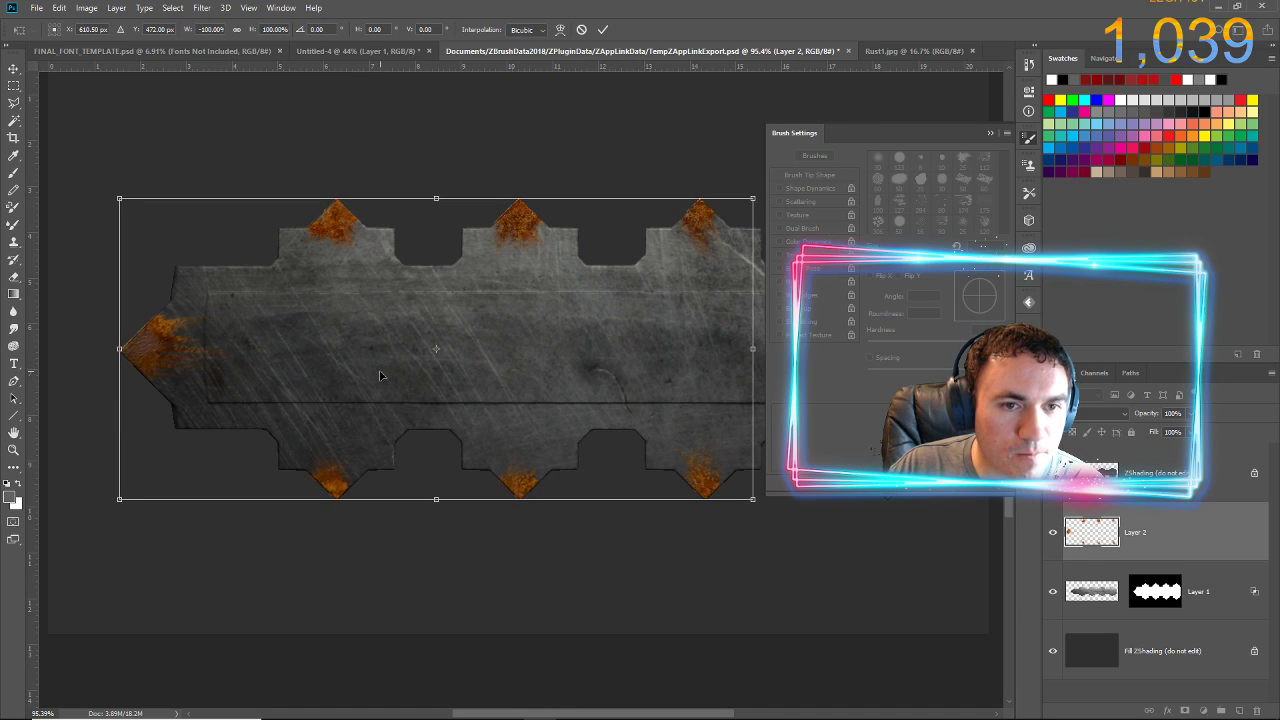
pyautogui.press('Right')
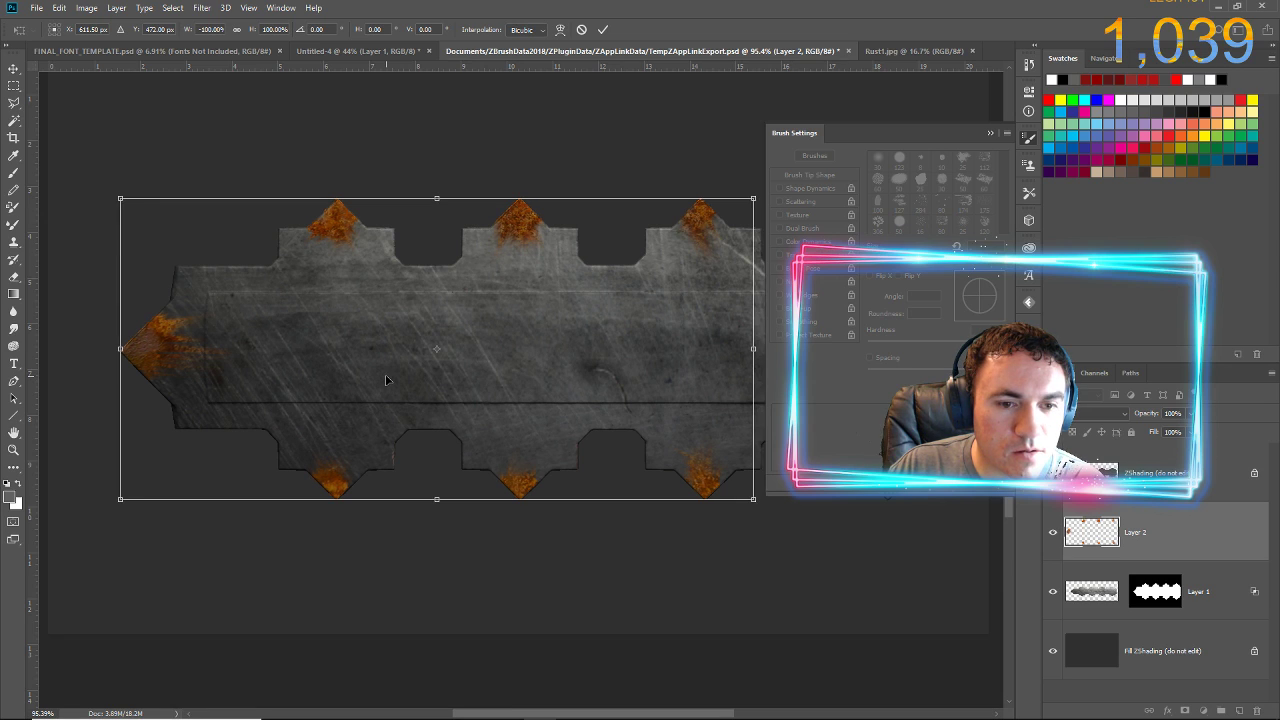
pyautogui.press('Return')
# - Try to smudge the rust on the blade's pointed left end inward across the dark metal in long streaks
pyautogui.press('r')
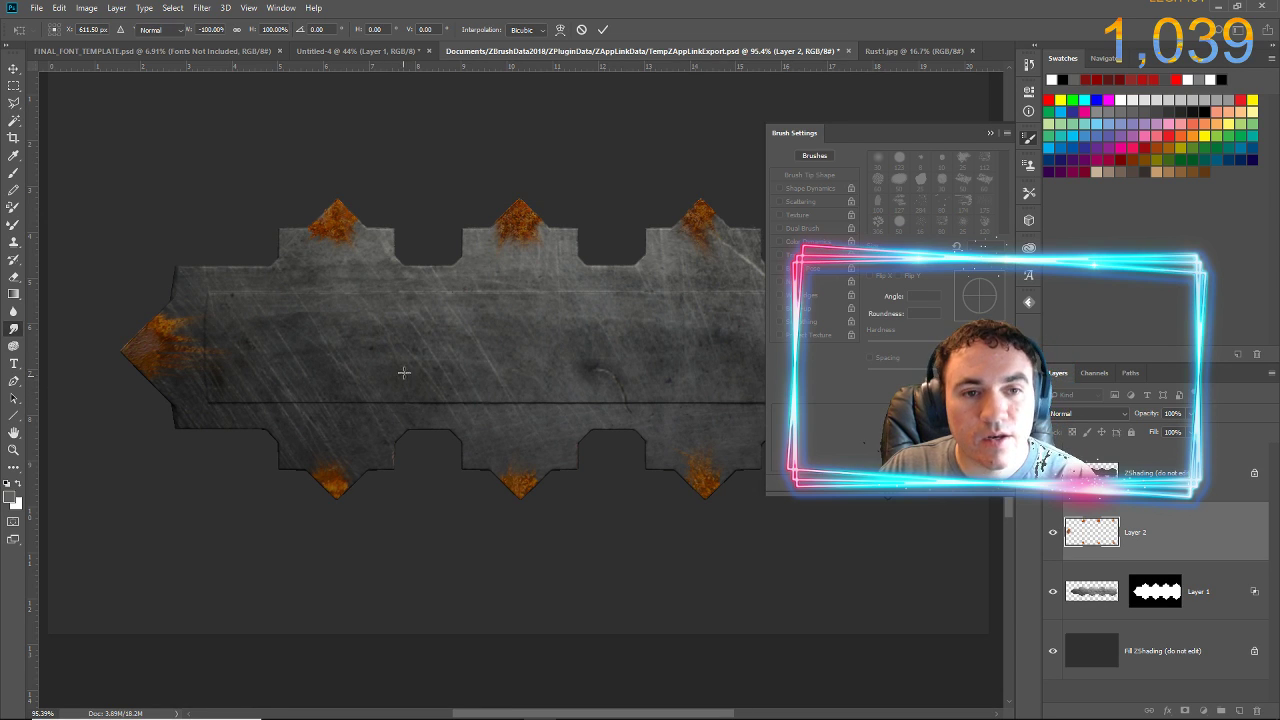
pyautogui.keyDown('alt'); pyautogui.scroll(5, 258, 272); pyautogui.keyUp('alt')
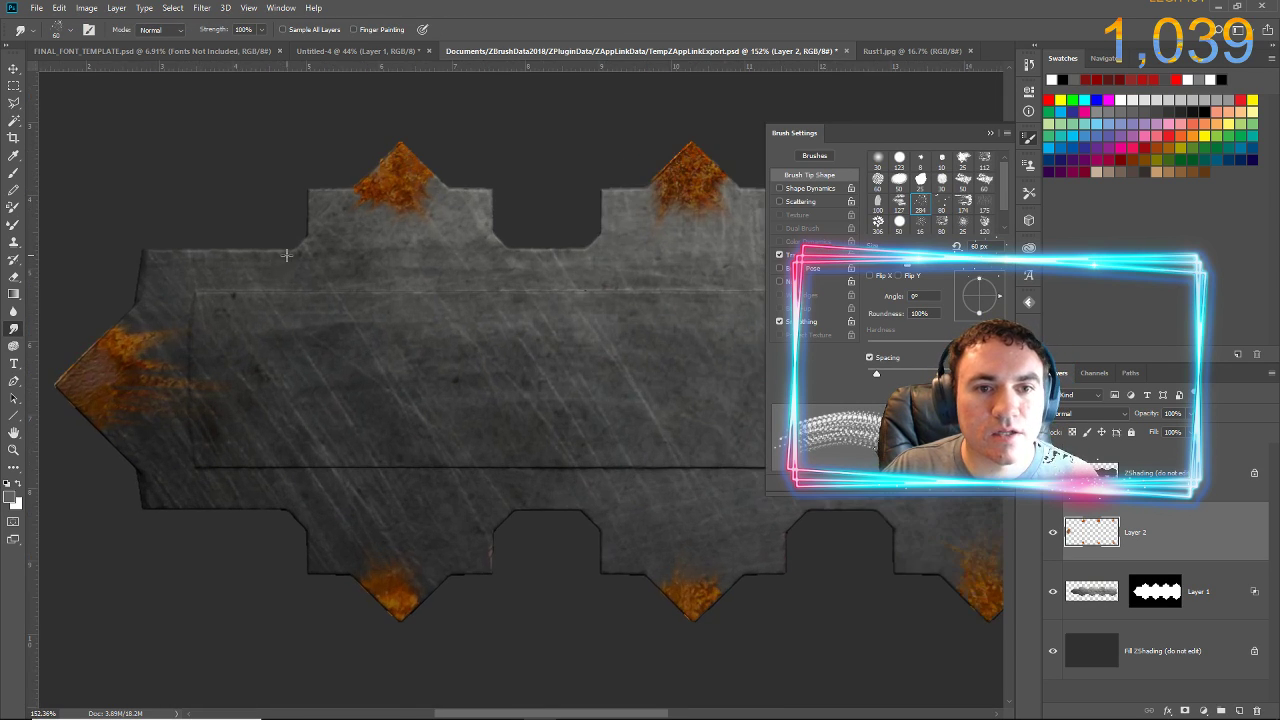
pyautogui.moveTo(434, 241); pyautogui.dragTo(724, 214)
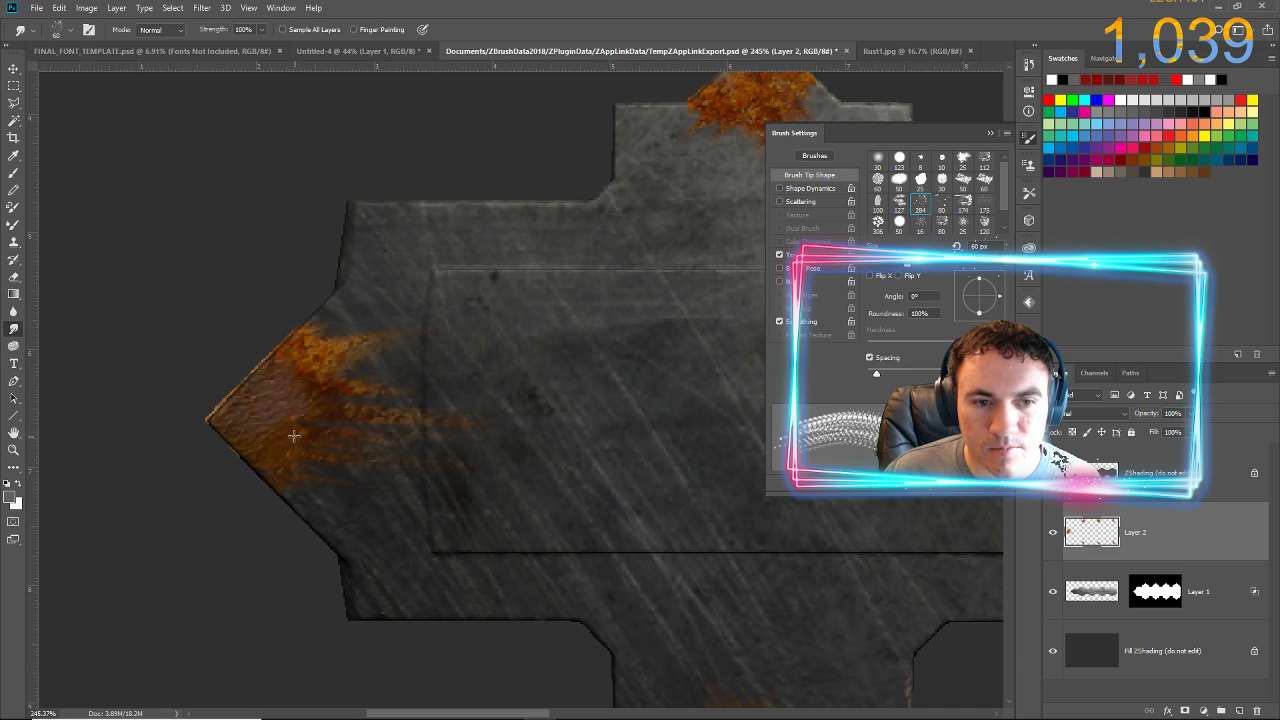
pyautogui.moveTo(283, 433); pyautogui.dragTo(452, 492)
pyautogui.moveTo(332, 423); pyautogui.dragTo(695, 457)
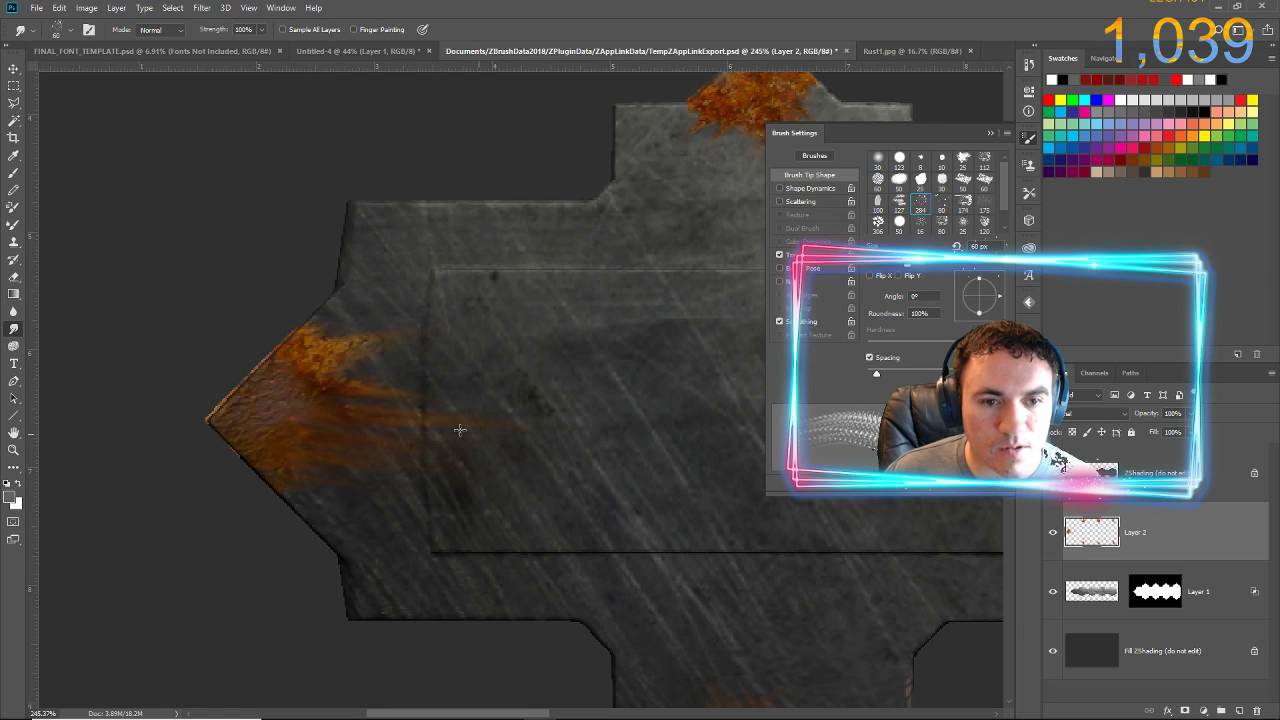
pyautogui.moveTo(314, 375); pyautogui.dragTo(554, 296)
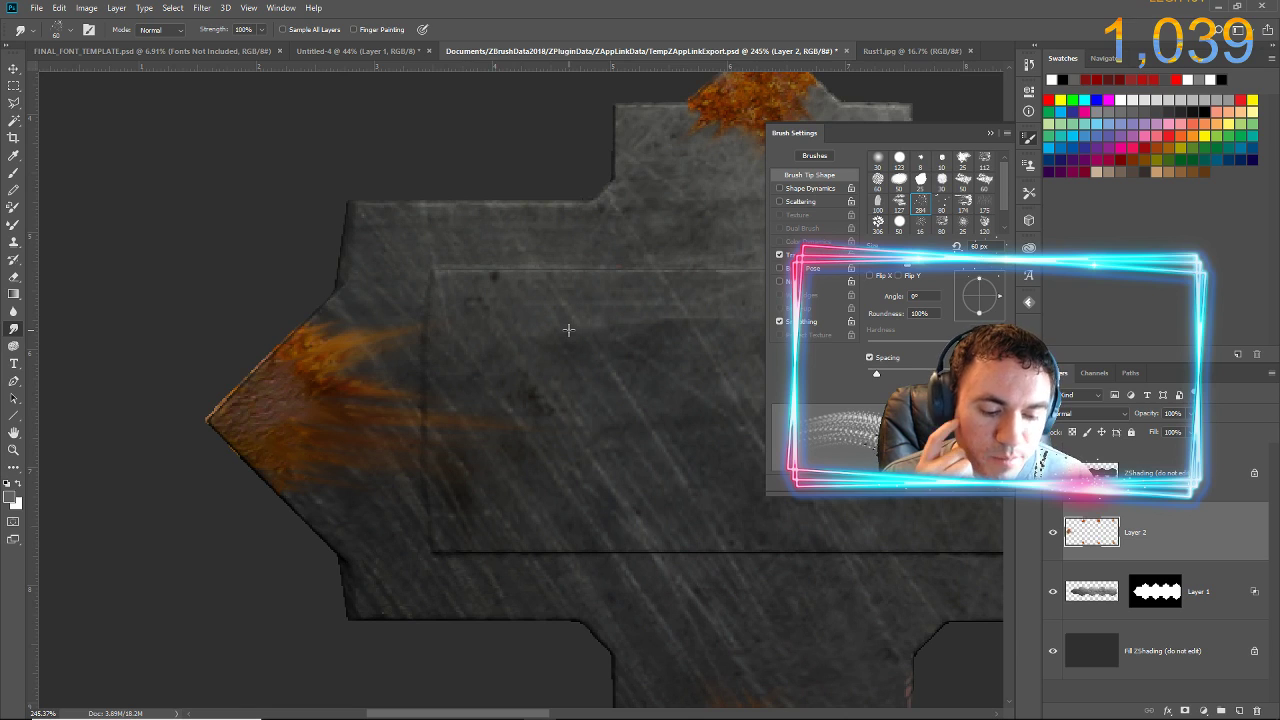
# - Undo the smudge strokes on the left end's rust, keeping the flipped rust aligned with the spikes
pyautogui.hotkey('ctrl', 'alt', 'z')
pyautogui.hotkey('ctrl', 'alt', 'z')
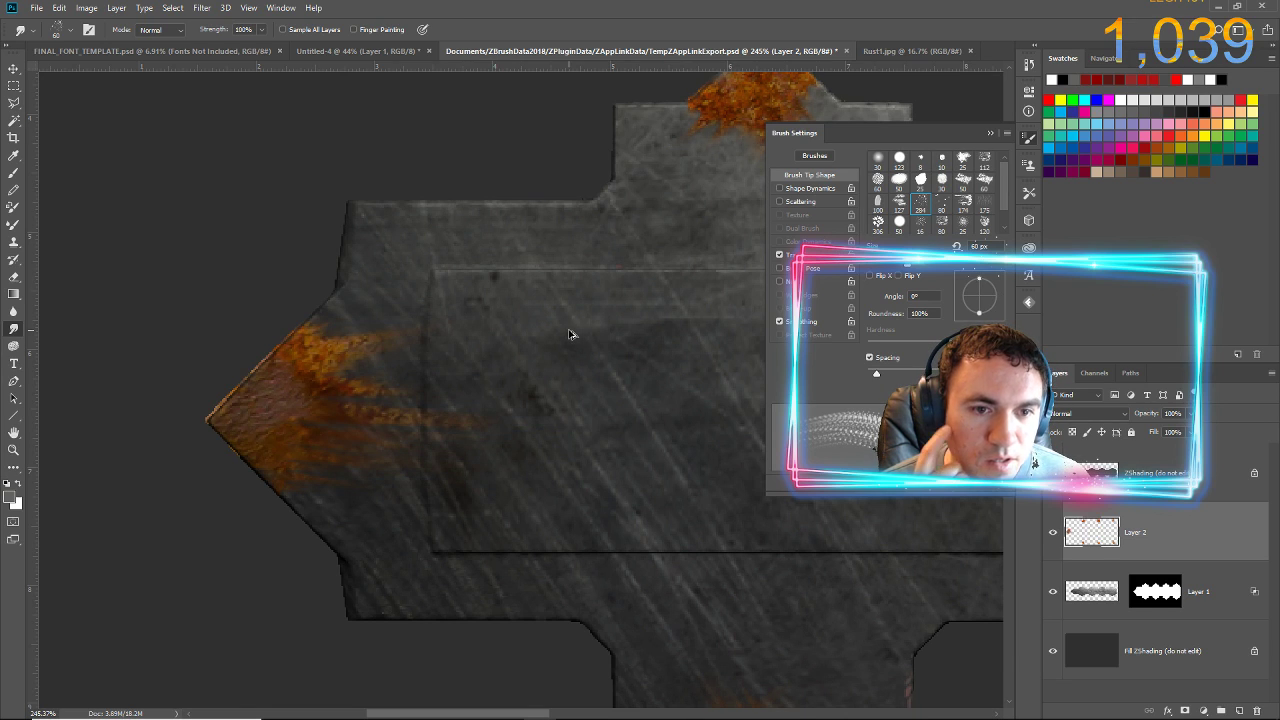
pyautogui.hotkey('ctrl', 'alt', 'z')
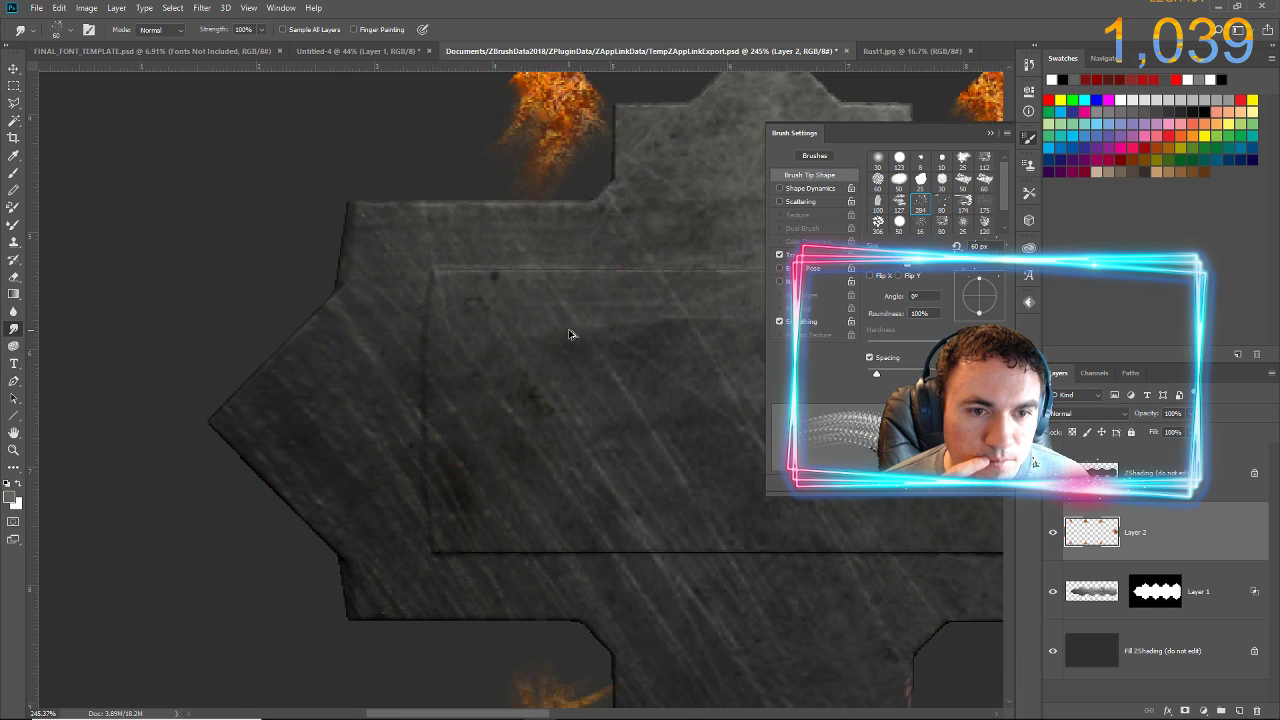
pyautogui.hotkey('ctrl', 'shift', 'z')
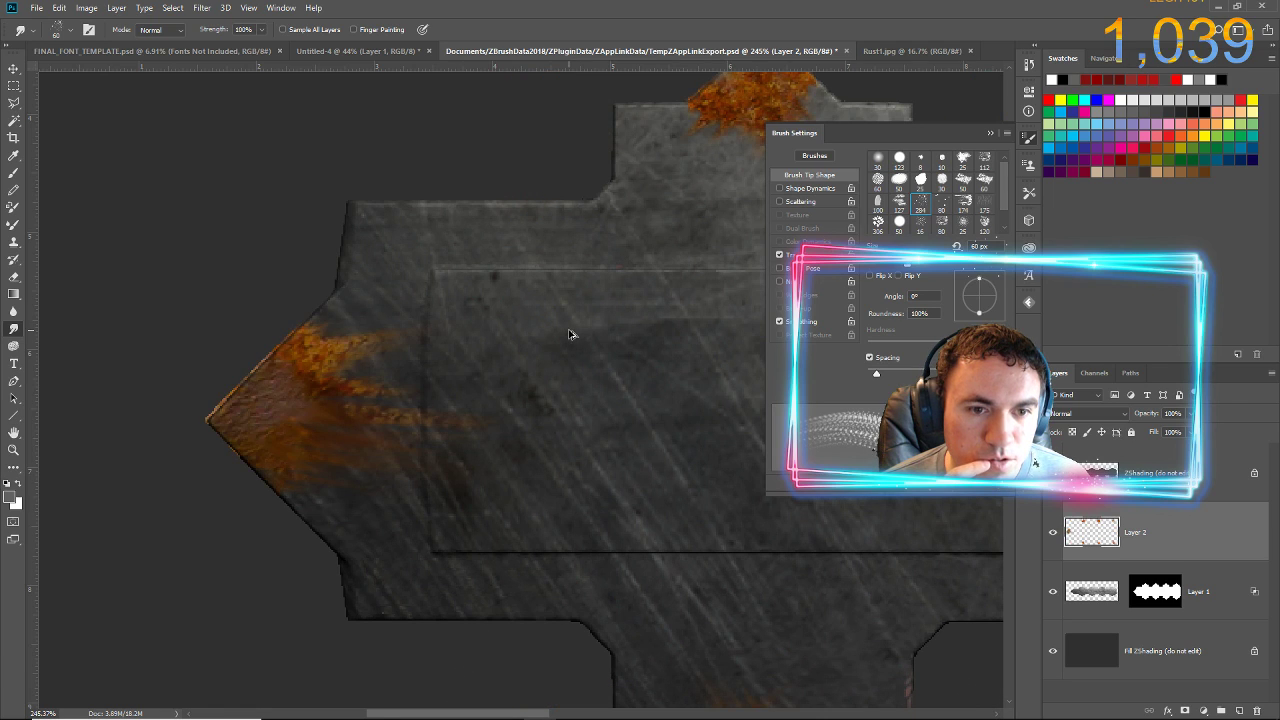
pyautogui.hotkey('ctrl', 'alt', 'z')
pyautogui.hotkey('ctrl', 'shift', 'z')
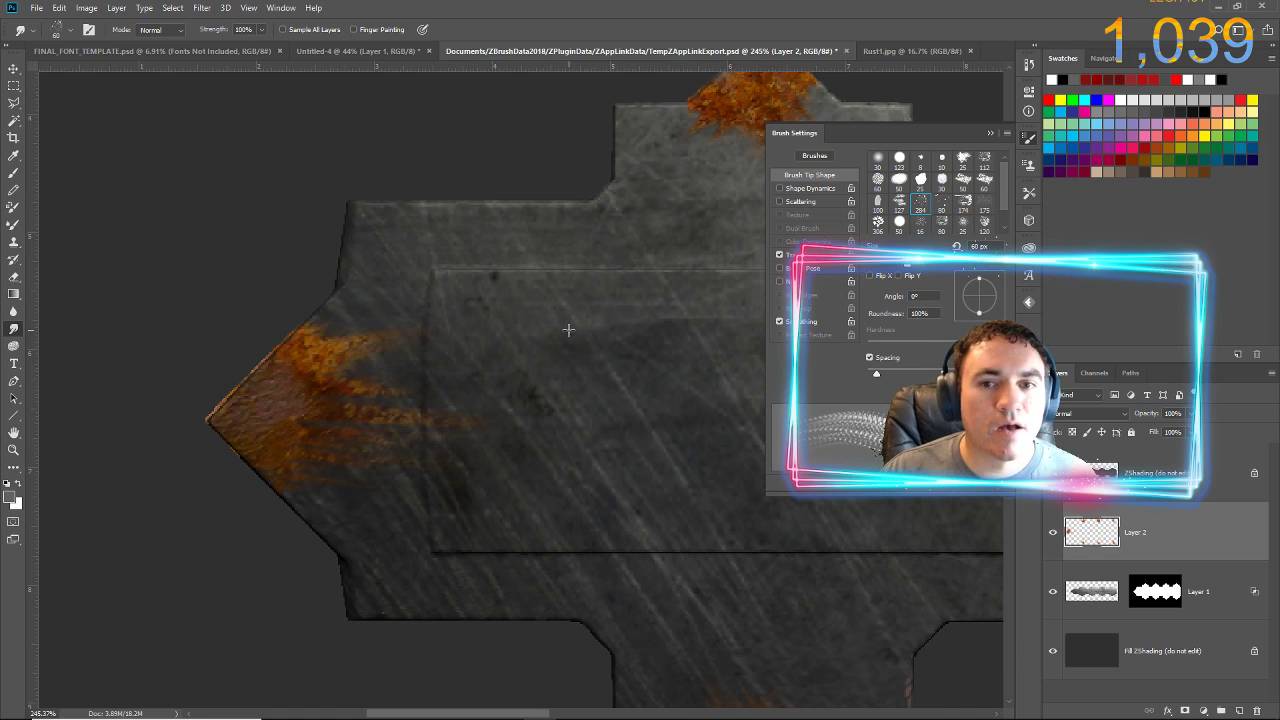
# - Merge the rust of Layer 2 down into Layer 1, preserving the underlying layer's mask
pyautogui.keyDown('alt'); pyautogui.scroll(-5, 641, 101); pyautogui.keyUp('alt')
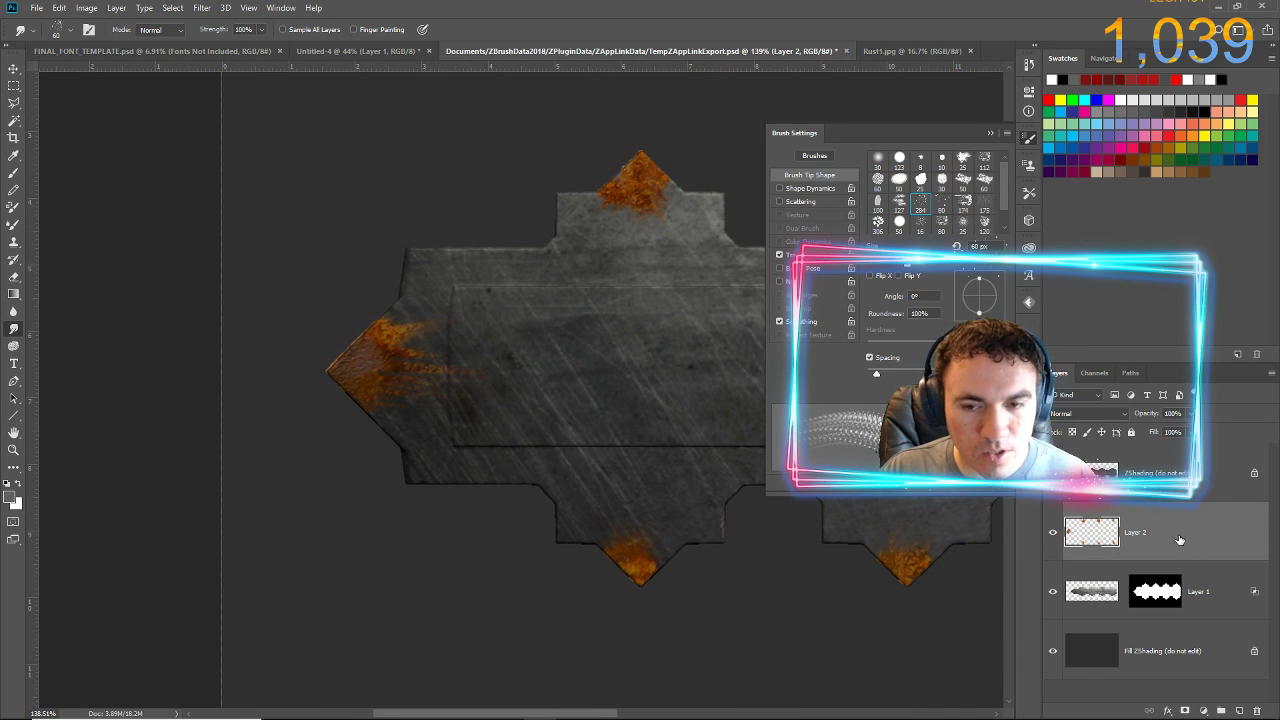
pyautogui.hotkey('ctrl', 'e')
pyautogui.click(667, 283)
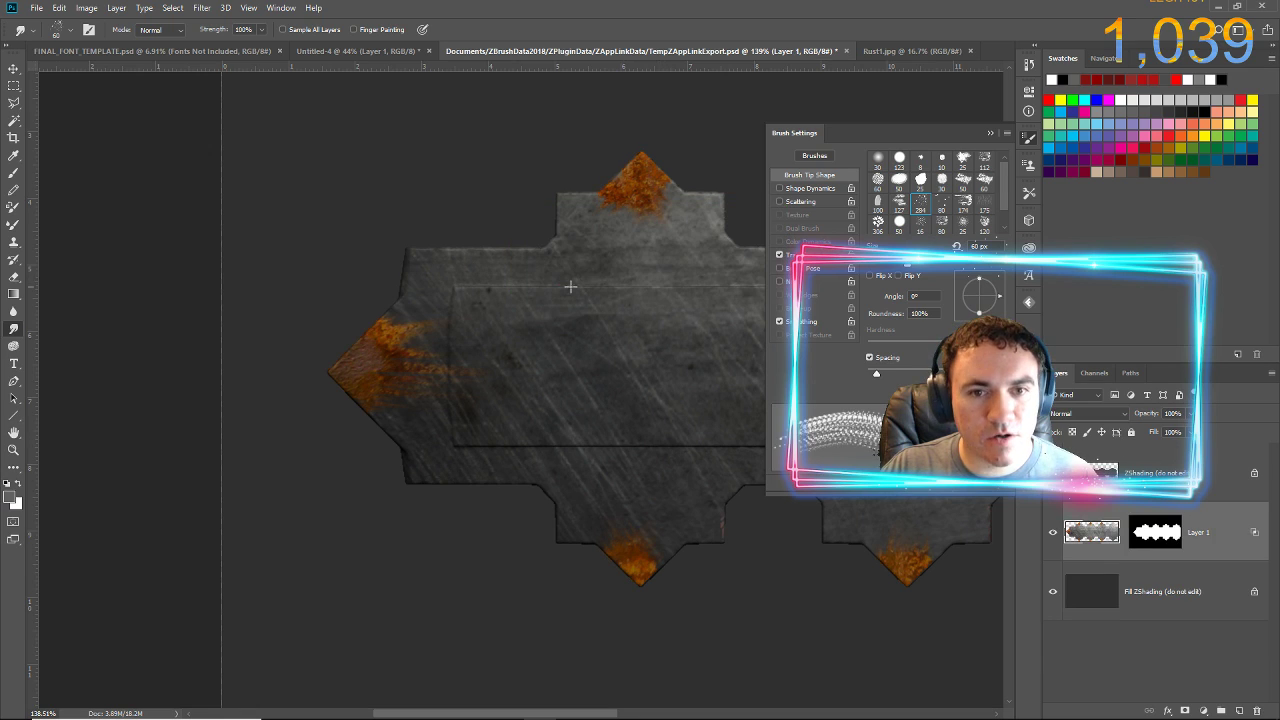
# - Save the reverse-side texture, switch to ZBrush, and pick up the edited projection onto the blade
pyautogui.click(37, 8)
pyautogui.click(44, 141)
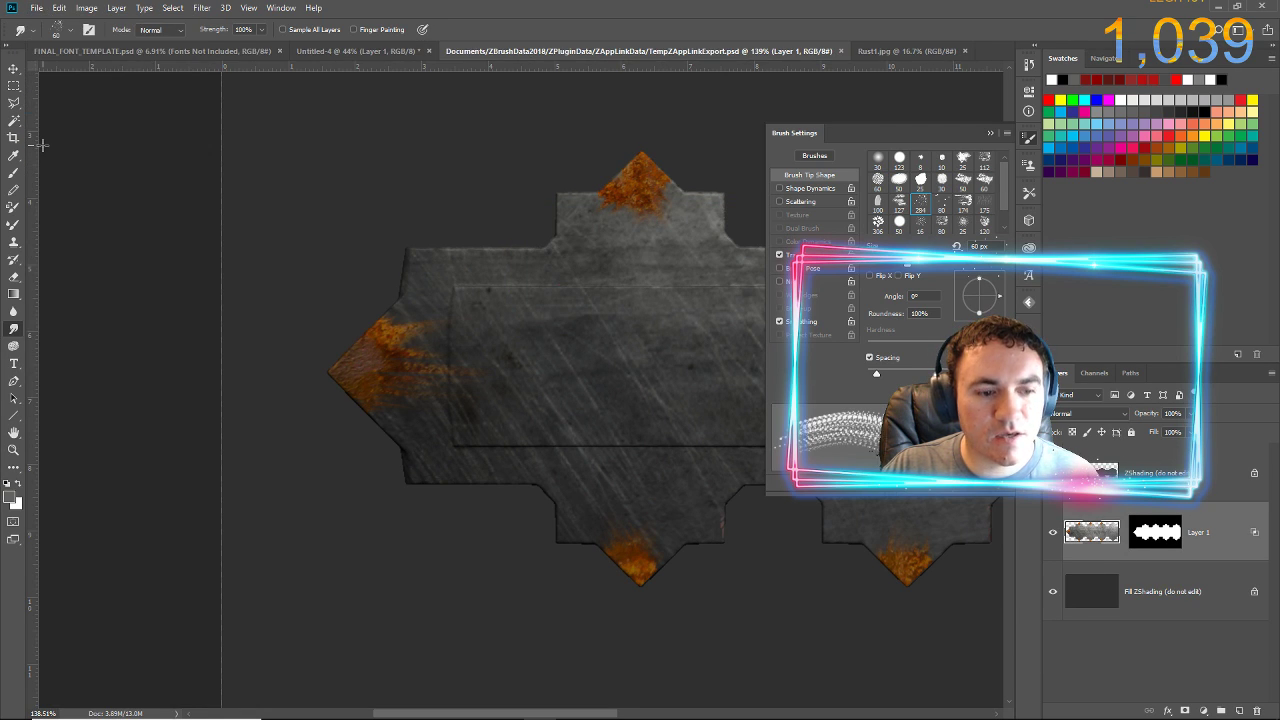
pyautogui.hotkey('alt', 'Tab')
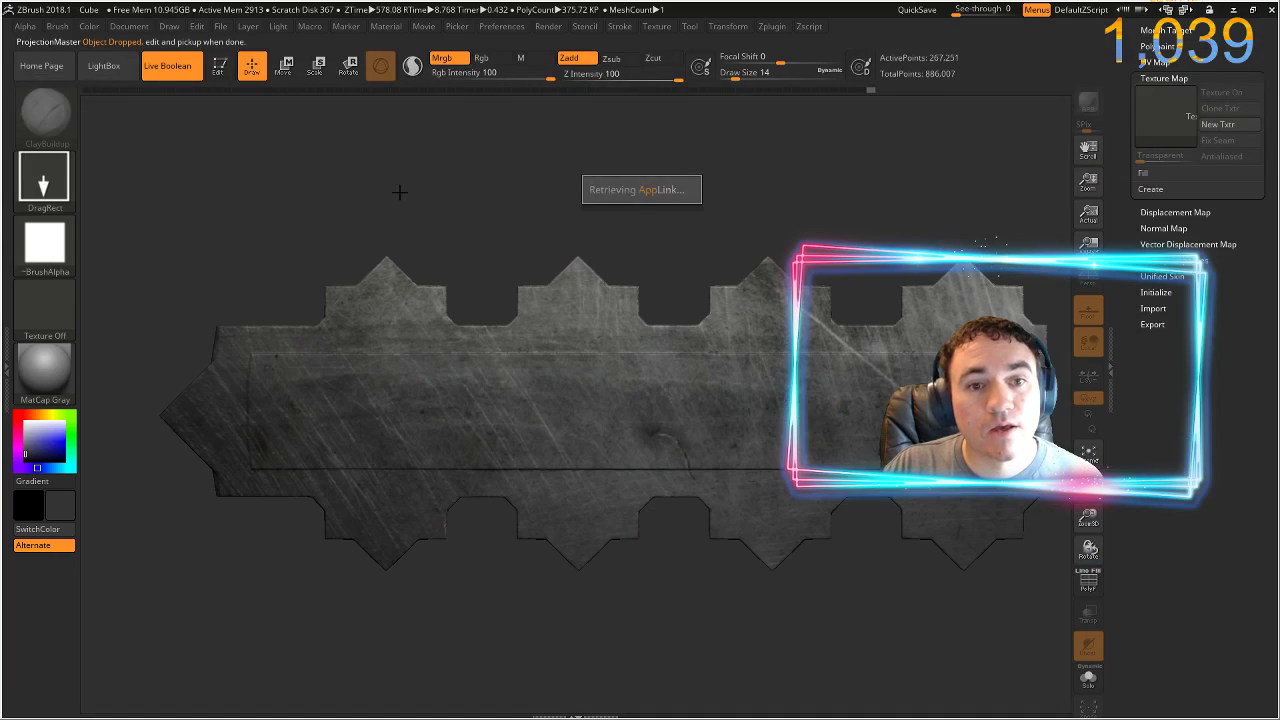
pyautogui.click(598, 191)
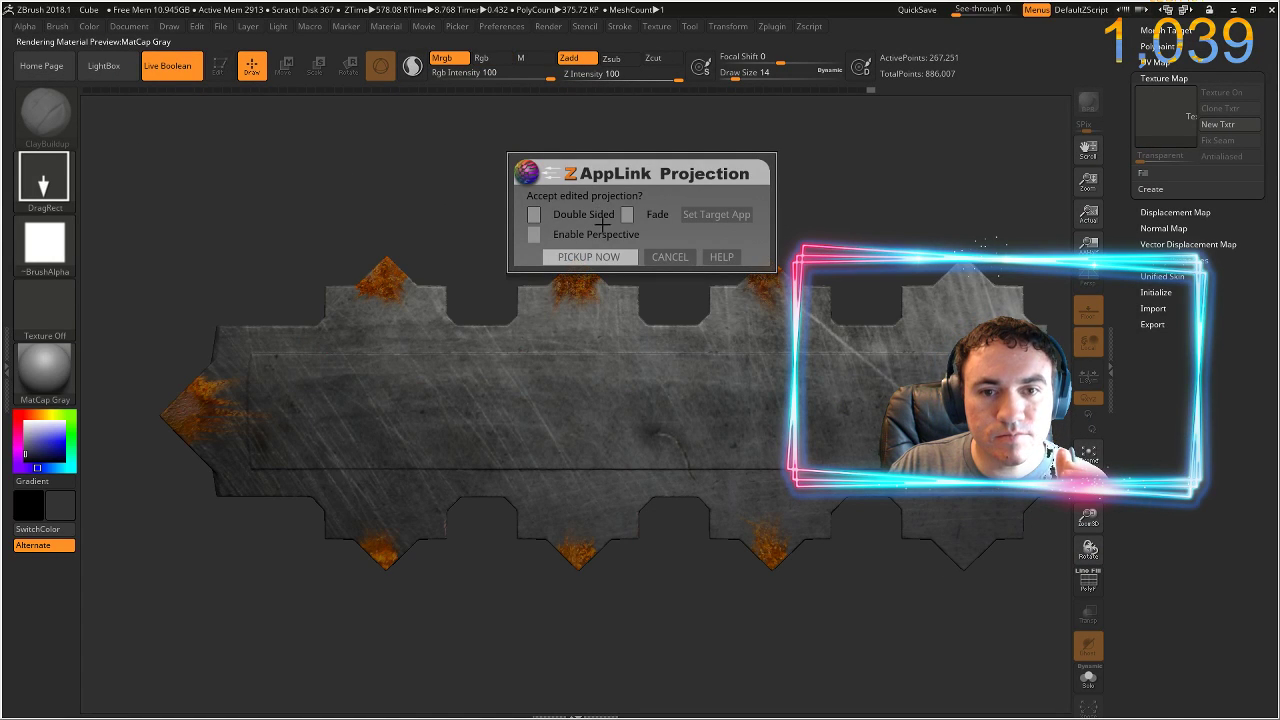
pyautogui.click(598, 257)
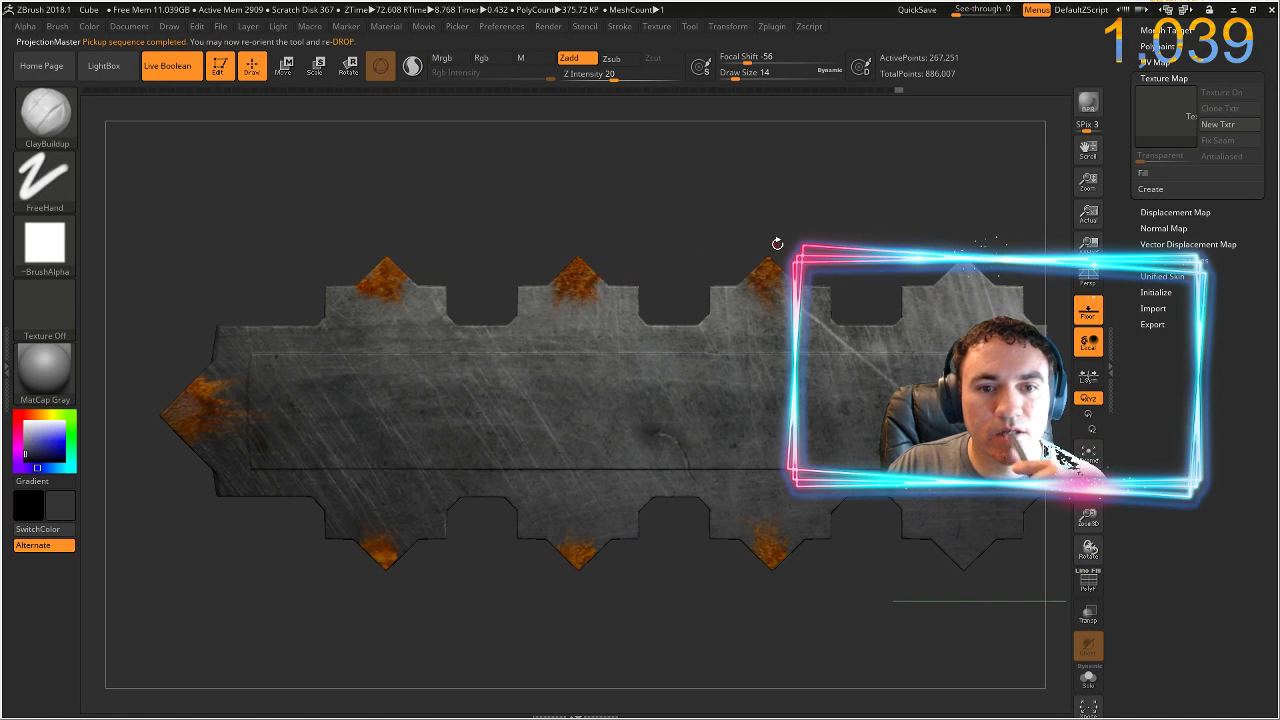
# - Examine the projected rust on the blade's pointed end and thin side edges from an angle and from the opposite face
pyautogui.moveTo(434, 237); pyautogui.dragTo(502, 277)
pyautogui.keyDown('alt'); pyautogui.moveTo(508, 400); pyautogui.dragTo(586, 458, button='right'); pyautogui.keyUp('alt')
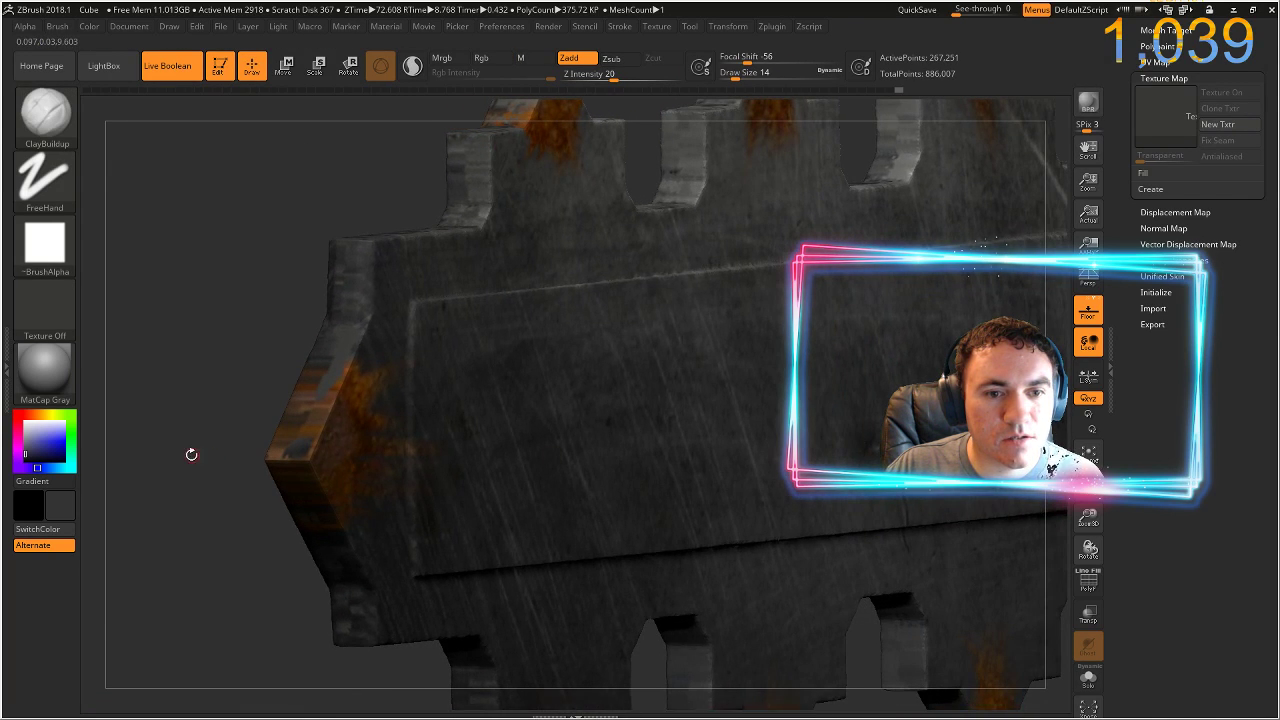
pyautogui.keyDown('ctrl'); pyautogui.moveTo(197, 440); pyautogui.dragTo(178, 373, button='right'); pyautogui.keyUp('ctrl')
pyautogui.keyDown('shift'); pyautogui.moveTo(178, 372); pyautogui.dragTo(974, 297); pyautogui.keyUp('shift')
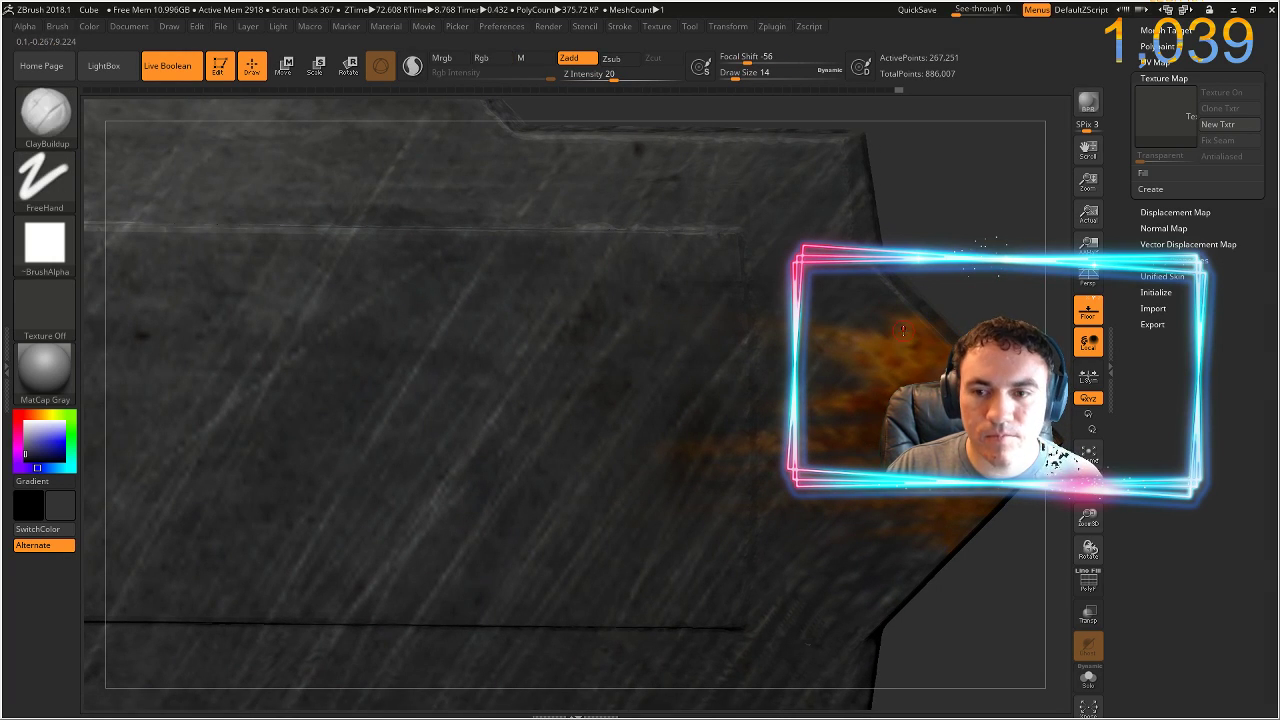
# - Try painting a freehand MaskPen mask across the metal beside the pointed end's rust, and undo it
pyautogui.press('ctrl')
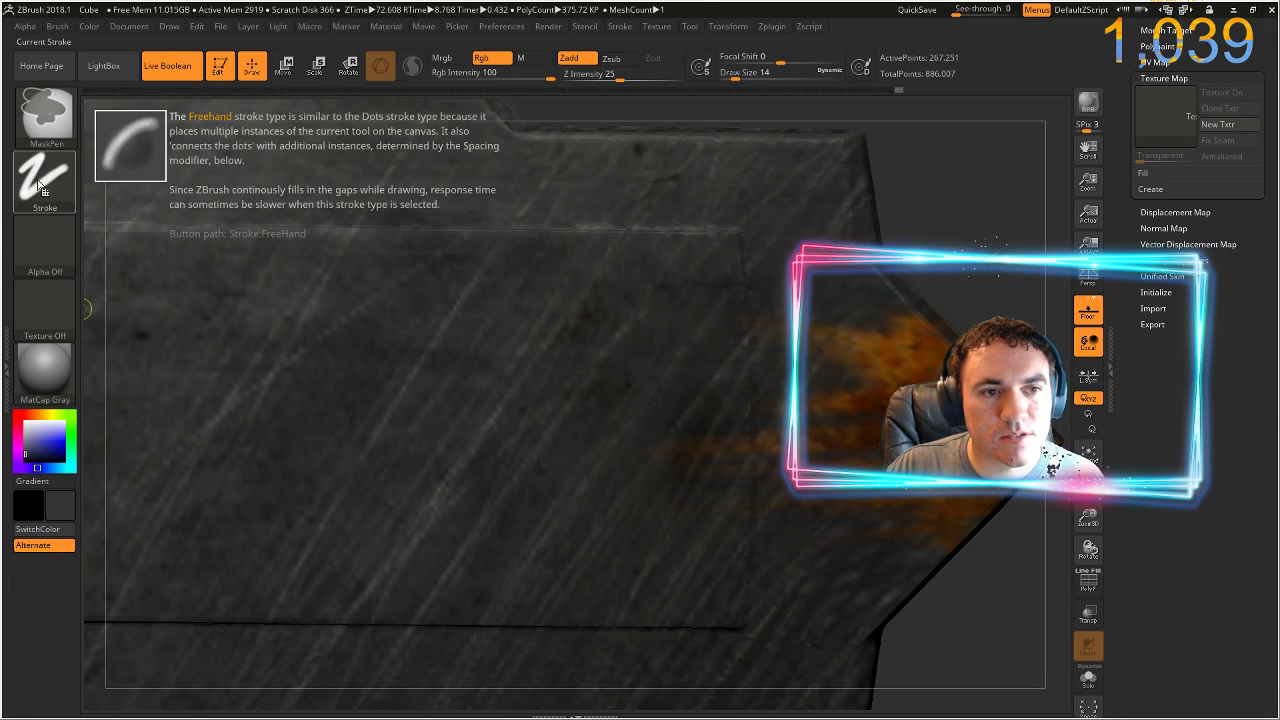
pyautogui.click(40, 183)
pyautogui.press('ctrl')
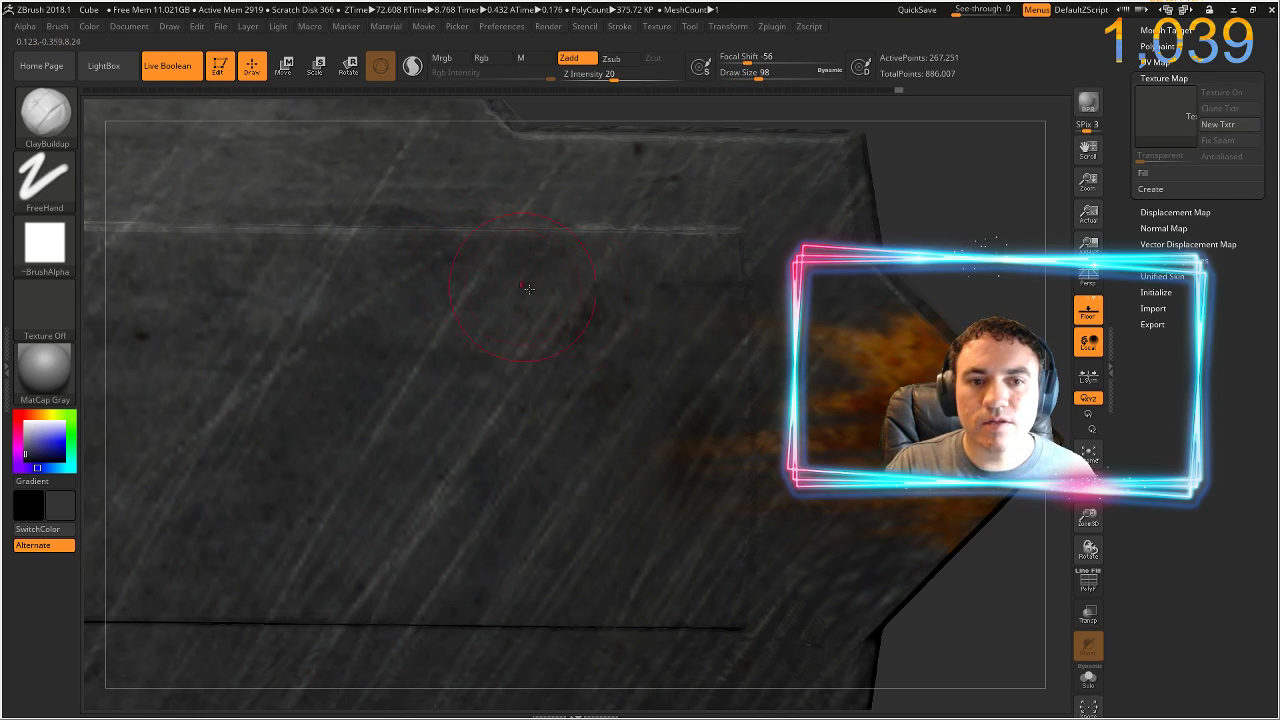
pyautogui.press('ctrl')
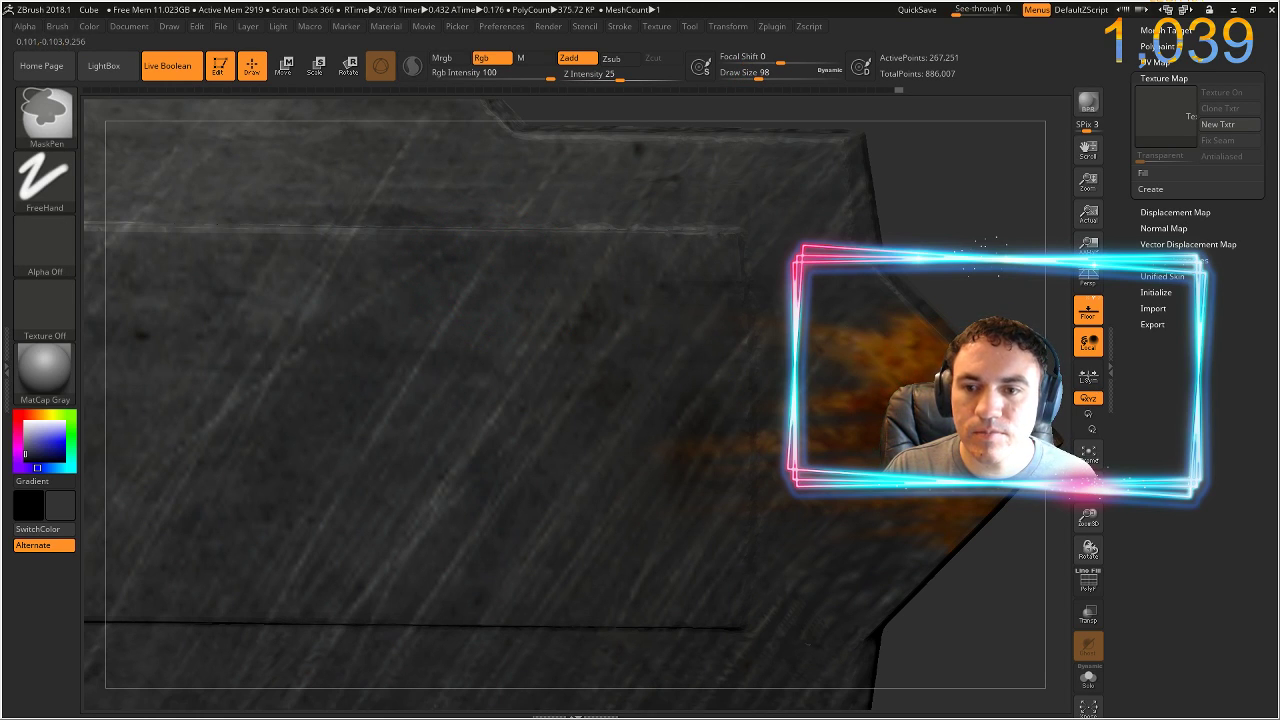
pyautogui.moveTo(862, 350)
pyautogui.keyDown('ctrl'); pyautogui.mouseDown()
pyautogui.moveTo(527, 332)
pyautogui.moveTo(722, 382)
pyautogui.mouseUp(); pyautogui.keyUp('ctrl')
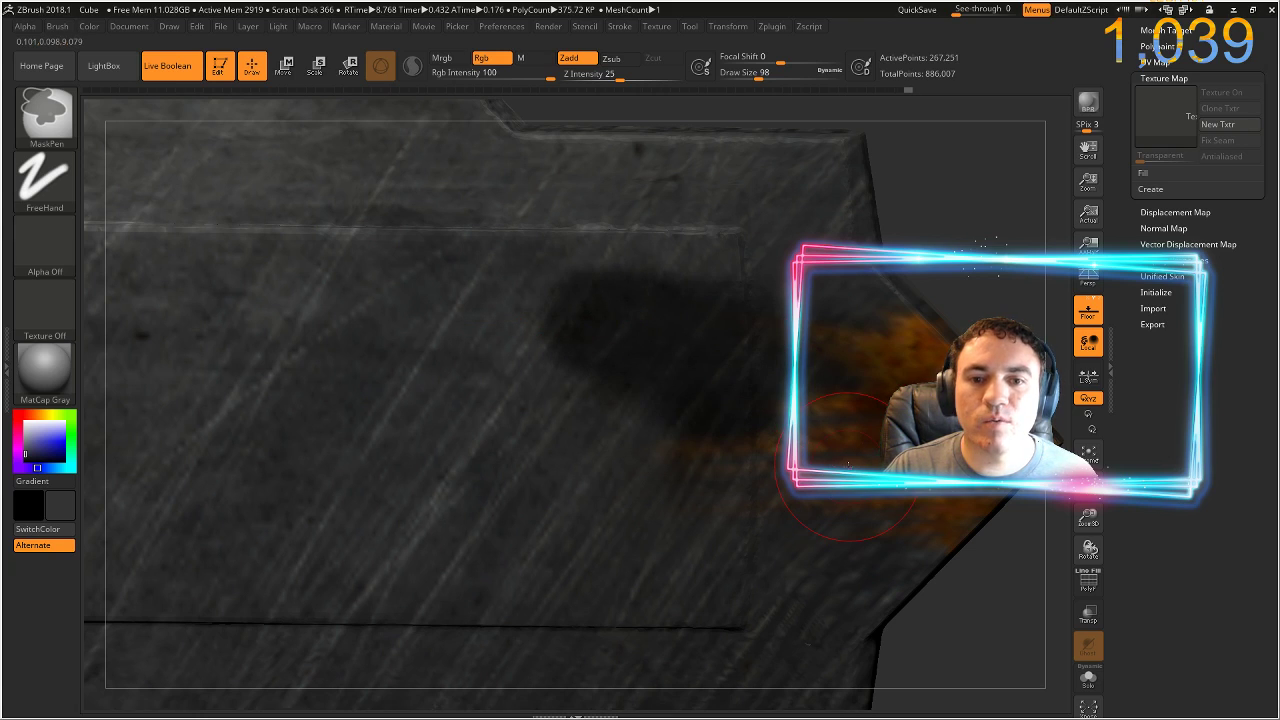
pyautogui.press('ctrl')
pyautogui.hotkey('ctrl', 'z')
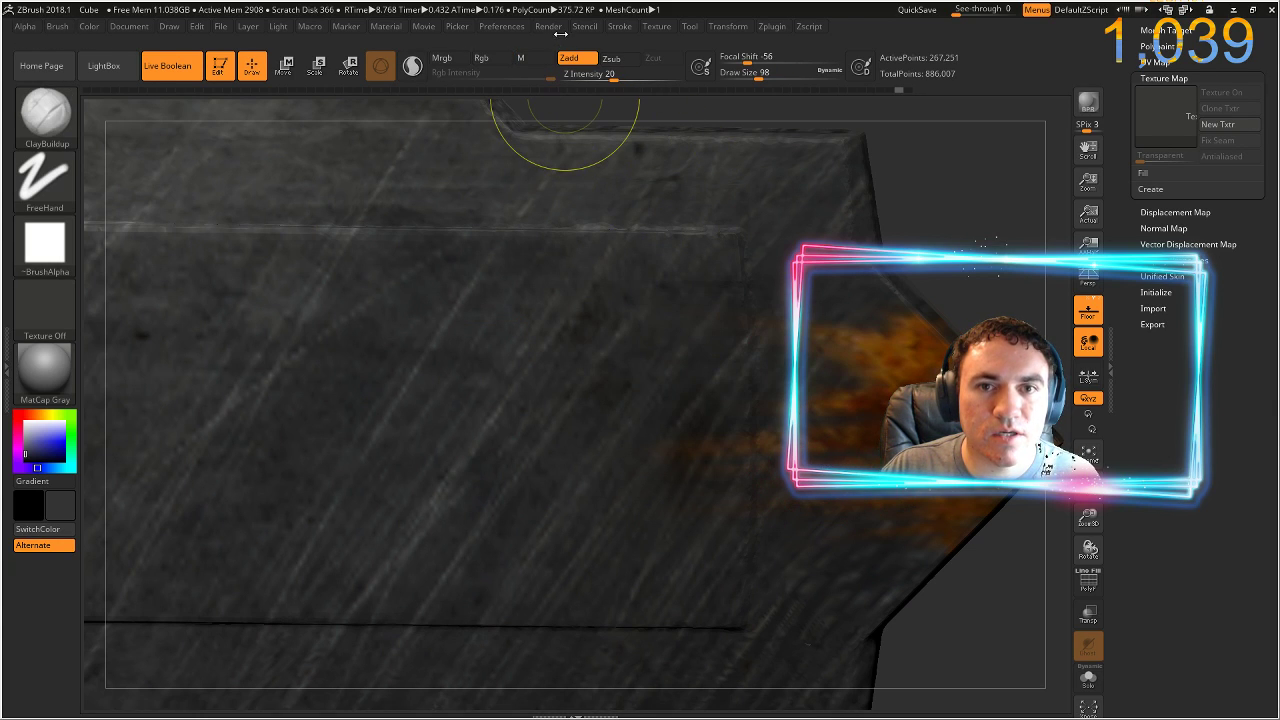
# - Turn off LazyMouse for both the ClayBuildup brush and the MaskPen masking brush
pyautogui.click(612, 28)
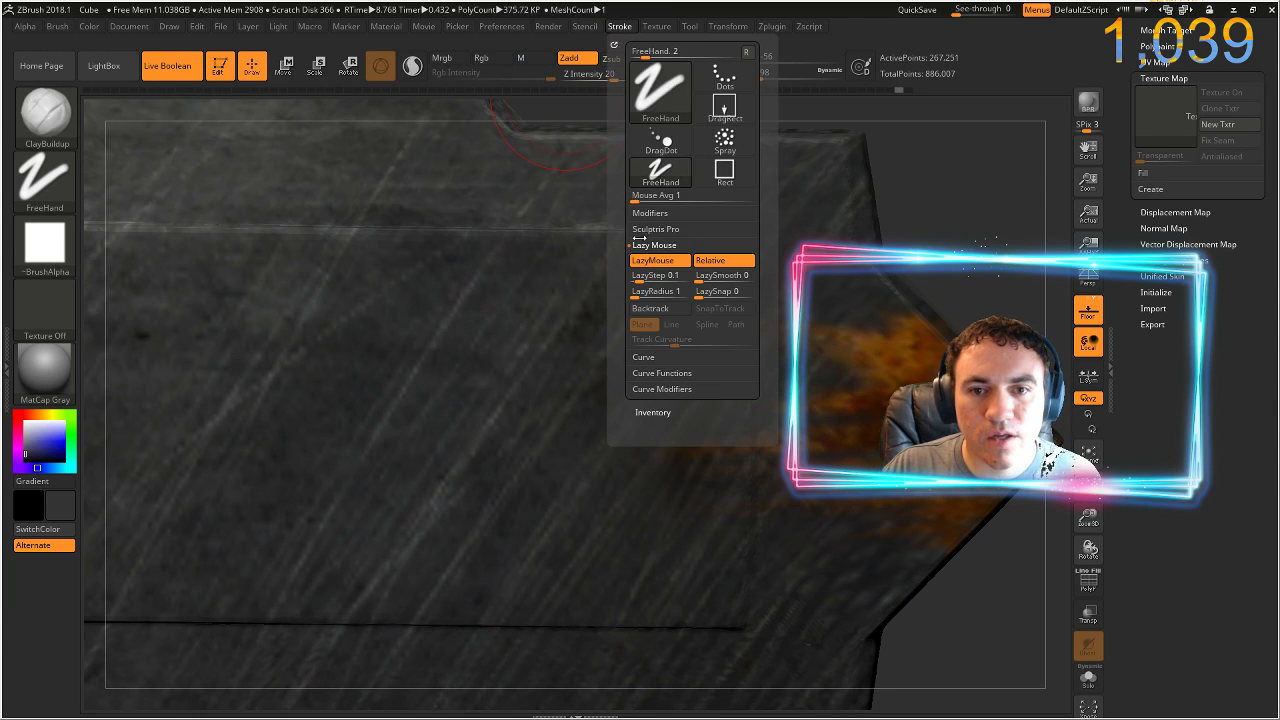
pyautogui.click(662, 260)
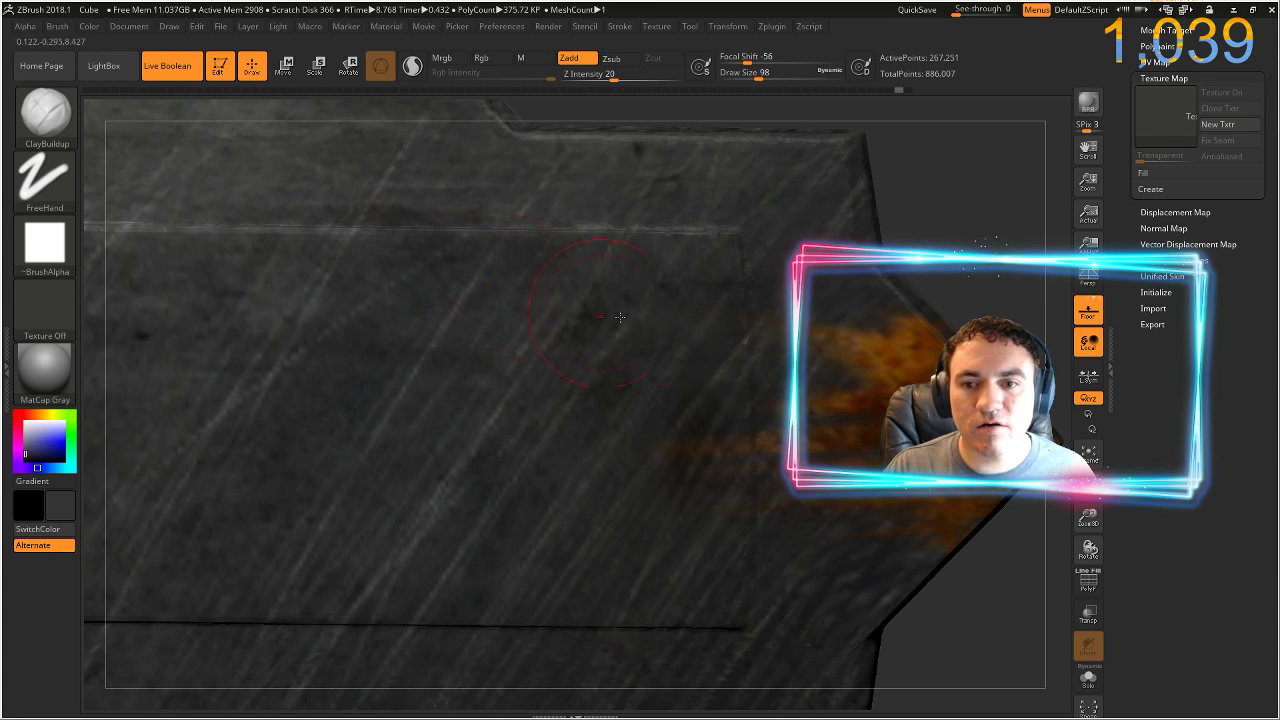
pyautogui.press('ctrl')
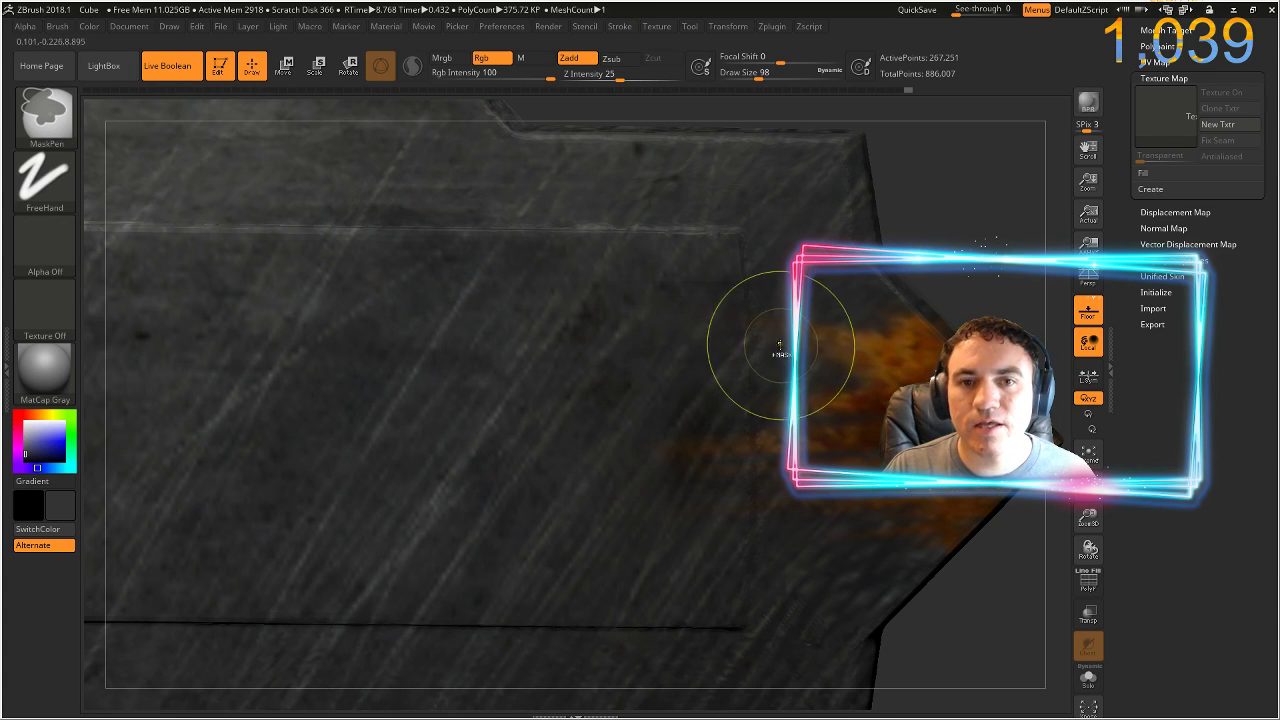
pyautogui.press('ctrl')
pyautogui.click(621, 30)
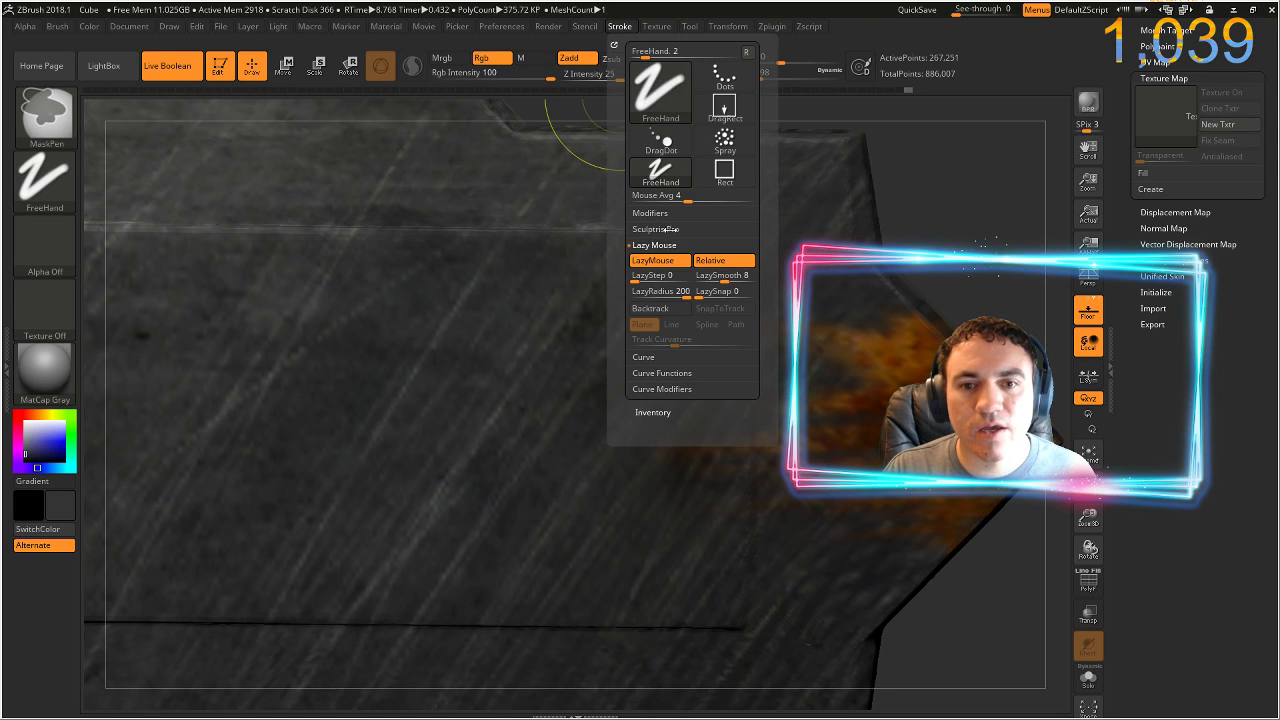
pyautogui.click(651, 260)
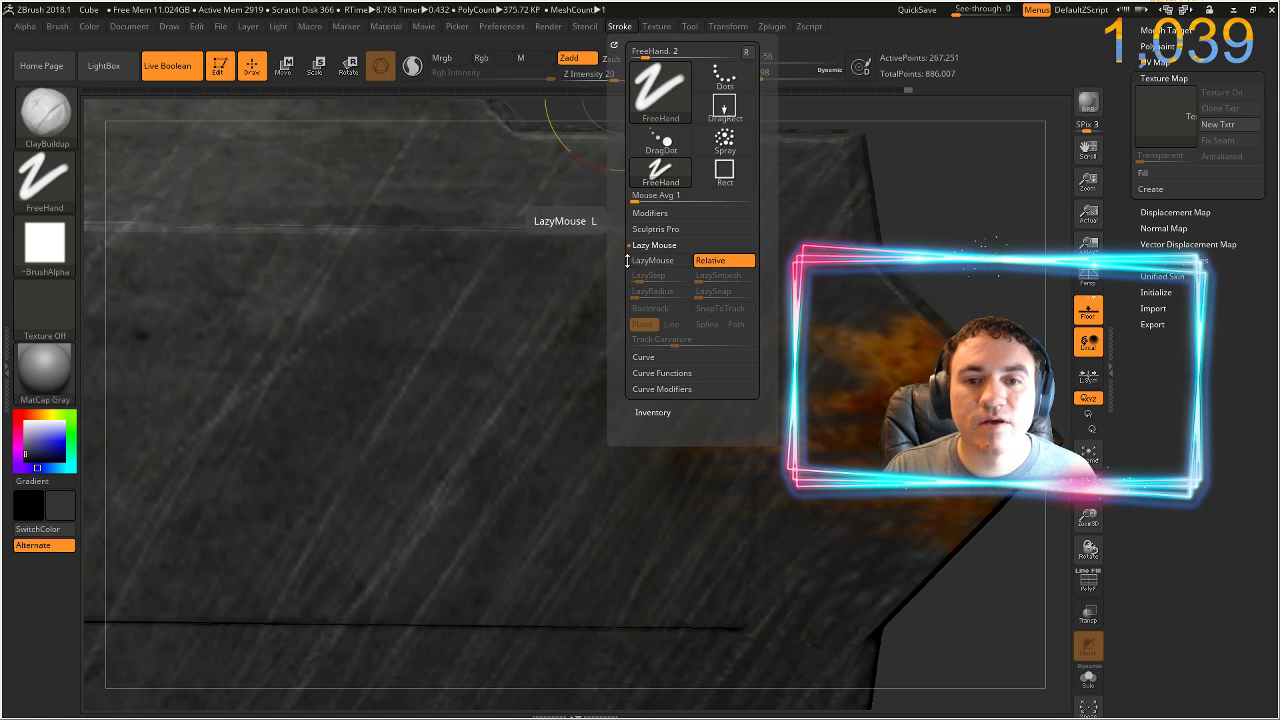
pyautogui.press('ctrl')
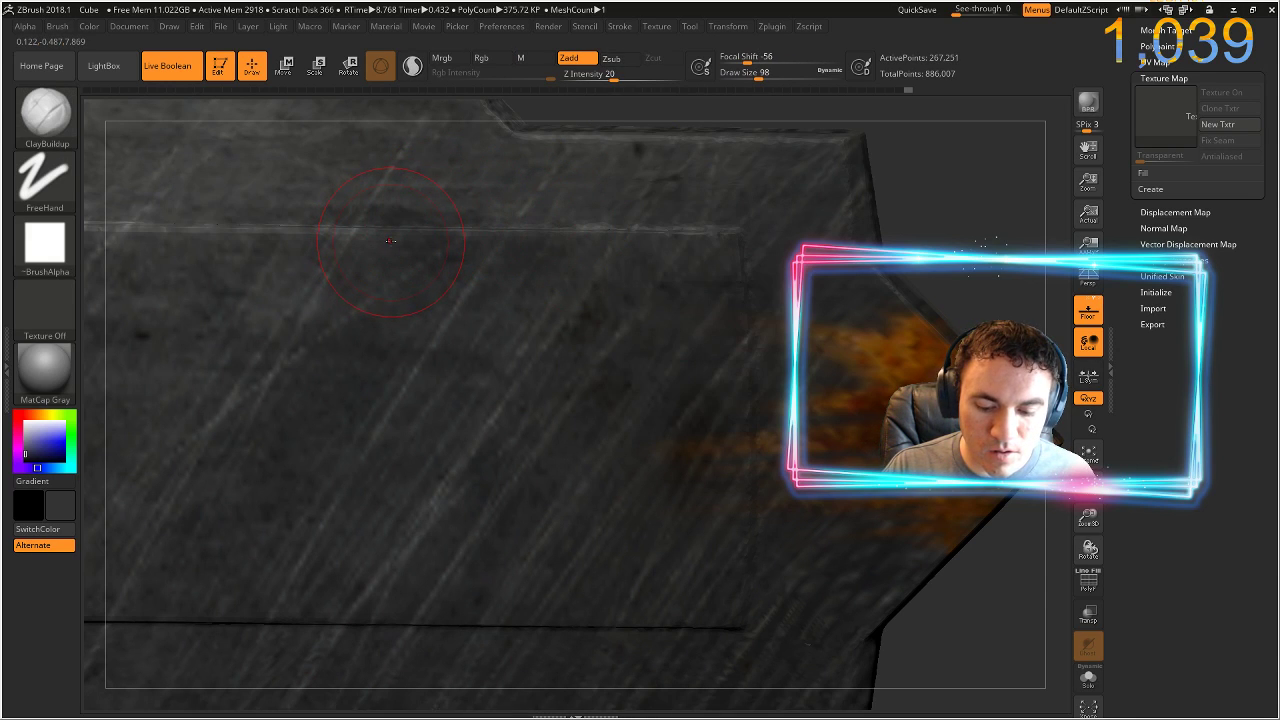
pyautogui.press('ctrl')
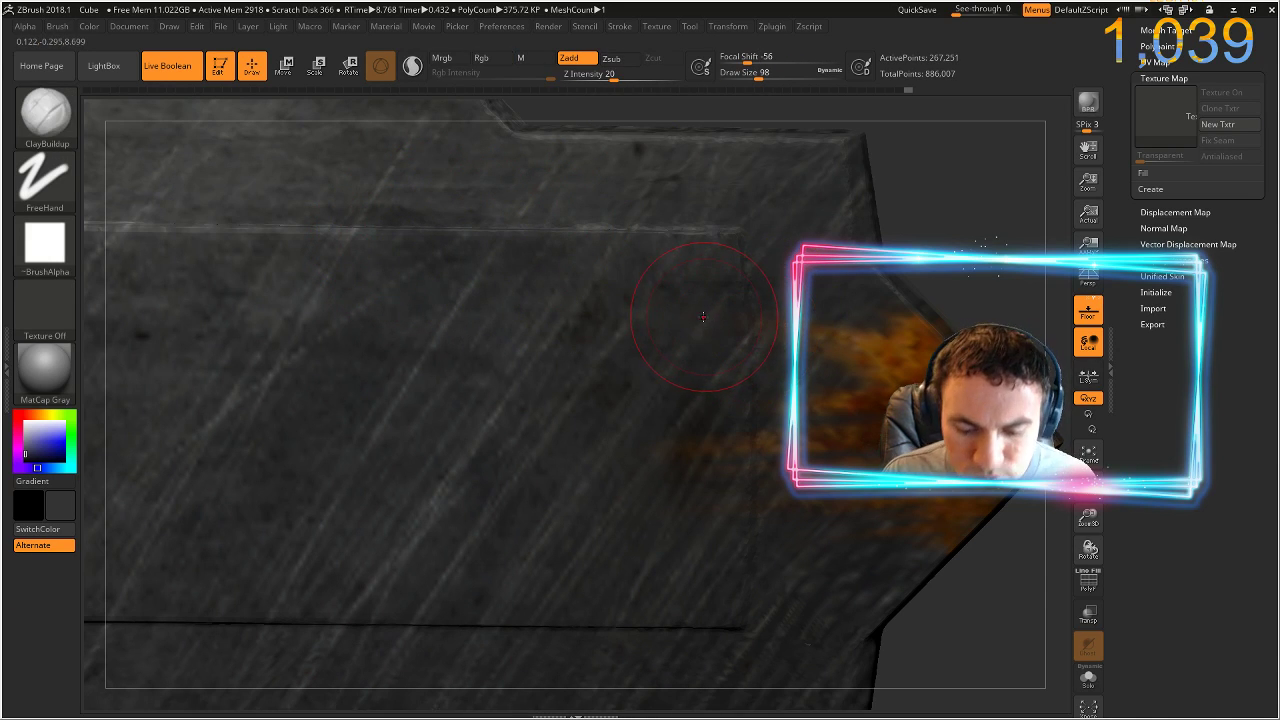
# - Paint a freehand MaskPen mask over the rust on the pointed end's face and thin side edge, and invert the mask
pyautogui.press('ctrl')
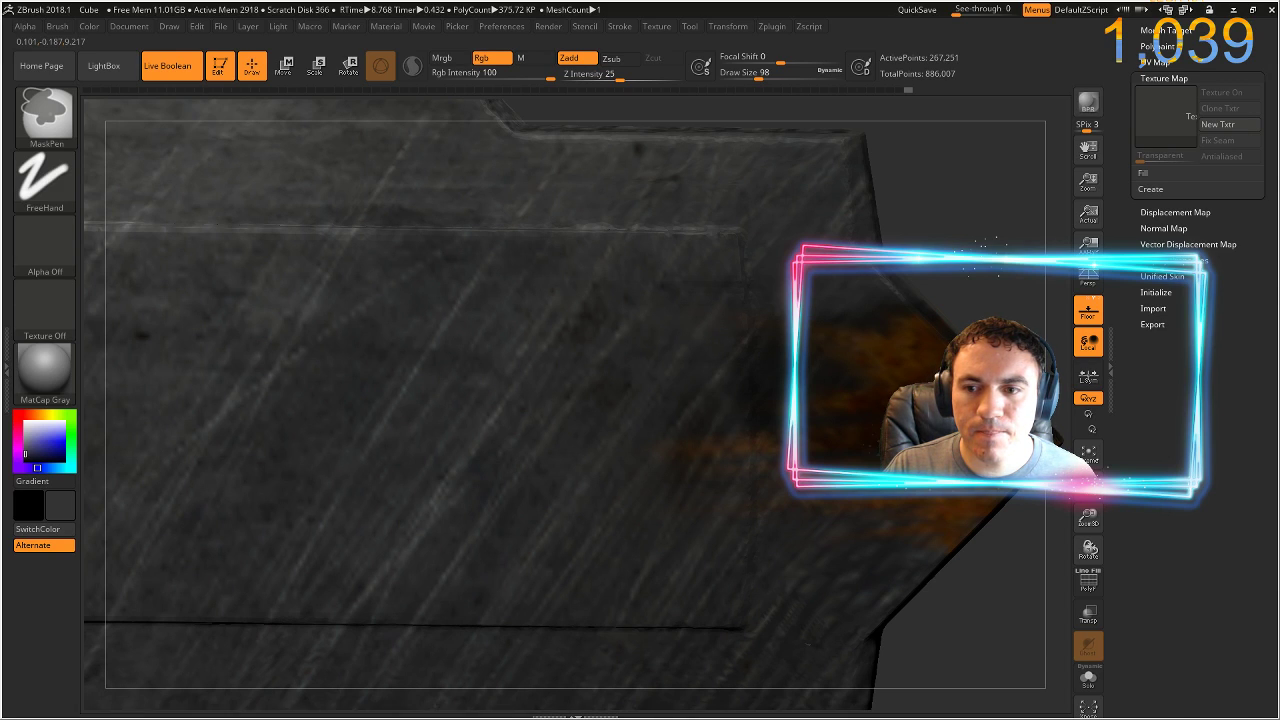
pyautogui.moveTo(945, 350)
pyautogui.keyDown('ctrl'); pyautogui.mouseDown()
pyautogui.moveTo(975, 512)
pyautogui.moveTo(880, 602)
pyautogui.mouseUp(); pyautogui.keyUp('ctrl')
pyautogui.moveTo(1006, 589)
pyautogui.mouseDown()
pyautogui.moveTo(866, 596)
pyautogui.moveTo(920, 600)
pyautogui.mouseUp()
pyautogui.press('ctrl')
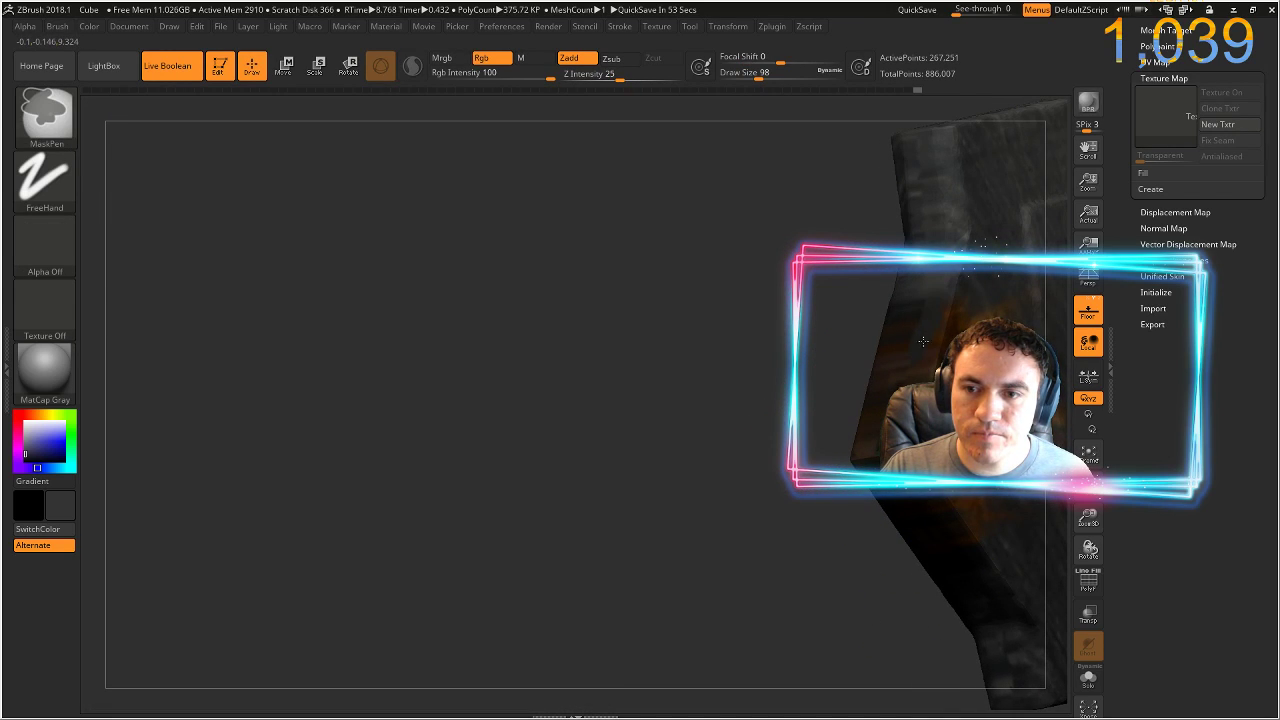
pyautogui.keyDown('ctrl'); pyautogui.moveTo(938, 462); pyautogui.dragTo(978, 516); pyautogui.keyUp('ctrl')
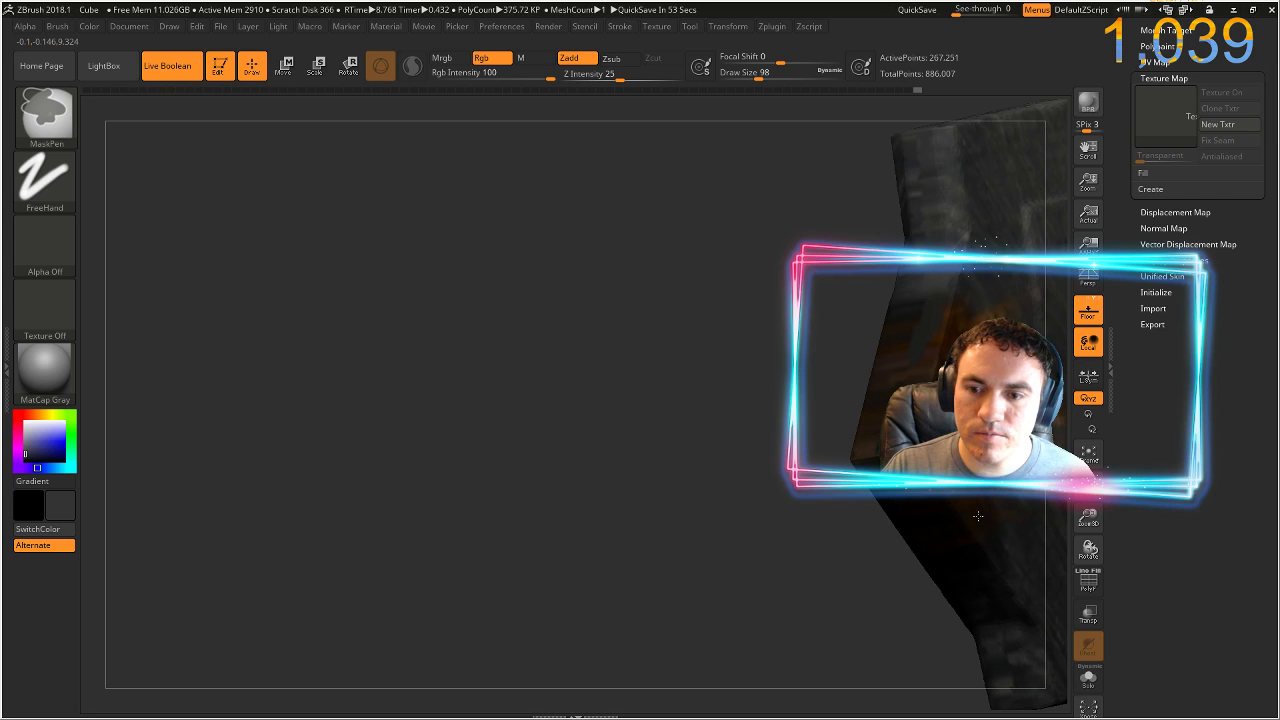
pyautogui.keyDown('ctrl'); pyautogui.click(668, 422); pyautogui.keyUp('ctrl')
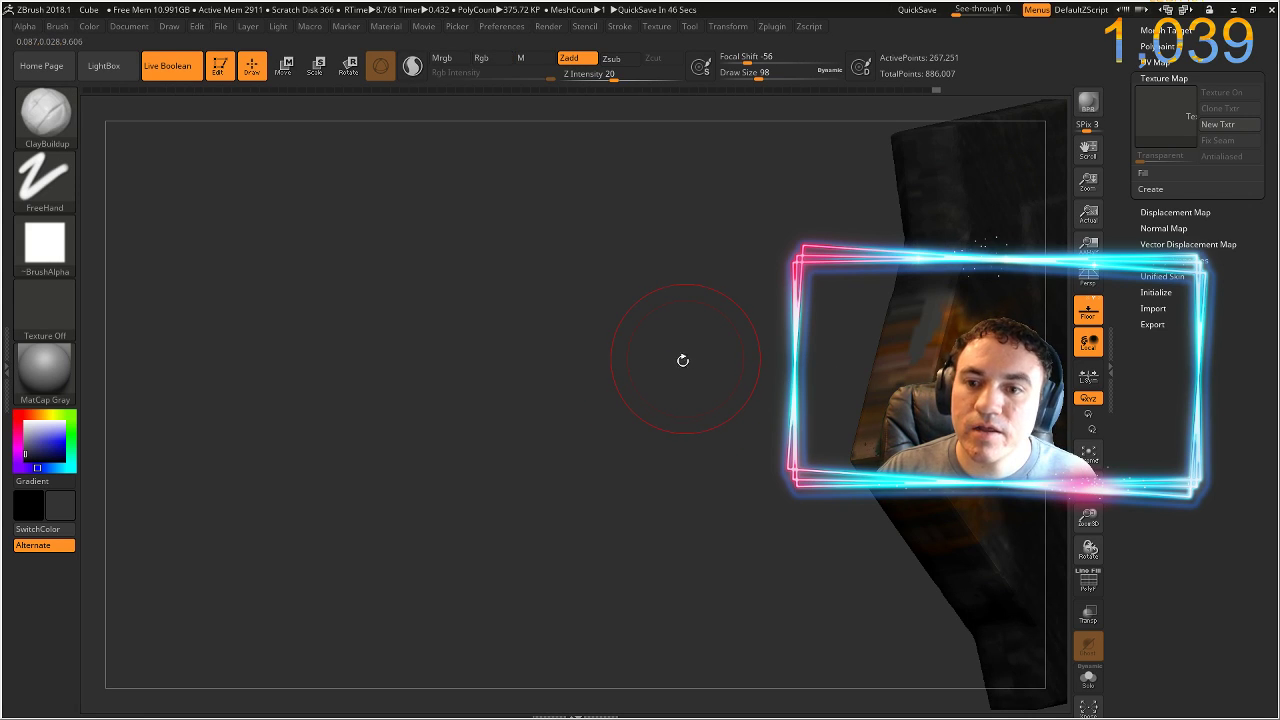
# - Send a close view of the pointed end's thin side edge through ZAppLink to Photoshop and update the open export document
pyautogui.moveTo(683, 360)
pyautogui.mouseDown()
pyautogui.moveTo(729, 366)
pyautogui.moveTo(704, 361)
pyautogui.mouseUp()
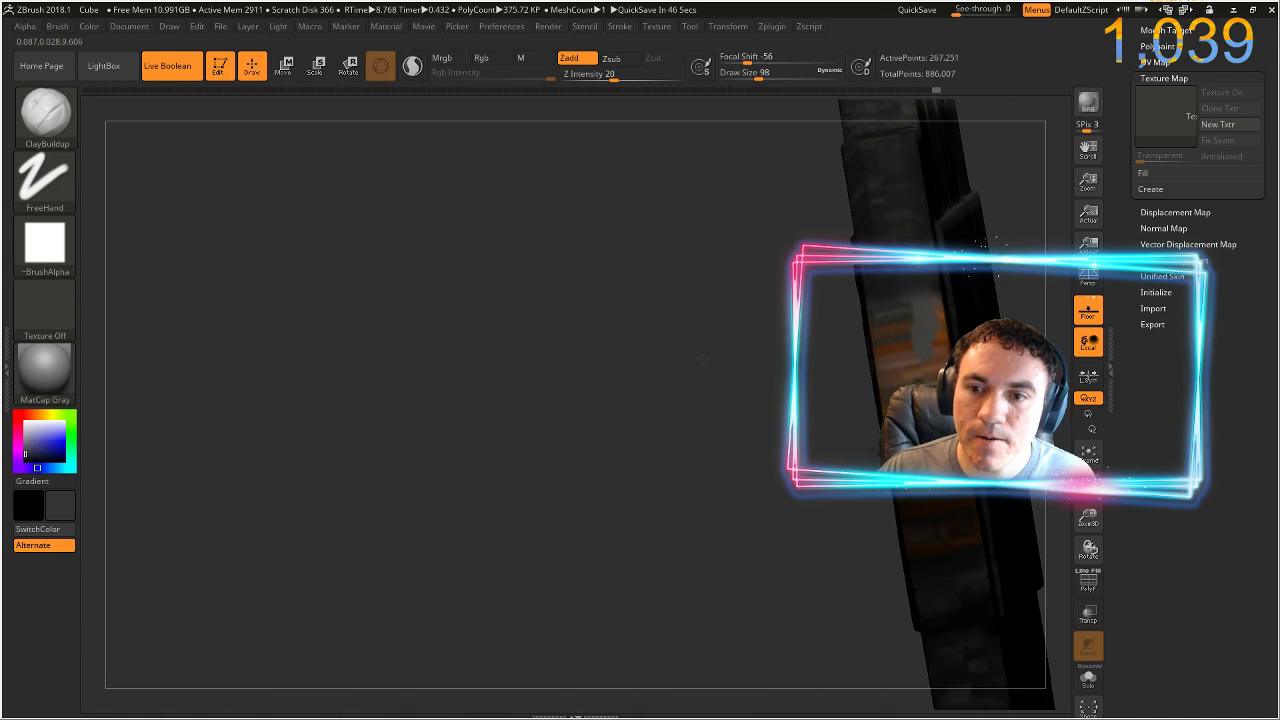
pyautogui.moveTo(683, 407)
pyautogui.keyDown('alt'); pyautogui.mouseDown()
pyautogui.moveTo(337, 349)
pyautogui.moveTo(363, 340)
pyautogui.moveTo(366, 376)
pyautogui.mouseUp(); pyautogui.keyUp('alt')
pyautogui.keyDown('ctrl'); pyautogui.click(347, 362); pyautogui.keyUp('ctrl')
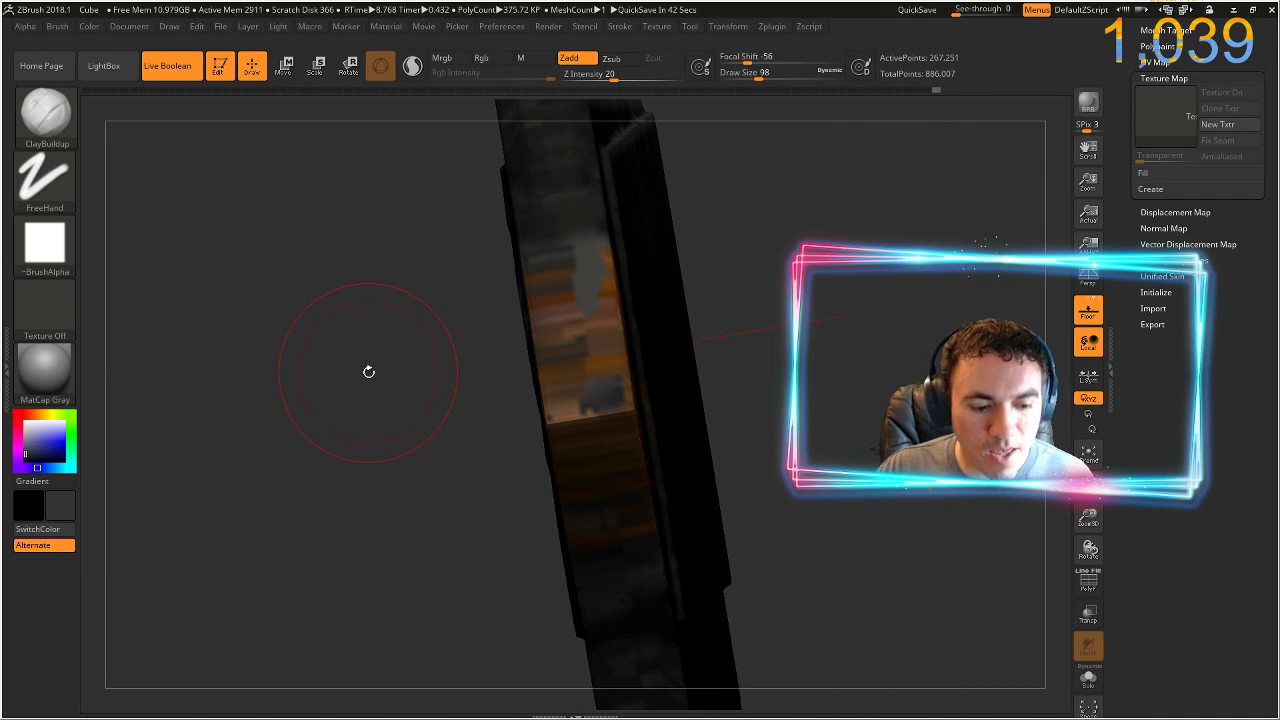
pyautogui.hotkey('ctrl', 'shift', 's')
pyautogui.click(586, 258)
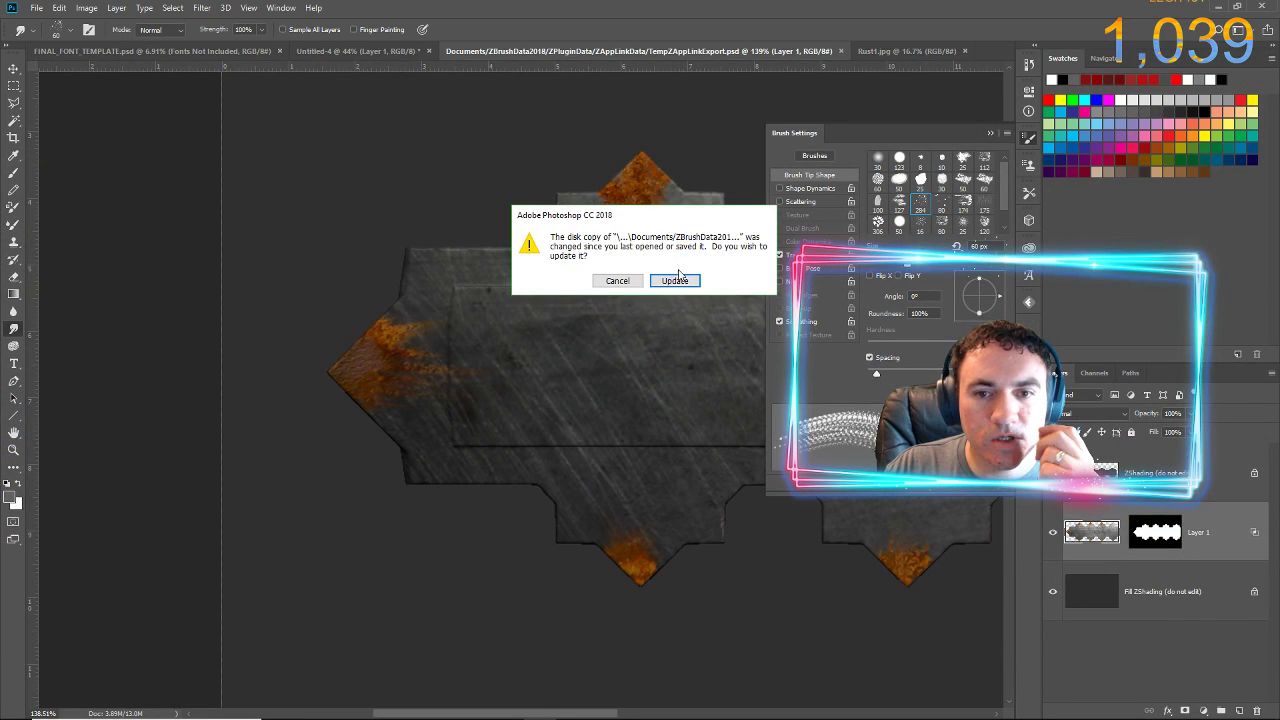
pyautogui.click(676, 280)
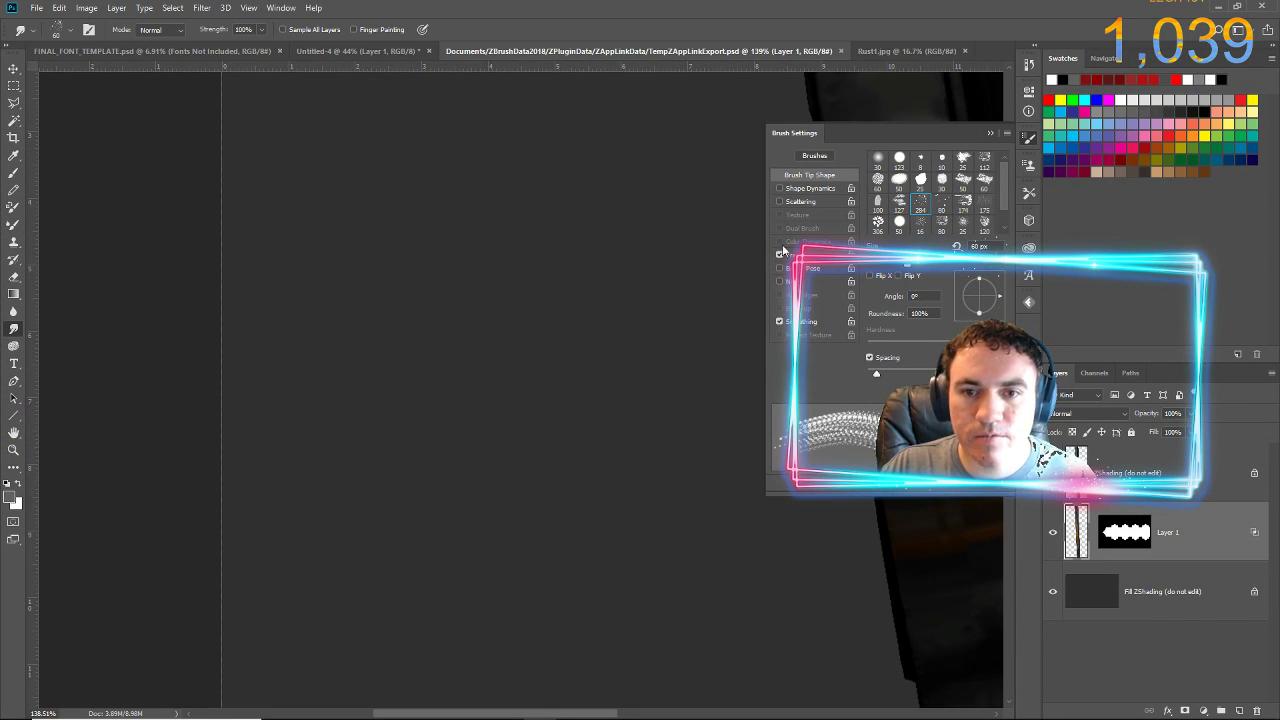
pyautogui.moveTo(644, 325); pyautogui.dragTo(212, 394)
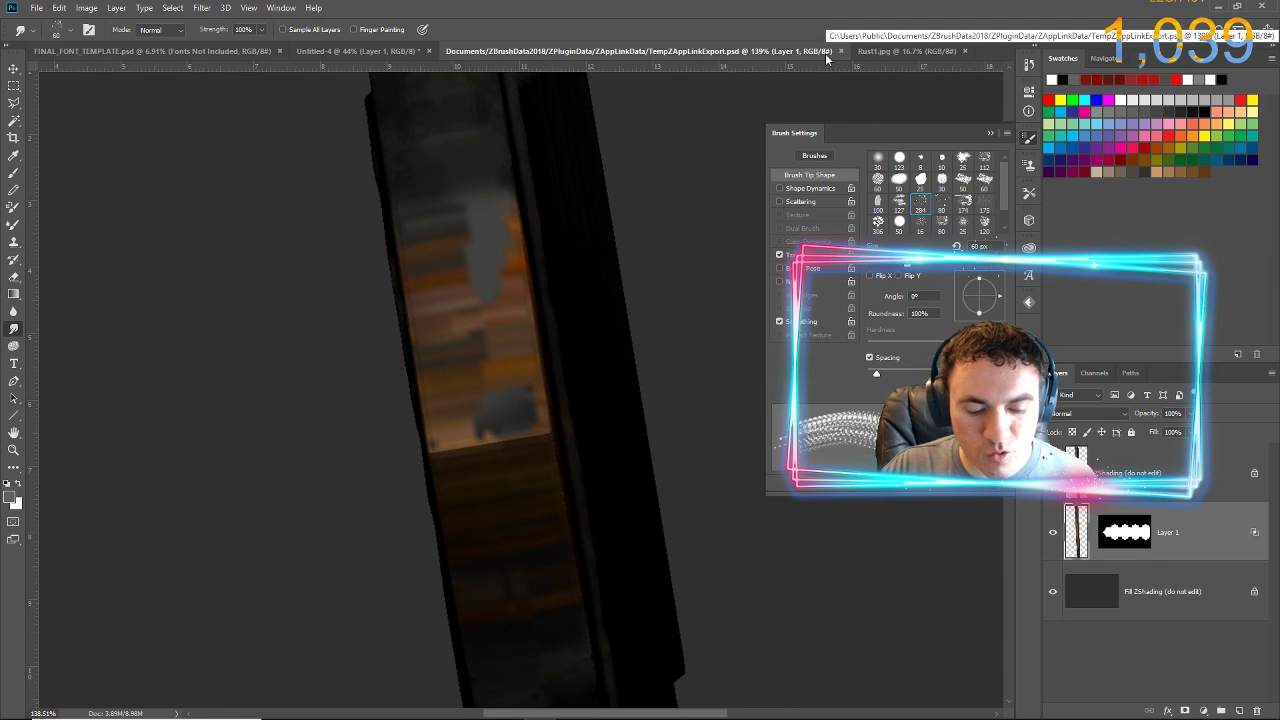
# - Copy the entire Rust1.jpg image and paste it into TempZAppLinkExport.psd as a new layer above Layer 1
pyautogui.hotkey('ctrl', 'v')
pyautogui.hotkey('ctrl', 'z')
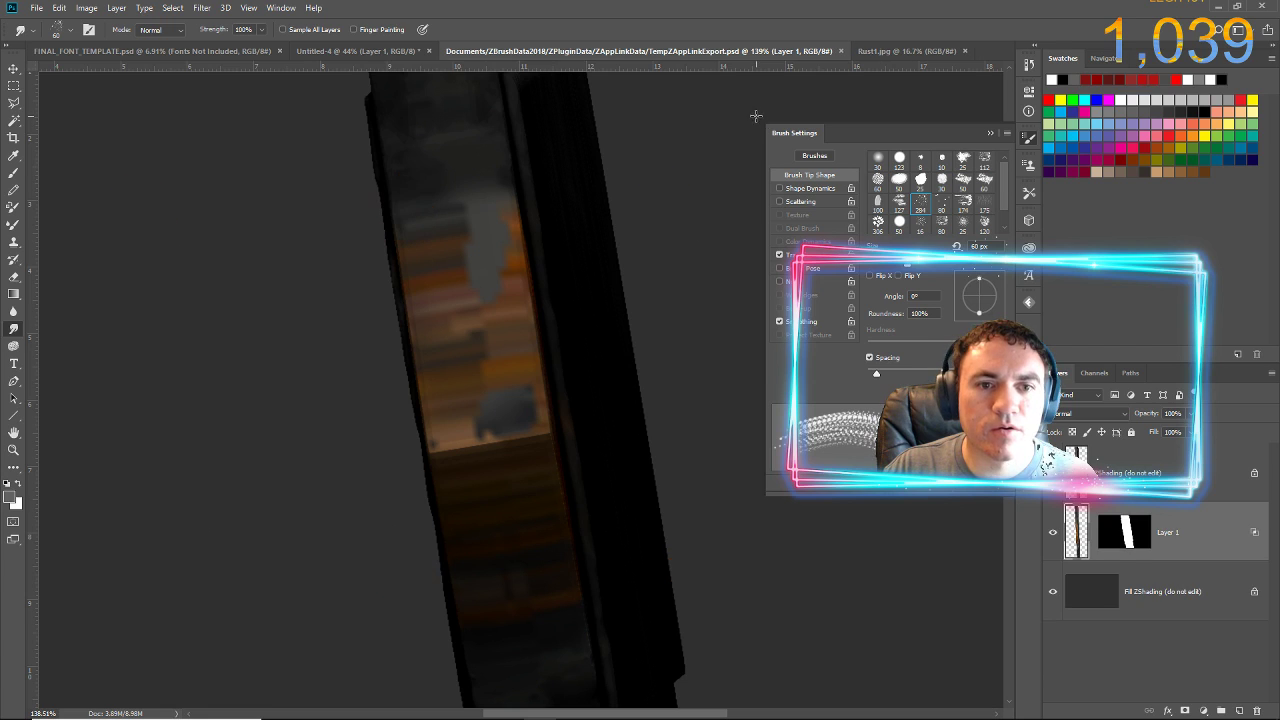
pyautogui.click(869, 50)
pyautogui.hotkey('ctrl', 'a')
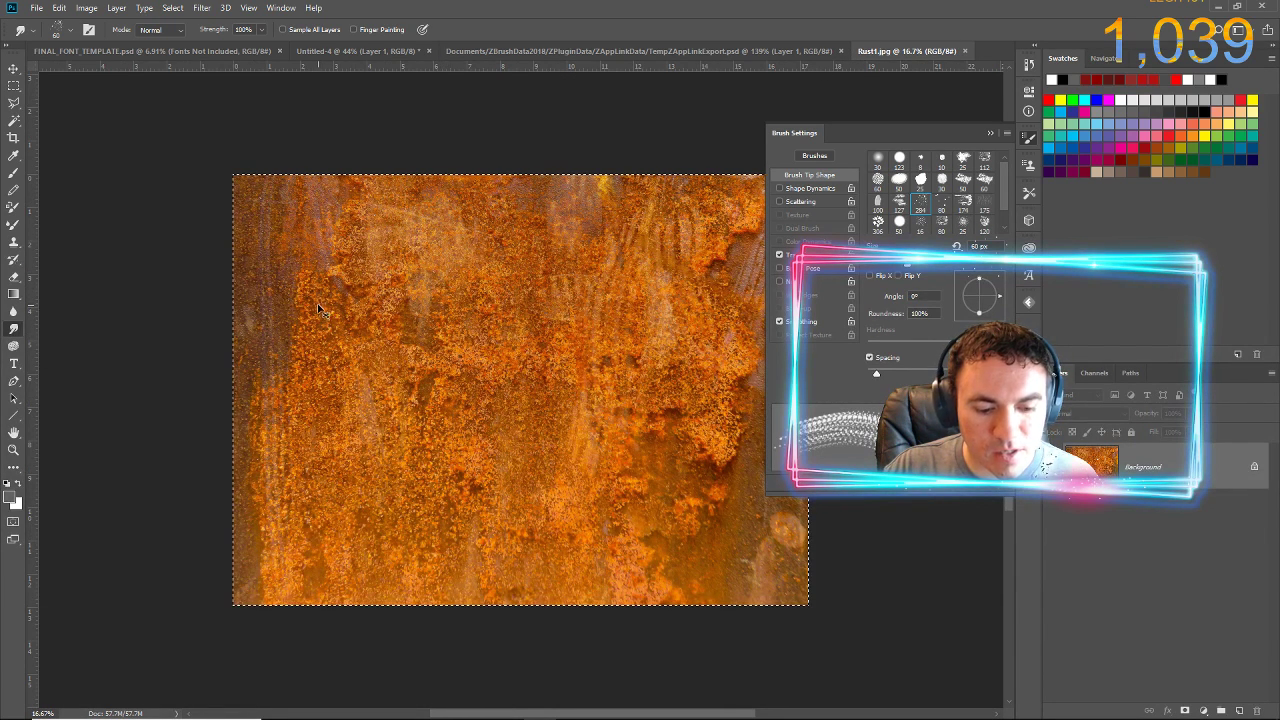
pyautogui.click(518, 50)
pyautogui.hotkey('ctrl', 'v')
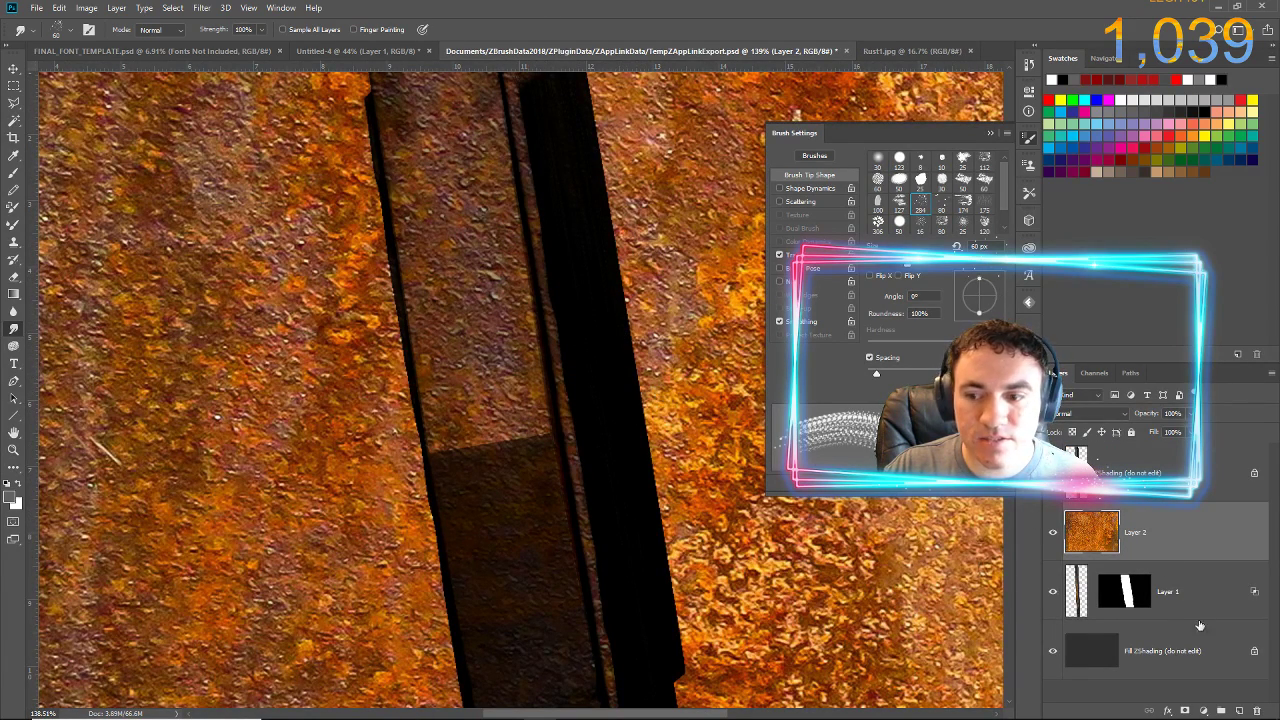
# - Add a layer mask to the pasted rust layer, fill it with black, and make white the foreground color
pyautogui.click(1184, 711)
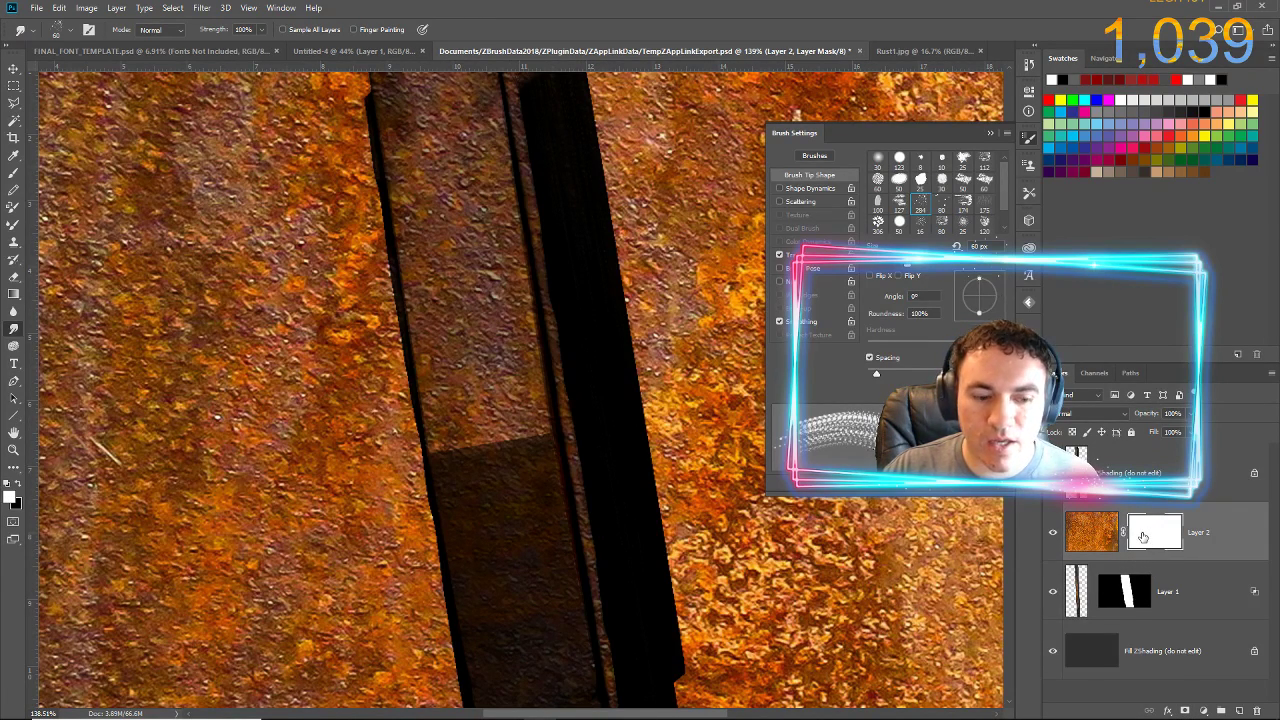
pyautogui.press('x')
pyautogui.hotkey('alt', 'BackSpace')
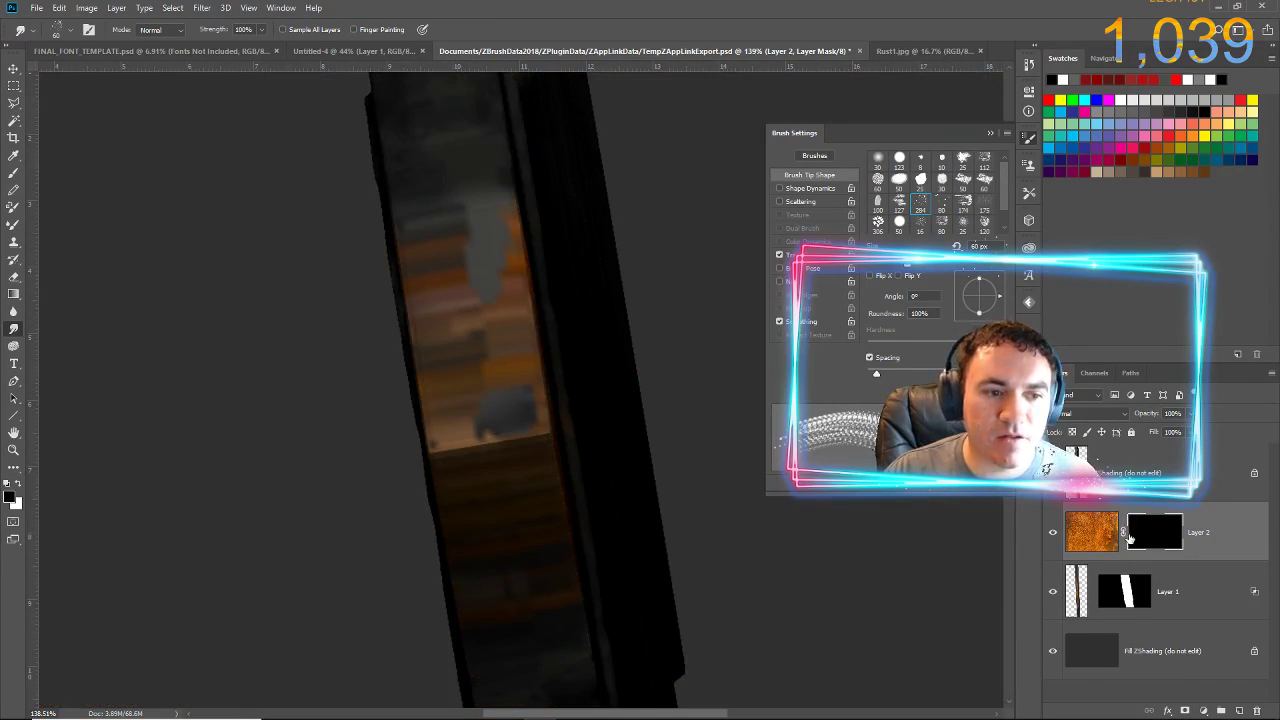
pyautogui.press('x')
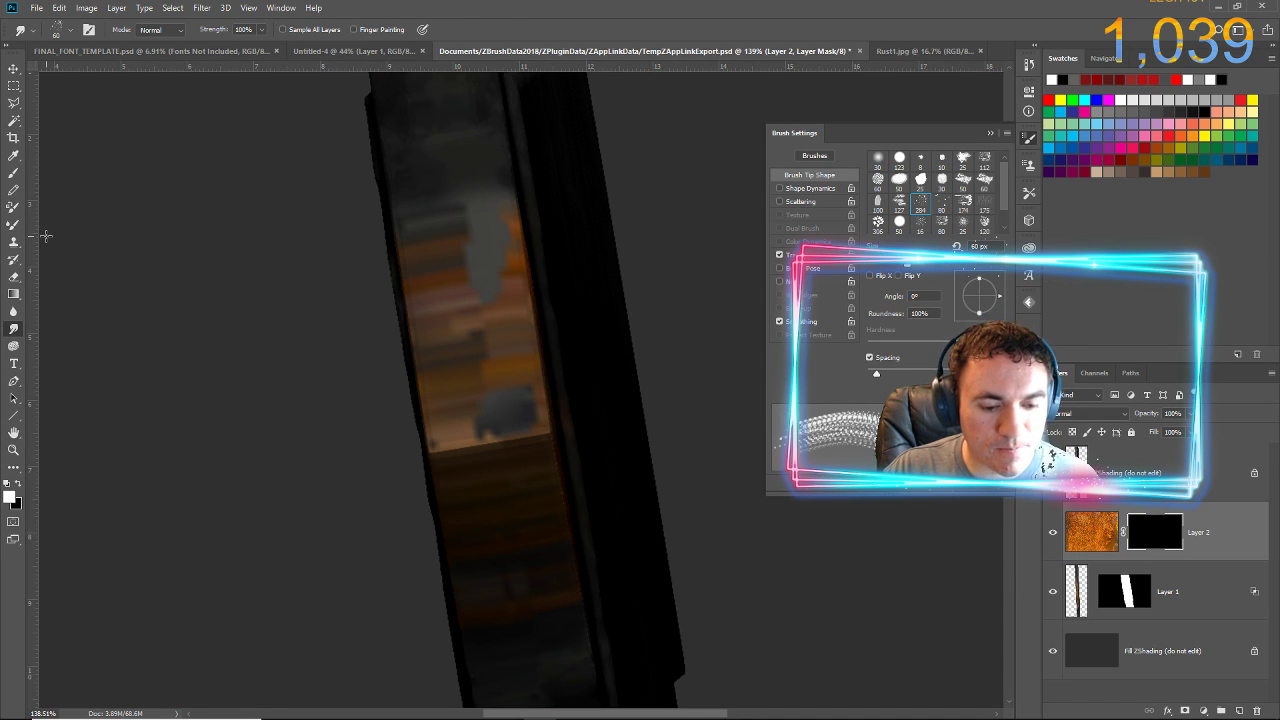
# - Paint white on Layer 2's mask with the 100 px brush to reveal rust over the blotchy section of the thin edge
pyautogui.press('b')
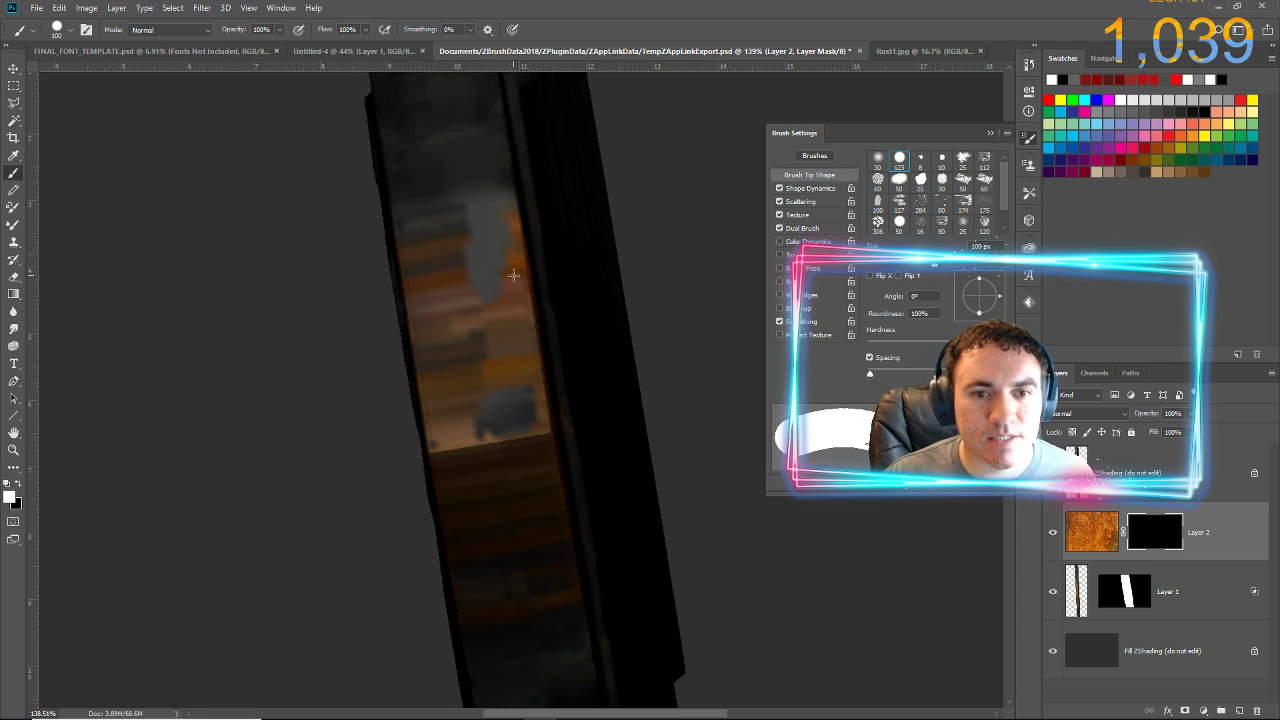
pyautogui.moveTo(472, 281)
pyautogui.mouseDown()
pyautogui.moveTo(457, 242)
pyautogui.moveTo(491, 226)
pyautogui.moveTo(415, 235)
pyautogui.moveTo(467, 281)
pyautogui.moveTo(433, 269)
pyautogui.moveTo(445, 290)
pyautogui.moveTo(473, 297)
pyautogui.moveTo(497, 355)
pyautogui.moveTo(479, 282)
pyautogui.moveTo(477, 340)
pyautogui.moveTo(530, 400)
pyautogui.moveTo(503, 475)
pyautogui.moveTo(518, 541)
pyautogui.moveTo(495, 527)
pyautogui.moveTo(523, 551)
pyautogui.moveTo(496, 560)
pyautogui.mouseUp()
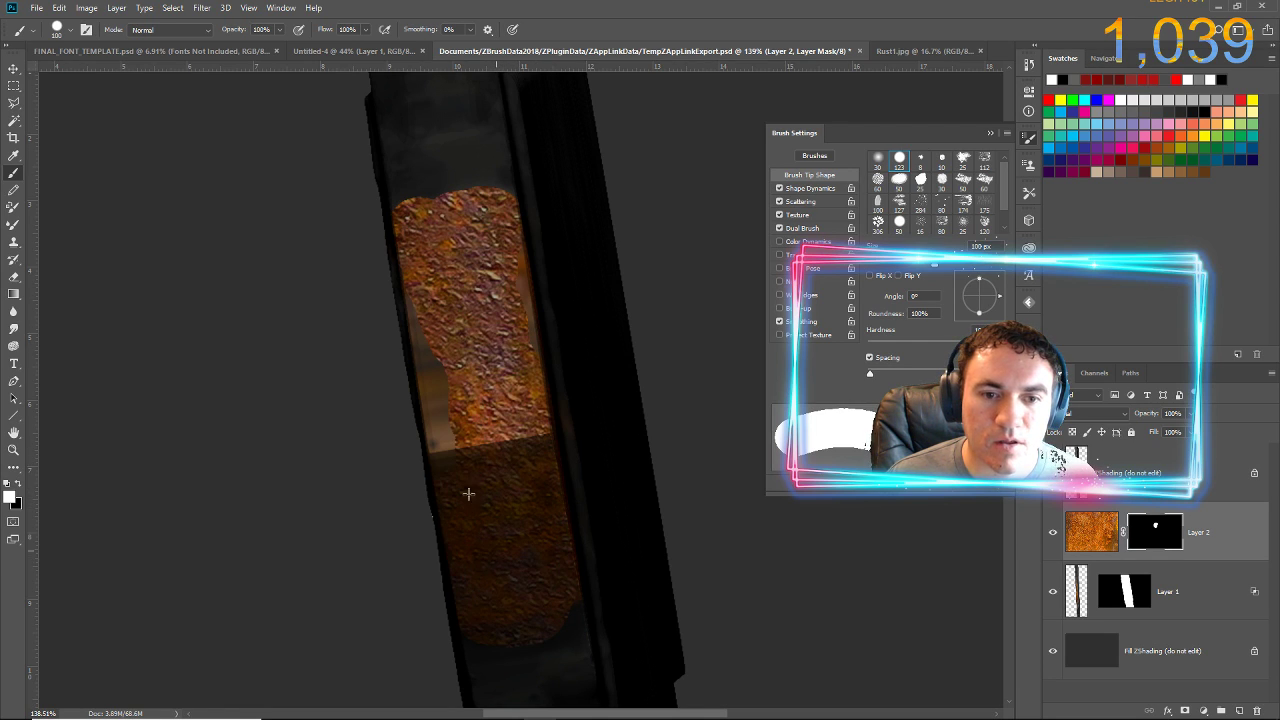
pyautogui.moveTo(468, 493); pyautogui.dragTo(445, 300)
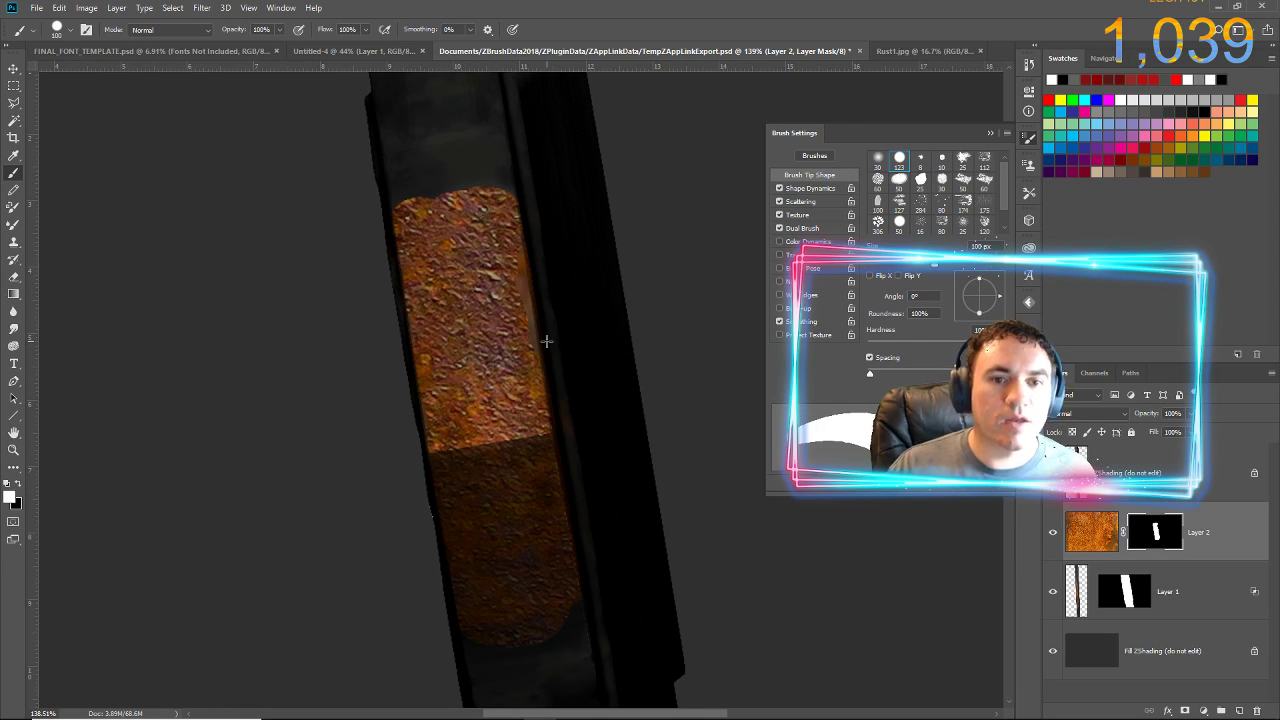
# - Smudge the ends of the rust patch on Layer 2's mask with the 60 px Smudge tool to blend them into the metal
pyautogui.click(14, 331)
pyautogui.moveTo(435, 236)
pyautogui.mouseDown()
pyautogui.moveTo(451, 166)
pyautogui.moveTo(480, 152)
pyautogui.mouseUp()
pyautogui.moveTo(413, 213)
pyautogui.mouseDown()
pyautogui.moveTo(406, 125)
pyautogui.moveTo(422, 145)
pyautogui.mouseUp()
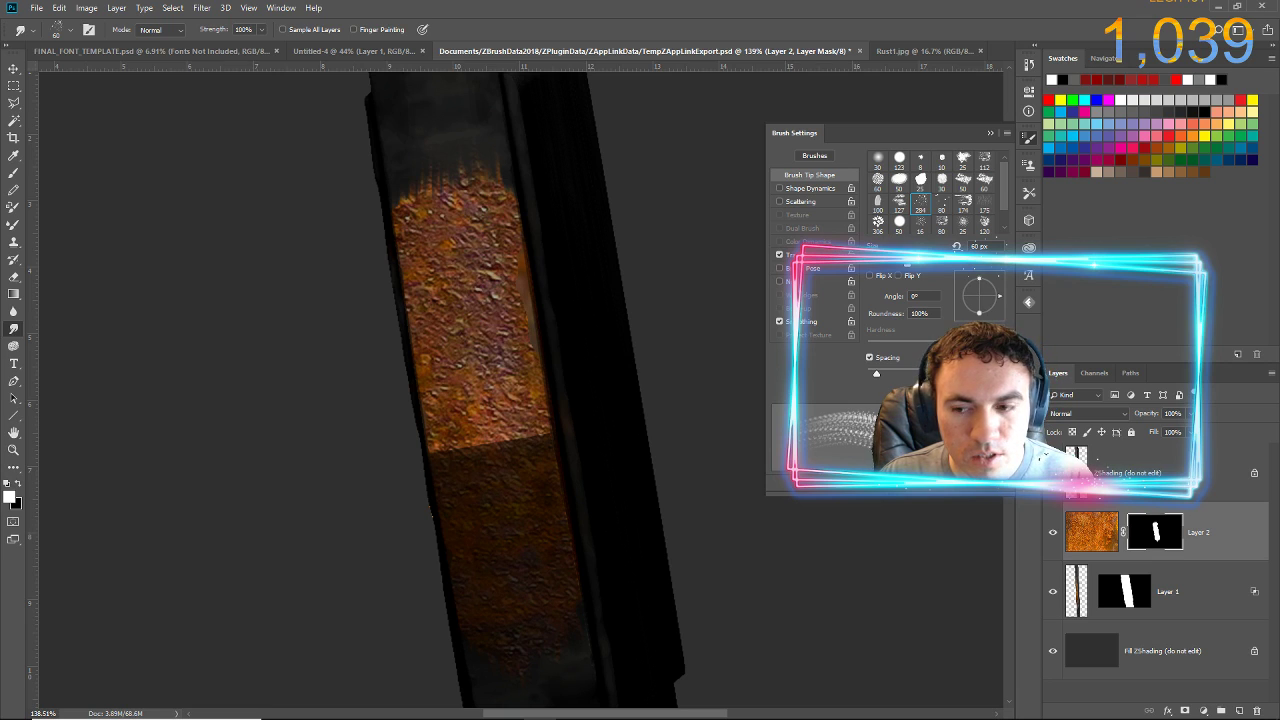
# - Merge Layer 2 down into Layer 1, preserving the underlying layer's mask, and save the edge texture document
pyautogui.hotkey('ctrl', 'e')
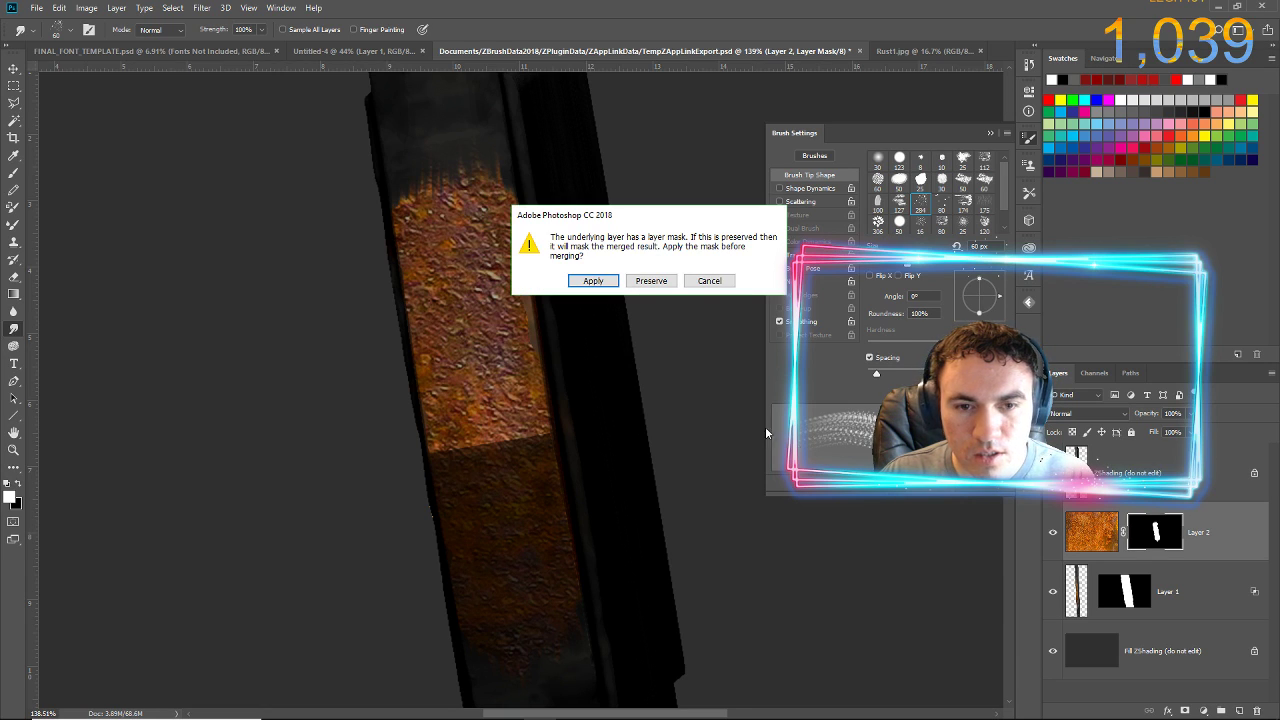
pyautogui.click(651, 281)
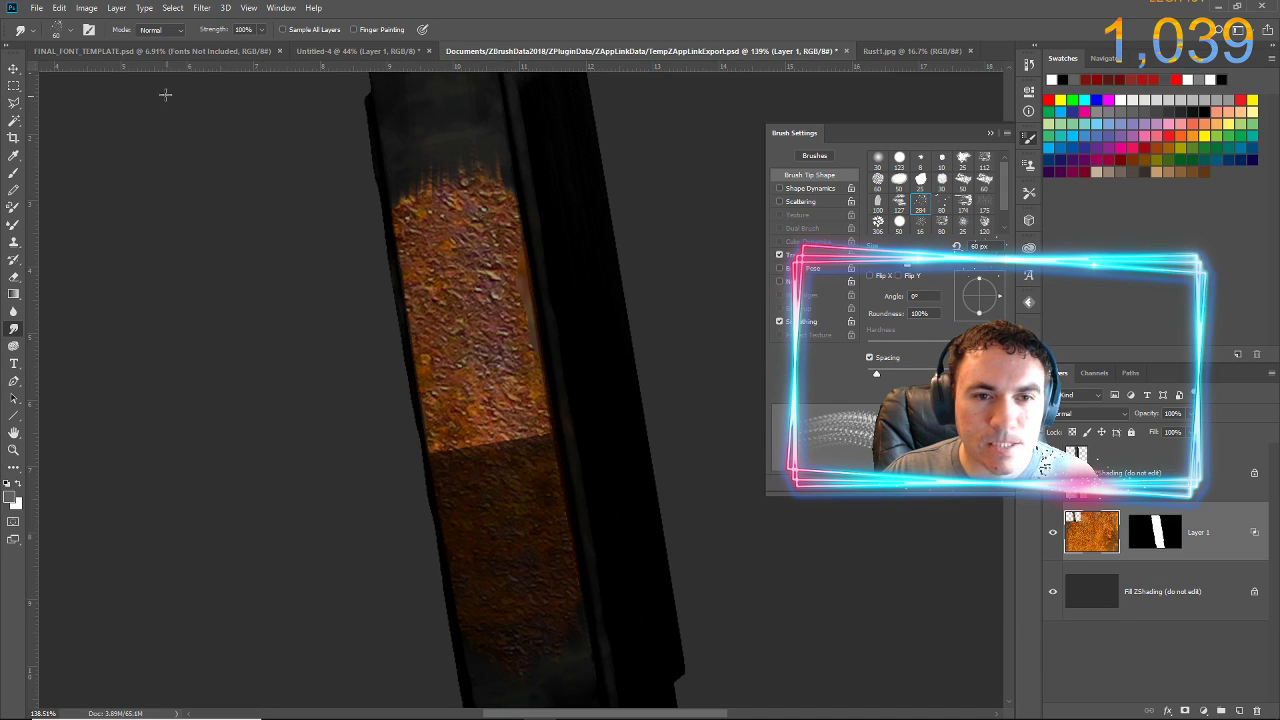
pyautogui.click(37, 9)
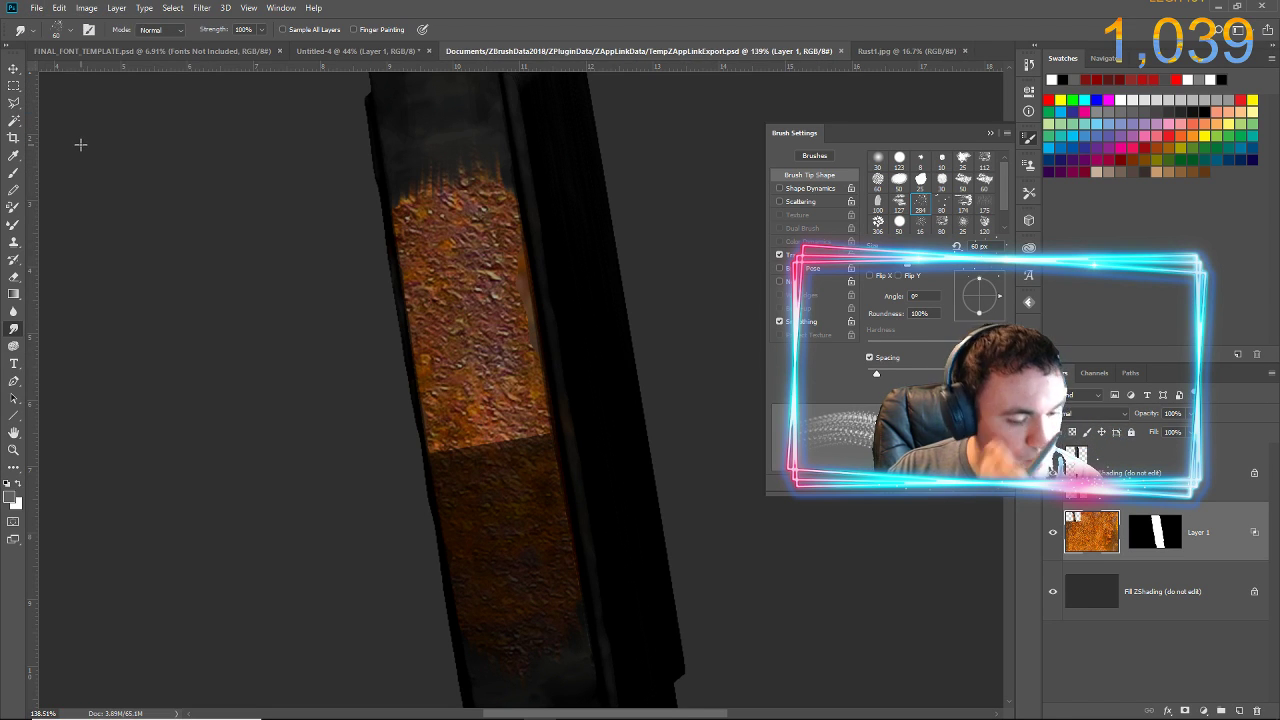
# - Switch to ZBrush, re-enter from ZAppLink, and pick up the edited rust projection onto the blade's thin edge
pyautogui.hotkey('alt', 'Tab')
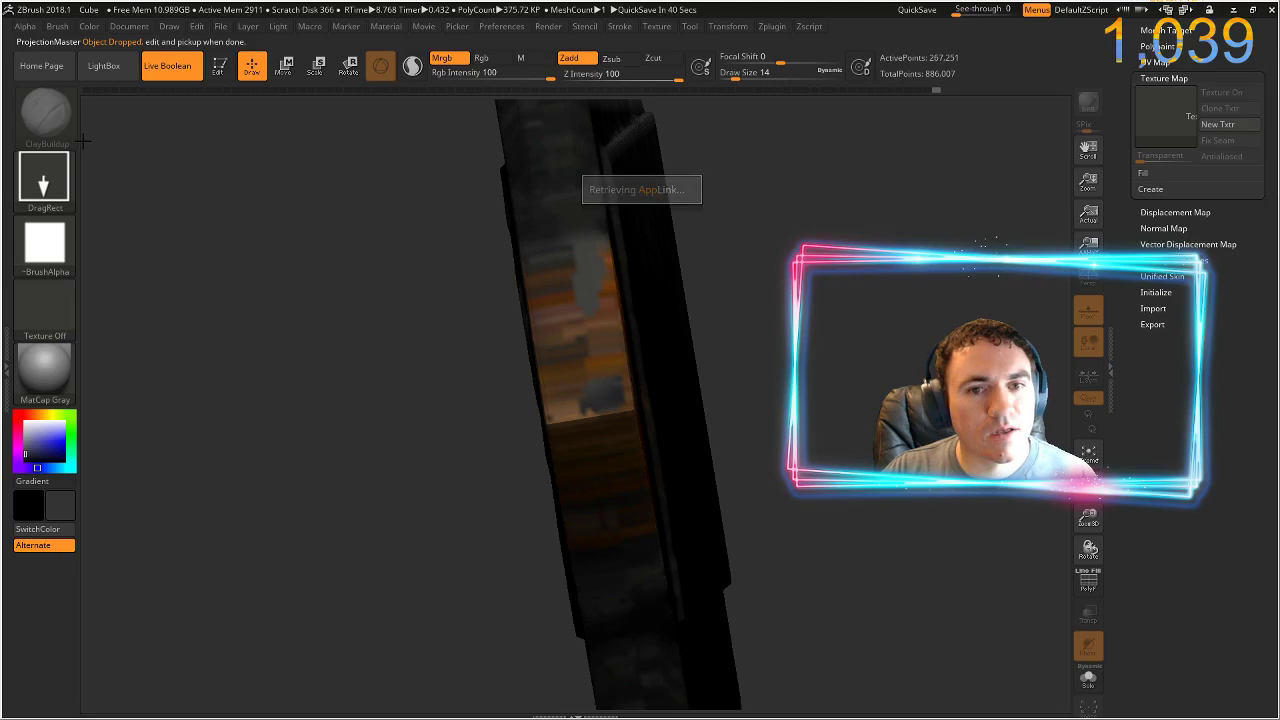
pyautogui.click(601, 187)
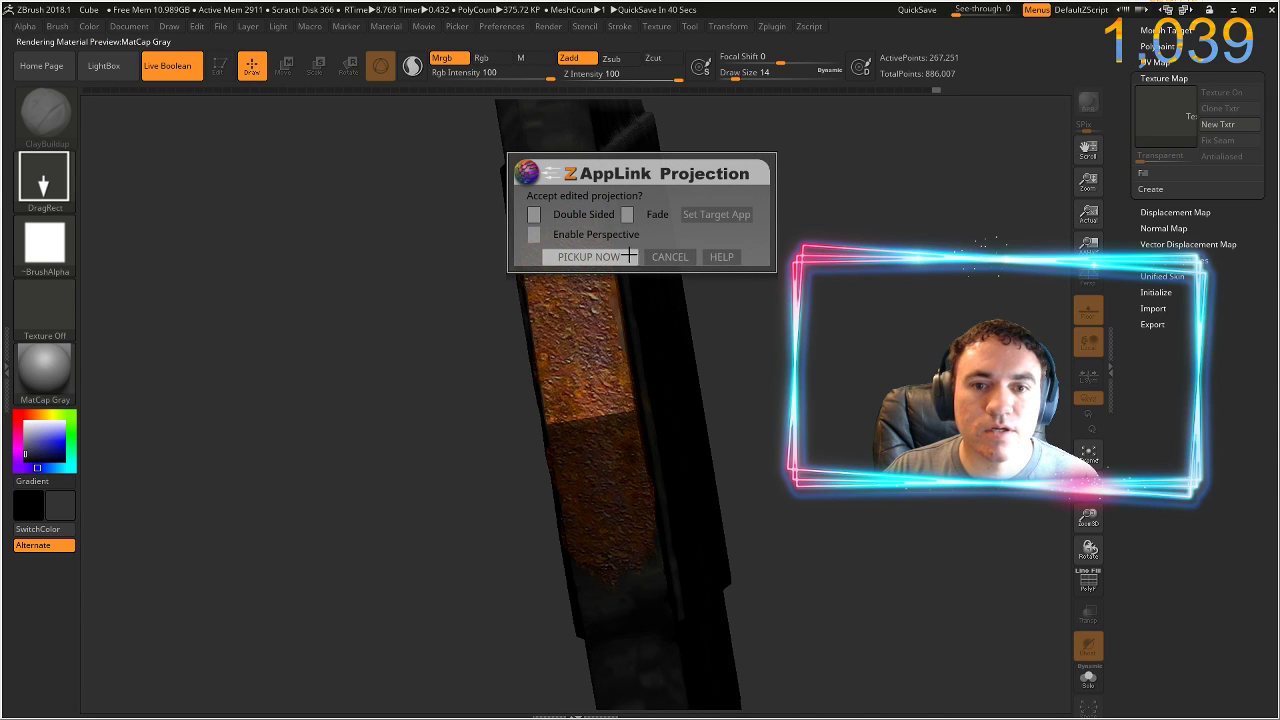
pyautogui.click(591, 256)
pyautogui.hotkey('ctrl', 's')
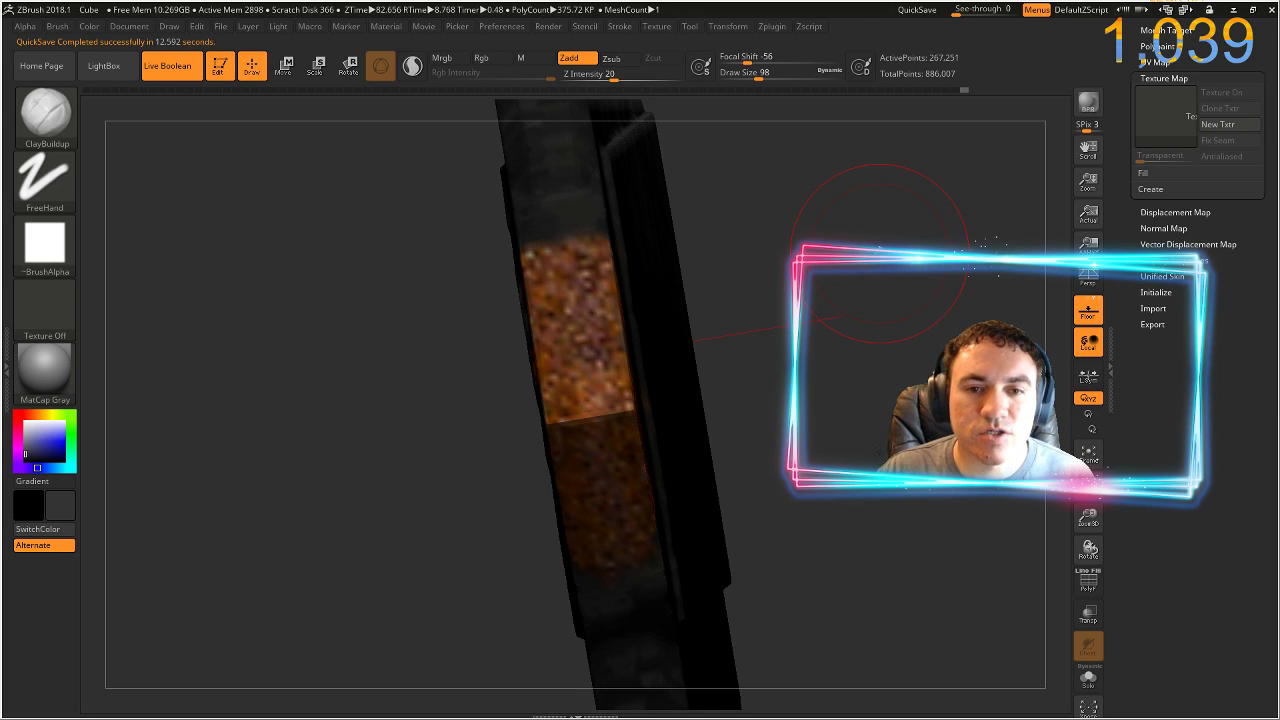
# - Clear the mask from the blade and examine the thin edge's projected rust from both sides
pyautogui.moveTo(868, 288); pyautogui.dragTo(815, 291)
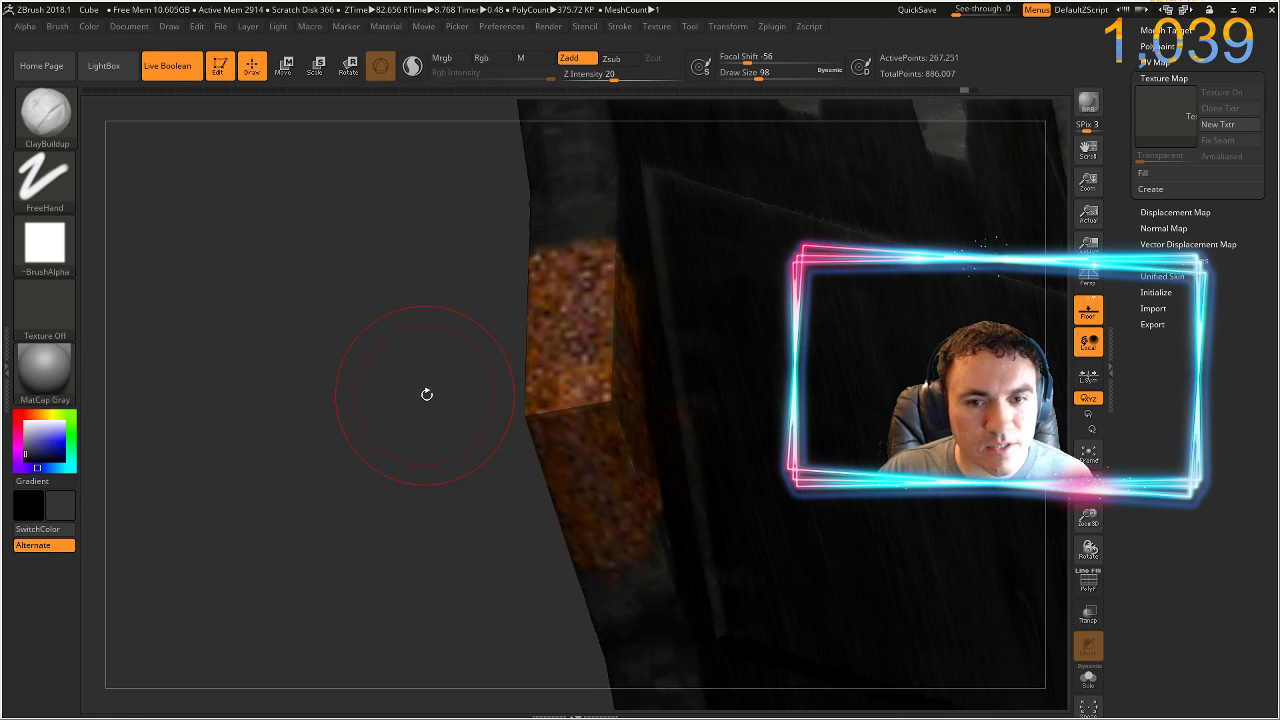
pyautogui.press('ctrl')
pyautogui.press('ctrl')
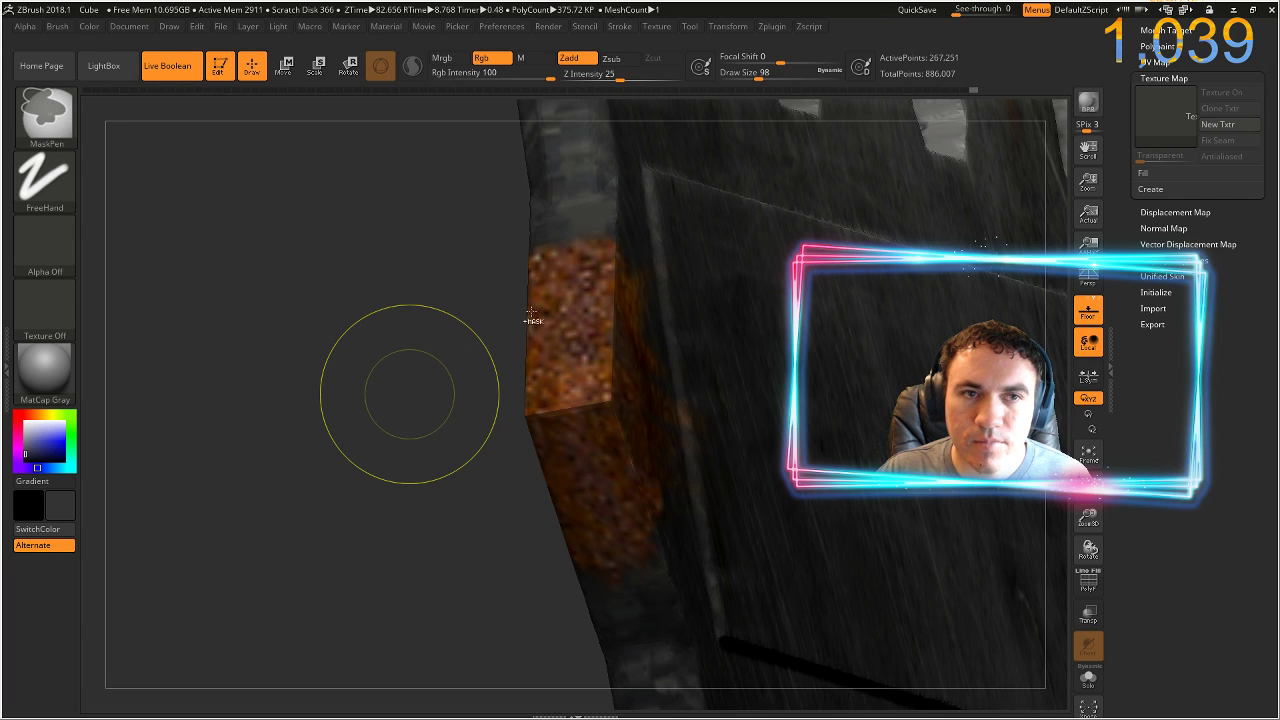
pyautogui.moveTo(381, 375)
pyautogui.mouseDown()
pyautogui.moveTo(423, 373)
pyautogui.moveTo(400, 366)
pyautogui.moveTo(429, 337)
pyautogui.mouseUp()
pyautogui.moveTo(429, 337); pyautogui.dragTo(231, 480, button='right')
pyautogui.hotkey('ctrl', 'z')
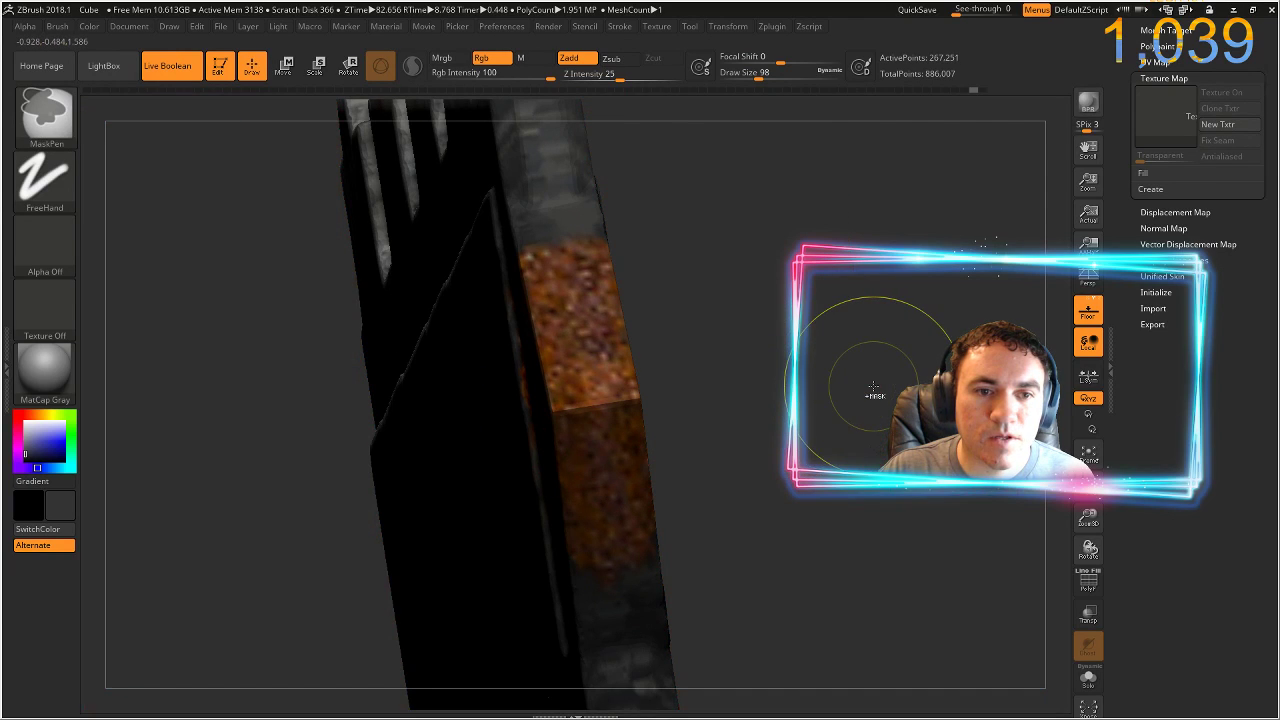
# - Mask the rusted tip of the next tooth along the blade, covering its first face and thin edge
pyautogui.moveTo(814, 384); pyautogui.dragTo(745, 436, button='right')
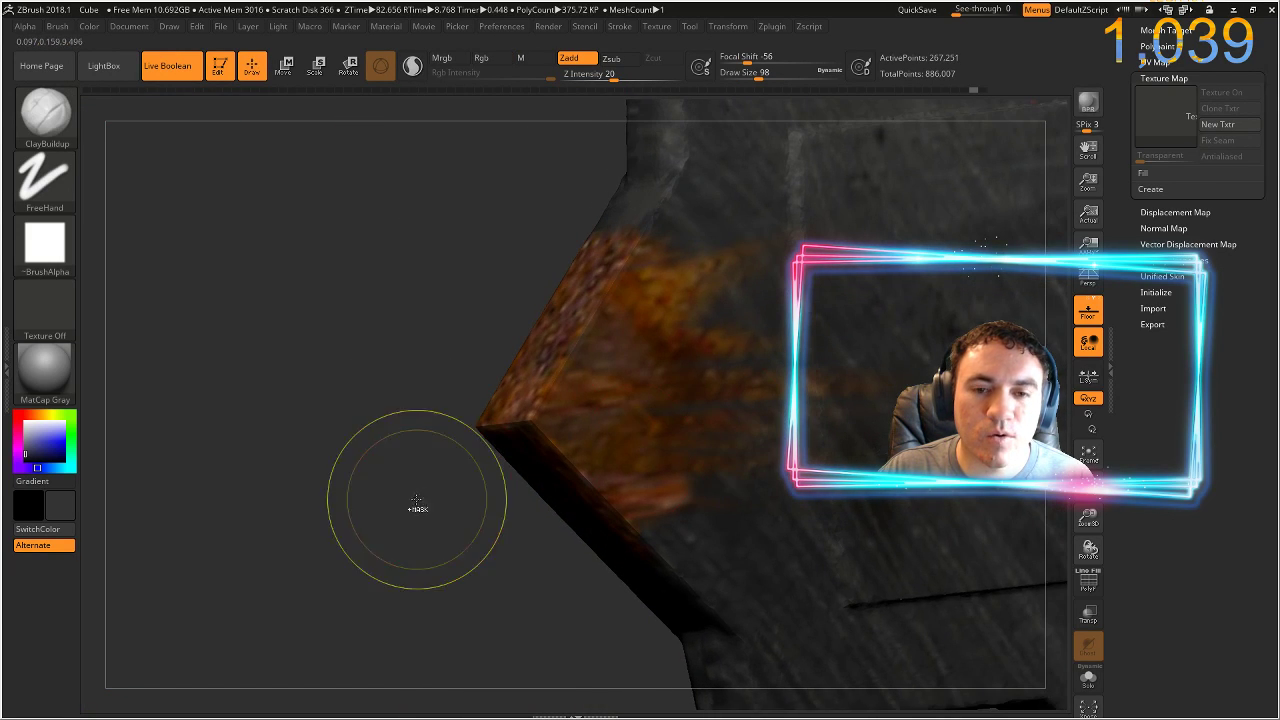
pyautogui.keyDown('ctrl'); pyautogui.moveTo(383, 518); pyautogui.dragTo(322, 325, button='right'); pyautogui.keyUp('ctrl')
pyautogui.moveTo(458, 458); pyautogui.dragTo(495, 497, button='right')
pyautogui.moveTo(494, 496); pyautogui.dragTo(519, 266)
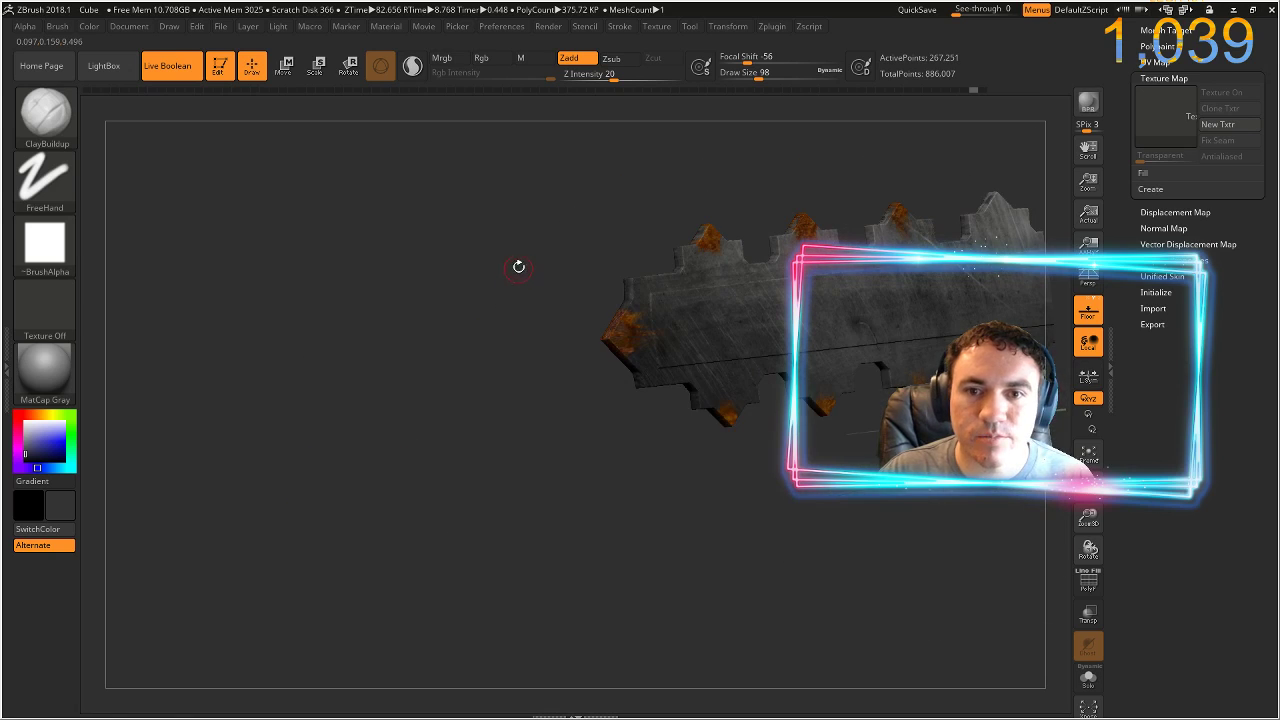
pyautogui.moveTo(641, 239)
pyautogui.mouseDown()
pyautogui.moveTo(575, 207)
pyautogui.moveTo(515, 230)
pyautogui.moveTo(546, 269)
pyautogui.moveTo(540, 300)
pyautogui.moveTo(495, 397)
pyautogui.moveTo(463, 529)
pyautogui.moveTo(435, 561)
pyautogui.moveTo(466, 457)
pyautogui.moveTo(438, 455)
pyautogui.mouseUp()
pyautogui.press('ctrl')
pyautogui.moveTo(500, 506); pyautogui.dragTo(484, 545)
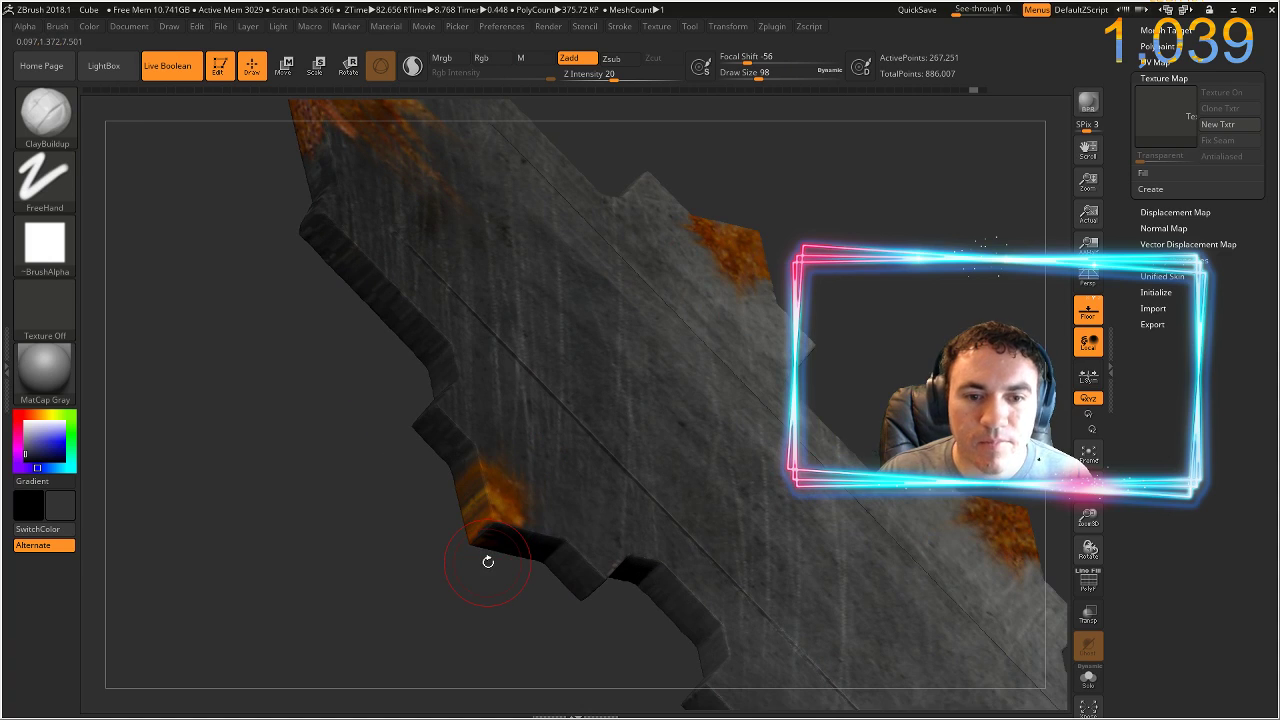
pyautogui.press('u')
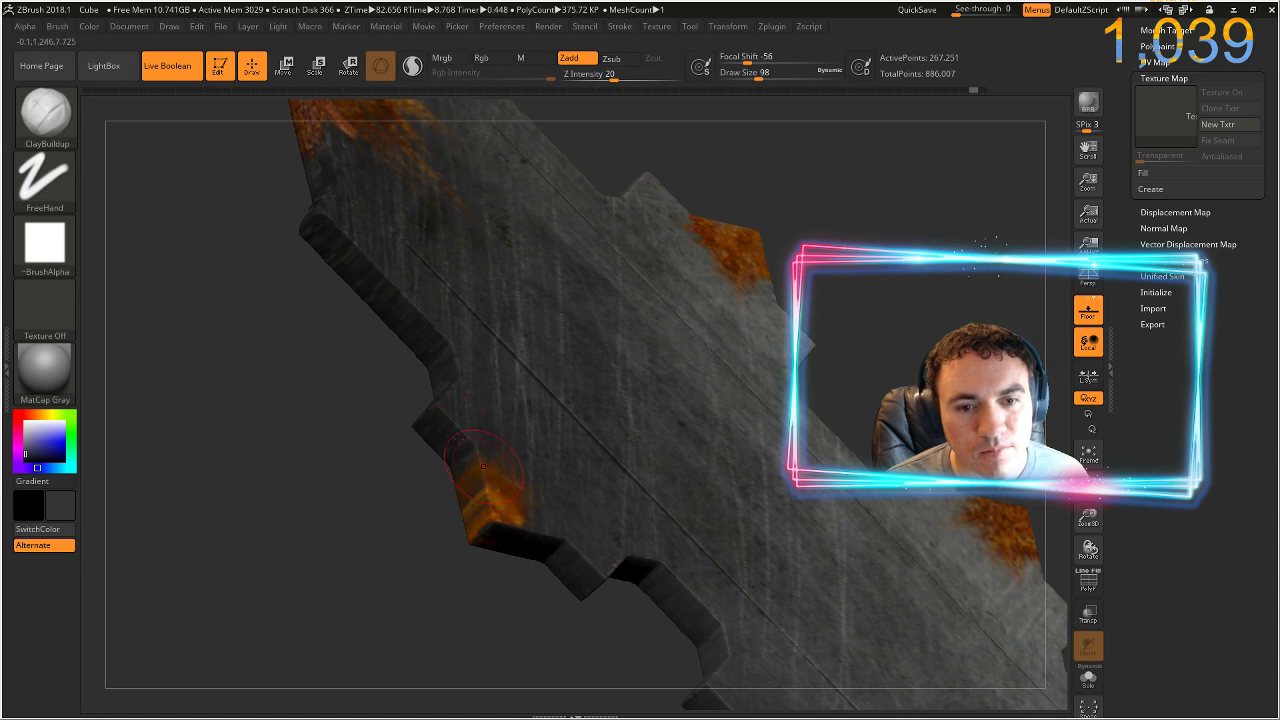
pyautogui.keyDown('ctrl'); pyautogui.moveTo(494, 514); pyautogui.dragTo(486, 502); pyautogui.keyUp('ctrl')
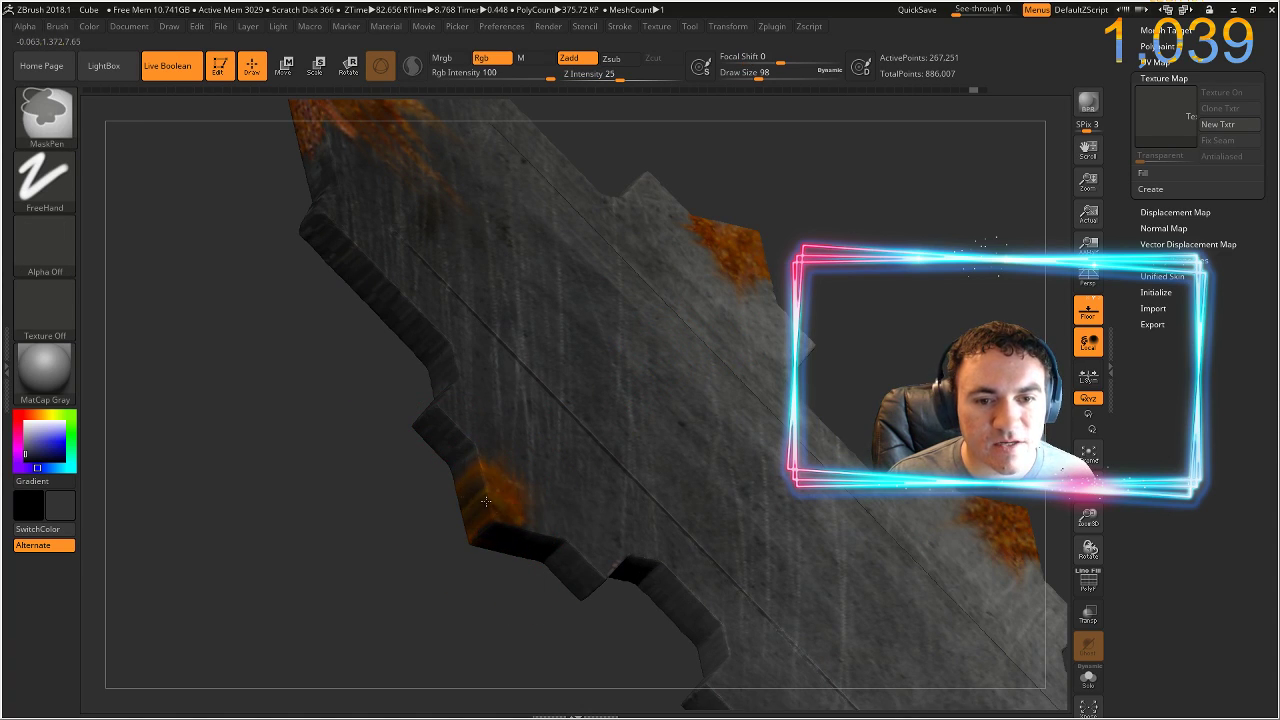
pyautogui.keyDown('ctrl'); pyautogui.moveTo(518, 543); pyautogui.dragTo(468, 496); pyautogui.keyUp('ctrl')
pyautogui.keyDown('ctrl'); pyautogui.moveTo(514, 533); pyautogui.dragTo(497, 484); pyautogui.keyUp('ctrl')
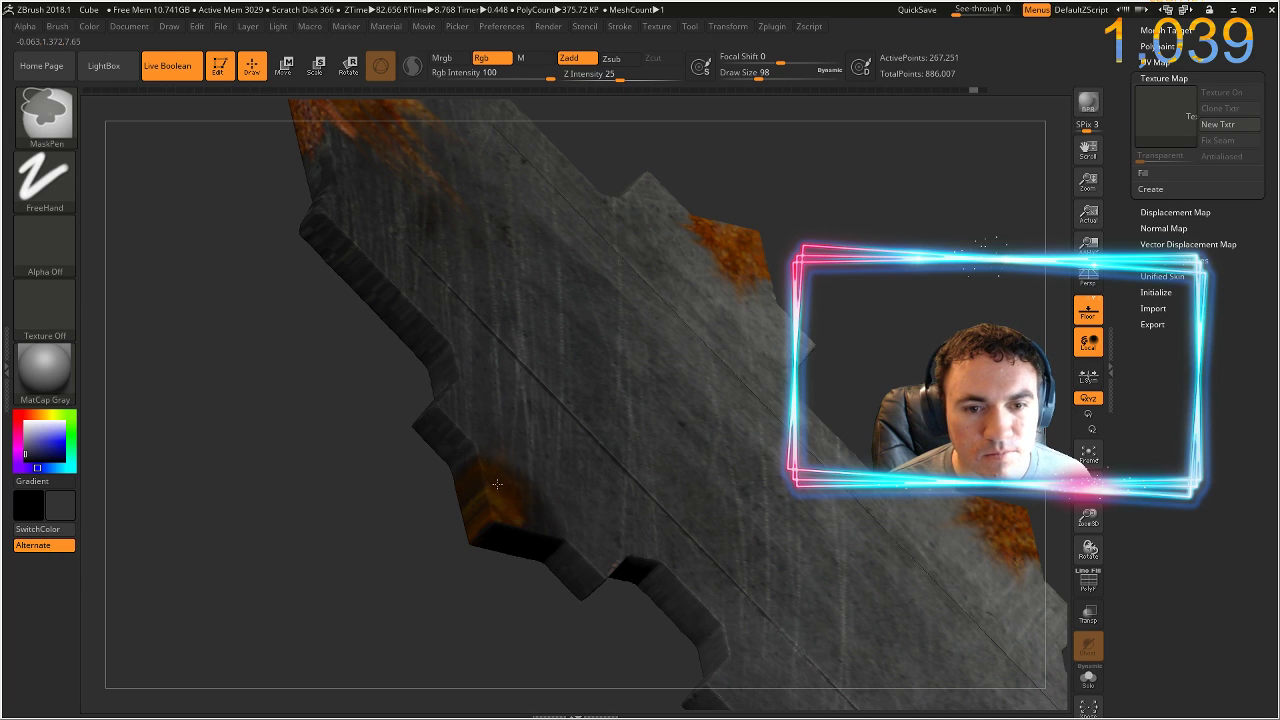
# - Extend the mask over the same tooth's rust on the opposite face and invert the mask
pyautogui.moveTo(424, 556); pyautogui.dragTo(650, 540)
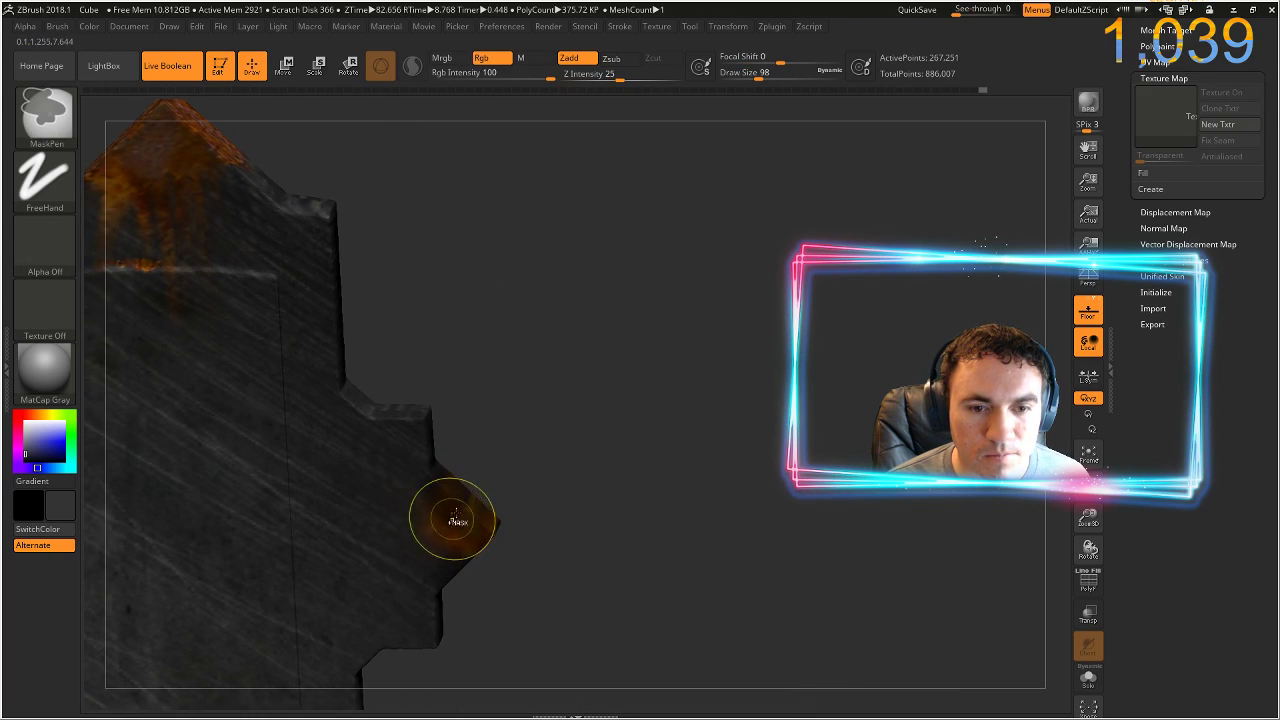
pyautogui.keyDown('ctrl'); pyautogui.moveTo(454, 523); pyautogui.dragTo(442, 540); pyautogui.keyUp('ctrl')
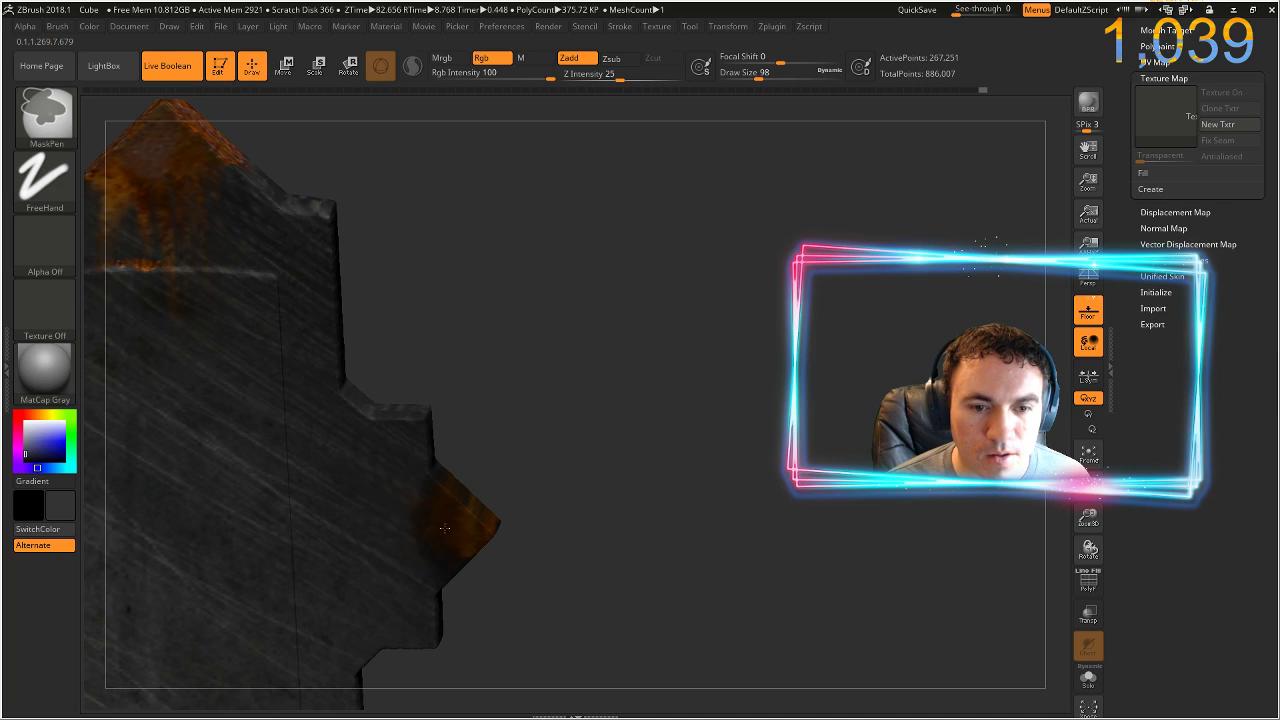
pyautogui.moveTo(535, 572)
pyautogui.mouseDown()
pyautogui.moveTo(440, 540)
pyautogui.moveTo(485, 582)
pyautogui.mouseUp()
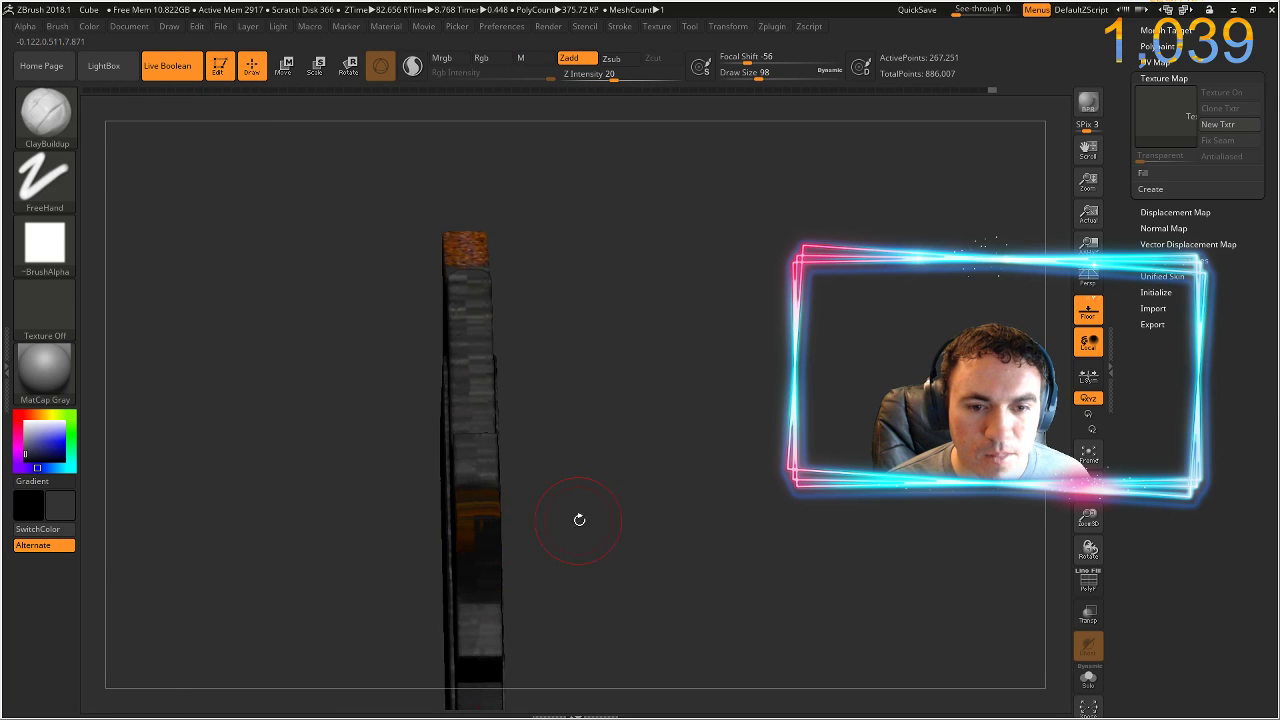
pyautogui.moveTo(579, 519); pyautogui.dragTo(680, 335)
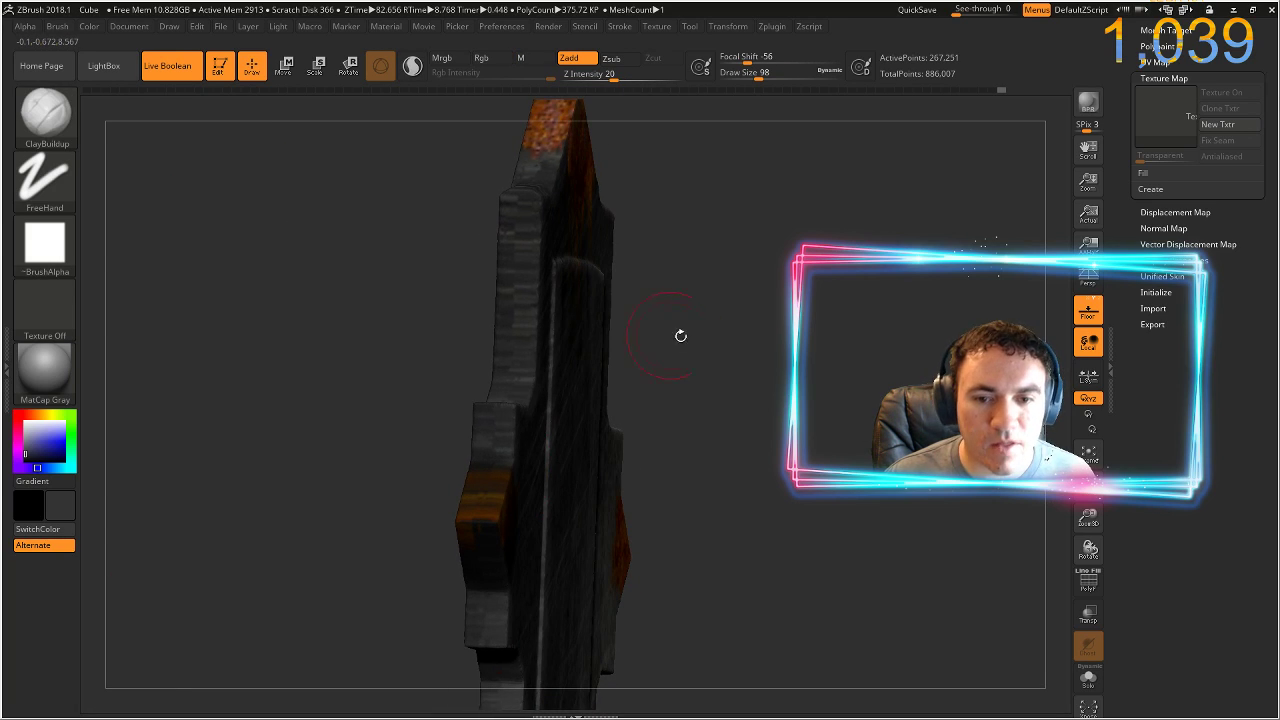
pyautogui.keyDown('ctrl'); pyautogui.click(727, 416); pyautogui.keyUp('ctrl')
# - Send a close, straight-on view of the tooth's thin edge to Photoshop through ZAppLink and update the open document
pyautogui.moveTo(705, 448)
pyautogui.keyDown('alt'); pyautogui.mouseDown(button='right')
pyautogui.moveTo(704, 298)
pyautogui.moveTo(772, 360)
pyautogui.mouseUp(button='right'); pyautogui.keyUp('alt')
pyautogui.moveTo(774, 367); pyautogui.dragTo(823, 429)
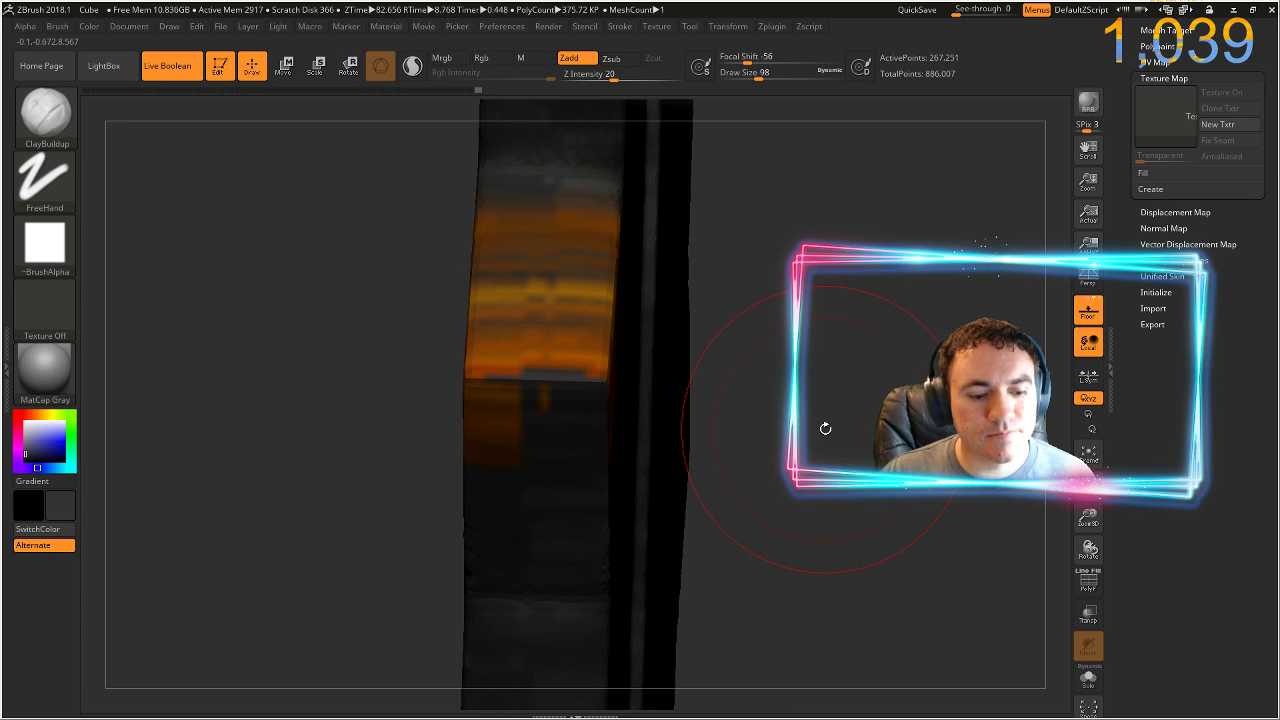
pyautogui.hotkey('ctrl', 'shift', 's')
pyautogui.click(612, 257)
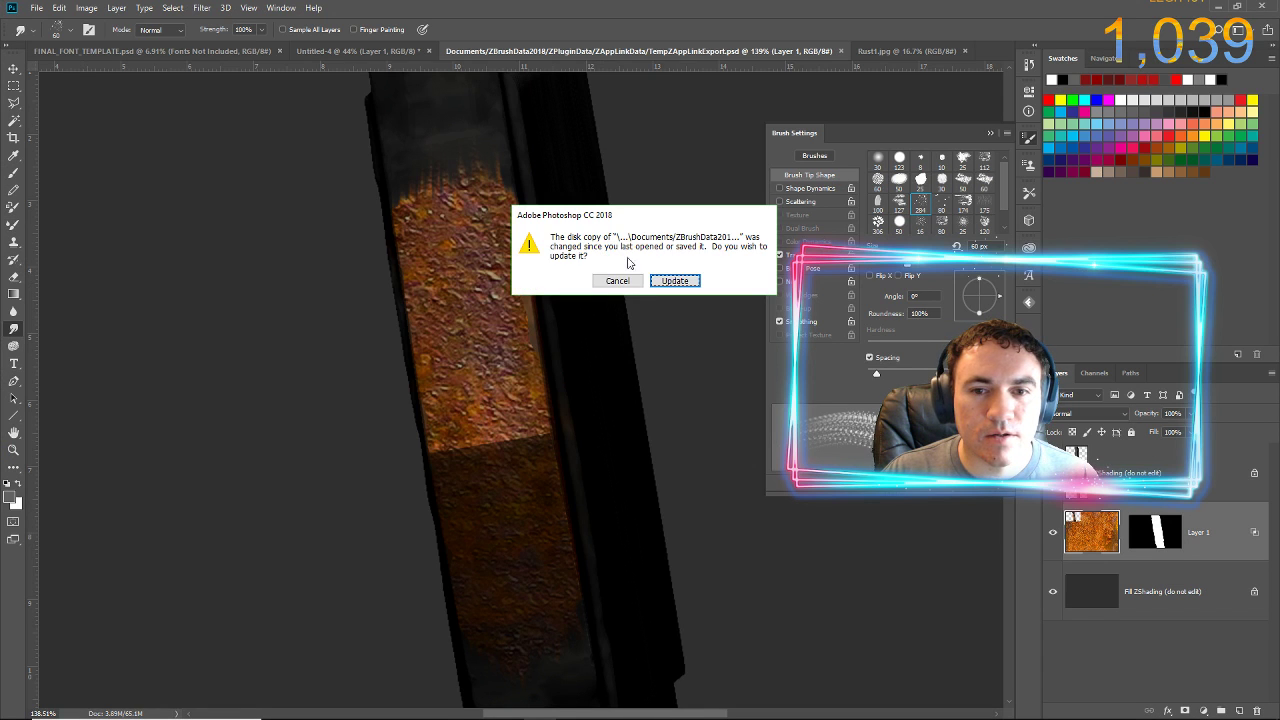
pyautogui.click(671, 279)
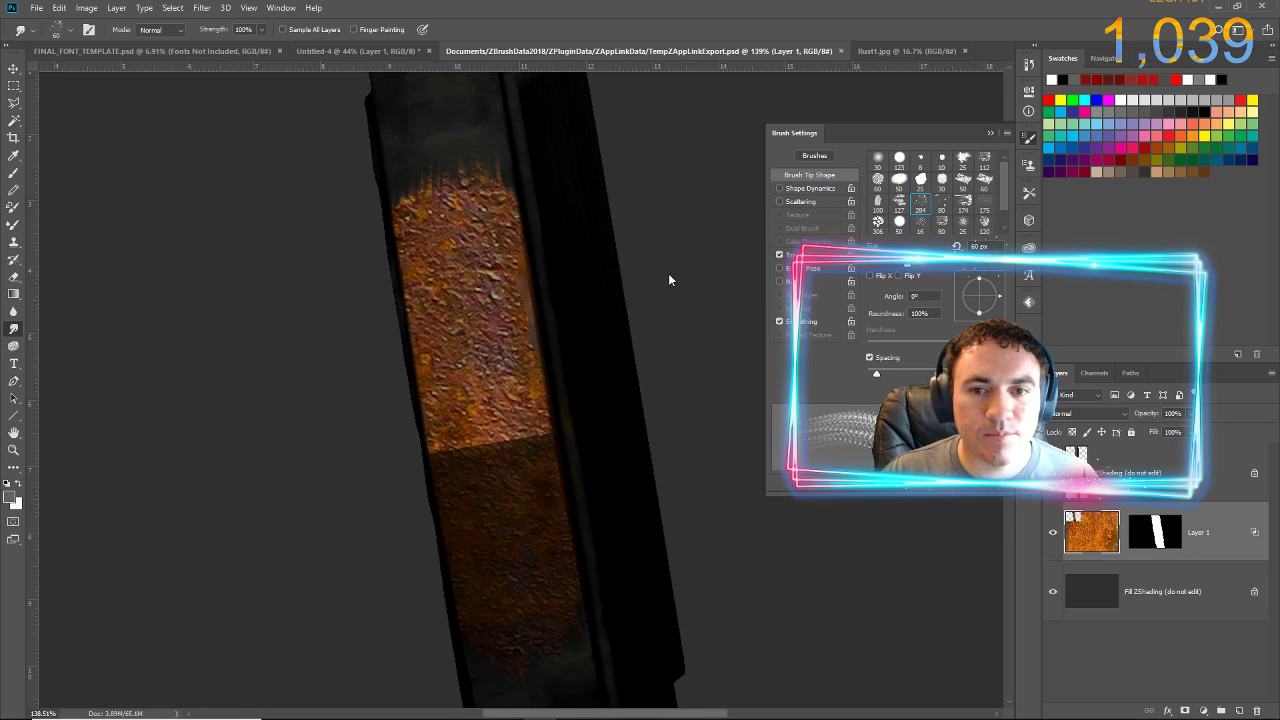
# - Paste the rust texture as a new layer over the edge and hide it with an inverted black layer mask
pyautogui.hotkey('ctrl', 'v')
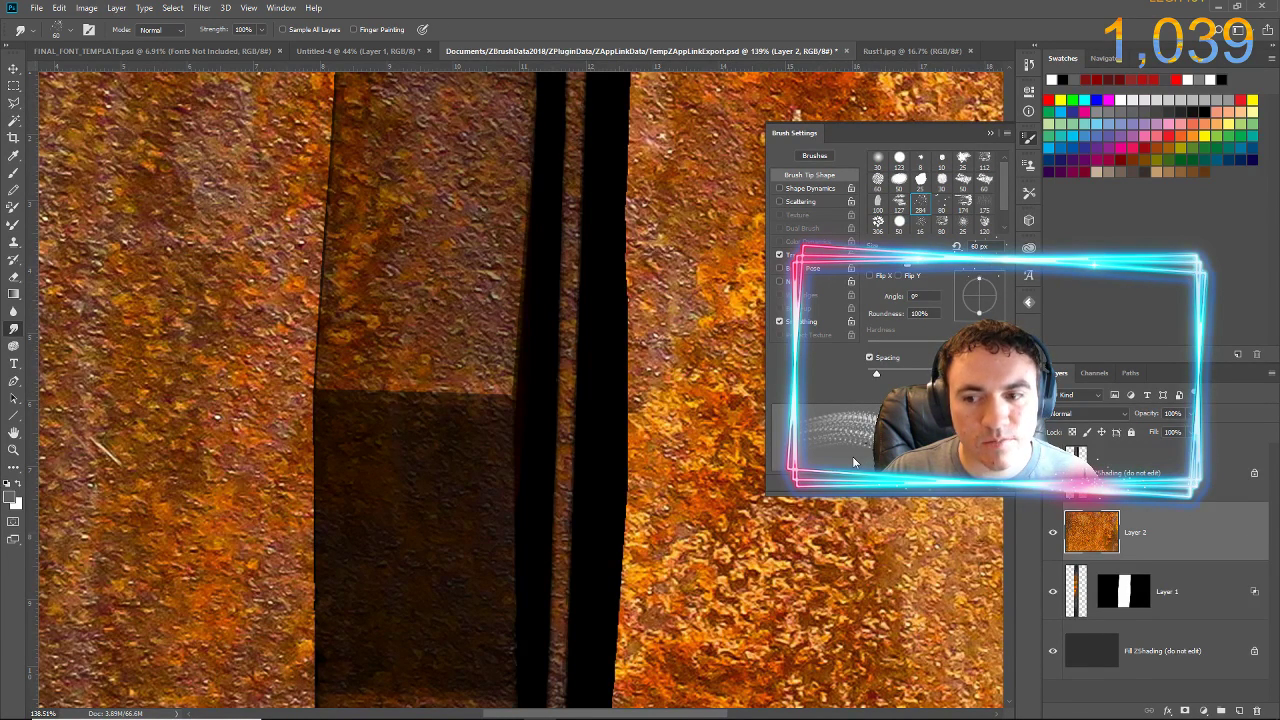
pyautogui.click(1184, 710)
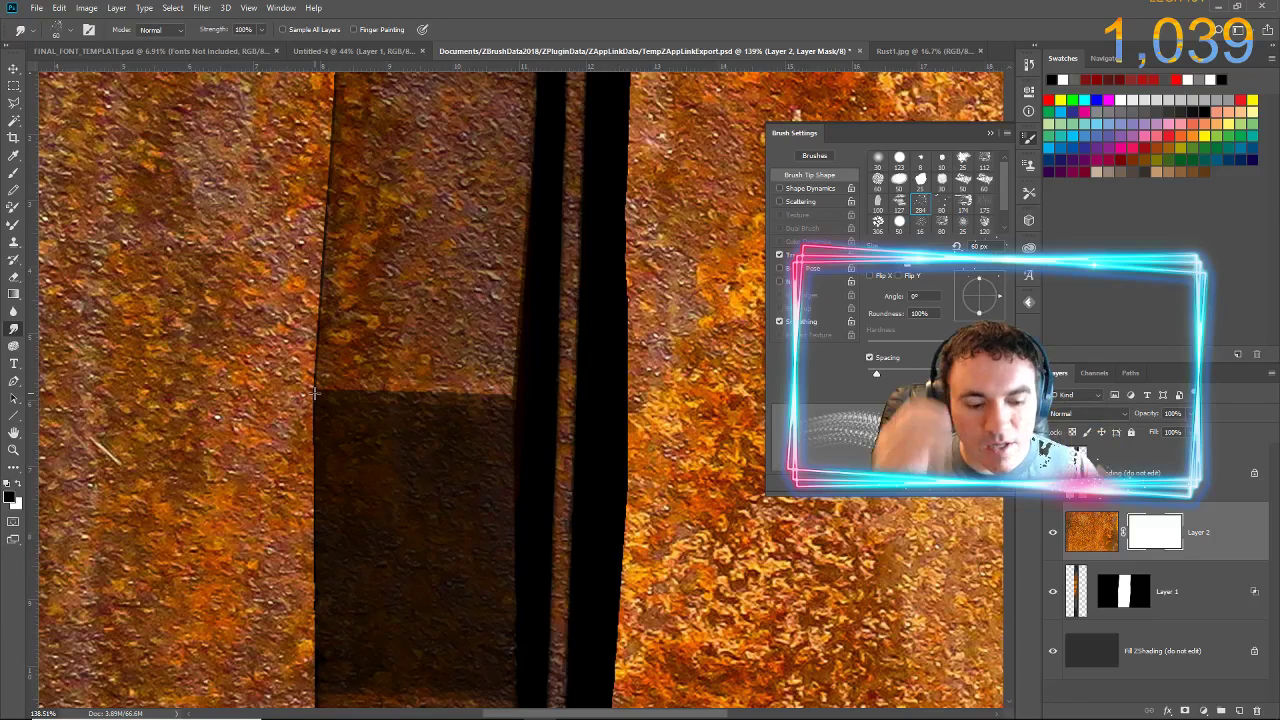
pyautogui.hotkey('ctrl', 'i')
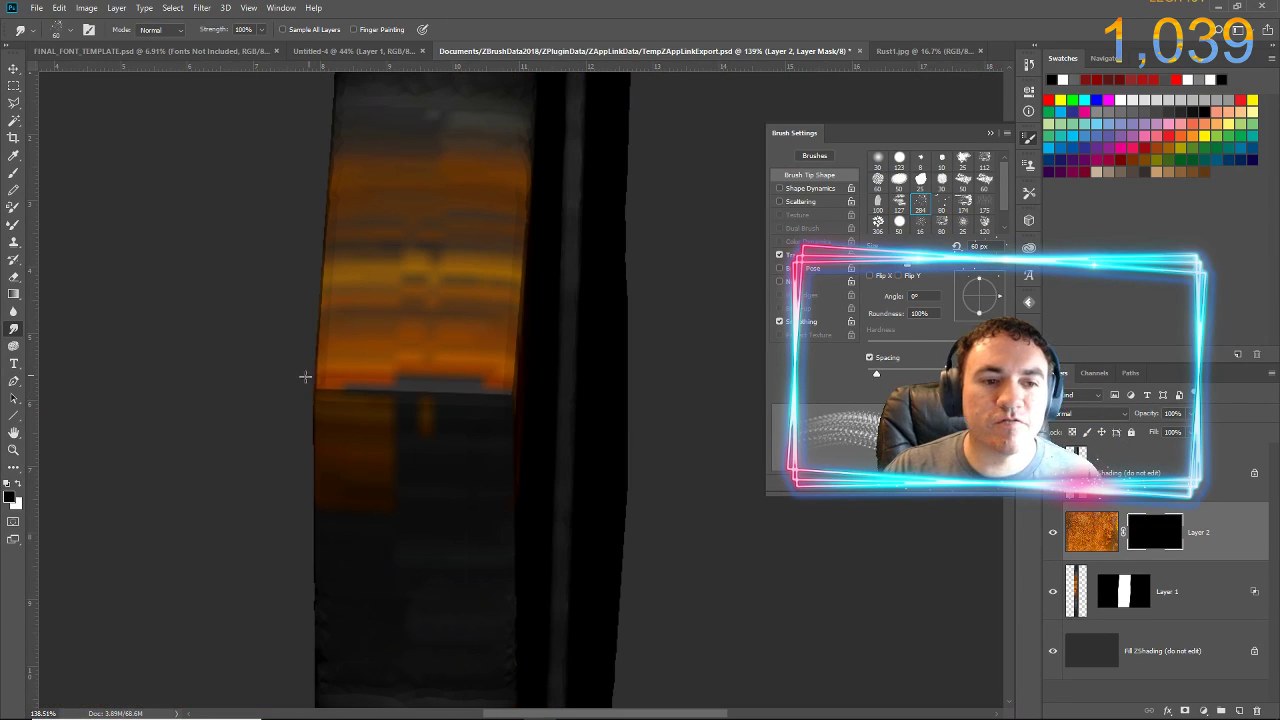
# - Paint white on Layer 2's mask with the 100 px brush to reveal rust across the tooth's edge, above and below the corner
pyautogui.press('x')
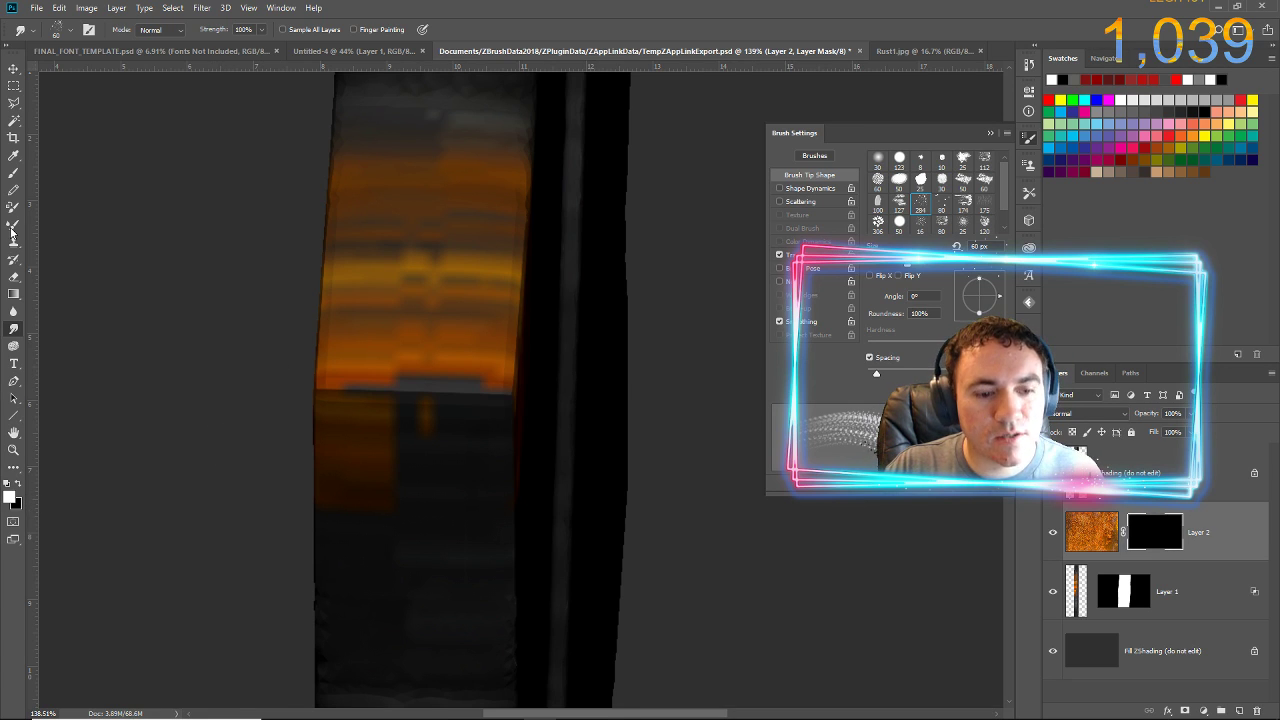
pyautogui.press('b')
pyautogui.moveTo(416, 355)
pyautogui.mouseDown()
pyautogui.moveTo(430, 330)
pyautogui.moveTo(470, 385)
pyautogui.moveTo(453, 410)
pyautogui.mouseUp()
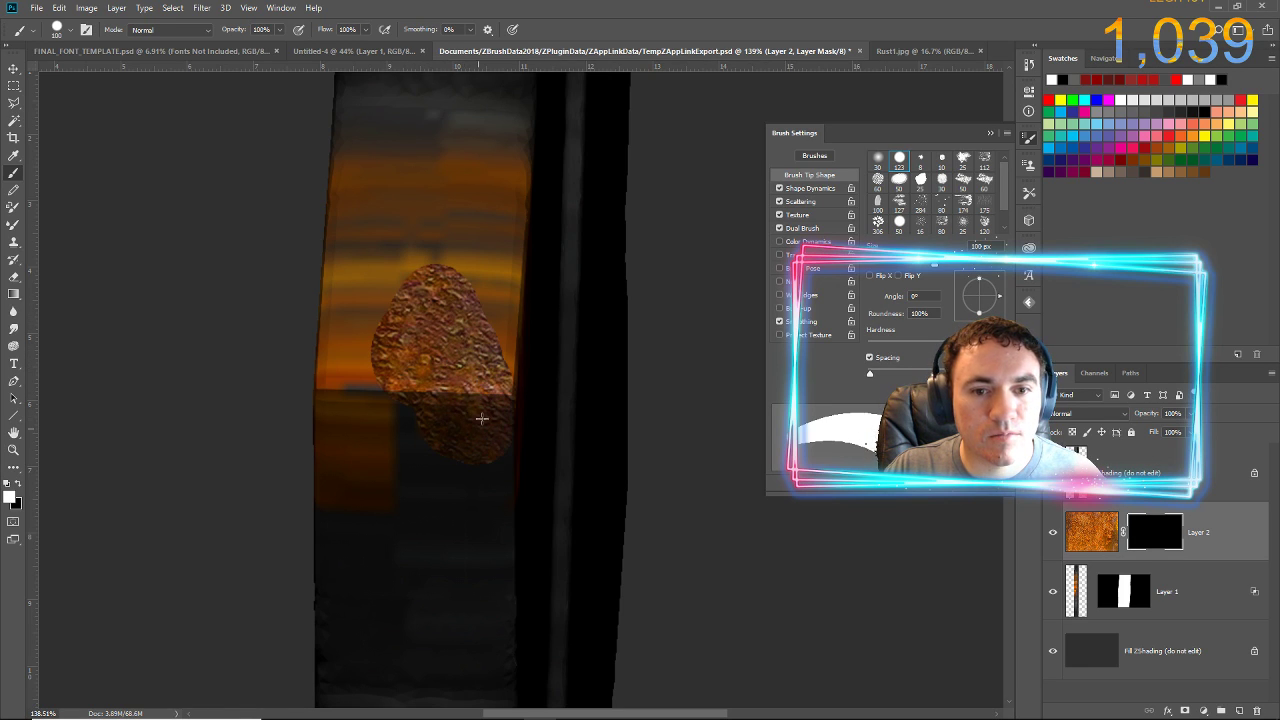
pyautogui.moveTo(392, 424); pyautogui.dragTo(370, 420)
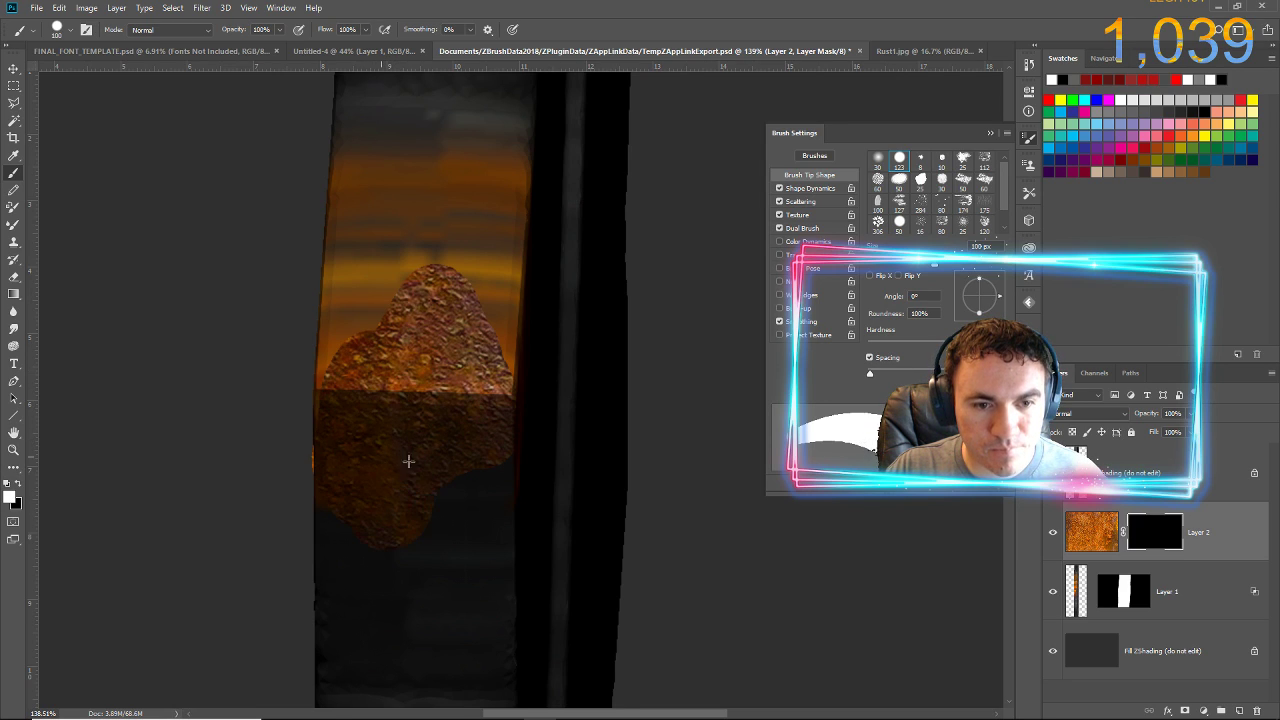
pyautogui.moveTo(457, 460); pyautogui.dragTo(468, 464)
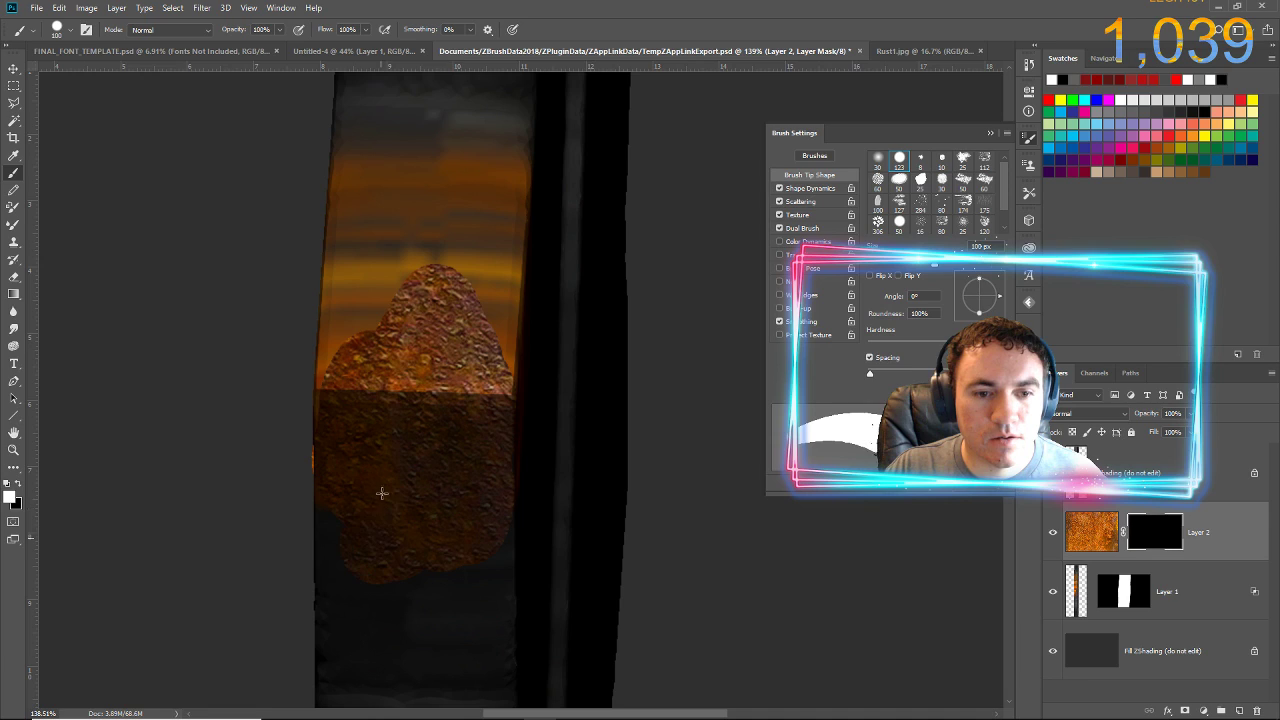
pyautogui.moveTo(422, 358)
pyautogui.mouseDown()
pyautogui.moveTo(378, 323)
pyautogui.moveTo(445, 230)
pyautogui.moveTo(350, 212)
pyautogui.moveTo(390, 172)
pyautogui.moveTo(458, 206)
pyautogui.moveTo(453, 251)
pyautogui.mouseUp()
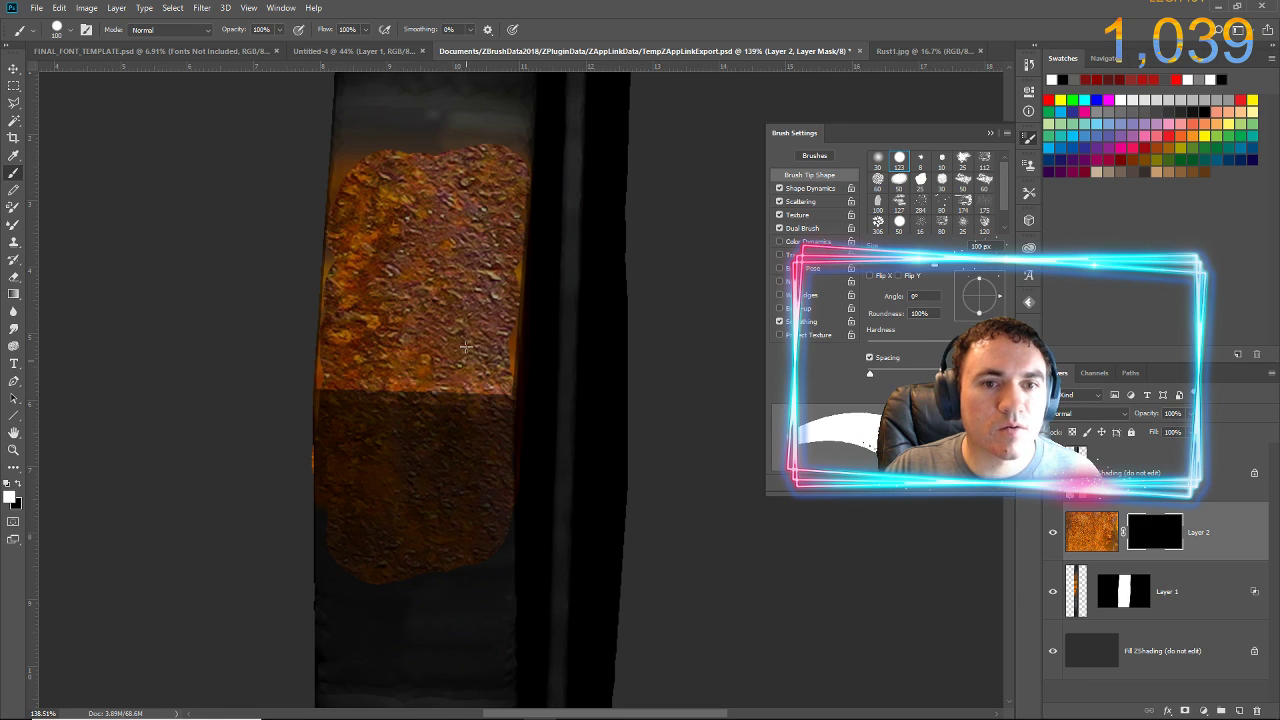
# - Smudge the rust patch's ends on Layer 2's mask, then merge it into Layer 1 with the underlying mask preserved and save the document
pyautogui.click(13, 329)
pyautogui.moveTo(466, 288); pyautogui.dragTo(486, 320)
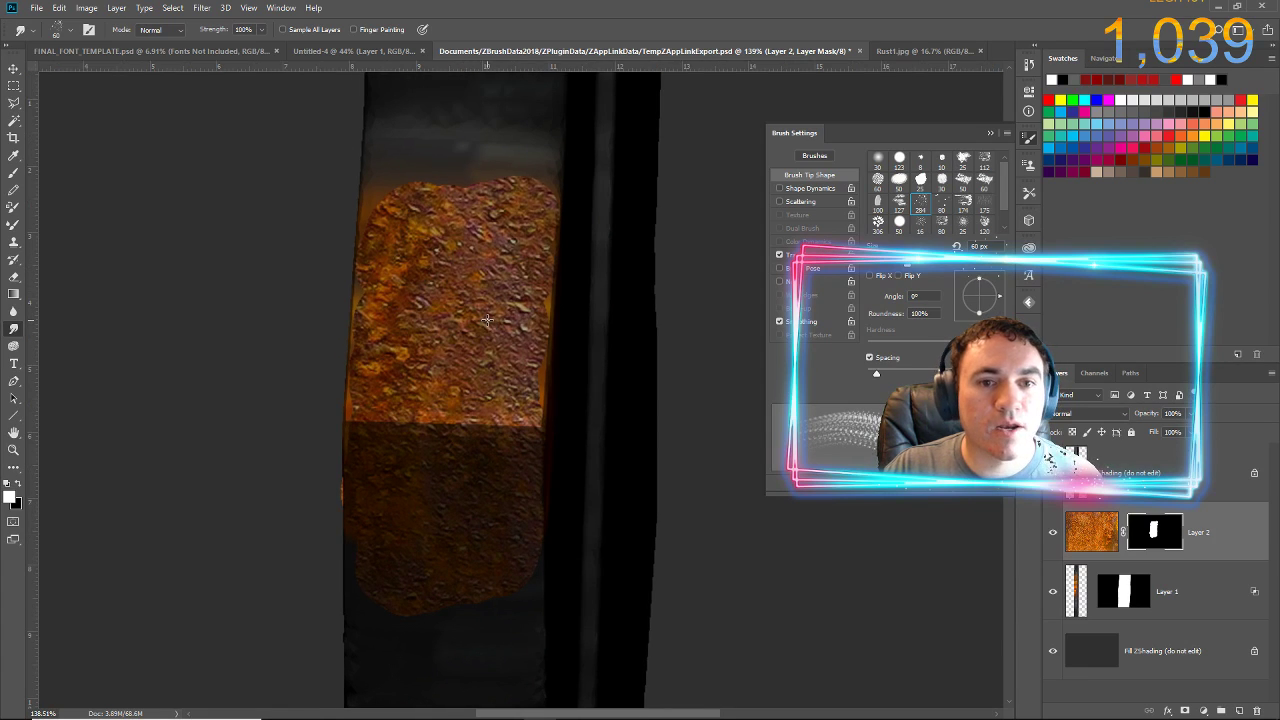
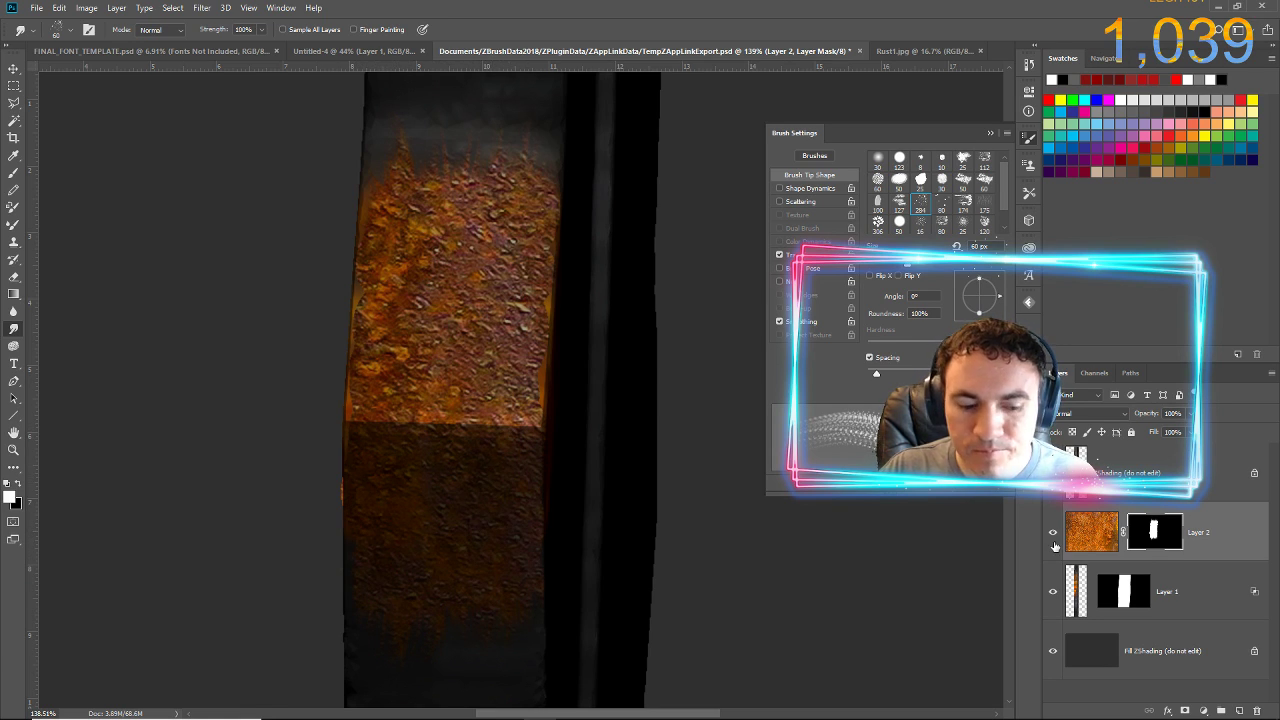
pyautogui.hotkey('ctrl', 'e')
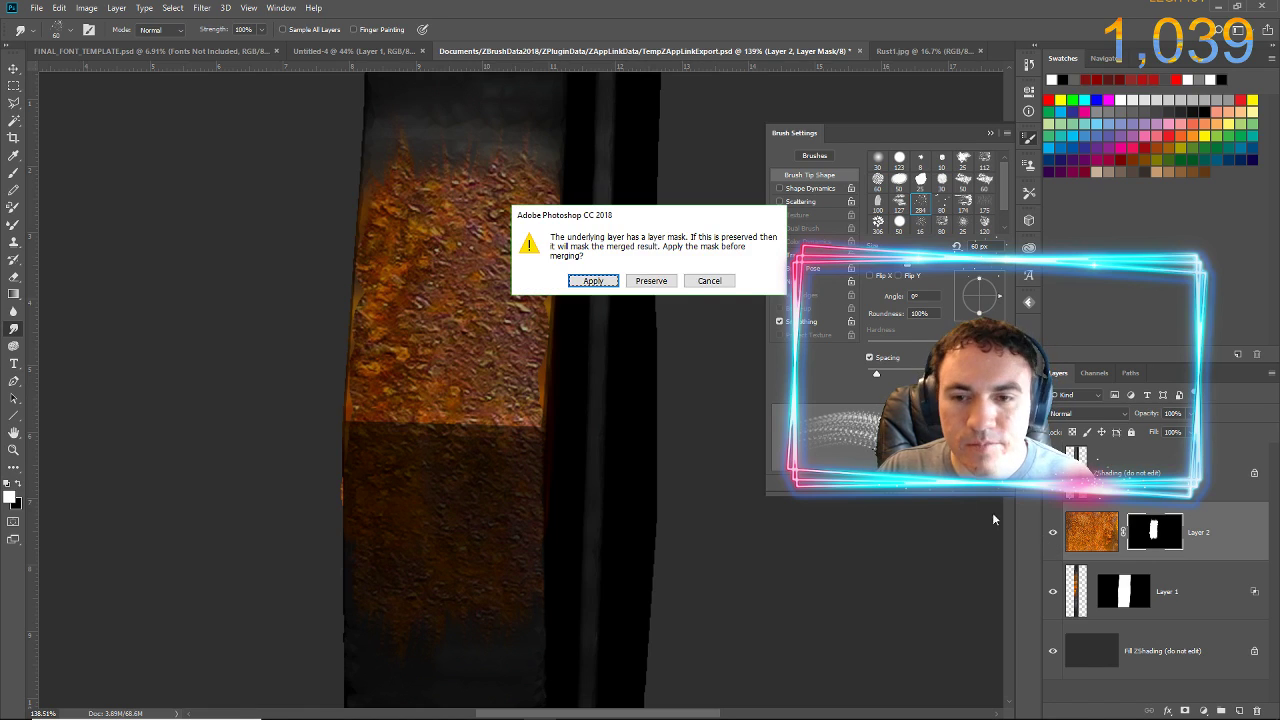
pyautogui.click(654, 277)
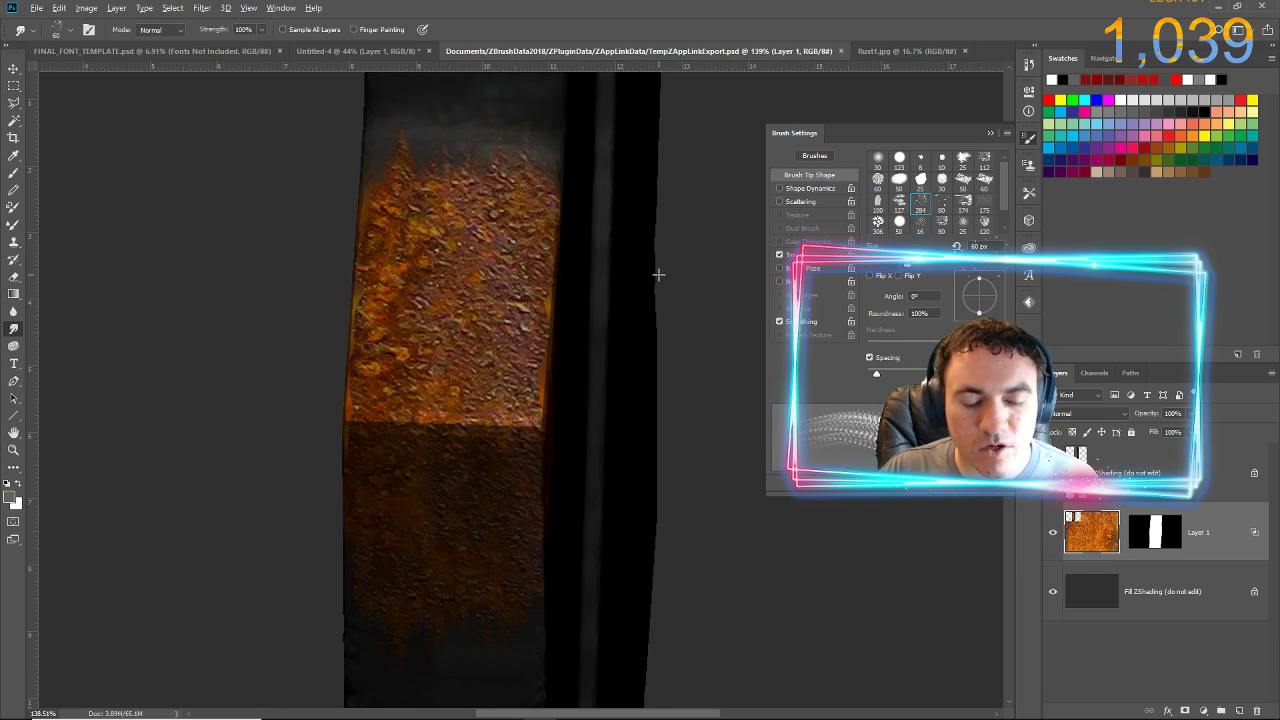
# - Switch to ZBrush, re-enter from ZAppLink, and pick up the edited rust projection onto the tooth's thin edge
pyautogui.hotkey('alt', 'Tab')
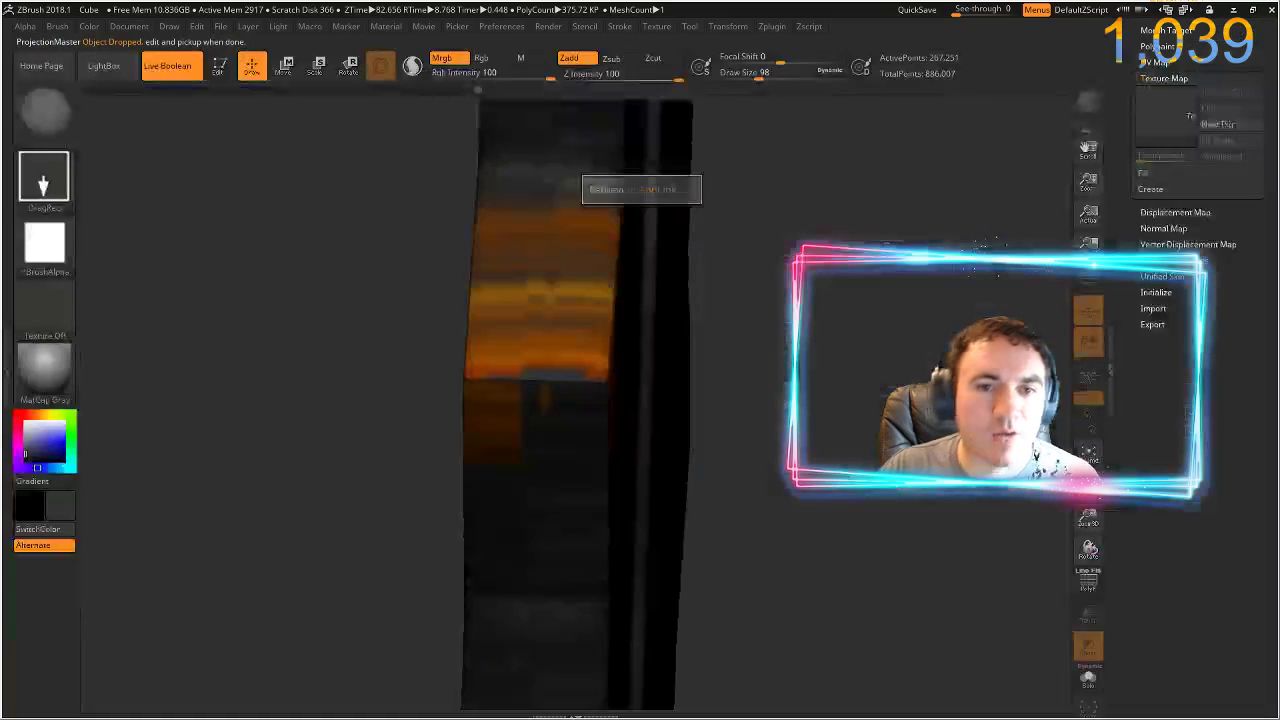
pyautogui.click(636, 189)
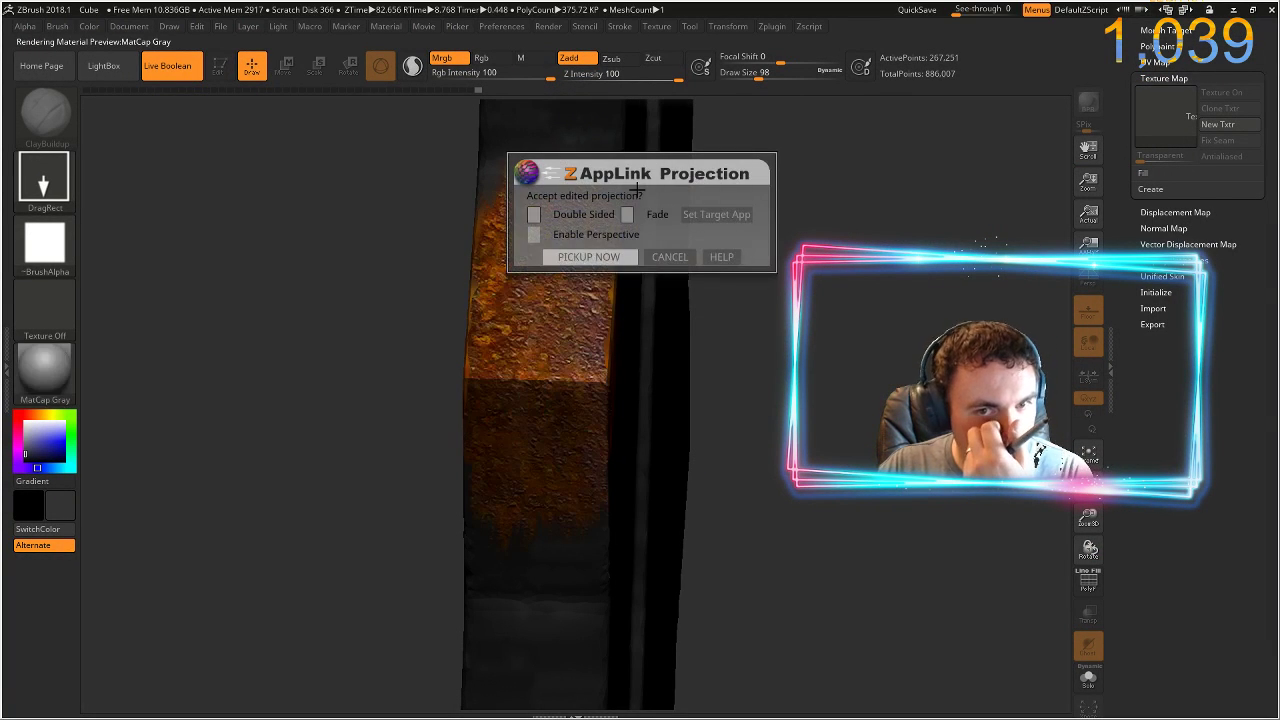
pyautogui.click(608, 257)
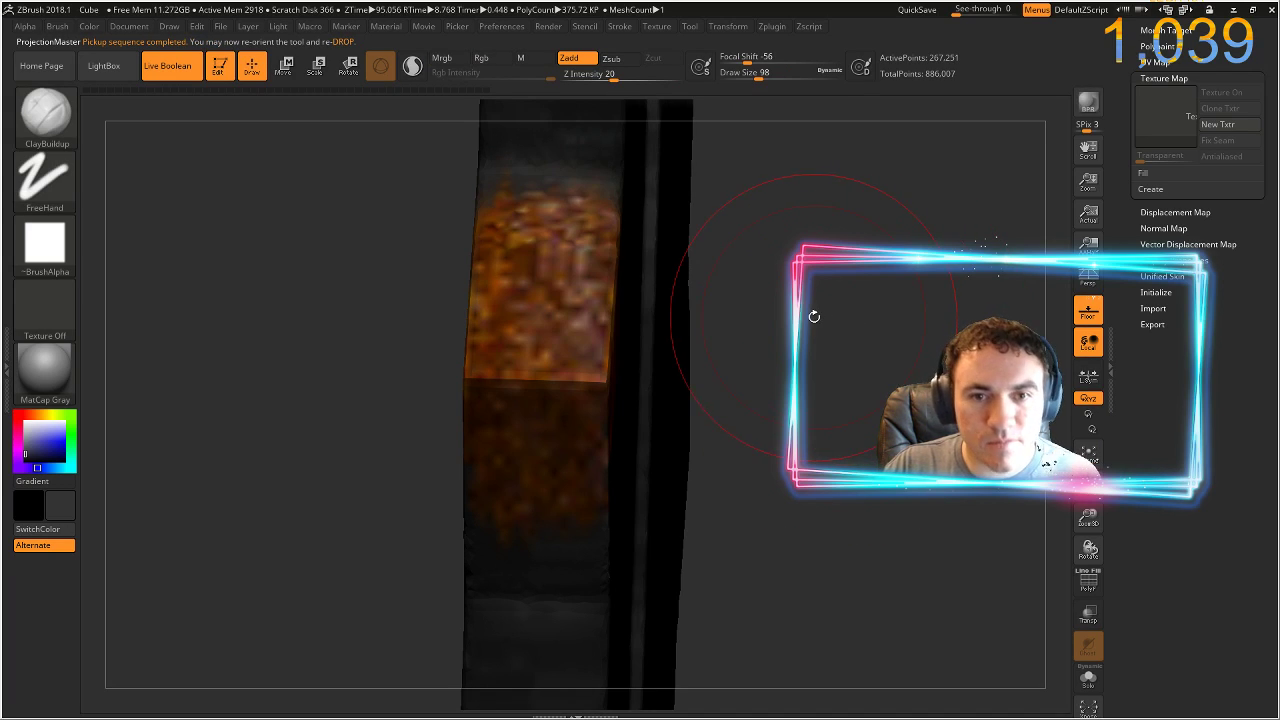
pyautogui.moveTo(879, 376); pyautogui.dragTo(680, 392)
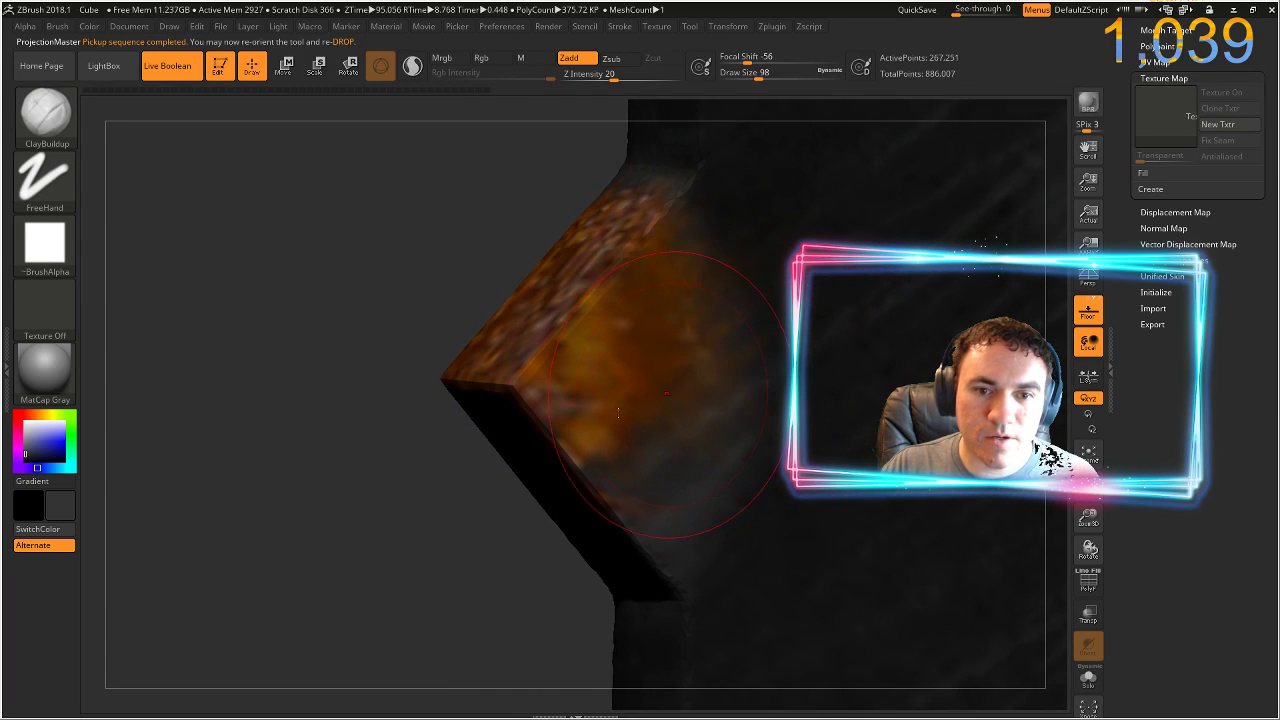
# - Reduce the Draw Size to 14 for the red speck farther along the thin edge and clear the blade's mask
pyautogui.moveTo(400, 445); pyautogui.dragTo(323, 234)
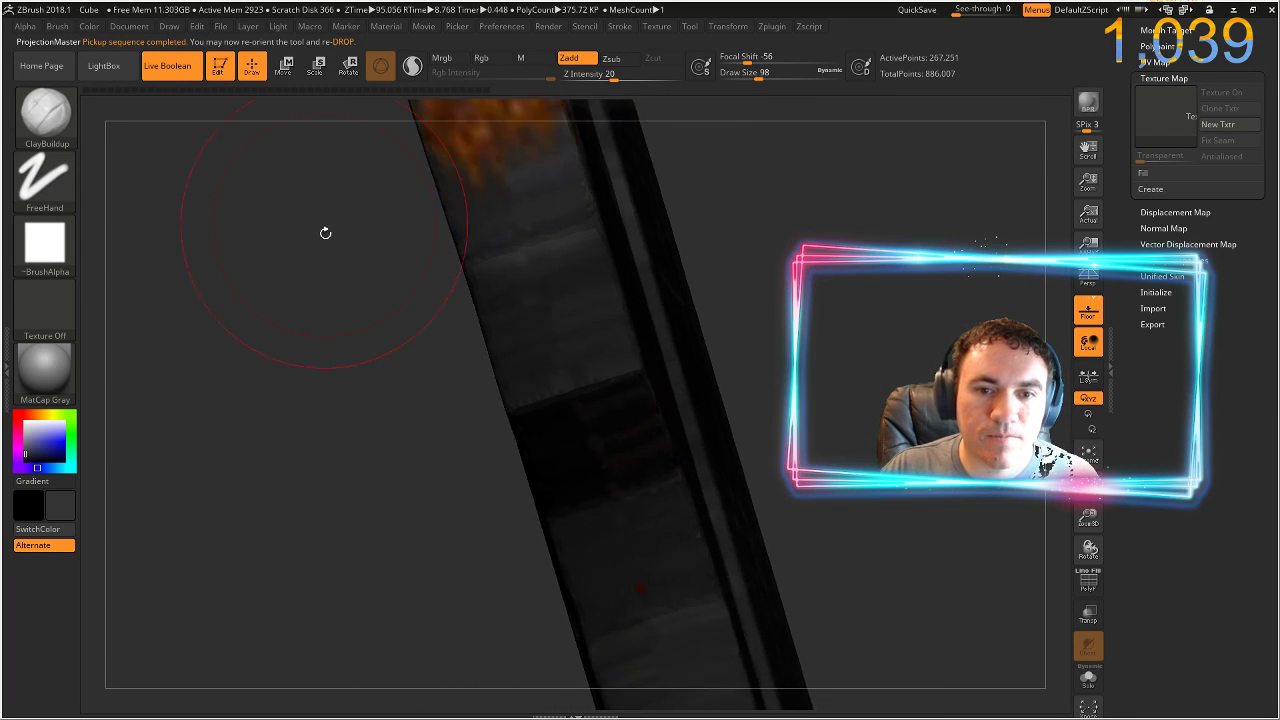
pyautogui.moveTo(374, 452); pyautogui.dragTo(314, 389)
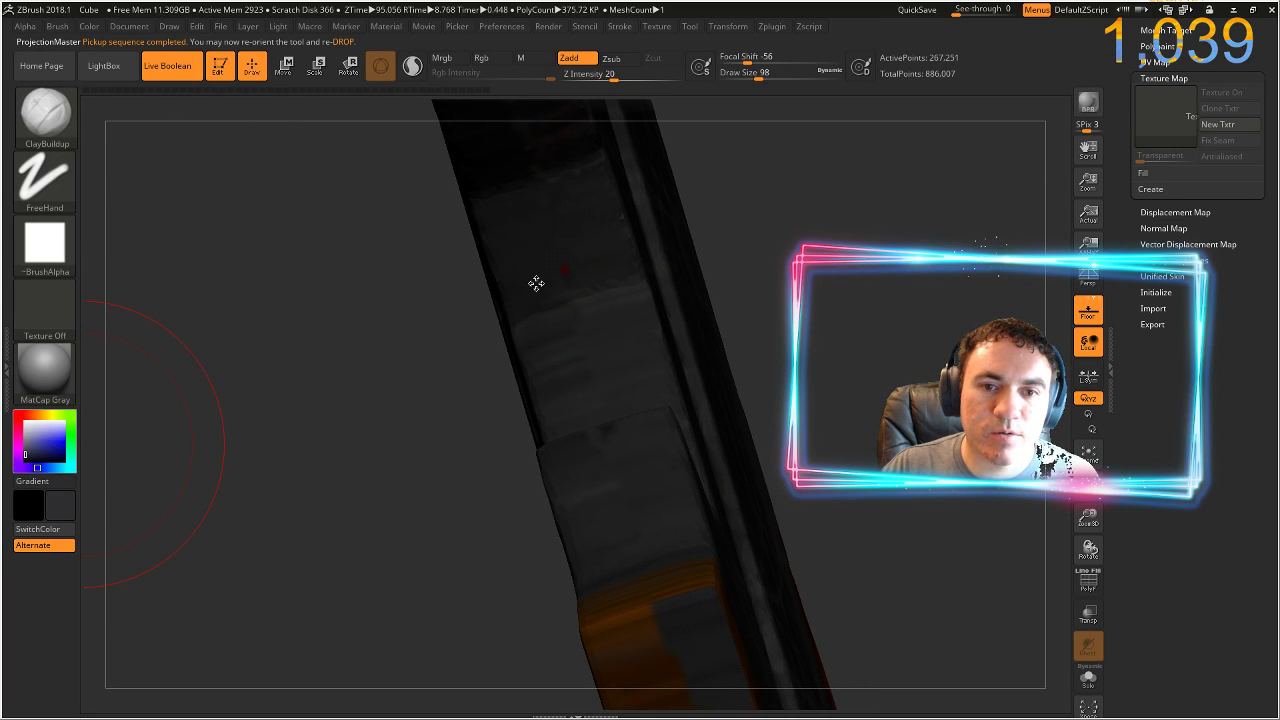
pyautogui.press('[')
pyautogui.press('[')
pyautogui.press('[')
pyautogui.press('[')
pyautogui.press('[')
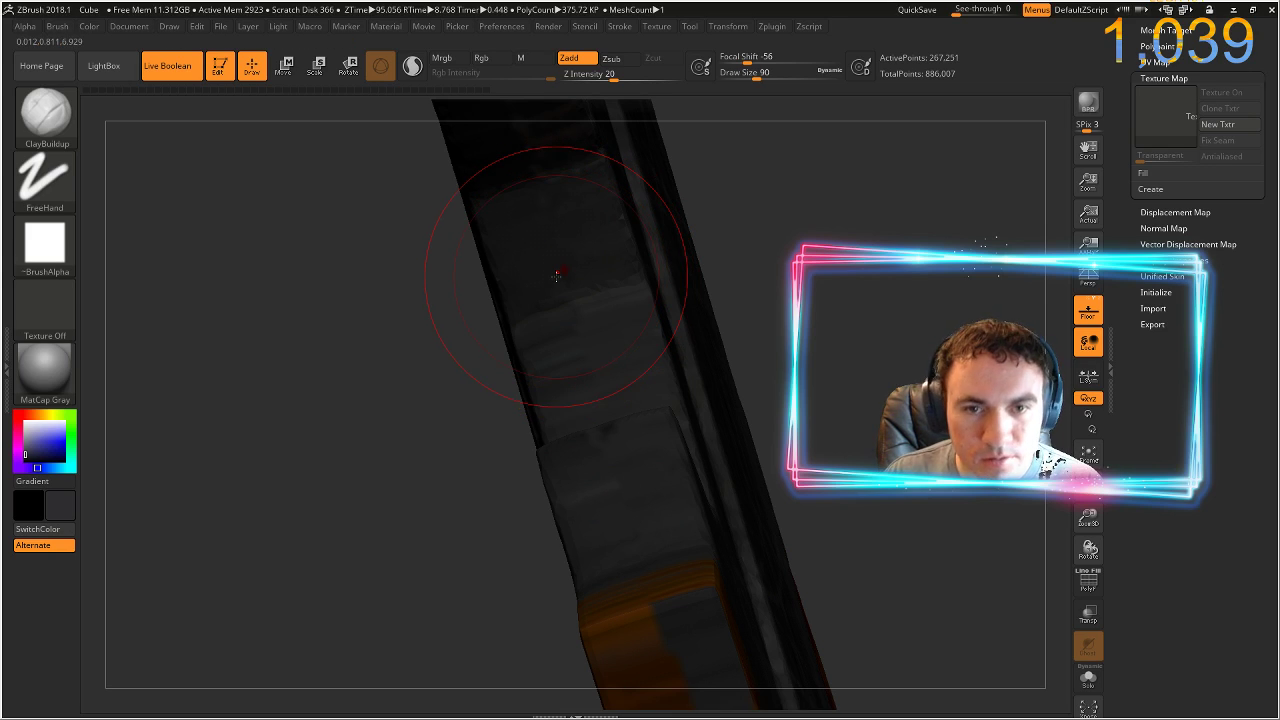
pyautogui.keyDown('ctrl'); pyautogui.moveTo(424, 259); pyautogui.dragTo(383, 337); pyautogui.keyUp('ctrl')
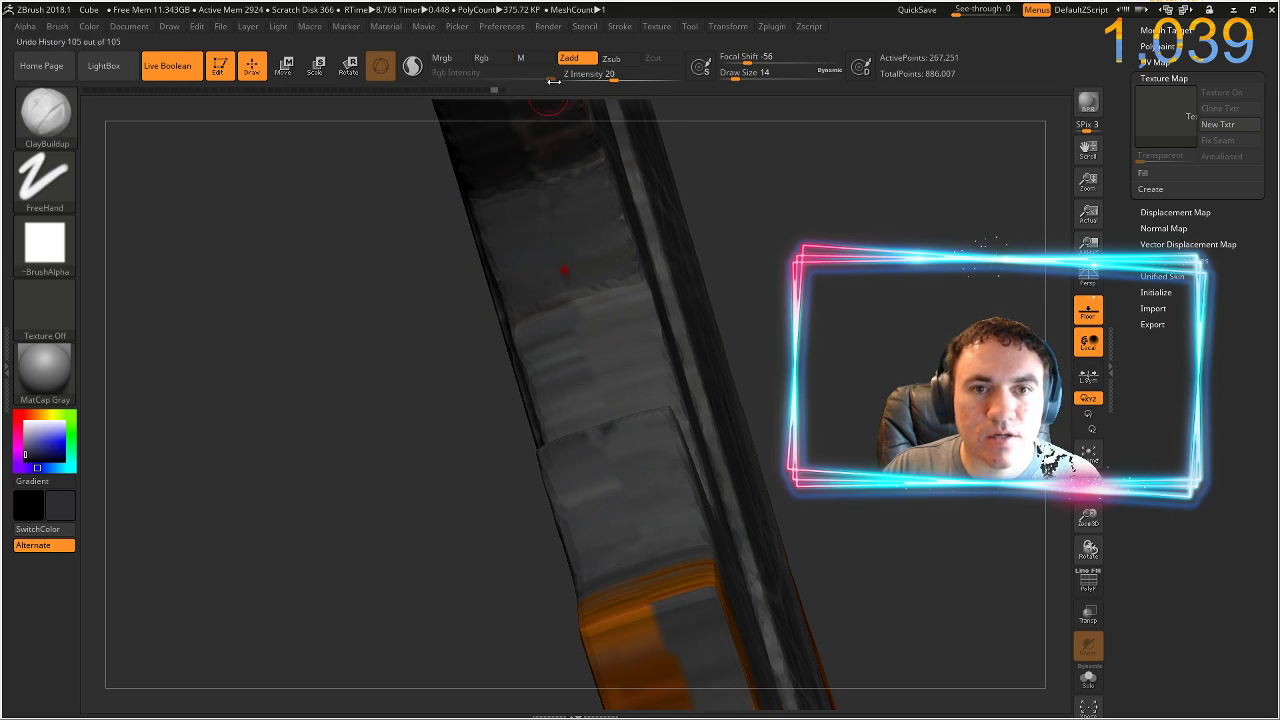
# - Change the brush from Zadd to Rgb only and paint sampled surrounding grey over the red speck on the thin edge
pyautogui.click(576, 61)
pyautogui.click(481, 58)
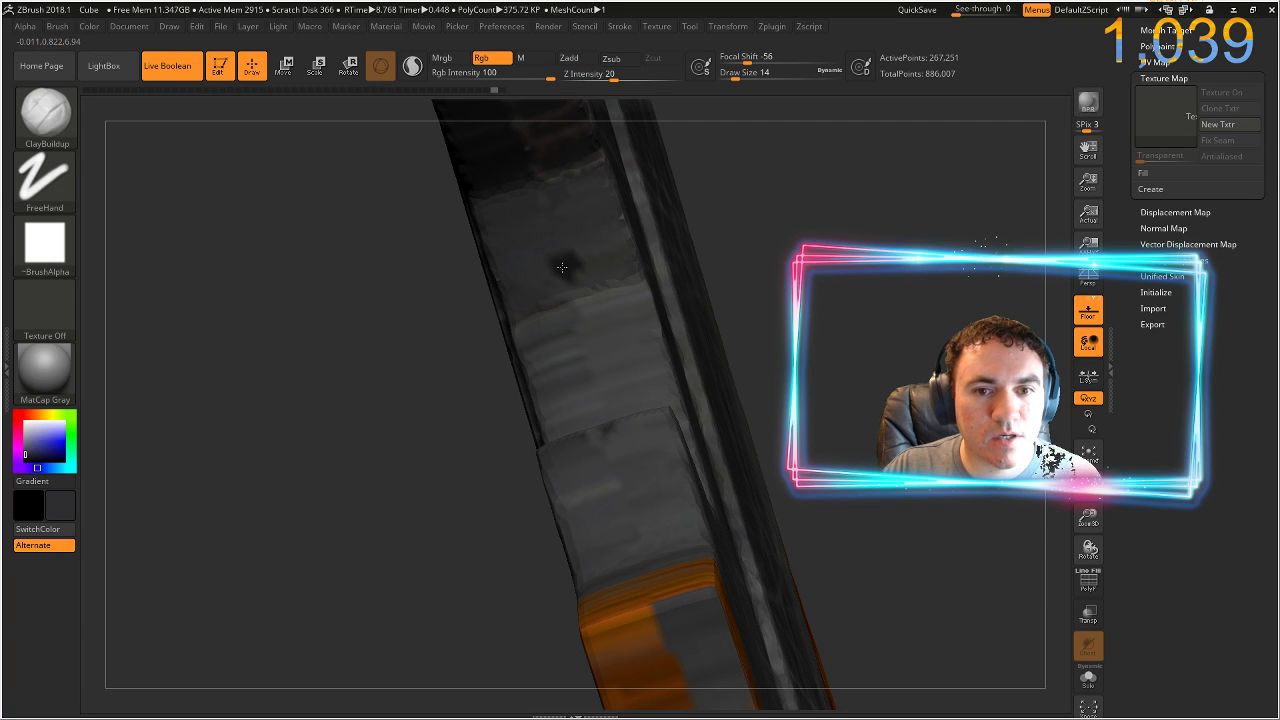
pyautogui.hotkey('ctrl', 'z')
pyautogui.hotkey('ctrl', 'z')
pyautogui.moveTo(48, 438)
pyautogui.mouseDown()
pyautogui.moveTo(523, 277)
pyautogui.moveTo(540, 259)
pyautogui.mouseUp()
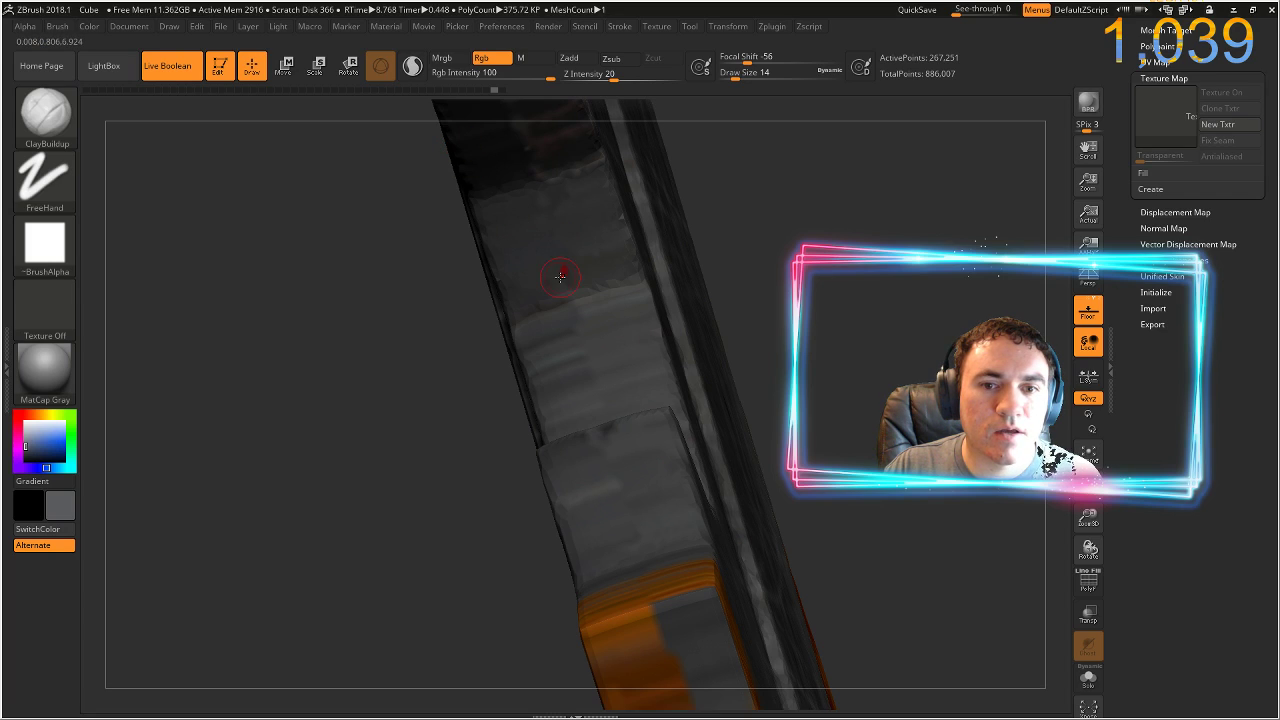
pyautogui.moveTo(523, 237)
pyautogui.mouseDown()
pyautogui.moveTo(558, 300)
pyautogui.moveTo(543, 277)
pyautogui.mouseUp()
pyautogui.moveTo(99, 426); pyautogui.dragTo(564, 270)
pyautogui.moveTo(564, 265); pyautogui.dragTo(557, 270)
pyautogui.moveTo(428, 329)
pyautogui.keyDown('ctrl'); pyautogui.mouseDown()
pyautogui.moveTo(467, 545)
pyautogui.moveTo(431, 326)
pyautogui.moveTo(446, 420)
pyautogui.moveTo(454, 411)
pyautogui.mouseUp(); pyautogui.keyUp('ctrl')
# - Set the Draw Size to 120 and turn the model to face the orange-stained section of the thin edge straight on
pyautogui.moveTo(455, 413)
pyautogui.keyDown('ctrl'); pyautogui.mouseDown(button='right')
pyautogui.moveTo(466, 497)
pyautogui.moveTo(412, 451)
pyautogui.mouseUp(button='right'); pyautogui.keyUp('ctrl')
pyautogui.moveTo(412, 451); pyautogui.dragTo(220, 281)
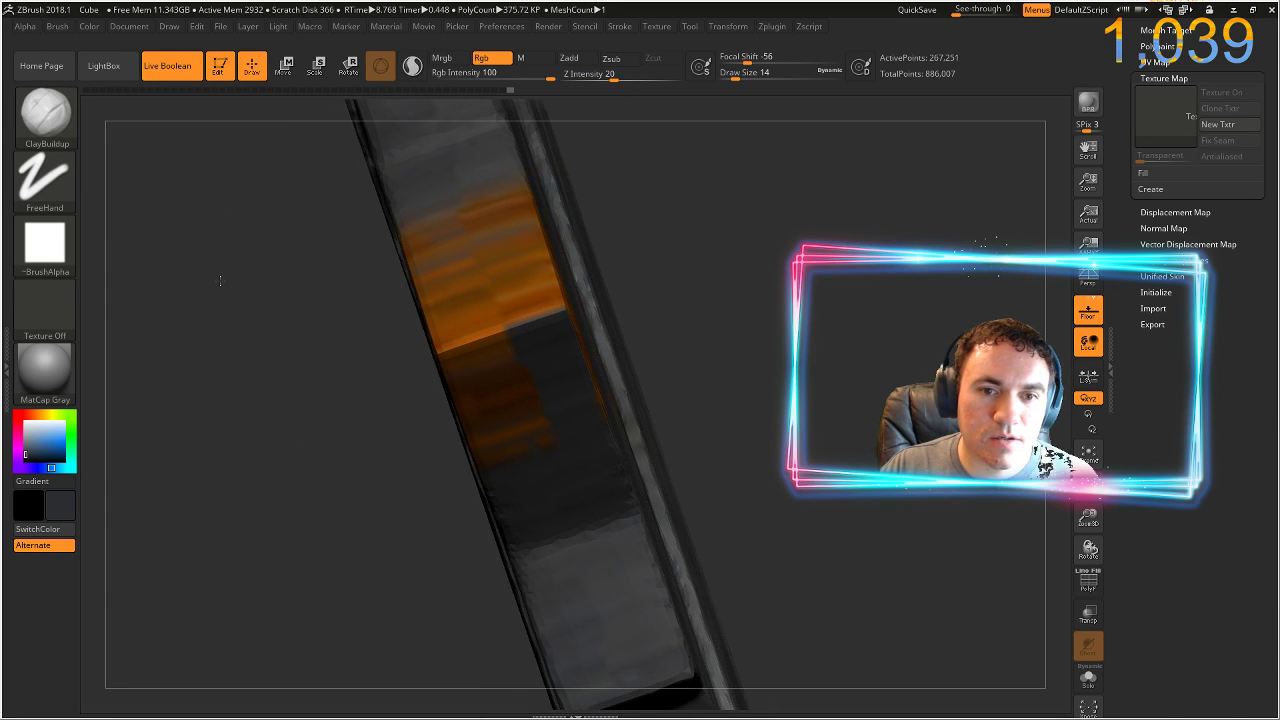
pyautogui.press('s')
pyautogui.moveTo(583, 330)
pyautogui.mouseDown()
pyautogui.moveTo(514, 304)
pyautogui.moveTo(505, 329)
pyautogui.moveTo(523, 373)
pyautogui.mouseUp()
pyautogui.moveTo(811, 406)
pyautogui.mouseDown()
pyautogui.moveTo(705, 402)
pyautogui.moveTo(700, 385)
pyautogui.moveTo(800, 378)
pyautogui.moveTo(834, 397)
pyautogui.moveTo(808, 362)
pyautogui.moveTo(757, 363)
pyautogui.mouseUp()
pyautogui.keyDown('ctrl'); pyautogui.click(775, 356); pyautogui.keyUp('ctrl')
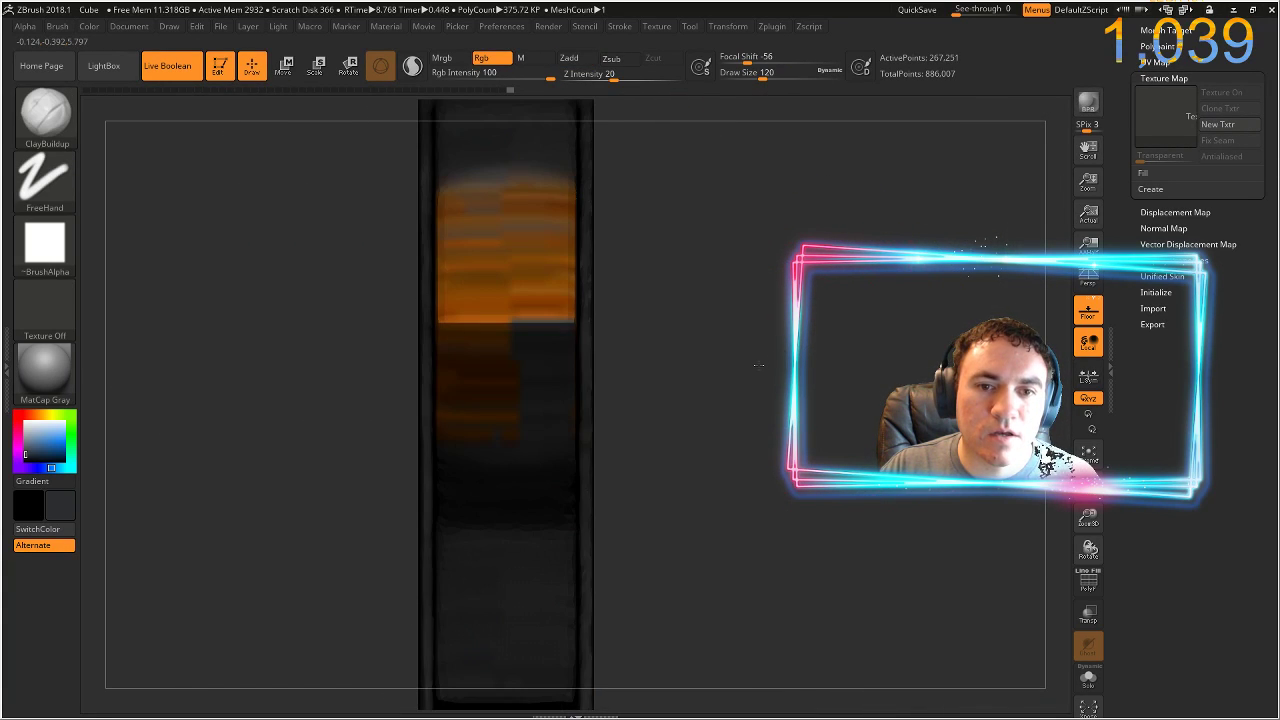
# - Fill the view with the orange section, drop it through ZAppLink to Photoshop and update the document from disk
pyautogui.keyDown('ctrl'); pyautogui.moveTo(766, 299); pyautogui.dragTo(737, 309, button='right'); pyautogui.keyUp('ctrl')
pyautogui.keyDown('alt'); pyautogui.moveTo(737, 309); pyautogui.dragTo(805, 381, button='right'); pyautogui.keyUp('alt')
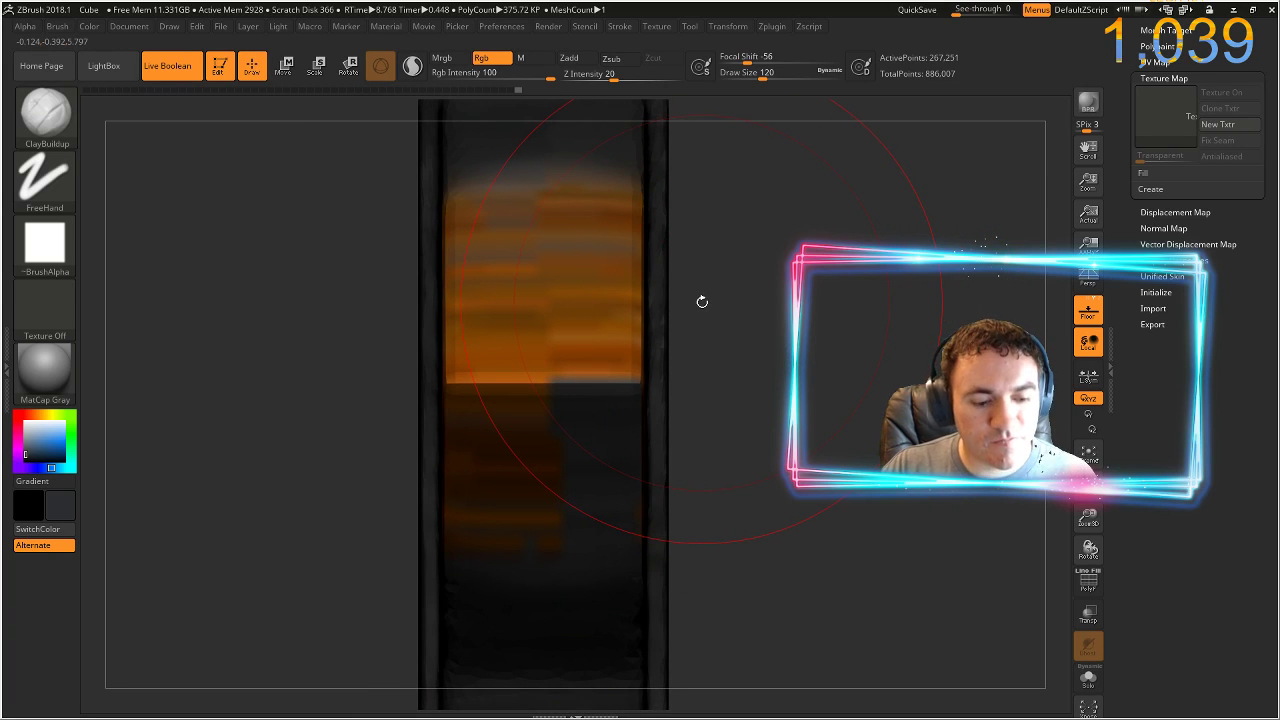
pyautogui.hotkey('ctrl', 'shift', 's')
pyautogui.click(617, 262)
pyautogui.click(617, 258)
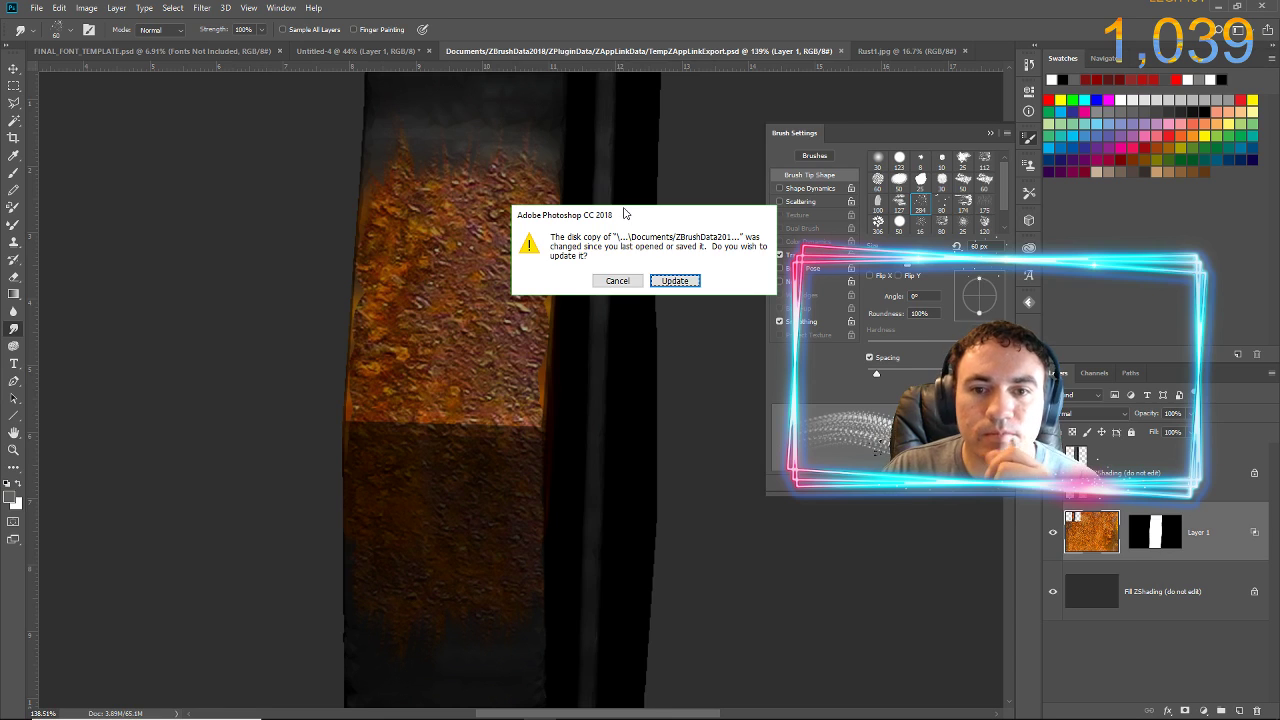
pyautogui.click(675, 280)
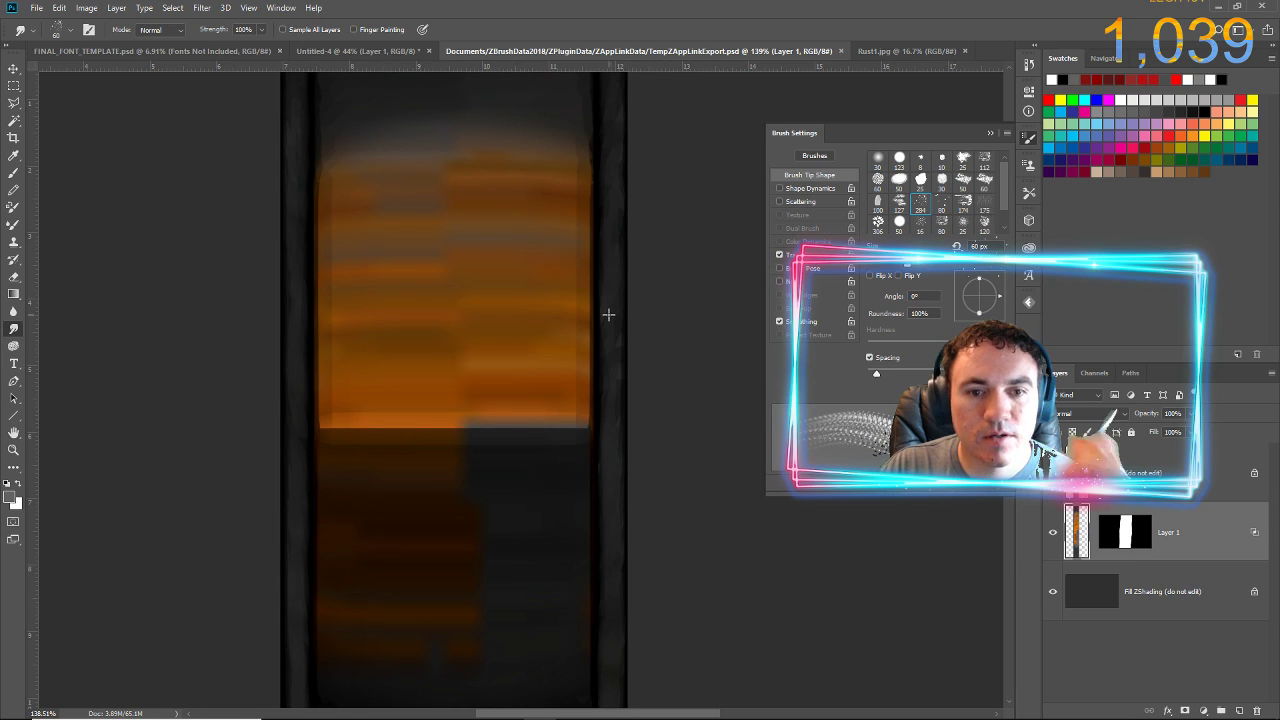
# - Paste the rust texture as Layer 2 and give it a layer mask filled with black
pyautogui.hotkey('ctrl', 'v')
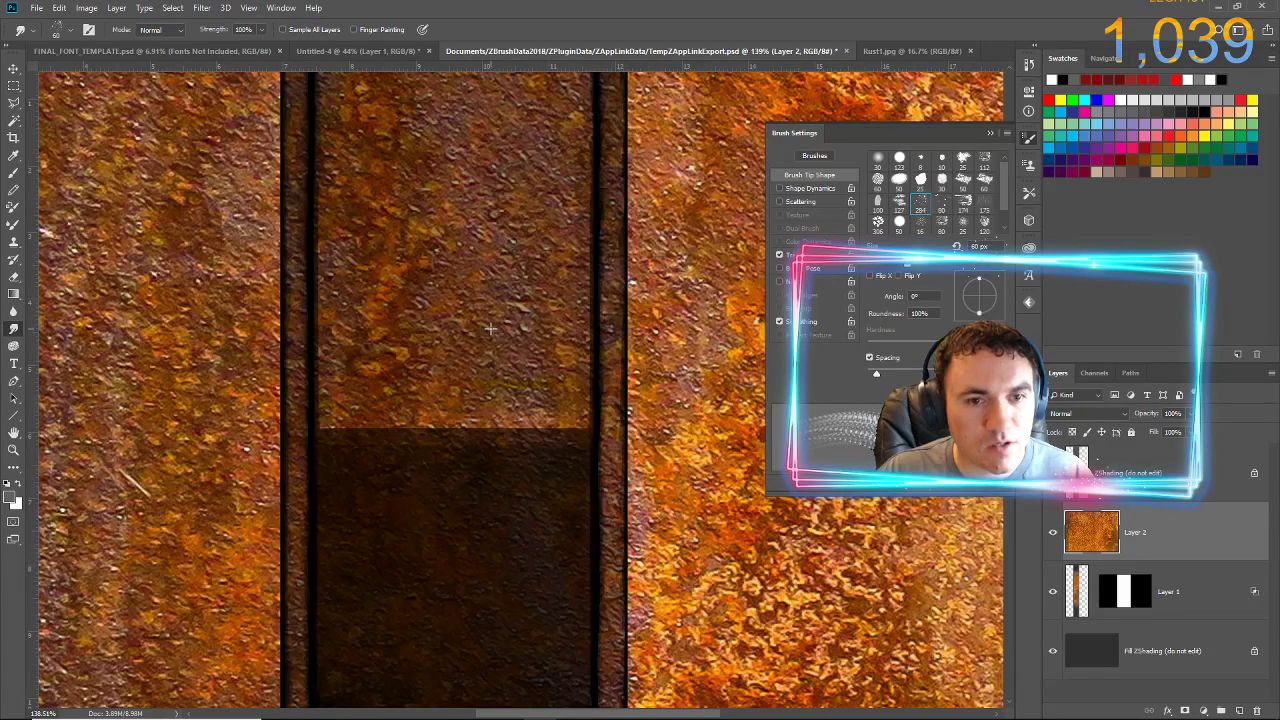
pyautogui.press('x')
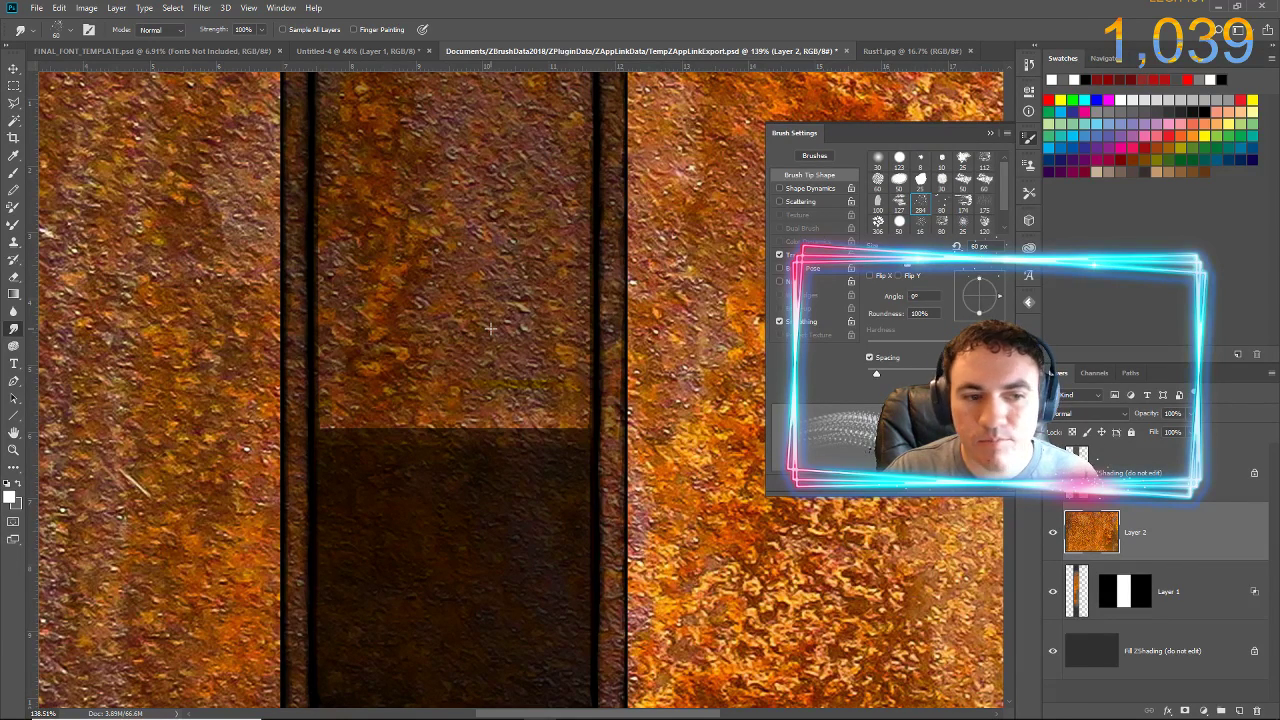
pyautogui.press('x')
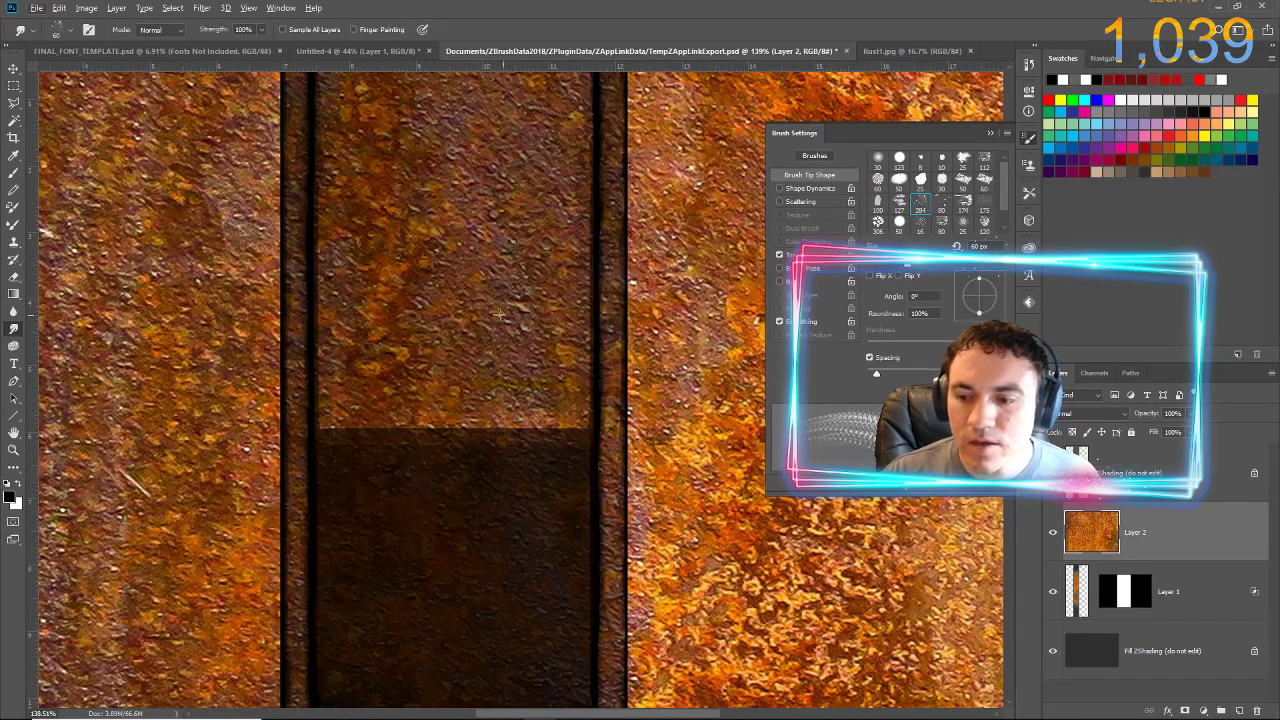
pyautogui.click(1184, 711)
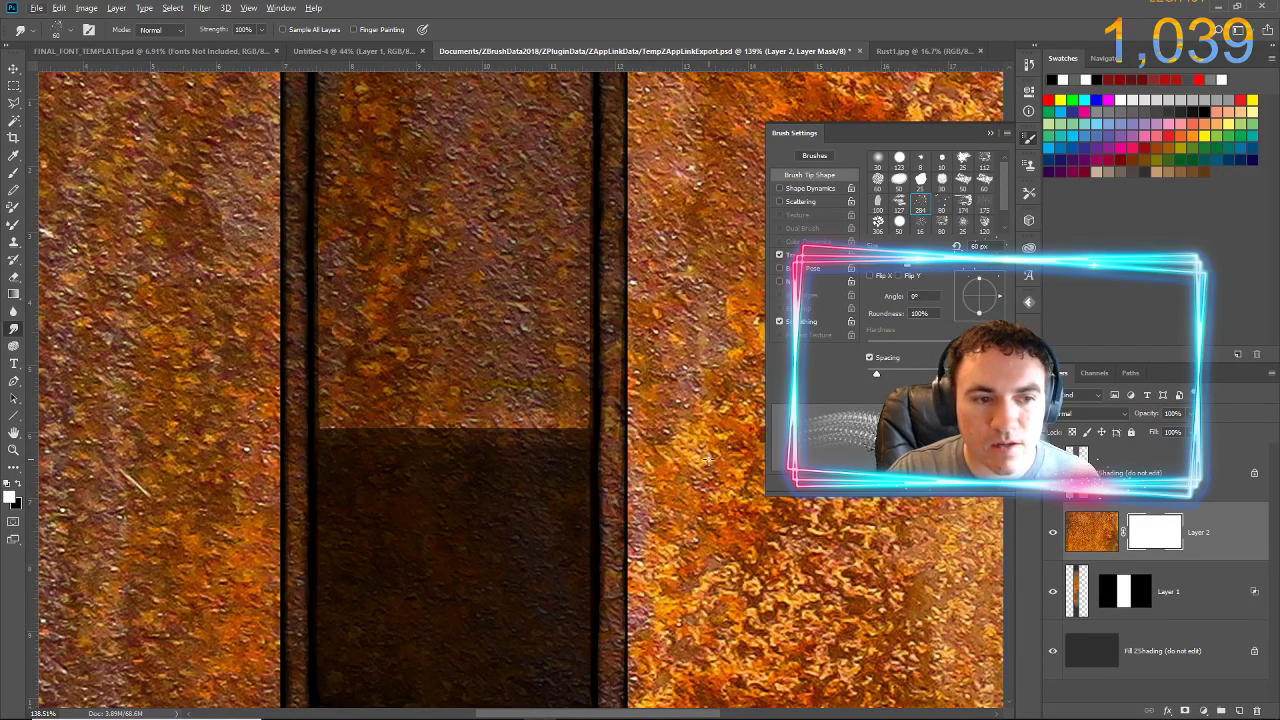
pyautogui.press('x')
pyautogui.hotkey('alt', 'BackSpace')
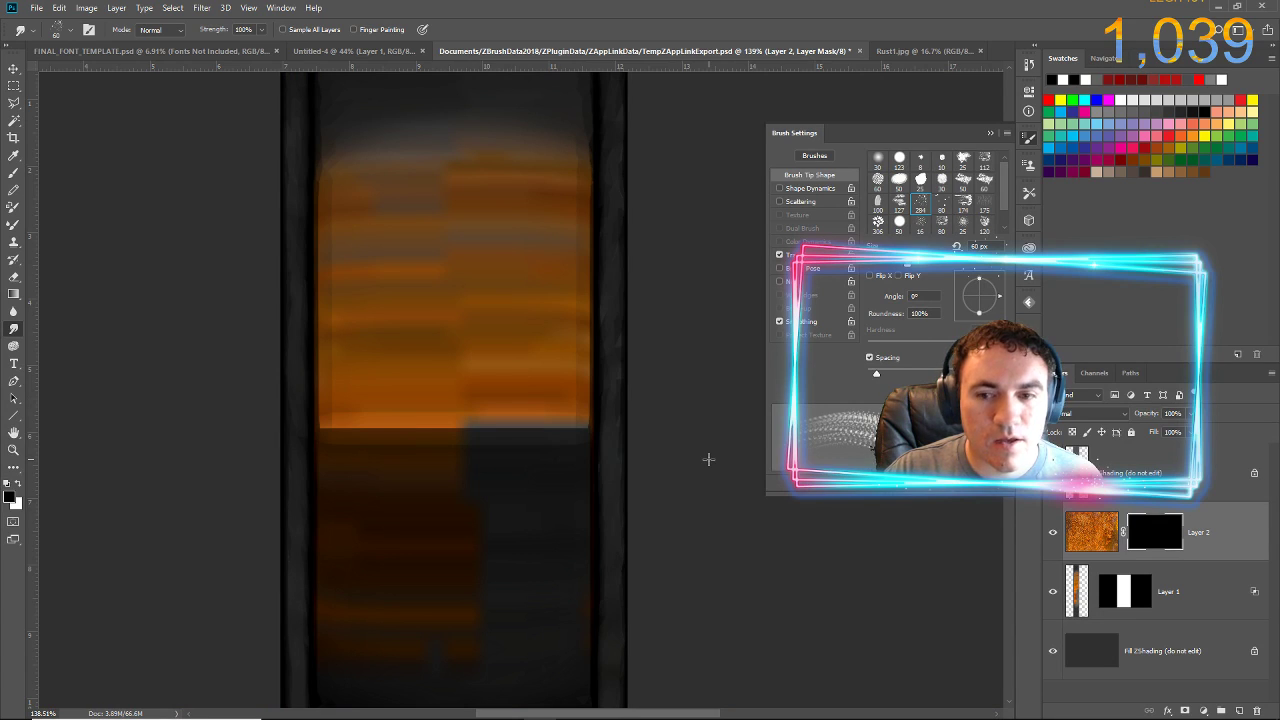
# - Paint white on Layer 2's mask with the 100 px brush to reveal rust across the middle of the orange section
pyautogui.press('x')
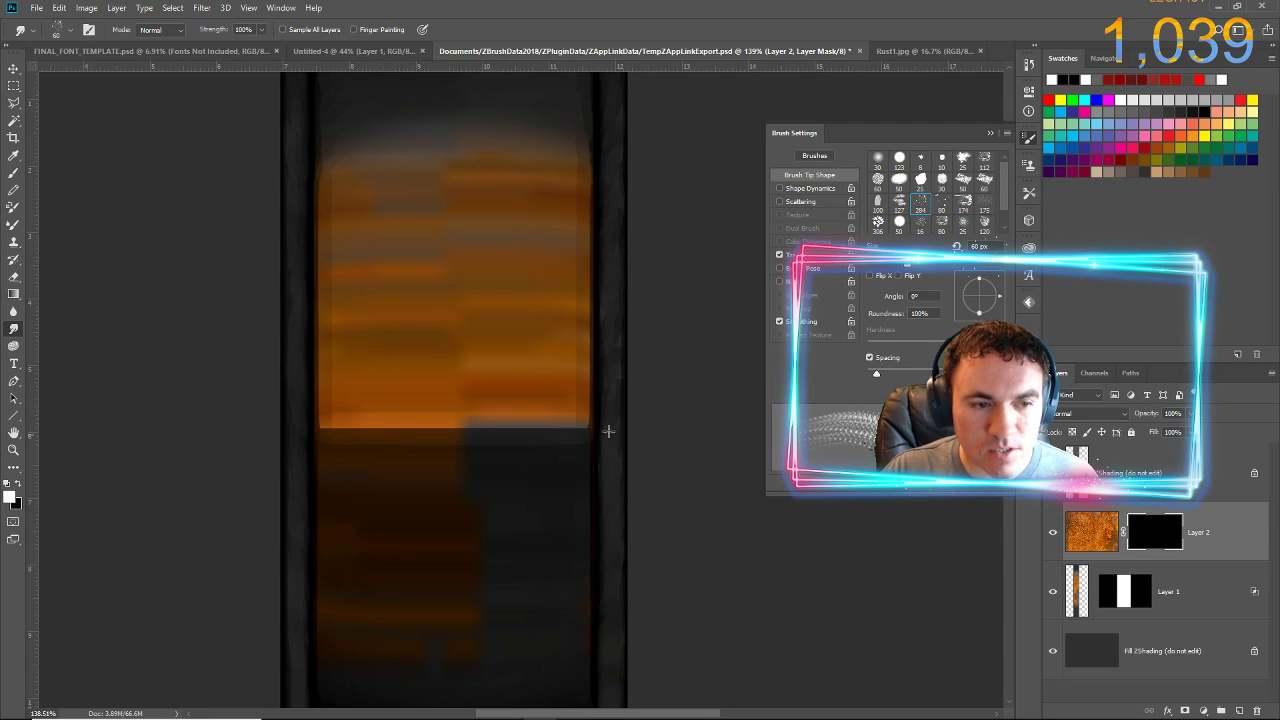
pyautogui.press('b')
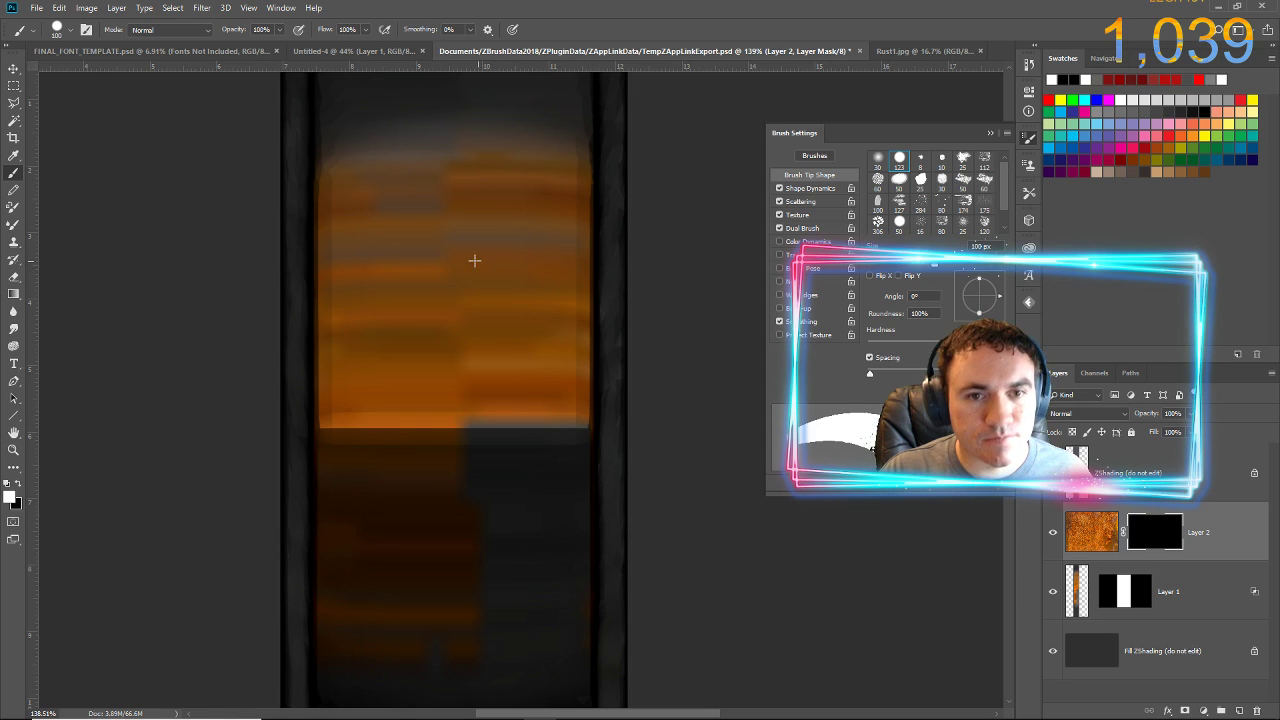
pyautogui.moveTo(474, 261)
pyautogui.mouseDown()
pyautogui.moveTo(470, 320)
pyautogui.moveTo(530, 340)
pyautogui.moveTo(570, 380)
pyautogui.moveTo(530, 260)
pyautogui.moveTo(523, 489)
pyautogui.moveTo(462, 497)
pyautogui.moveTo(393, 460)
pyautogui.moveTo(405, 388)
pyautogui.moveTo(383, 402)
pyautogui.moveTo(399, 428)
pyautogui.mouseUp()
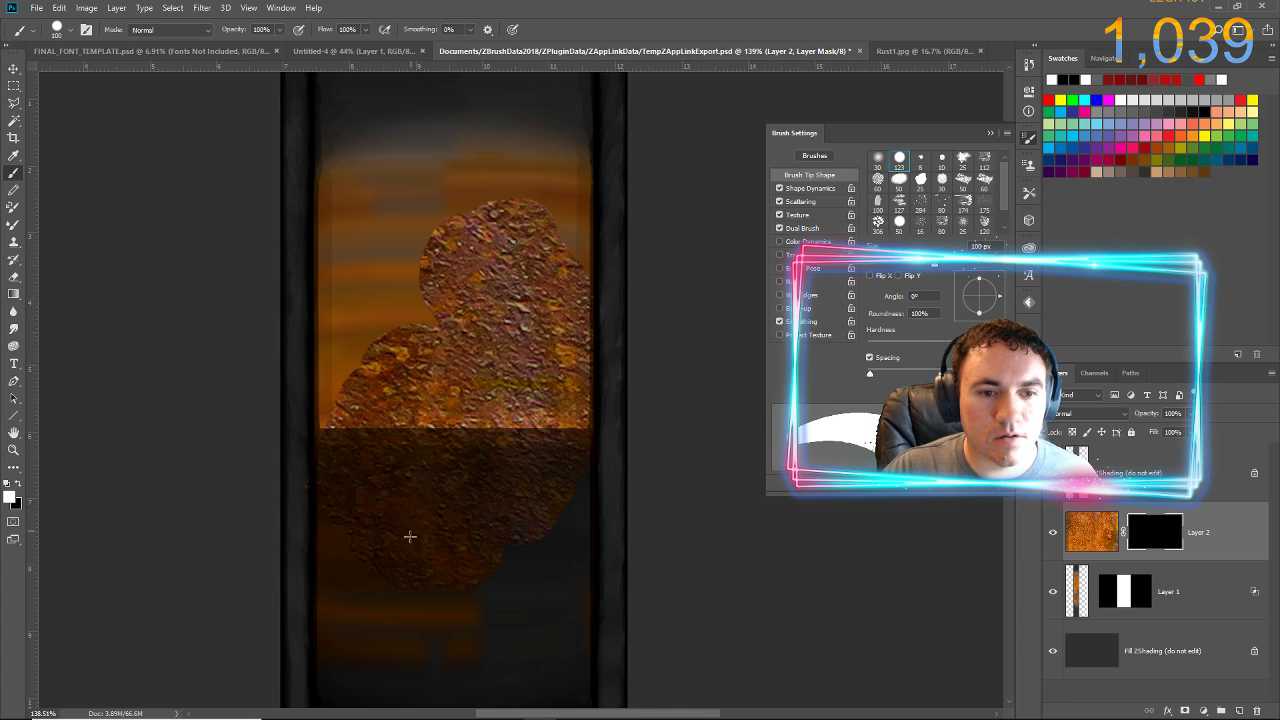
pyautogui.moveTo(396, 557)
pyautogui.mouseDown()
pyautogui.moveTo(505, 539)
pyautogui.moveTo(433, 566)
pyautogui.mouseUp()
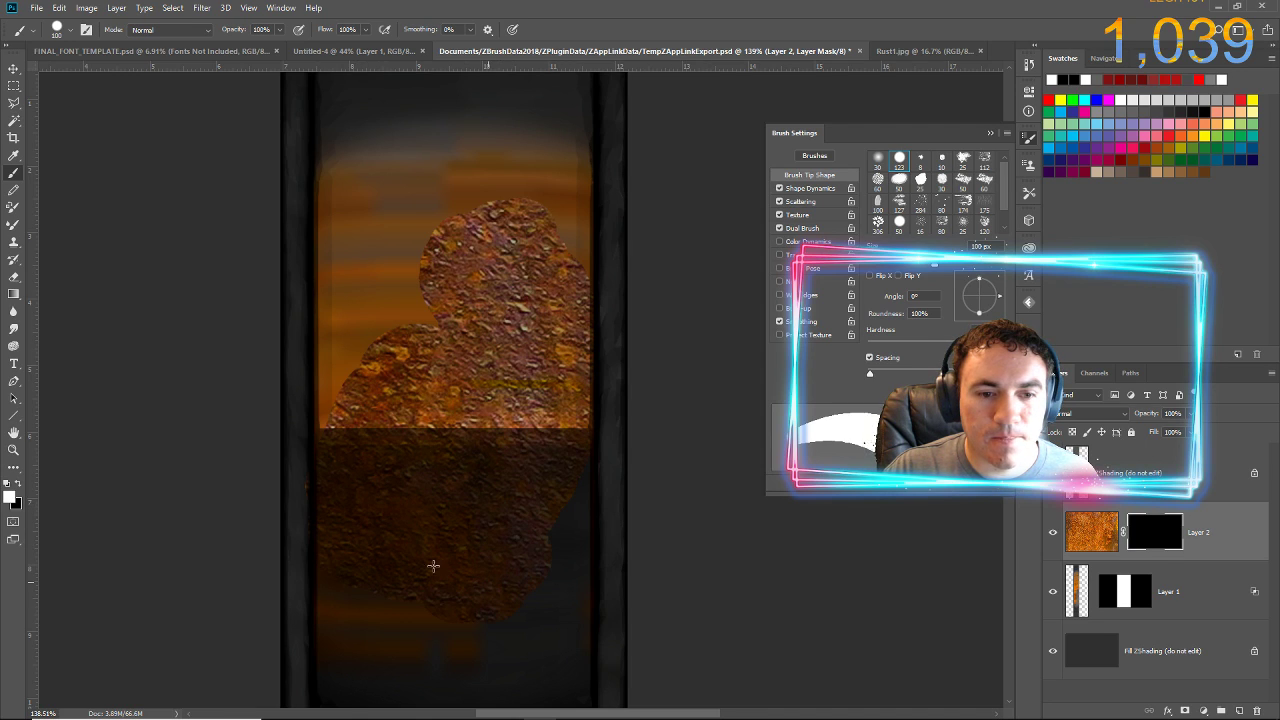
pyautogui.moveTo(390, 512); pyautogui.dragTo(250, 465)
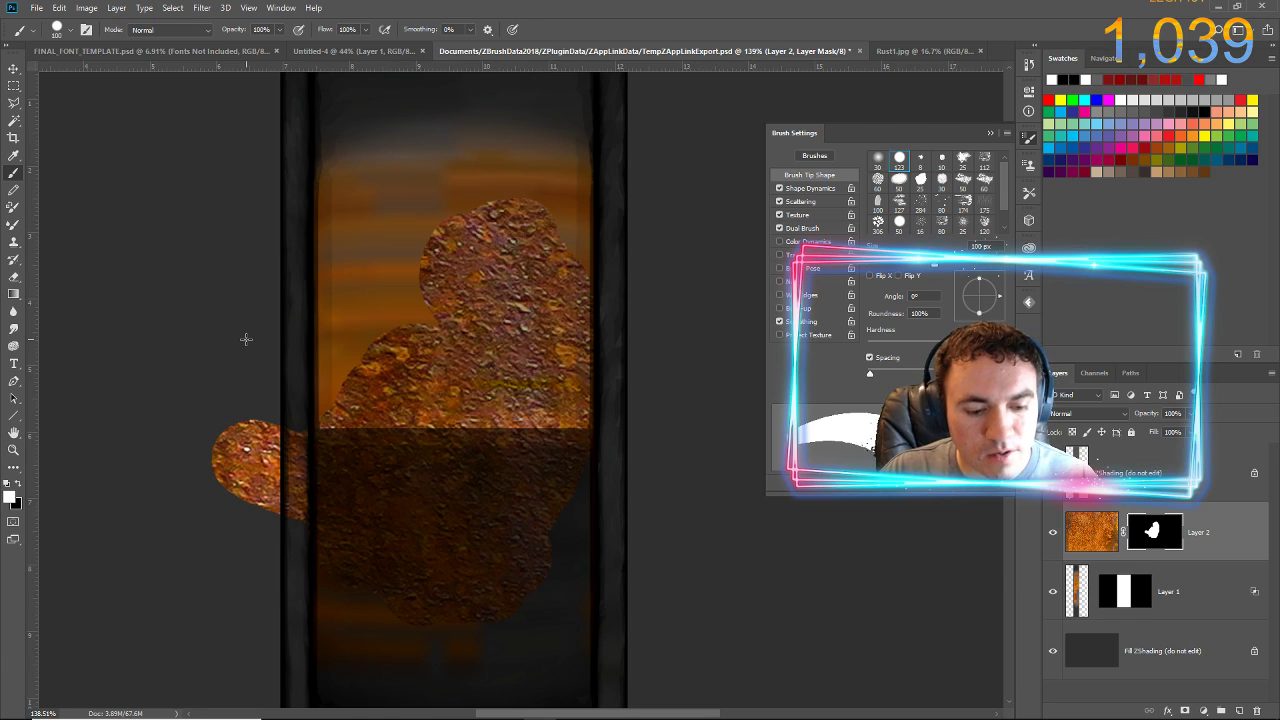
# - Erase the rust spilled beyond the blade on Layer 2's mask, then extend the revealed rust over the orange section's ends
pyautogui.press('e')
pyautogui.moveTo(181, 413)
pyautogui.mouseDown()
pyautogui.moveTo(197, 457)
pyautogui.moveTo(177, 440)
pyautogui.moveTo(173, 496)
pyautogui.mouseUp()
pyautogui.press('b')
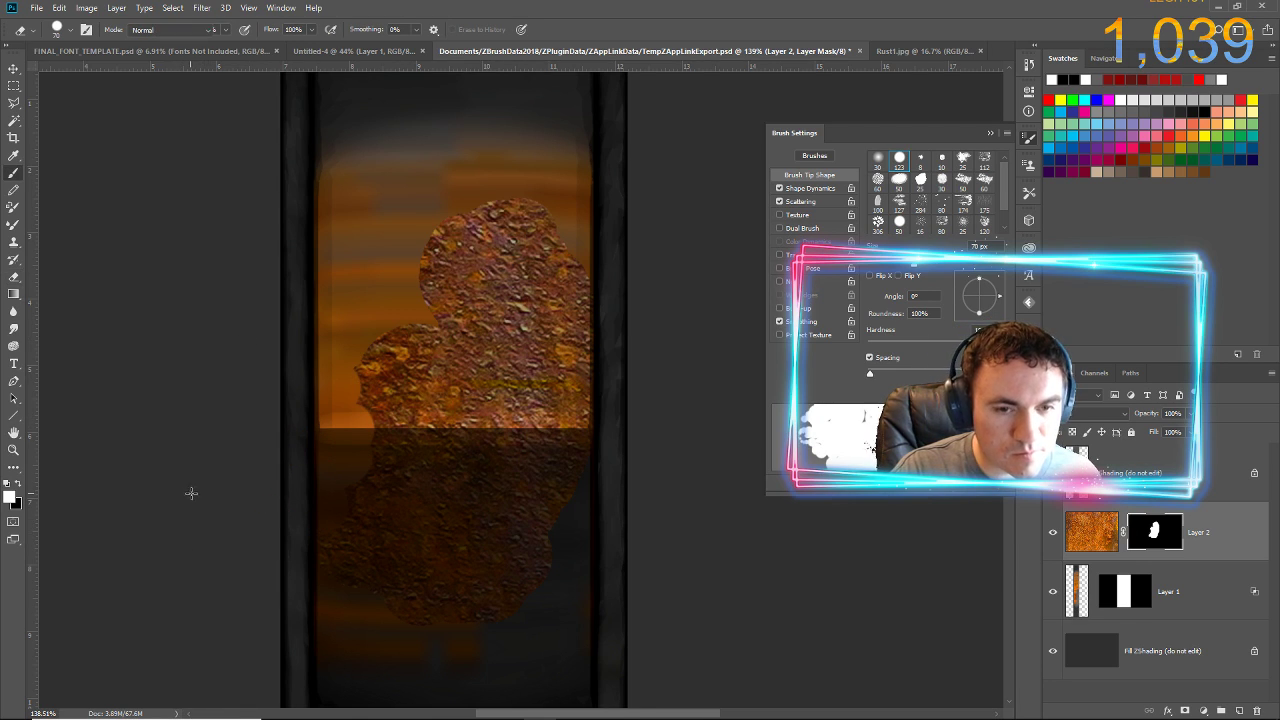
pyautogui.moveTo(445, 305)
pyautogui.mouseDown()
pyautogui.moveTo(405, 295)
pyautogui.moveTo(430, 242)
pyautogui.moveTo(520, 160)
pyautogui.moveTo(540, 243)
pyautogui.moveTo(400, 255)
pyautogui.moveTo(345, 370)
pyautogui.moveTo(350, 440)
pyautogui.moveTo(388, 476)
pyautogui.mouseUp()
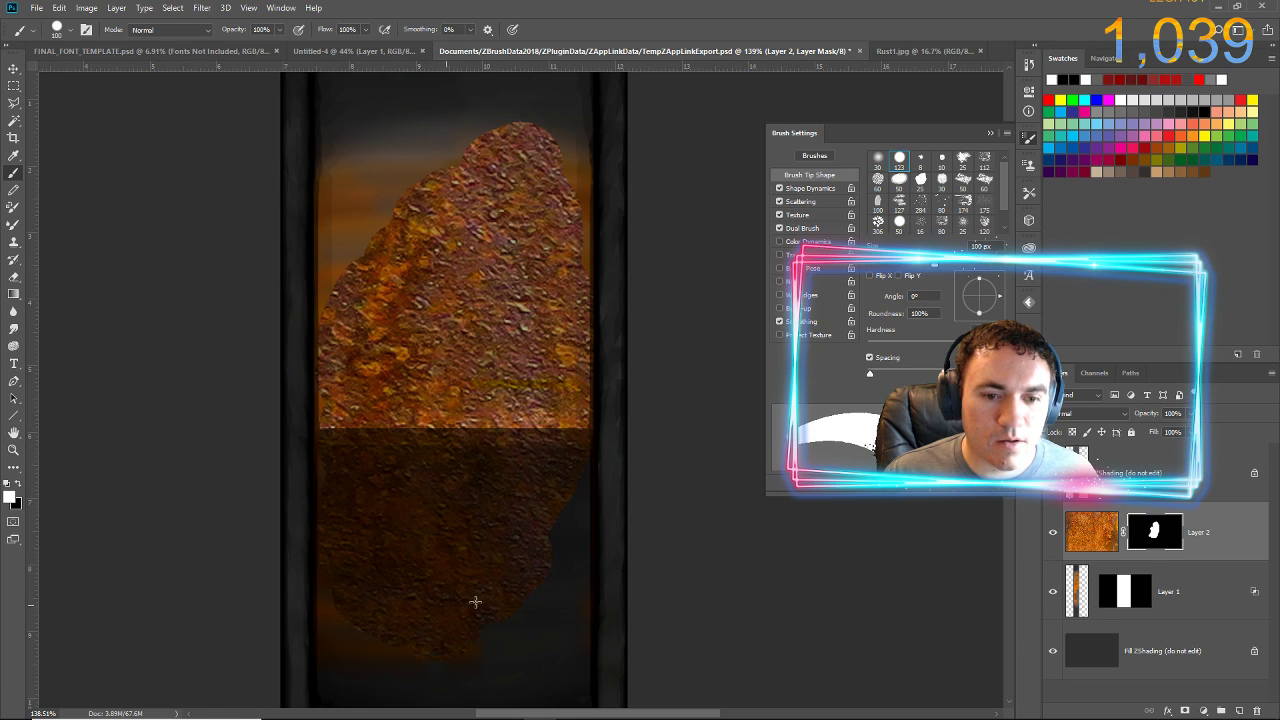
pyautogui.moveTo(507, 566); pyautogui.dragTo(511, 531)
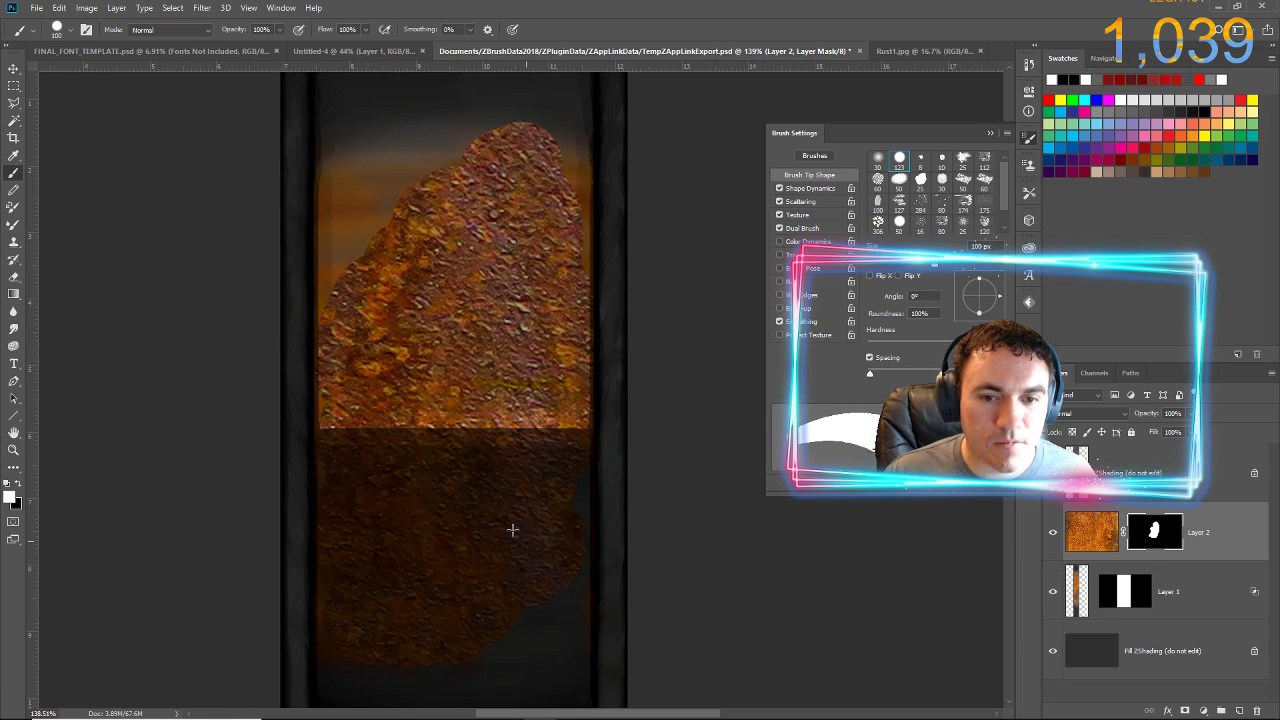
# - Smudge the upper and lower boundaries of the rust on Layer 2's mask into jagged streaks with the 60 px textured tip
pyautogui.click(14, 331)
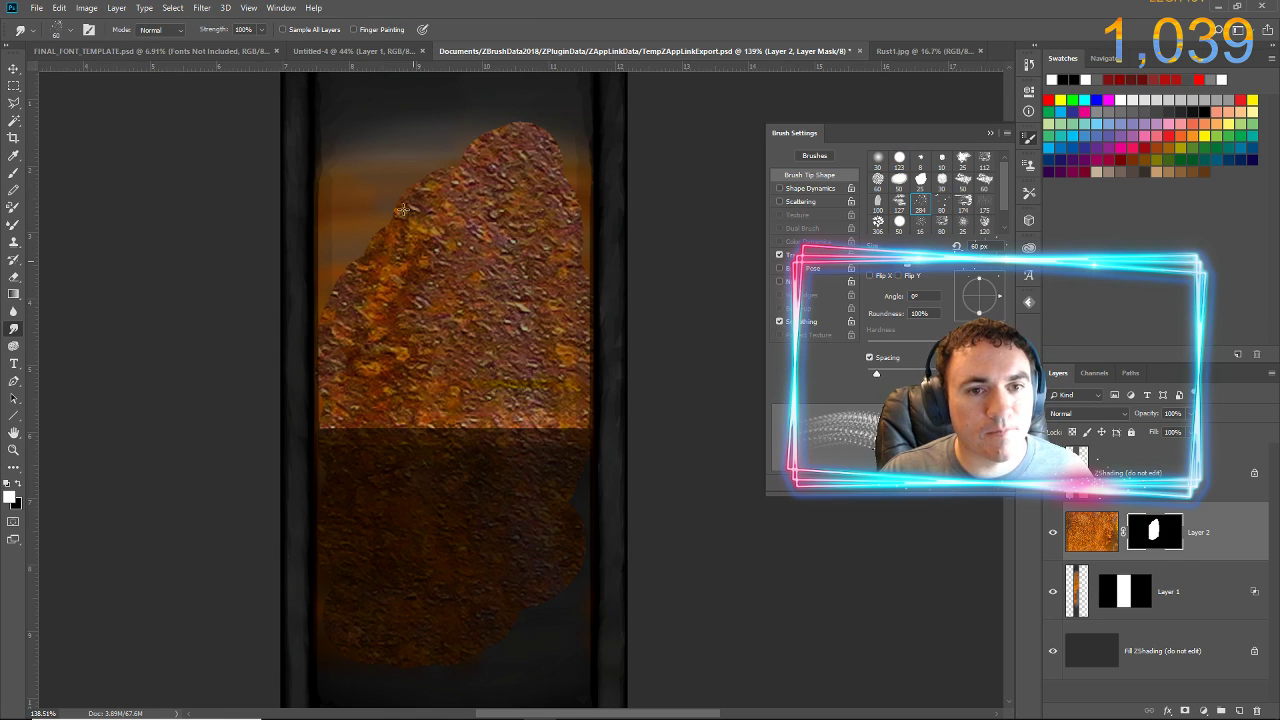
pyautogui.moveTo(437, 201)
pyautogui.mouseDown()
pyautogui.moveTo(375, 169)
pyautogui.moveTo(418, 137)
pyautogui.mouseUp()
pyautogui.moveTo(460, 175); pyautogui.dragTo(439, 63)
pyautogui.moveTo(493, 205); pyautogui.dragTo(523, 58)
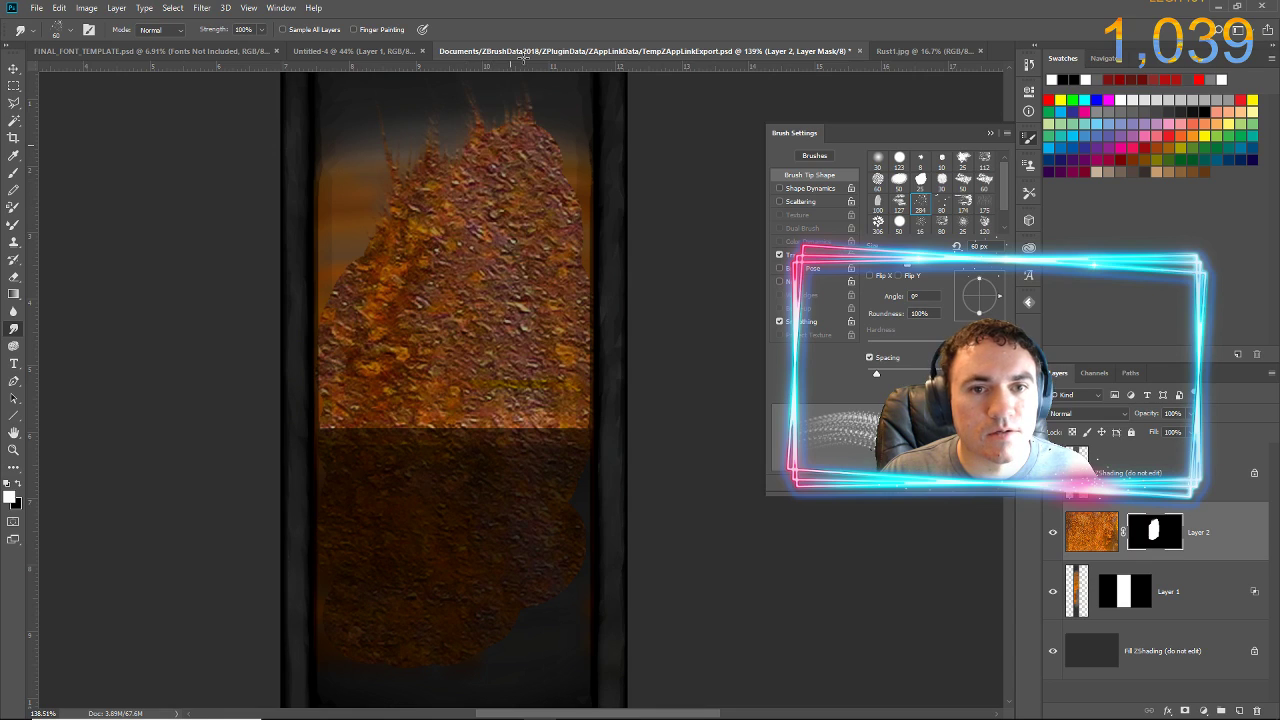
pyautogui.moveTo(385, 247)
pyautogui.mouseDown()
pyautogui.moveTo(361, 103)
pyautogui.moveTo(367, 129)
pyautogui.mouseUp()
pyautogui.moveTo(375, 285); pyautogui.dragTo(336, 136)
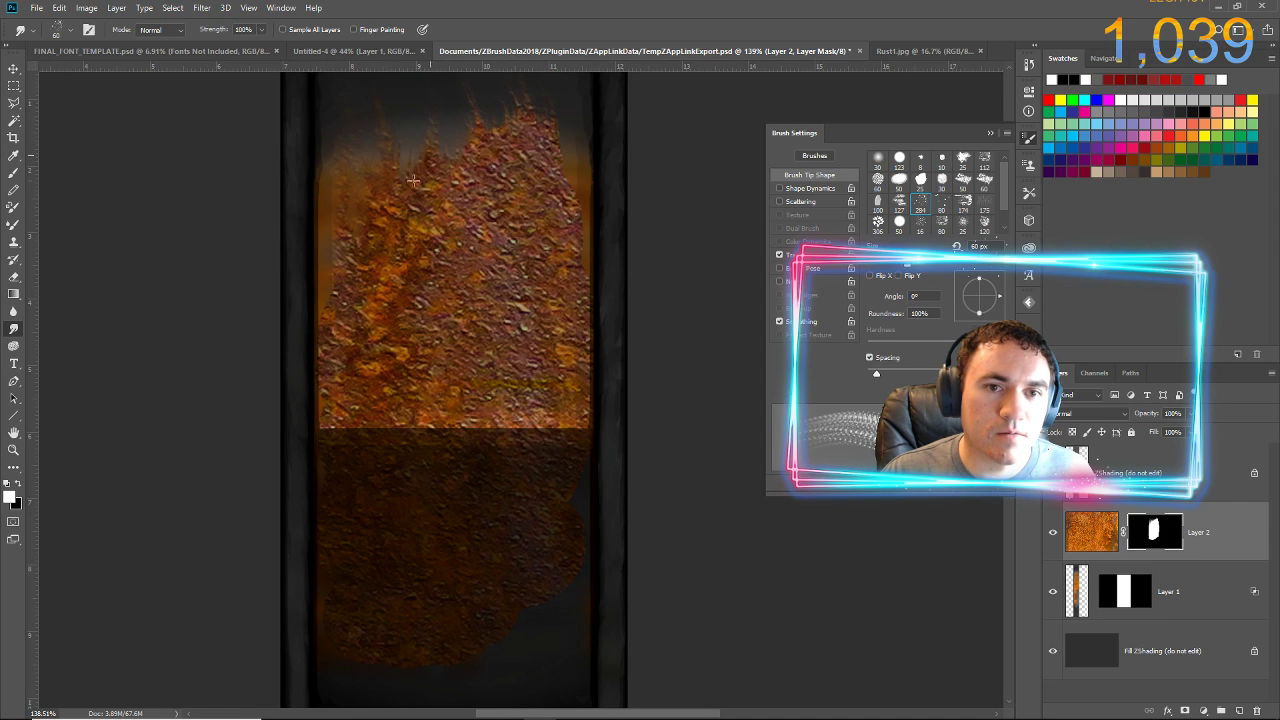
pyautogui.moveTo(457, 195); pyautogui.dragTo(486, 99)
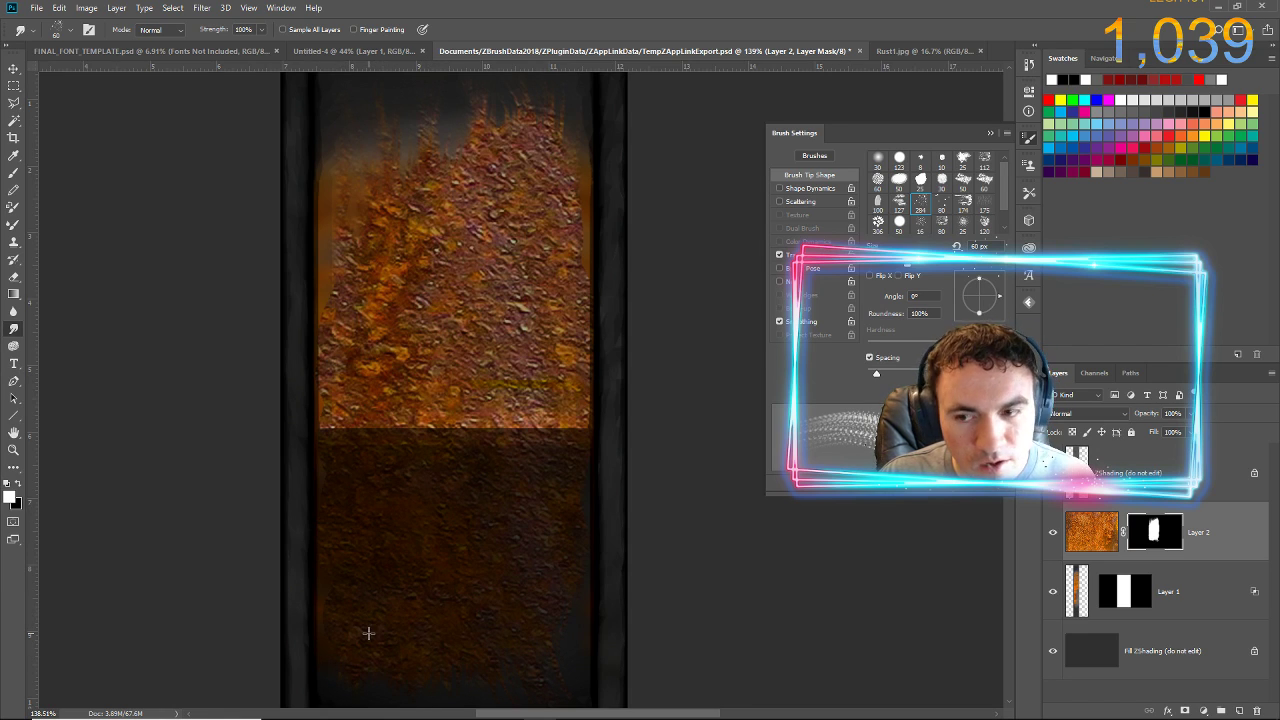
# - Merge Layer 2 into Layer 1 with the underlying mask preserved and save, then switch to ZBrush and pick up the edited projection
pyautogui.hotkey('ctrl', 'e')
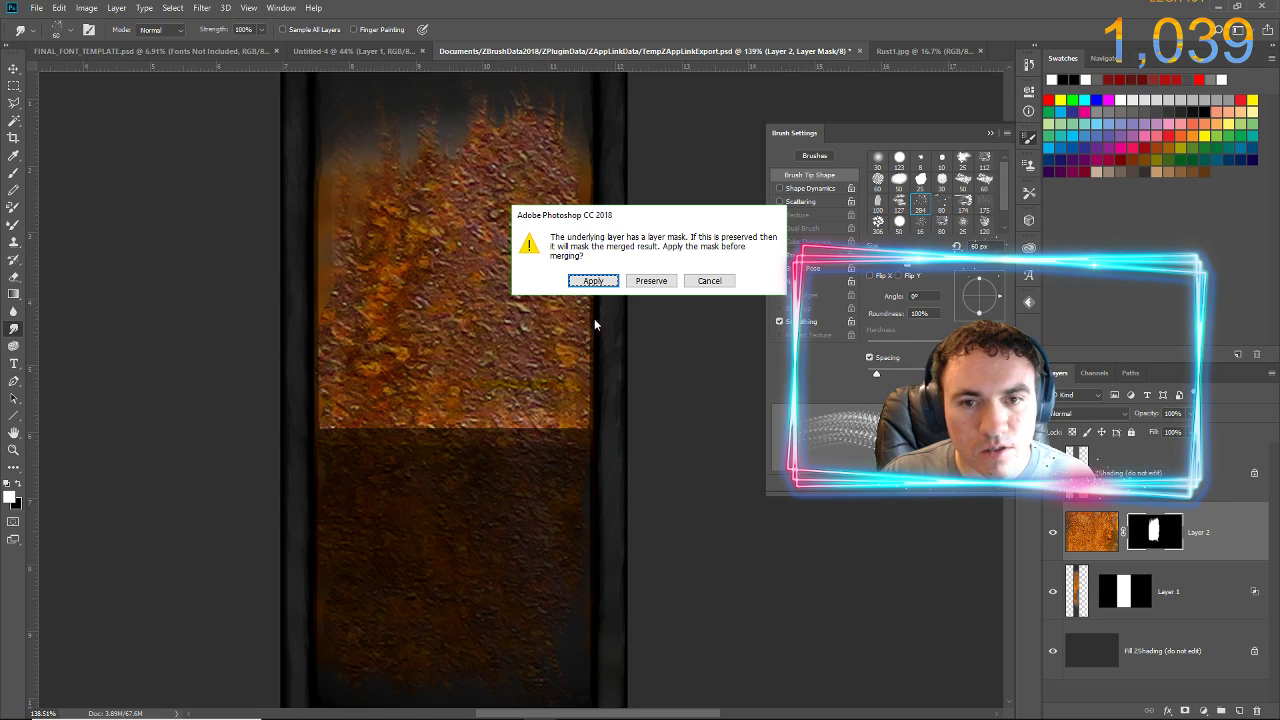
pyautogui.click(631, 281)
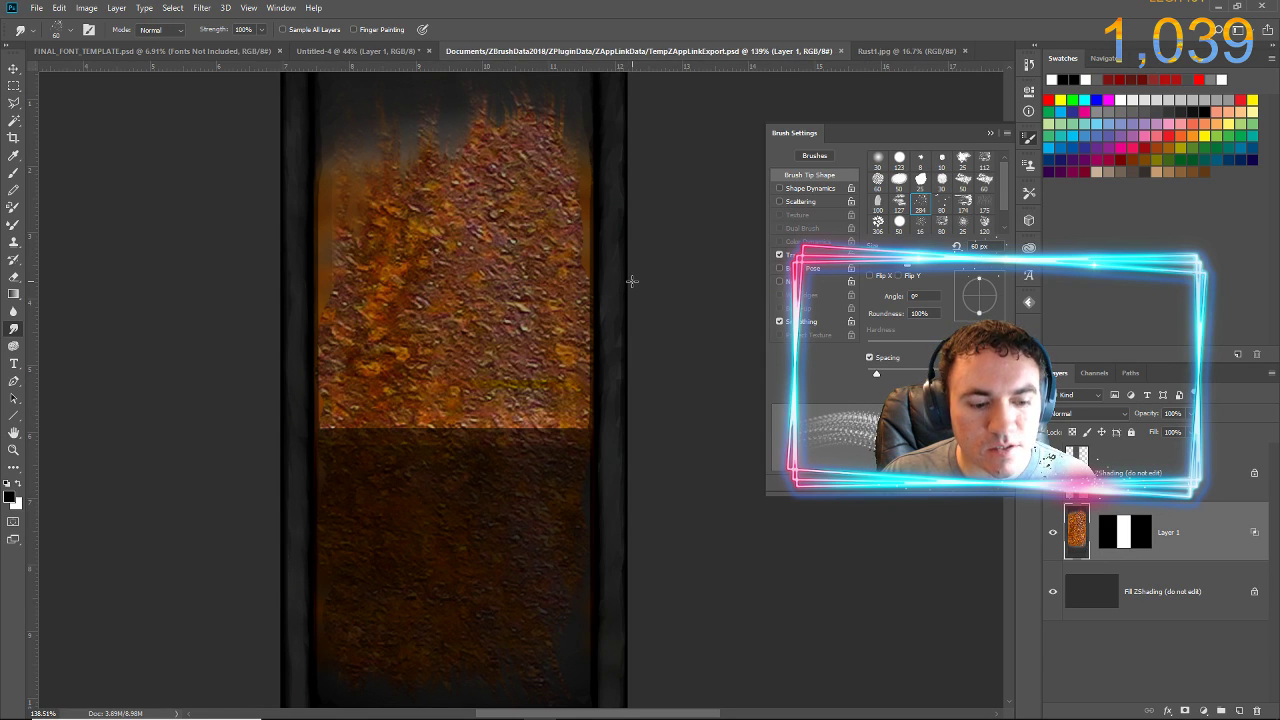
pyautogui.hotkey('alt', 'Tab')
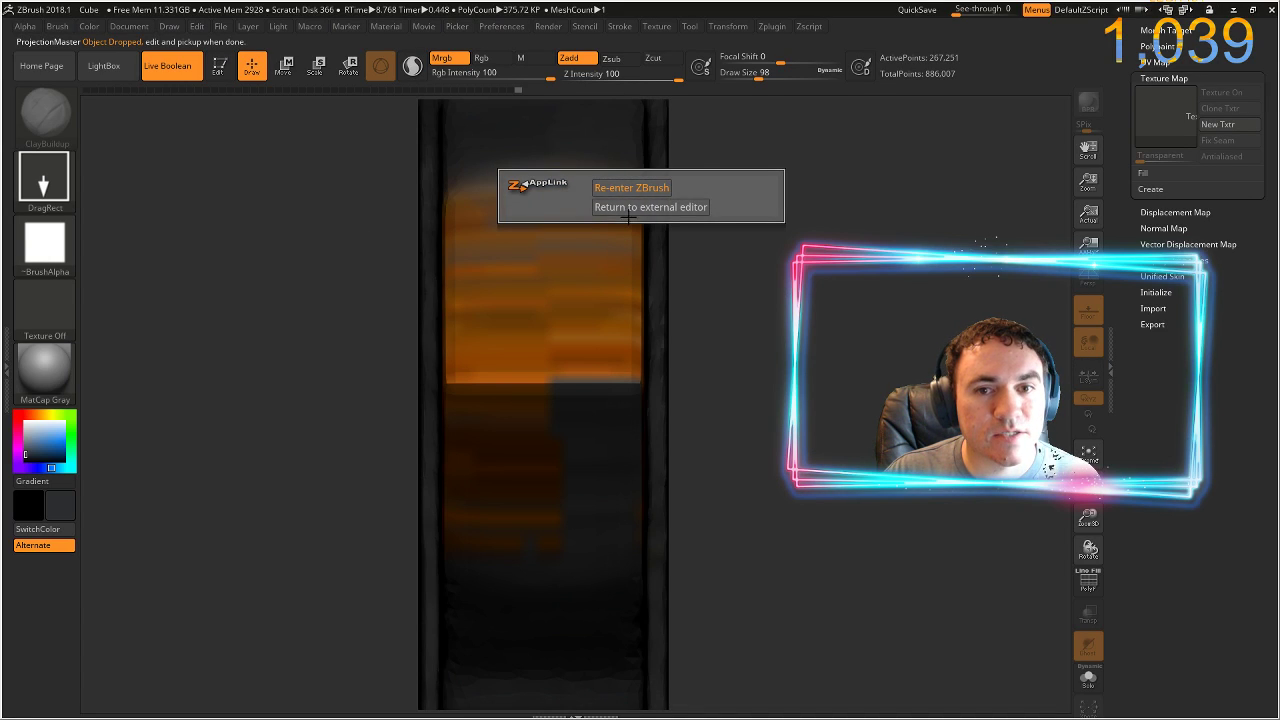
pyautogui.click(647, 186)
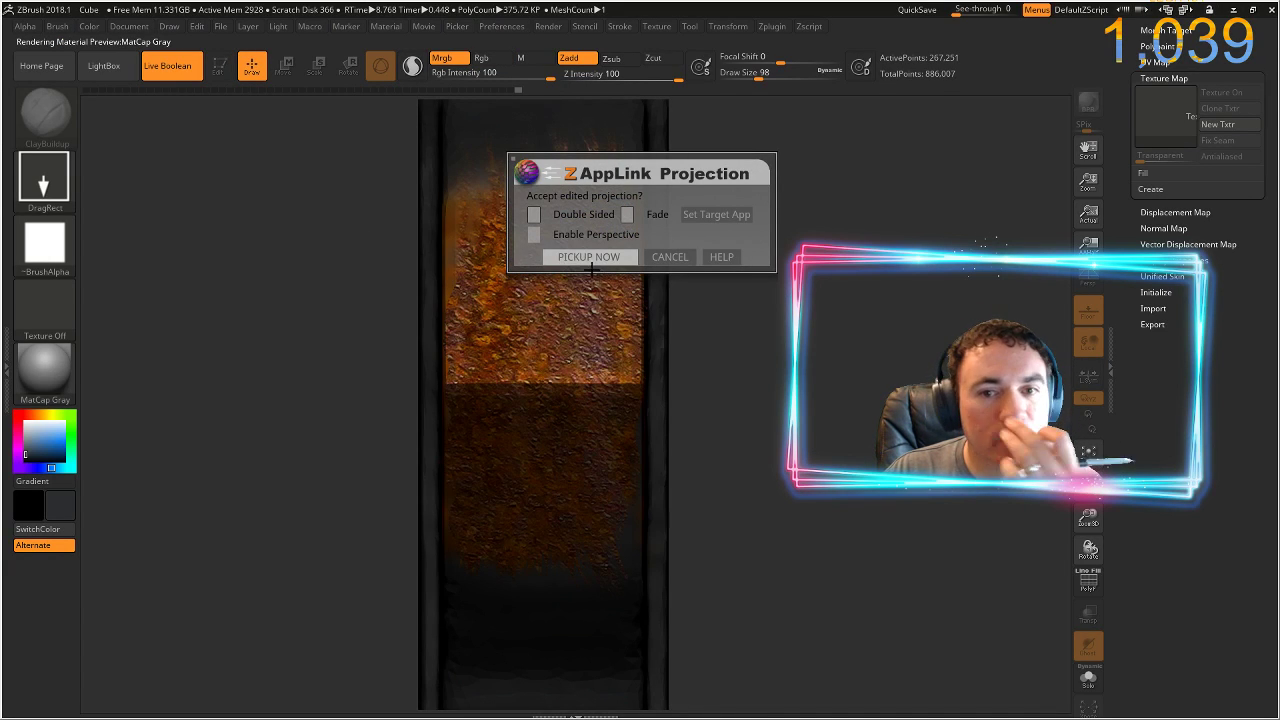
pyautogui.click(586, 258)
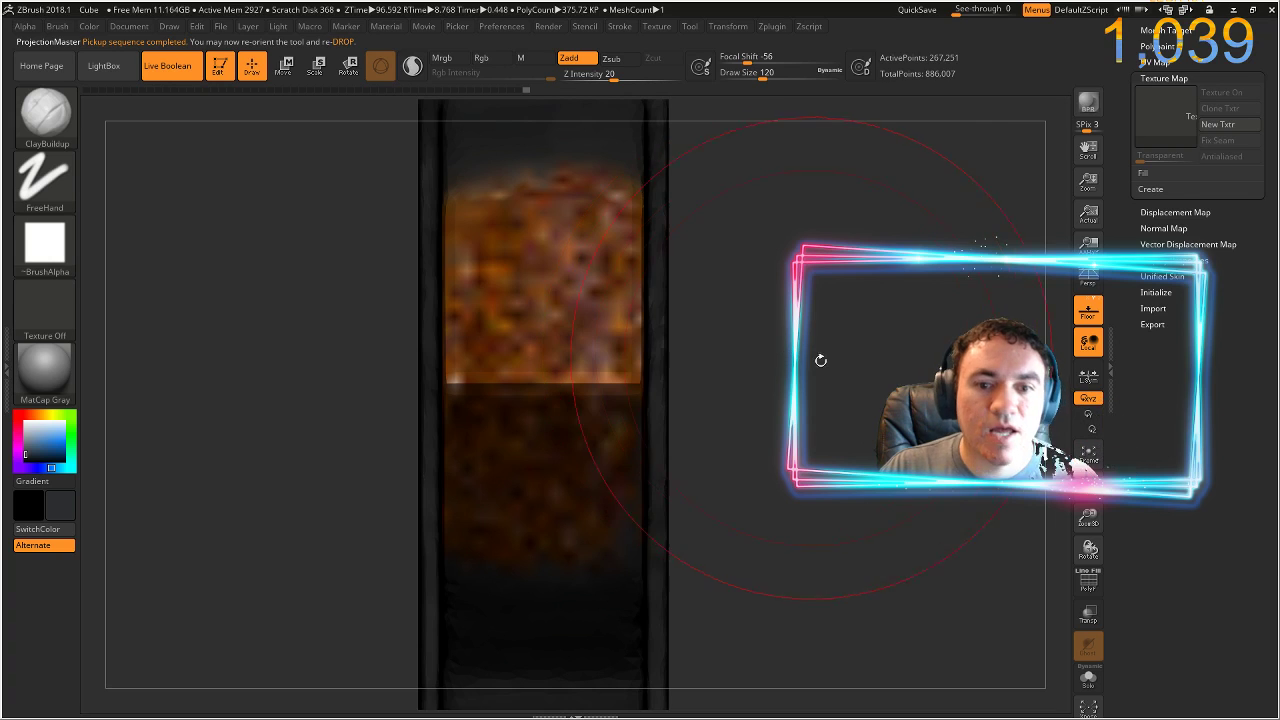
# - Angle the view at the rusty tooth's corner, drop it through ZAppLink to Photoshop and update the document from disk
pyautogui.moveTo(852, 501); pyautogui.dragTo(764, 474)
pyautogui.moveTo(764, 474); pyautogui.dragTo(728, 476, button='right')
pyautogui.moveTo(441, 458)
pyautogui.keyDown('ctrl'); pyautogui.mouseDown(button='right')
pyautogui.moveTo(474, 543)
pyautogui.moveTo(424, 445)
pyautogui.mouseUp(button='right'); pyautogui.keyUp('ctrl')
pyautogui.keyDown('ctrl'); pyautogui.moveTo(424, 445); pyautogui.dragTo(419, 490, button='right'); pyautogui.keyUp('ctrl')
pyautogui.moveTo(418, 490); pyautogui.dragTo(307, 531)
pyautogui.keyDown('ctrl'); pyautogui.moveTo(307, 531); pyautogui.dragTo(346, 494, button='right'); pyautogui.keyUp('ctrl')
pyautogui.hotkey('ctrl', 'shift', 's')
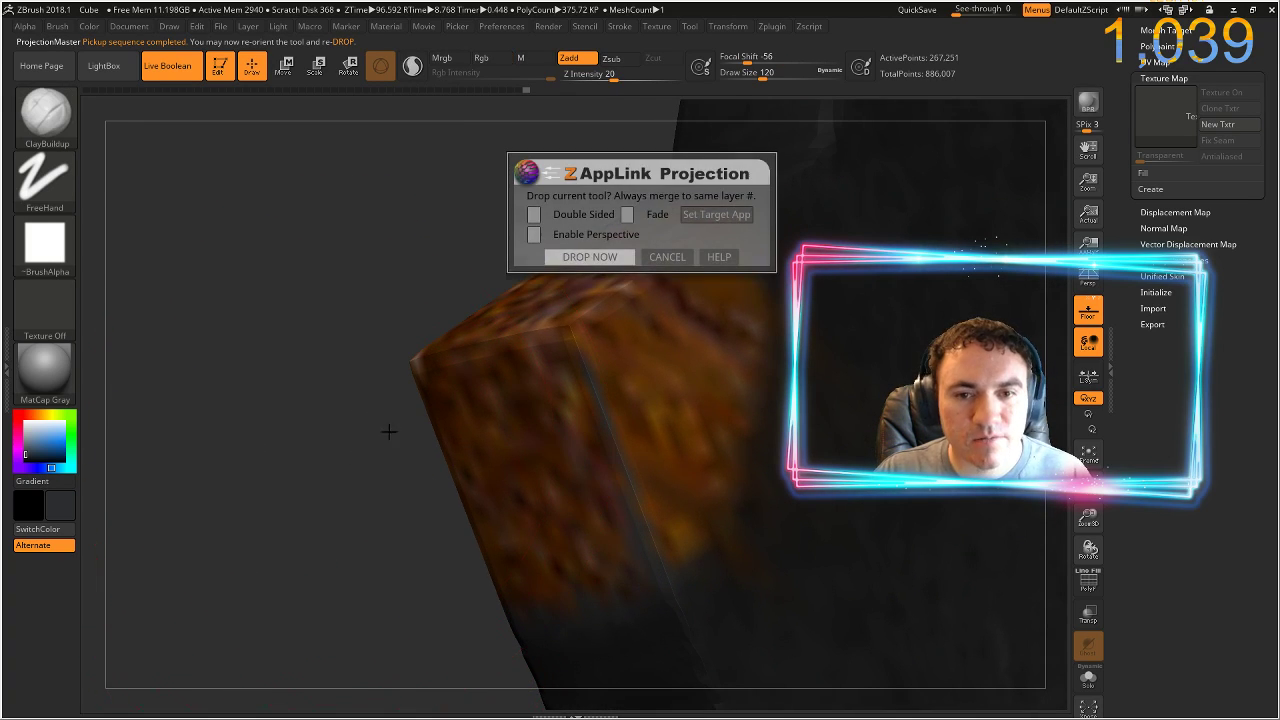
pyautogui.click(591, 257)
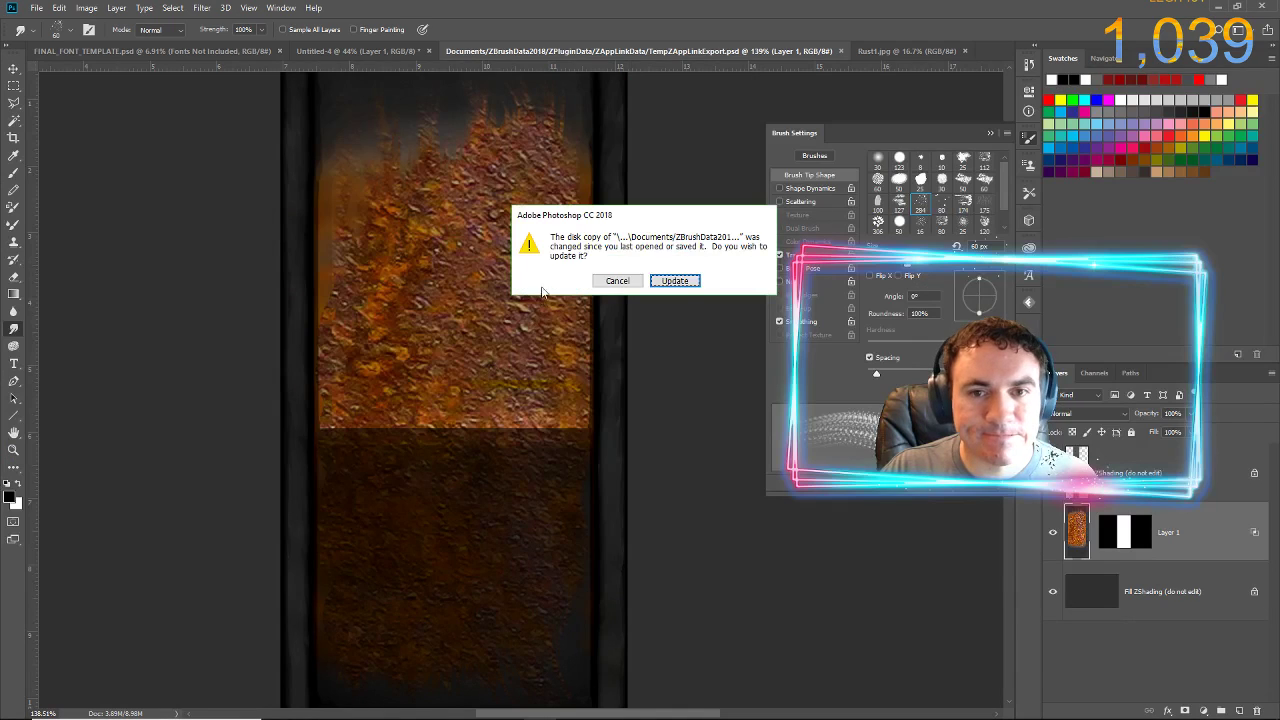
pyautogui.click(675, 279)
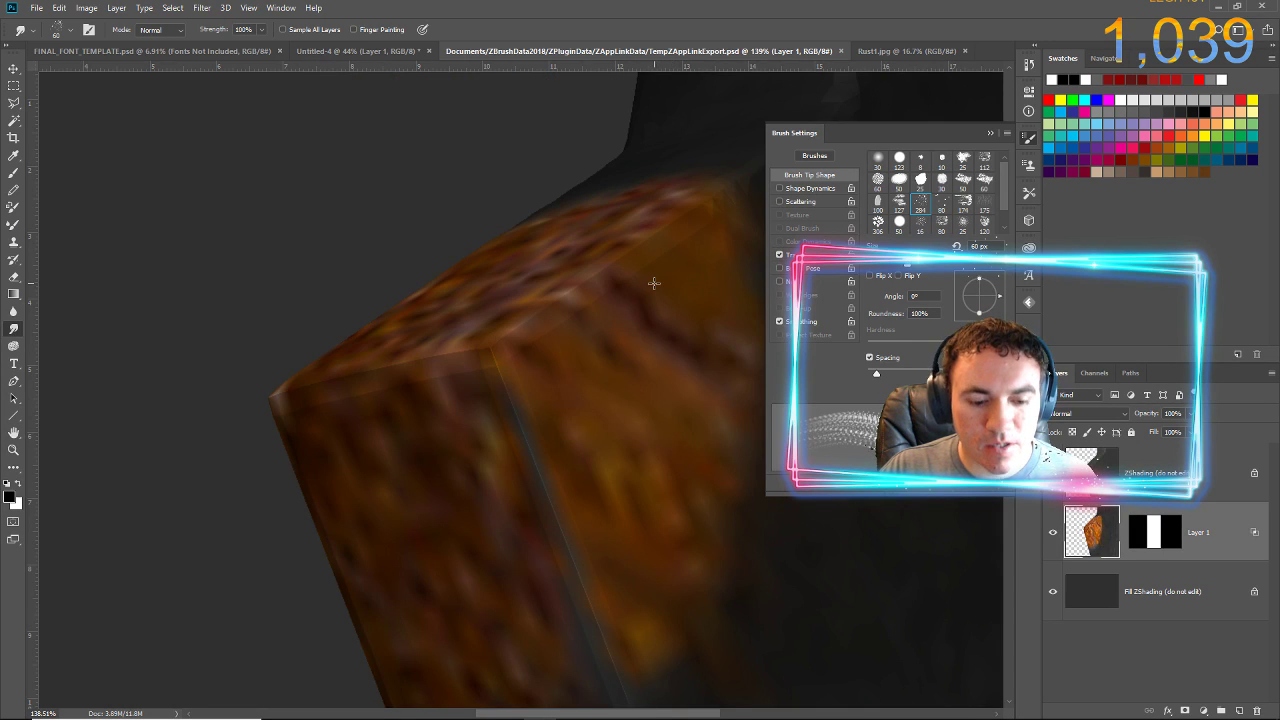
# - Paste the rust texture as Layer 2 over the tooth-corner view and add a layer mask inverted to black
pyautogui.hotkey('ctrl', 'v')
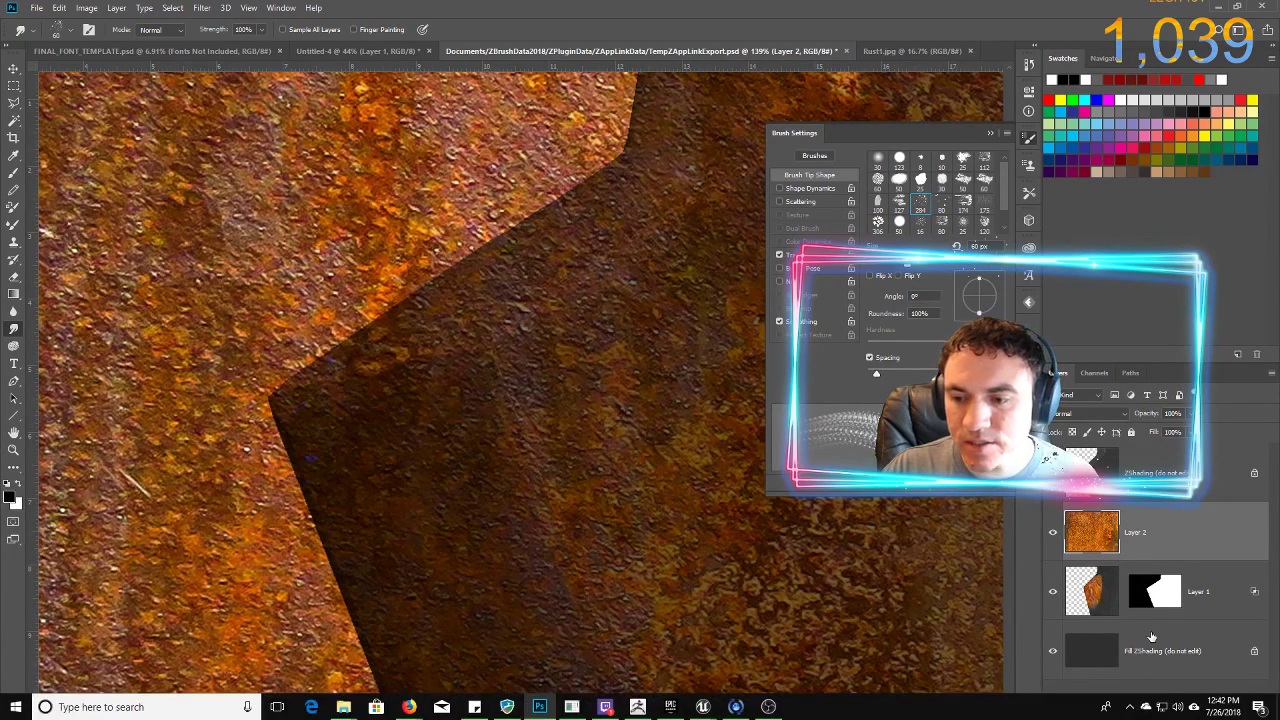
pyautogui.click(1186, 711)
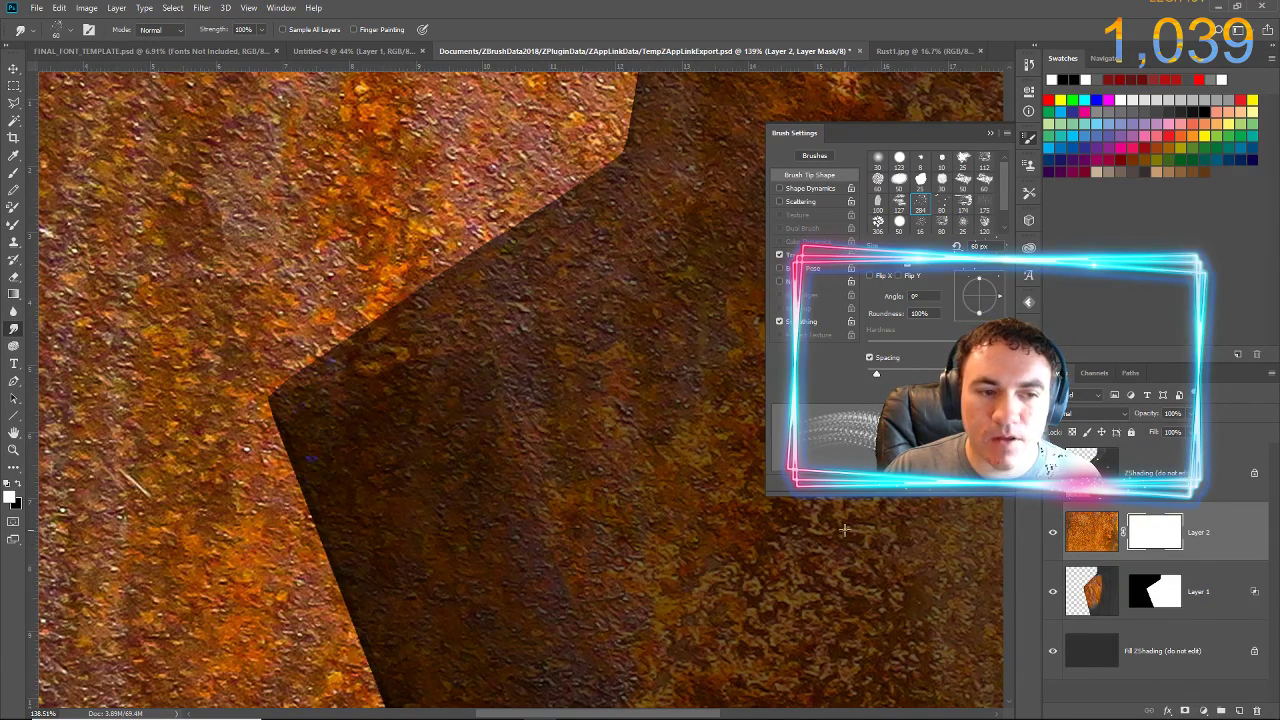
pyautogui.hotkey('ctrl', 'i')
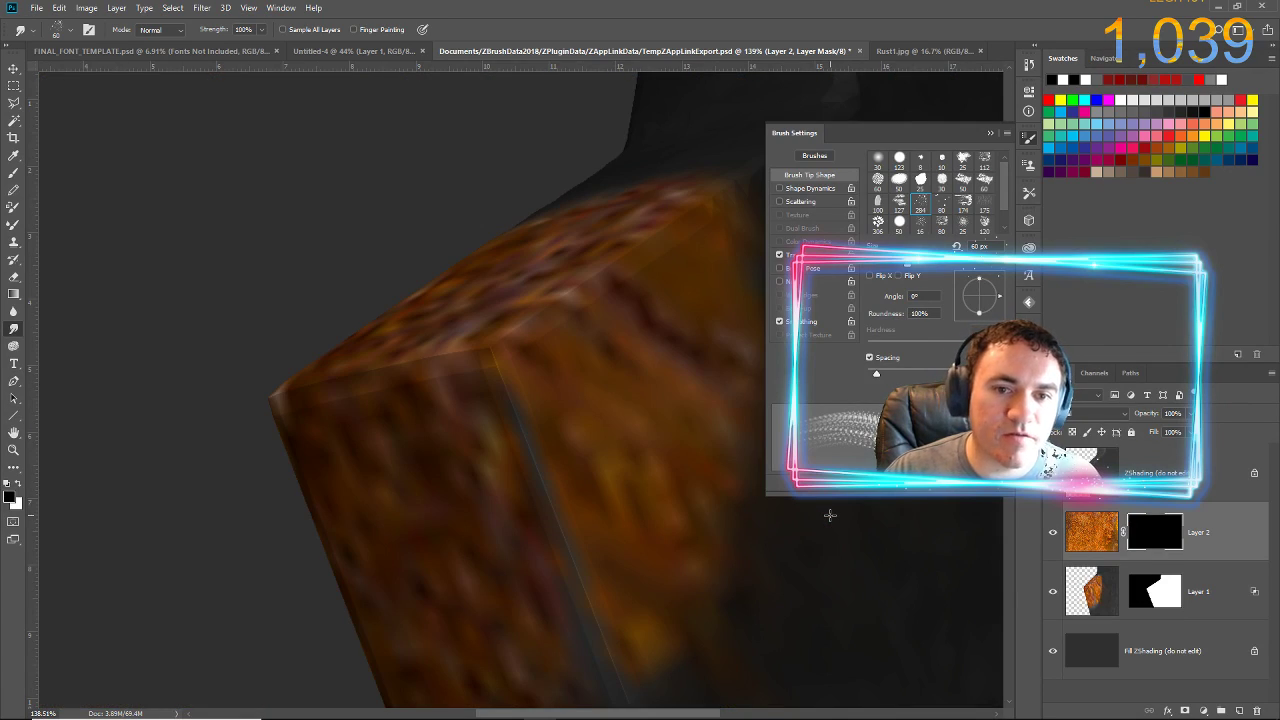
# - Paint white on Layer 2's mask with the 100 px brush to reveal rust down the tooth's vertical corner edge
pyautogui.press('x')
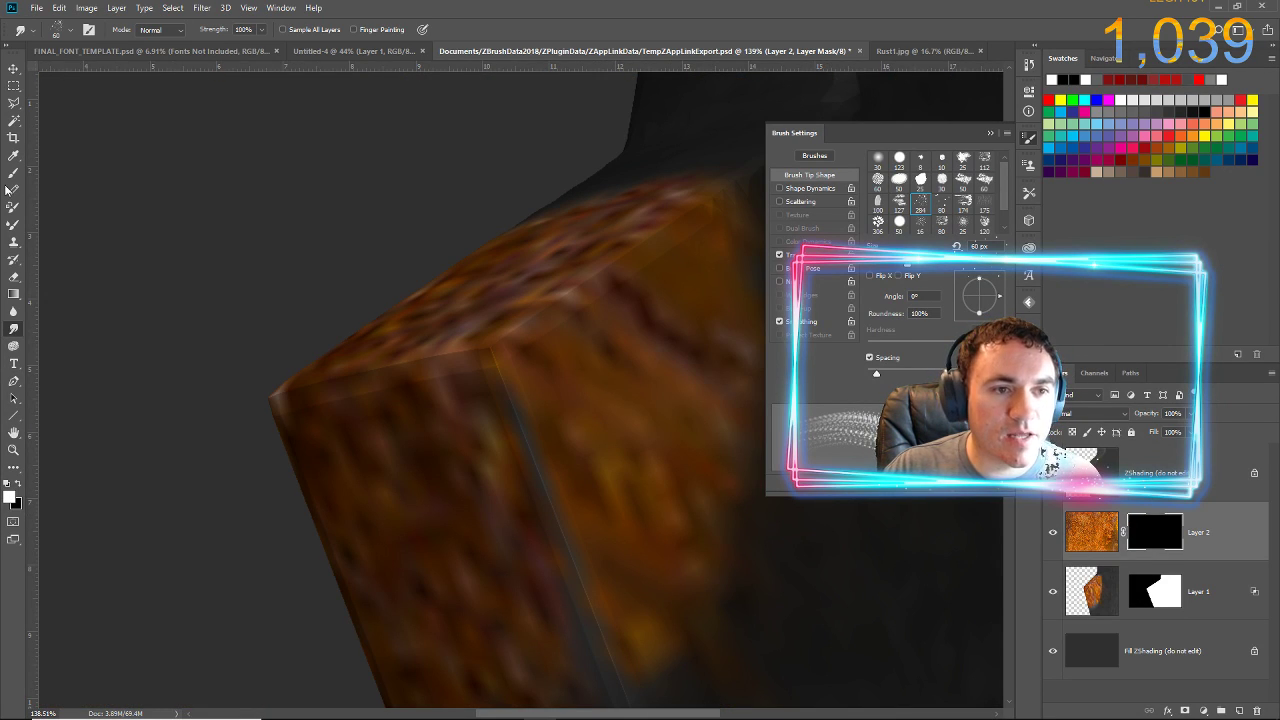
pyautogui.press('b')
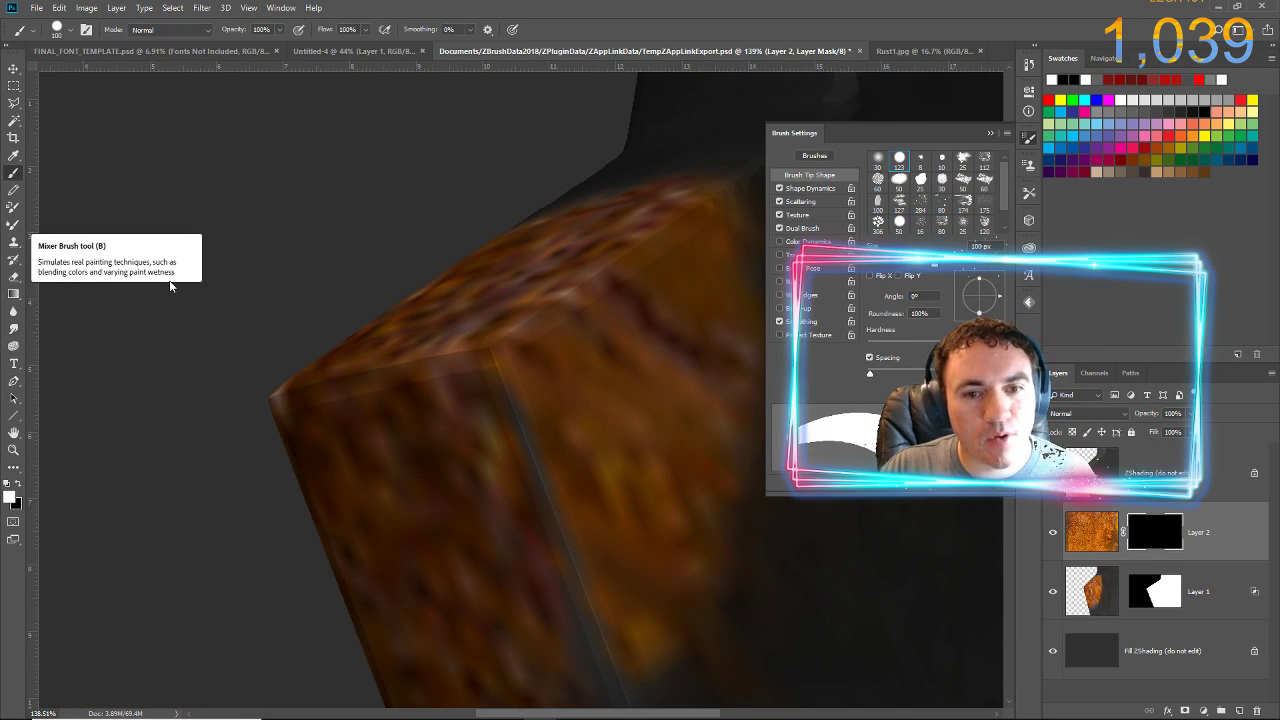
pyautogui.moveTo(505, 390)
pyautogui.mouseDown()
pyautogui.moveTo(500, 445)
pyautogui.moveTo(552, 490)
pyautogui.moveTo(576, 654)
pyautogui.moveTo(590, 655)
pyautogui.mouseUp()
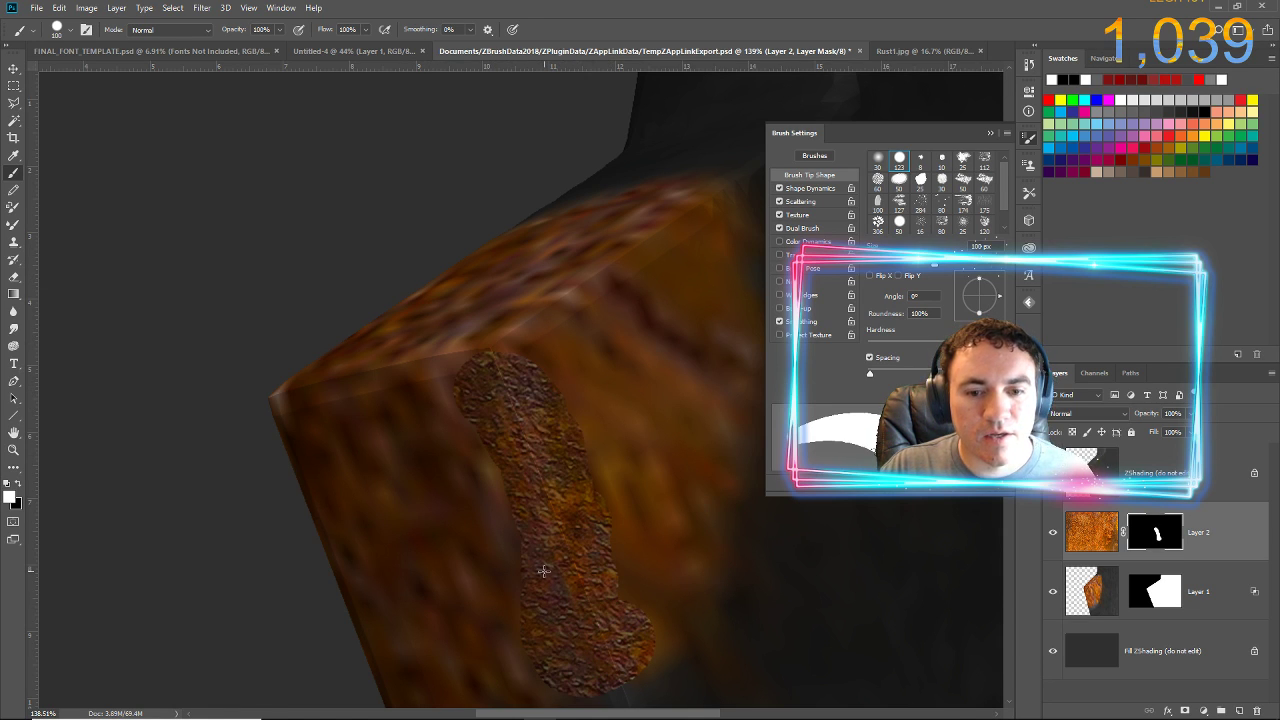
# - Smudge the outline of the revealed corner rust on the mask with the 60 px textured tip
pyautogui.moveTo(543, 570); pyautogui.dragTo(453, 366)
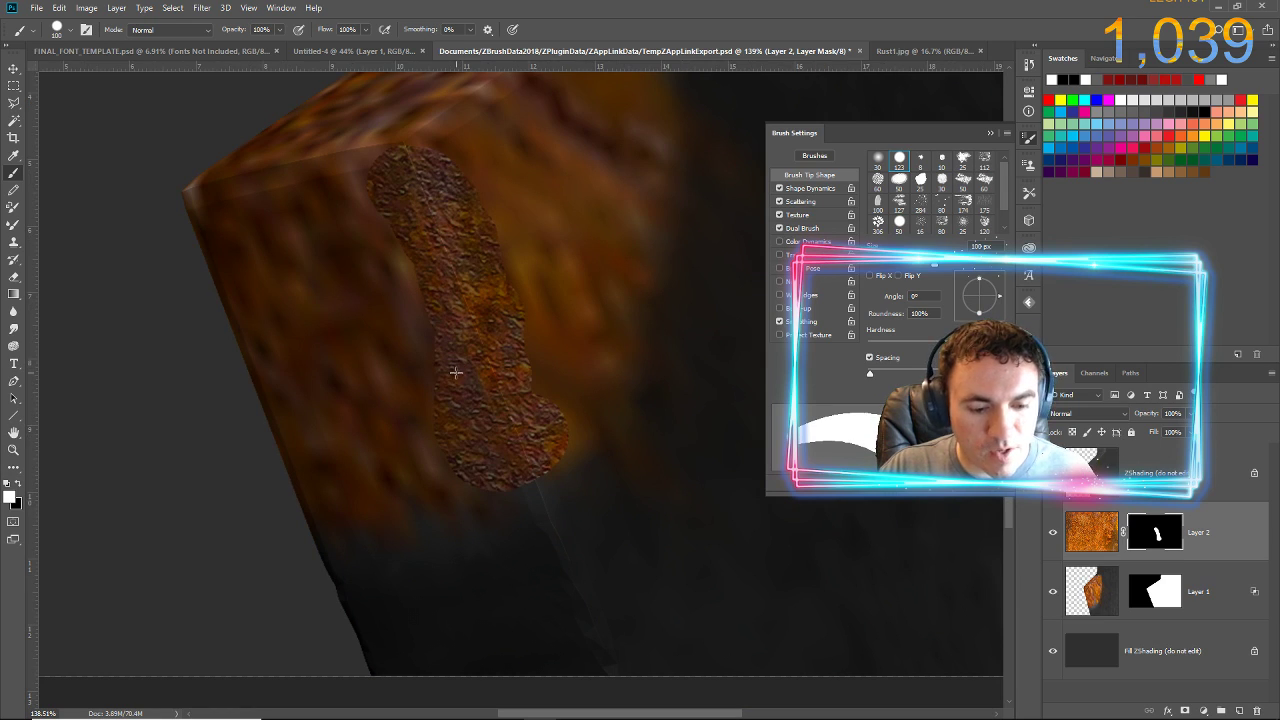
pyautogui.click(14, 330)
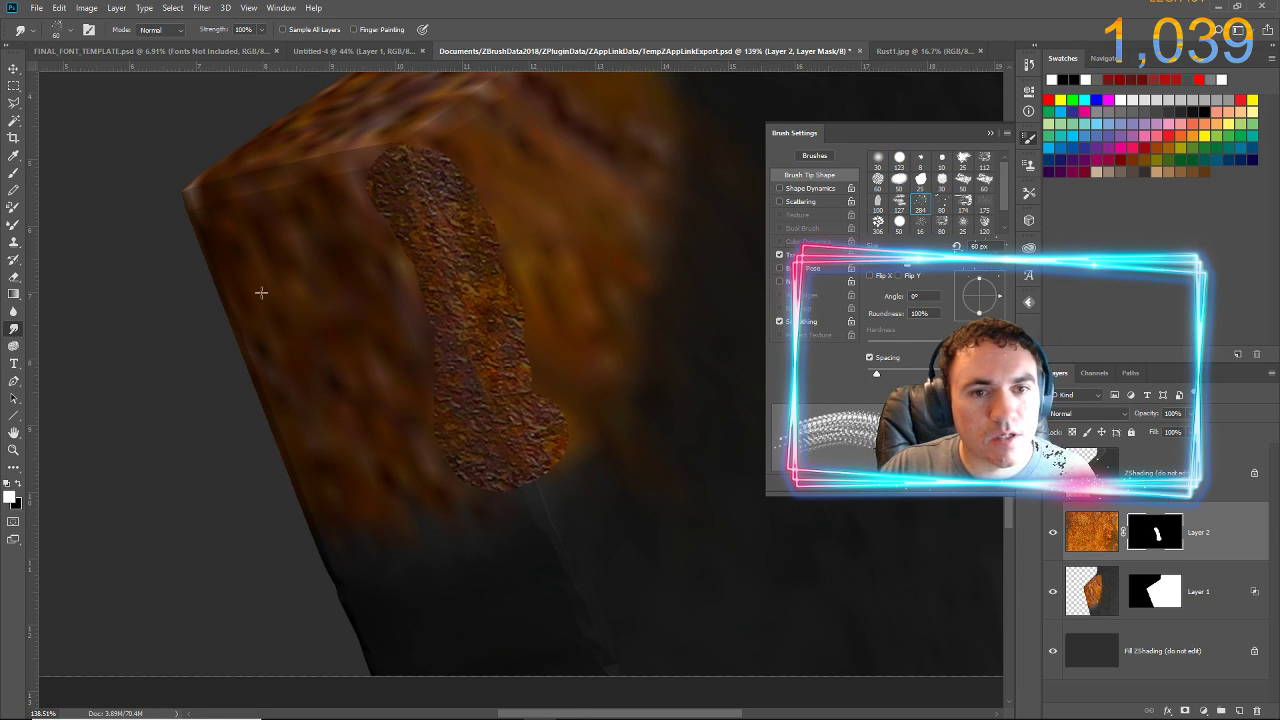
pyautogui.moveTo(413, 160); pyautogui.dragTo(373, 173)
pyautogui.moveTo(549, 365); pyautogui.dragTo(543, 438)
pyautogui.moveTo(570, 503); pyautogui.dragTo(514, 539)
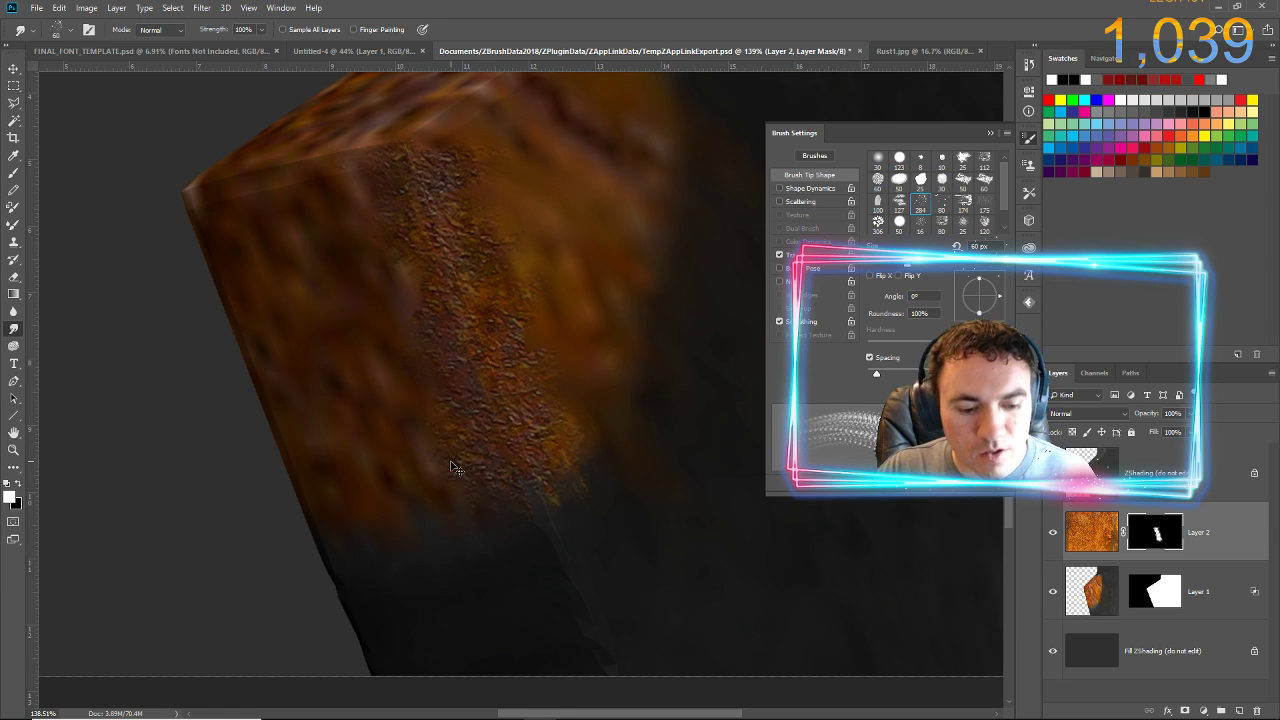
# - Merge Layer 2 into Layer 1 with the underlying mask preserved, save, then switch to ZBrush and pick up the corner projection
pyautogui.hotkey('ctrl', 'e')
pyautogui.click(640, 280)
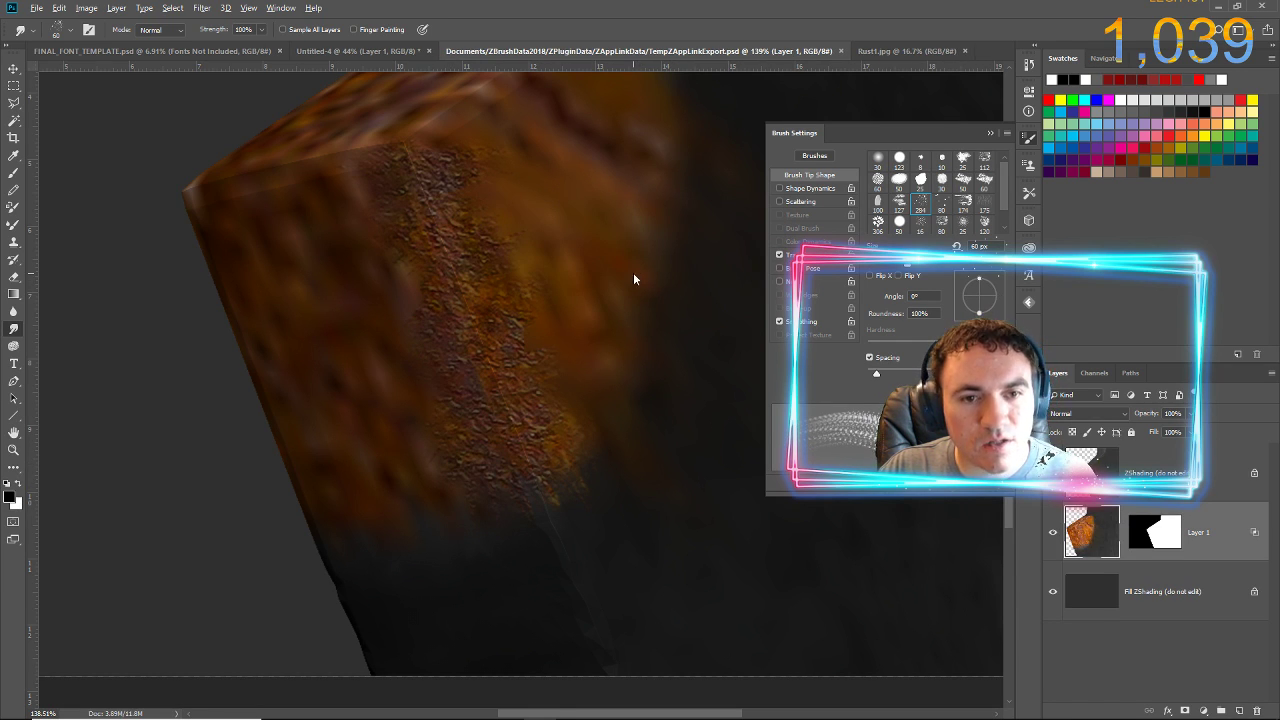
pyautogui.hotkey('alt', 'Tab')
pyautogui.click(637, 190)
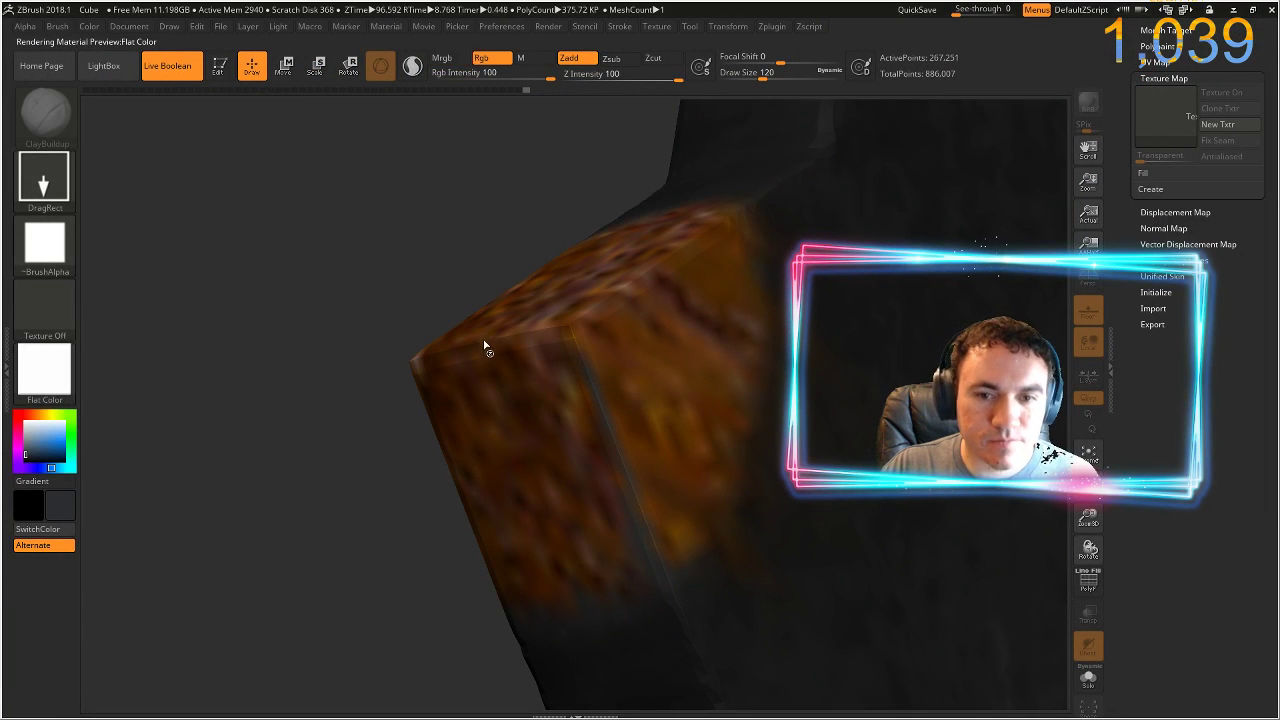
pyautogui.click(574, 260)
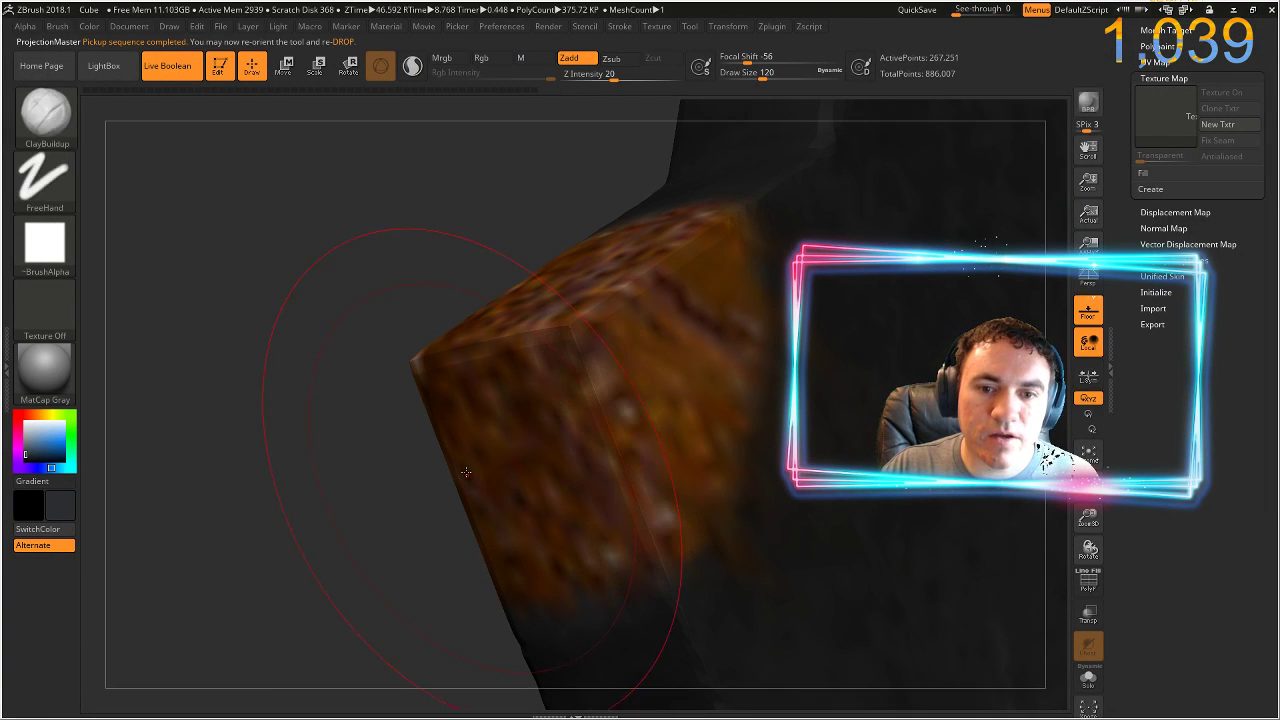
# - Frame the thin edge of another rusty tooth, mask the tooth area and invert the mask to protect its surroundings
pyautogui.moveTo(348, 449); pyautogui.dragTo(409, 400)
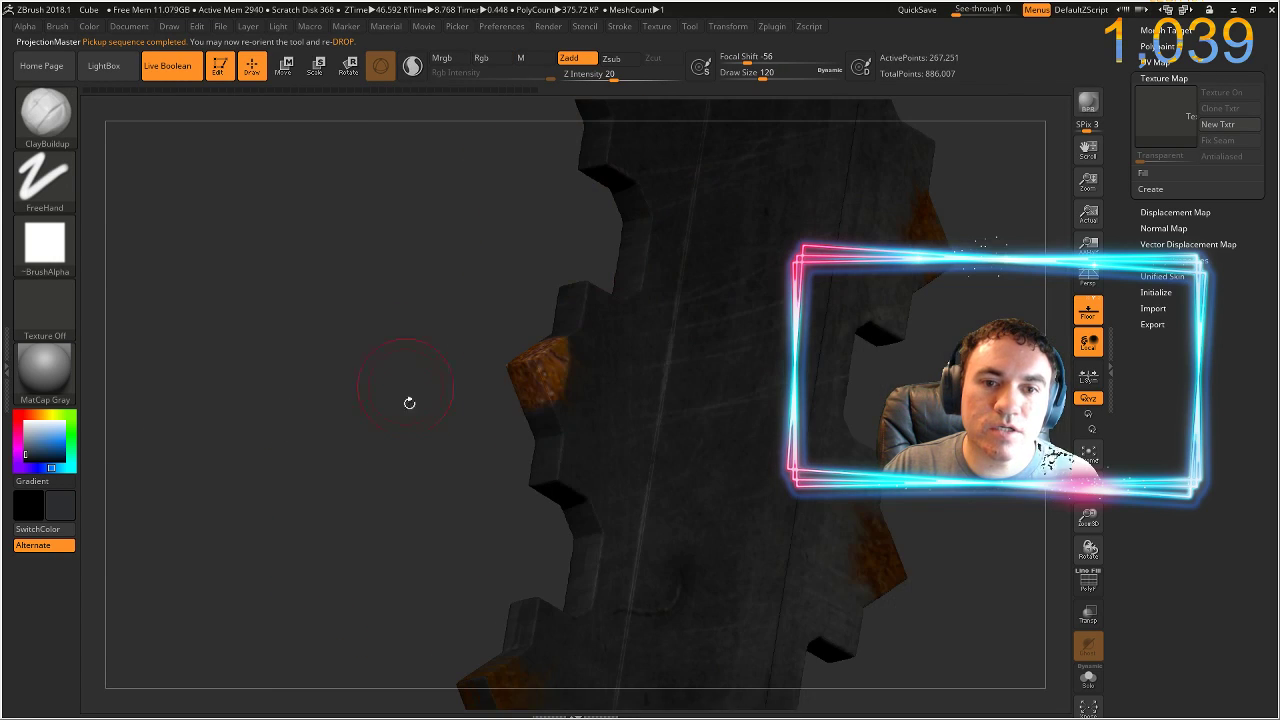
pyautogui.moveTo(429, 529); pyautogui.dragTo(412, 306)
pyautogui.press('f')
pyautogui.keyDown('ctrl'); pyautogui.moveTo(421, 385); pyautogui.dragTo(428, 318, button='right'); pyautogui.keyUp('ctrl')
pyautogui.moveTo(428, 318); pyautogui.dragTo(452, 415)
pyautogui.keyDown('ctrl'); pyautogui.moveTo(572, 421); pyautogui.dragTo(574, 412); pyautogui.keyUp('ctrl')
pyautogui.moveTo(492, 423); pyautogui.dragTo(354, 440)
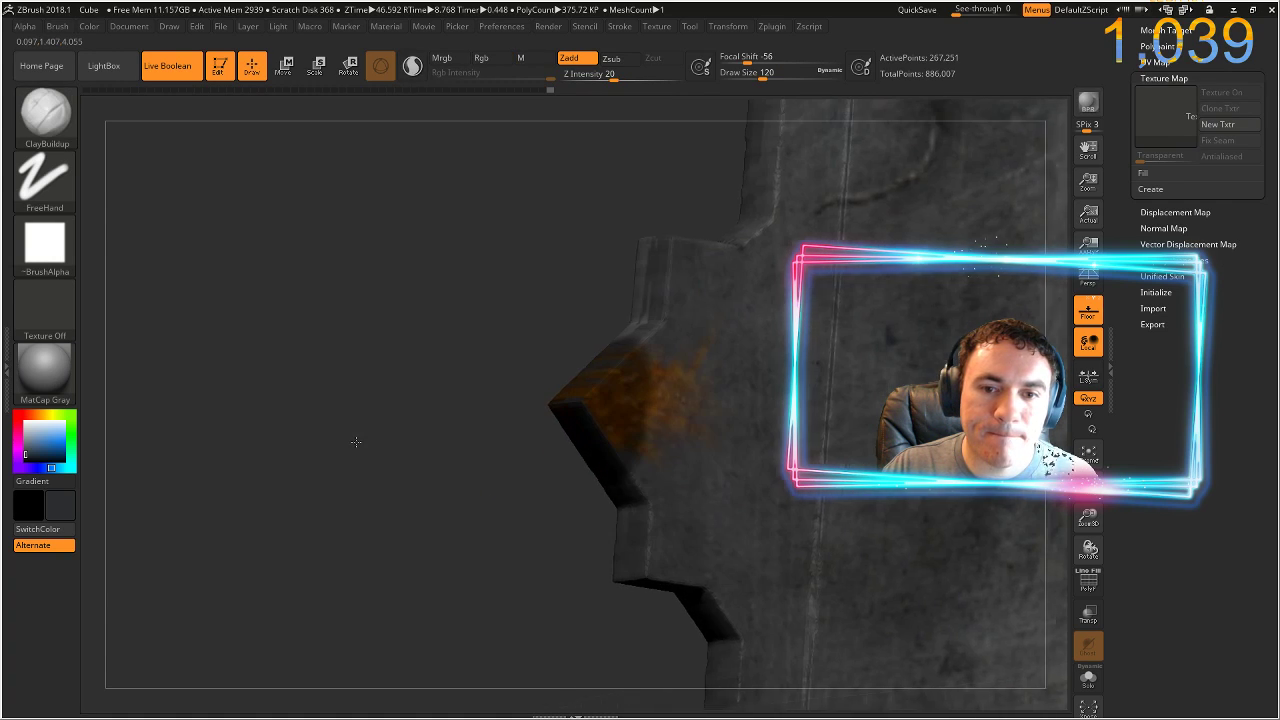
pyautogui.keyDown('ctrl'); pyautogui.moveTo(430, 430); pyautogui.dragTo(448, 481, button='right'); pyautogui.keyUp('ctrl')
pyautogui.moveTo(449, 481); pyautogui.dragTo(457, 460)
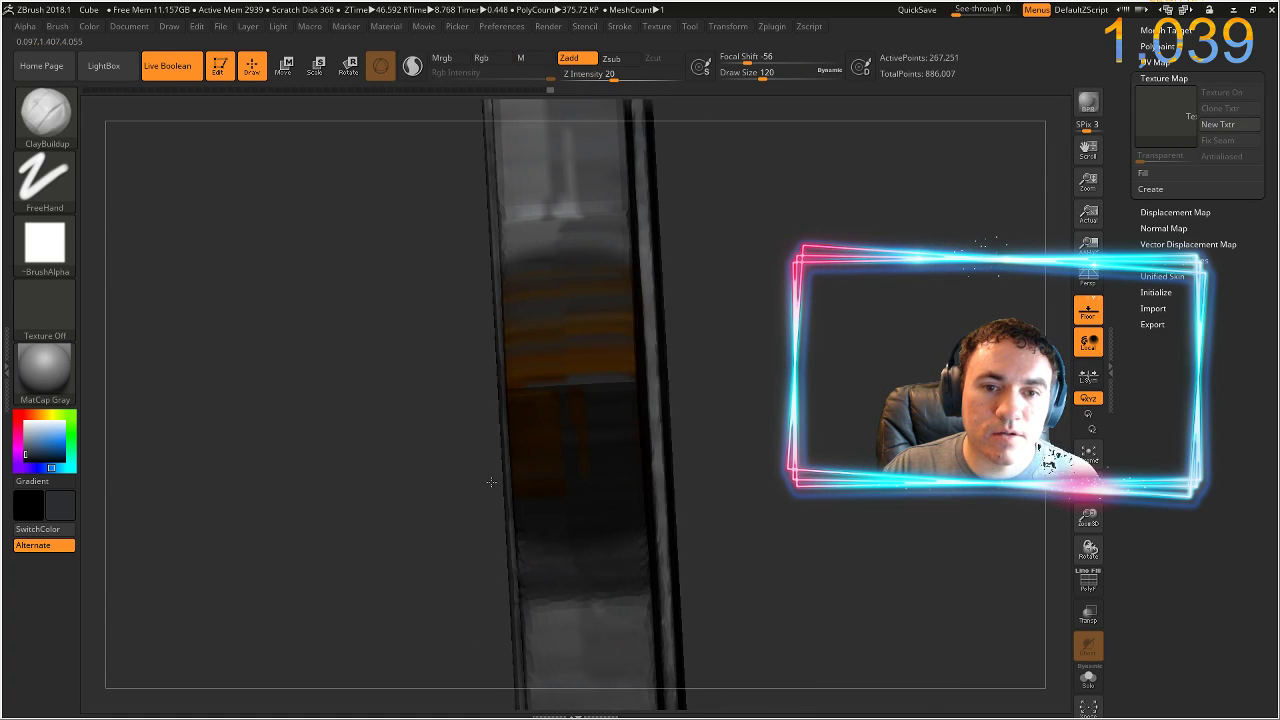
pyautogui.press('ctrl')
pyautogui.keyDown('ctrl'); pyautogui.click(352, 355); pyautogui.keyUp('ctrl')
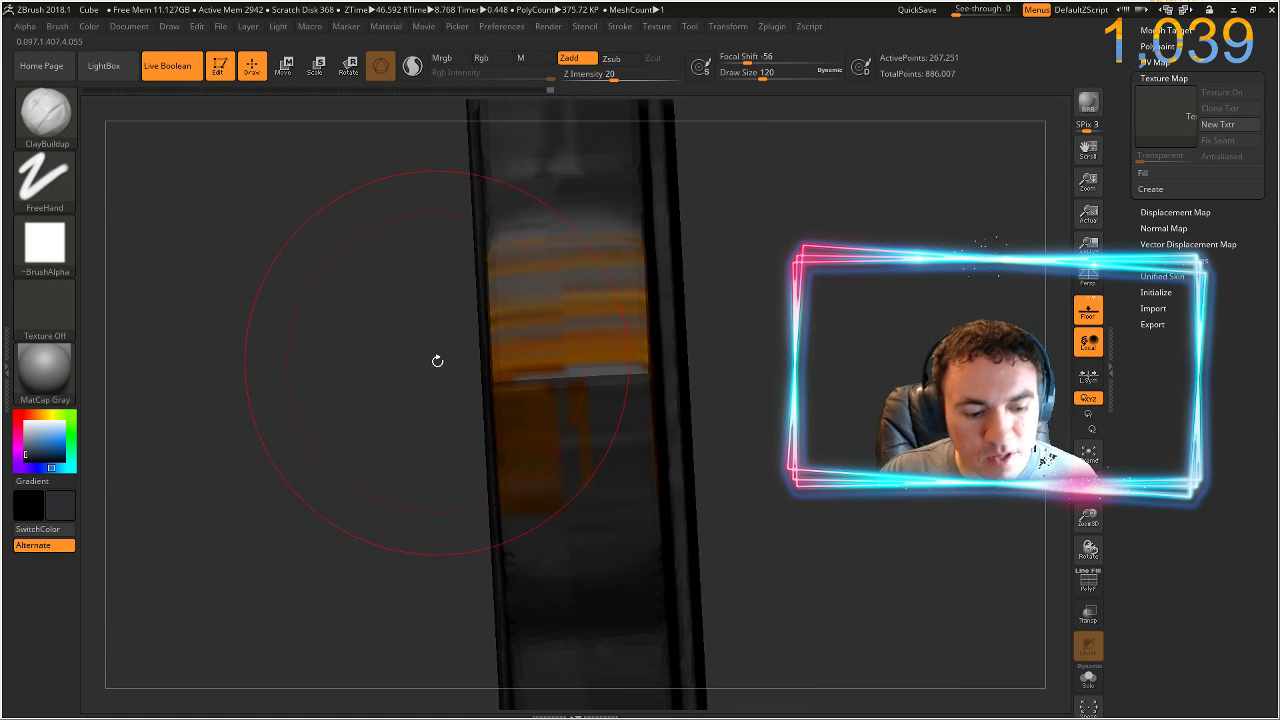
# - Drop the edge-on tooth view through ZAppLink to Photoshop and update the document from disk
pyautogui.hotkey('ctrl', 'shift', 's')
pyautogui.click(588, 256)
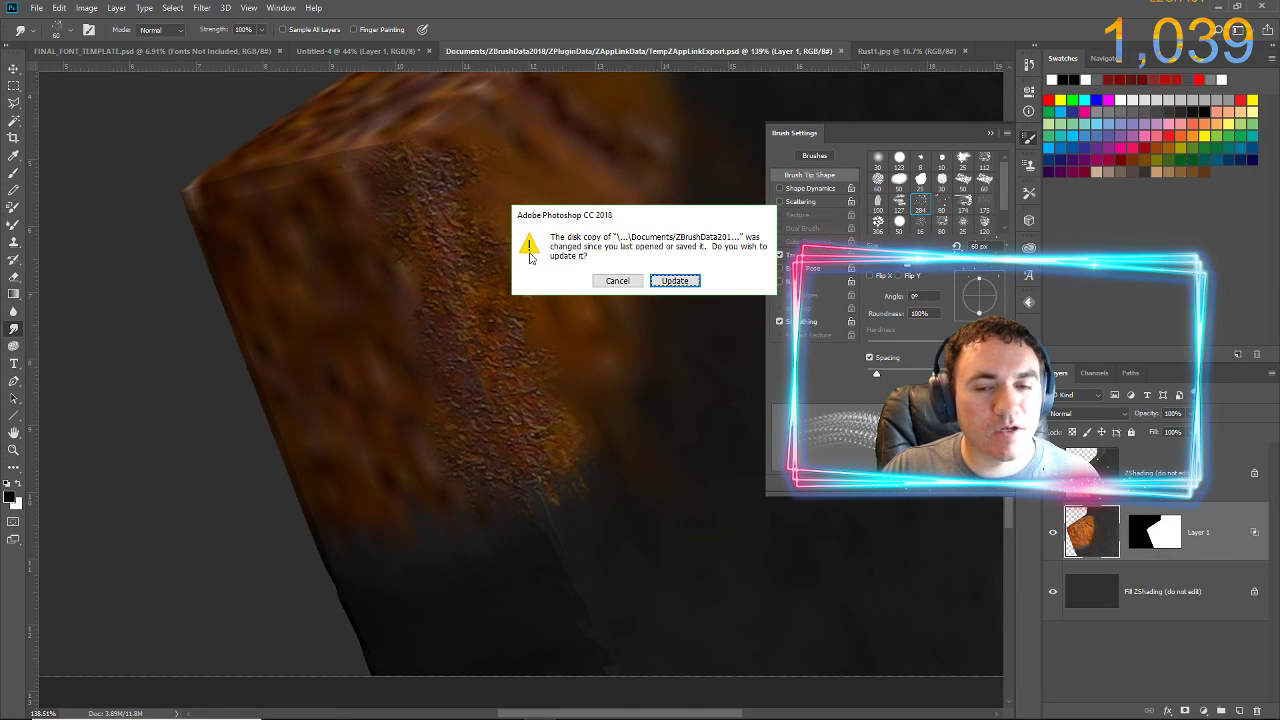
pyautogui.click(676, 281)
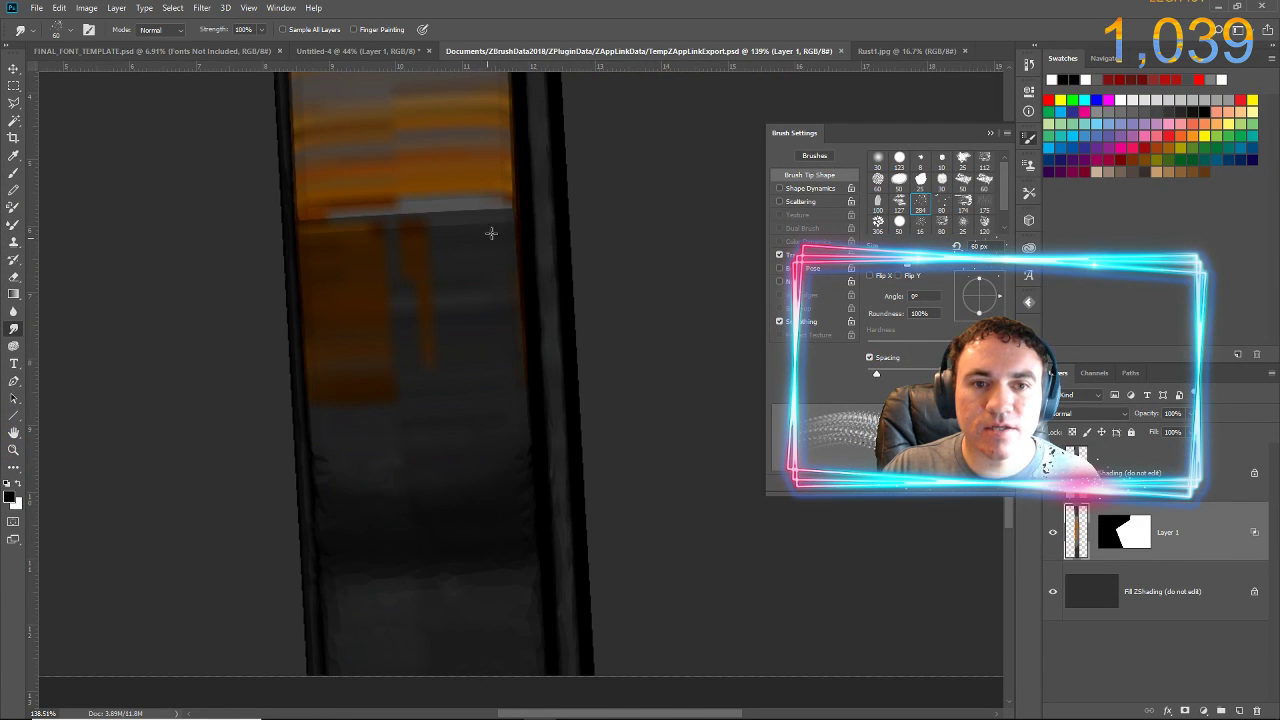
# - Paste the rust texture as Layer 2 over the tooth's thin edge and add a layer mask inverted to black
pyautogui.moveTo(609, 237); pyautogui.dragTo(679, 410)
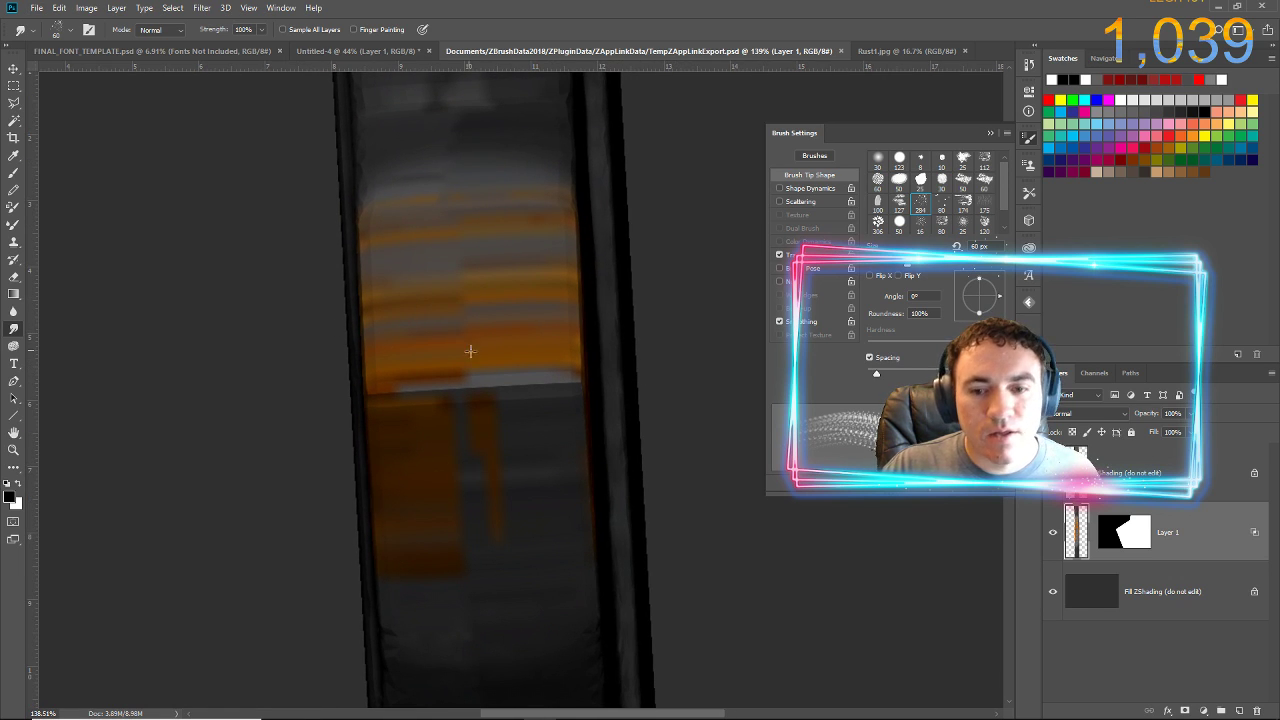
pyautogui.hotkey('ctrl', 'v')
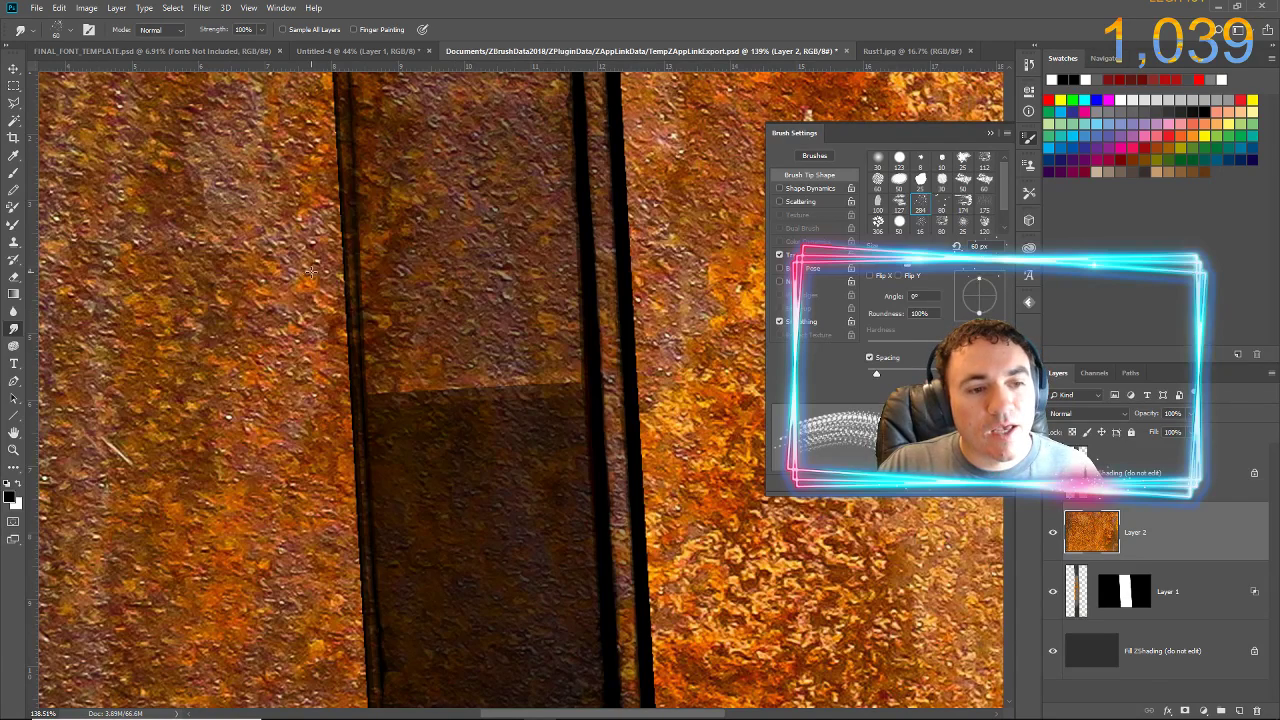
pyautogui.click(1185, 709)
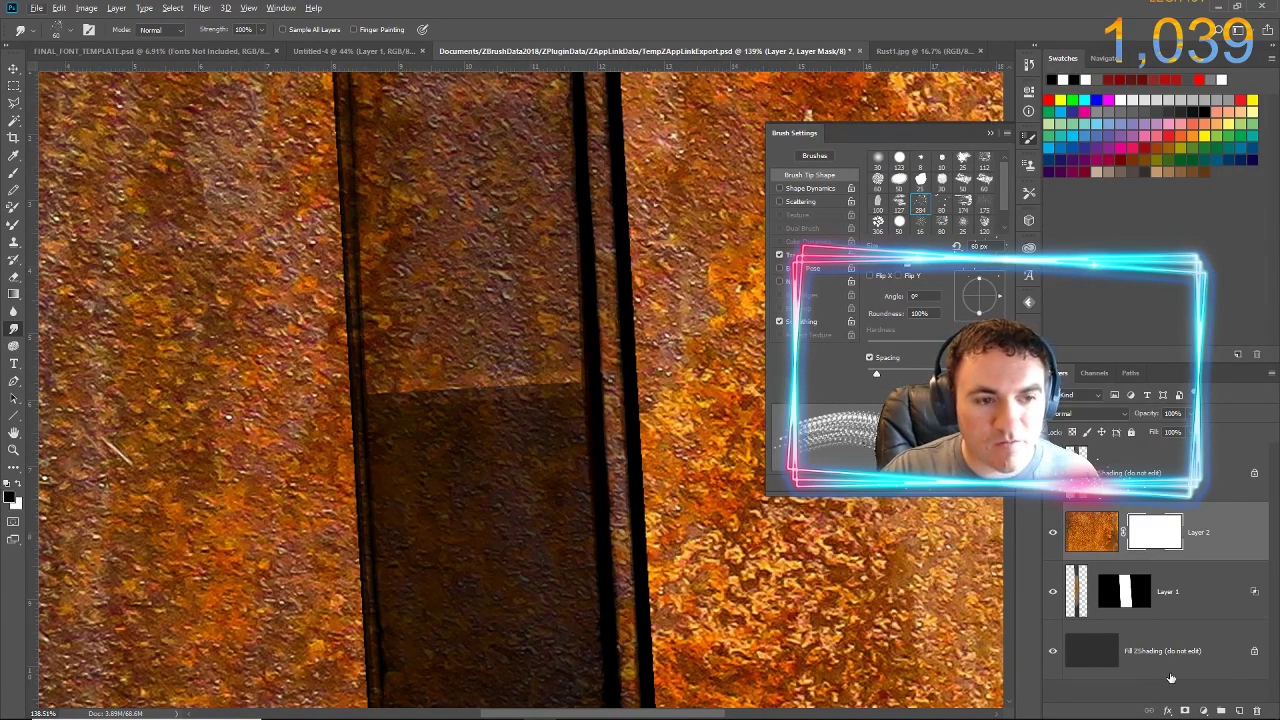
pyautogui.hotkey('ctrl', 'i')
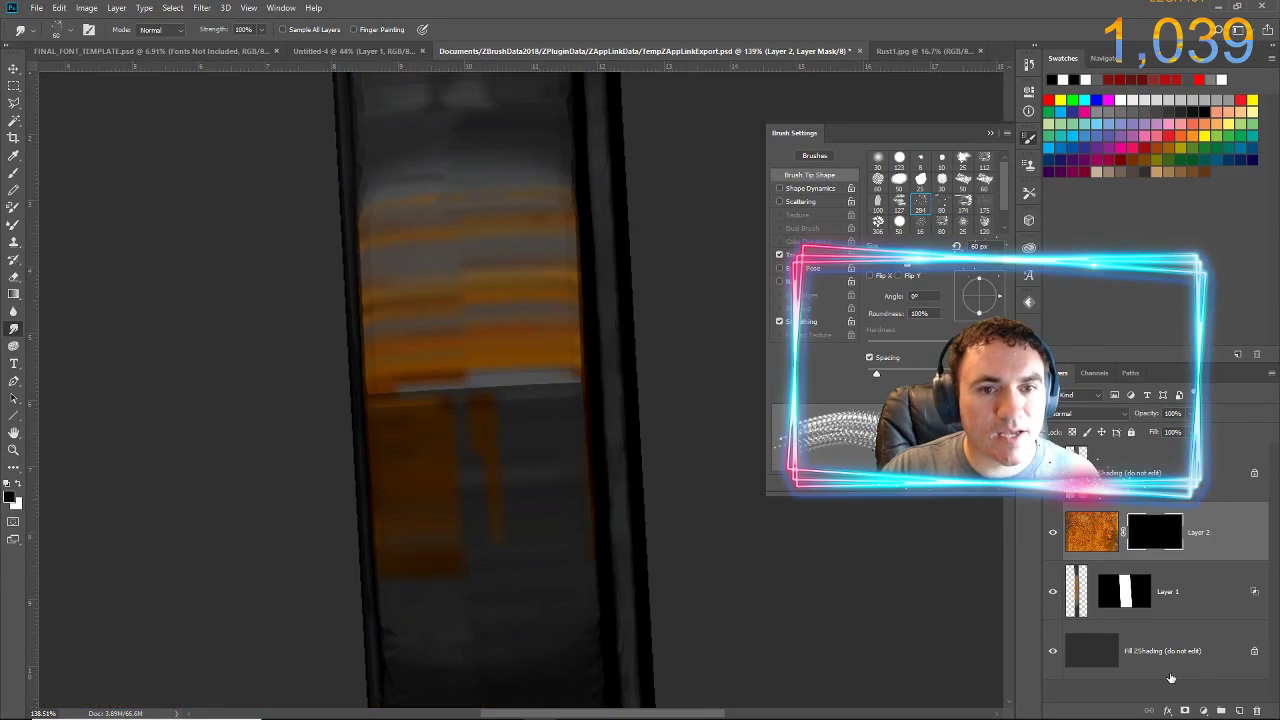
# - Paint white on Layer 2's mask with the 100 px brush to cover both facets of the thin edge with rust
pyautogui.press('x')
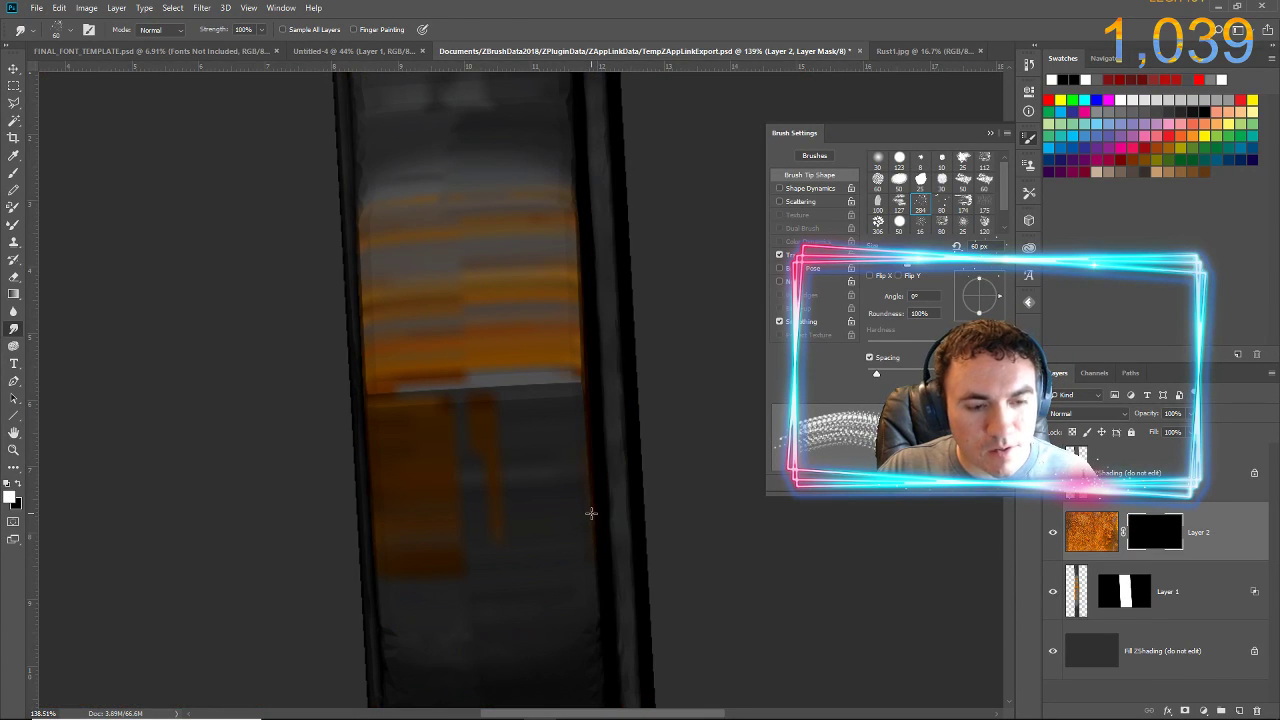
pyautogui.press('b')
pyautogui.moveTo(444, 363)
pyautogui.mouseDown()
pyautogui.moveTo(500, 420)
pyautogui.moveTo(545, 430)
pyautogui.moveTo(537, 449)
pyautogui.moveTo(451, 388)
pyautogui.moveTo(427, 417)
pyautogui.moveTo(425, 315)
pyautogui.moveTo(476, 246)
pyautogui.moveTo(505, 291)
pyautogui.moveTo(424, 272)
pyautogui.mouseUp()
pyautogui.moveTo(493, 474)
pyautogui.mouseDown()
pyautogui.moveTo(514, 529)
pyautogui.moveTo(493, 503)
pyautogui.moveTo(425, 543)
pyautogui.moveTo(520, 558)
pyautogui.moveTo(457, 491)
pyautogui.mouseUp()
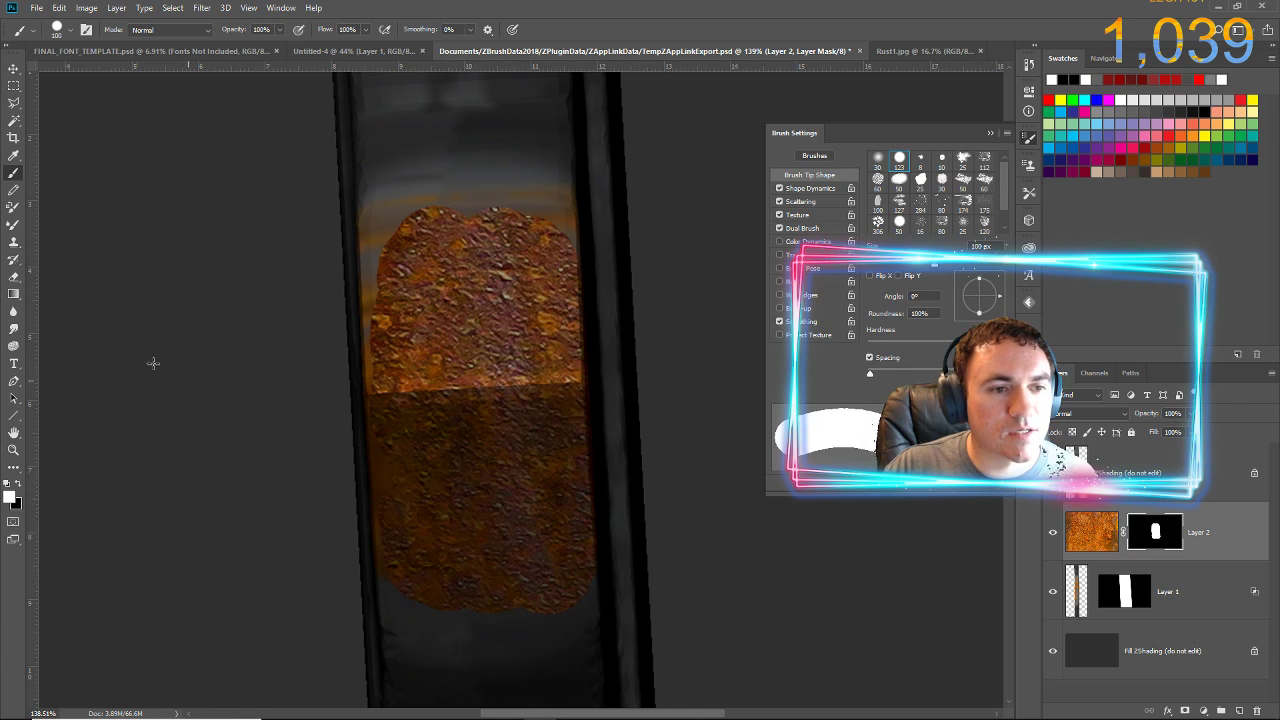
# - Smudge the upper and lower ends of the thin-edge rust into jagged streaks with the 60 px textured tip
pyautogui.click(15, 327)
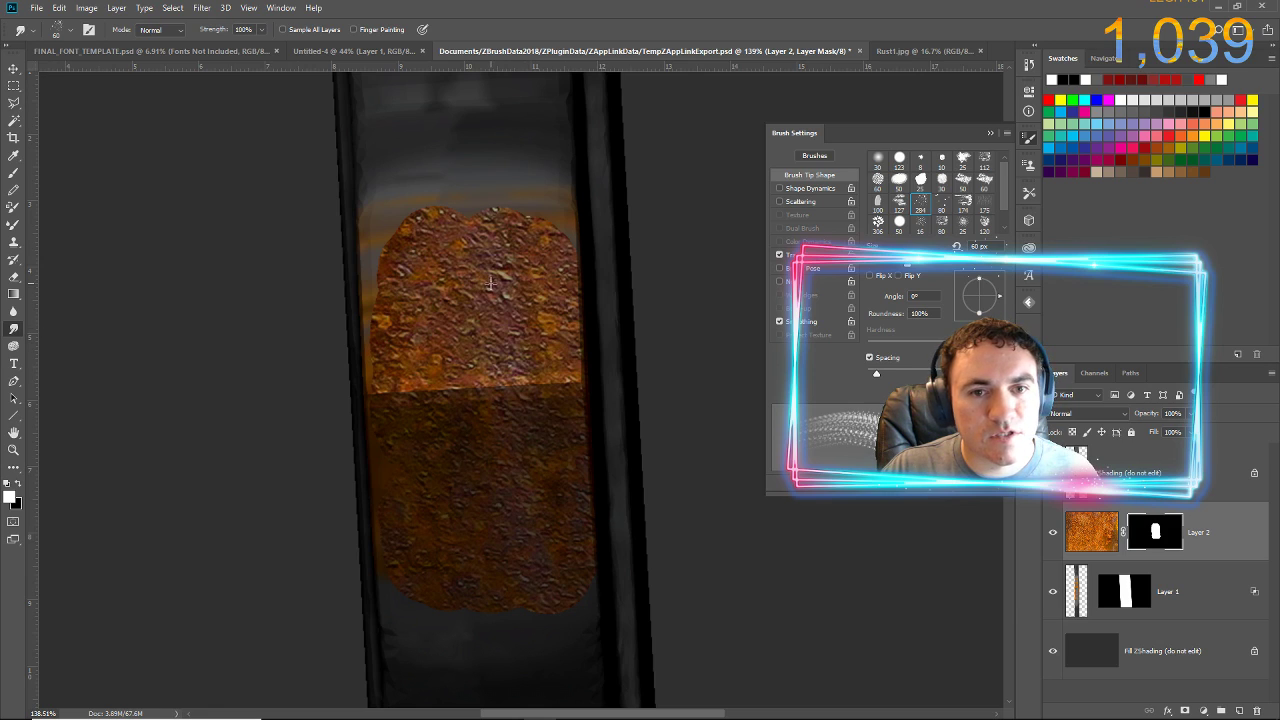
pyautogui.moveTo(490, 283); pyautogui.dragTo(487, 113)
pyautogui.moveTo(521, 255); pyautogui.dragTo(523, 95)
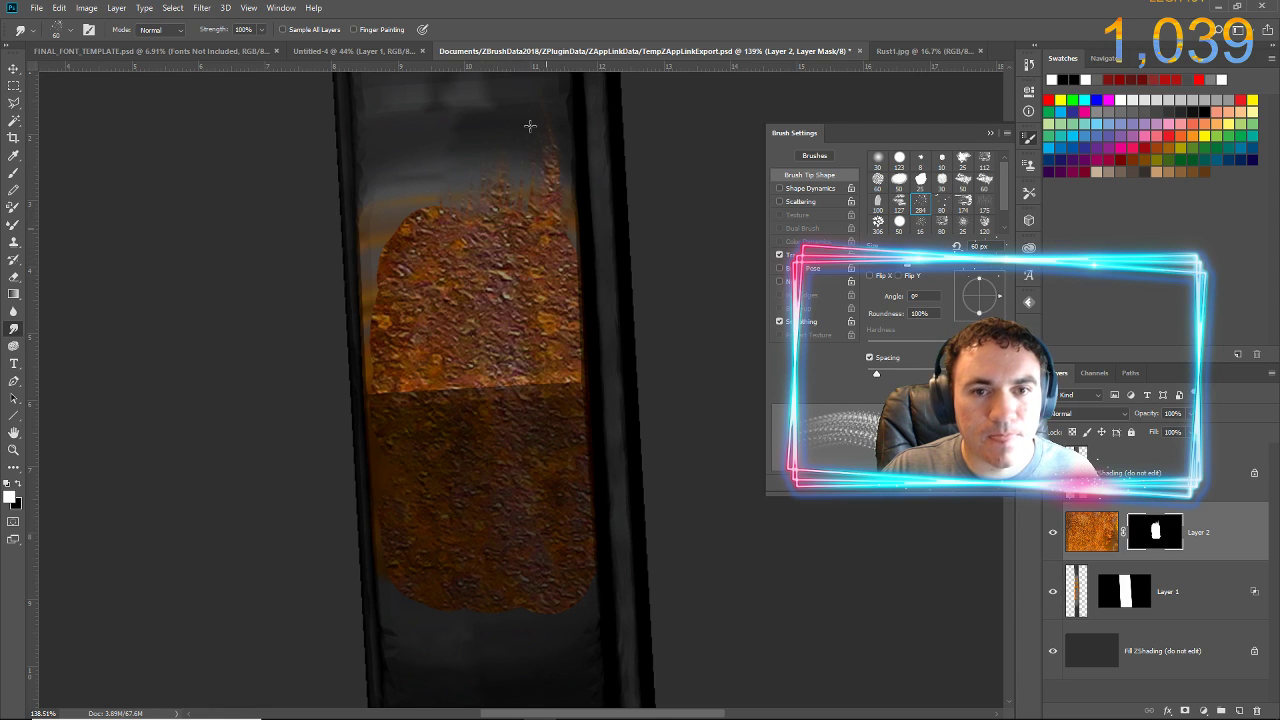
pyautogui.moveTo(469, 279); pyautogui.dragTo(439, 113)
pyautogui.moveTo(385, 277)
pyautogui.mouseDown()
pyautogui.moveTo(382, 132)
pyautogui.moveTo(425, 157)
pyautogui.mouseUp()
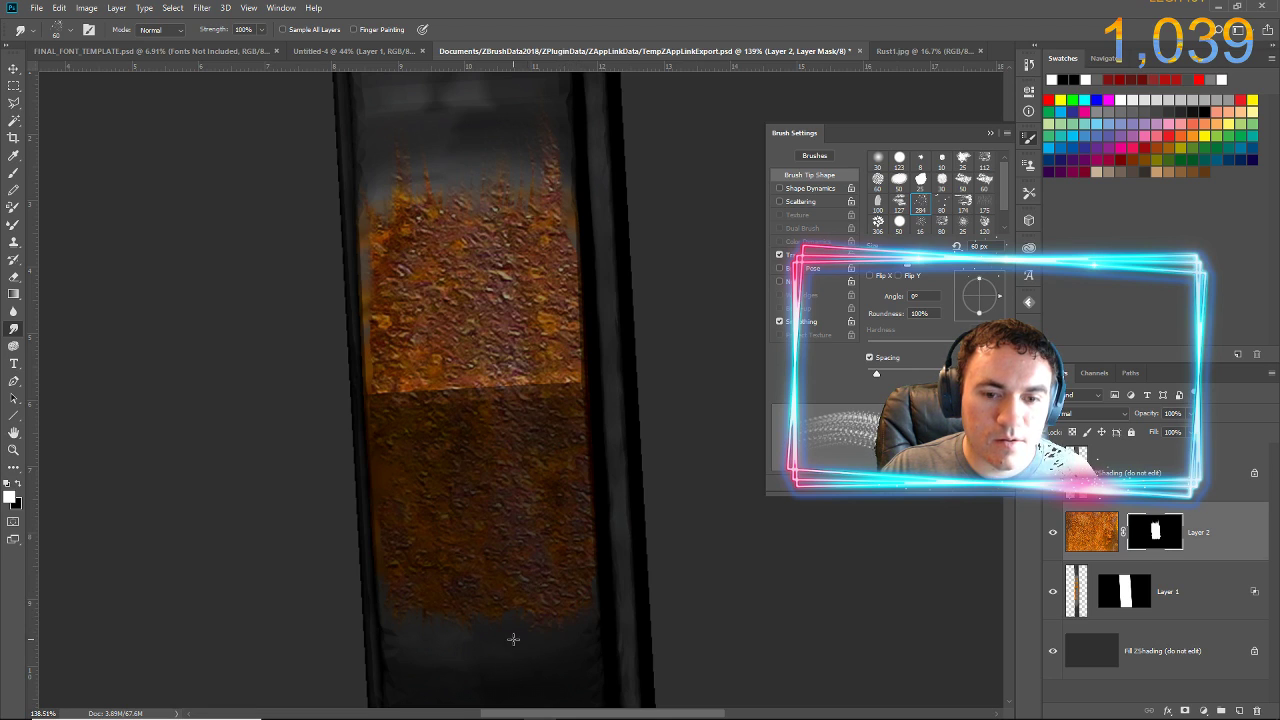
# - Merge the thin-edge rust into Layer 1 with its mask preserved, save, and pick up the edited projection in ZBrush
pyautogui.hotkey('ctrl', 'e')
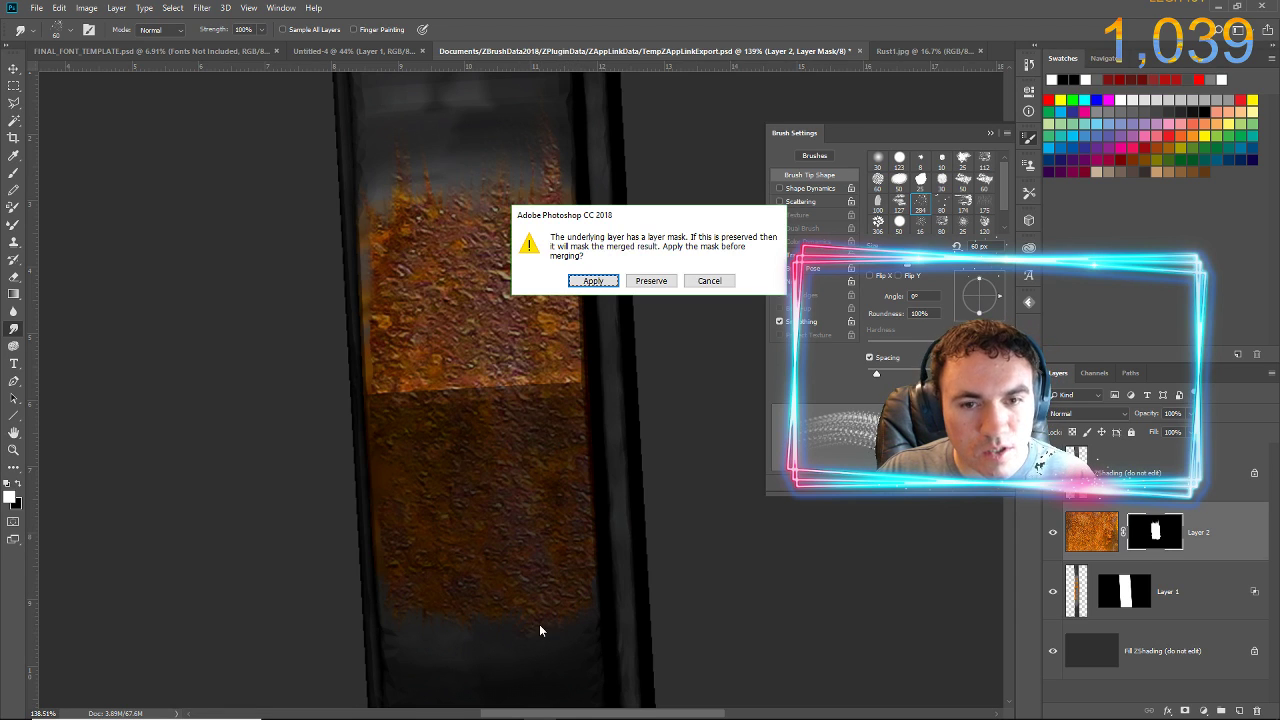
pyautogui.click(632, 280)
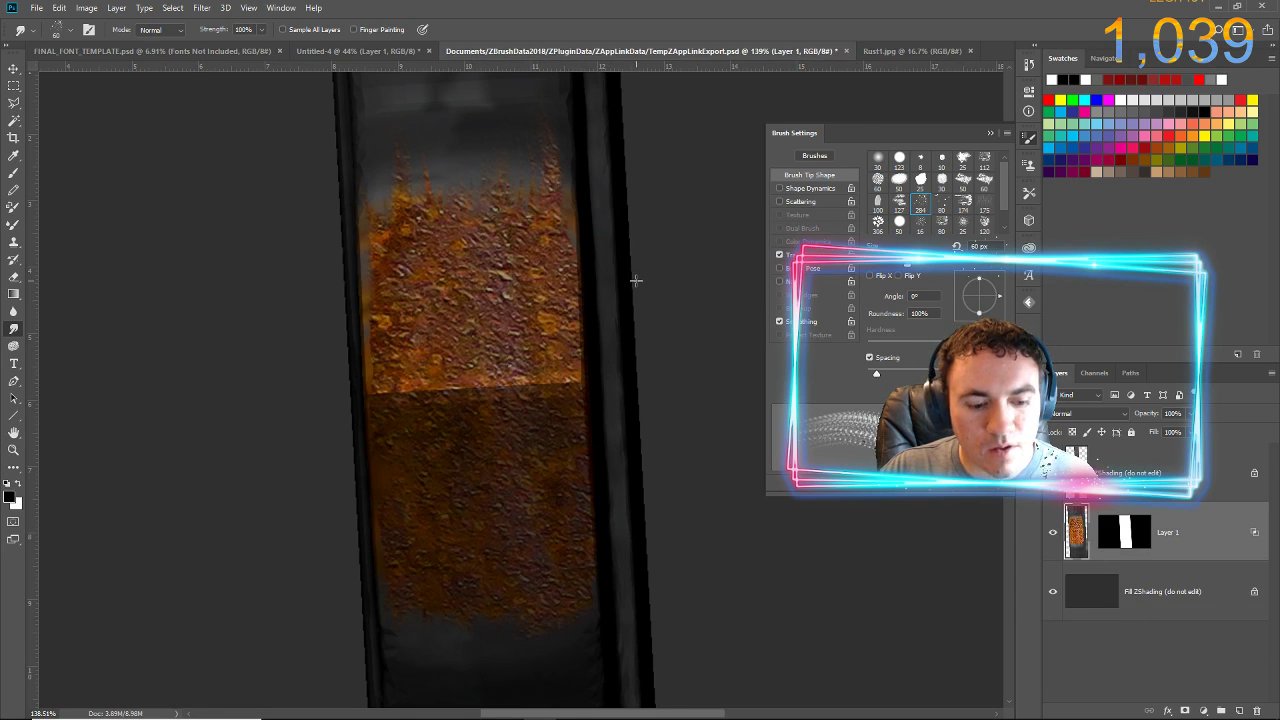
pyautogui.hotkey('ctrl', 's')
pyautogui.hotkey('alt', 'Tab')
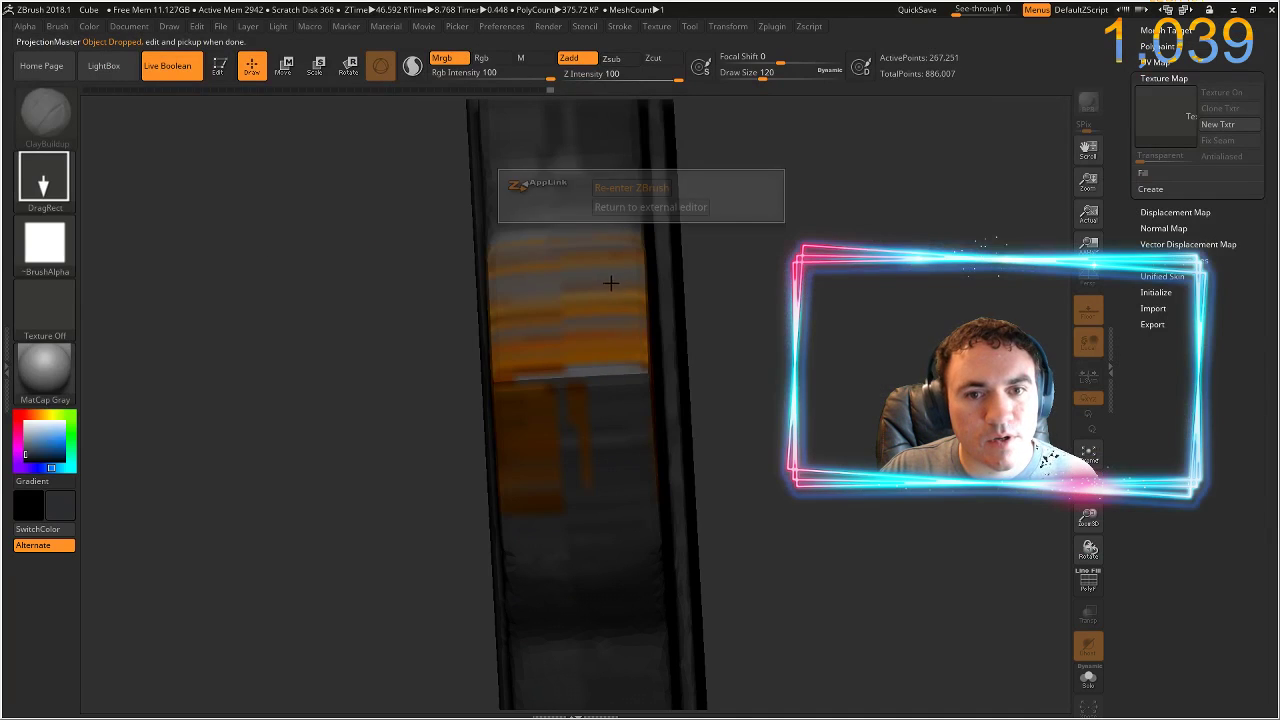
pyautogui.click(628, 188)
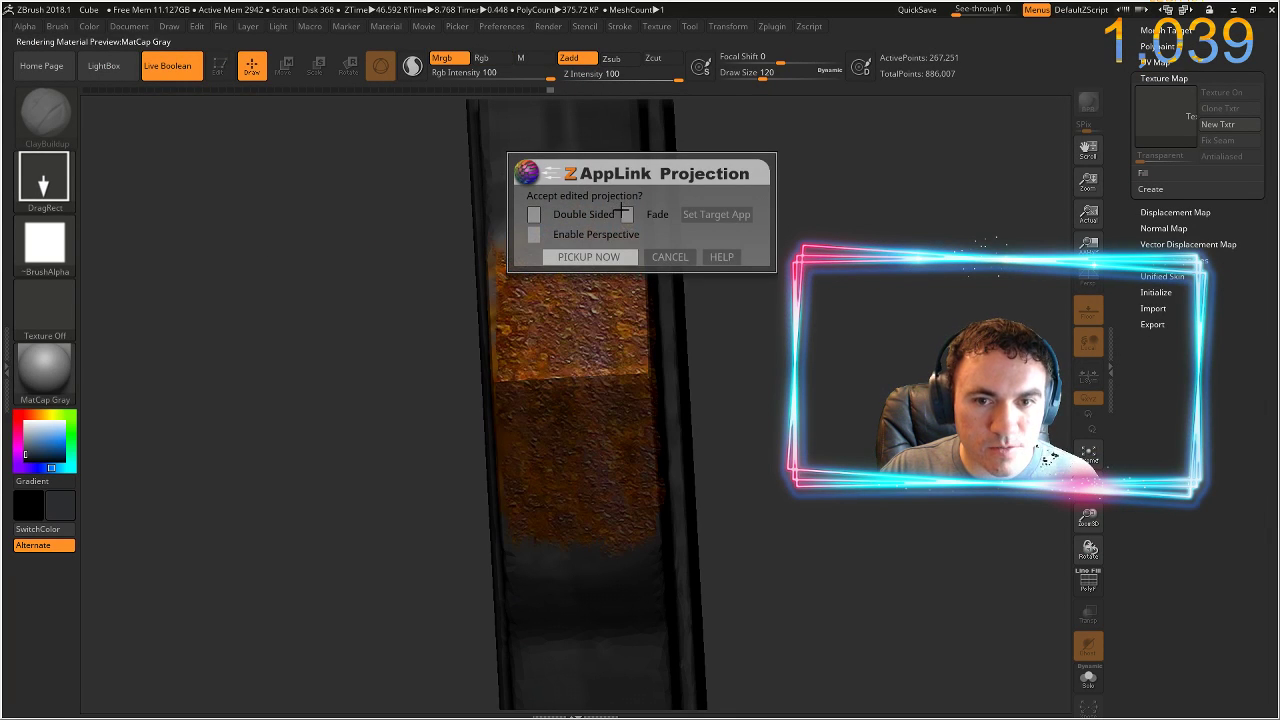
pyautogui.click(600, 256)
# - Frame the thin edge of the next rusty tooth and invert the mask to protect the surface around it
pyautogui.moveTo(823, 500); pyautogui.dragTo(1003, 199)
pyautogui.keyDown('ctrl'); pyautogui.moveTo(493, 577); pyautogui.dragTo(435, 454, button='right'); pyautogui.keyUp('ctrl')
pyautogui.moveTo(435, 454)
pyautogui.mouseDown()
pyautogui.moveTo(668, 476)
pyautogui.moveTo(660, 423)
pyautogui.moveTo(674, 443)
pyautogui.moveTo(677, 286)
pyautogui.moveTo(682, 442)
pyautogui.moveTo(651, 400)
pyautogui.moveTo(260, 529)
pyautogui.moveTo(358, 502)
pyautogui.moveTo(523, 389)
pyautogui.moveTo(414, 314)
pyautogui.moveTo(443, 294)
pyautogui.moveTo(432, 206)
pyautogui.moveTo(442, 409)
pyautogui.moveTo(448, 378)
pyautogui.moveTo(400, 450)
pyautogui.moveTo(418, 352)
pyautogui.mouseUp()
pyautogui.moveTo(418, 352)
pyautogui.keyDown('ctrl'); pyautogui.mouseDown(button='right')
pyautogui.moveTo(409, 340)
pyautogui.moveTo(351, 391)
pyautogui.moveTo(386, 391)
pyautogui.moveTo(378, 489)
pyautogui.mouseUp(button='right'); pyautogui.keyUp('ctrl')
pyautogui.moveTo(379, 489)
pyautogui.mouseDown()
pyautogui.moveTo(349, 357)
pyautogui.moveTo(316, 449)
pyautogui.moveTo(257, 466)
pyautogui.moveTo(306, 437)
pyautogui.moveTo(339, 463)
pyautogui.moveTo(502, 399)
pyautogui.moveTo(497, 388)
pyautogui.moveTo(493, 412)
pyautogui.mouseUp()
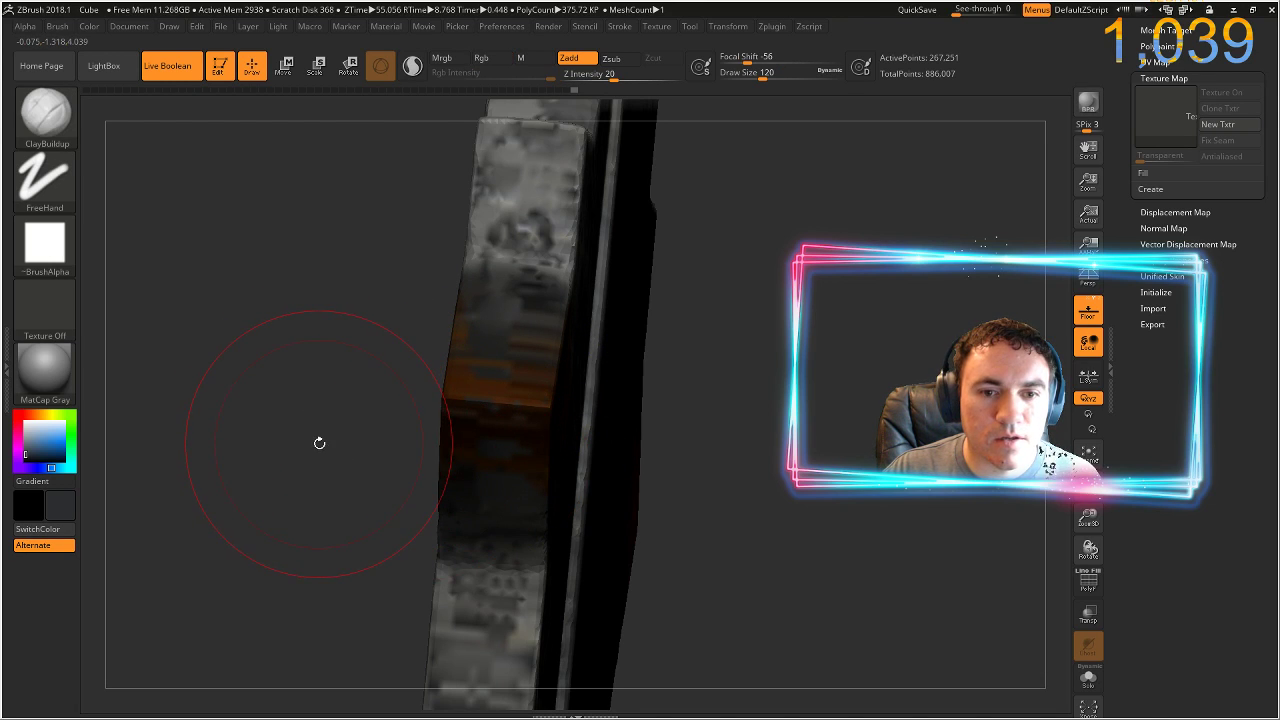
pyautogui.keyDown('ctrl'); pyautogui.click(338, 400); pyautogui.keyUp('ctrl')
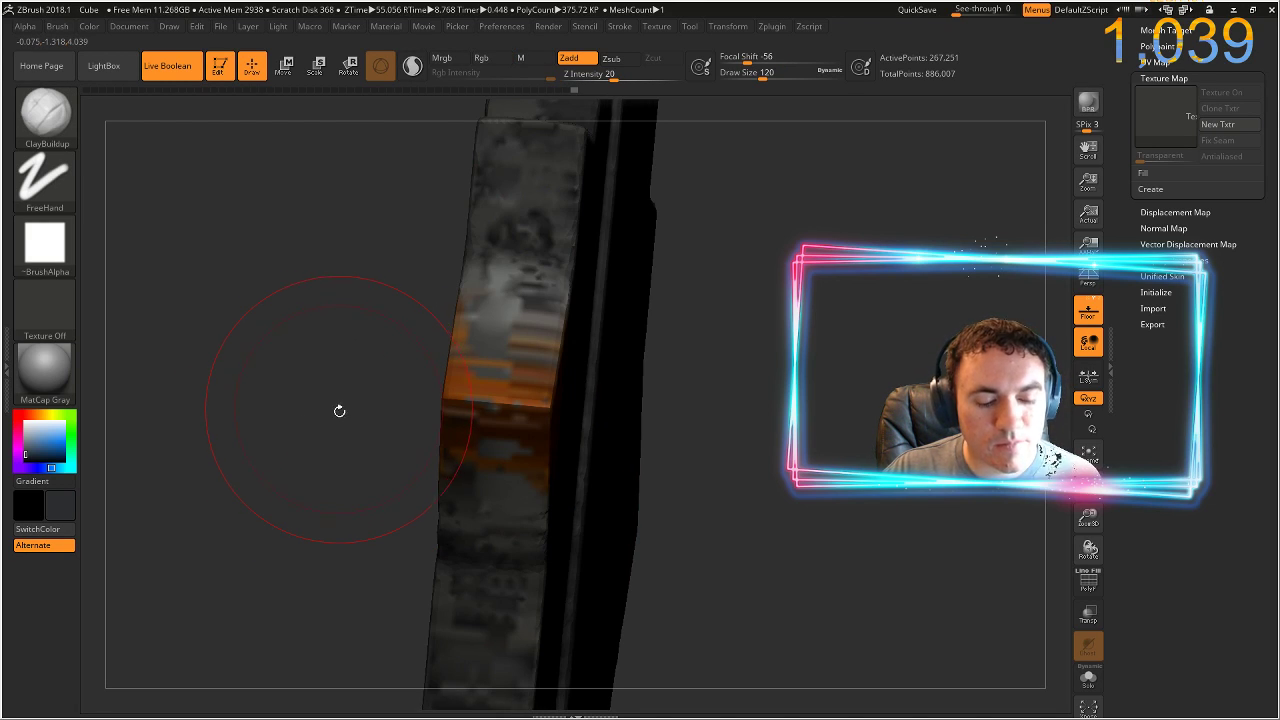
pyautogui.keyDown('ctrl'); pyautogui.click(455, 378); pyautogui.keyUp('ctrl')
# - Drop the next tooth's view through ZAppLink and load the changed disk copy into Photoshop
pyautogui.press('g')
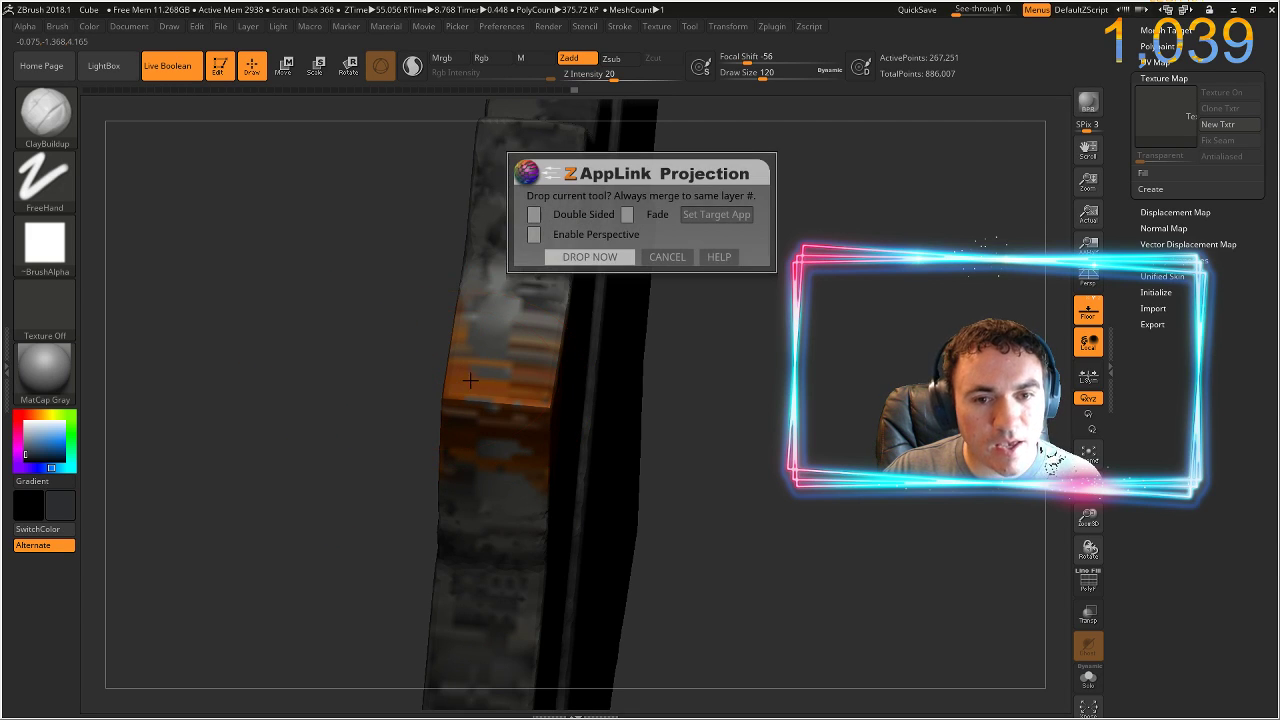
pyautogui.click(590, 258)
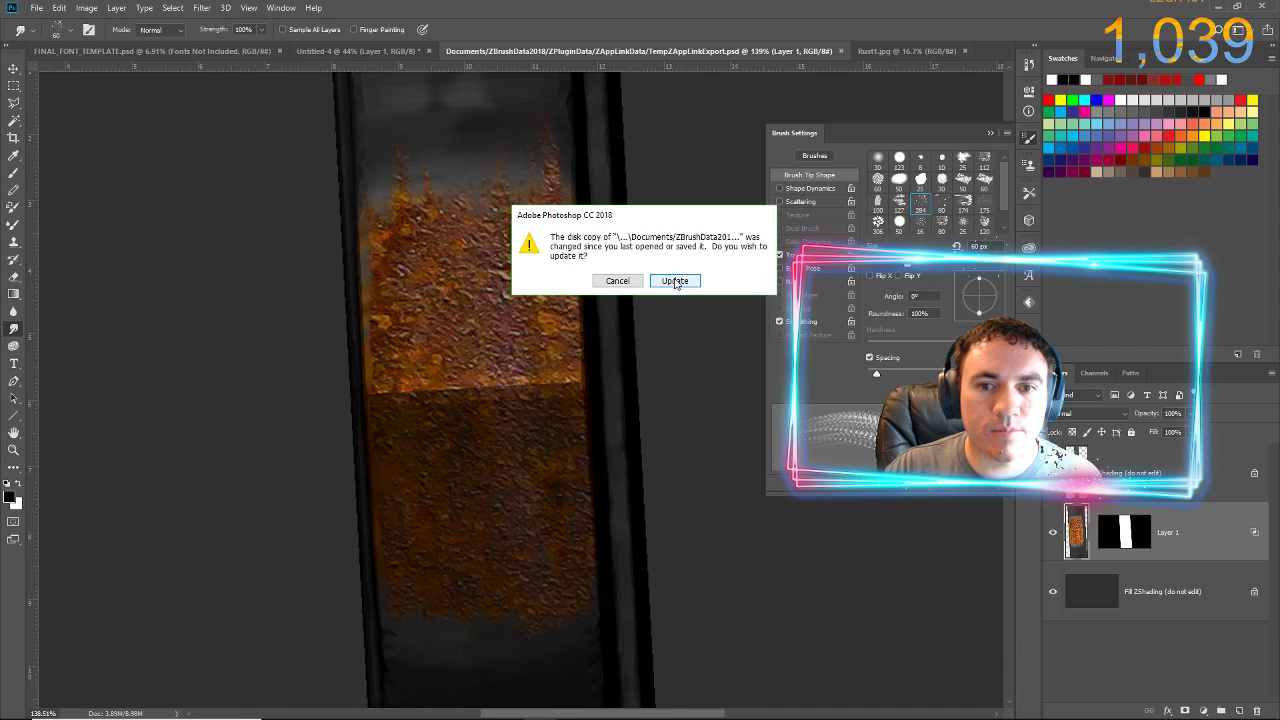
pyautogui.click(674, 279)
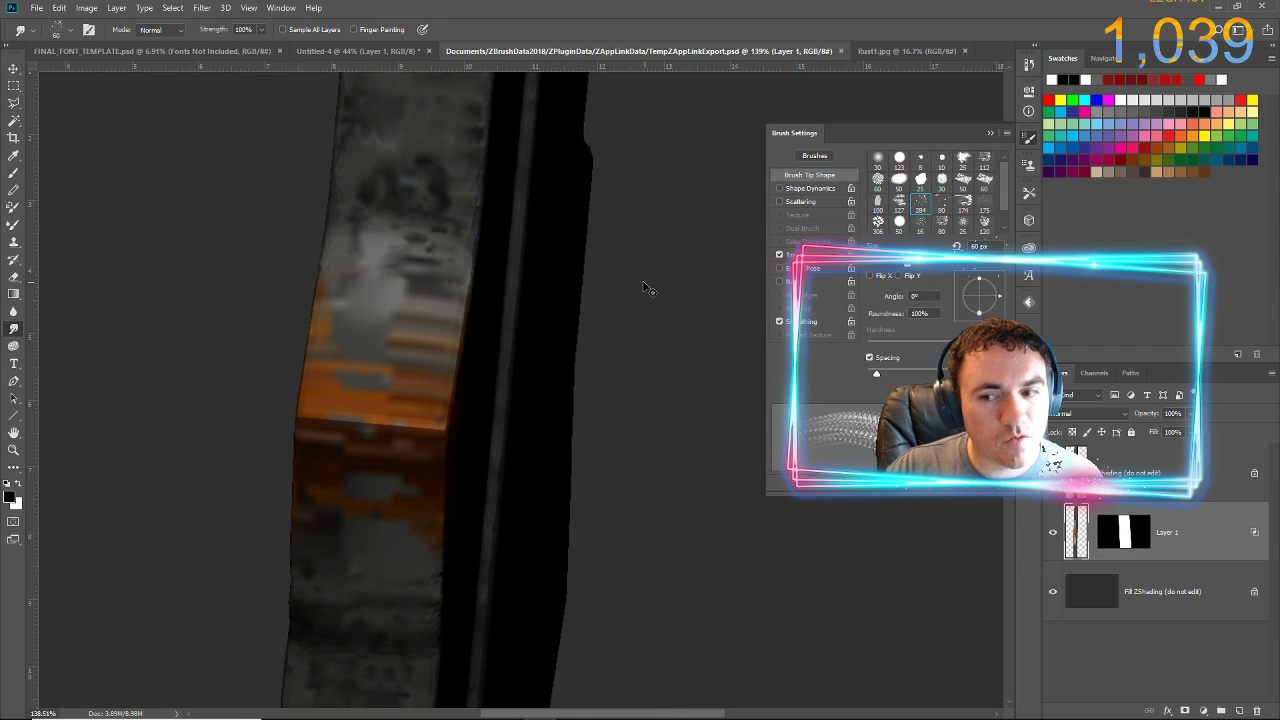
# - Paste the rust texture as a new layer over the tooth's thin edge and hide it with a black layer mask
pyautogui.hotkey('ctrl', 'v')
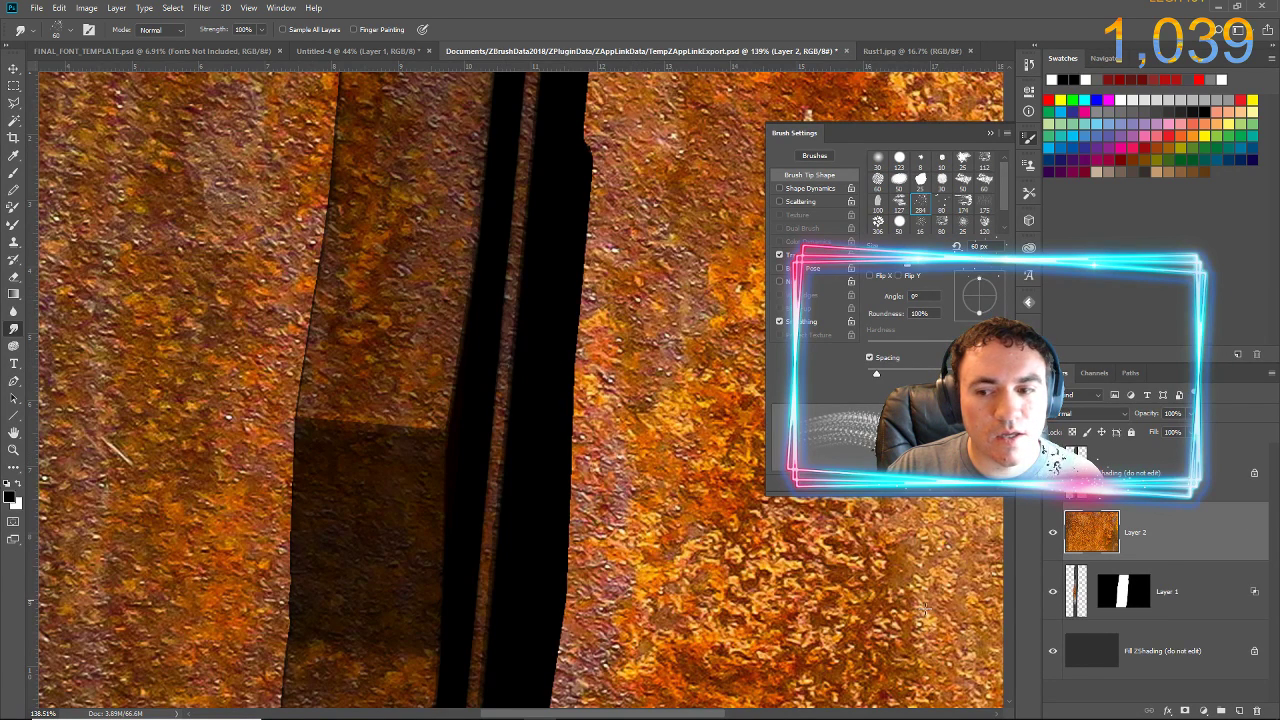
pyautogui.click(1185, 710)
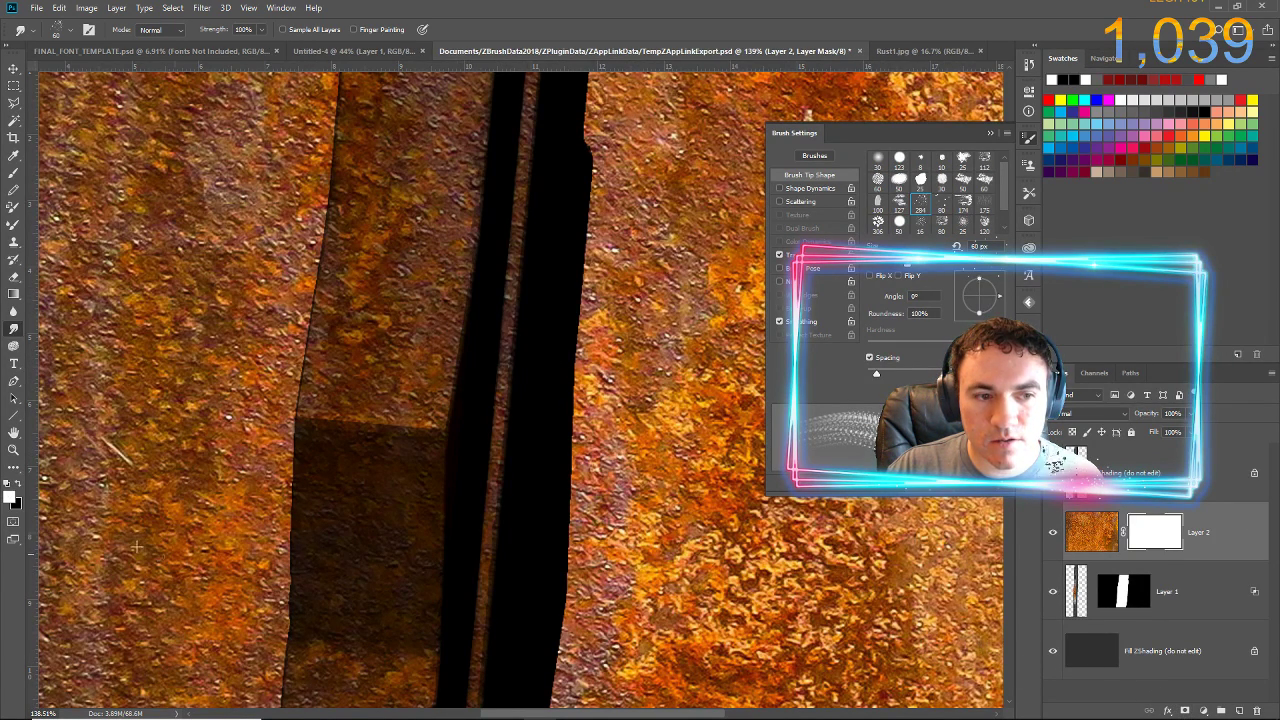
pyautogui.press('x')
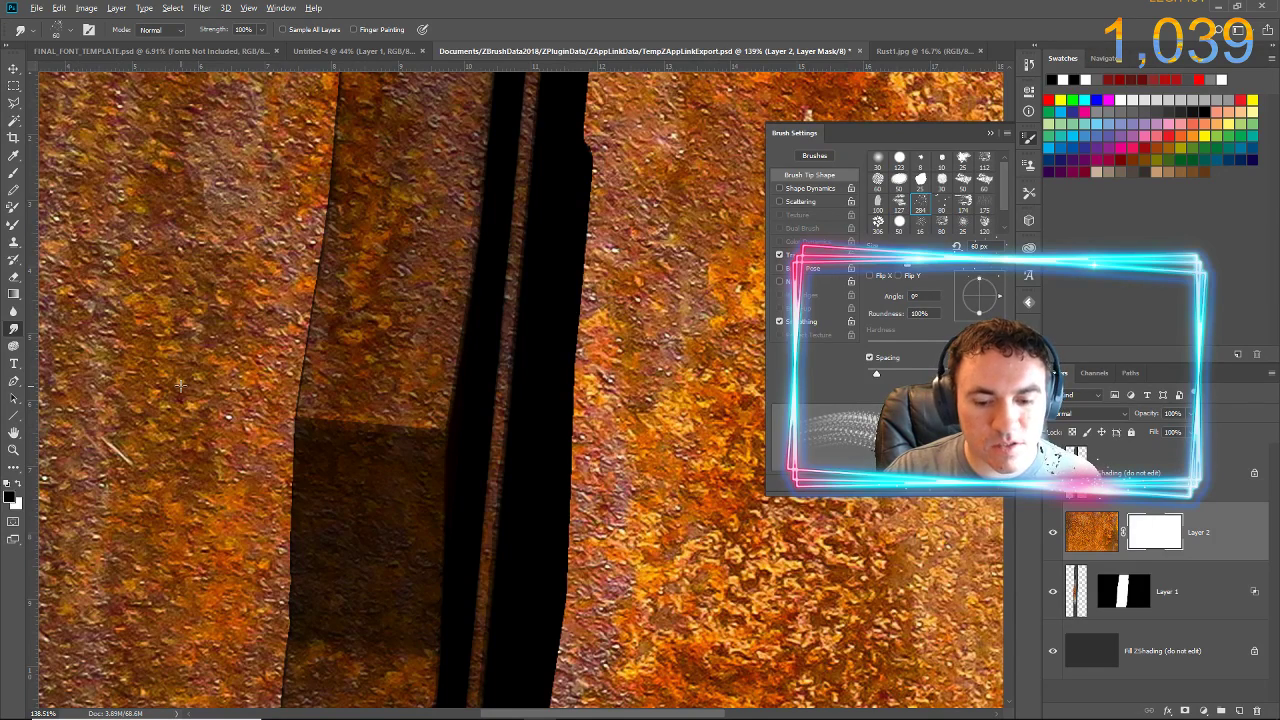
pyautogui.hotkey('alt', 'BackSpace')
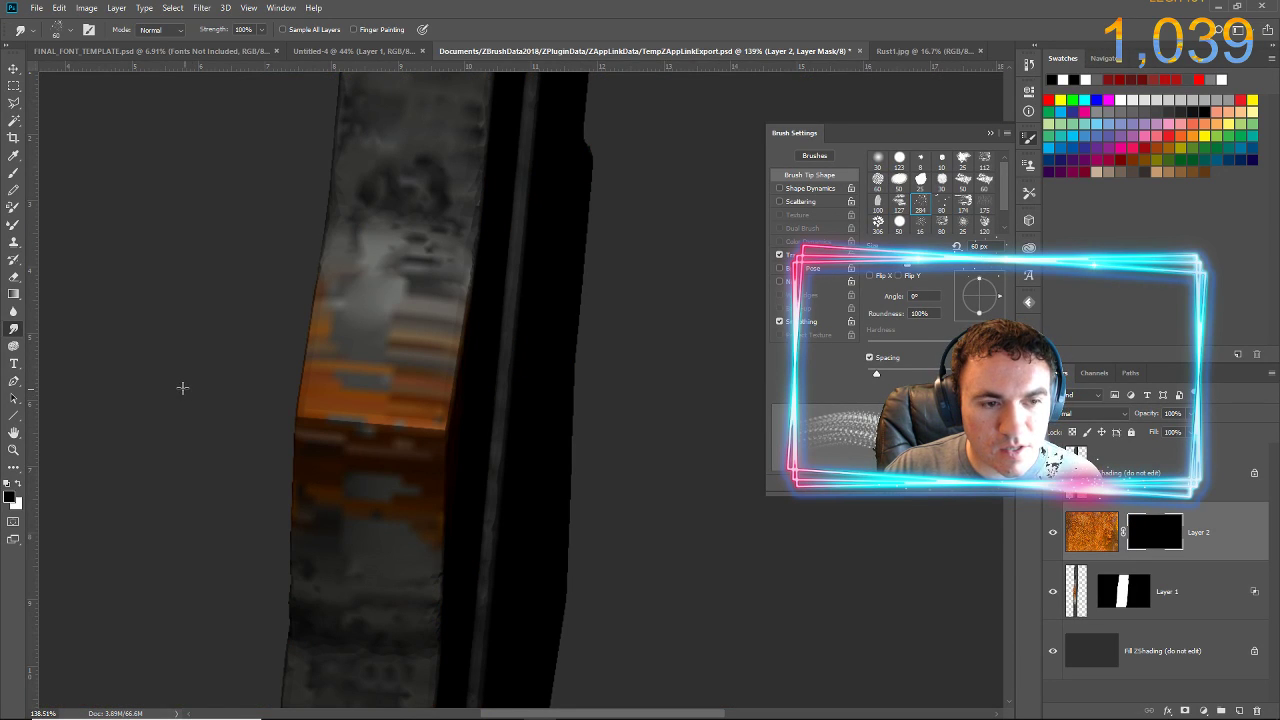
# - Paint white on the mask with the 100 px brush to reveal rust over both faces of the tooth's thin edge
pyautogui.press('b')
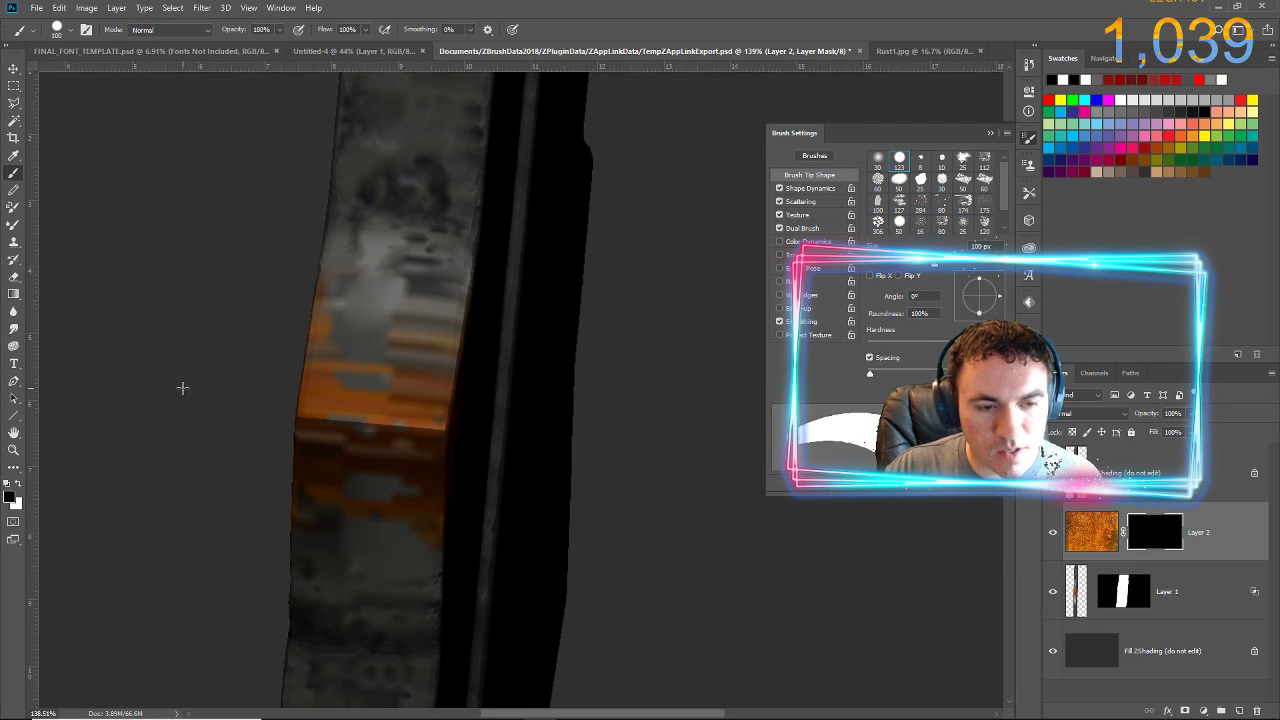
pyautogui.press('x')
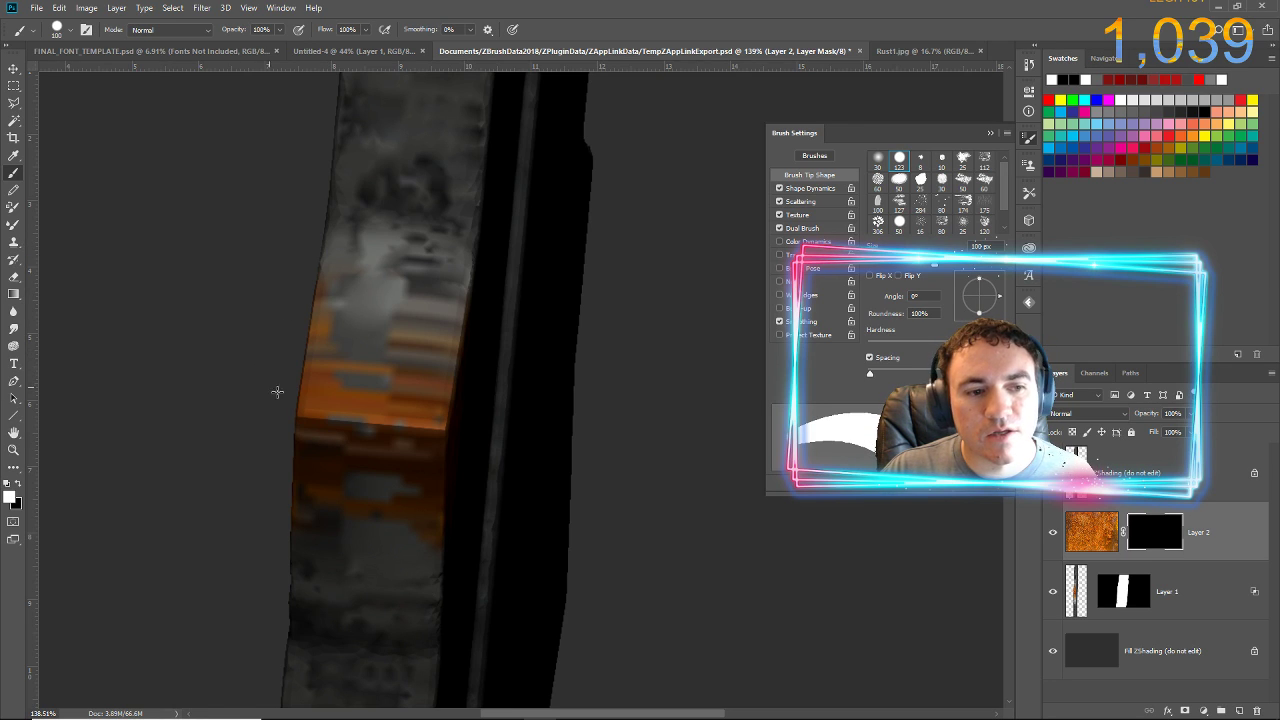
pyautogui.moveTo(366, 398)
pyautogui.mouseDown()
pyautogui.moveTo(397, 428)
pyautogui.moveTo(415, 360)
pyautogui.moveTo(345, 462)
pyautogui.moveTo(369, 387)
pyautogui.moveTo(341, 425)
pyautogui.moveTo(383, 476)
pyautogui.moveTo(405, 535)
pyautogui.moveTo(353, 475)
pyautogui.mouseUp()
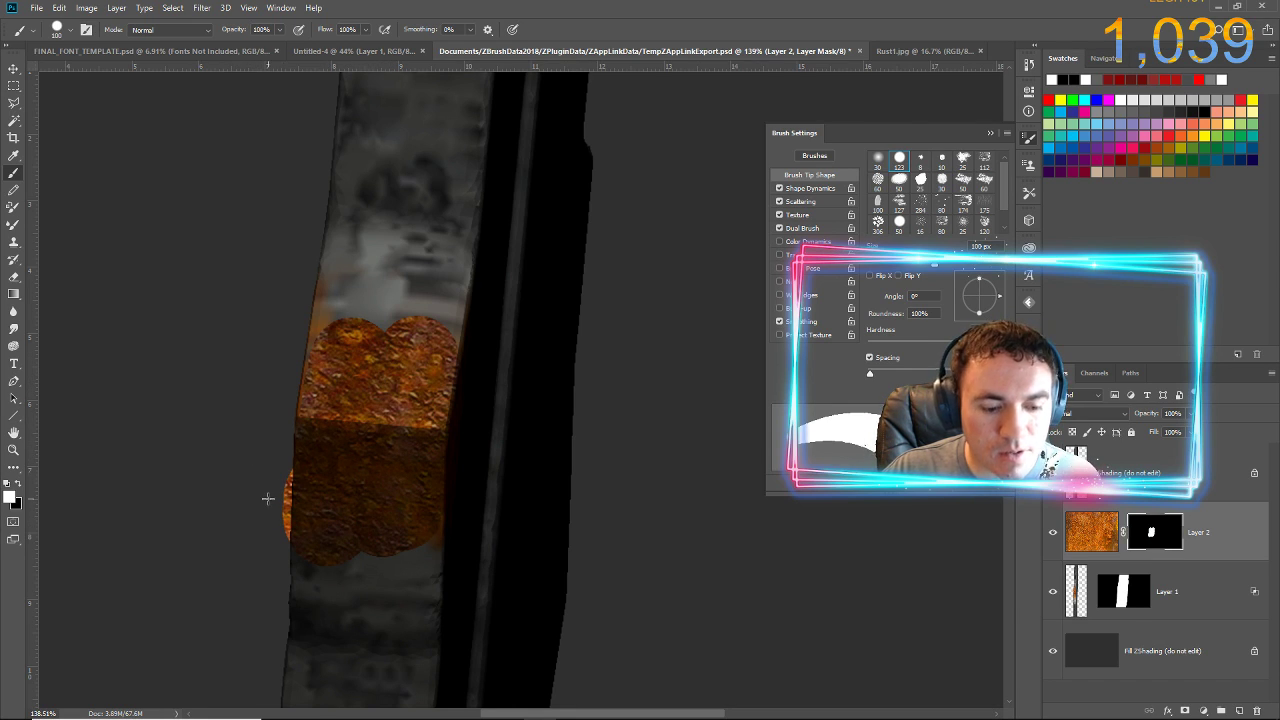
# - Turn off scattering for the 70 px eraser and erase the rust spilling past the outer edge of the tooth
pyautogui.press('e')
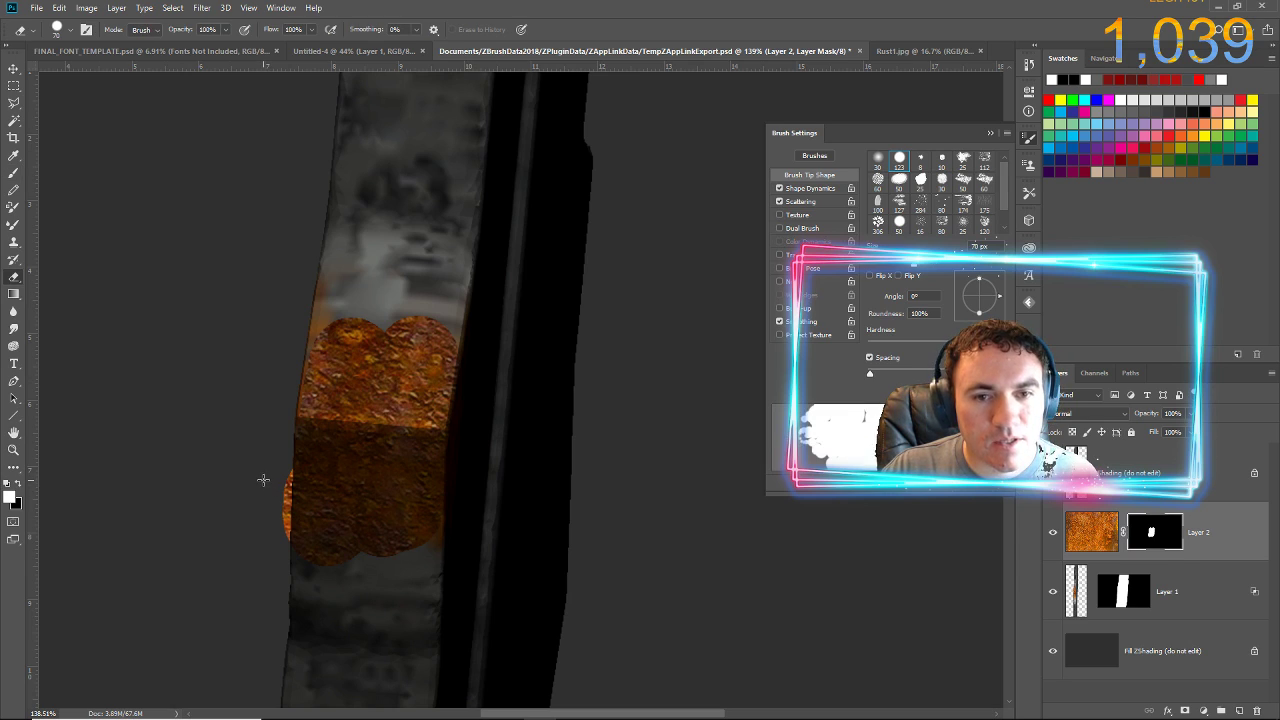
pyautogui.click(780, 202)
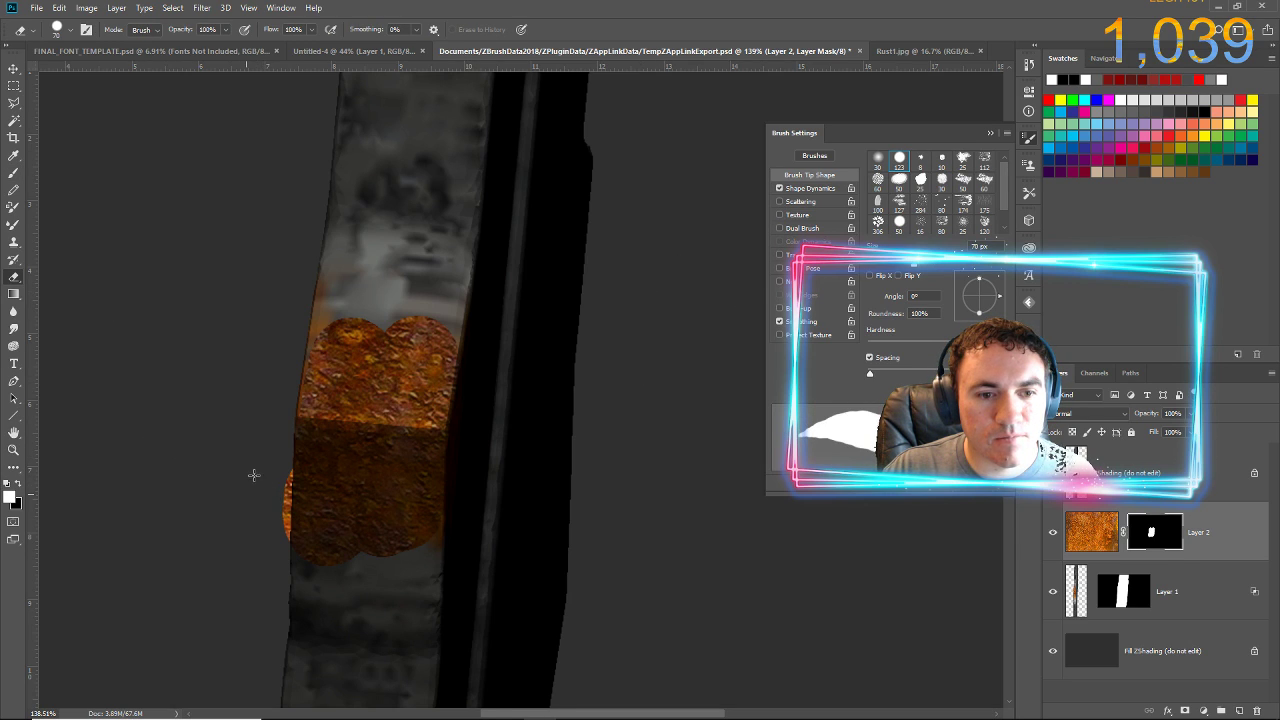
pyautogui.moveTo(253, 475); pyautogui.dragTo(262, 484)
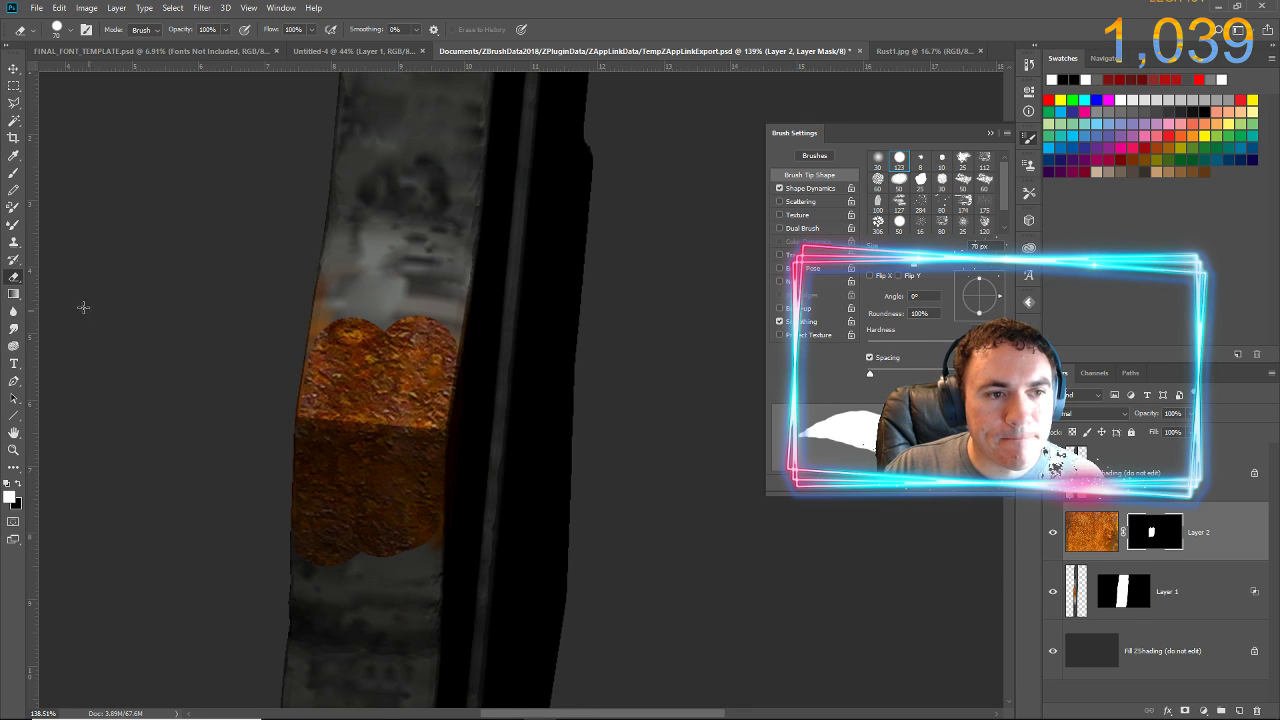
# - Smudge the upper and lower borders of the rust patch into jagged streaks on the mask with the 60 px textured tip
pyautogui.click(14, 328)
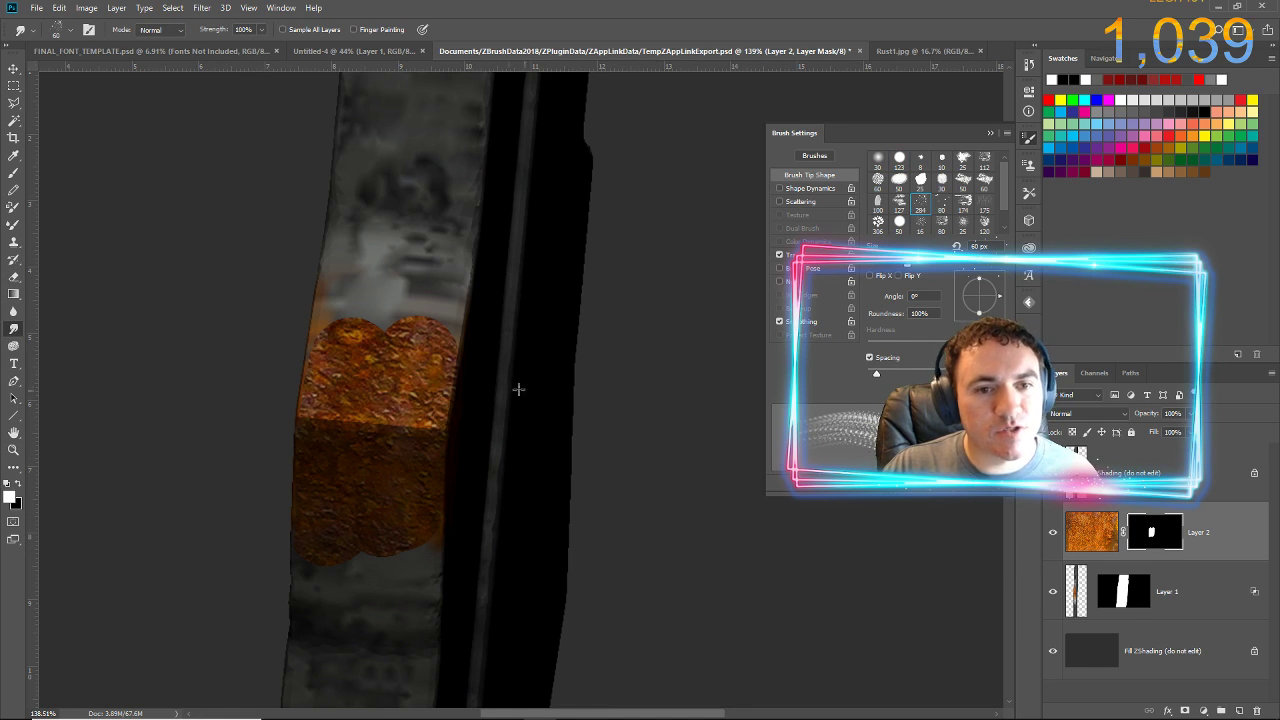
pyautogui.moveTo(398, 362)
pyautogui.mouseDown()
pyautogui.moveTo(395, 289)
pyautogui.moveTo(417, 251)
pyautogui.moveTo(439, 287)
pyautogui.moveTo(447, 261)
pyautogui.mouseUp()
pyautogui.moveTo(345, 345); pyautogui.dragTo(352, 285)
pyautogui.moveTo(363, 343)
pyautogui.mouseDown()
pyautogui.moveTo(390, 265)
pyautogui.moveTo(379, 247)
pyautogui.moveTo(355, 280)
pyautogui.mouseUp()
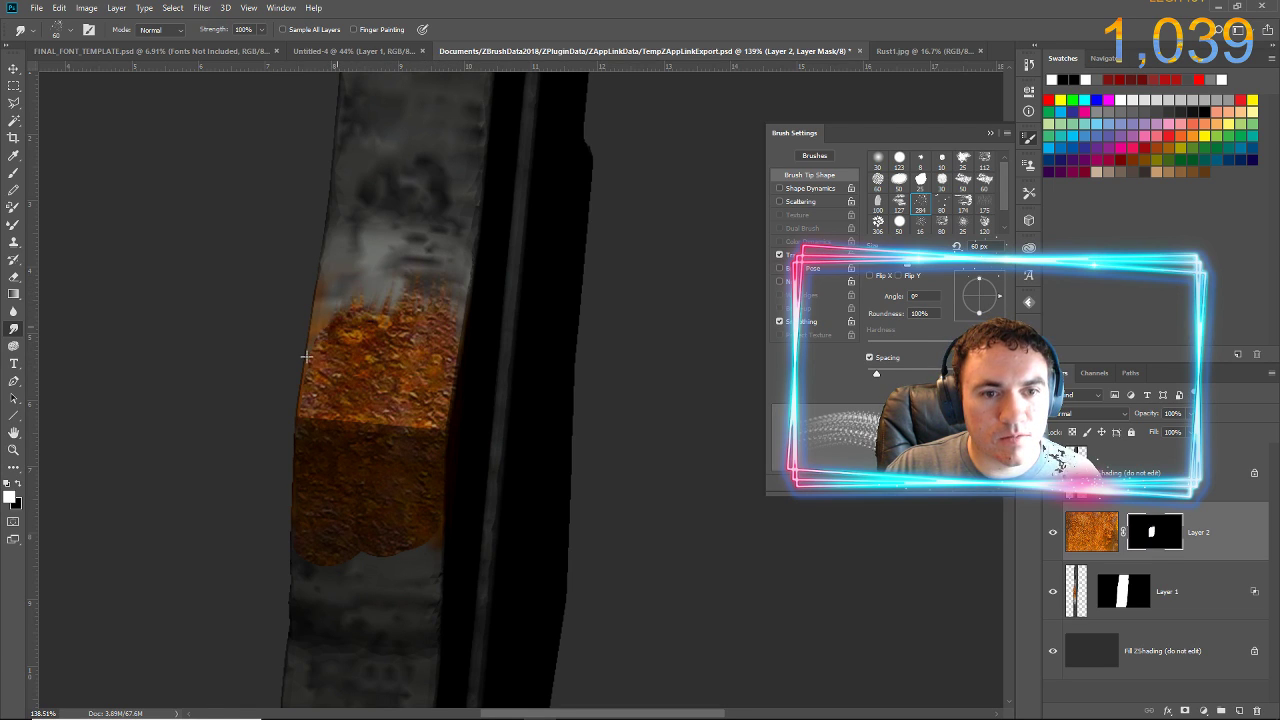
pyautogui.moveTo(306, 357); pyautogui.dragTo(314, 250)
pyautogui.moveTo(343, 570); pyautogui.dragTo(349, 598)
pyautogui.moveTo(391, 507)
pyautogui.mouseDown()
pyautogui.moveTo(407, 615)
pyautogui.moveTo(370, 600)
pyautogui.mouseUp()
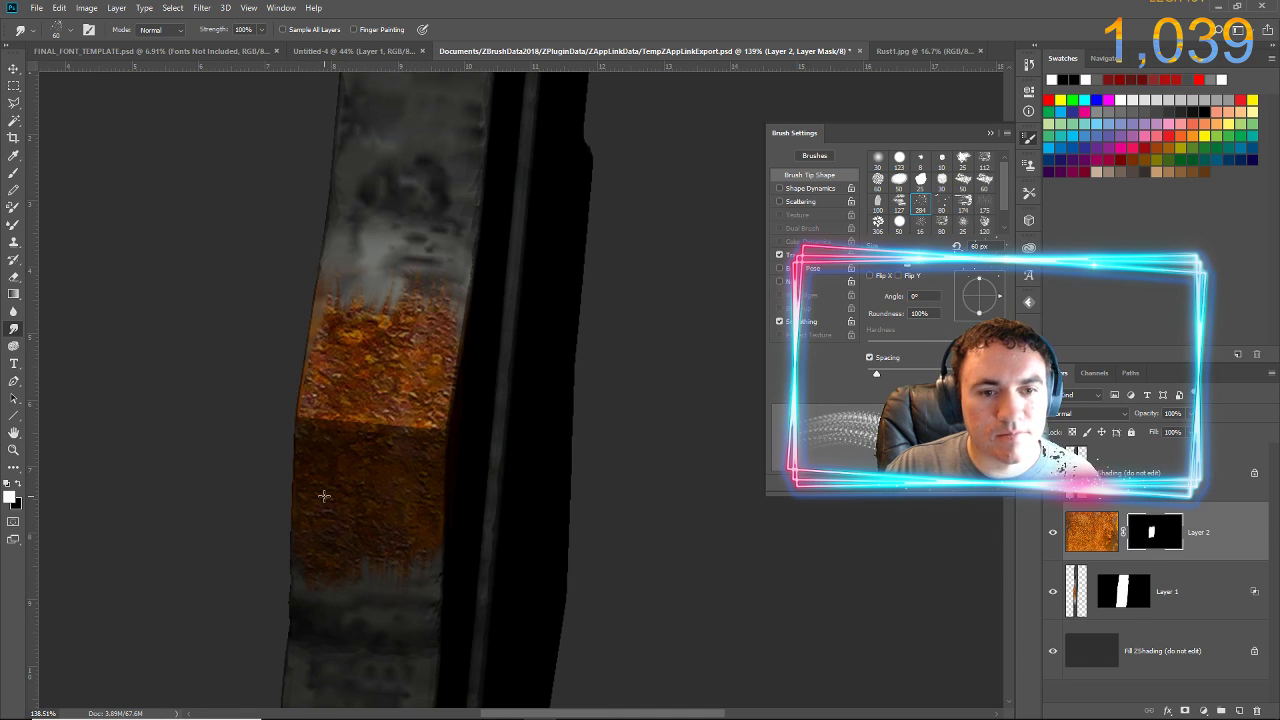
# - Merge the rust into Layer 1 with its mask preserved, save, and pick up the edited projection in ZBrush
pyautogui.hotkey('ctrl', 'e')
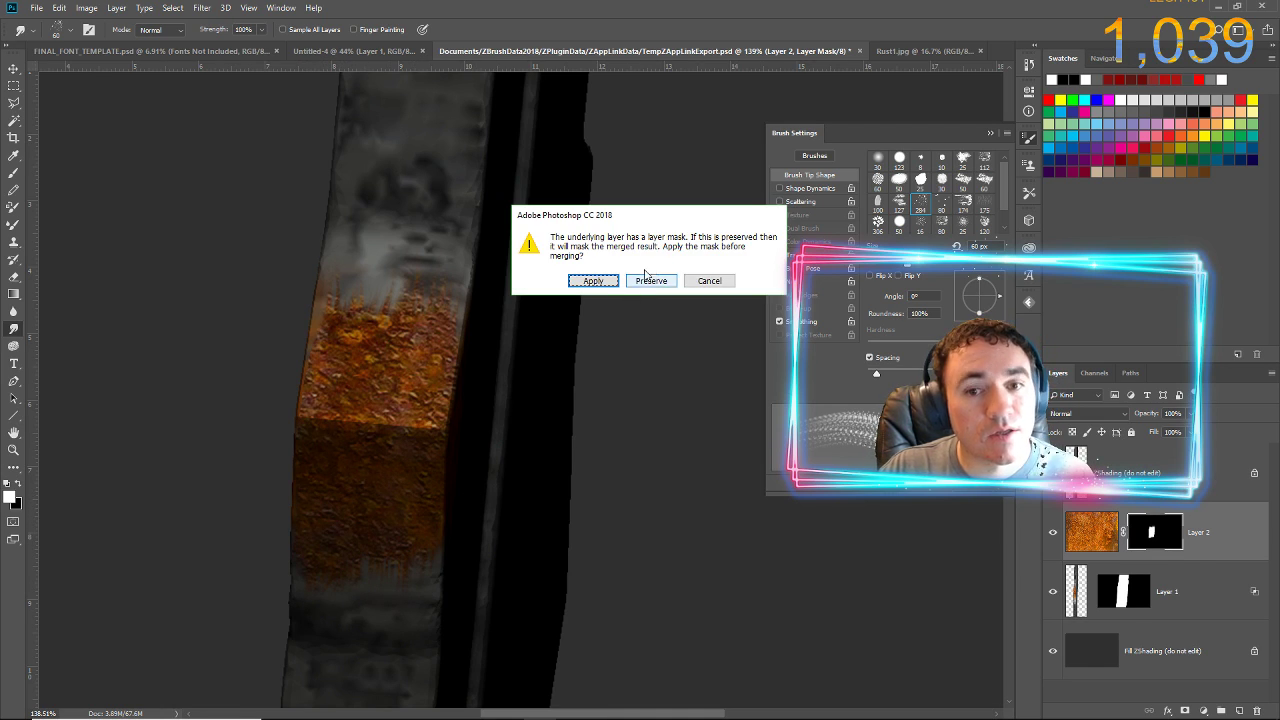
pyautogui.click(632, 283)
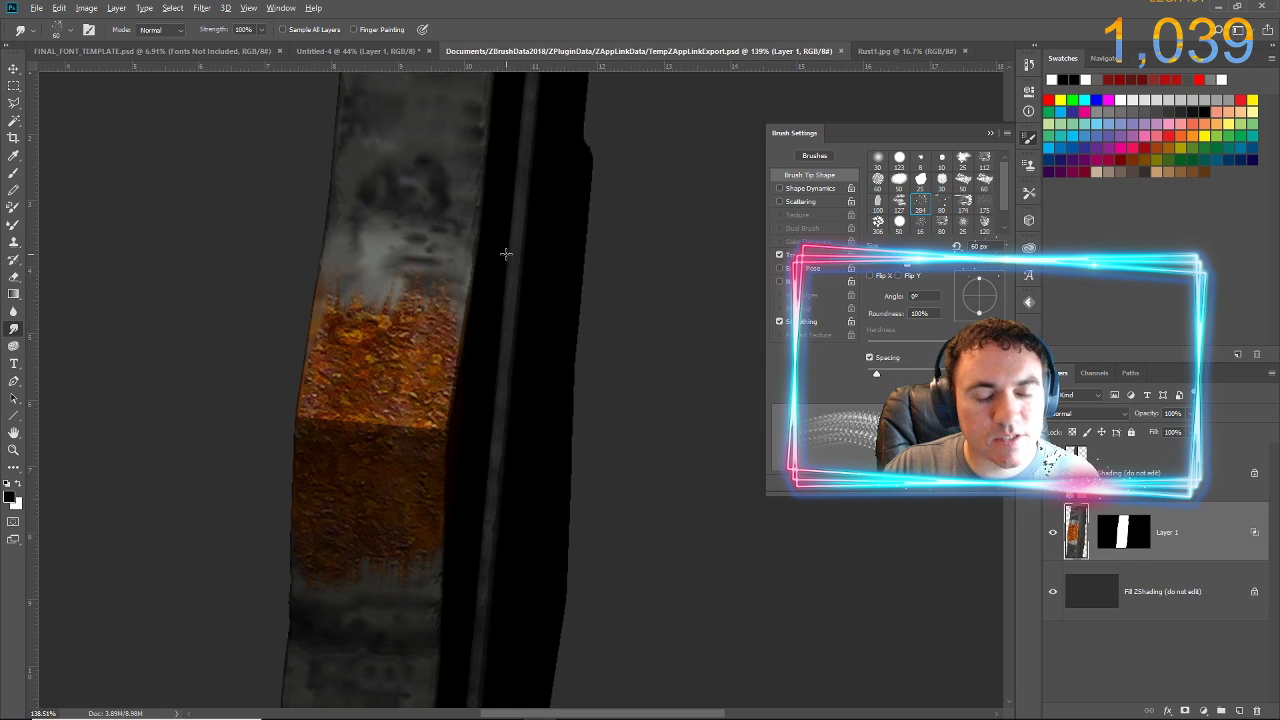
pyautogui.hotkey('alt', 'Tab')
pyautogui.click(631, 187)
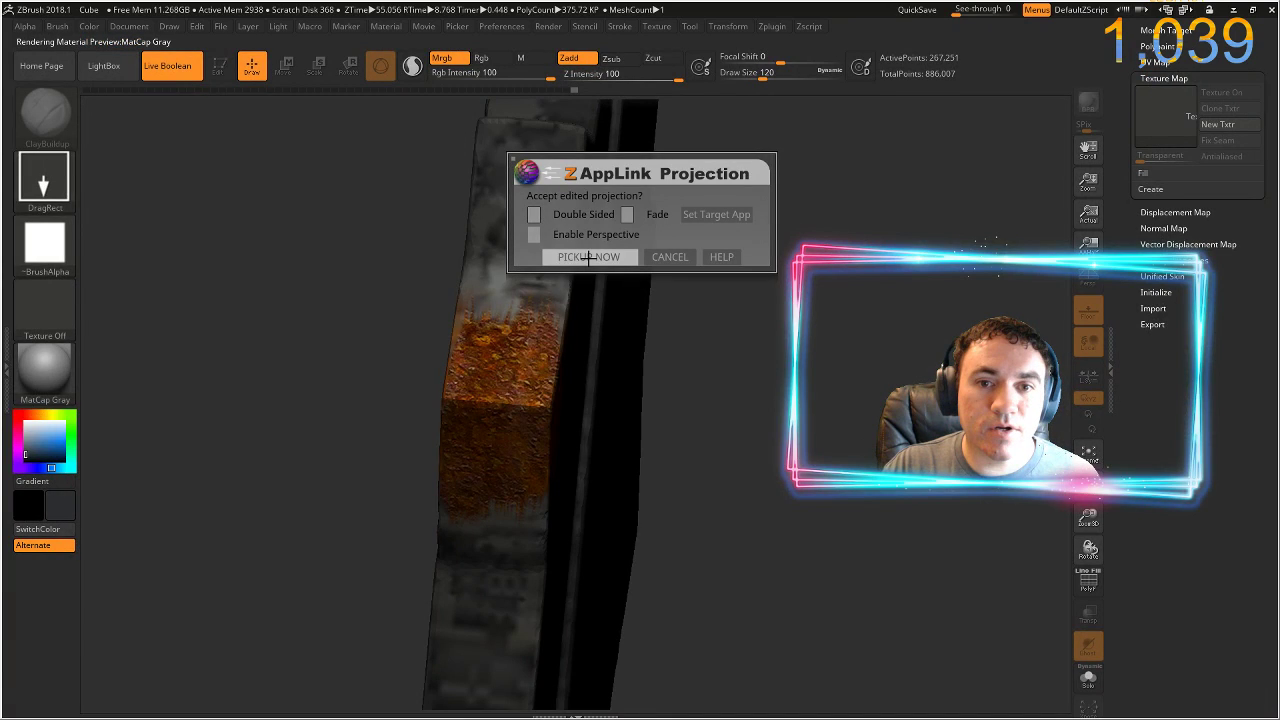
pyautogui.click(589, 257)
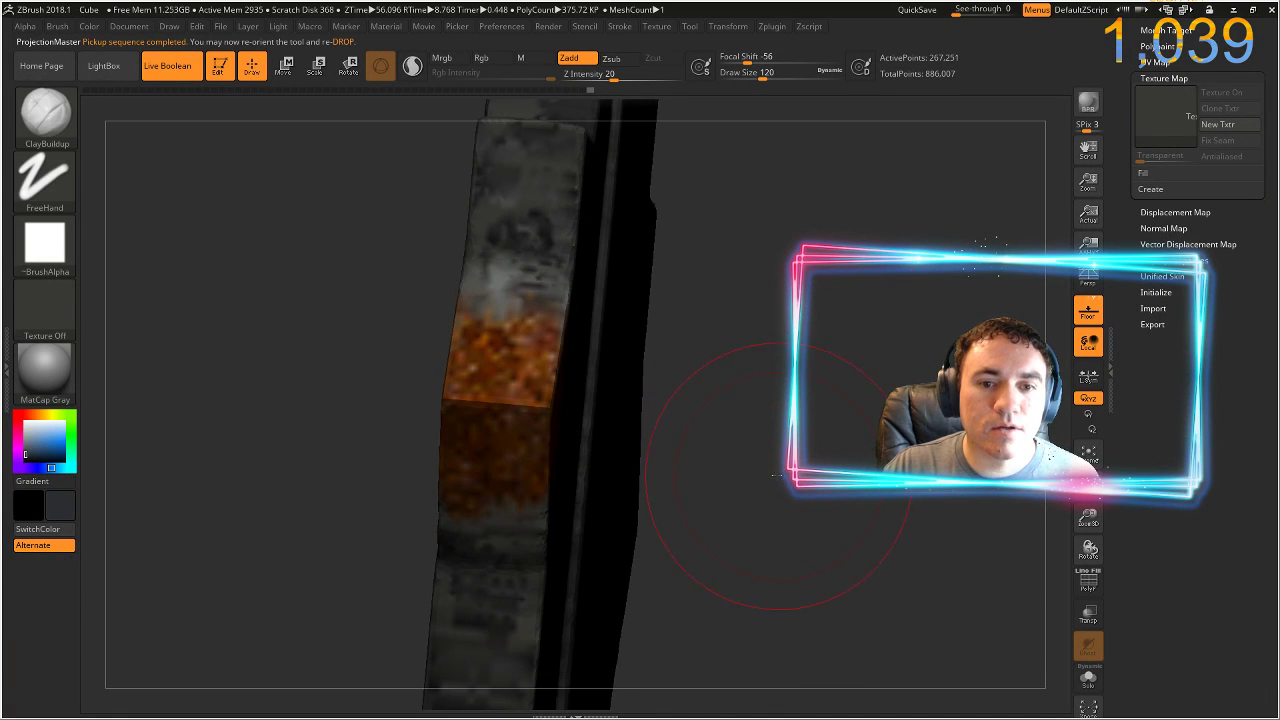
# - Clear the existing mask and bring the next rusty tooth's thin edge into view
pyautogui.moveTo(775, 474); pyautogui.dragTo(668, 314)
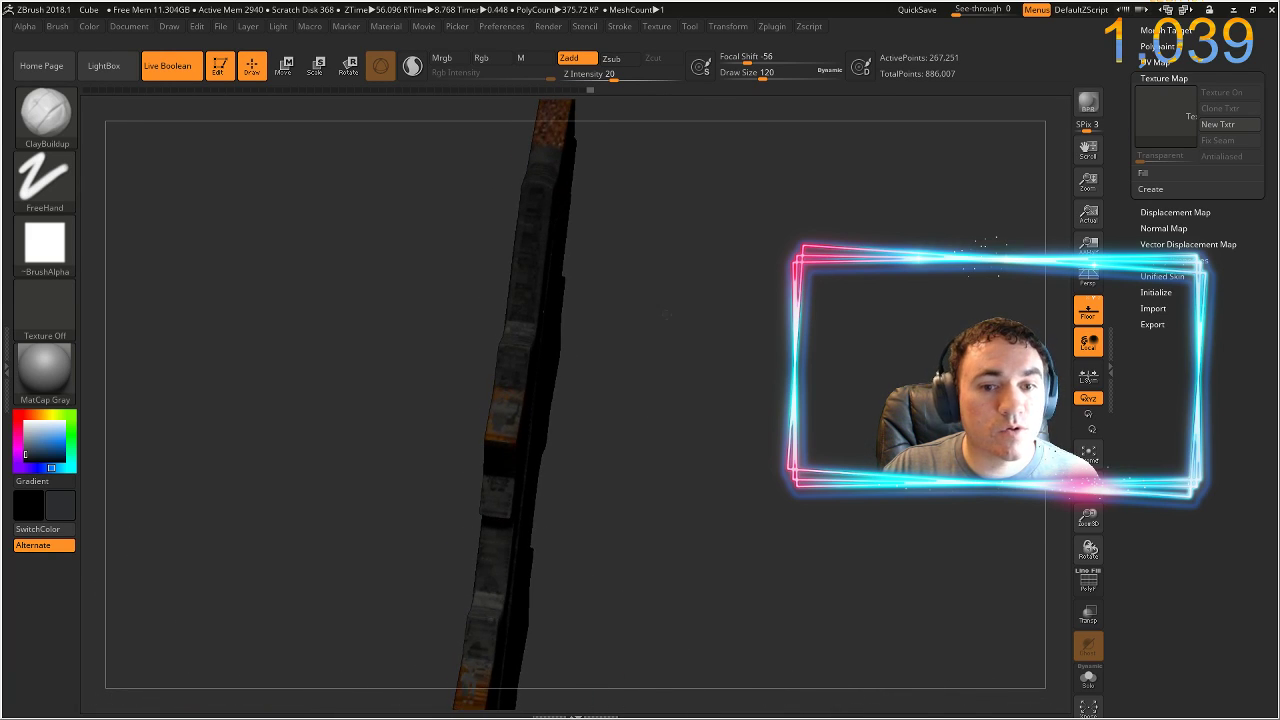
pyautogui.keyDown('alt'); pyautogui.moveTo(677, 504); pyautogui.dragTo(660, 214); pyautogui.keyUp('alt')
pyautogui.keyDown('ctrl'); pyautogui.moveTo(650, 310); pyautogui.dragTo(624, 500, button='right'); pyautogui.keyUp('ctrl')
pyautogui.keyDown('ctrl'); pyautogui.moveTo(670, 306); pyautogui.dragTo(675, 383); pyautogui.keyUp('ctrl')
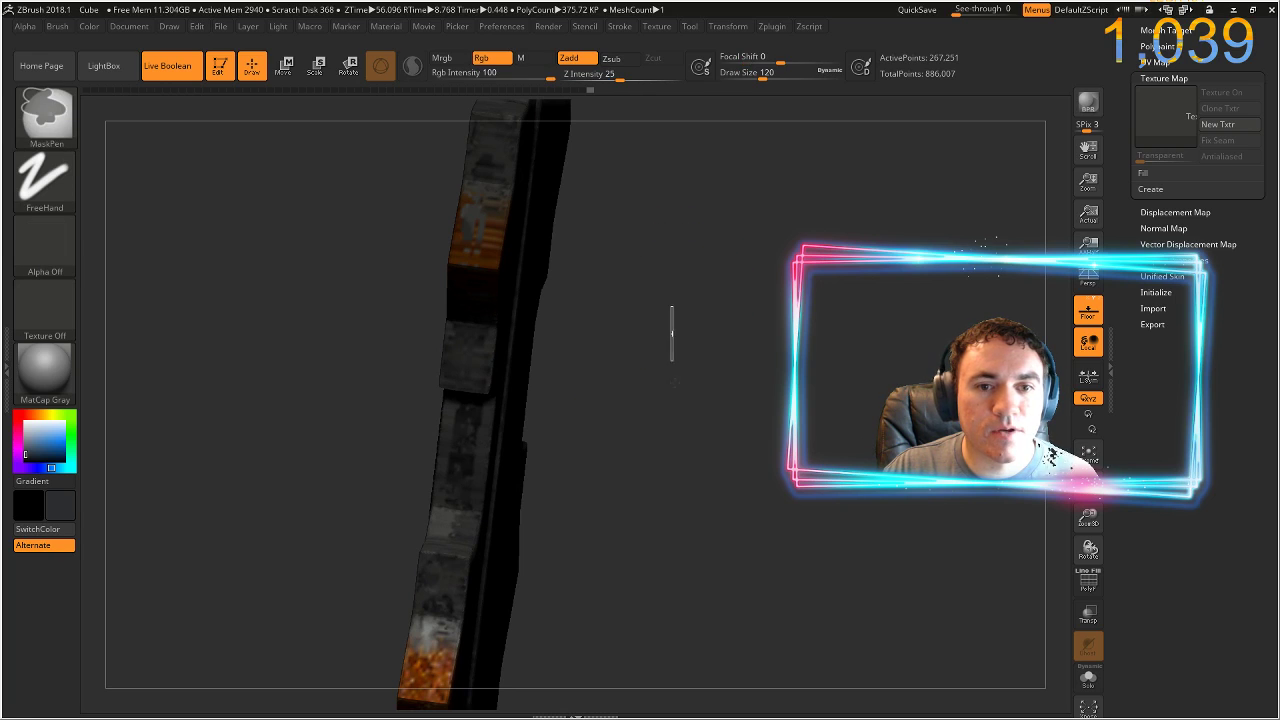
pyautogui.moveTo(671, 333); pyautogui.dragTo(656, 461)
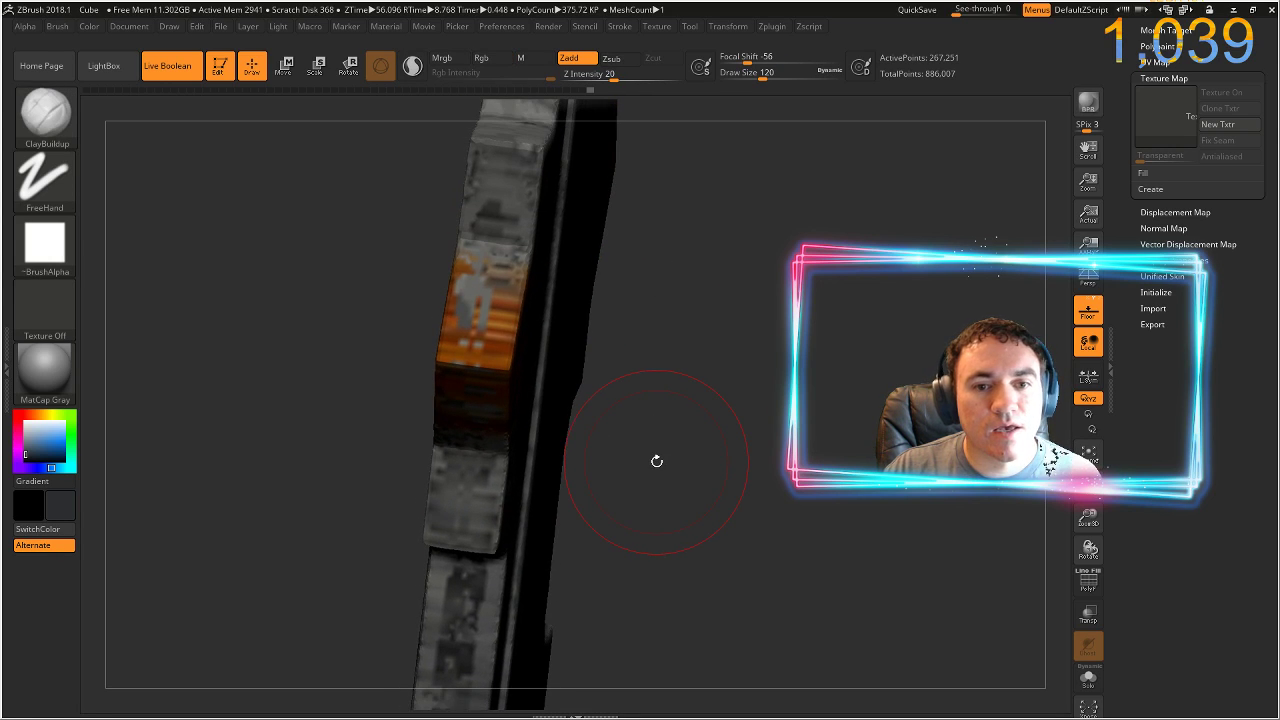
# - Mask the rusty thin-edge faces of the tooth and invert the mask to protect the surface around them
pyautogui.press('ctrl')
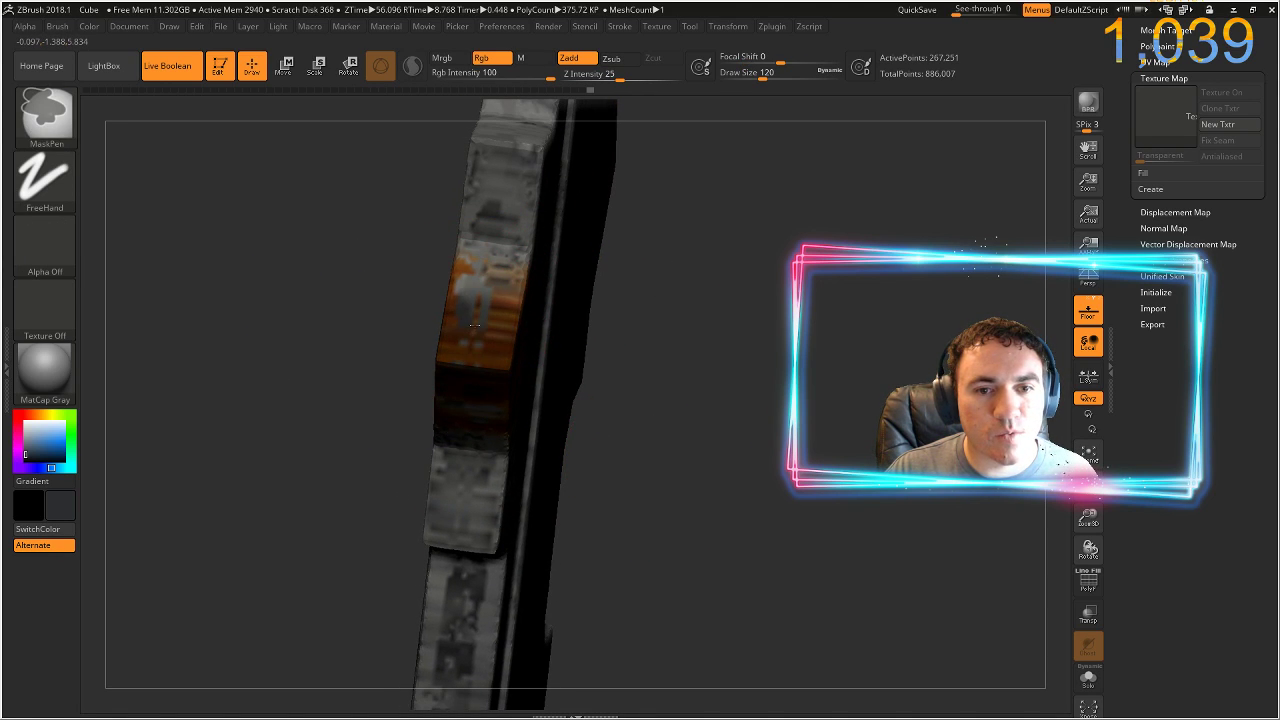
pyautogui.moveTo(475, 324)
pyautogui.keyDown('ctrl'); pyautogui.mouseDown()
pyautogui.moveTo(480, 374)
pyautogui.moveTo(492, 316)
pyautogui.moveTo(462, 344)
pyautogui.mouseUp(); pyautogui.keyUp('ctrl')
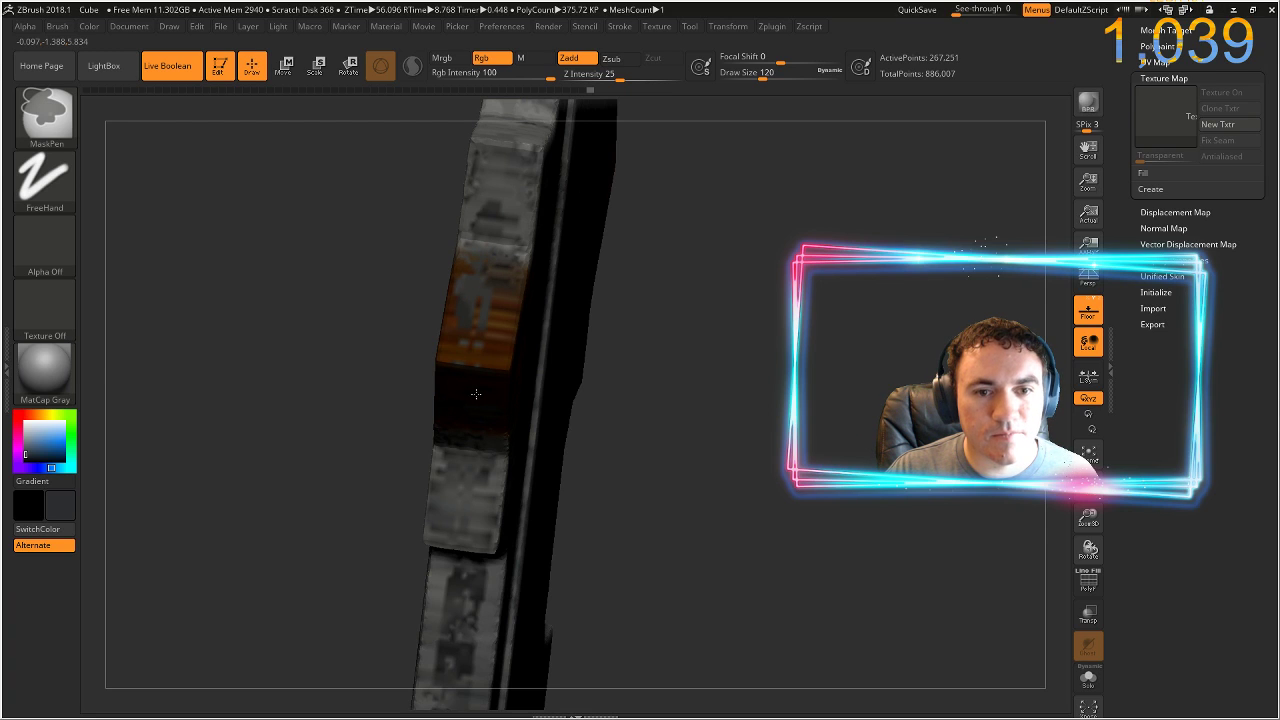
pyautogui.moveTo(766, 394)
pyautogui.keyDown('ctrl'); pyautogui.mouseDown()
pyautogui.moveTo(729, 366)
pyautogui.moveTo(728, 348)
pyautogui.moveTo(462, 348)
pyautogui.mouseUp(); pyautogui.keyUp('ctrl')
pyautogui.press('ctrl')
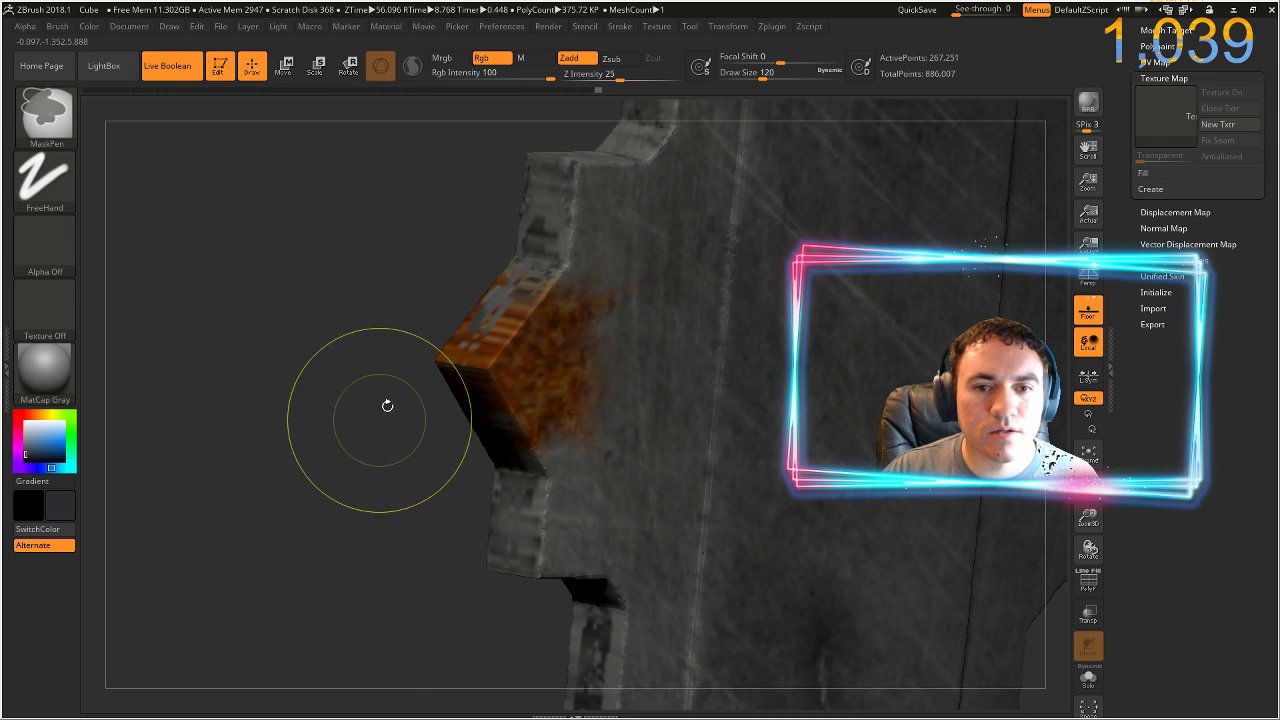
pyautogui.moveTo(387, 406)
pyautogui.mouseDown()
pyautogui.moveTo(438, 398)
pyautogui.moveTo(490, 323)
pyautogui.moveTo(504, 362)
pyautogui.moveTo(484, 411)
pyautogui.mouseUp()
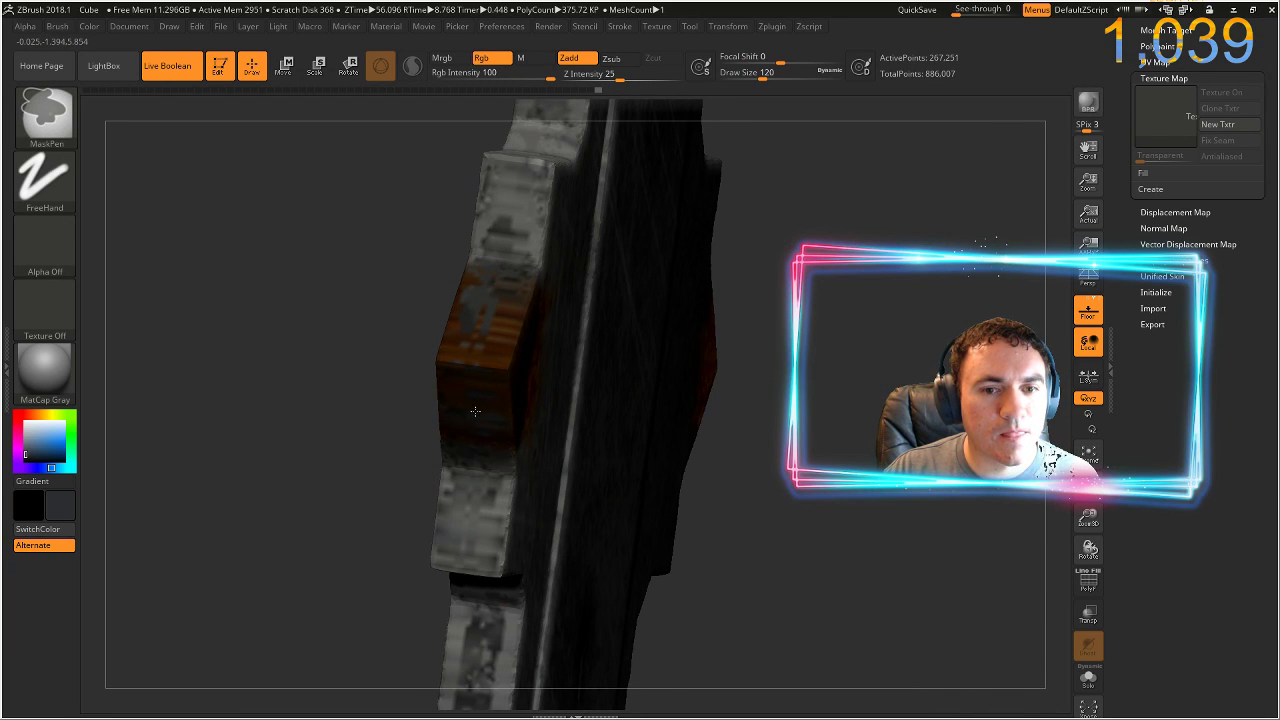
pyautogui.keyDown('ctrl'); pyautogui.click(383, 310); pyautogui.keyUp('ctrl')
# - Frame the tooth's thin edge up close, drop it through ZAppLink, and load the changed disk copy into Photoshop
pyautogui.moveTo(300, 368); pyautogui.dragTo(351, 366)
pyautogui.keyDown('ctrl'); pyautogui.moveTo(313, 366); pyautogui.dragTo(310, 440, button='right'); pyautogui.keyUp('ctrl')
pyautogui.moveTo(611, 349); pyautogui.dragTo(604, 353, button='right')
pyautogui.moveTo(603, 353); pyautogui.dragTo(730, 377)
pyautogui.hotkey('ctrl', 'shift', 's')
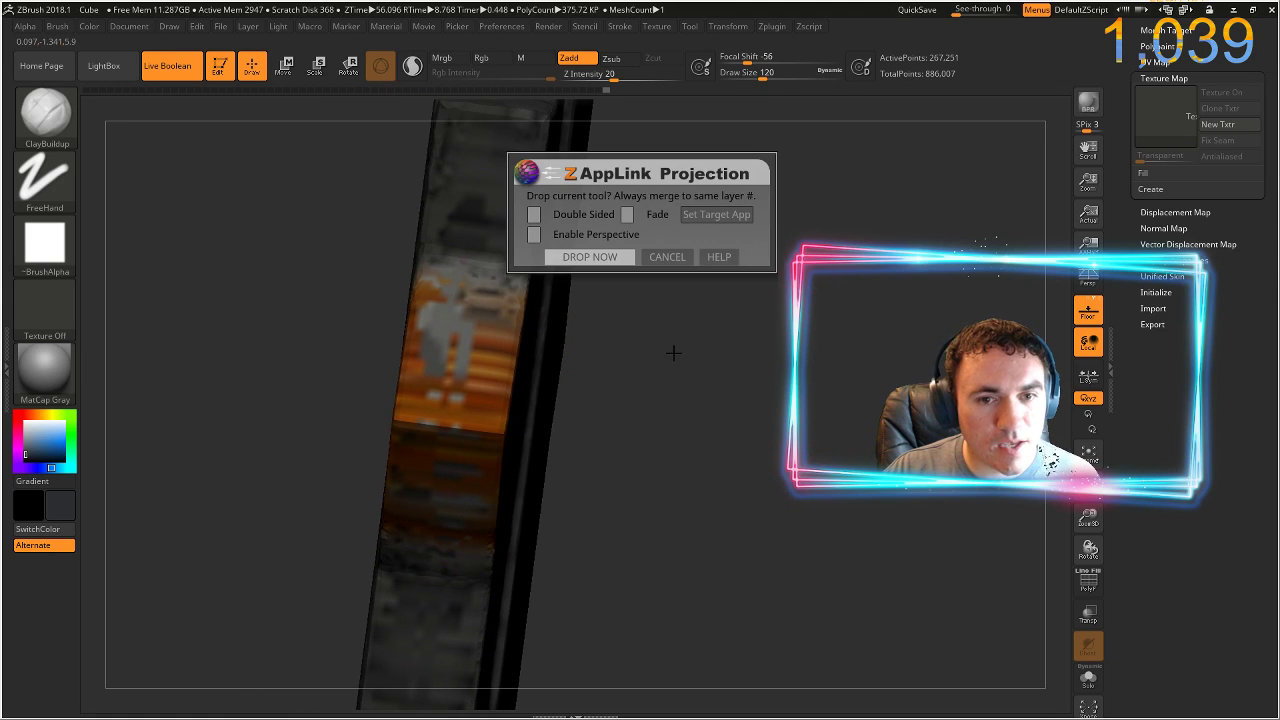
pyautogui.click(610, 257)
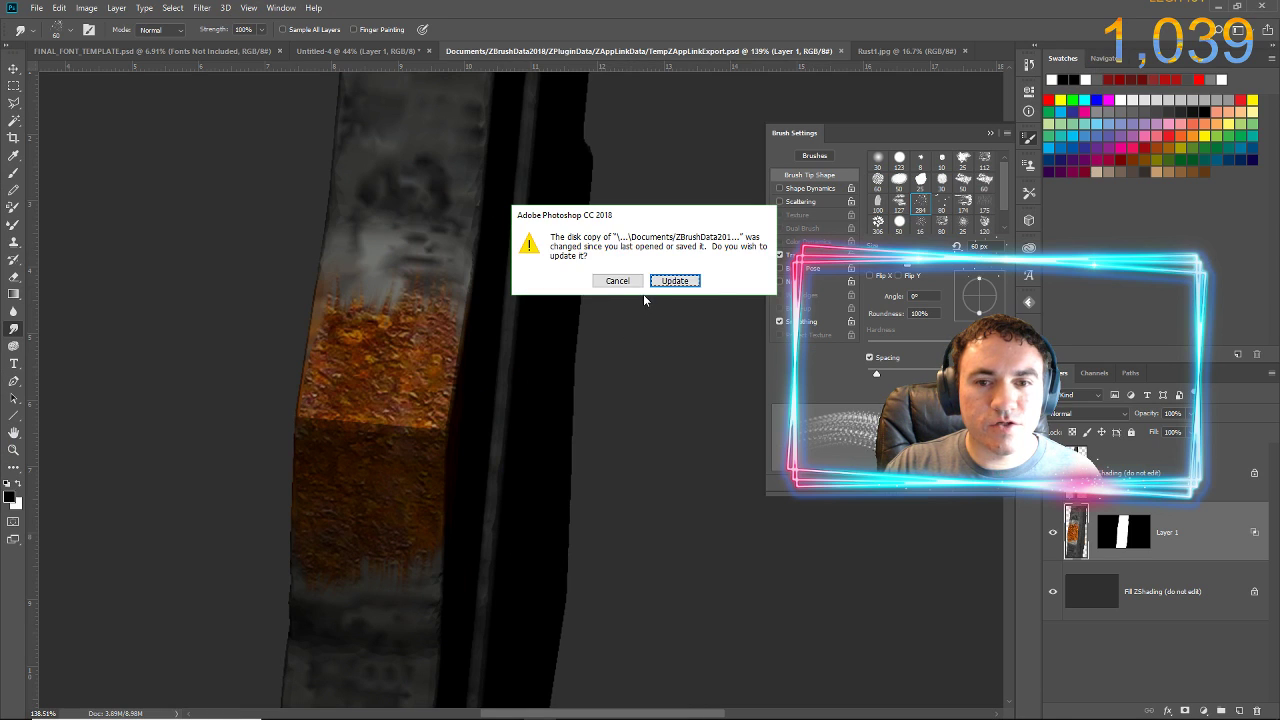
pyautogui.click(660, 281)
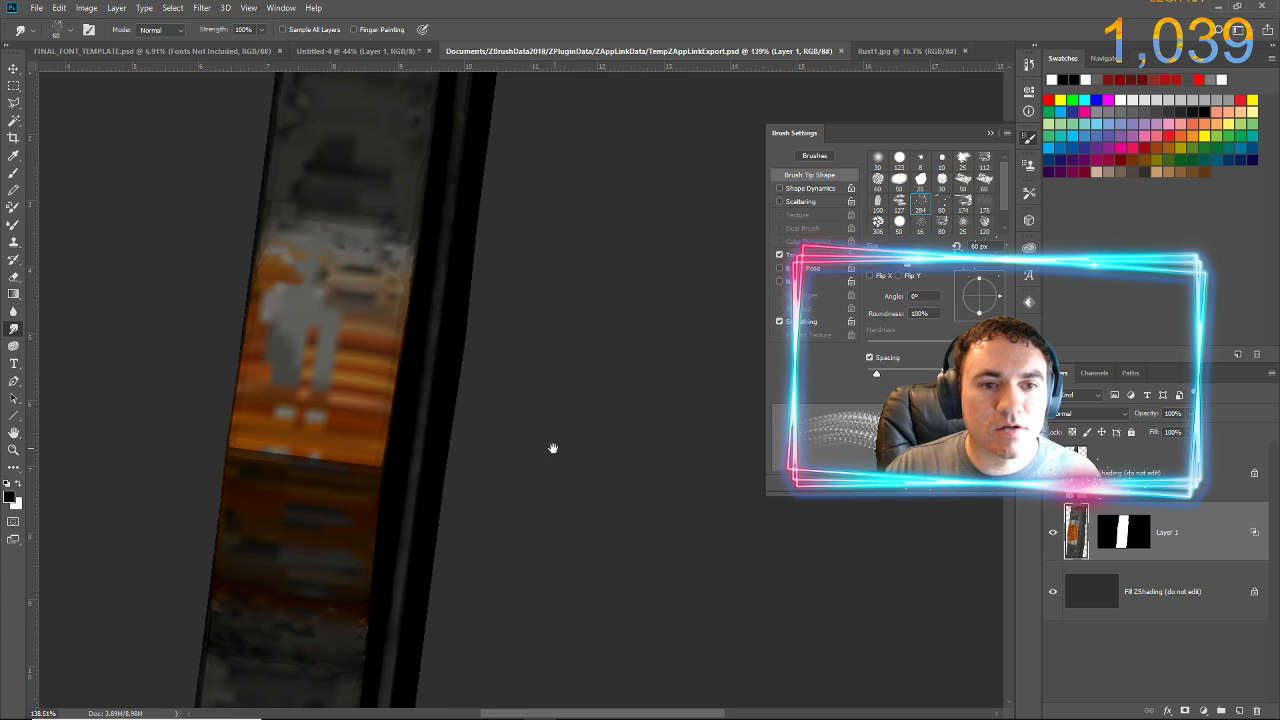
# - Paste the rust texture as a new layer above the newly dropped edge and fill its added layer mask with black
pyautogui.moveTo(553, 448); pyautogui.dragTo(674, 409)
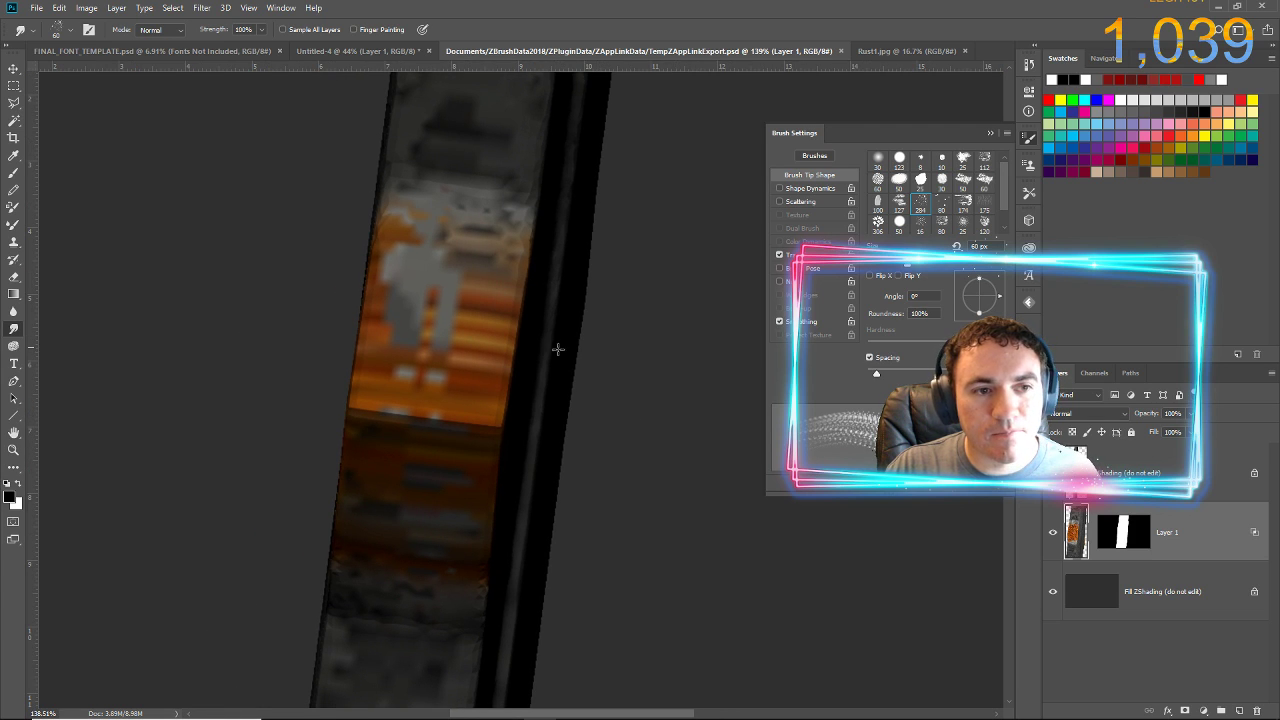
pyautogui.hotkey('ctrl', 'v')
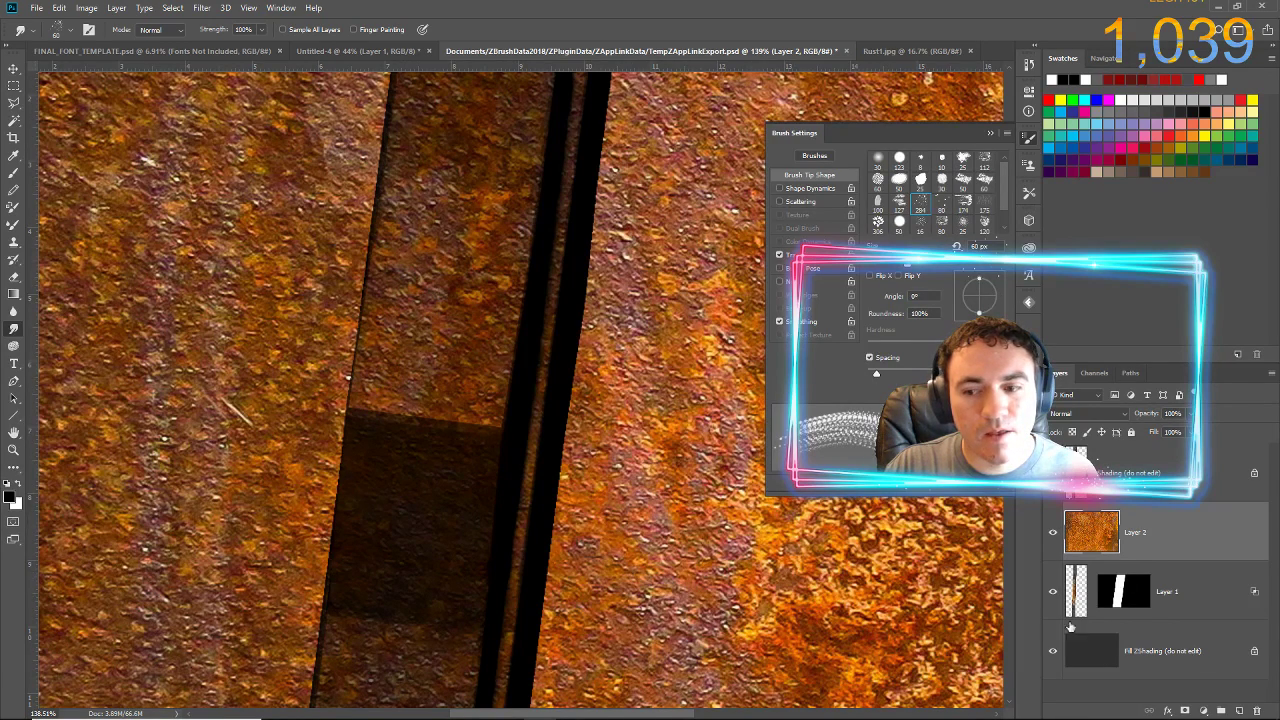
pyautogui.click(1185, 711)
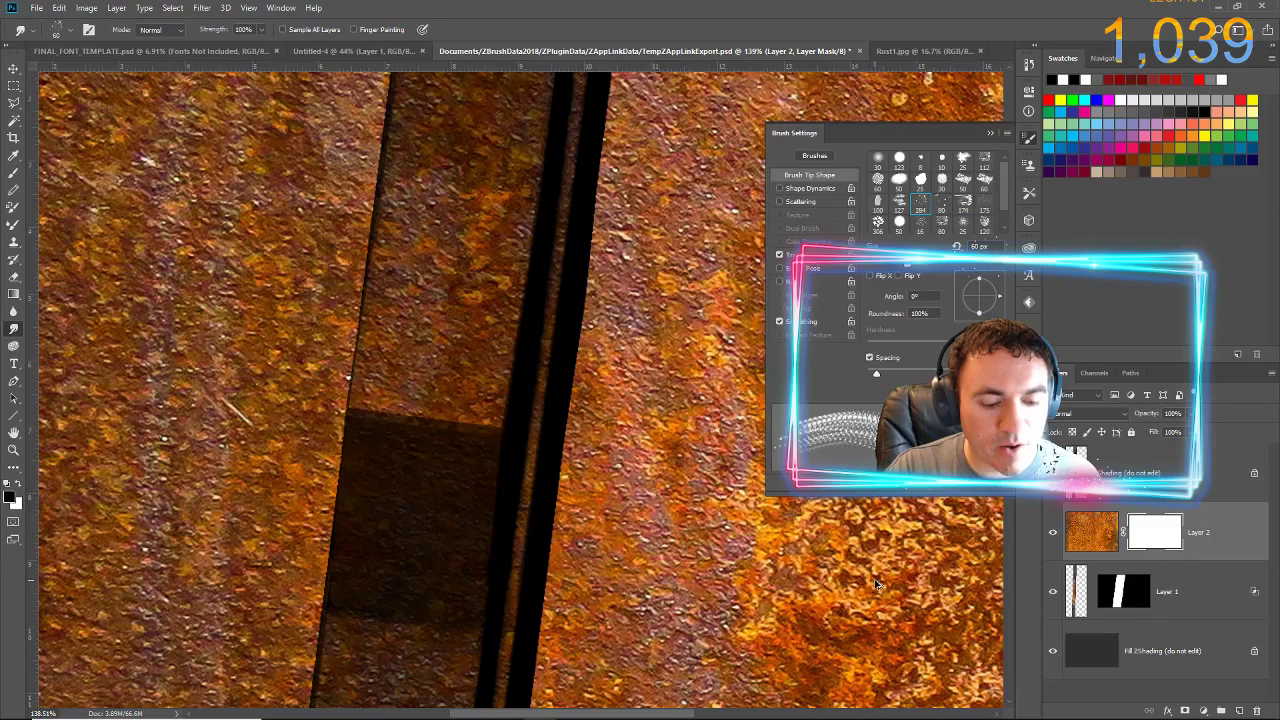
pyautogui.hotkey('ctrl', 'alt', 'BackSpace')
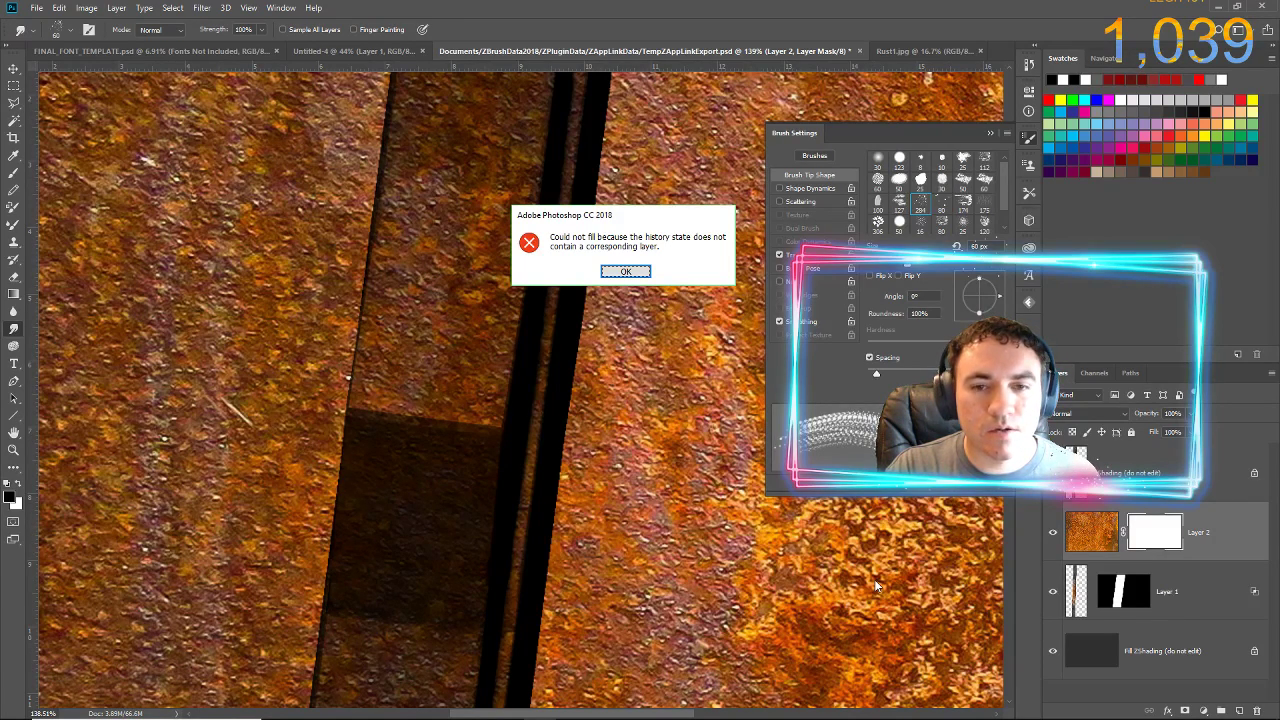
pyautogui.press('Return')
pyautogui.hotkey('alt', 'BackSpace')
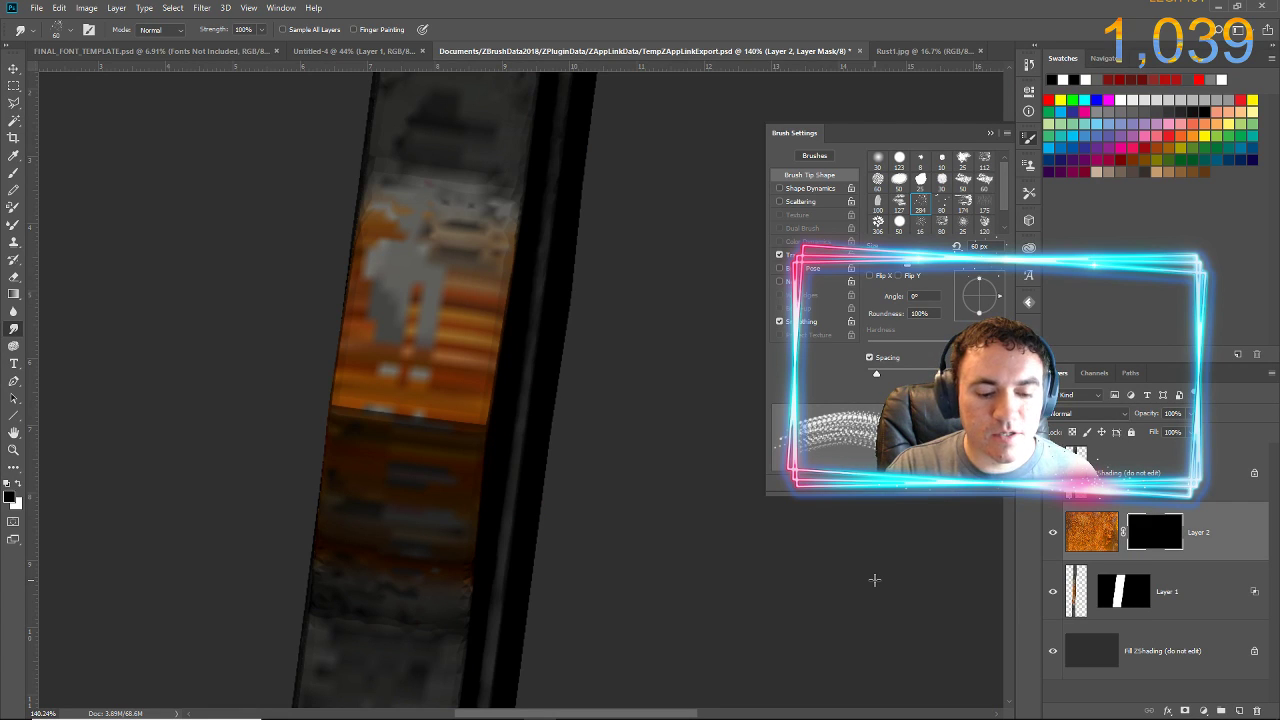
# - Reveal rust across the orange streaks and the dark face below by painting the mask white with the 100 px brush
pyautogui.press('b')
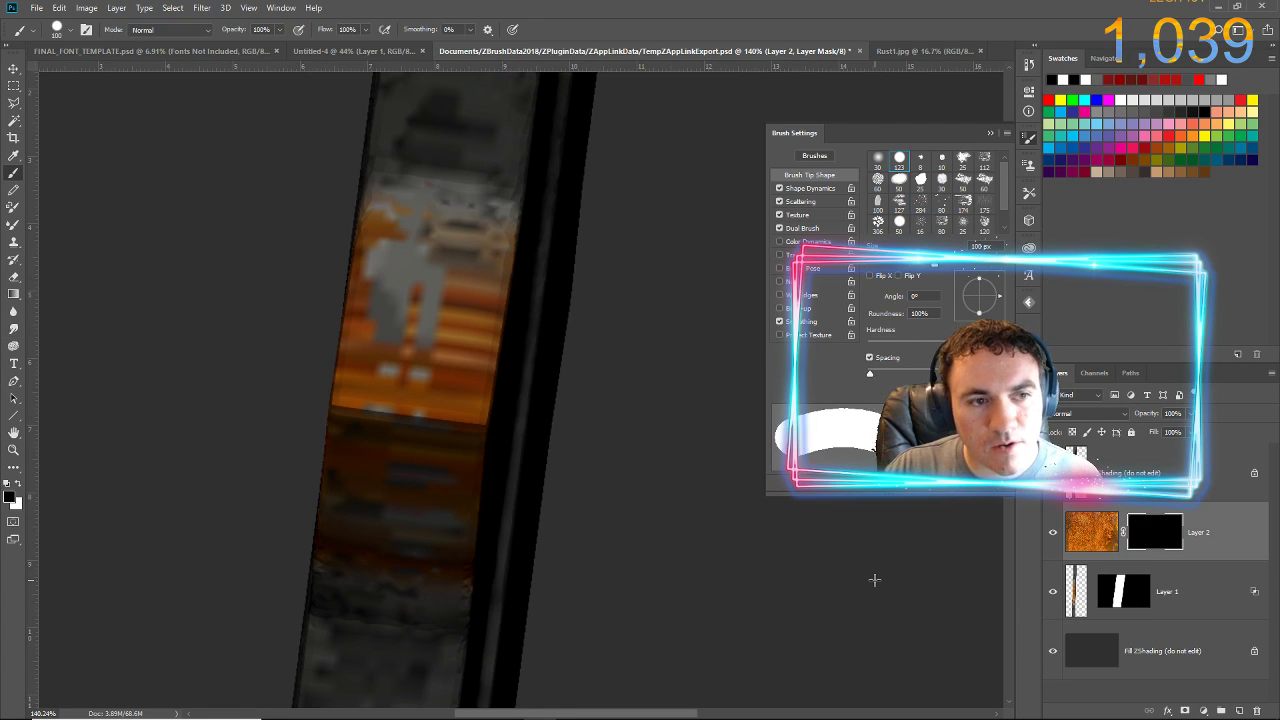
pyautogui.press('x')
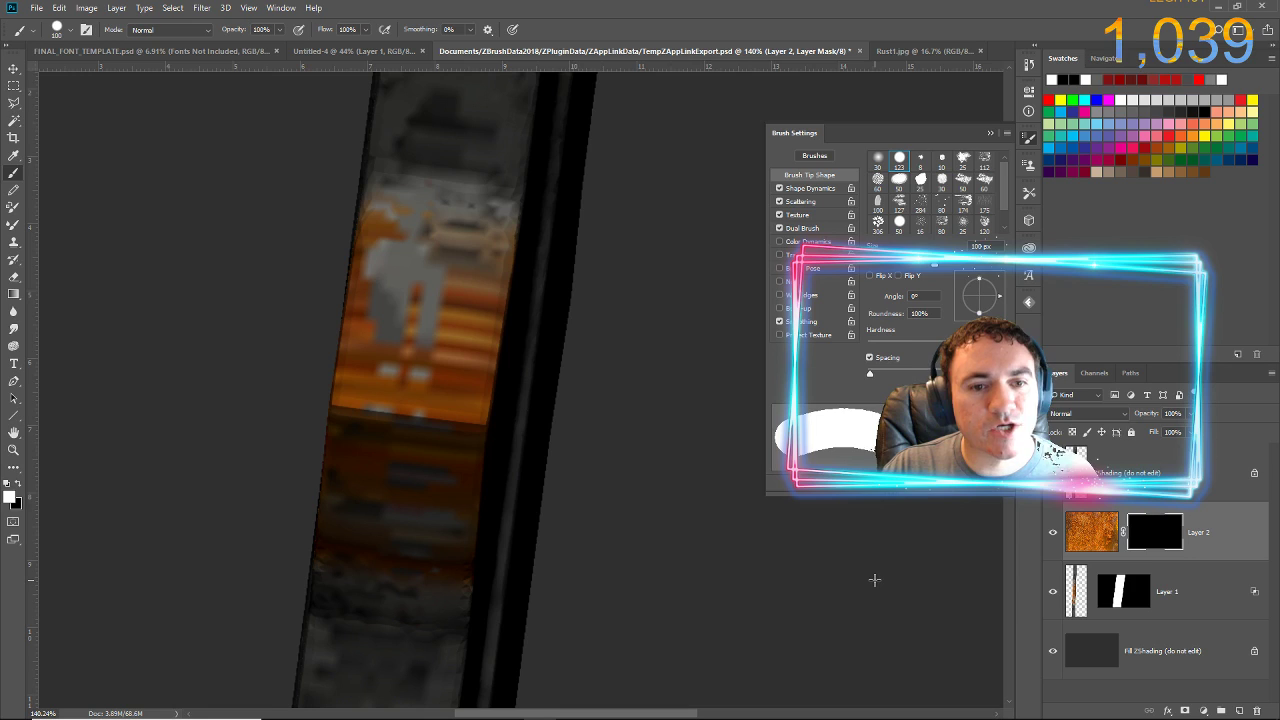
pyautogui.moveTo(343, 405)
pyautogui.mouseDown()
pyautogui.moveTo(400, 365)
pyautogui.moveTo(472, 382)
pyautogui.moveTo(440, 340)
pyautogui.moveTo(454, 306)
pyautogui.moveTo(409, 311)
pyautogui.moveTo(399, 255)
pyautogui.moveTo(379, 385)
pyautogui.moveTo(431, 487)
pyautogui.moveTo(425, 512)
pyautogui.moveTo(415, 486)
pyautogui.moveTo(364, 490)
pyautogui.moveTo(422, 424)
pyautogui.mouseUp()
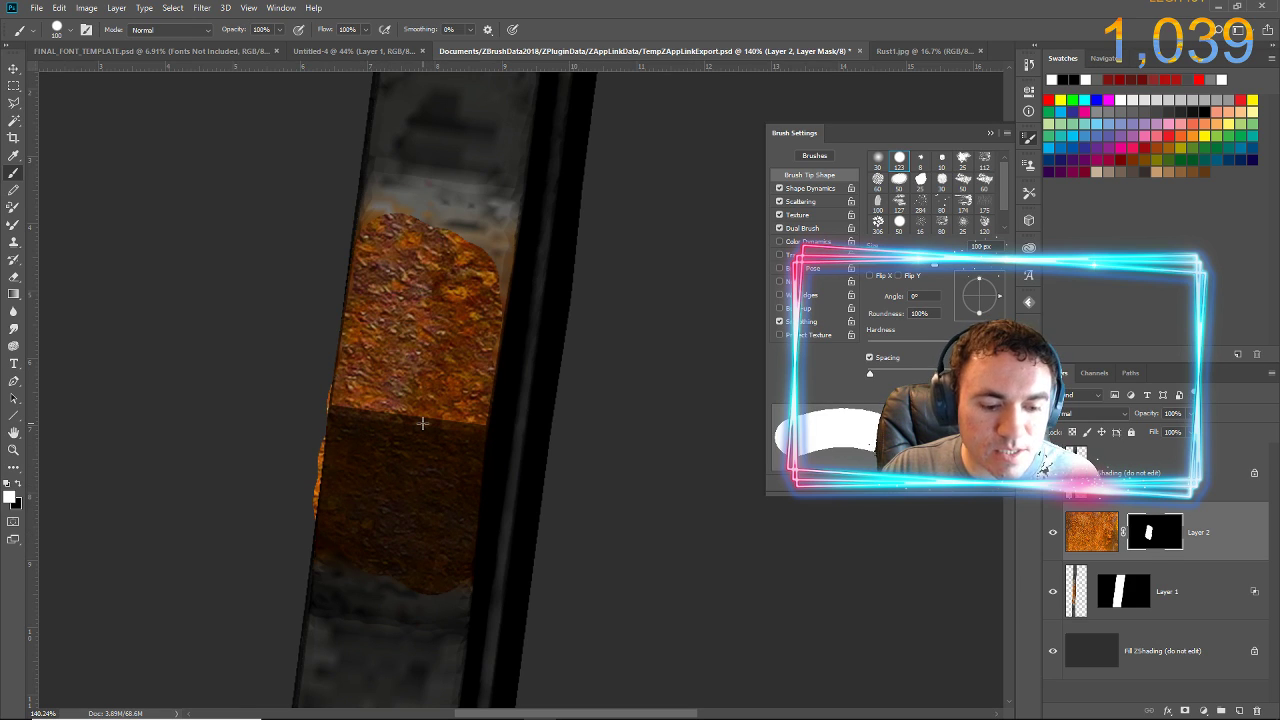
# - Erase the stray rust outside the tooth's outline and roughen the rust patch's upper and lower borders with the 60 px Smudge tool
pyautogui.press('e')
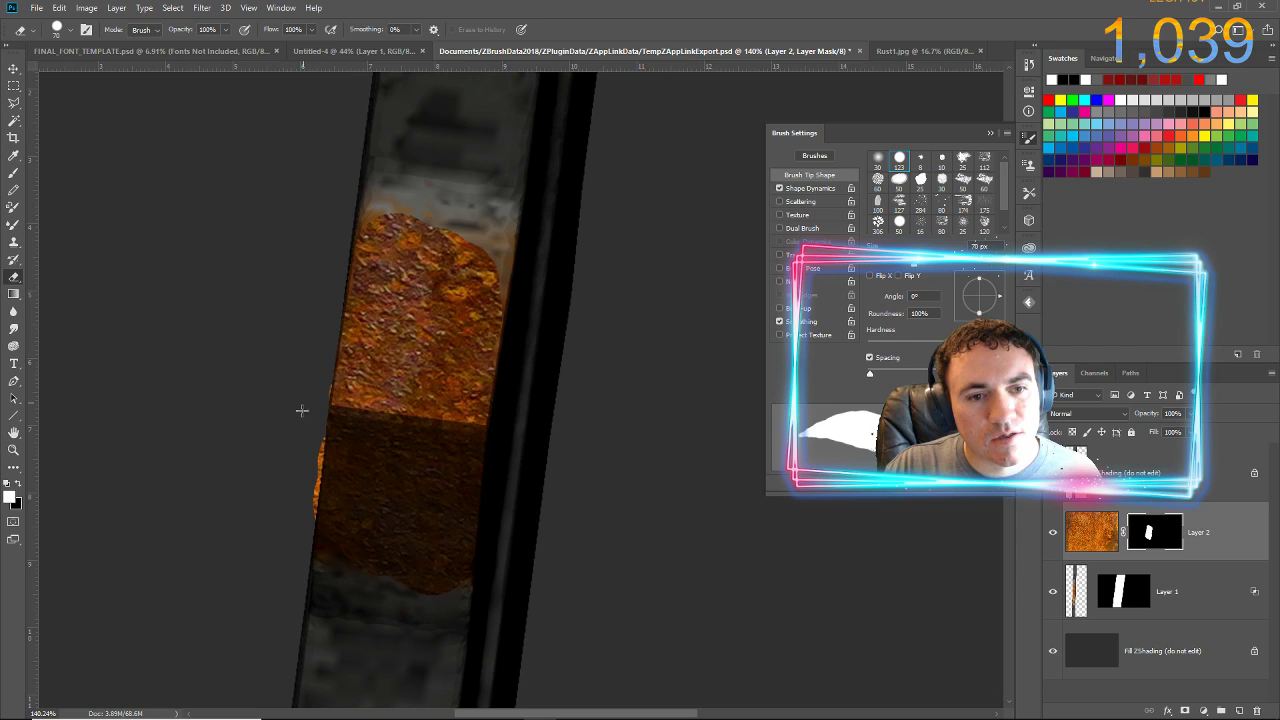
pyautogui.moveTo(299, 425); pyautogui.dragTo(285, 501)
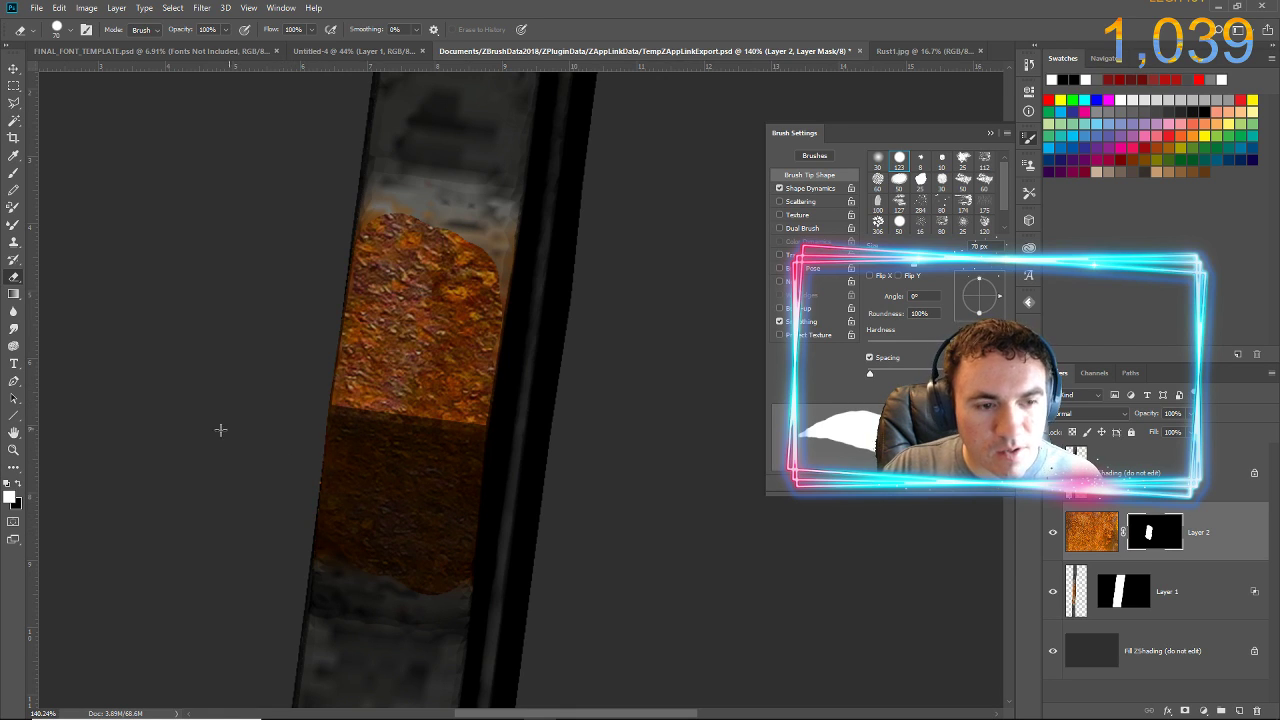
pyautogui.click(13, 329)
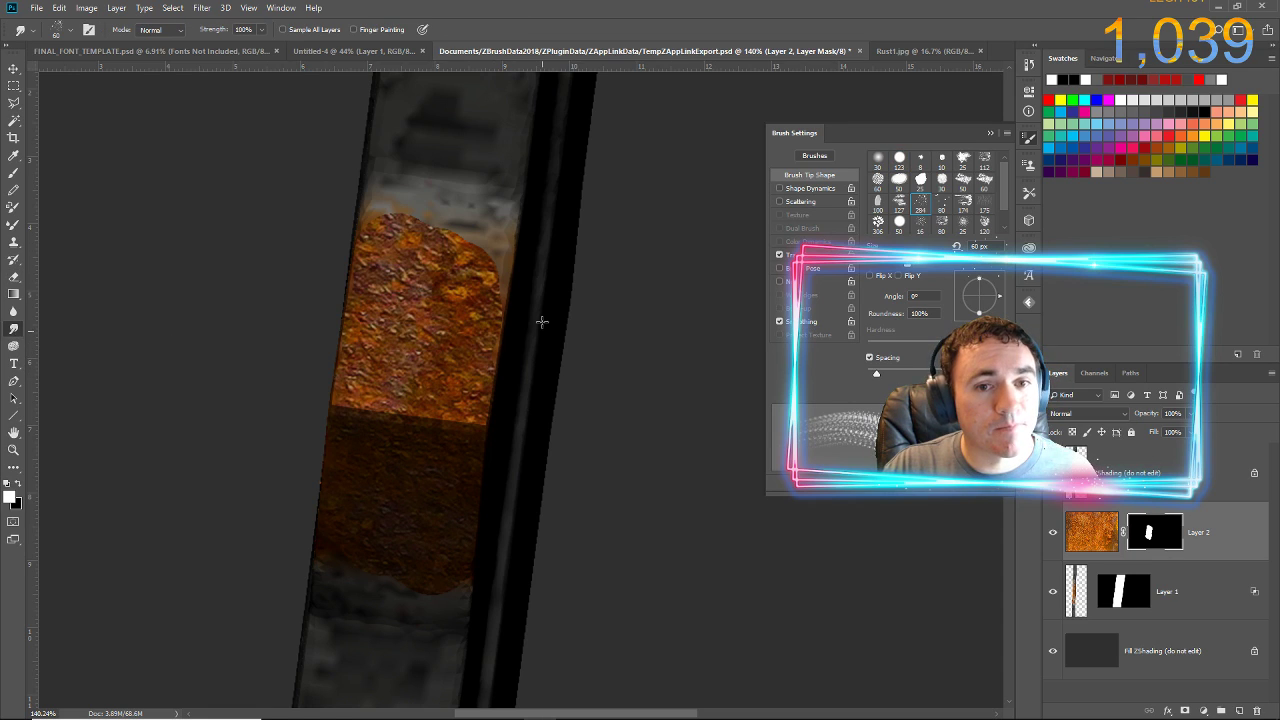
pyautogui.moveTo(462, 179)
pyautogui.mouseDown()
pyautogui.moveTo(481, 245)
pyautogui.moveTo(505, 187)
pyautogui.moveTo(475, 169)
pyautogui.moveTo(393, 275)
pyautogui.moveTo(410, 205)
pyautogui.moveTo(395, 265)
pyautogui.moveTo(455, 318)
pyautogui.mouseUp()
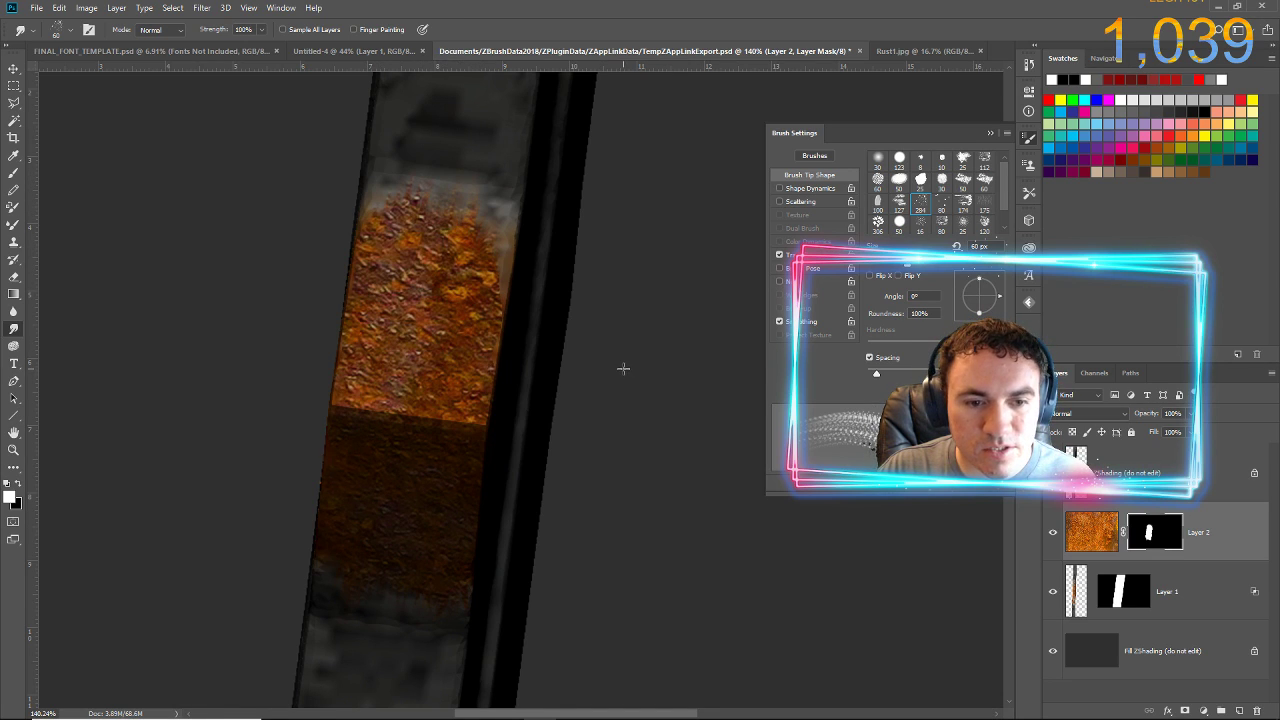
# - Merge the rust layer down while preserving the underlying layer mask, save, and pick the painted edge up onto the ZBrush model
pyautogui.hotkey('ctrl', 'e')
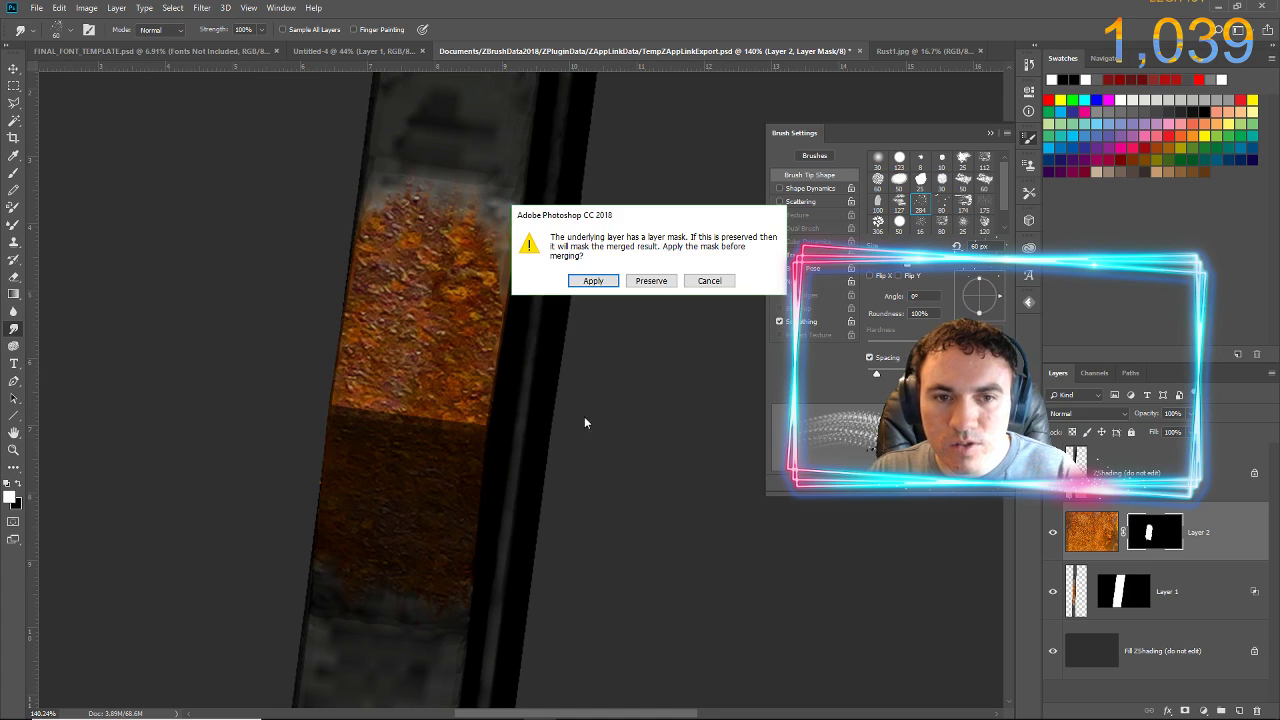
pyautogui.click(650, 280)
pyautogui.keyDown('ctrl'); pyautogui.rightClick(645, 480); pyautogui.keyUp('ctrl')
pyautogui.click(658, 6)
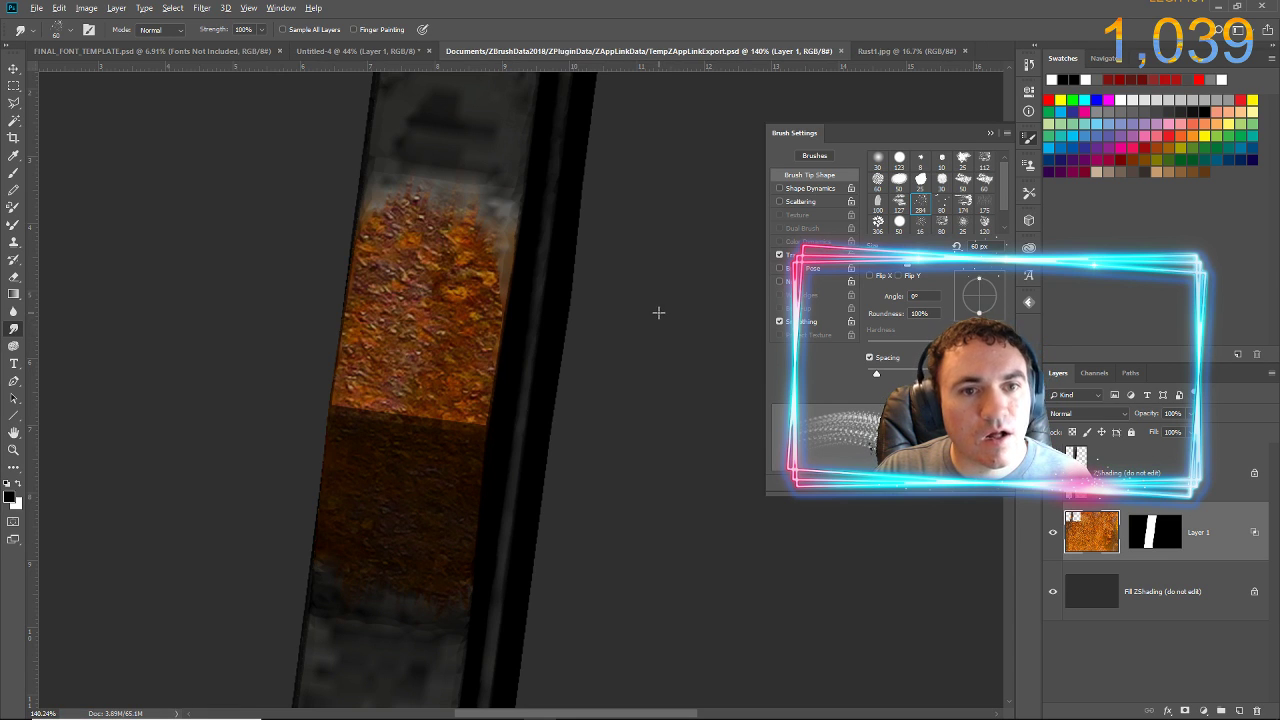
pyautogui.hotkey('alt', 'Tab')
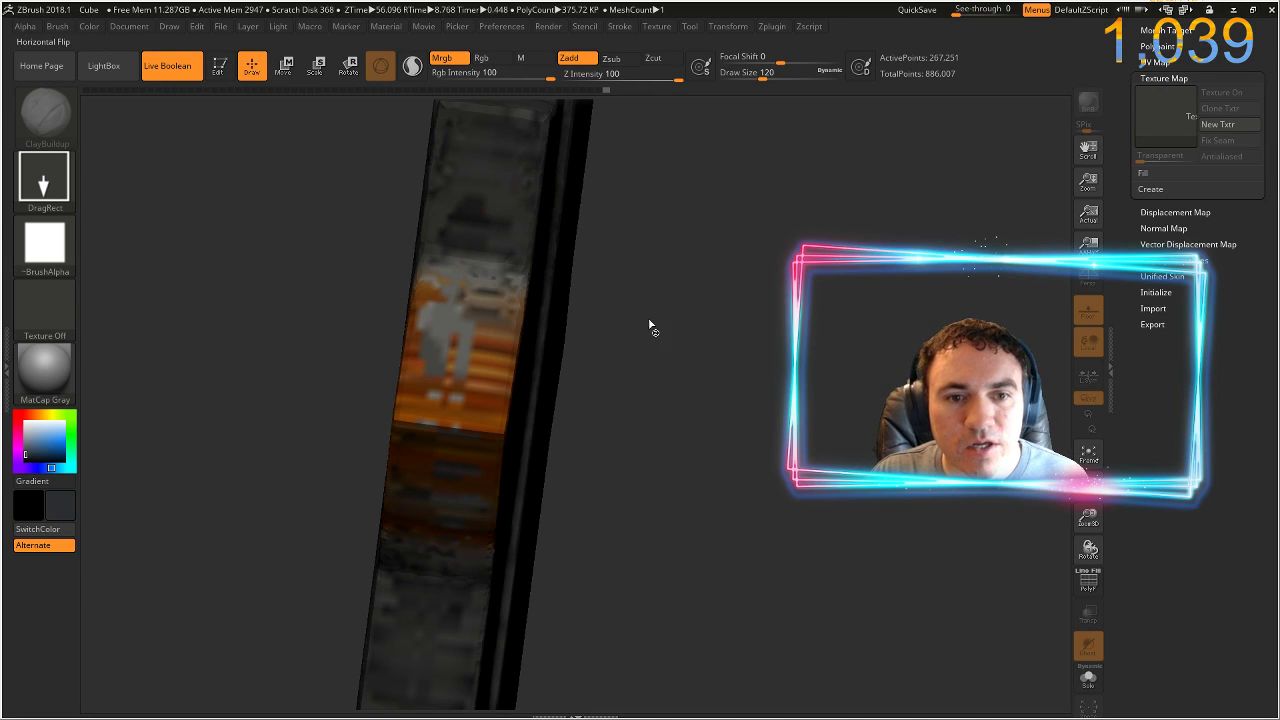
pyautogui.click(590, 257)
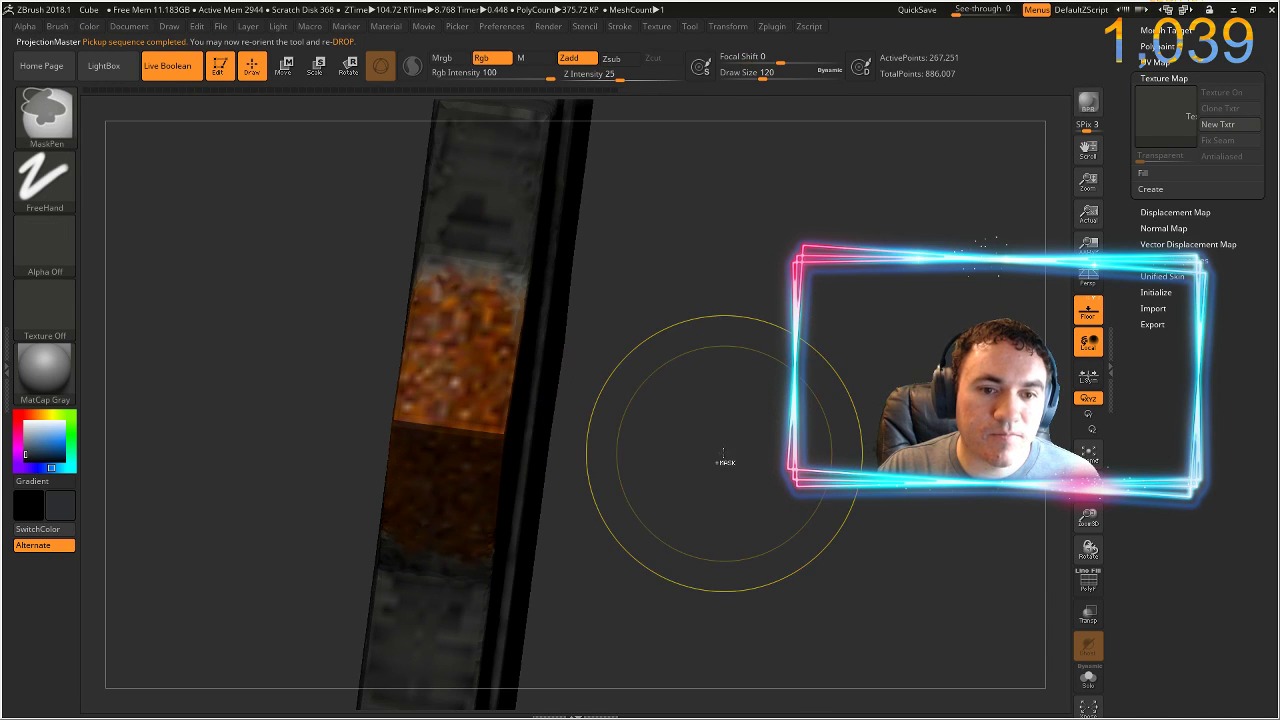
# - Subdivide the visible blade mesh and unhide the remaining parts of the model
pyautogui.moveTo(726, 462)
pyautogui.keyDown('ctrl'); pyautogui.mouseDown(button='right')
pyautogui.moveTo(691, 403)
pyautogui.moveTo(659, 403)
pyautogui.mouseUp(button='right'); pyautogui.keyUp('ctrl')
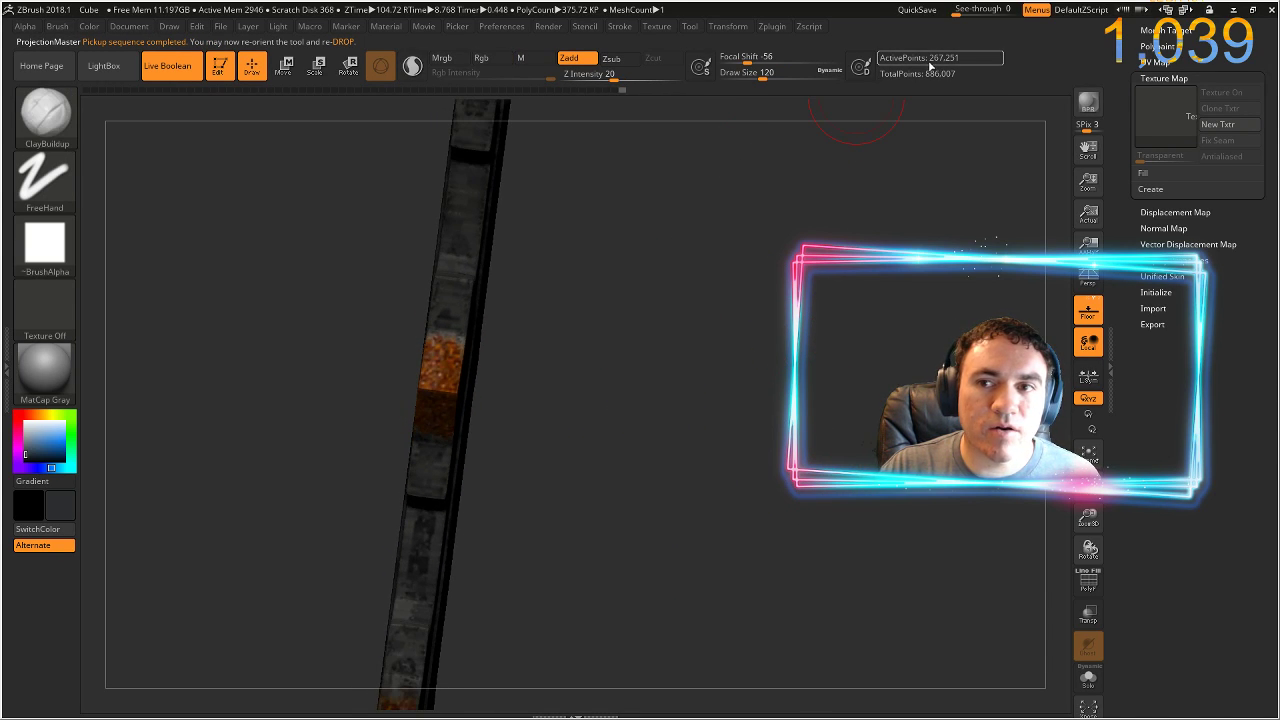
pyautogui.moveTo(769, 328); pyautogui.dragTo(746, 334, button='right')
pyautogui.moveTo(745, 334); pyautogui.dragTo(663, 273)
pyautogui.moveTo(691, 371)
pyautogui.mouseDown()
pyautogui.moveTo(640, 391)
pyautogui.moveTo(669, 357)
pyautogui.moveTo(695, 480)
pyautogui.mouseUp()
pyautogui.moveTo(666, 360)
pyautogui.mouseDown()
pyautogui.moveTo(694, 443)
pyautogui.moveTo(665, 303)
pyautogui.mouseUp()
pyautogui.press('f')
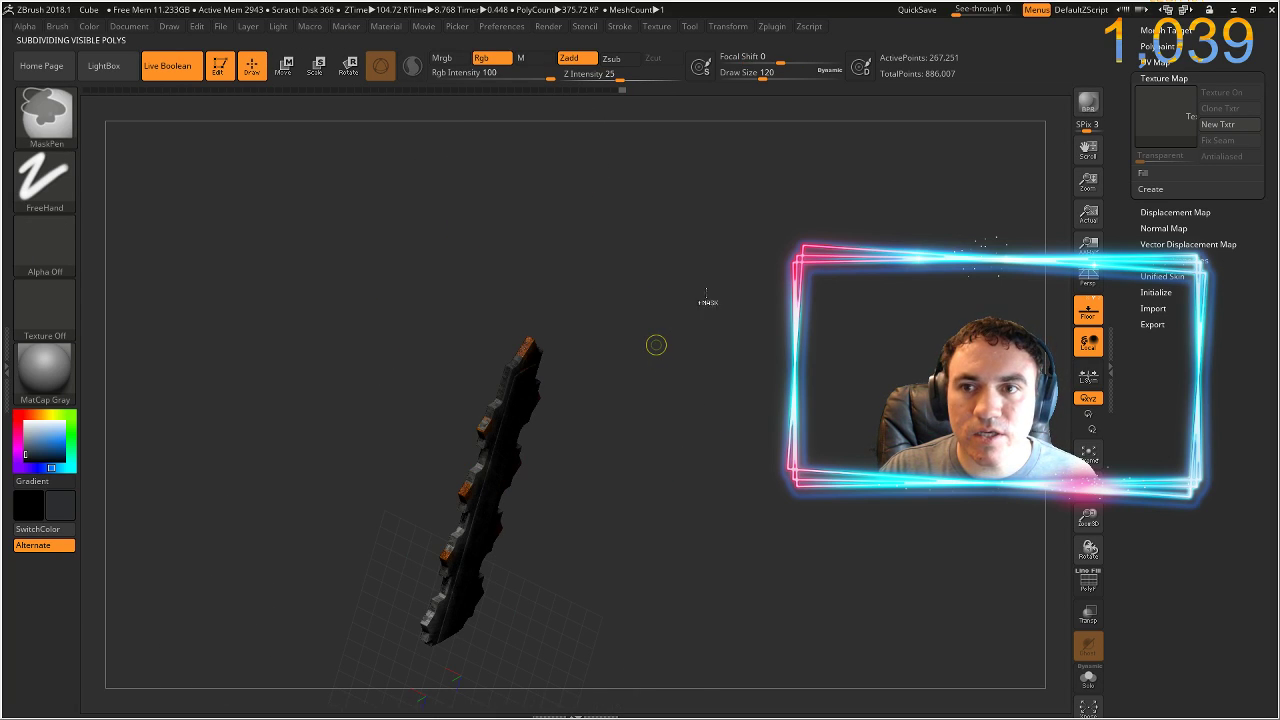
pyautogui.keyDown('ctrl'); pyautogui.keyDown('shift'); pyautogui.click(628, 357); pyautogui.keyUp('shift'); pyautogui.keyUp('ctrl')
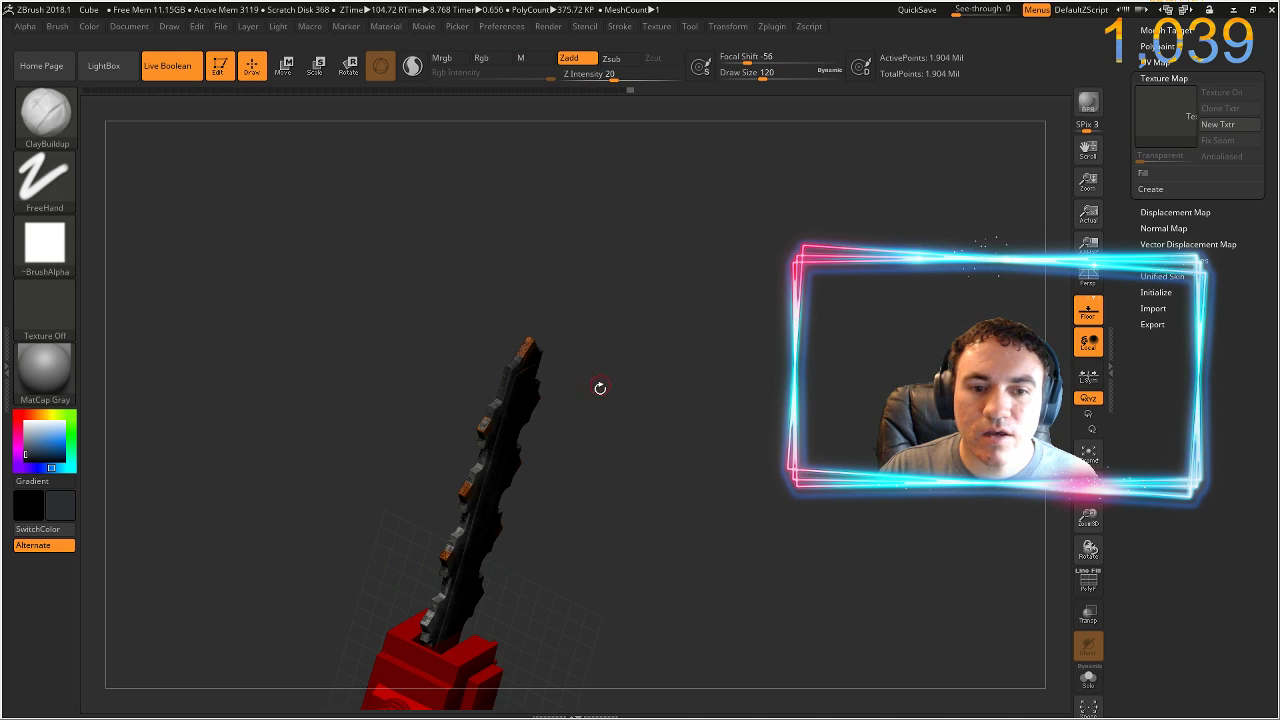
# - Mask the orange-streaked thin-edge faces of another tooth and invert the mask to protect everything around them
pyautogui.keyDown('alt'); pyautogui.moveTo(649, 497); pyautogui.dragTo(655, 481); pyautogui.keyUp('alt')
pyautogui.keyDown('alt'); pyautogui.moveTo(655, 481); pyautogui.dragTo(661, 410, button='right'); pyautogui.keyUp('alt')
pyautogui.keyDown('ctrl'); pyautogui.moveTo(627, 342); pyautogui.dragTo(705, 680, button='right'); pyautogui.keyUp('ctrl')
pyautogui.moveTo(716, 412); pyautogui.dragTo(731, 414, button='right')
pyautogui.moveTo(722, 268)
pyautogui.keyDown('alt'); pyautogui.mouseDown(button='right')
pyautogui.moveTo(669, 389)
pyautogui.moveTo(720, 517)
pyautogui.moveTo(724, 640)
pyautogui.mouseUp(button='right'); pyautogui.keyUp('alt')
pyautogui.keyDown('alt'); pyautogui.moveTo(707, 230); pyautogui.dragTo(669, 481, button='right'); pyautogui.keyUp('alt')
pyautogui.keyDown('alt'); pyautogui.moveTo(684, 380); pyautogui.dragTo(679, 572, button='right'); pyautogui.keyUp('alt')
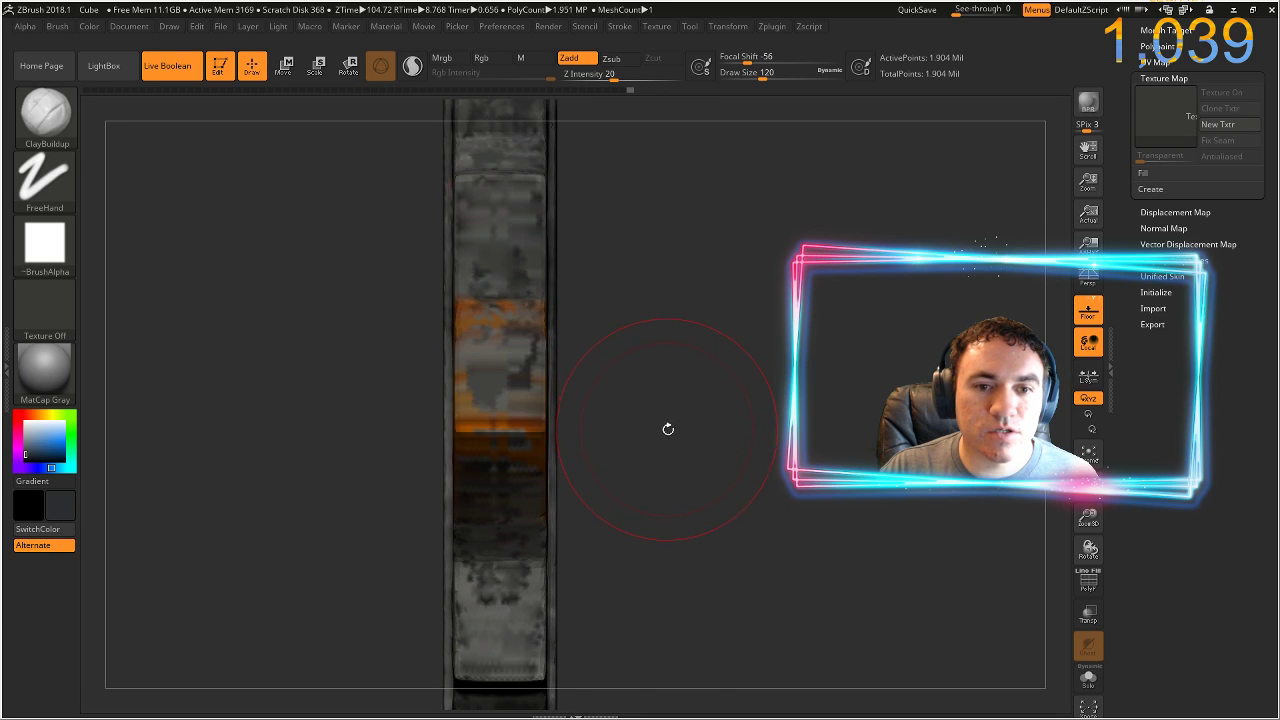
pyautogui.moveTo(669, 431)
pyautogui.keyDown('alt'); pyautogui.mouseDown()
pyautogui.moveTo(683, 478)
pyautogui.moveTo(664, 476)
pyautogui.mouseUp(); pyautogui.keyUp('alt')
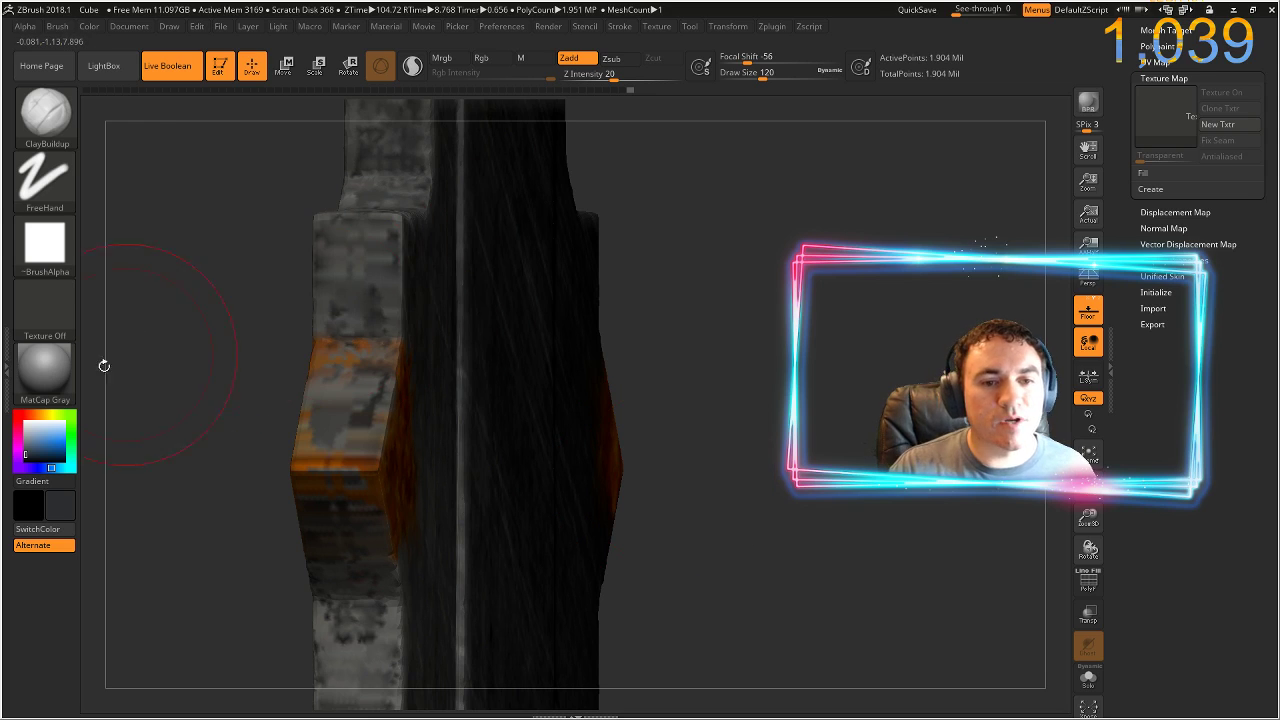
pyautogui.moveTo(152, 424); pyautogui.dragTo(209, 423)
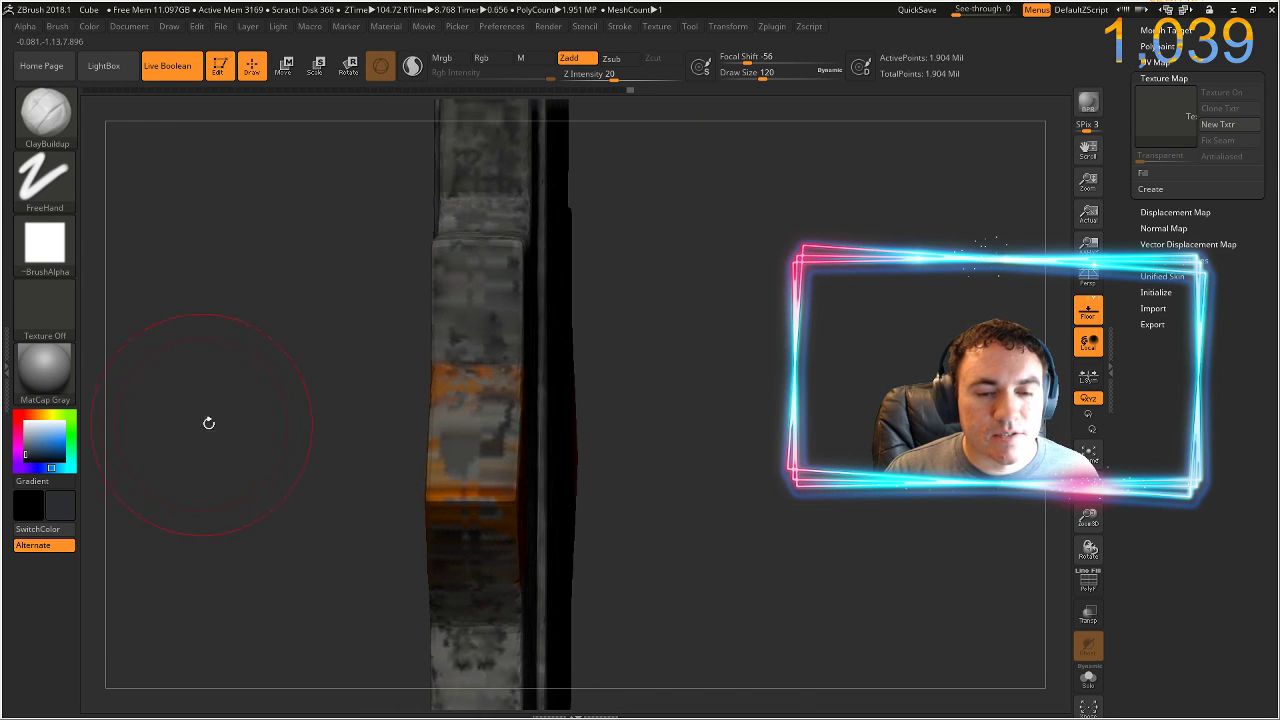
pyautogui.press('ctrl')
pyautogui.moveTo(461, 460)
pyautogui.keyDown('ctrl'); pyautogui.mouseDown()
pyautogui.moveTo(470, 520)
pyautogui.moveTo(490, 534)
pyautogui.moveTo(469, 538)
pyautogui.moveTo(490, 526)
pyautogui.moveTo(494, 489)
pyautogui.mouseUp(); pyautogui.keyUp('ctrl')
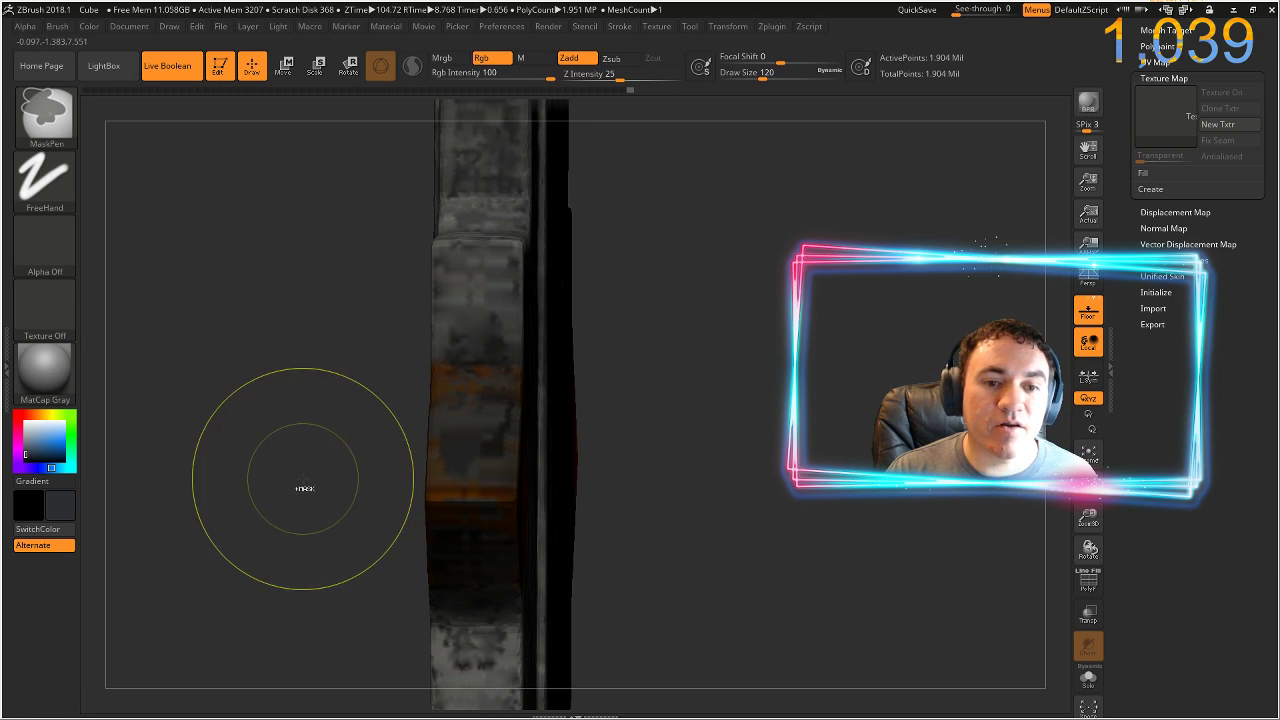
pyautogui.keyDown('ctrl'); pyautogui.click(290, 488); pyautogui.keyUp('ctrl')
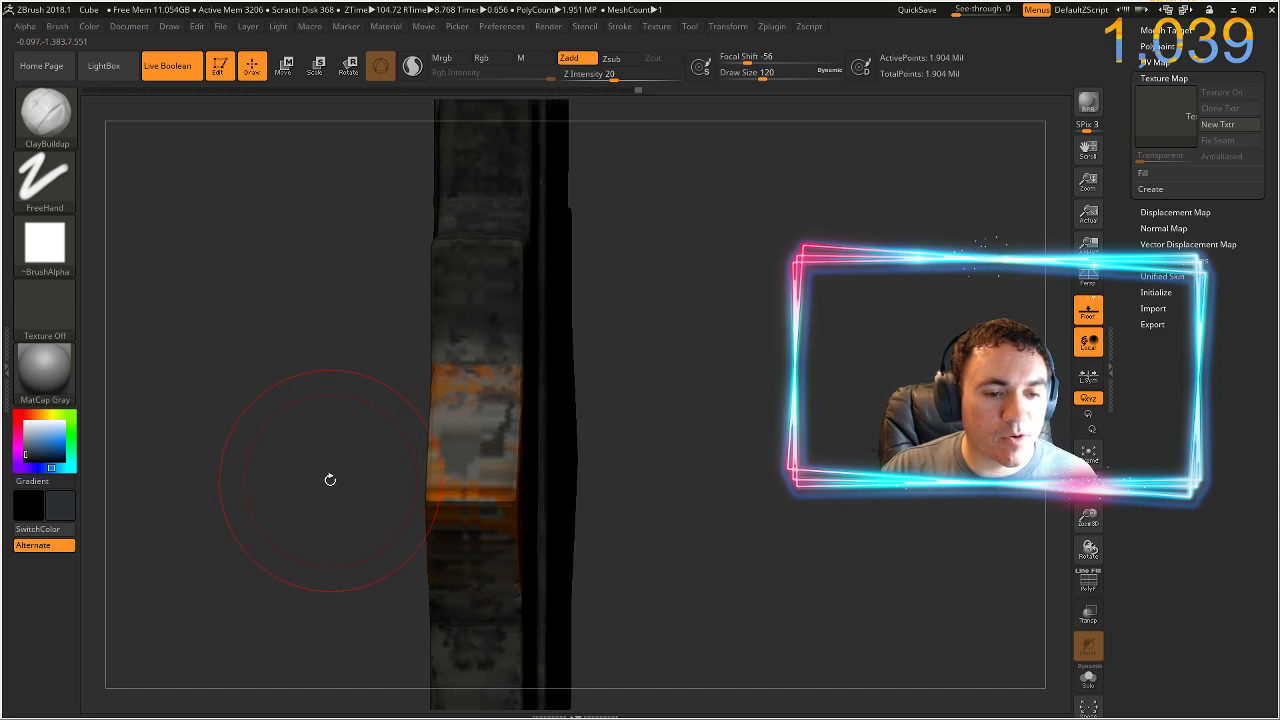
# - Frame this tooth's thin edge straight on, drop it through ZAppLink, and update the Photoshop document from disk
pyautogui.moveTo(335, 476); pyautogui.dragTo(391, 421)
pyautogui.keyDown('ctrl'); pyautogui.moveTo(391, 421); pyautogui.dragTo(386, 565, button='right'); pyautogui.keyUp('ctrl')
pyautogui.moveTo(360, 474); pyautogui.dragTo(333, 481, button='right')
pyautogui.moveTo(333, 481); pyautogui.dragTo(306, 487)
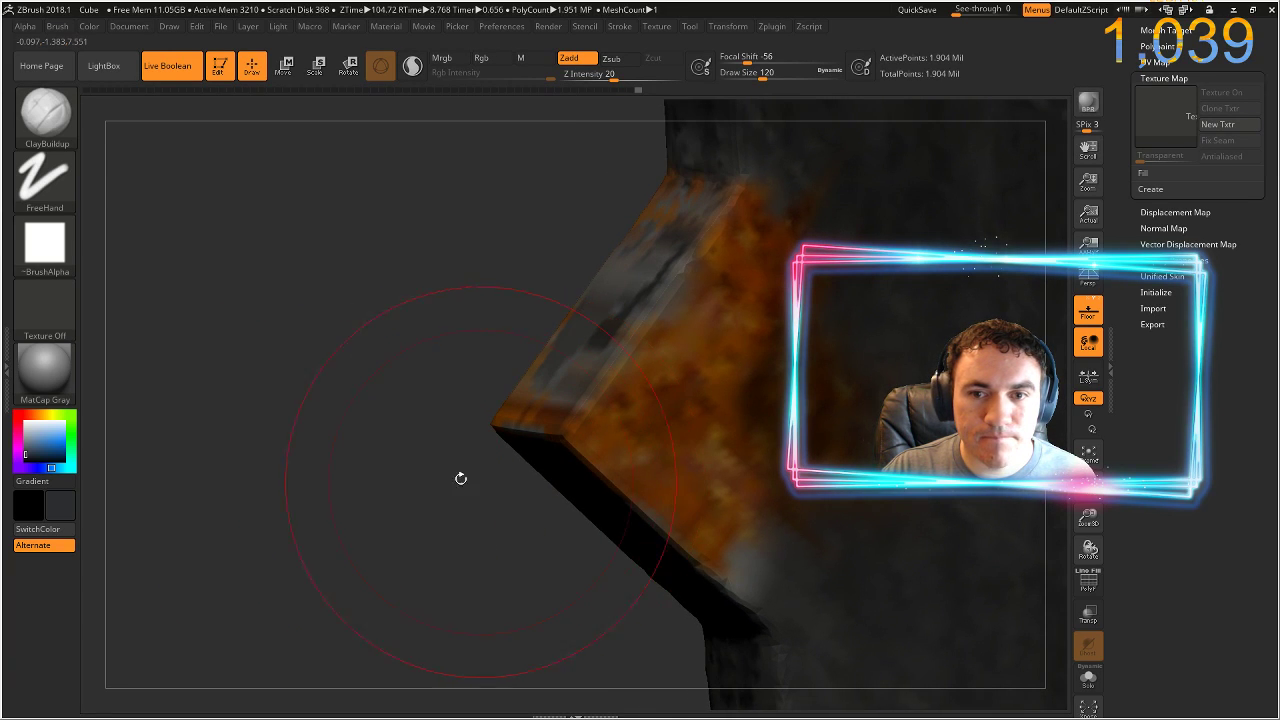
pyautogui.moveTo(460, 477); pyautogui.dragTo(391, 433)
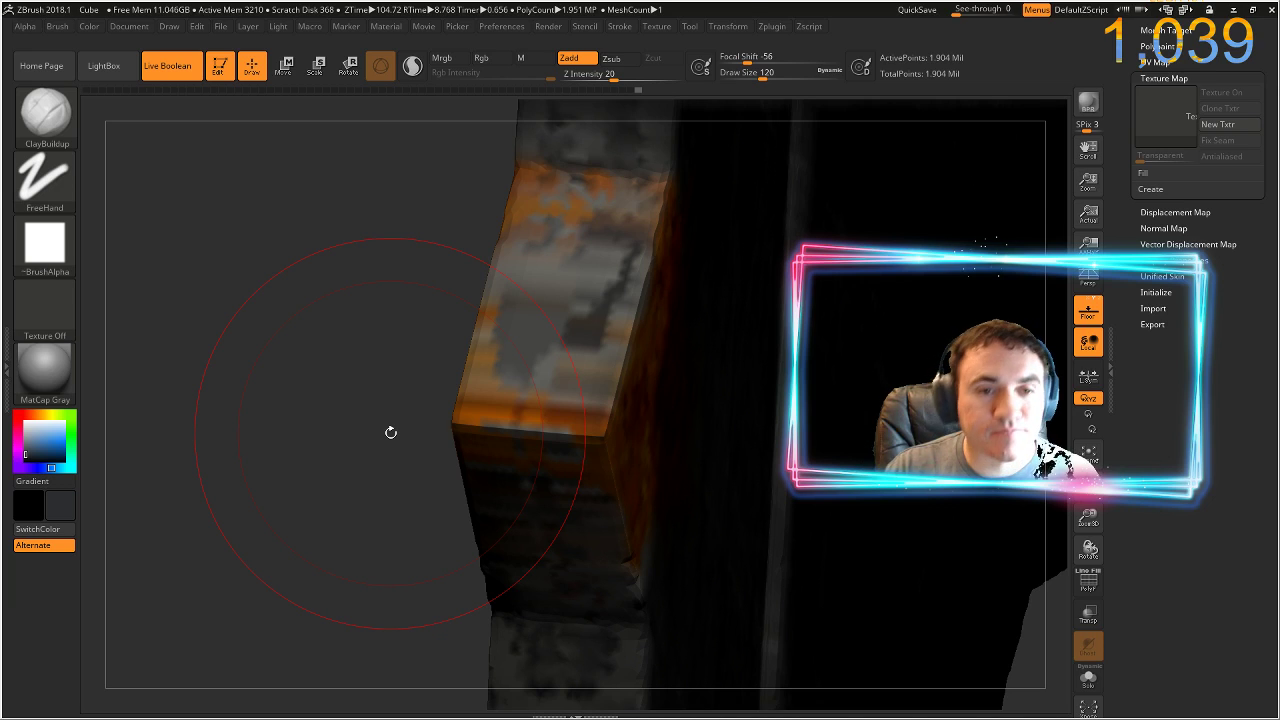
pyautogui.moveTo(388, 405); pyautogui.dragTo(393, 402)
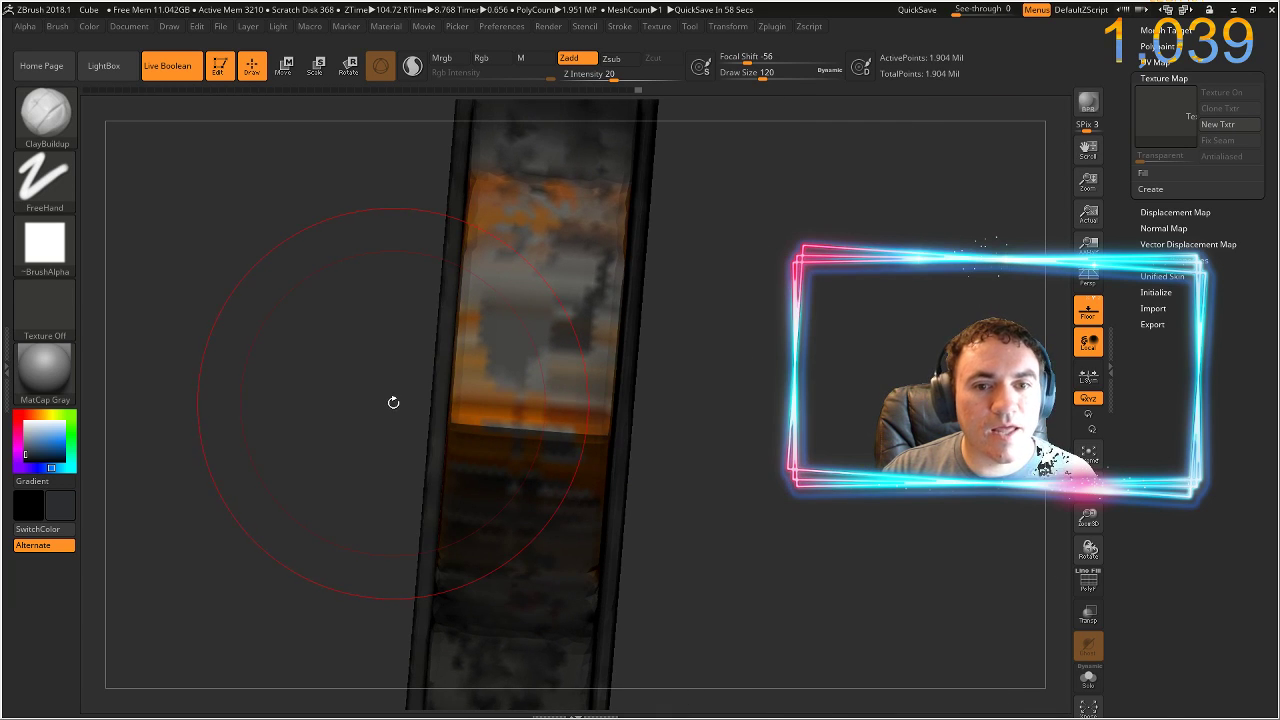
pyautogui.hotkey('ctrl', 'shift', 's')
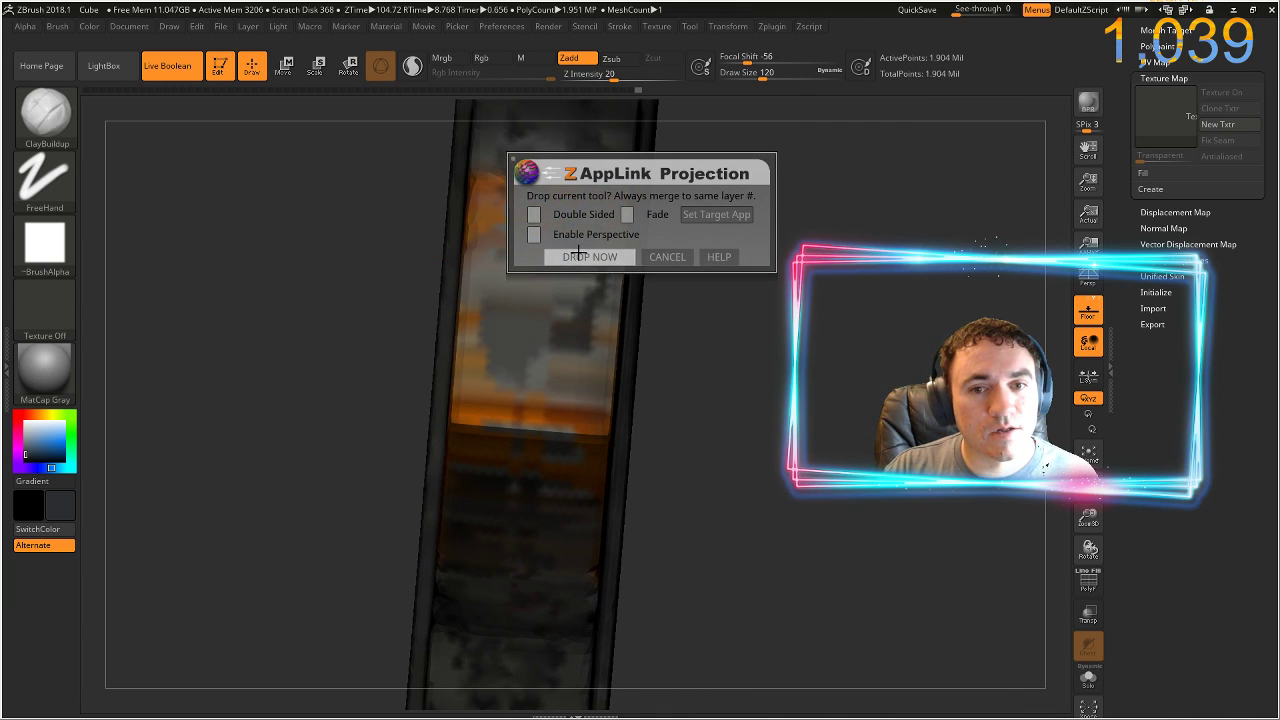
pyautogui.click(578, 252)
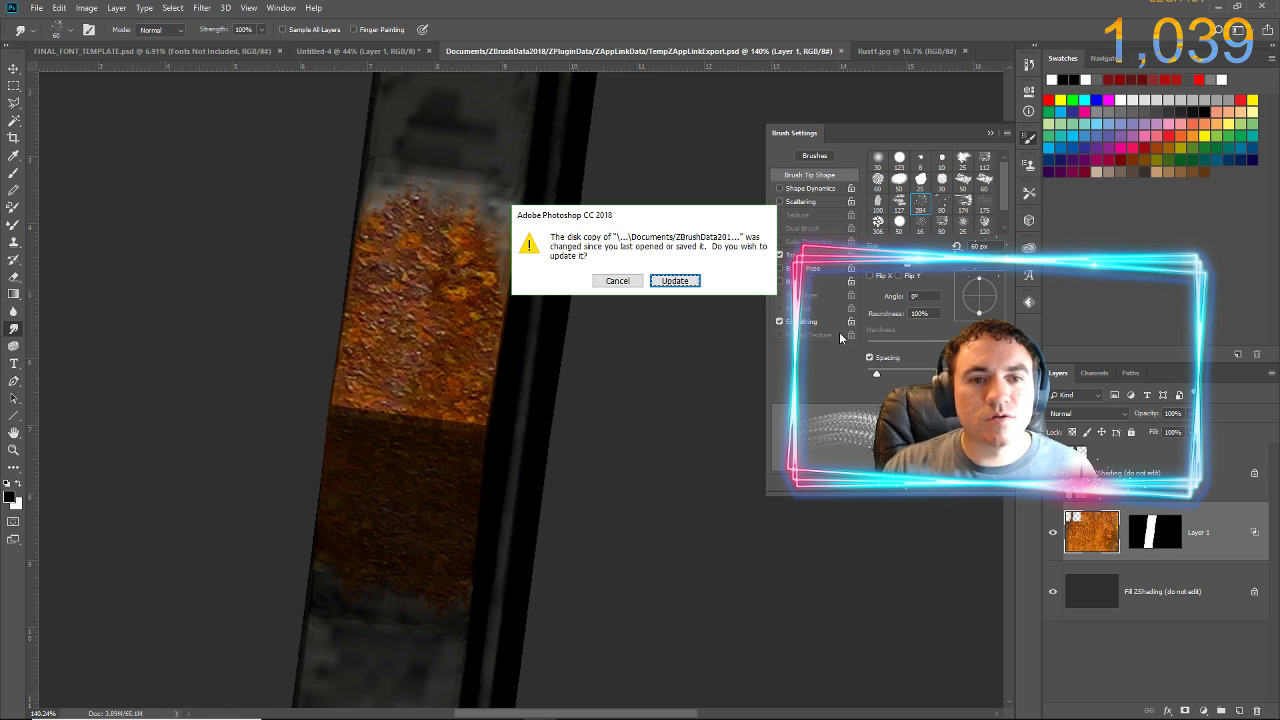
pyautogui.click(675, 281)
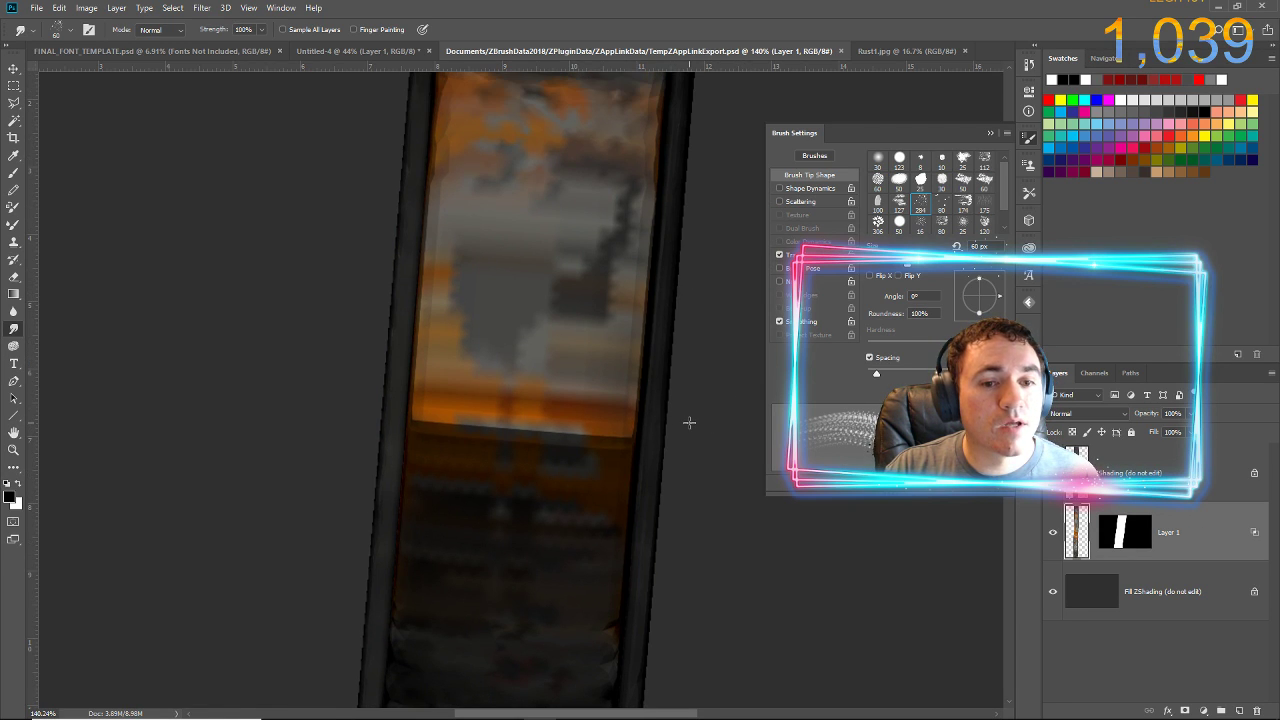
# - Paste the rust texture as a new layer over this tooth's edge and add a layer mask filled with black
pyautogui.keyDown('alt'); pyautogui.scroll(-3, 685, 415); pyautogui.keyUp('alt')
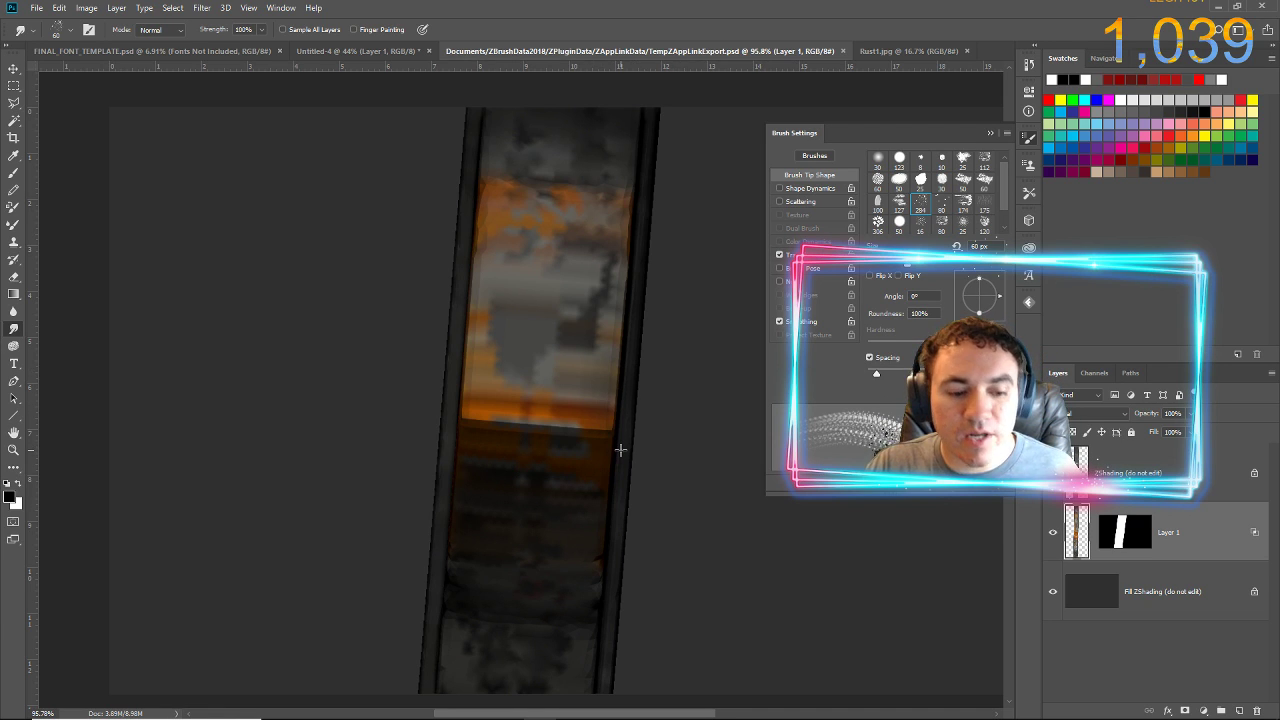
pyautogui.hotkey('ctrl', 'v')
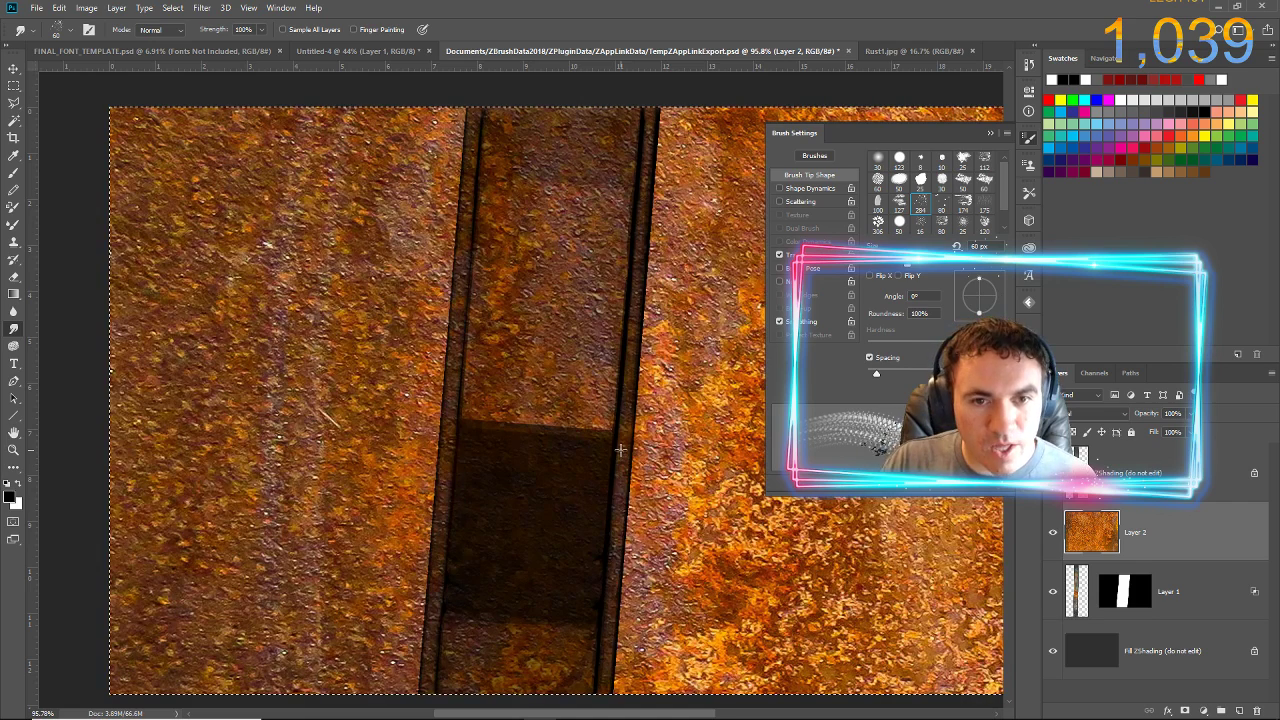
pyautogui.click(1185, 711)
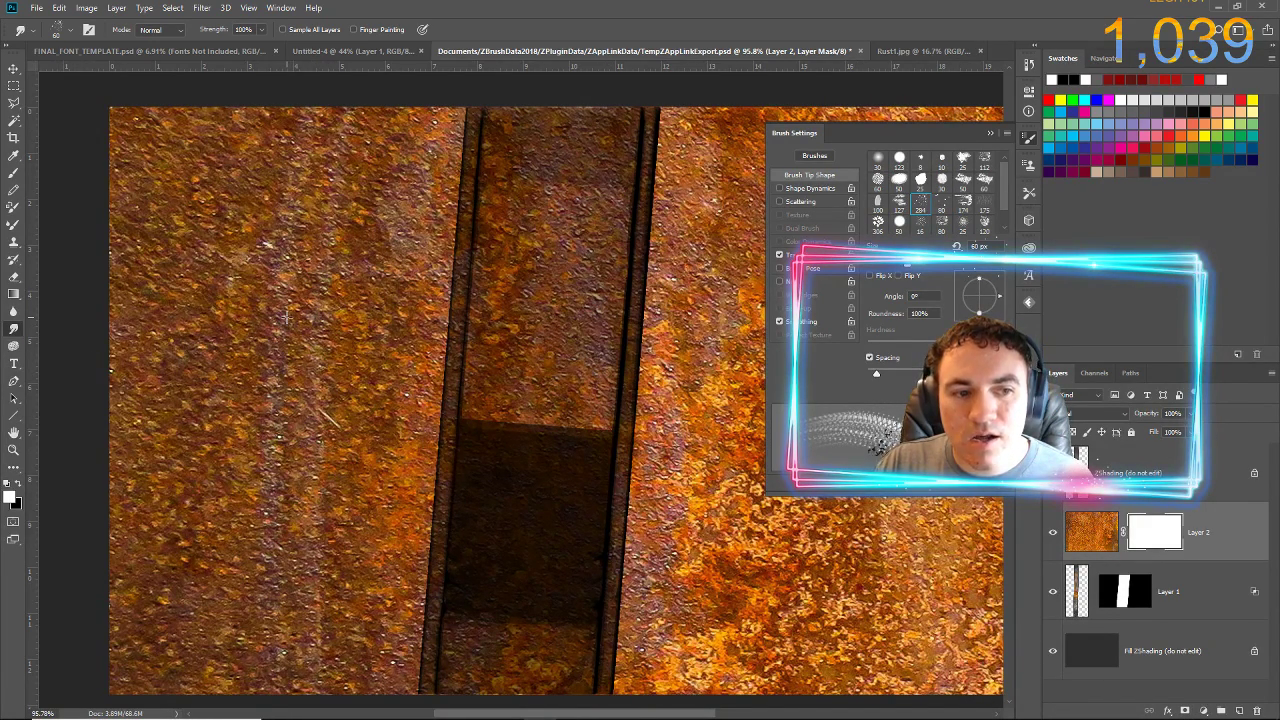
pyautogui.press('x')
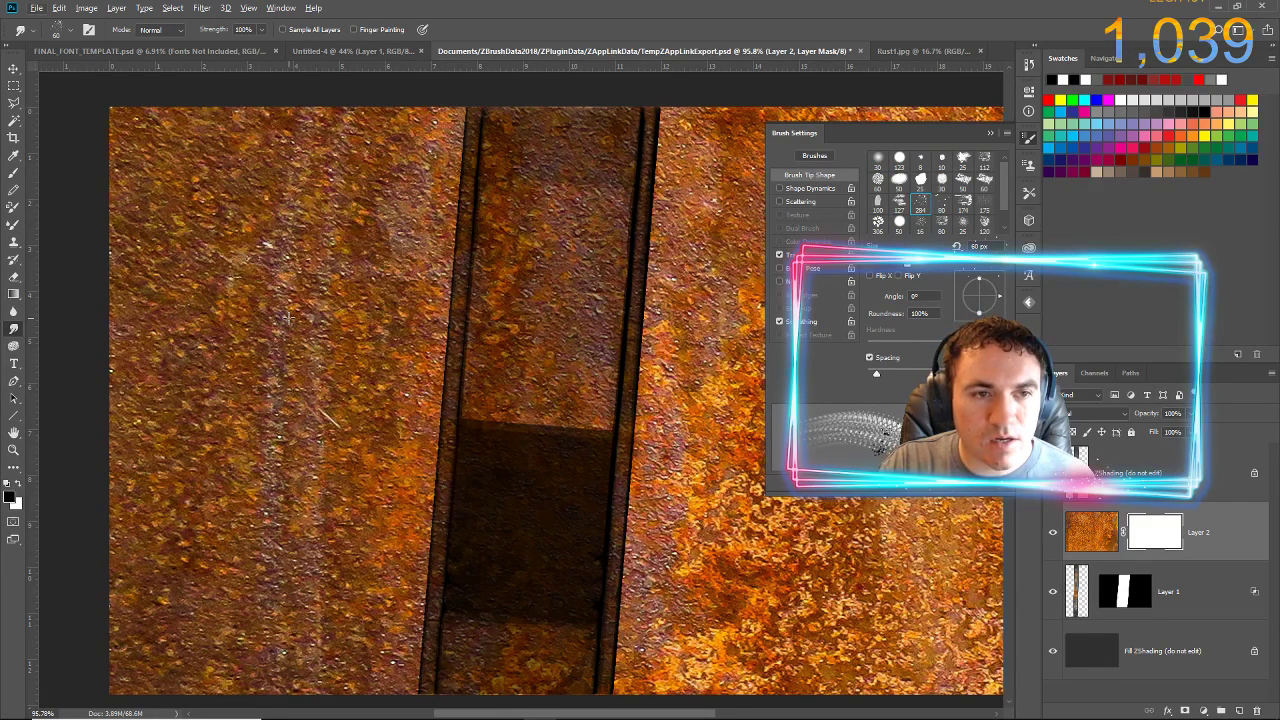
pyautogui.hotkey('ctrl', 'a')
pyautogui.hotkey('alt', 'BackSpace')
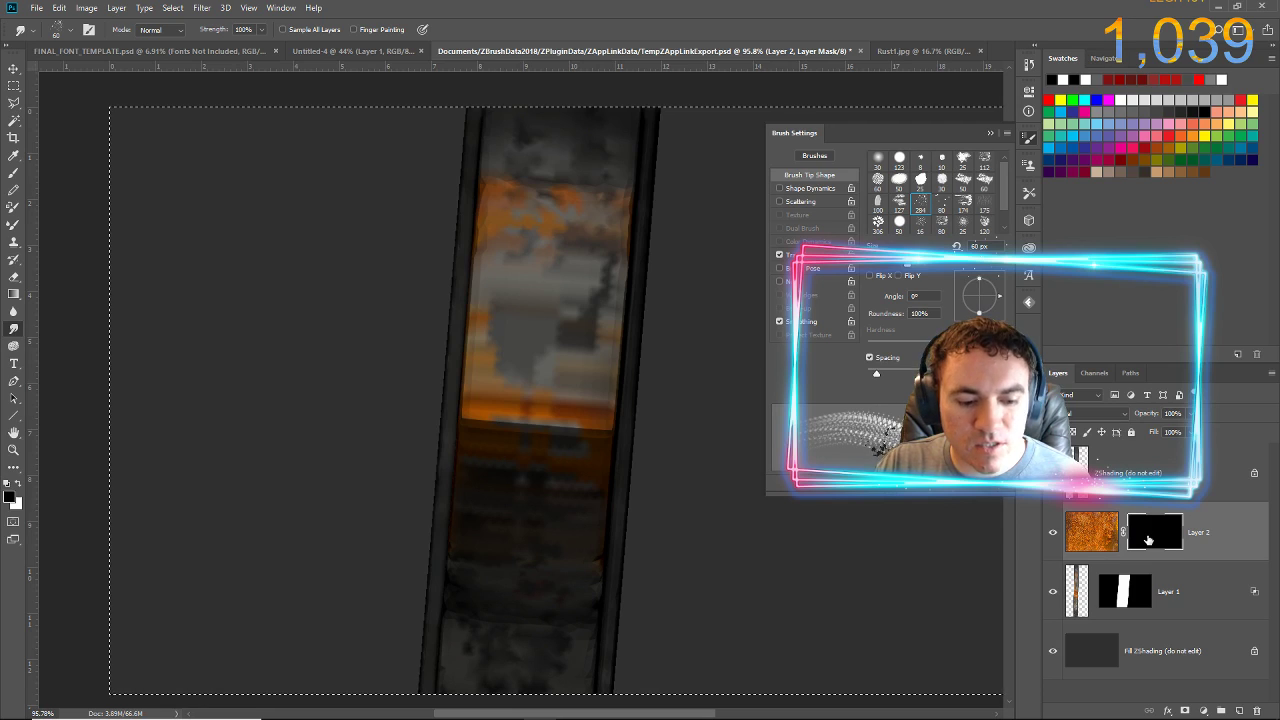
pyautogui.hotkey('ctrl', 'd')
pyautogui.press('x')
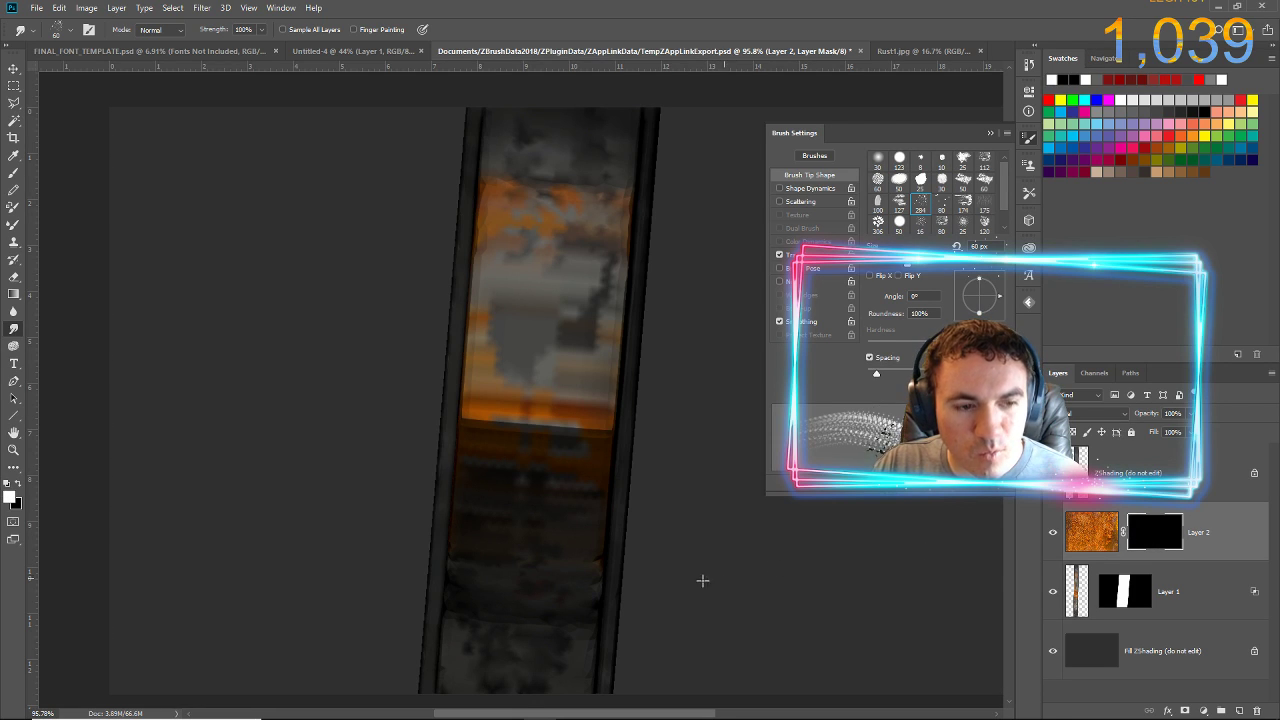
# - Paint the mask white with the 100 px brush over the streaked and dark faces, and smudge the rust's ends at 60 px
pyautogui.press('b')
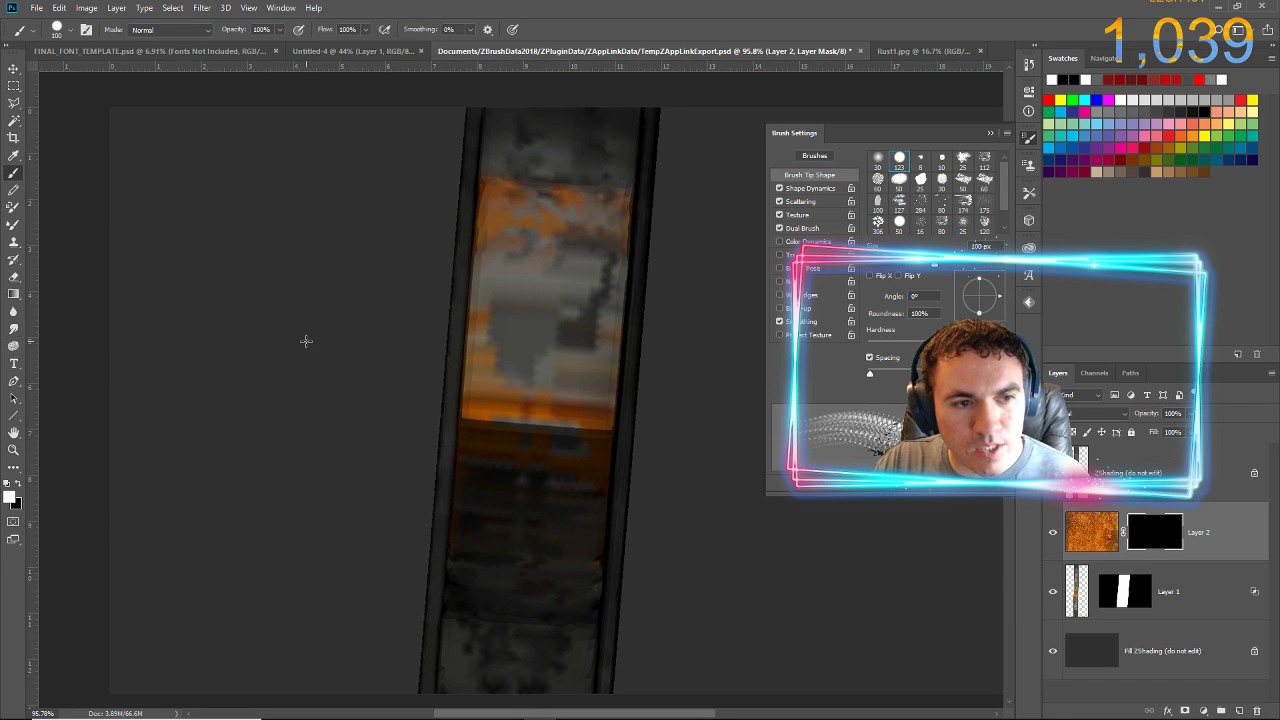
pyautogui.moveTo(537, 404)
pyautogui.mouseDown()
pyautogui.moveTo(549, 456)
pyautogui.moveTo(572, 447)
pyautogui.moveTo(583, 264)
pyautogui.moveTo(600, 215)
pyautogui.moveTo(520, 208)
pyautogui.moveTo(530, 258)
pyautogui.moveTo(490, 225)
pyautogui.moveTo(549, 307)
pyautogui.mouseUp()
pyautogui.moveTo(502, 401); pyautogui.dragTo(509, 468)
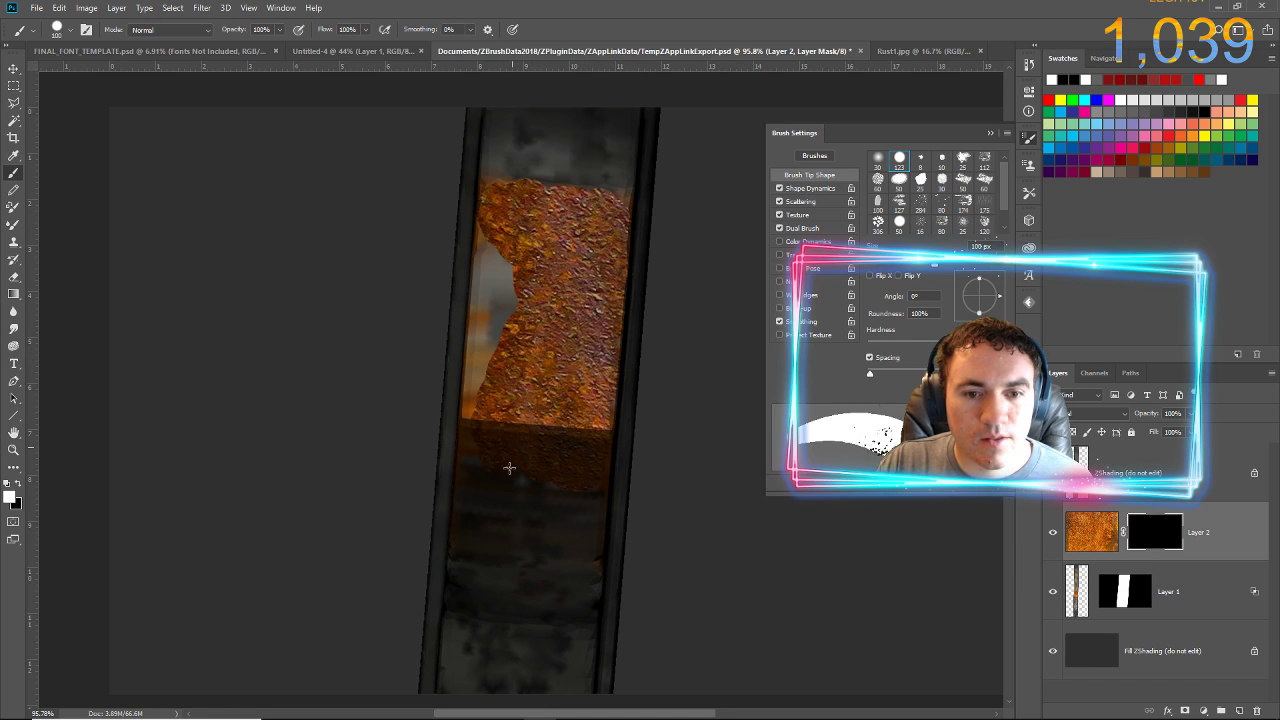
pyautogui.moveTo(571, 543)
pyautogui.mouseDown()
pyautogui.moveTo(529, 551)
pyautogui.moveTo(502, 536)
pyautogui.mouseUp()
pyautogui.moveTo(492, 460)
pyautogui.mouseDown()
pyautogui.moveTo(489, 369)
pyautogui.moveTo(520, 290)
pyautogui.moveTo(491, 256)
pyautogui.mouseUp()
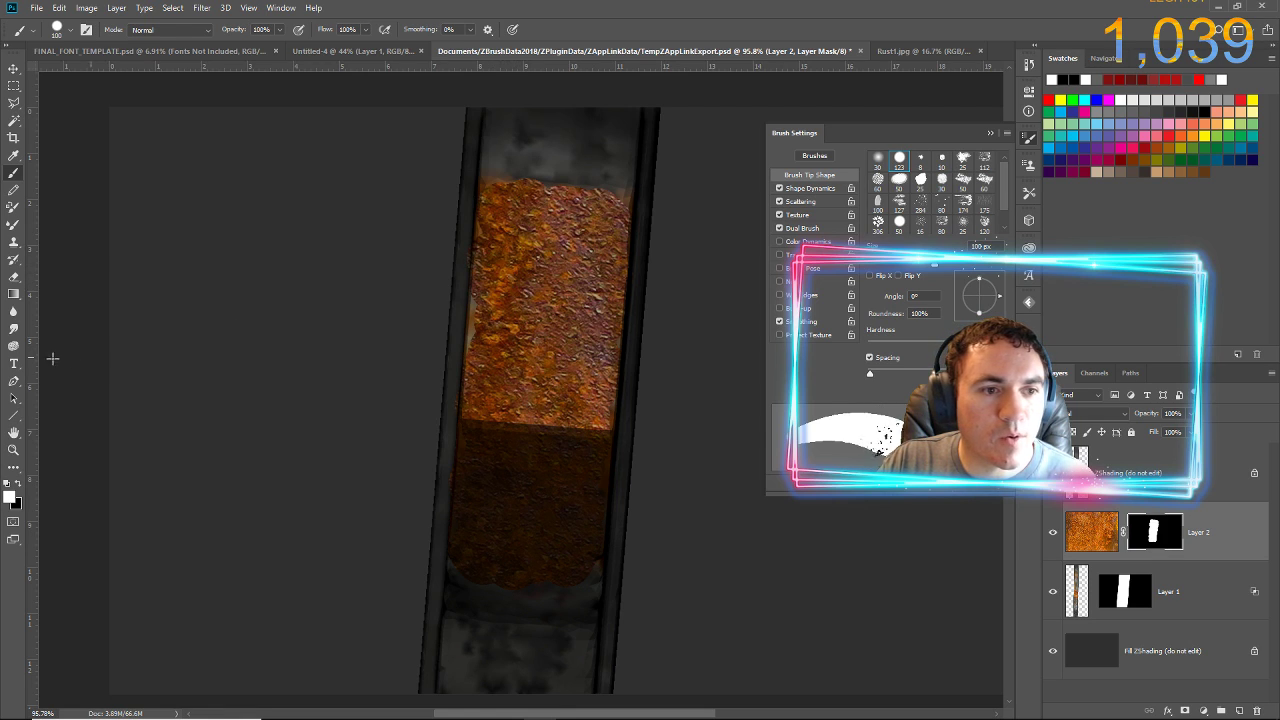
pyautogui.click(26, 328)
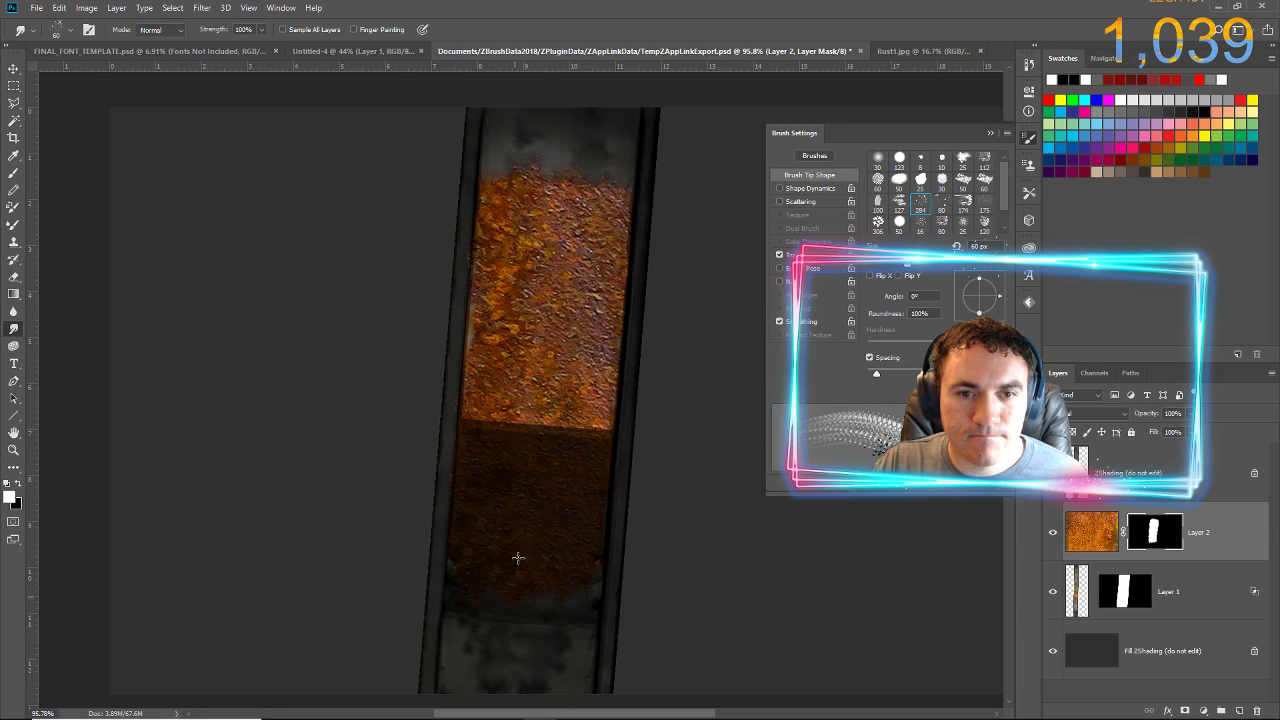
# - Merge the rust layer down preserving the underlying mask, save the document, and pick the edge up onto the ZBrush model through ZAppLink
pyautogui.hotkey('ctrl', 'e')
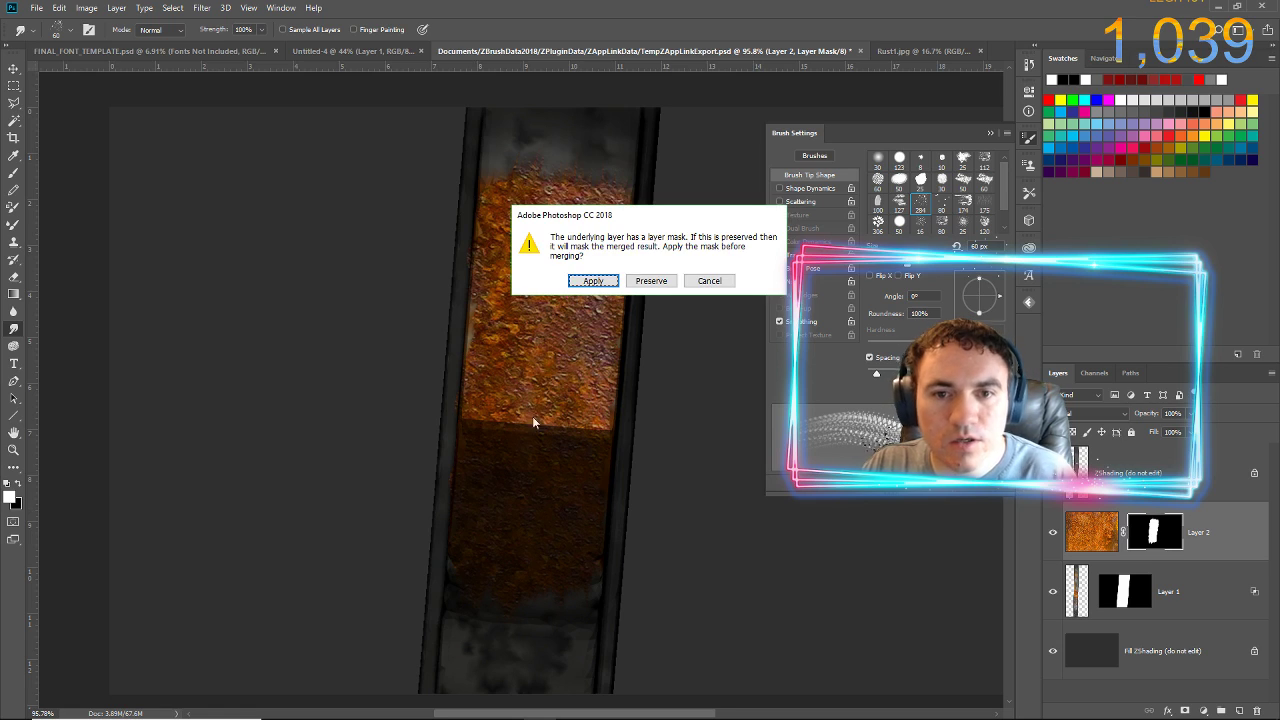
pyautogui.click(651, 281)
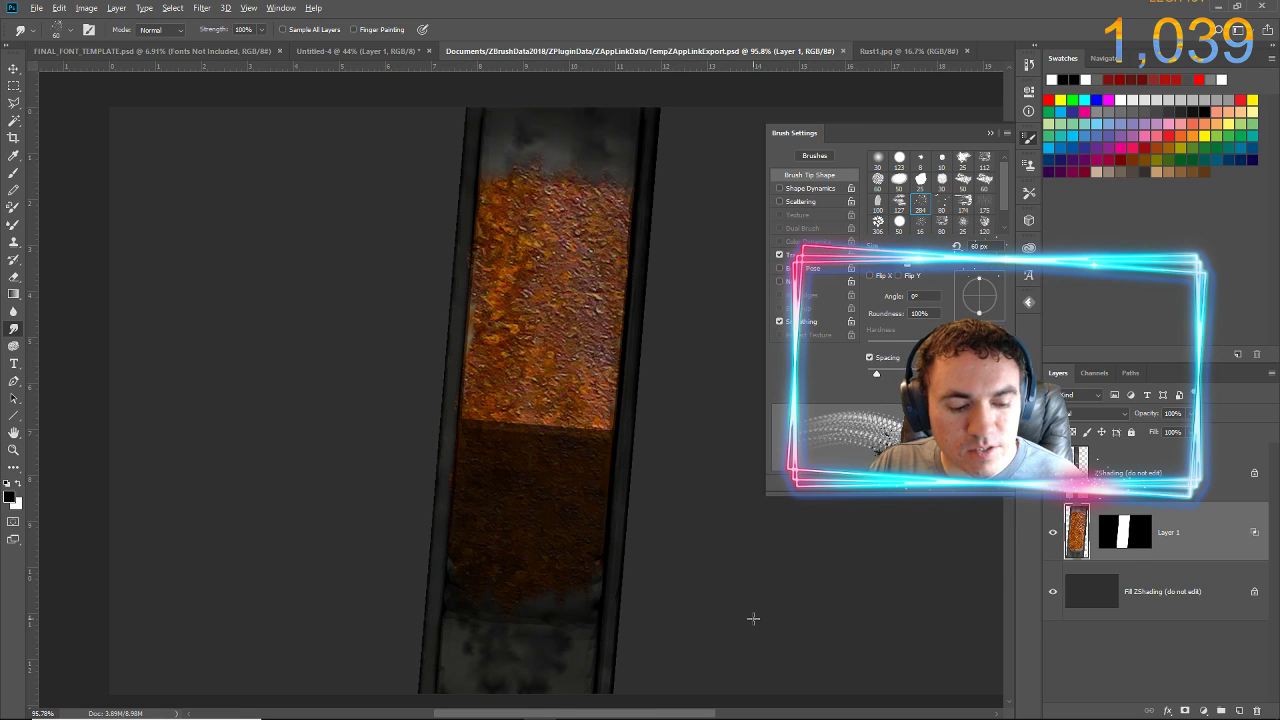
pyautogui.hotkey('alt', 'Tab')
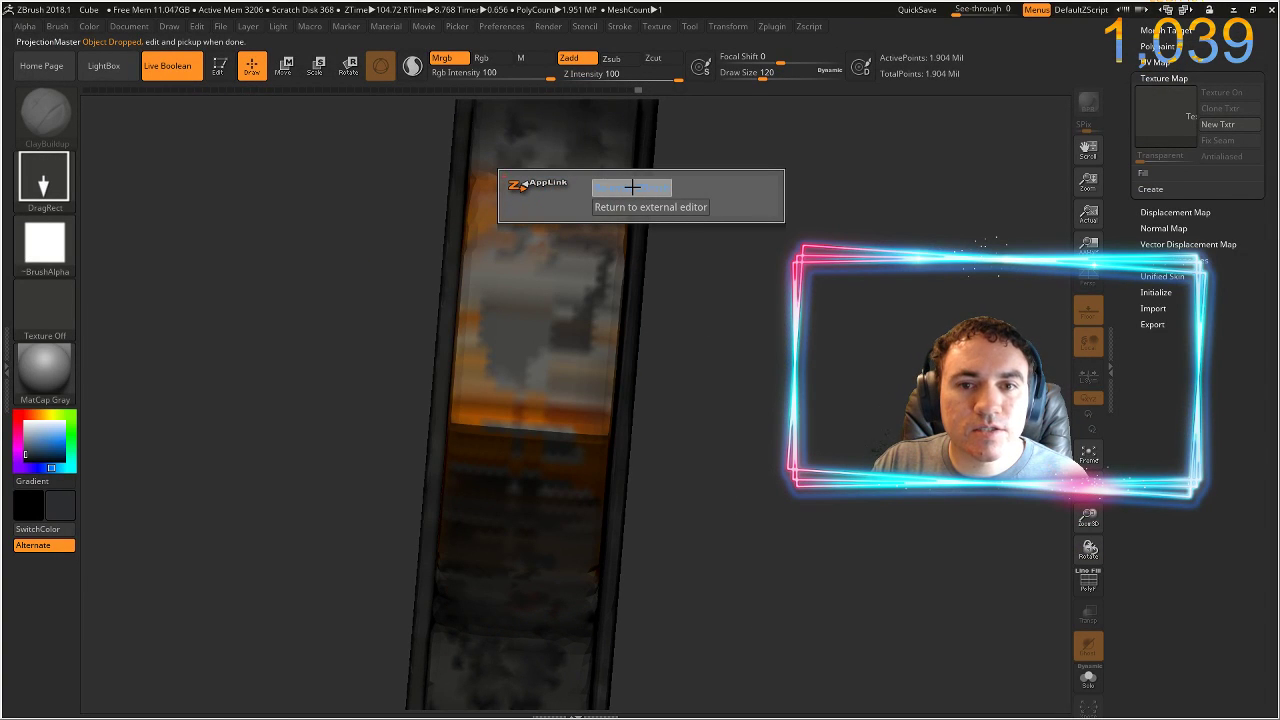
pyautogui.click(632, 187)
pyautogui.click(639, 257)
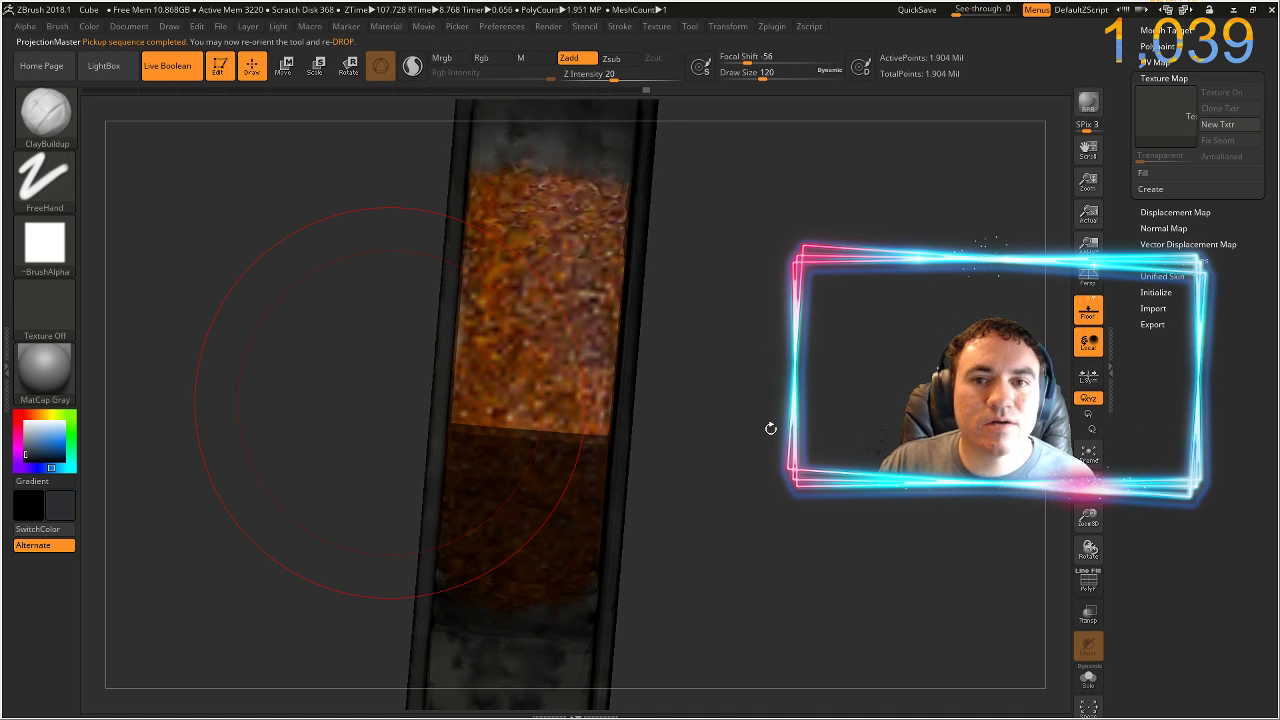
# - Inspect the projected rust and the masked boundary on the tooth edge with the polyframe shown, from several angles
pyautogui.moveTo(751, 437); pyautogui.dragTo(650, 450)
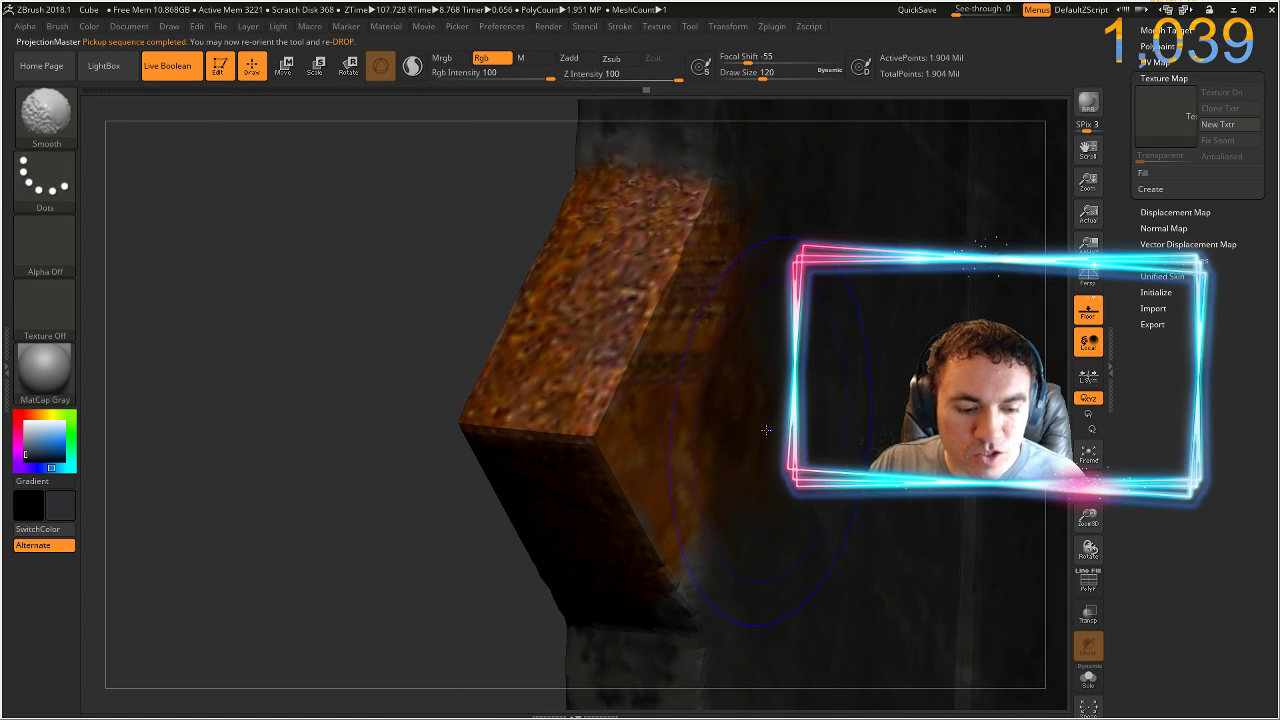
pyautogui.hotkey('shift', 'f')
pyautogui.moveTo(400, 360); pyautogui.dragTo(423, 358)
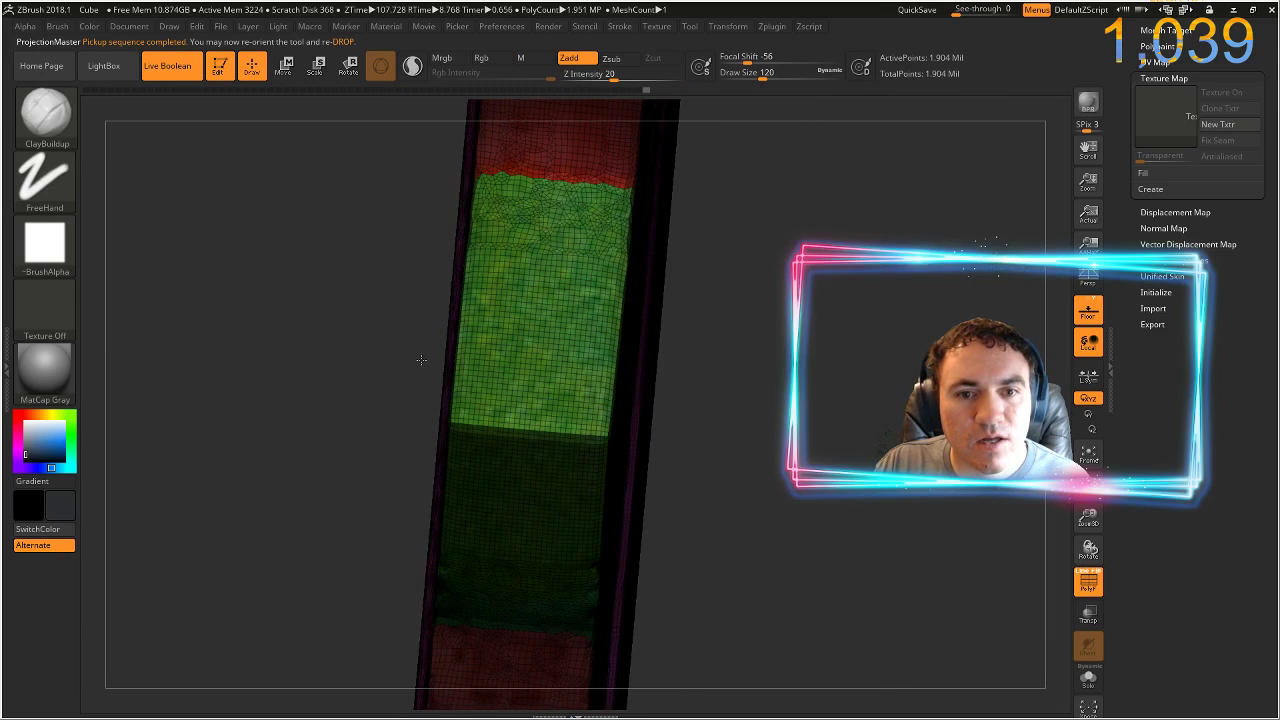
pyautogui.moveTo(943, 500); pyautogui.dragTo(409, 393)
pyautogui.press('shift')
pyautogui.press('shift')
pyautogui.hotkey('shift', 'f')
pyautogui.keyDown('ctrl'); pyautogui.moveTo(469, 480); pyautogui.dragTo(426, 454, button='right'); pyautogui.keyUp('ctrl')
pyautogui.moveTo(426, 454)
pyautogui.mouseDown()
pyautogui.moveTo(402, 441)
pyautogui.moveTo(354, 446)
pyautogui.moveTo(402, 471)
pyautogui.mouseUp()
# - Clear the mask around the tooth edge and review the rusted blade from the side up to the red body
pyautogui.press('ctrl')
pyautogui.keyDown('alt'); pyautogui.moveTo(498, 544); pyautogui.dragTo(440, 323); pyautogui.keyUp('alt')
pyautogui.keyDown('ctrl'); pyautogui.moveTo(383, 346); pyautogui.dragTo(330, 280, button='right'); pyautogui.keyUp('ctrl')
pyautogui.keyDown('alt'); pyautogui.moveTo(391, 292); pyautogui.dragTo(369, 422); pyautogui.keyUp('alt')
pyautogui.keyDown('ctrl'); pyautogui.moveTo(371, 320); pyautogui.dragTo(434, 331); pyautogui.keyUp('ctrl')
pyautogui.moveTo(565, 451); pyautogui.dragTo(600, 517)
pyautogui.moveTo(518, 455); pyautogui.dragTo(716, 488)
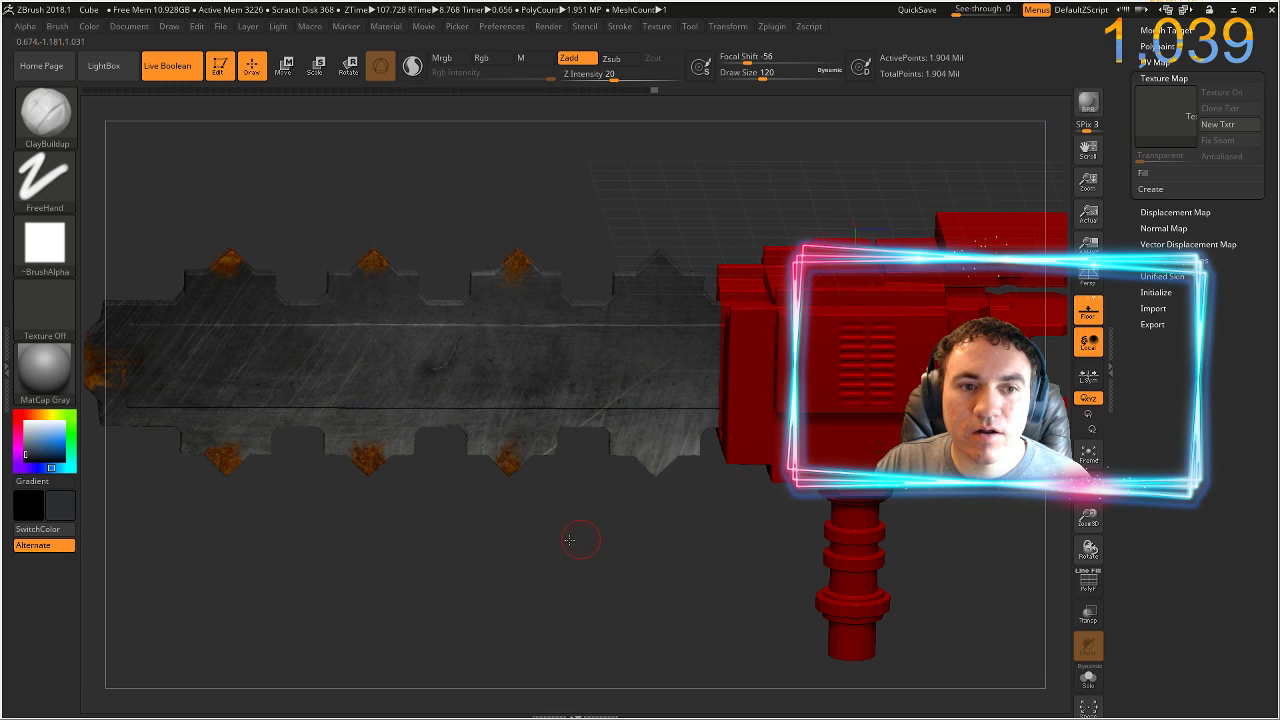
pyautogui.moveTo(569, 540); pyautogui.dragTo(585, 516)
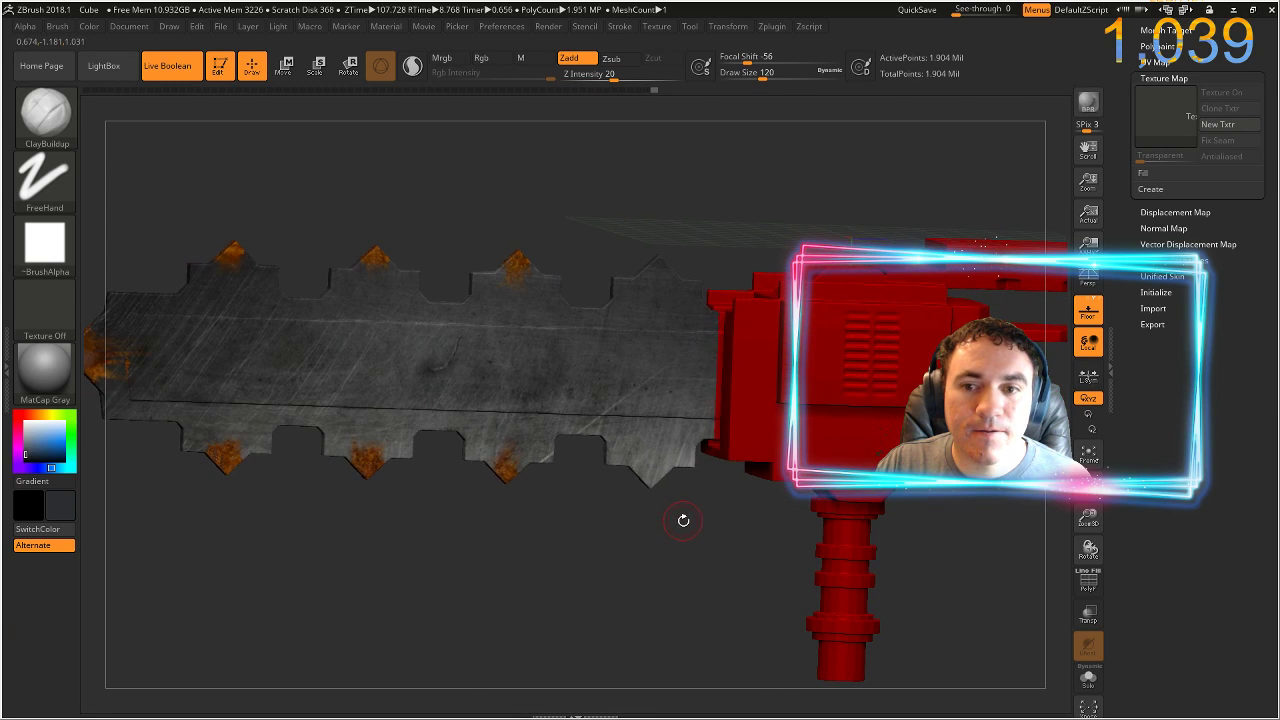
pyautogui.keyDown('alt'); pyautogui.moveTo(683, 521); pyautogui.dragTo(490, 512); pyautogui.keyUp('alt')
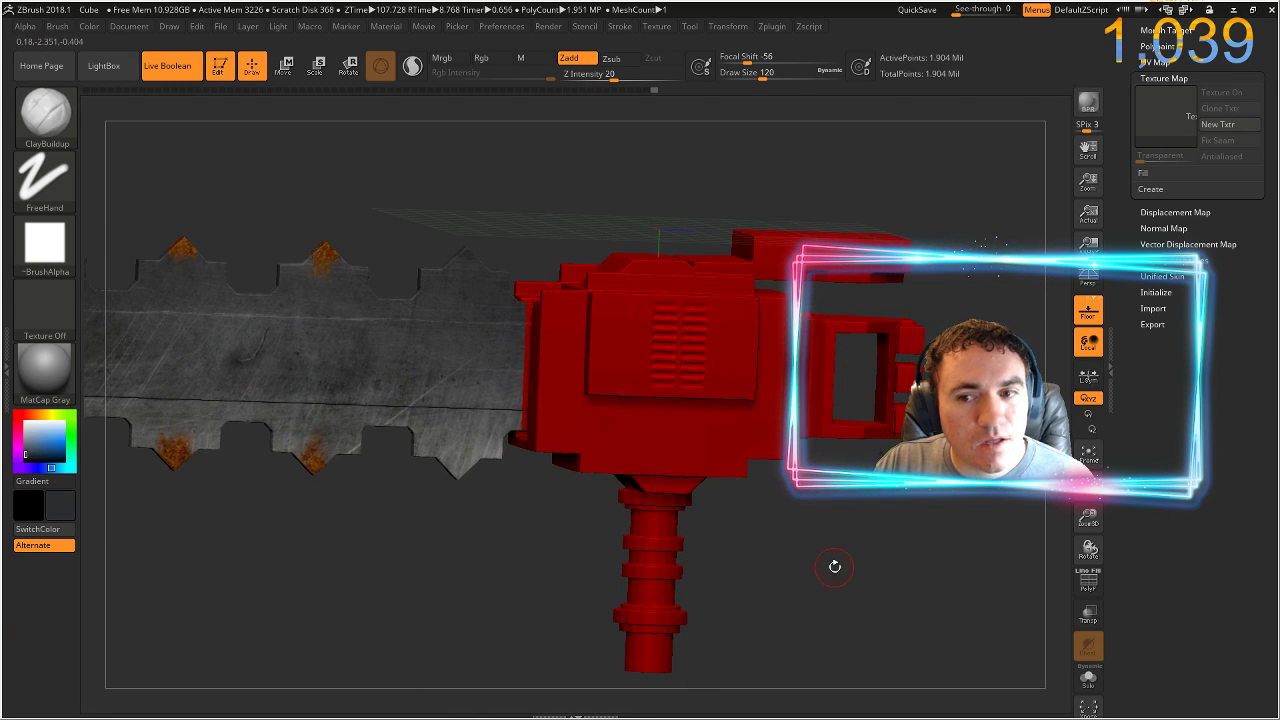
pyautogui.moveTo(834, 566); pyautogui.dragTo(724, 547)
# - Try to isolate and mask the blade separately from the red body
pyautogui.press('ctrl')
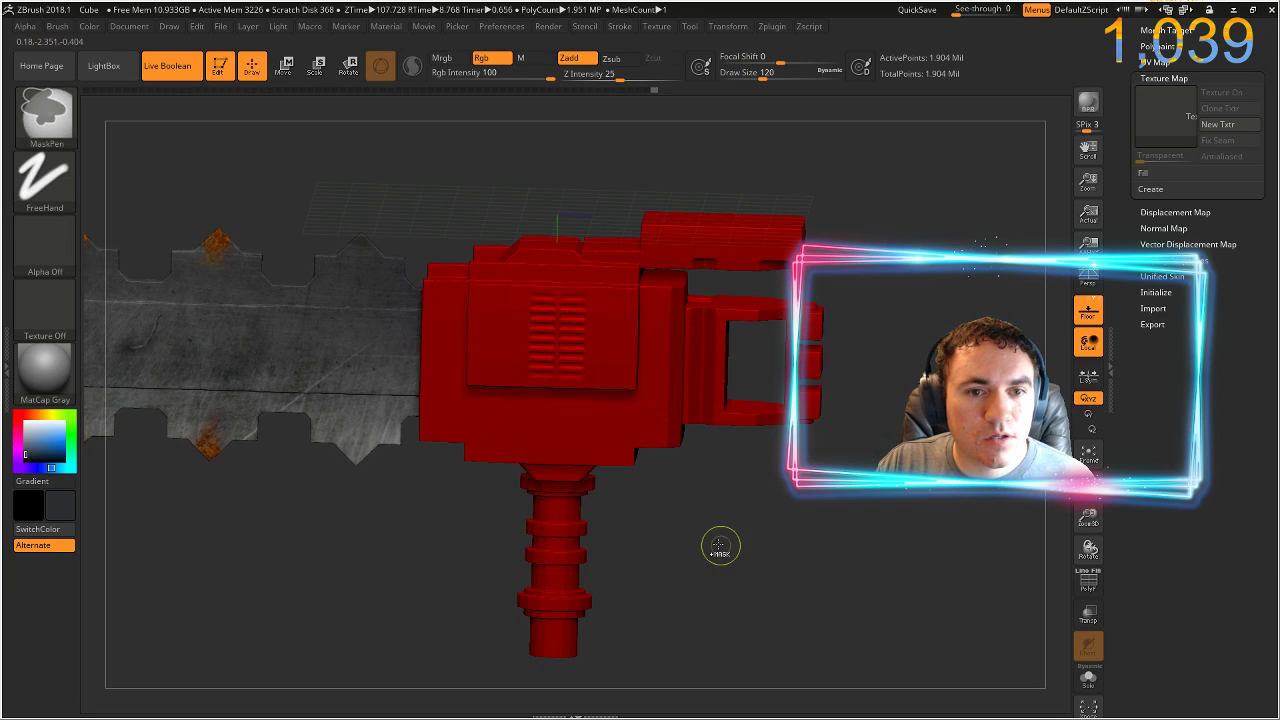
pyautogui.keyDown('ctrl'); pyautogui.click(720, 546); pyautogui.keyUp('ctrl')
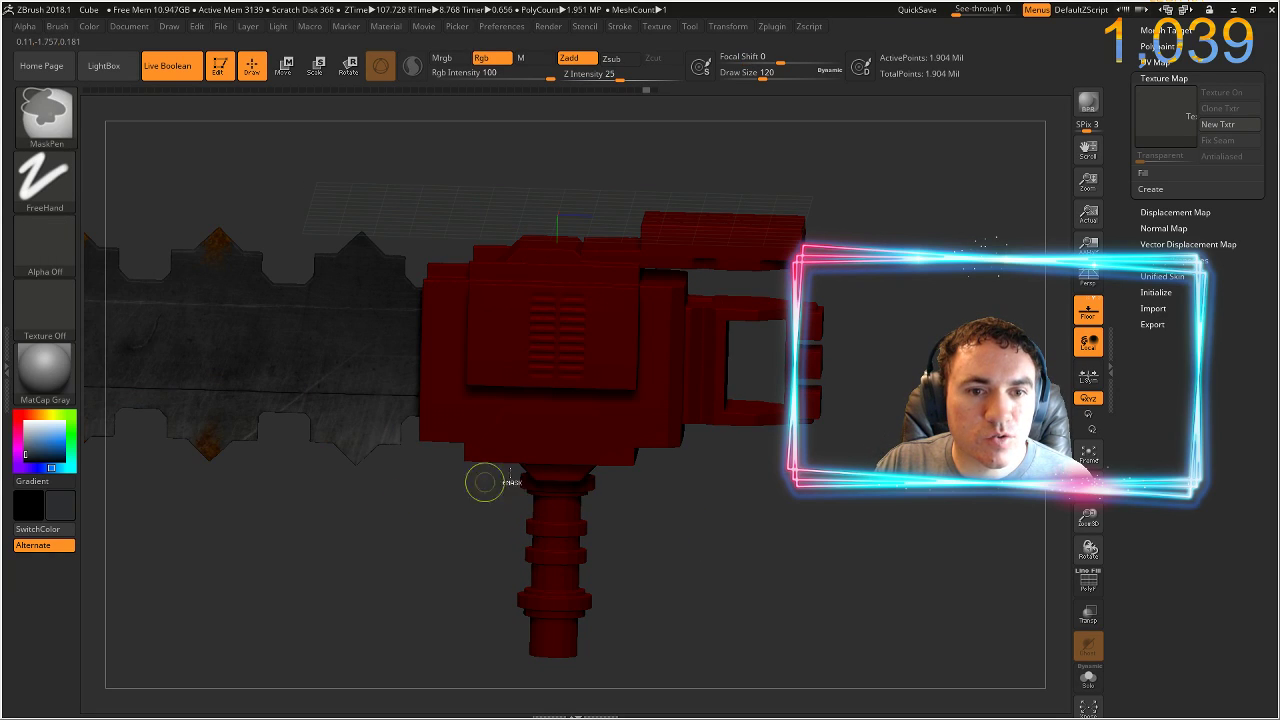
pyautogui.keyDown('ctrl'); pyautogui.click(362, 495); pyautogui.keyUp('ctrl')
pyautogui.hotkey('ctrl', 'z')
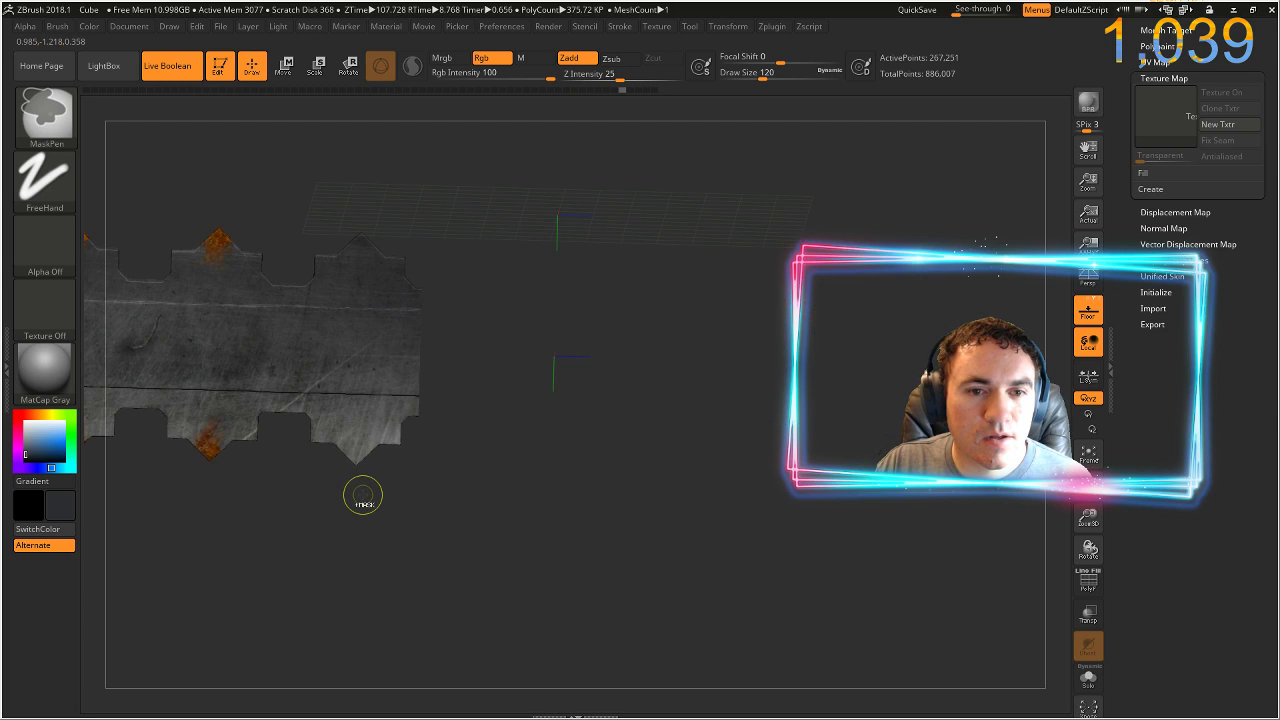
pyautogui.moveTo(471, 501)
pyautogui.mouseDown()
pyautogui.moveTo(383, 529)
pyautogui.moveTo(381, 511)
pyautogui.moveTo(906, 534)
pyautogui.moveTo(483, 583)
pyautogui.moveTo(517, 402)
pyautogui.moveTo(524, 427)
pyautogui.mouseUp()
pyautogui.keyDown('ctrl'); pyautogui.keyDown('shift'); pyautogui.click(527, 424); pyautogui.keyUp('shift'); pyautogui.keyUp('ctrl')
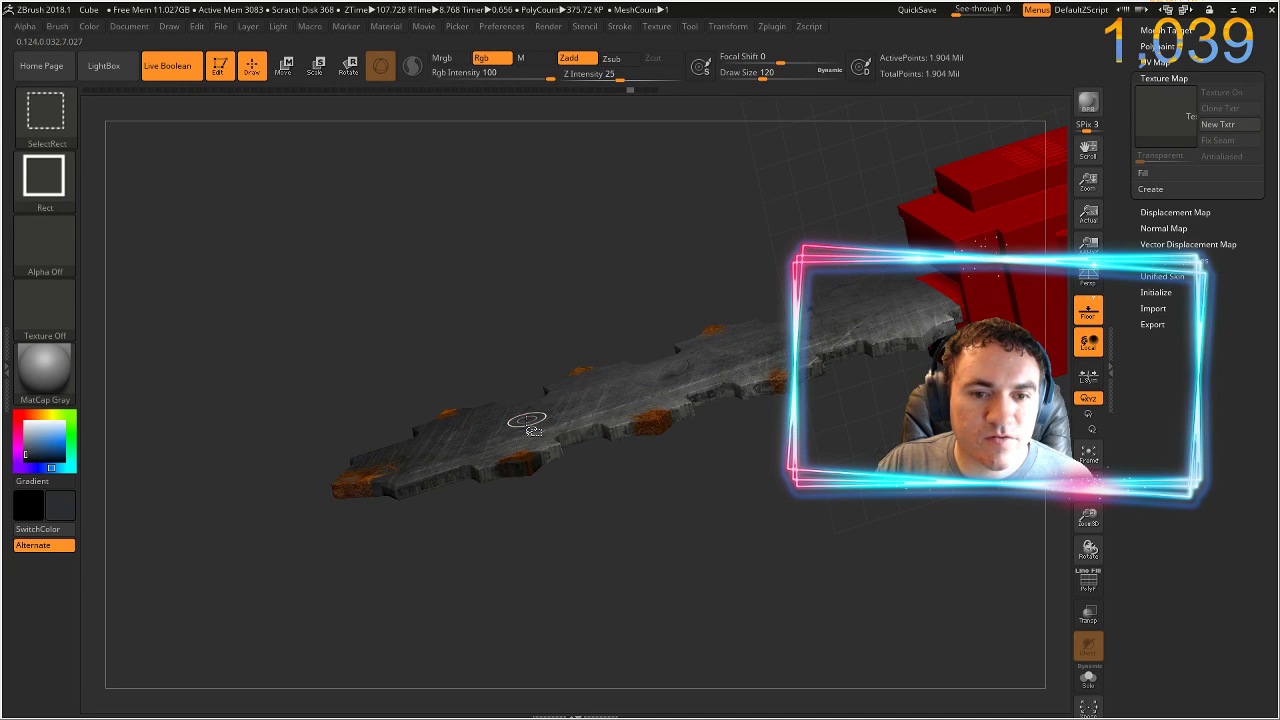
pyautogui.hotkey('ctrl', 'shift', 'z')
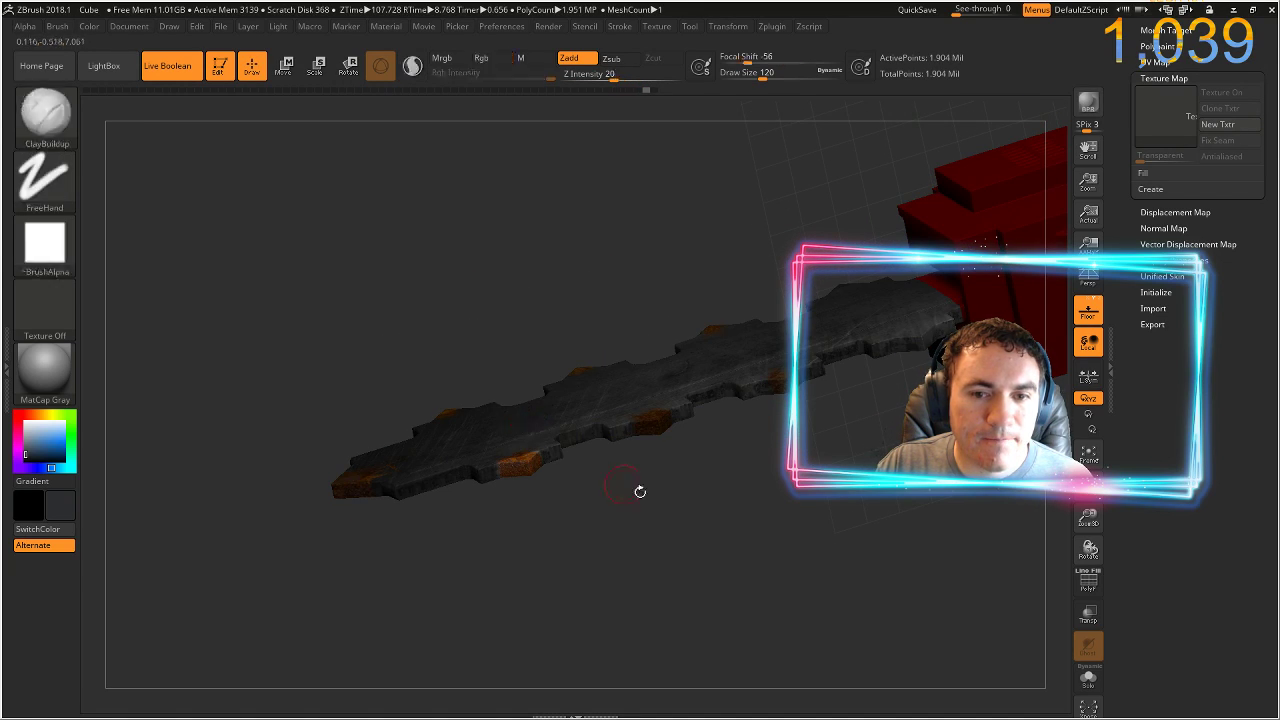
pyautogui.moveTo(915, 478)
pyautogui.mouseDown()
pyautogui.moveTo(920, 385)
pyautogui.moveTo(896, 510)
pyautogui.moveTo(591, 526)
pyautogui.moveTo(646, 589)
pyautogui.mouseUp()
pyautogui.keyDown('ctrl'); pyautogui.moveTo(646, 589); pyautogui.dragTo(663, 514, button='right'); pyautogui.keyUp('ctrl')
pyautogui.hotkey('ctrl', 'shift', 'z')
pyautogui.keyDown('alt'); pyautogui.moveTo(800, 526); pyautogui.dragTo(148, 563, button='right'); pyautogui.keyUp('alt')
pyautogui.moveTo(443, 503)
pyautogui.keyDown('ctrl'); pyautogui.mouseDown(button='right')
pyautogui.moveTo(357, 580)
pyautogui.moveTo(348, 570)
pyautogui.mouseUp(button='right'); pyautogui.keyUp('ctrl')
pyautogui.moveTo(348, 570); pyautogui.dragTo(370, 545)
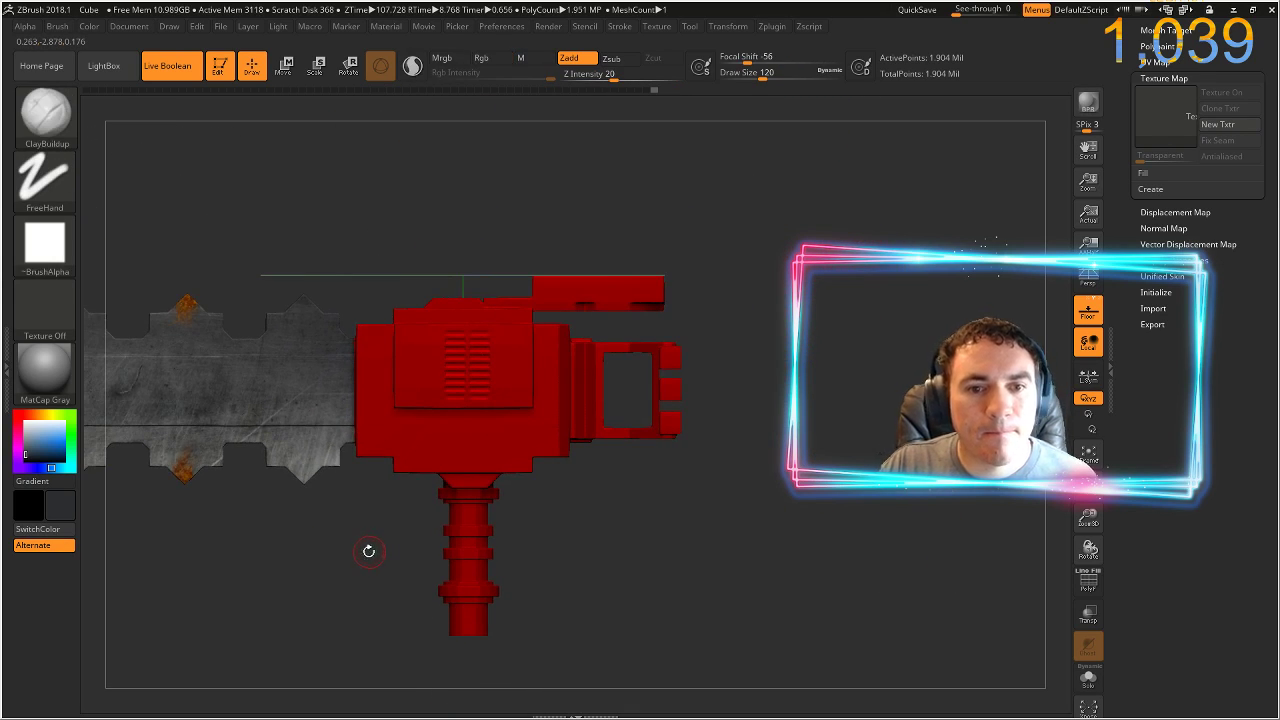
pyautogui.moveTo(742, 256)
pyautogui.keyDown('ctrl'); pyautogui.mouseDown()
pyautogui.moveTo(580, 491)
pyautogui.moveTo(414, 634)
pyautogui.moveTo(634, 386)
pyautogui.moveTo(680, 294)
pyautogui.mouseUp(); pyautogui.keyUp('ctrl')
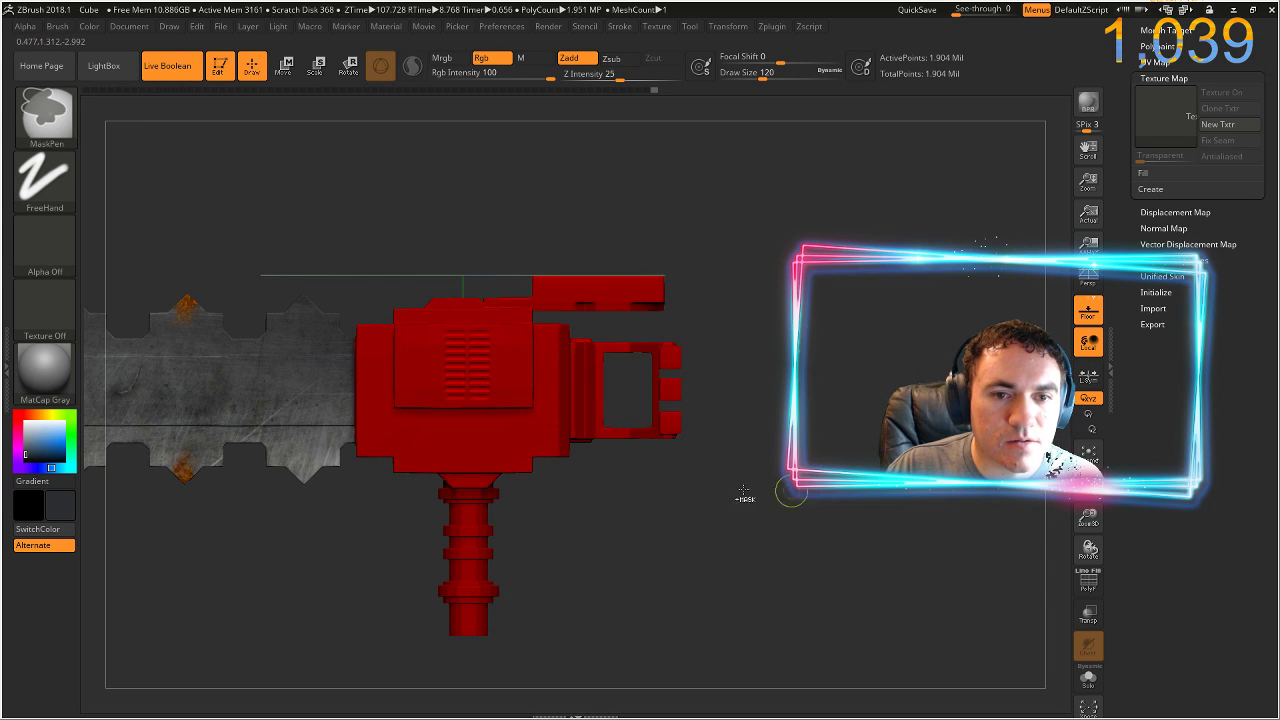
pyautogui.press('ctrl')
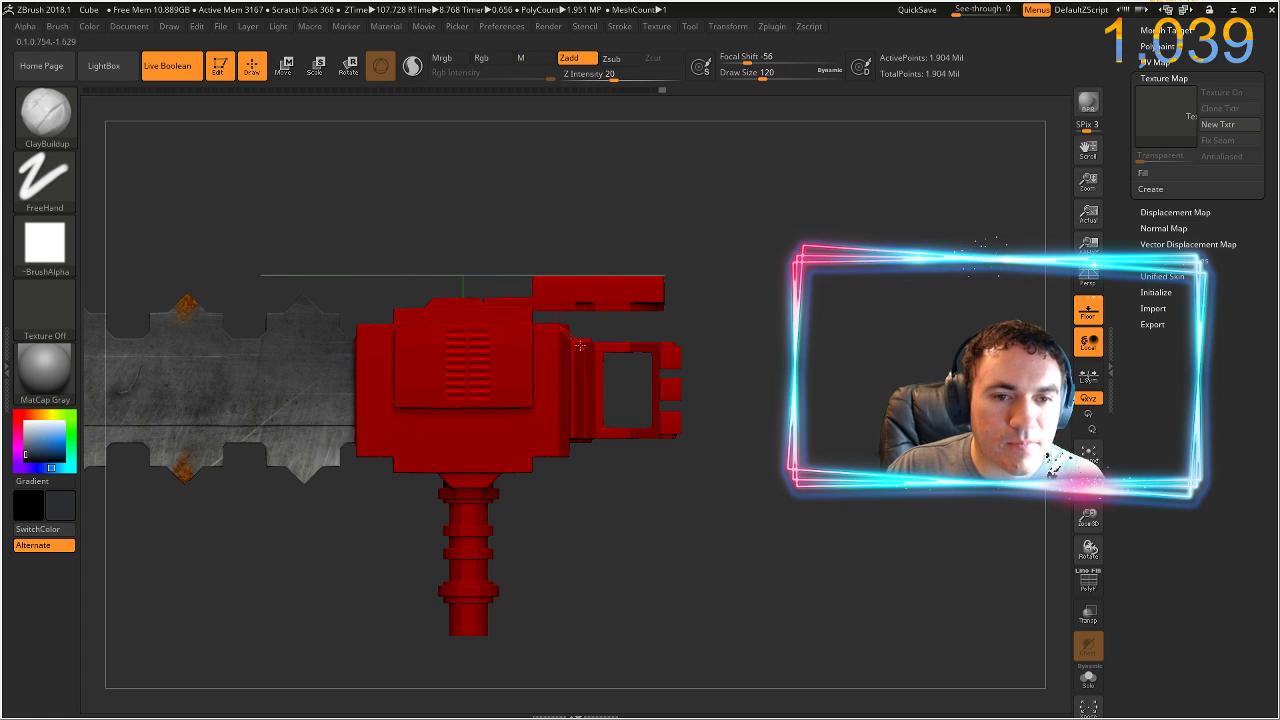
pyautogui.press('ctrl')
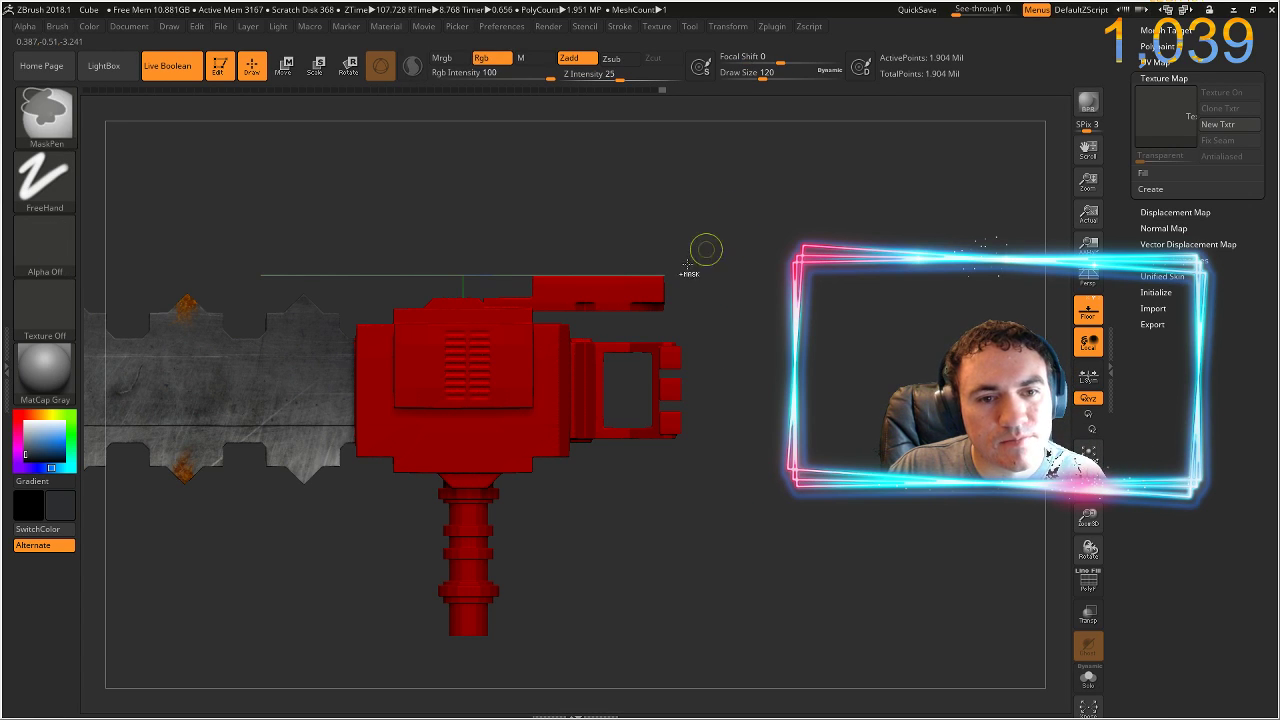
# - Frame the red body close up at an angle, drop it through ZAppLink, and update the Photoshop document from disk
pyautogui.moveTo(566, 491); pyautogui.dragTo(604, 511)
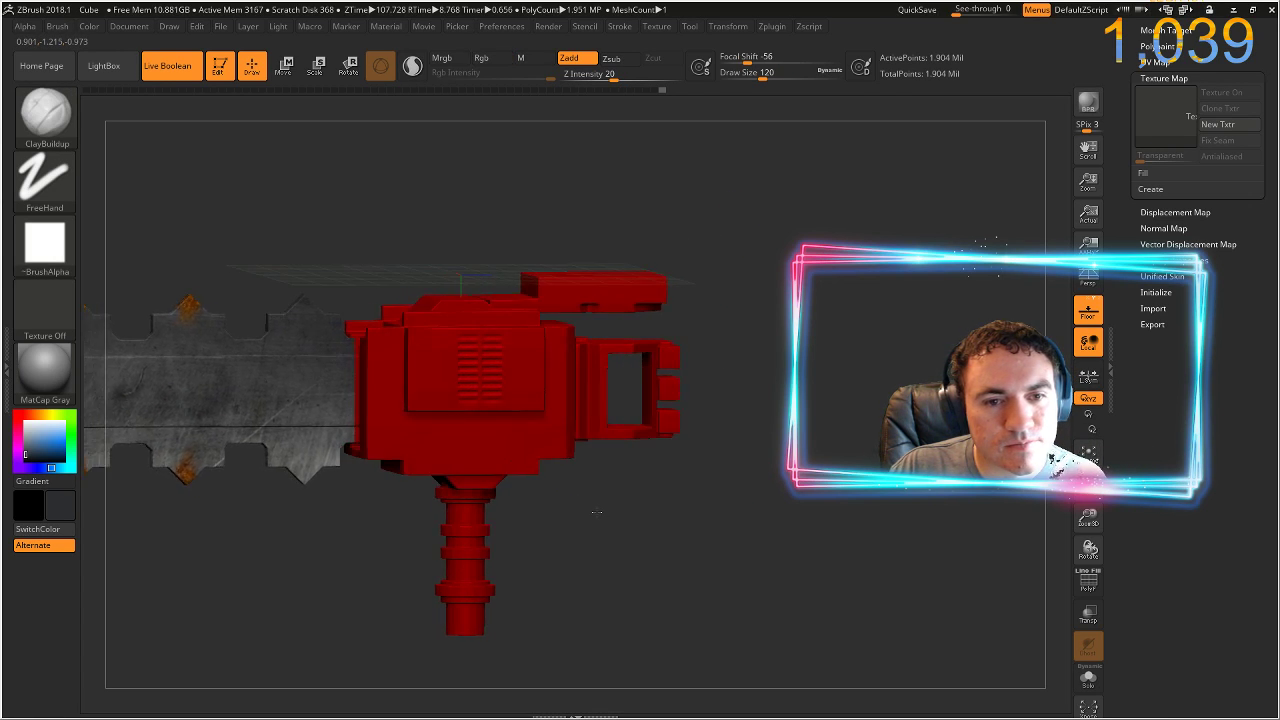
pyautogui.moveTo(697, 570)
pyautogui.keyDown('ctrl'); pyautogui.mouseDown(button='right')
pyautogui.moveTo(708, 604)
pyautogui.moveTo(692, 541)
pyautogui.moveTo(674, 568)
pyautogui.mouseUp(button='right'); pyautogui.keyUp('ctrl')
pyautogui.moveTo(674, 568); pyautogui.dragTo(679, 557)
pyautogui.moveTo(659, 521)
pyautogui.keyDown('ctrl'); pyautogui.mouseDown(button='right')
pyautogui.moveTo(657, 552)
pyautogui.moveTo(670, 560)
pyautogui.mouseUp(button='right'); pyautogui.keyUp('ctrl')
pyautogui.moveTo(678, 545); pyautogui.dragTo(685, 529)
pyautogui.moveTo(686, 539)
pyautogui.mouseDown(button='right')
pyautogui.moveTo(706, 543)
pyautogui.moveTo(735, 628)
pyautogui.mouseUp(button='right')
pyautogui.moveTo(734, 627); pyautogui.dragTo(766, 566)
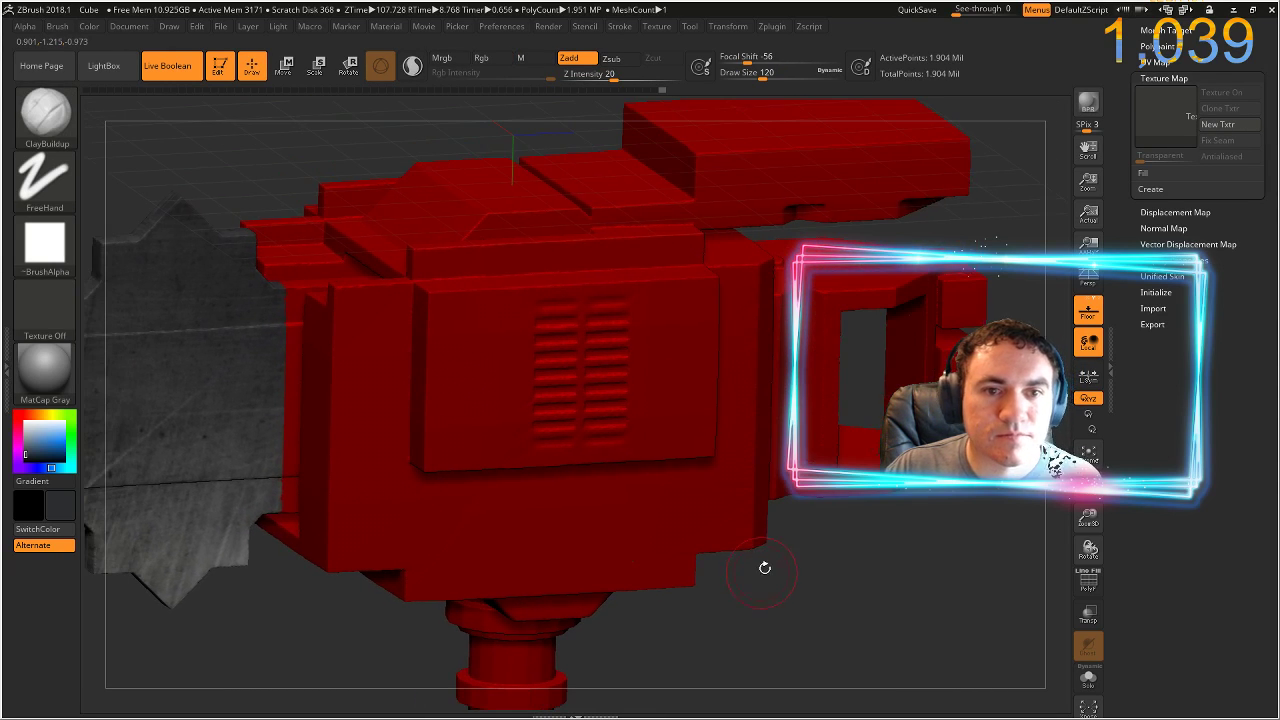
pyautogui.hotkey('ctrl', 'shift', 's')
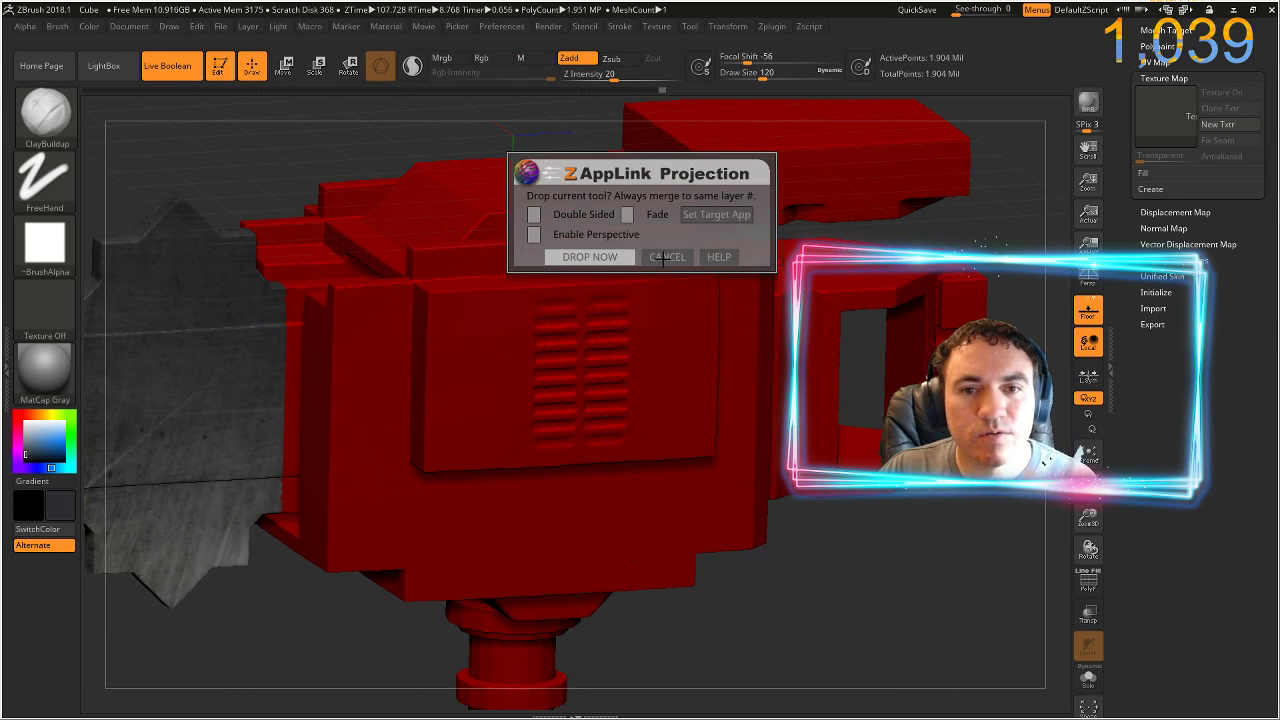
pyautogui.click(594, 253)
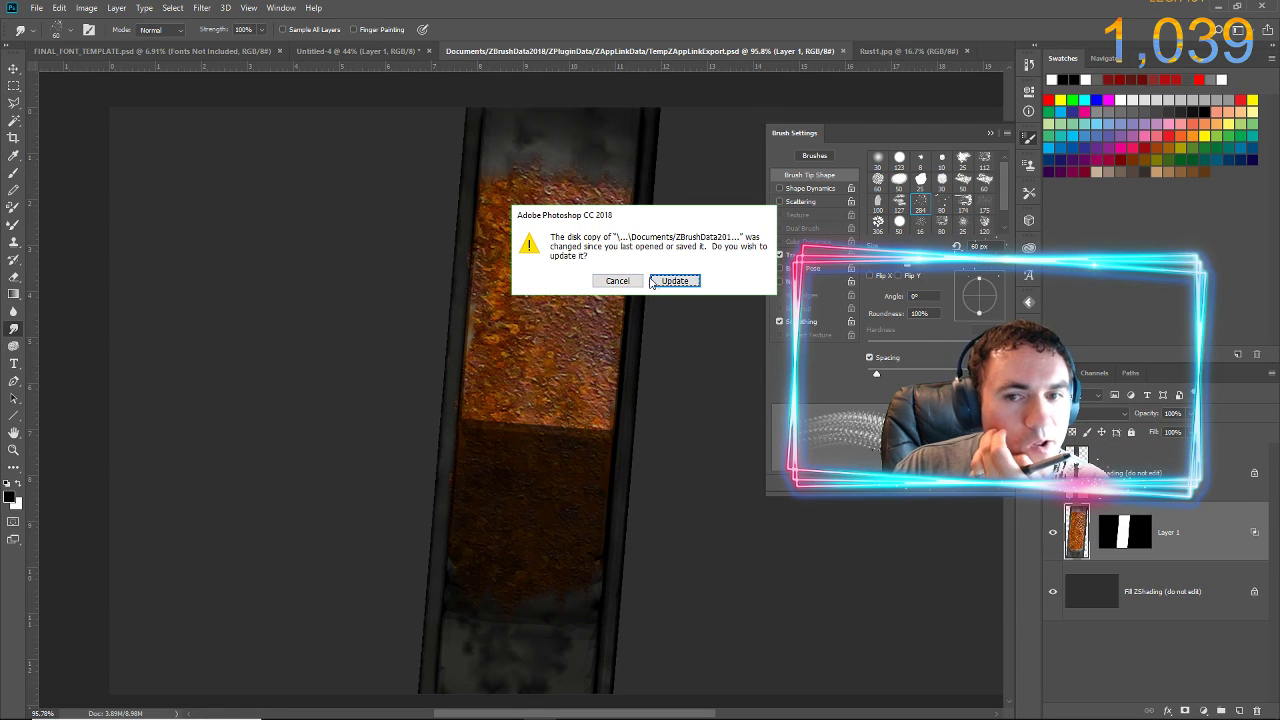
pyautogui.click(652, 282)
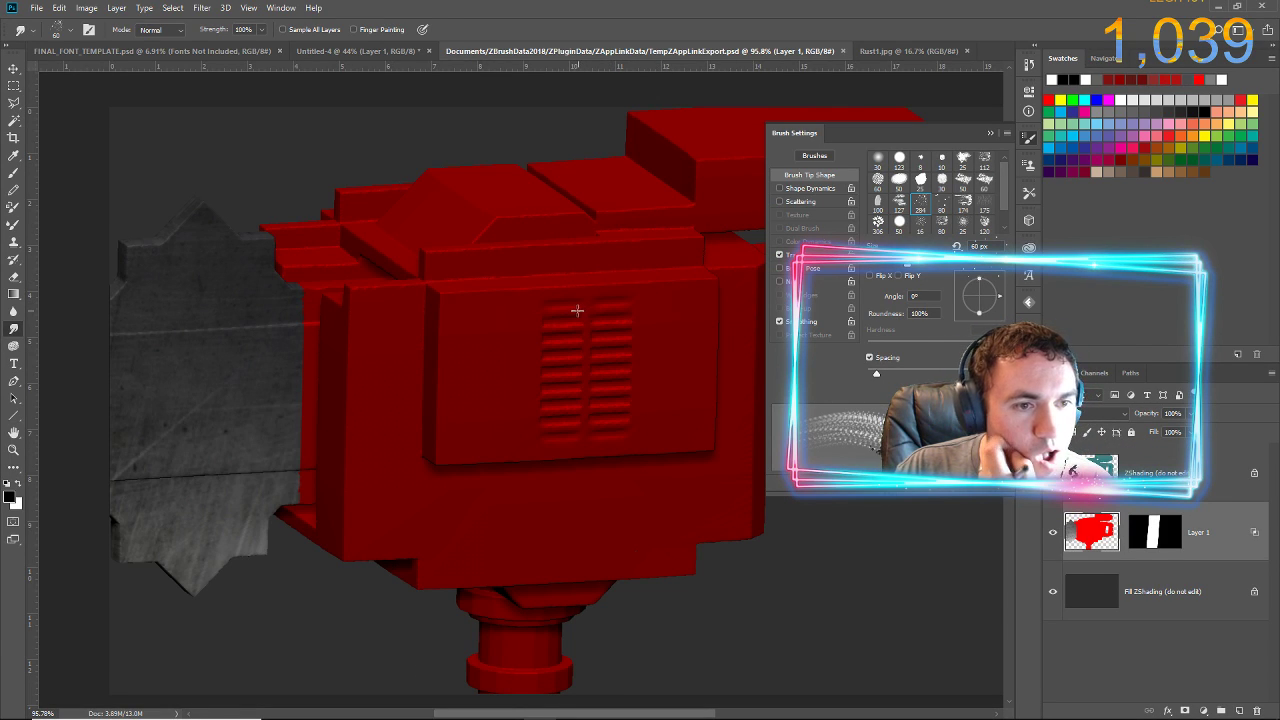
# - Set the foreground colour to light red e63d3d and add an empty layer above the body for brush painting
pyautogui.click(11, 498)
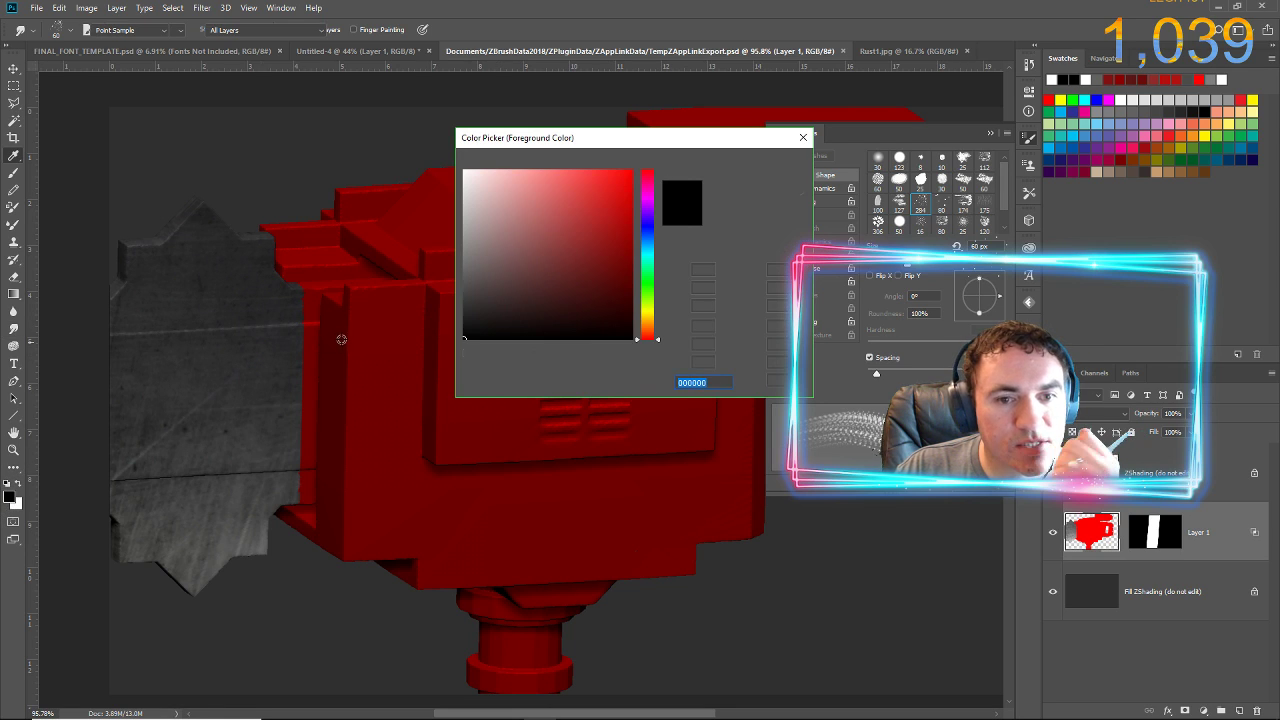
pyautogui.click(416, 348)
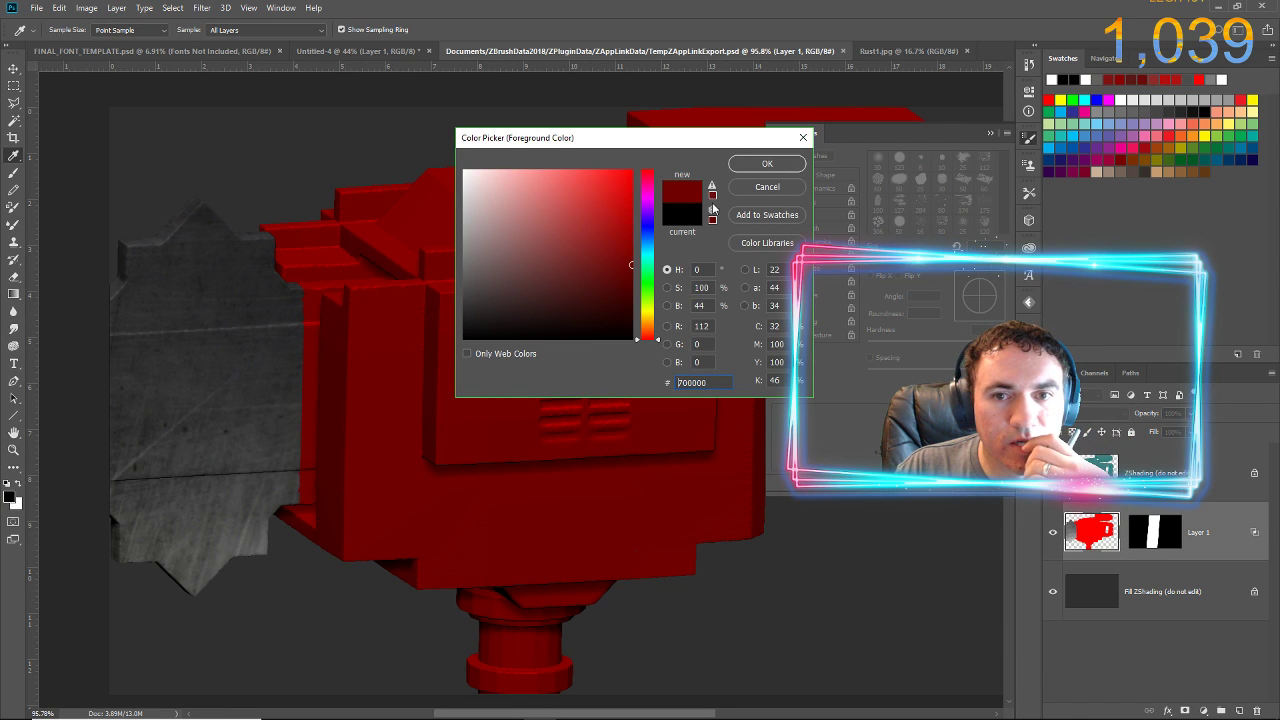
pyautogui.click(587, 186)
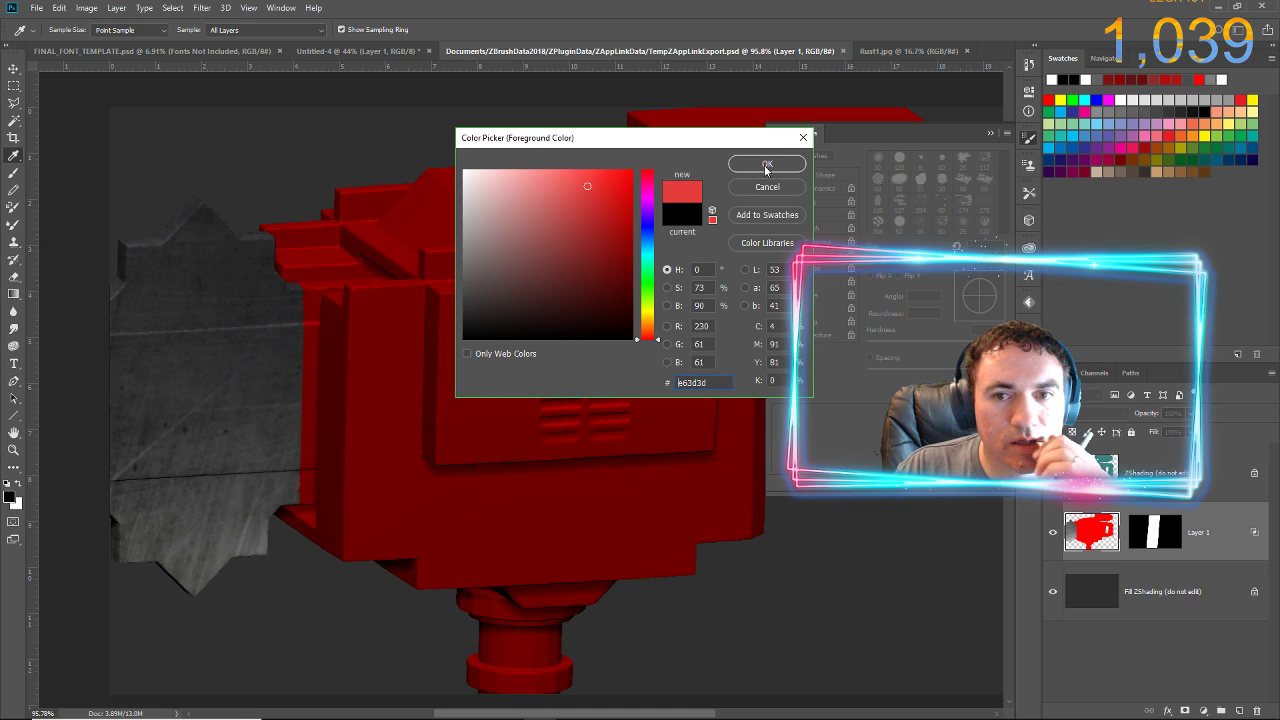
pyautogui.click(766, 164)
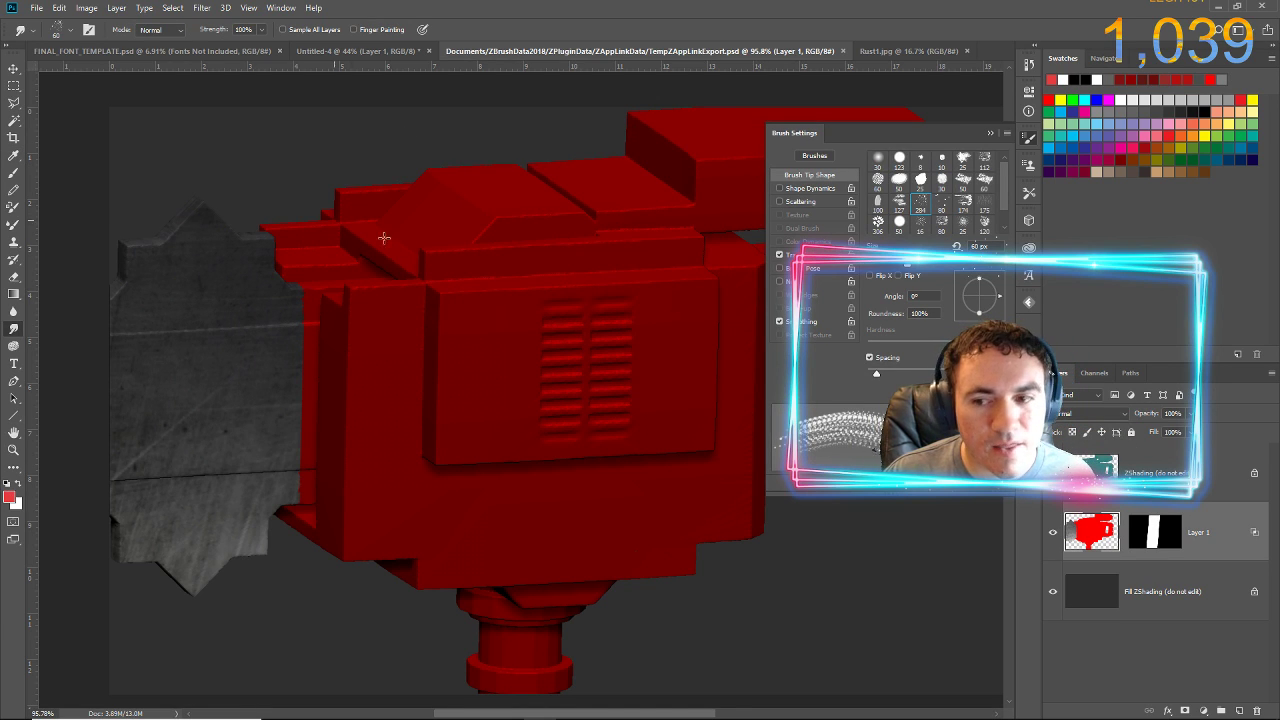
pyautogui.hotkey('ctrl', 'shift', 'n')
pyautogui.press('Return')
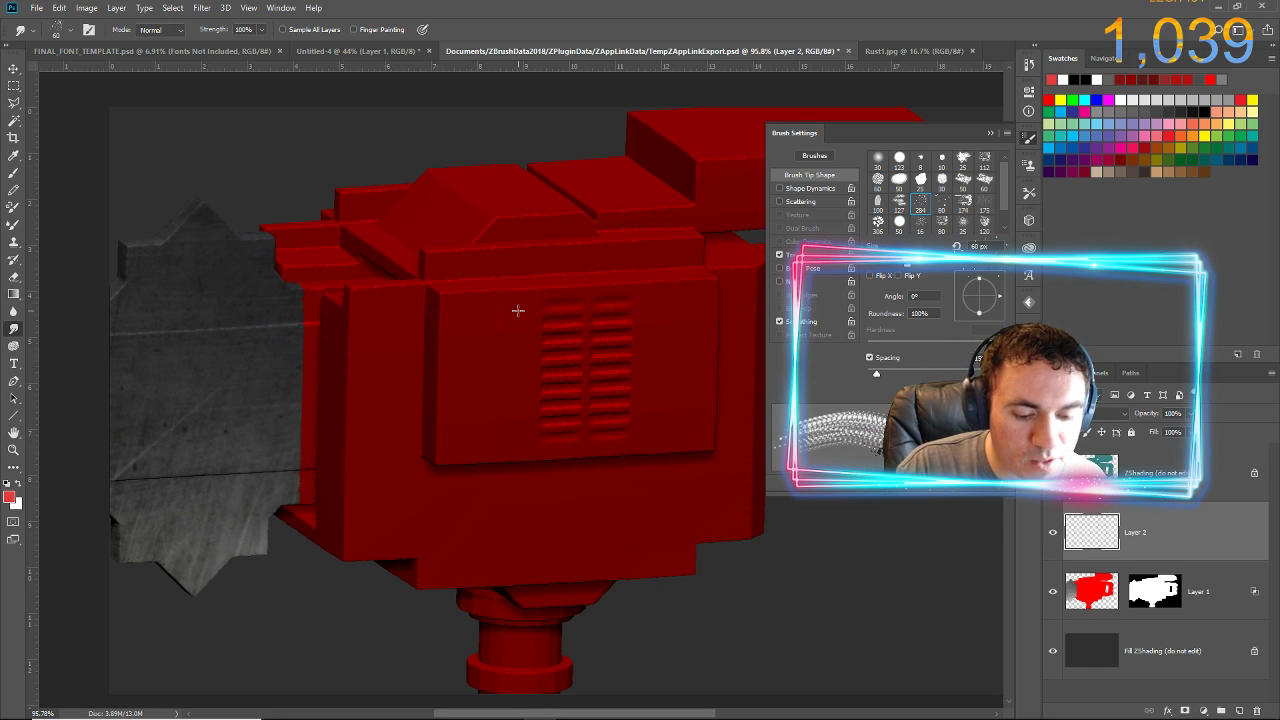
pyautogui.press('b')
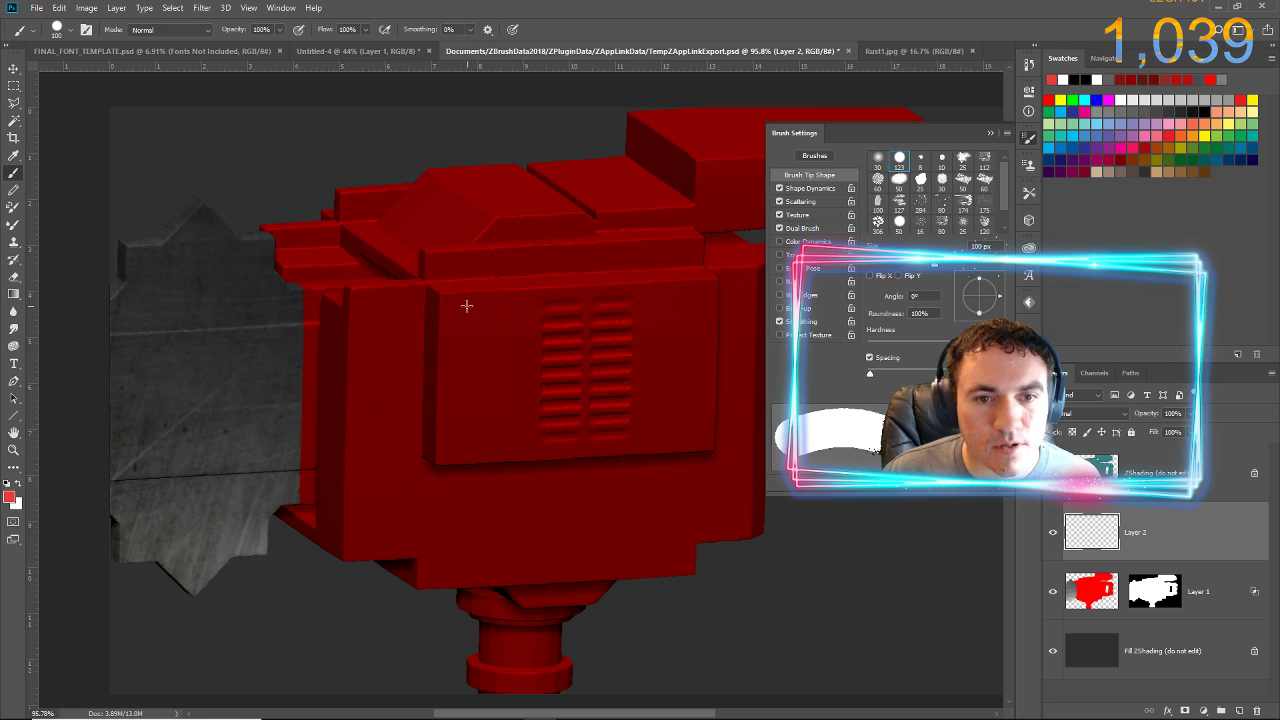
# - Try 100 px brush strokes on the vented panel with the ZShading layer shown and hidden, undoing each stroke
pyautogui.moveTo(460, 303); pyautogui.dragTo(525, 304)
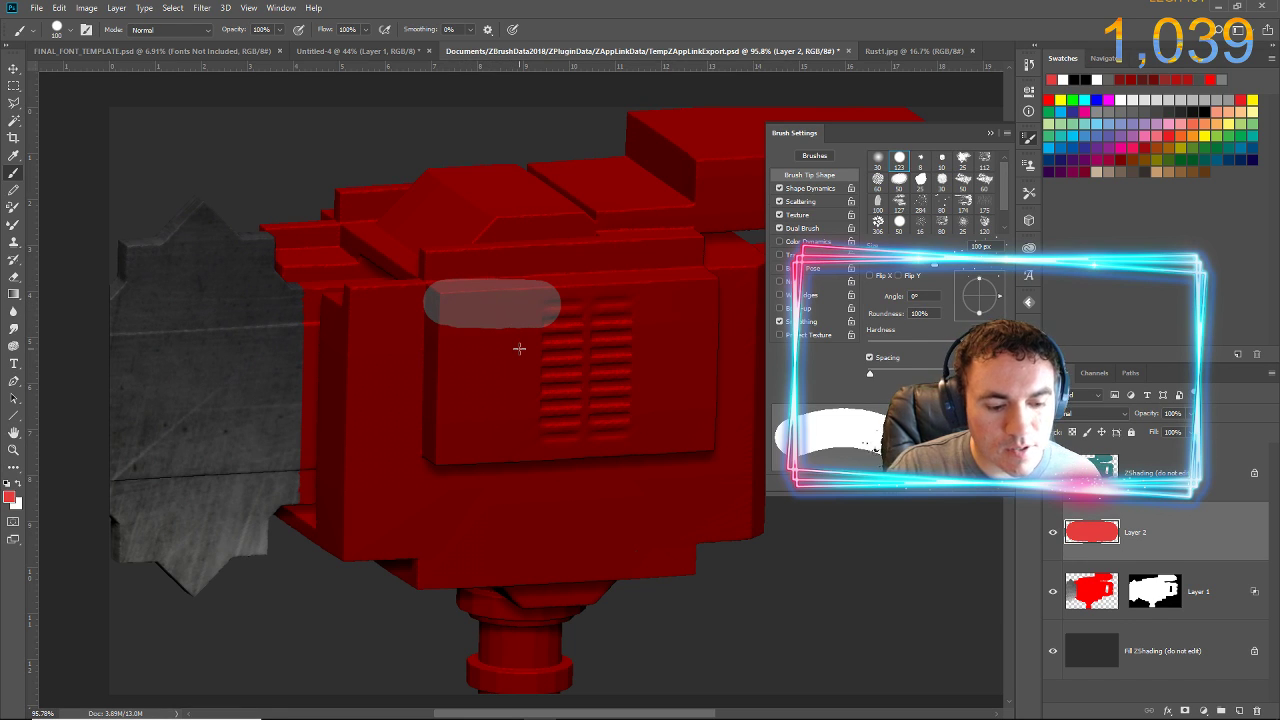
pyautogui.hotkey('ctrl', 'z')
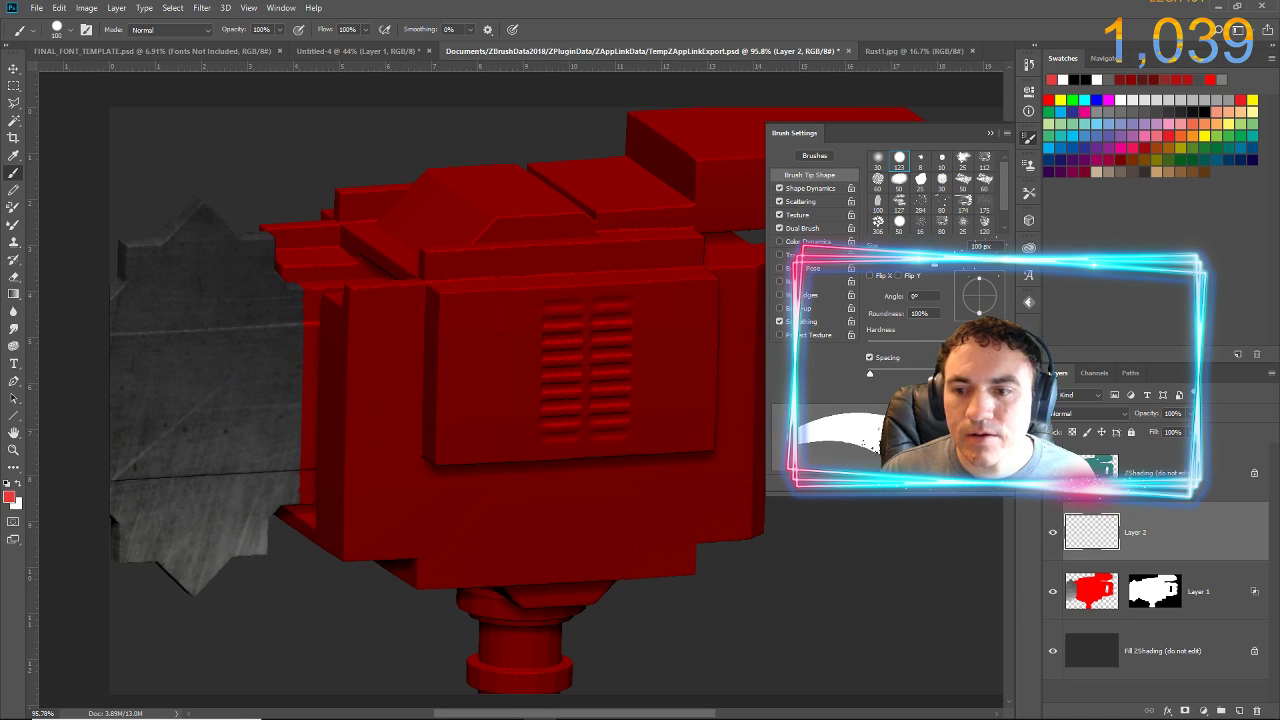
pyautogui.click(1053, 473)
pyautogui.moveTo(430, 325); pyautogui.dragTo(560, 305)
pyautogui.hotkey('ctrl', 'z')
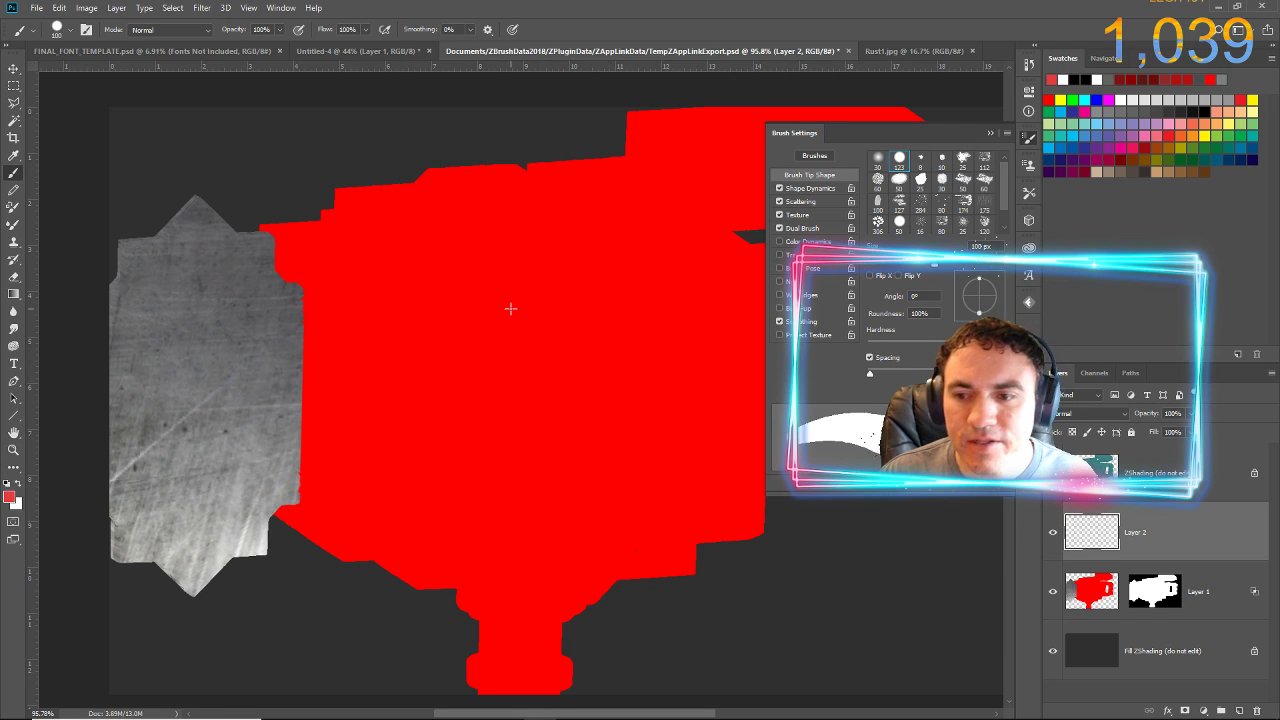
pyautogui.click(1053, 473)
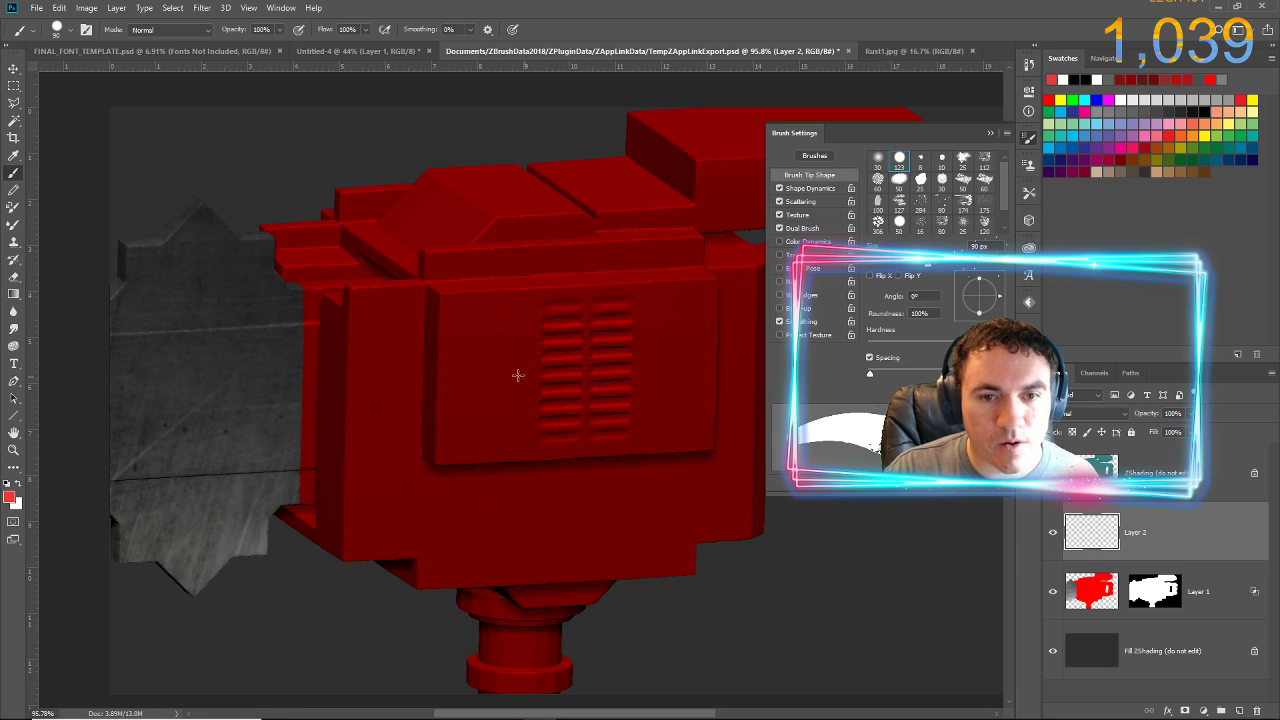
# - Reduce the brush to 45 px and paint light red patches on the vented panel's edge, the body's front edge and its lower face
pyautogui.press('[')
pyautogui.press('[')
pyautogui.press('[')
pyautogui.press('[')
pyautogui.press('[')
pyautogui.moveTo(456, 311); pyautogui.dragTo(449, 391)
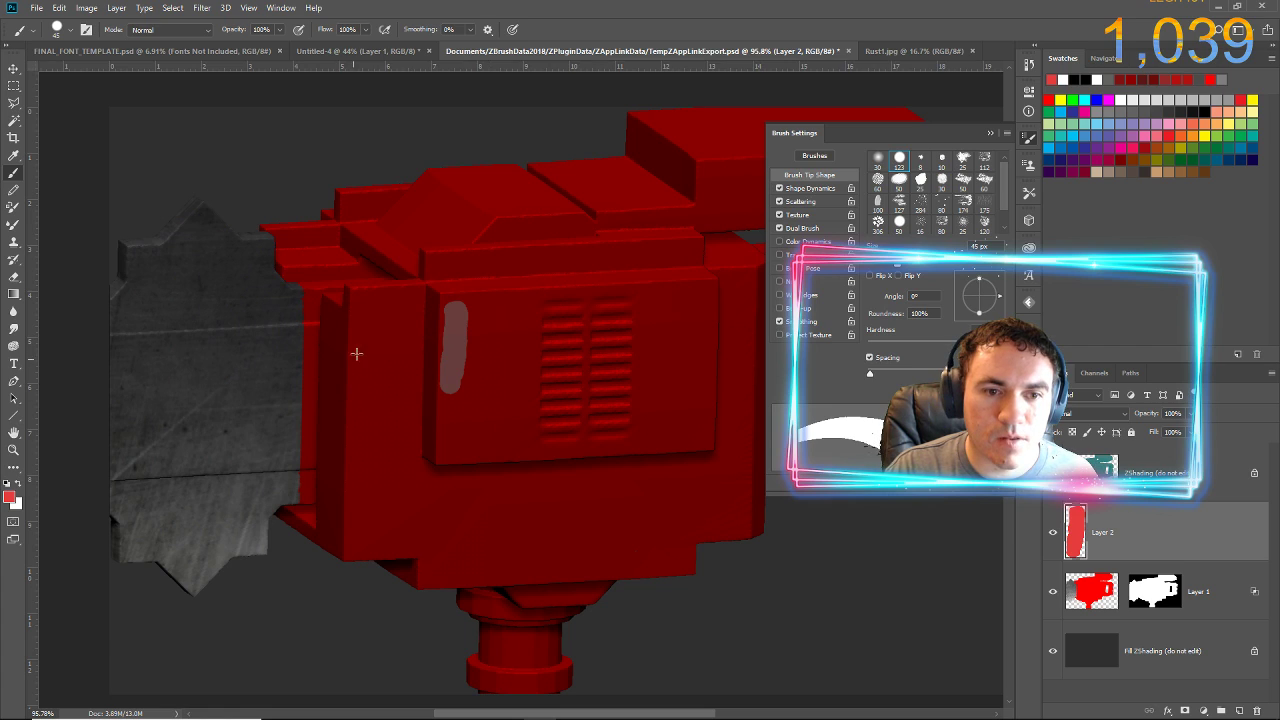
pyautogui.moveTo(368, 376); pyautogui.dragTo(362, 532)
pyautogui.moveTo(748, 510)
pyautogui.mouseDown()
pyautogui.moveTo(675, 476)
pyautogui.moveTo(662, 494)
pyautogui.moveTo(571, 494)
pyautogui.moveTo(489, 521)
pyautogui.mouseUp()
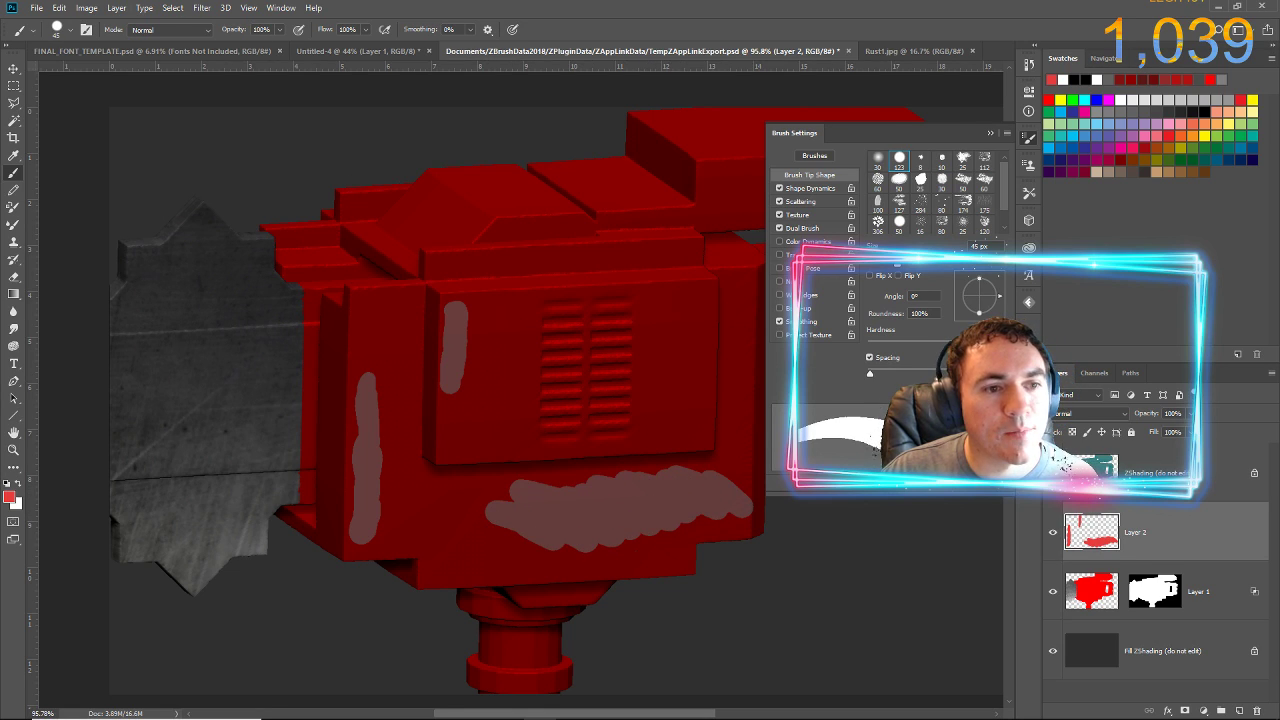
# - Smudge the edges of the three light red patches on the vented panel, the body's front edge and its lower face at 100% strength
pyautogui.click(14, 328)
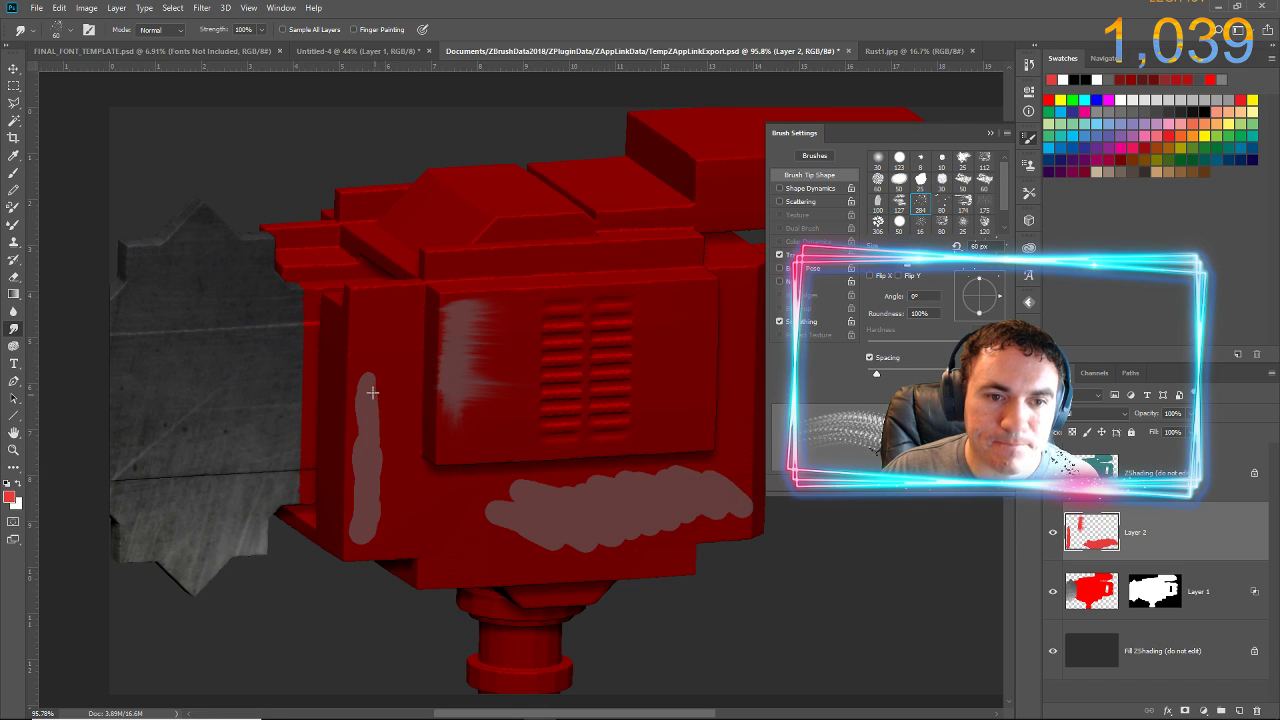
pyautogui.moveTo(360, 410); pyautogui.dragTo(405, 330)
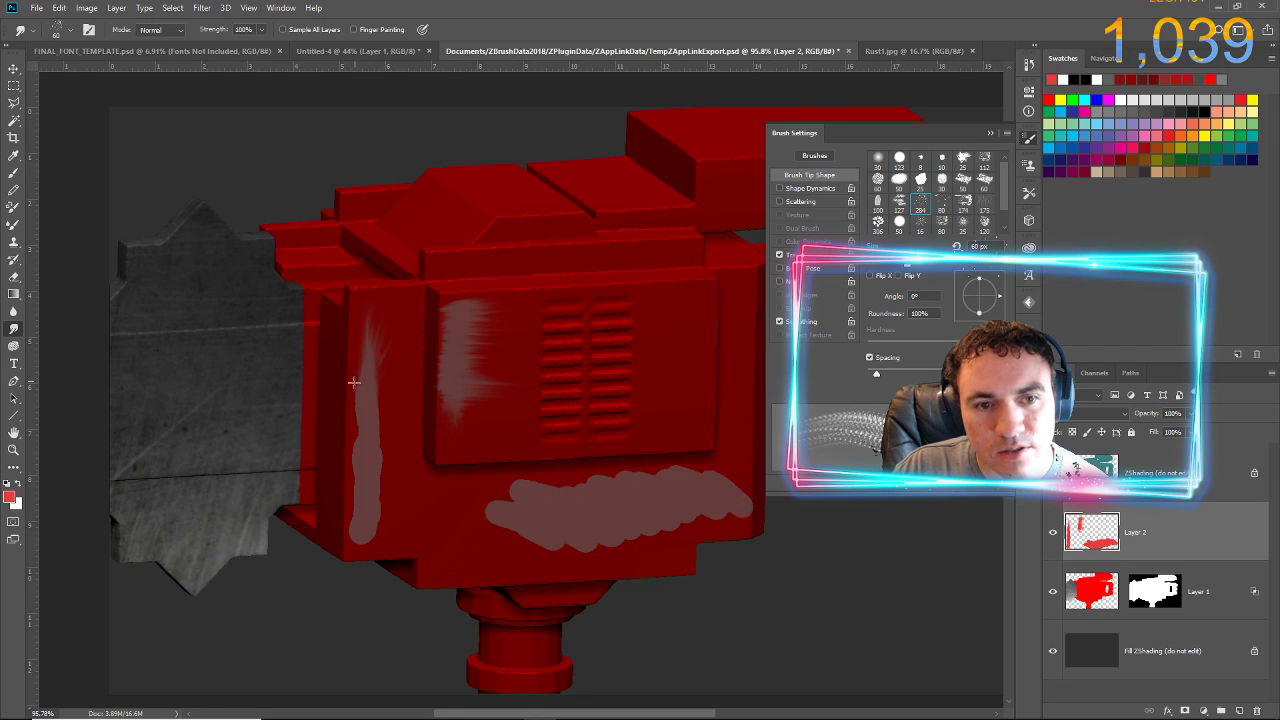
pyautogui.moveTo(363, 381); pyautogui.dragTo(357, 313)
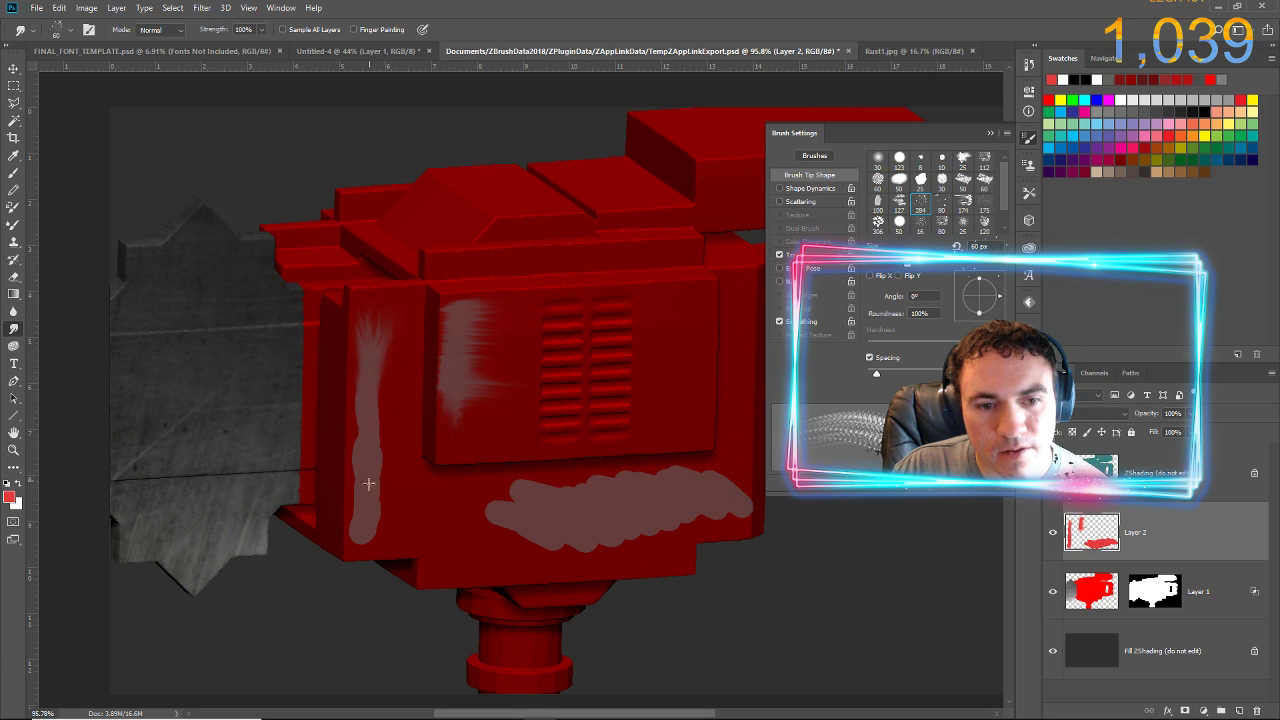
pyautogui.moveTo(358, 514)
pyautogui.mouseDown()
pyautogui.moveTo(410, 555)
pyautogui.moveTo(359, 560)
pyautogui.mouseUp()
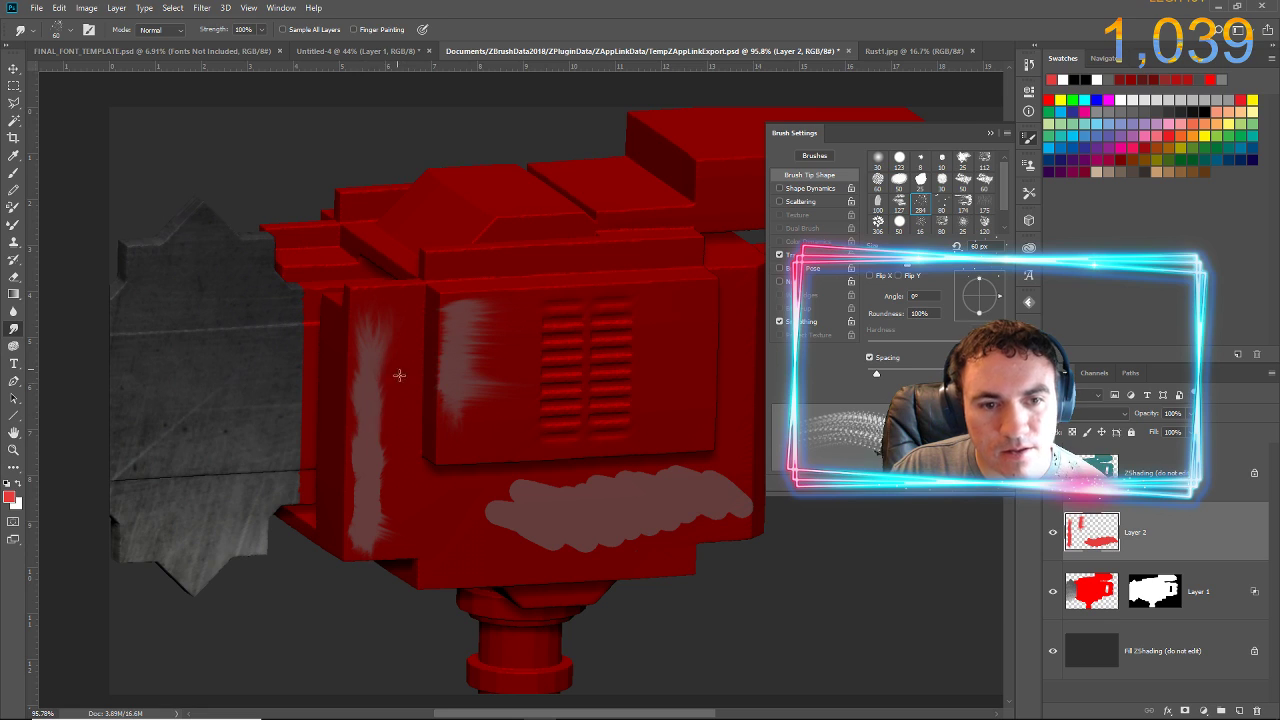
pyautogui.moveTo(576, 501)
pyautogui.mouseDown()
pyautogui.moveTo(509, 491)
pyautogui.moveTo(429, 507)
pyautogui.moveTo(559, 515)
pyautogui.moveTo(517, 531)
pyautogui.moveTo(546, 547)
pyautogui.moveTo(654, 543)
pyautogui.moveTo(559, 556)
pyautogui.mouseUp()
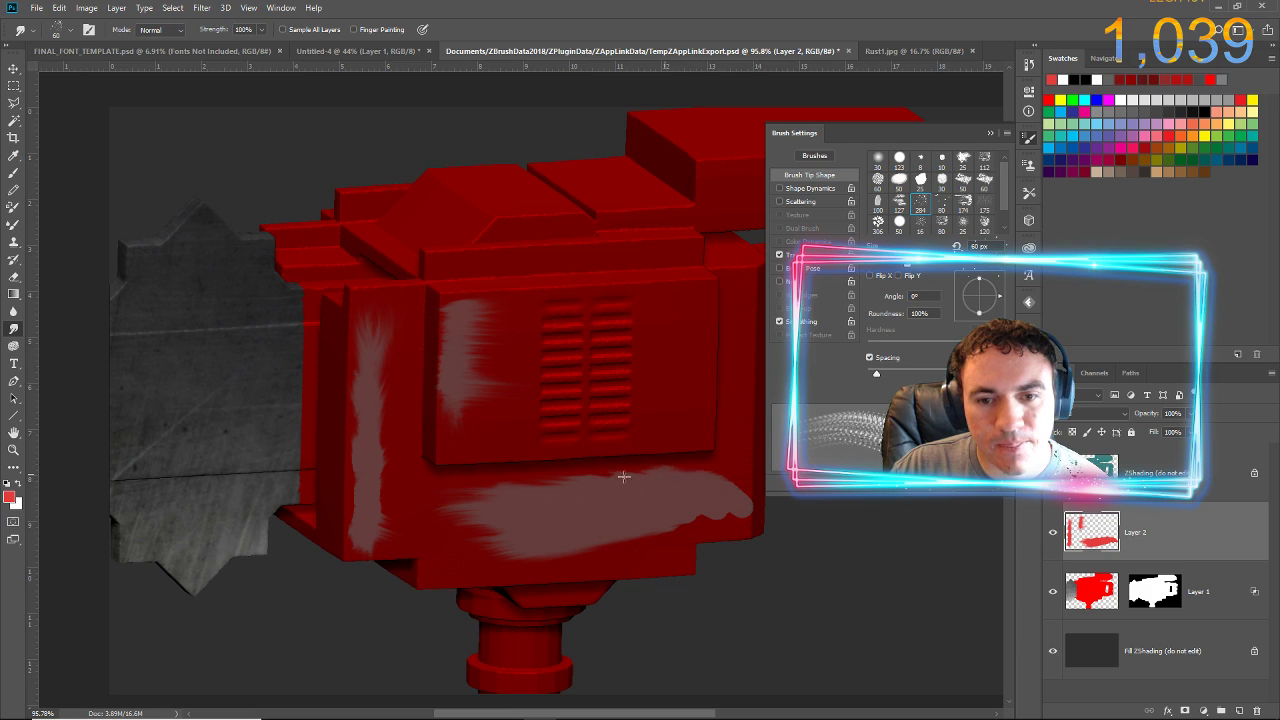
pyautogui.moveTo(737, 508)
pyautogui.mouseDown()
pyautogui.moveTo(663, 514)
pyautogui.moveTo(686, 514)
pyautogui.mouseUp()
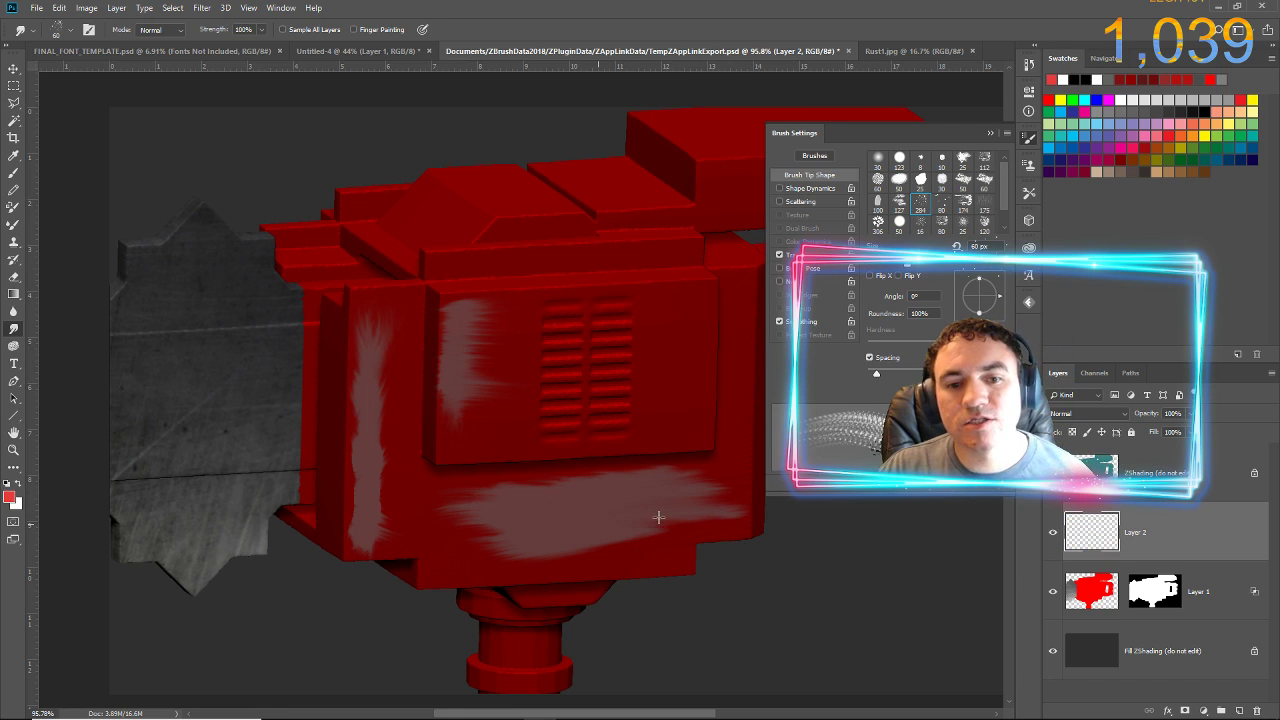
pyautogui.press('Return')
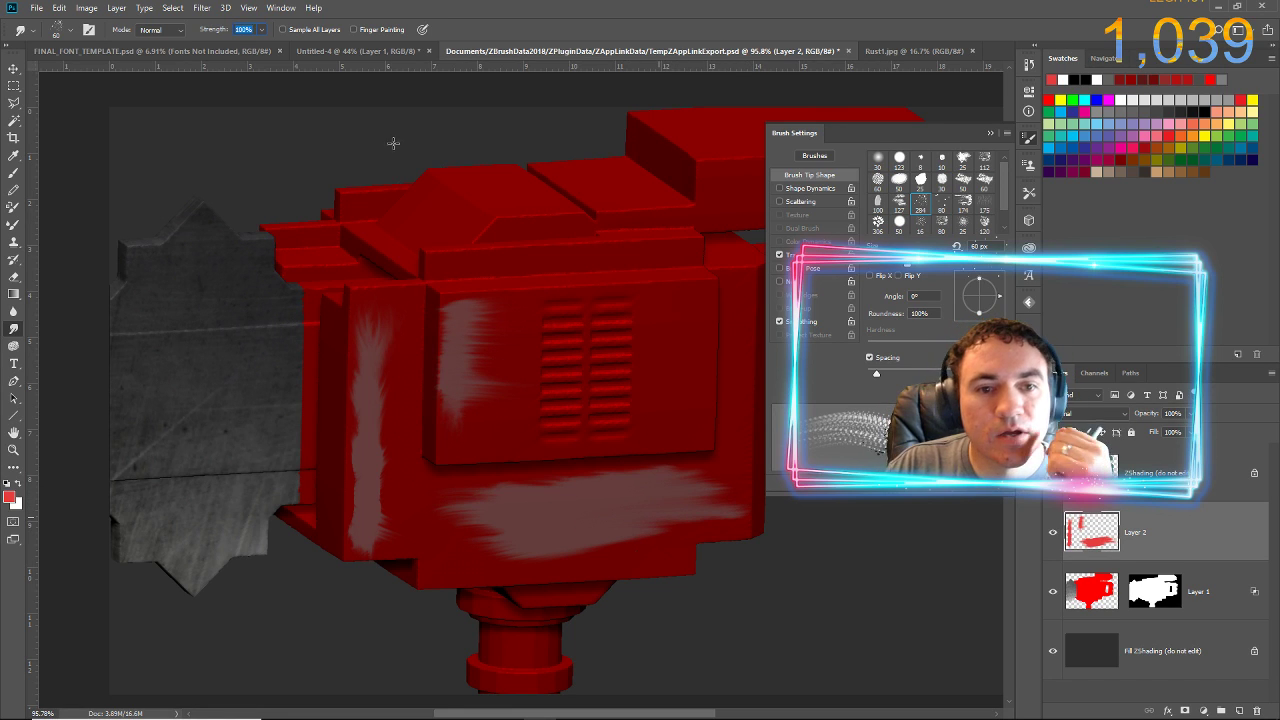
# - Apply the Filter Gallery's Bas Relief filter to the patches with detail 13, smoothness 3 and light from the bottom
pyautogui.click(202, 8)
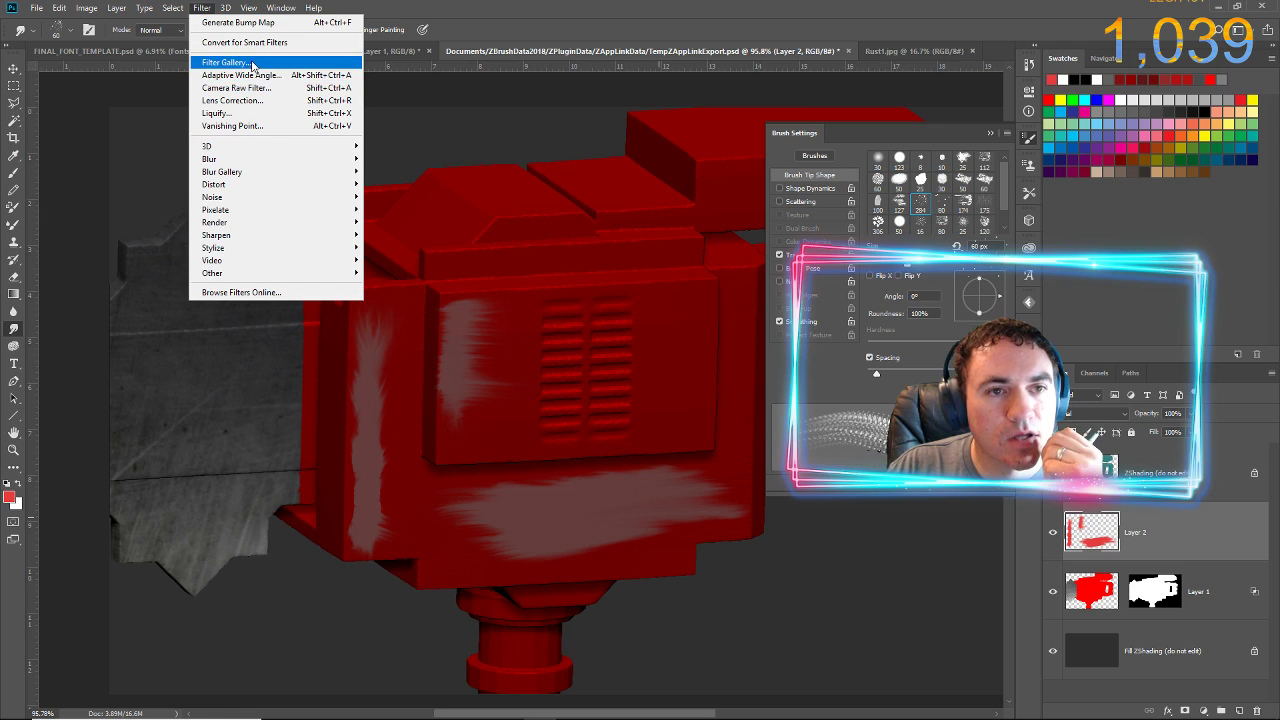
pyautogui.press('Escape')
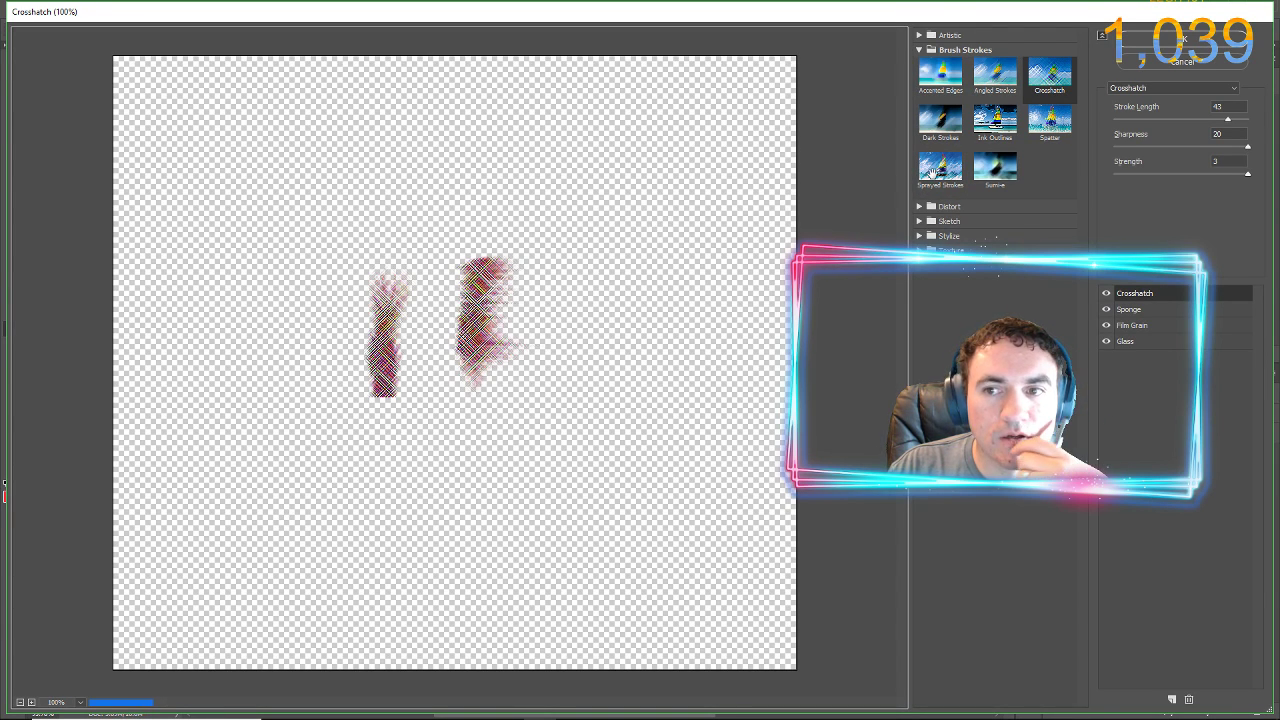
pyautogui.click(941, 170)
pyautogui.click(926, 221)
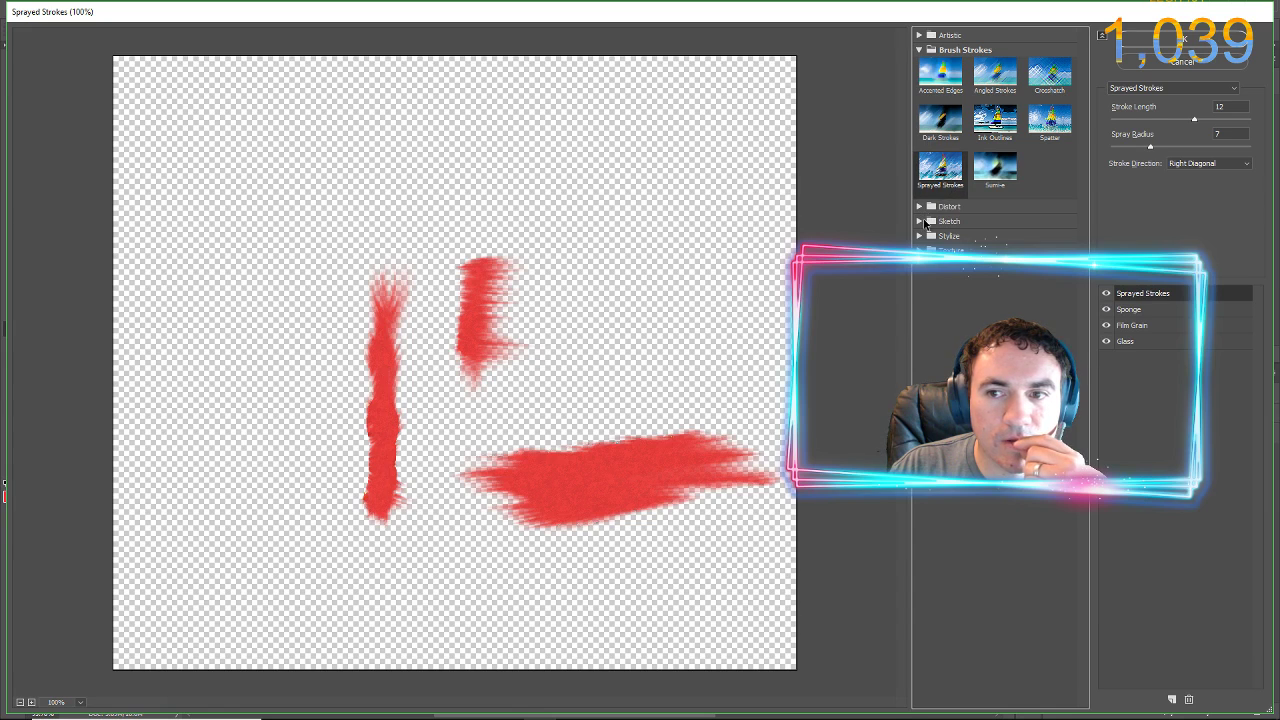
pyautogui.click(941, 240)
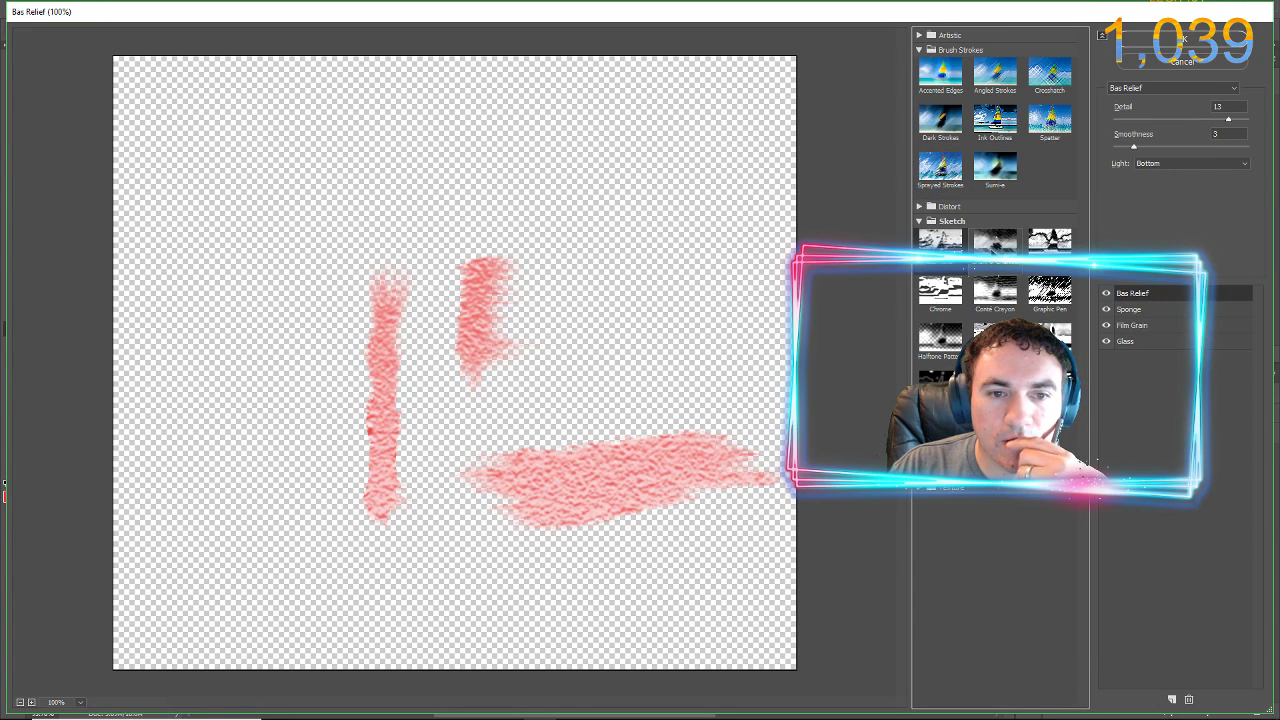
pyautogui.click(1140, 45)
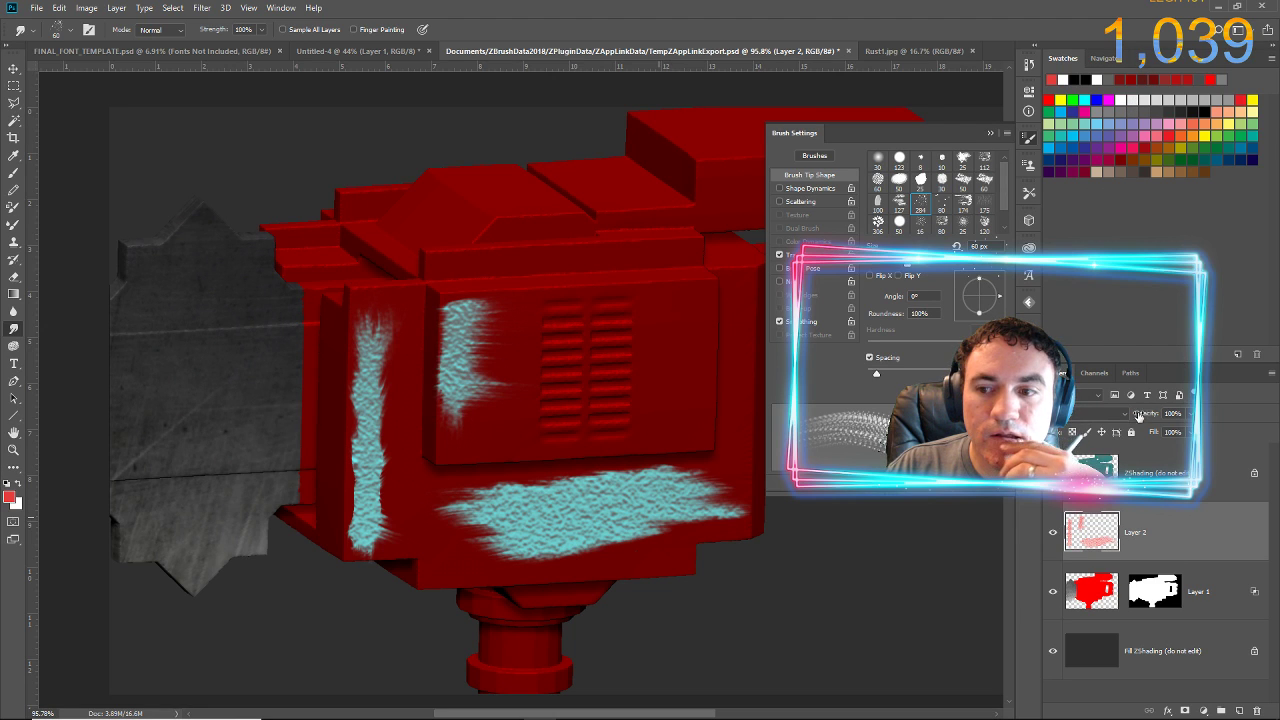
# - Set the patch layer to Multiply, duplicate it four times, and merge the five patch layers into one
pyautogui.click(1084, 415)
pyautogui.click(1084, 415)
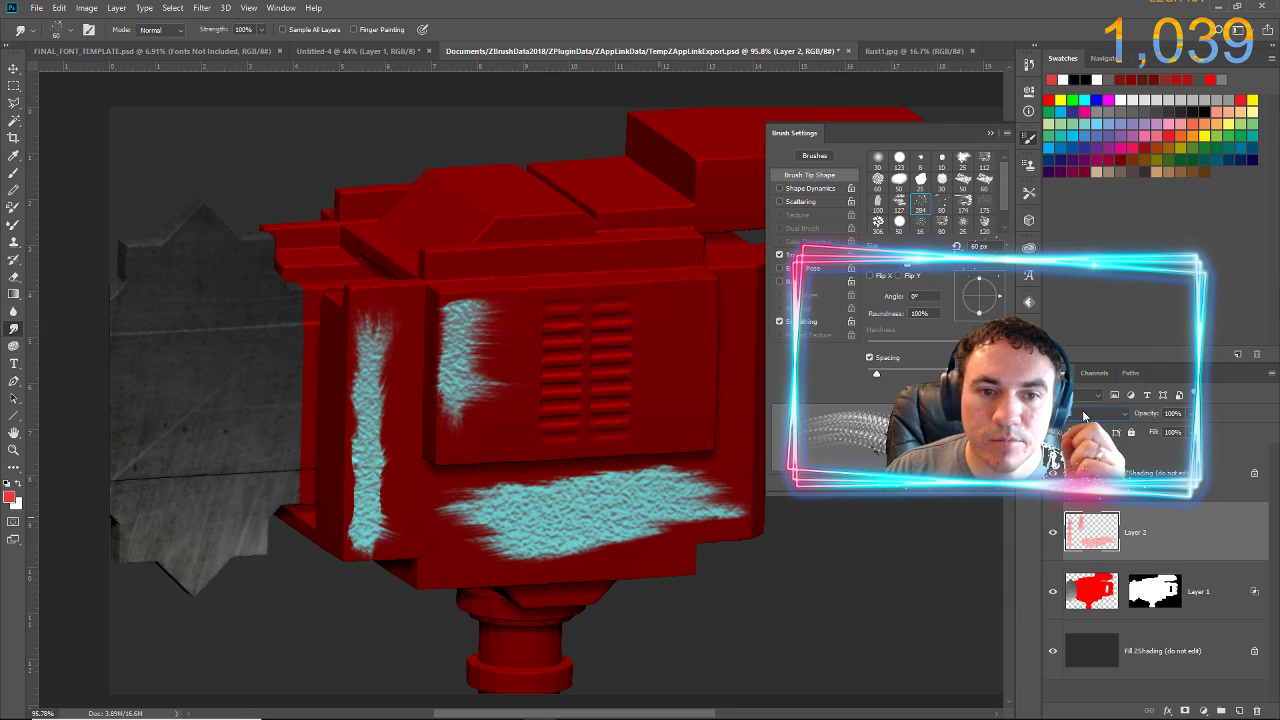
pyautogui.scroll(-3, 1083, 415)
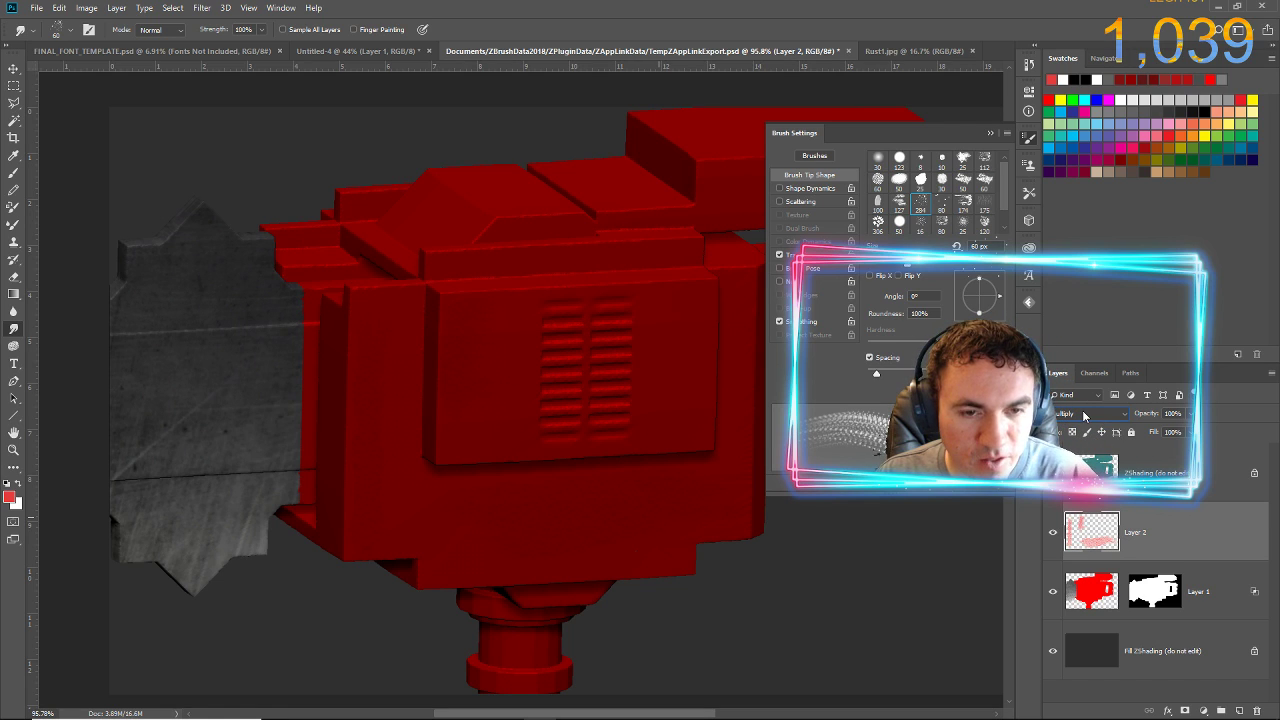
pyautogui.hotkey('ctrl', 'j')
pyautogui.hotkey('ctrl', 'j')
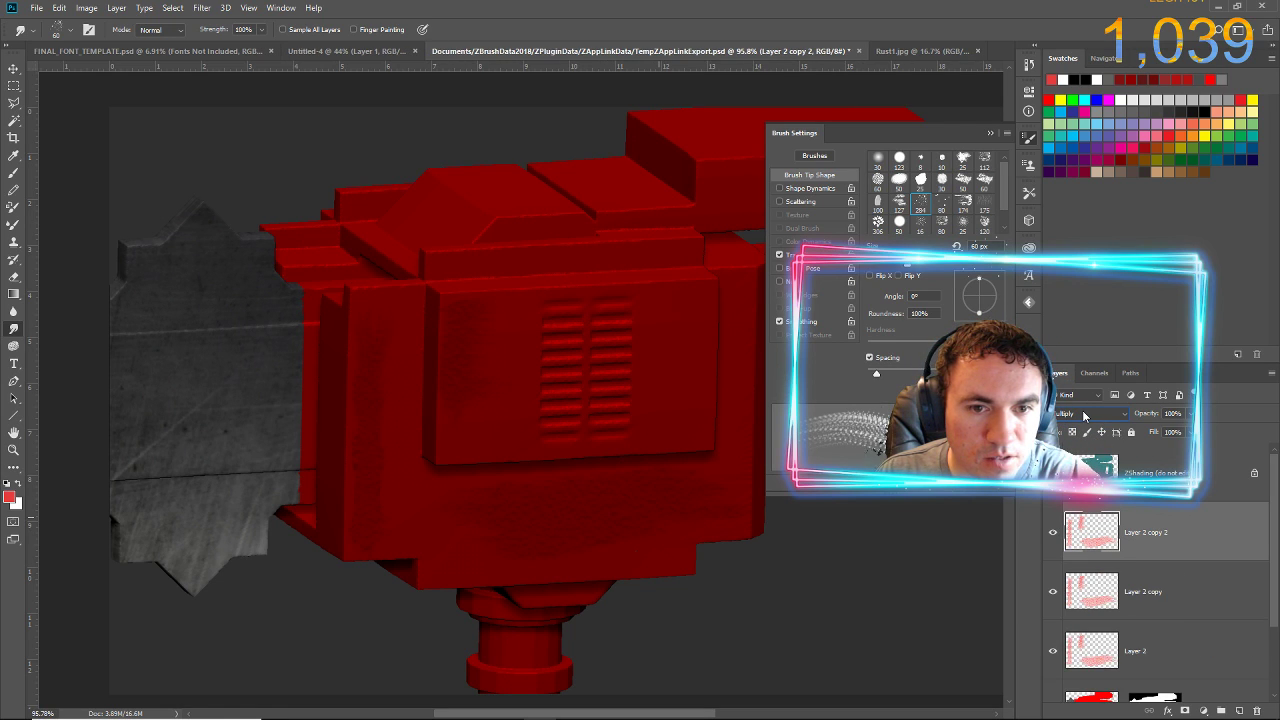
pyautogui.hotkey('ctrl', 'j')
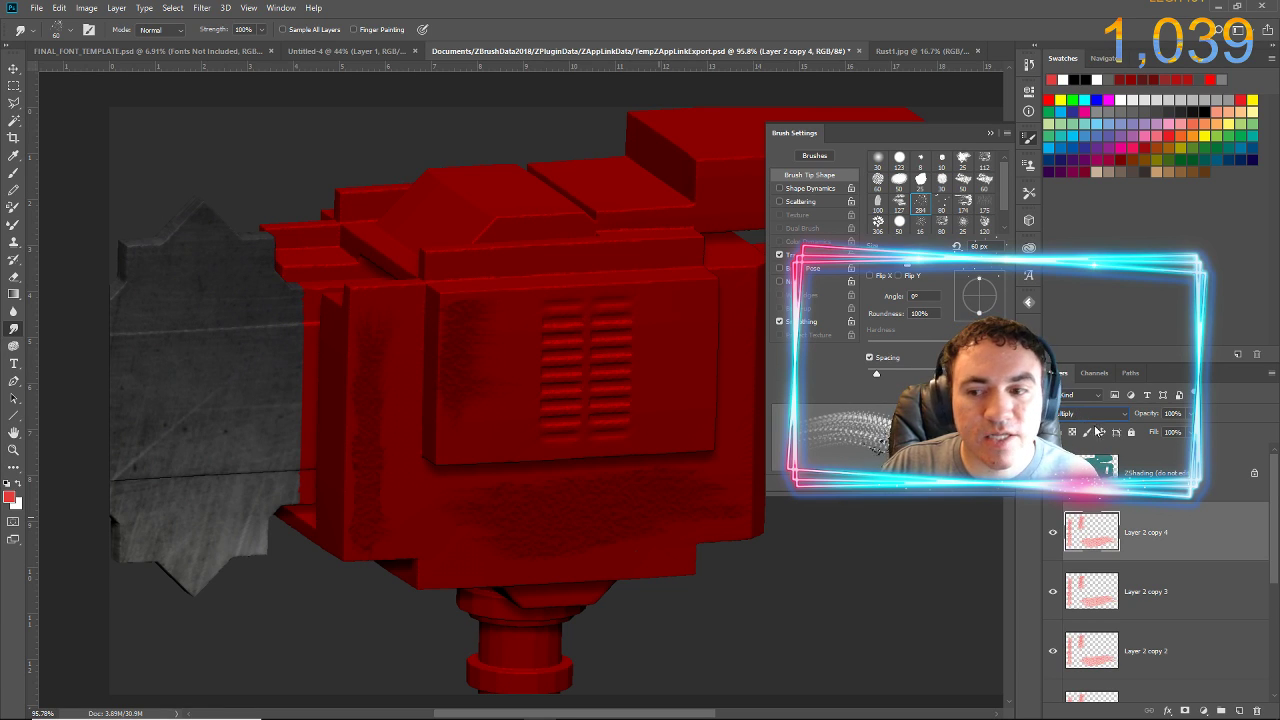
pyautogui.scroll(-2, 1170, 540)
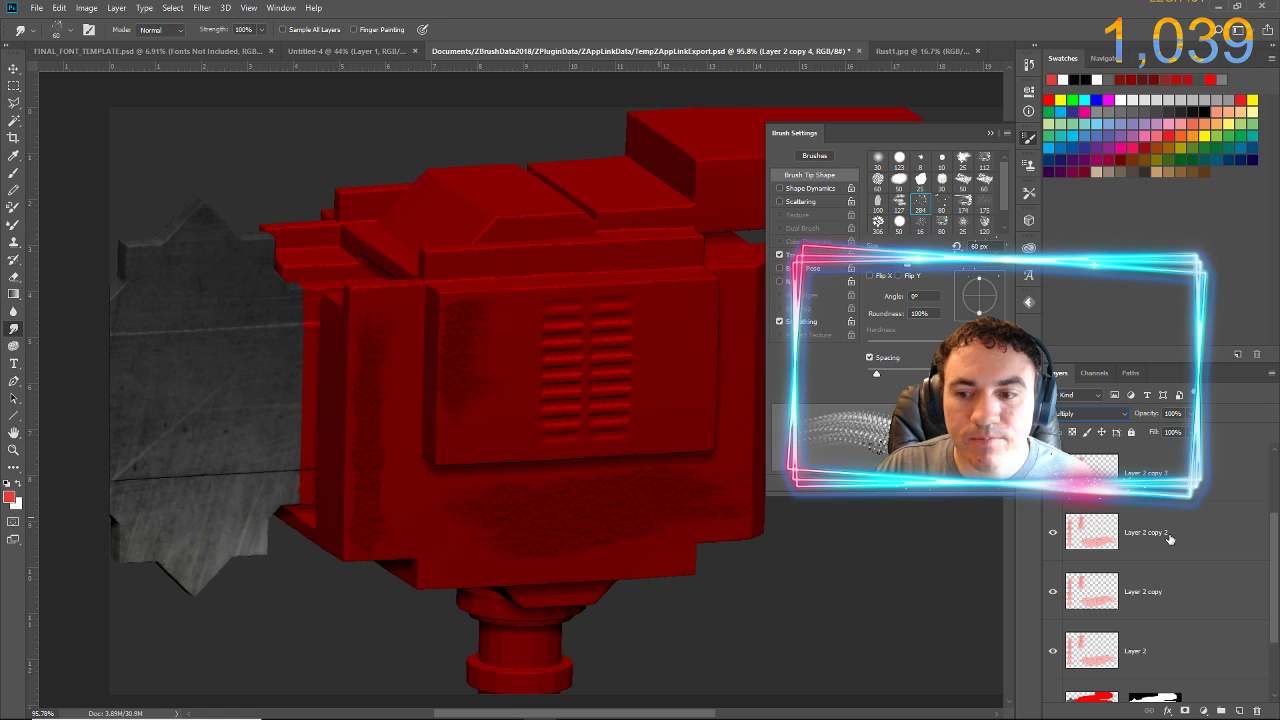
pyautogui.keyDown('shift'); pyautogui.click(1133, 654); pyautogui.keyUp('shift')
pyautogui.hotkey('ctrl', 'e')
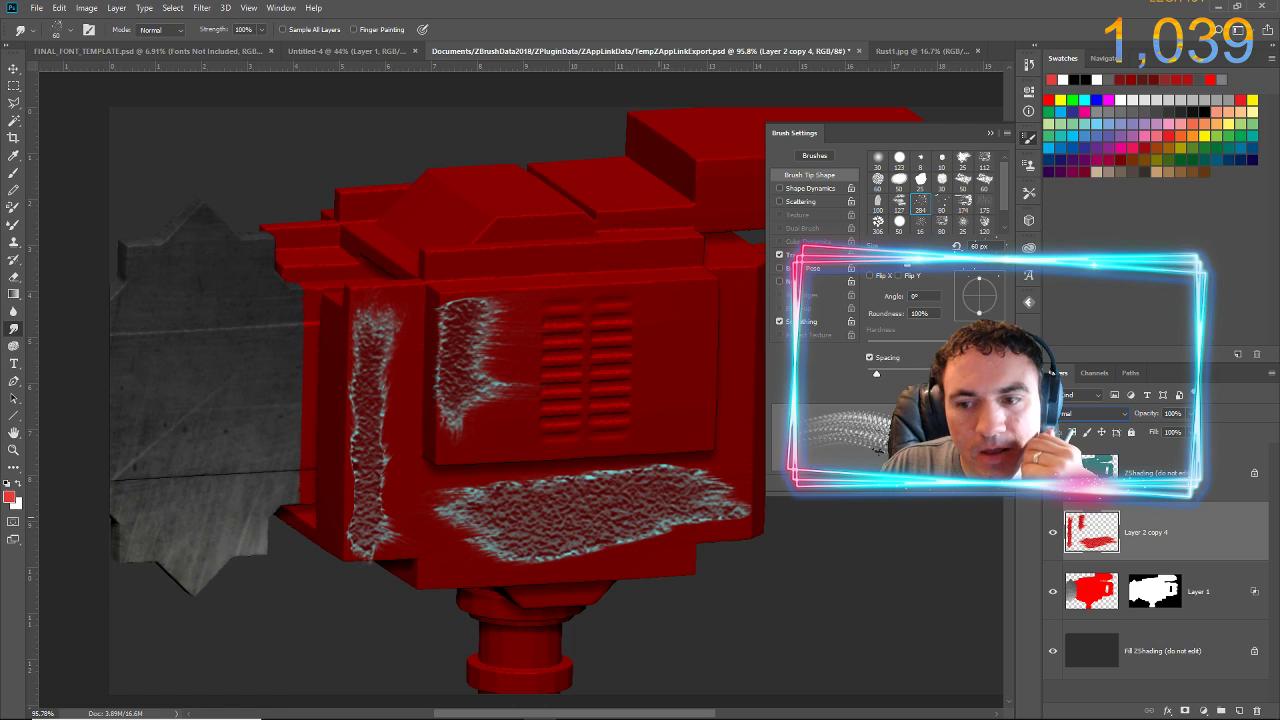
# - Compare the patches with and without the ZShading layer, and set the merged patch layer's blend mode to Darken
pyautogui.click(1053, 473)
pyautogui.click(1053, 472)
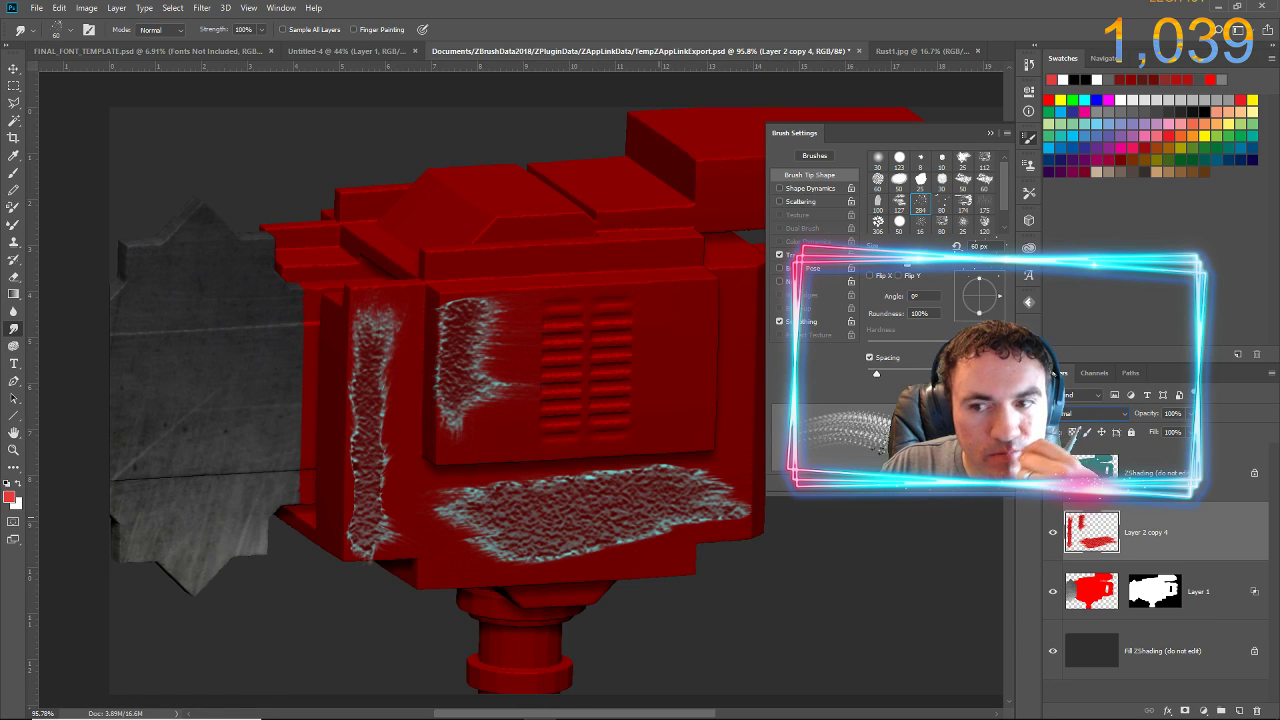
pyautogui.click(1085, 413)
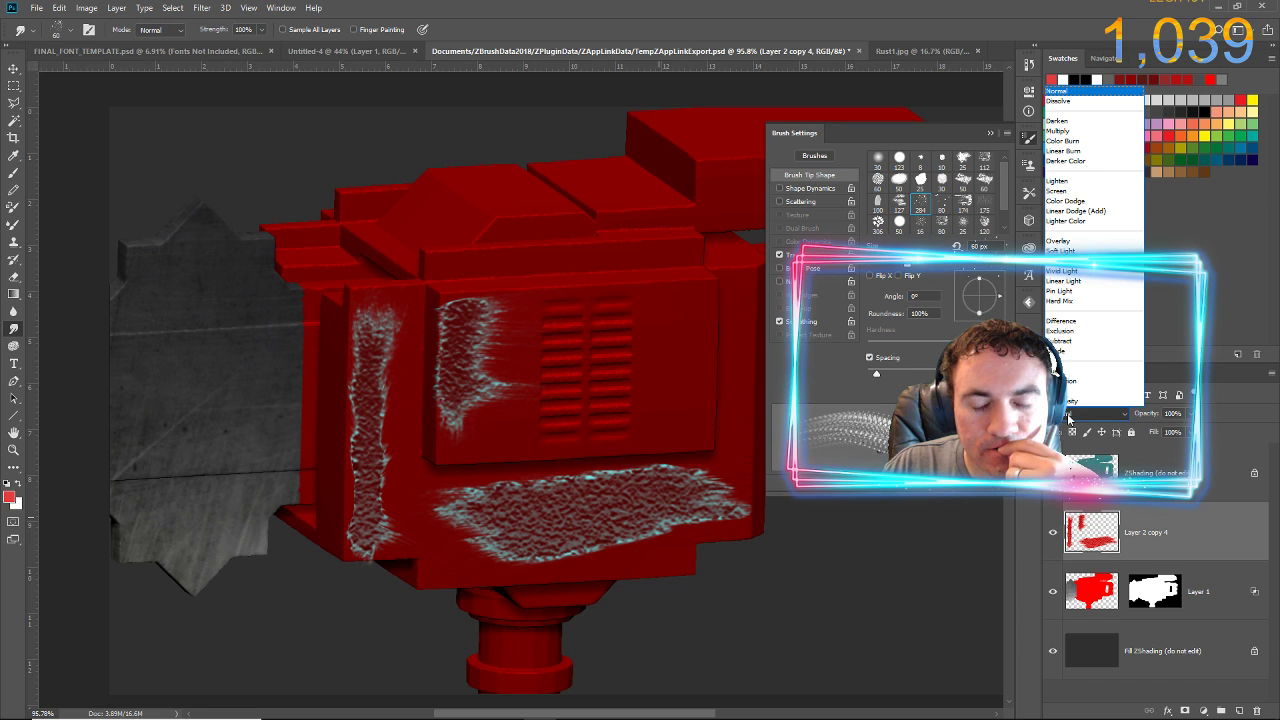
pyautogui.click(1068, 418)
pyautogui.click(1067, 419)
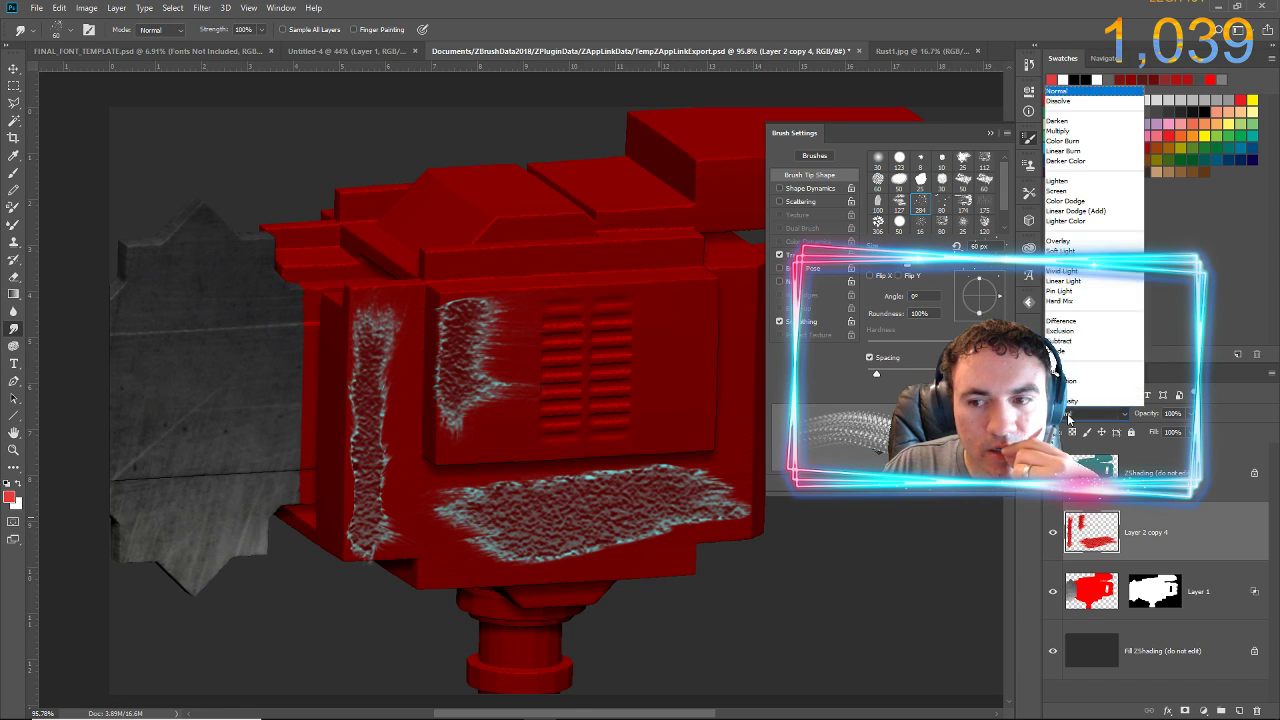
pyautogui.click(1066, 420)
pyautogui.scroll(-1, 1065, 421)
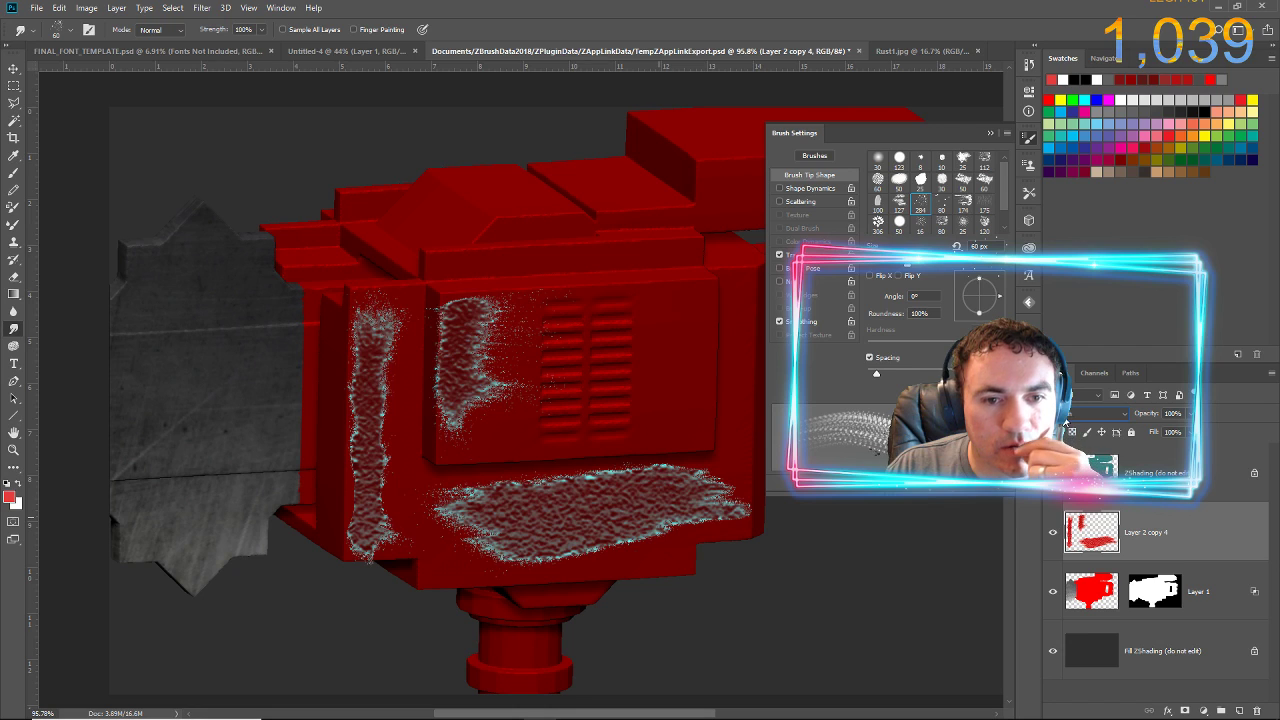
pyautogui.scroll(-1, 1066, 420)
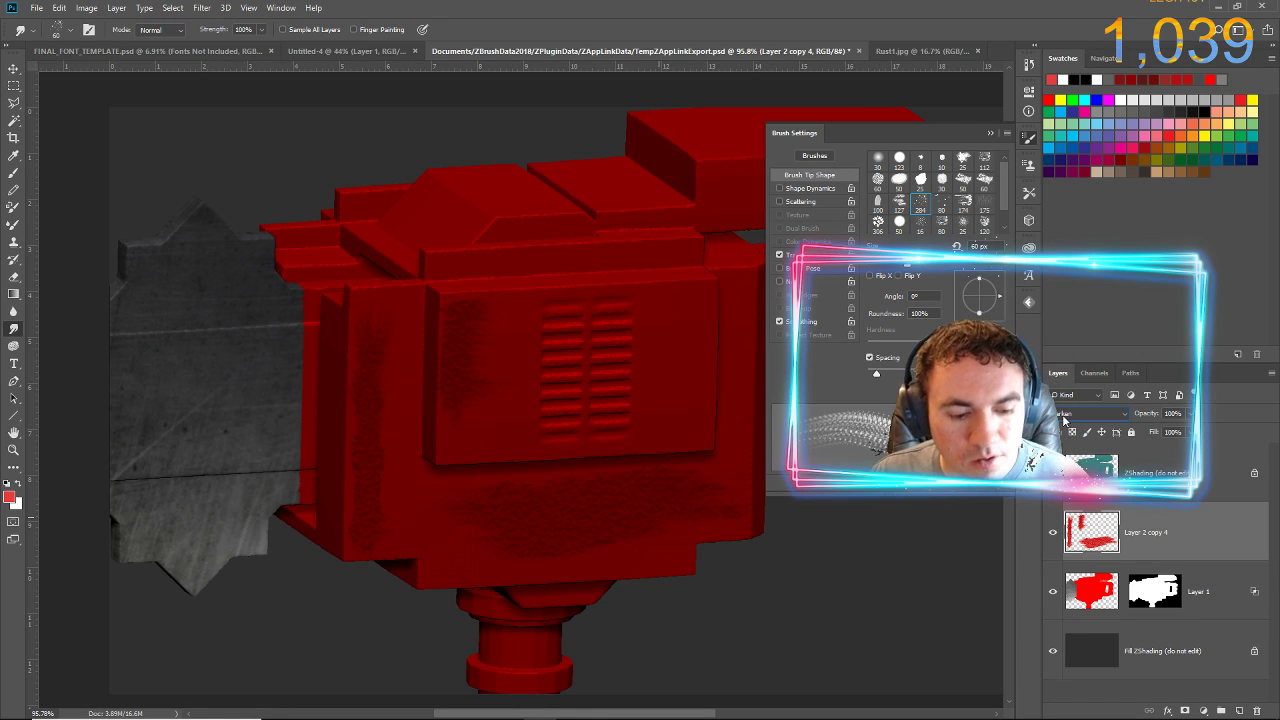
# - Merge the patch layer into Layer 1 with its mask preserved, save the document, and check the wear up close
pyautogui.hotkey('ctrl', 'e')
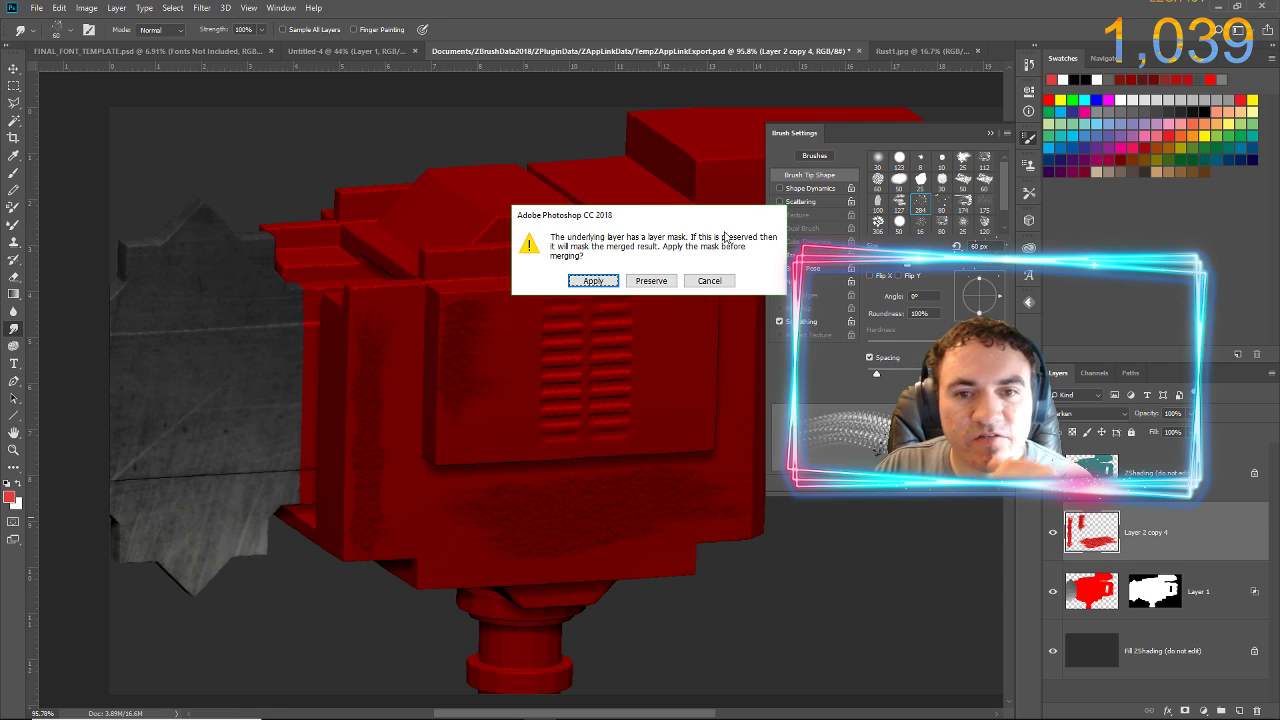
pyautogui.click(648, 280)
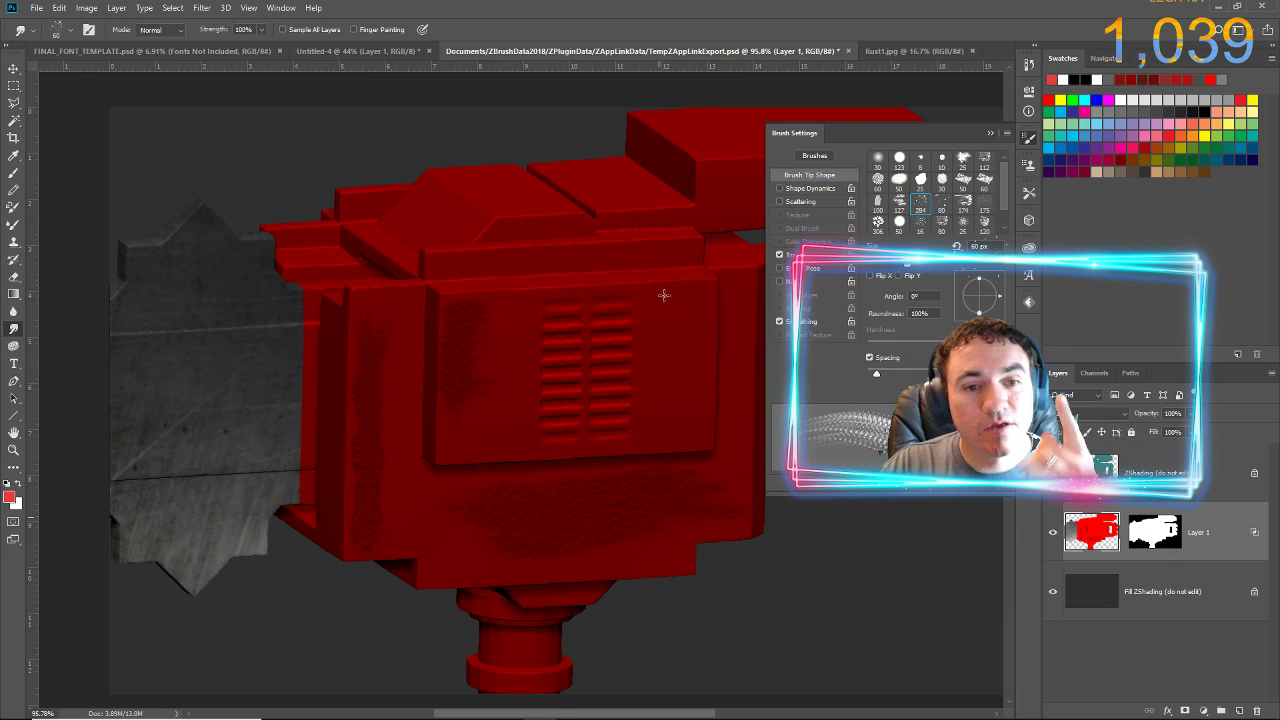
pyautogui.click(36, 9)
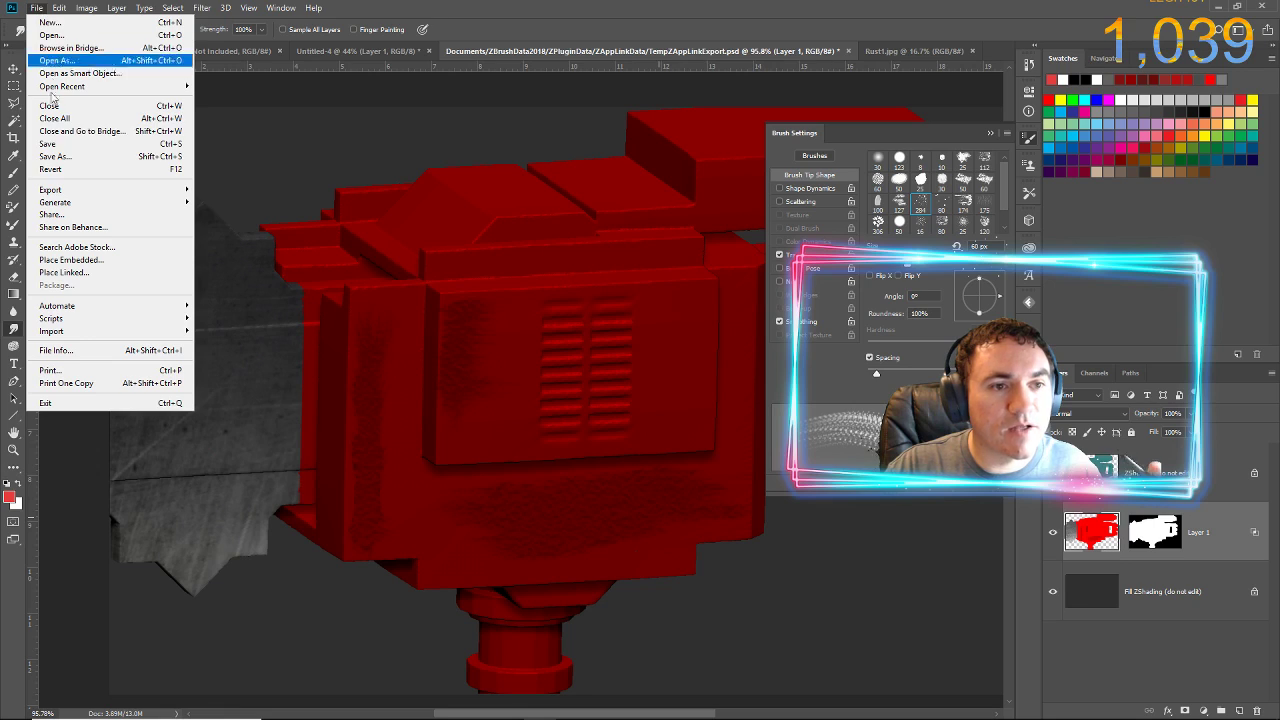
pyautogui.click(60, 155)
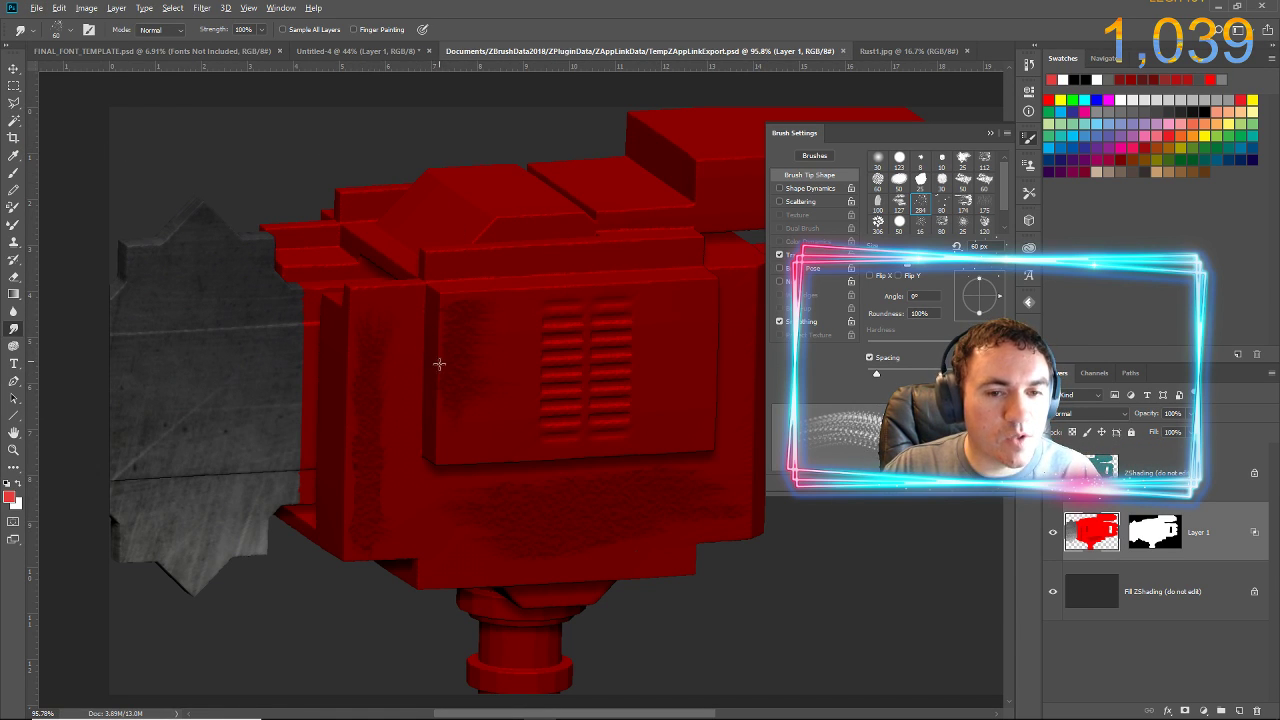
pyautogui.keyDown('alt'); pyautogui.scroll(5, 439, 364); pyautogui.keyUp('alt')
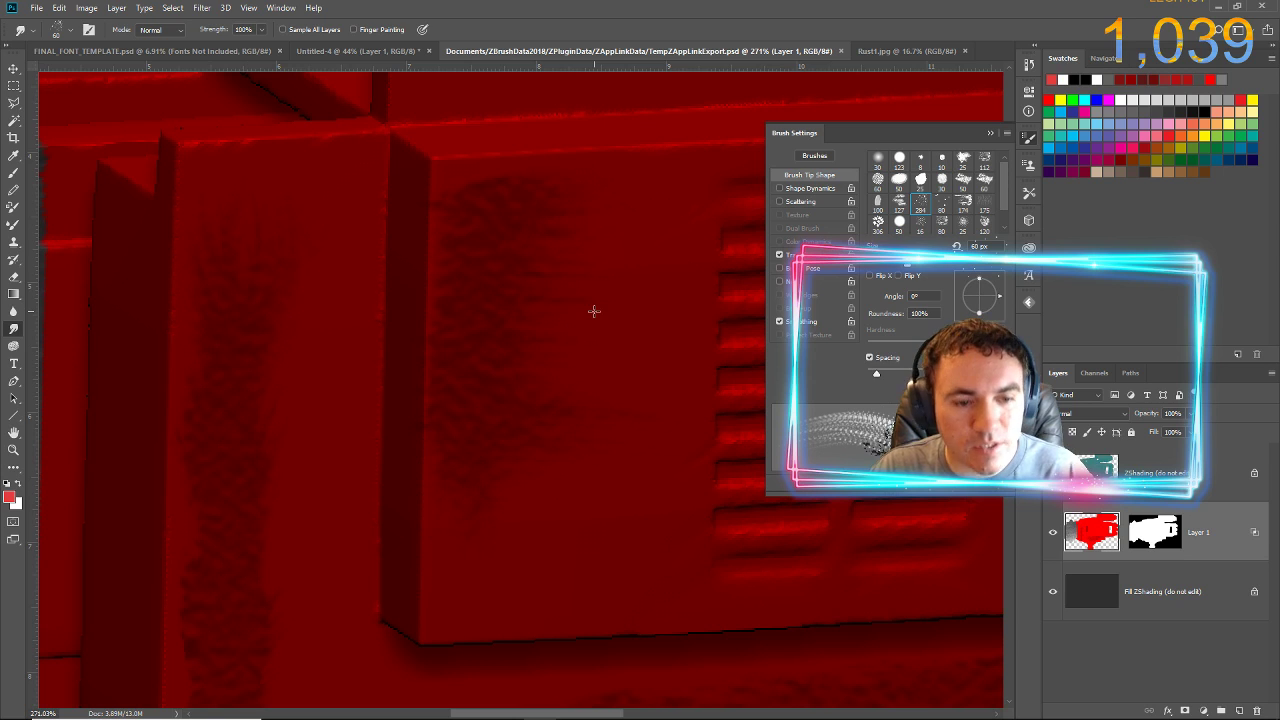
pyautogui.keyDown('alt'); pyautogui.scroll(-3, 590, 305); pyautogui.keyUp('alt')
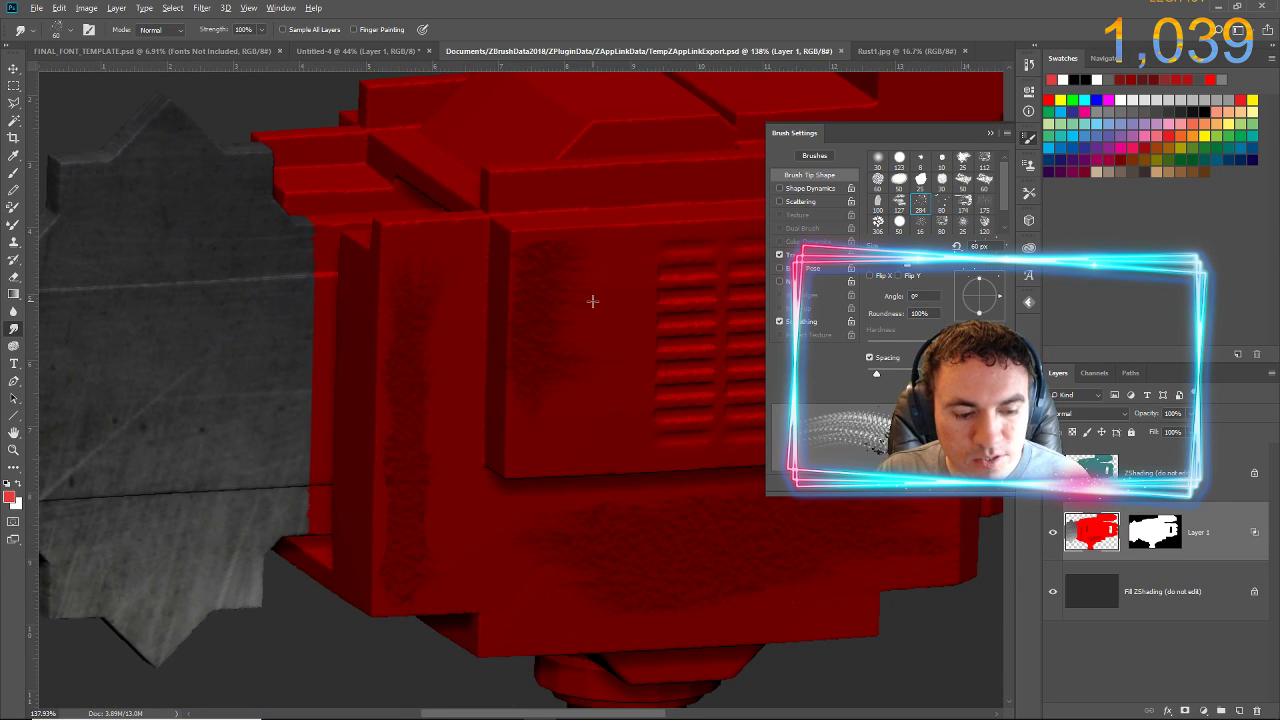
# - Switch to ZBrush, re-enter it from ZAppLink, and pick up the painted wear onto the red body
pyautogui.hotkey('alt', 'Tab')
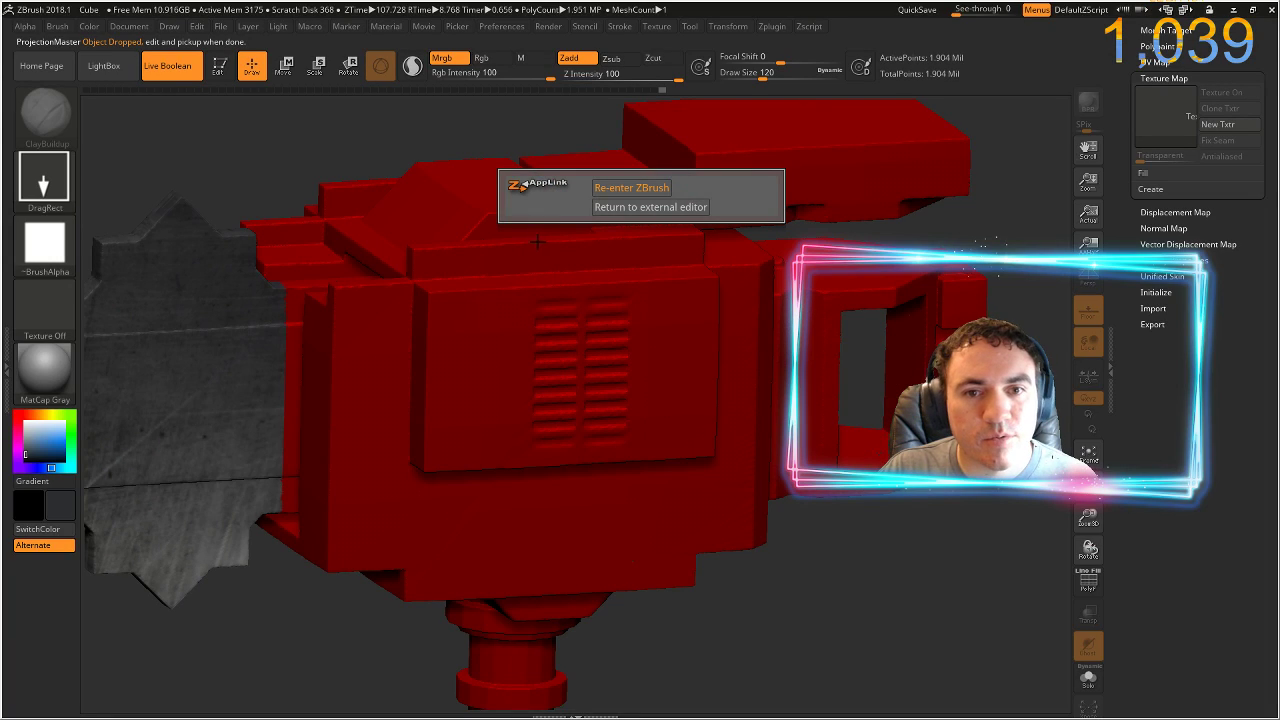
pyautogui.click(611, 187)
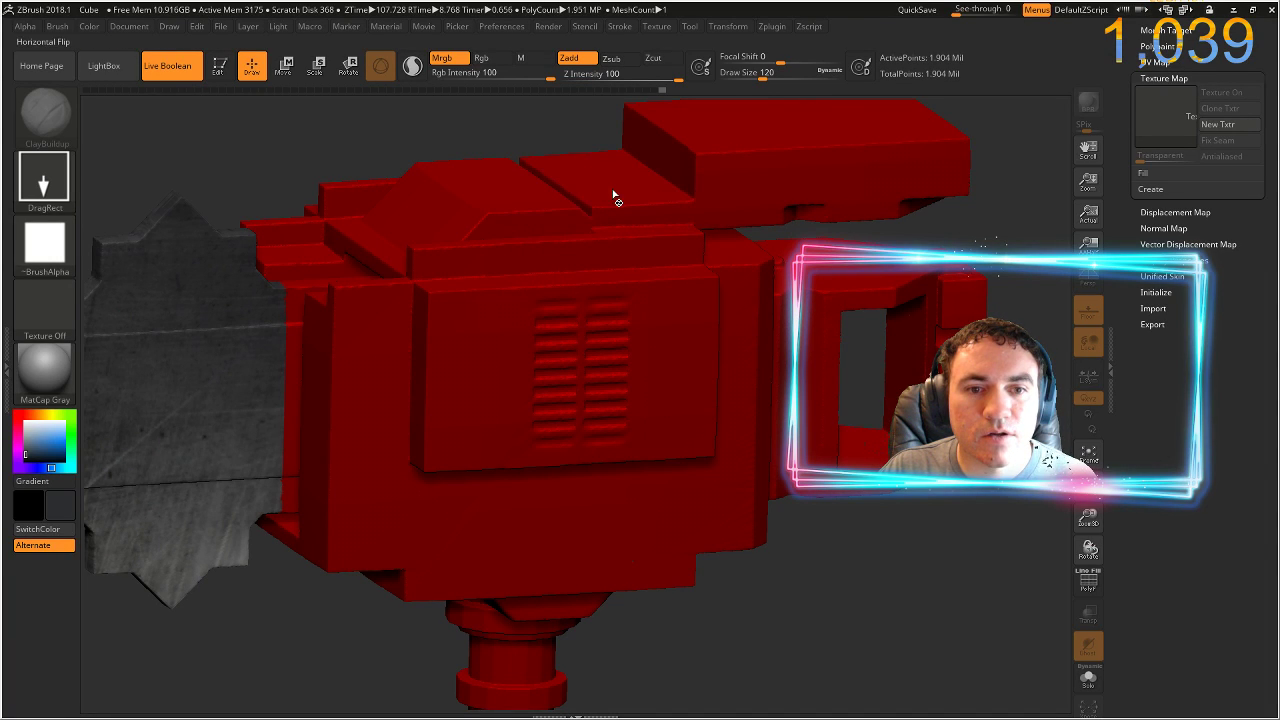
pyautogui.click(588, 257)
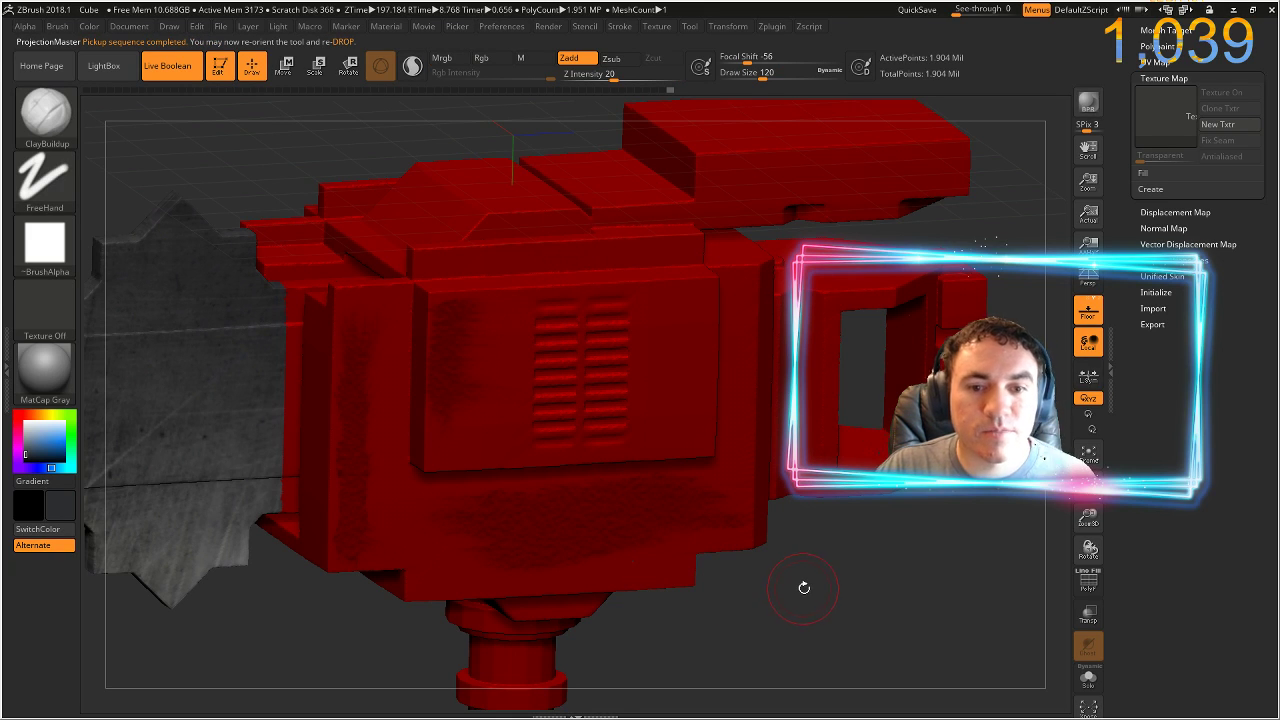
# - Frame a straight-on close-up of the red body's long plain face and drop it through ZAppLink to Photoshop
pyautogui.moveTo(790, 609); pyautogui.dragTo(873, 422)
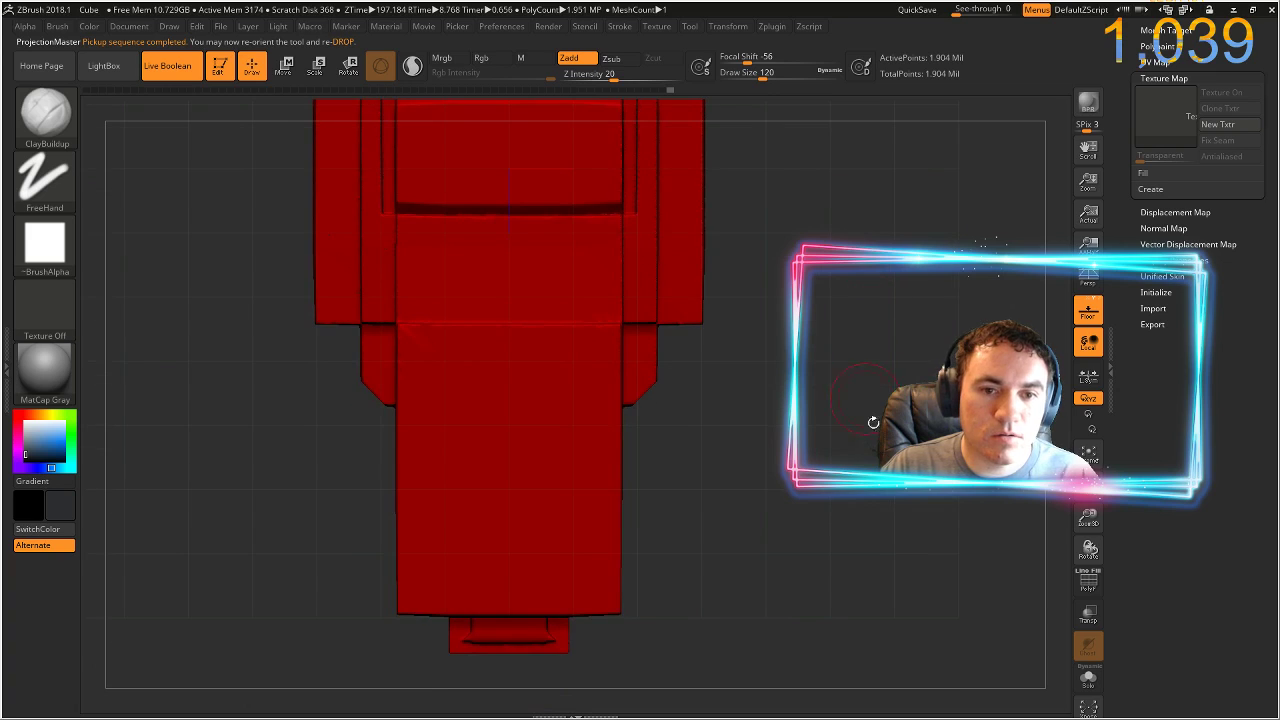
pyautogui.keyDown('ctrl'); pyautogui.moveTo(859, 406); pyautogui.dragTo(917, 577, button='right'); pyautogui.keyUp('ctrl')
pyautogui.keyDown('alt'); pyautogui.moveTo(917, 577); pyautogui.dragTo(890, 269); pyautogui.keyUp('alt')
pyautogui.keyDown('alt'); pyautogui.moveTo(830, 379); pyautogui.dragTo(858, 451); pyautogui.keyUp('alt')
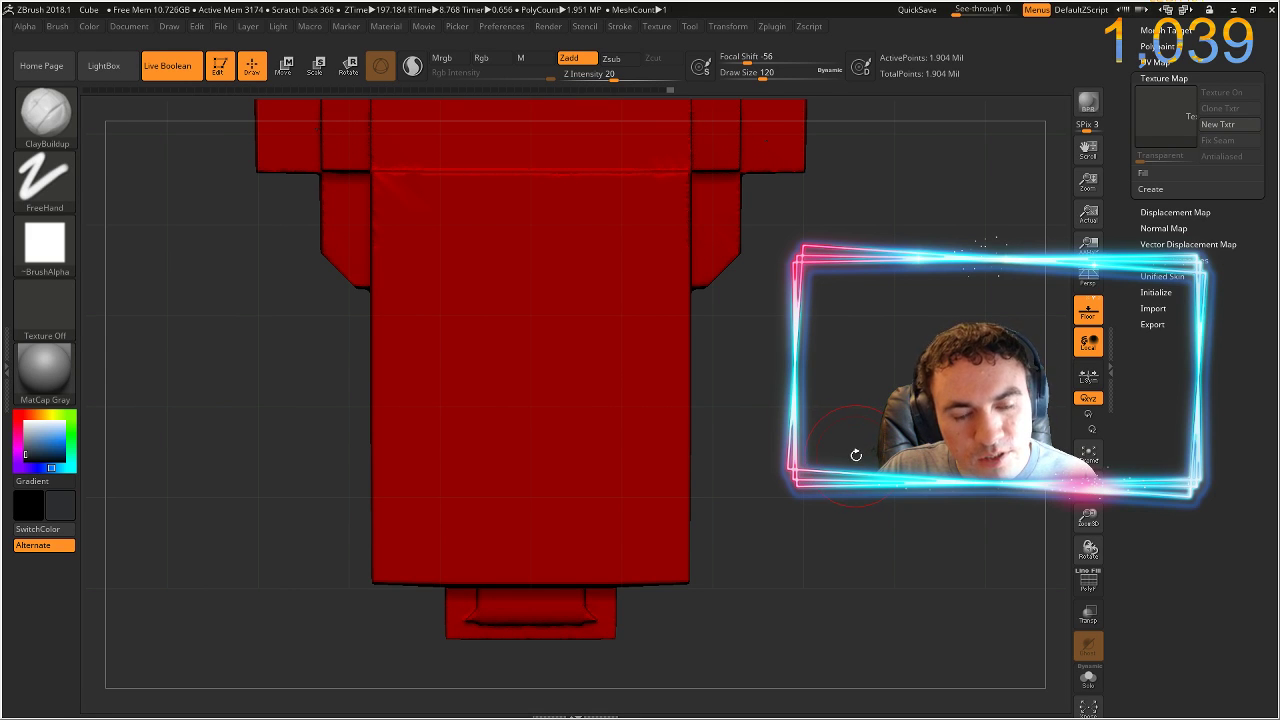
pyautogui.hotkey('ctrl', 'shift', 's')
pyautogui.click(605, 257)
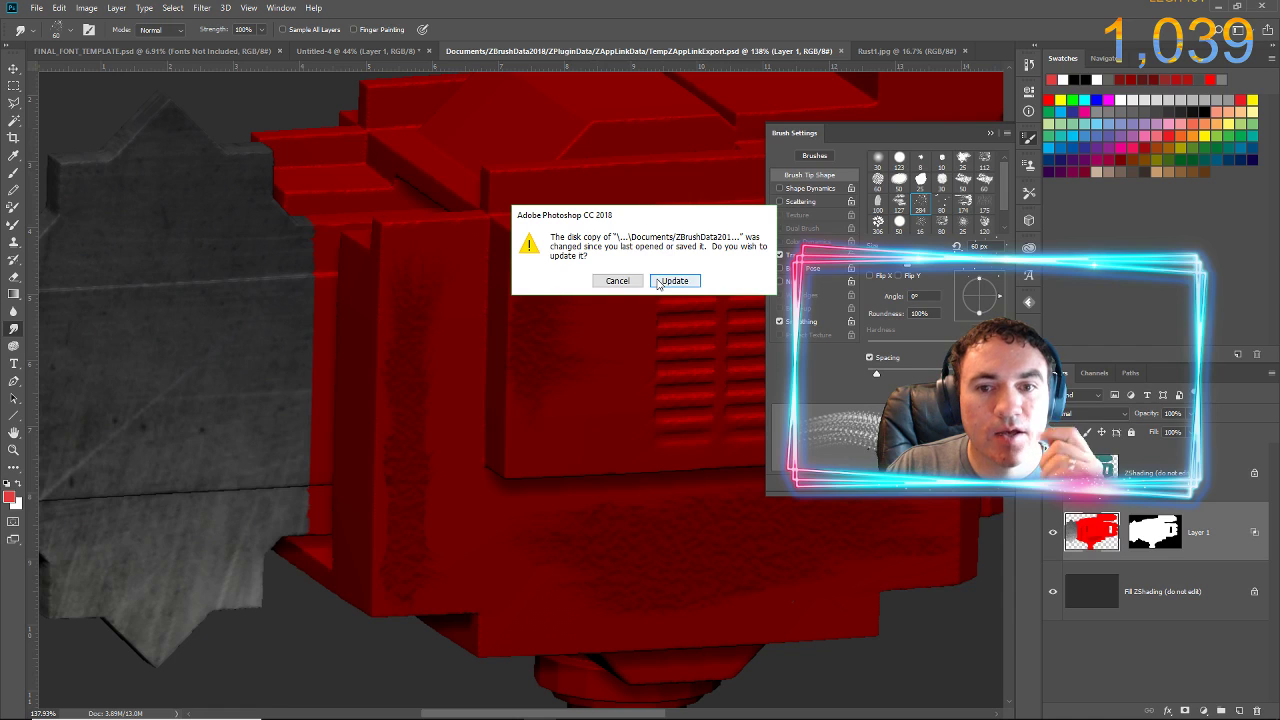
# - Update the ZAppLink document from its changed disk copy and add a new empty layer above Layer 1
pyautogui.click(656, 279)
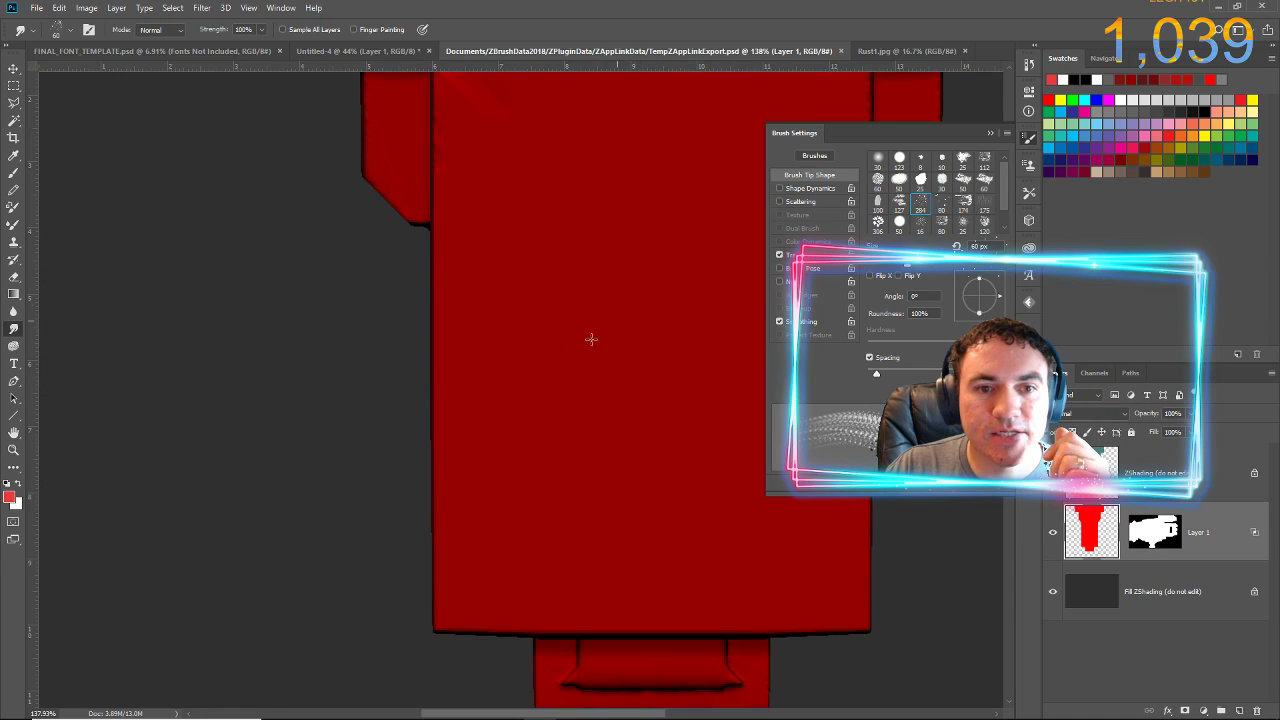
pyautogui.moveTo(377, 436); pyautogui.dragTo(204, 453)
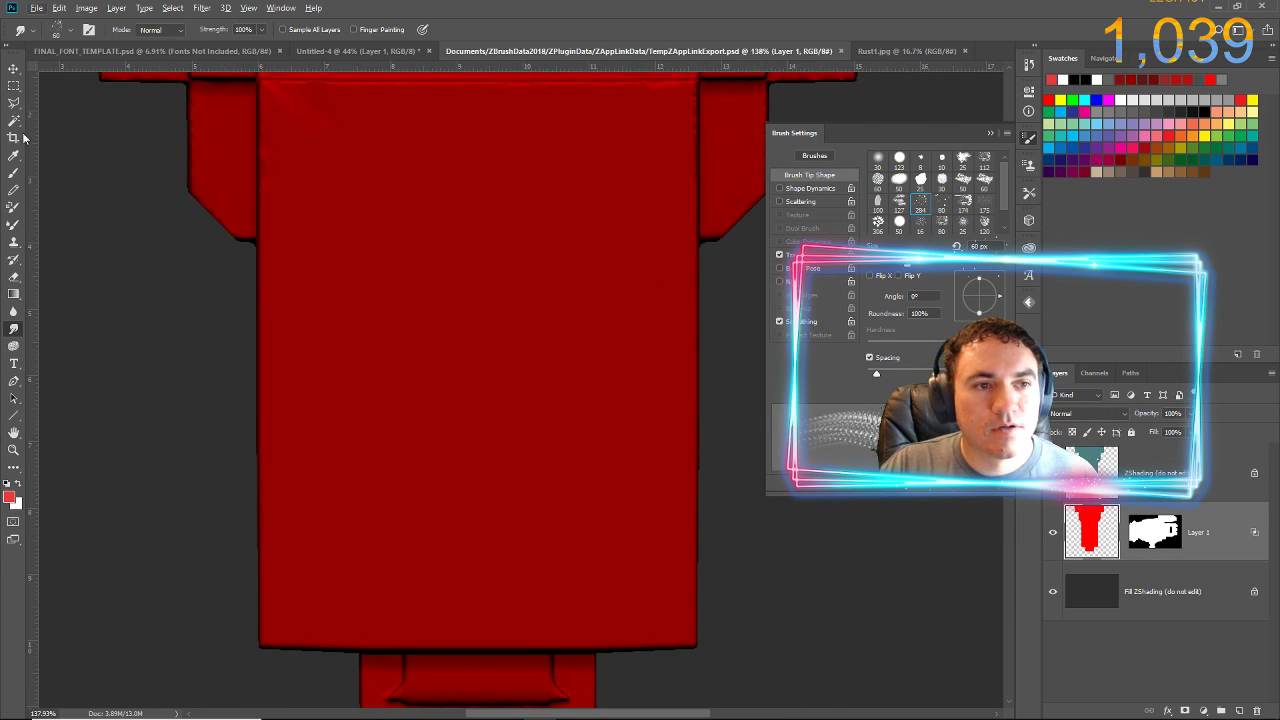
pyautogui.click(18, 85)
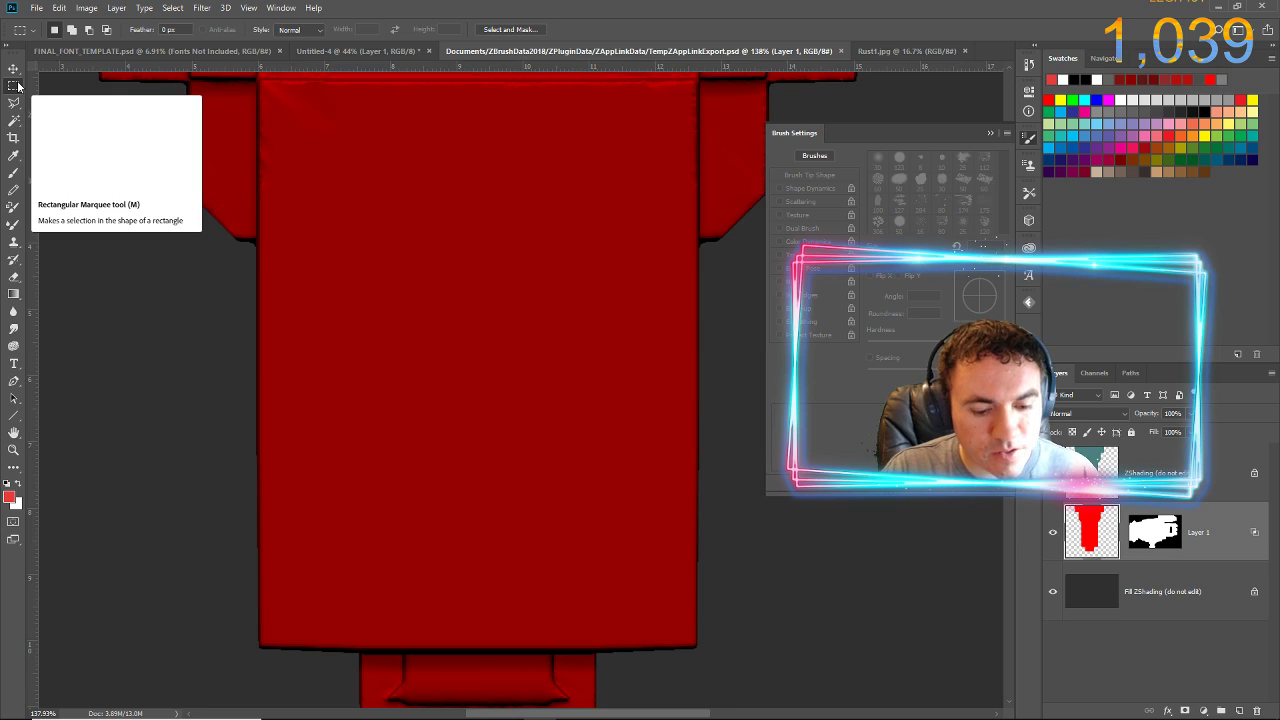
pyautogui.hotkey('ctrl', 'shift', 'n')
pyautogui.press('Return')
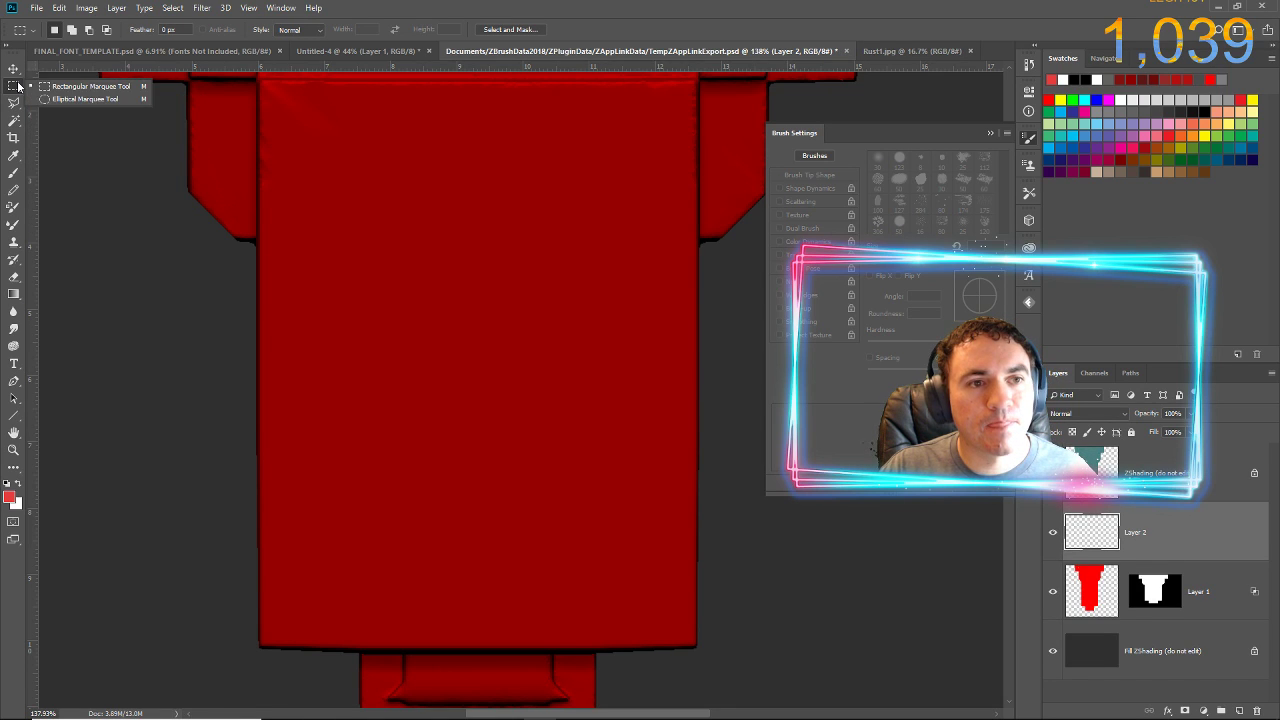
# - Make a large circular selection on the lower half of the red face and fill it with bright green (#3bf900)
pyautogui.hotkey('shift', 'm')
pyautogui.moveTo(310, 313); pyautogui.dragTo(628, 635)
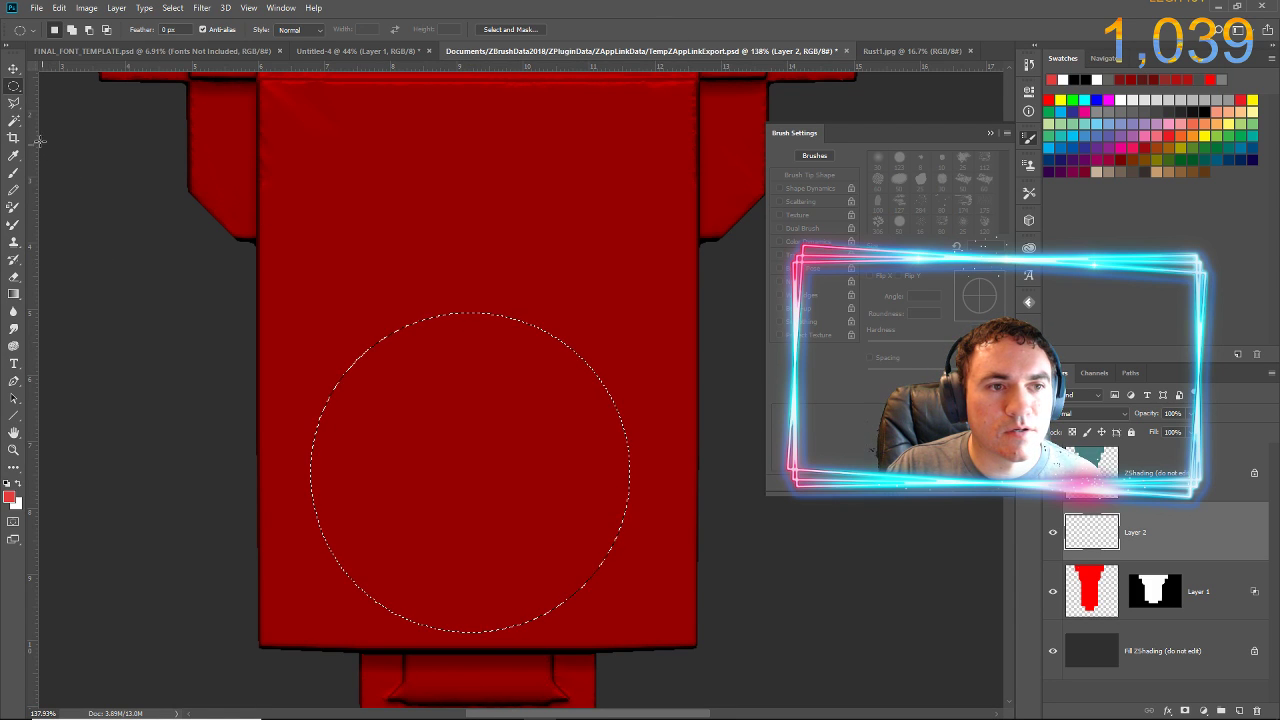
pyautogui.click(12, 498)
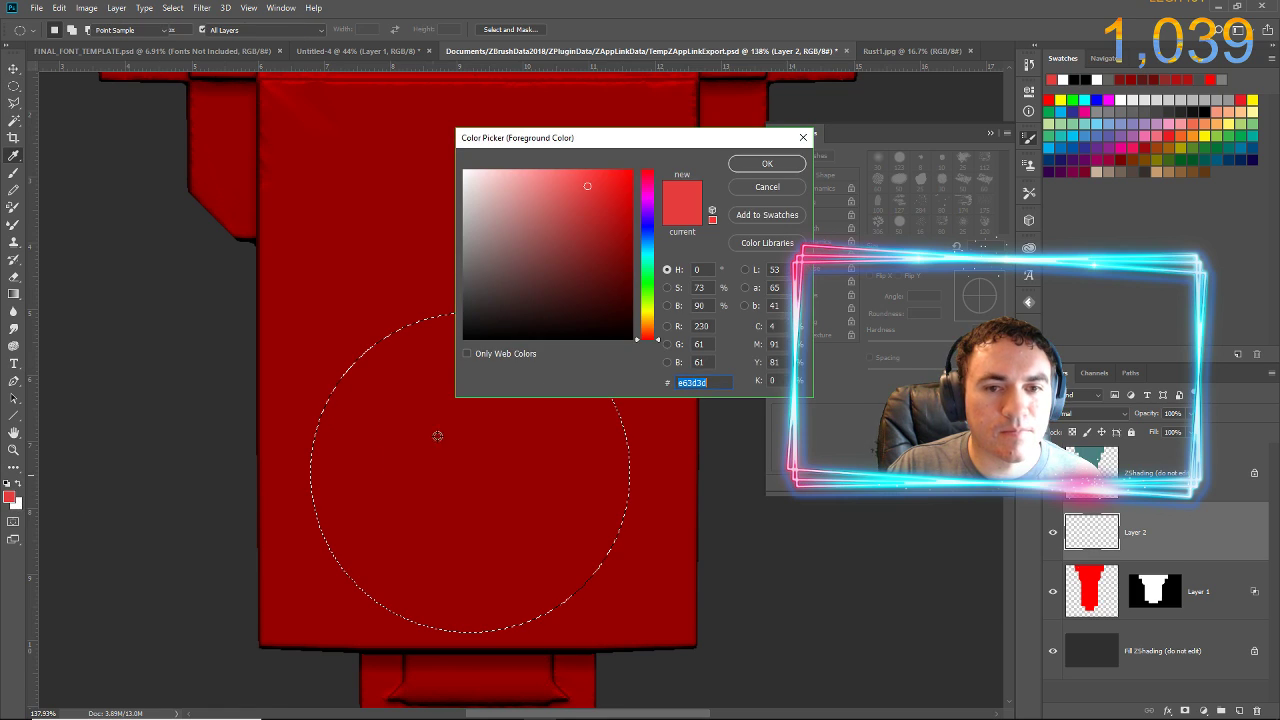
pyautogui.click(613, 269)
pyautogui.click(648, 290)
pyautogui.click(592, 249)
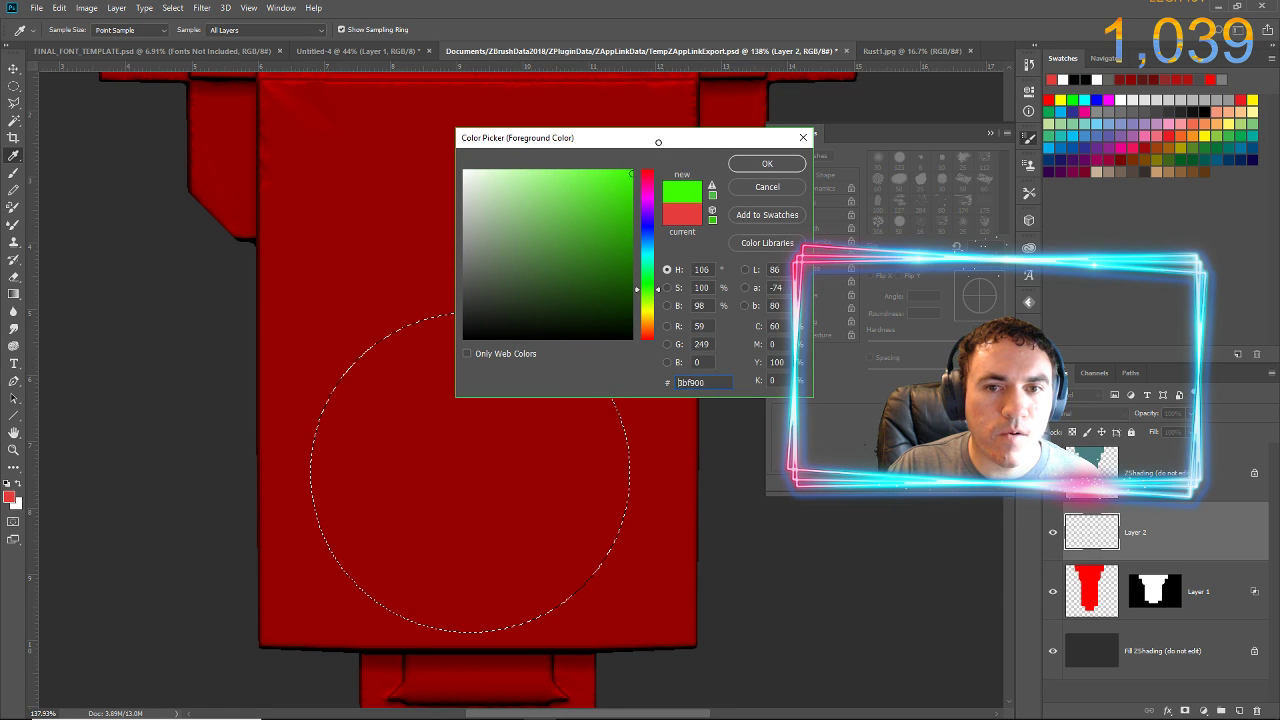
pyautogui.click(757, 163)
pyautogui.press('m')
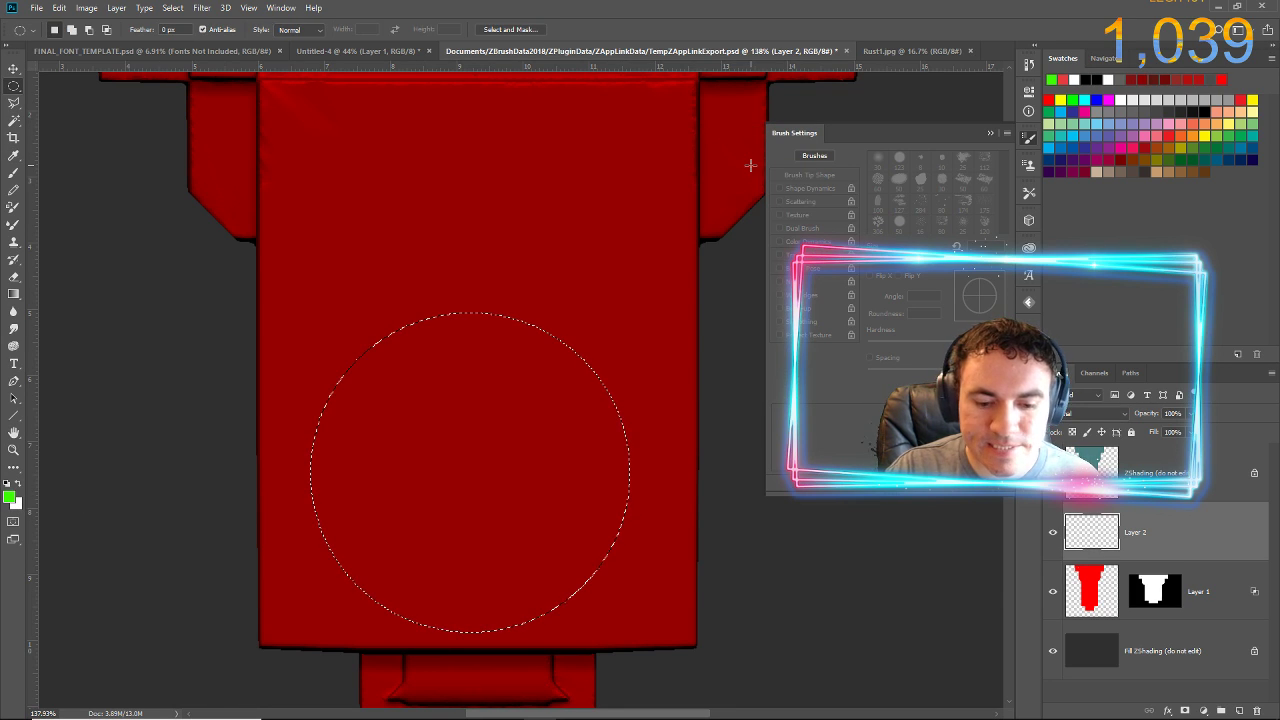
pyautogui.hotkey('alt', 'BackSpace')
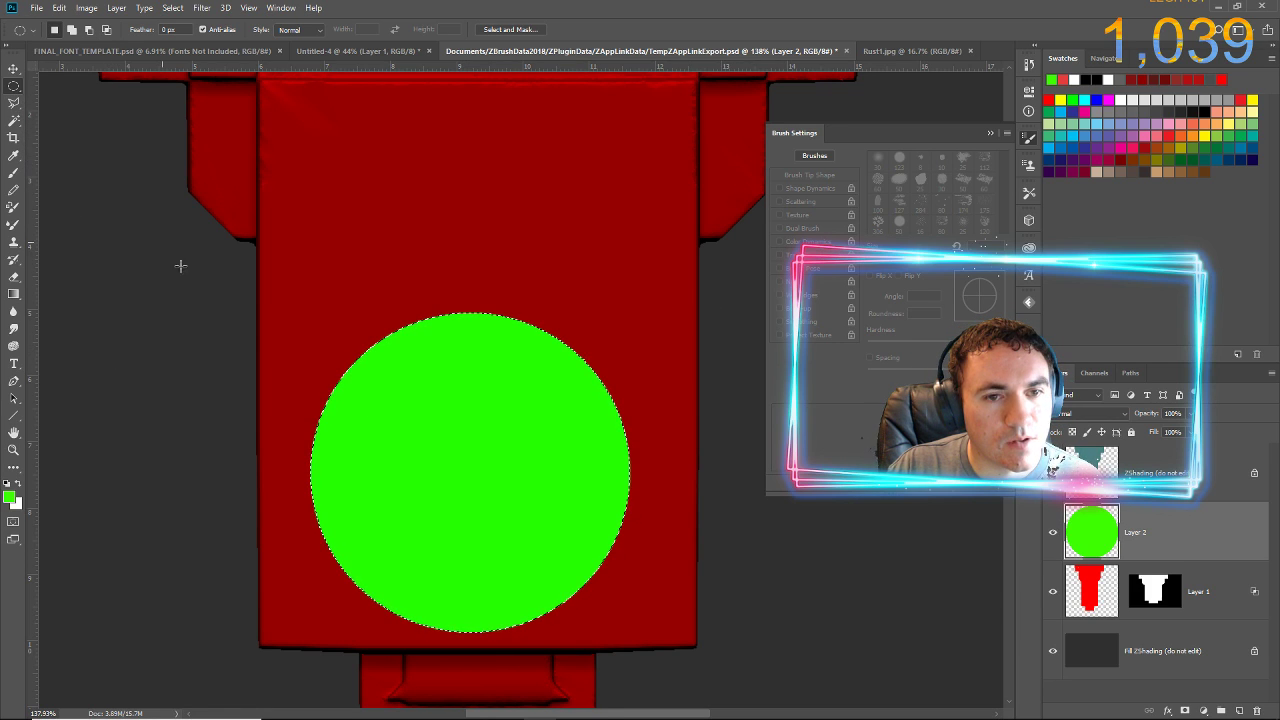
pyautogui.hotkey('ctrl', 'd')
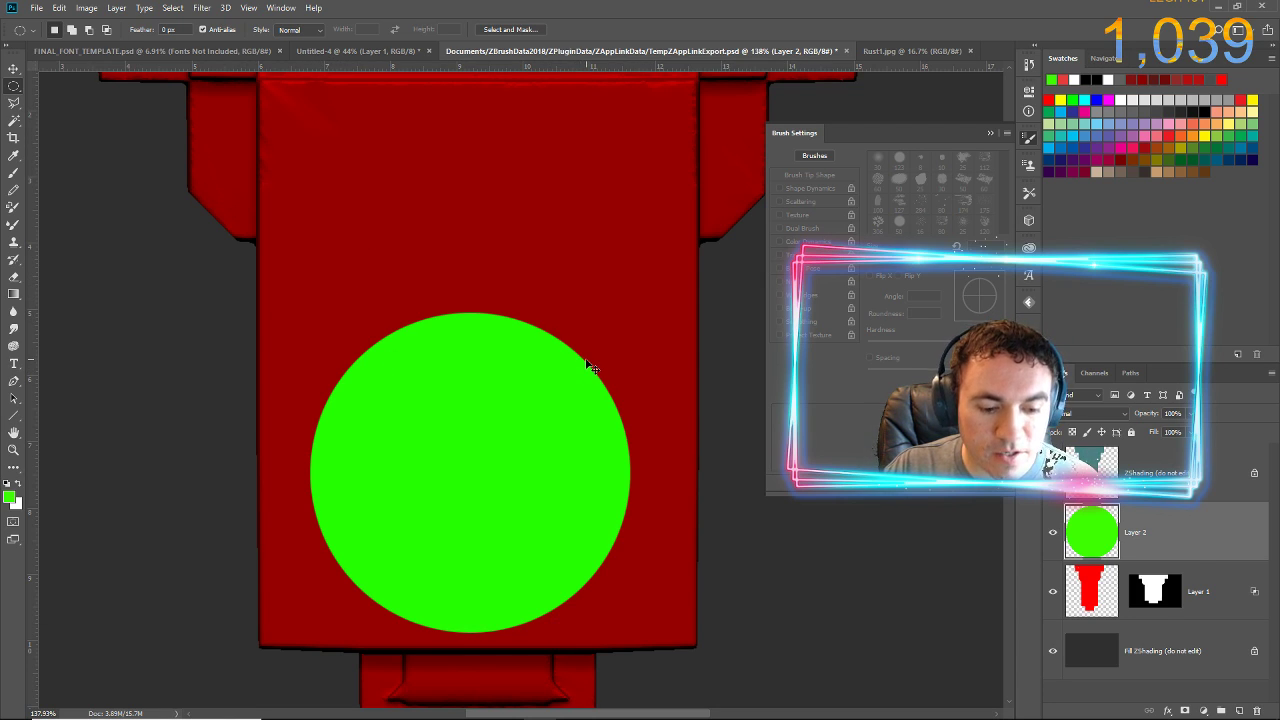
# - Scale the green circle down evenly about its centre and place it just above the face's lower edge
pyautogui.hotkey('ctrl', 't')
pyautogui.keyDown('alt'); pyautogui.moveTo(310, 313); pyautogui.dragTo(371, 366); pyautogui.keyUp('alt')
pyautogui.moveTo(426, 448); pyautogui.dragTo(434, 504)
pyautogui.press('Return')
pyautogui.press('m')
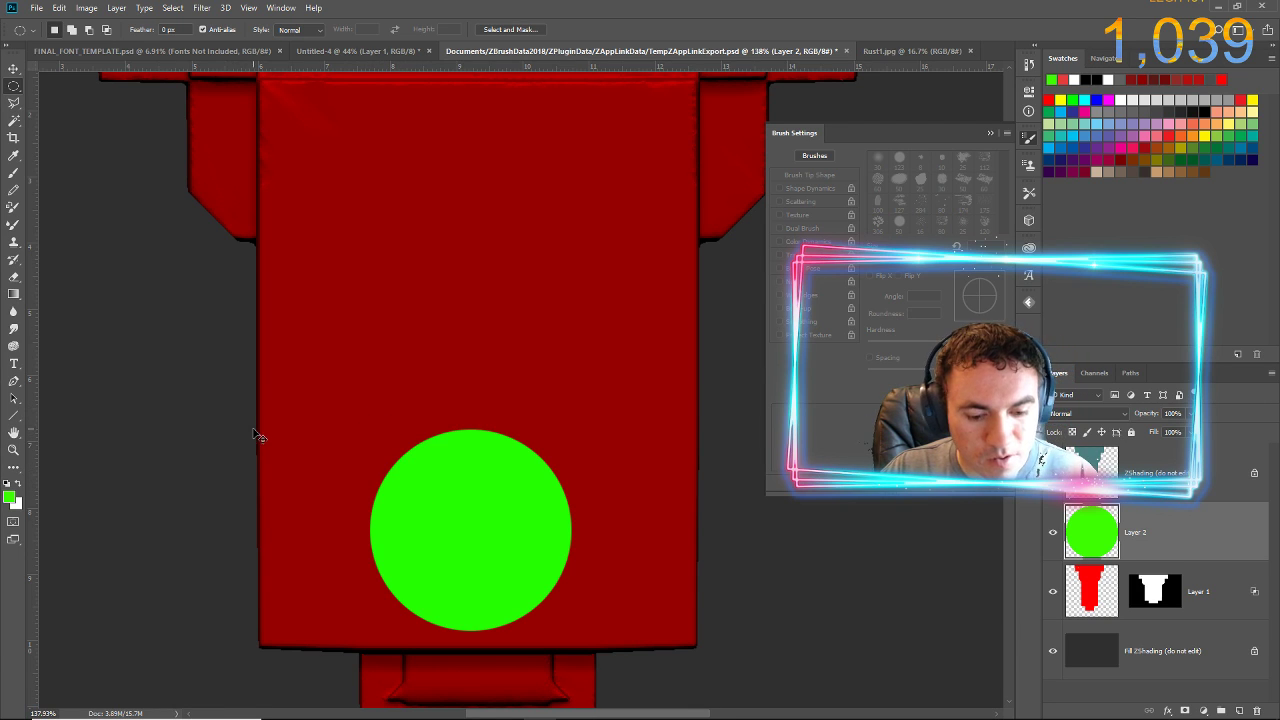
# - Duplicate the circle to its upper right, squeezed to about 58% width and 75% height and rotated about 9°
pyautogui.hotkey('ctrl', 'j')
pyautogui.hotkey('ctrl', 't')
pyautogui.moveTo(473, 527); pyautogui.dragTo(574, 311)
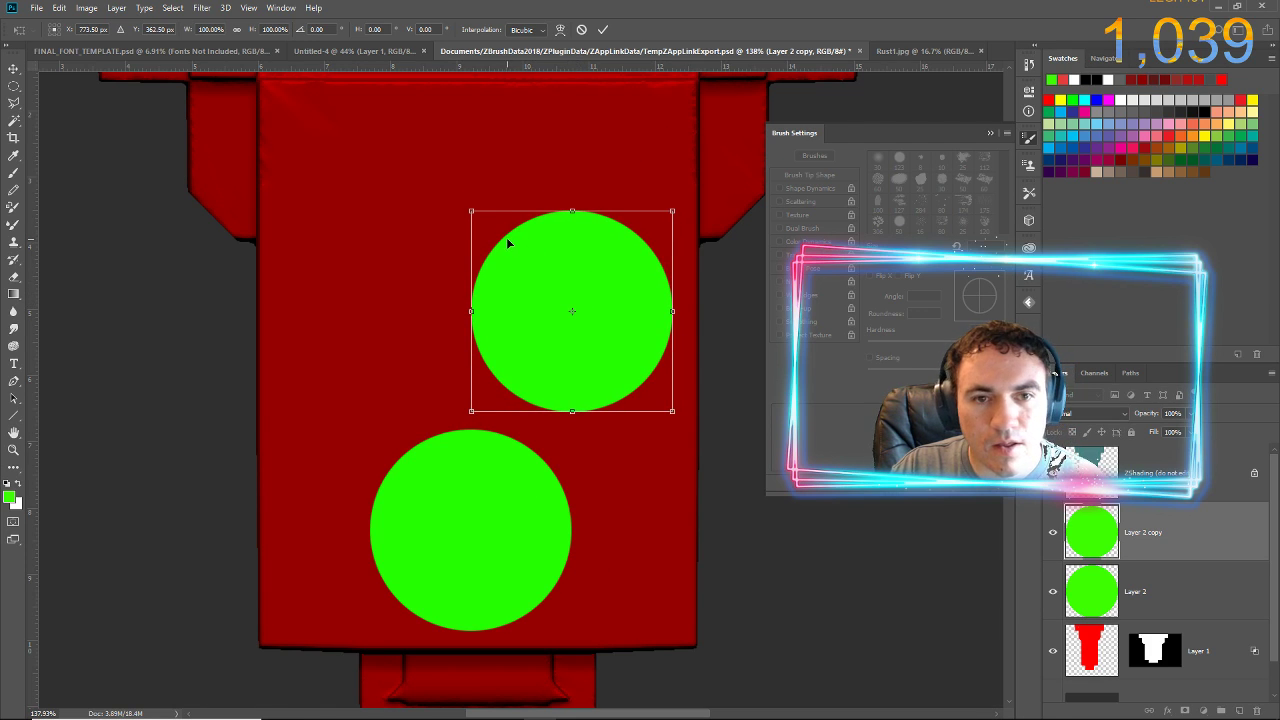
pyautogui.keyDown('alt'); pyautogui.moveTo(472, 214); pyautogui.dragTo(527, 194); pyautogui.keyUp('alt')
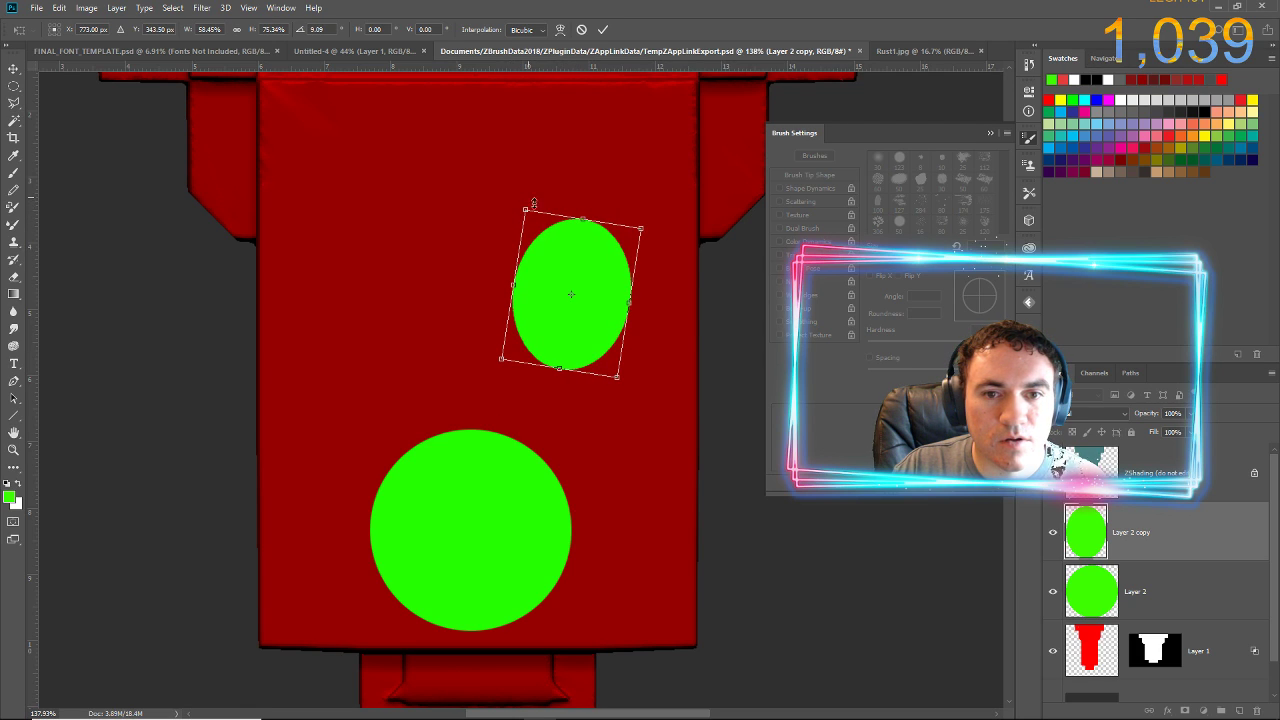
pyautogui.moveTo(566, 268); pyautogui.dragTo(593, 335)
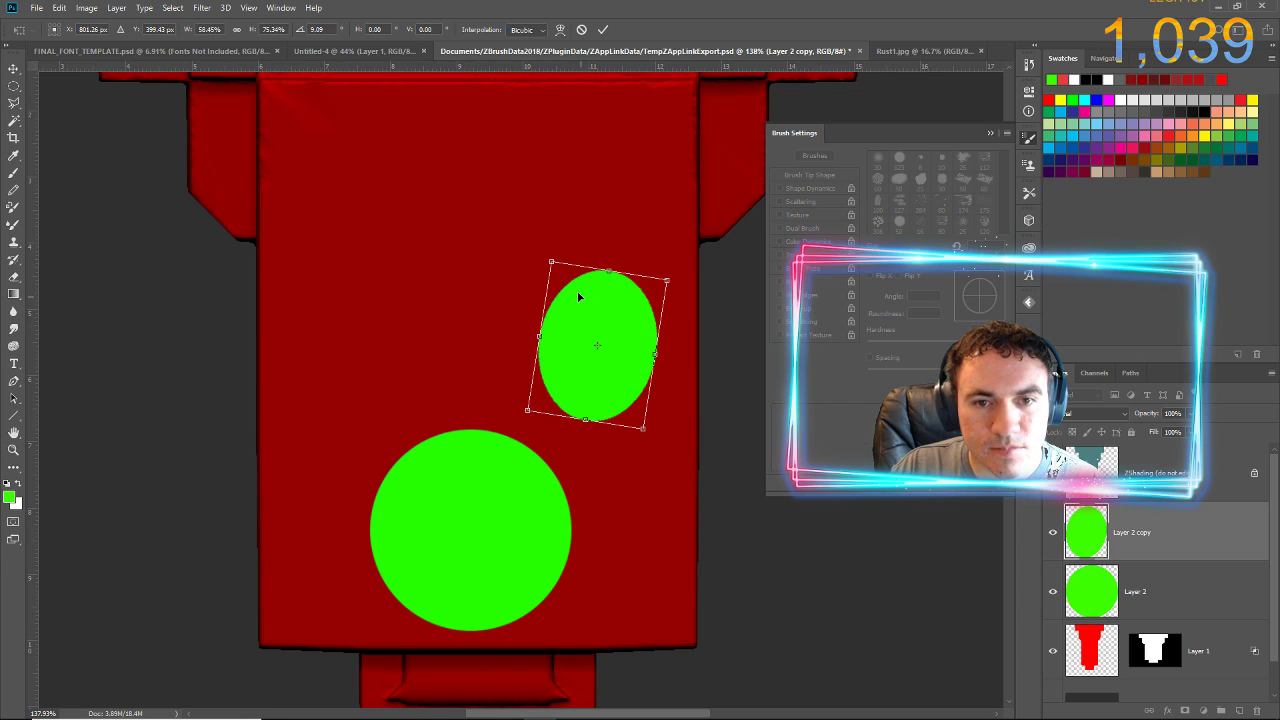
pyautogui.press('Return')
# - Duplicate the right oval onto the left side of the face, tilted the opposite way and set slightly higher
pyautogui.hotkey('ctrl', 'j')
pyautogui.hotkey('ctrl', 't')
pyautogui.moveTo(585, 305); pyautogui.dragTo(385, 298)
pyautogui.moveTo(378, 228); pyautogui.dragTo(324, 252)
pyautogui.moveTo(378, 291); pyautogui.dragTo(338, 277)
pyautogui.moveTo(336, 282); pyautogui.dragTo(330, 266)
pyautogui.press('Return')
pyautogui.press('m')
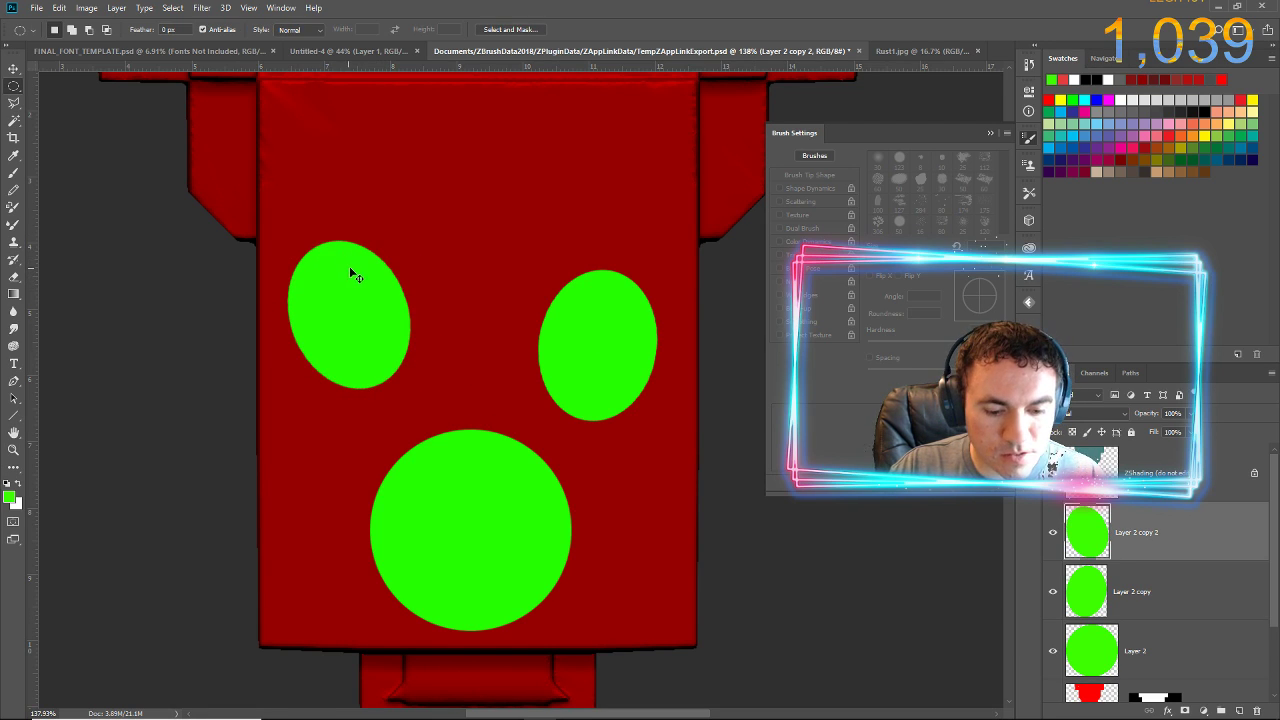
# - Duplicate the left oval to the upper middle of the face and rotate it 22° so it stands upright
pyautogui.hotkey('ctrl', 'j')
pyautogui.hotkey('ctrl', 't')
pyautogui.moveTo(371, 291); pyautogui.dragTo(512, 194)
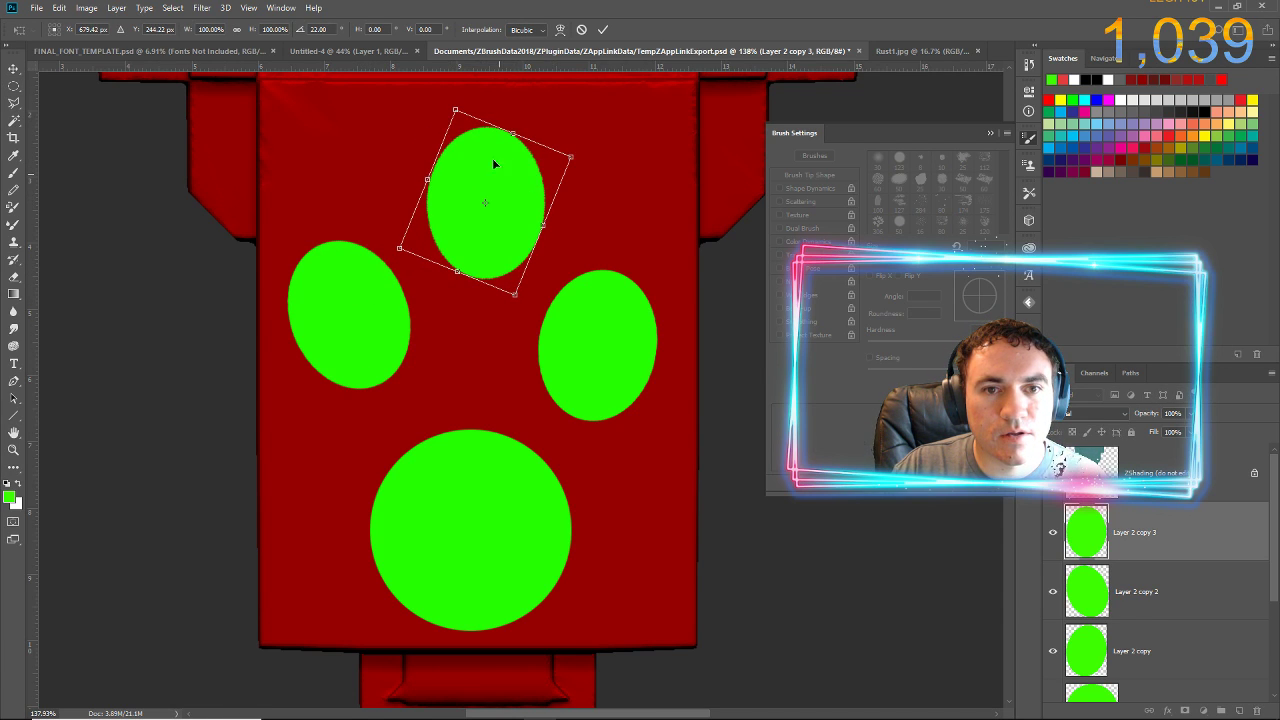
pyautogui.press('Return')
pyautogui.press('m')
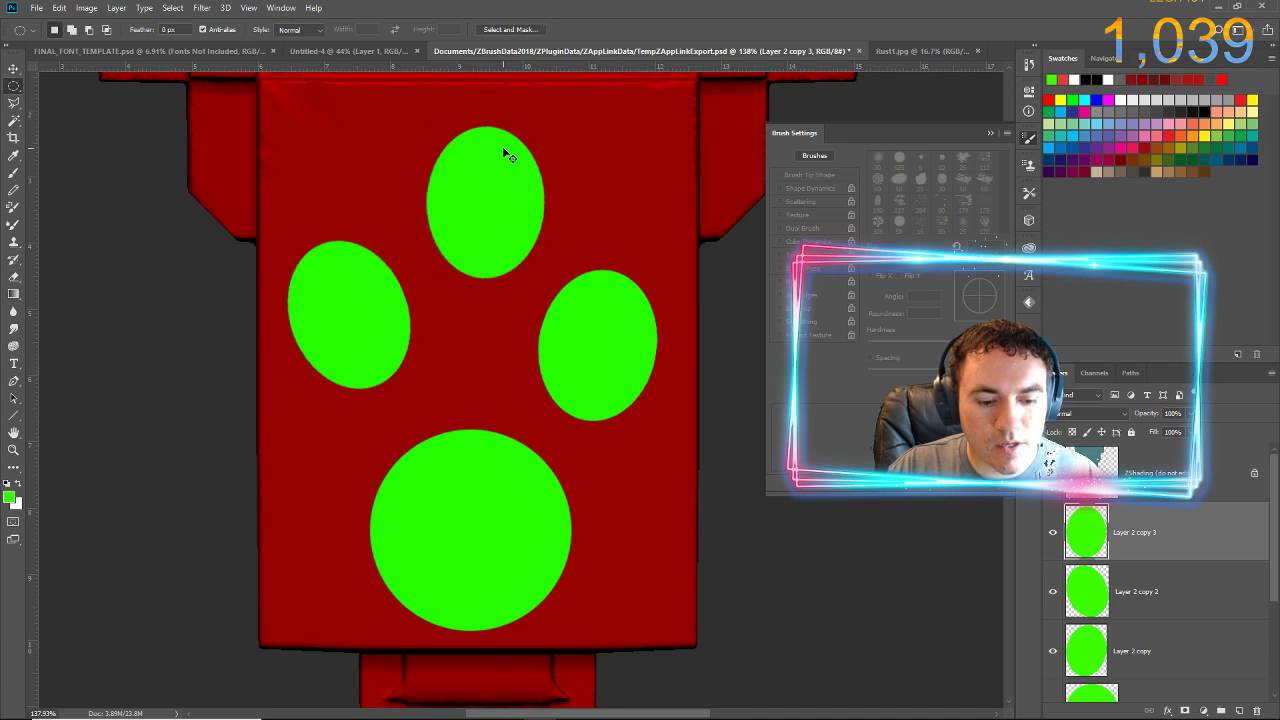
# - Stretch the upper middle oval to about 127% height and shift it slightly down between the side ovals
pyautogui.hotkey('ctrl', 't')
pyautogui.moveTo(487, 127); pyautogui.dragTo(486, 80)
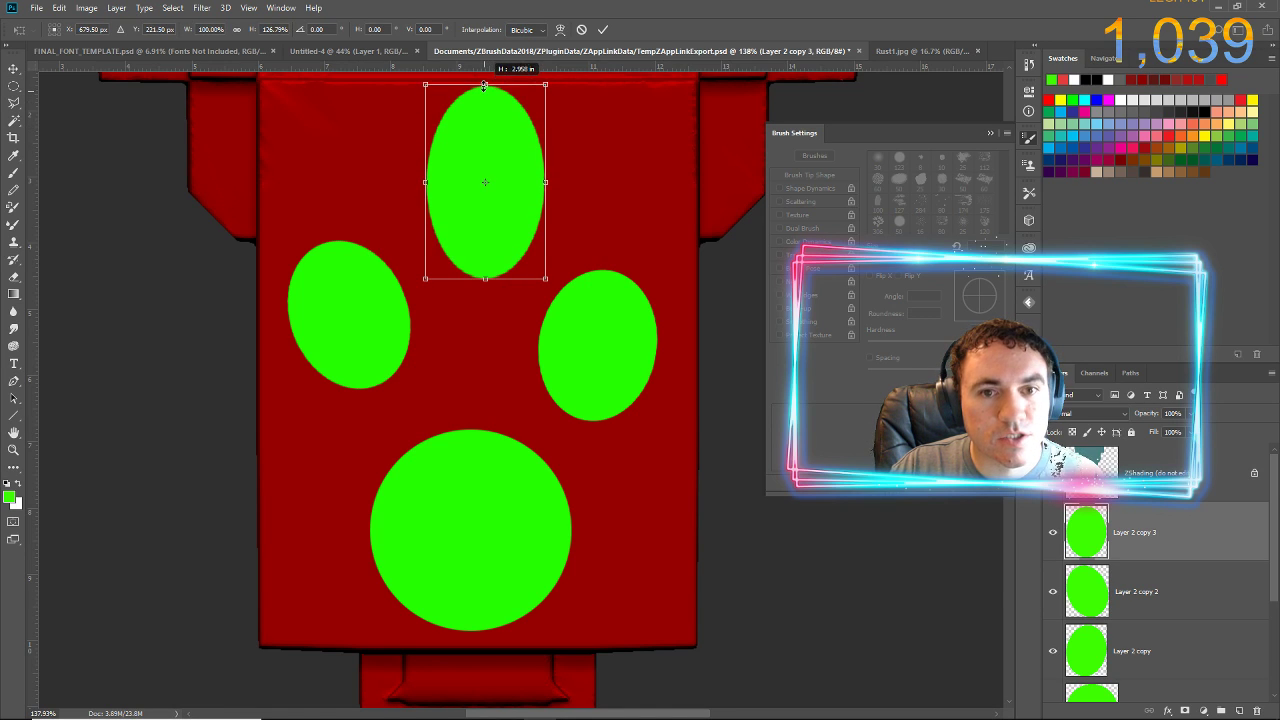
pyautogui.moveTo(508, 177); pyautogui.dragTo(511, 198)
pyautogui.press('Return')
pyautogui.press('m')
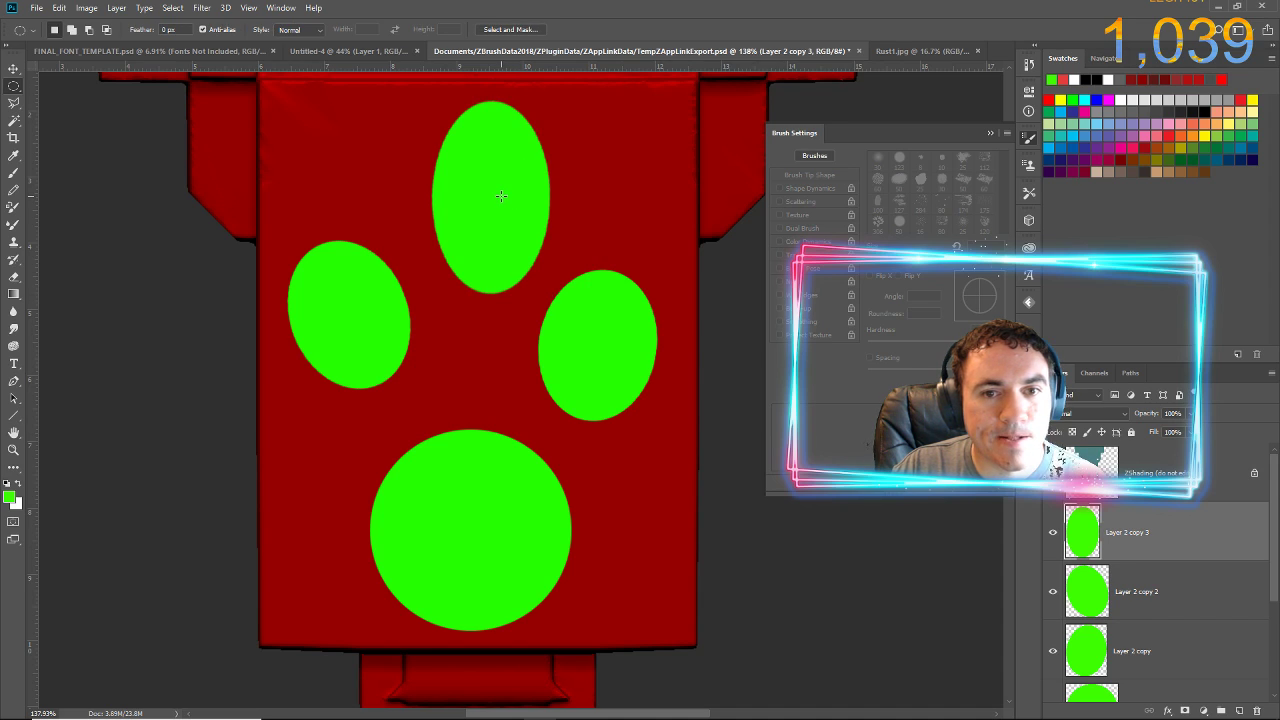
# - Liquify the upper middle oval with a size 40 brush, pushing its outline into an irregular, jagged patch
pyautogui.click(200, 8)
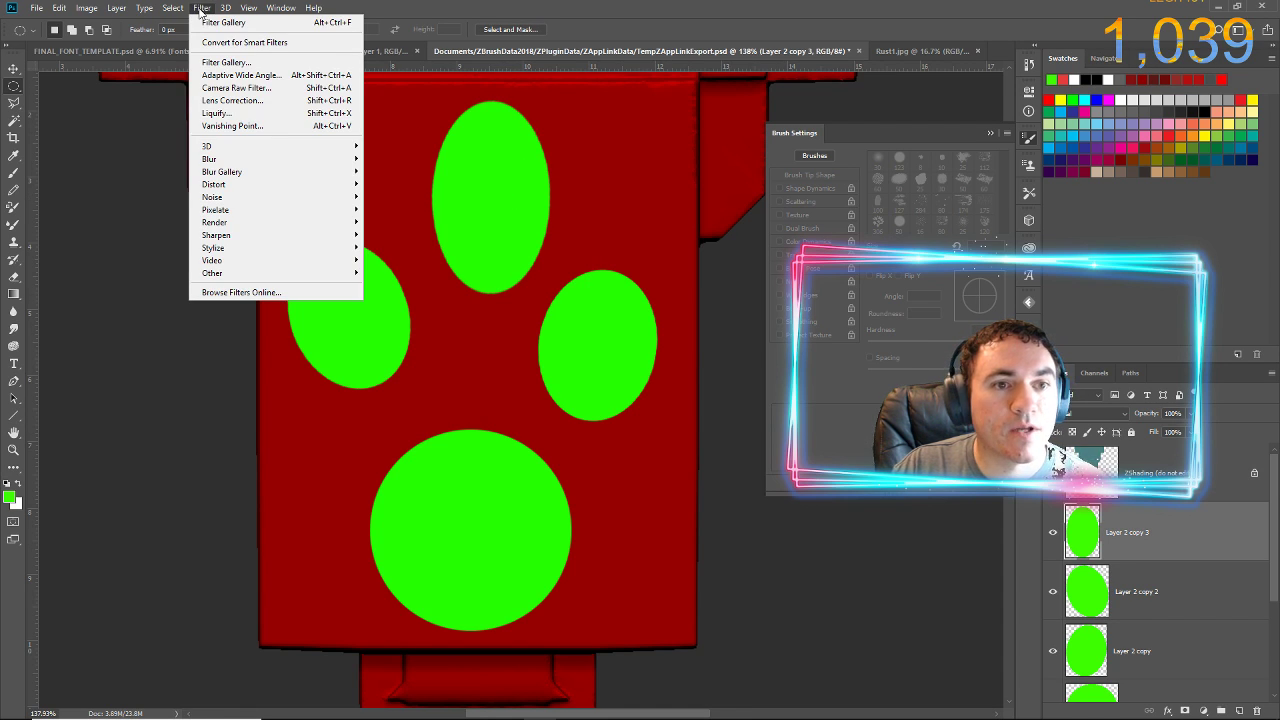
pyautogui.click(249, 118)
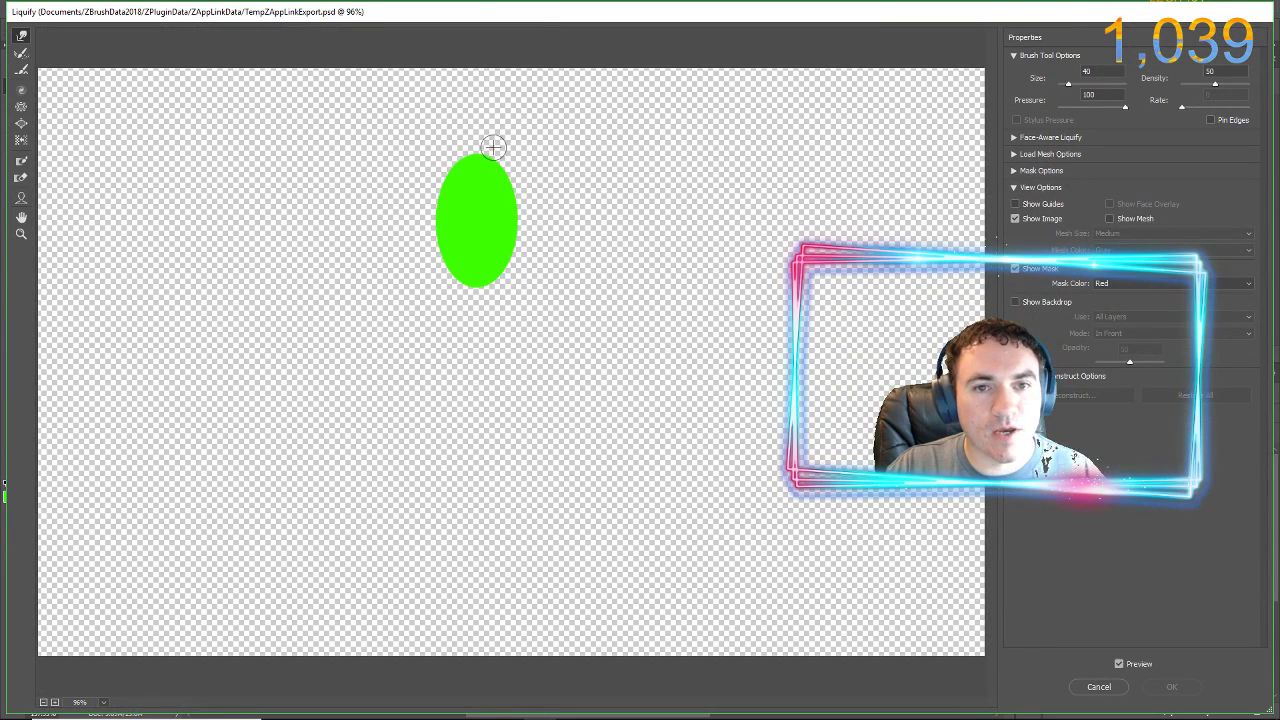
pyautogui.keyDown('alt'); pyautogui.scroll(5, 500, 150); pyautogui.keyUp('alt')
pyautogui.keyDown('alt'); pyautogui.scroll(1, 514, 160); pyautogui.keyUp('alt')
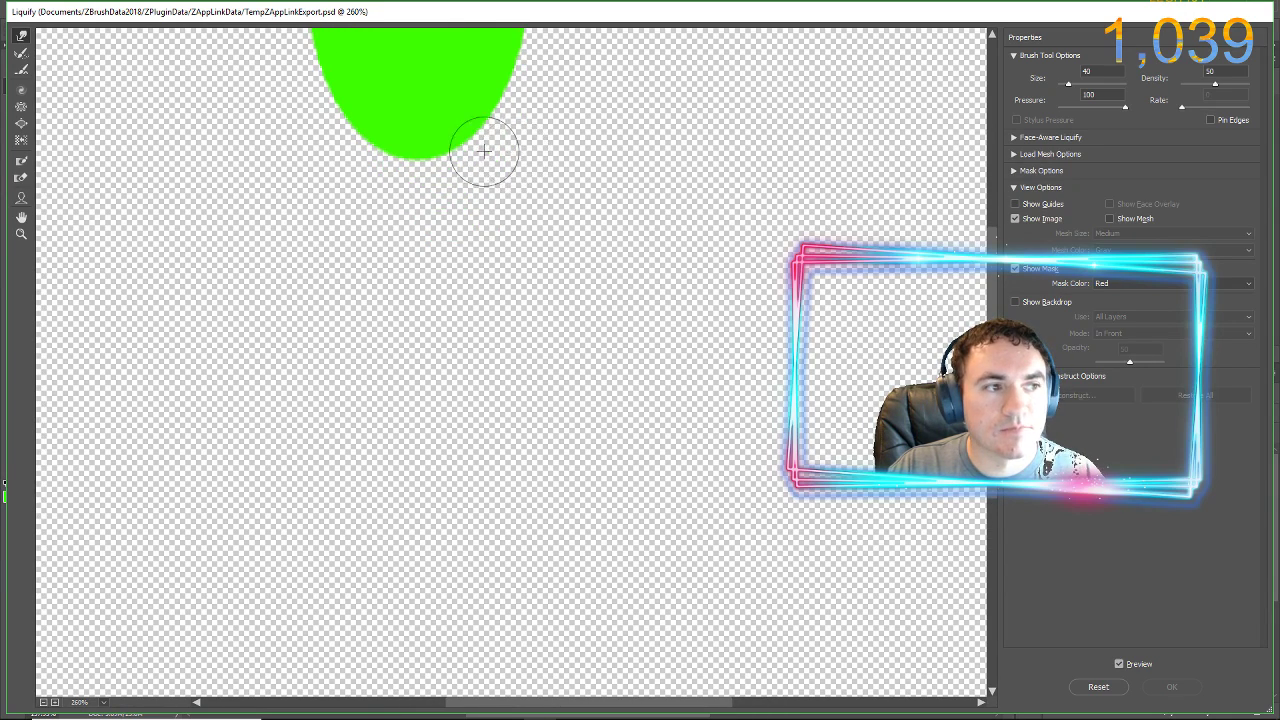
pyautogui.moveTo(462, 176)
pyautogui.mouseDown()
pyautogui.moveTo(486, 400)
pyautogui.moveTo(521, 554)
pyautogui.moveTo(519, 533)
pyautogui.mouseUp()
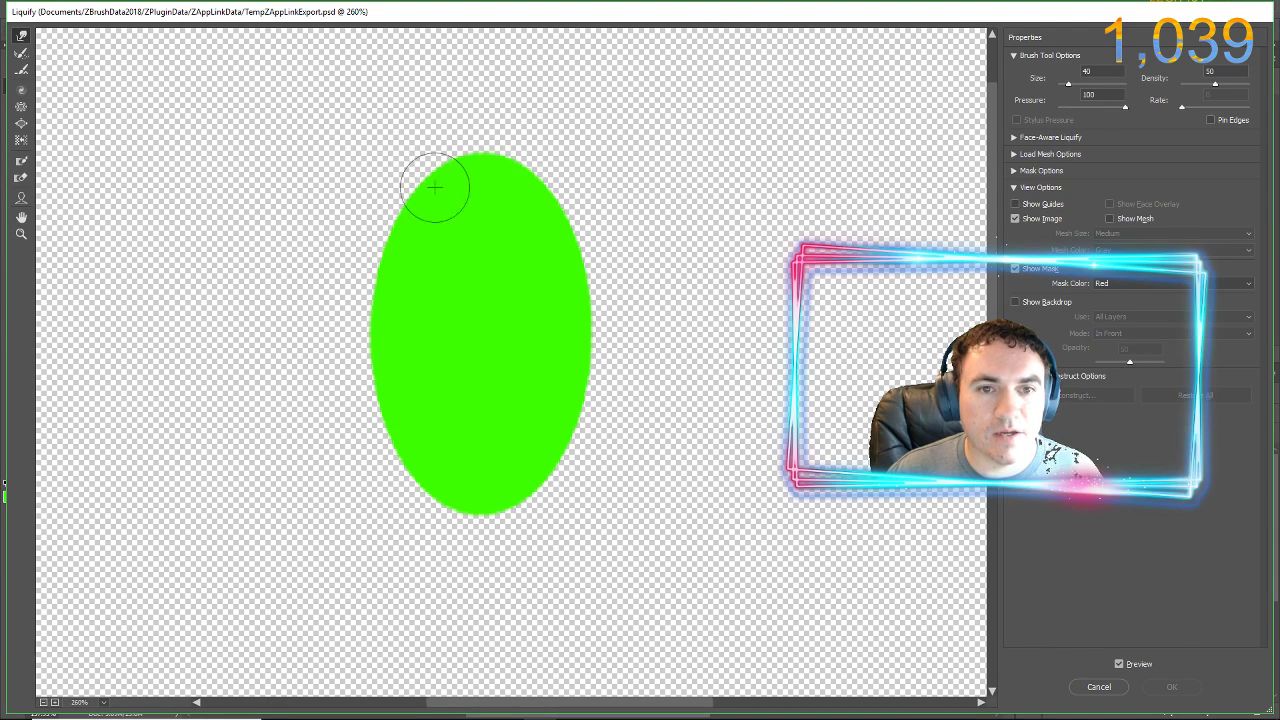
pyautogui.moveTo(428, 166)
pyautogui.mouseDown()
pyautogui.moveTo(428, 195)
pyautogui.moveTo(474, 120)
pyautogui.moveTo(523, 206)
pyautogui.moveTo(586, 183)
pyautogui.moveTo(591, 337)
pyautogui.moveTo(643, 366)
pyautogui.moveTo(589, 437)
pyautogui.moveTo(578, 506)
pyautogui.moveTo(489, 509)
pyautogui.moveTo(437, 426)
pyautogui.moveTo(380, 437)
pyautogui.moveTo(409, 363)
pyautogui.moveTo(351, 409)
pyautogui.moveTo(440, 286)
pyautogui.moveTo(416, 228)
pyautogui.moveTo(486, 194)
pyautogui.moveTo(429, 209)
pyautogui.mouseUp()
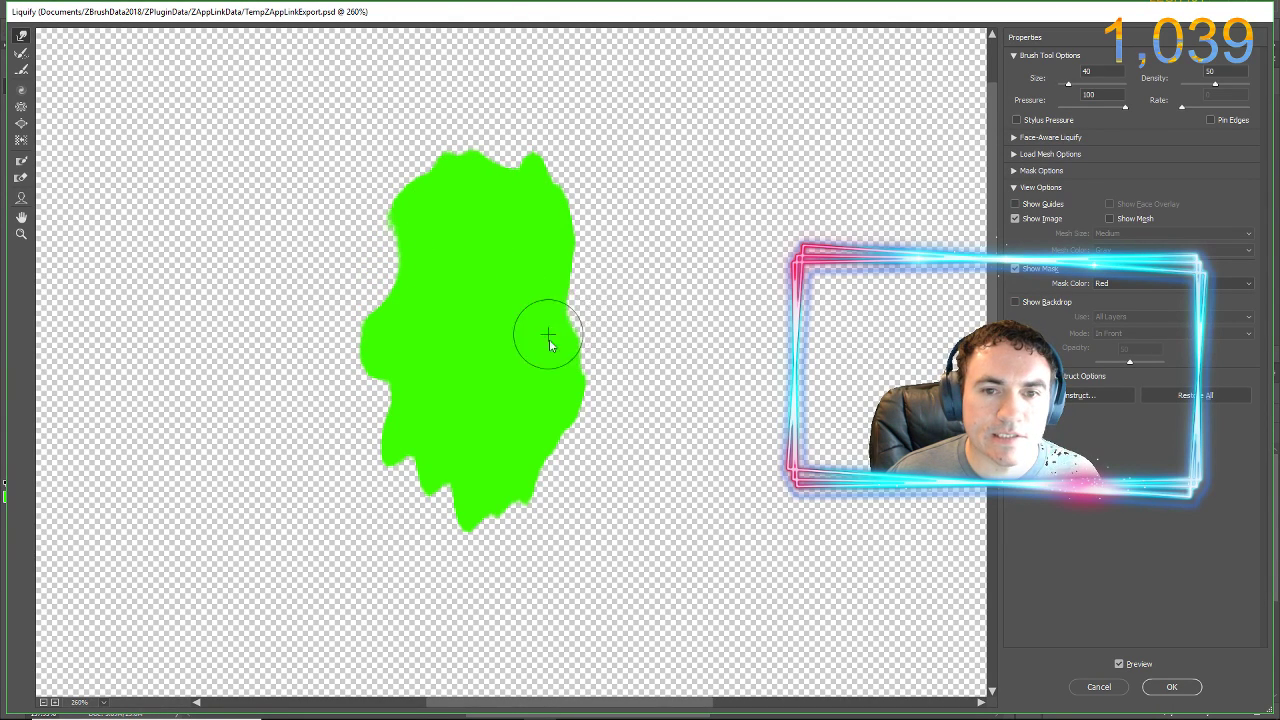
pyautogui.moveTo(551, 343)
pyautogui.mouseDown()
pyautogui.moveTo(566, 300)
pyautogui.moveTo(548, 322)
pyautogui.mouseUp()
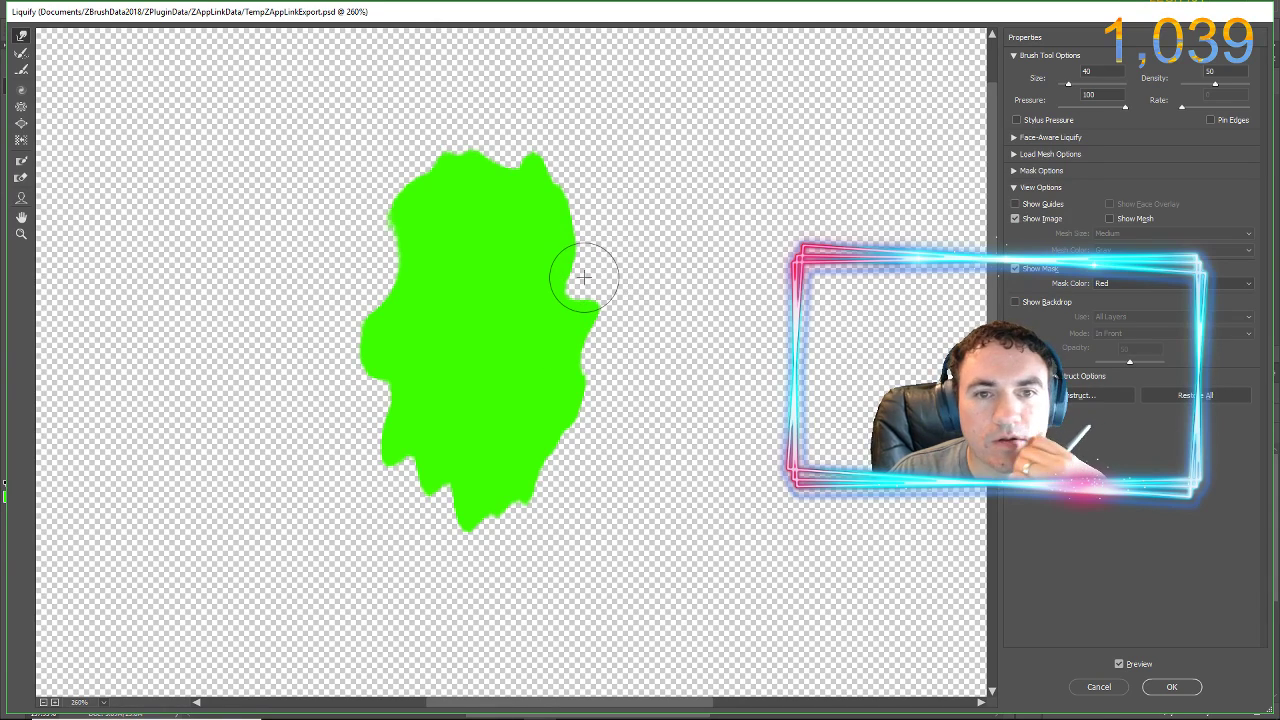
pyautogui.click(1162, 690)
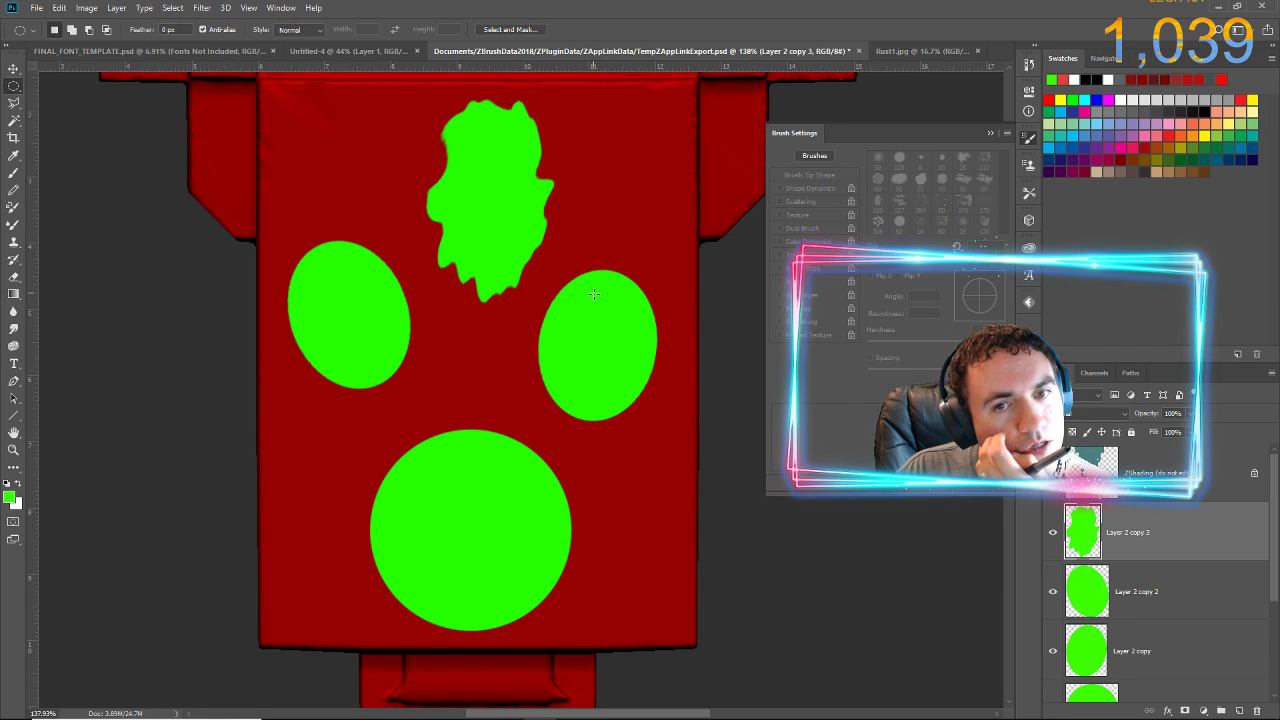
# - Open the left oval's layer, Layer 2 copy 2, in Liquify and set the brush size to 15
pyautogui.click(1115, 592)
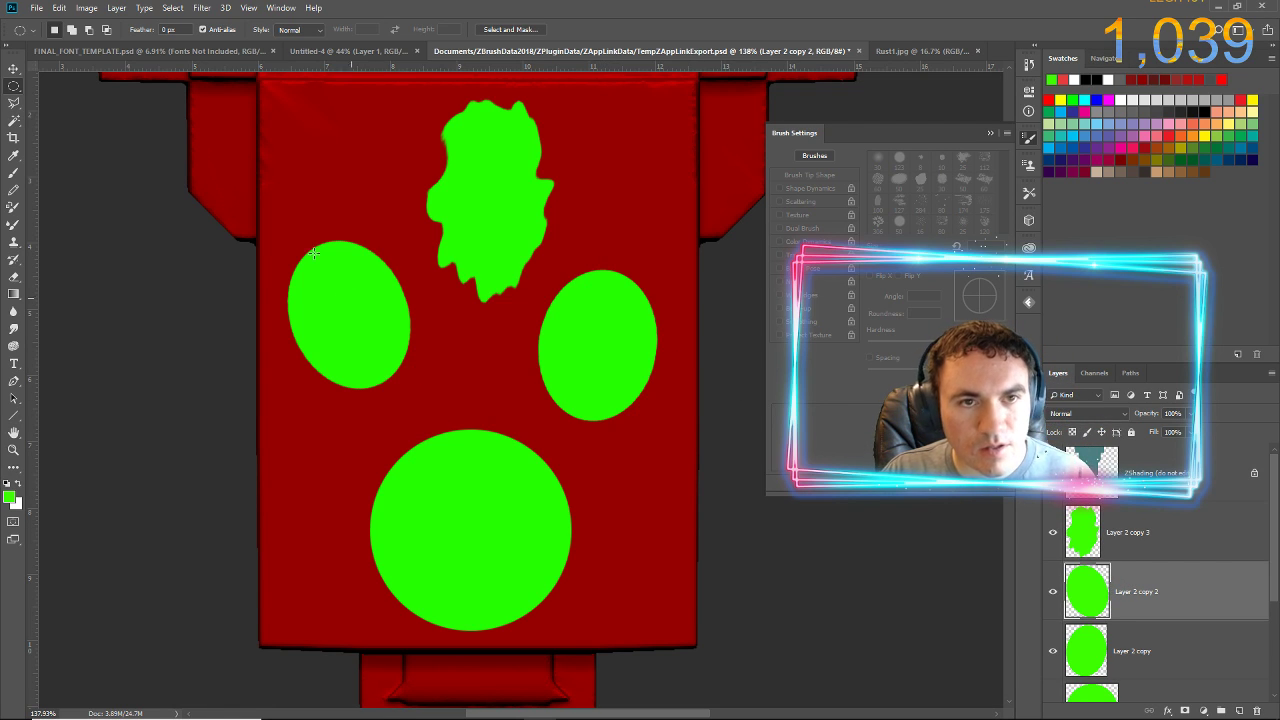
pyautogui.click(202, 8)
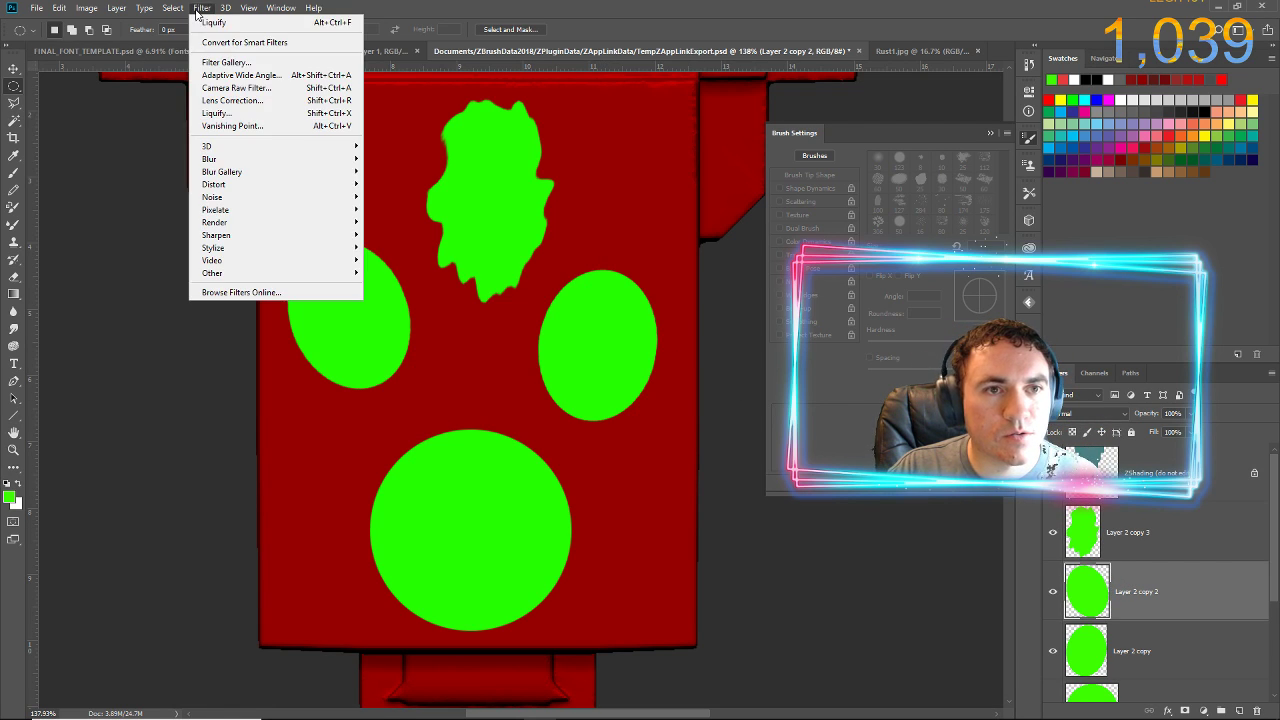
pyautogui.click(220, 116)
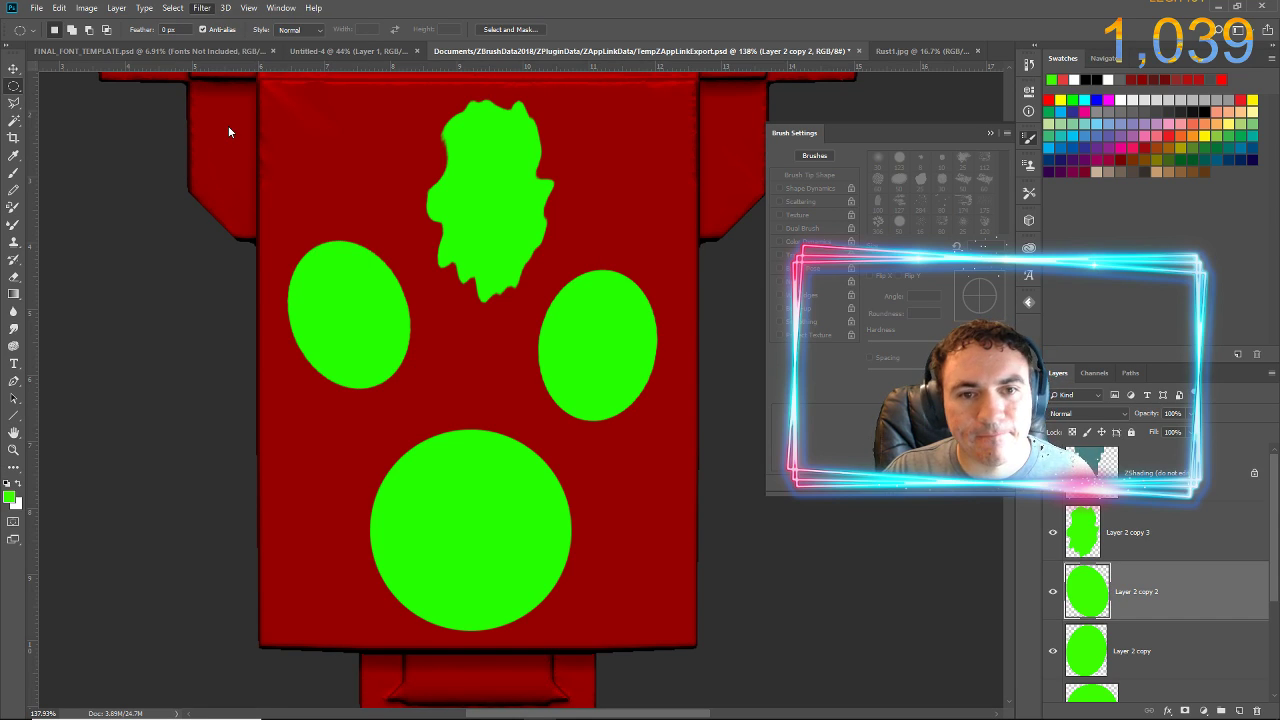
pyautogui.keyDown('alt'); pyautogui.scroll(9, 440, 337); pyautogui.keyUp('alt')
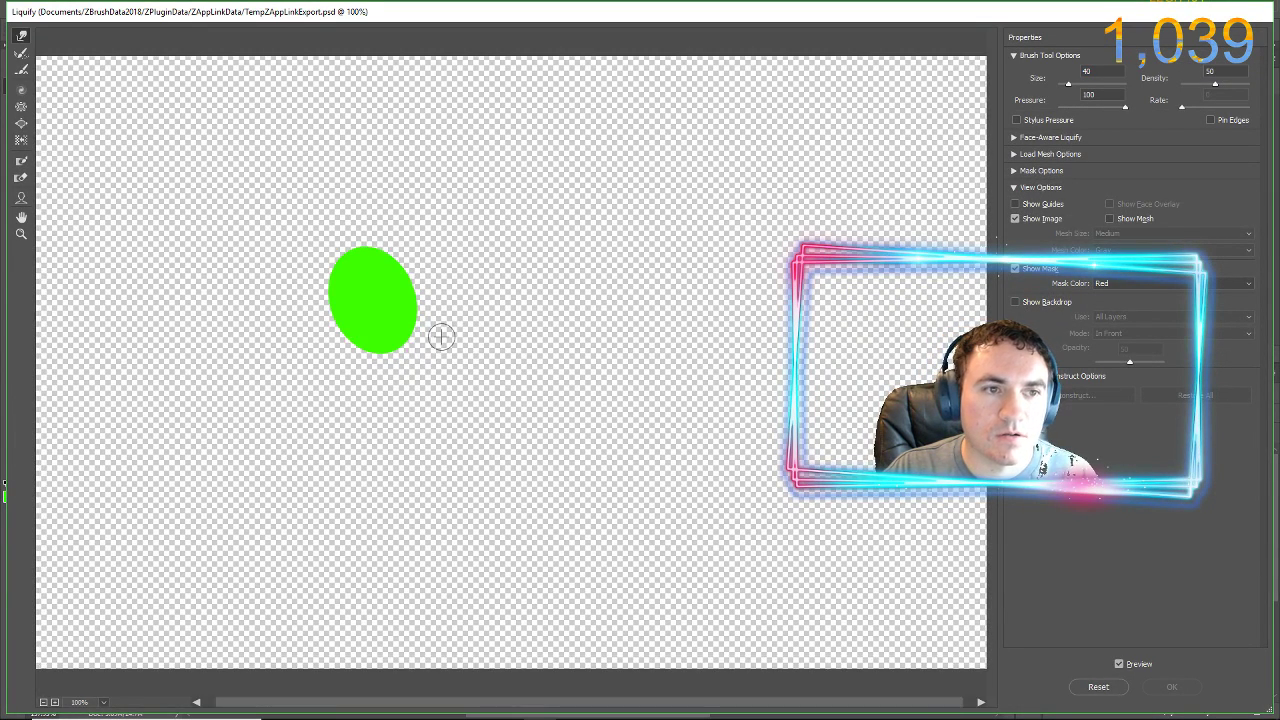
pyautogui.keyDown('alt'); pyautogui.scroll(2, 435, 293); pyautogui.keyUp('alt')
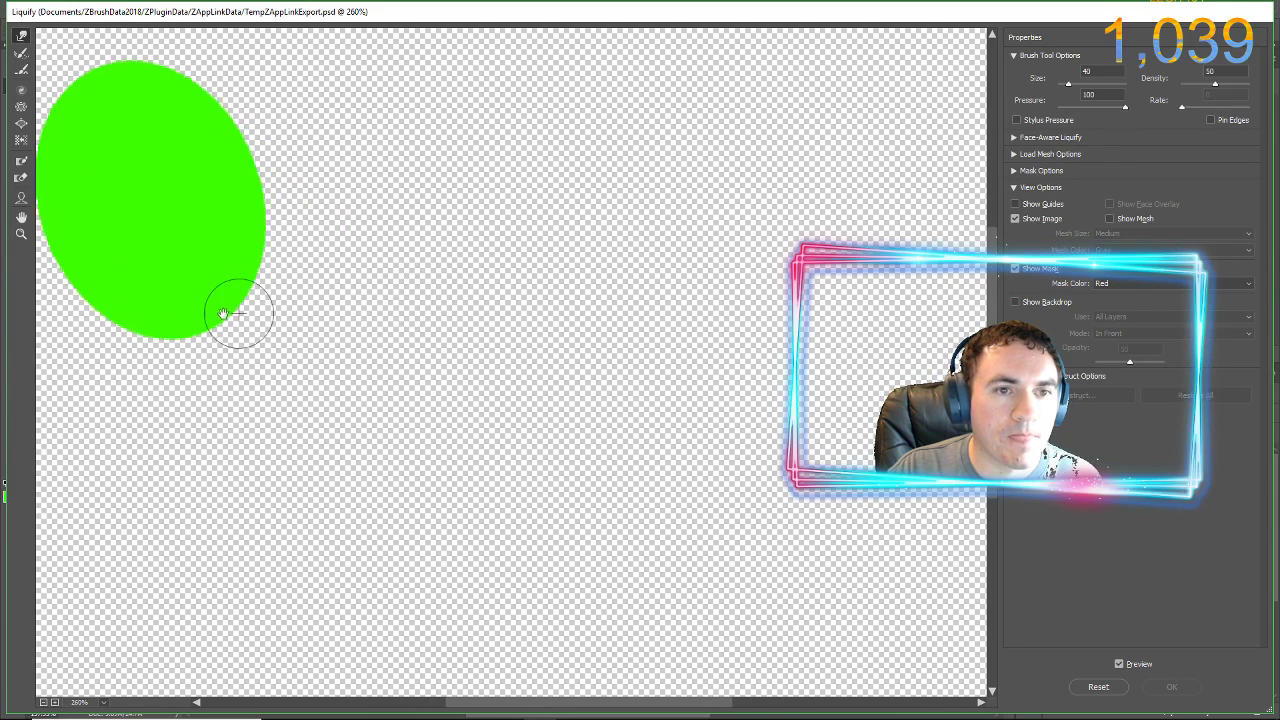
pyautogui.moveTo(234, 309); pyautogui.dragTo(445, 348)
pyautogui.keyDown('alt'); pyautogui.scroll(3, 445, 340); pyautogui.keyUp('alt')
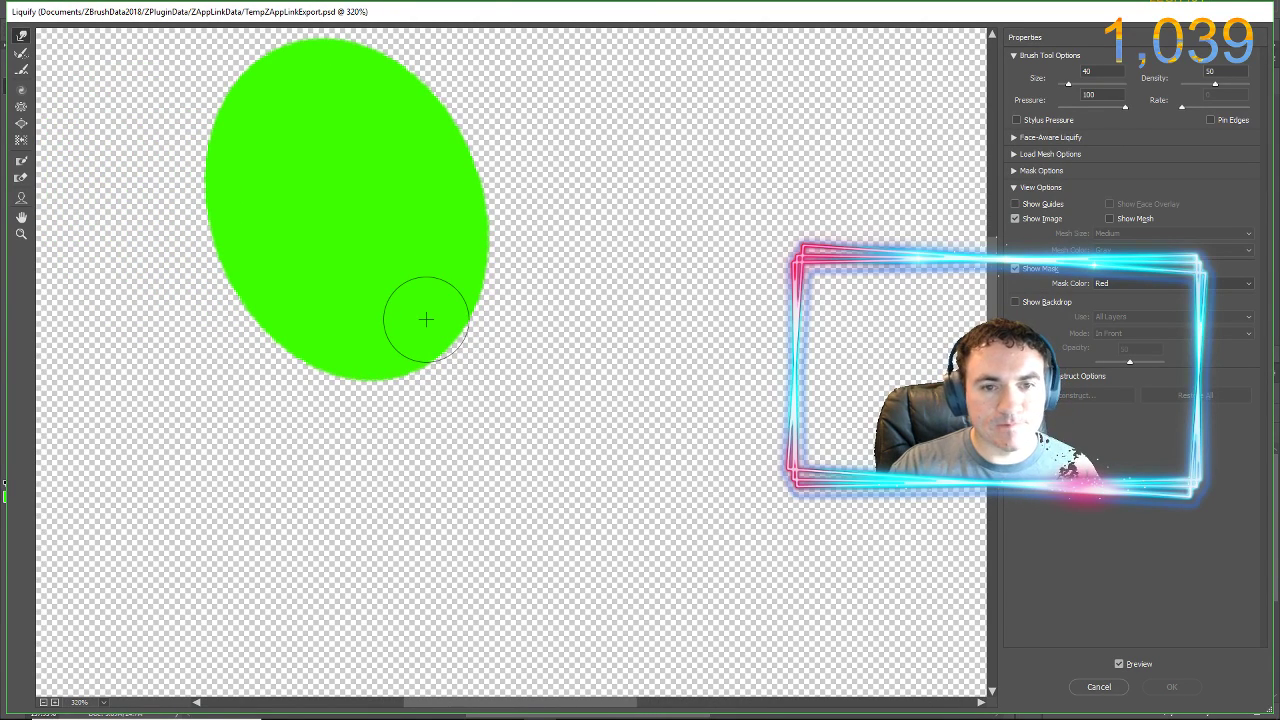
pyautogui.press('[')
pyautogui.press('[')
pyautogui.press('[')
pyautogui.press('[')
pyautogui.press('[')
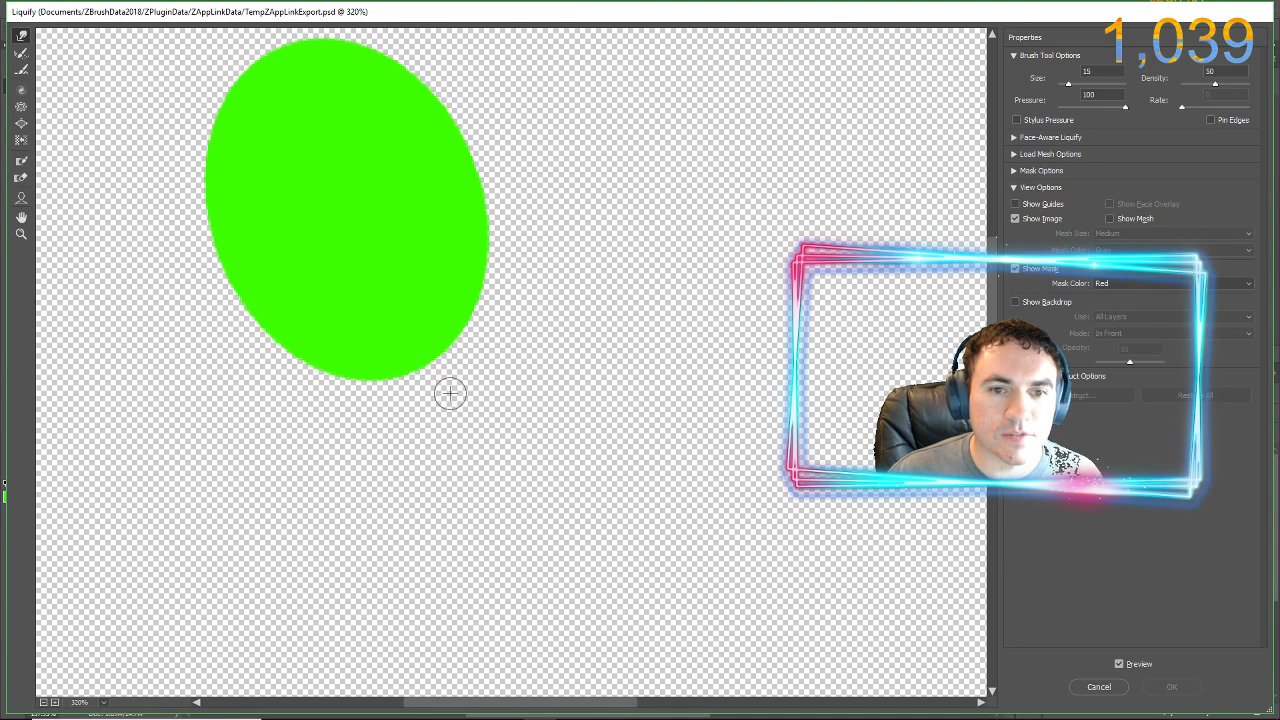
# - Push jagged notches into the oval's lower-right edge with the Forward Warp brush
pyautogui.moveTo(449, 394); pyautogui.dragTo(382, 278)
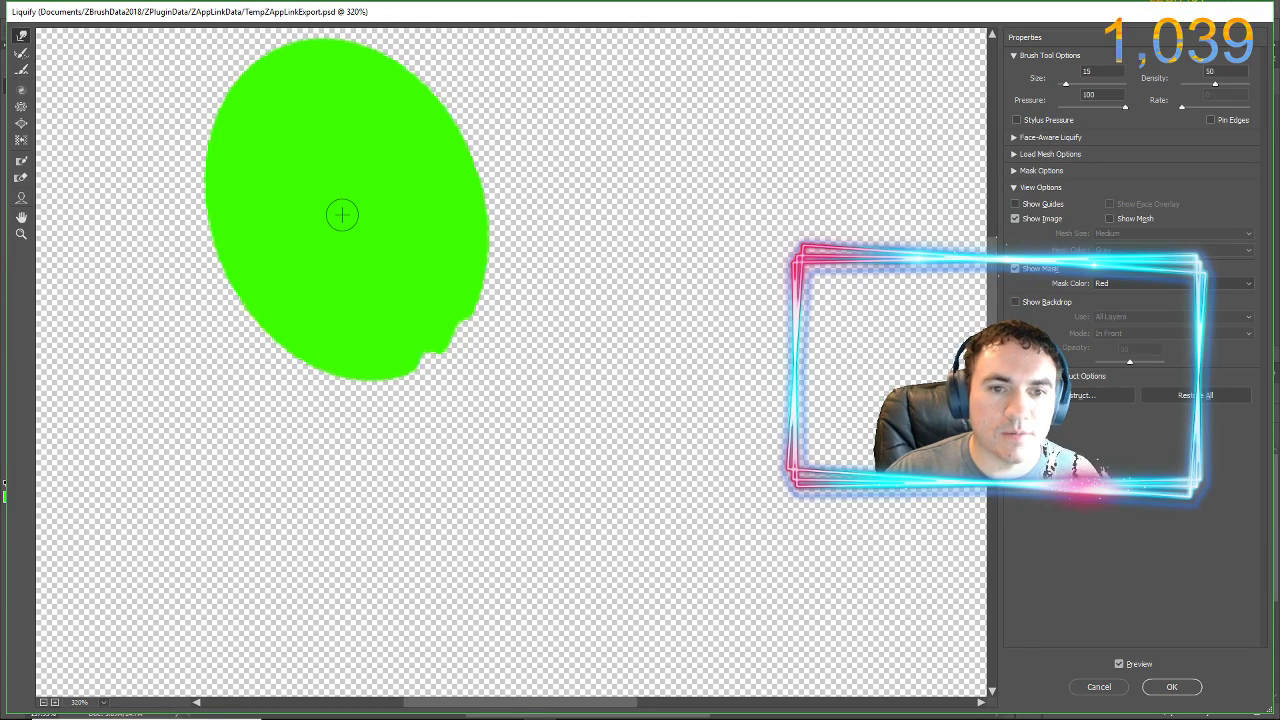
pyautogui.moveTo(430, 372)
pyautogui.mouseDown()
pyautogui.moveTo(394, 313)
pyautogui.moveTo(390, 382)
pyautogui.mouseUp()
pyautogui.moveTo(413, 333)
pyautogui.mouseDown()
pyautogui.moveTo(431, 349)
pyautogui.moveTo(447, 323)
pyautogui.moveTo(420, 240)
pyautogui.mouseUp()
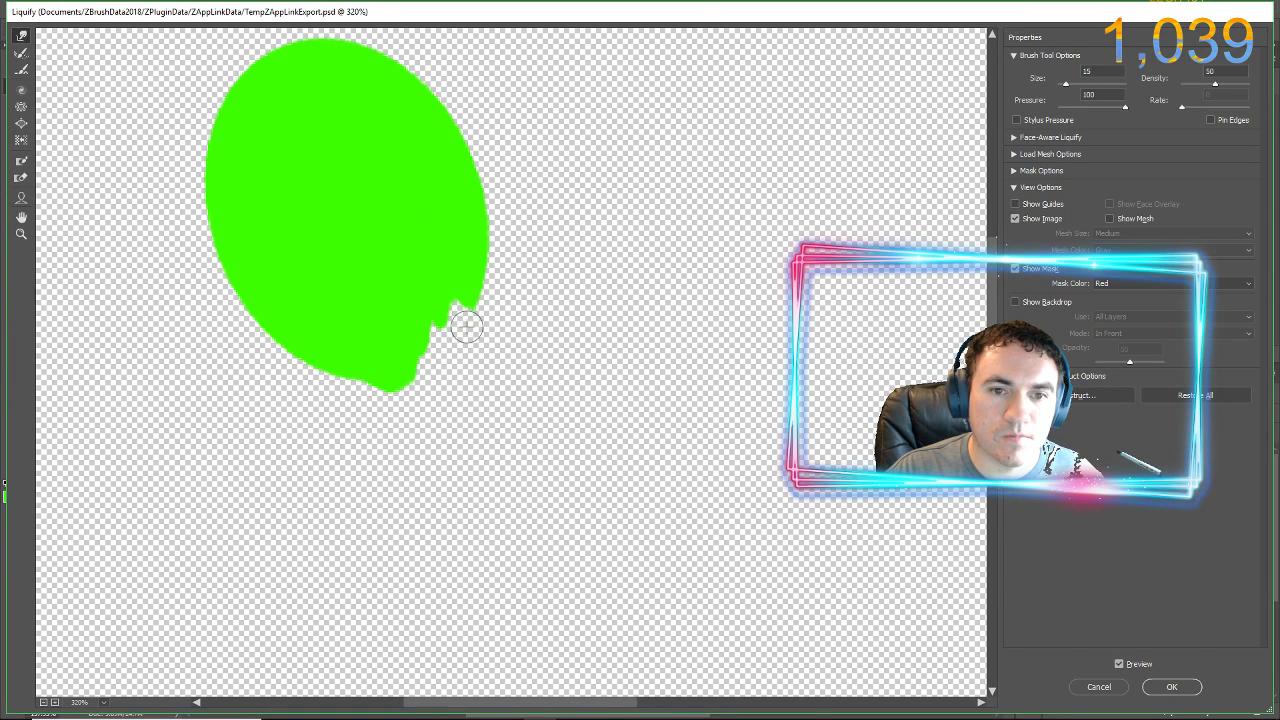
pyautogui.moveTo(467, 327); pyautogui.dragTo(400, 250)
pyautogui.moveTo(433, 389)
pyautogui.mouseDown()
pyautogui.moveTo(379, 339)
pyautogui.moveTo(389, 311)
pyautogui.mouseUp()
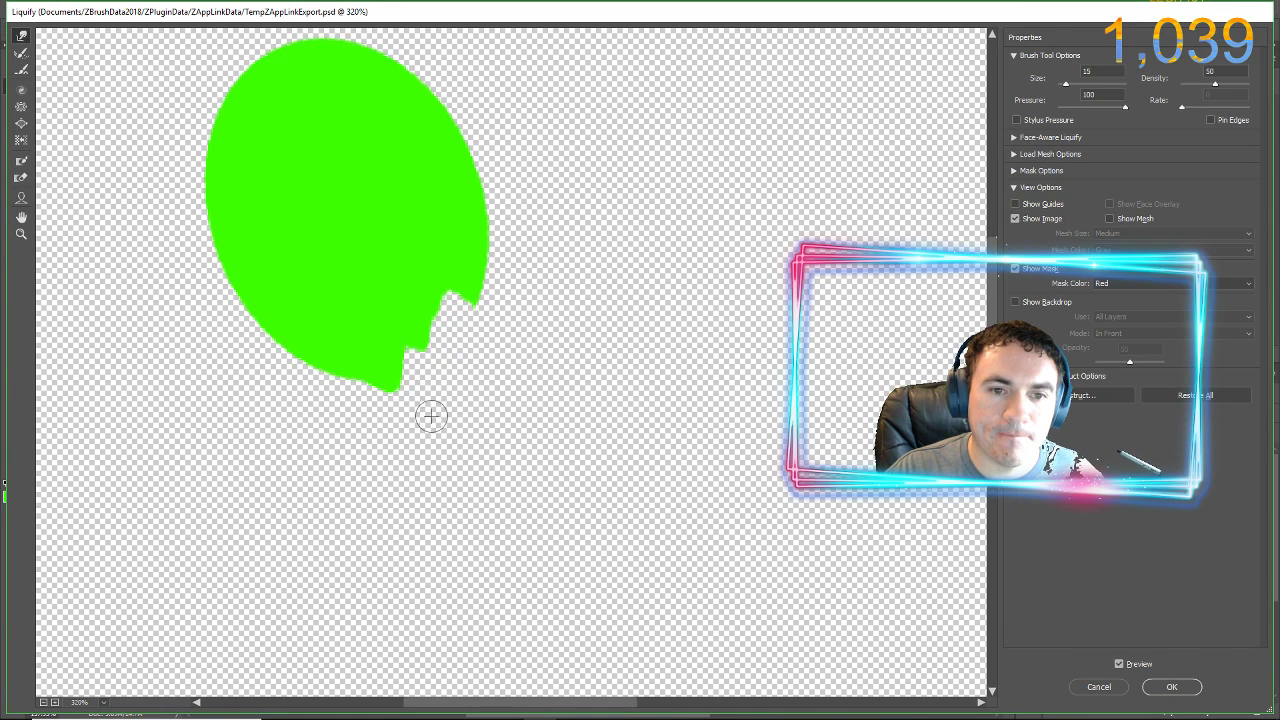
pyautogui.moveTo(431, 417); pyautogui.dragTo(393, 319)
pyautogui.moveTo(427, 444); pyautogui.dragTo(375, 329)
pyautogui.moveTo(403, 398); pyautogui.dragTo(359, 373)
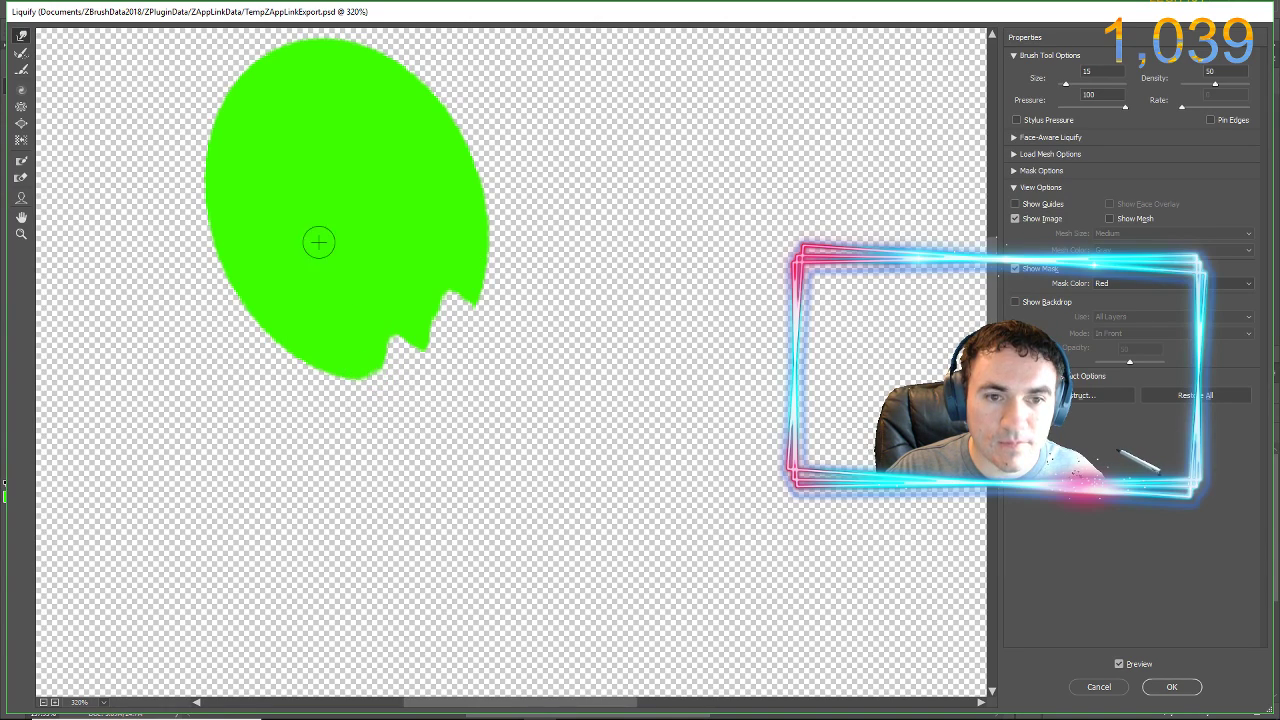
# - Pull the oval's bottom edge downward to the right into a pointed spike
pyautogui.moveTo(321, 317); pyautogui.dragTo(391, 435)
pyautogui.moveTo(355, 373); pyautogui.dragTo(409, 485)
pyautogui.moveTo(339, 337)
pyautogui.mouseDown()
pyautogui.moveTo(423, 477)
pyautogui.moveTo(395, 440)
pyautogui.mouseUp()
pyautogui.moveTo(329, 327); pyautogui.dragTo(415, 487)
pyautogui.moveTo(345, 365); pyautogui.dragTo(380, 440)
pyautogui.moveTo(333, 339); pyautogui.dragTo(361, 423)
pyautogui.moveTo(336, 297); pyautogui.dragTo(391, 385)
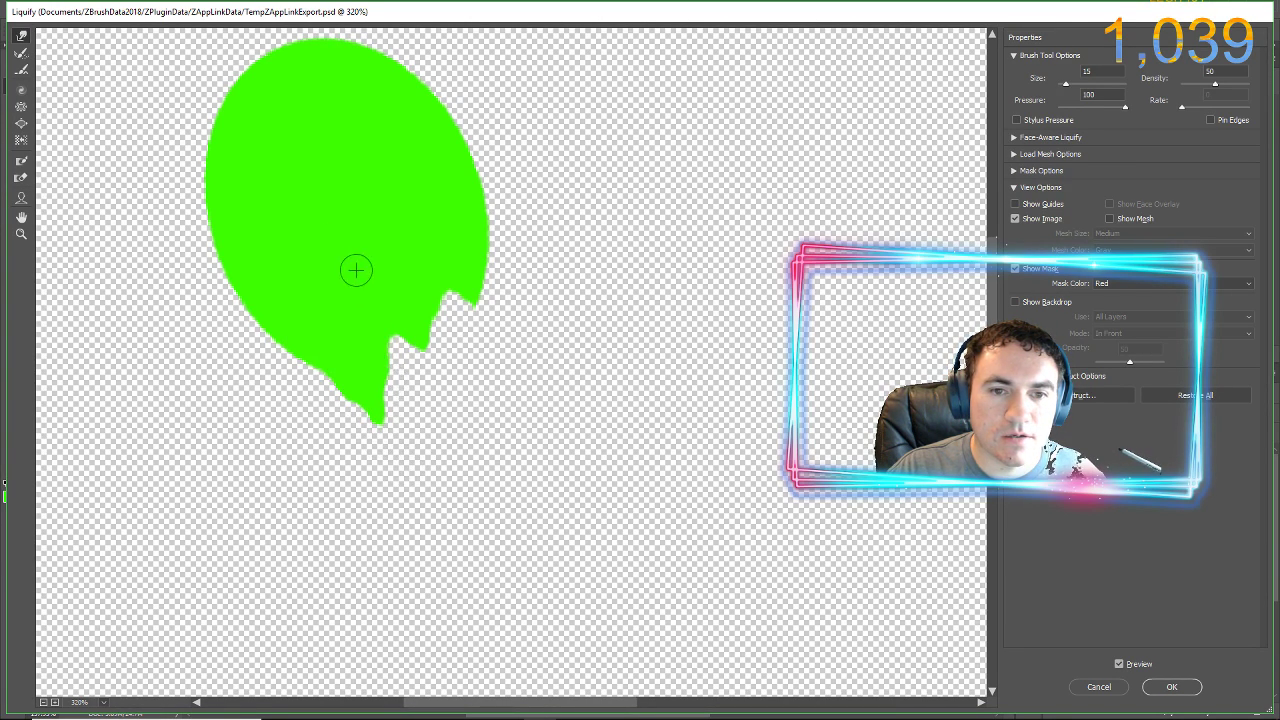
# - Pull the lower-right notches outward into uneven teeth and push a new notch into the oval's right edge
pyautogui.moveTo(357, 271); pyautogui.dragTo(451, 411)
pyautogui.moveTo(441, 331); pyautogui.dragTo(487, 401)
pyautogui.moveTo(465, 272); pyautogui.dragTo(535, 385)
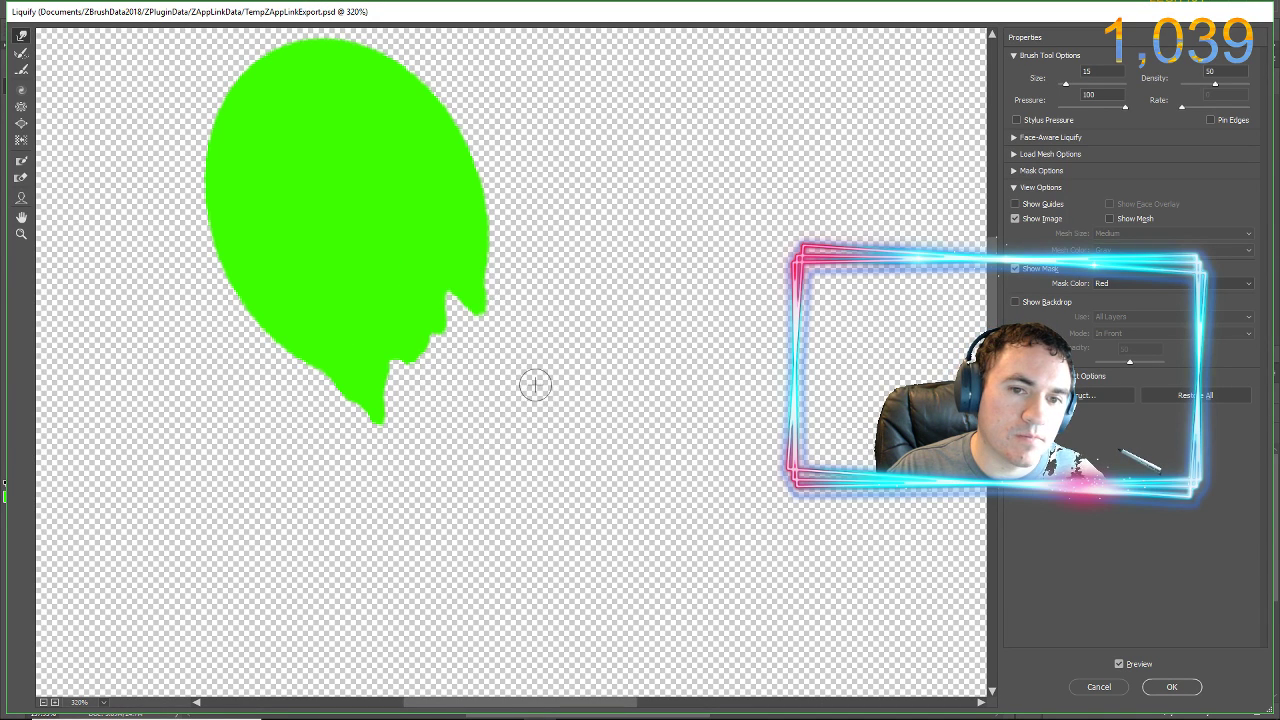
pyautogui.moveTo(501, 290)
pyautogui.mouseDown()
pyautogui.moveTo(379, 73)
pyautogui.moveTo(400, 88)
pyautogui.mouseUp()
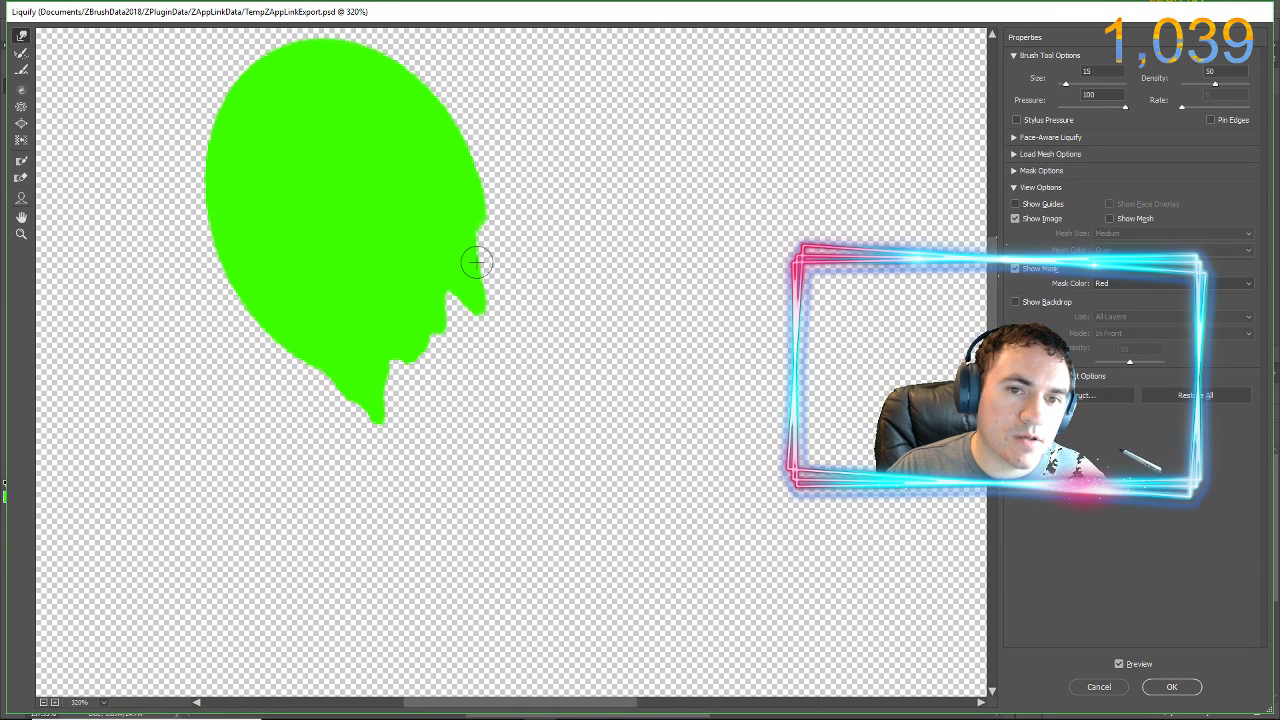
pyautogui.moveTo(487, 261); pyautogui.dragTo(437, 173)
pyautogui.moveTo(519, 293)
pyautogui.mouseDown()
pyautogui.moveTo(447, 205)
pyautogui.moveTo(507, 303)
pyautogui.mouseUp()
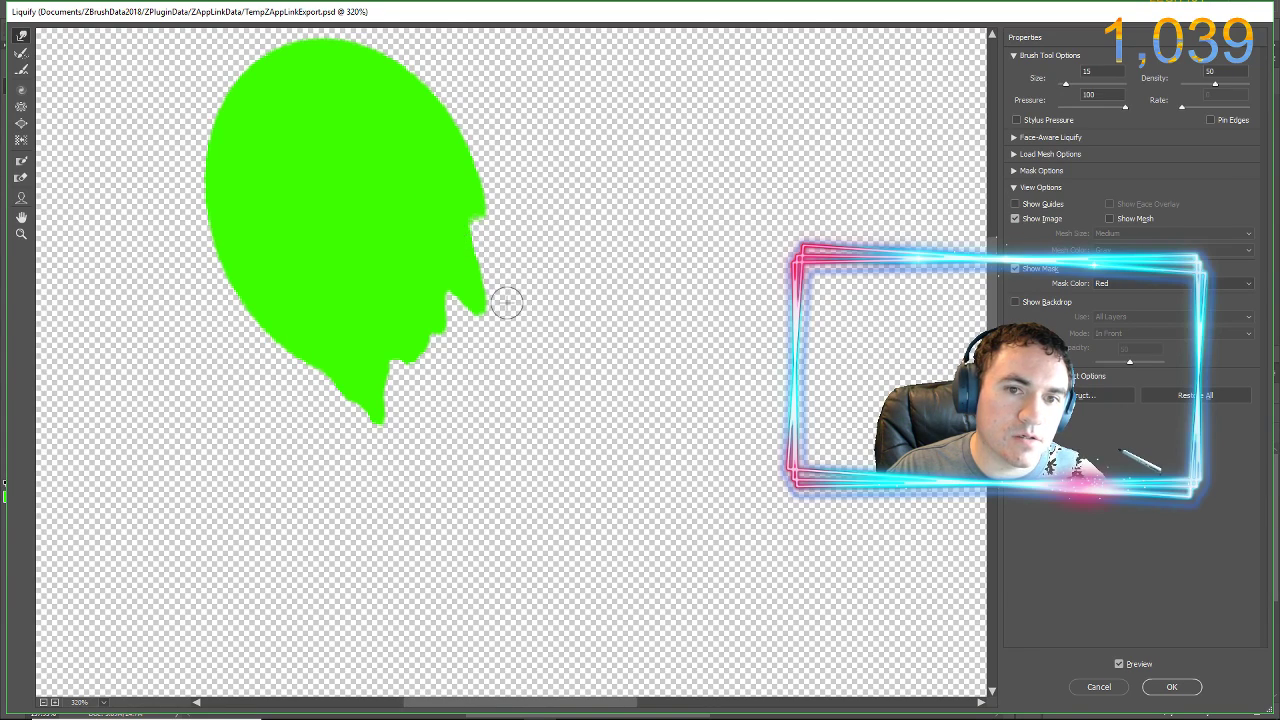
# - Pull the oval's lower-left edge downward into a second spike beside the bottom point
pyautogui.moveTo(333, 365); pyautogui.dragTo(343, 405)
pyautogui.moveTo(300, 342); pyautogui.dragTo(363, 513)
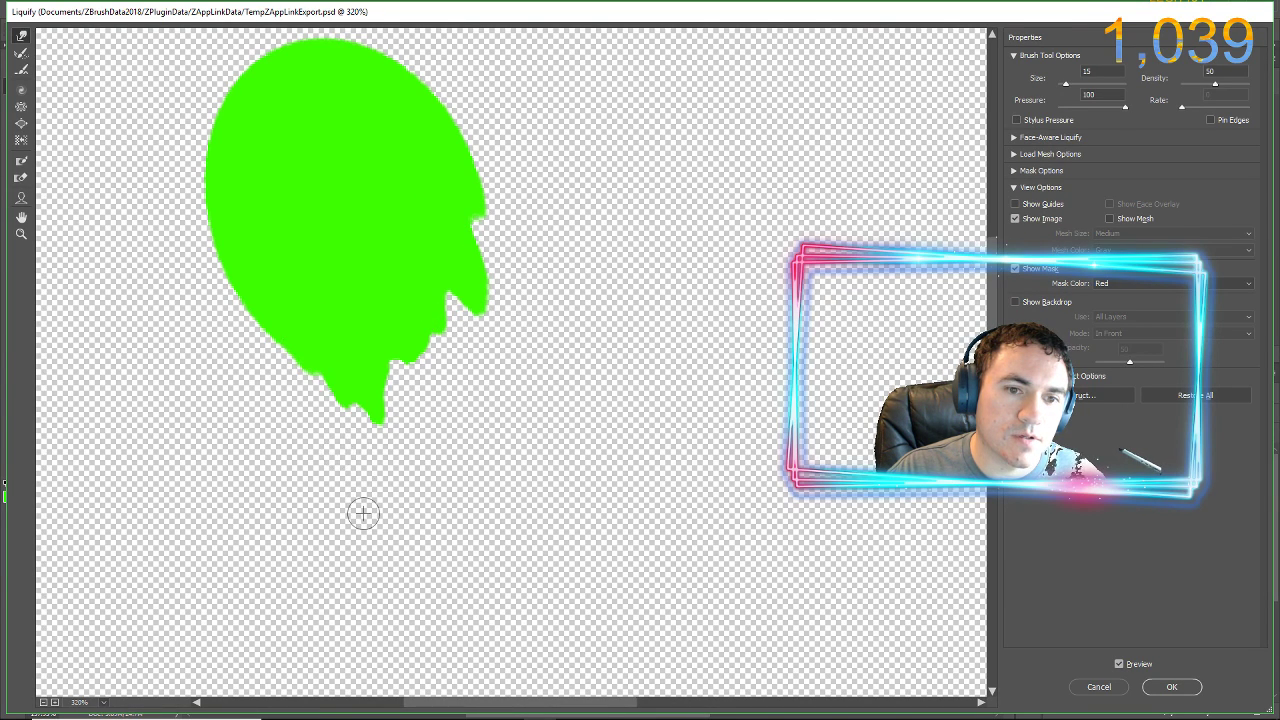
pyautogui.moveTo(297, 327); pyautogui.dragTo(343, 470)
pyautogui.moveTo(301, 341); pyautogui.dragTo(347, 547)
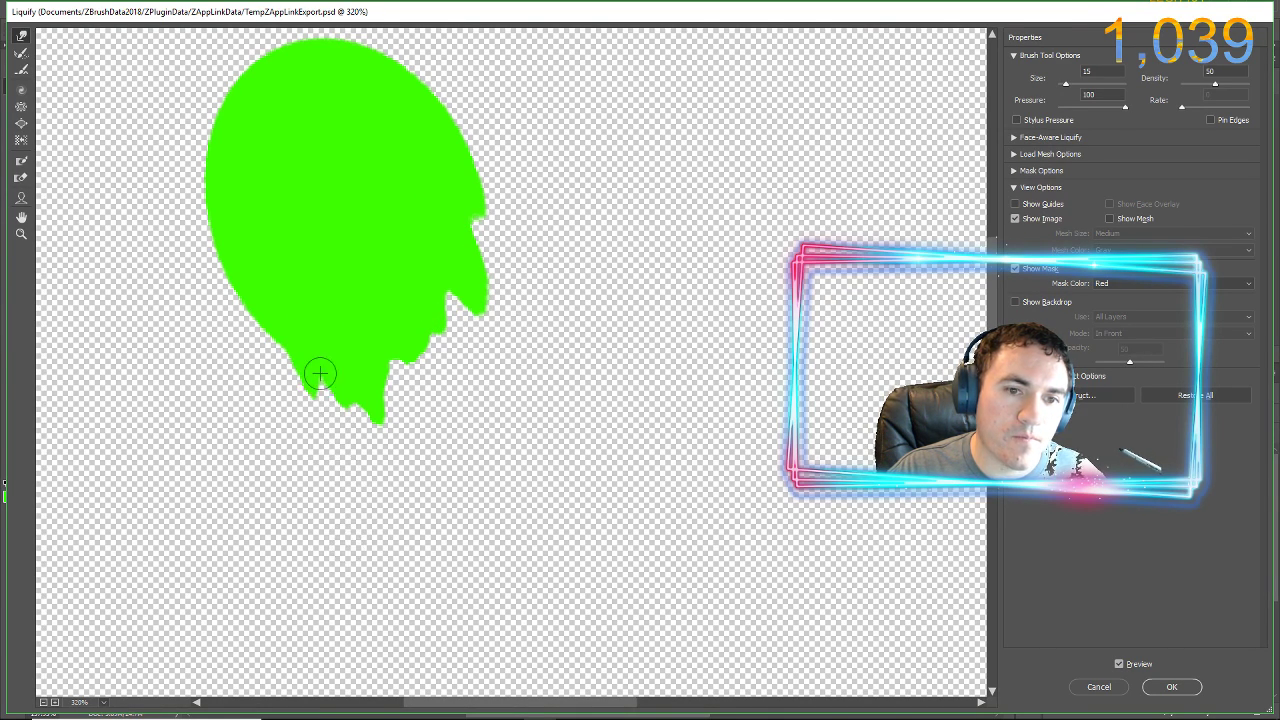
pyautogui.moveTo(321, 373)
pyautogui.mouseDown()
pyautogui.moveTo(395, 597)
pyautogui.moveTo(339, 499)
pyautogui.moveTo(381, 597)
pyautogui.mouseUp()
pyautogui.moveTo(334, 408); pyautogui.dragTo(415, 675)
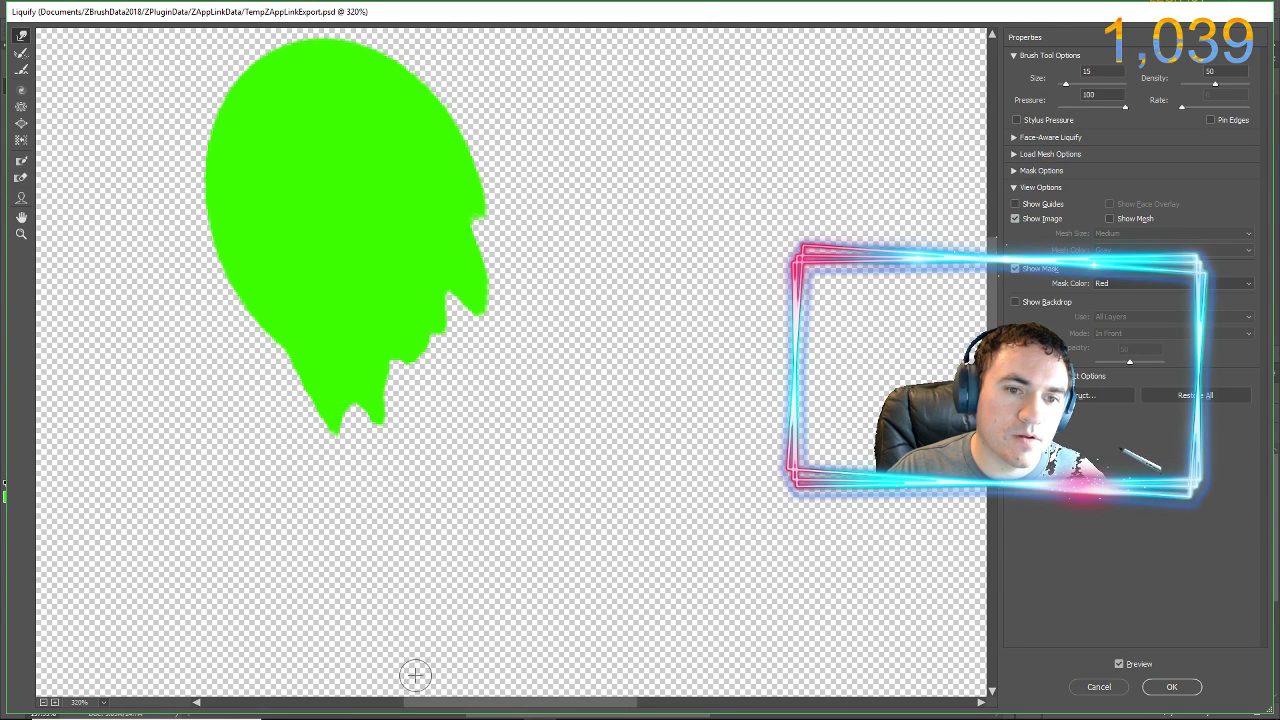
# - Deepen the notch between the two lowest drips of the left oval in Liquify and apply the distortion
pyautogui.moveTo(372, 480); pyautogui.dragTo(299, 269)
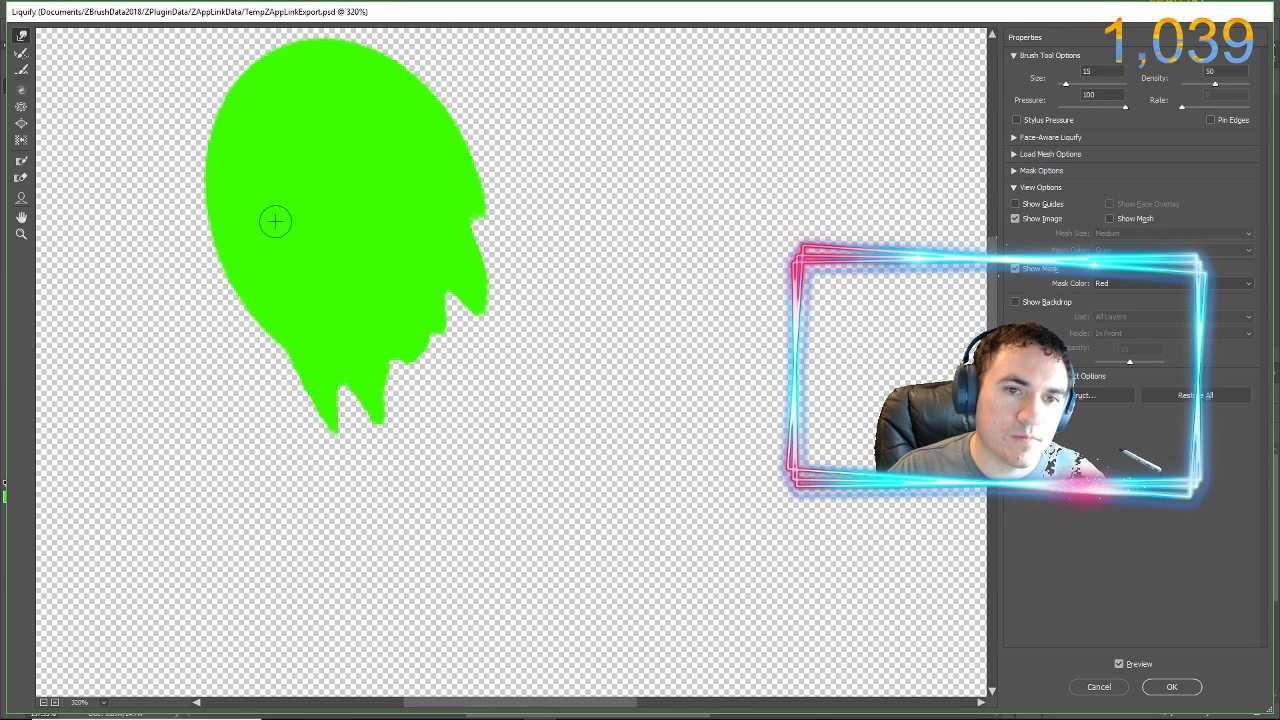
pyautogui.click(1170, 687)
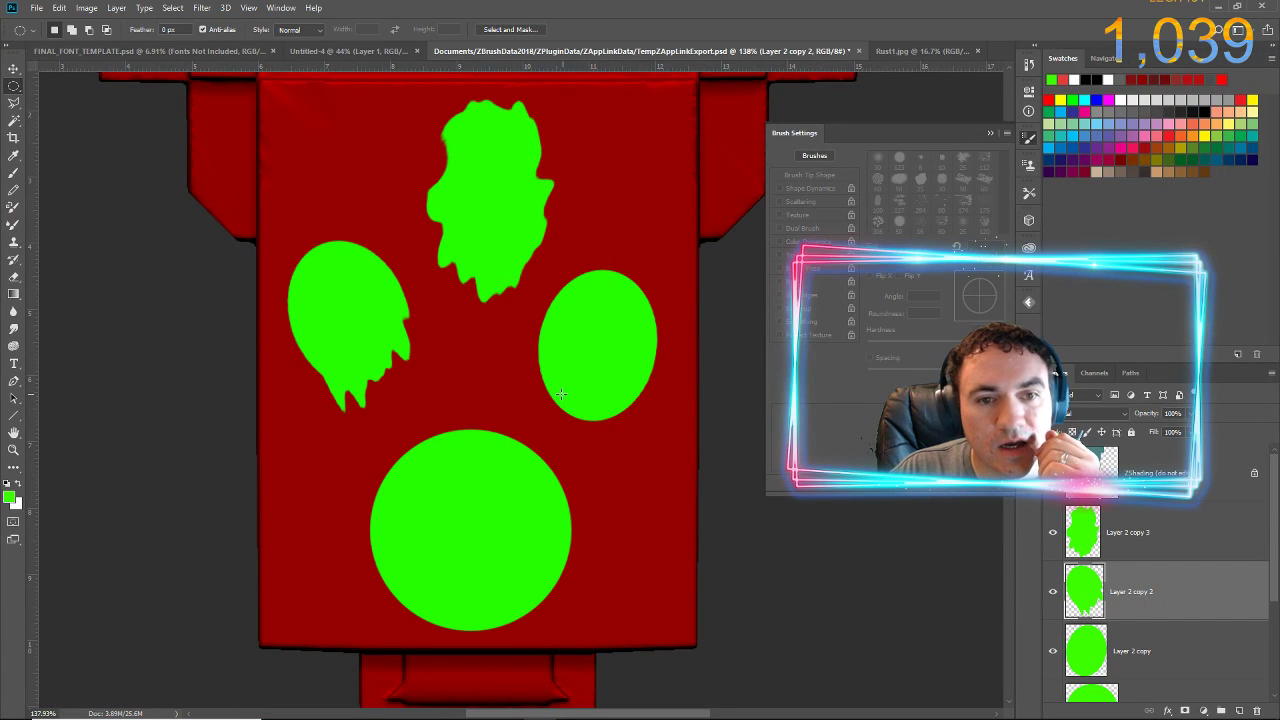
# - Liquify the right oval on Layer 2 copy, pulling its lower edge into ragged drips, and apply the distortion
pyautogui.click(1143, 655)
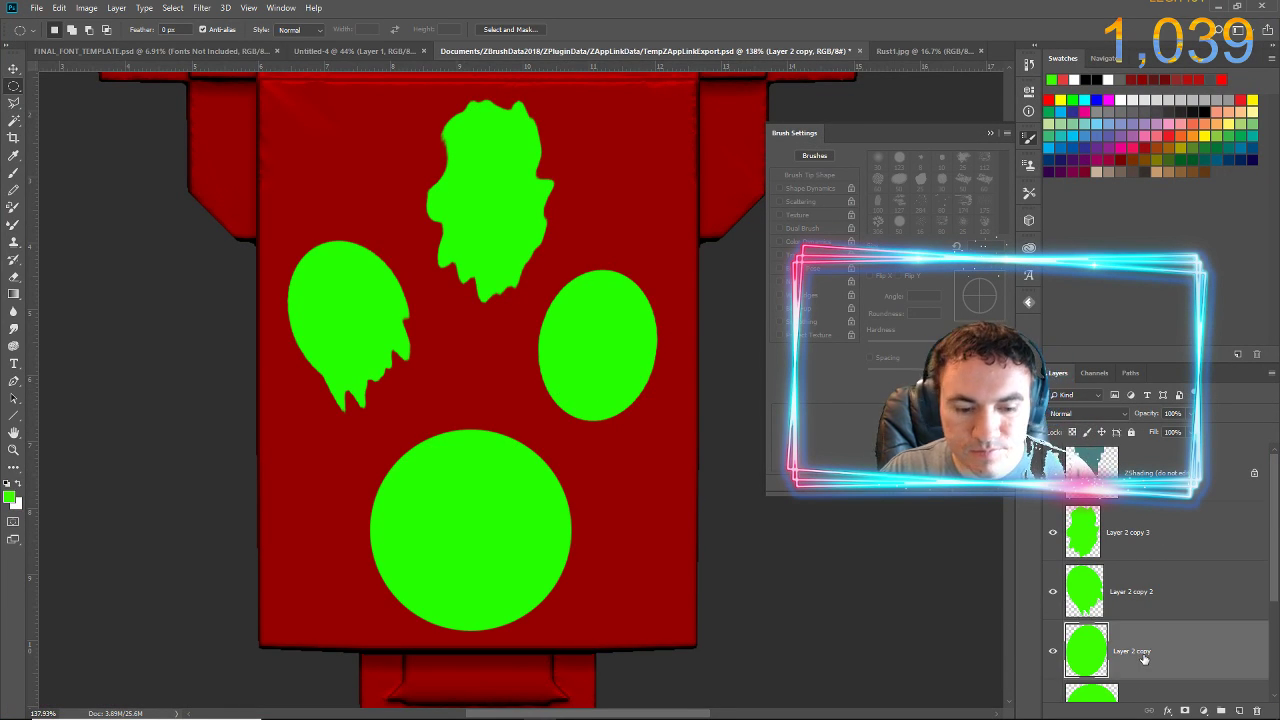
pyautogui.click(201, 8)
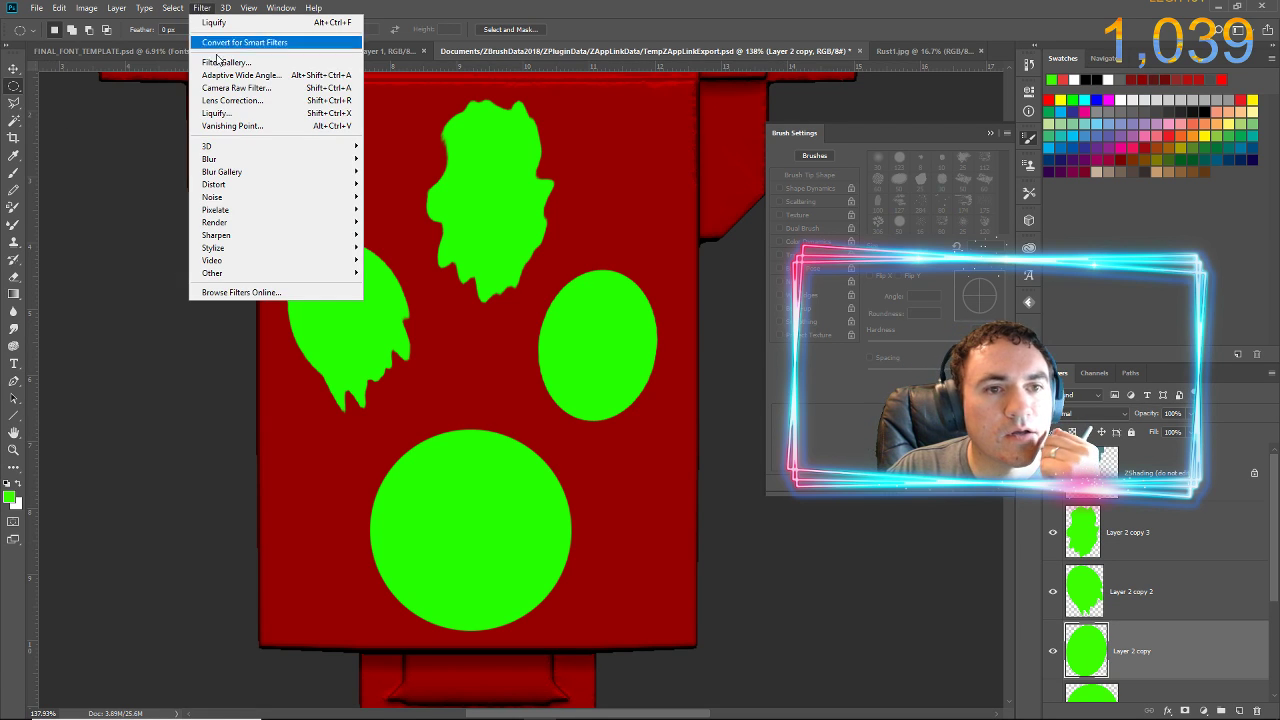
pyautogui.click(238, 116)
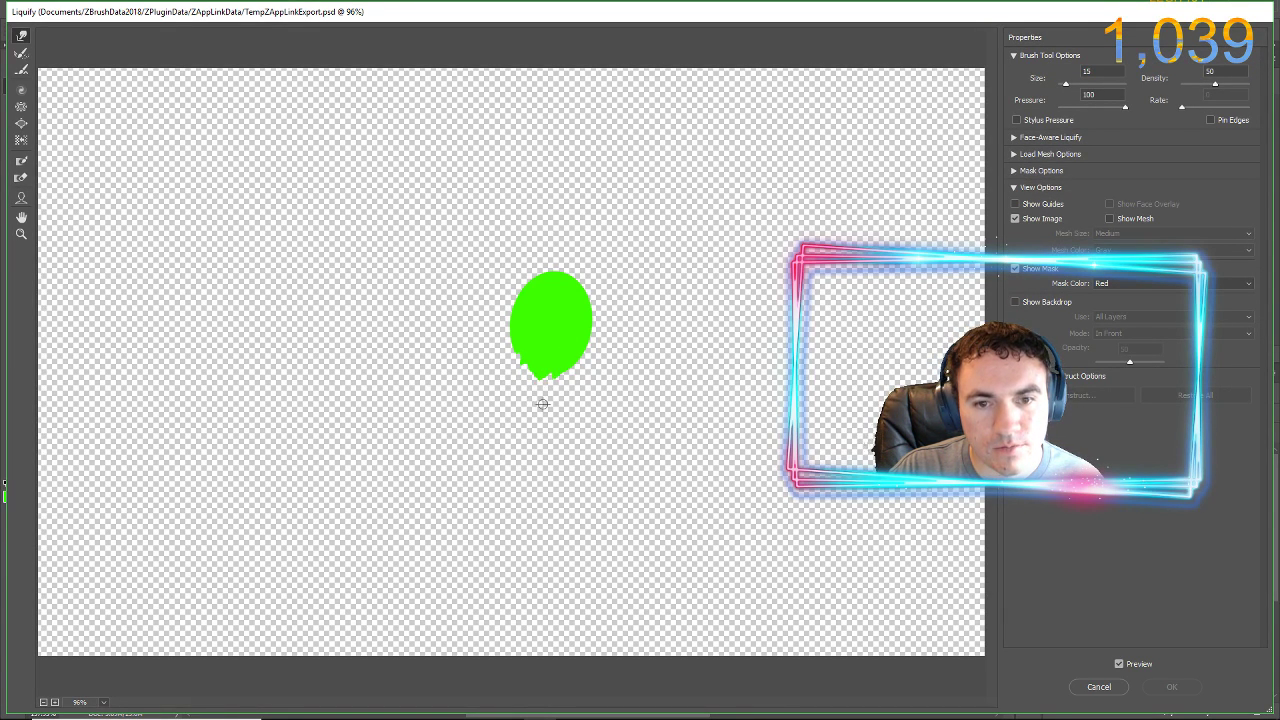
pyautogui.moveTo(589, 371); pyautogui.dragTo(592, 368)
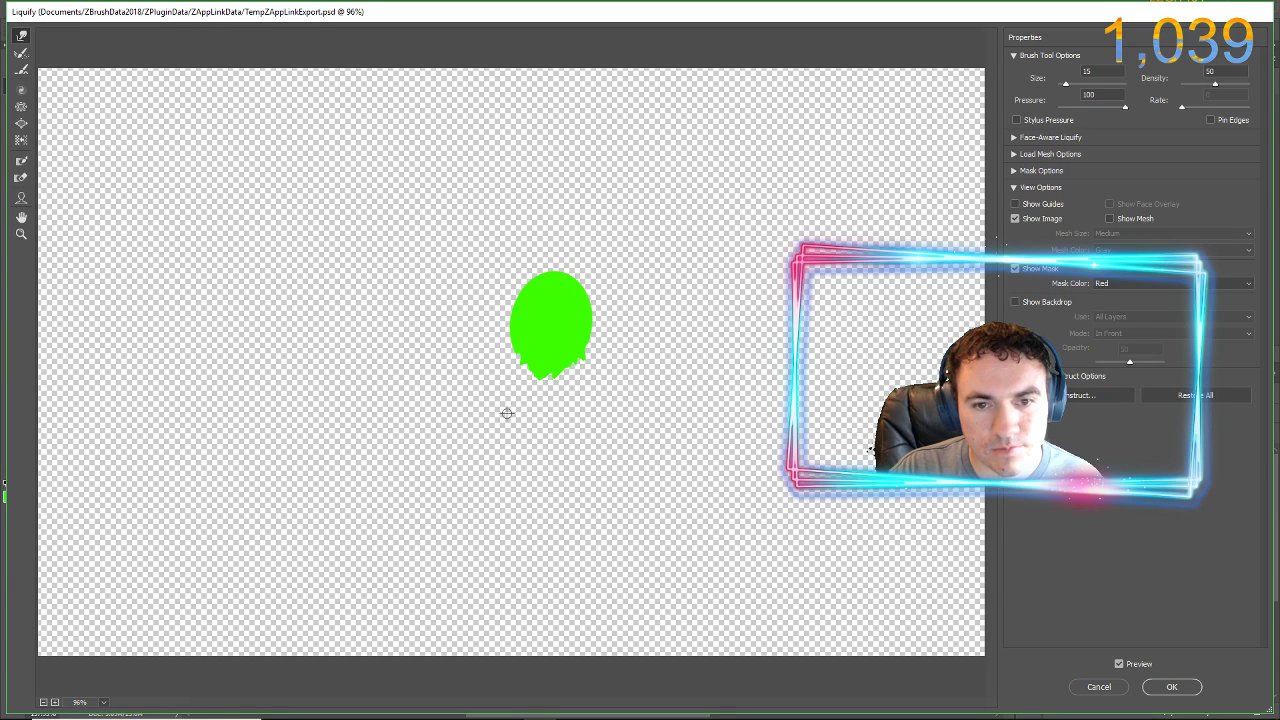
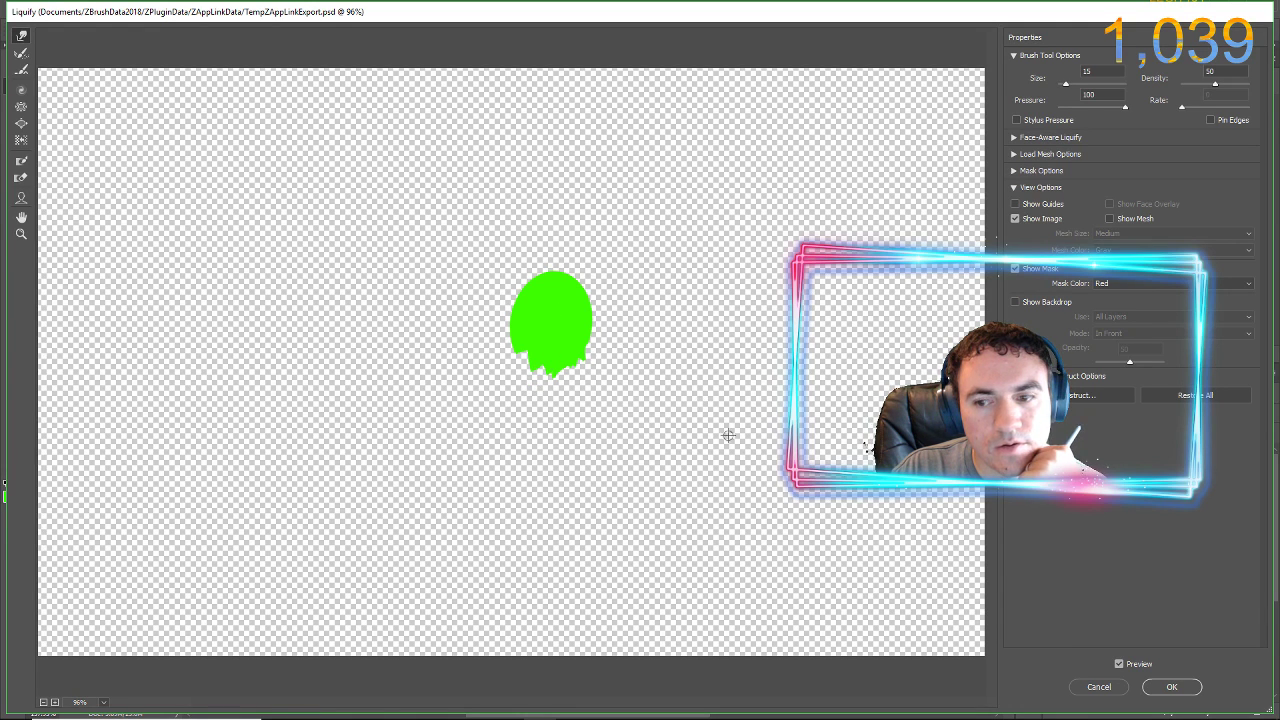
pyautogui.click(1166, 687)
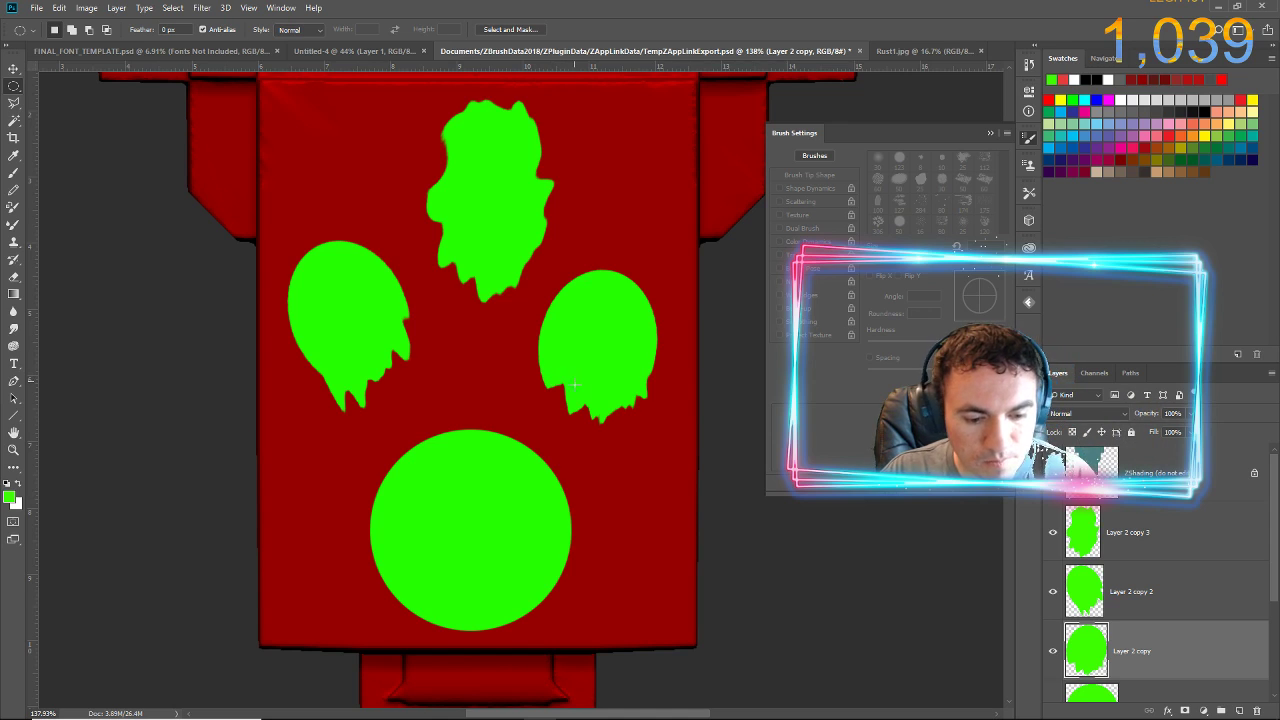
# - Rotate the right dripping oval slightly clockwise with Free Transform
pyautogui.hotkey('ctrl', 't')
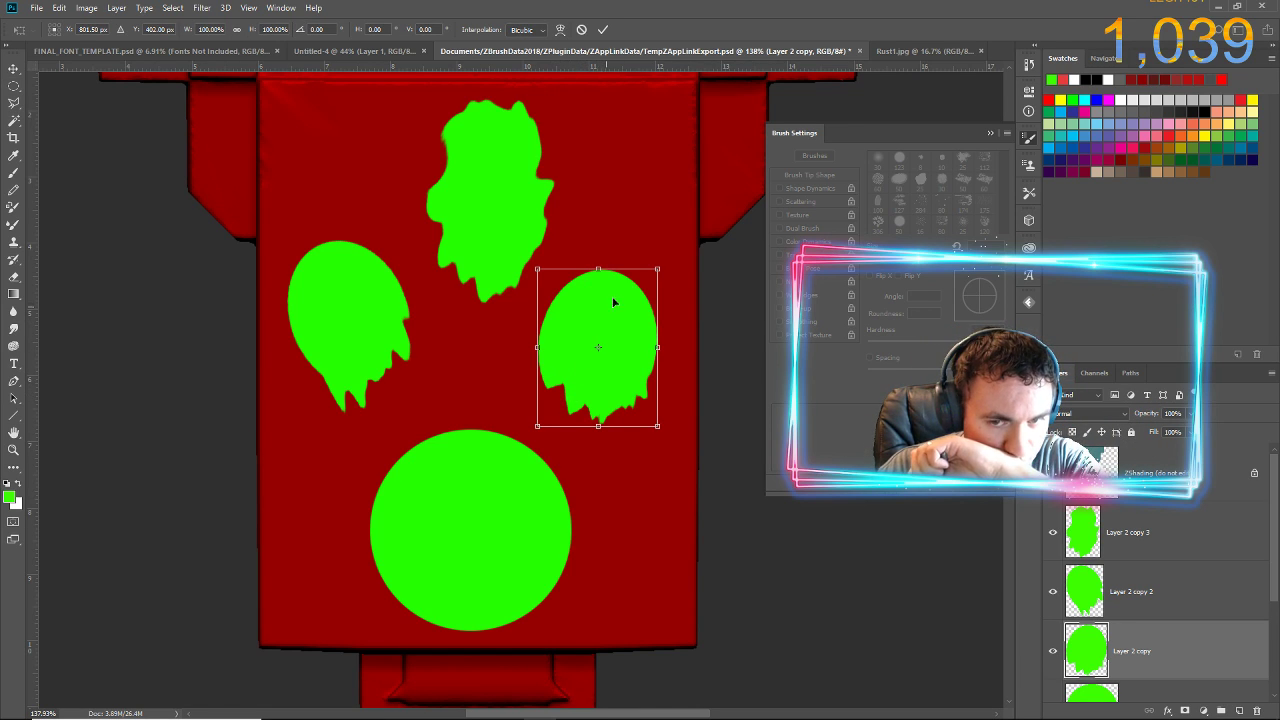
pyautogui.moveTo(613, 243); pyautogui.dragTo(643, 246)
pyautogui.press('Return')
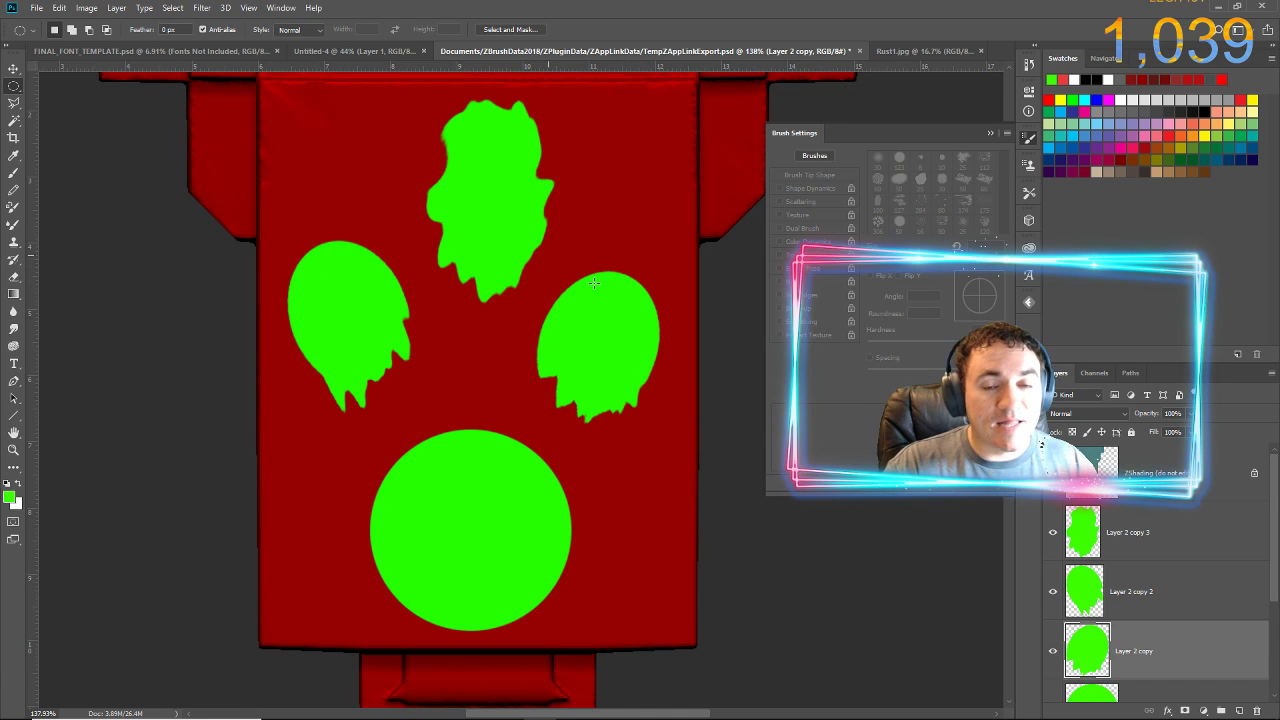
# - Merge the four green shape layers, from Layer 2 copy 3 down to Layer 2, into one layer
pyautogui.click(1141, 531)
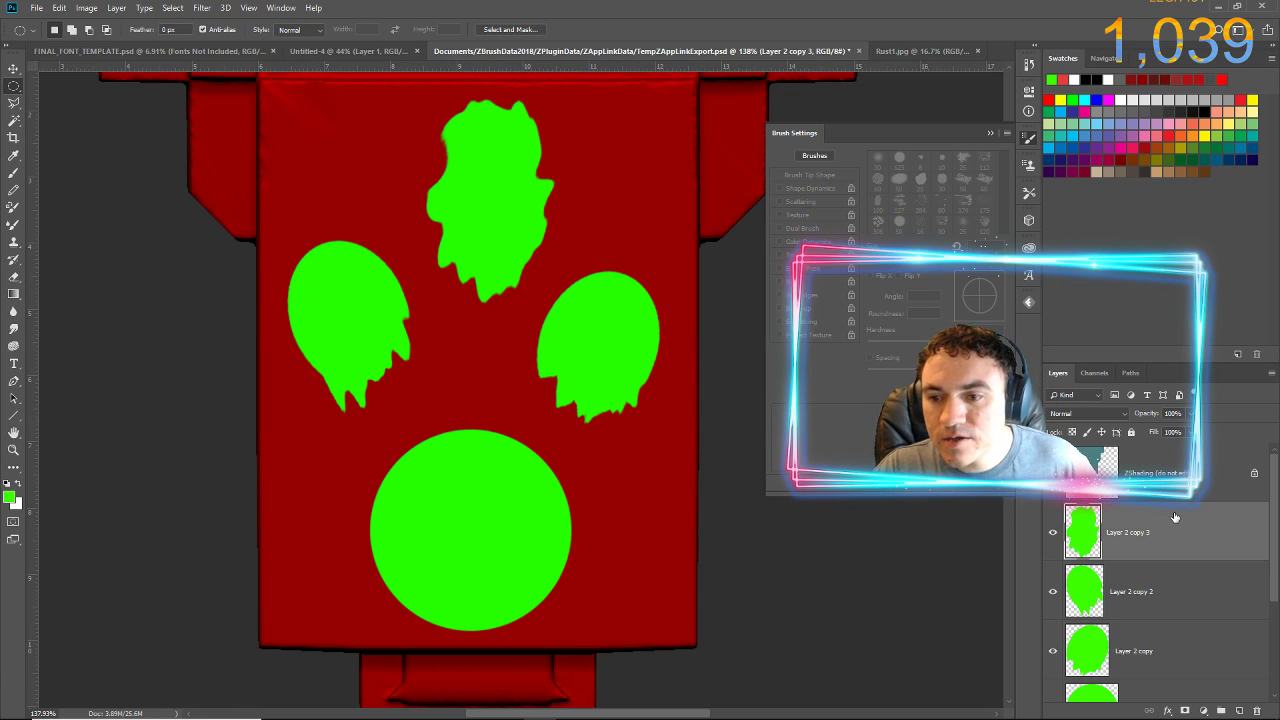
pyautogui.scroll(-1, 1145, 560)
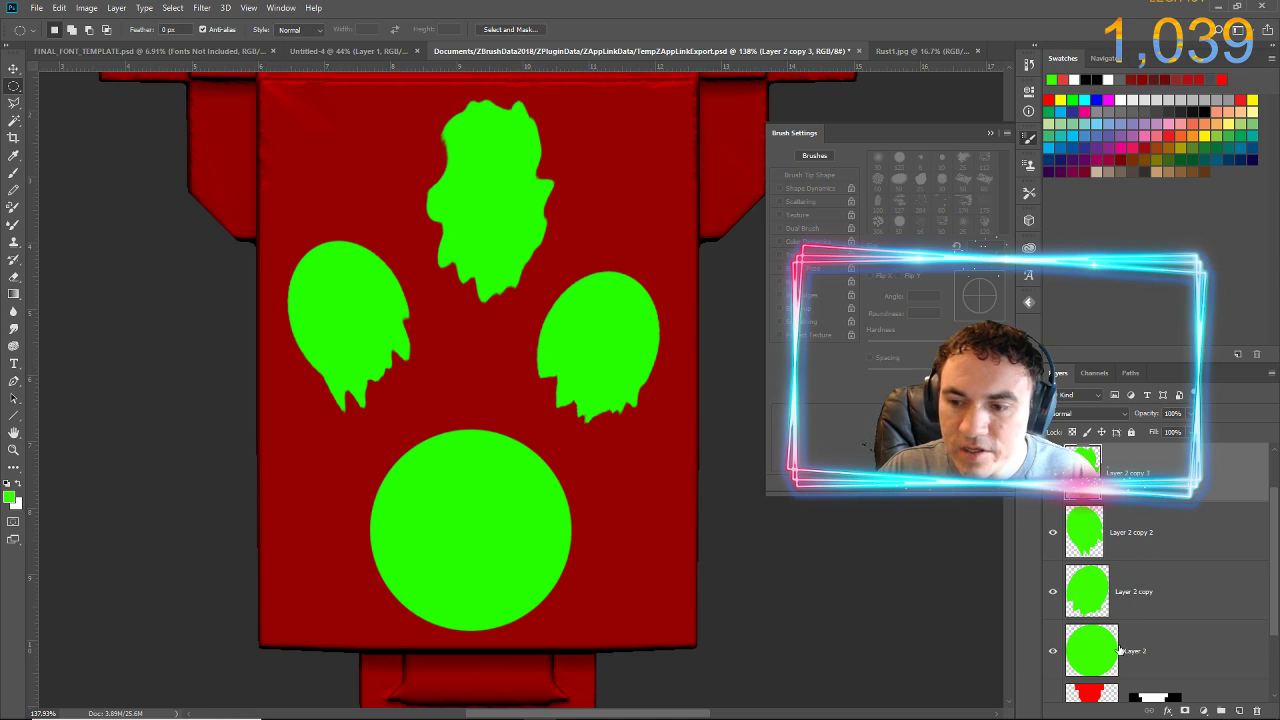
pyautogui.keyDown('shift'); pyautogui.click(1118, 648); pyautogui.keyUp('shift')
pyautogui.hotkey('ctrl', 'e')
# - Apply the glossy yellow preset layer style to the merged green shapes
pyautogui.doubleClick(1168, 524)
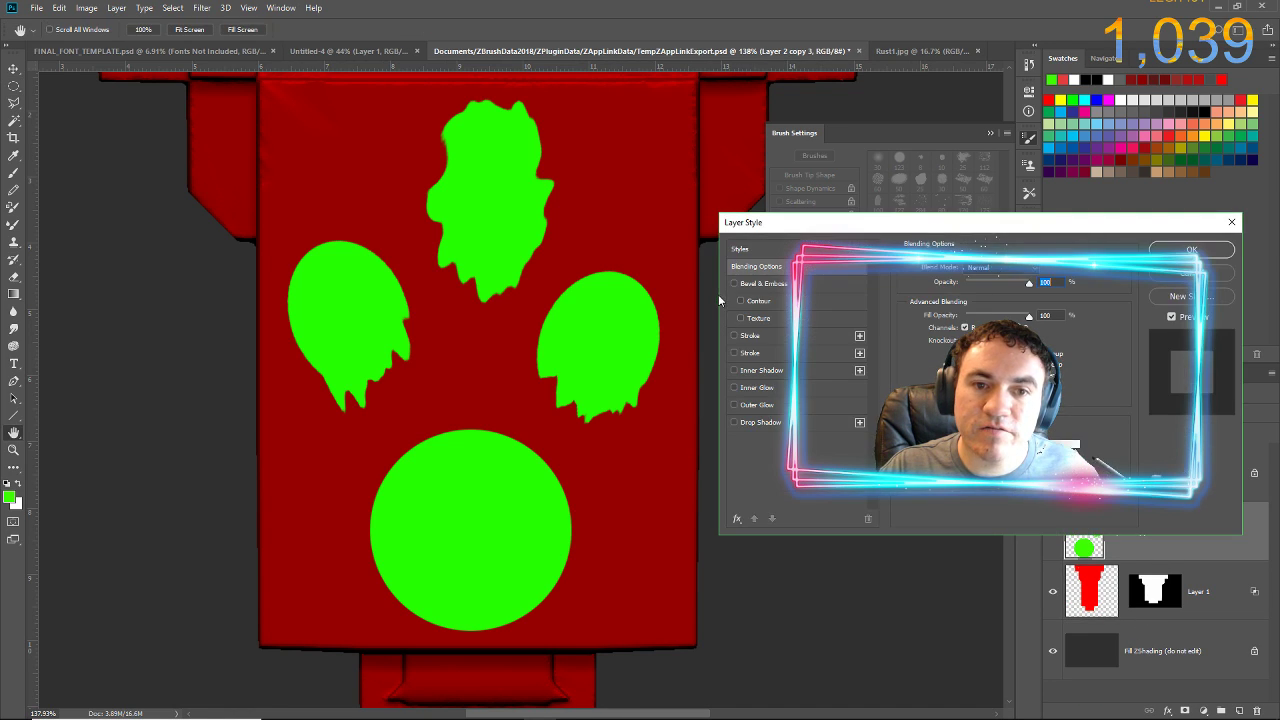
pyautogui.click(771, 253)
pyautogui.click(907, 284)
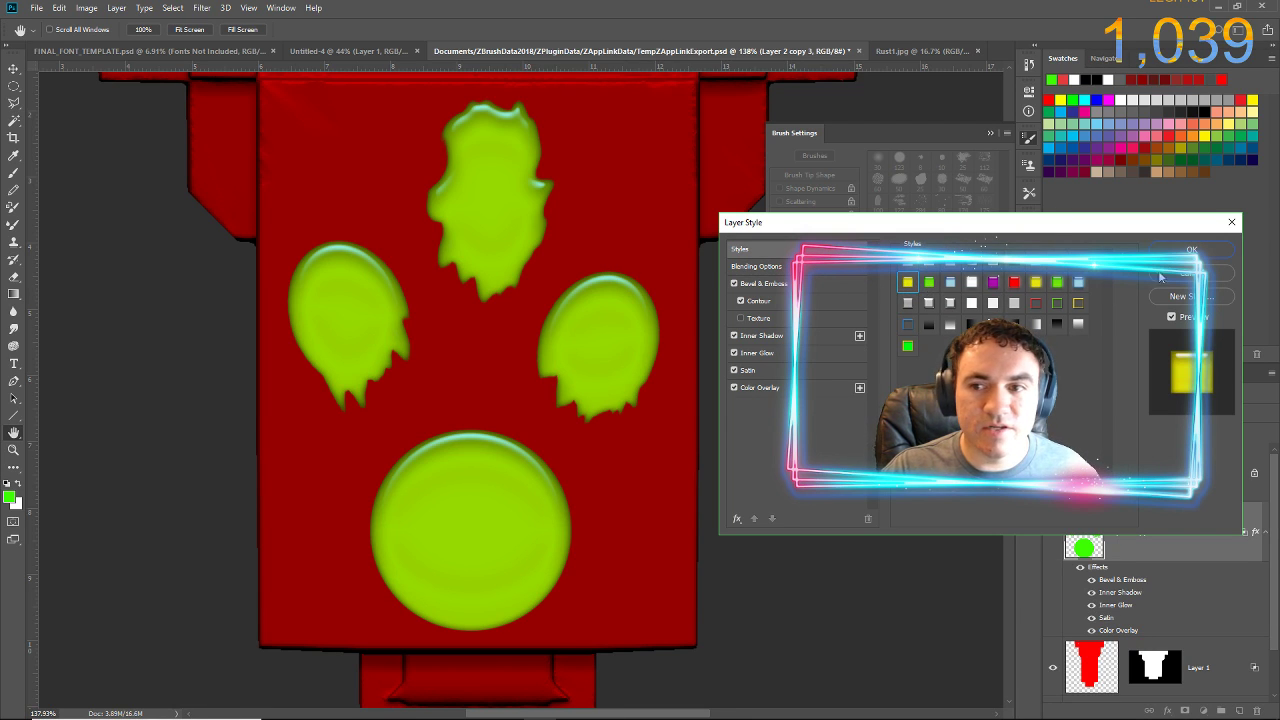
pyautogui.click(1178, 243)
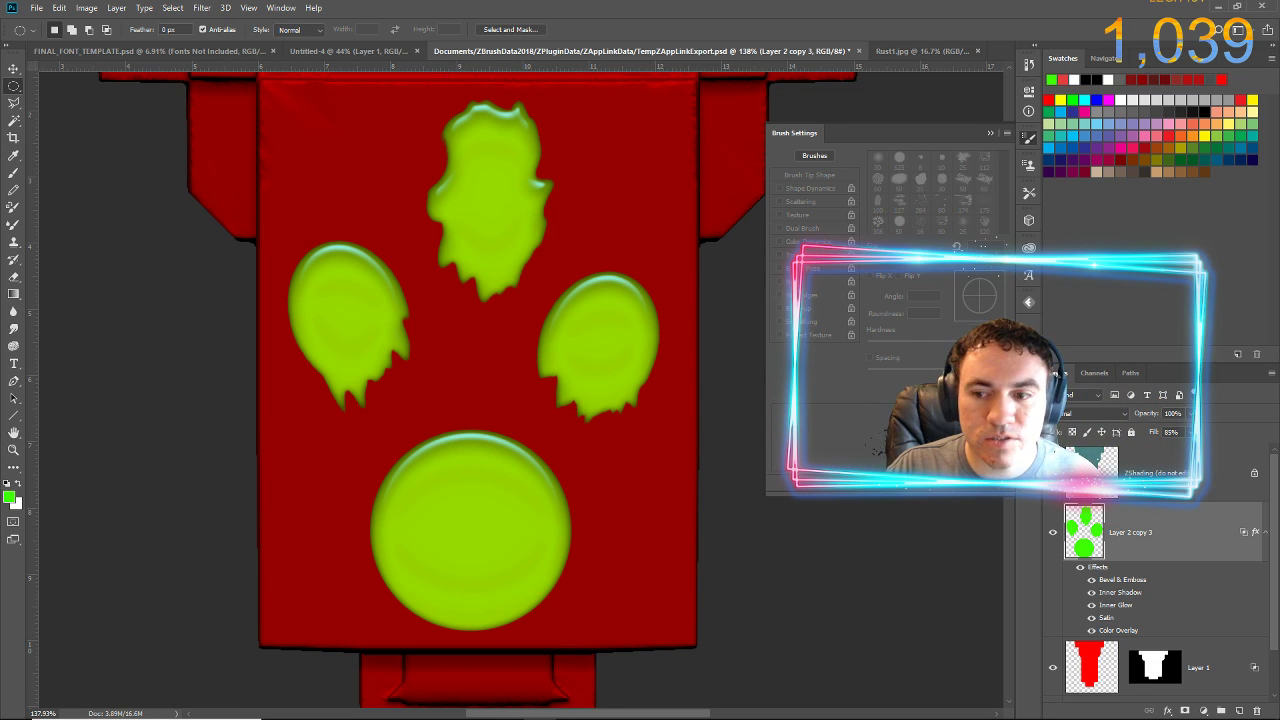
# - Rasterize the layer style of the merged shapes and add a layer mask to that layer
pyautogui.rightClick(1172, 523)
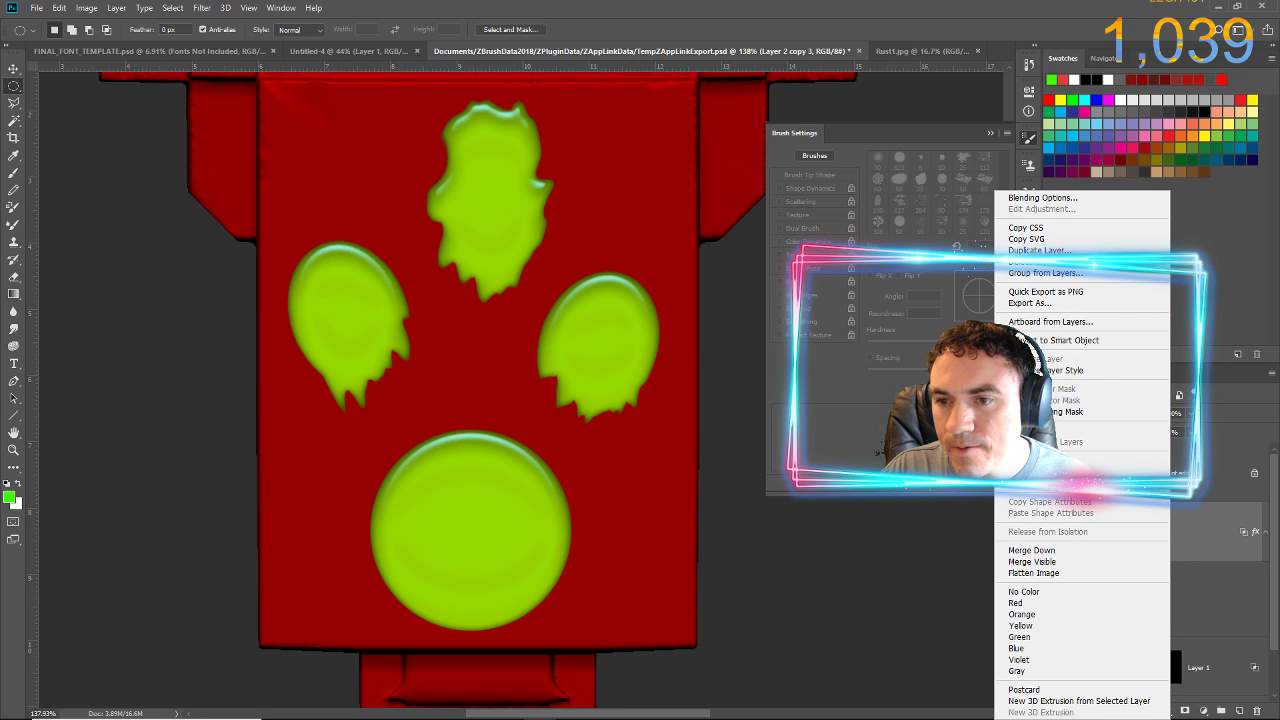
pyautogui.click(1058, 371)
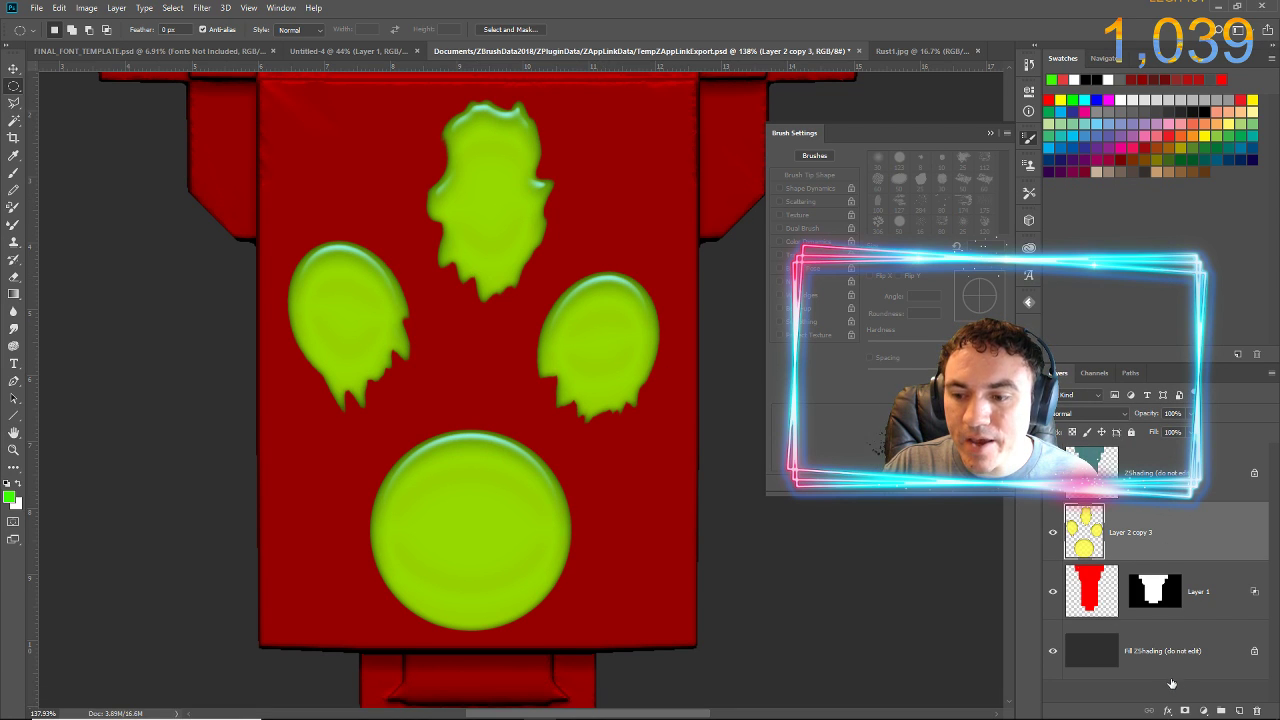
pyautogui.click(1186, 710)
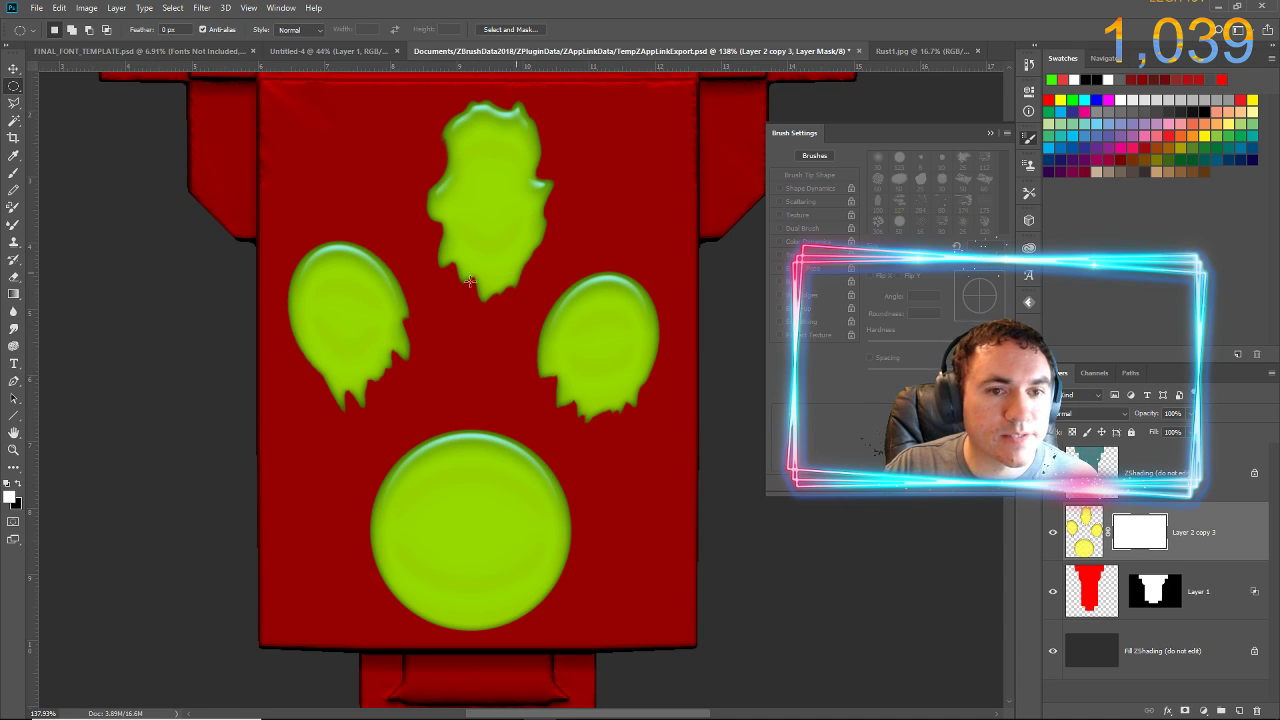
# - Set up the Brush in black on the layer mask and undo the 45 px test dab on the left oval
pyautogui.press('x')
pyautogui.moveTo(287, 283)
pyautogui.mouseDown()
pyautogui.moveTo(318, 273)
pyautogui.moveTo(448, 487)
pyautogui.mouseUp()
pyautogui.moveTo(318, 395)
pyautogui.mouseDown()
pyautogui.moveTo(291, 360)
pyautogui.moveTo(314, 286)
pyautogui.moveTo(355, 338)
pyautogui.moveTo(357, 316)
pyautogui.mouseUp()
pyautogui.hotkey('ctrl', 'd')
pyautogui.press('b')
pyautogui.hotkey('ctrl', 'z')
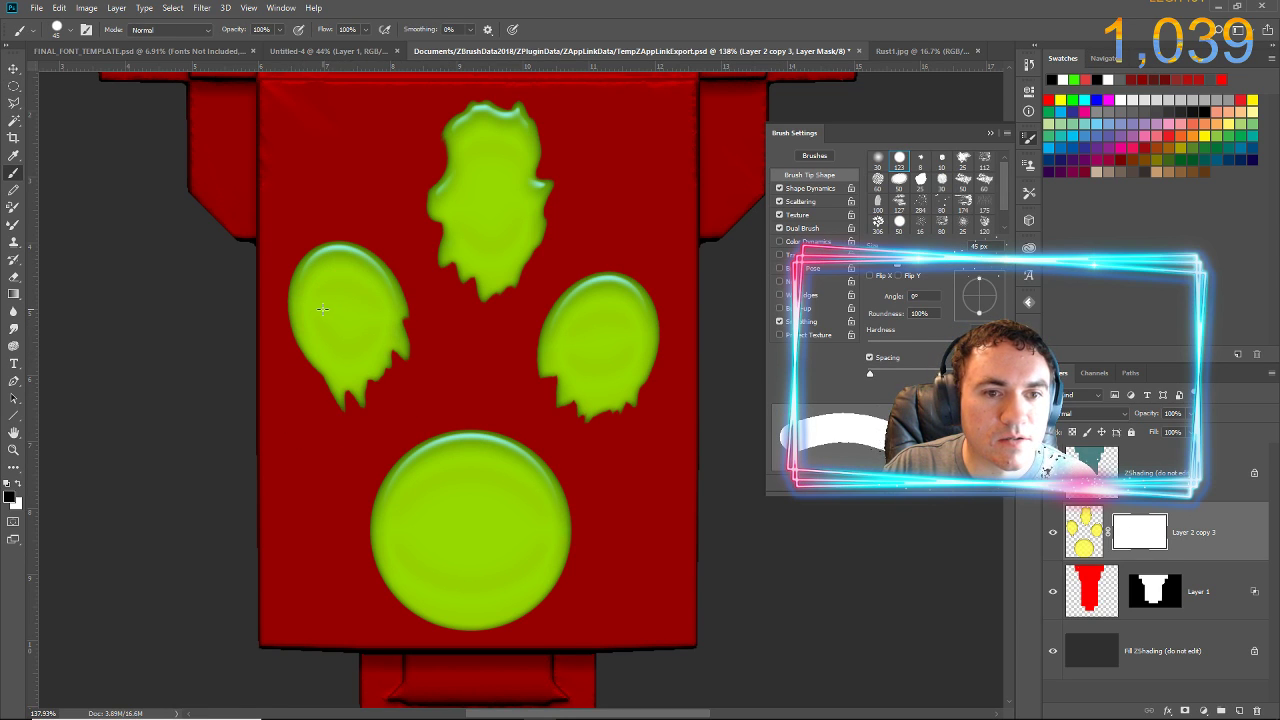
pyautogui.click(322, 309)
pyautogui.hotkey('ctrl', 'z')
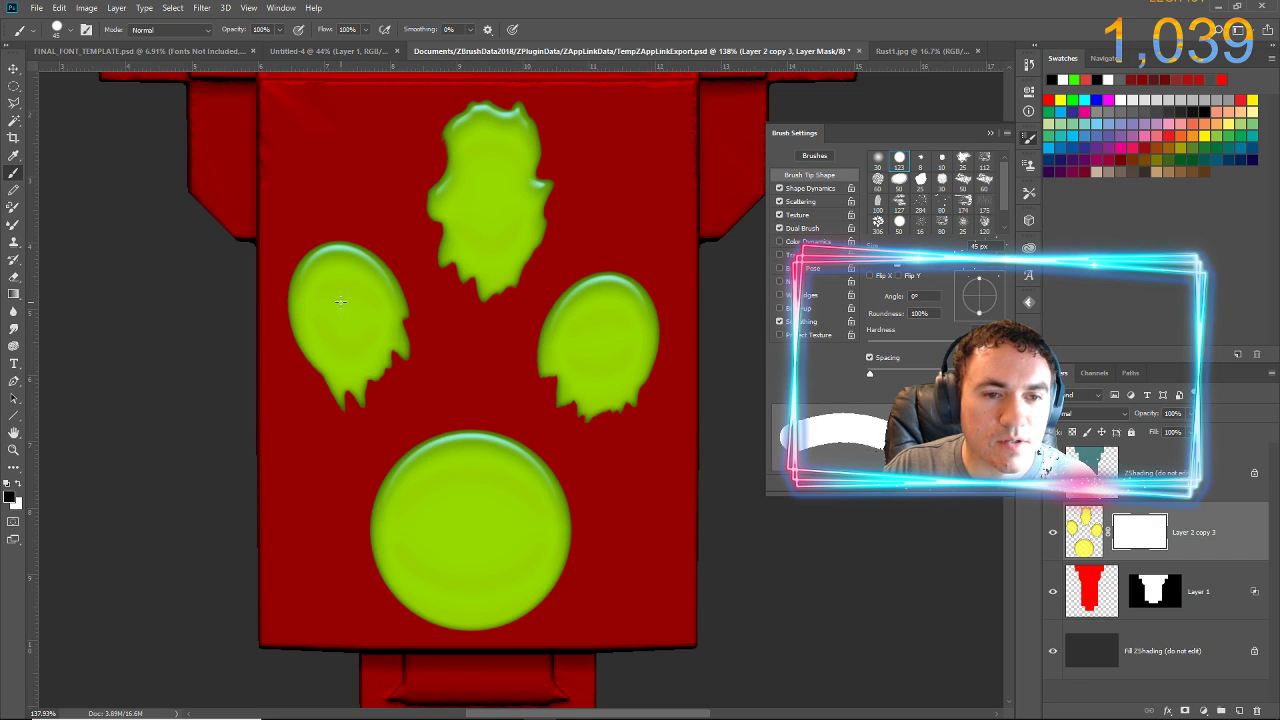
# - Mask out two 25 px holes inside the left oval and a 40 px bite from its left edge
pyautogui.press('[')
pyautogui.press('[')
pyautogui.click(331, 308)
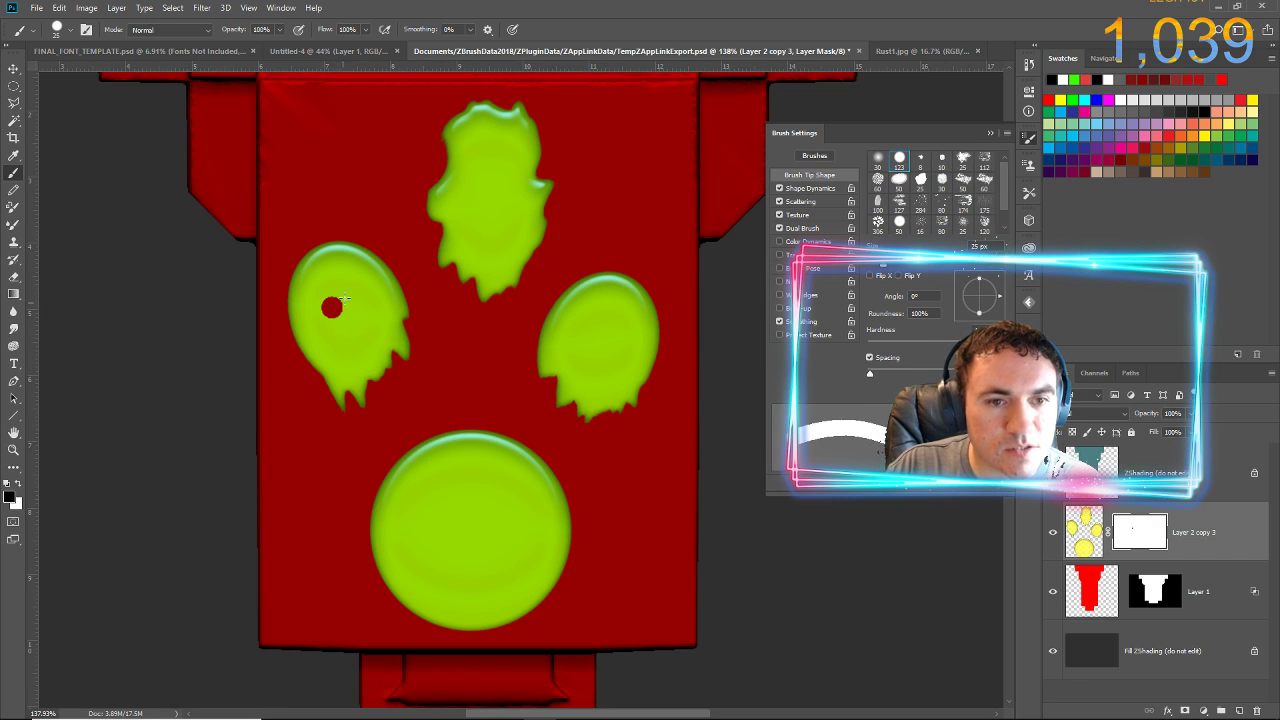
pyautogui.click(355, 354)
pyautogui.press(']')
pyautogui.press(']')
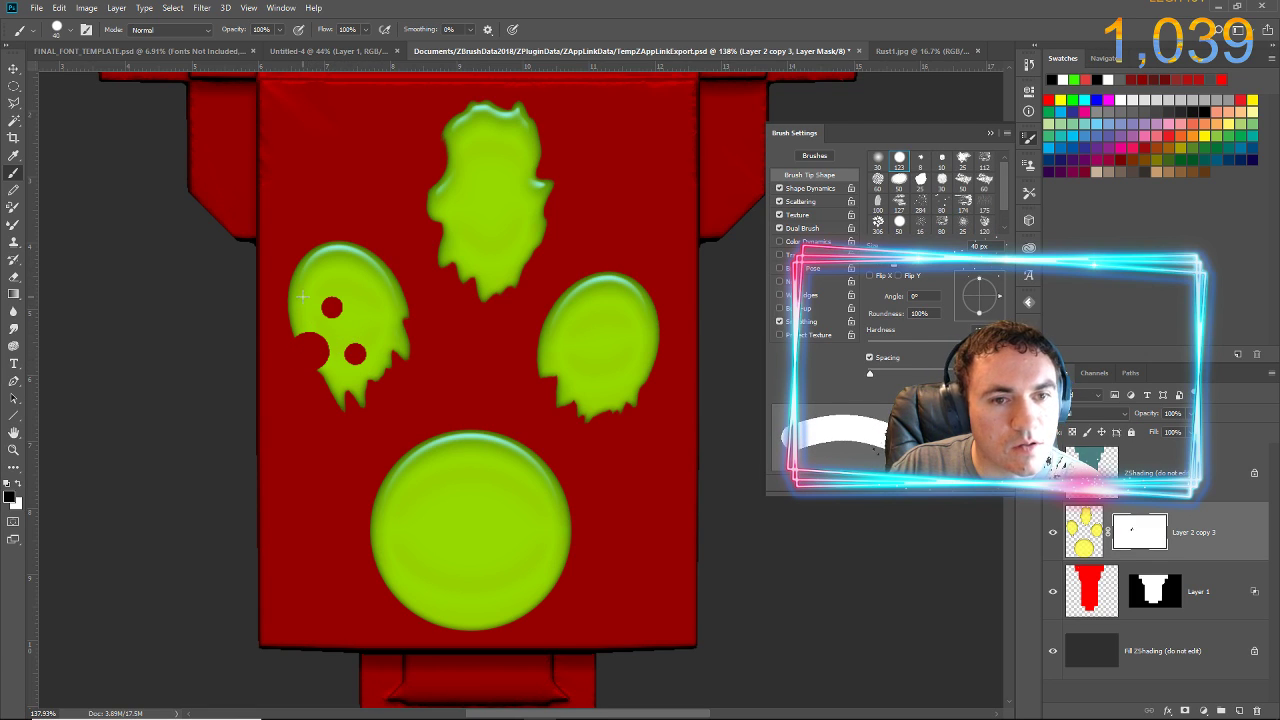
# - Shrink the brush down to 20 px and mask out a round hole and an overlapping cluster in the right oval
pyautogui.press('[')
pyautogui.press('[')
pyautogui.press('[')
pyautogui.click(580, 364)
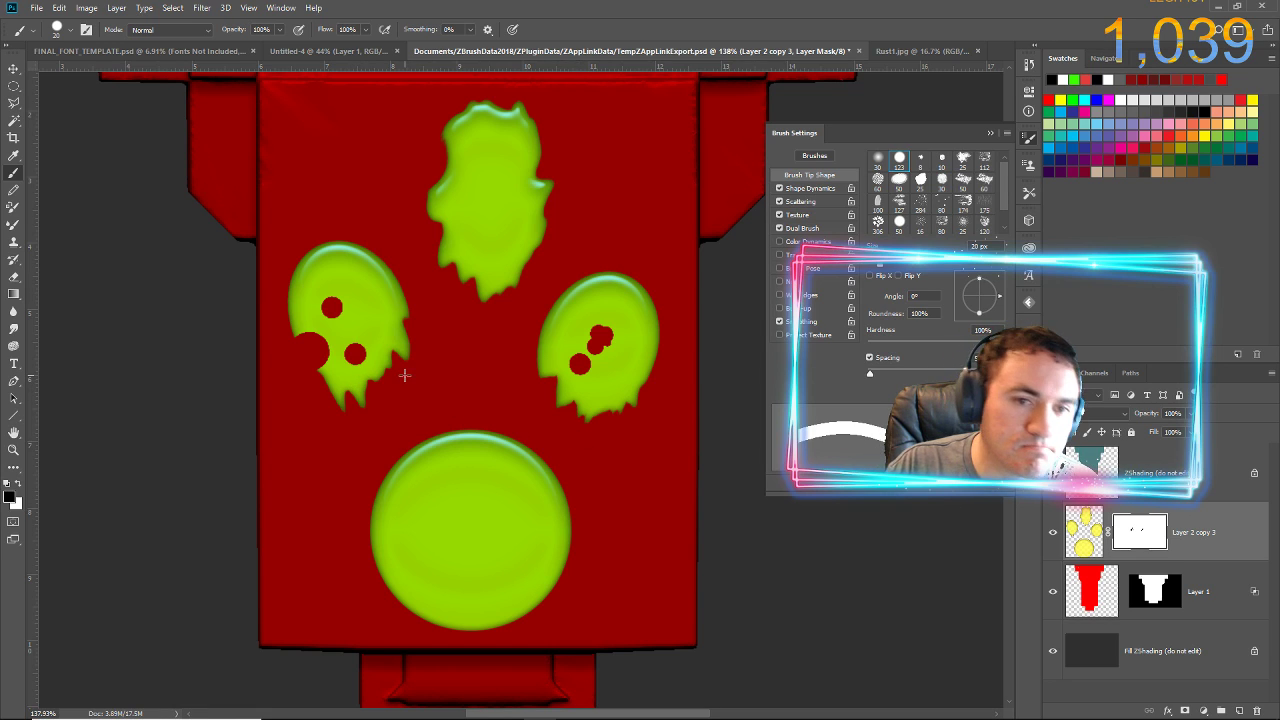
# - Smudge the mask edges of the holes and the bite in the left oval into ragged, torn shapes
pyautogui.click(13, 327)
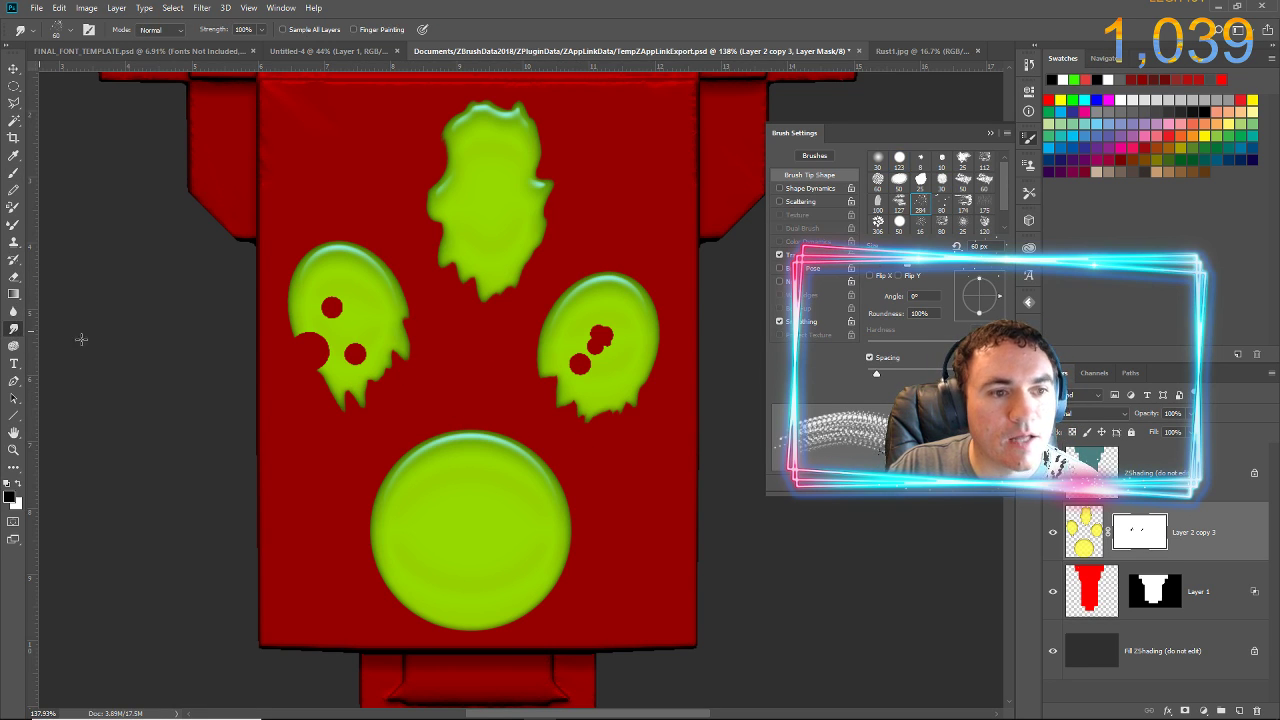
pyautogui.keyDown('alt'); pyautogui.scroll(5, 316, 355); pyautogui.keyUp('alt')
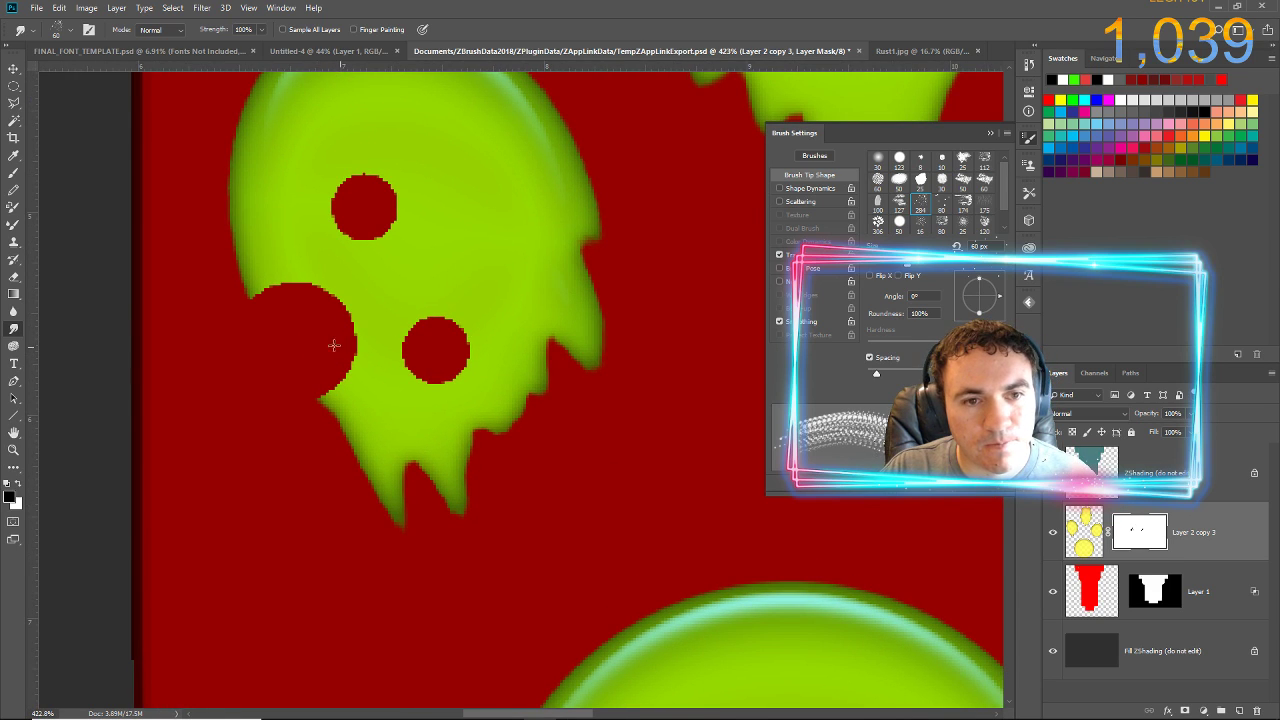
pyautogui.moveTo(344, 320)
pyautogui.mouseDown()
pyautogui.moveTo(370, 250)
pyautogui.moveTo(440, 350)
pyautogui.moveTo(411, 228)
pyautogui.mouseUp()
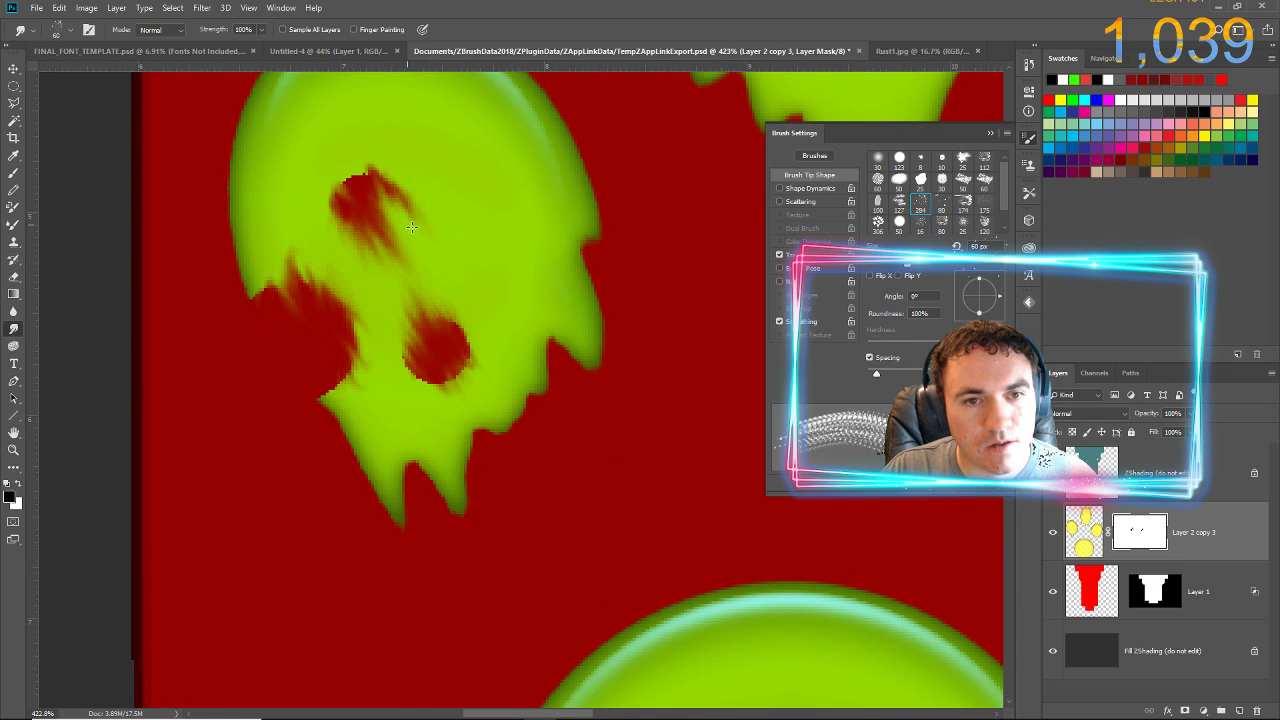
# - Smudge the mask edges of the holes in the right oval so they look streaked and torn
pyautogui.moveTo(495, 308); pyautogui.dragTo(160, 497)
pyautogui.moveTo(411, 484); pyautogui.dragTo(0, 262)
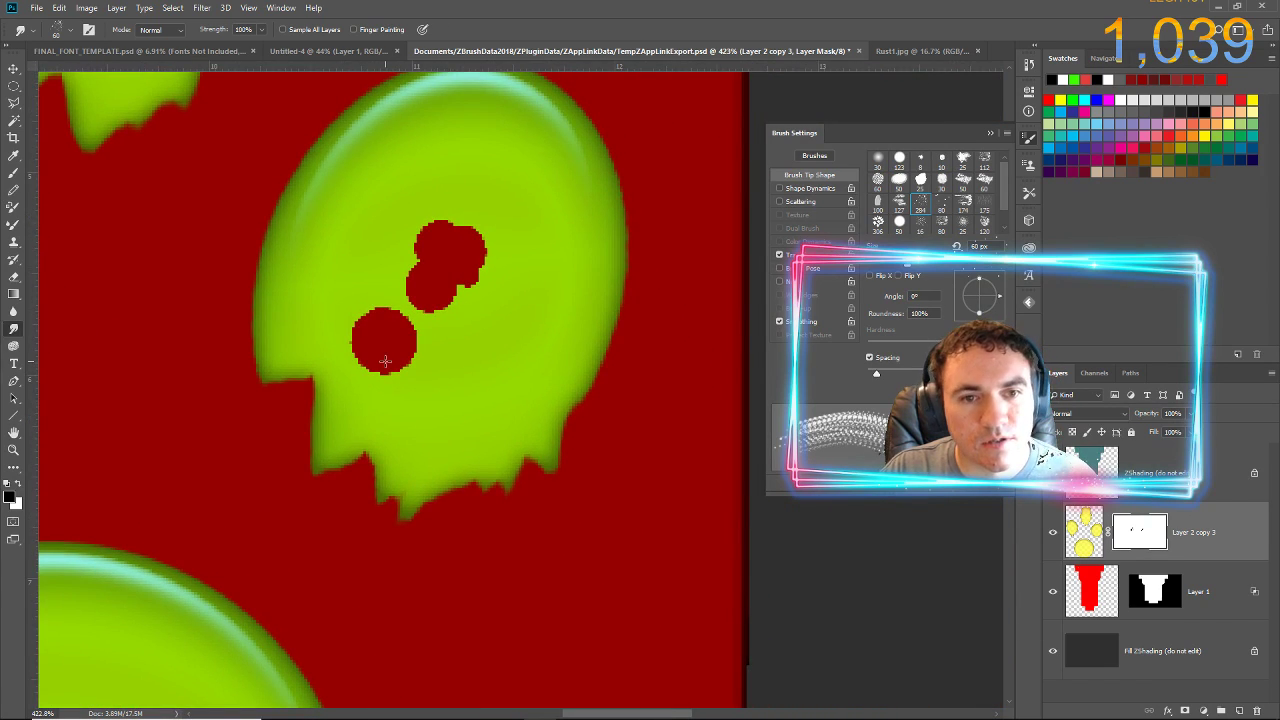
pyautogui.moveTo(466, 269)
pyautogui.mouseDown()
pyautogui.moveTo(450, 230)
pyautogui.moveTo(430, 300)
pyautogui.moveTo(390, 330)
pyautogui.moveTo(436, 354)
pyautogui.mouseUp()
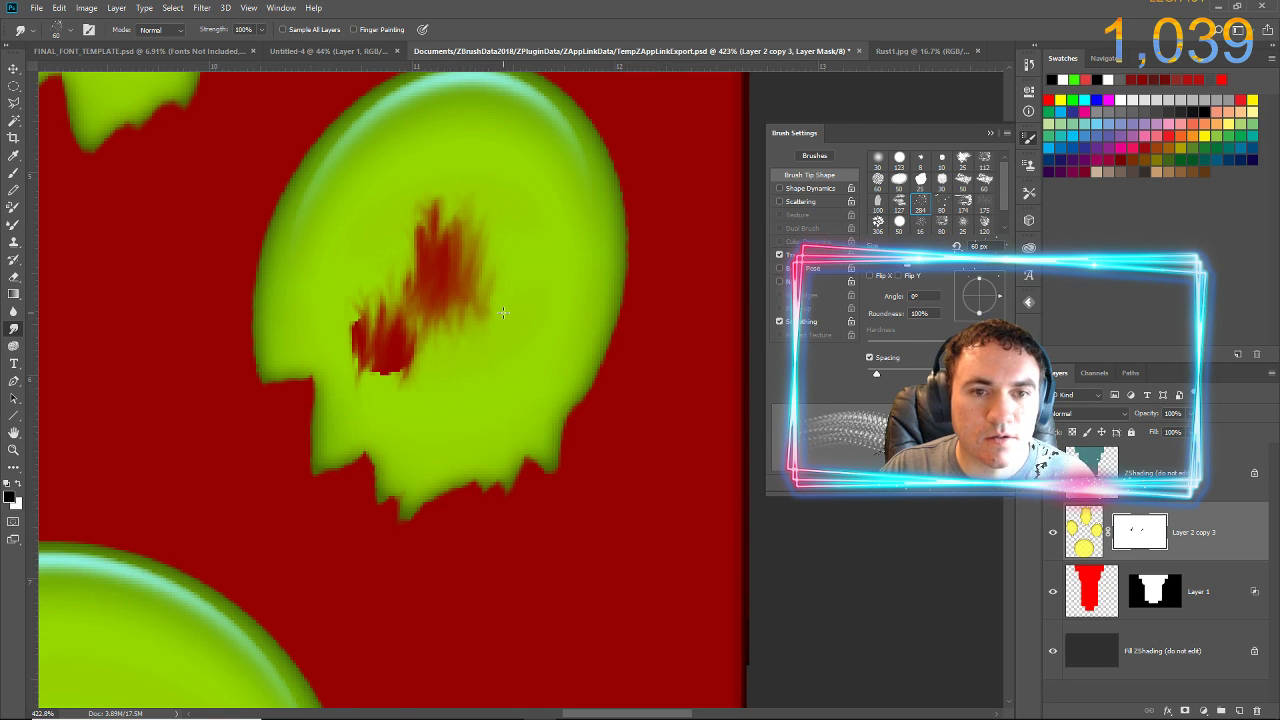
pyautogui.keyDown('alt'); pyautogui.scroll(-5, 502, 313); pyautogui.keyUp('alt')
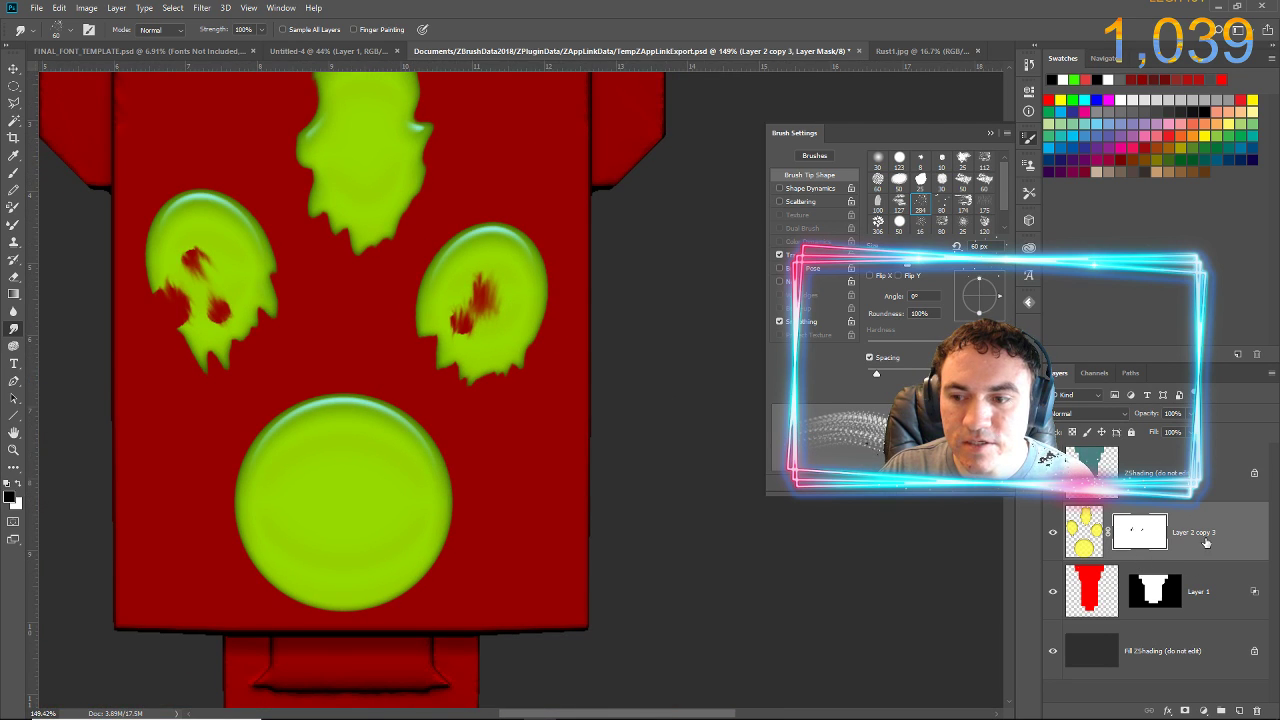
pyautogui.click(1189, 532)
pyautogui.rightClick(1174, 516)
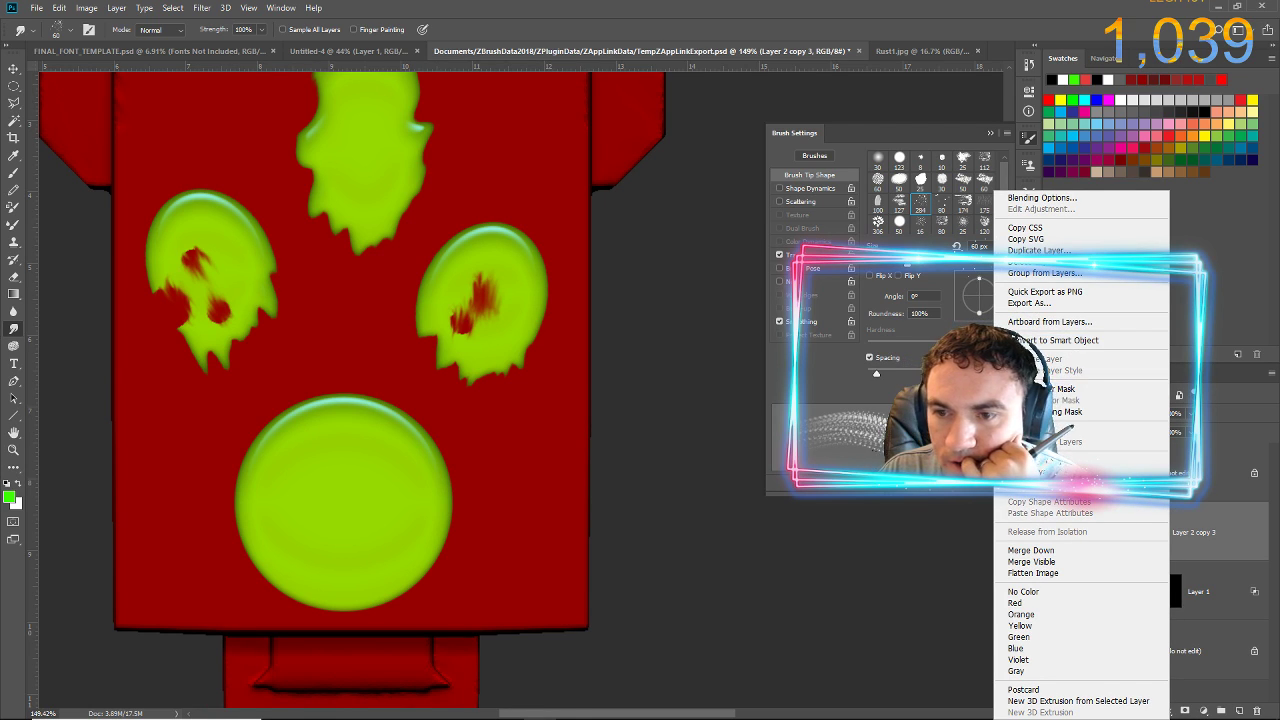
pyautogui.click(1226, 538)
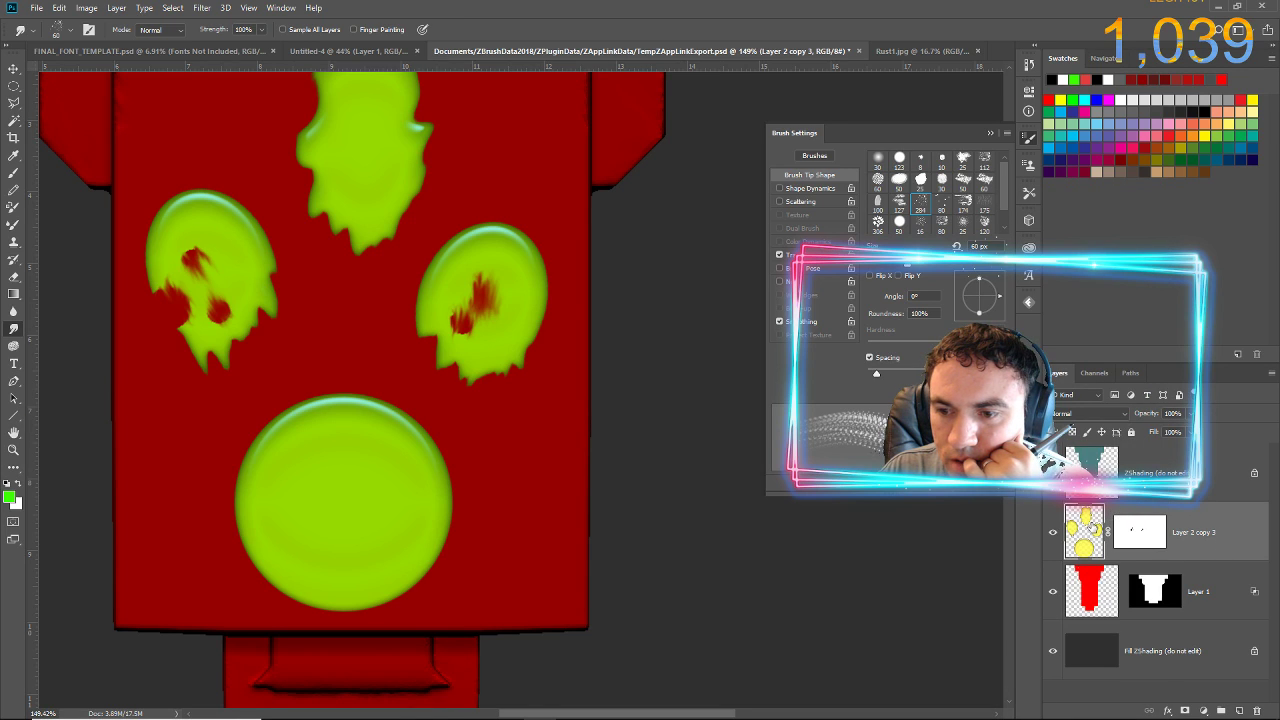
pyautogui.rightClick(1093, 527)
pyautogui.press('Escape')
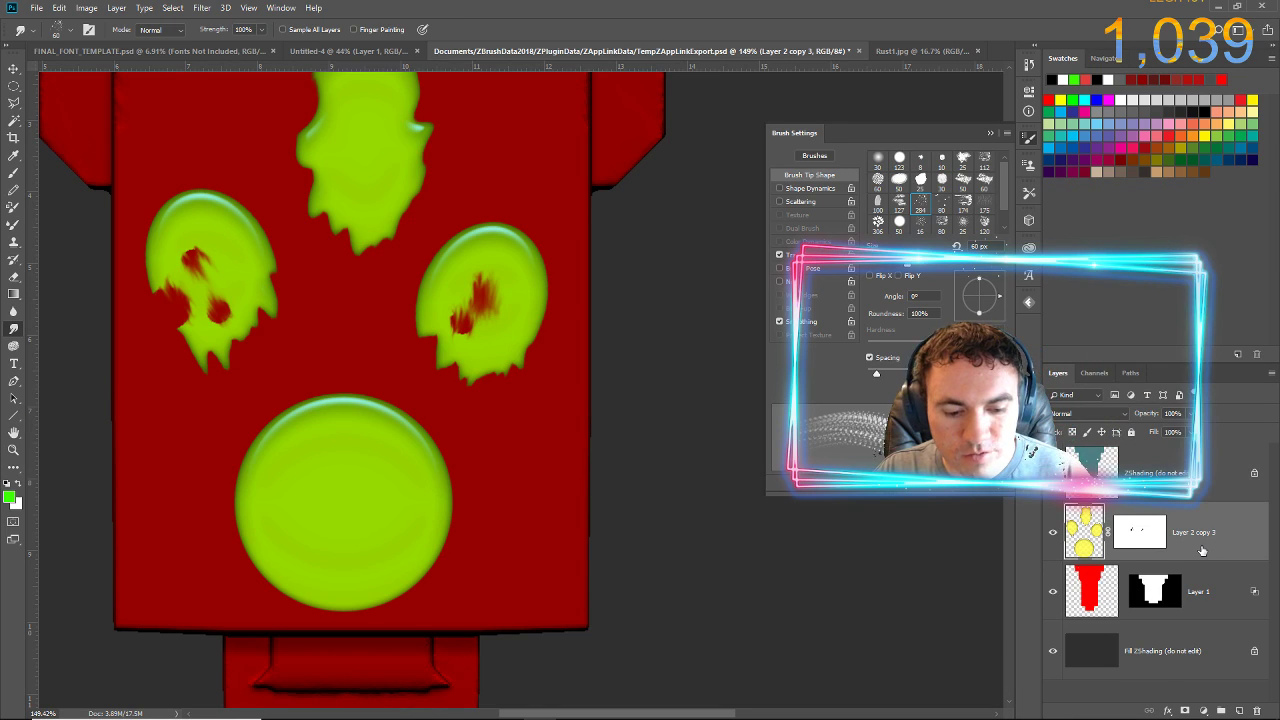
# - Duplicate the masked shapes layer and merge the copy with Layer 2 copy 3 into a single layer
pyautogui.hotkey('ctrl', 'j')
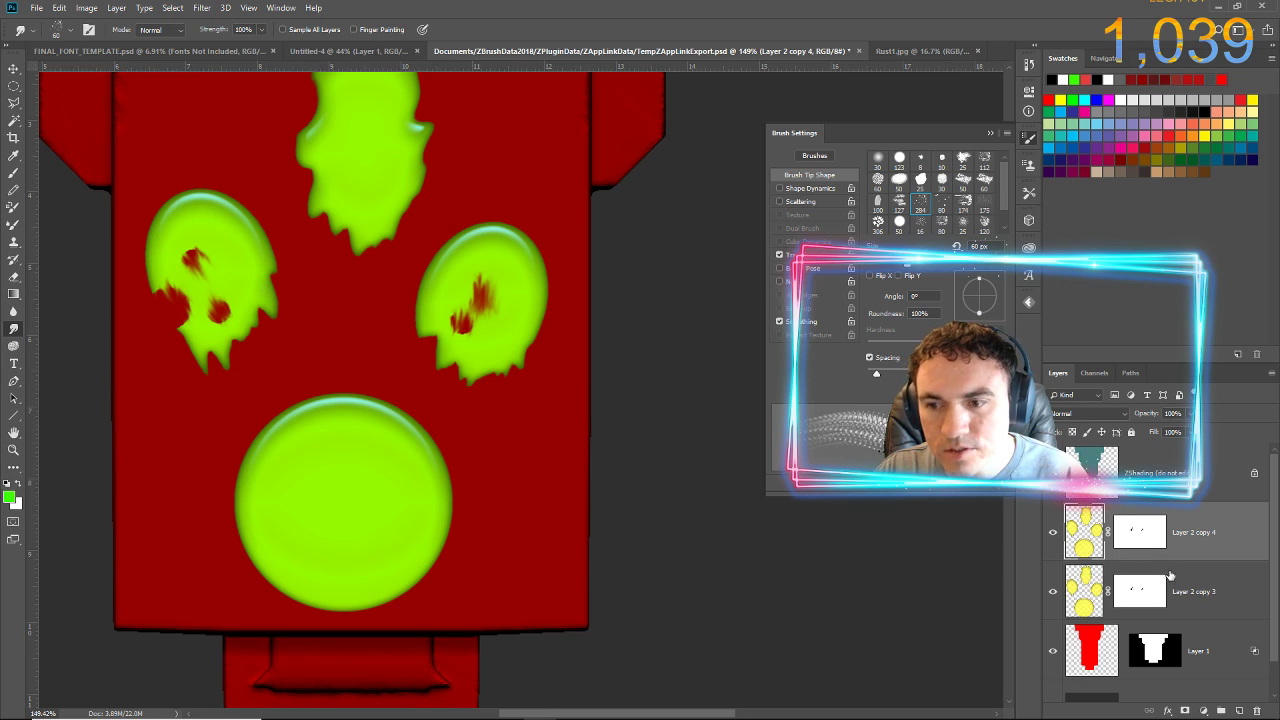
pyautogui.keyDown('shift'); pyautogui.click(1194, 591); pyautogui.keyUp('shift')
pyautogui.rightClick(1195, 534)
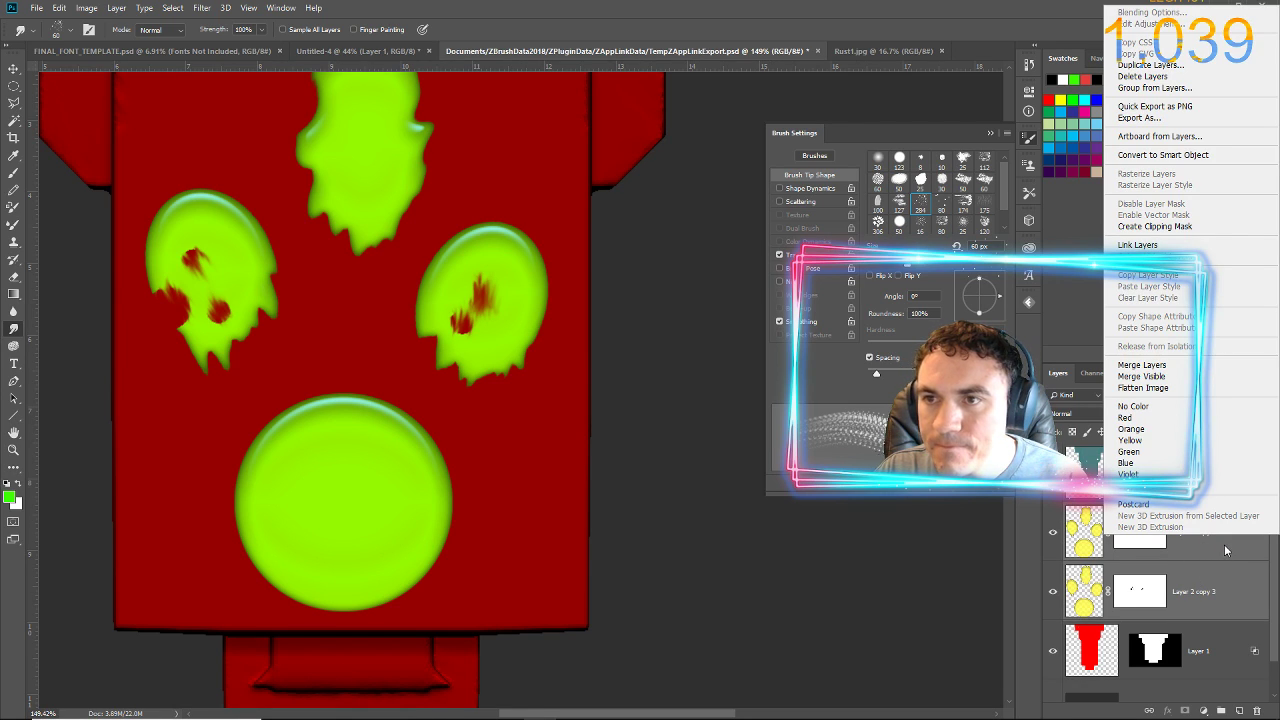
pyautogui.click(1224, 545)
pyautogui.hotkey('ctrl', 'e')
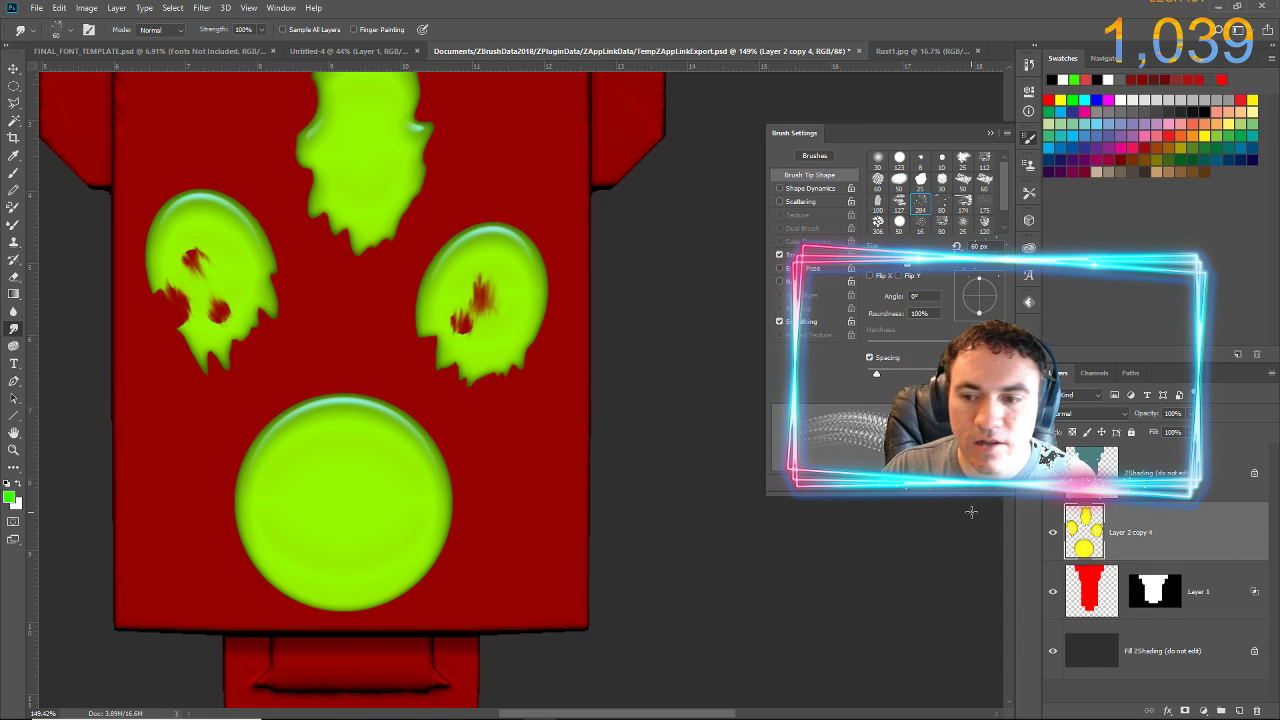
# - Merge the paw-print layer down into Layer 1 while preserving the underlying layer mask
pyautogui.hotkey('ctrl', 'e')
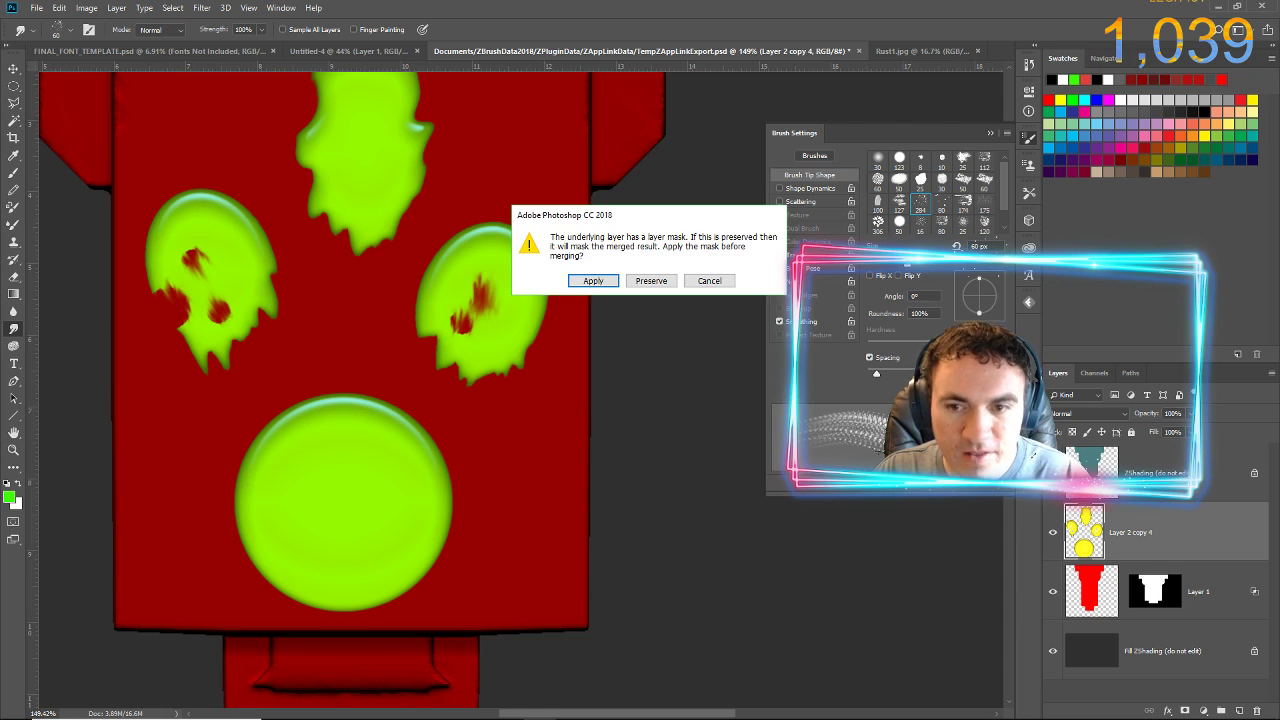
pyautogui.click(650, 281)
pyautogui.keyDown('alt'); pyautogui.scroll(-2, 569, 274); pyautogui.keyUp('alt')
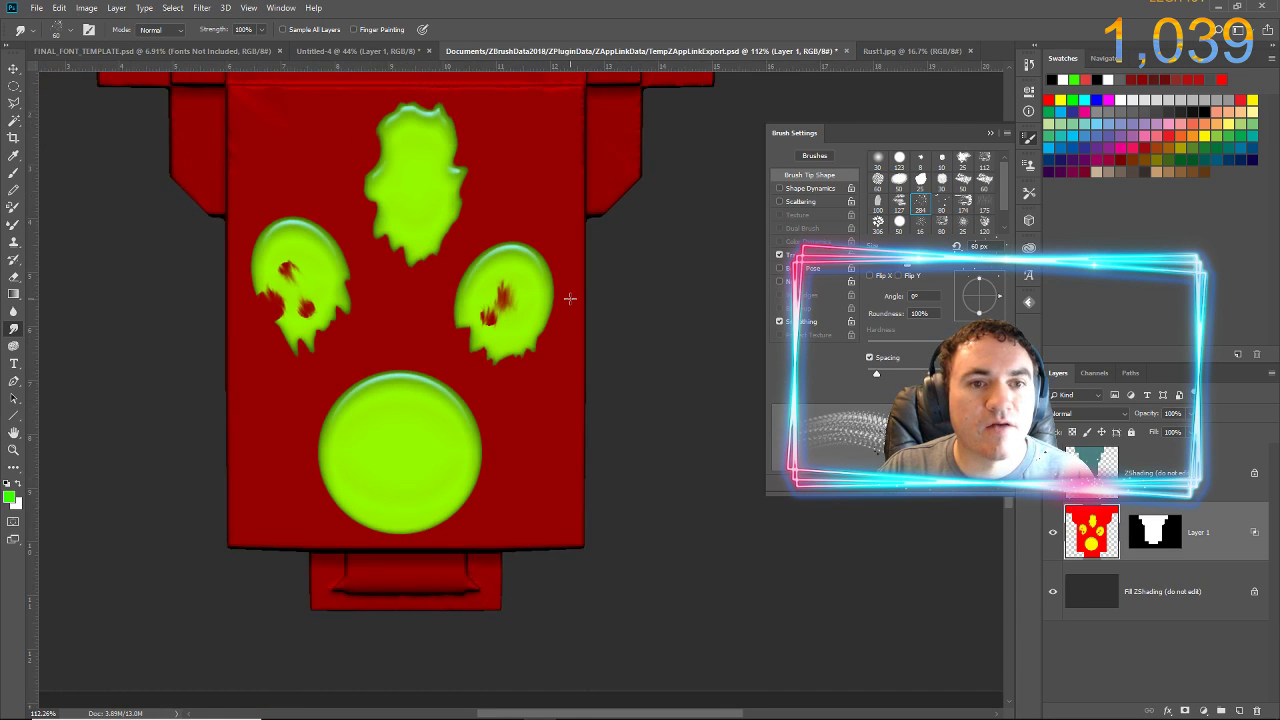
# - Save the merged texture document, switch to ZBrush and bring the edited texture back onto the model
pyautogui.click(36, 7)
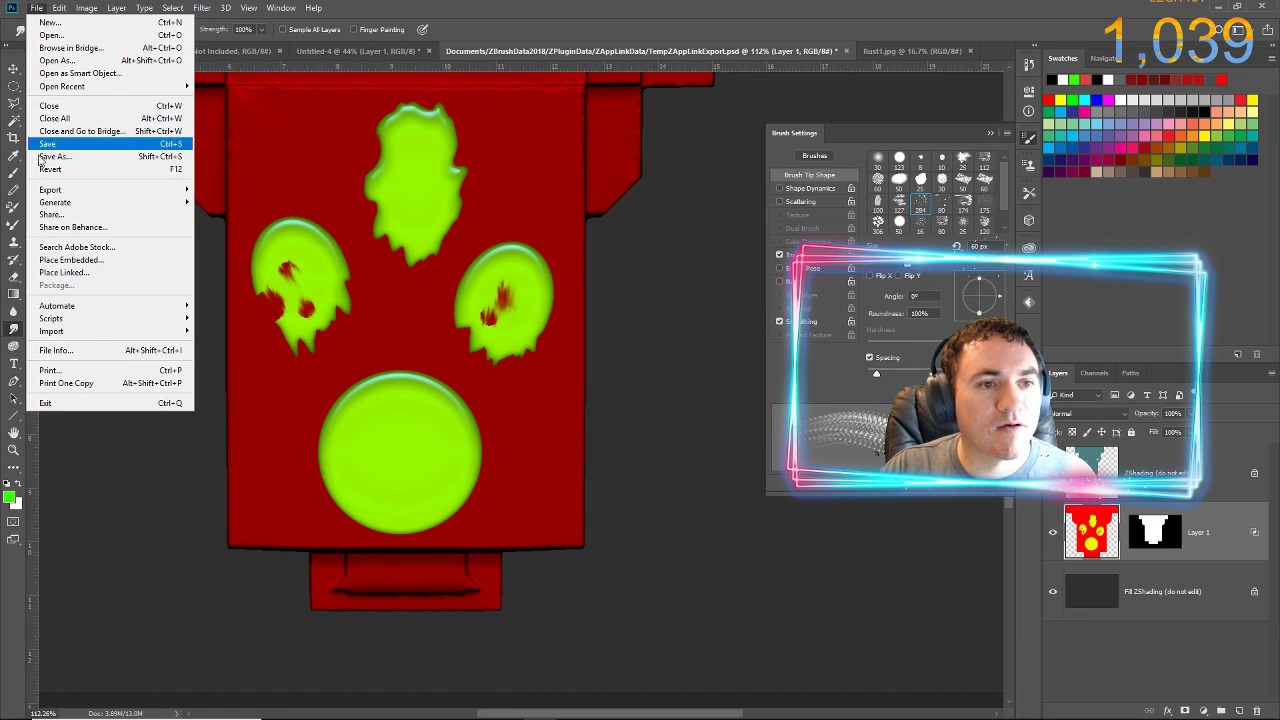
pyautogui.click(60, 157)
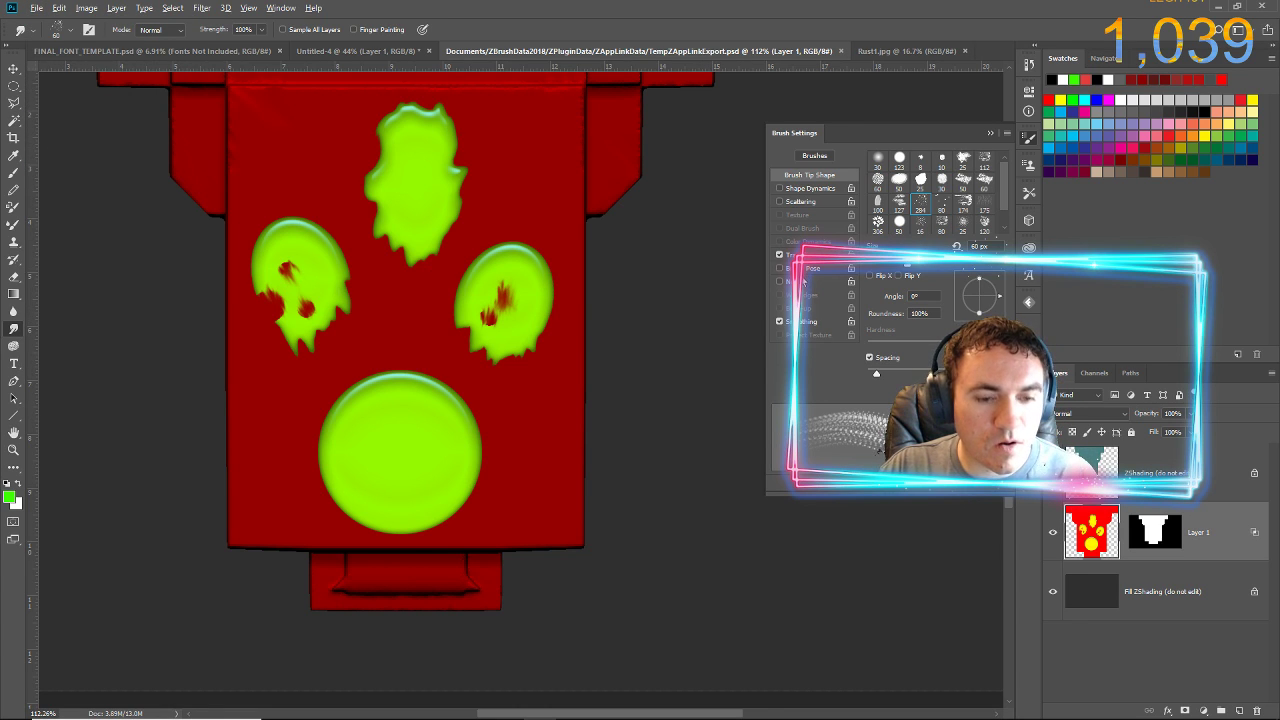
pyautogui.hotkey('alt', 'Tab')
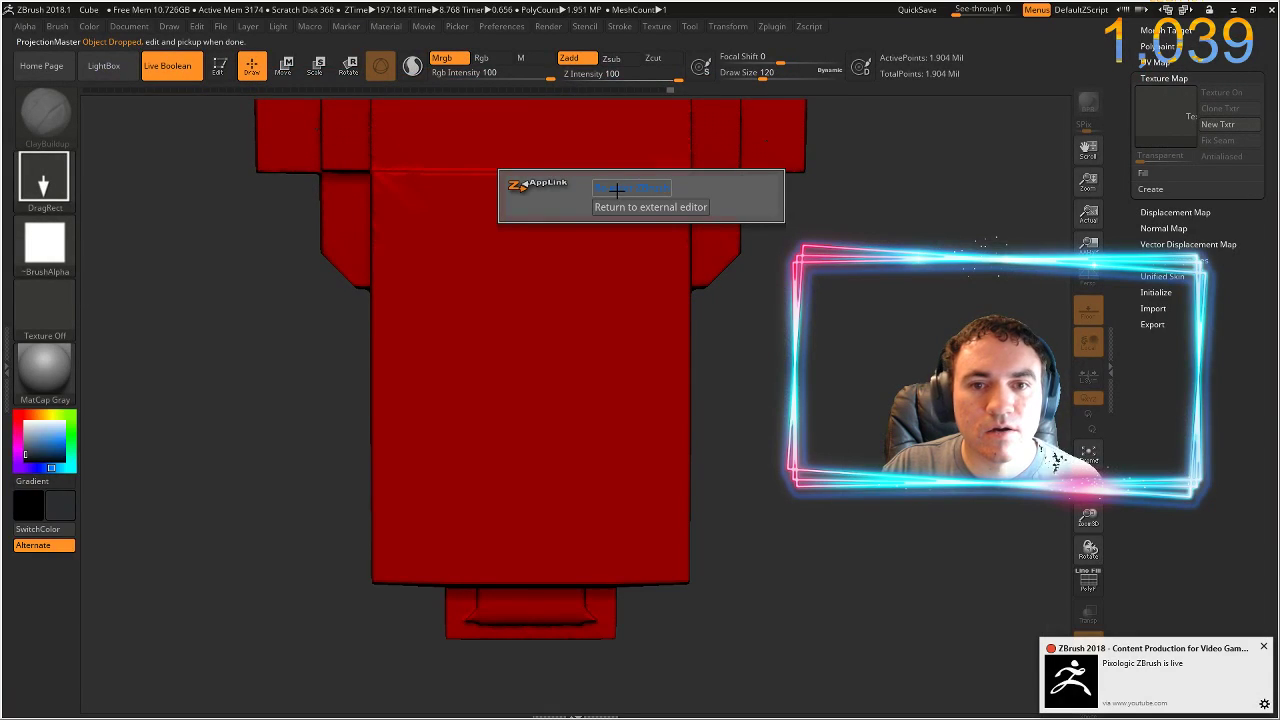
pyautogui.click(617, 254)
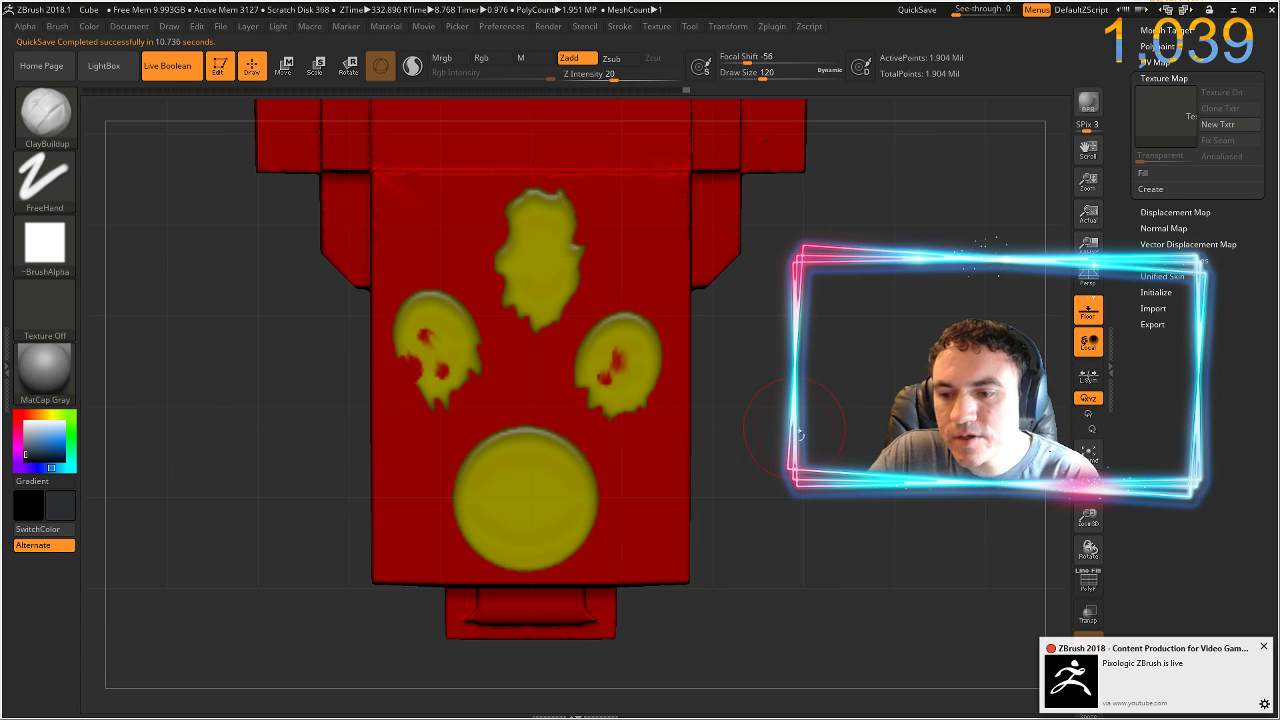
# - Sample the model's red as the brush colour, set the brush to Rgb only without Zadd, and undo the raised clay stroke
pyautogui.moveTo(828, 411); pyautogui.dragTo(762, 353)
pyautogui.keyDown('ctrl'); pyautogui.moveTo(752, 264); pyautogui.dragTo(746, 440); pyautogui.keyUp('ctrl')
pyautogui.moveTo(752, 277)
pyautogui.keyDown('alt'); pyautogui.mouseDown()
pyautogui.moveTo(738, 495)
pyautogui.moveTo(752, 410)
pyautogui.moveTo(768, 446)
pyautogui.moveTo(750, 440)
pyautogui.mouseUp(); pyautogui.keyUp('alt')
pyautogui.hotkey('ctrl', 'z')
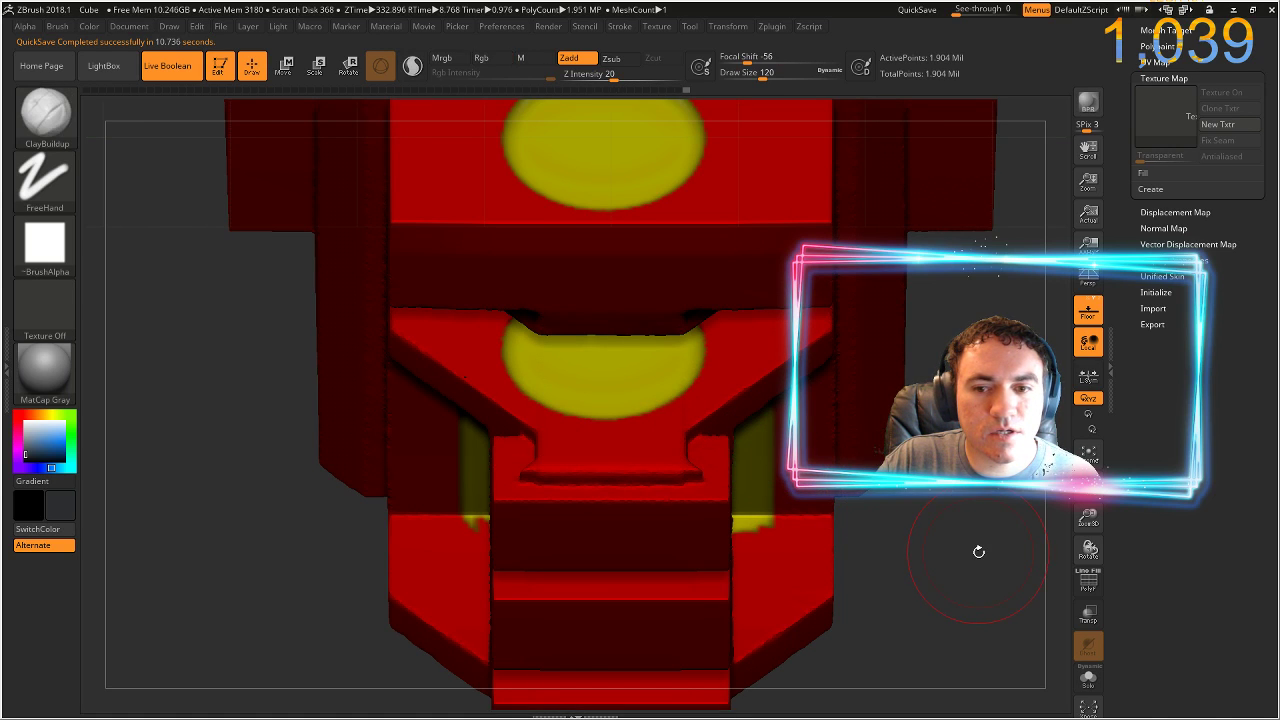
pyautogui.moveTo(977, 551)
pyautogui.mouseDown()
pyautogui.moveTo(890, 440)
pyautogui.moveTo(874, 335)
pyautogui.mouseUp()
pyautogui.moveTo(879, 453); pyautogui.dragTo(952, 545)
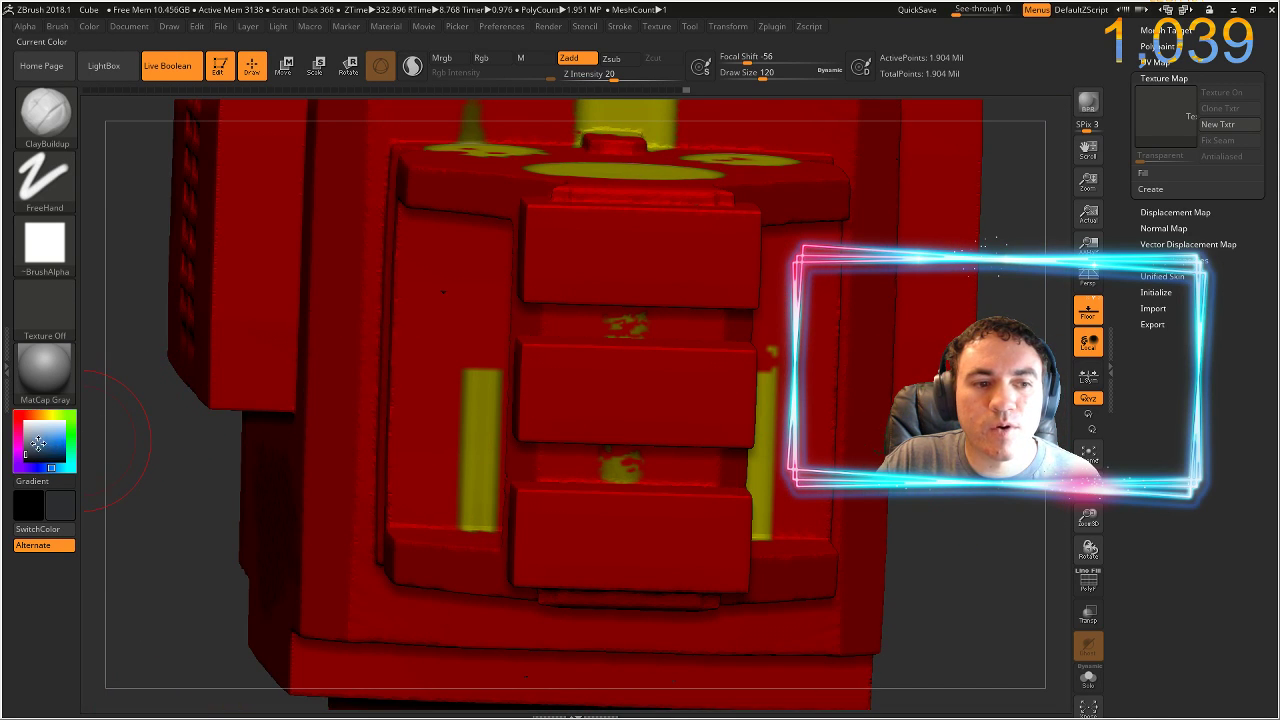
pyautogui.moveTo(38, 443); pyautogui.dragTo(336, 363)
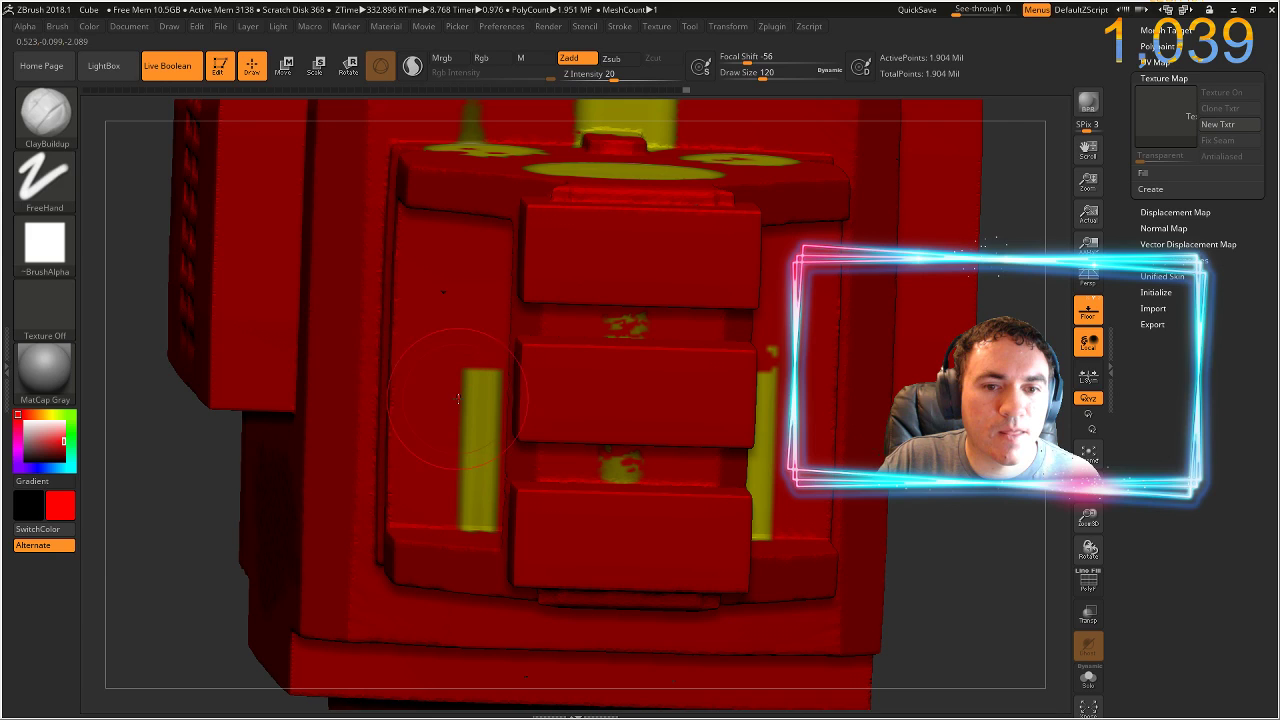
pyautogui.hotkey('shift', 'z')
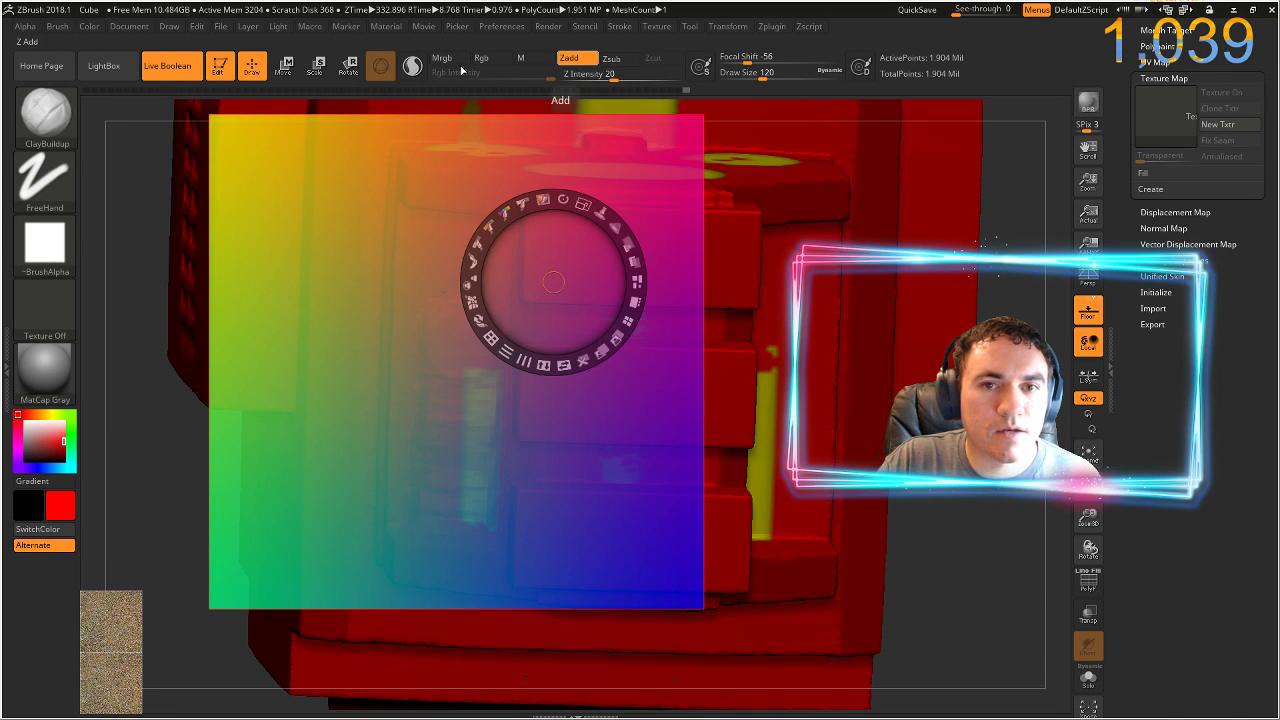
pyautogui.hotkey('shift', 'z')
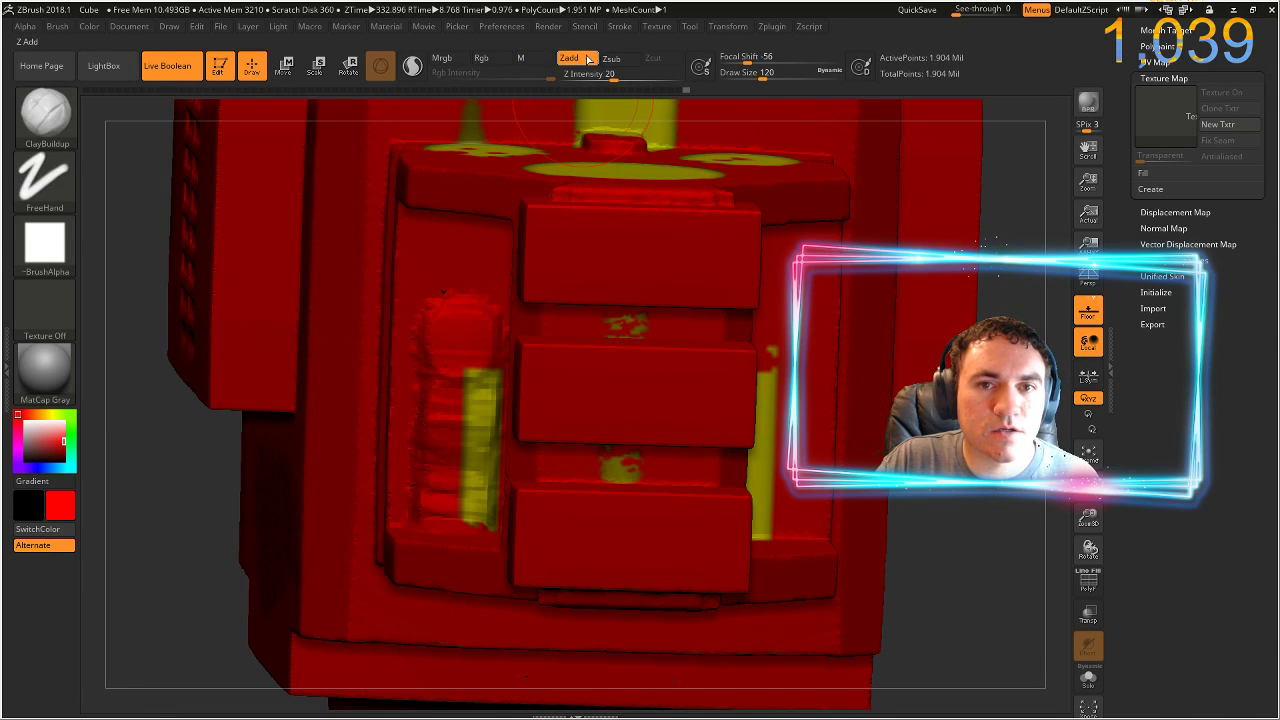
pyautogui.click(481, 62)
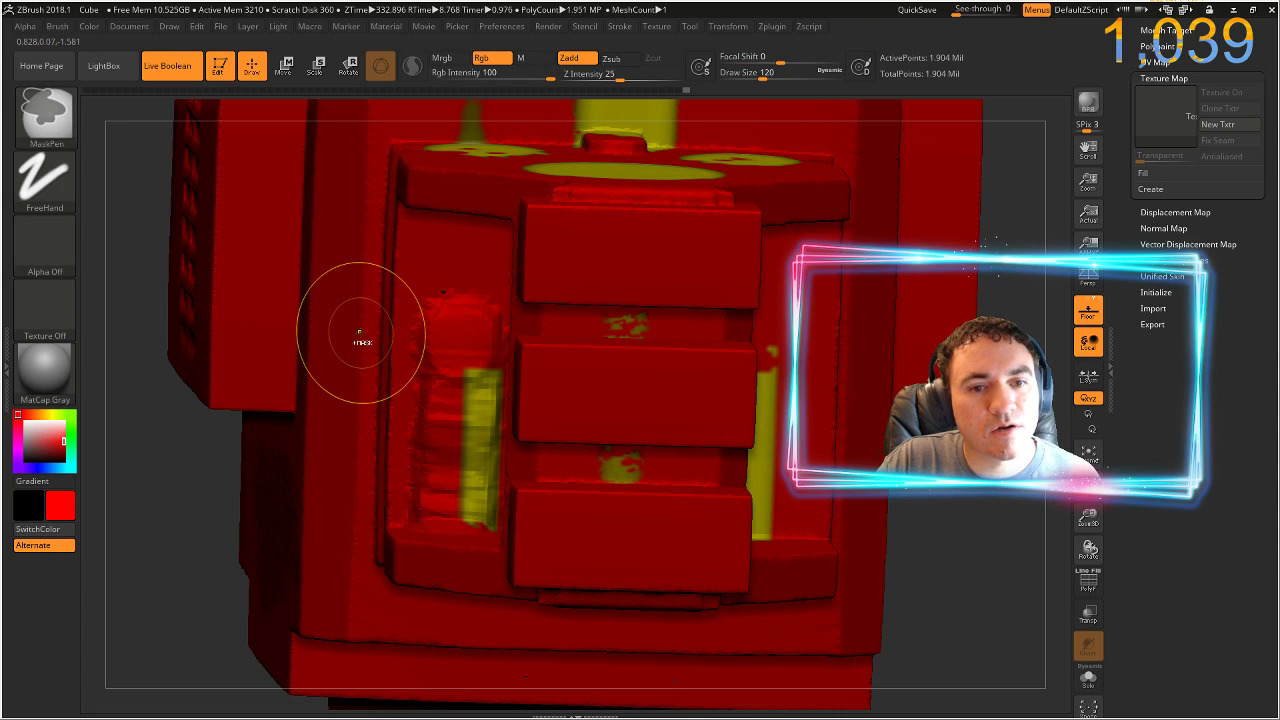
pyautogui.hotkey('ctrl', 'z')
# - Paint red over the stray yellow on the recessed panel, the gaps between the blocks and the ledge above them
pyautogui.moveTo(462, 378); pyautogui.dragTo(491, 470)
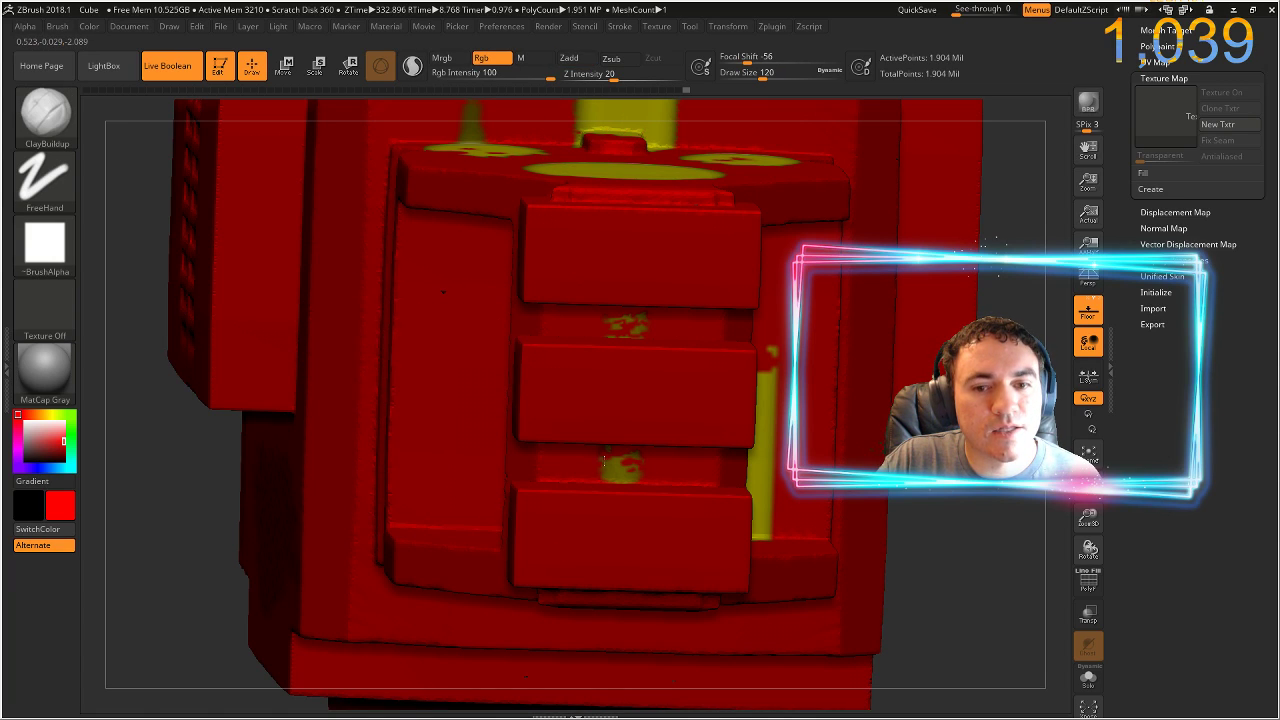
pyautogui.moveTo(780, 411); pyautogui.dragTo(776, 348)
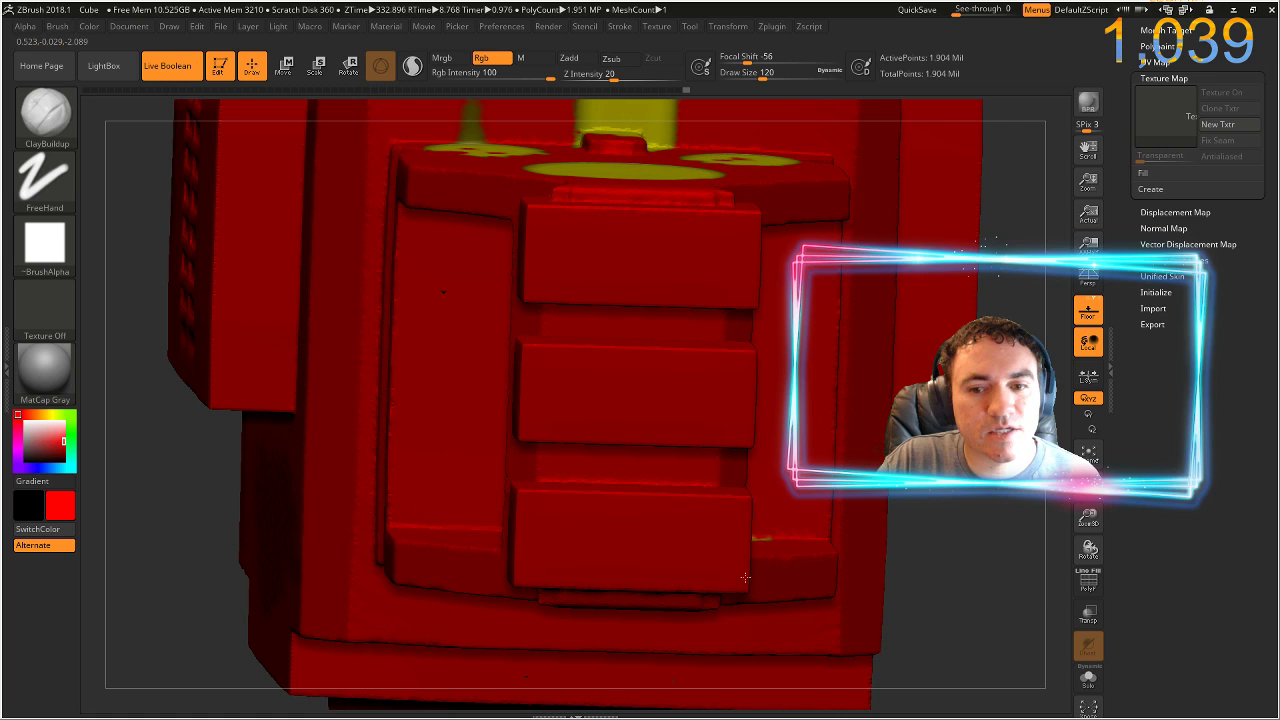
pyautogui.moveTo(466, 303); pyautogui.dragTo(655, 448, button='right')
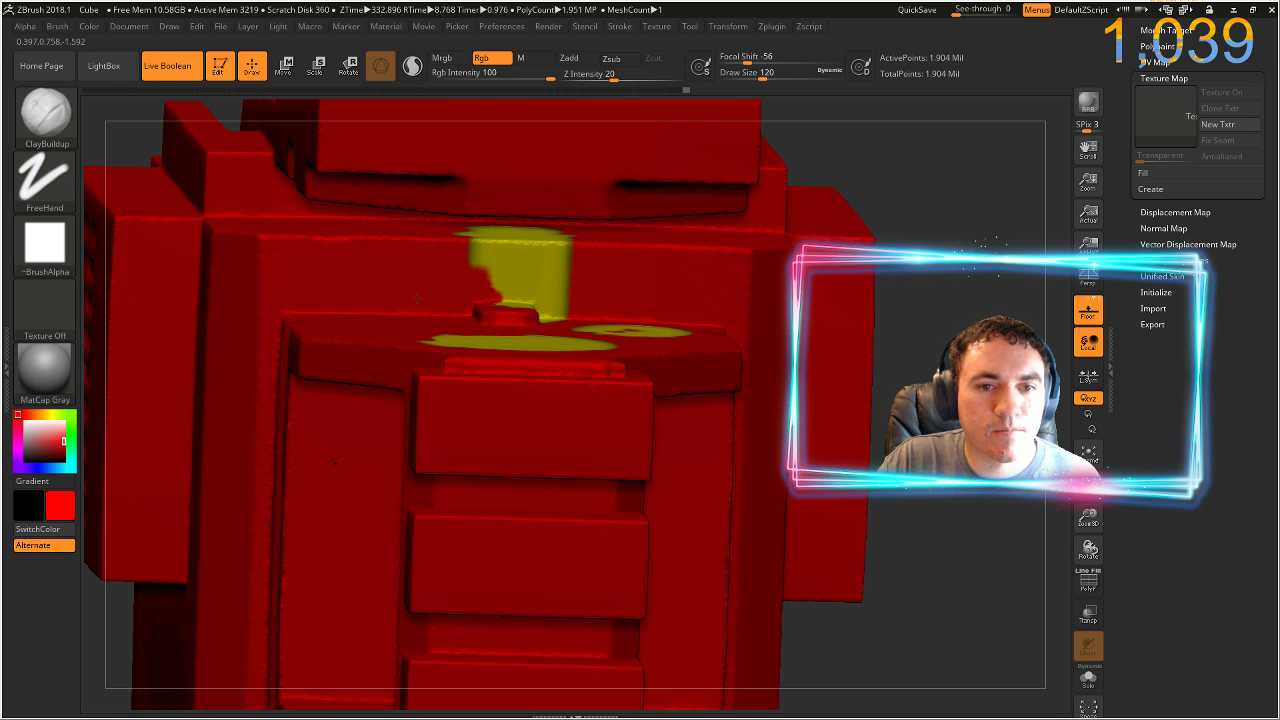
pyautogui.moveTo(417, 298); pyautogui.dragTo(556, 293)
pyautogui.moveTo(605, 341); pyautogui.dragTo(456, 352)
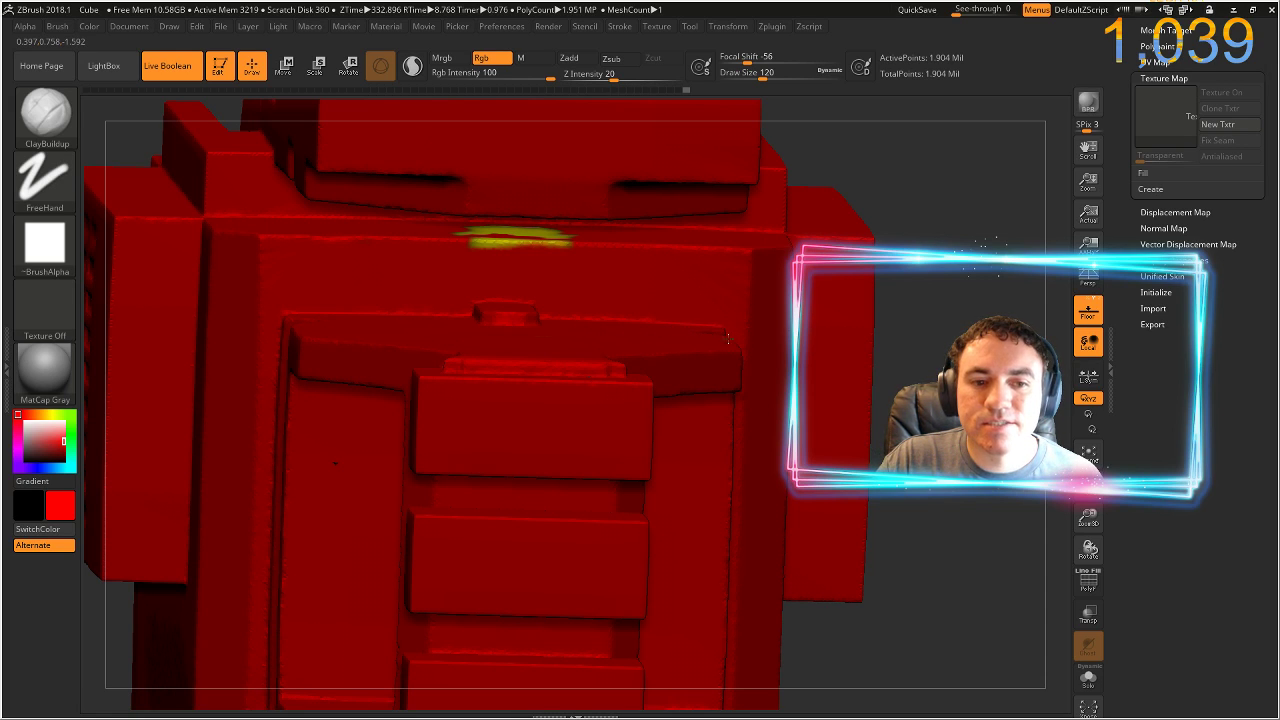
# - Paint red over the stray yellow on the inner walls and floor of the rectangular opening
pyautogui.moveTo(948, 518); pyautogui.dragTo(735, 535)
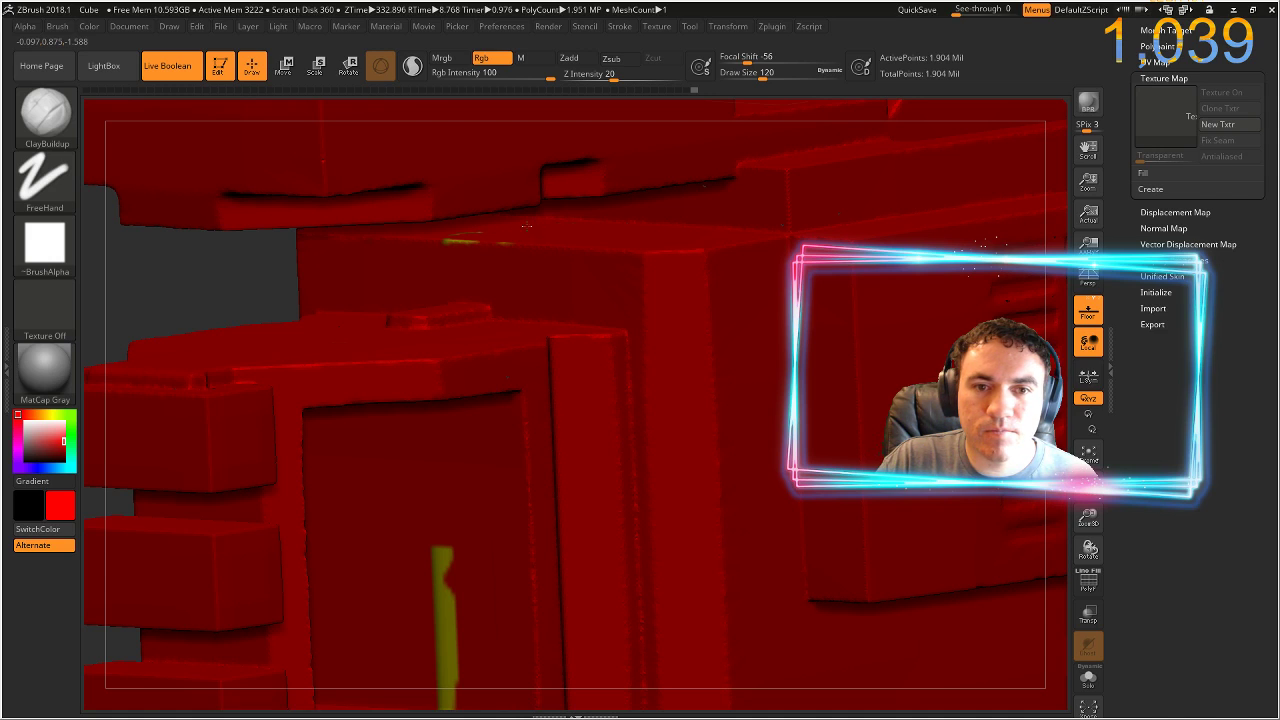
pyautogui.moveTo(427, 521); pyautogui.dragTo(441, 700)
pyautogui.moveTo(238, 191); pyautogui.dragTo(279, 405, button='right')
pyautogui.moveTo(299, 614)
pyautogui.mouseDown()
pyautogui.moveTo(274, 651)
pyautogui.moveTo(328, 630)
pyautogui.mouseUp()
pyautogui.moveTo(330, 424)
pyautogui.mouseDown()
pyautogui.moveTo(367, 428)
pyautogui.moveTo(402, 394)
pyautogui.mouseUp()
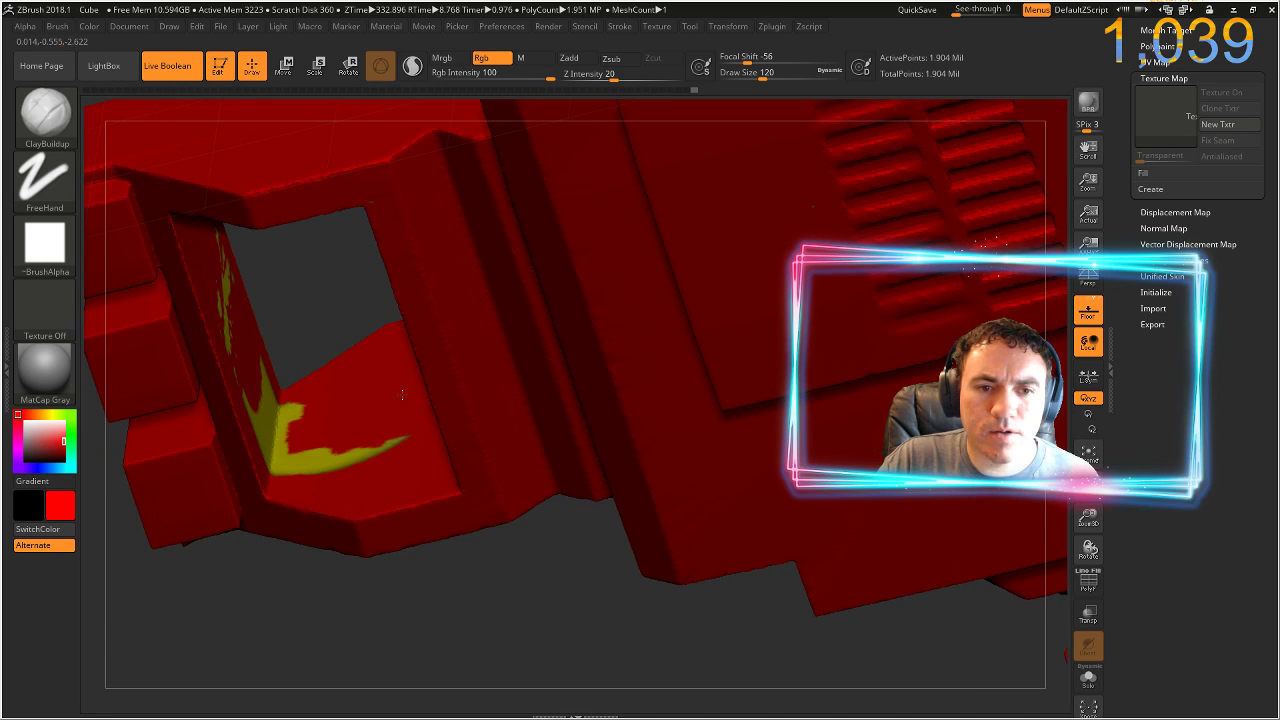
pyautogui.moveTo(291, 405); pyautogui.dragTo(294, 403)
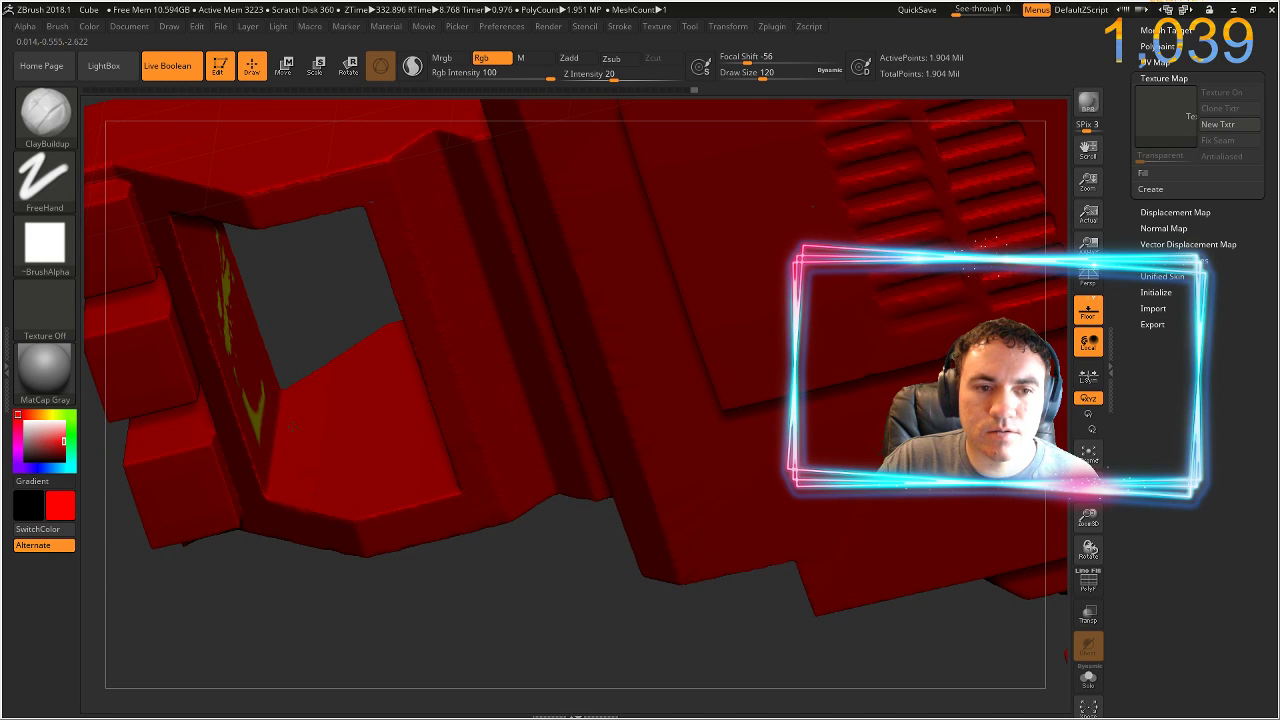
pyautogui.moveTo(290, 318); pyautogui.dragTo(172, 398, button='right')
pyautogui.moveTo(280, 628); pyautogui.dragTo(286, 457, button='right')
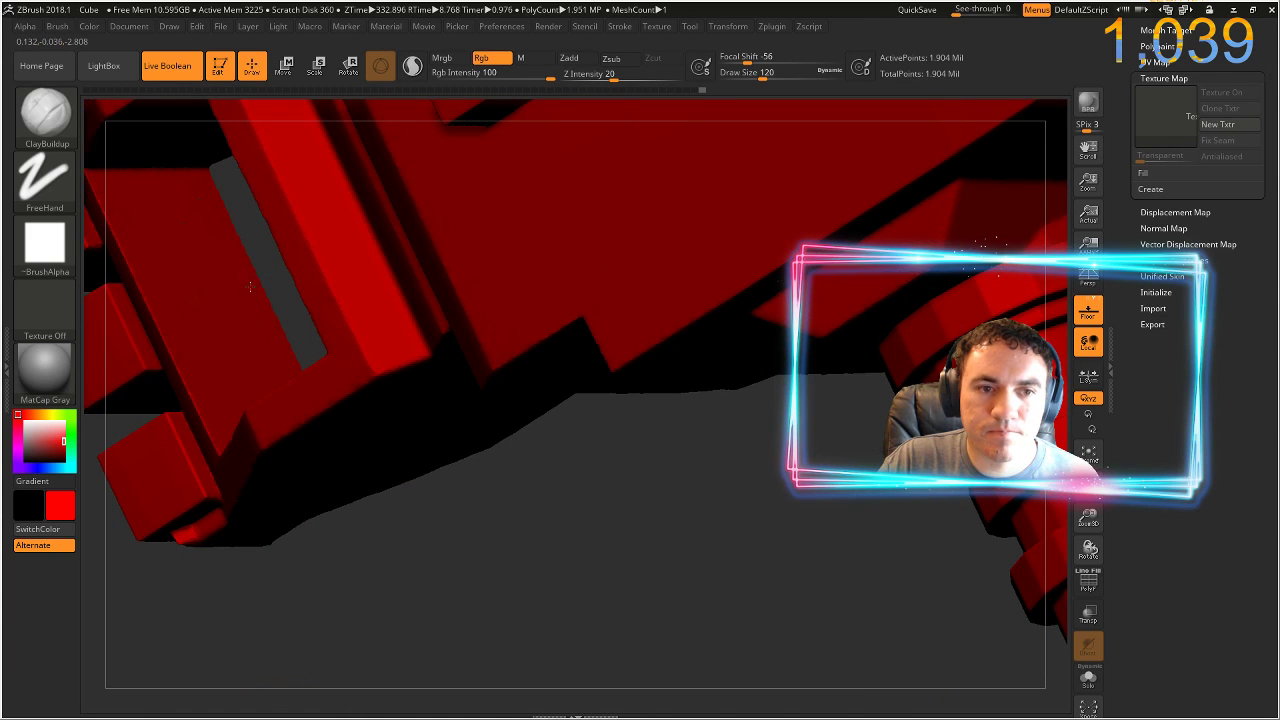
# - Check the tool from its other side and paint the inside of the rectangular opening red there as well
pyautogui.moveTo(265, 266)
pyautogui.mouseDown(button='right')
pyautogui.moveTo(319, 331)
pyautogui.moveTo(247, 180)
pyautogui.moveTo(379, 444)
pyautogui.mouseUp(button='right')
pyautogui.moveTo(475, 459); pyautogui.dragTo(443, 480, button='right')
pyautogui.moveTo(692, 163)
pyautogui.mouseDown(button='right')
pyautogui.moveTo(411, 191)
pyautogui.moveTo(423, 135)
pyautogui.moveTo(429, 154)
pyautogui.mouseUp(button='right')
pyautogui.keyDown('ctrl'); pyautogui.moveTo(441, 183); pyautogui.dragTo(151, 256); pyautogui.keyUp('ctrl')
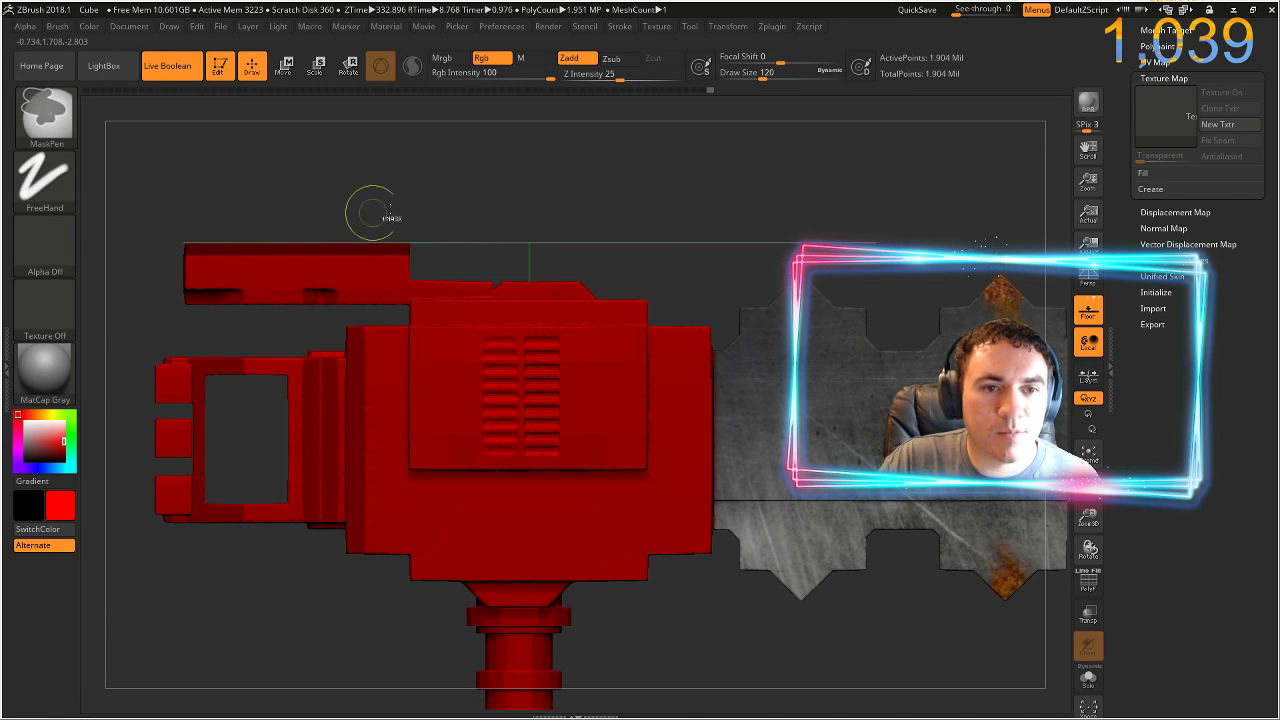
pyautogui.moveTo(730, 237)
pyautogui.keyDown('alt'); pyautogui.mouseDown(button='right')
pyautogui.moveTo(270, 237)
pyautogui.moveTo(371, 191)
pyautogui.moveTo(342, 193)
pyautogui.mouseUp(button='right'); pyautogui.keyUp('alt')
pyautogui.moveTo(314, 251)
pyautogui.keyDown('ctrl'); pyautogui.mouseDown(button='right')
pyautogui.moveTo(504, 251)
pyautogui.moveTo(514, 302)
pyautogui.mouseUp(button='right'); pyautogui.keyUp('ctrl')
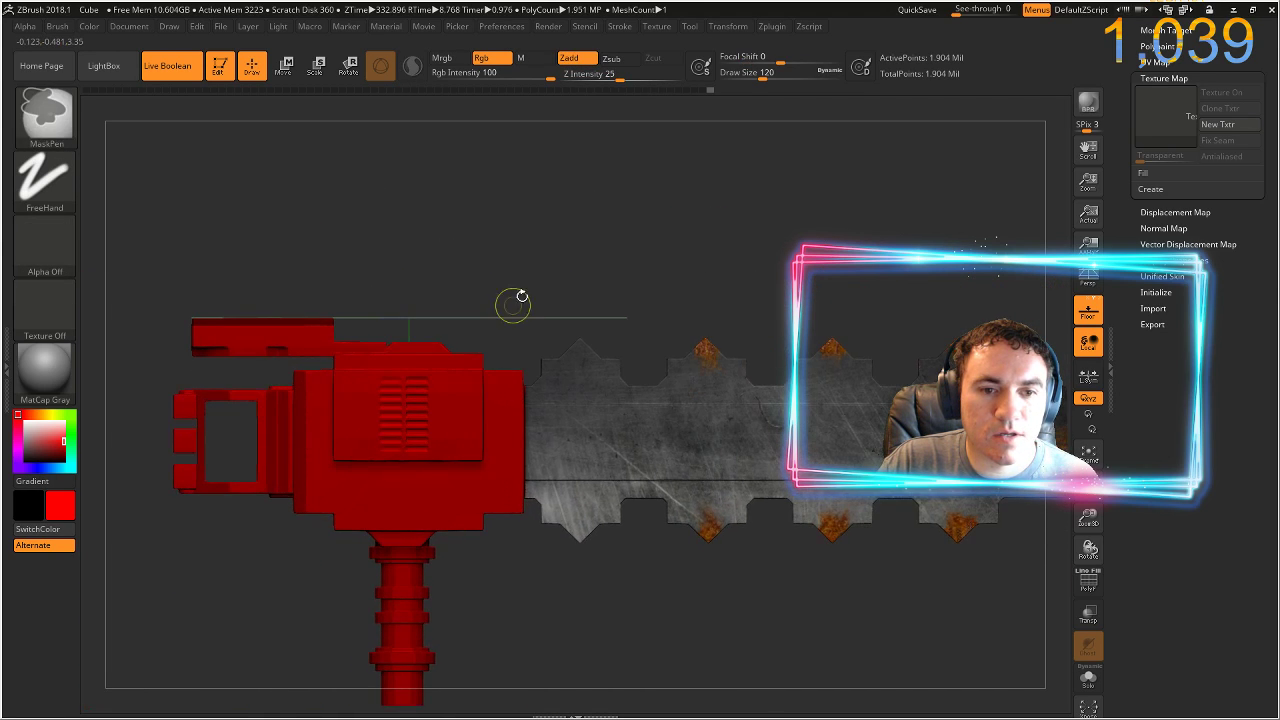
pyautogui.moveTo(547, 251)
pyautogui.mouseDown(button='right')
pyautogui.moveTo(459, 341)
pyautogui.moveTo(466, 301)
pyautogui.moveTo(452, 303)
pyautogui.mouseUp(button='right')
pyautogui.keyDown('ctrl'); pyautogui.moveTo(397, 263); pyautogui.dragTo(443, 381); pyautogui.keyUp('ctrl')
pyautogui.moveTo(383, 389)
pyautogui.keyDown('alt'); pyautogui.mouseDown(button='right')
pyautogui.moveTo(669, 371)
pyautogui.moveTo(499, 355)
pyautogui.moveTo(760, 363)
pyautogui.moveTo(747, 422)
pyautogui.mouseUp(button='right'); pyautogui.keyUp('alt')
pyautogui.moveTo(274, 398); pyautogui.dragTo(334, 688)
pyautogui.keyDown('alt'); pyautogui.moveTo(324, 447); pyautogui.dragTo(510, 354, button='right'); pyautogui.keyUp('alt')
pyautogui.moveTo(461, 330); pyautogui.dragTo(524, 608)
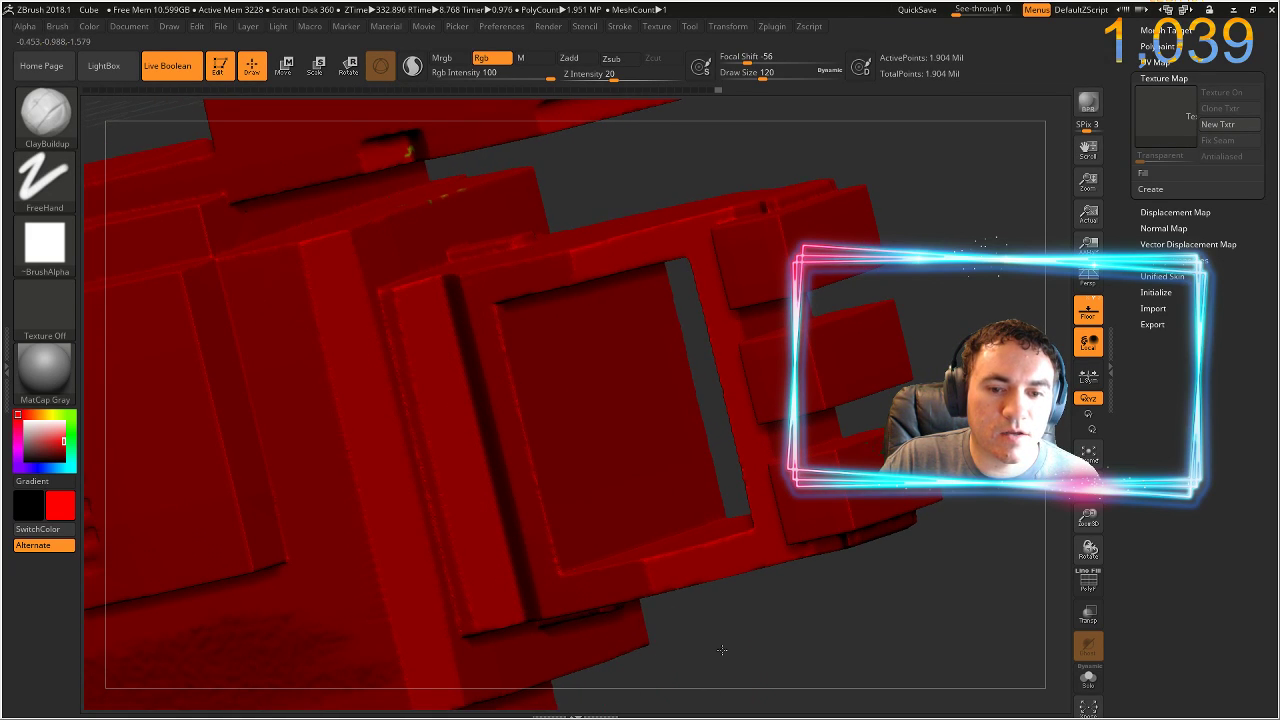
# - Check the ledge edges and side of the red body for leftover yellow paint and quick-save the project
pyautogui.moveTo(721, 650); pyautogui.dragTo(415, 150, button='right')
pyautogui.moveTo(992, 202); pyautogui.dragTo(960, 220, button='right')
pyautogui.moveTo(1003, 280)
pyautogui.mouseDown(button='right')
pyautogui.moveTo(879, 158)
pyautogui.moveTo(900, 360)
pyautogui.mouseUp(button='right')
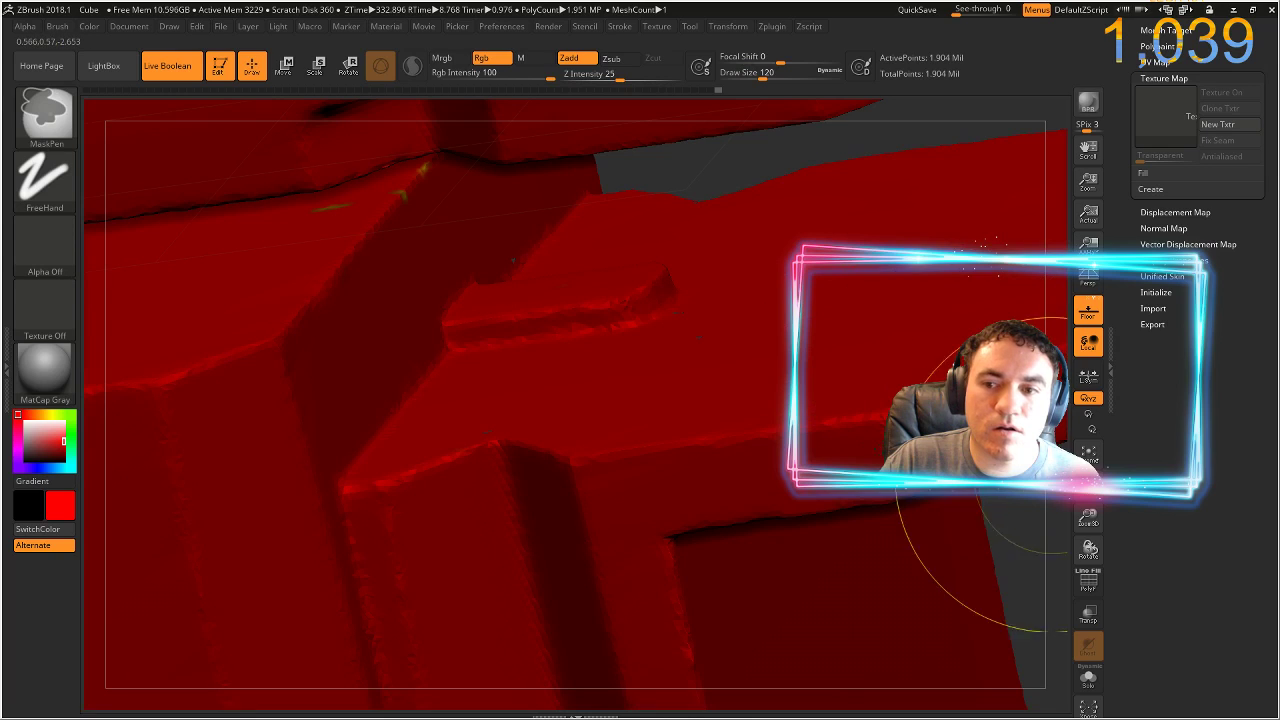
pyautogui.moveTo(960, 430); pyautogui.dragTo(755, 305, button='right')
pyautogui.moveTo(931, 514)
pyautogui.mouseDown(button='right')
pyautogui.moveTo(908, 524)
pyautogui.moveTo(705, 493)
pyautogui.moveTo(560, 605)
pyautogui.mouseUp(button='right')
pyautogui.moveTo(237, 591)
pyautogui.keyDown('ctrl'); pyautogui.mouseDown(button='right')
pyautogui.moveTo(246, 534)
pyautogui.moveTo(485, 535)
pyautogui.moveTo(498, 620)
pyautogui.moveTo(530, 605)
pyautogui.moveTo(549, 583)
pyautogui.moveTo(473, 505)
pyautogui.moveTo(492, 468)
pyautogui.moveTo(474, 480)
pyautogui.moveTo(603, 620)
pyautogui.moveTo(560, 690)
pyautogui.mouseUp(button='right'); pyautogui.keyUp('ctrl')
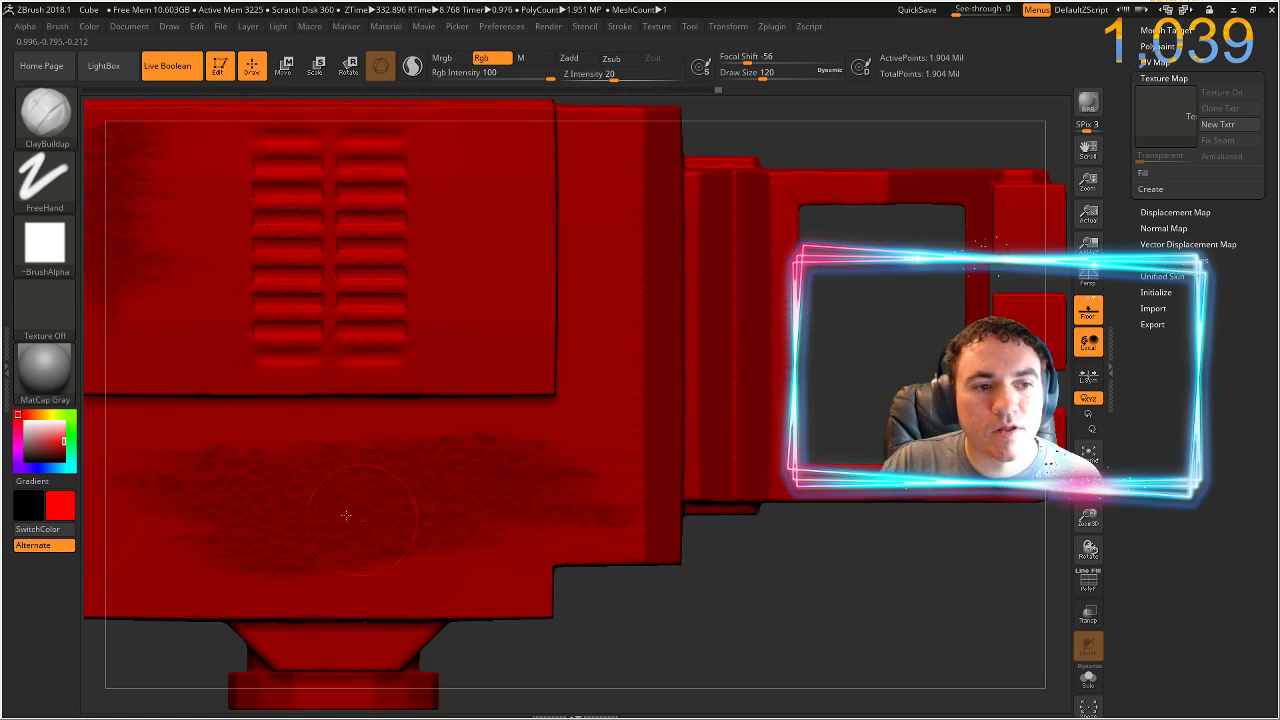
pyautogui.keyDown('ctrl'); pyautogui.moveTo(737, 656); pyautogui.dragTo(998, 719, button='right'); pyautogui.keyUp('ctrl')
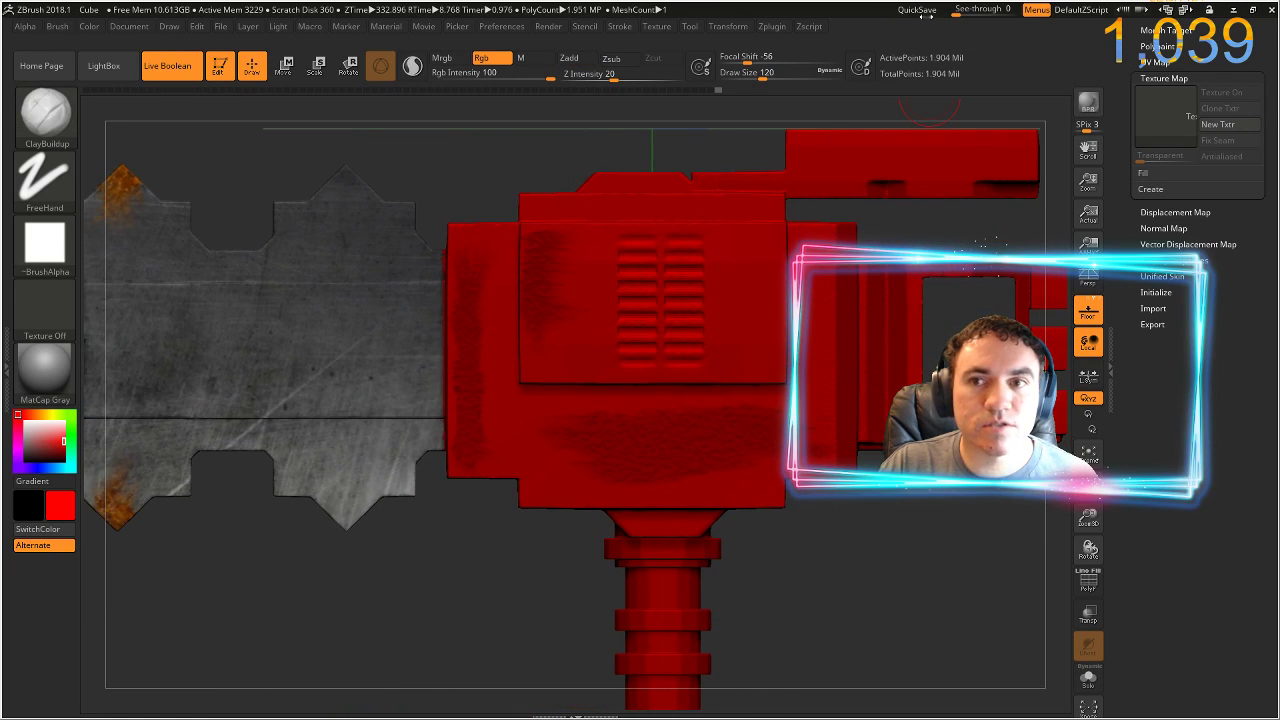
pyautogui.click(918, 10)
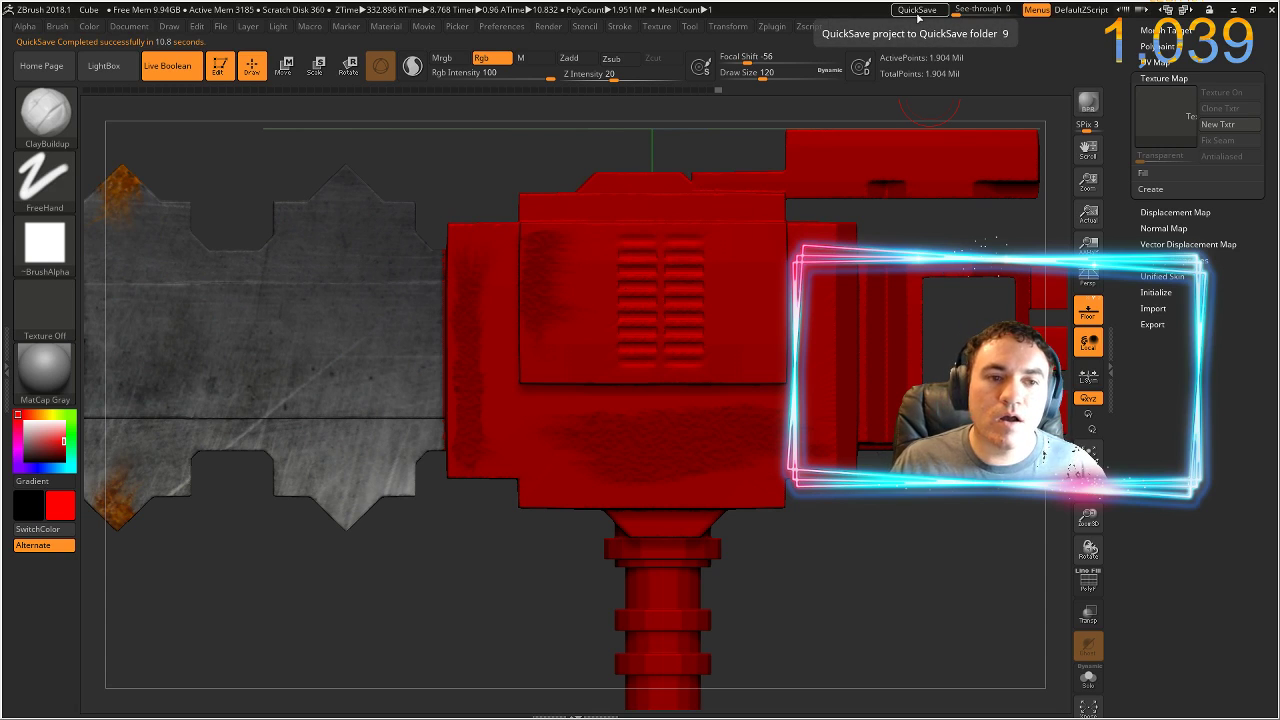
# - Try the ToyPlastic material on the model and view the saw from a tilted angle
pyautogui.keyDown('ctrl'); pyautogui.moveTo(931, 554); pyautogui.dragTo(906, 453, button='right'); pyautogui.keyUp('ctrl')
pyautogui.moveTo(890, 500)
pyautogui.mouseDown()
pyautogui.moveTo(907, 568)
pyautogui.moveTo(923, 525)
pyautogui.mouseUp()
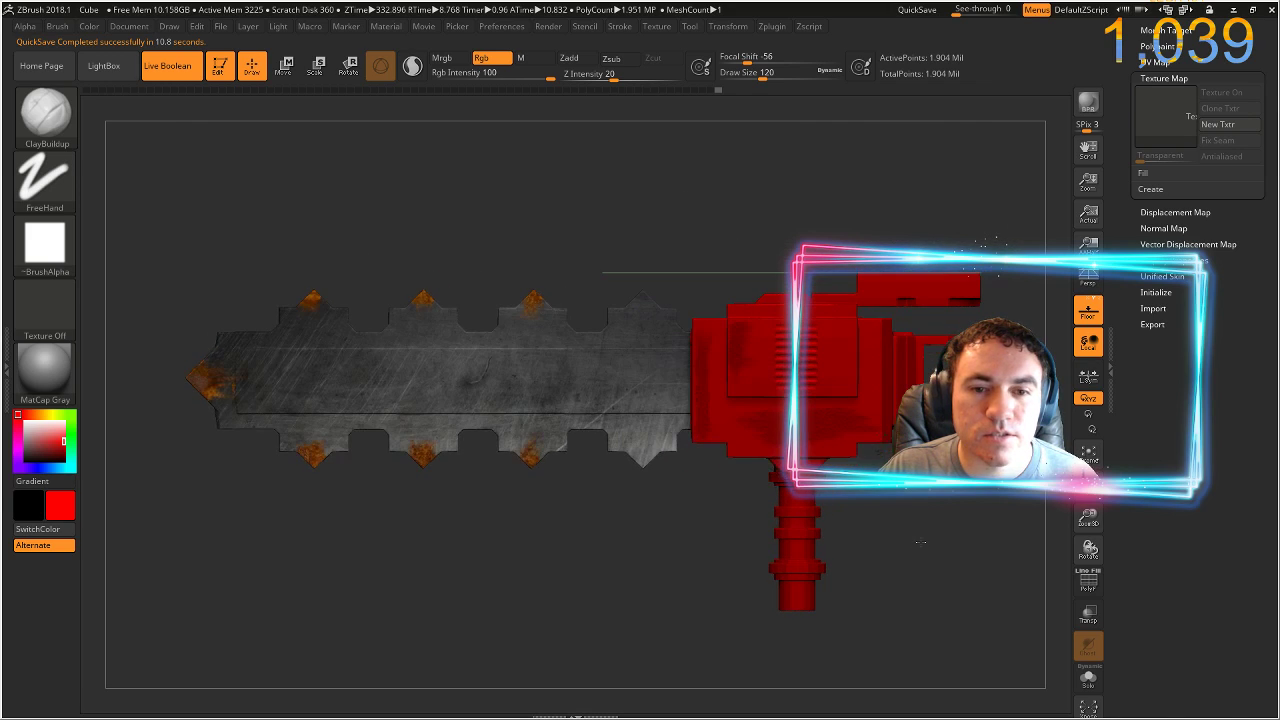
pyautogui.press('ctrl')
pyautogui.keyDown('ctrl'); pyautogui.moveTo(923, 523); pyautogui.dragTo(903, 535, button='right'); pyautogui.keyUp('ctrl')
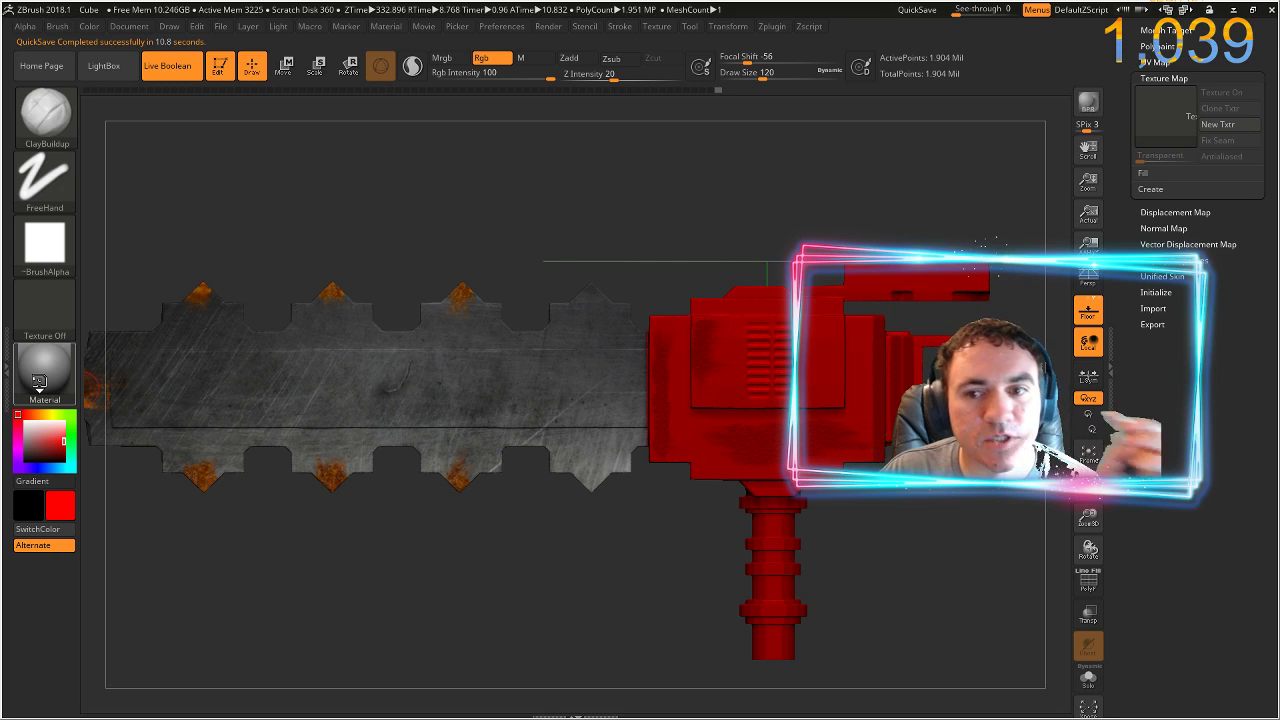
pyautogui.click(38, 381)
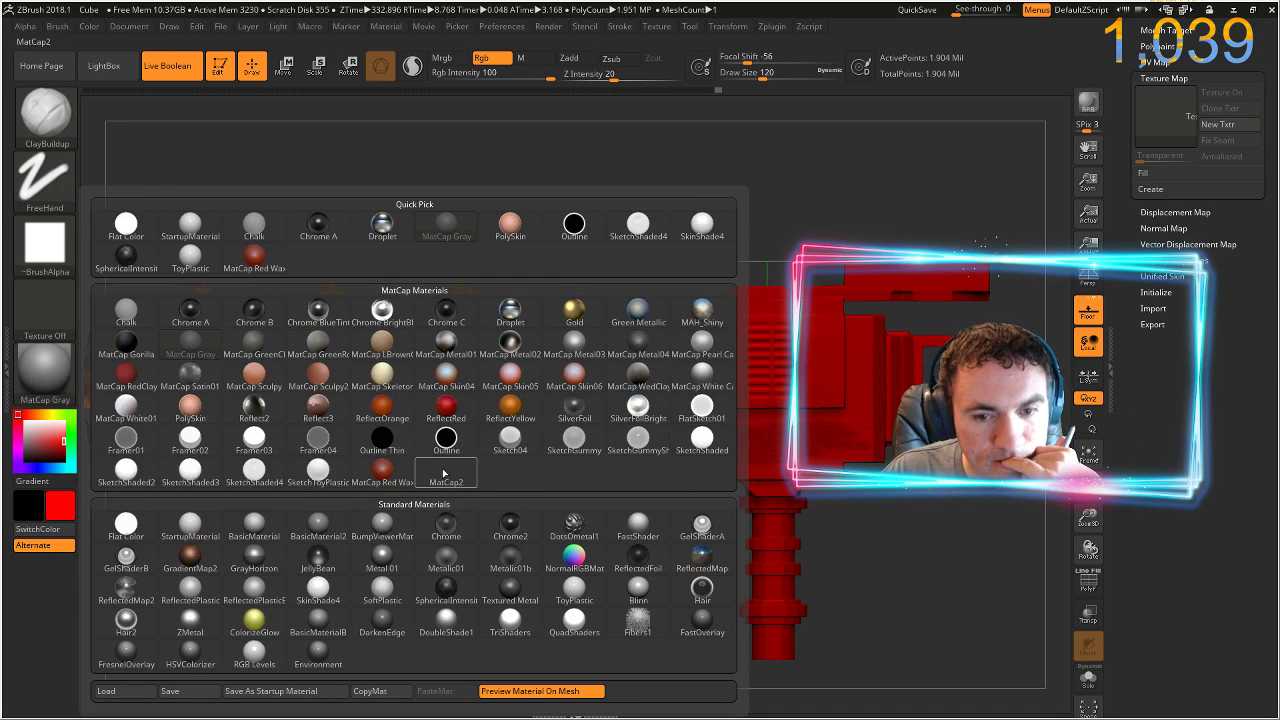
pyautogui.click(566, 588)
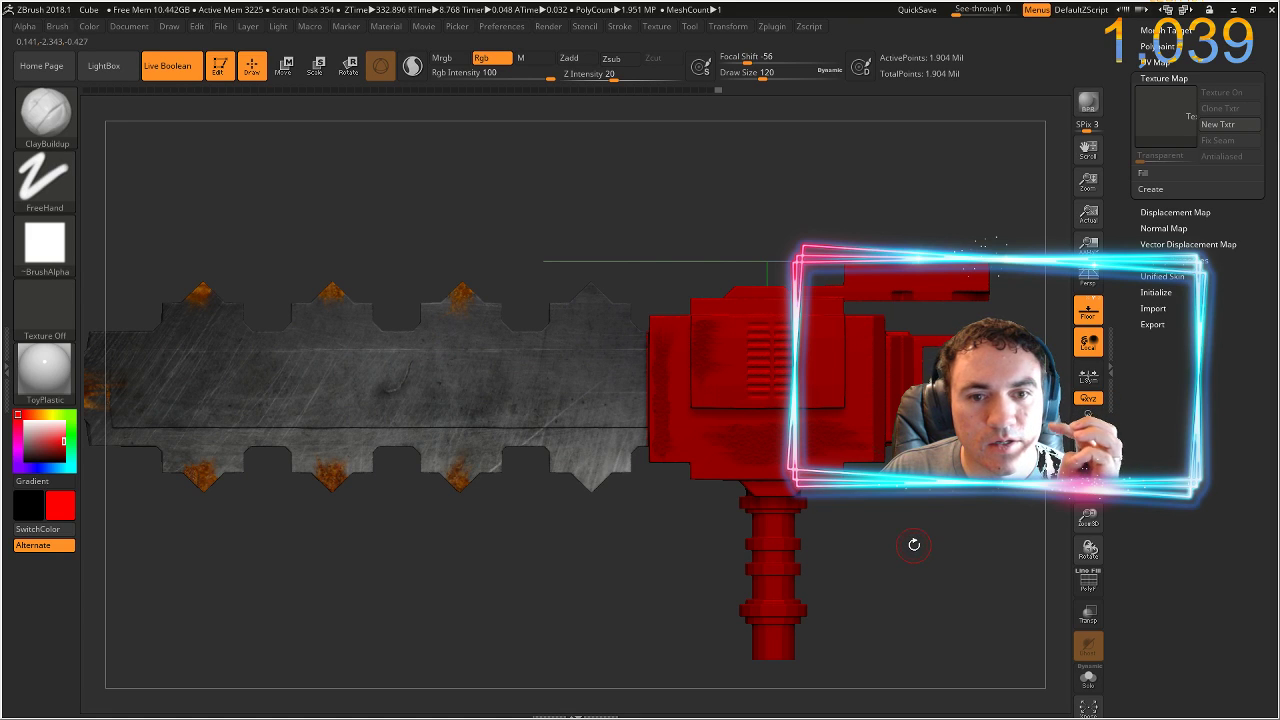
pyautogui.moveTo(928, 532); pyautogui.dragTo(930, 573)
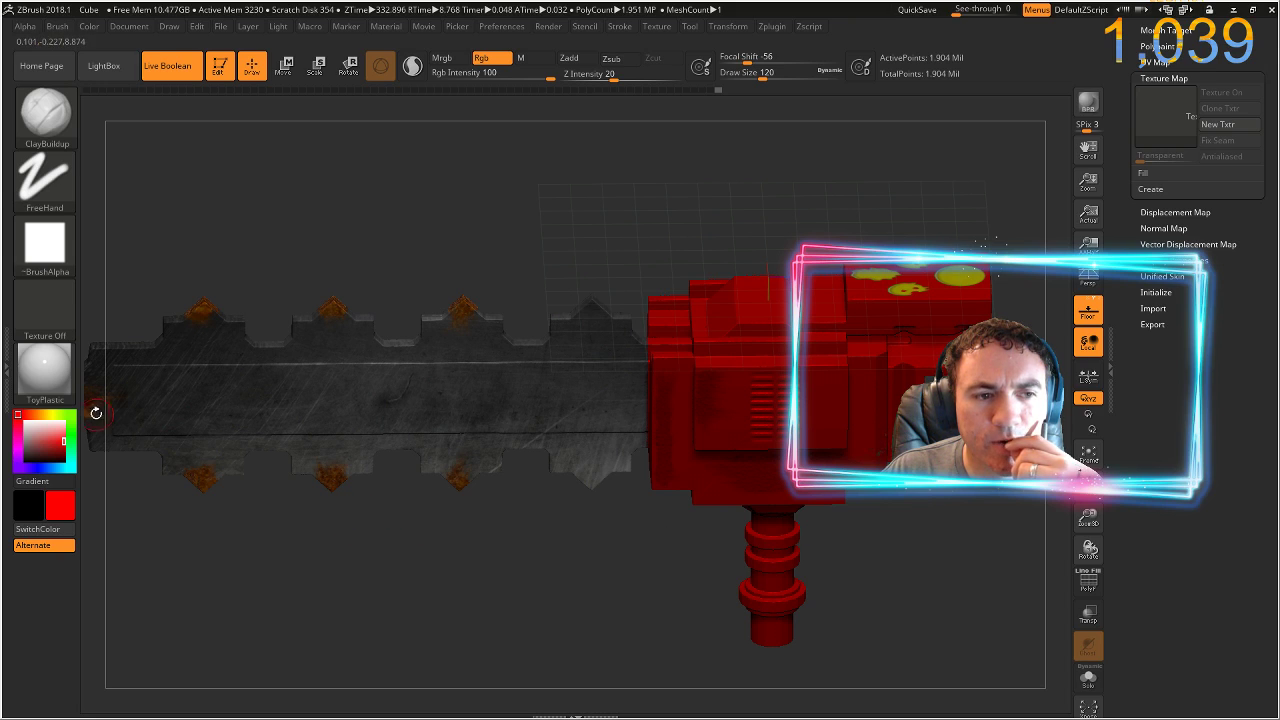
# - Choose the ReflectRed material and set the brush to apply material and colour together with Mrgb
pyautogui.click(42, 375)
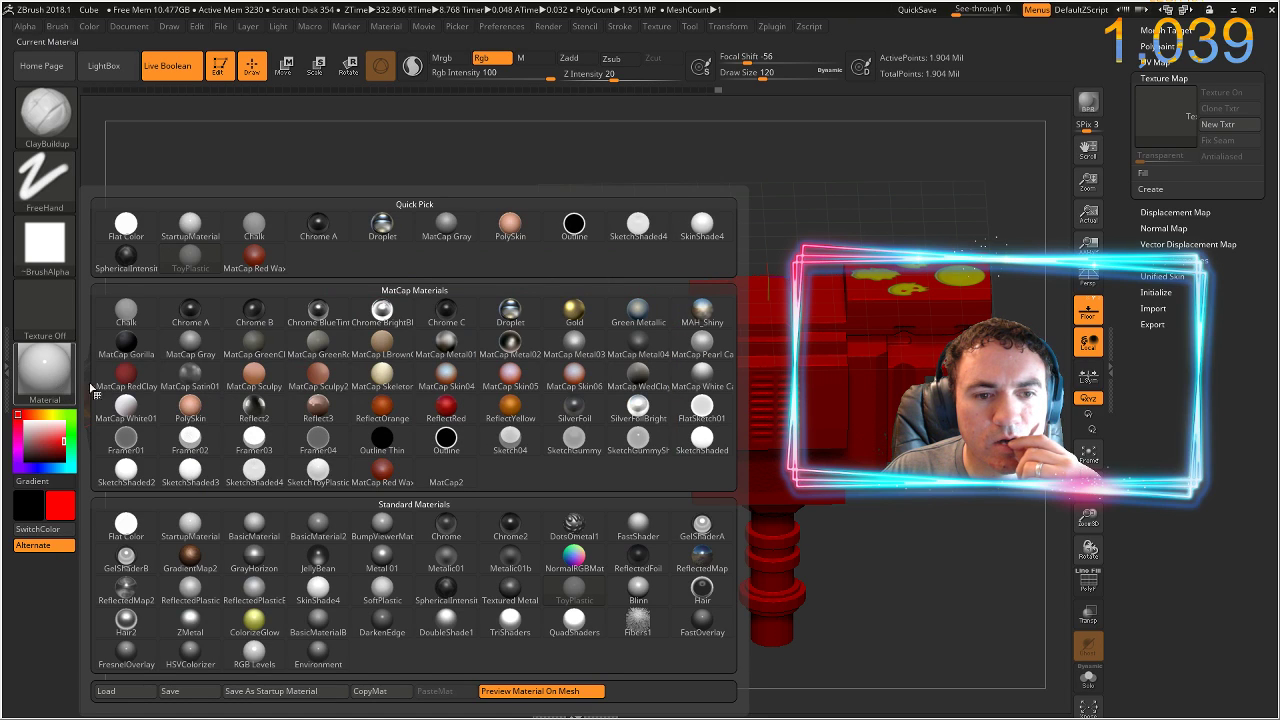
pyautogui.click(436, 418)
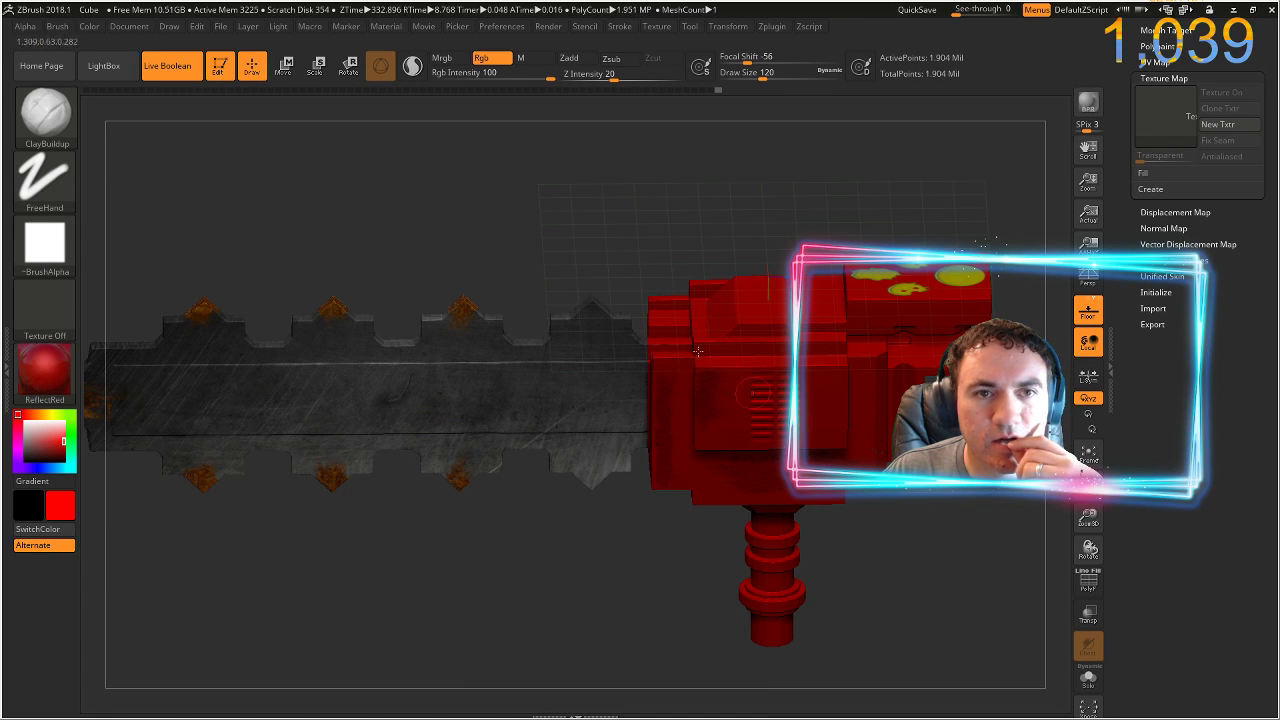
pyautogui.click(441, 57)
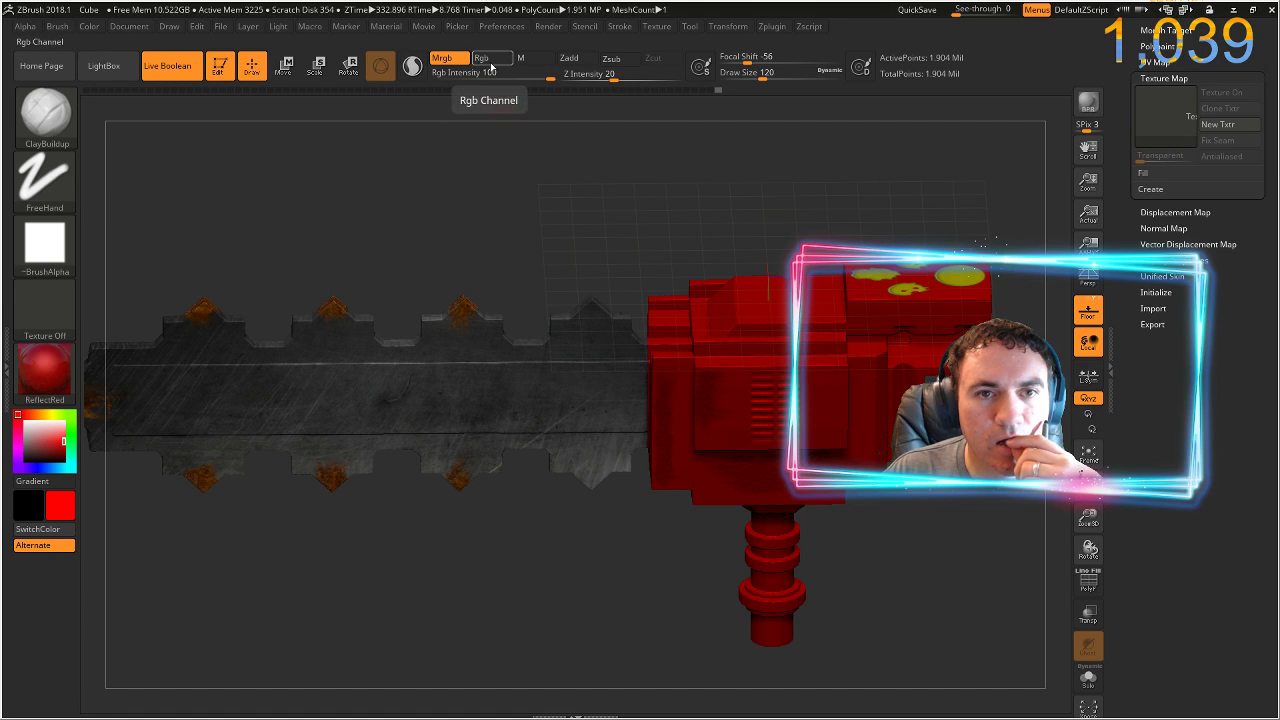
# - Choose the ToyPlastic material for the saw and quick-save the project
pyautogui.click(38, 375)
pyautogui.click(574, 590)
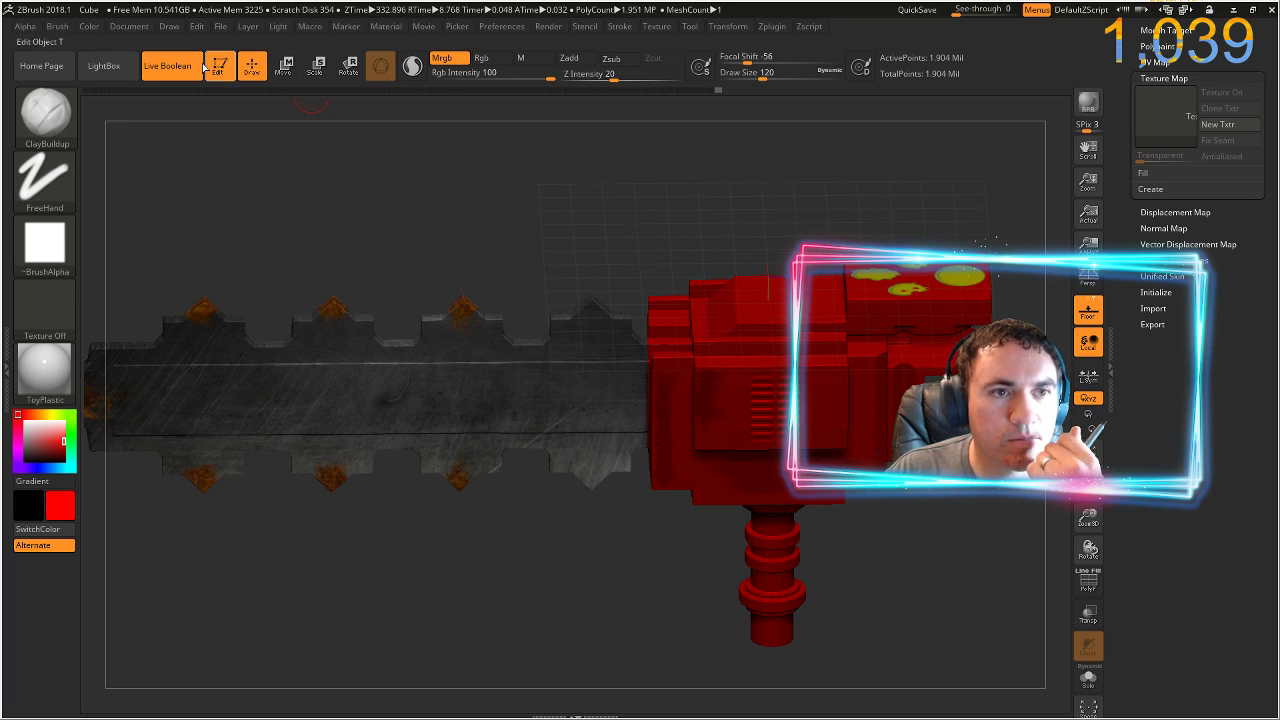
pyautogui.moveTo(956, 569); pyautogui.dragTo(939, 557)
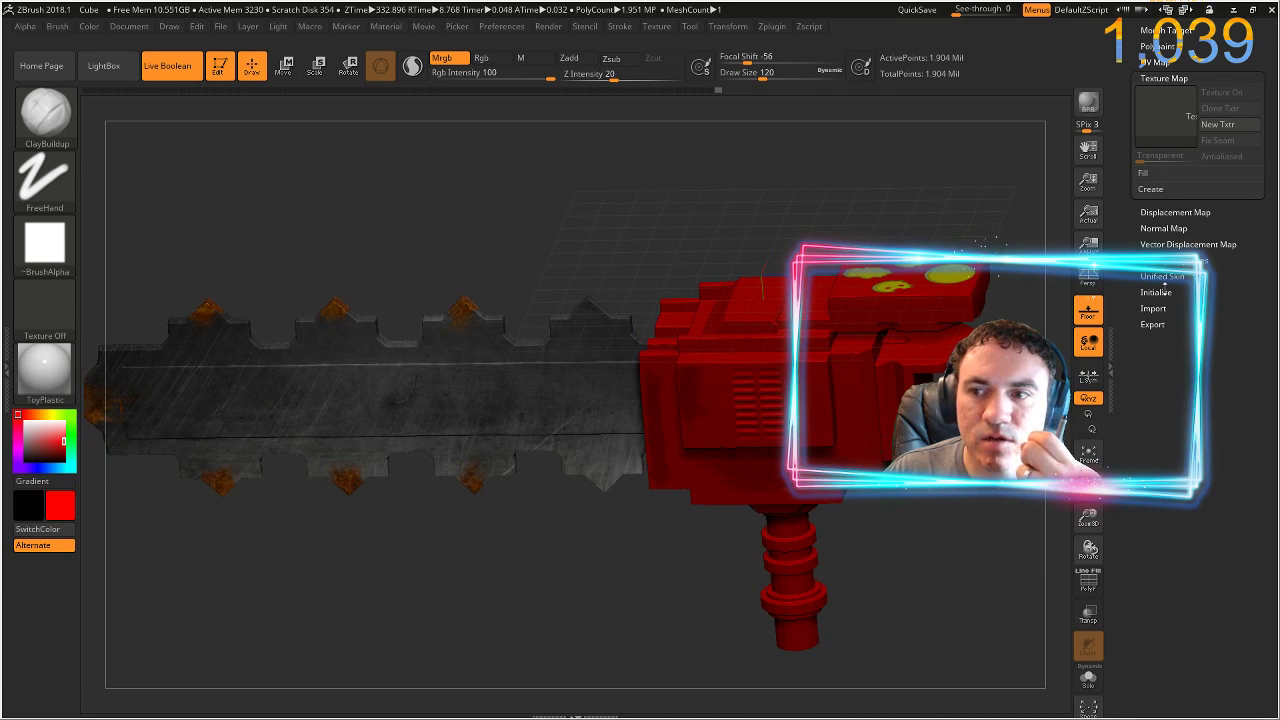
pyautogui.scroll(3, 1235, 466)
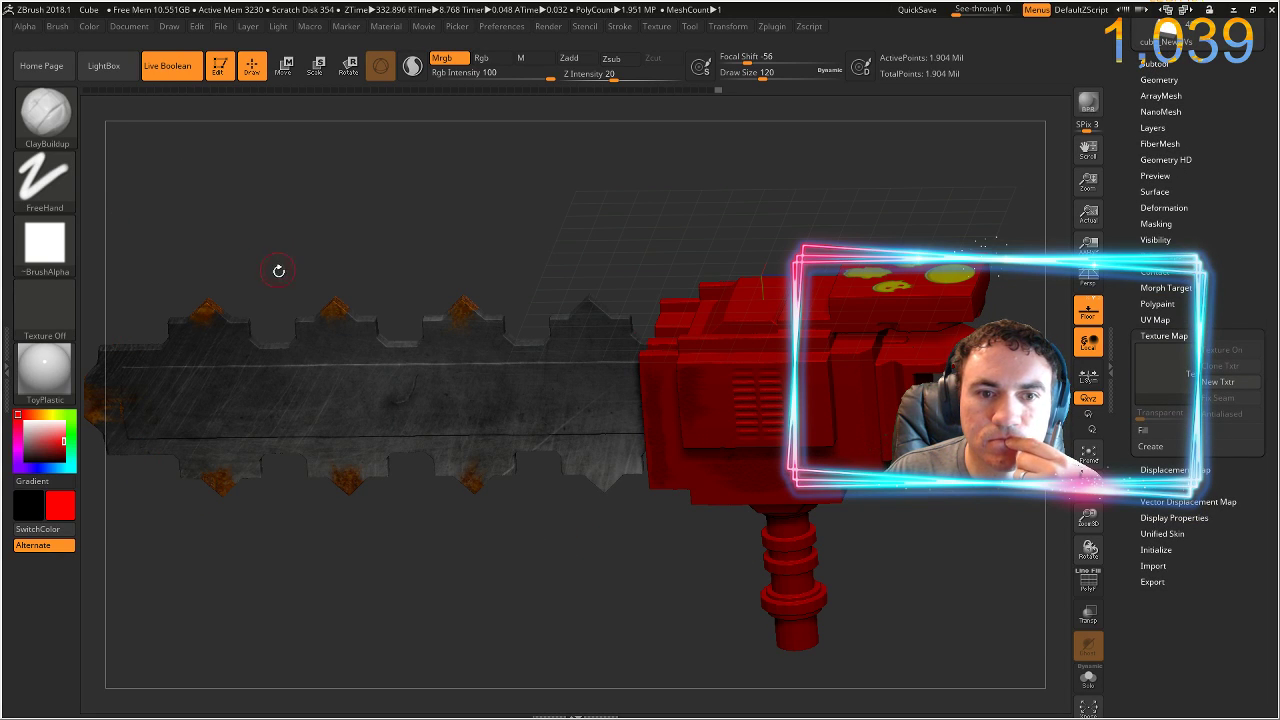
pyautogui.click(899, 10)
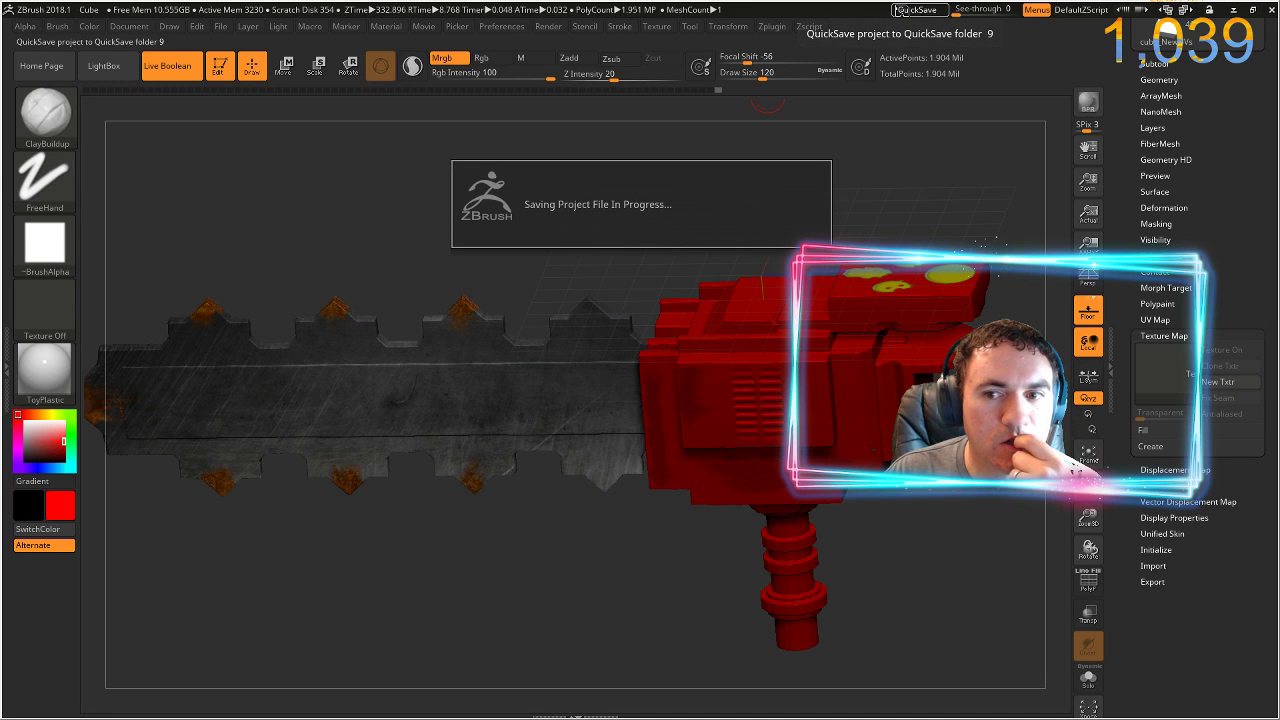
# - Limit painting to the material channel (M), fill the whole saw with ToyPlastic and check it from the other side
pyautogui.click(522, 58)
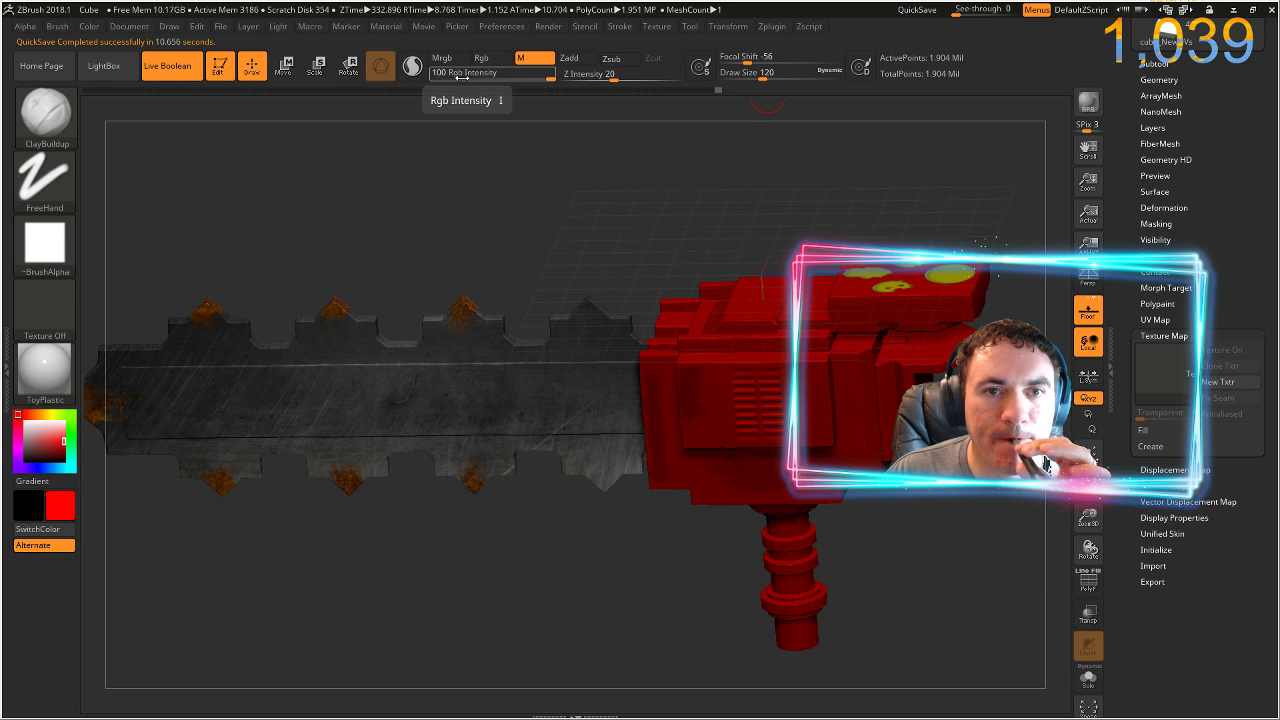
pyautogui.click(43, 385)
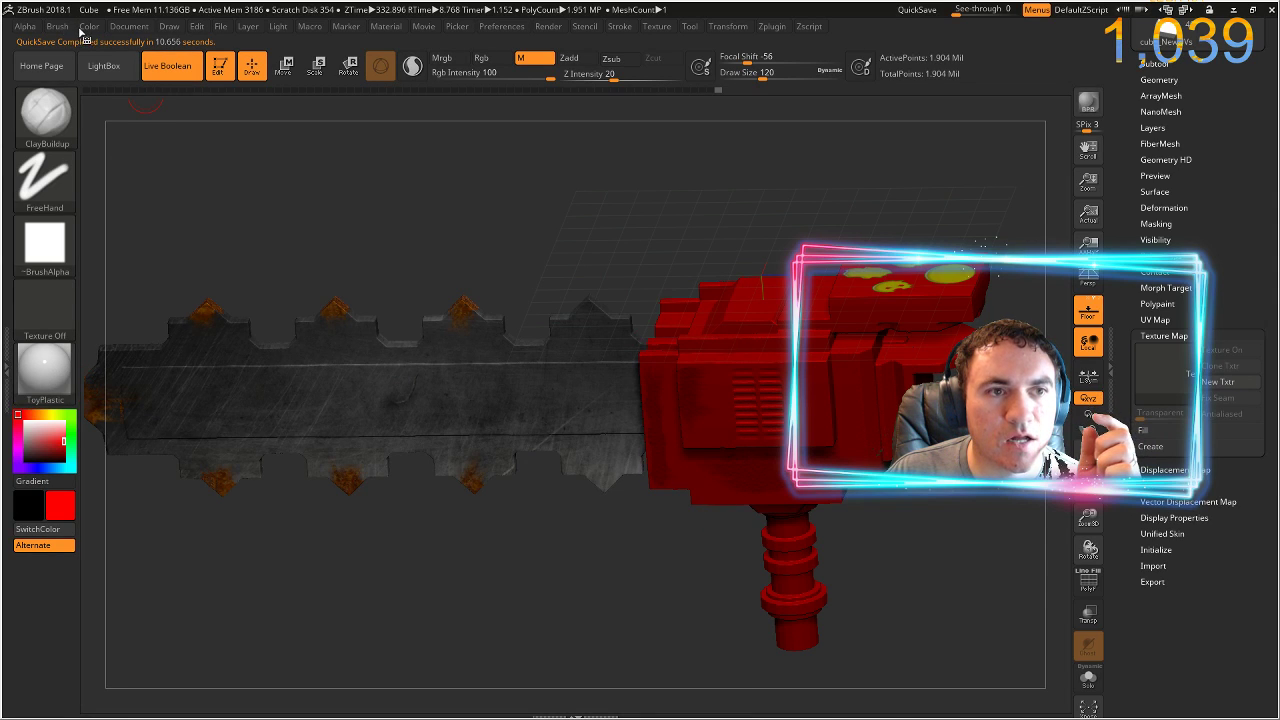
pyautogui.click(87, 27)
pyautogui.click(124, 313)
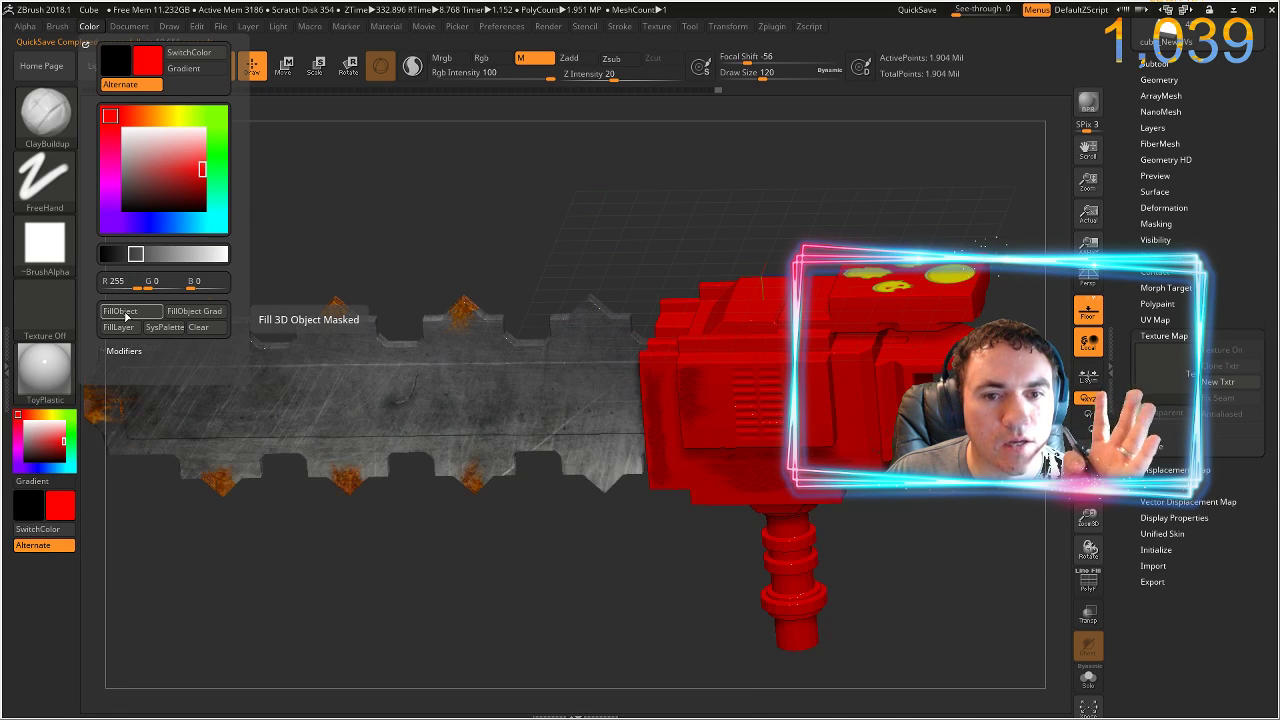
pyautogui.moveTo(533, 560); pyautogui.dragTo(722, 546)
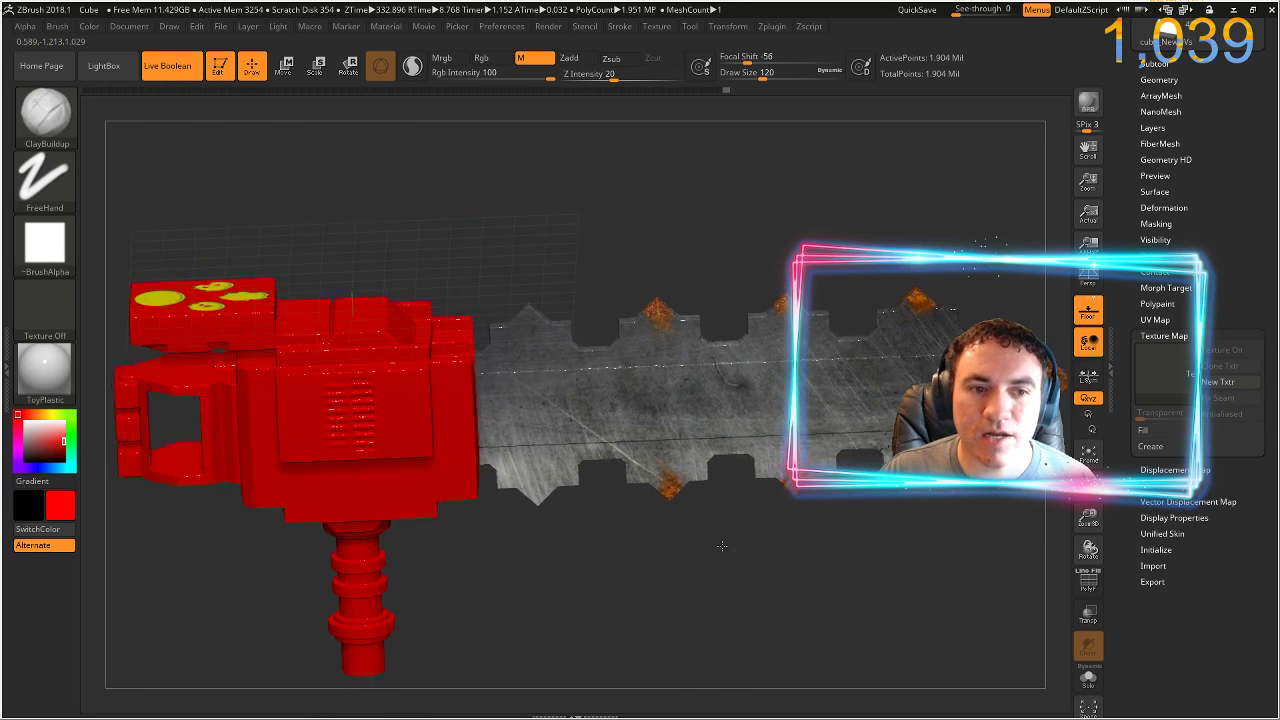
# - Try filling the whole saw with the Reflect2 material and view it from a higher angle
pyautogui.click(40, 368)
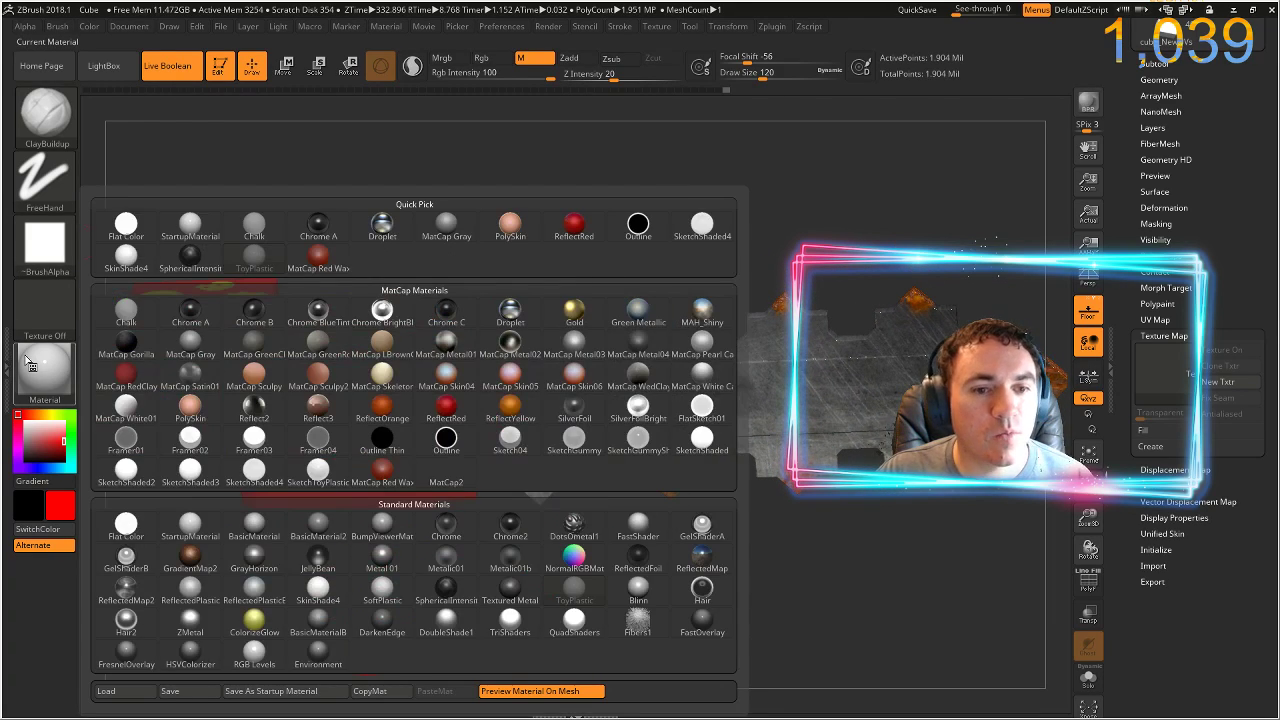
pyautogui.click(258, 418)
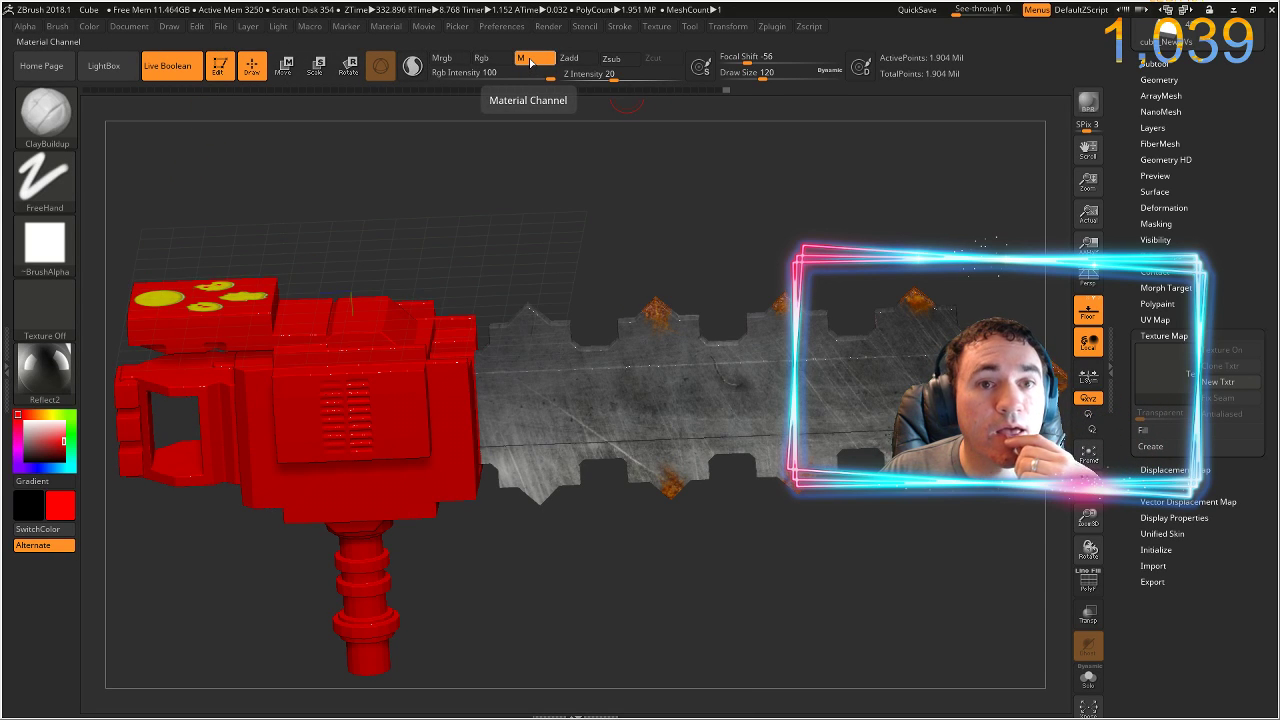
pyautogui.click(89, 26)
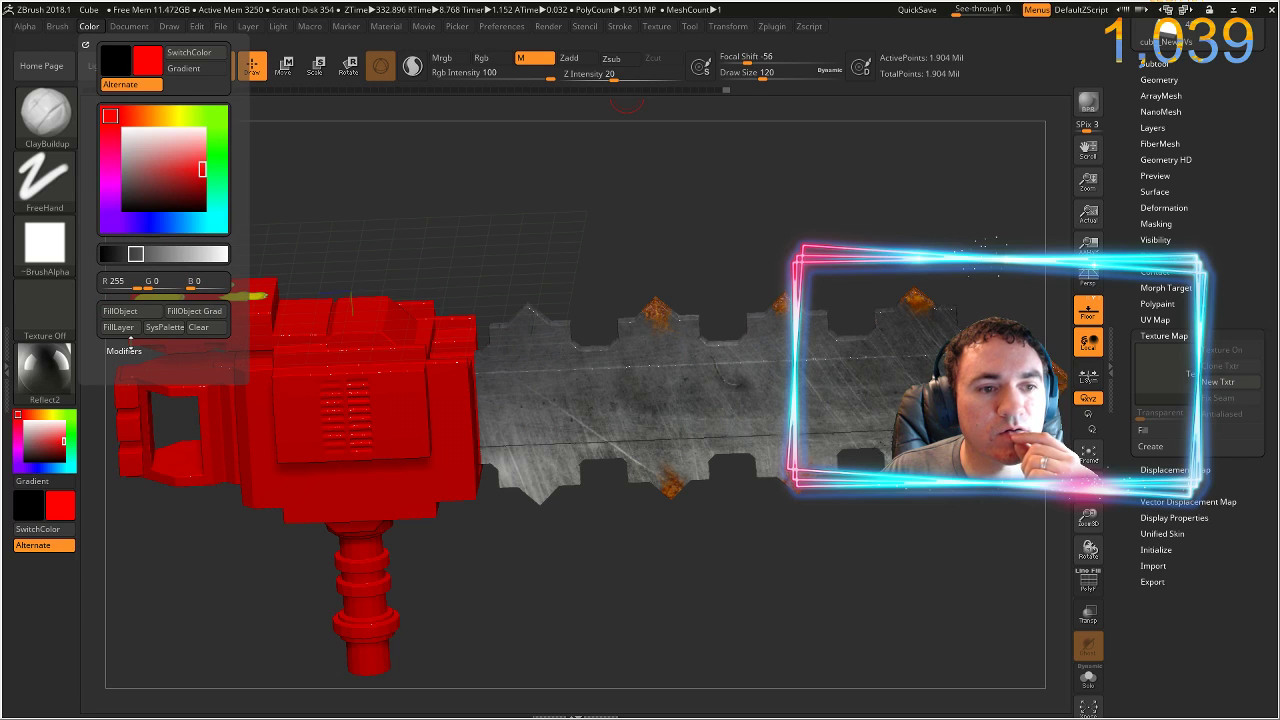
pyautogui.click(137, 313)
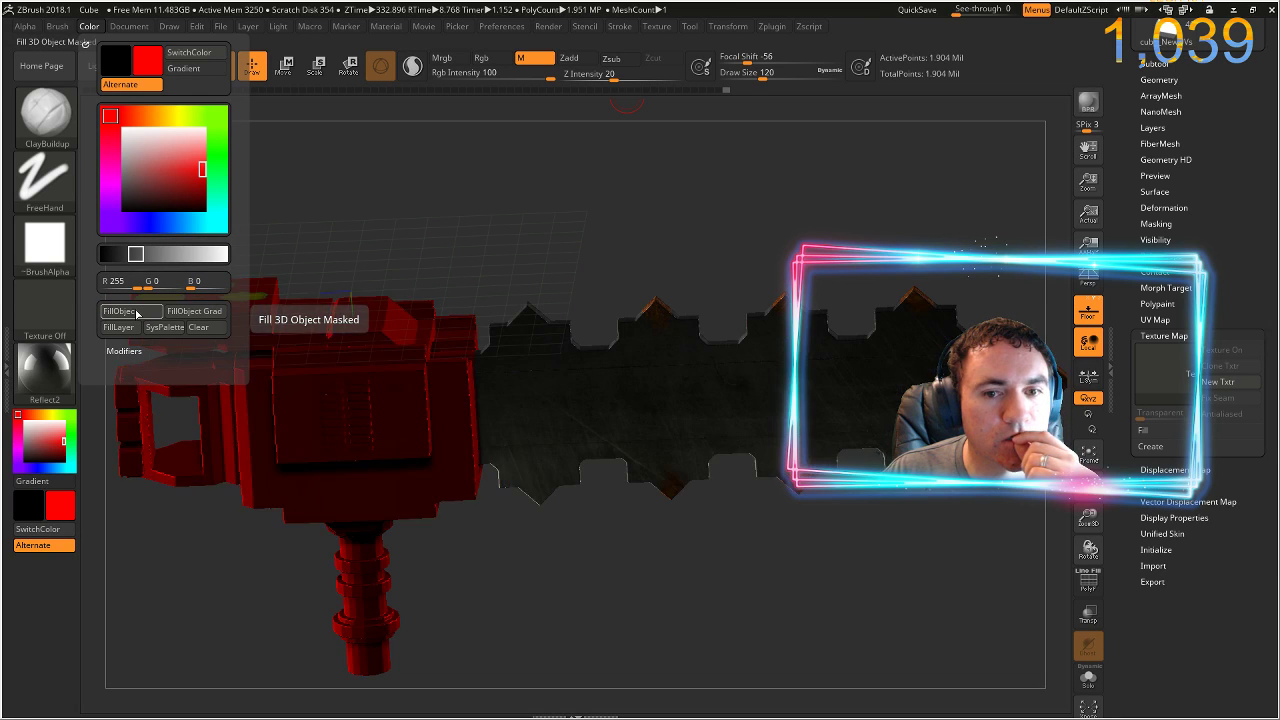
pyautogui.moveTo(509, 206); pyautogui.dragTo(499, 240)
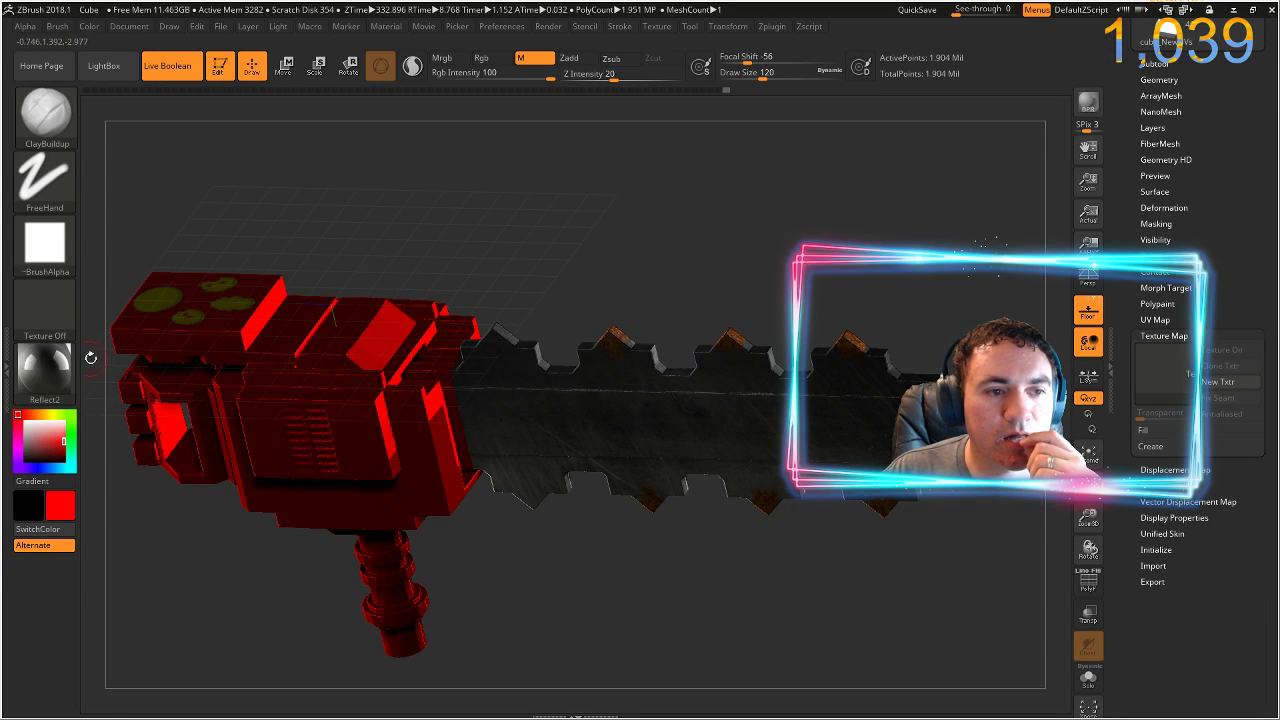
# - Try filling the whole saw with the Chrome BlueTint material
pyautogui.click(44, 370)
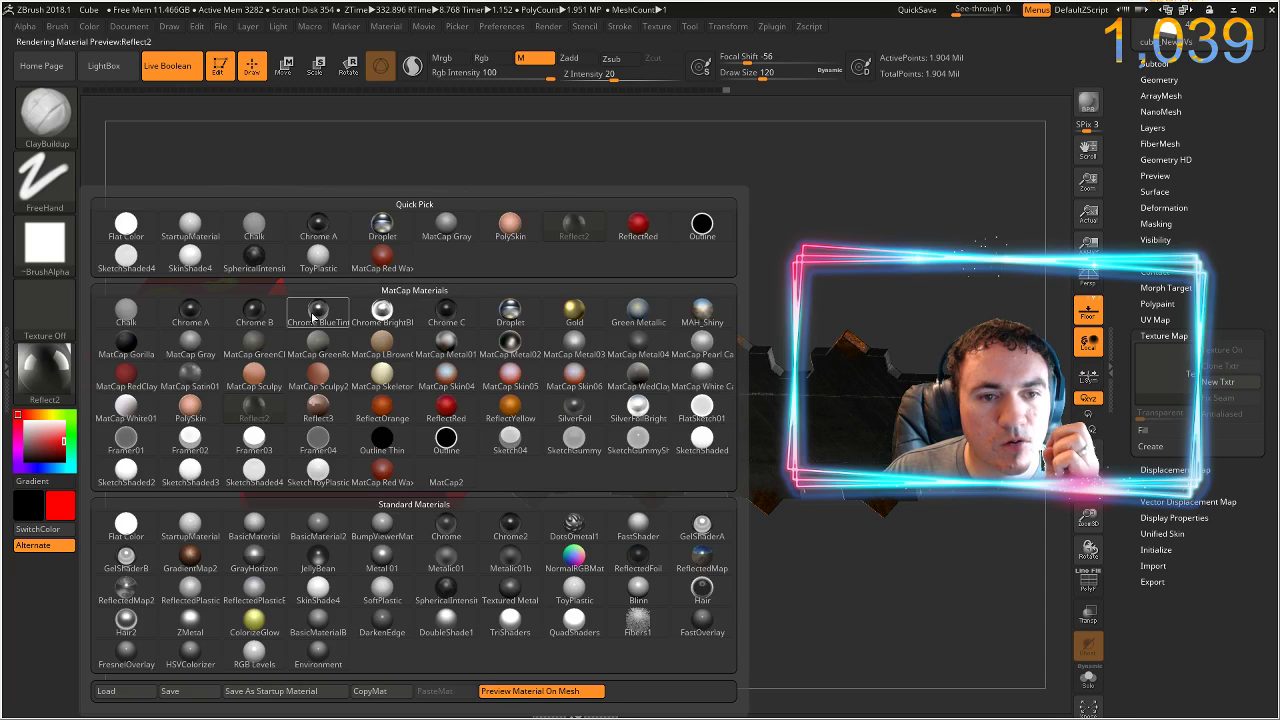
pyautogui.click(314, 317)
pyautogui.click(89, 27)
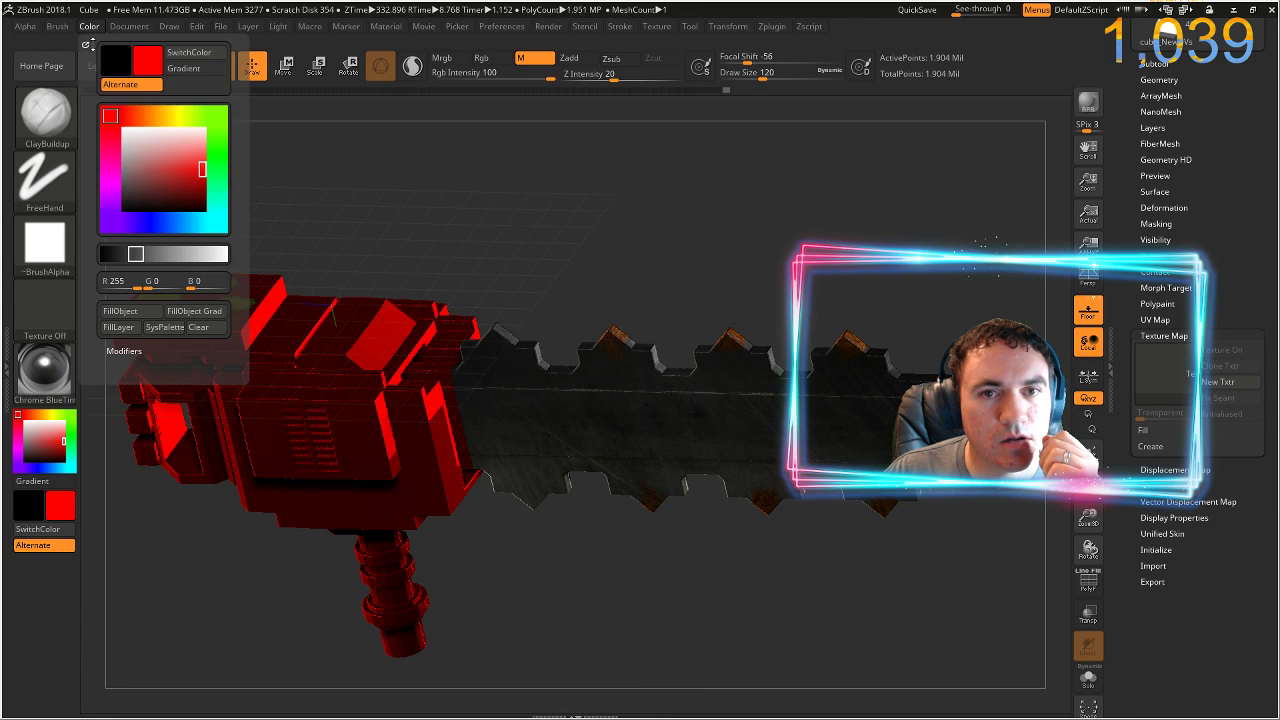
pyautogui.click(144, 314)
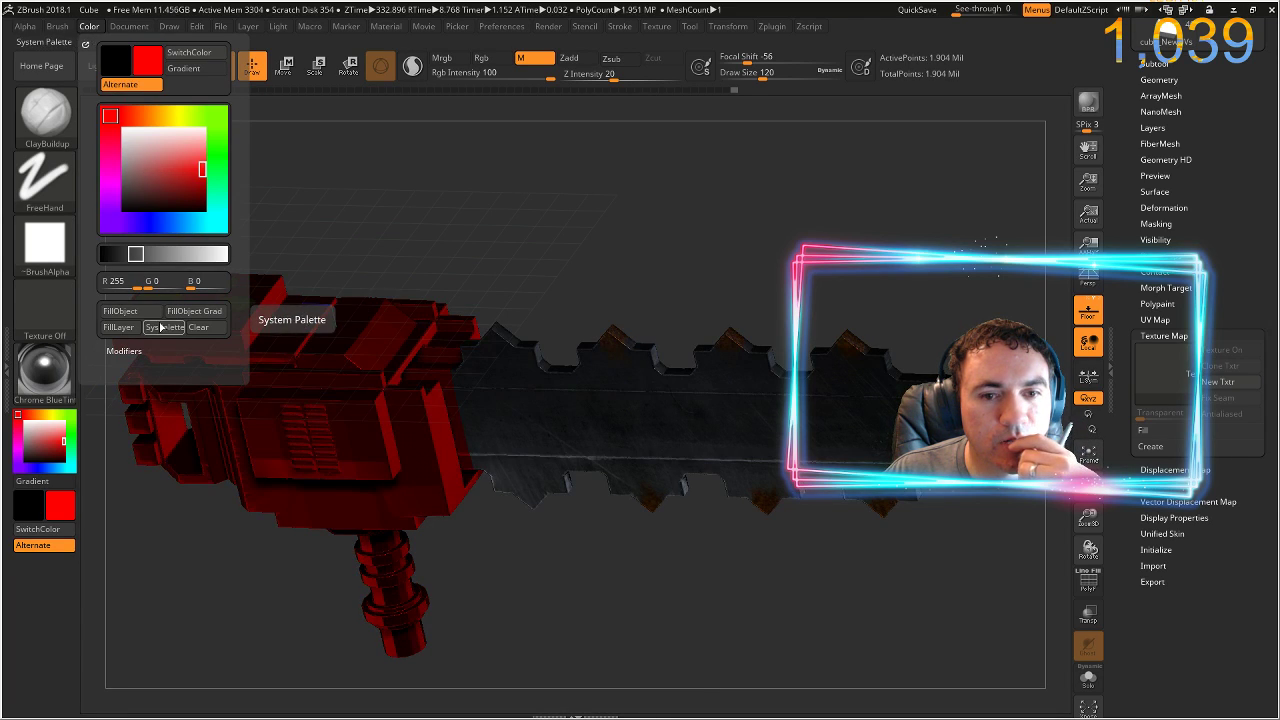
# - Try filling the whole saw with the ReflectRed material, leaving the painted colours untouched
pyautogui.click(34, 390)
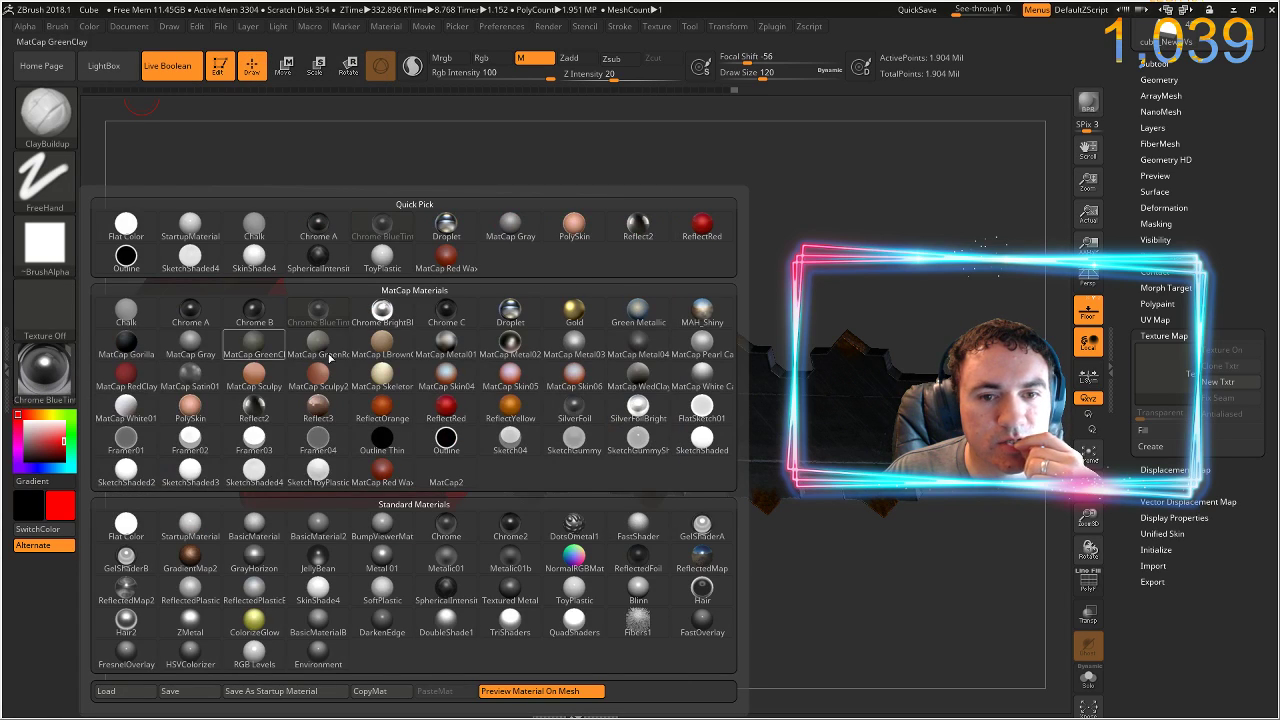
pyautogui.click(446, 406)
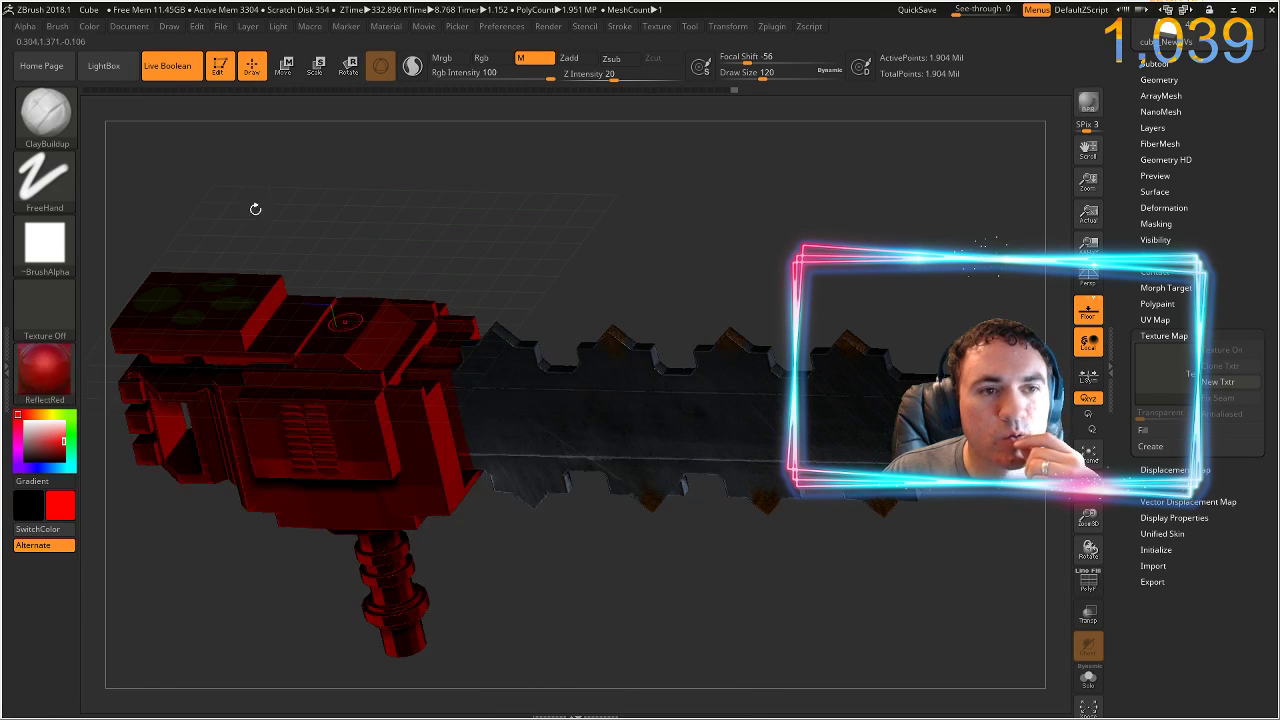
pyautogui.click(92, 27)
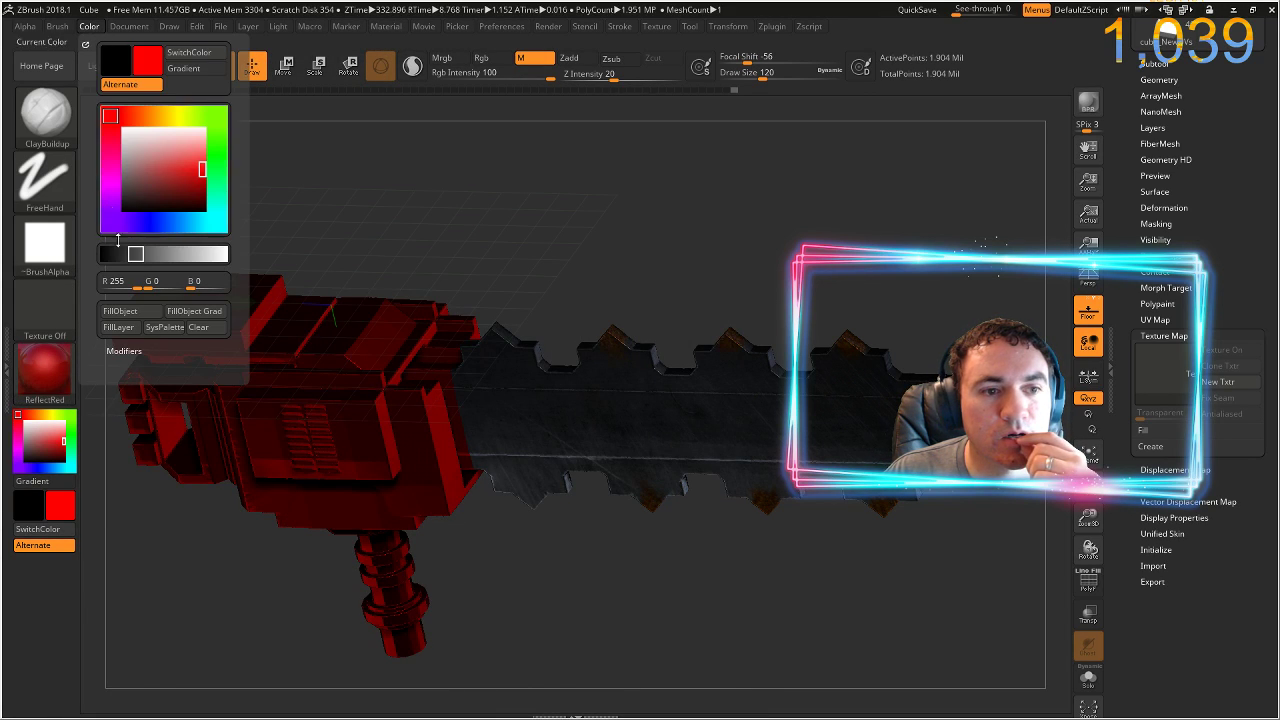
pyautogui.click(122, 309)
pyautogui.moveTo(624, 546)
pyautogui.mouseDown()
pyautogui.moveTo(652, 530)
pyautogui.moveTo(640, 538)
pyautogui.mouseUp()
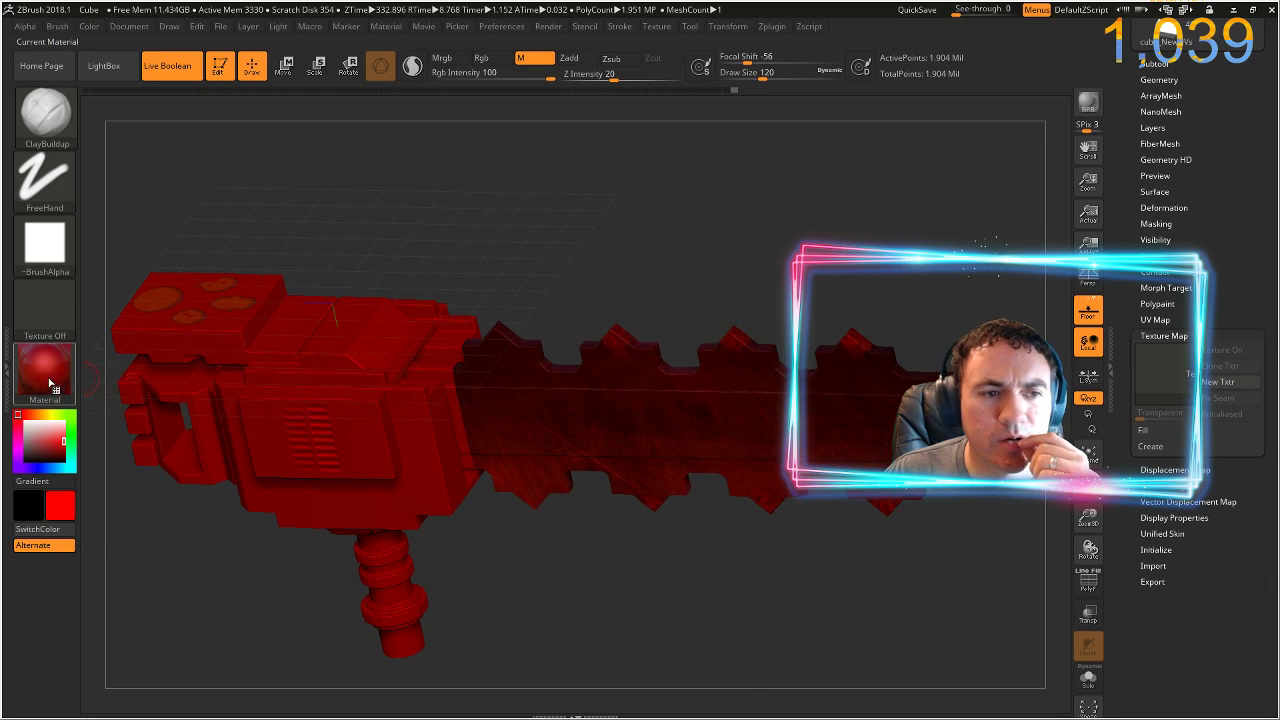
# - Fill the whole saw with the ZMetal material and look it over from another angle
pyautogui.click(40, 385)
pyautogui.click(40, 385)
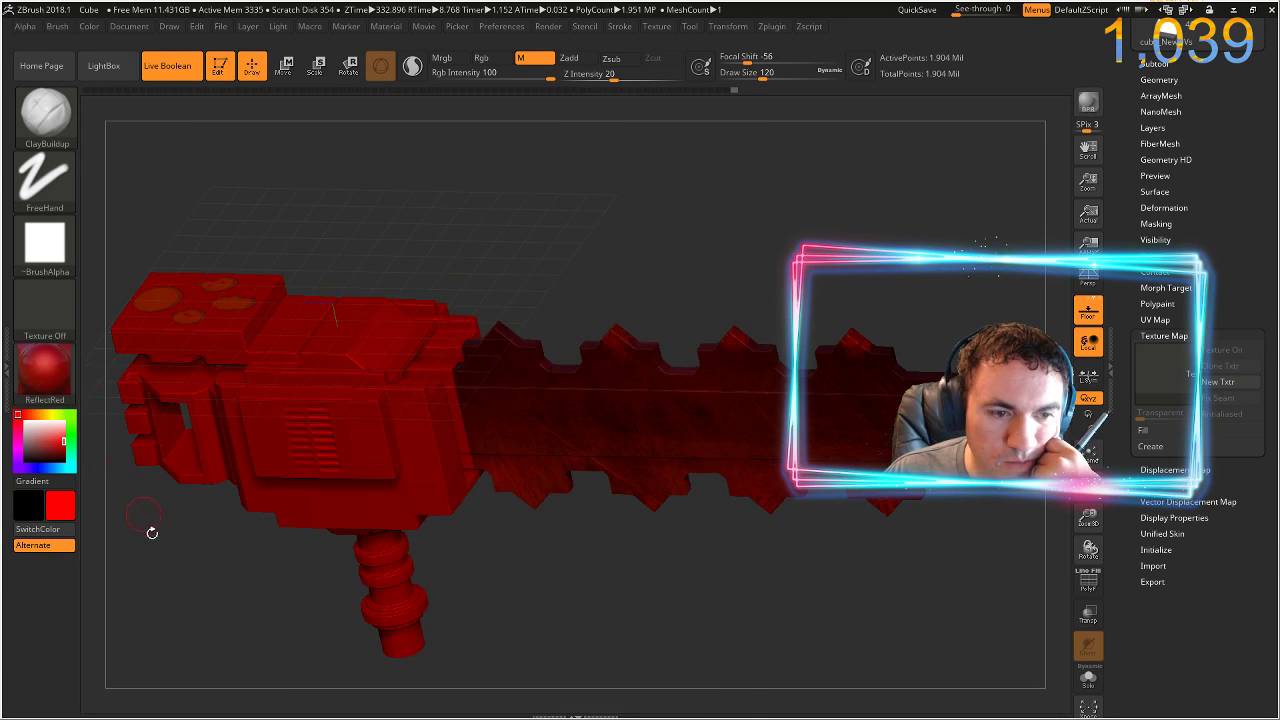
pyautogui.click(36, 387)
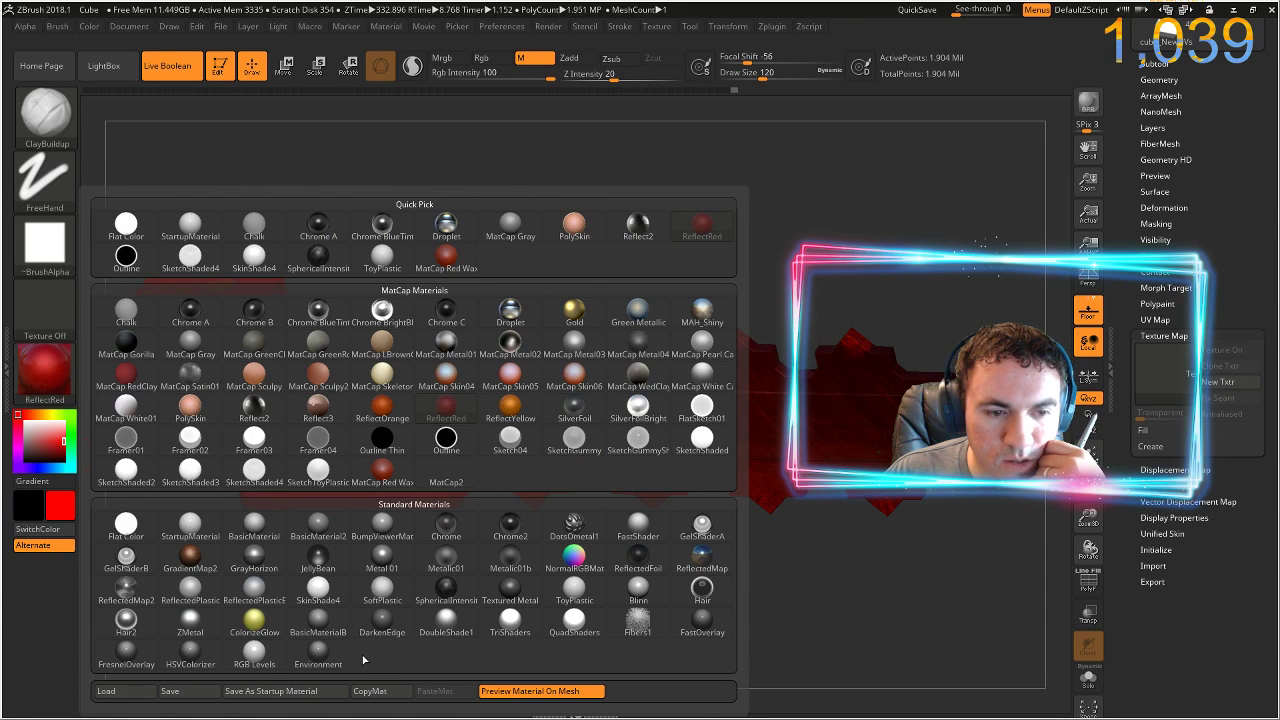
pyautogui.click(190, 620)
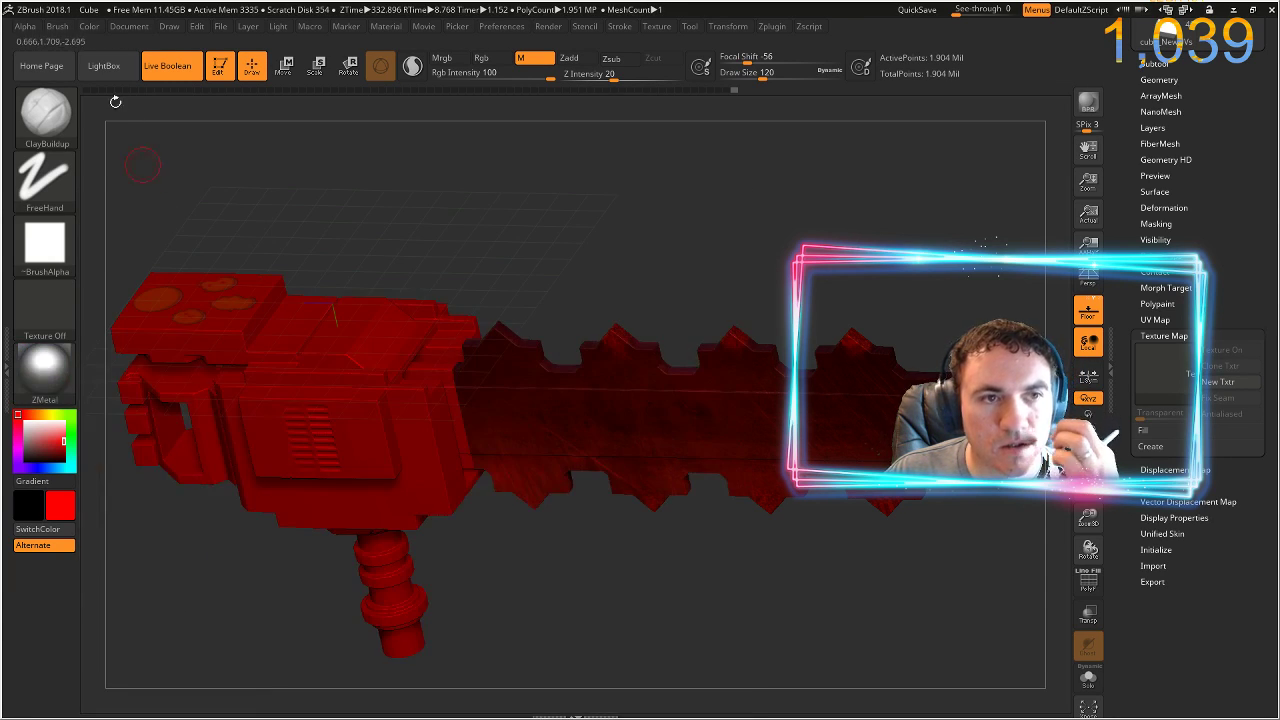
pyautogui.click(90, 29)
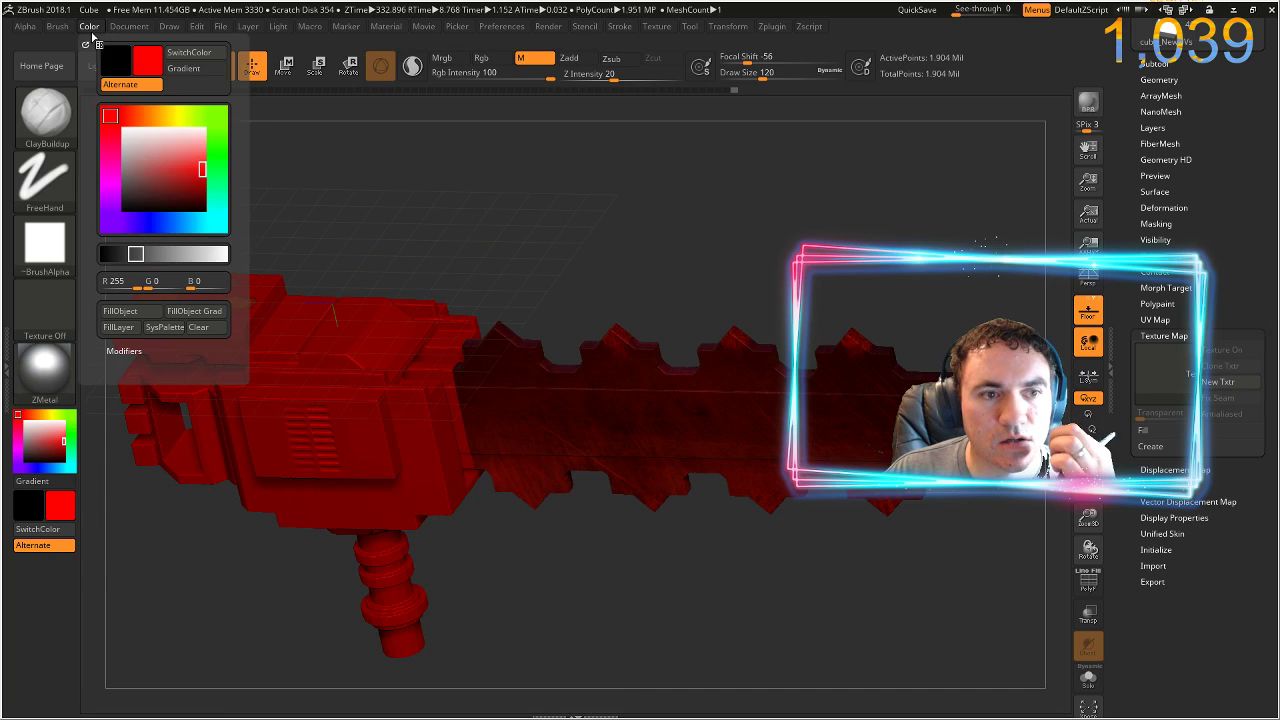
pyautogui.click(129, 314)
pyautogui.moveTo(633, 188); pyautogui.dragTo(740, 284)
# - Hide the floor grid and frame the saw at an angle that shows its blade and top surfaces
pyautogui.click(1087, 312)
pyautogui.moveTo(688, 323)
pyautogui.mouseDown()
pyautogui.moveTo(600, 286)
pyautogui.moveTo(605, 271)
pyautogui.moveTo(608, 282)
pyautogui.moveTo(568, 213)
pyautogui.moveTo(580, 211)
pyautogui.moveTo(649, 272)
pyautogui.moveTo(563, 231)
pyautogui.moveTo(579, 239)
pyautogui.moveTo(594, 226)
pyautogui.moveTo(536, 217)
pyautogui.mouseUp()
pyautogui.moveTo(541, 216)
pyautogui.mouseDown(button='right')
pyautogui.moveTo(524, 215)
pyautogui.moveTo(540, 220)
pyautogui.mouseUp(button='right')
pyautogui.keyDown('alt'); pyautogui.moveTo(539, 220); pyautogui.dragTo(563, 216); pyautogui.keyUp('alt')
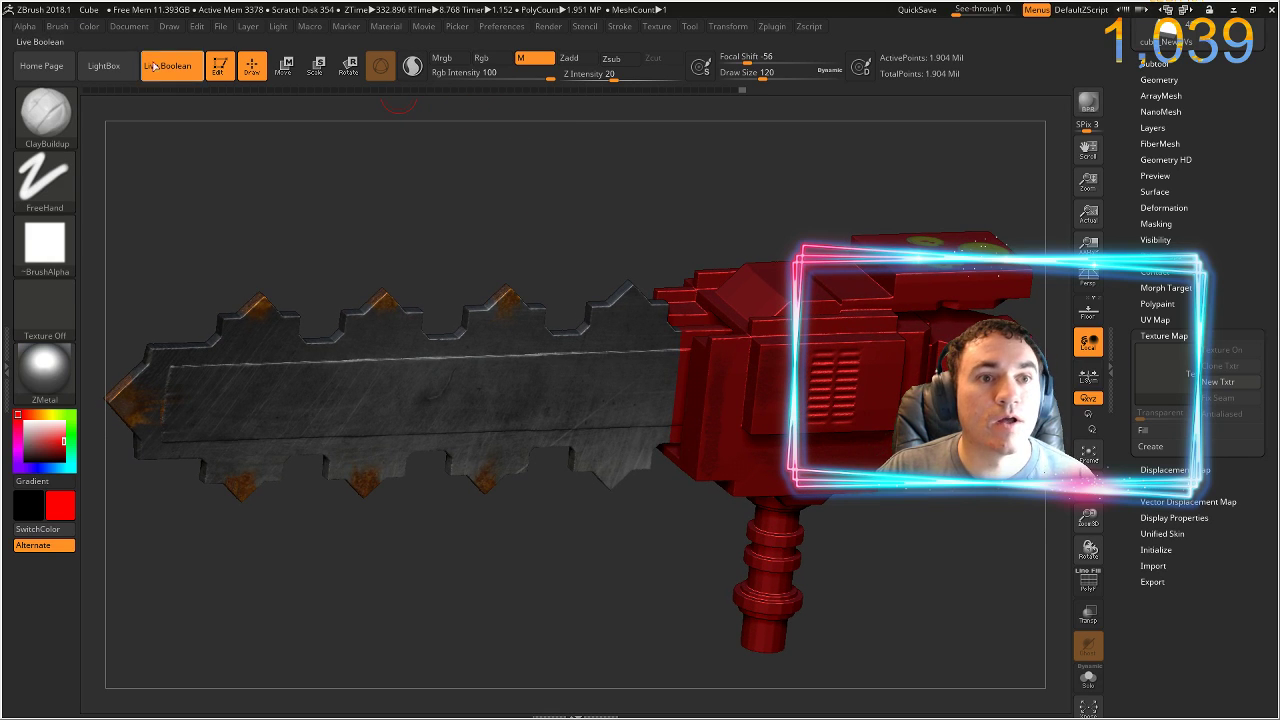
# - Add a diffuse LightCap light with strength about 3.69, aperture about 28 and falloff about 0.02
pyautogui.click(271, 26)
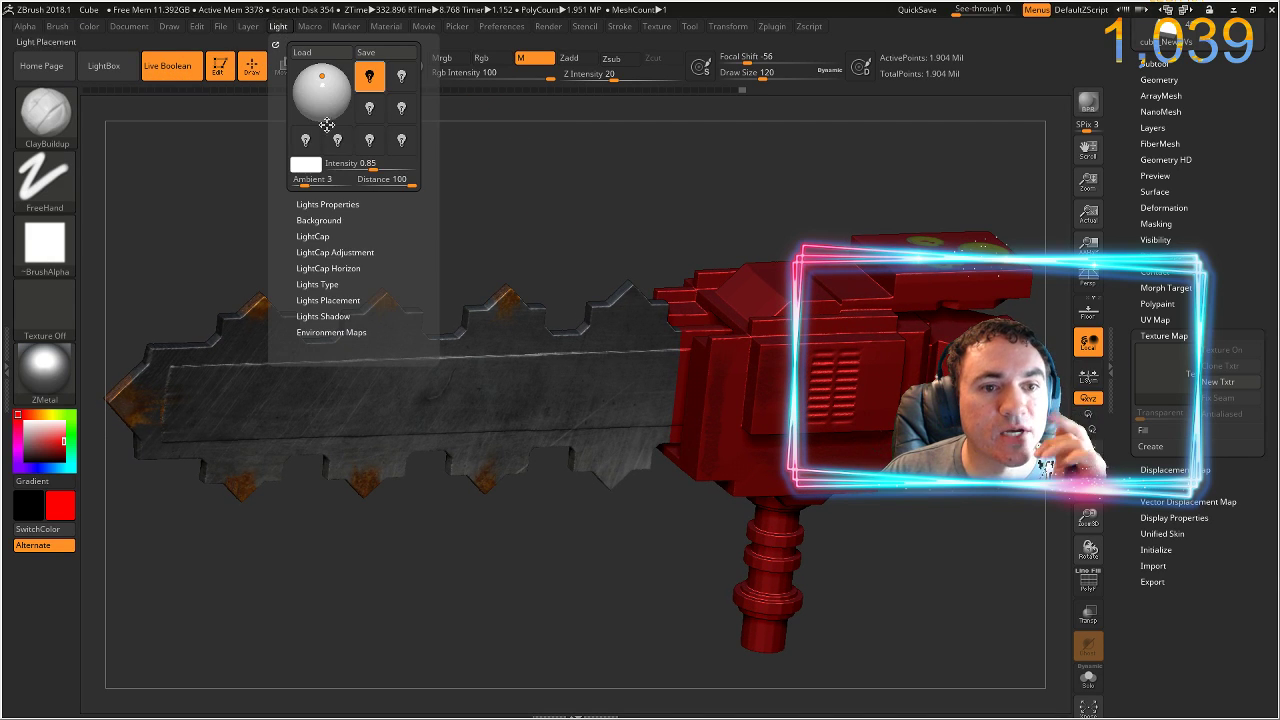
pyautogui.click(313, 236)
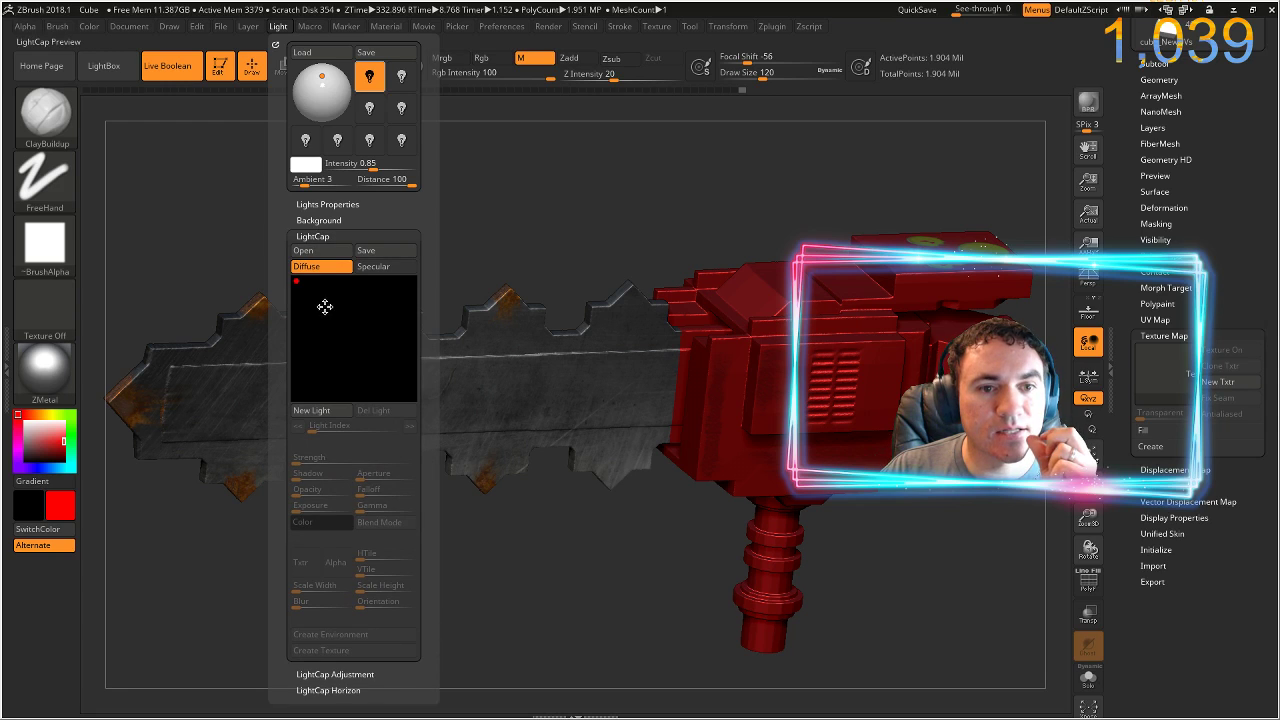
pyautogui.click(312, 410)
pyautogui.moveTo(330, 457); pyautogui.dragTo(392, 478)
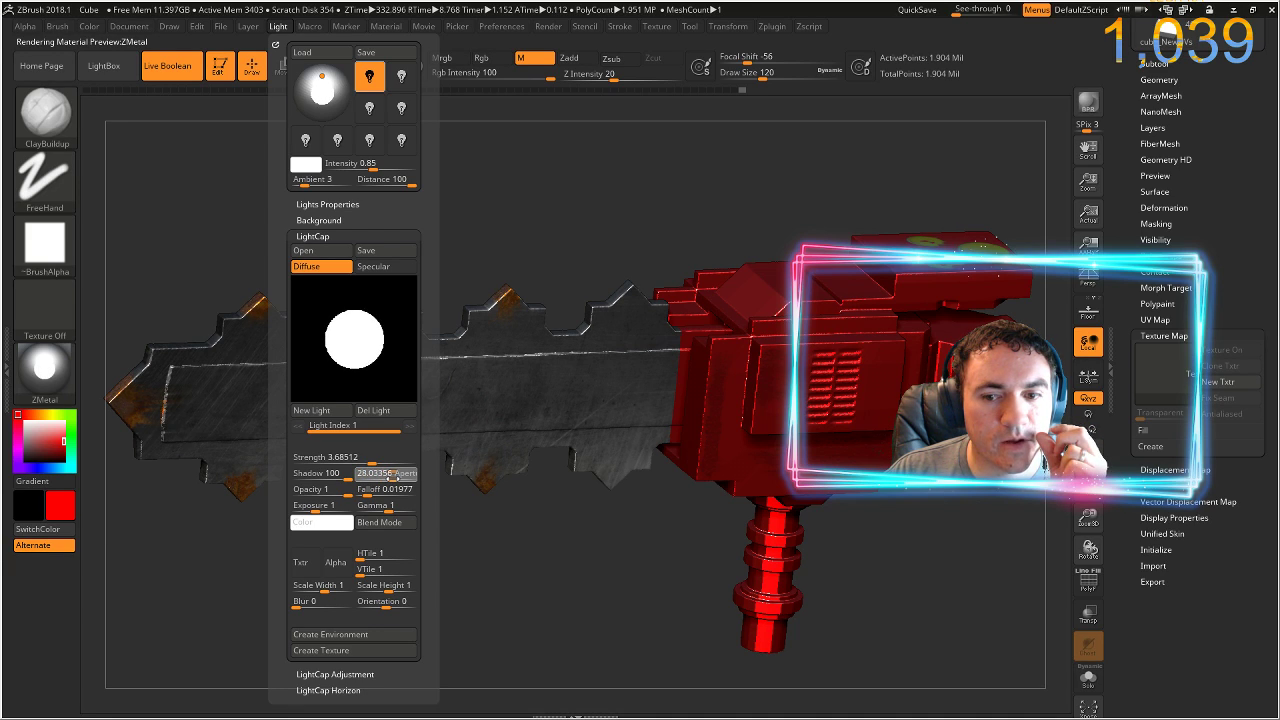
pyautogui.click(392, 478)
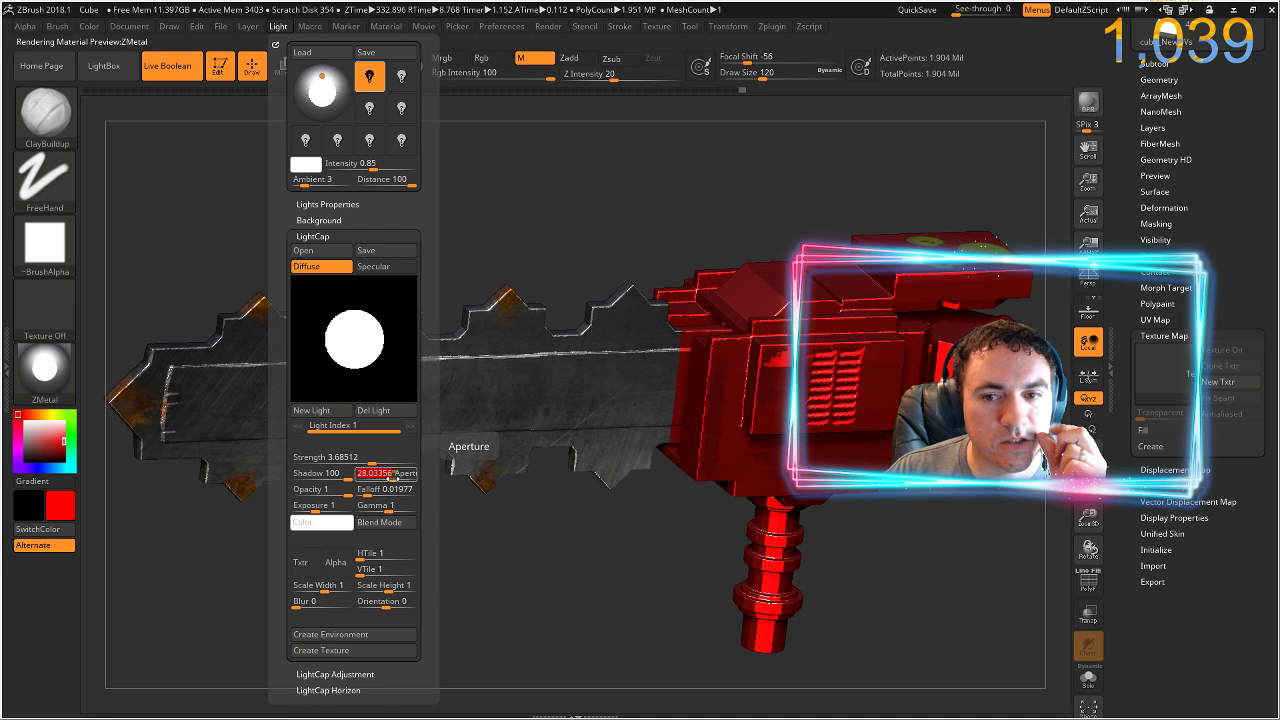
# - Add a second LightCap light at the upper left of the preview, colour it blue and set its strength to about 1.85
pyautogui.click(313, 416)
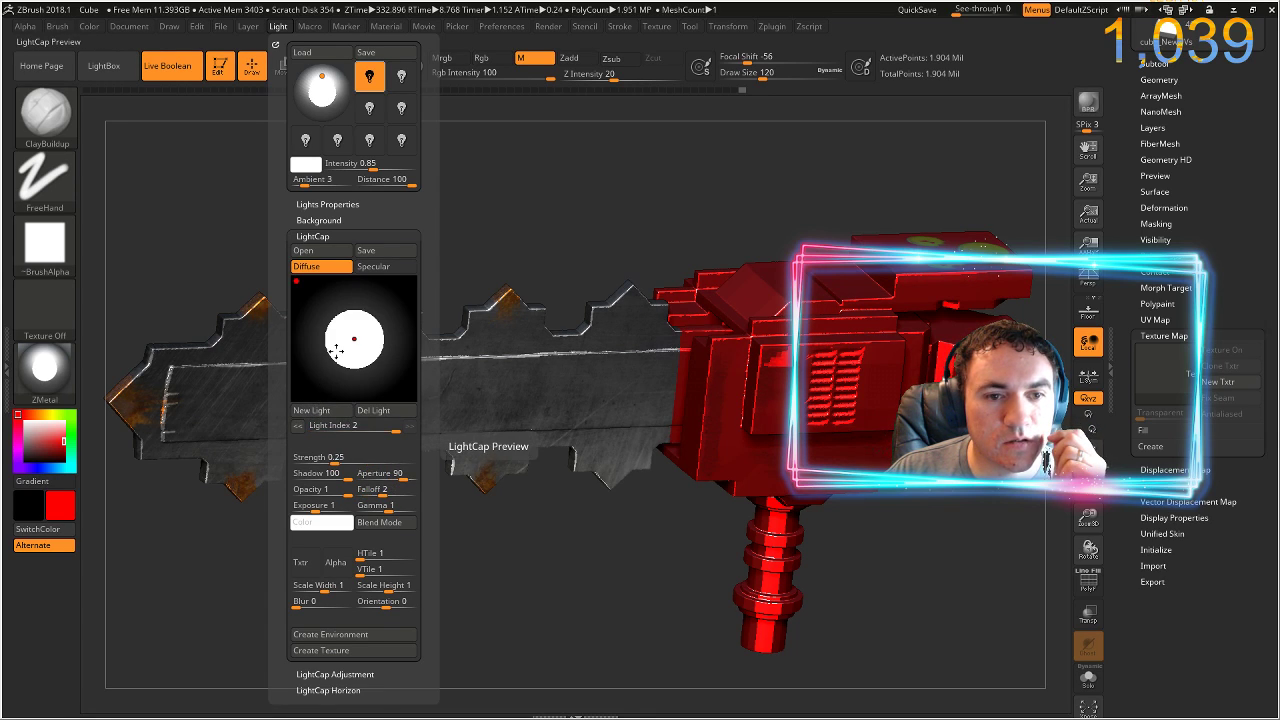
pyautogui.moveTo(330, 365)
pyautogui.mouseDown()
pyautogui.moveTo(317, 337)
pyautogui.moveTo(329, 316)
pyautogui.mouseUp()
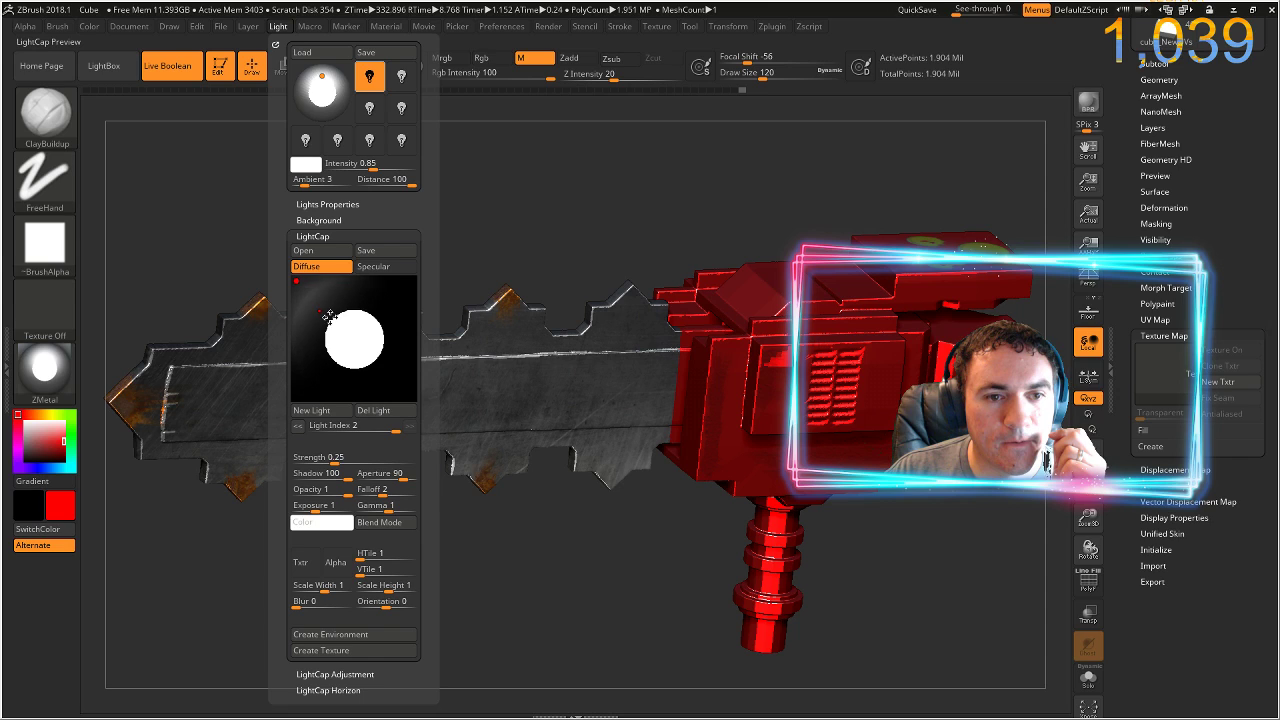
pyautogui.click(321, 522)
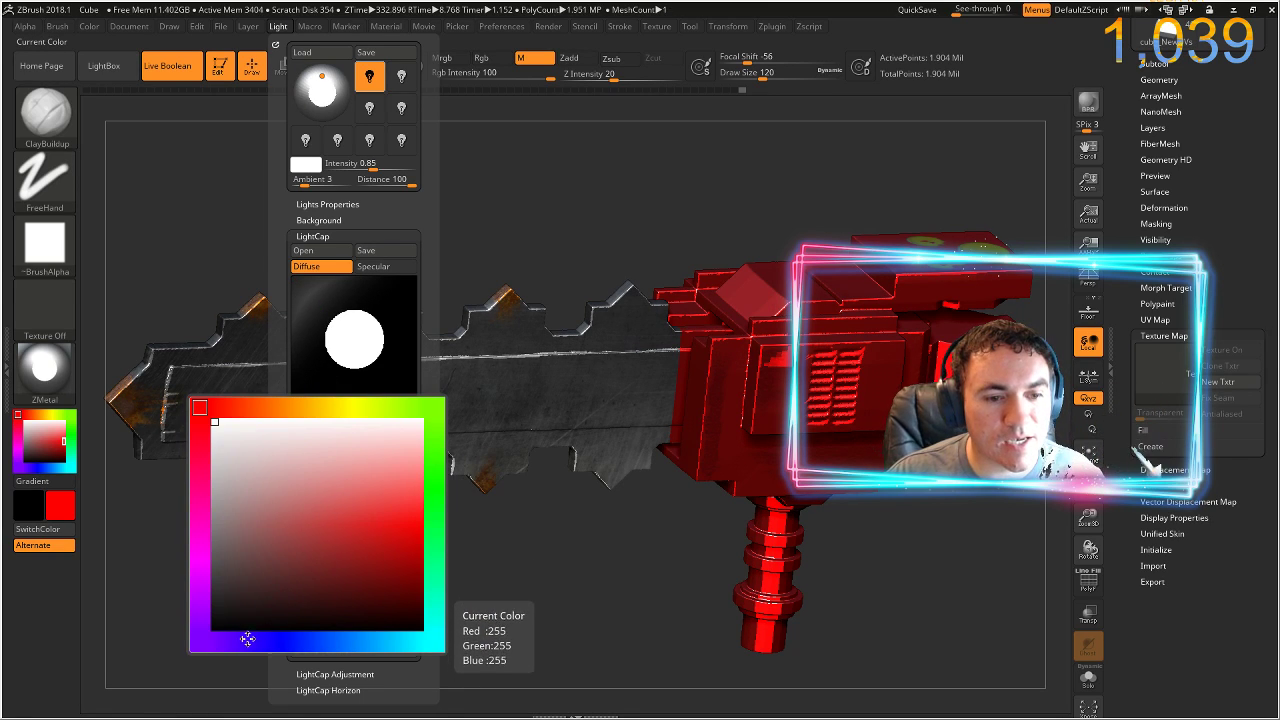
pyautogui.click(283, 648)
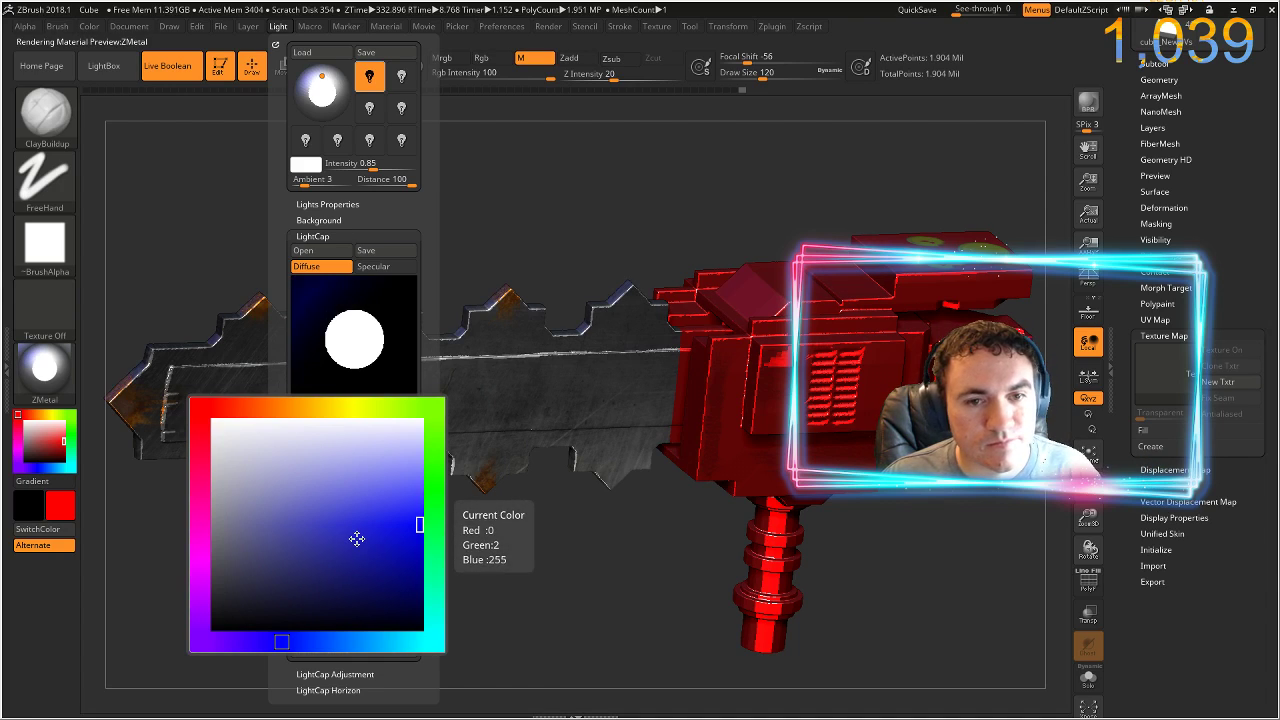
pyautogui.moveTo(352, 453); pyautogui.dragTo(361, 460)
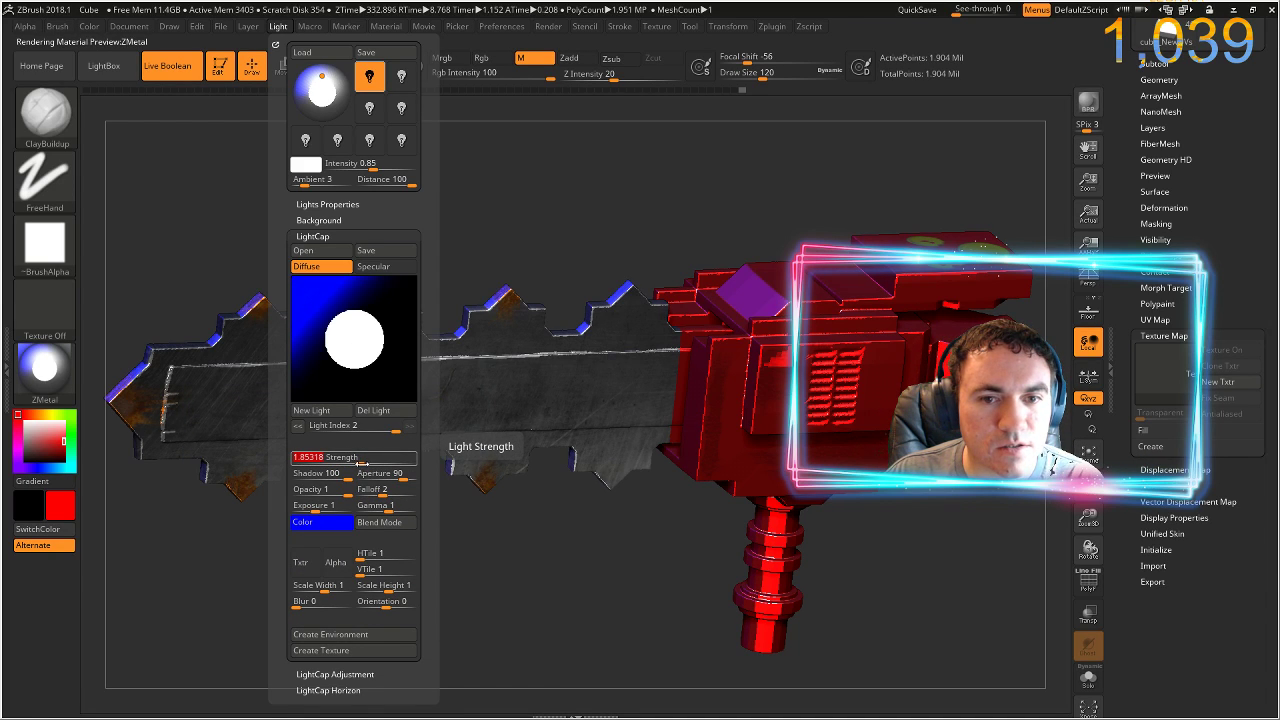
# - Add a third LightCap light at the lower right of the preview and colour it yellow
pyautogui.click(327, 419)
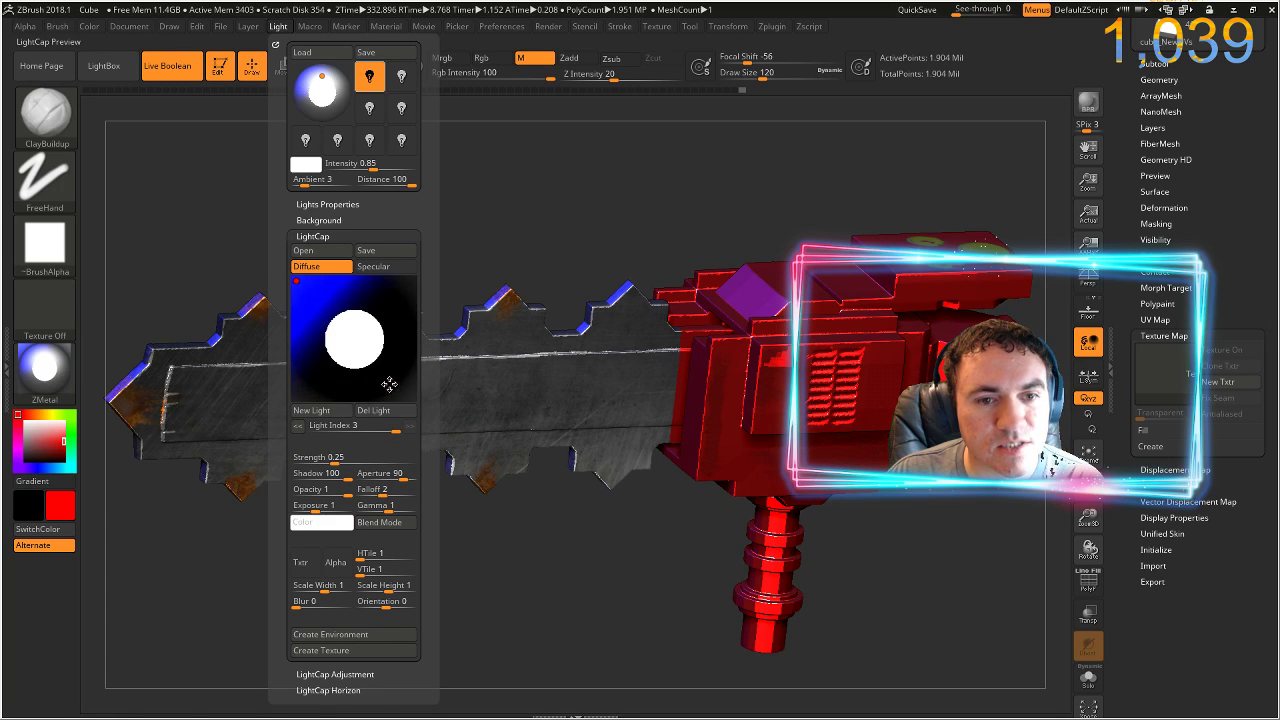
pyautogui.moveTo(380, 364); pyautogui.dragTo(378, 358)
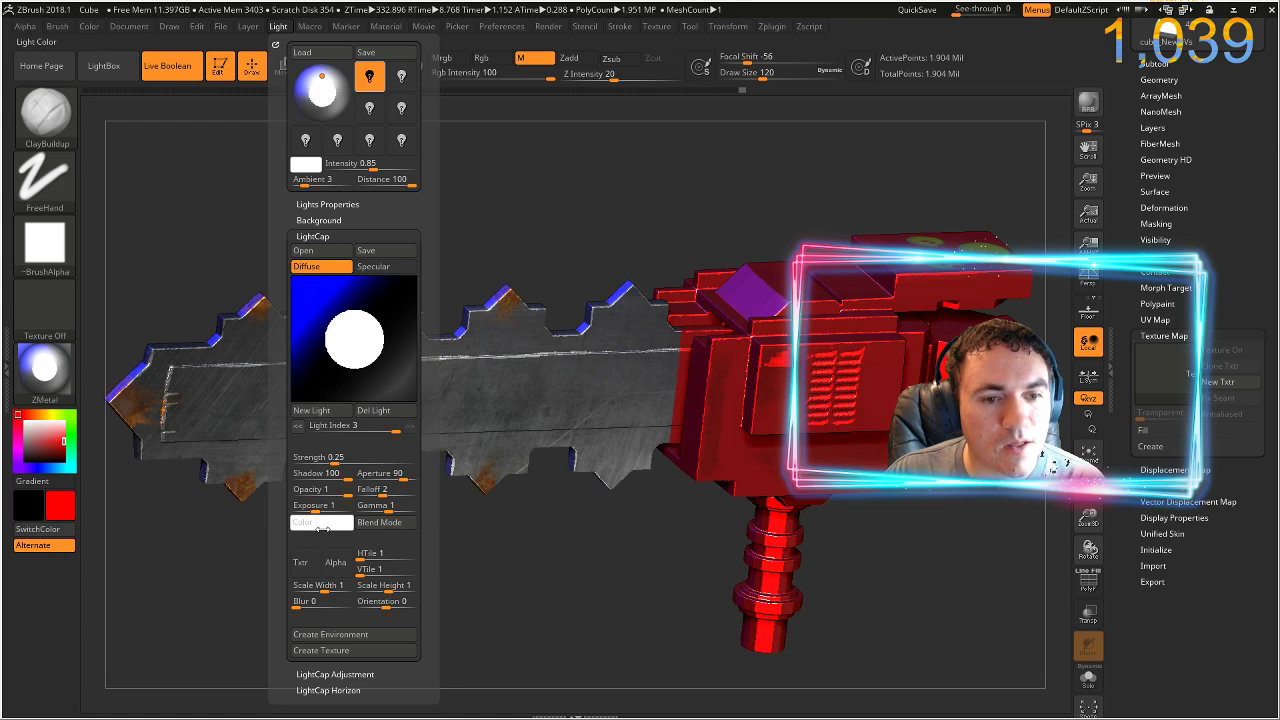
pyautogui.click(322, 528)
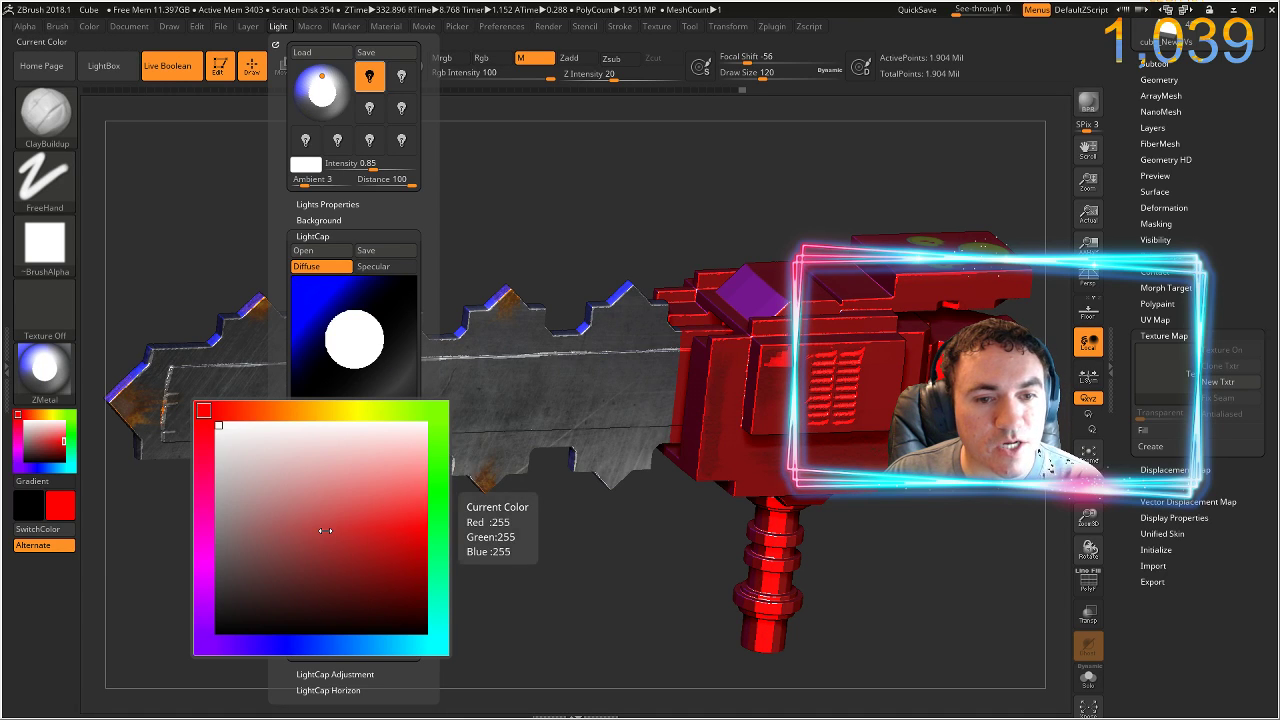
pyautogui.click(353, 412)
pyautogui.click(414, 523)
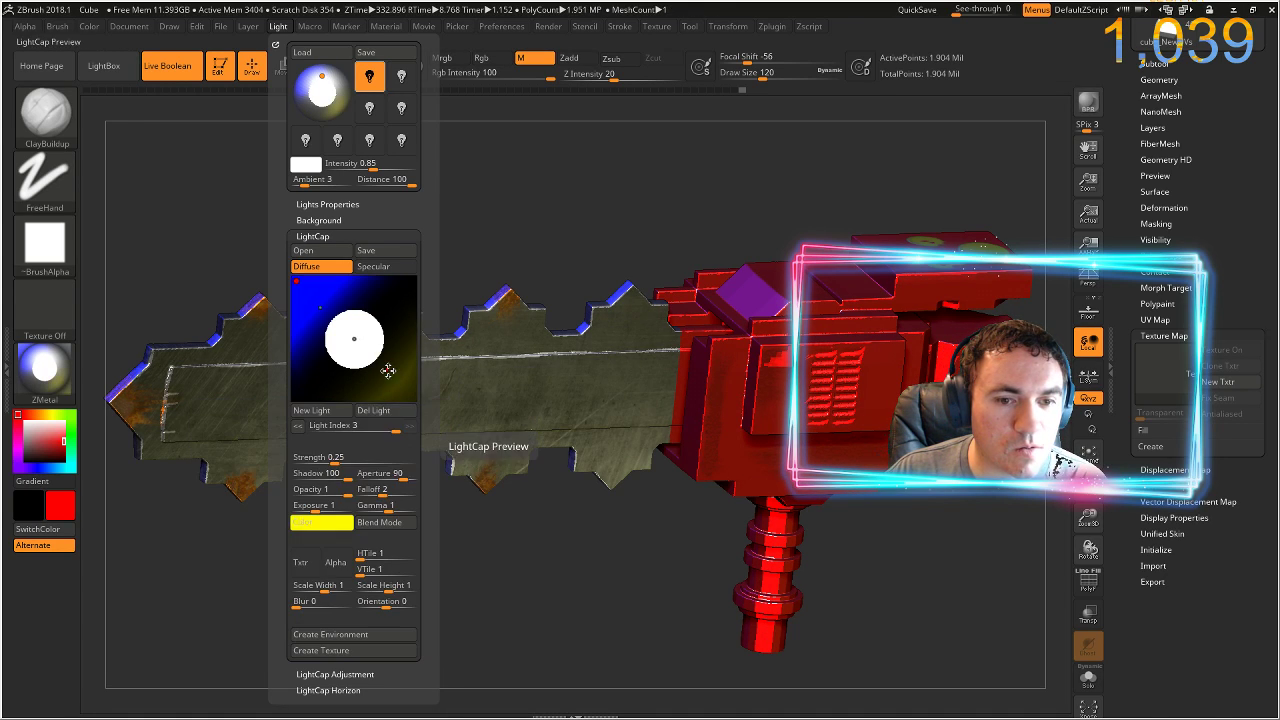
# - Give the yellow light a strength of about 1.4 and an aperture of about 59, and move it to the rim of the preview
pyautogui.moveTo(335, 458); pyautogui.dragTo(399, 476)
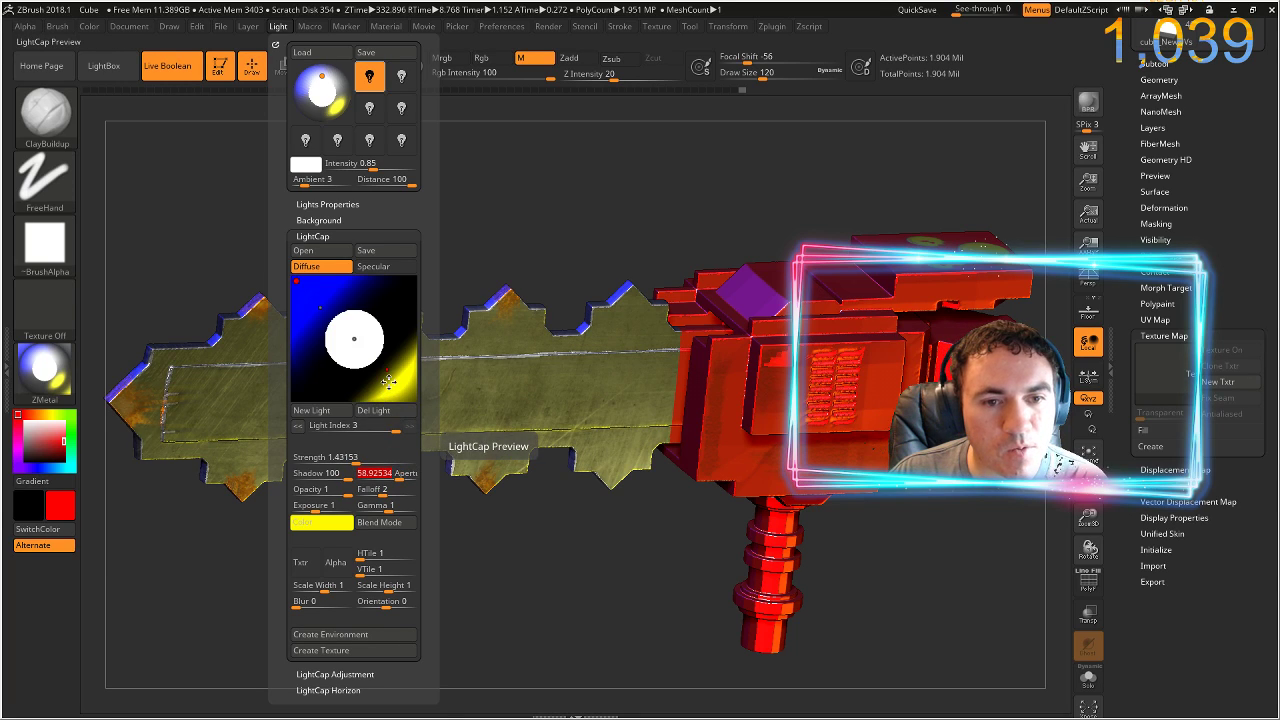
pyautogui.moveTo(388, 380); pyautogui.dragTo(393, 393)
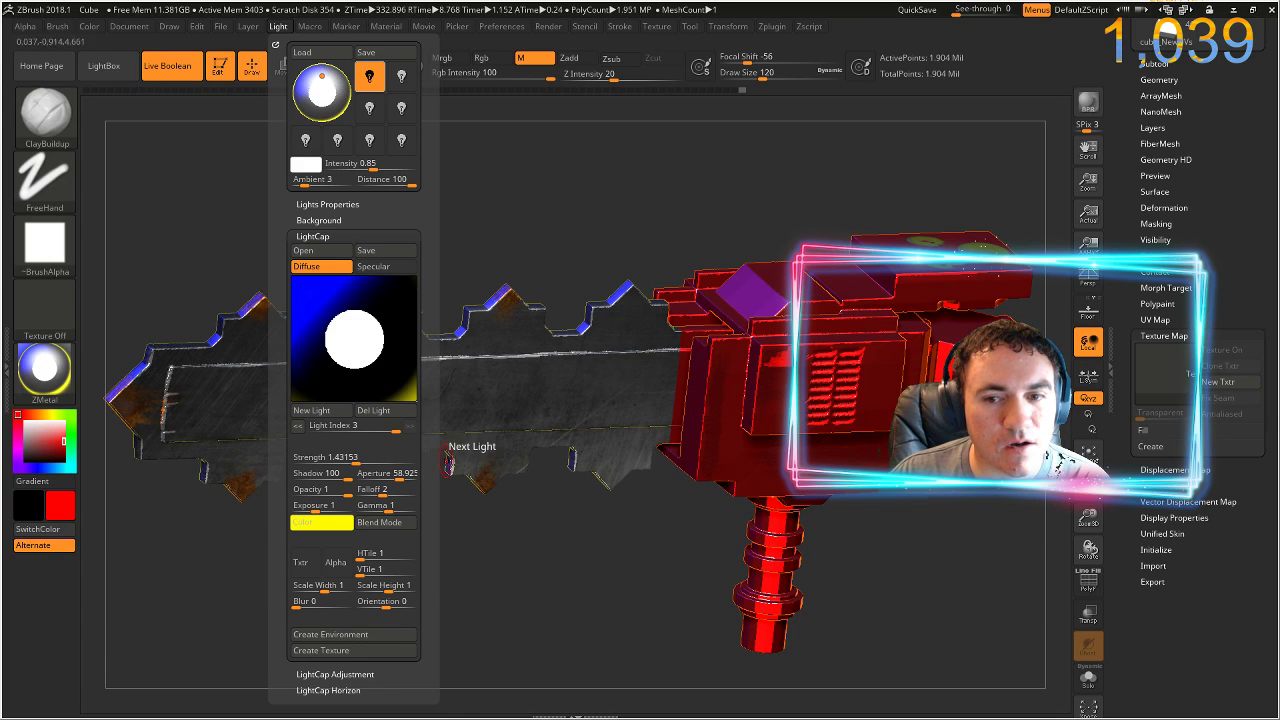
pyautogui.moveTo(356, 462); pyautogui.dragTo(347, 460)
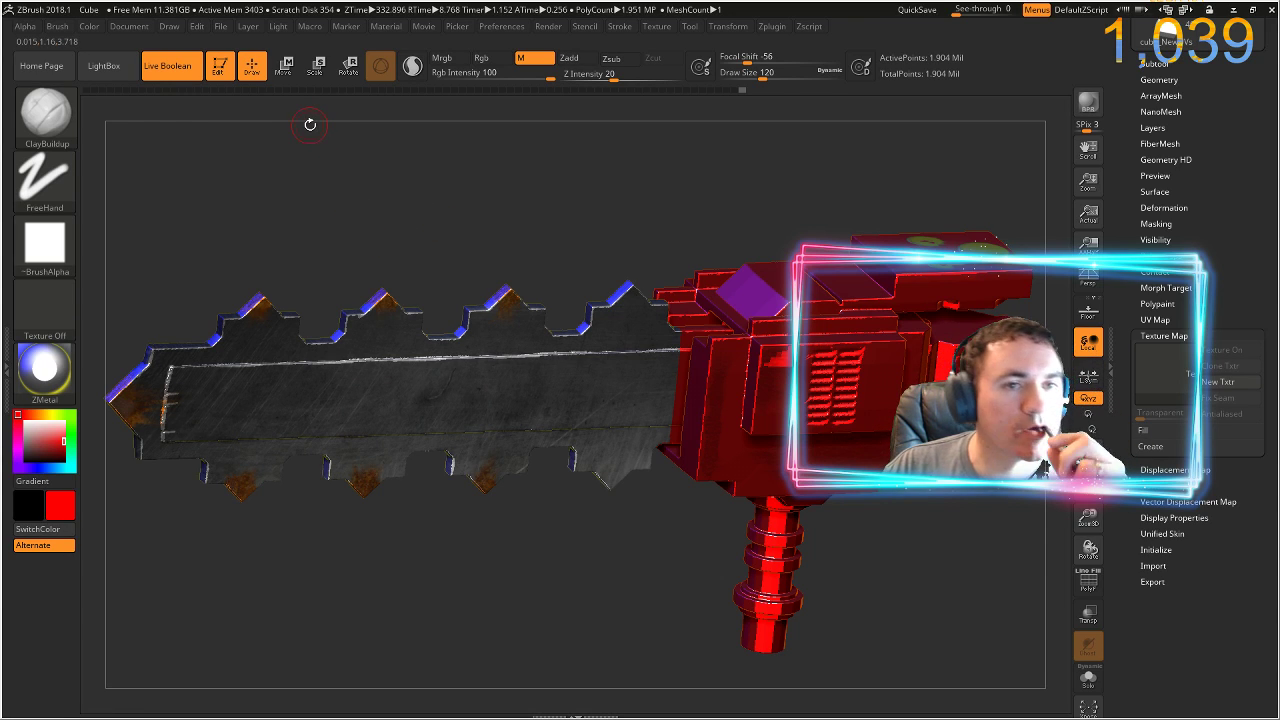
# - Save the current document as the startup document
pyautogui.click(91, 27)
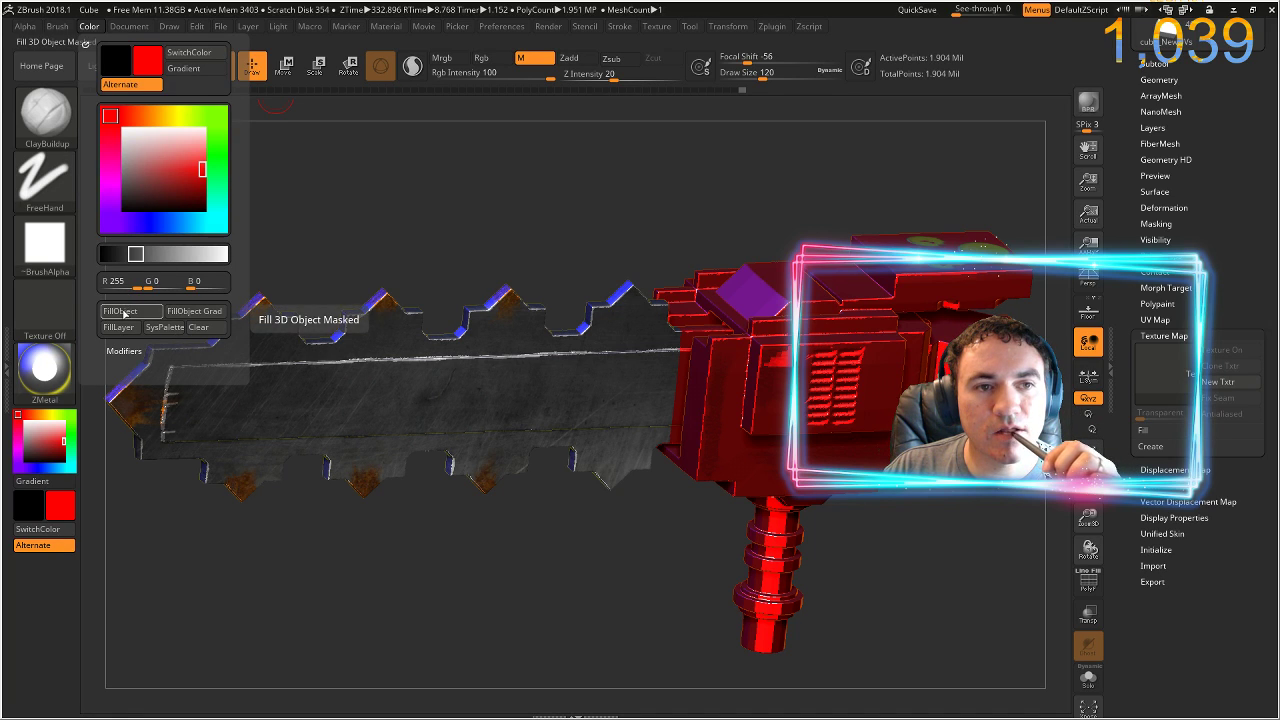
pyautogui.click(130, 29)
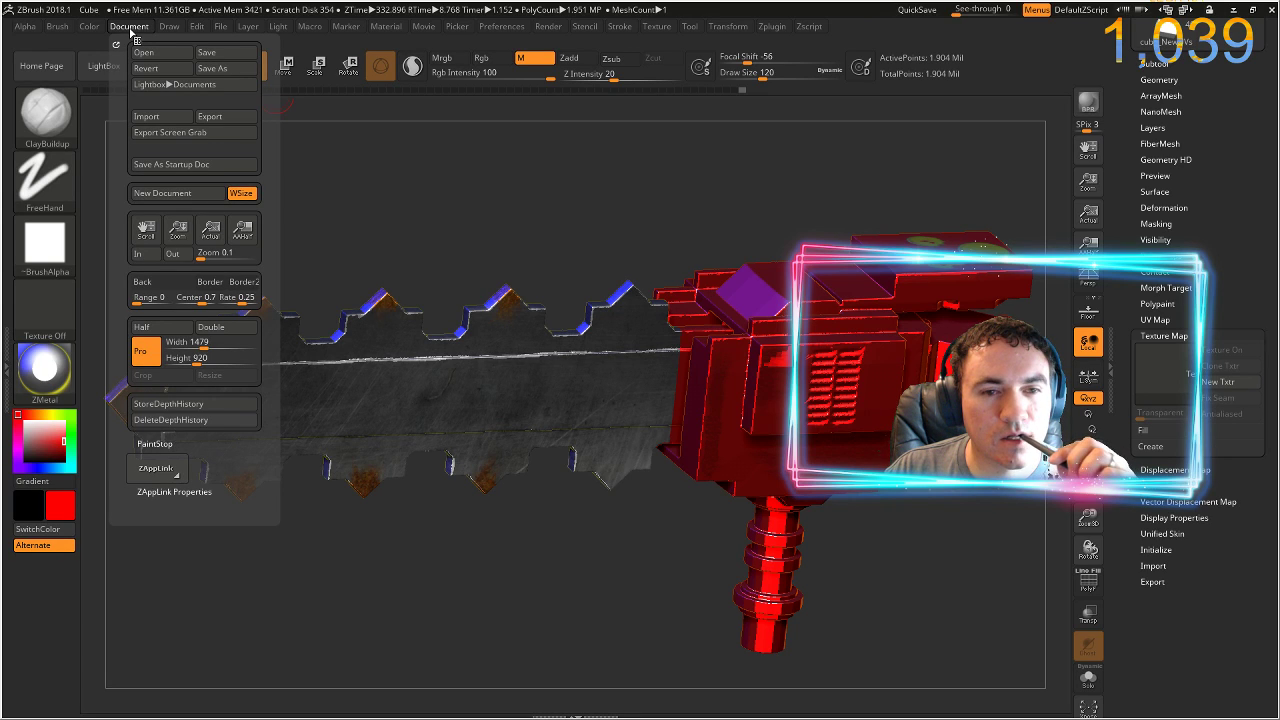
pyautogui.click(171, 164)
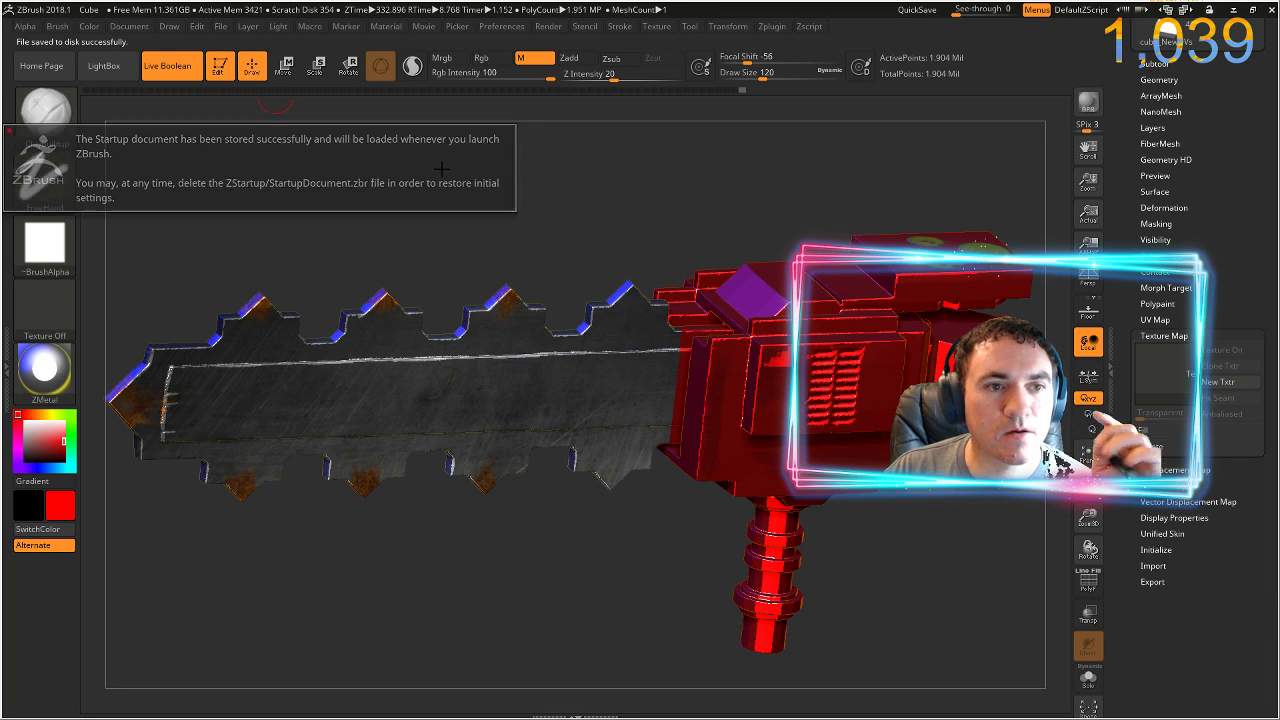
# - Take the saw out of Edit mode and quick-save the project
pyautogui.click(214, 73)
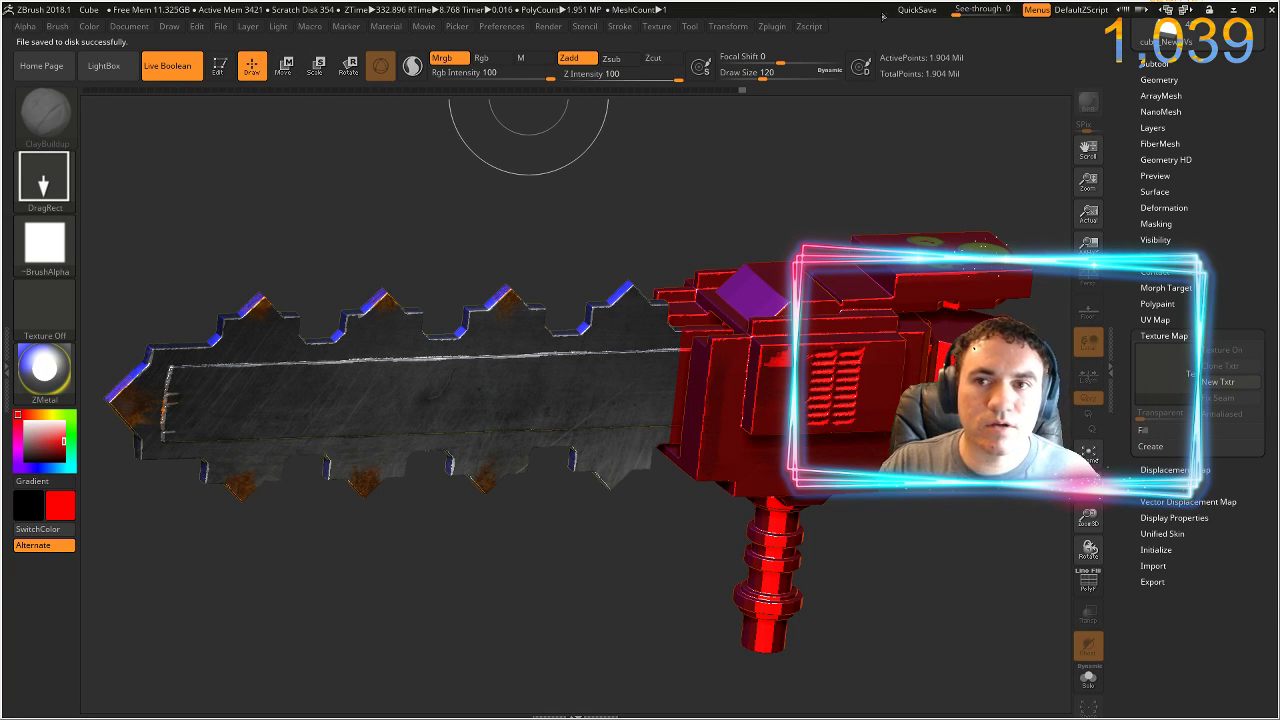
pyautogui.click(913, 12)
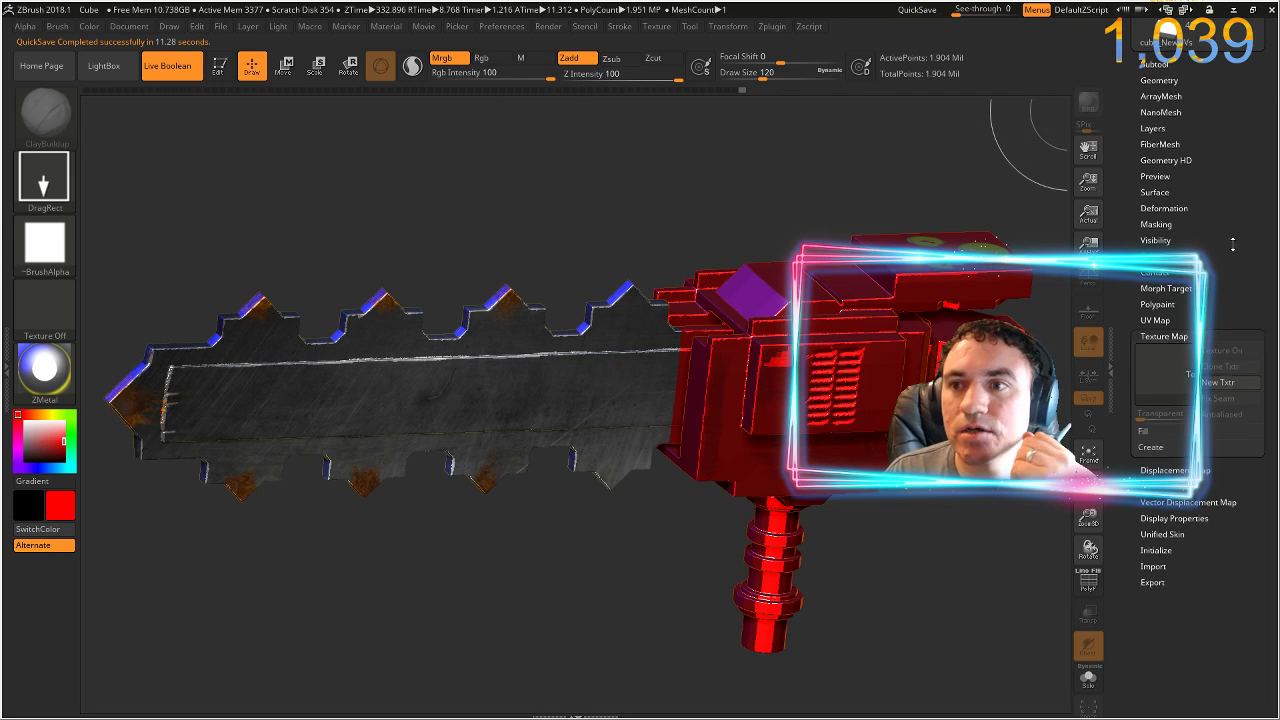
# - Drop the saw onto the canvas by switching to SimpleBrush, and choose the Smudge 2.5D brush
pyautogui.moveTo(1224, 66); pyautogui.dragTo(1224, 330)
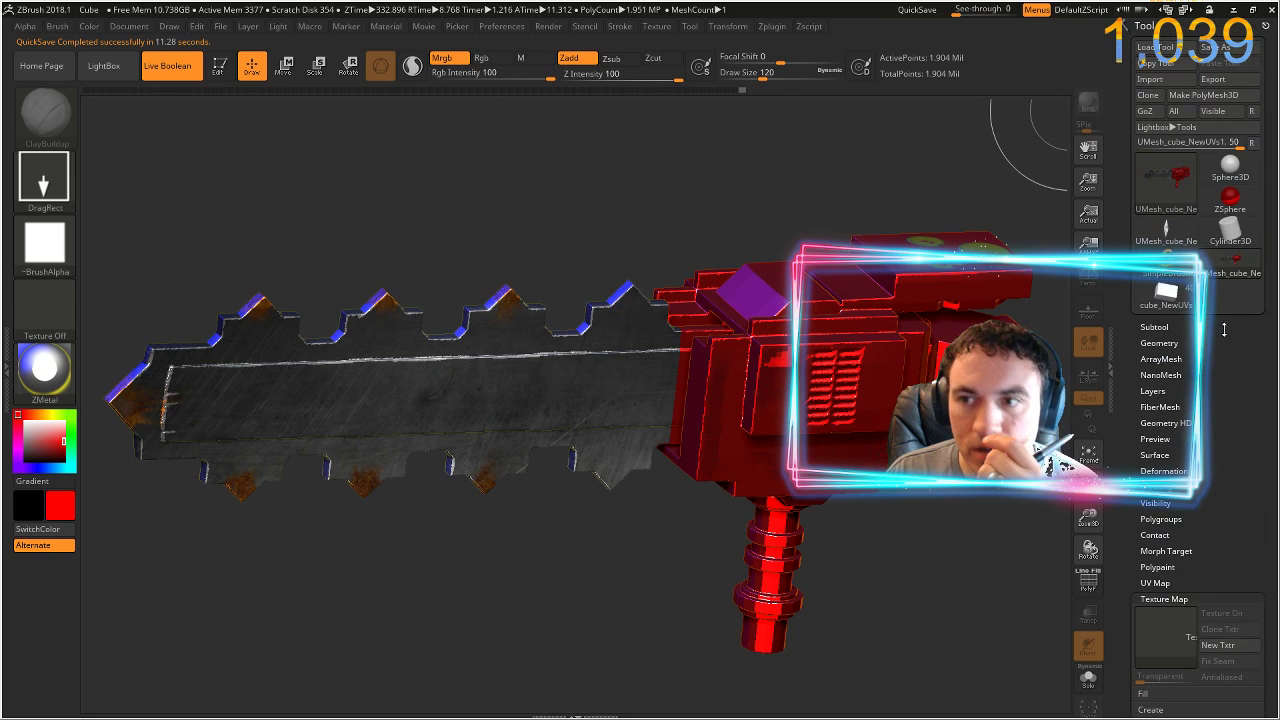
pyautogui.click(1167, 265)
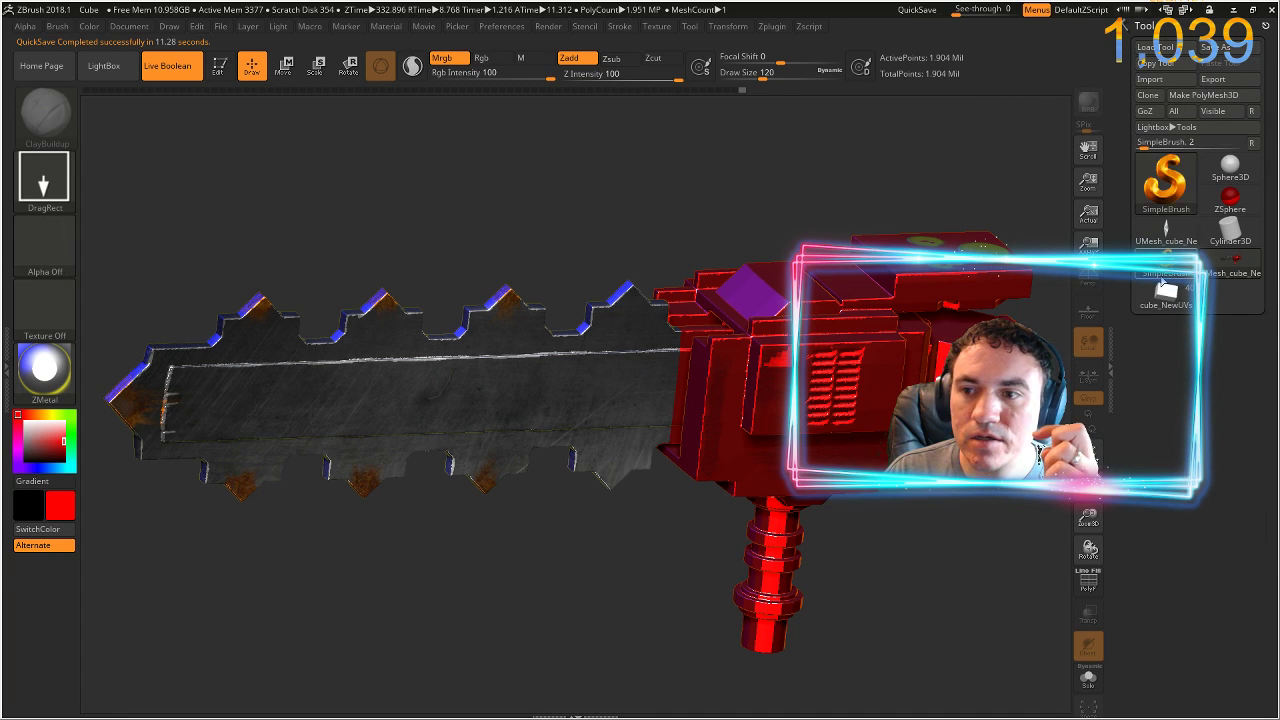
pyautogui.click(1155, 276)
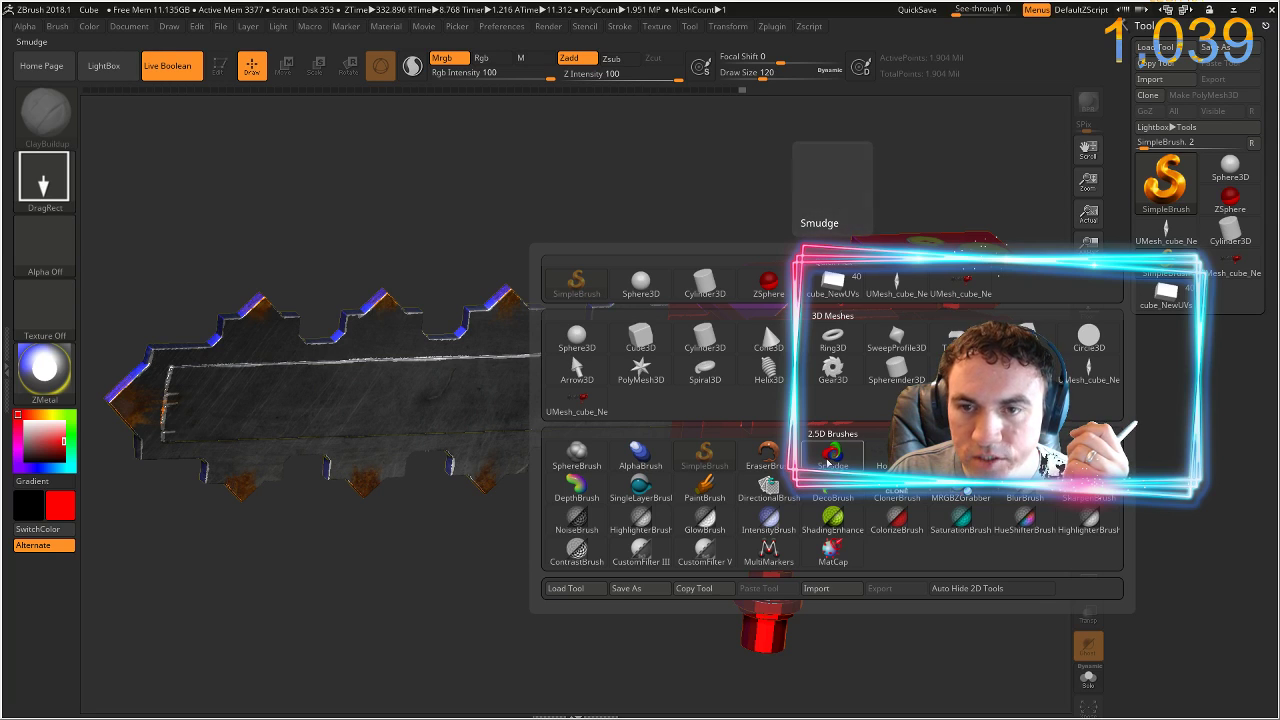
pyautogui.click(829, 456)
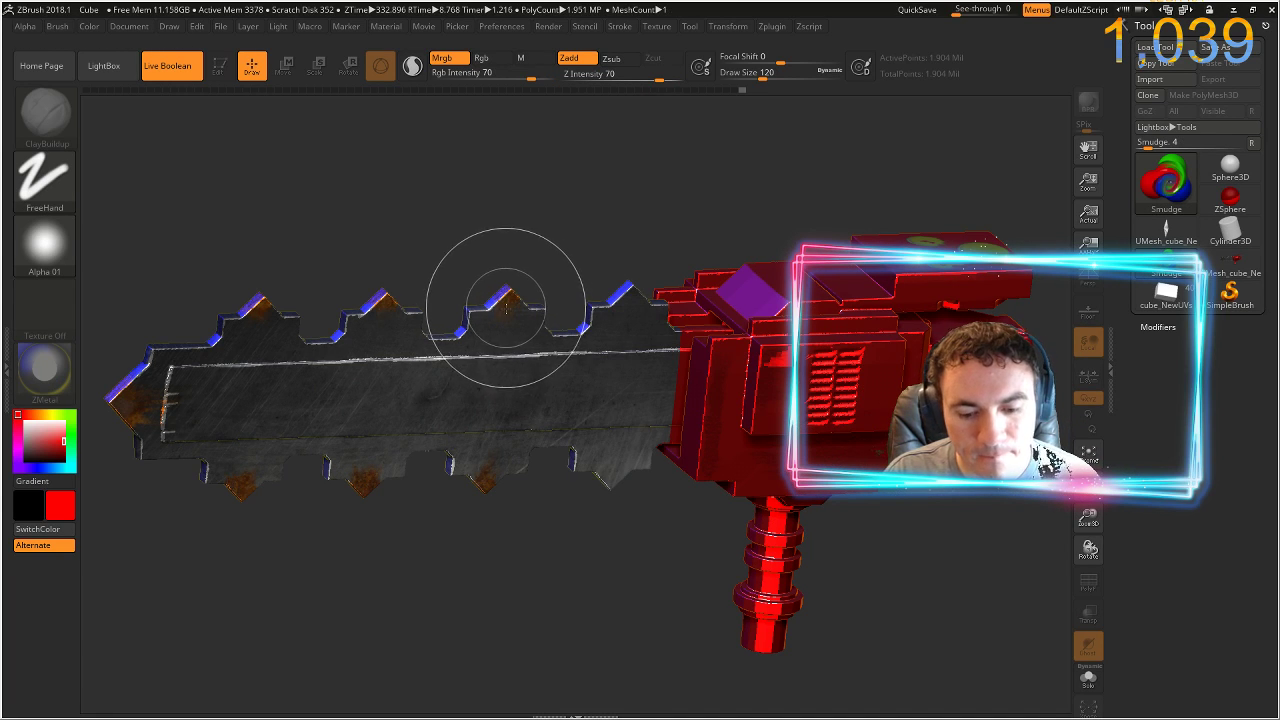
# - Reduce the draw size to 20 and smudge the blade's teeth outward into small curved spikes
pyautogui.press('[')
pyautogui.press('[')
pyautogui.press('[')
pyautogui.press('[')
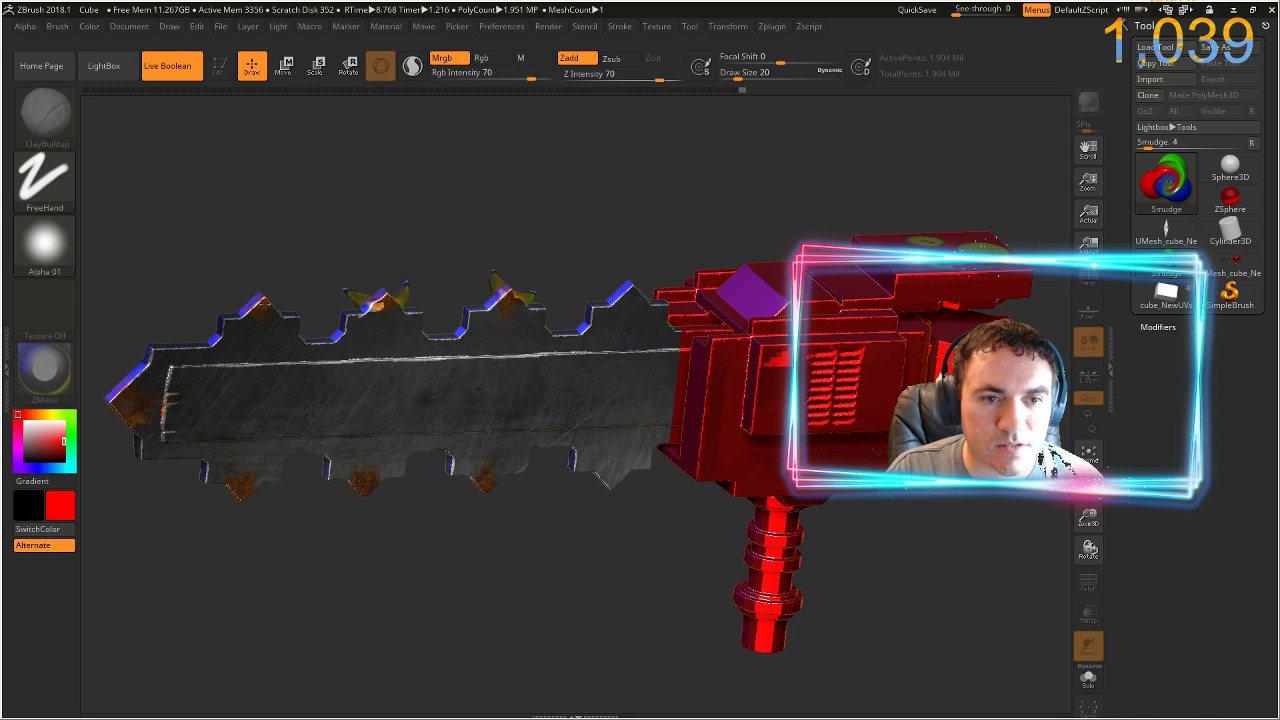
pyautogui.moveTo(268, 300); pyautogui.dragTo(280, 288)
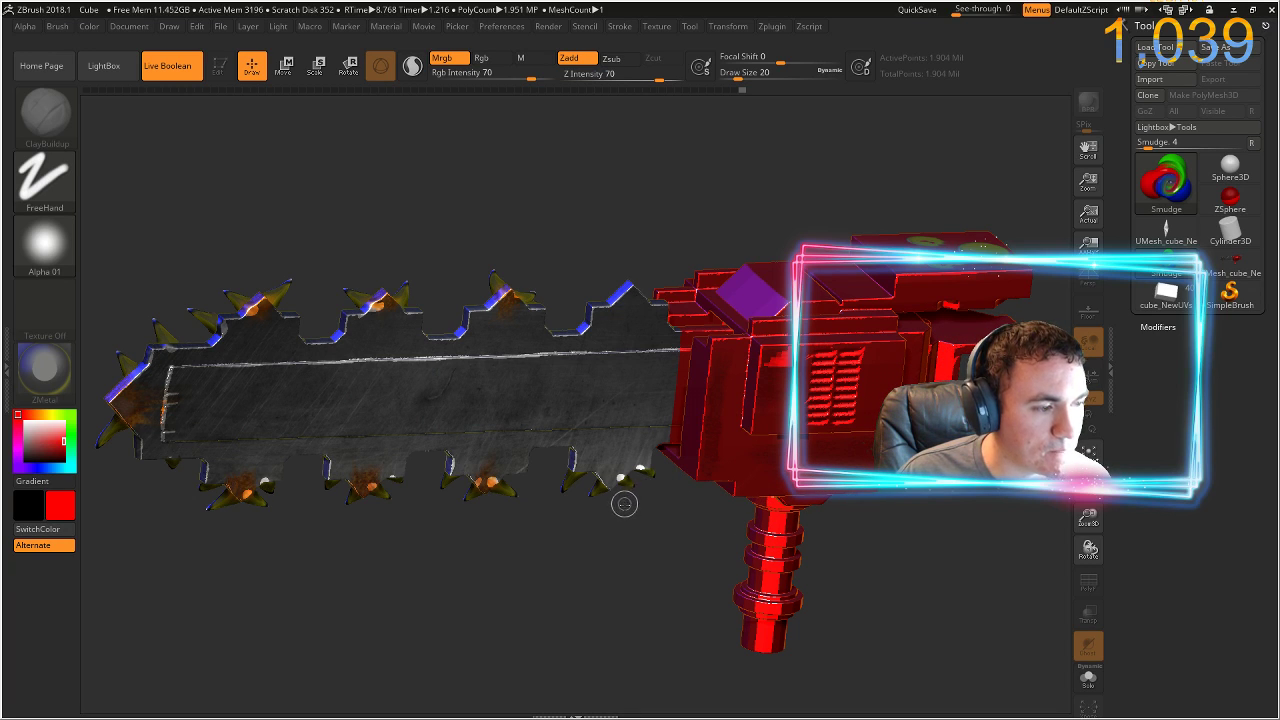
# - Adjust the Smudge brush's draw size to 54, testing it on a notch in the blade's upper edge
pyautogui.press(']')
pyautogui.press(']')
pyautogui.press(']')
pyautogui.press(']')
pyautogui.press(']')
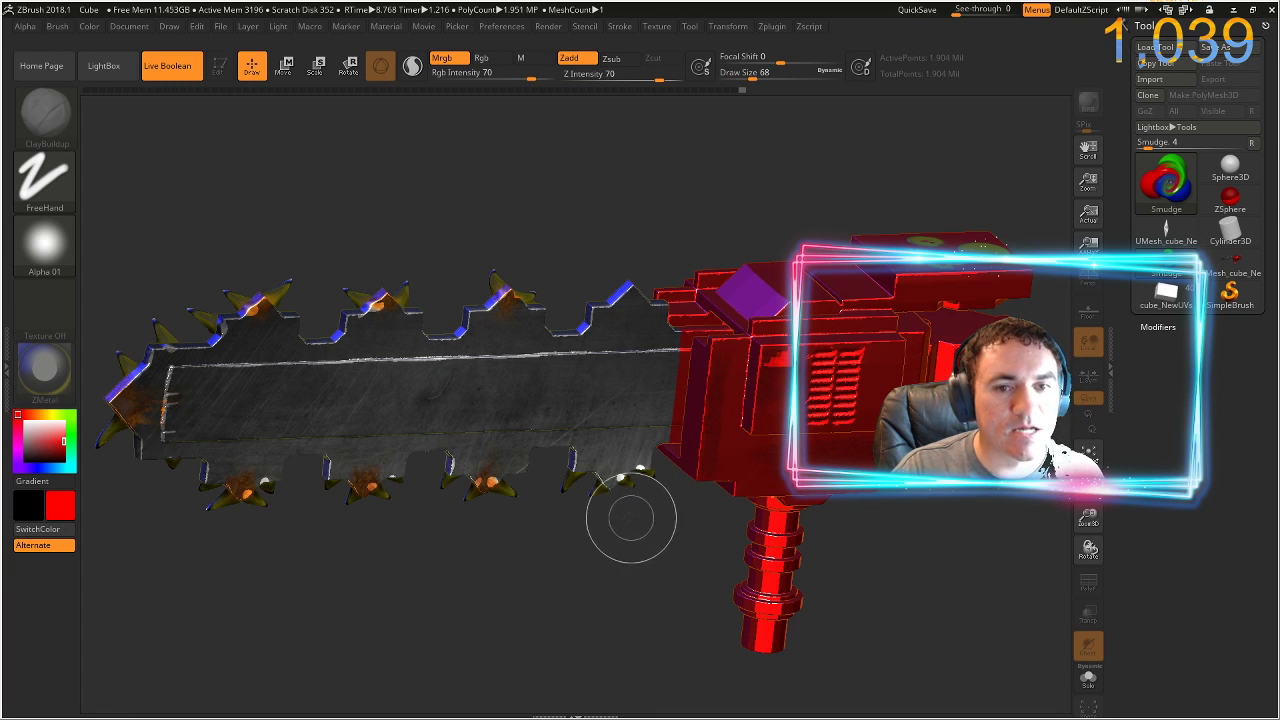
pyautogui.press('s')
pyautogui.press('[')
pyautogui.press('[')
pyautogui.press('[')
pyautogui.press('[')
pyautogui.press('[')
pyautogui.press('[')
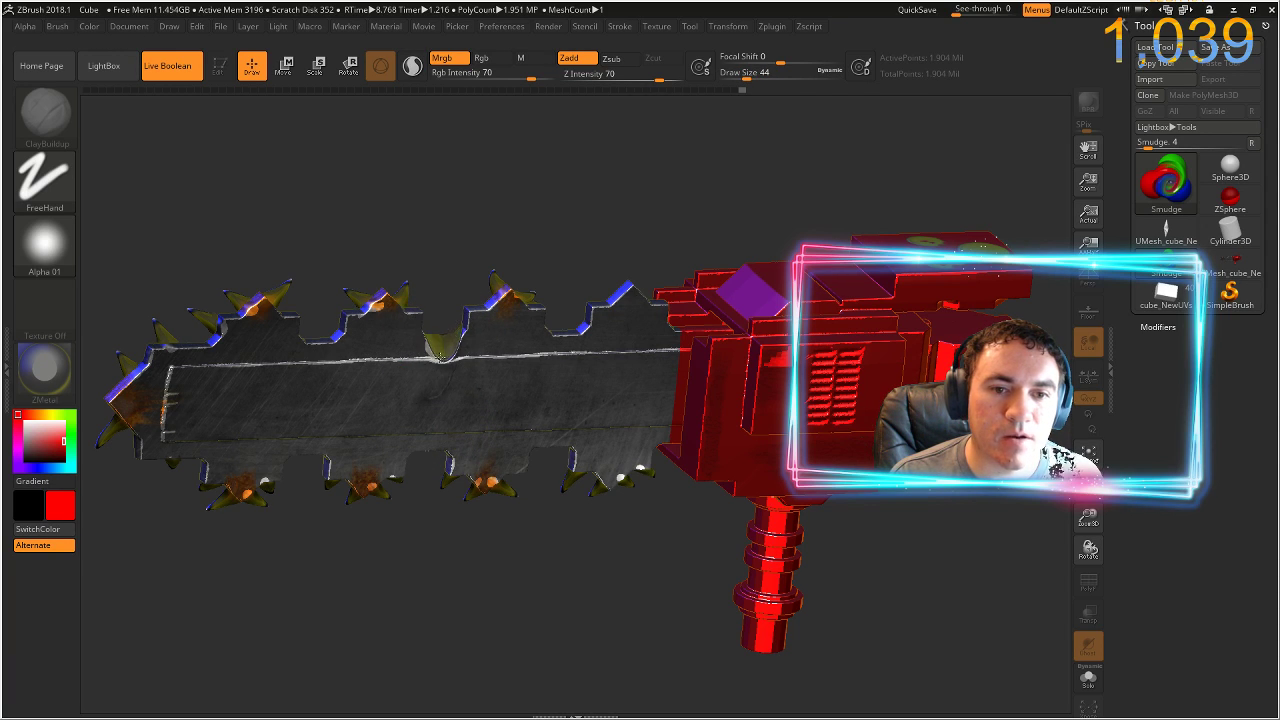
pyautogui.press('s')
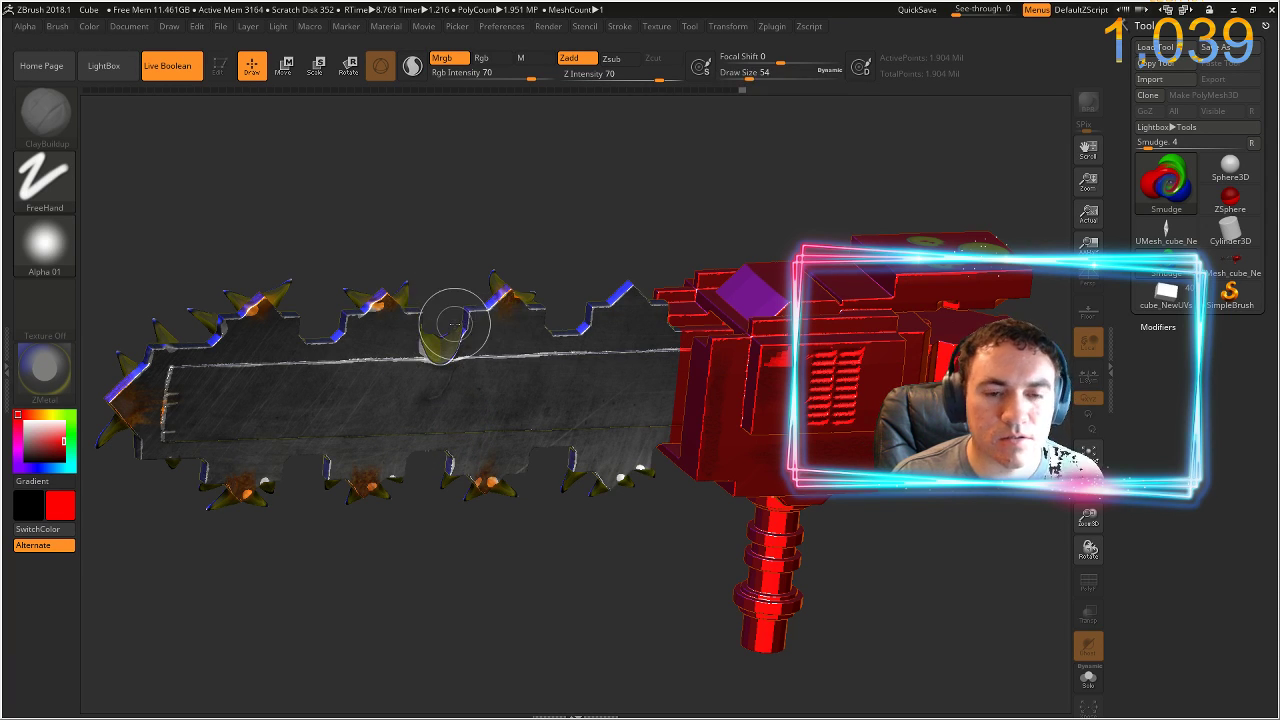
# - Try smudging long strokes through the upper notch and across the flat face of the blade
pyautogui.moveTo(432, 320)
pyautogui.mouseDown()
pyautogui.moveTo(426, 356)
pyautogui.moveTo(436, 338)
pyautogui.moveTo(438, 364)
pyautogui.moveTo(467, 373)
pyautogui.moveTo(404, 400)
pyautogui.moveTo(409, 380)
pyautogui.moveTo(198, 404)
pyautogui.moveTo(294, 409)
pyautogui.mouseUp()
pyautogui.moveTo(640, 400)
pyautogui.mouseDown()
pyautogui.moveTo(457, 400)
pyautogui.moveTo(469, 407)
pyautogui.moveTo(560, 389)
pyautogui.moveTo(458, 386)
pyautogui.moveTo(531, 391)
pyautogui.moveTo(480, 375)
pyautogui.moveTo(540, 348)
pyautogui.moveTo(482, 370)
pyautogui.mouseUp()
pyautogui.moveTo(405, 360)
pyautogui.mouseDown()
pyautogui.moveTo(370, 365)
pyautogui.moveTo(418, 370)
pyautogui.moveTo(329, 371)
pyautogui.mouseUp()
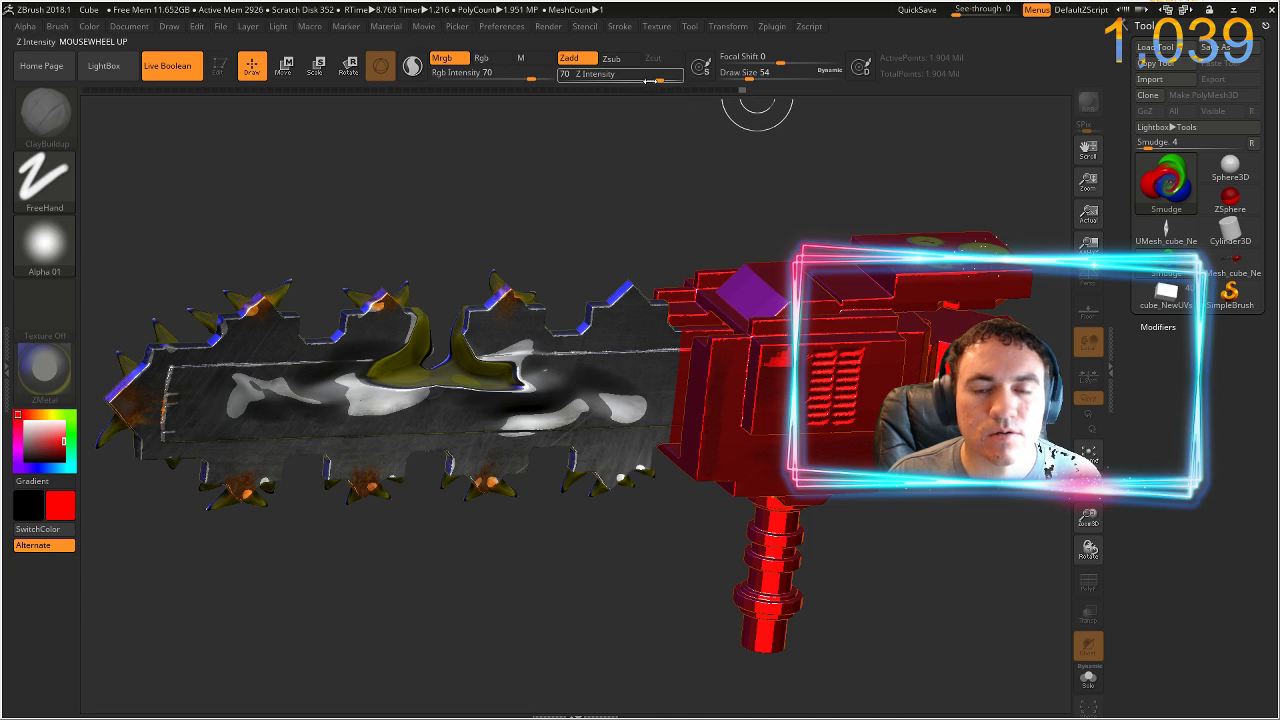
# - Undo the smudge strokes made across the blade's face and its upper notch
pyautogui.press('ctrl')
pyautogui.hotkey('ctrl', 'z')
pyautogui.hotkey('ctrl', 'z')
pyautogui.hotkey('ctrl', 'z')
pyautogui.hotkey('ctrl', 'z')
pyautogui.hotkey('ctrl', 'z')
pyautogui.hotkey('ctrl', 'z')
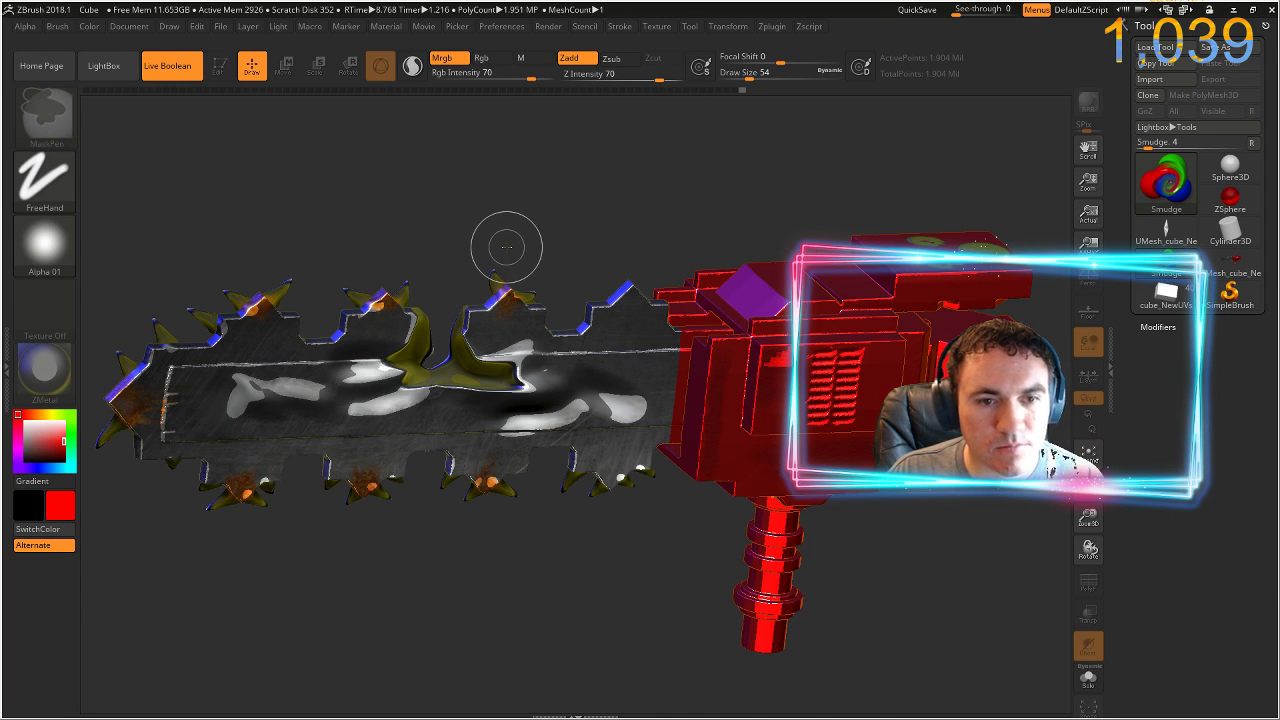
pyautogui.hotkey('ctrl', 'z')
pyautogui.hotkey('ctrl', 'z')
pyautogui.hotkey('ctrl', 'z')
pyautogui.hotkey('ctrl', 'z')
pyautogui.hotkey('ctrl', 'z')
pyautogui.hotkey('ctrl', 'z')
pyautogui.hotkey('ctrl', 'z')
pyautogui.hotkey('ctrl', 'z')
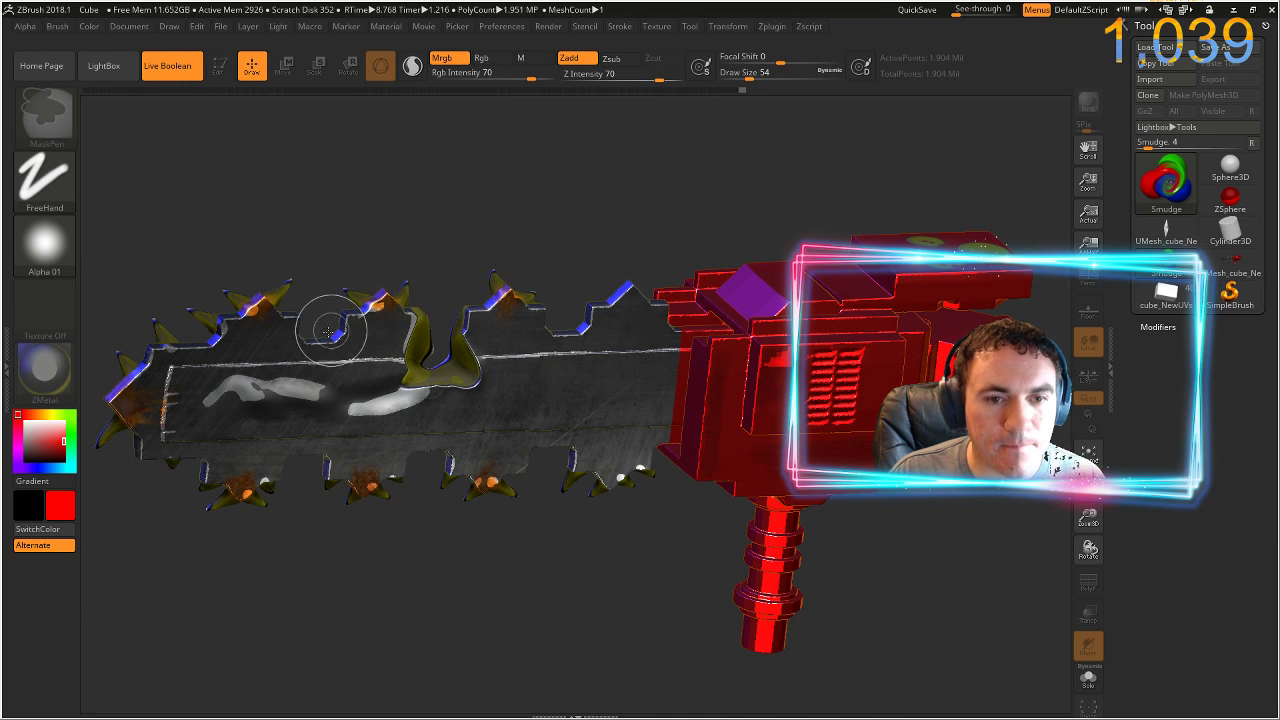
pyautogui.hotkey('ctrl', 'z')
pyautogui.hotkey('ctrl', 'z')
pyautogui.hotkey('ctrl', 'z')
pyautogui.hotkey('ctrl', 'z')
pyautogui.hotkey('ctrl', 'z')
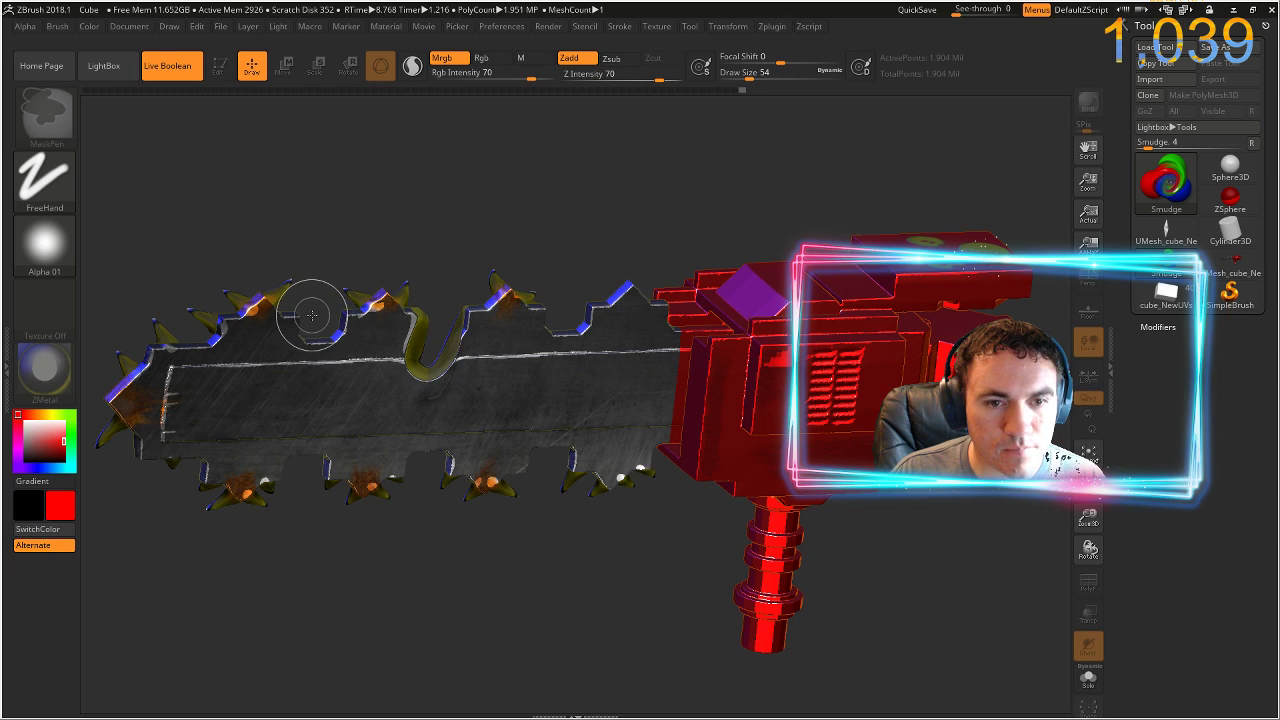
pyautogui.hotkey('ctrl', 'z')
pyautogui.hotkey('ctrl', 'z')
pyautogui.hotkey('ctrl', 'z')
pyautogui.hotkey('ctrl', 'z')
pyautogui.hotkey('ctrl', 'z')
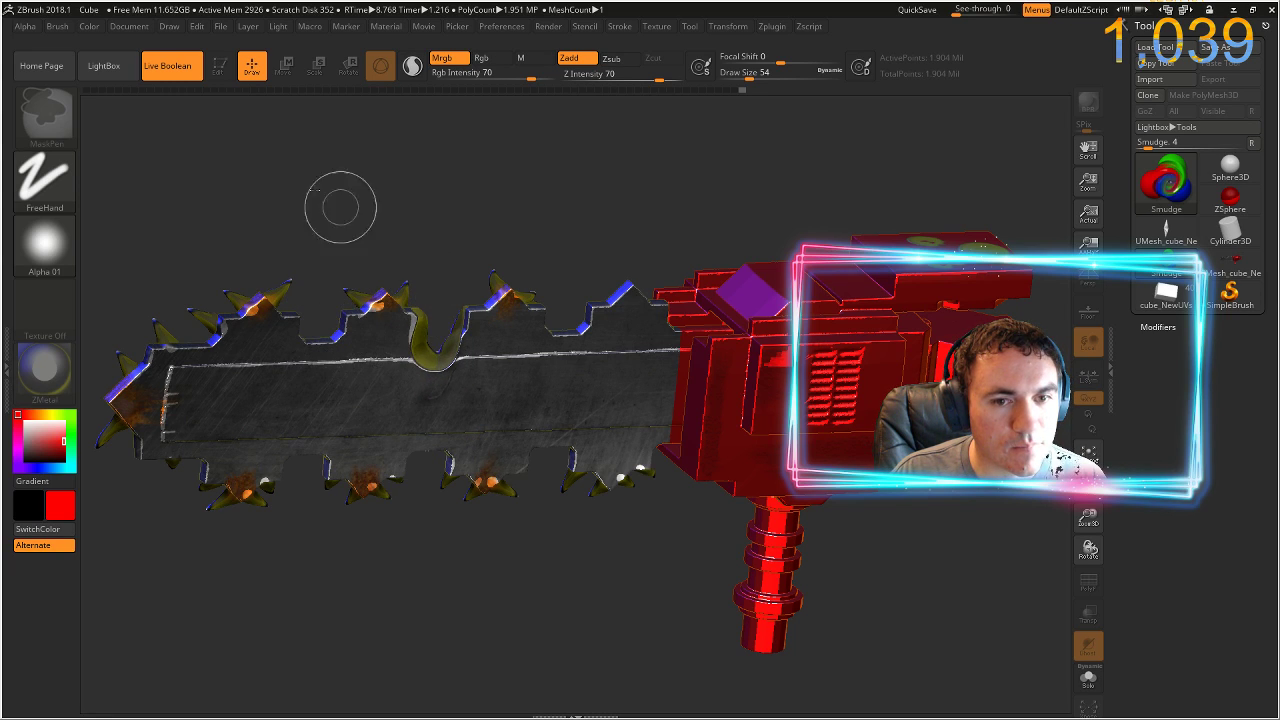
pyautogui.hotkey('ctrl', 'z')
pyautogui.hotkey('ctrl', 'z')
pyautogui.hotkey('ctrl', 'z')
pyautogui.hotkey('ctrl', 'z')
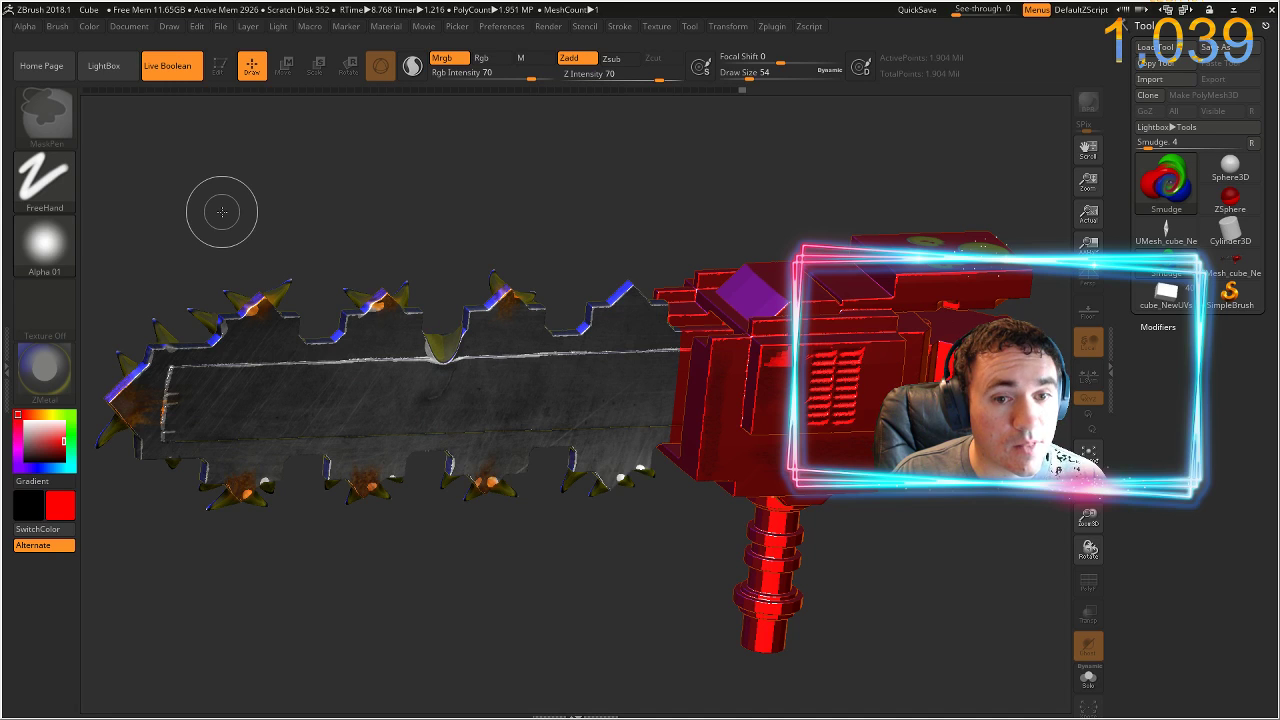
# - Switch the Smudge brush to Alpha 23, try one stroke on the blade's face and undo it
pyautogui.click(57, 234)
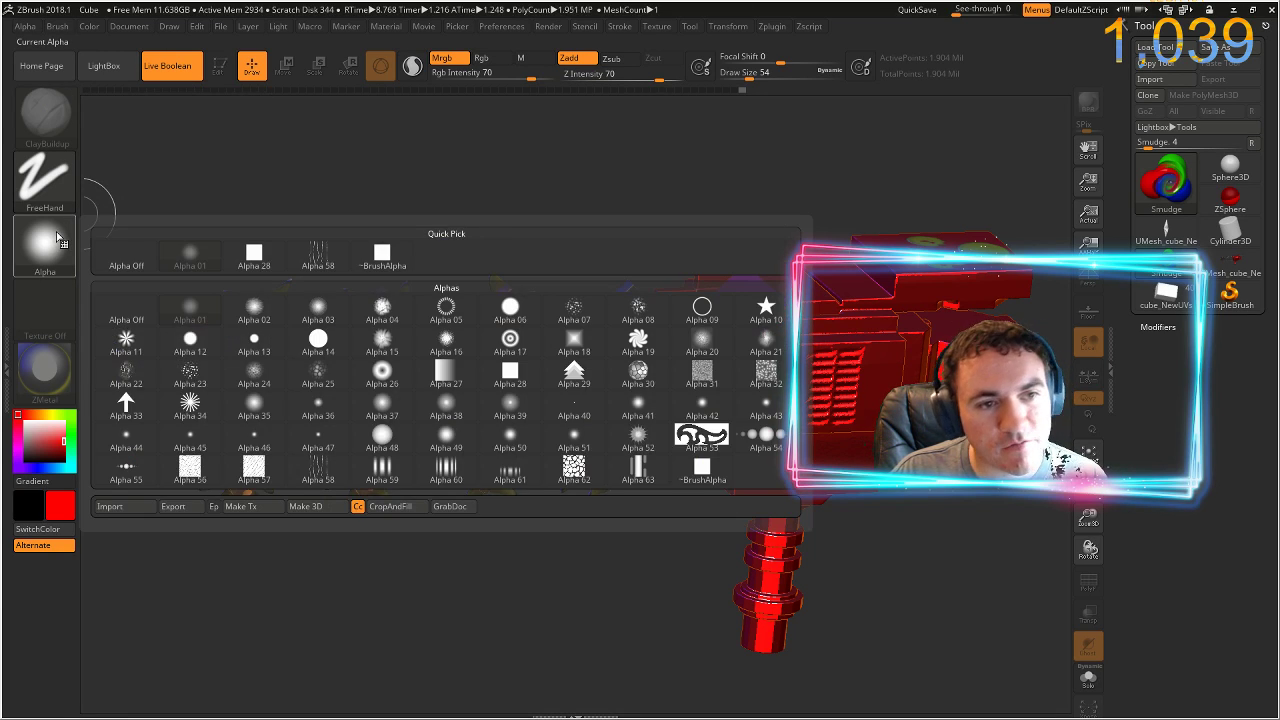
pyautogui.click(190, 365)
pyautogui.moveTo(330, 405); pyautogui.dragTo(441, 404)
pyautogui.hotkey('ctrl', 'z')
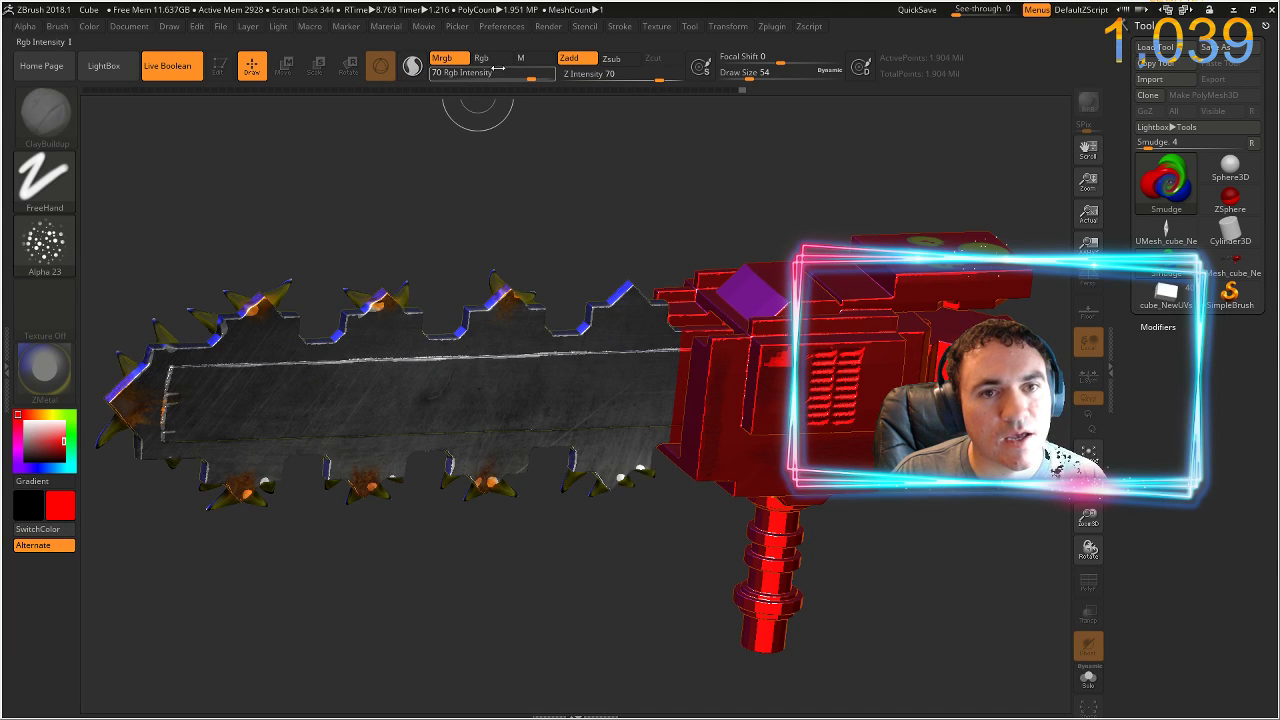
# - Lower the Smudge brush's RGB and Z intensity to 1 and smudge the blade's face and notched edges
pyautogui.moveTo(489, 79); pyautogui.dragTo(474, 79)
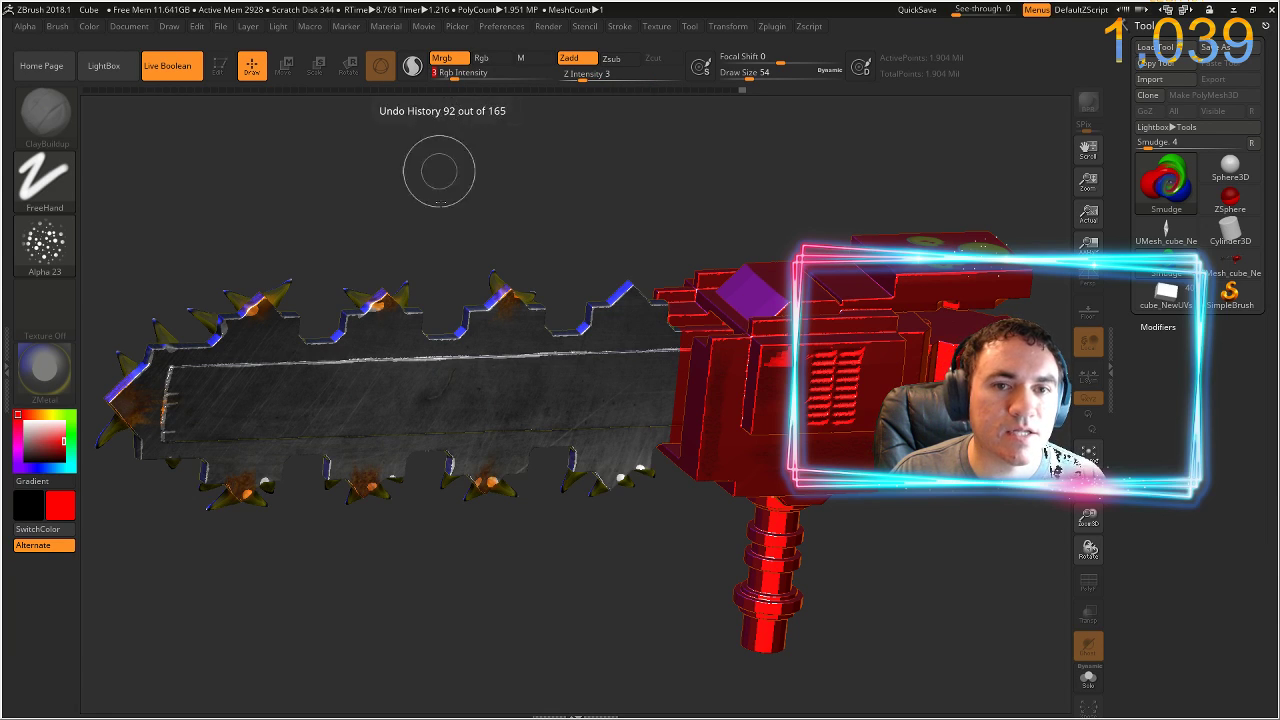
pyautogui.moveTo(265, 394); pyautogui.dragTo(284, 390)
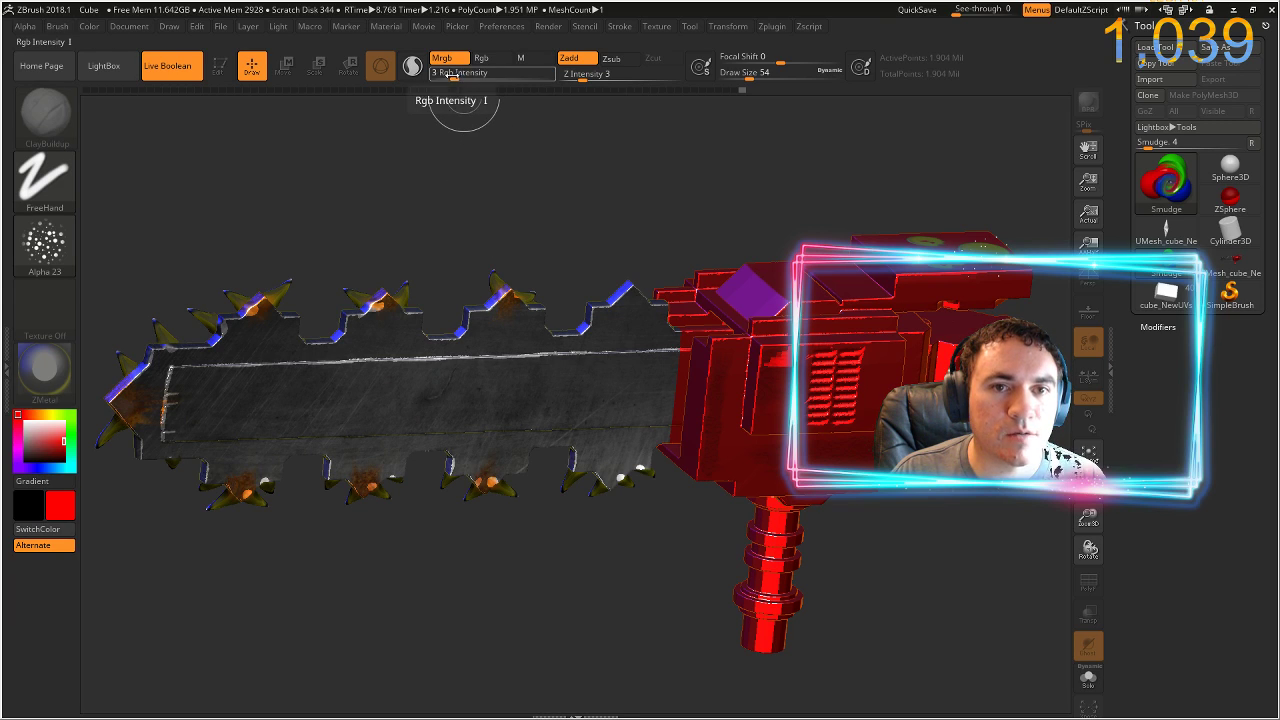
pyautogui.moveTo(453, 74); pyautogui.dragTo(447, 74)
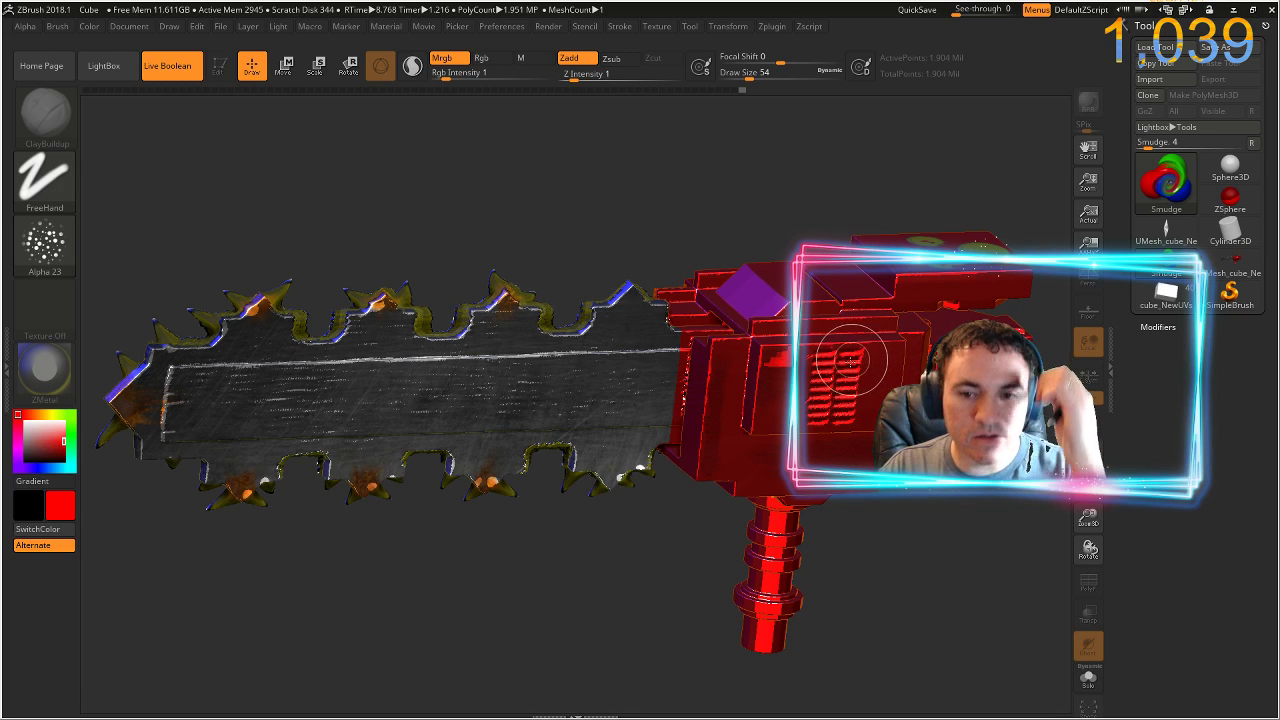
# - Replace the Smudge brush with the SaturationBrush 2.5D brush
pyautogui.click(1230, 300)
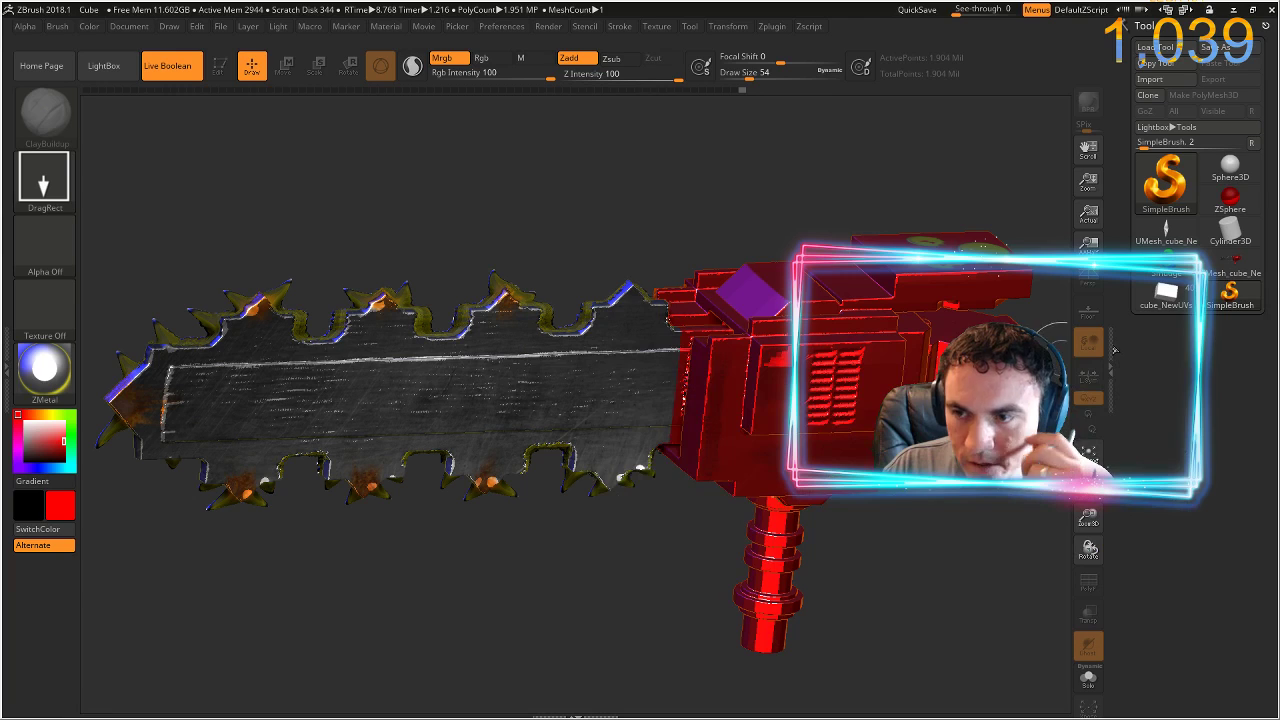
pyautogui.click(1230, 295)
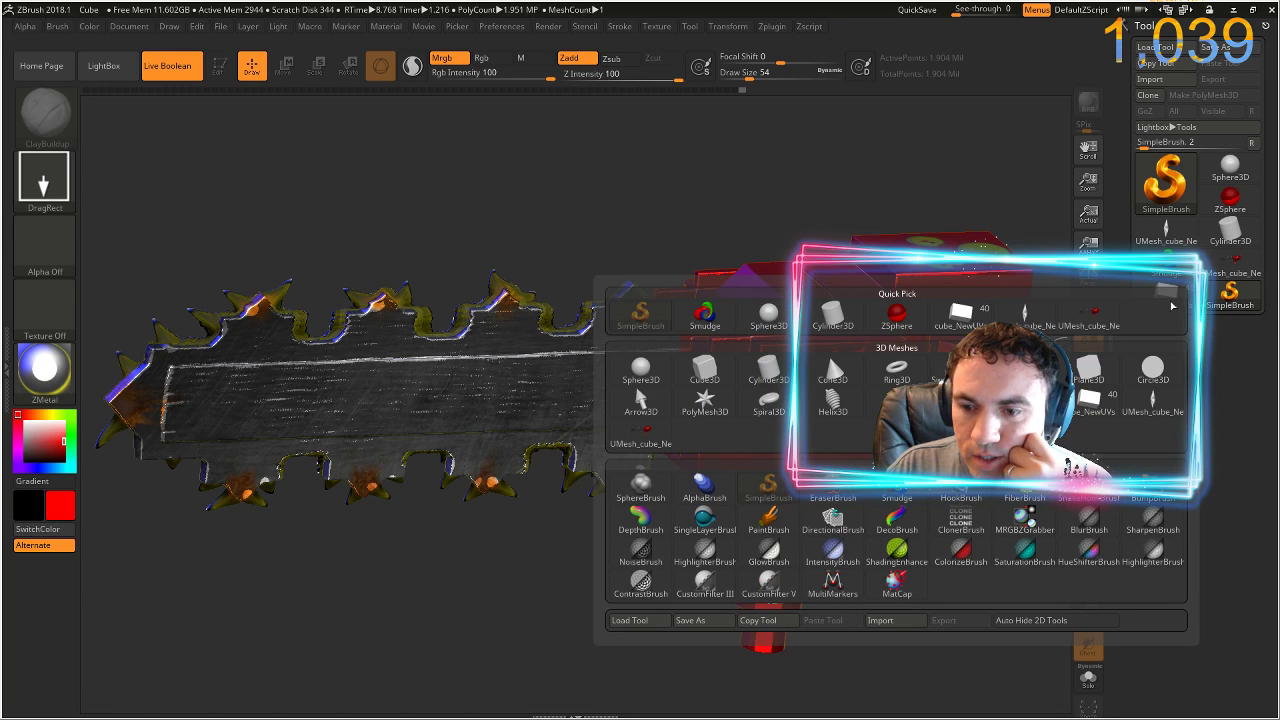
pyautogui.click(1025, 548)
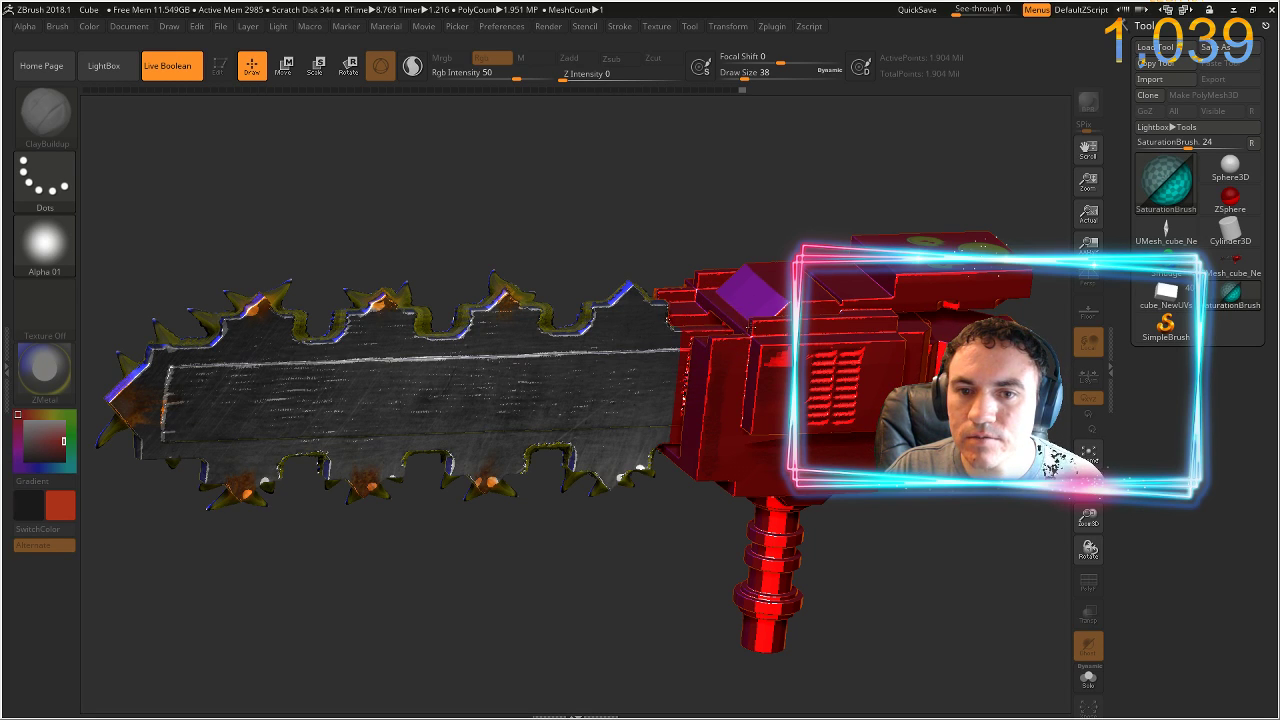
# - Try the IntensityBrush 2.5D brush on the saw's red body around the vents and undo the strokes
pyautogui.click(1216, 297)
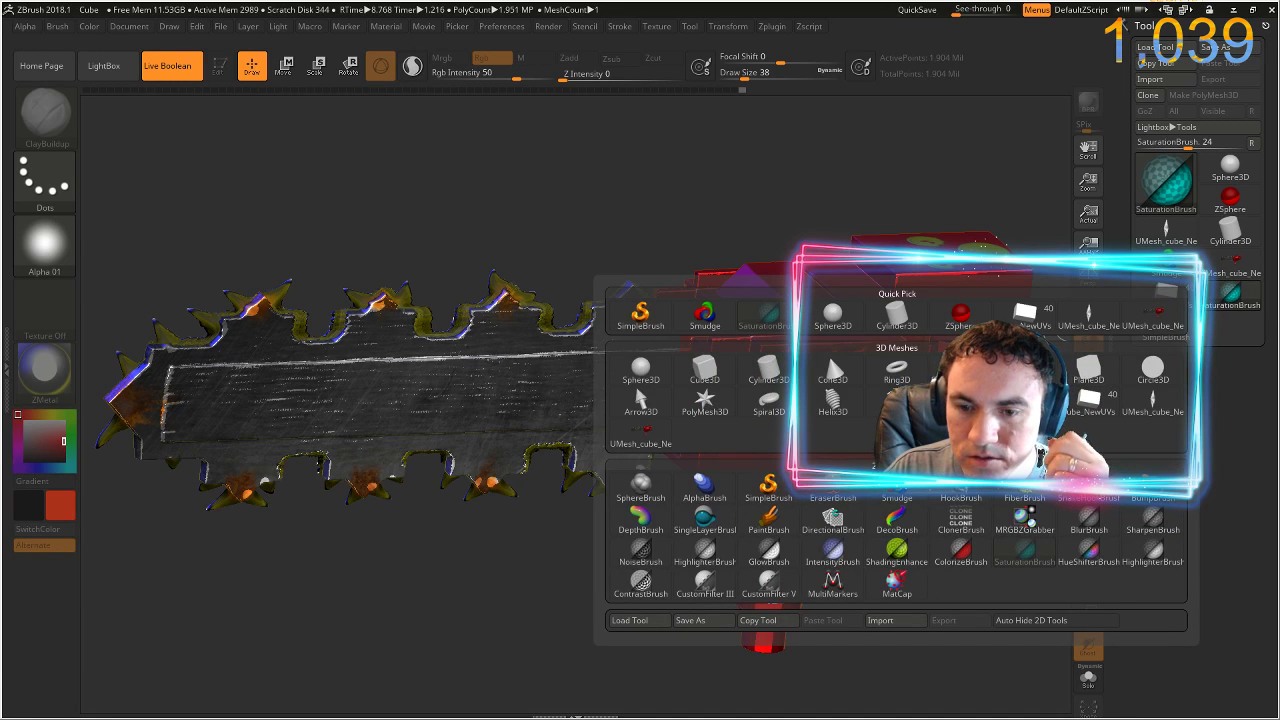
pyautogui.click(833, 550)
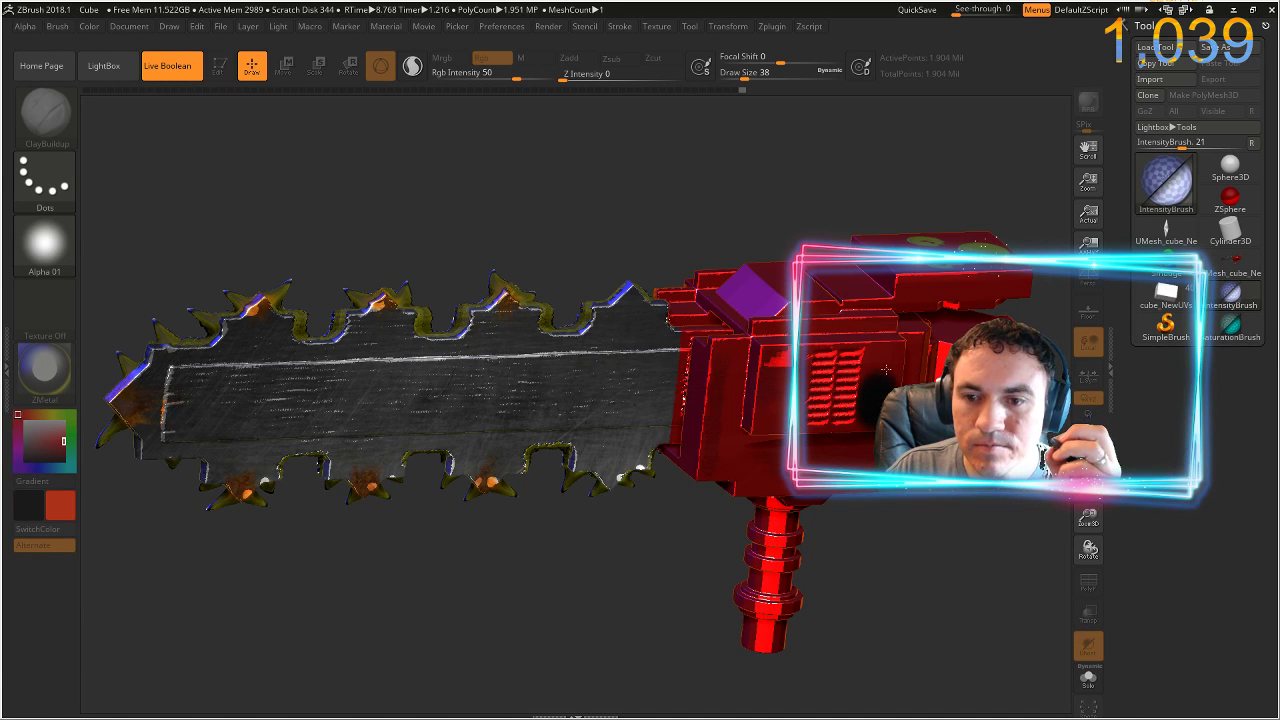
pyautogui.hotkey('ctrl', 'z')
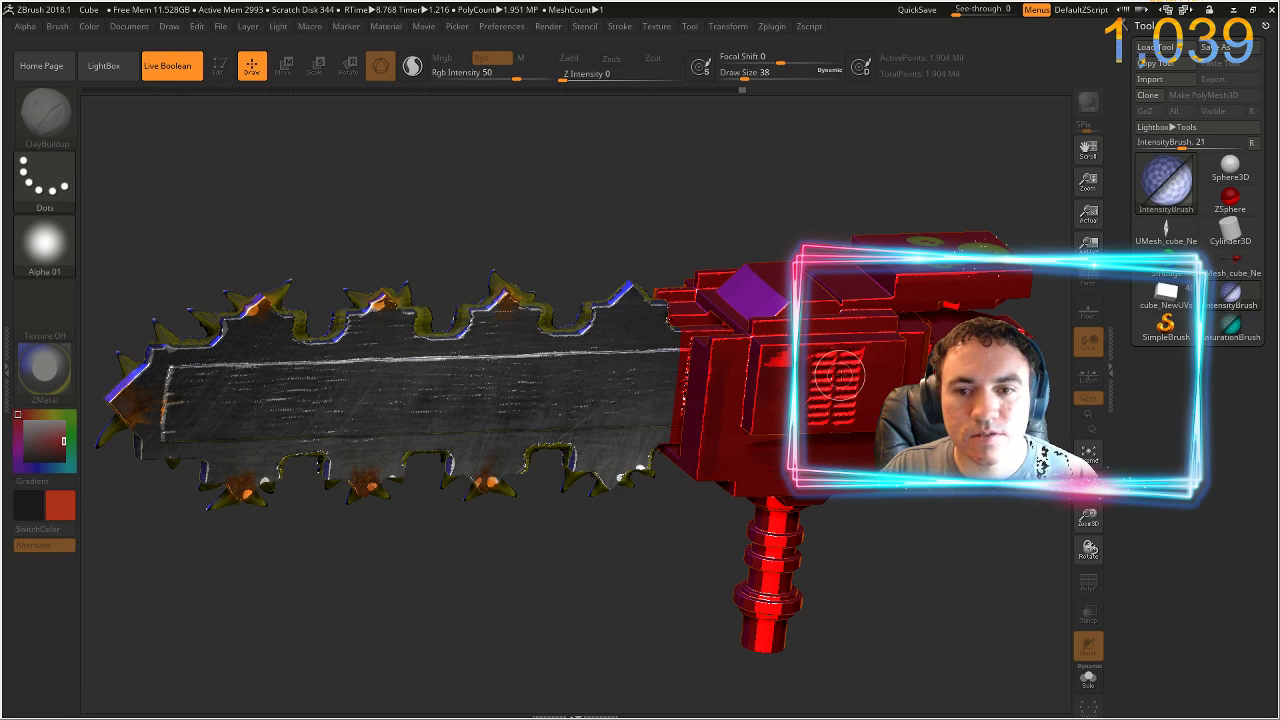
pyautogui.moveTo(768, 418)
pyautogui.mouseDown()
pyautogui.moveTo(772, 400)
pyautogui.moveTo(763, 420)
pyautogui.mouseUp()
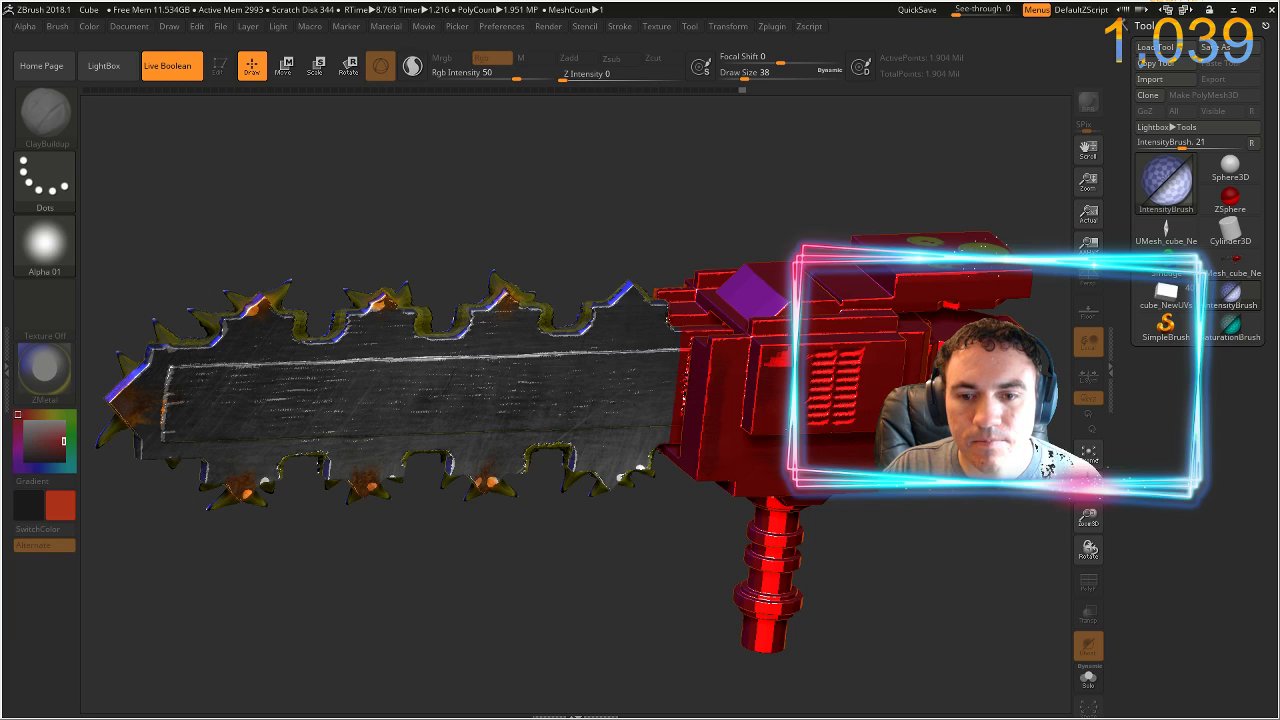
pyautogui.hotkey('ctrl', 'z')
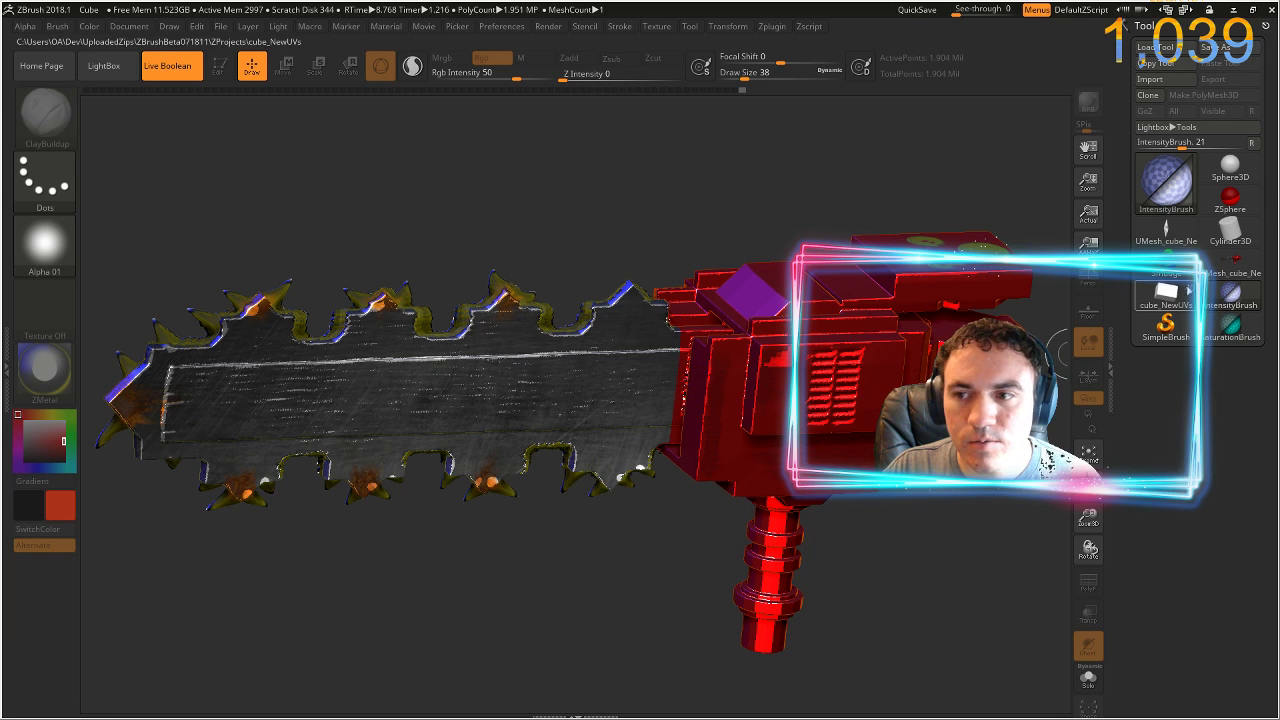
# - Bring back the SaturationBrush and replace it with the HighlighterBrush 2.5D brush
pyautogui.click(1229, 326)
pyautogui.click(1219, 337)
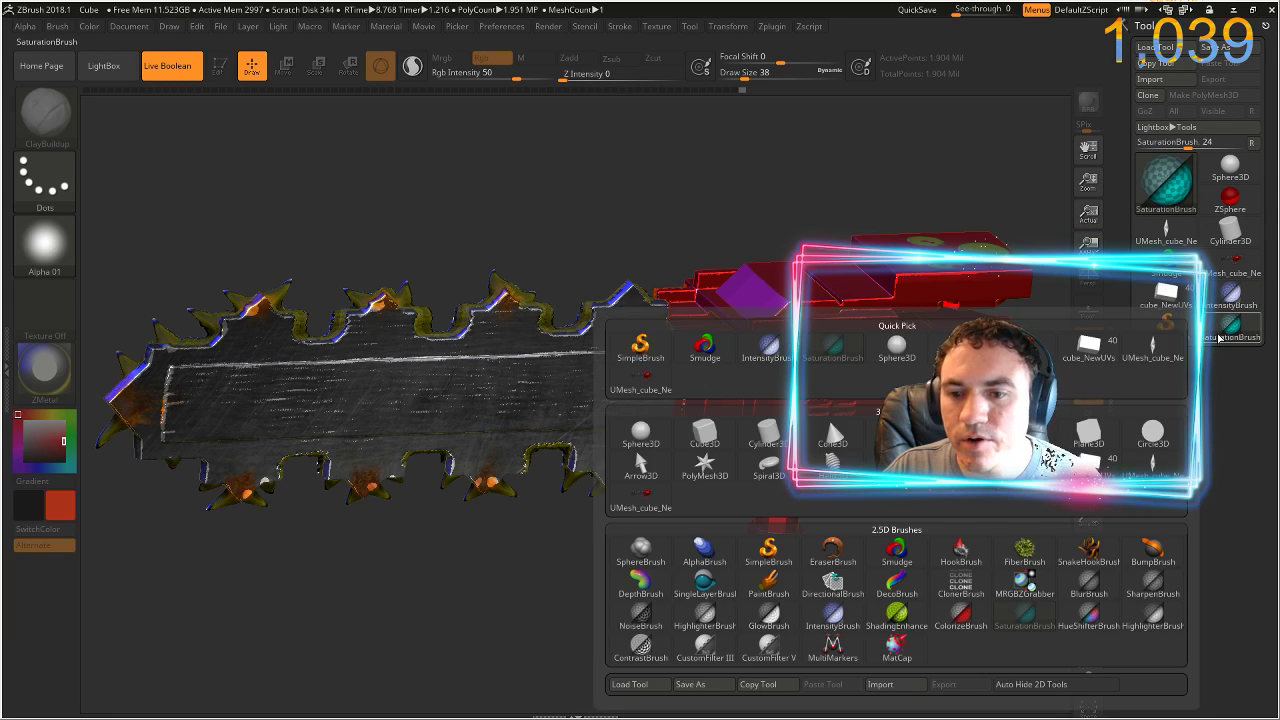
pyautogui.click(1155, 475)
pyautogui.click(1233, 344)
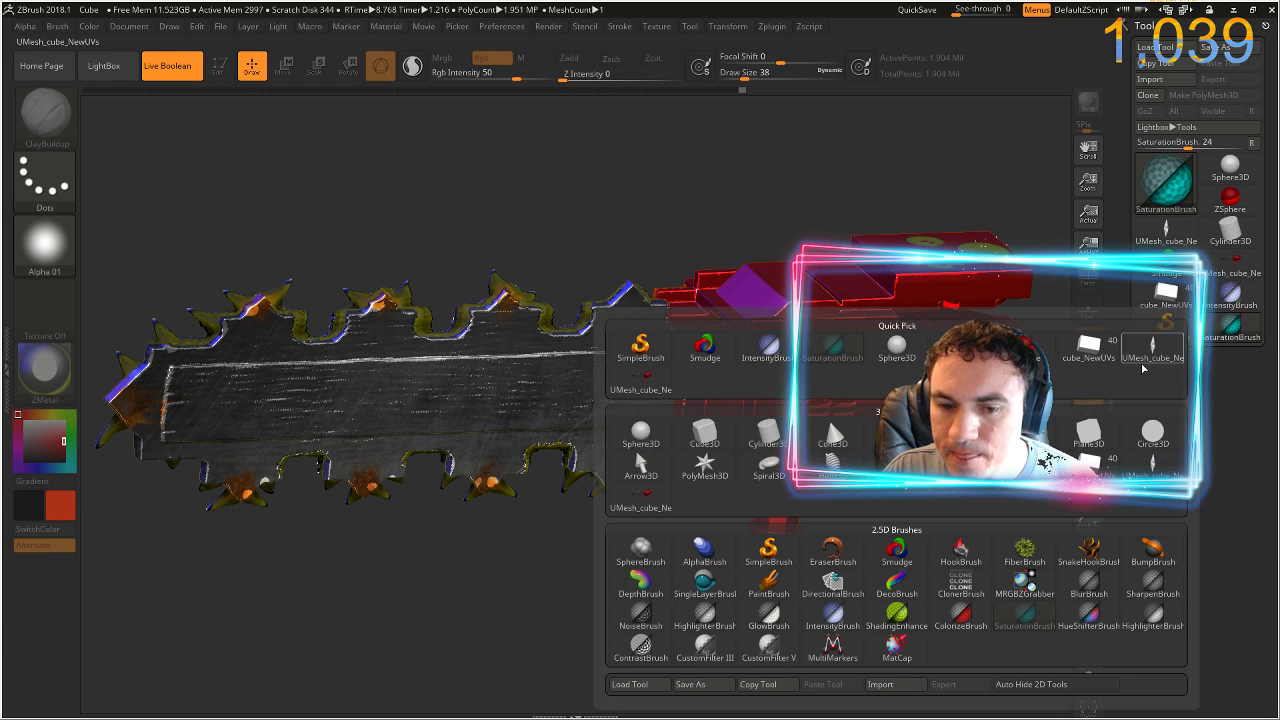
pyautogui.click(700, 608)
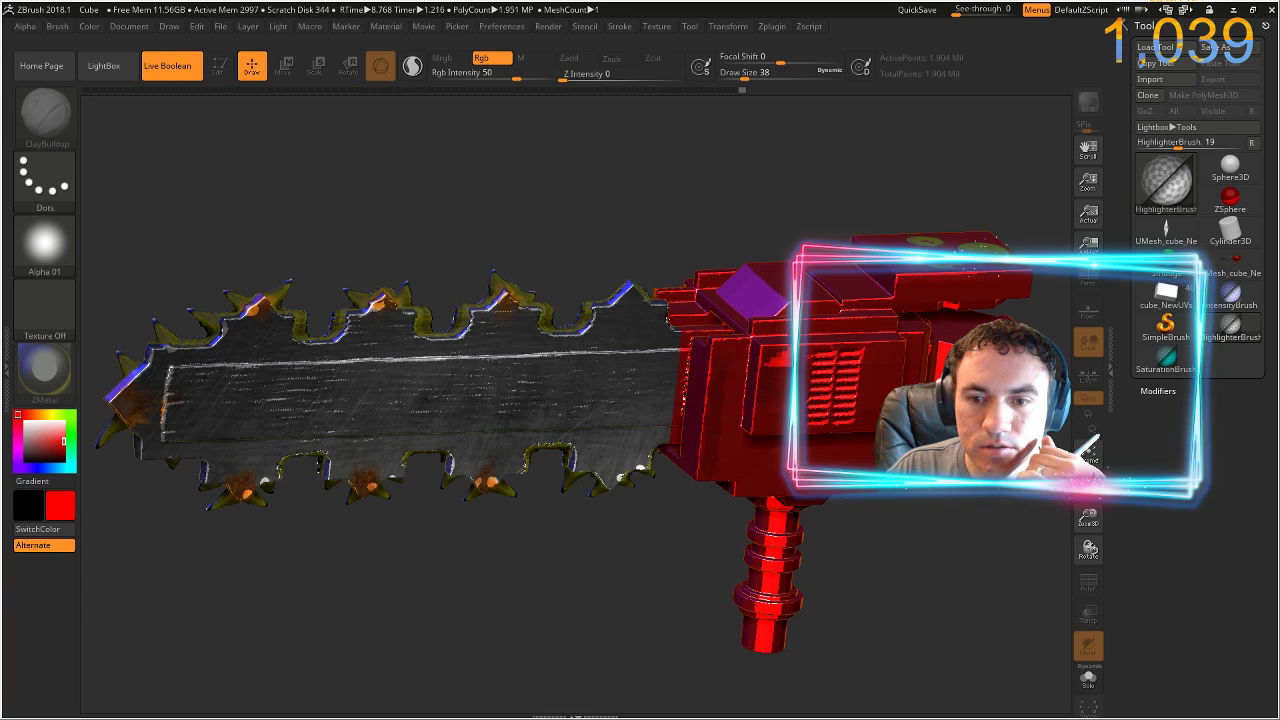
# - Switch through the SimpleBrush to the ContrastBrush 2.5D brush, try one stroke across the blade and undo it
pyautogui.click(1165, 323)
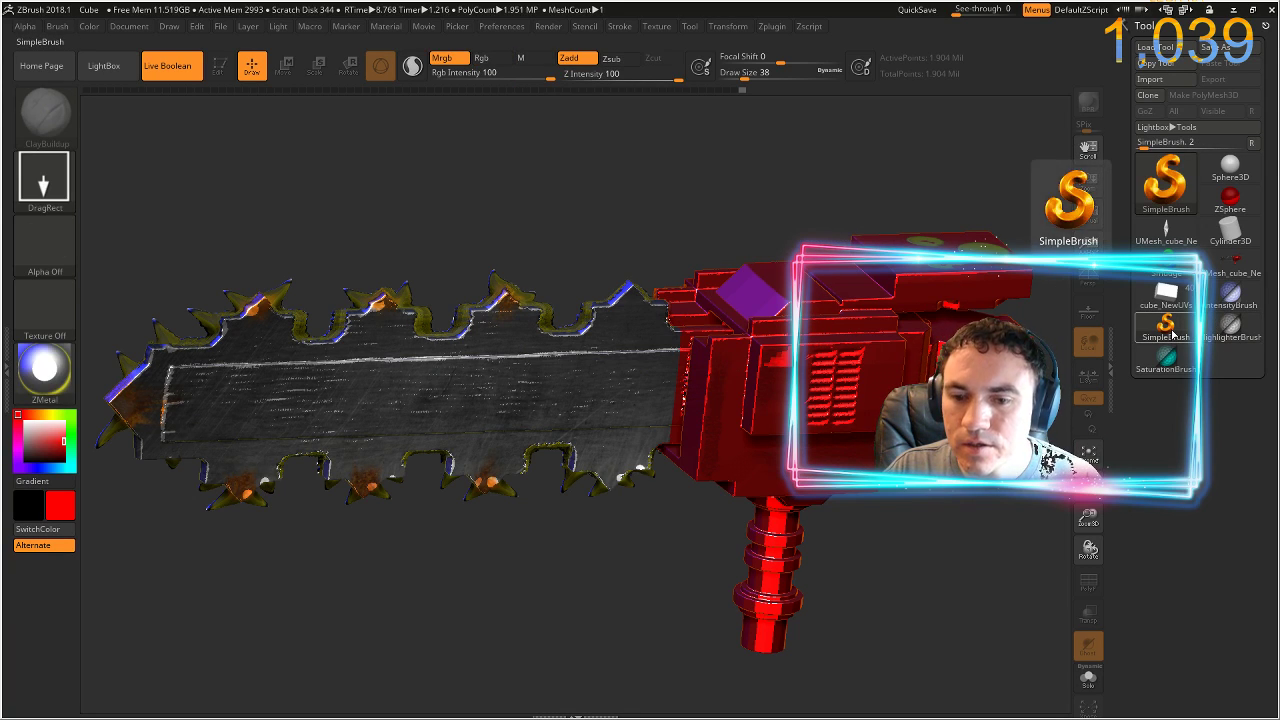
pyautogui.click(1165, 180)
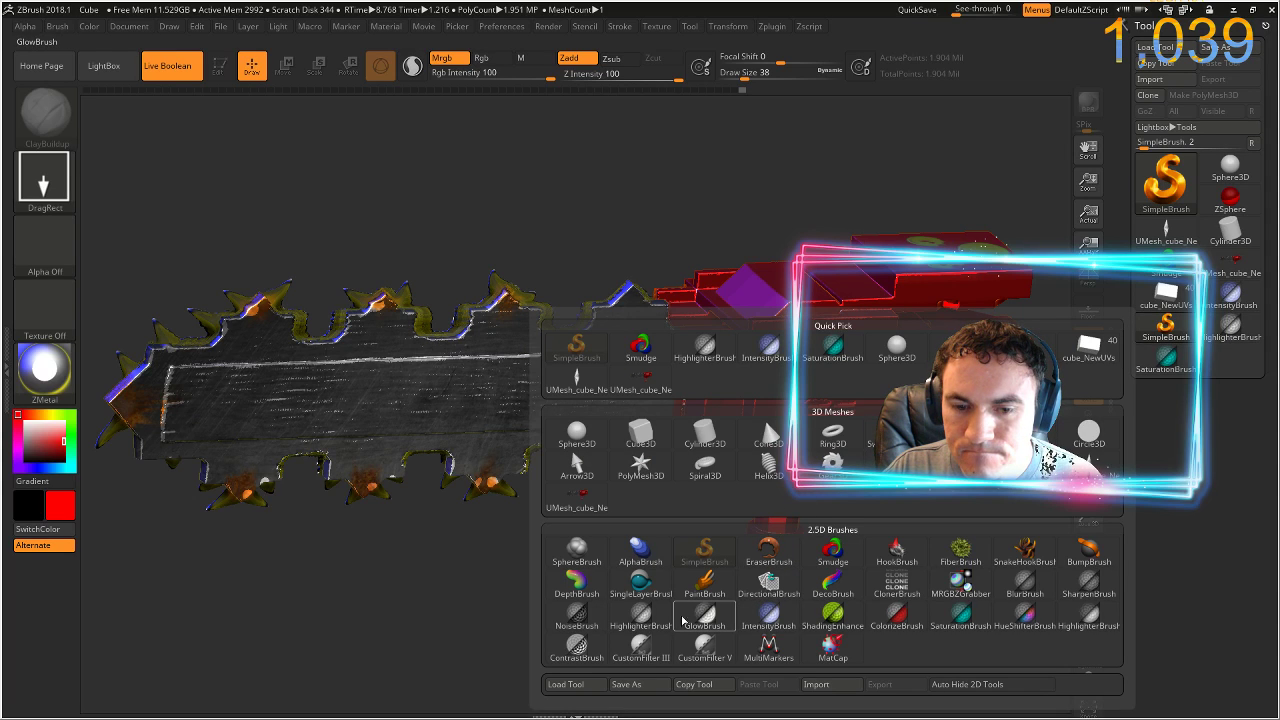
pyautogui.moveTo(706, 617)
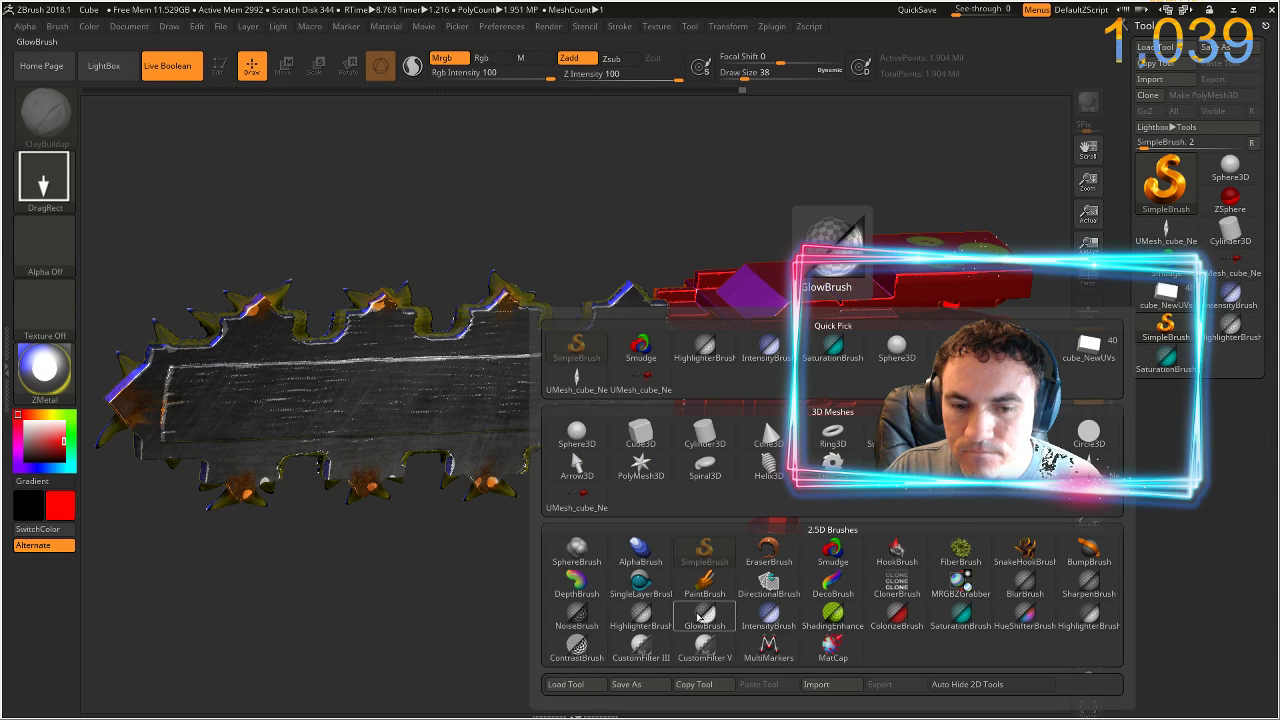
pyautogui.click(577, 645)
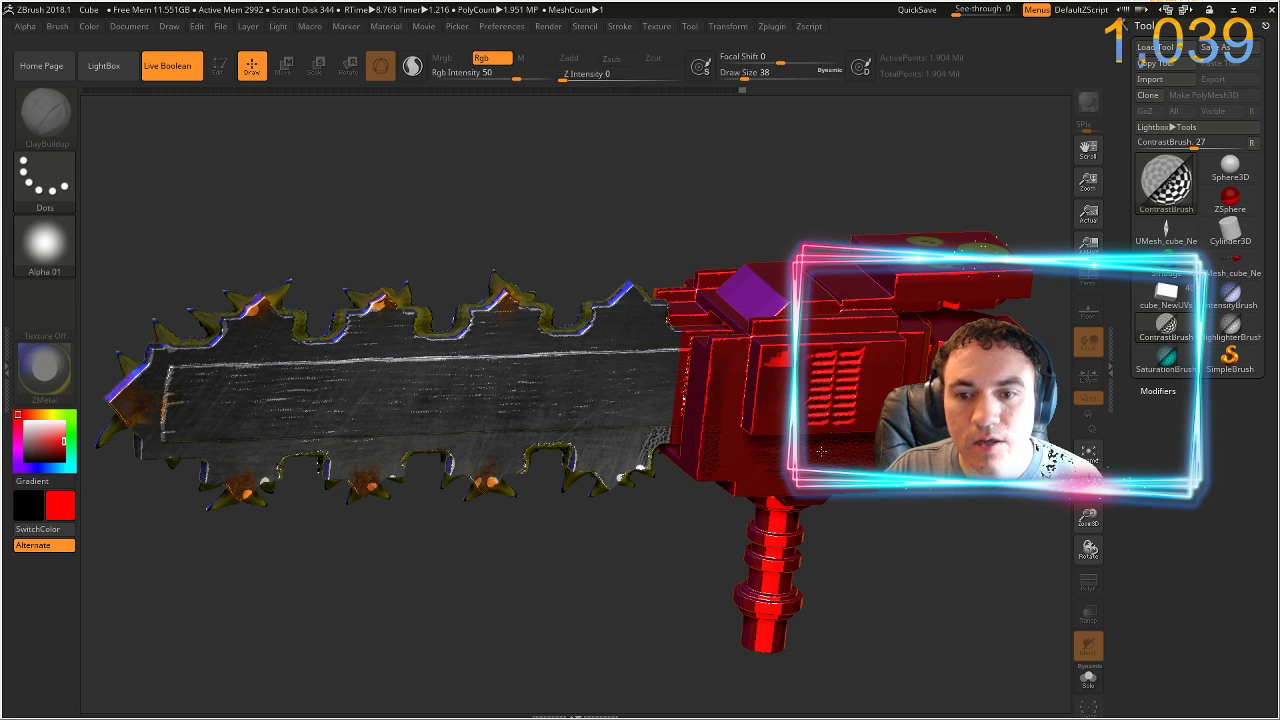
pyautogui.moveTo(655, 443)
pyautogui.mouseDown()
pyautogui.moveTo(515, 418)
pyautogui.moveTo(432, 372)
pyautogui.moveTo(323, 372)
pyautogui.mouseUp()
pyautogui.hotkey('ctrl', 'z')
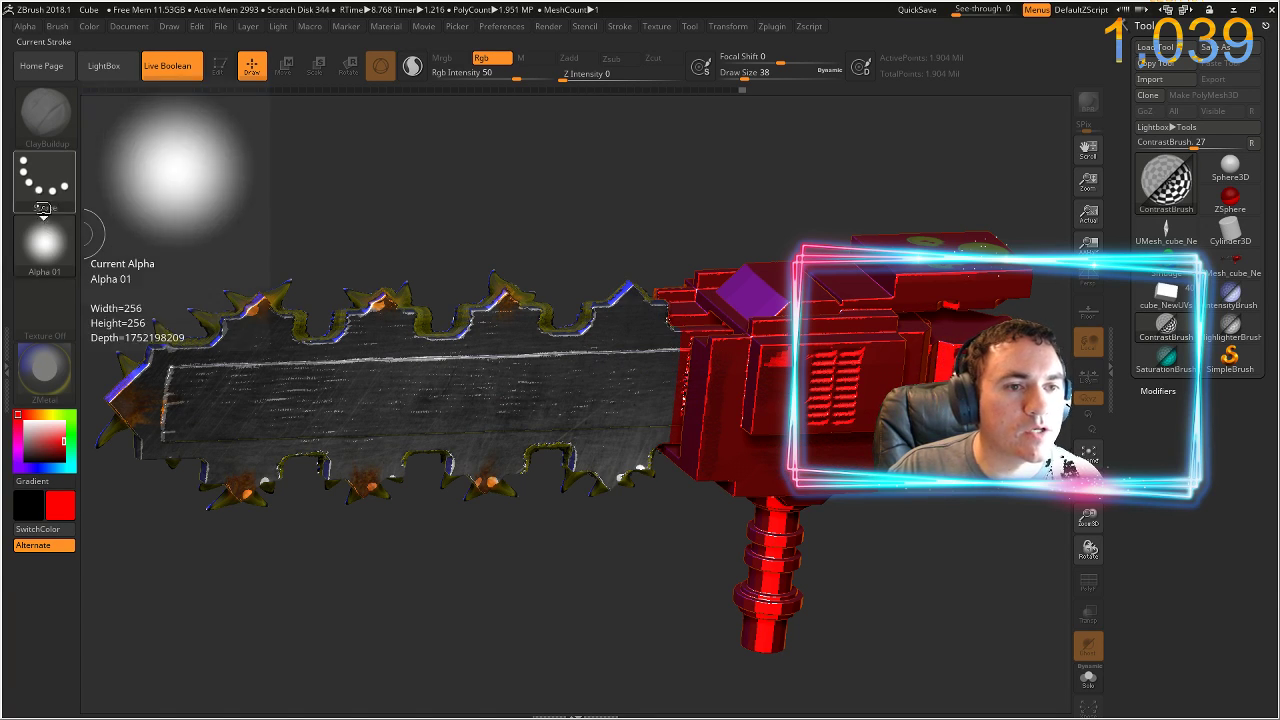
# - Set the ContrastBrush stroke type to DragRect and raise the contrast across the blade's face and teeth
pyautogui.click(45, 190)
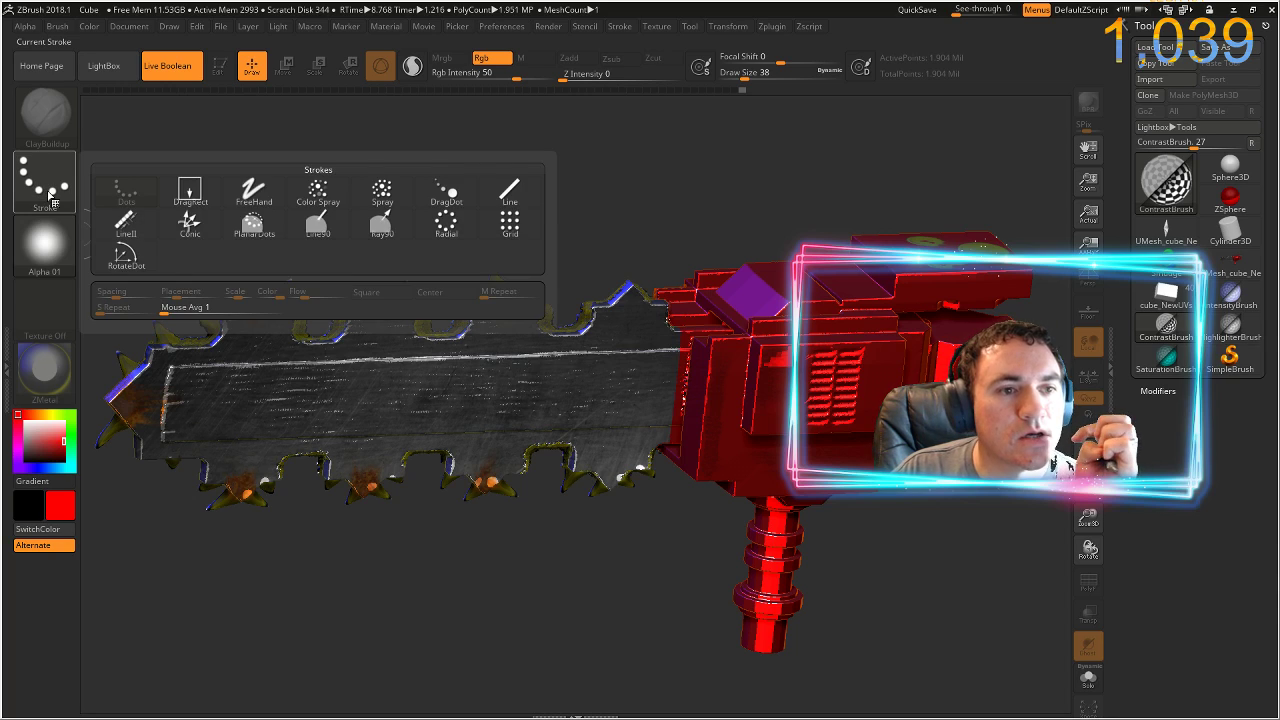
pyautogui.click(187, 194)
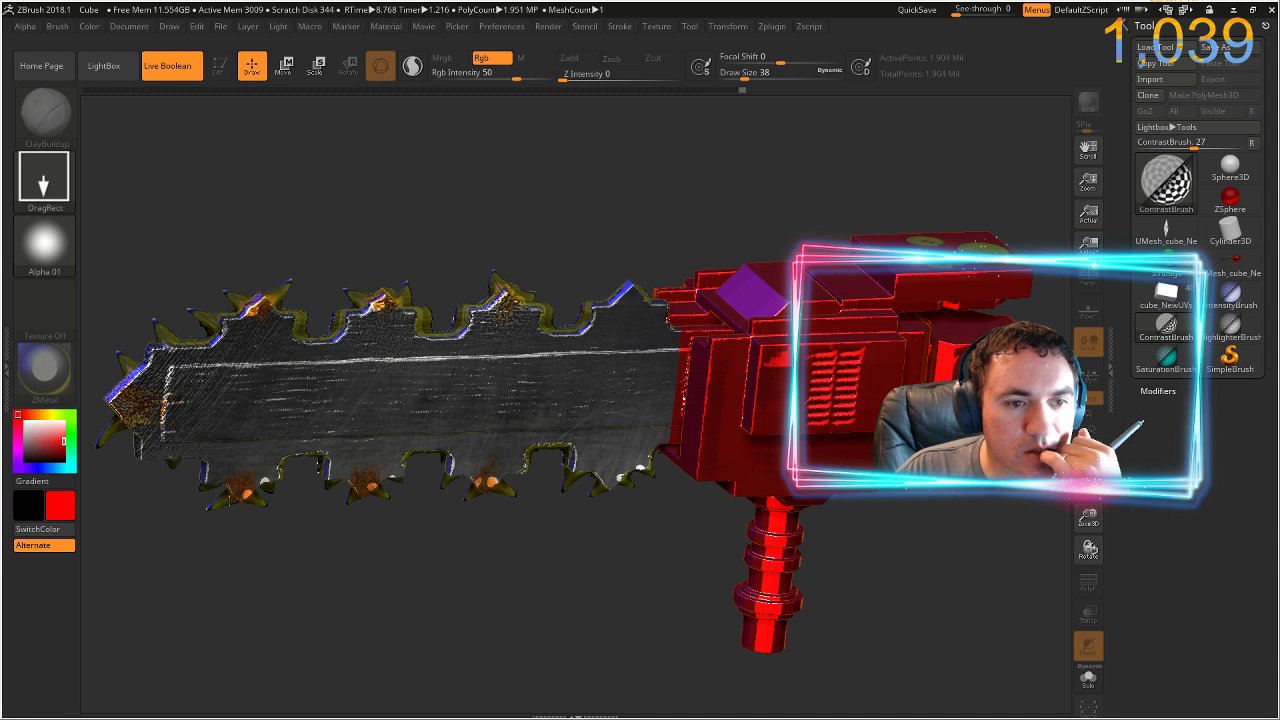
pyautogui.moveTo(165, 450); pyautogui.dragTo(115, 402)
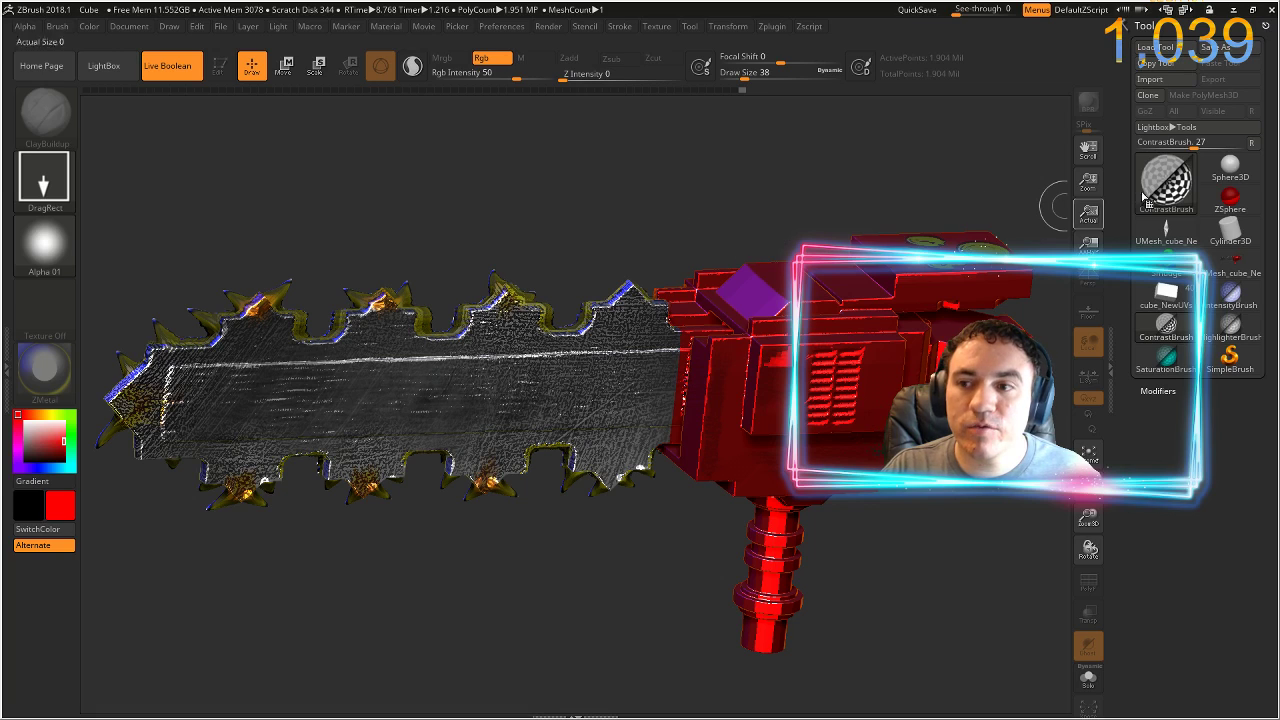
# - Clear the canvas, draw a large Sphere3D in its middle and enter Edit mode
pyautogui.click(1229, 168)
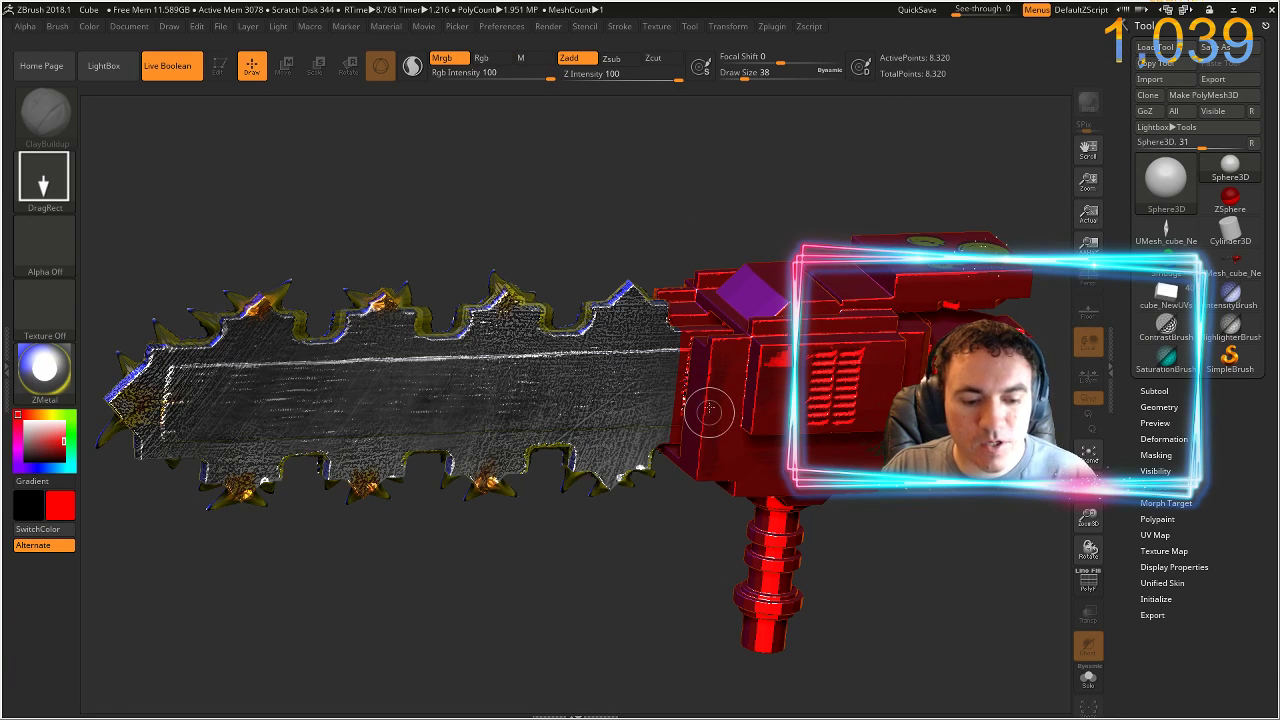
pyautogui.hotkey('ctrl', 'n')
pyautogui.moveTo(521, 374); pyautogui.dragTo(548, 548)
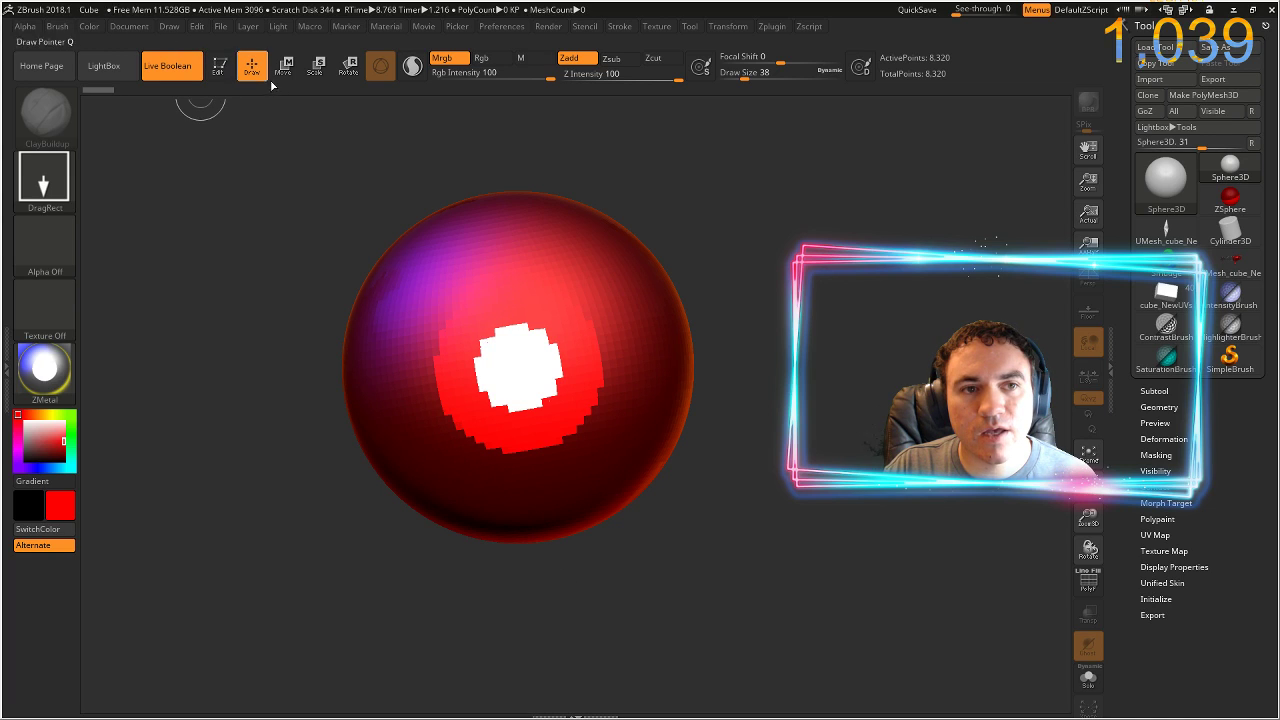
pyautogui.click(218, 66)
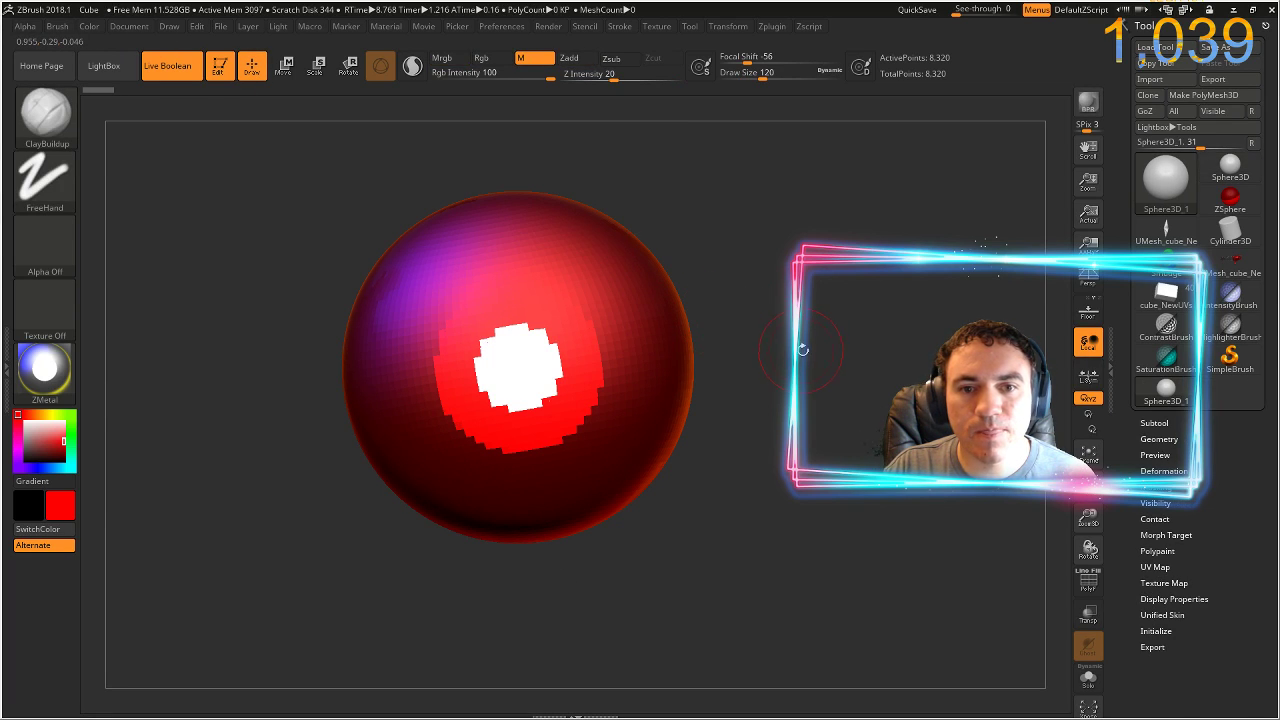
# - Assign the ToyPlastic material to the sphere and delete all of its LightCap lights
pyautogui.click(53, 380)
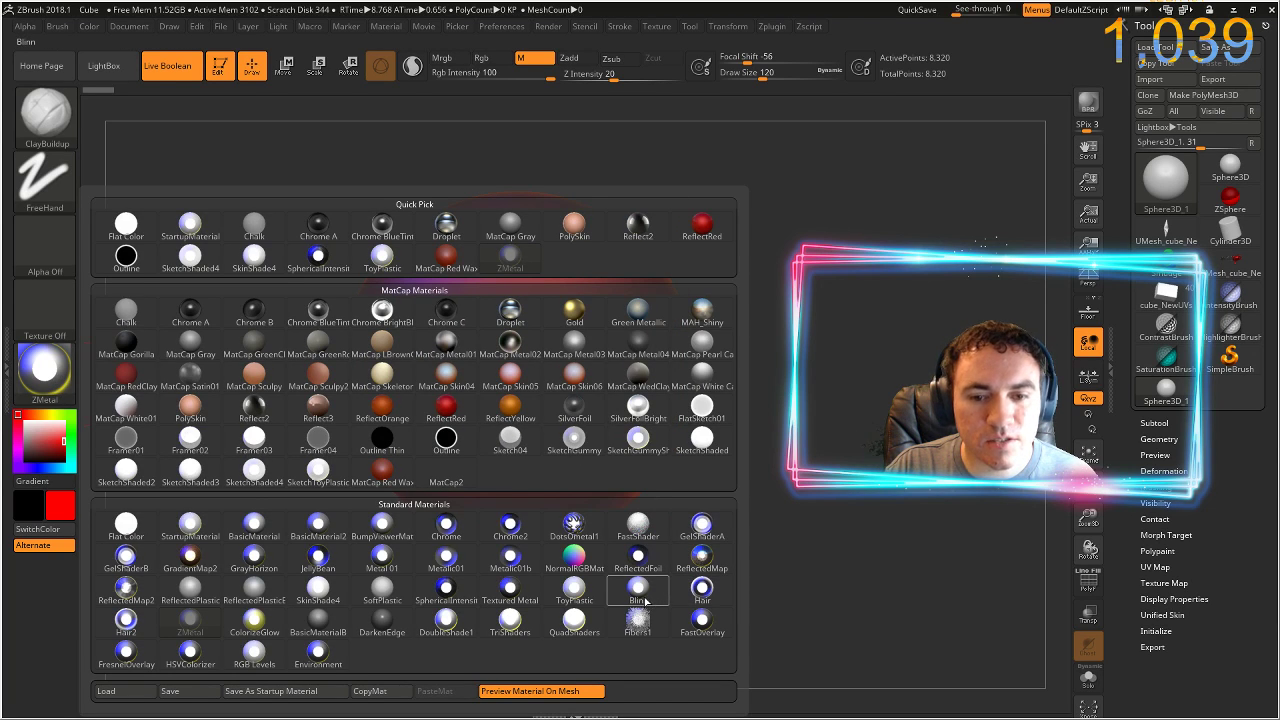
pyautogui.click(574, 589)
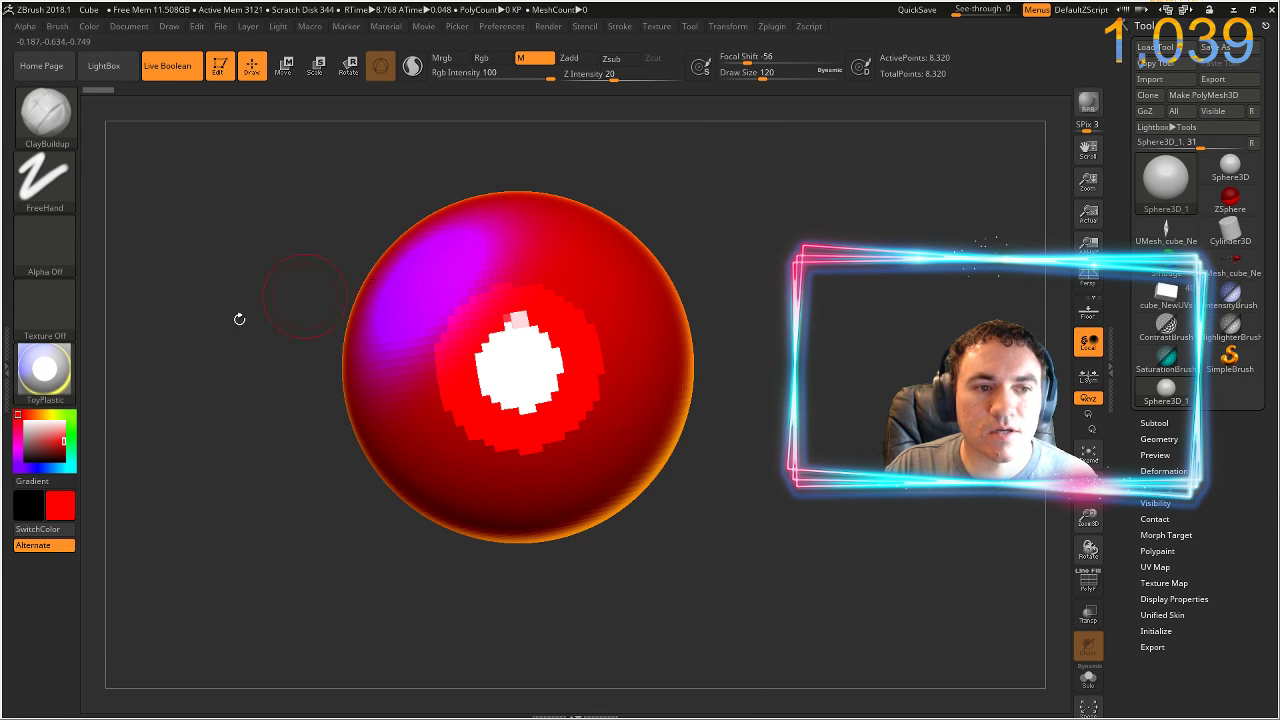
pyautogui.click(274, 27)
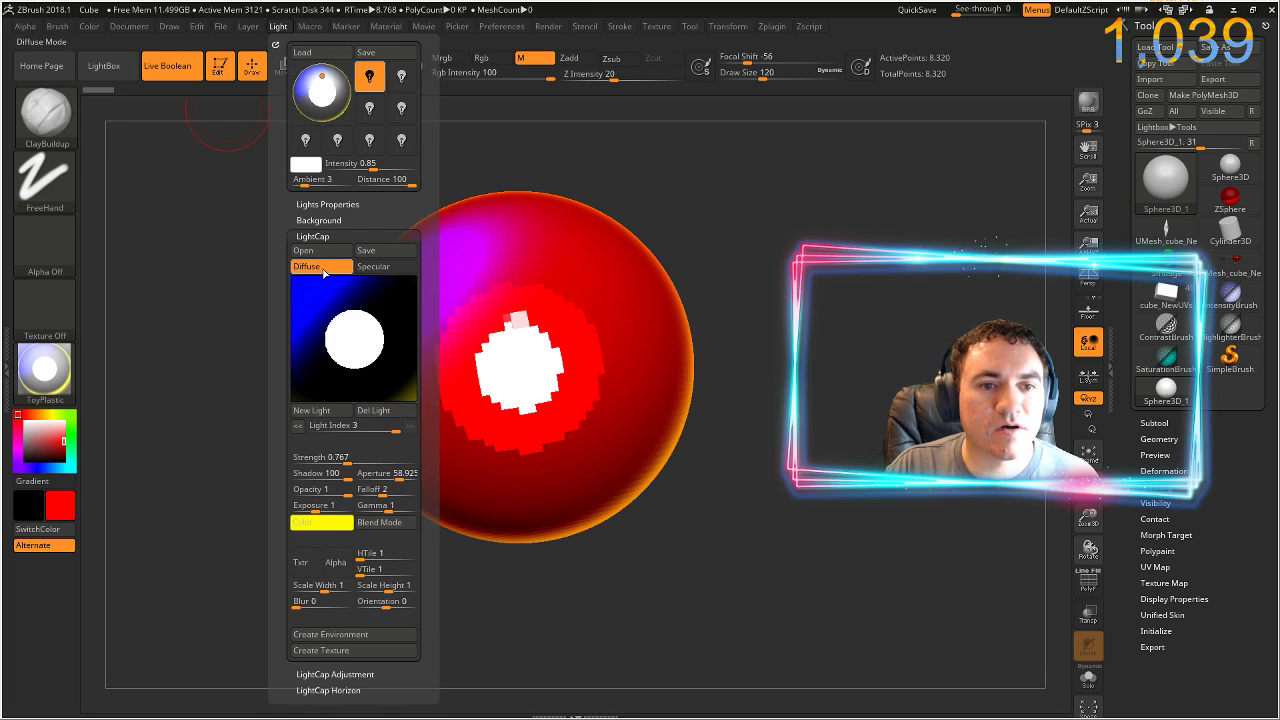
pyautogui.click(372, 411)
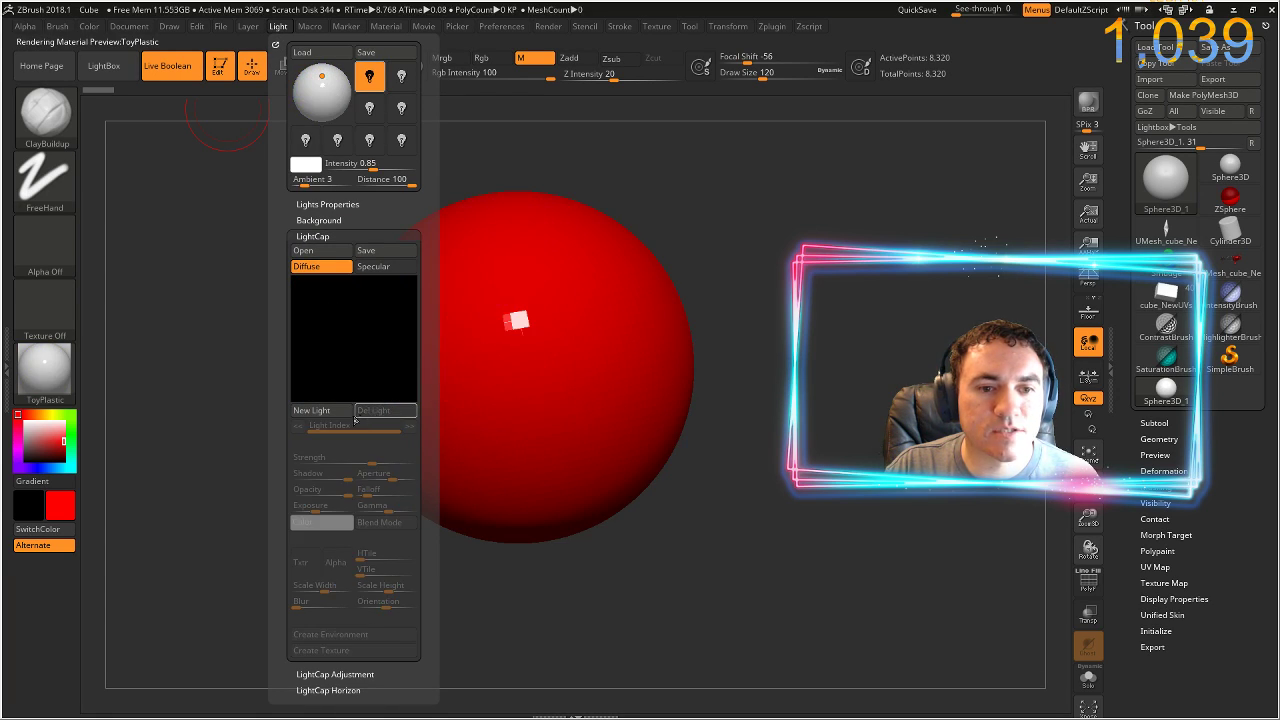
# - Set the active colour to white and fill the sphere with it
pyautogui.moveTo(46, 431); pyautogui.dragTo(22, 418)
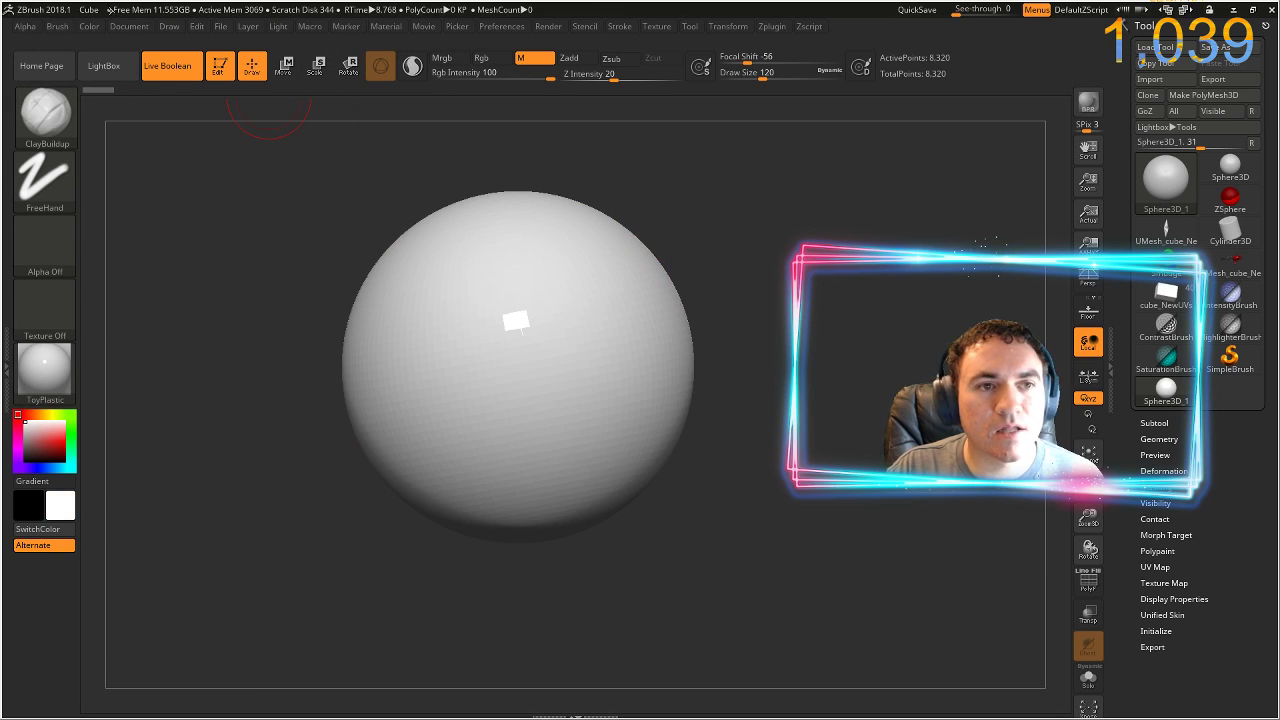
pyautogui.click(89, 27)
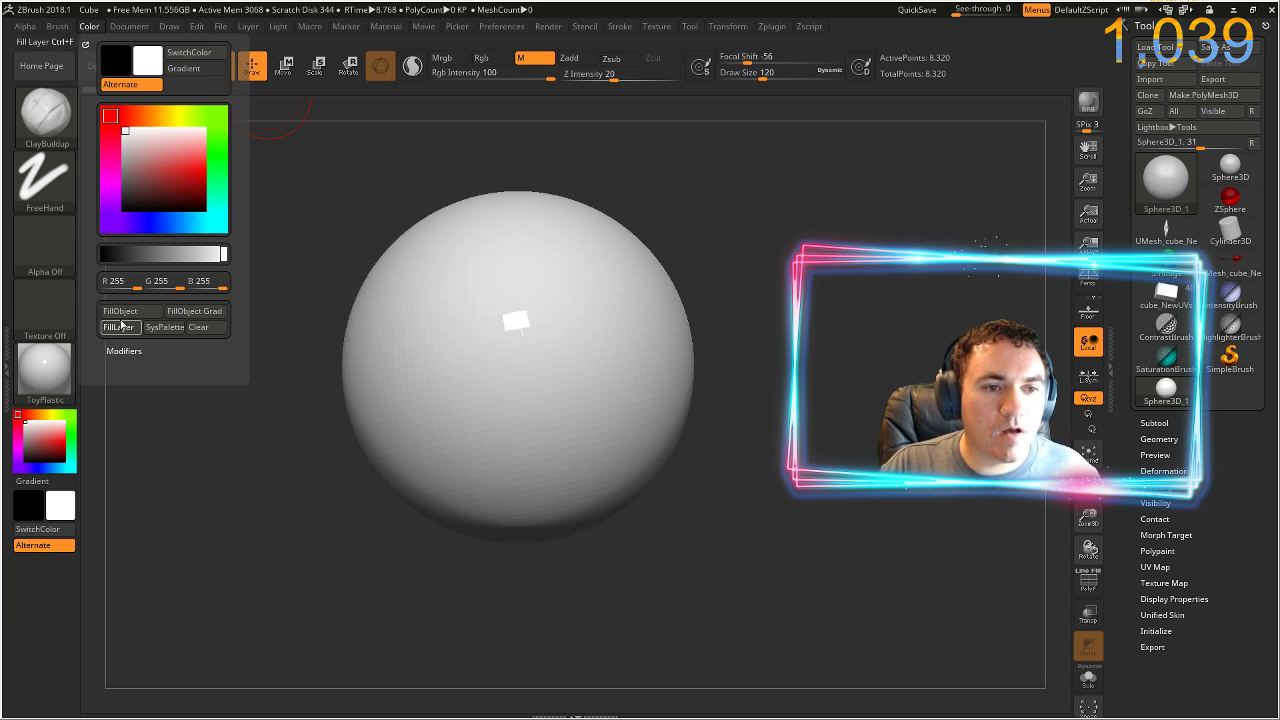
pyautogui.click(152, 314)
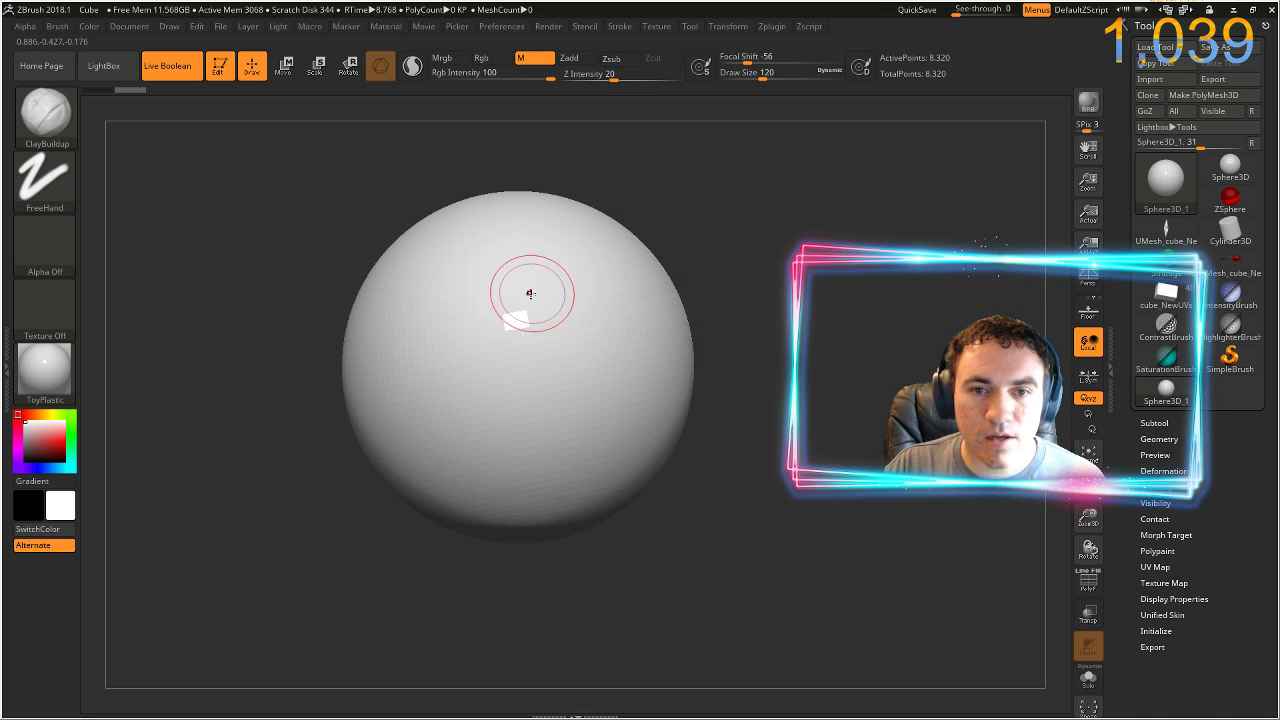
# - Convert the sphere to a PolyMesh3D and select the ClayBuildup brush with Zadd enabled
pyautogui.click(510, 326)
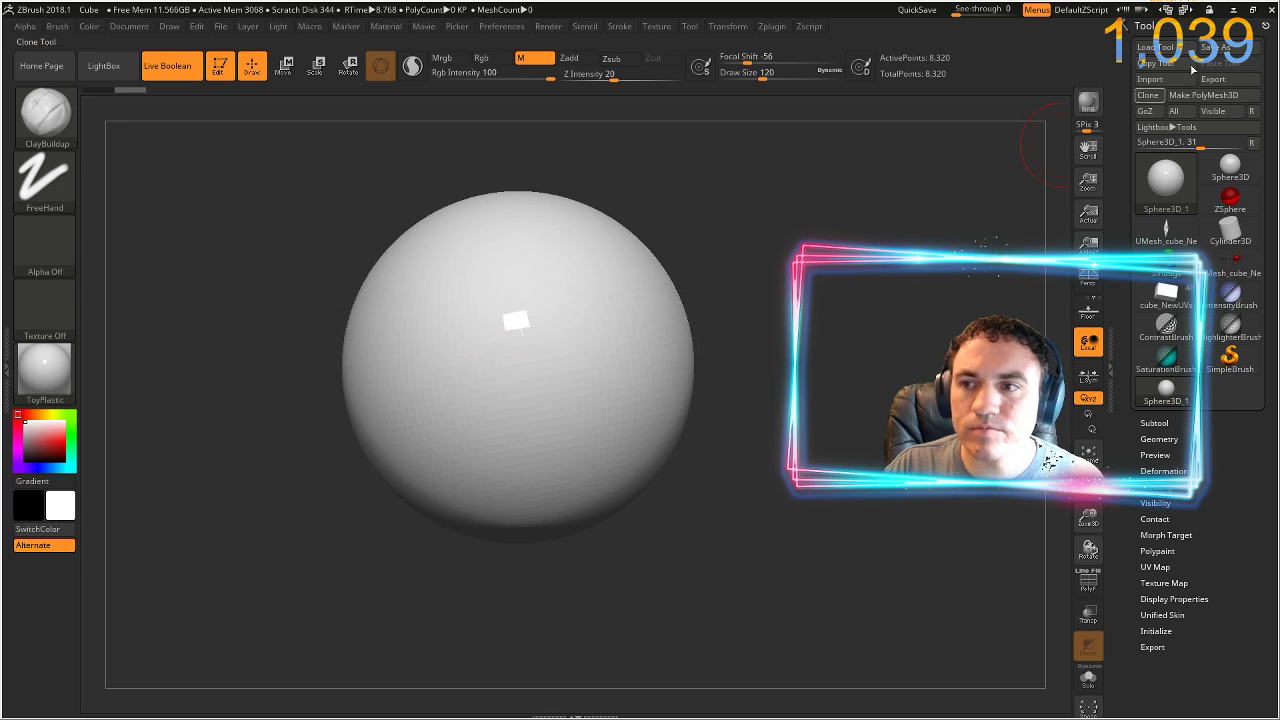
pyautogui.click(1203, 95)
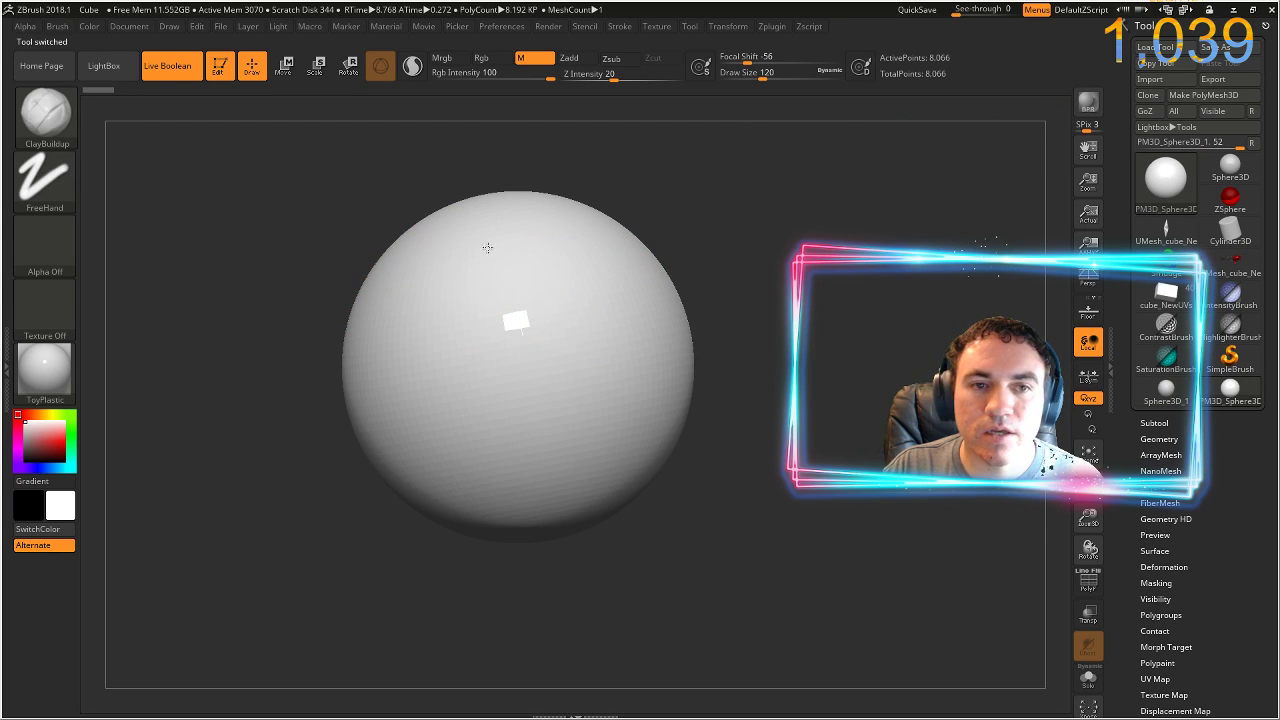
pyautogui.press('b')
pyautogui.press('c')
pyautogui.press('b')
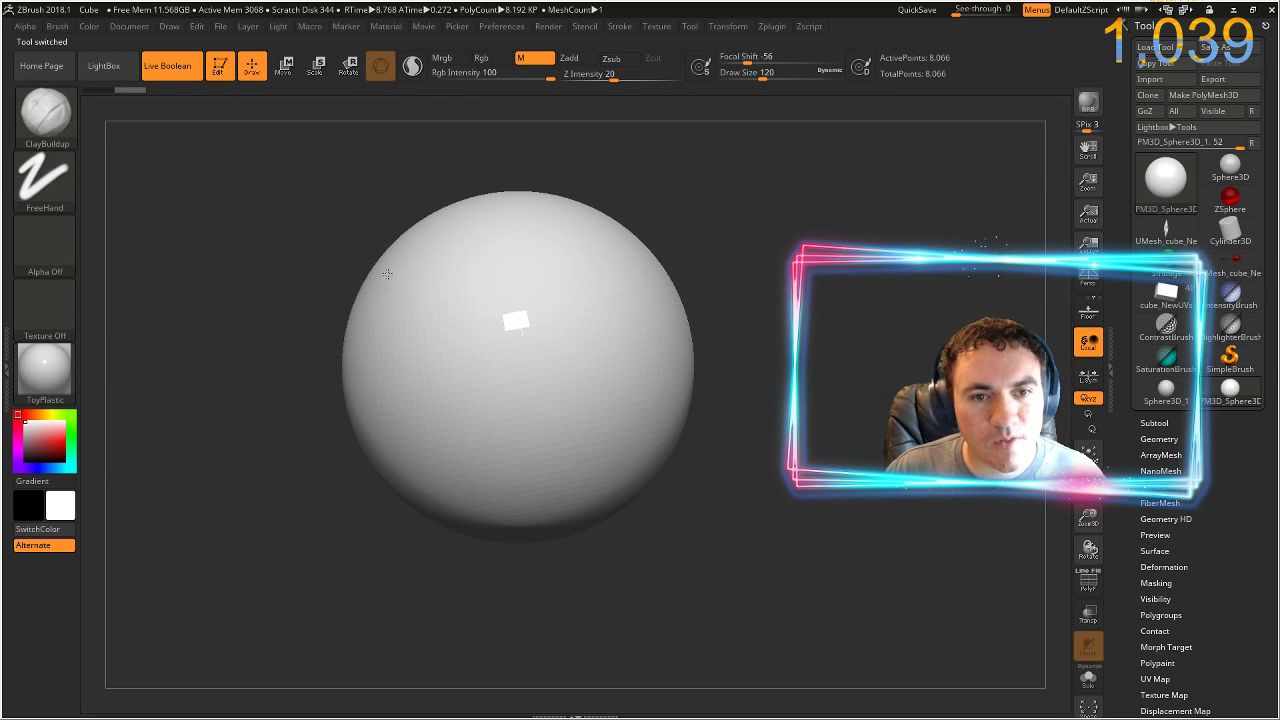
pyautogui.click(571, 60)
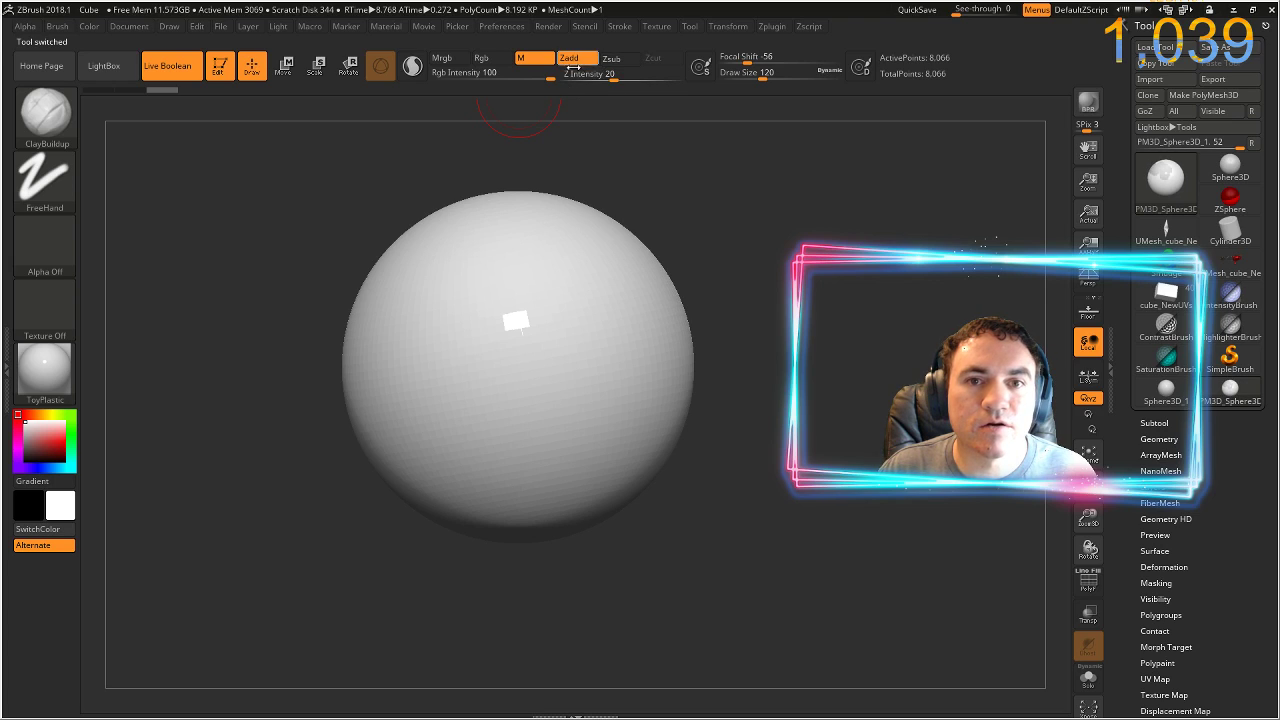
# - Build up six raised lumps around the front of the sphere with the ClayBuildup brush
pyautogui.moveTo(402, 279)
pyautogui.mouseDown()
pyautogui.moveTo(415, 284)
pyautogui.moveTo(380, 290)
pyautogui.moveTo(410, 275)
pyautogui.mouseUp()
pyautogui.moveTo(528, 226); pyautogui.dragTo(505, 200)
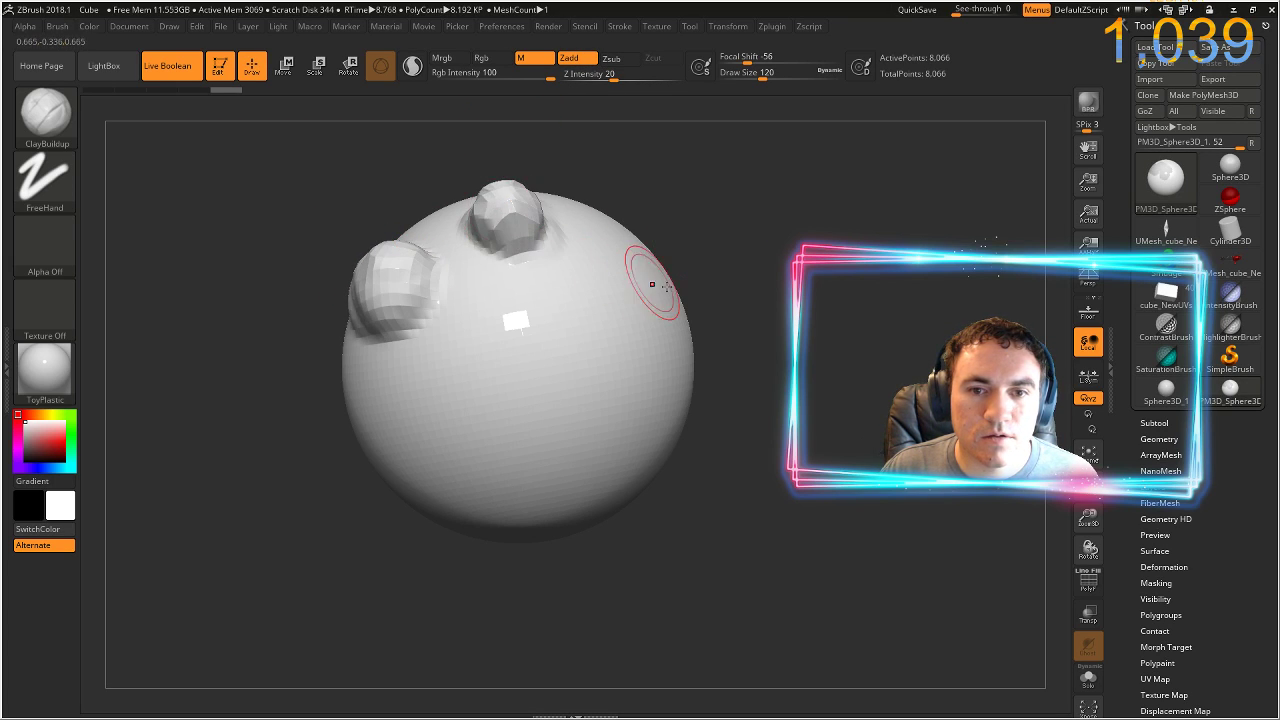
pyautogui.moveTo(651, 277); pyautogui.dragTo(630, 300)
pyautogui.moveTo(458, 428); pyautogui.dragTo(432, 452)
pyautogui.moveTo(593, 492); pyautogui.dragTo(590, 480)
pyautogui.moveTo(668, 418); pyautogui.dragTo(650, 396)
# - Enable Zadd for the Smooth brush and smooth the lumps on the sphere
pyautogui.press('shift')
pyautogui.keyDown('shift'); pyautogui.moveTo(559, 271); pyautogui.dragTo(553, 262); pyautogui.keyUp('shift')
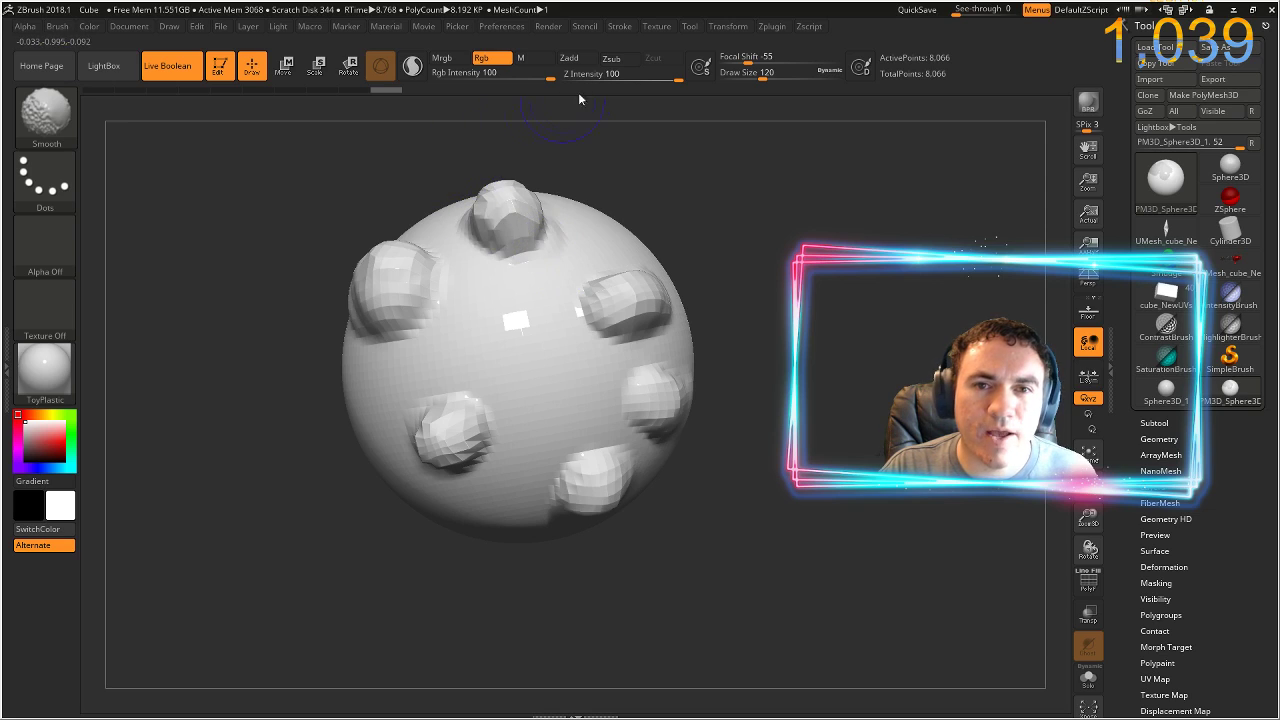
pyautogui.keyDown('shift'); pyautogui.click(572, 59); pyautogui.keyUp('shift')
pyautogui.keyDown('shift'); pyautogui.moveTo(525, 209); pyautogui.dragTo(546, 218); pyautogui.keyUp('shift')
pyautogui.keyDown('shift'); pyautogui.moveTo(343, 280); pyautogui.dragTo(461, 309); pyautogui.keyUp('shift')
pyautogui.keyDown('shift'); pyautogui.moveTo(662, 415); pyautogui.dragTo(625, 435); pyautogui.keyUp('shift')
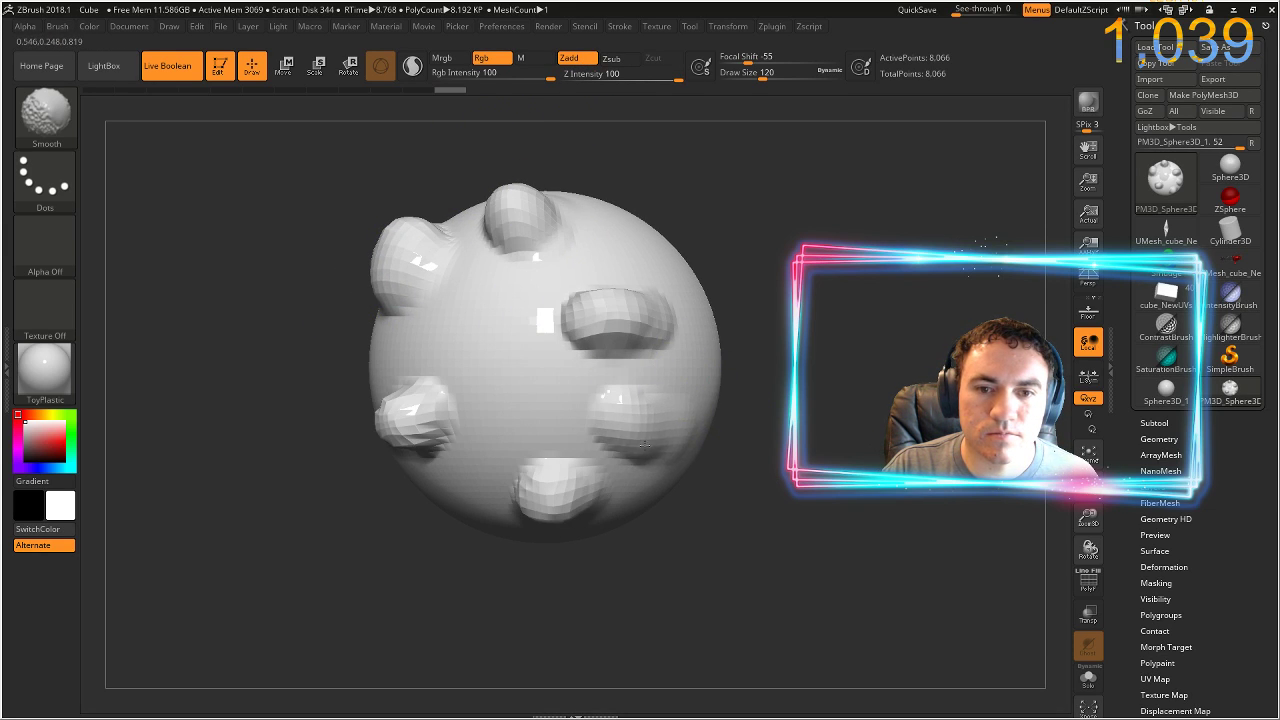
# - Subdivide the lumpy sphere's mesh three times
pyautogui.moveTo(156, 397)
pyautogui.mouseDown()
pyautogui.moveTo(180, 397)
pyautogui.moveTo(161, 400)
pyautogui.mouseUp()
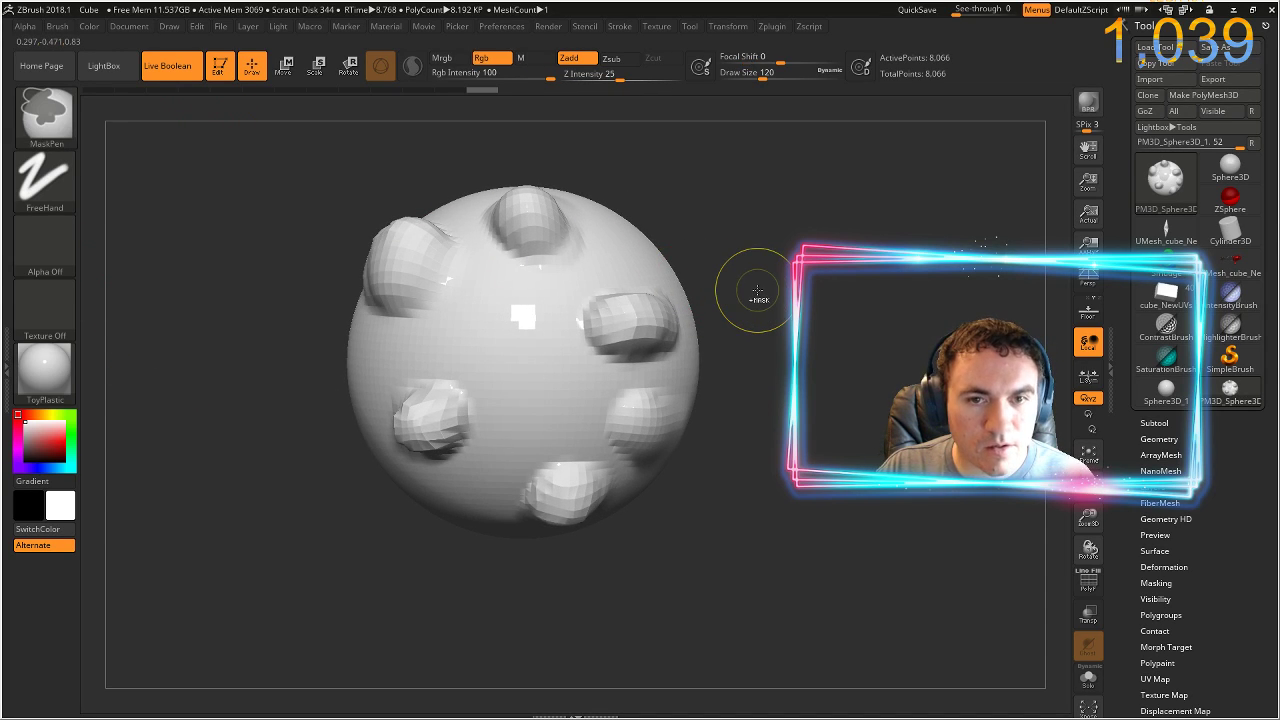
pyautogui.hotkey('ctrl', 'd')
pyautogui.hotkey('ctrl', 'd')
pyautogui.hotkey('ctrl', 'd')
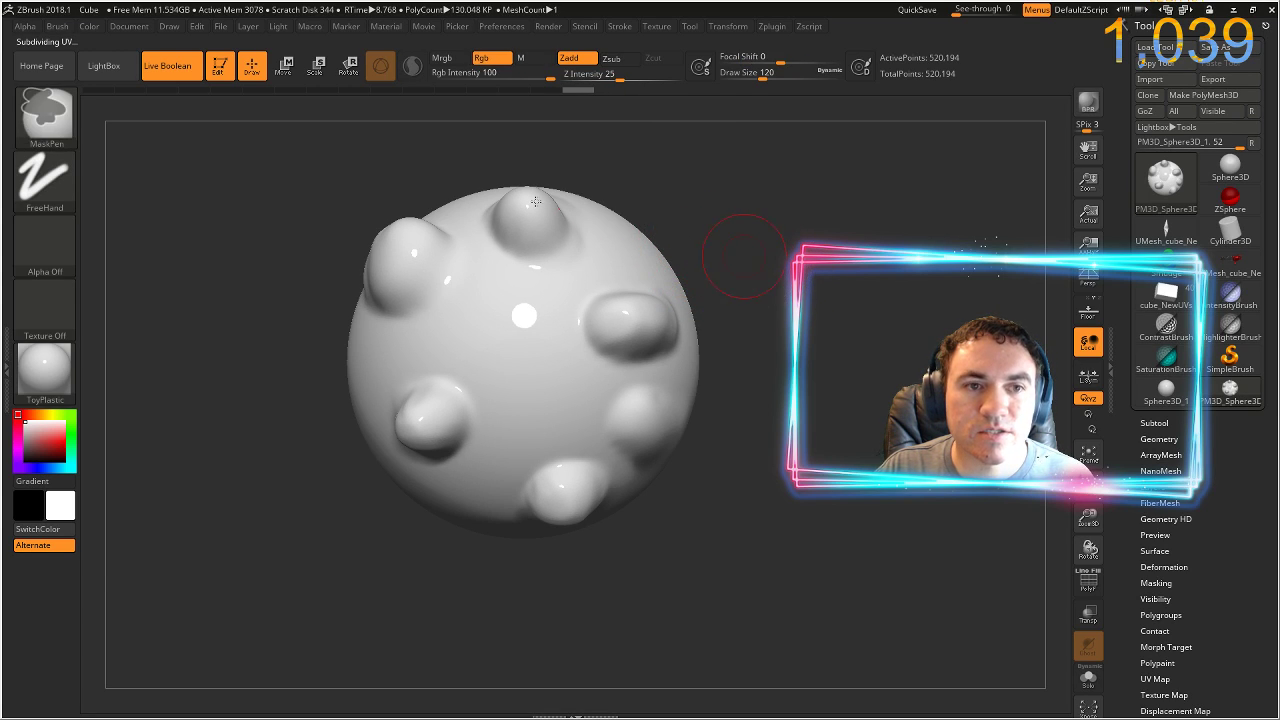
# - Leave Edit mode and draw three smaller copies of the lumpy sphere on the canvas around the large one
pyautogui.click(220, 67)
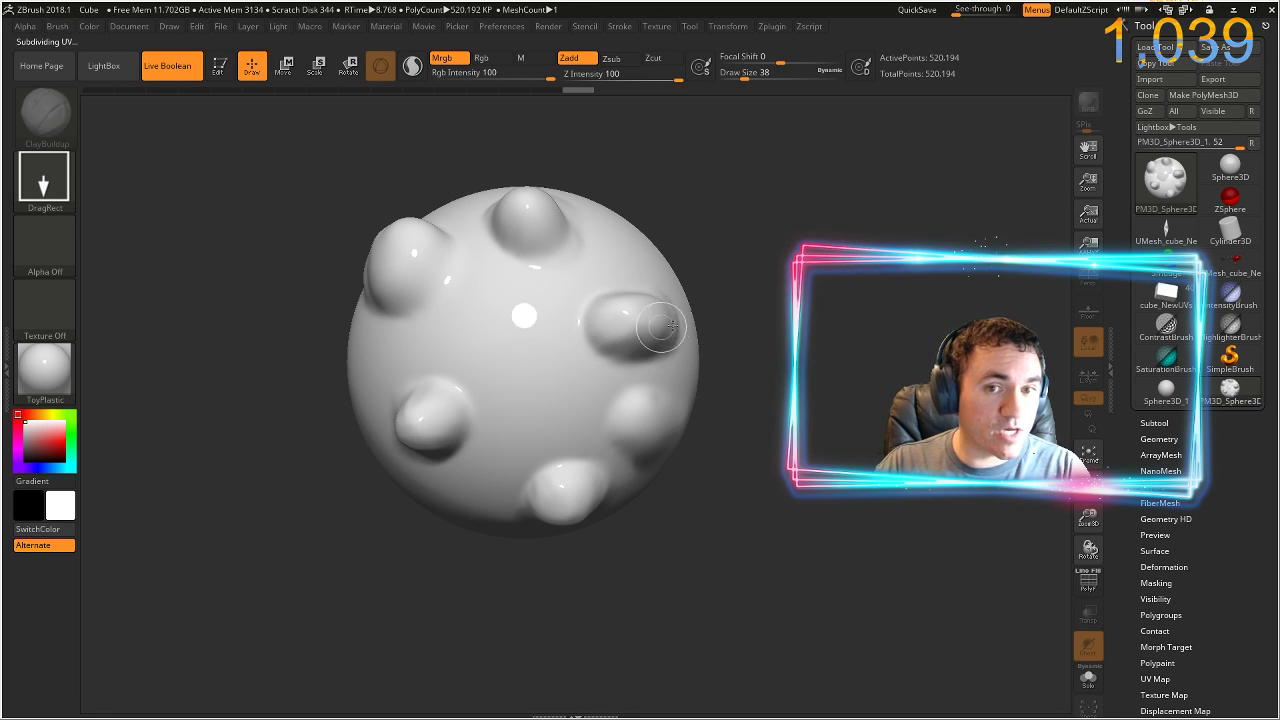
pyautogui.moveTo(842, 230); pyautogui.dragTo(858, 292)
pyautogui.moveTo(696, 172); pyautogui.dragTo(694, 234)
pyautogui.moveTo(445, 165)
pyautogui.mouseDown()
pyautogui.moveTo(303, 225)
pyautogui.moveTo(372, 200)
pyautogui.mouseUp()
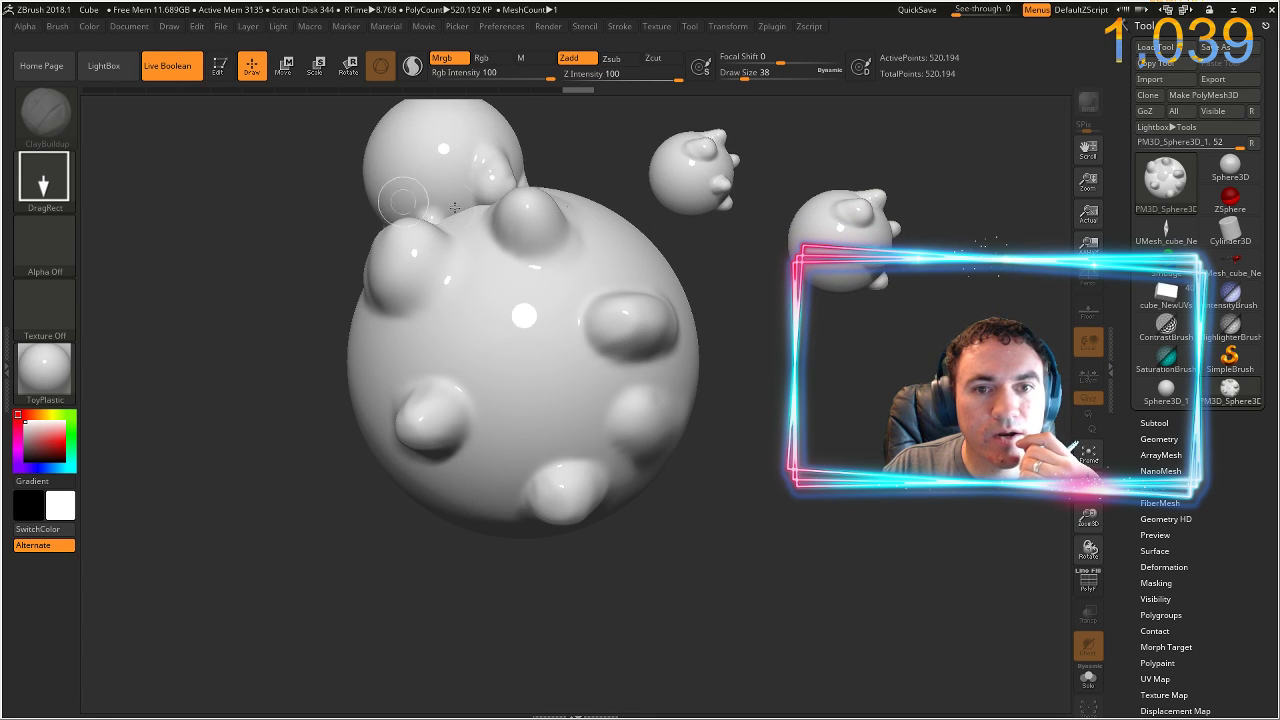
# - Draw overlapping copies of the lumpy sphere in a curved chain running down beside the large sphere
pyautogui.moveTo(655, 200); pyautogui.dragTo(638, 213)
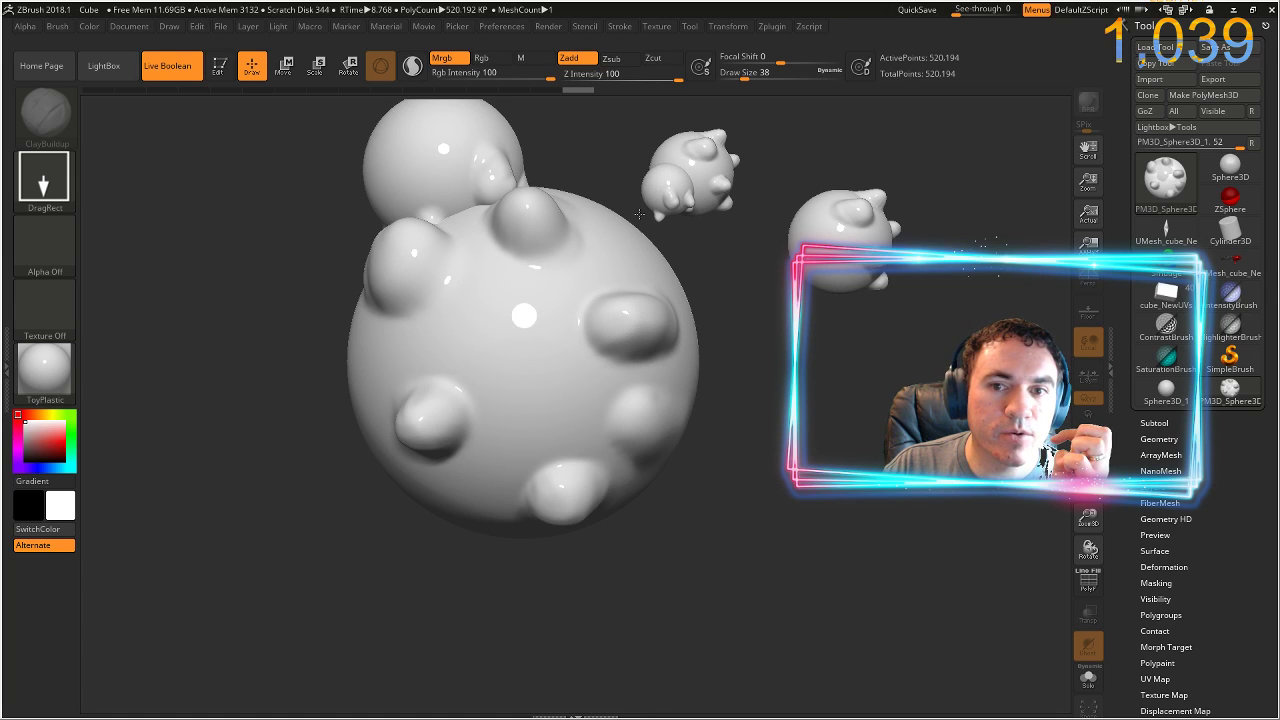
pyautogui.moveTo(666, 160); pyautogui.dragTo(668, 122)
pyautogui.moveTo(697, 180)
pyautogui.mouseDown()
pyautogui.moveTo(714, 218)
pyautogui.moveTo(746, 212)
pyautogui.moveTo(705, 204)
pyautogui.mouseUp()
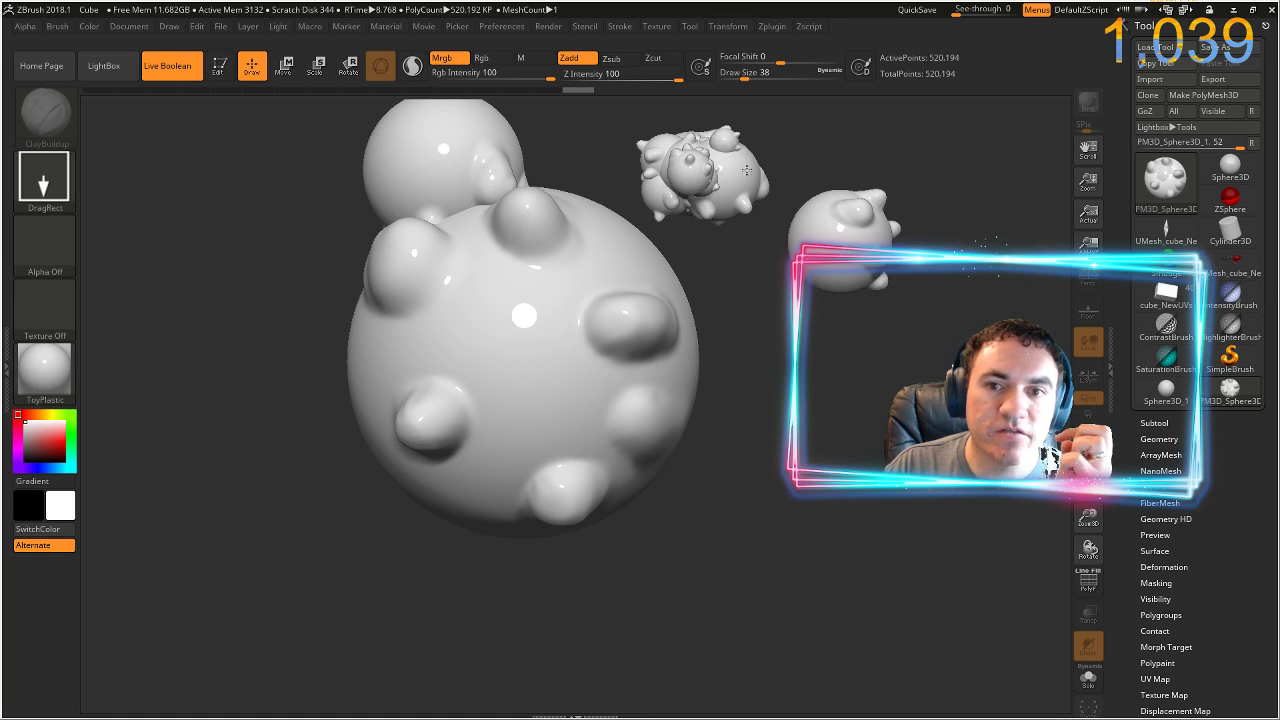
pyautogui.moveTo(726, 138)
pyautogui.mouseDown()
pyautogui.moveTo(744, 173)
pyautogui.moveTo(696, 208)
pyautogui.mouseUp()
pyautogui.moveTo(678, 131)
pyautogui.mouseDown()
pyautogui.moveTo(696, 182)
pyautogui.moveTo(758, 195)
pyautogui.moveTo(746, 210)
pyautogui.moveTo(815, 248)
pyautogui.mouseUp()
pyautogui.moveTo(865, 231); pyautogui.dragTo(864, 267)
pyautogui.moveTo(831, 207)
pyautogui.mouseDown()
pyautogui.moveTo(867, 281)
pyautogui.moveTo(883, 456)
pyautogui.mouseUp()
pyautogui.moveTo(868, 488)
pyautogui.mouseDown()
pyautogui.moveTo(874, 538)
pyautogui.moveTo(790, 570)
pyautogui.moveTo(910, 506)
pyautogui.mouseUp()
pyautogui.moveTo(915, 332); pyautogui.dragTo(924, 342)
pyautogui.moveTo(914, 272)
pyautogui.mouseDown()
pyautogui.moveTo(920, 325)
pyautogui.moveTo(912, 310)
pyautogui.mouseUp()
pyautogui.moveTo(898, 238)
pyautogui.mouseDown()
pyautogui.moveTo(887, 230)
pyautogui.moveTo(898, 302)
pyautogui.mouseUp()
pyautogui.moveTo(895, 250); pyautogui.dragTo(905, 325)
pyautogui.moveTo(907, 275)
pyautogui.mouseDown()
pyautogui.moveTo(945, 505)
pyautogui.moveTo(901, 532)
pyautogui.mouseUp()
pyautogui.moveTo(886, 426)
pyautogui.mouseDown()
pyautogui.moveTo(894, 570)
pyautogui.moveTo(893, 520)
pyautogui.mouseUp()
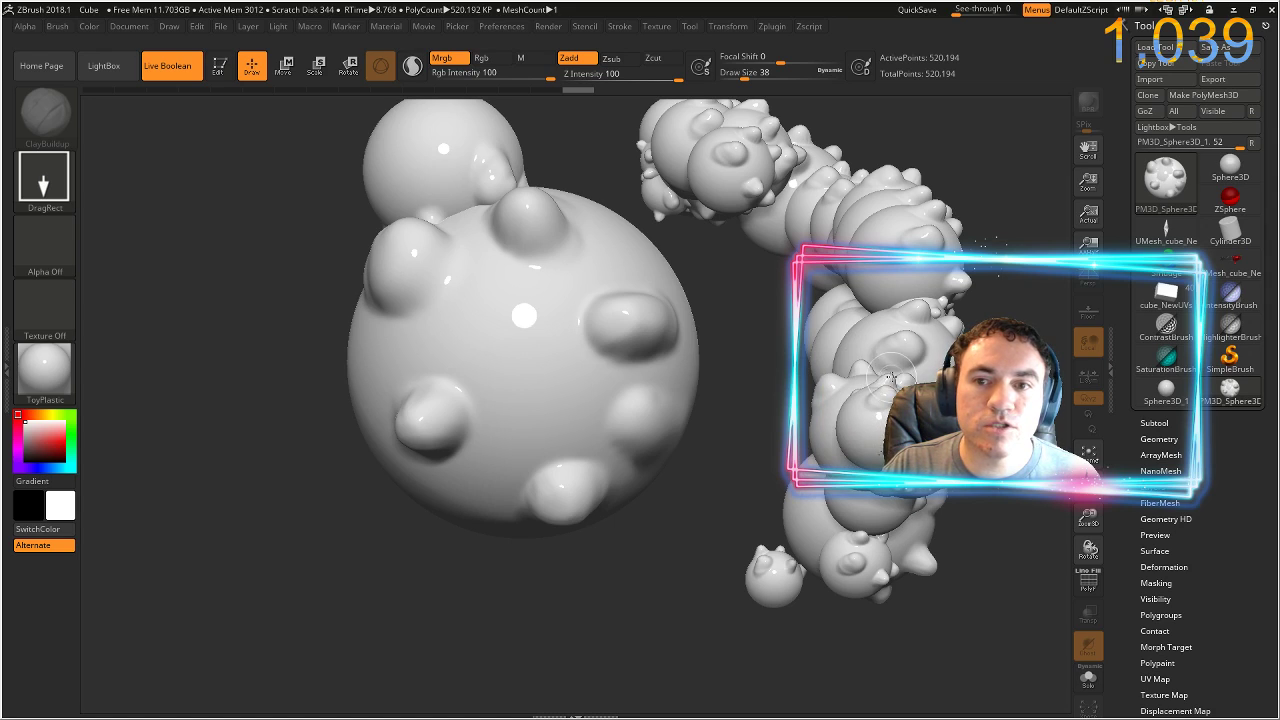
# - Draw further overlapping copies of the lumpy sphere over the middle and lower part of the chain
pyautogui.moveTo(891, 326); pyautogui.dragTo(905, 362)
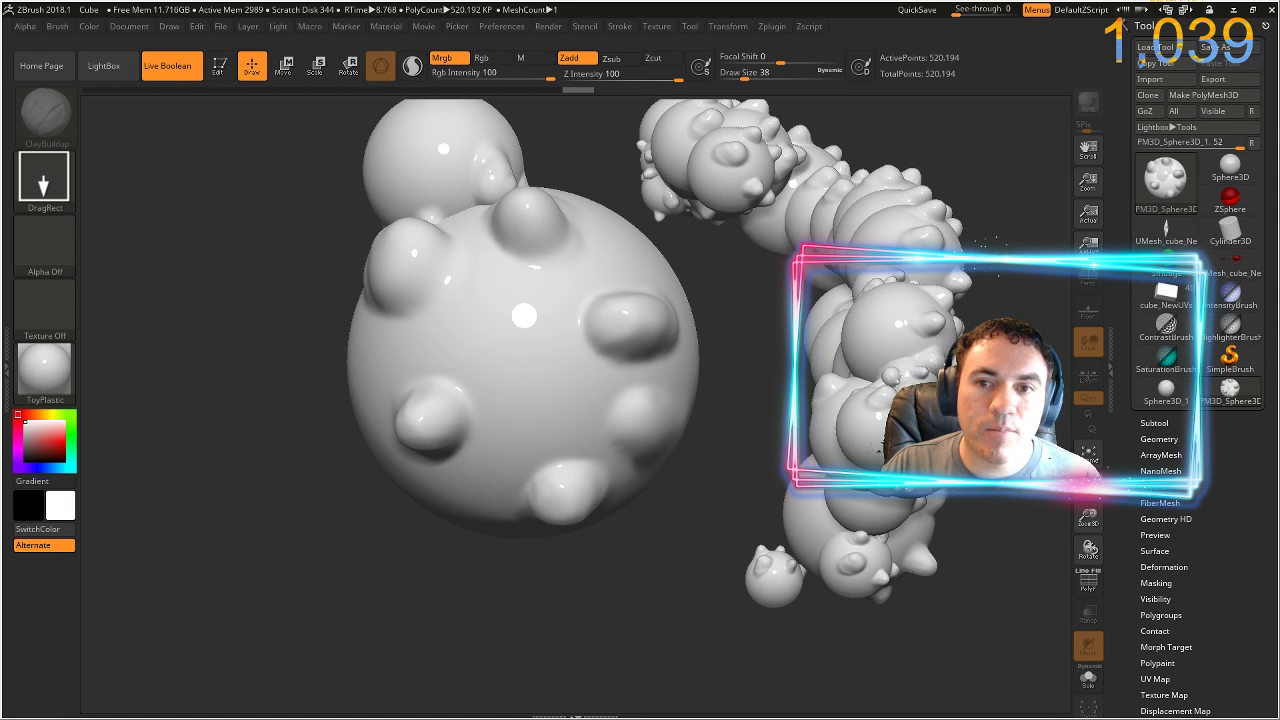
pyautogui.moveTo(899, 316); pyautogui.dragTo(894, 322)
pyautogui.moveTo(903, 378); pyautogui.dragTo(936, 392)
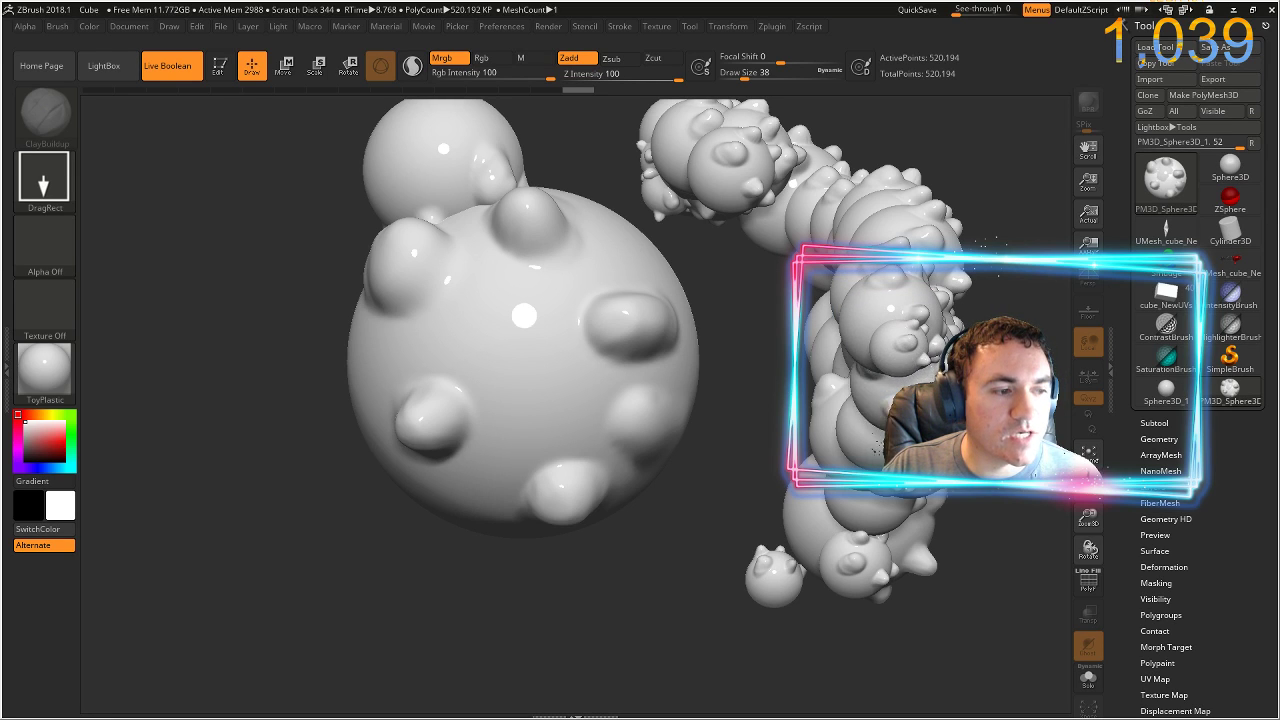
pyautogui.moveTo(863, 306)
pyautogui.mouseDown()
pyautogui.moveTo(905, 396)
pyautogui.moveTo(897, 371)
pyautogui.mouseUp()
pyautogui.moveTo(930, 465)
pyautogui.mouseDown()
pyautogui.moveTo(880, 448)
pyautogui.moveTo(906, 343)
pyautogui.mouseUp()
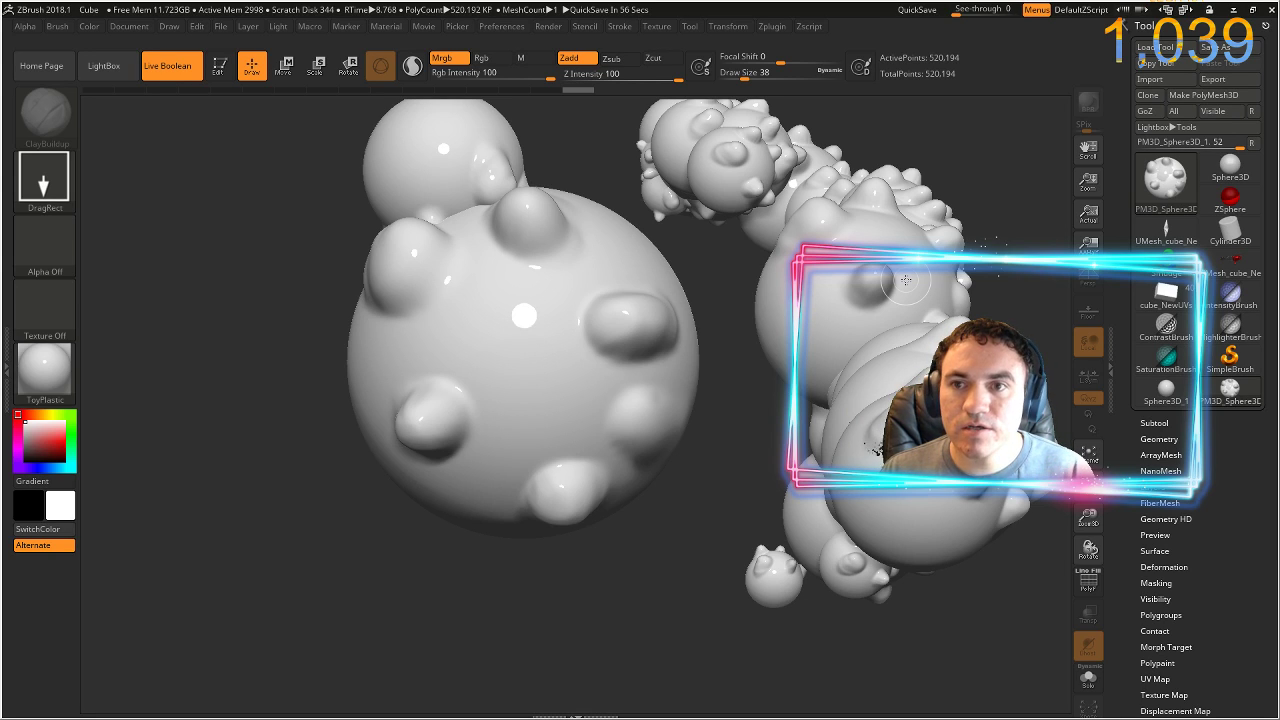
# - Undo the last sphere copies drawn over the chain
pyautogui.press('ctrl')
pyautogui.hotkey('ctrl', 'z')
pyautogui.hotkey('ctrl', 'z')
pyautogui.hotkey('ctrl', 'z')
pyautogui.hotkey('ctrl', 'z')
pyautogui.hotkey('ctrl', 'z')
pyautogui.hotkey('ctrl', 'z')
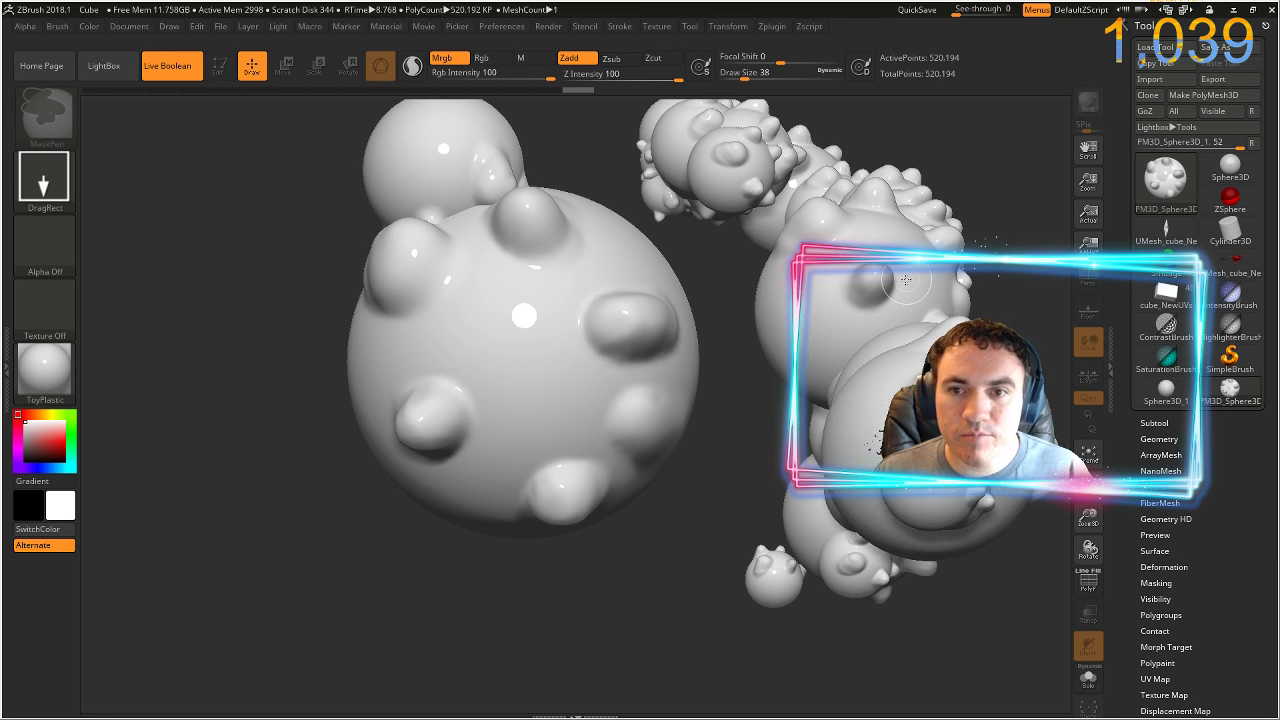
pyautogui.hotkey('ctrl', 'z')
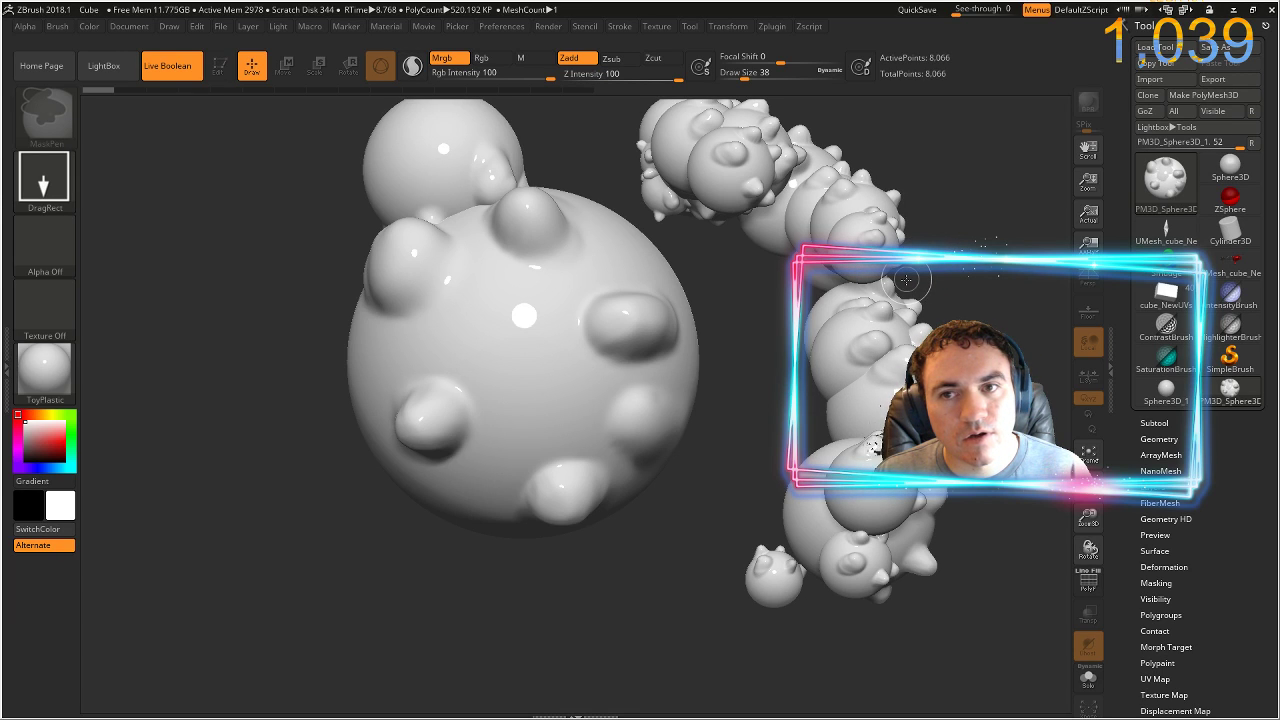
pyautogui.press('b')
pyautogui.press('c')
pyautogui.press('b')
pyautogui.press('b')
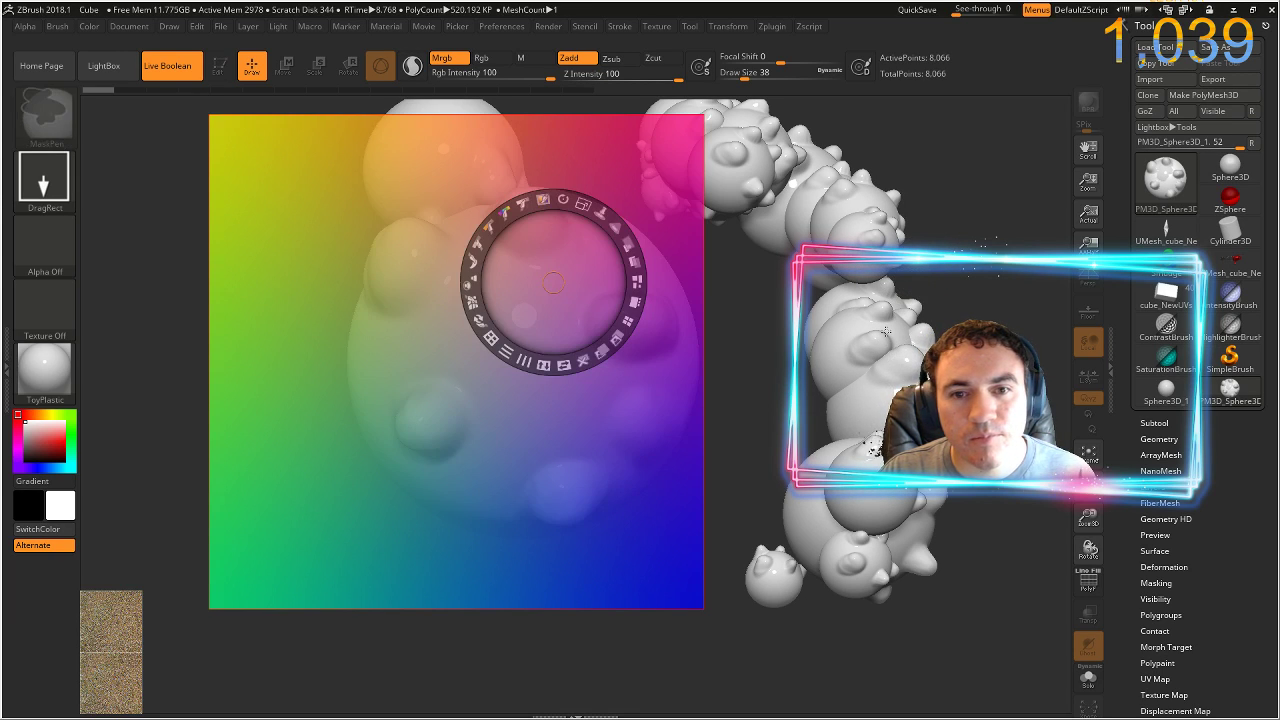
pyautogui.press('m')
pyautogui.press('p')
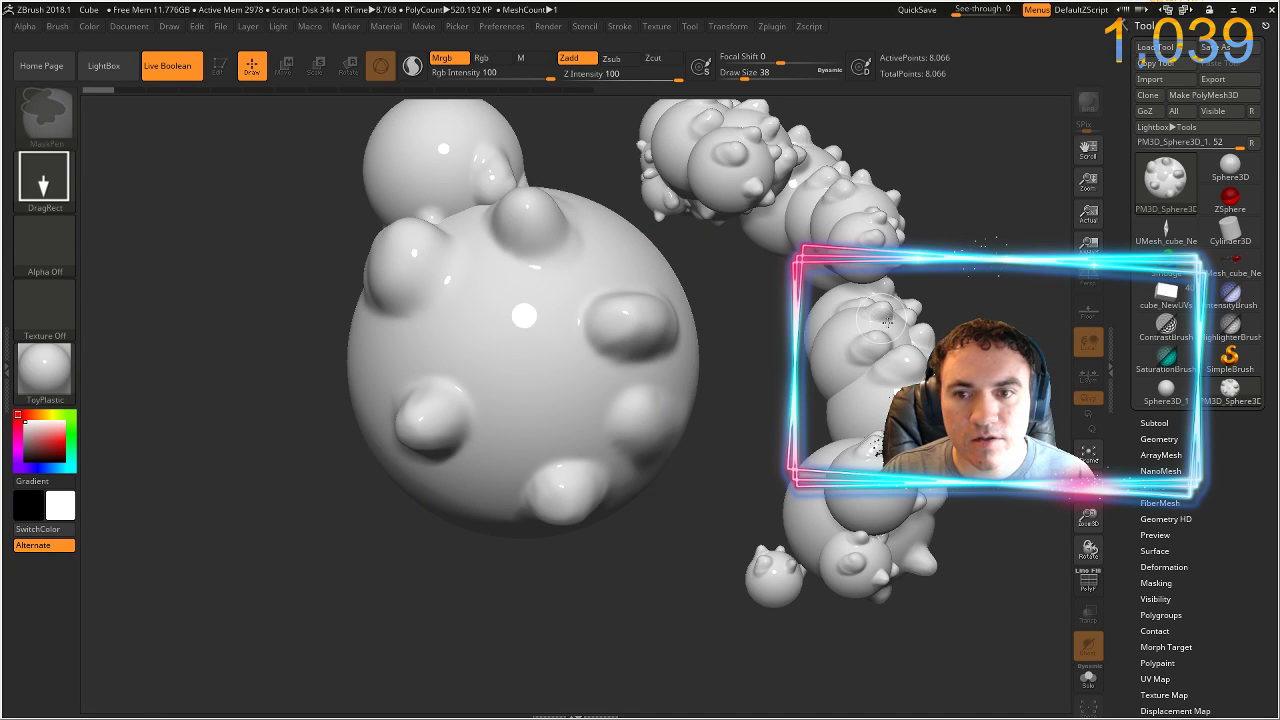
pyautogui.press('b')
pyautogui.press('c')
pyautogui.press('b')
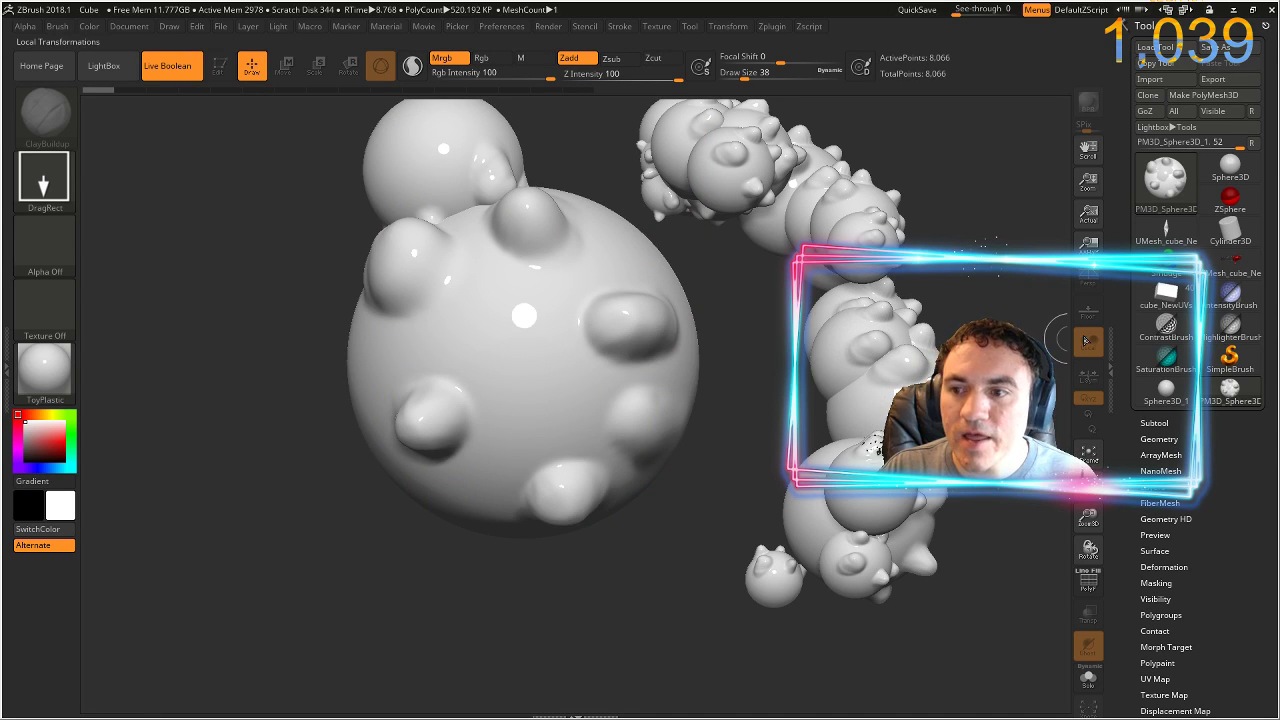
# - Switch the active tool from the sphere to the 2.5D EraserBrush
pyautogui.click(1224, 358)
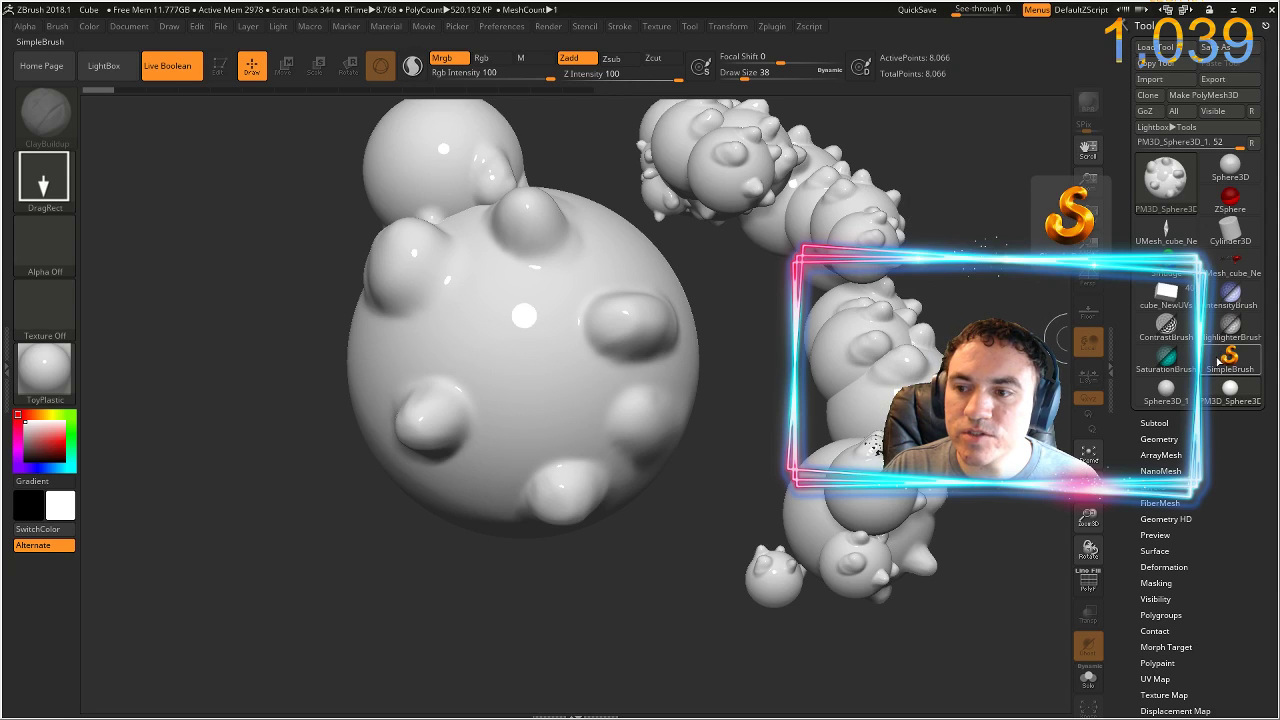
pyautogui.click(1224, 363)
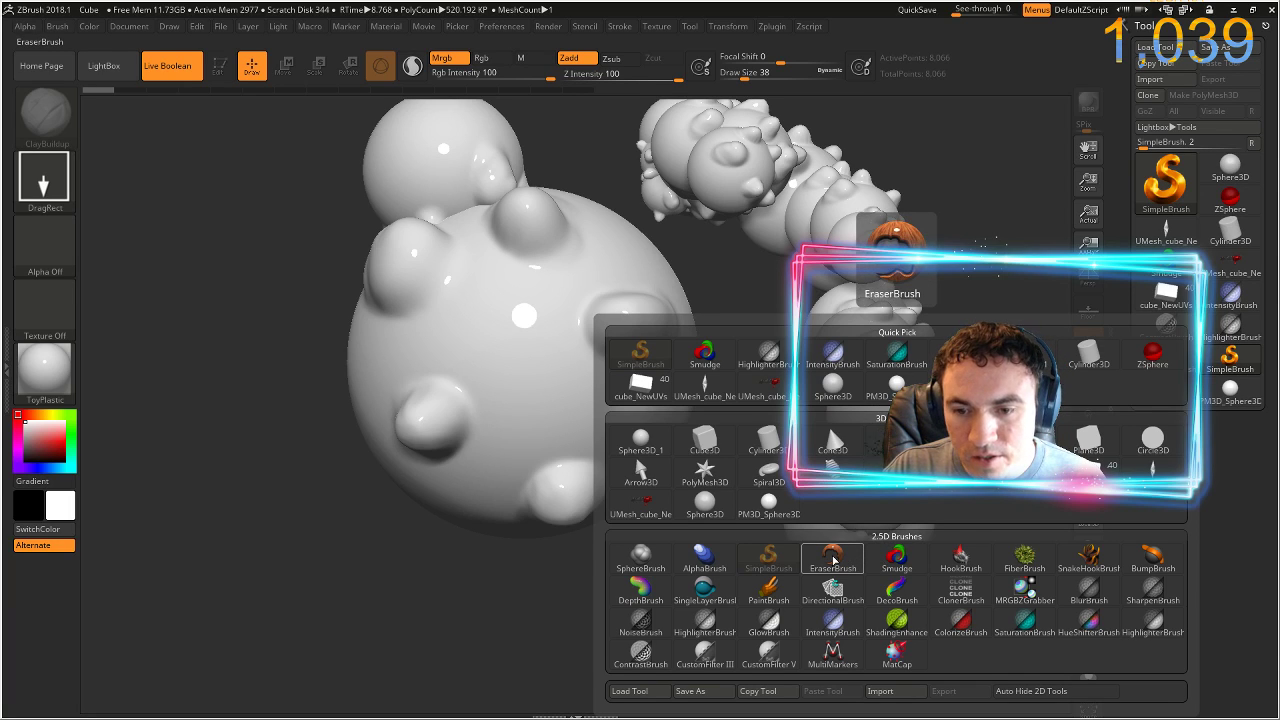
pyautogui.click(831, 555)
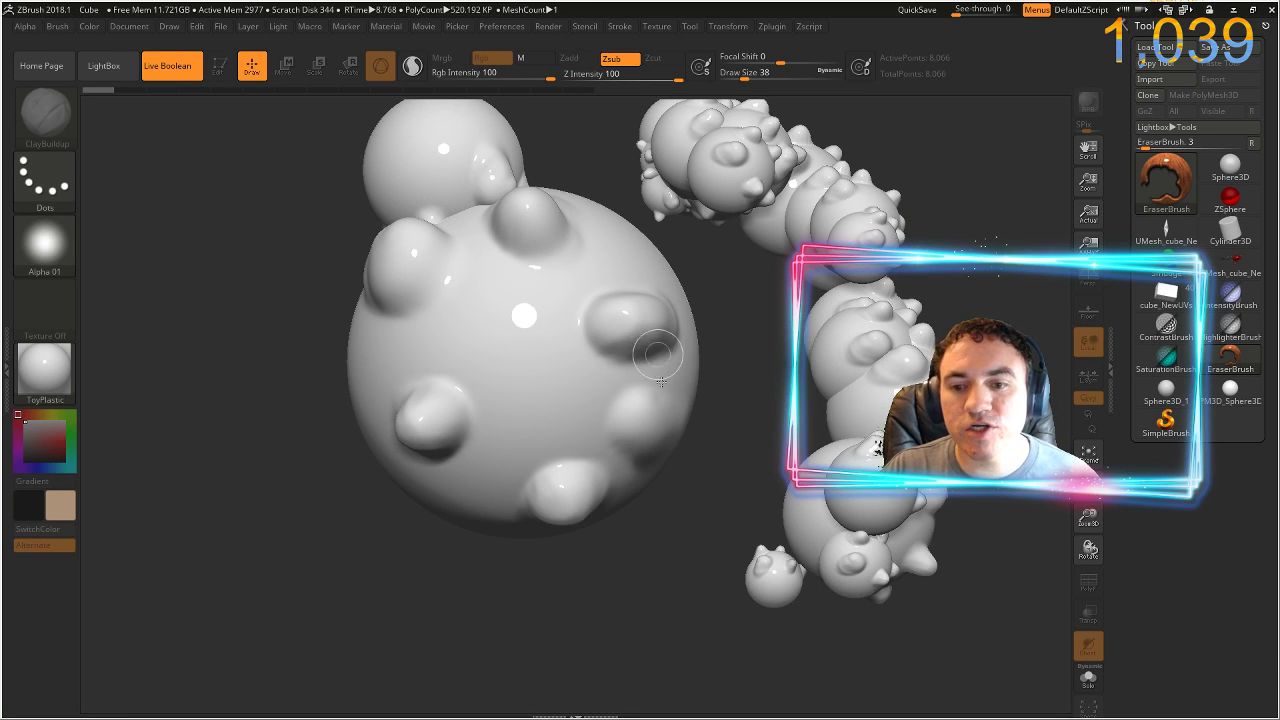
# - Erase the chain of small spheres beside the large sphere with the EraserBrush
pyautogui.moveTo(752, 590)
pyautogui.mouseDown()
pyautogui.moveTo(772, 592)
pyautogui.moveTo(828, 530)
pyautogui.moveTo(900, 520)
pyautogui.mouseUp()
pyautogui.moveTo(893, 377)
pyautogui.mouseDown()
pyautogui.moveTo(650, 110)
pyautogui.moveTo(792, 116)
pyautogui.moveTo(766, 148)
pyautogui.moveTo(688, 152)
pyautogui.moveTo(724, 202)
pyautogui.moveTo(880, 188)
pyautogui.moveTo(880, 225)
pyautogui.mouseUp()
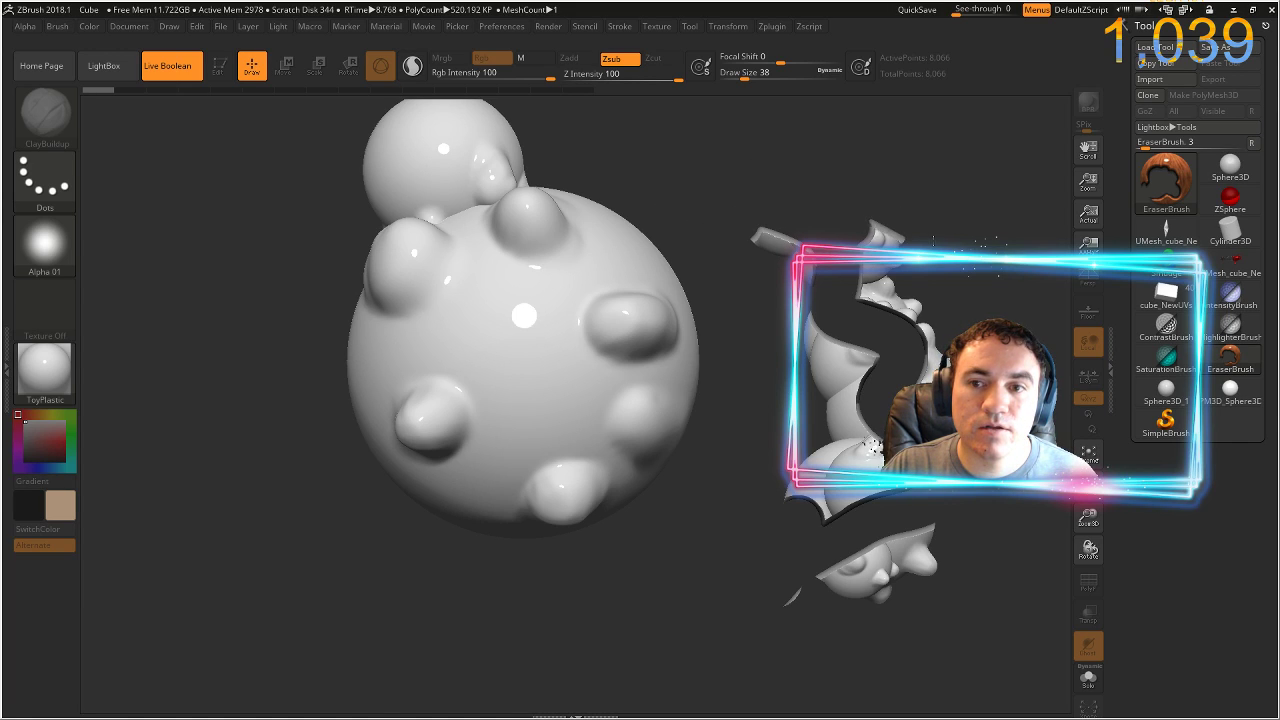
pyautogui.moveTo(778, 212); pyautogui.dragTo(876, 283)
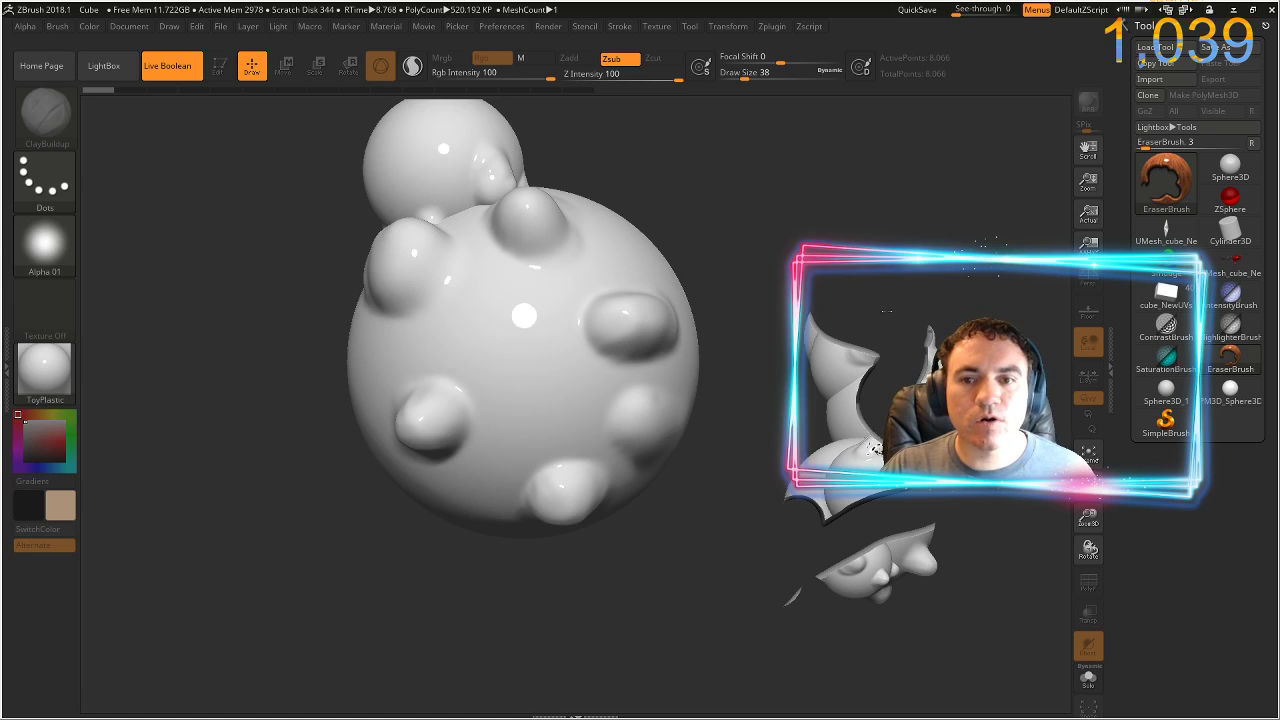
pyautogui.moveTo(865, 375)
pyautogui.mouseDown()
pyautogui.moveTo(850, 355)
pyautogui.moveTo(835, 390)
pyautogui.mouseUp()
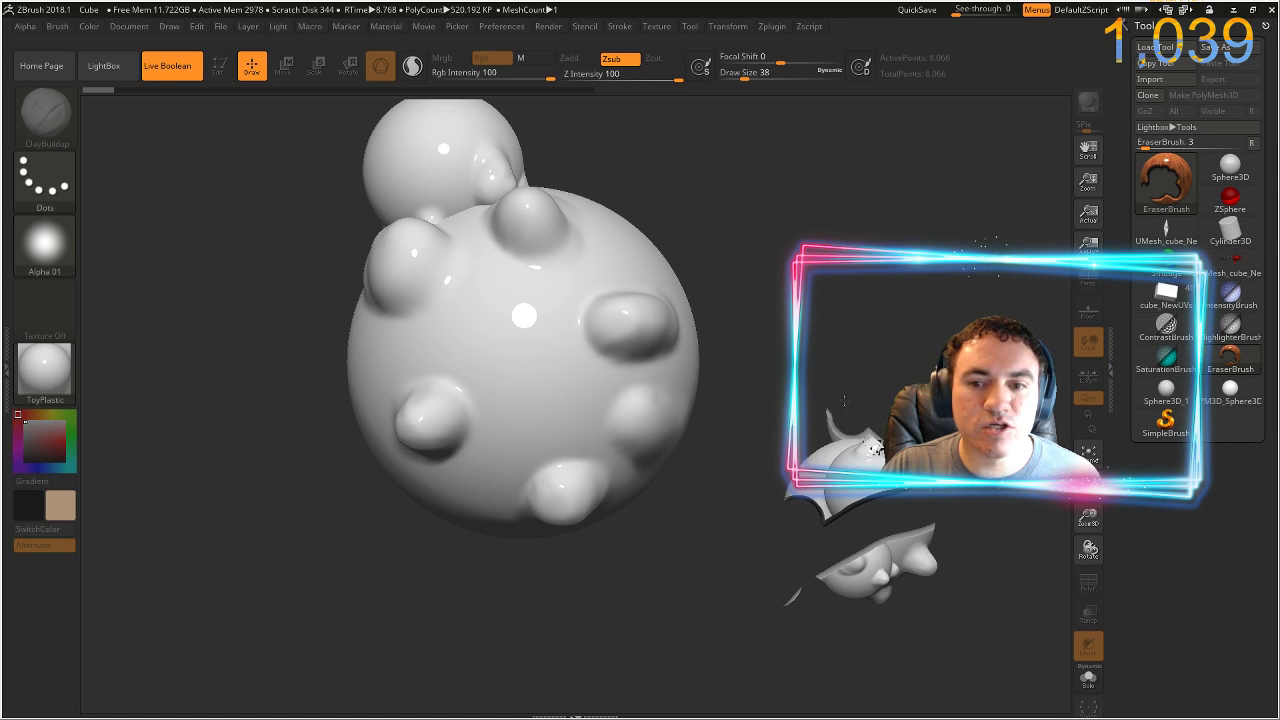
pyautogui.moveTo(836, 500); pyautogui.dragTo(808, 490)
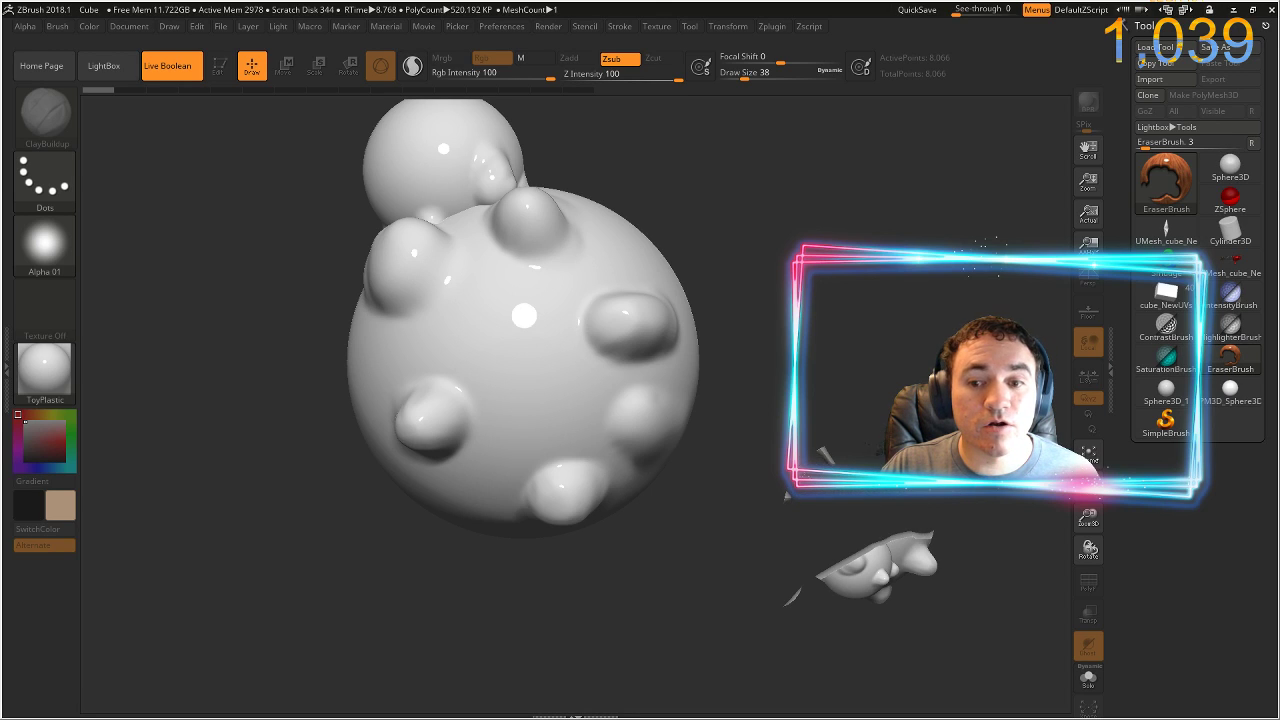
pyautogui.moveTo(835, 545); pyautogui.dragTo(926, 578)
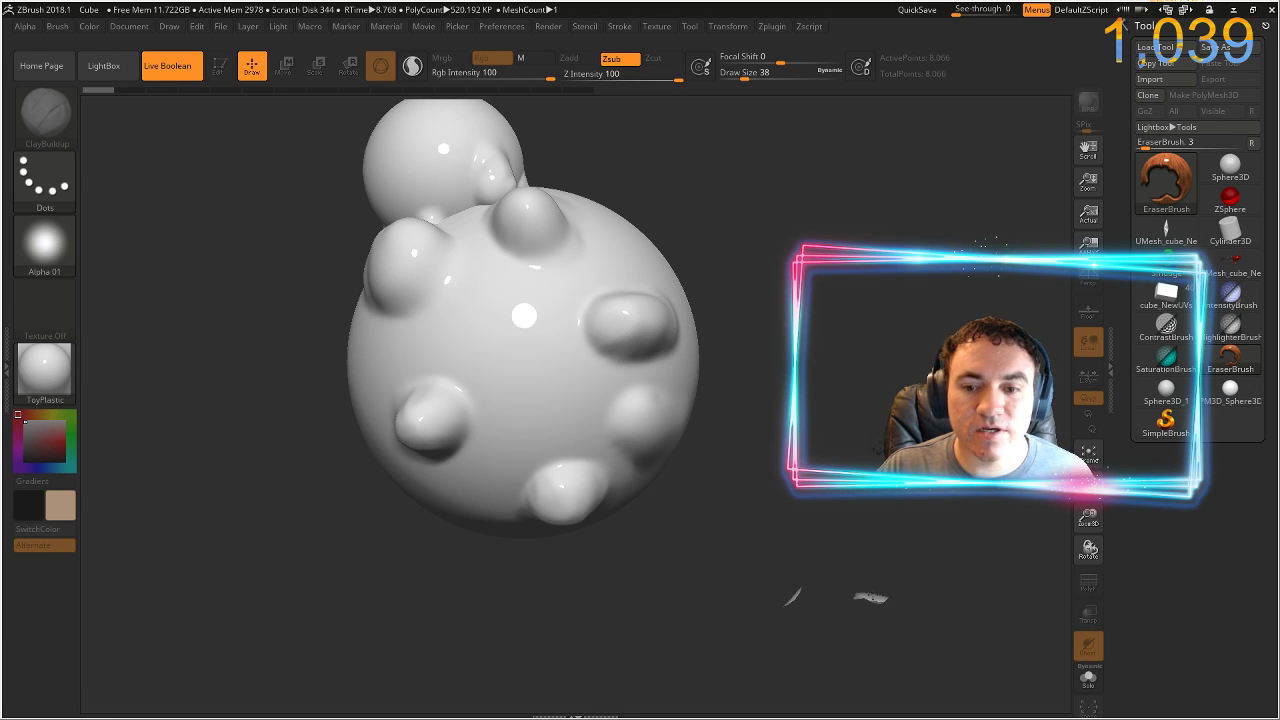
pyautogui.moveTo(850, 590); pyautogui.dragTo(861, 593)
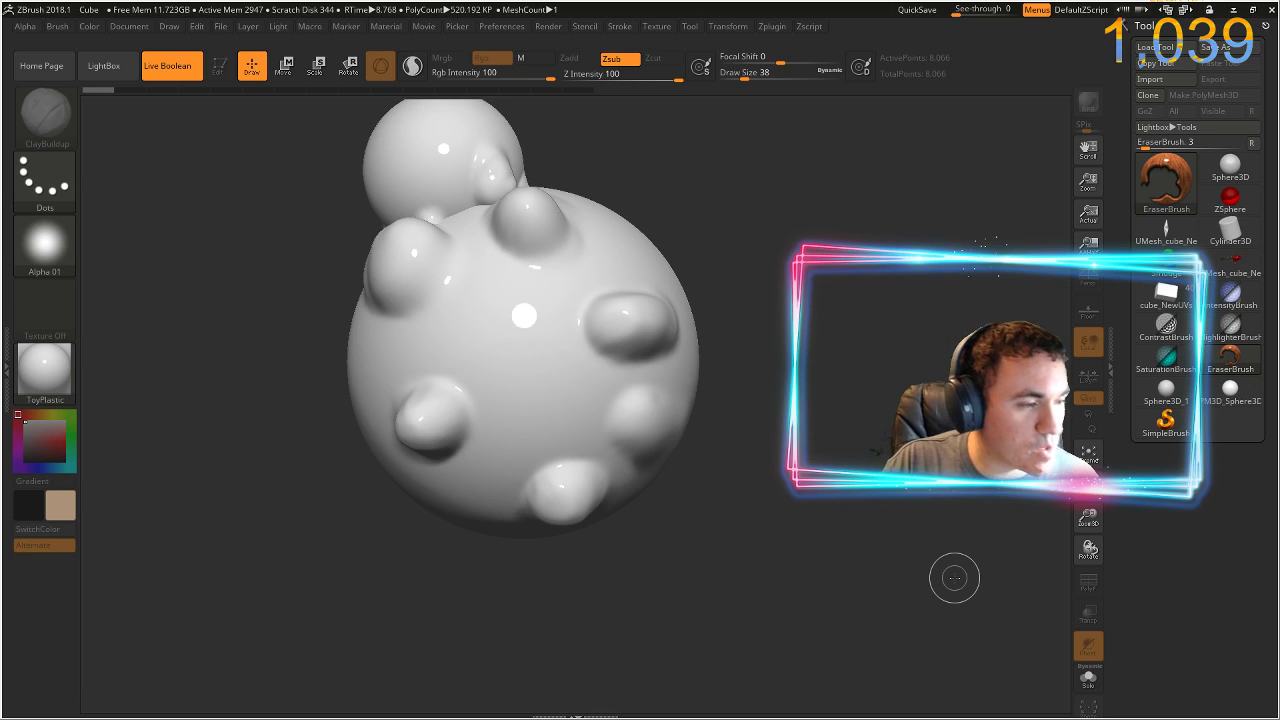
# - Choose the 2.5D SnakeHookBrush, test it with two wavy strands beside the large sphere, and undo both strokes
pyautogui.click(1226, 358)
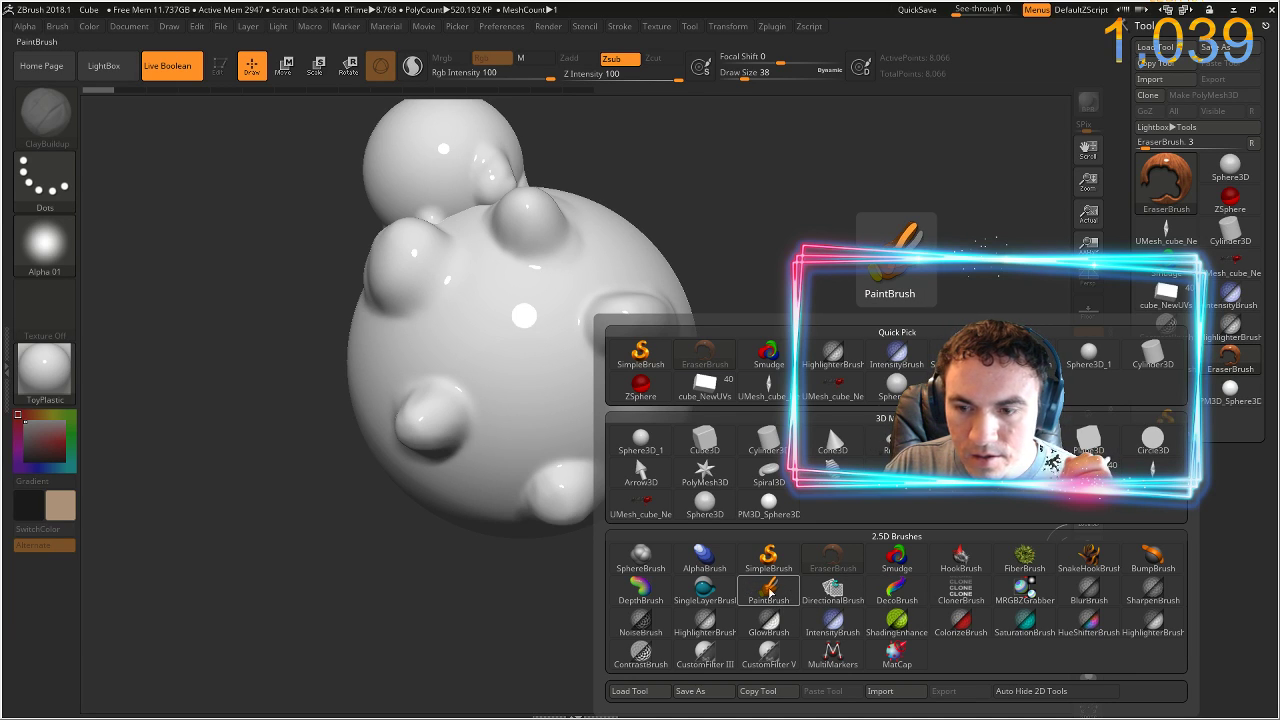
pyautogui.click(1086, 560)
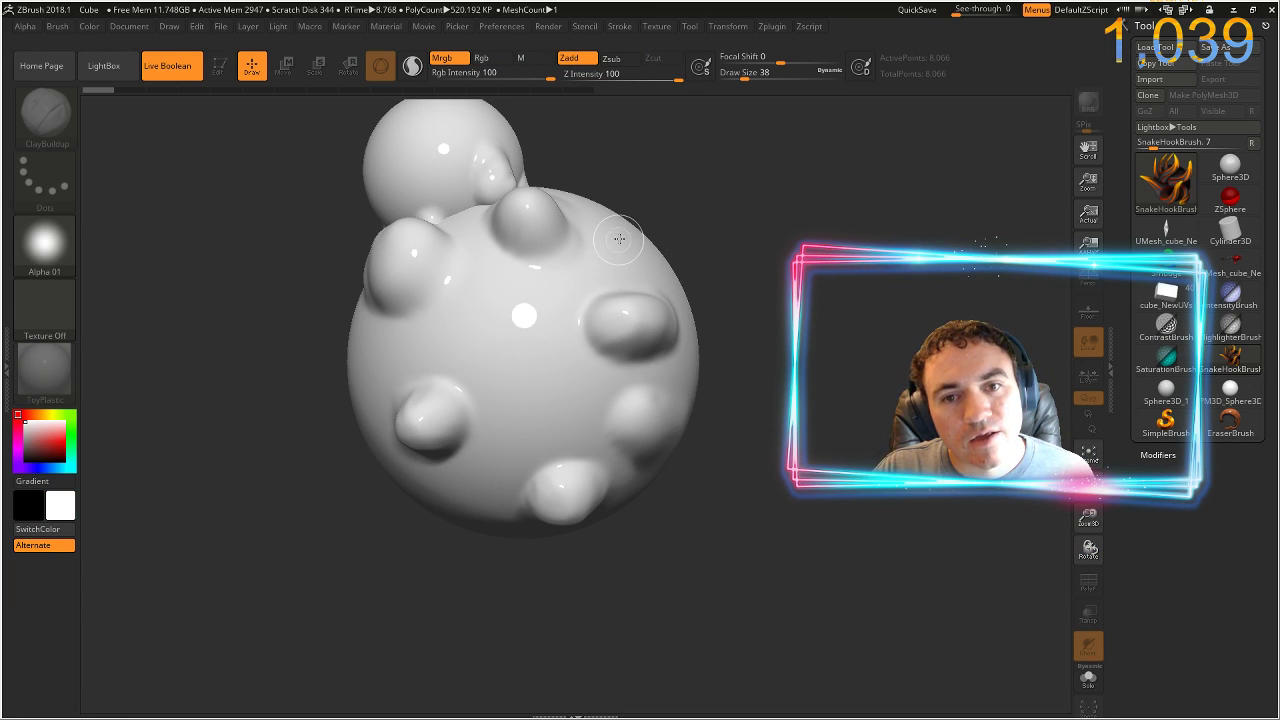
pyautogui.moveTo(638, 213)
pyautogui.mouseDown()
pyautogui.moveTo(851, 194)
pyautogui.moveTo(925, 204)
pyautogui.moveTo(962, 242)
pyautogui.moveTo(945, 325)
pyautogui.mouseUp()
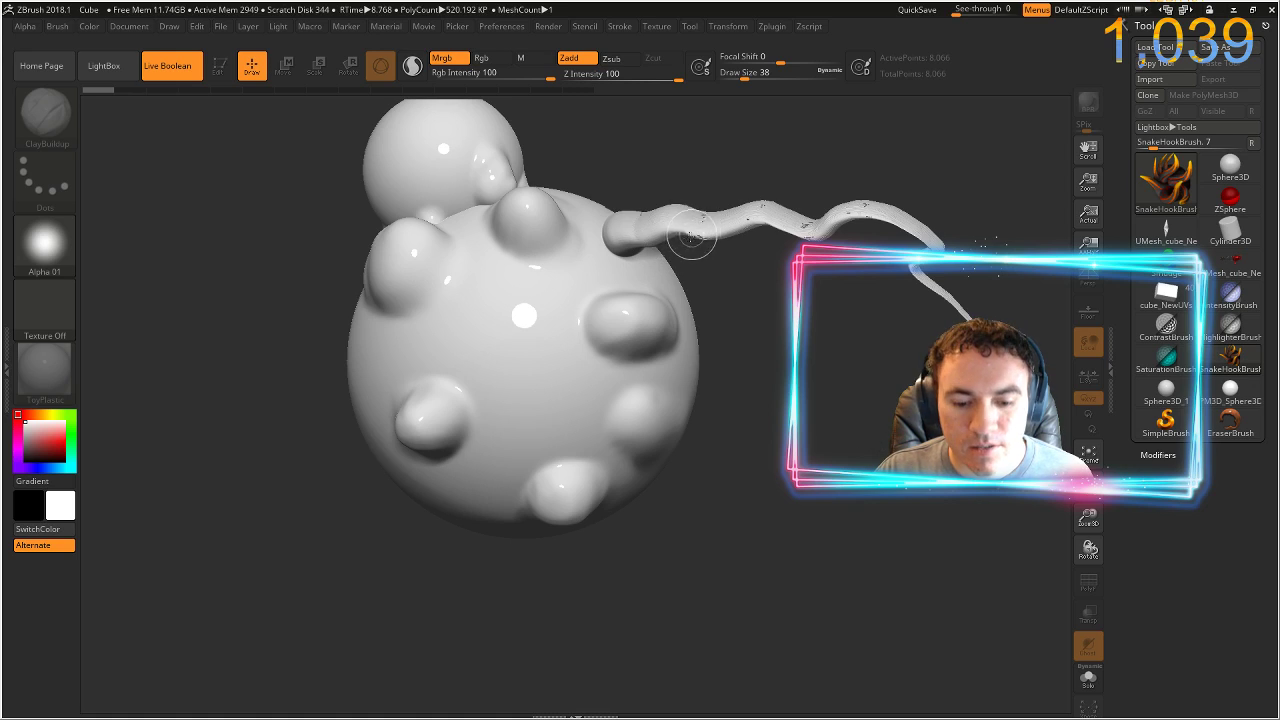
pyautogui.press('shift')
pyautogui.moveTo(745, 220)
pyautogui.mouseDown()
pyautogui.moveTo(860, 215)
pyautogui.moveTo(900, 300)
pyautogui.moveTo(759, 586)
pyautogui.mouseUp()
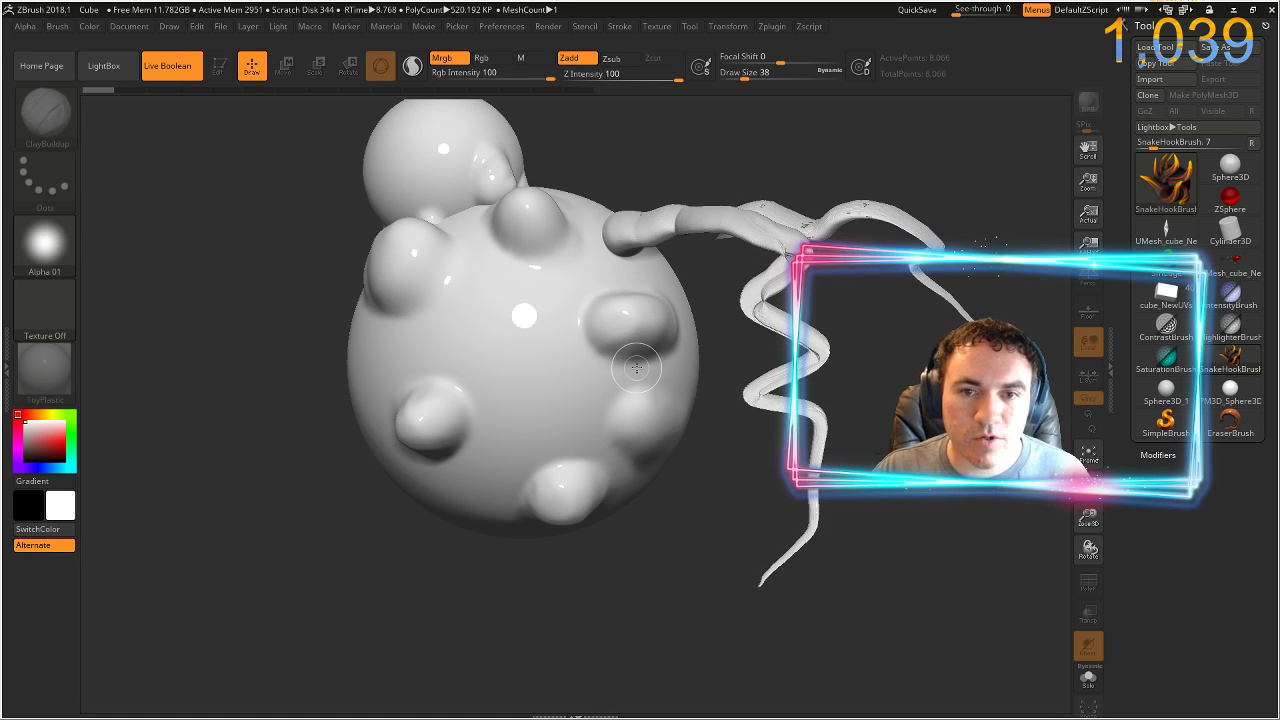
pyautogui.hotkey('ctrl', 'z')
pyautogui.hotkey('ctrl', 'z')
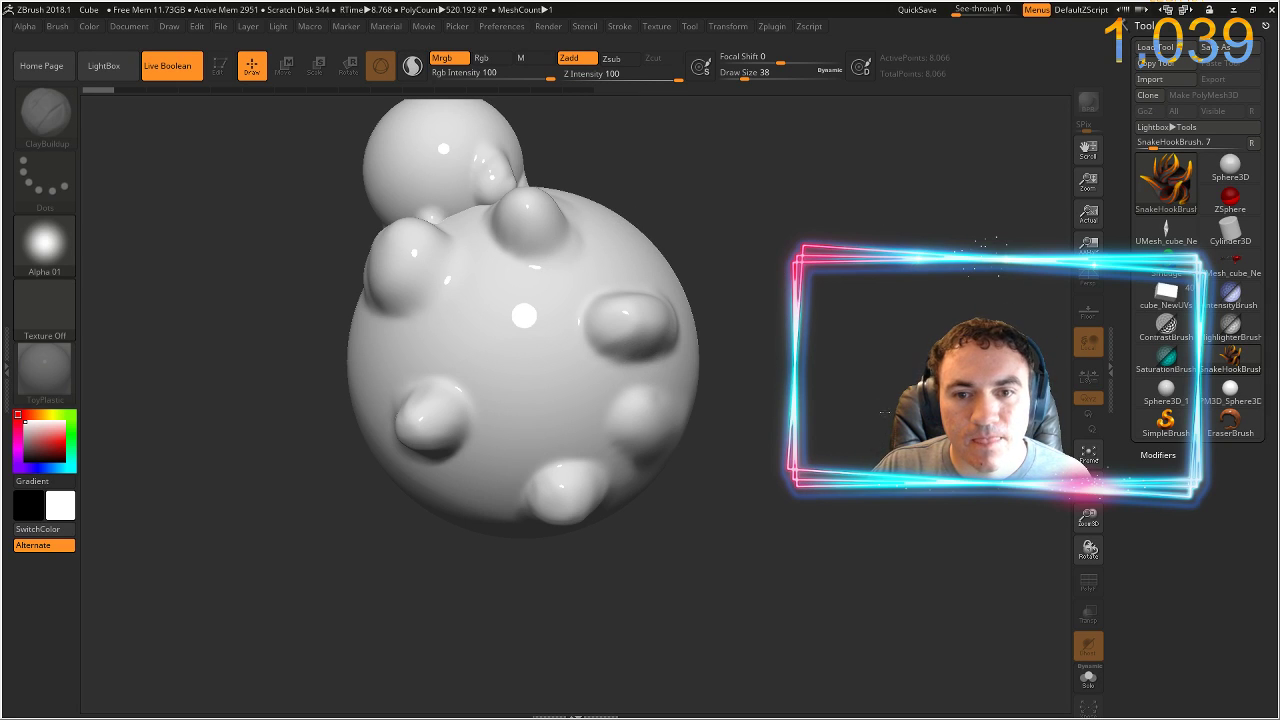
# - Pull twelve tapering, wavy tentacles outward around the large sphere's edge with the SnakeHookBrush
pyautogui.moveTo(691, 365); pyautogui.dragTo(875, 330)
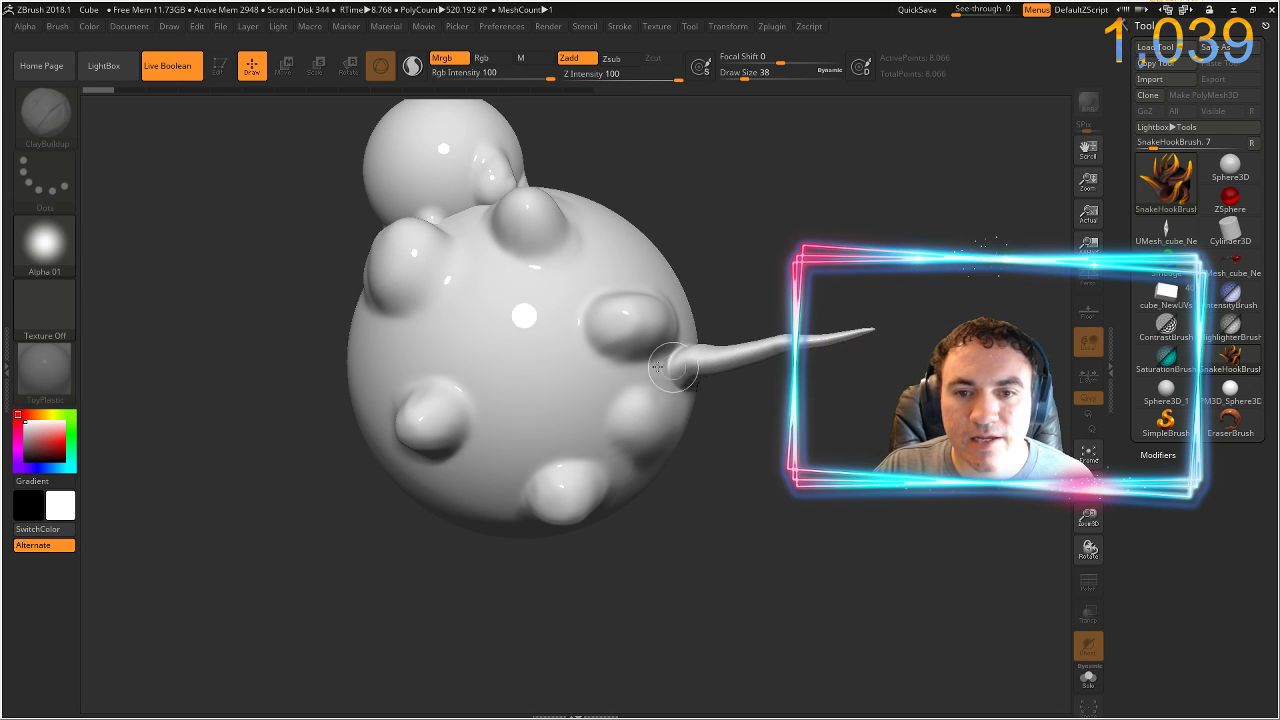
pyautogui.moveTo(665, 437)
pyautogui.mouseDown()
pyautogui.moveTo(688, 480)
pyautogui.moveTo(788, 553)
pyautogui.mouseUp()
pyautogui.moveTo(608, 474); pyautogui.dragTo(703, 584)
pyautogui.moveTo(539, 531); pyautogui.dragTo(572, 622)
pyautogui.moveTo(488, 518)
pyautogui.mouseDown()
pyautogui.moveTo(478, 548)
pyautogui.moveTo(418, 586)
pyautogui.mouseUp()
pyautogui.moveTo(417, 495); pyautogui.dragTo(232, 540)
pyautogui.moveTo(377, 434); pyautogui.dragTo(160, 414)
pyautogui.moveTo(370, 358); pyautogui.dragTo(155, 288)
pyautogui.moveTo(396, 292)
pyautogui.mouseDown()
pyautogui.moveTo(280, 245)
pyautogui.moveTo(204, 233)
pyautogui.mouseUp()
pyautogui.moveTo(381, 226); pyautogui.dragTo(312, 168)
pyautogui.moveTo(604, 212)
pyautogui.mouseDown()
pyautogui.moveTo(606, 176)
pyautogui.moveTo(790, 165)
pyautogui.mouseUp()
pyautogui.moveTo(626, 260)
pyautogui.mouseDown()
pyautogui.moveTo(650, 243)
pyautogui.moveTo(769, 240)
pyautogui.mouseUp()
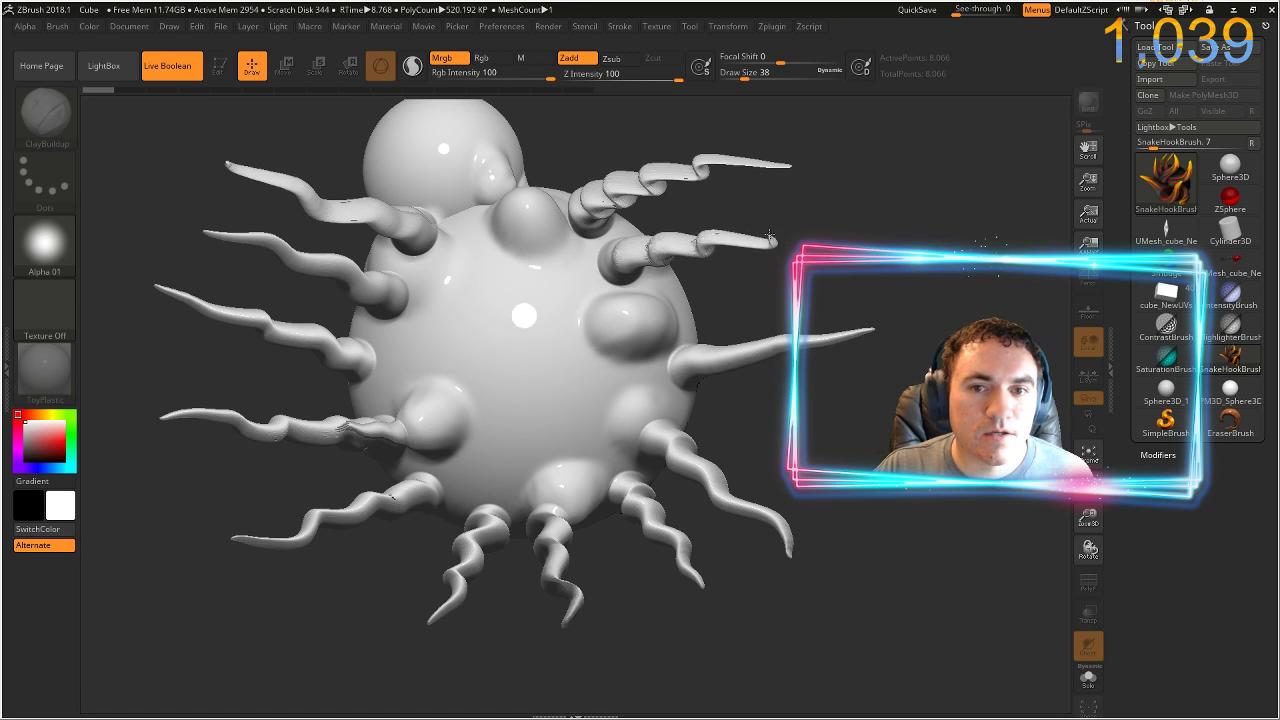
# - Pull more wavy tentacles out of the front surface of the large sphere, ending with tangled strands near its top
pyautogui.moveTo(450, 297)
pyautogui.mouseDown()
pyautogui.moveTo(422, 299)
pyautogui.moveTo(325, 385)
pyautogui.mouseUp()
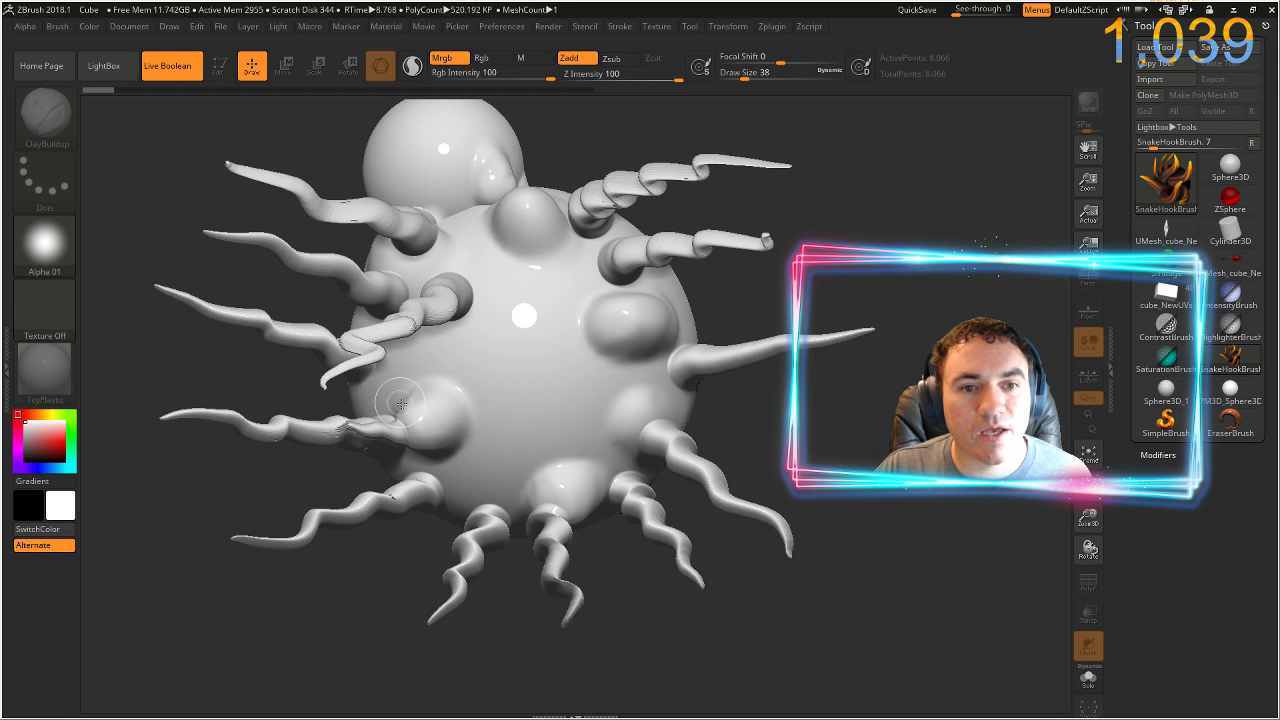
pyautogui.moveTo(435, 382)
pyautogui.mouseDown()
pyautogui.moveTo(345, 400)
pyautogui.moveTo(190, 398)
pyautogui.mouseUp()
pyautogui.moveTo(463, 400)
pyautogui.mouseDown()
pyautogui.moveTo(455, 458)
pyautogui.moveTo(340, 484)
pyautogui.mouseUp()
pyautogui.moveTo(500, 482); pyautogui.dragTo(368, 548)
pyautogui.moveTo(535, 450)
pyautogui.mouseDown()
pyautogui.moveTo(585, 445)
pyautogui.moveTo(632, 545)
pyautogui.mouseUp()
pyautogui.moveTo(585, 425); pyautogui.dragTo(735, 445)
pyautogui.moveTo(619, 400); pyautogui.dragTo(815, 423)
pyautogui.moveTo(520, 374)
pyautogui.mouseDown()
pyautogui.moveTo(530, 412)
pyautogui.moveTo(577, 472)
pyautogui.mouseUp()
pyautogui.moveTo(532, 370); pyautogui.dragTo(760, 393)
pyautogui.moveTo(463, 360); pyautogui.dragTo(278, 445)
pyautogui.moveTo(525, 332)
pyautogui.mouseDown()
pyautogui.moveTo(480, 300)
pyautogui.moveTo(555, 295)
pyautogui.moveTo(545, 268)
pyautogui.moveTo(470, 242)
pyautogui.mouseUp()
pyautogui.moveTo(593, 289)
pyautogui.mouseDown()
pyautogui.moveTo(570, 200)
pyautogui.moveTo(530, 160)
pyautogui.mouseUp()
pyautogui.moveTo(474, 232)
pyautogui.mouseDown()
pyautogui.moveTo(455, 200)
pyautogui.moveTo(505, 285)
pyautogui.moveTo(439, 247)
pyautogui.mouseUp()
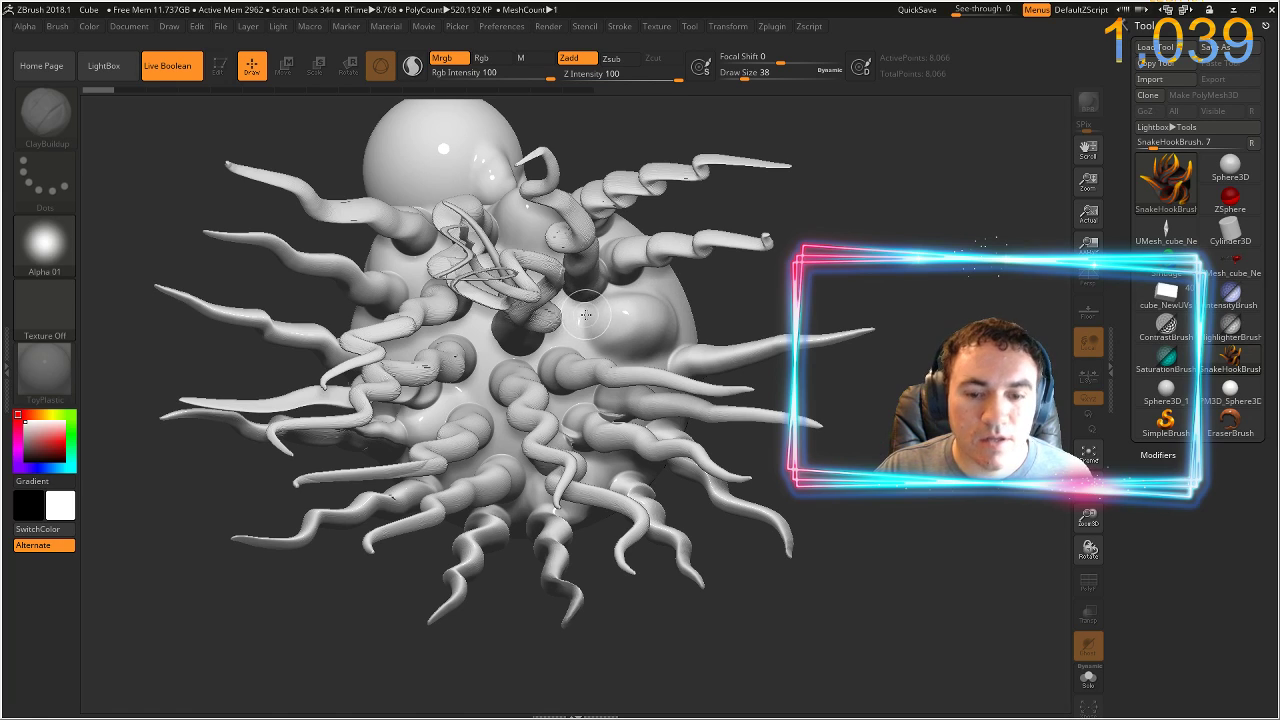
# - Set the Draw Size to 130 and pull a broad looping strand across the sphere's centre and tentacles
pyautogui.press(']')
pyautogui.press(']')
pyautogui.press(']')
pyautogui.press(']')
pyautogui.press(']')
pyautogui.press(']')
pyautogui.press(']')
pyautogui.press(']')
pyautogui.press(']')
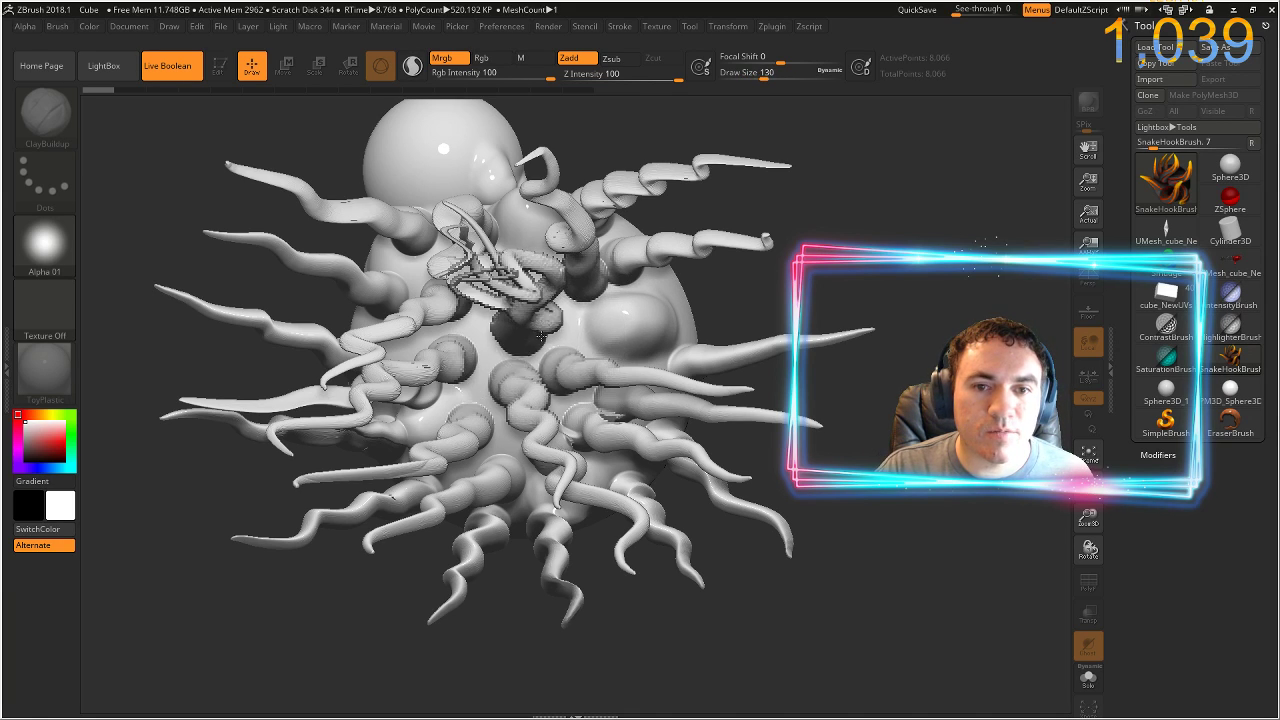
pyautogui.moveTo(535, 340)
pyautogui.mouseDown()
pyautogui.moveTo(400, 305)
pyautogui.moveTo(716, 333)
pyautogui.moveTo(800, 320)
pyautogui.moveTo(785, 420)
pyautogui.mouseUp()
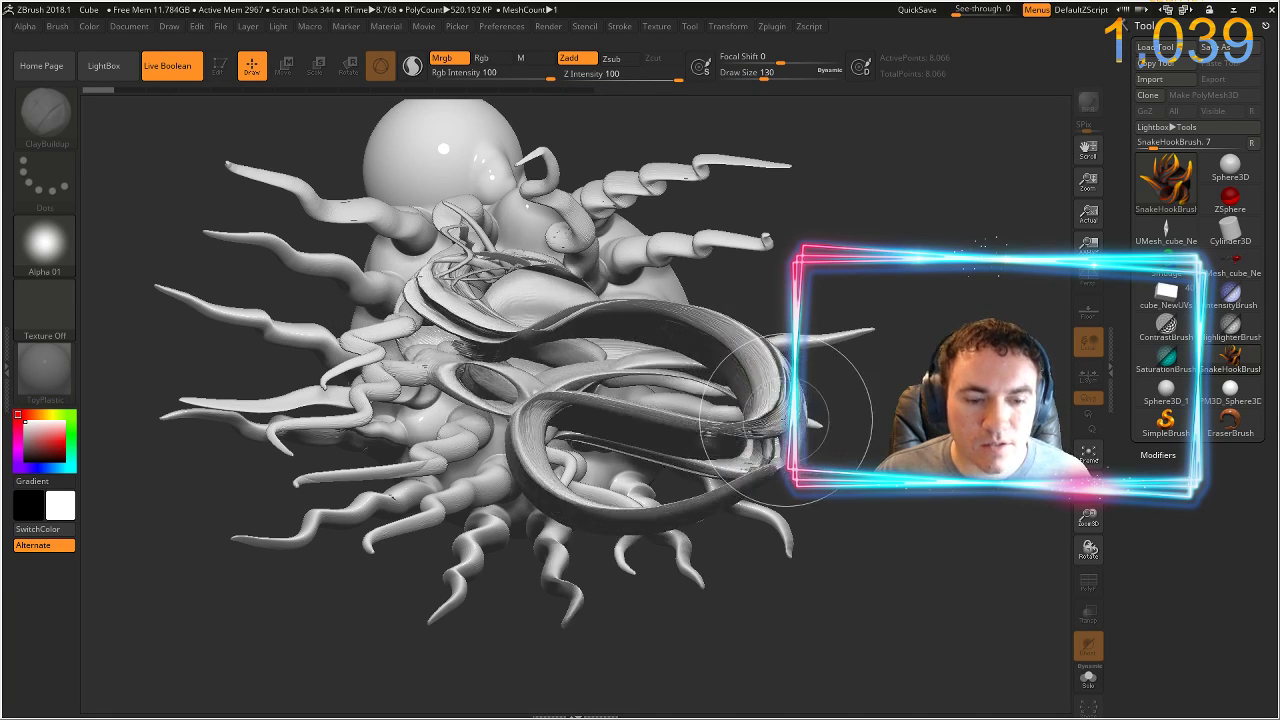
# - Clear the canvas and switch to the SimpleBrush tool
pyautogui.hotkey('ctrl', 'n')
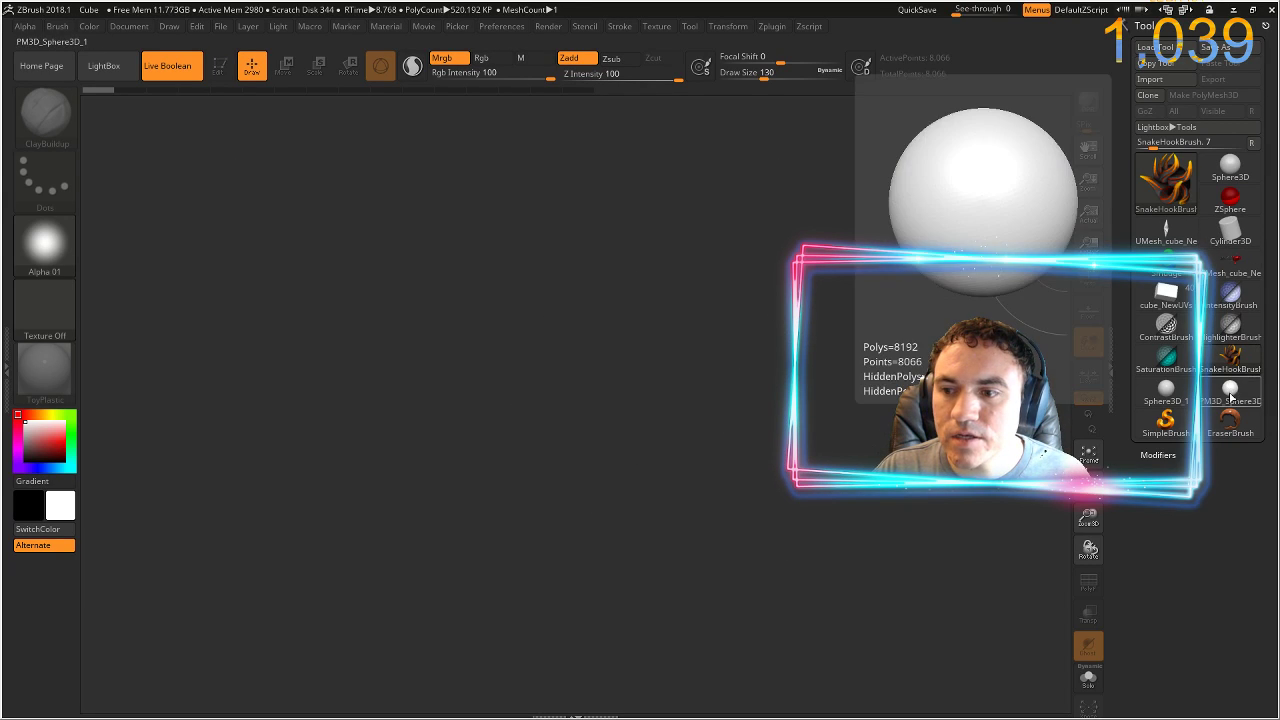
pyautogui.click(1165, 426)
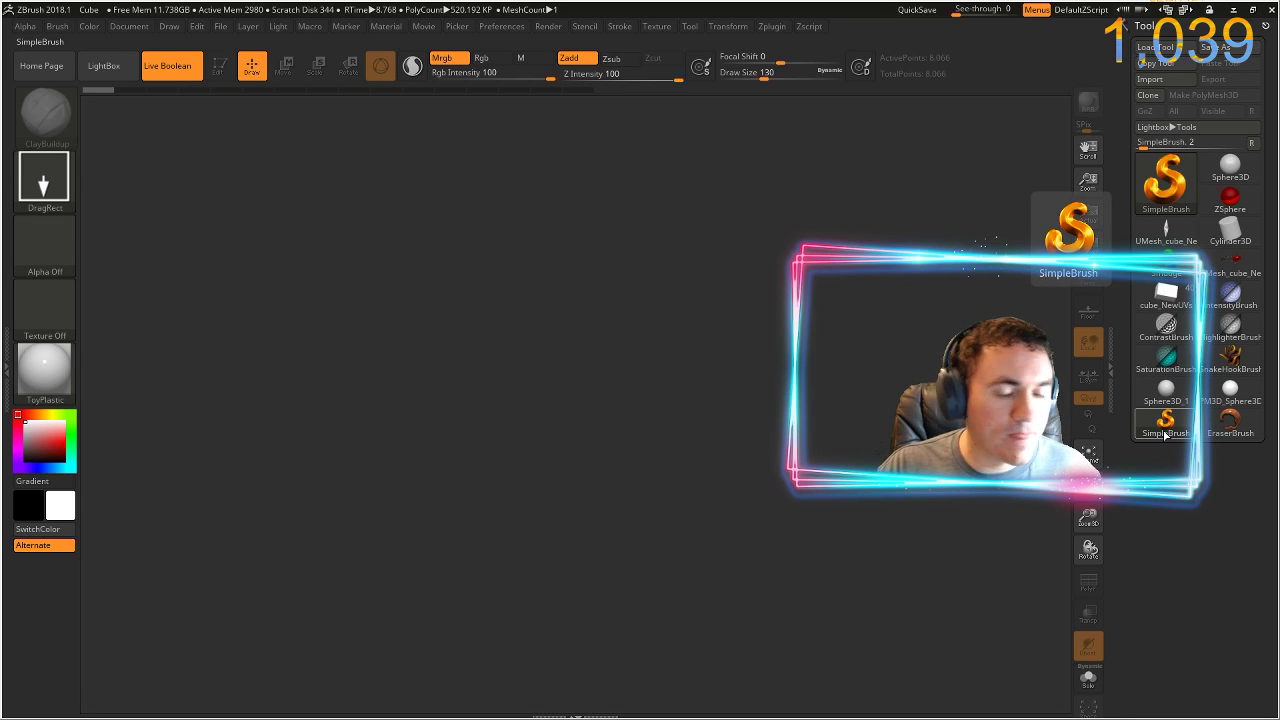
# - Reselect the SimpleBrush tool and draw two flat white squares on the empty canvas, the second one smaller
pyautogui.click(1165, 432)
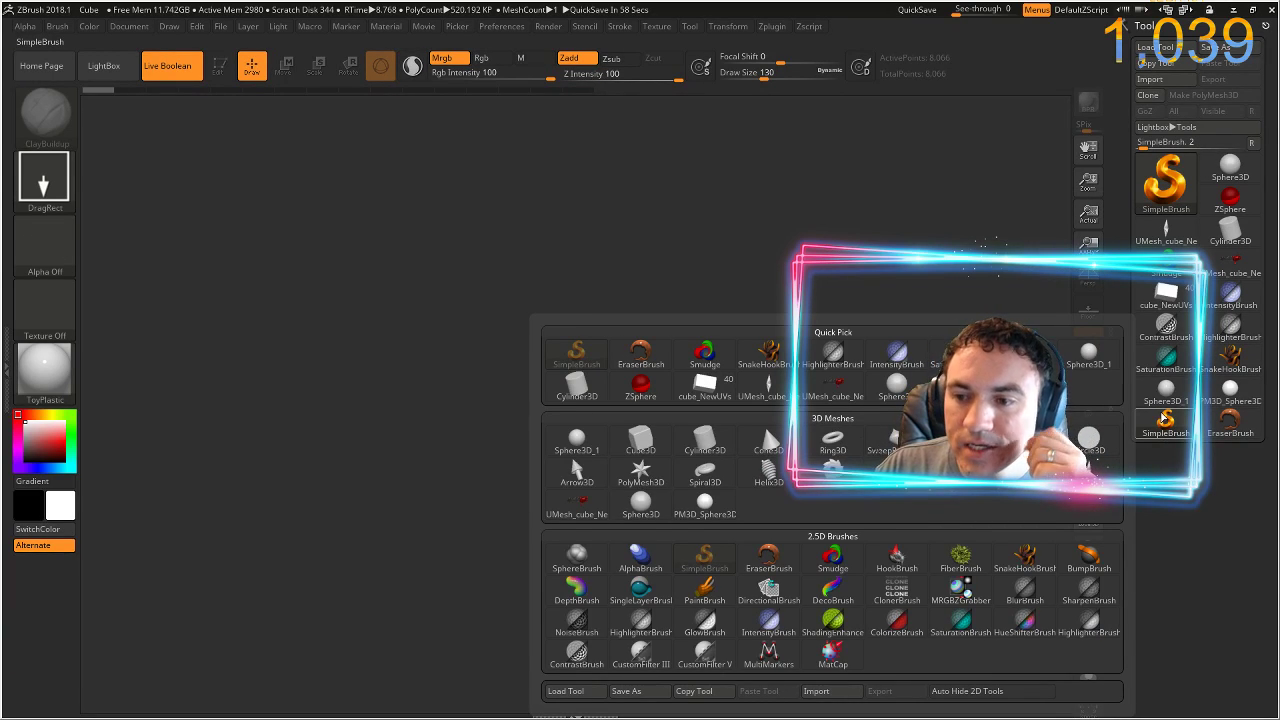
pyautogui.click(1225, 232)
pyautogui.click(1215, 235)
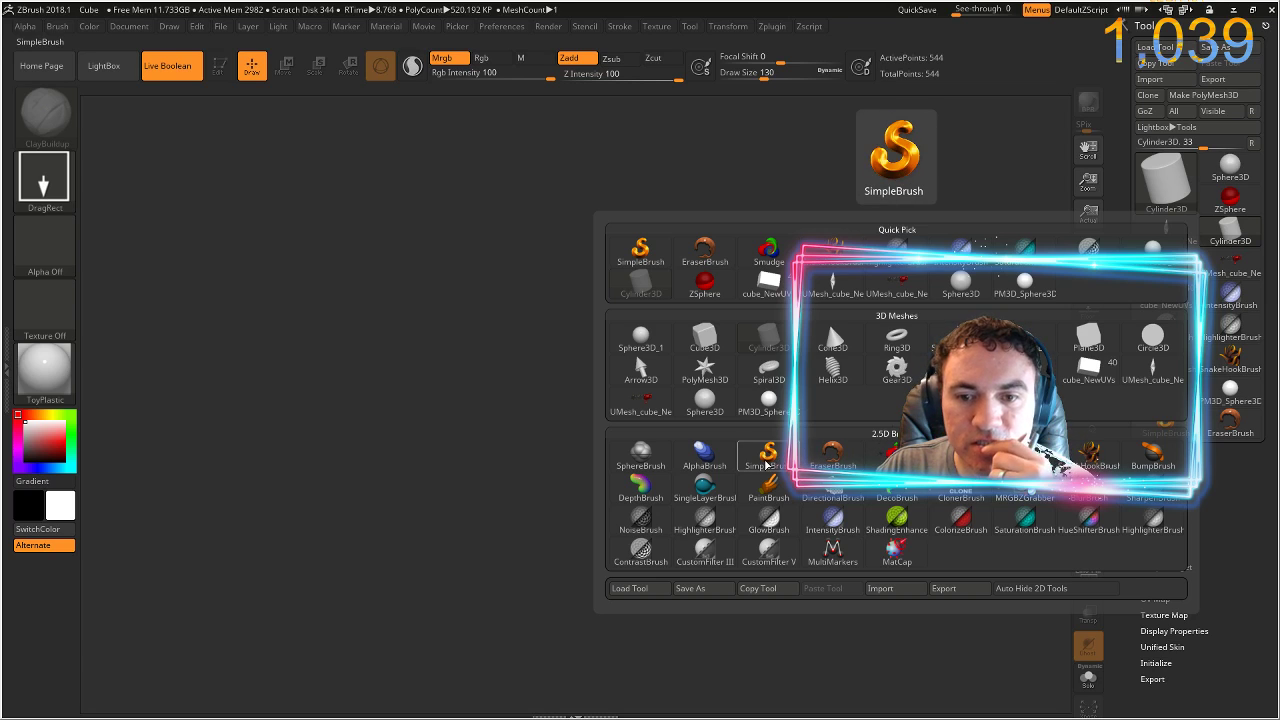
pyautogui.click(764, 458)
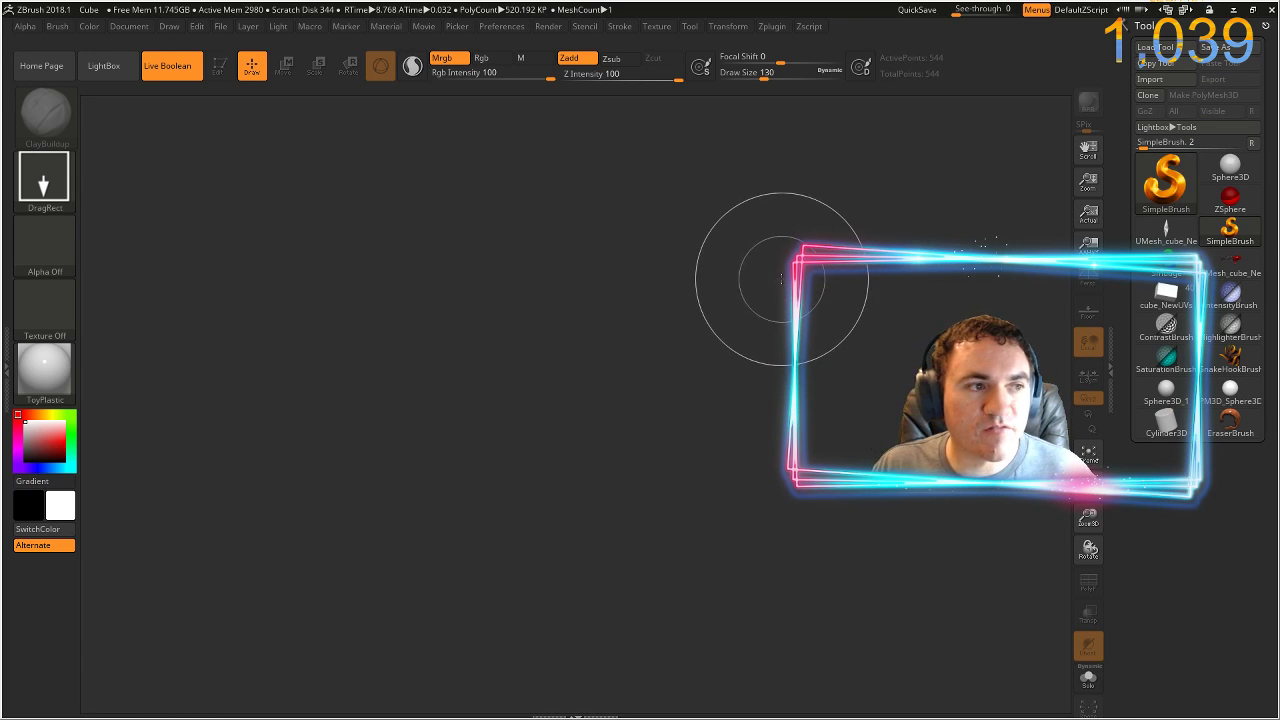
pyautogui.moveTo(819, 277); pyautogui.dragTo(695, 249)
pyautogui.moveTo(898, 277); pyautogui.dragTo(907, 277)
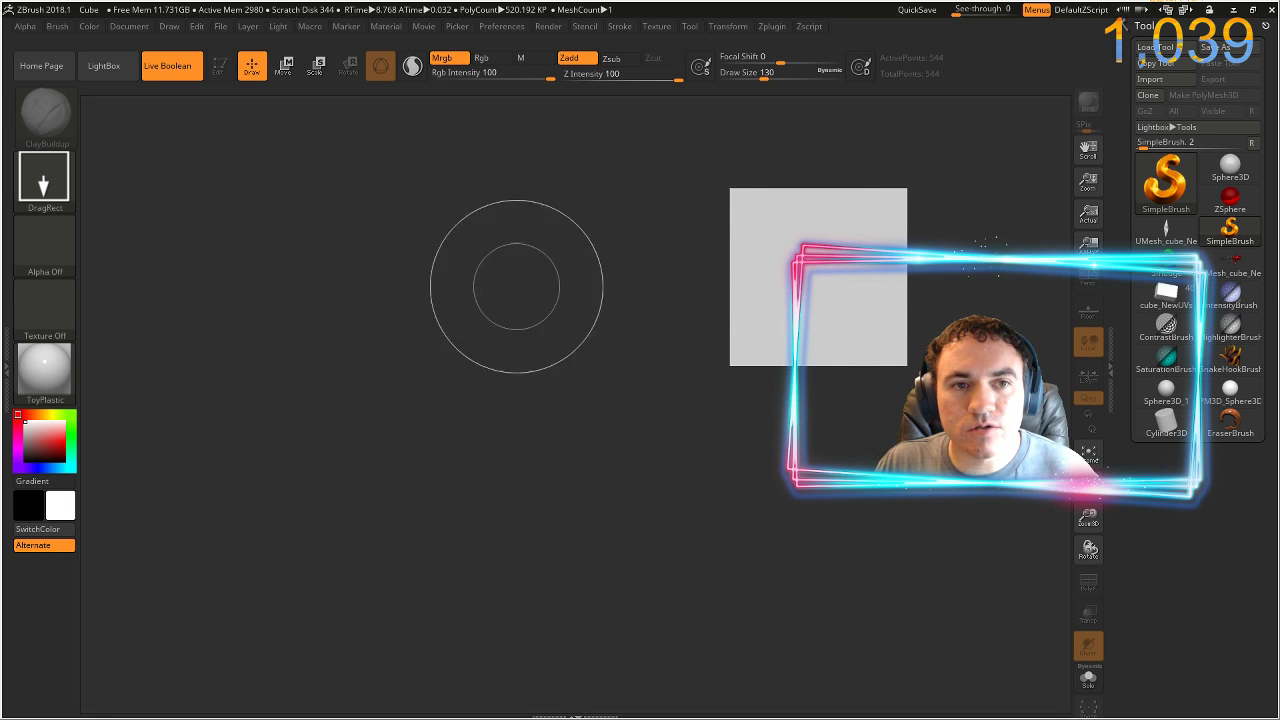
pyautogui.moveTo(330, 319); pyautogui.dragTo(388, 320)
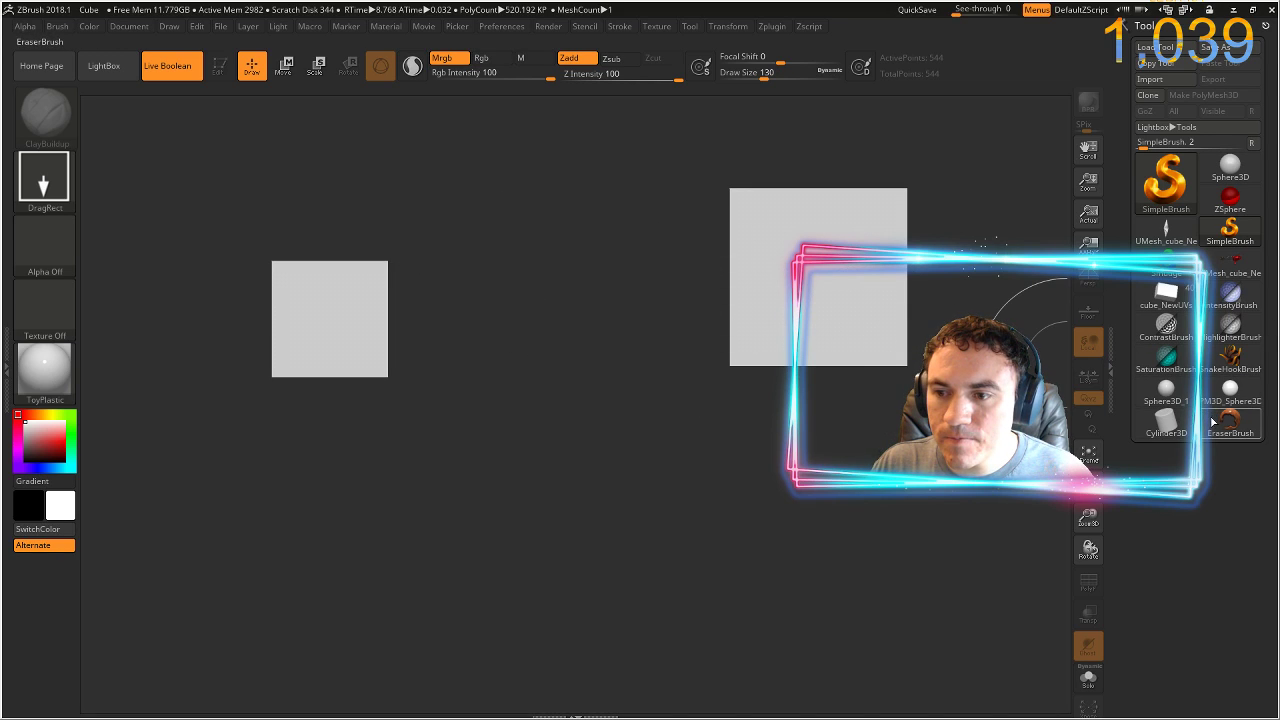
# - Switch to the SphereBrush tool and paint a long winding strand of blended spheres across both squares
pyautogui.click(1170, 423)
pyautogui.click(1176, 420)
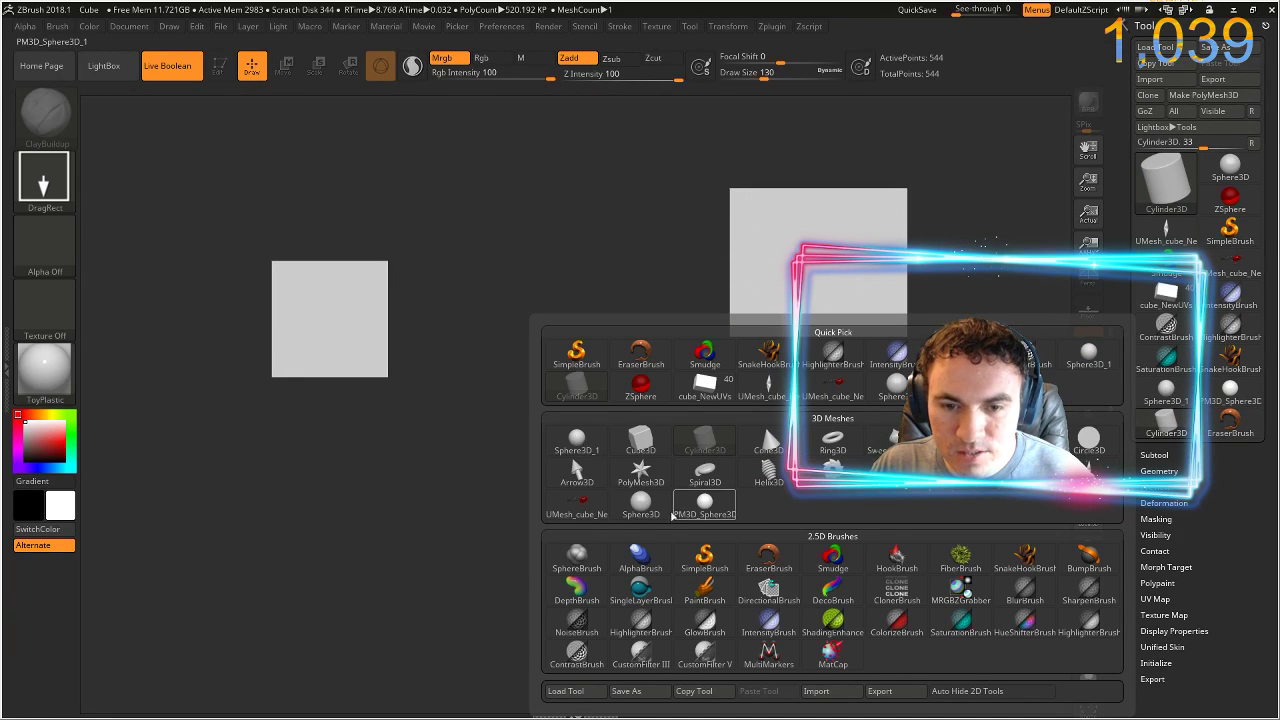
pyautogui.click(577, 560)
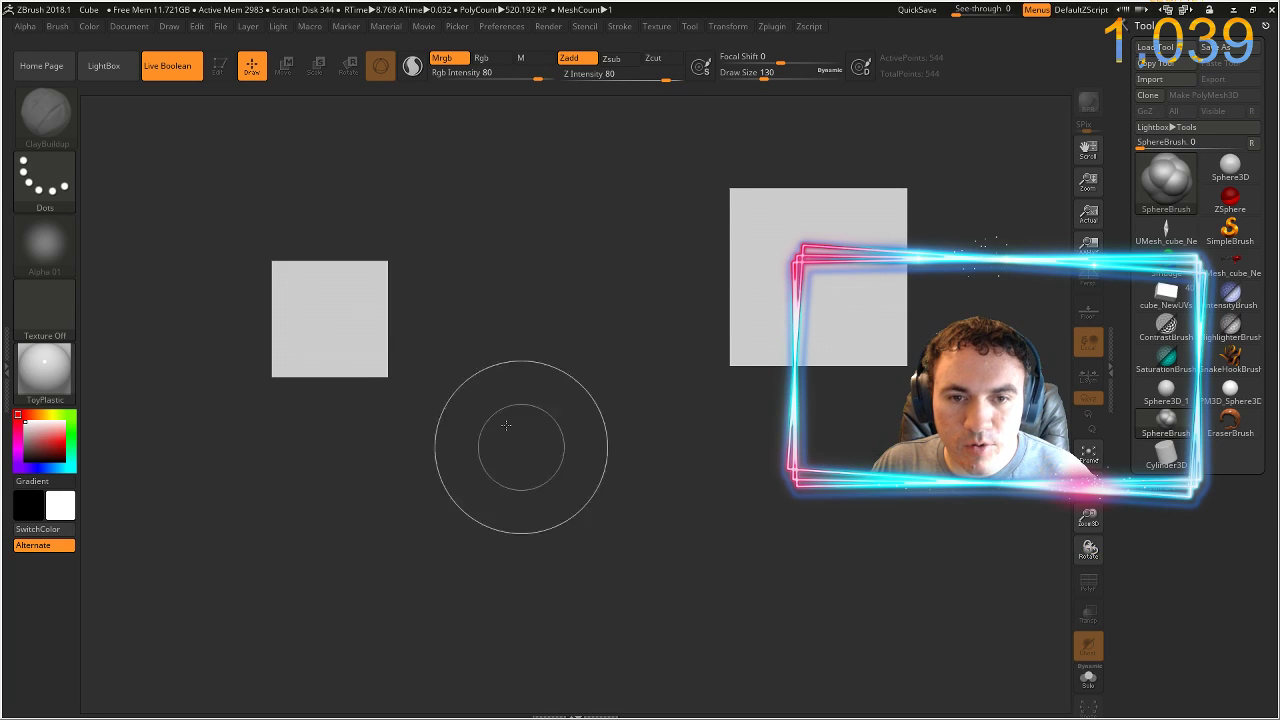
pyautogui.moveTo(525, 385)
pyautogui.mouseDown()
pyautogui.moveTo(535, 425)
pyautogui.moveTo(519, 490)
pyautogui.moveTo(385, 470)
pyautogui.moveTo(455, 455)
pyautogui.moveTo(435, 368)
pyautogui.moveTo(445, 315)
pyautogui.moveTo(610, 245)
pyautogui.moveTo(585, 175)
pyautogui.moveTo(452, 200)
pyautogui.moveTo(330, 195)
pyautogui.moveTo(235, 212)
pyautogui.moveTo(185, 290)
pyautogui.moveTo(229, 377)
pyautogui.moveTo(280, 415)
pyautogui.moveTo(375, 335)
pyautogui.moveTo(787, 385)
pyautogui.mouseUp()
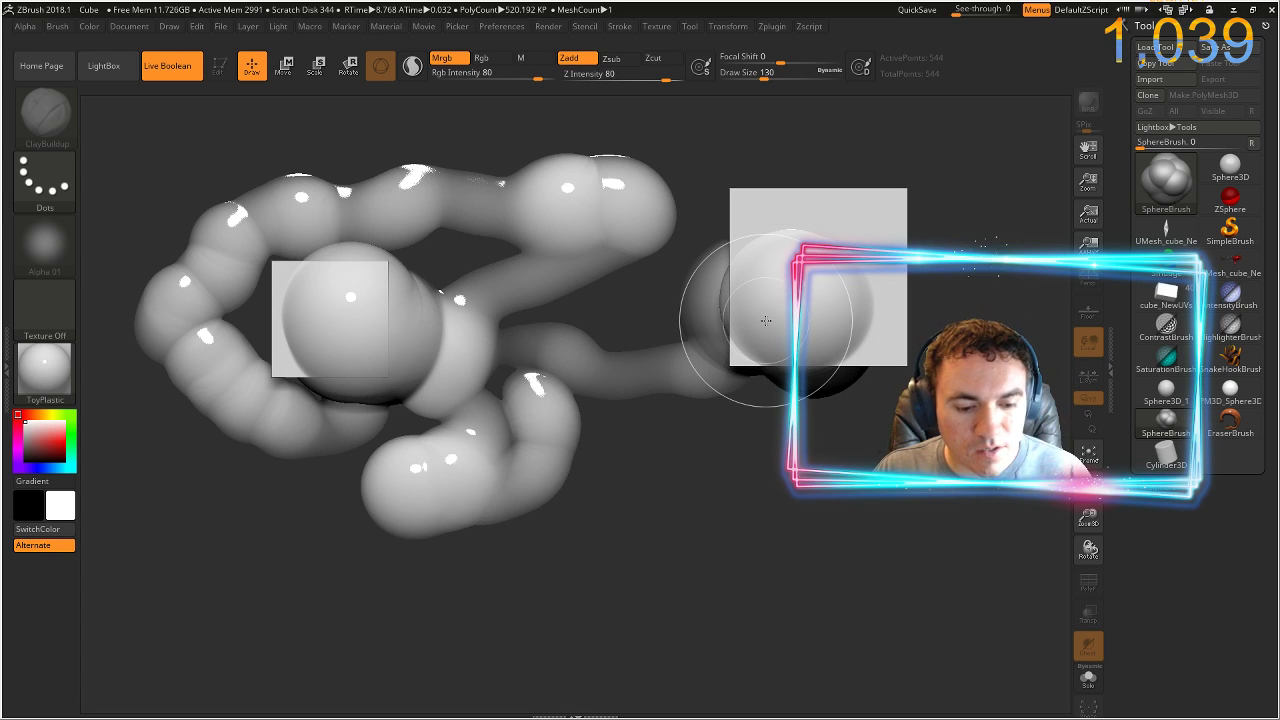
# - Clear the canvas and paint a new zigzagging chain of large spheres with the SphereBrush
pyautogui.hotkey('ctrl', 'n')
pyautogui.moveTo(735, 258)
pyautogui.mouseDown()
pyautogui.moveTo(488, 313)
pyautogui.moveTo(410, 295)
pyautogui.moveTo(470, 360)
pyautogui.moveTo(700, 410)
pyautogui.moveTo(745, 440)
pyautogui.moveTo(545, 543)
pyautogui.moveTo(460, 545)
pyautogui.moveTo(300, 585)
pyautogui.moveTo(405, 455)
pyautogui.moveTo(270, 390)
pyautogui.moveTo(385, 235)
pyautogui.moveTo(390, 195)
pyautogui.mouseUp()
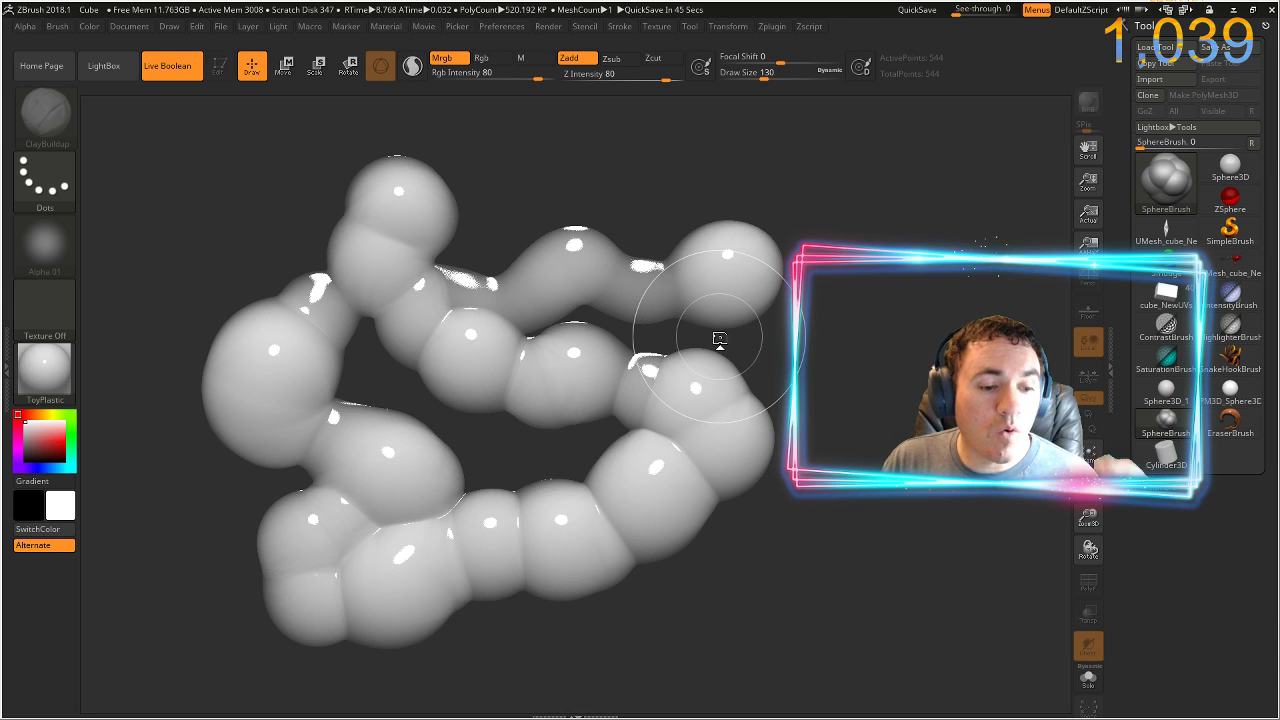
pyautogui.press('u')
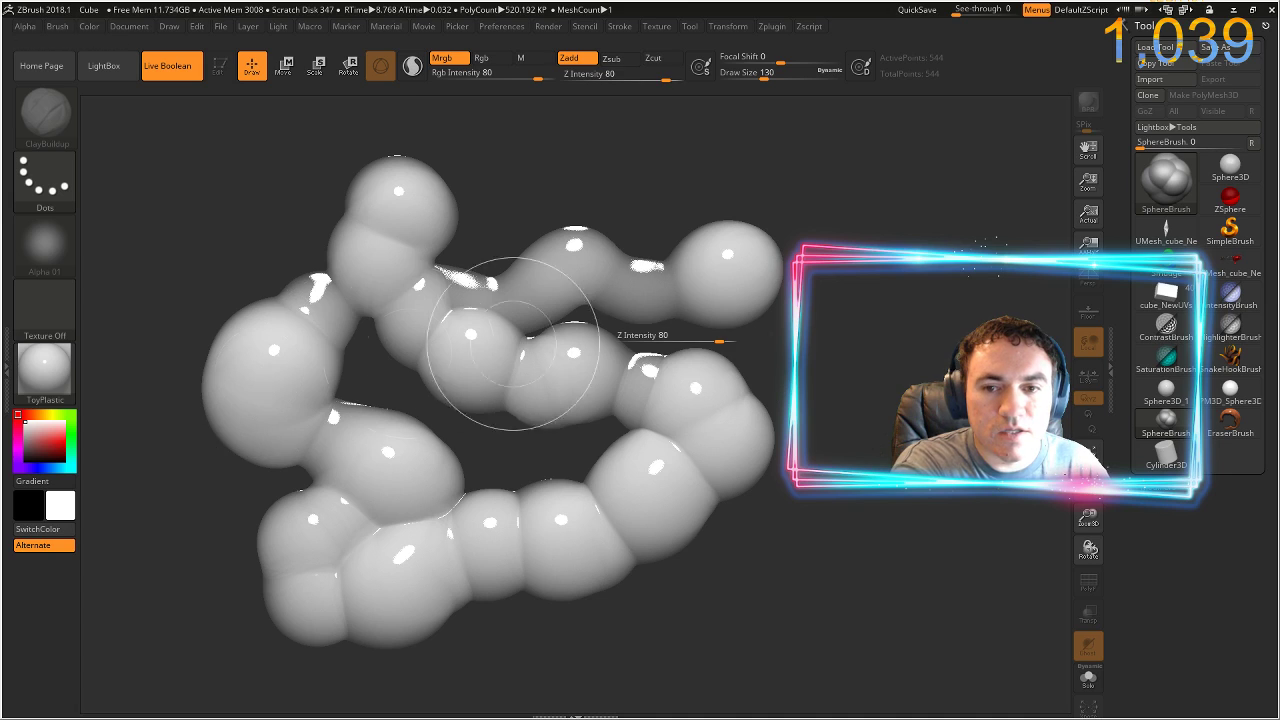
# - Offset the canvas so the sphere chain wraps around its edges, and paint more spheres into the exposed gaps between offsets
pyautogui.moveTo(463, 248); pyautogui.dragTo(791, 360)
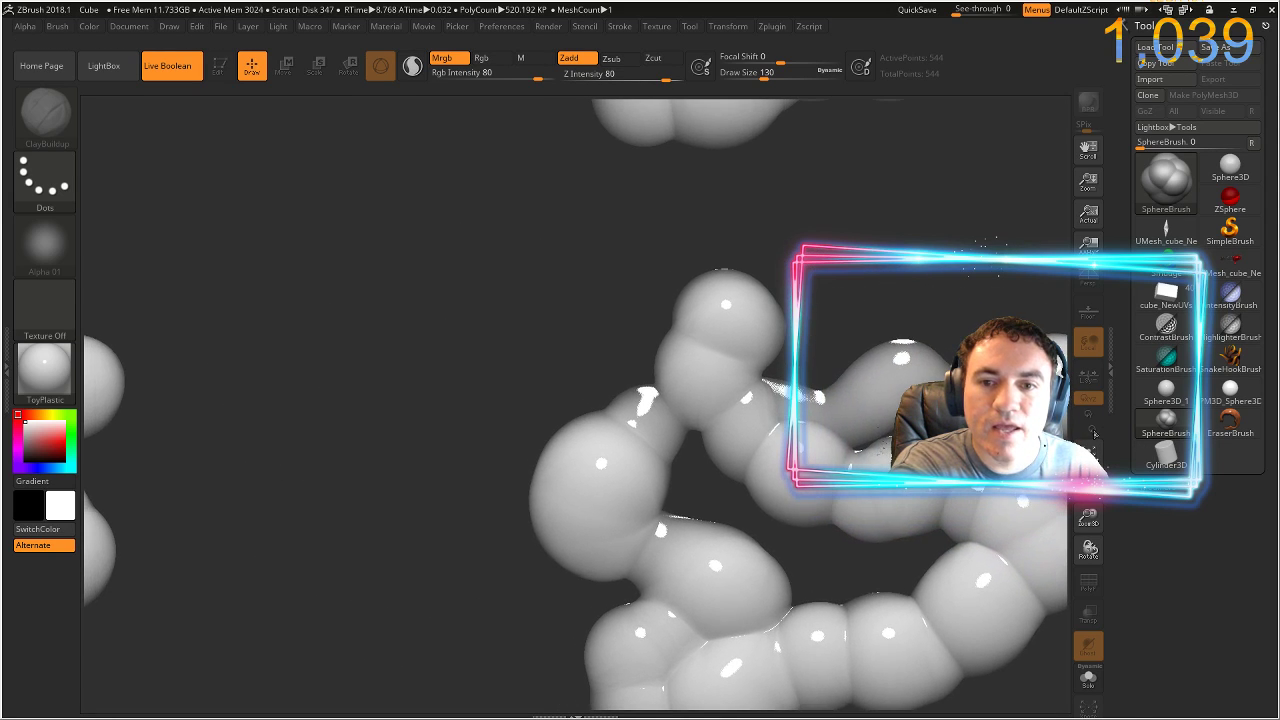
pyautogui.moveTo(436, 339); pyautogui.dragTo(501, 381)
pyautogui.moveTo(500, 381)
pyautogui.keyDown('alt'); pyautogui.mouseDown(button='right')
pyautogui.moveTo(534, 434)
pyautogui.moveTo(629, 463)
pyautogui.mouseUp(button='right'); pyautogui.keyUp('alt')
pyautogui.moveTo(230, 195)
pyautogui.mouseDown()
pyautogui.moveTo(343, 263)
pyautogui.moveTo(320, 235)
pyautogui.moveTo(173, 158)
pyautogui.moveTo(413, 321)
pyautogui.moveTo(236, 410)
pyautogui.mouseUp()
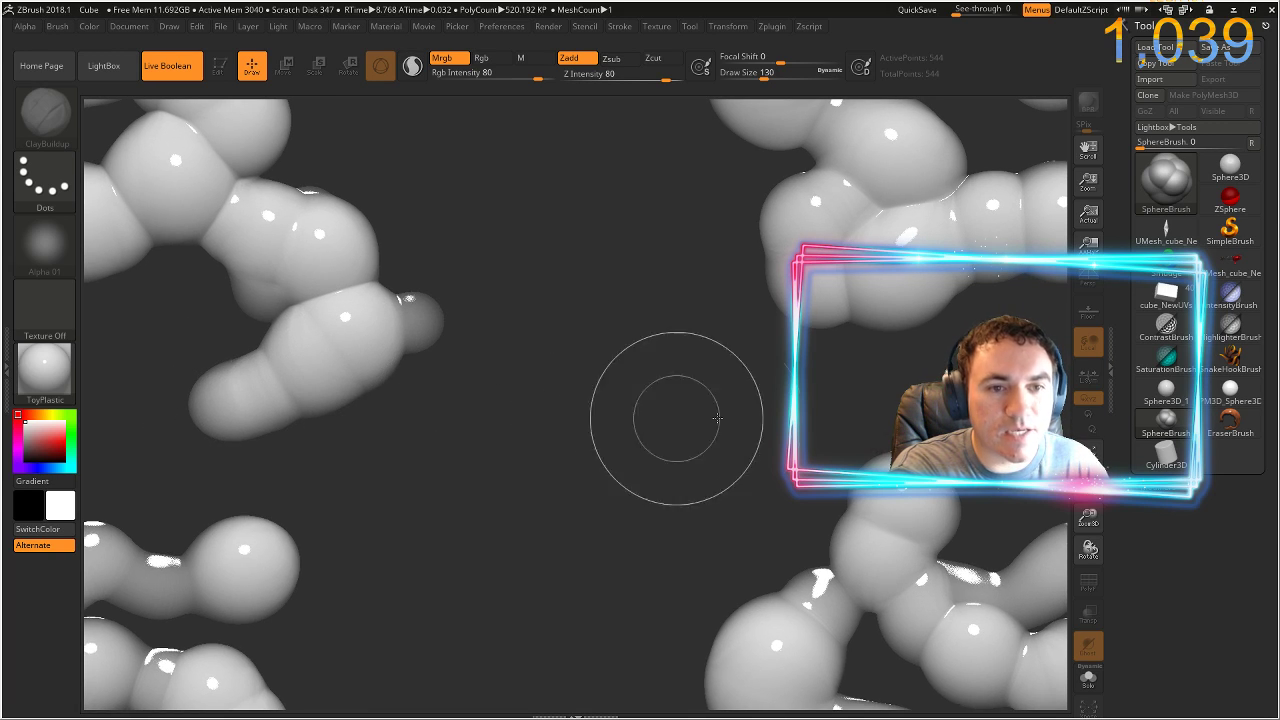
pyautogui.moveTo(569, 381); pyautogui.dragTo(1098, 419)
pyautogui.moveTo(808, 410)
pyautogui.mouseDown()
pyautogui.moveTo(752, 412)
pyautogui.moveTo(600, 340)
pyautogui.moveTo(545, 350)
pyautogui.moveTo(441, 450)
pyautogui.moveTo(400, 410)
pyautogui.moveTo(325, 457)
pyautogui.moveTo(390, 520)
pyautogui.moveTo(243, 549)
pyautogui.moveTo(168, 480)
pyautogui.moveTo(193, 299)
pyautogui.moveTo(73, 297)
pyautogui.mouseUp()
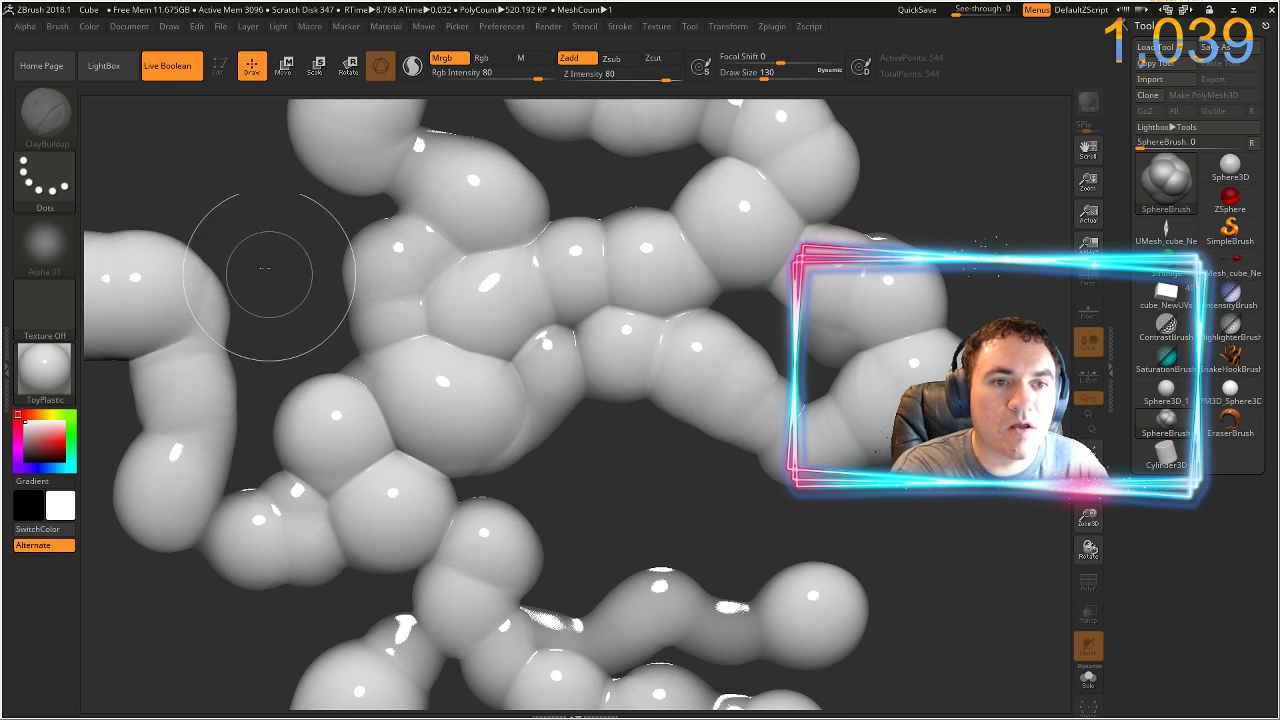
pyautogui.moveTo(306, 278)
pyautogui.mouseDown()
pyautogui.moveTo(465, 318)
pyautogui.moveTo(754, 357)
pyautogui.mouseUp()
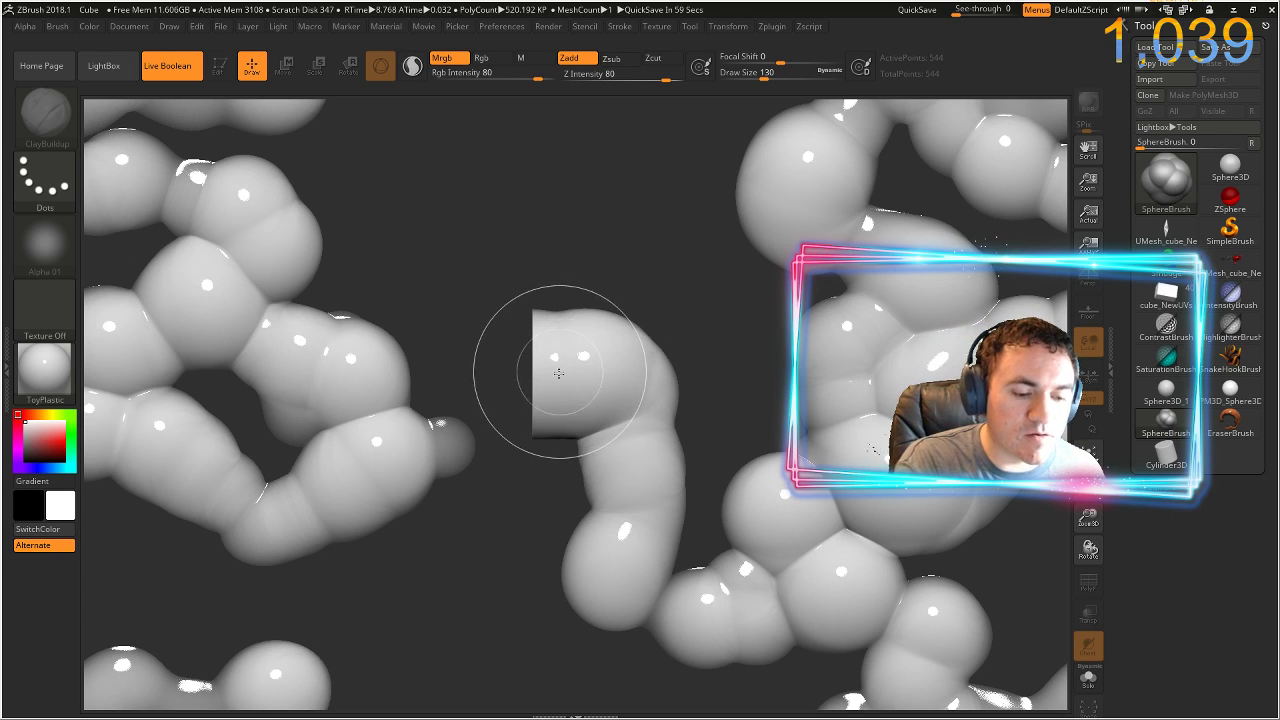
pyautogui.hotkey('ctrl', 'z')
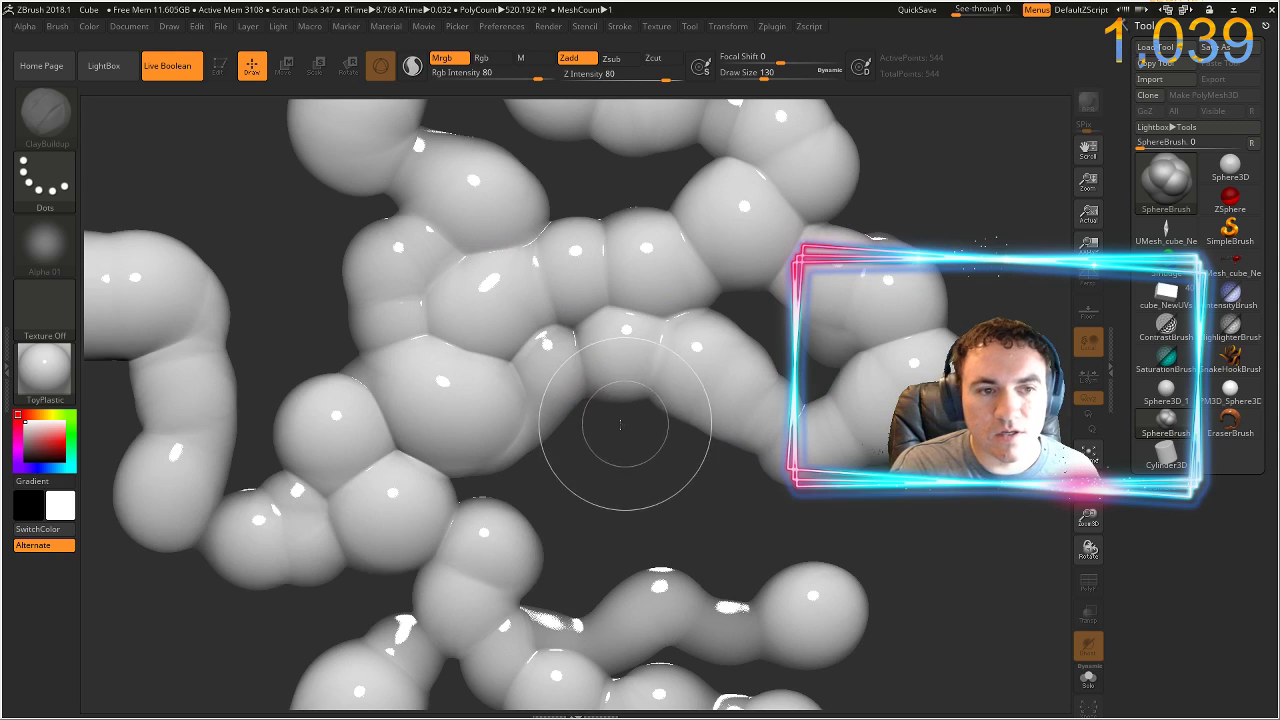
pyautogui.hotkey('ctrl', 'z')
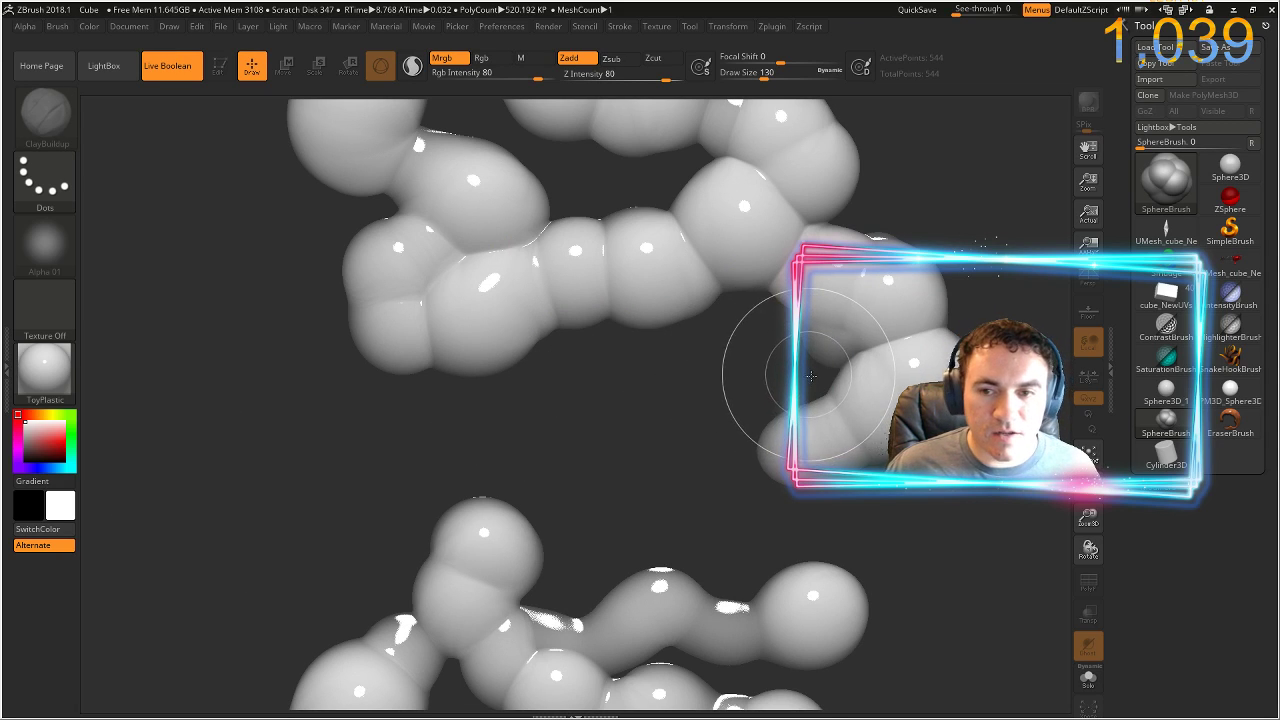
# - Keep offsetting the wrapped canvas and fill the remaining central gaps with tightly packed spheres using the SphereBrush
pyautogui.moveTo(834, 367)
pyautogui.mouseDown()
pyautogui.moveTo(757, 350)
pyautogui.moveTo(577, 371)
pyautogui.moveTo(775, 350)
pyautogui.moveTo(762, 345)
pyautogui.moveTo(580, 370)
pyautogui.moveTo(715, 364)
pyautogui.moveTo(480, 395)
pyautogui.moveTo(337, 444)
pyautogui.moveTo(300, 335)
pyautogui.moveTo(354, 216)
pyautogui.moveTo(372, 218)
pyautogui.moveTo(340, 226)
pyautogui.mouseUp()
pyautogui.moveTo(200, 320)
pyautogui.mouseDown()
pyautogui.moveTo(451, 511)
pyautogui.moveTo(455, 462)
pyautogui.moveTo(505, 470)
pyautogui.moveTo(560, 502)
pyautogui.moveTo(675, 440)
pyautogui.moveTo(705, 310)
pyautogui.moveTo(655, 290)
pyautogui.moveTo(559, 411)
pyautogui.moveTo(585, 365)
pyautogui.moveTo(520, 400)
pyautogui.moveTo(450, 395)
pyautogui.moveTo(495, 378)
pyautogui.moveTo(385, 390)
pyautogui.moveTo(335, 370)
pyautogui.moveTo(325, 340)
pyautogui.moveTo(370, 300)
pyautogui.moveTo(295, 235)
pyautogui.moveTo(235, 210)
pyautogui.moveTo(186, 209)
pyautogui.moveTo(470, 265)
pyautogui.moveTo(420, 240)
pyautogui.moveTo(459, 318)
pyautogui.moveTo(490, 315)
pyautogui.moveTo(458, 286)
pyautogui.moveTo(593, 285)
pyautogui.moveTo(500, 215)
pyautogui.moveTo(595, 215)
pyautogui.moveTo(710, 258)
pyautogui.moveTo(689, 246)
pyautogui.moveTo(698, 212)
pyautogui.moveTo(741, 393)
pyautogui.moveTo(794, 508)
pyautogui.mouseUp()
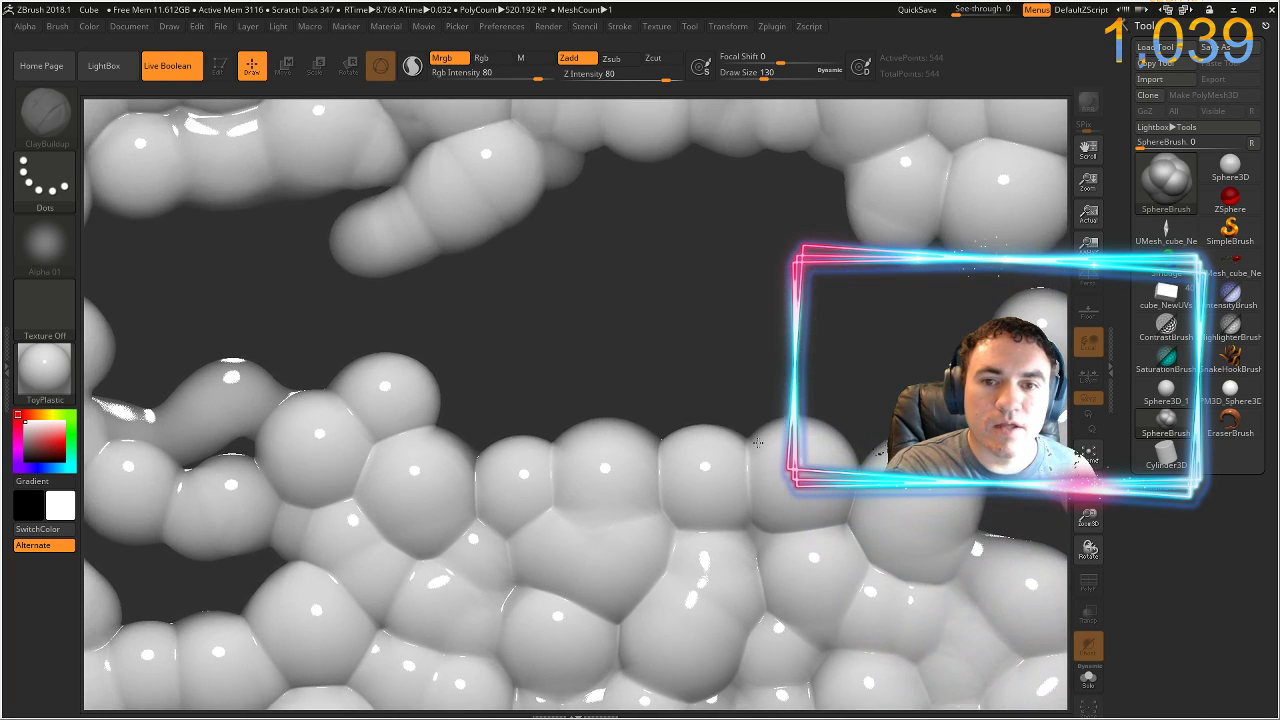
pyautogui.moveTo(758, 284); pyautogui.dragTo(697, 408)
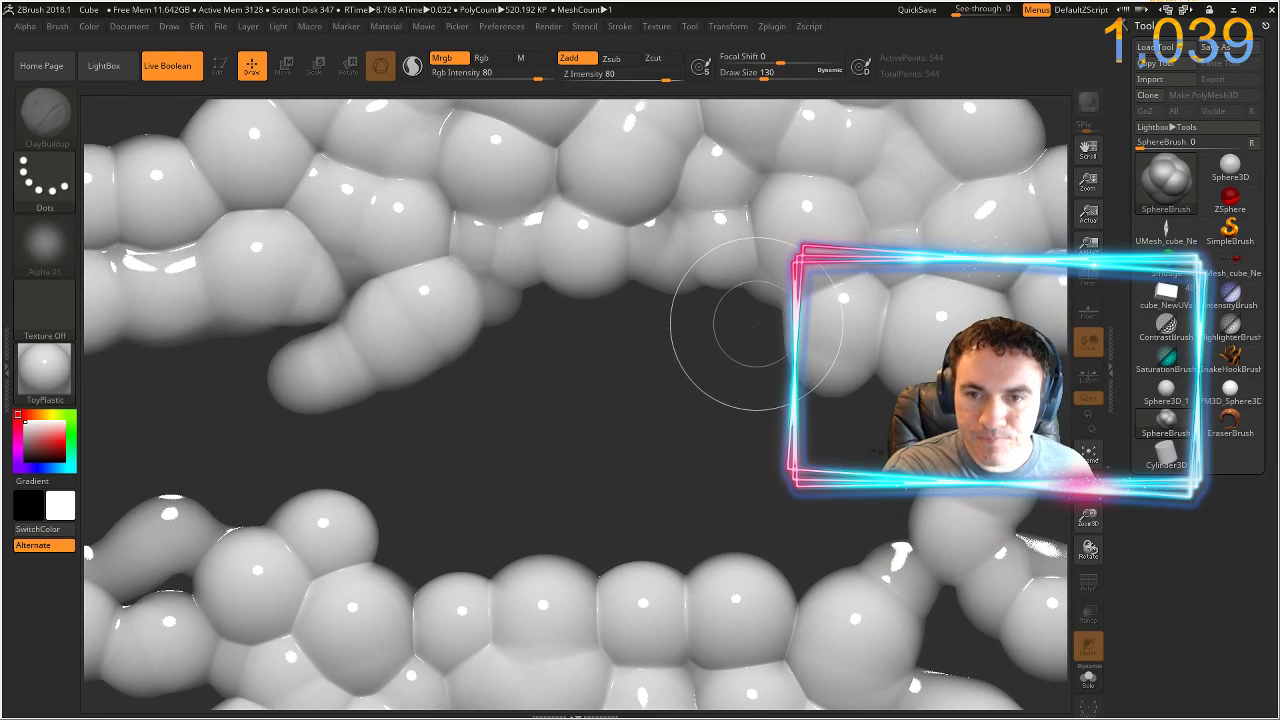
pyautogui.moveTo(755, 320)
pyautogui.mouseDown()
pyautogui.moveTo(522, 322)
pyautogui.moveTo(425, 385)
pyautogui.moveTo(455, 378)
pyautogui.moveTo(418, 505)
pyautogui.moveTo(438, 545)
pyautogui.moveTo(520, 500)
pyautogui.moveTo(530, 440)
pyautogui.moveTo(590, 400)
pyautogui.moveTo(679, 421)
pyautogui.moveTo(700, 410)
pyautogui.moveTo(665, 375)
pyautogui.moveTo(585, 485)
pyautogui.moveTo(625, 511)
pyautogui.moveTo(560, 560)
pyautogui.moveTo(520, 520)
pyautogui.moveTo(605, 532)
pyautogui.moveTo(651, 481)
pyautogui.moveTo(705, 510)
pyautogui.moveTo(700, 550)
pyautogui.moveTo(680, 530)
pyautogui.moveTo(745, 447)
pyautogui.moveTo(755, 395)
pyautogui.moveTo(820, 360)
pyautogui.moveTo(750, 450)
pyautogui.moveTo(755, 468)
pyautogui.moveTo(815, 430)
pyautogui.moveTo(842, 432)
pyautogui.moveTo(768, 522)
pyautogui.moveTo(766, 540)
pyautogui.moveTo(814, 554)
pyautogui.moveTo(762, 487)
pyautogui.mouseUp()
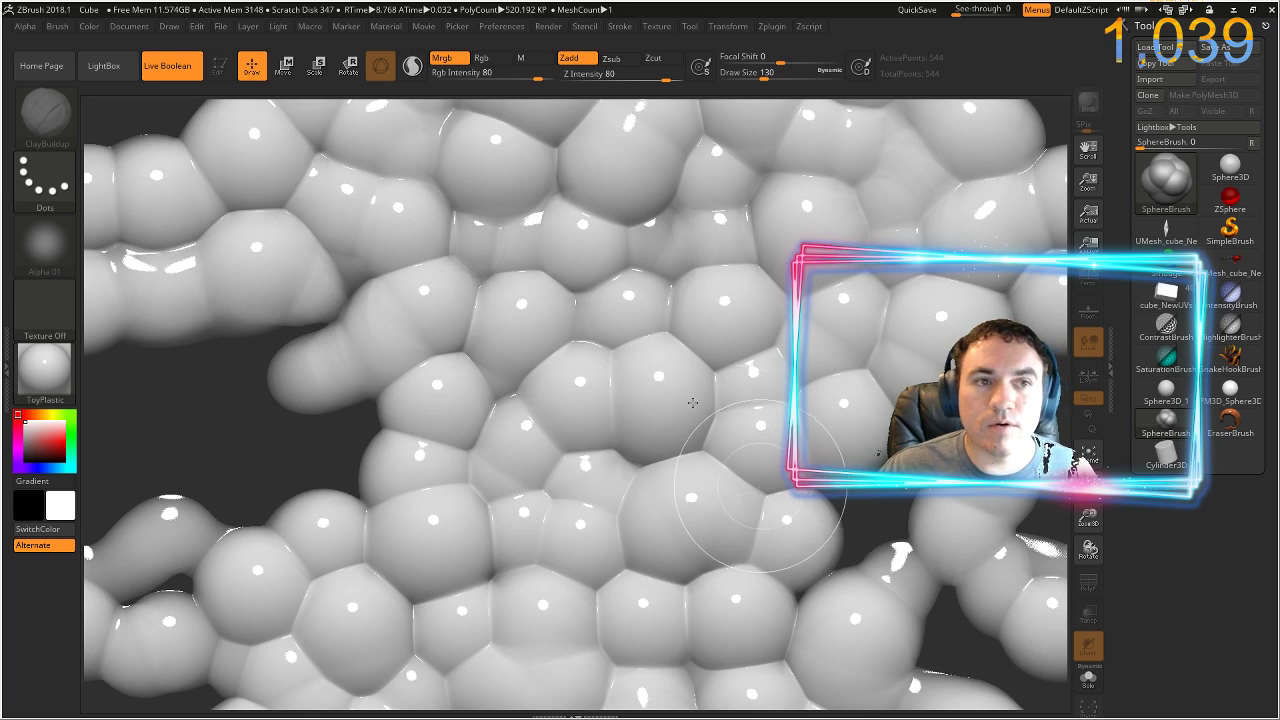
# - Try larger and smaller document widths, and turn off the document's Constrain Proportions option
pyautogui.click(129, 27)
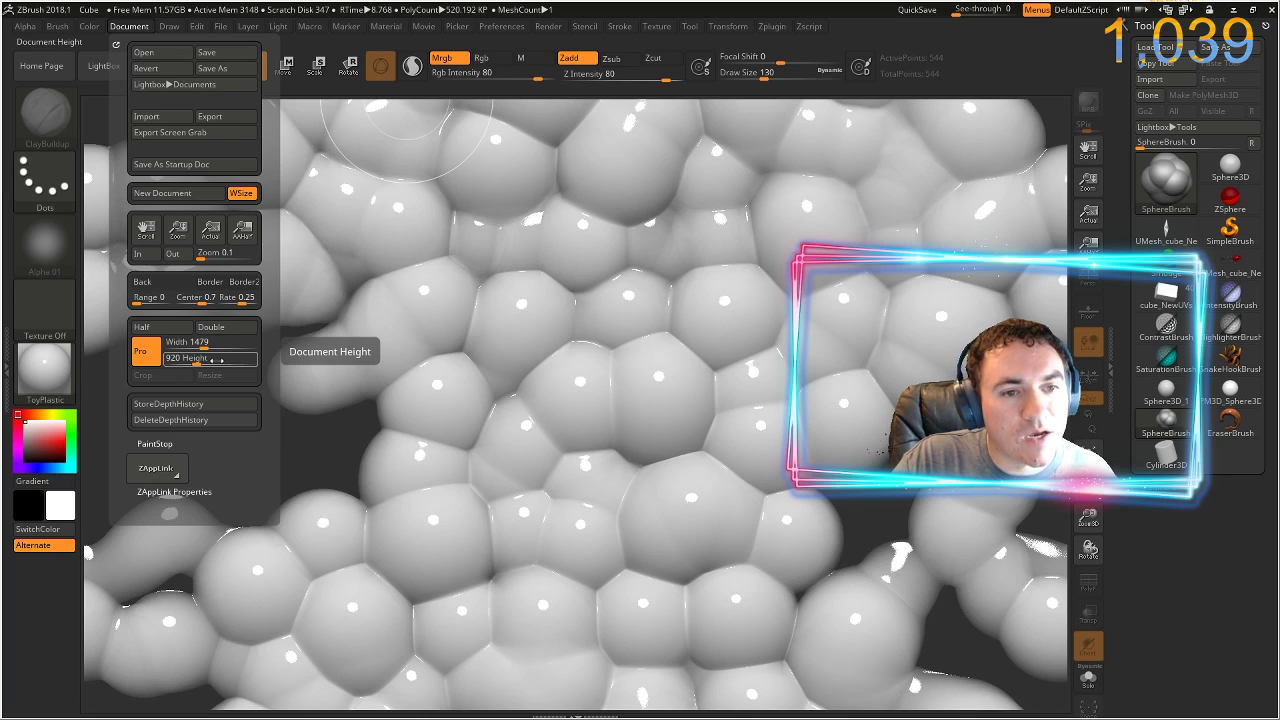
pyautogui.click(143, 359)
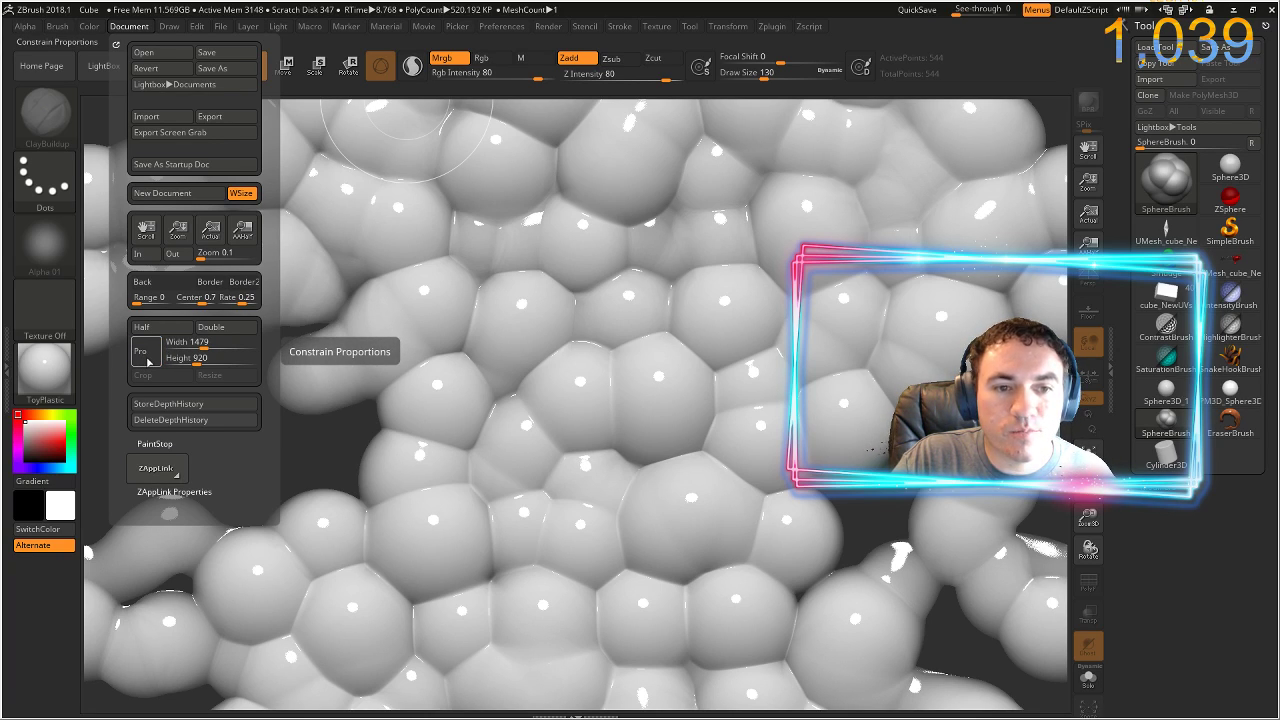
pyautogui.click(145, 358)
pyautogui.click(145, 358)
pyautogui.click(190, 344)
pyautogui.write('1095')
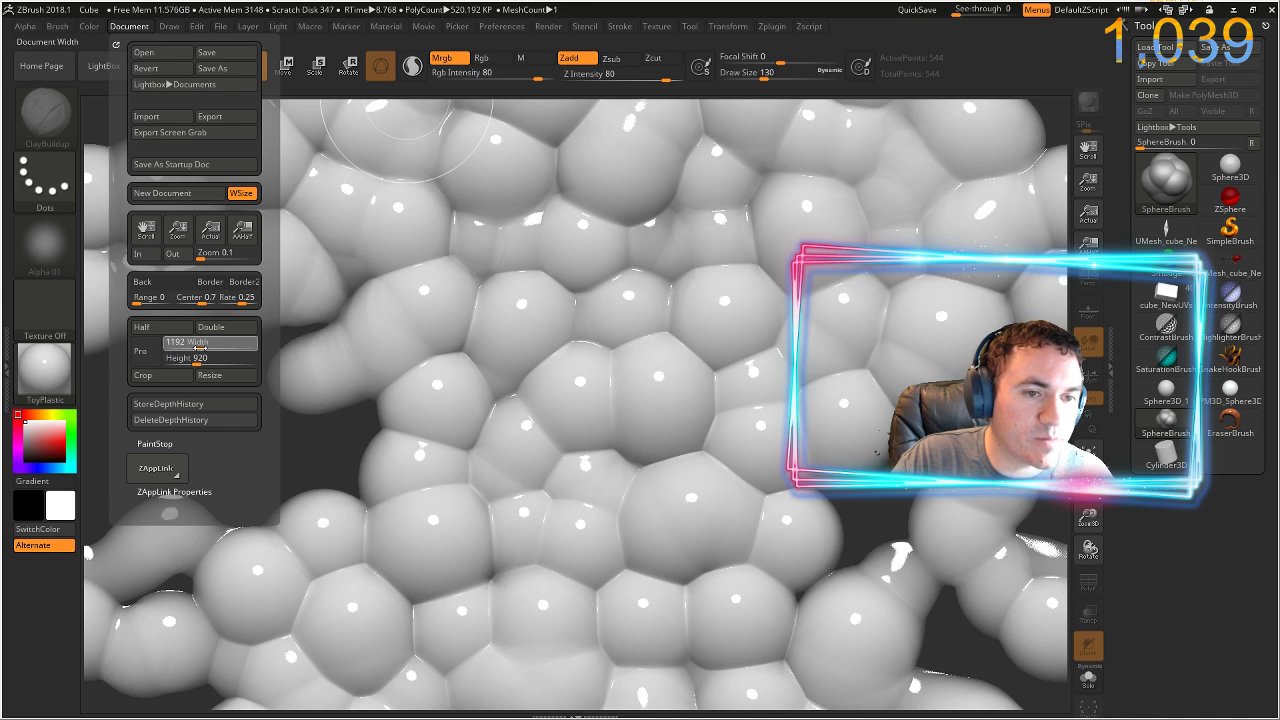
pyautogui.click(145, 351)
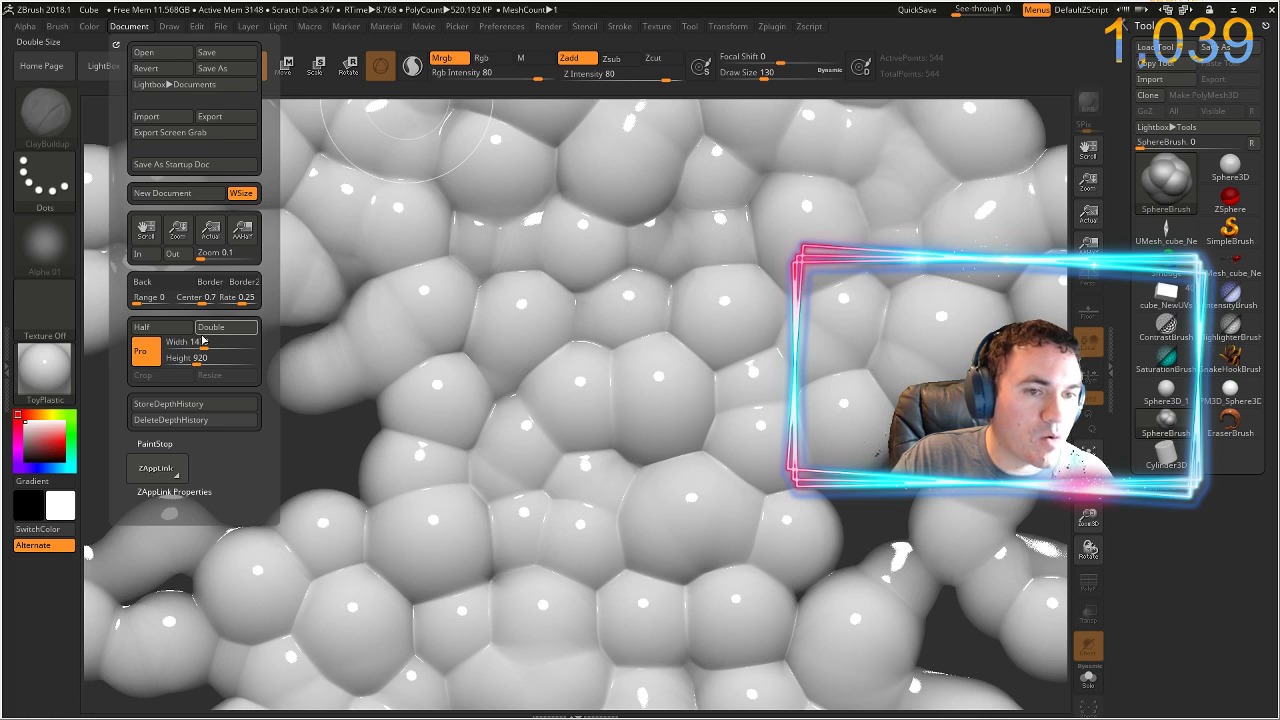
pyautogui.moveTo(198, 343); pyautogui.dragTo(218, 345)
pyautogui.click(151, 354)
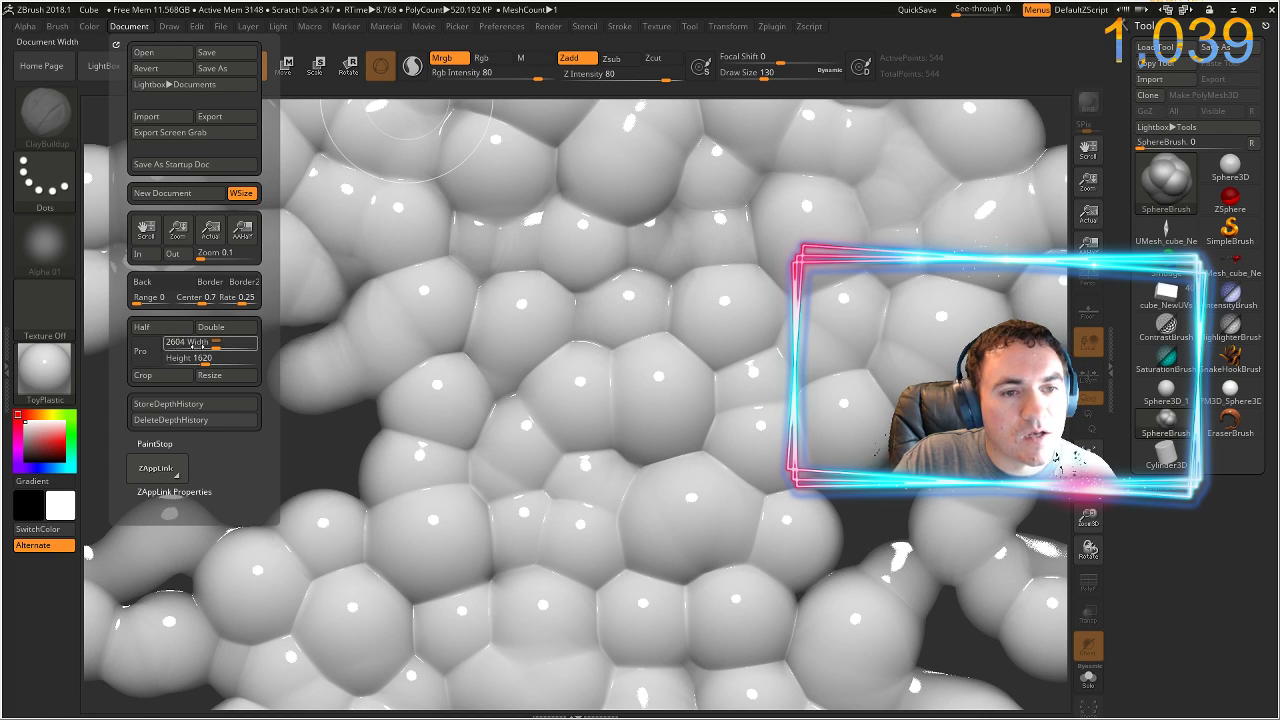
# - Set the document width and height to 2048 each and resize the document, confirming the resize
pyautogui.write('48')
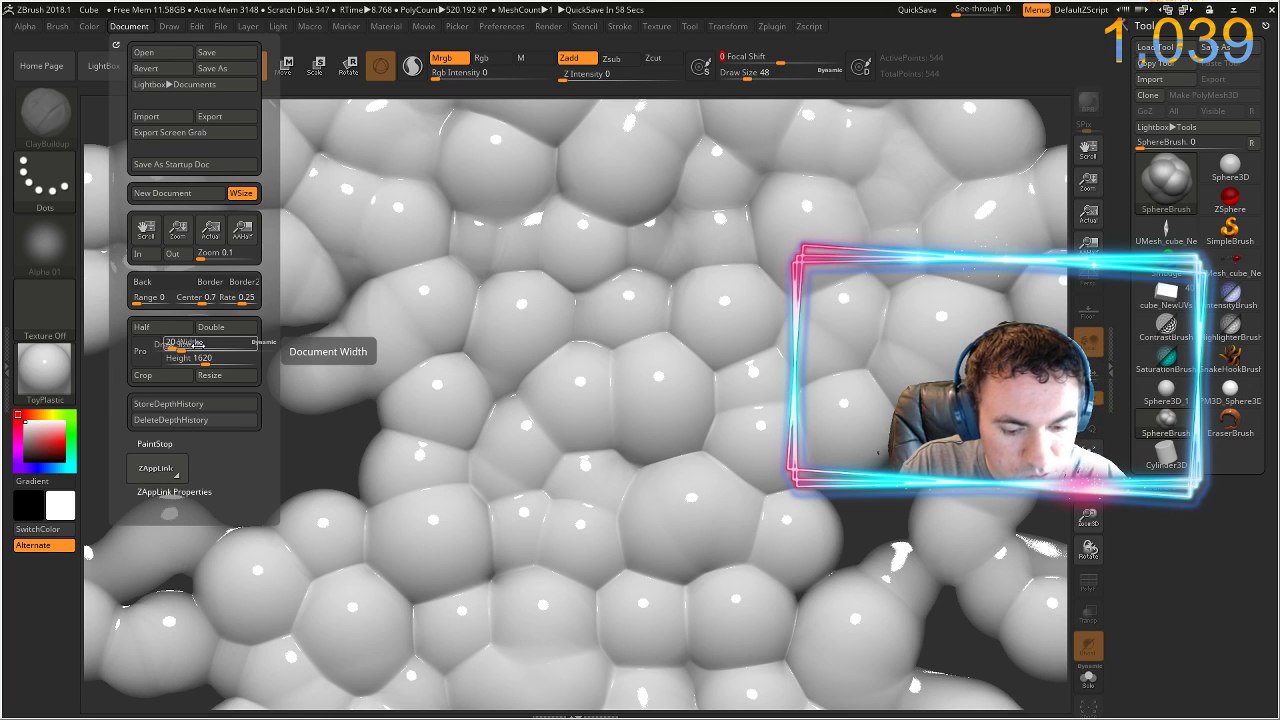
pyautogui.press('s')
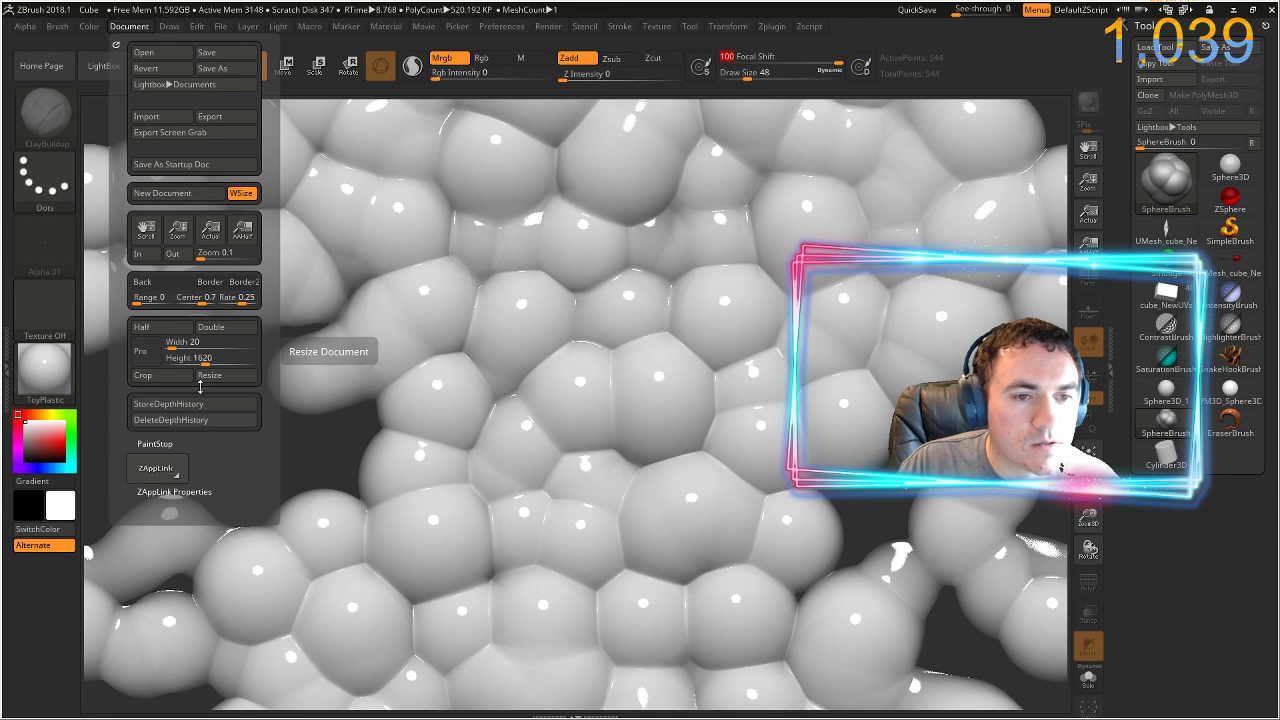
pyautogui.click(195, 346)
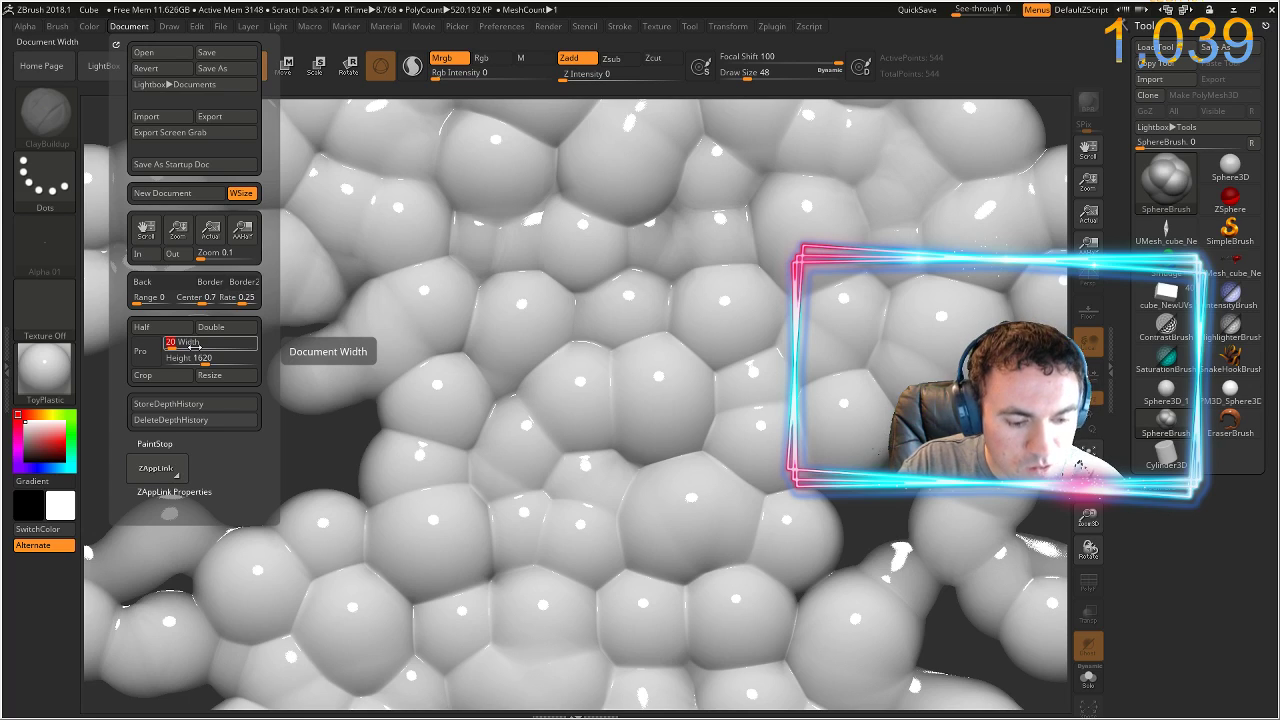
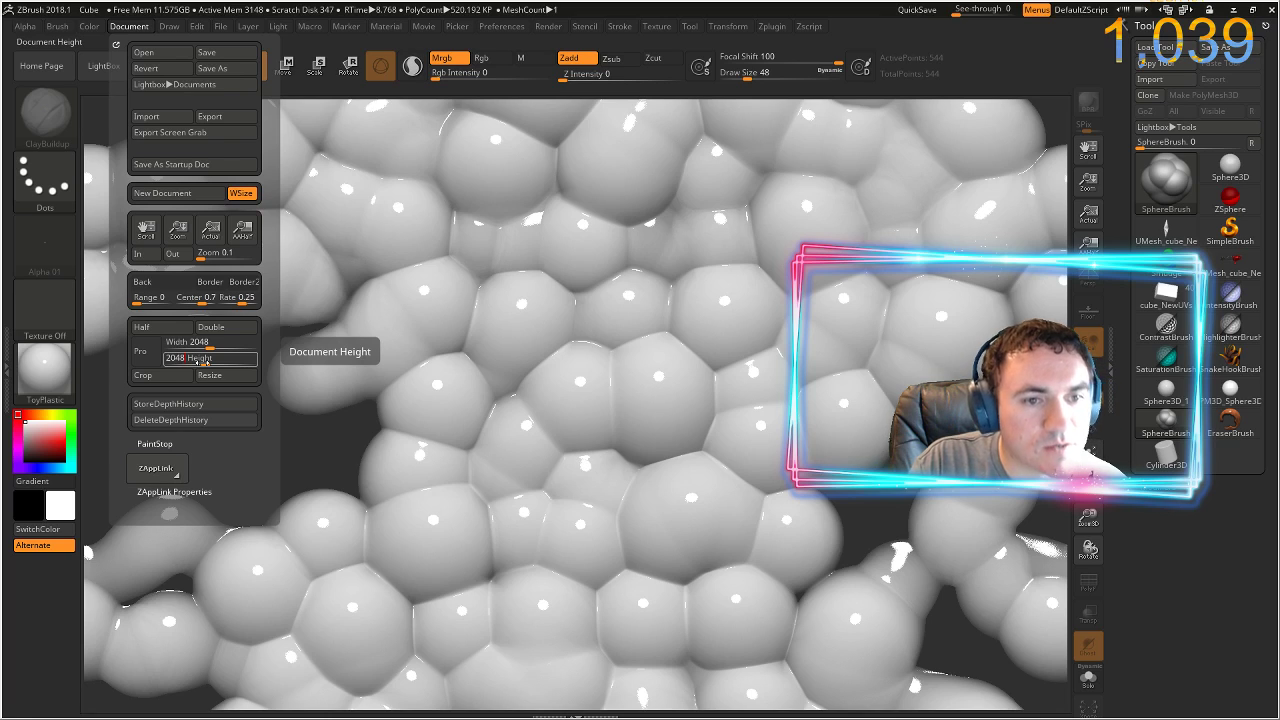
pyautogui.click(222, 377)
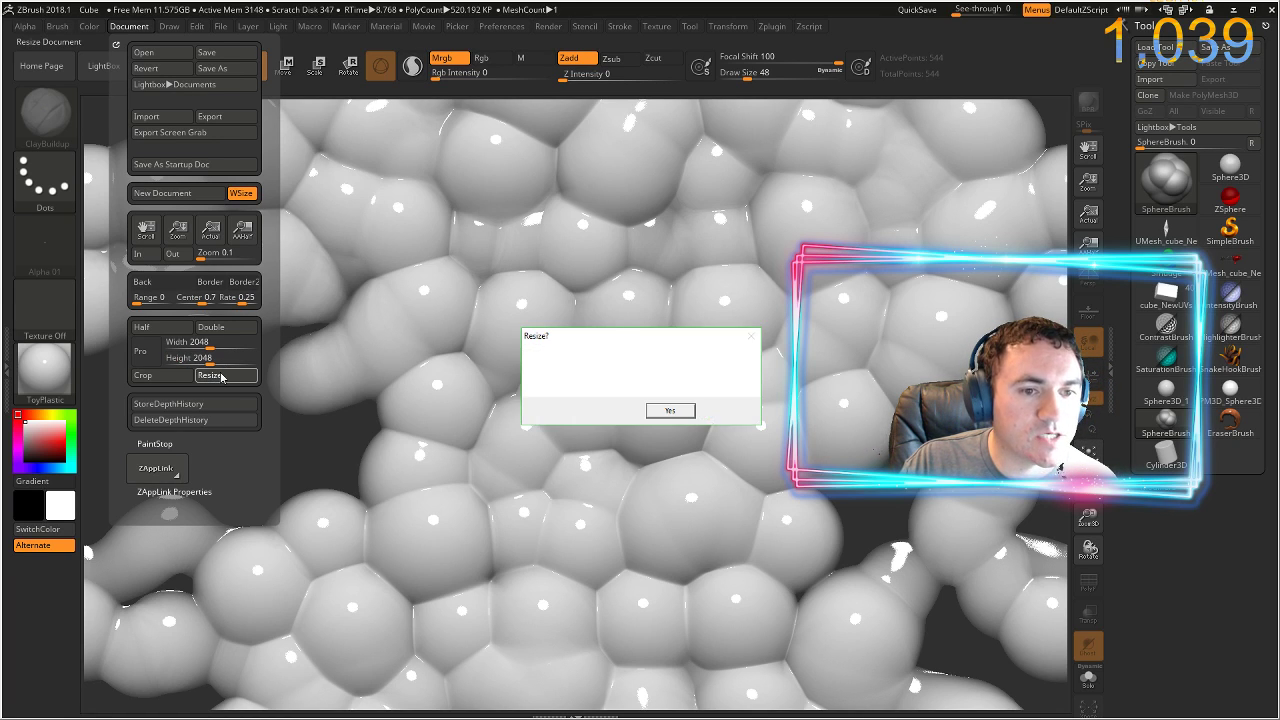
pyautogui.click(668, 410)
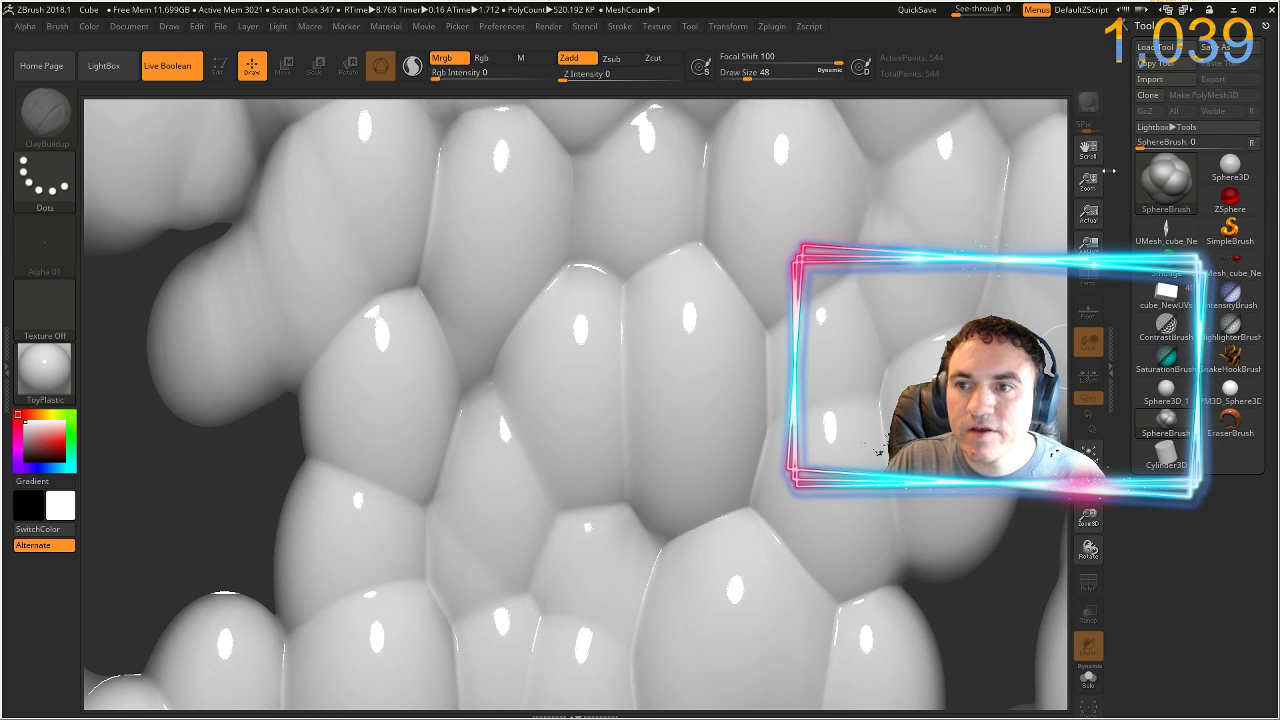
# - Clear the resized canvas, choose the SphereBrush again and set the Draw Size to 148
pyautogui.moveTo(1088, 181)
pyautogui.mouseDown()
pyautogui.moveTo(991, 177)
pyautogui.moveTo(1082, 195)
pyautogui.mouseUp()
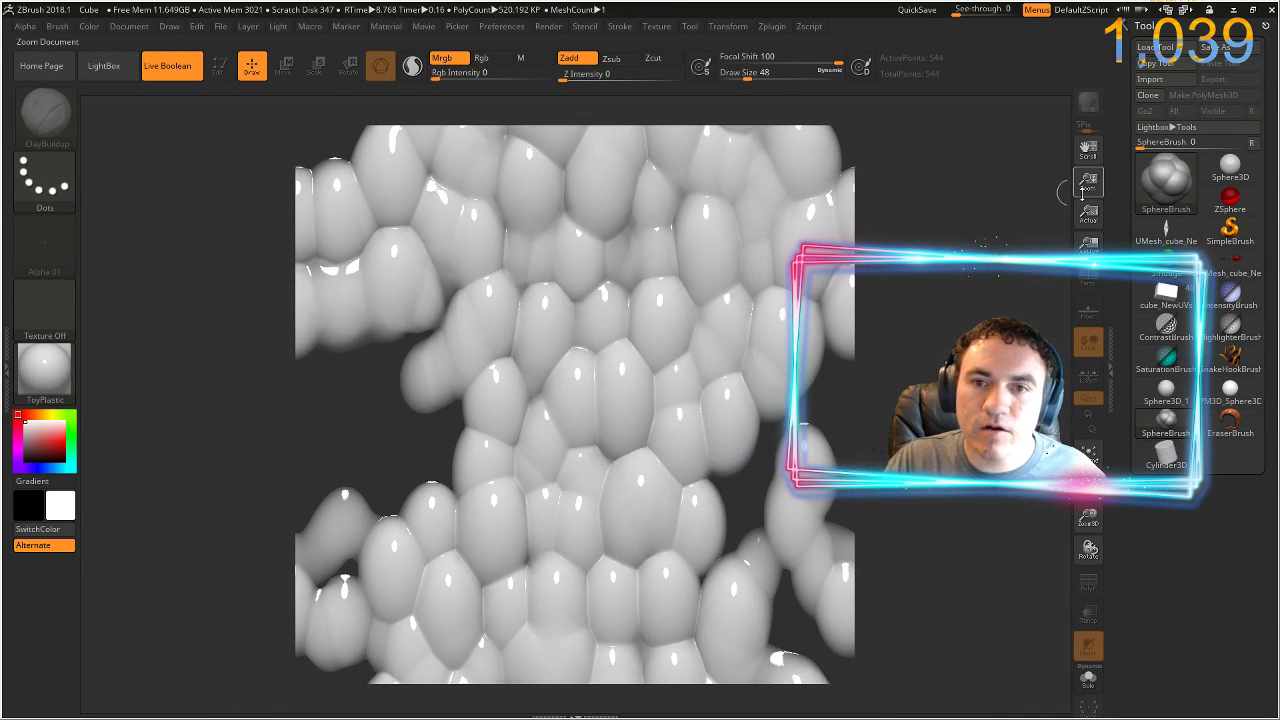
pyautogui.press('ctrl')
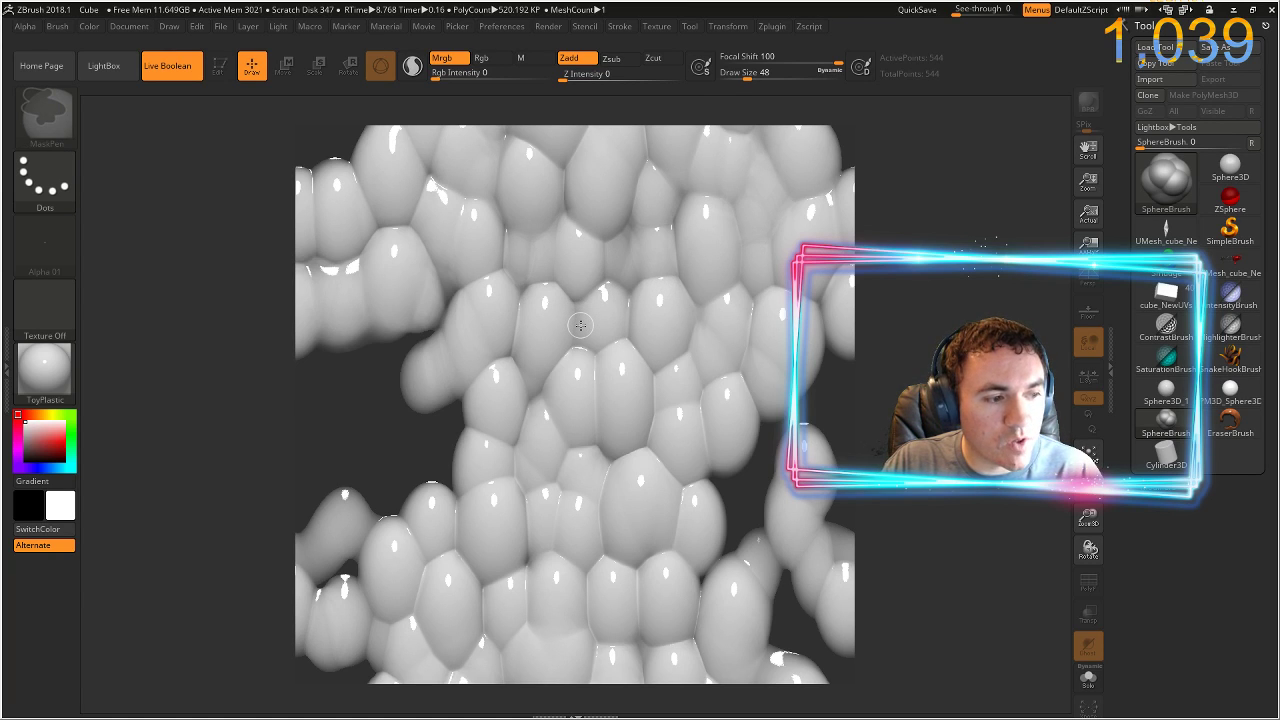
pyautogui.hotkey('ctrl', 'n')
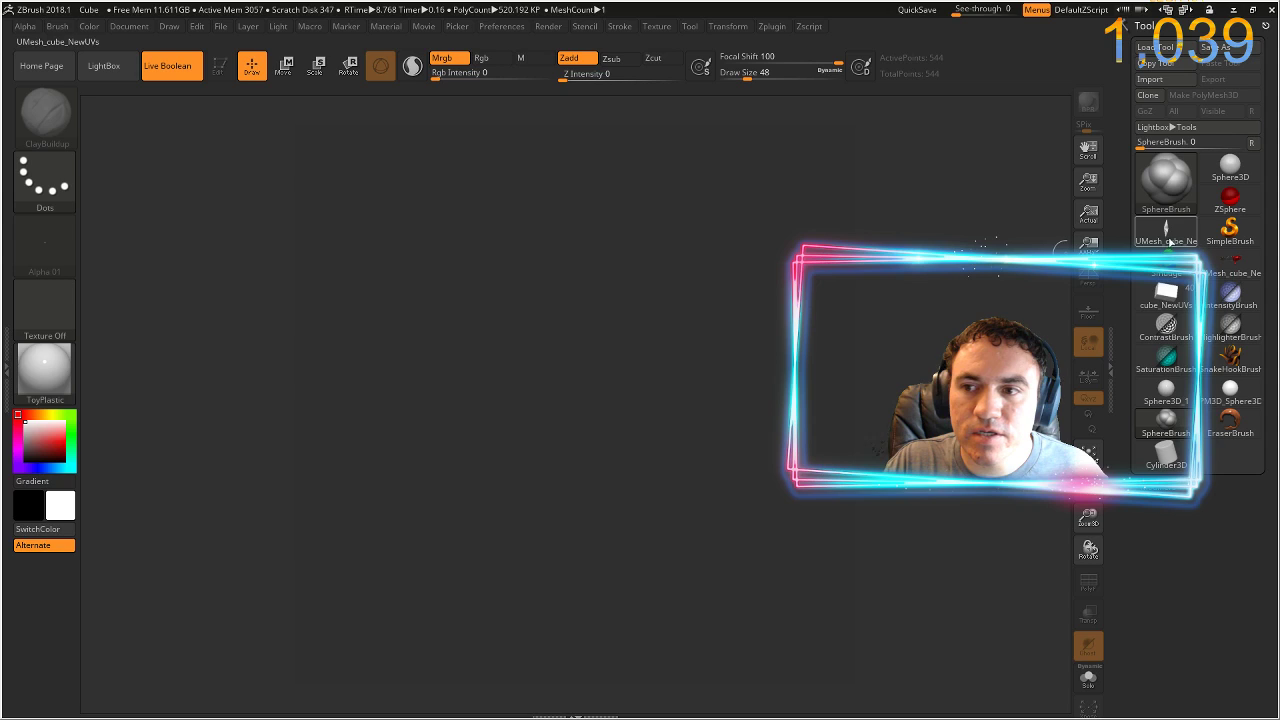
pyautogui.click(1168, 200)
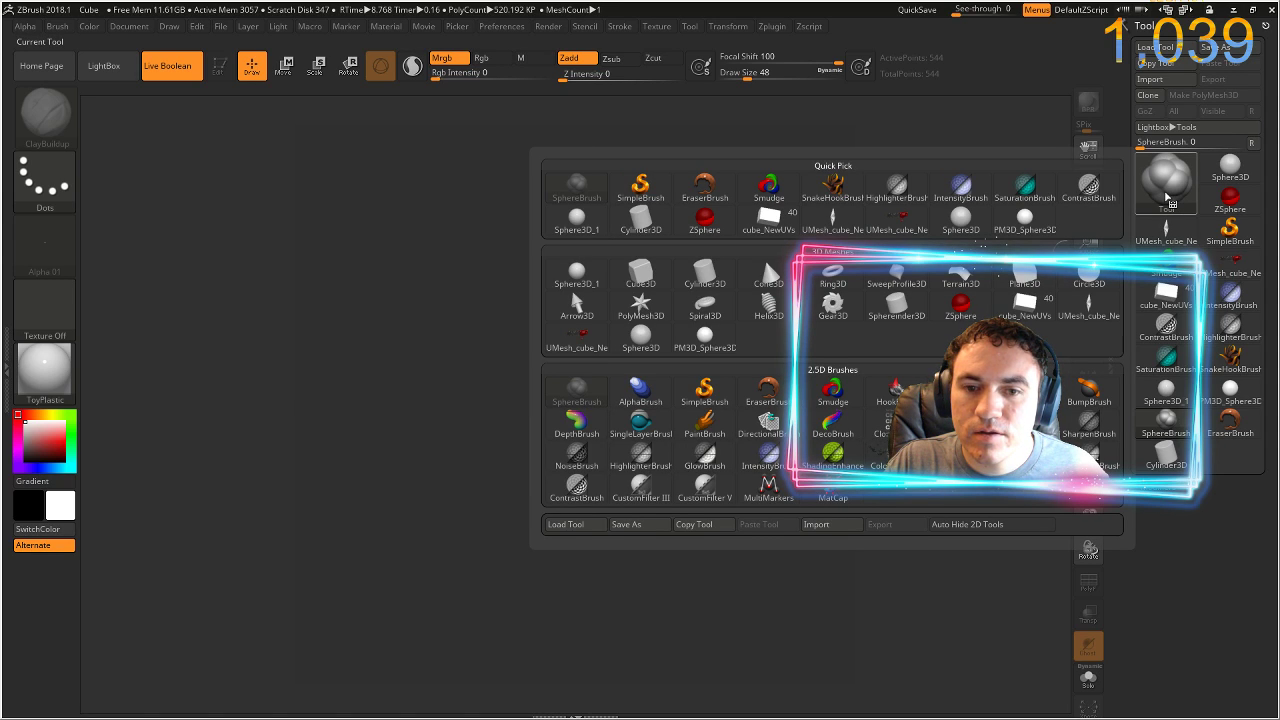
pyautogui.click(591, 386)
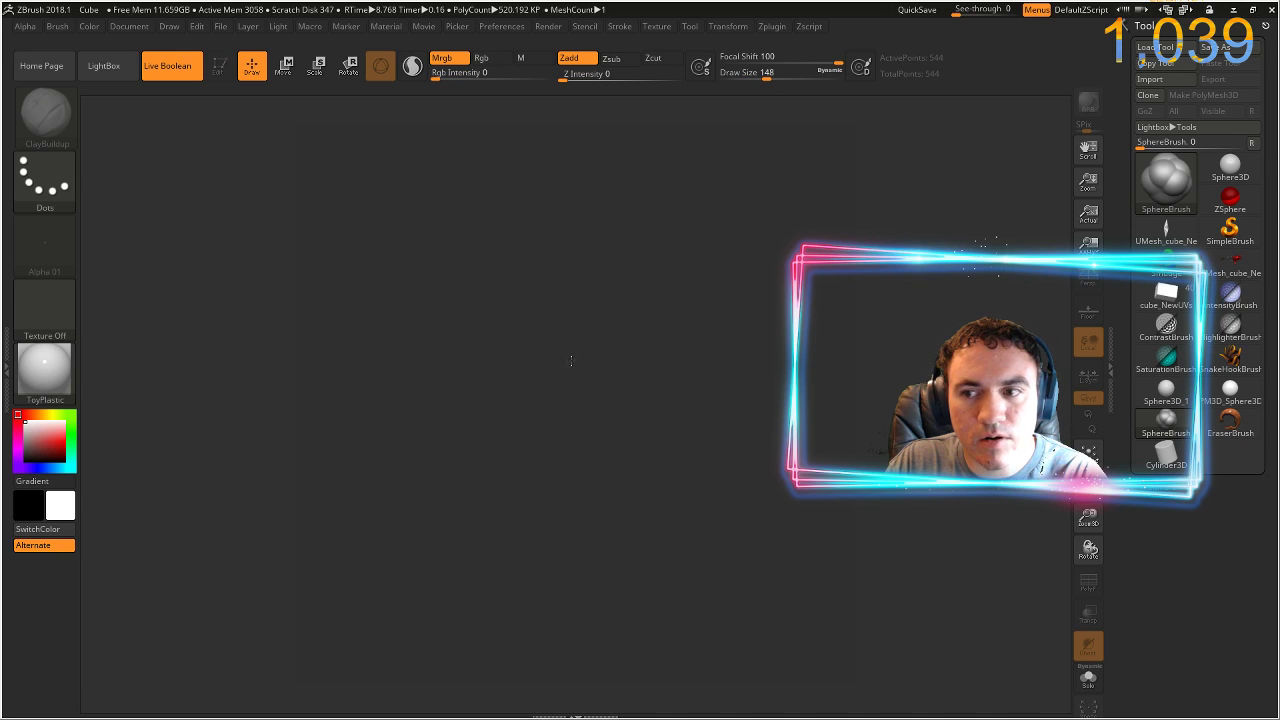
# - Draw a ZSphere in the middle of the canvas and choose the SphereBrush again
pyautogui.press('ctrl')
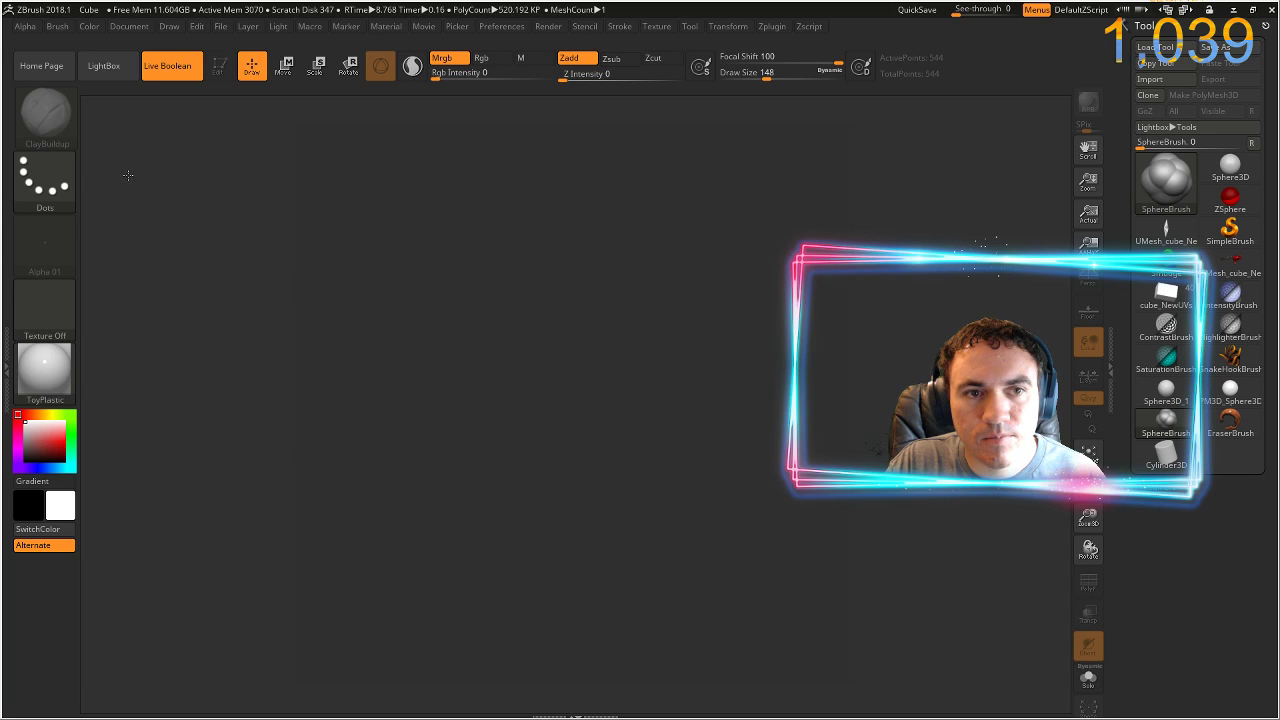
pyautogui.click(1229, 196)
pyautogui.moveTo(568, 358); pyautogui.dragTo(641, 469)
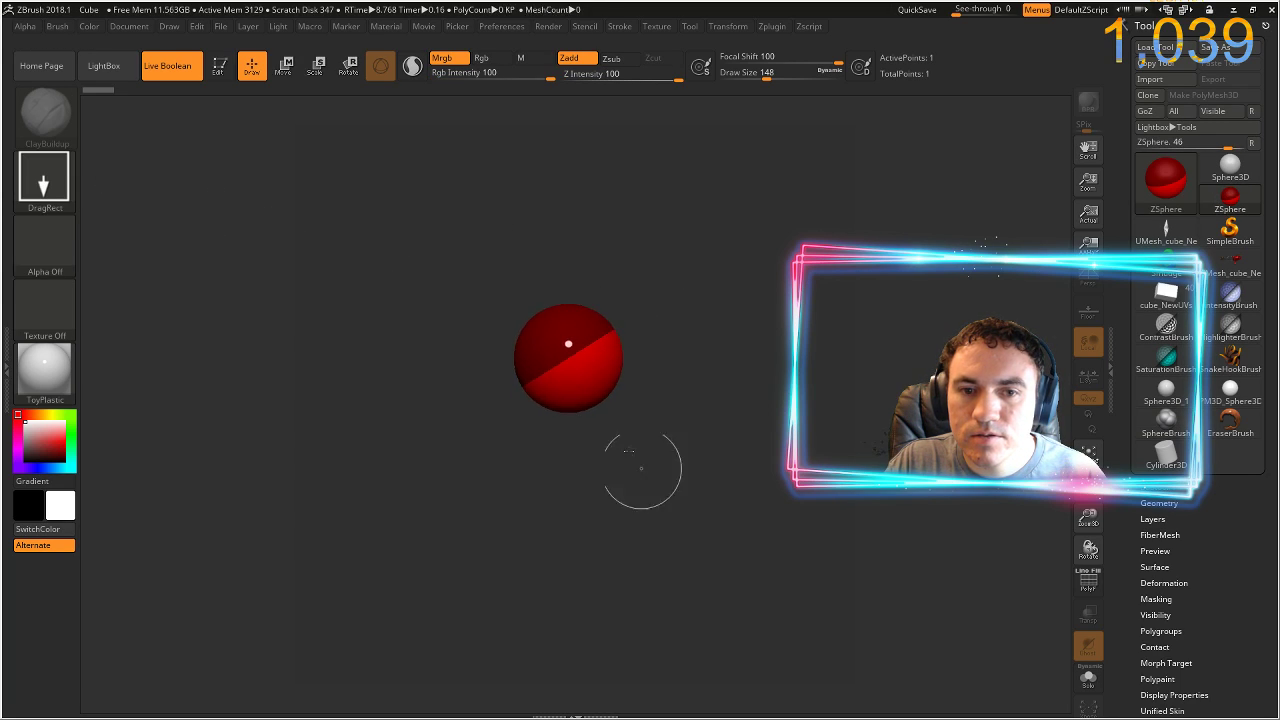
pyautogui.click(1181, 187)
pyautogui.click(594, 400)
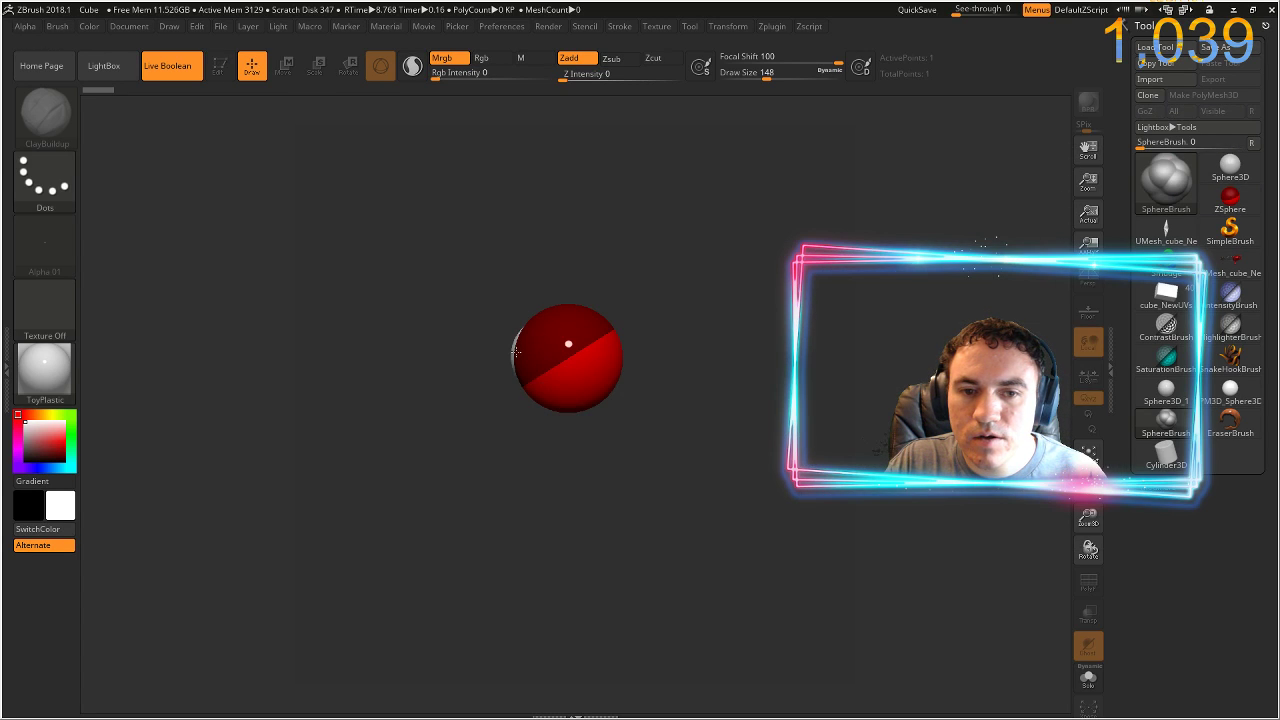
# - Try SphereBrush strokes around the ZSphere and clear the canvas
pyautogui.moveTo(508, 350); pyautogui.dragTo(540, 354)
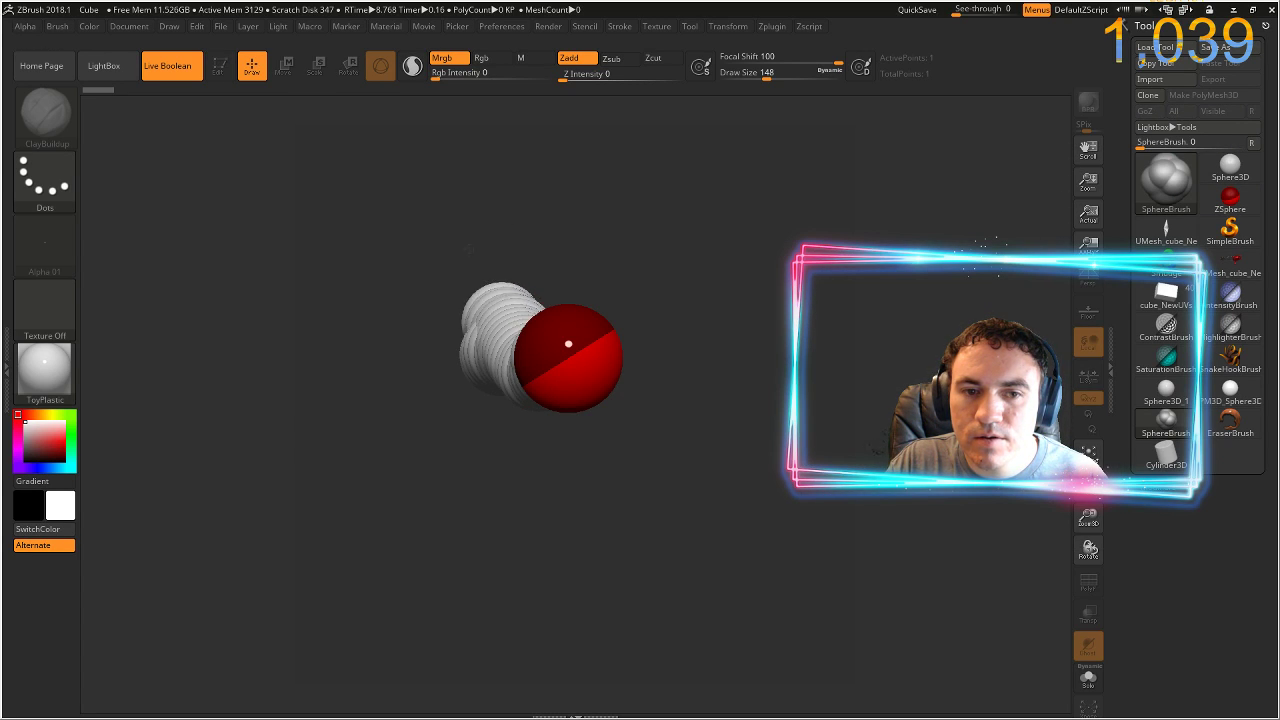
pyautogui.moveTo(467, 302); pyautogui.dragTo(331, 297)
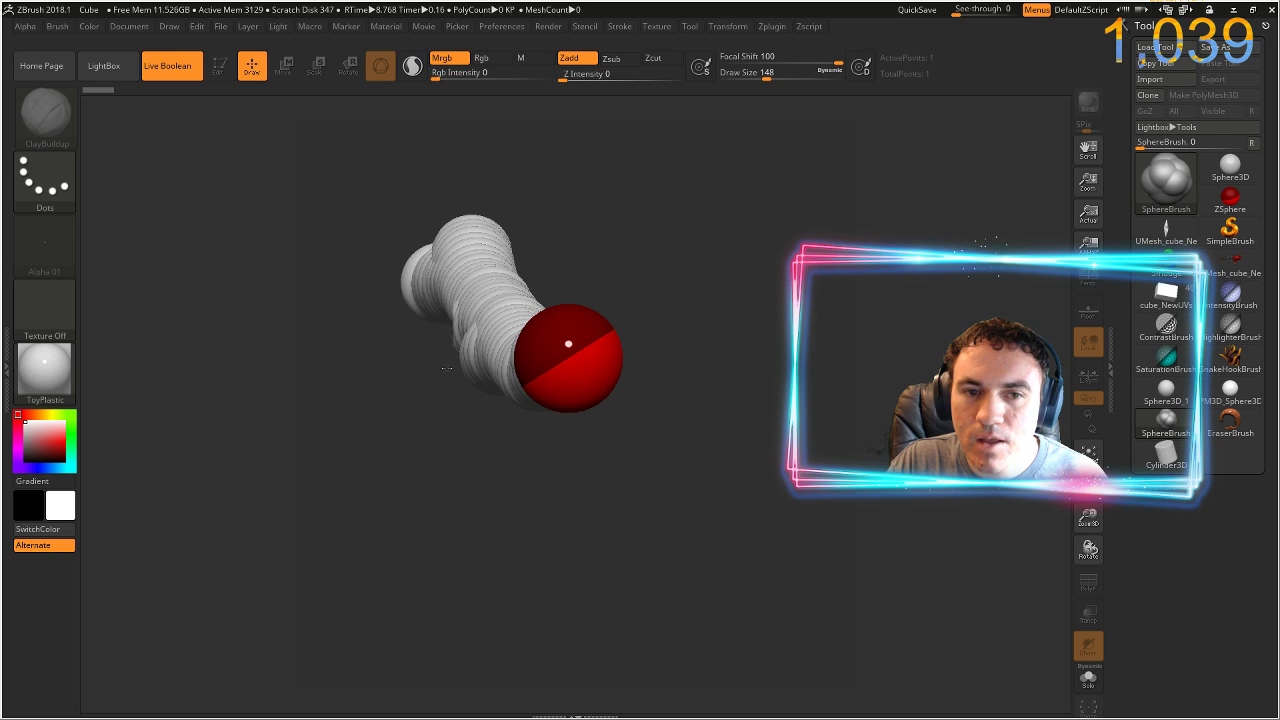
pyautogui.moveTo(447, 368); pyautogui.dragTo(441, 352)
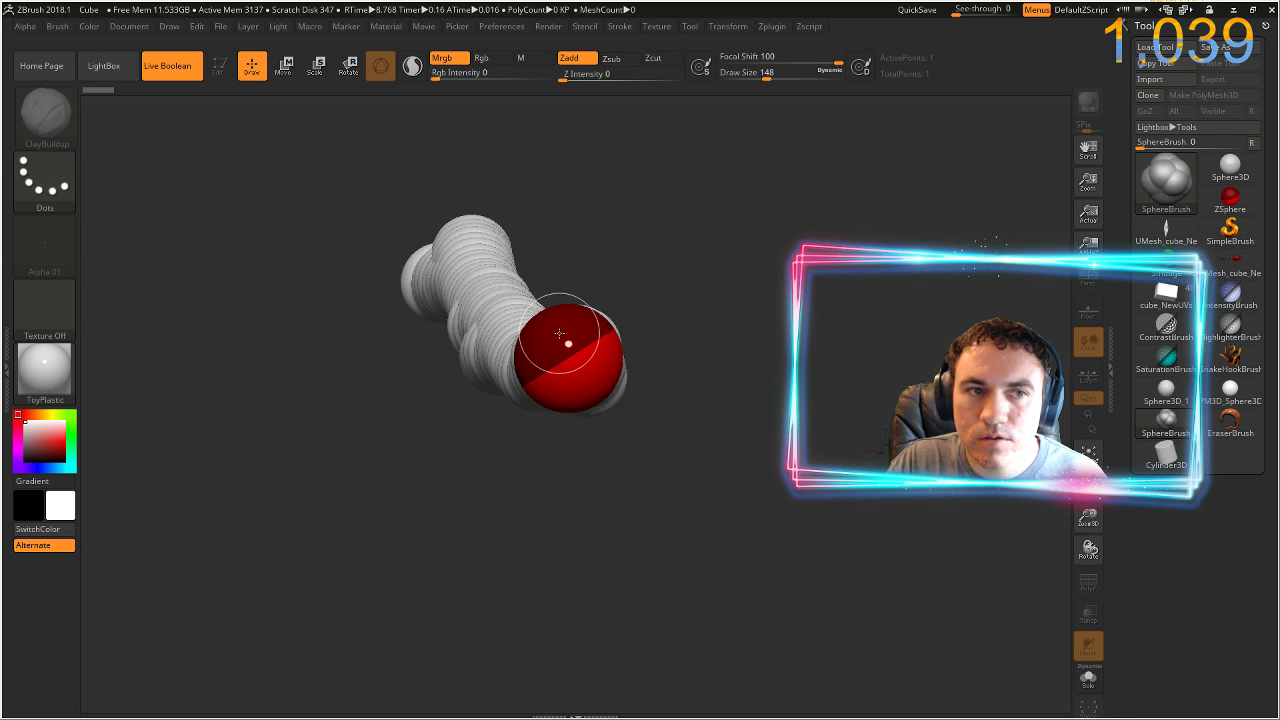
pyautogui.press('ctrl')
pyautogui.hotkey('ctrl', 'n')
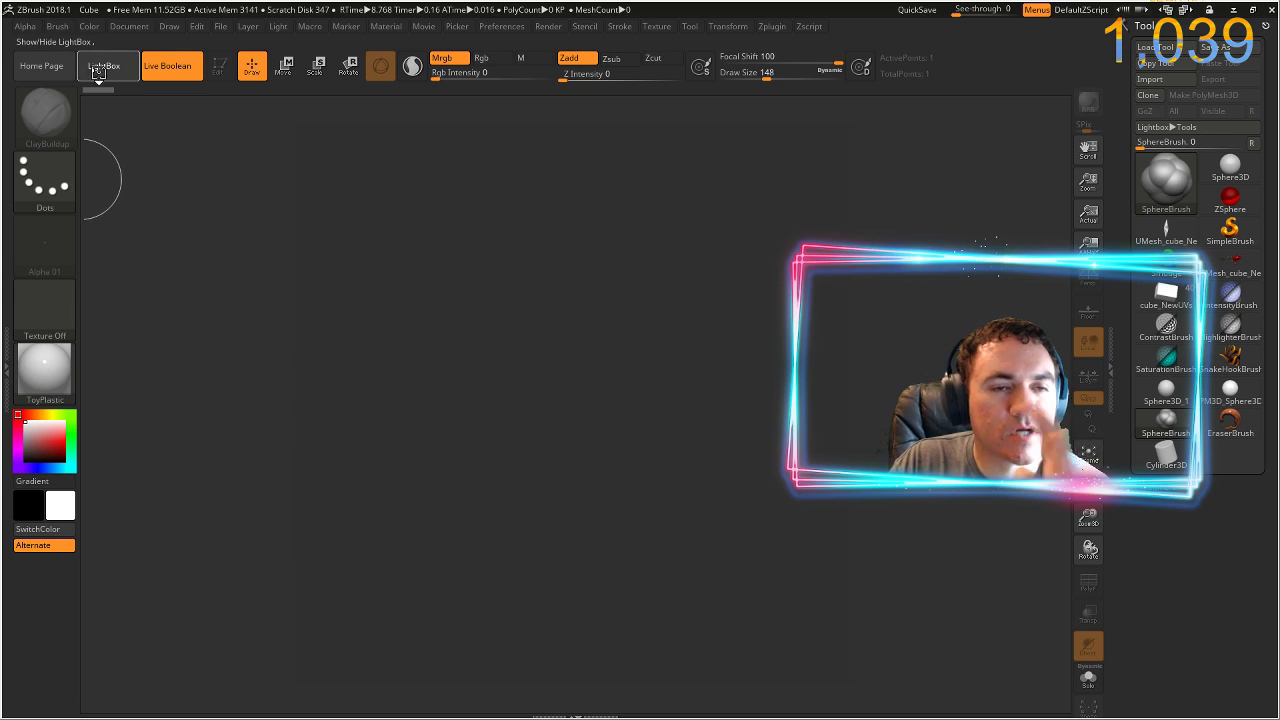
# - Open the DemoAnimeHead.ZPR sample project without saving the changes to the current project
pyautogui.click(100, 67)
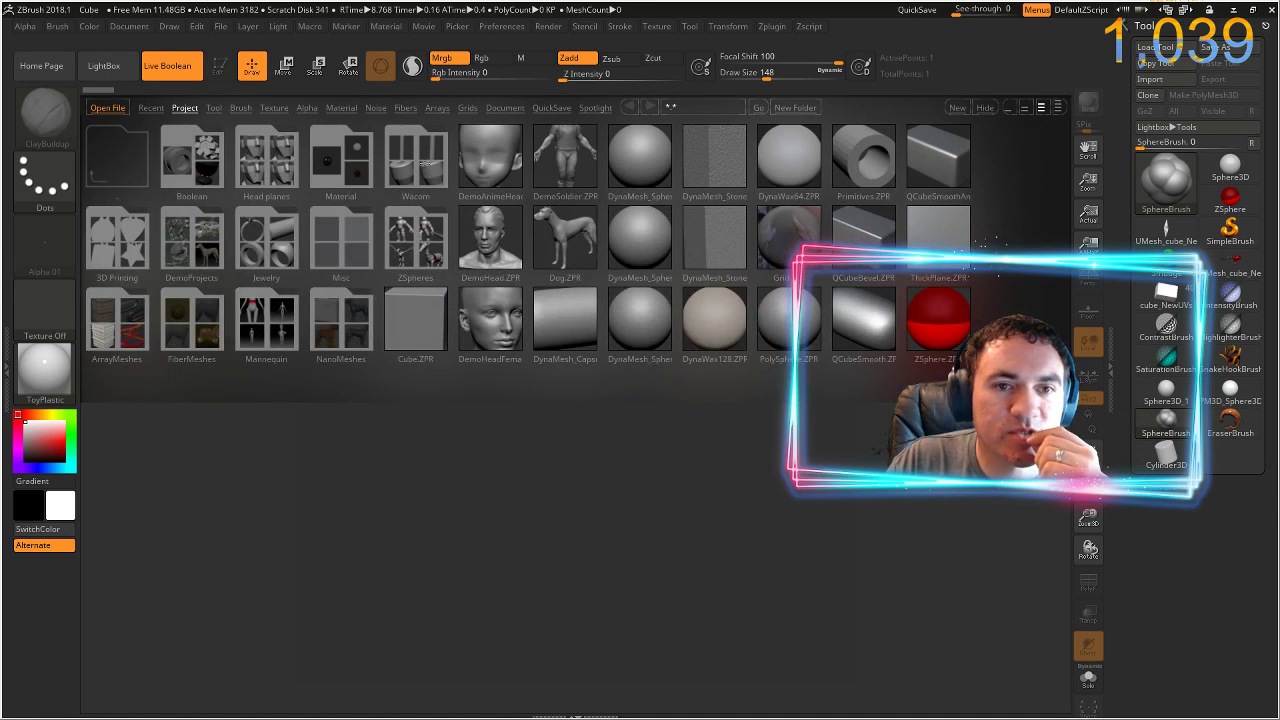
pyautogui.doubleClick(490, 158)
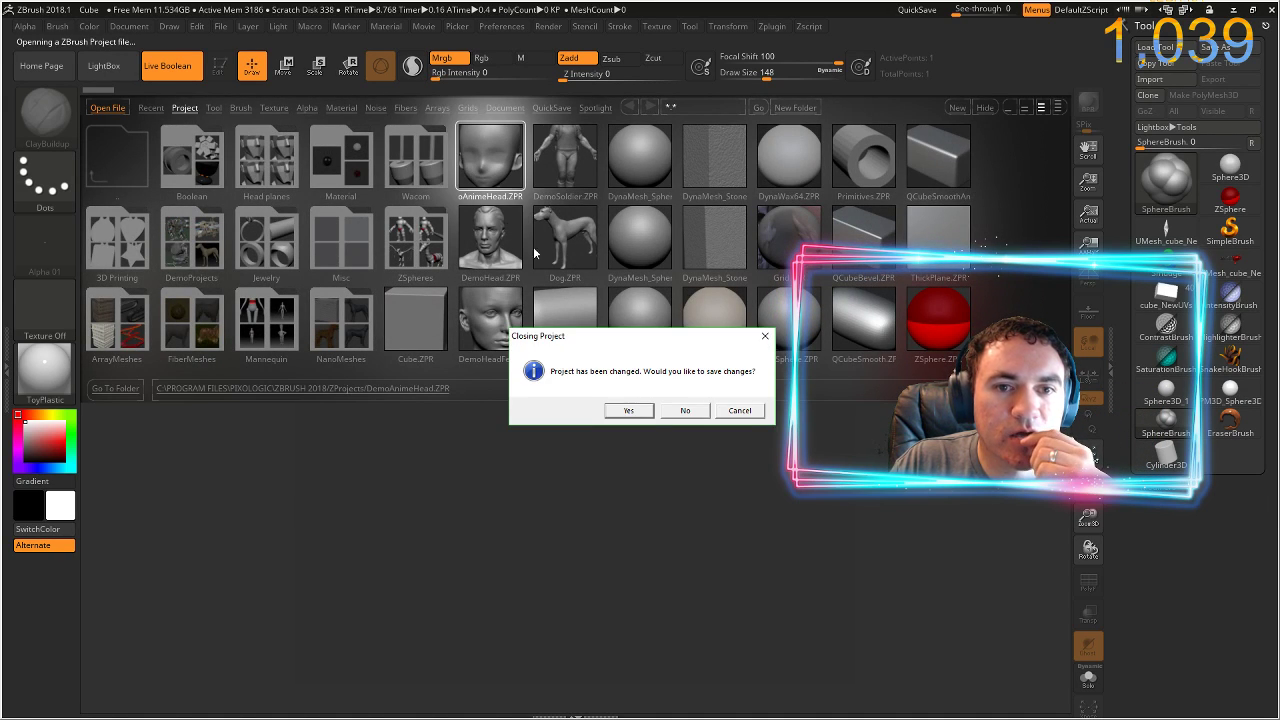
pyautogui.click(686, 411)
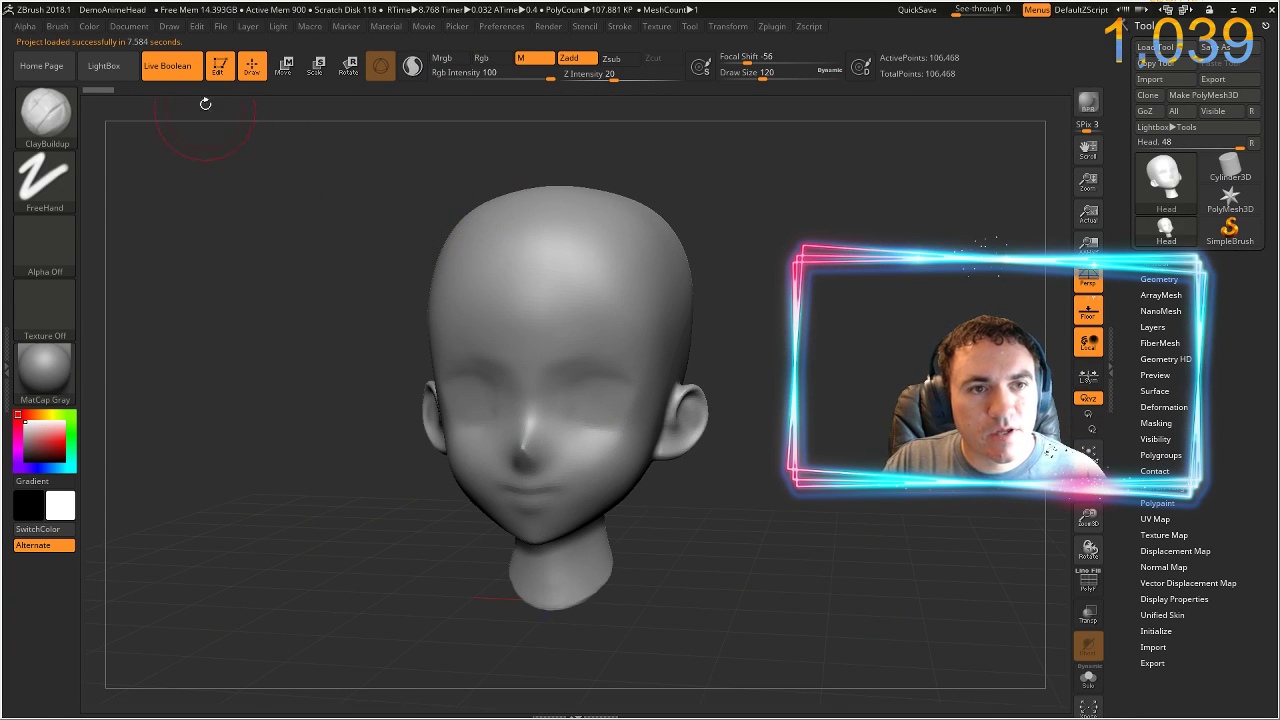
# - Clear the head from the canvas outside Edit mode and resize the document to 2048 by 2048, confirming the resize
pyautogui.click(221, 68)
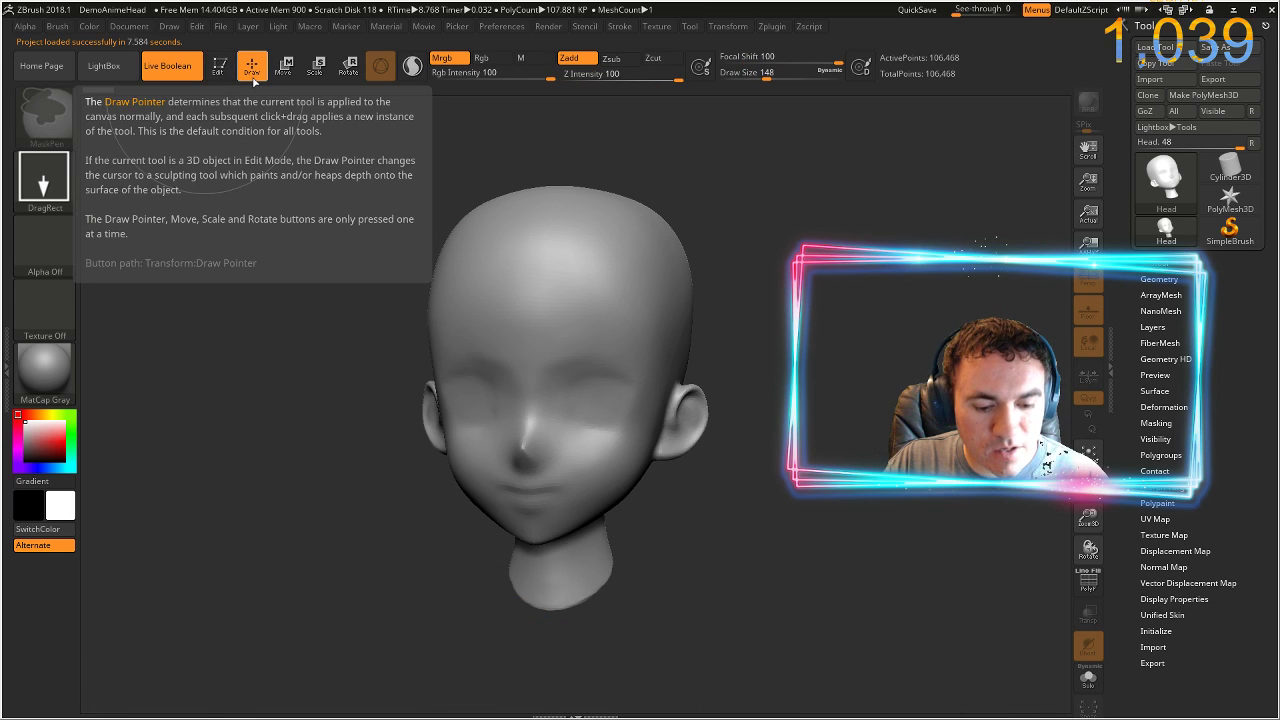
pyautogui.hotkey('ctrl', 'n')
pyautogui.click(130, 26)
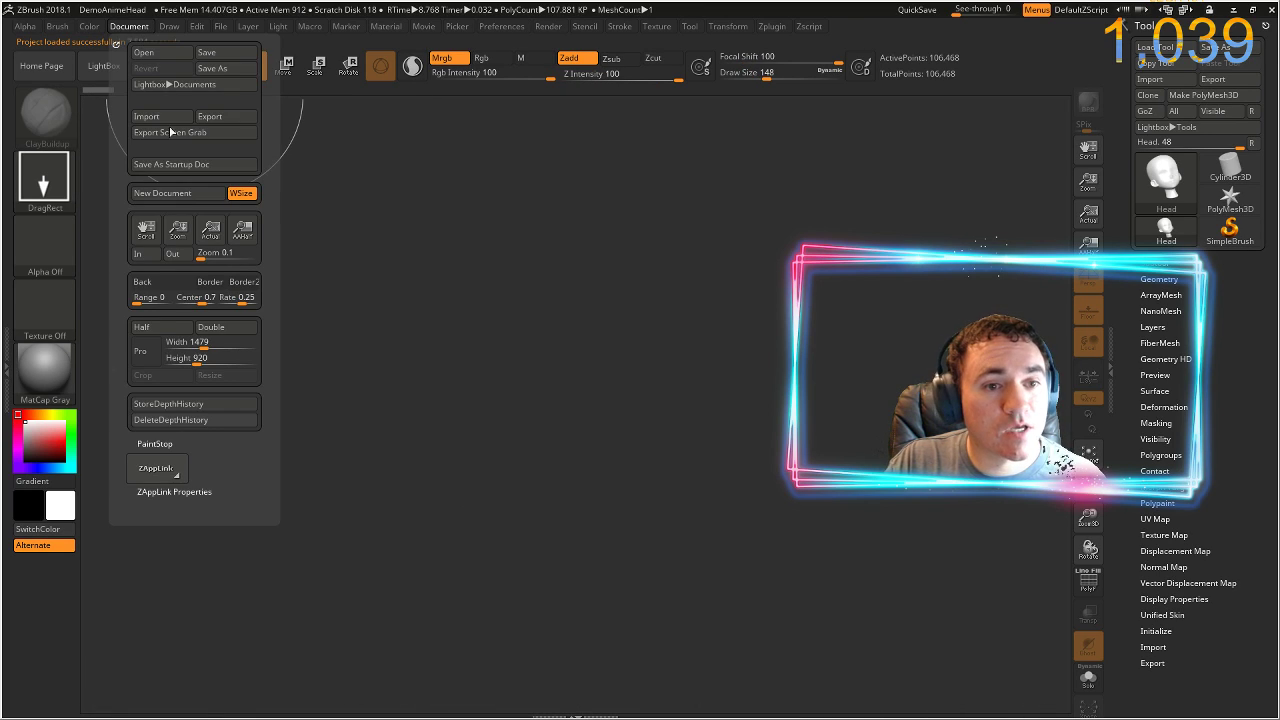
pyautogui.click(190, 342)
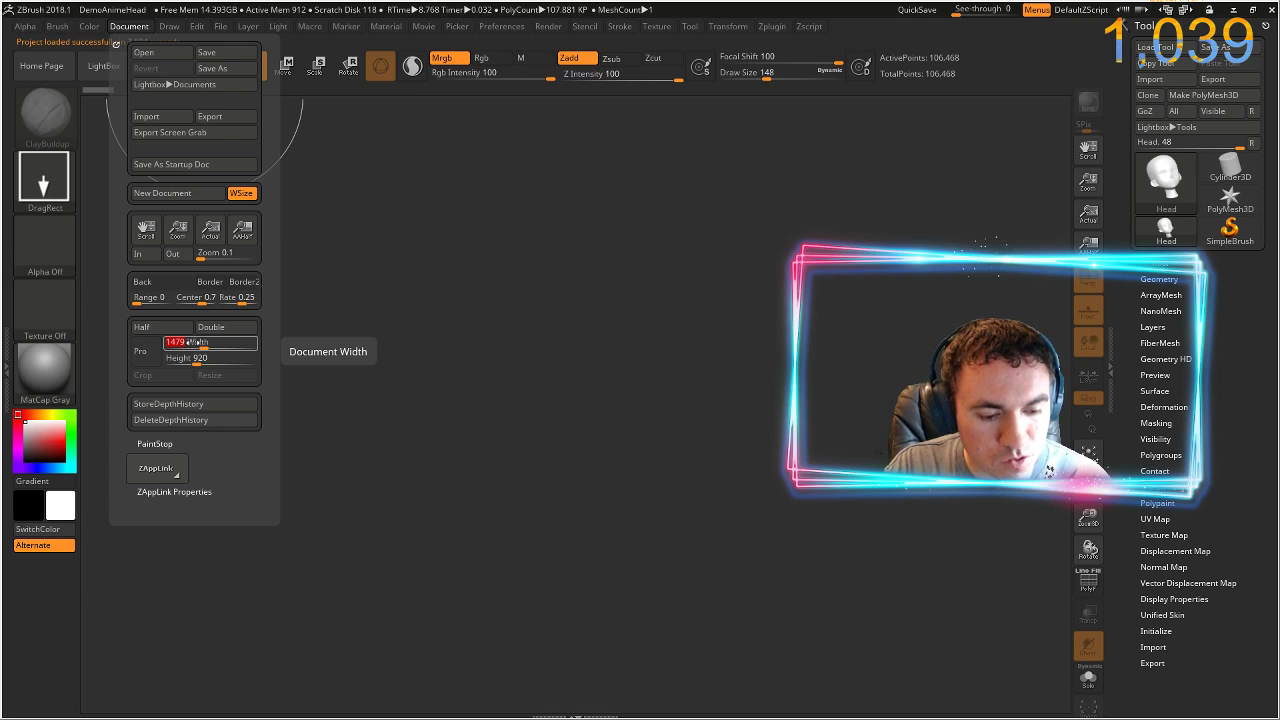
pyautogui.write('20')
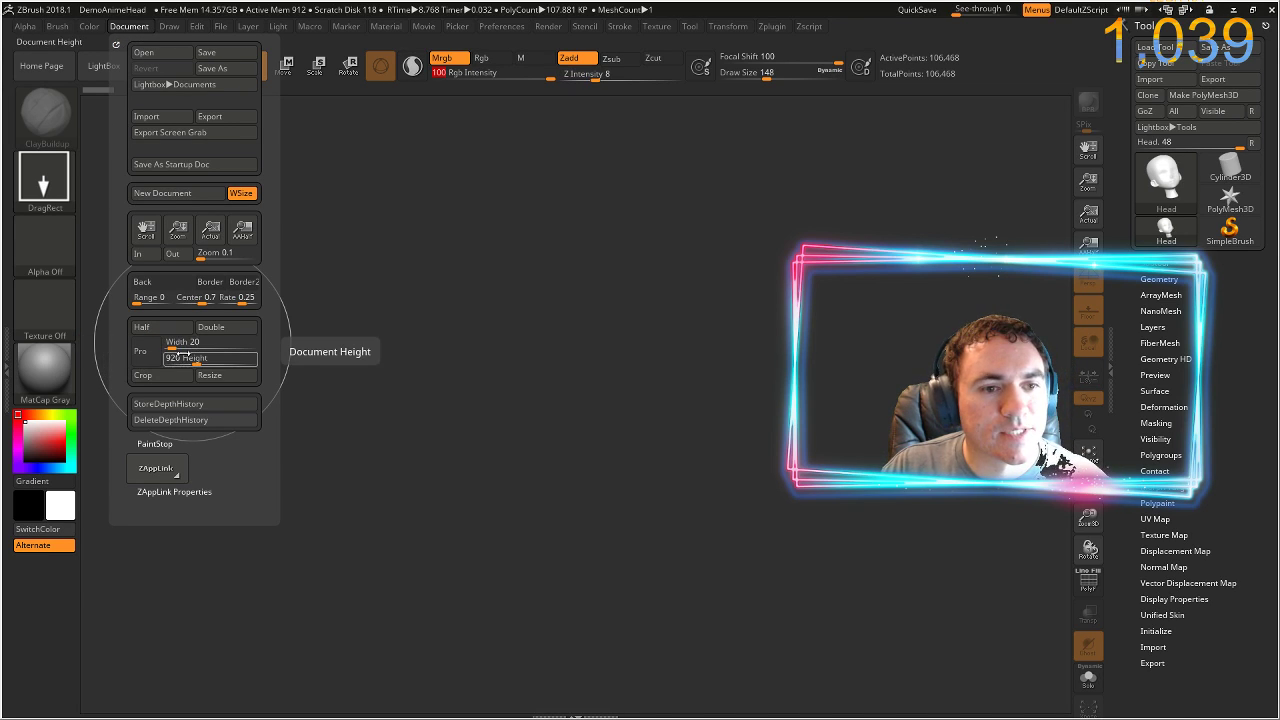
pyautogui.click(217, 349)
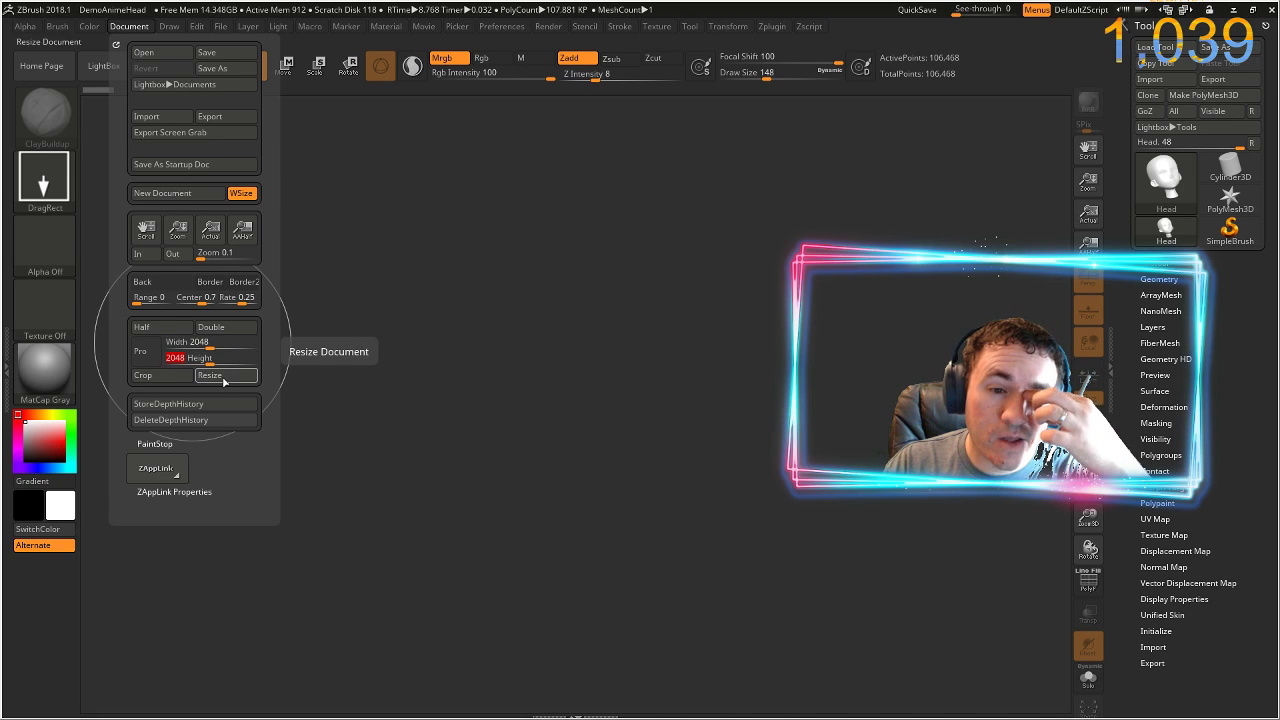
pyautogui.click(222, 377)
pyautogui.click(670, 411)
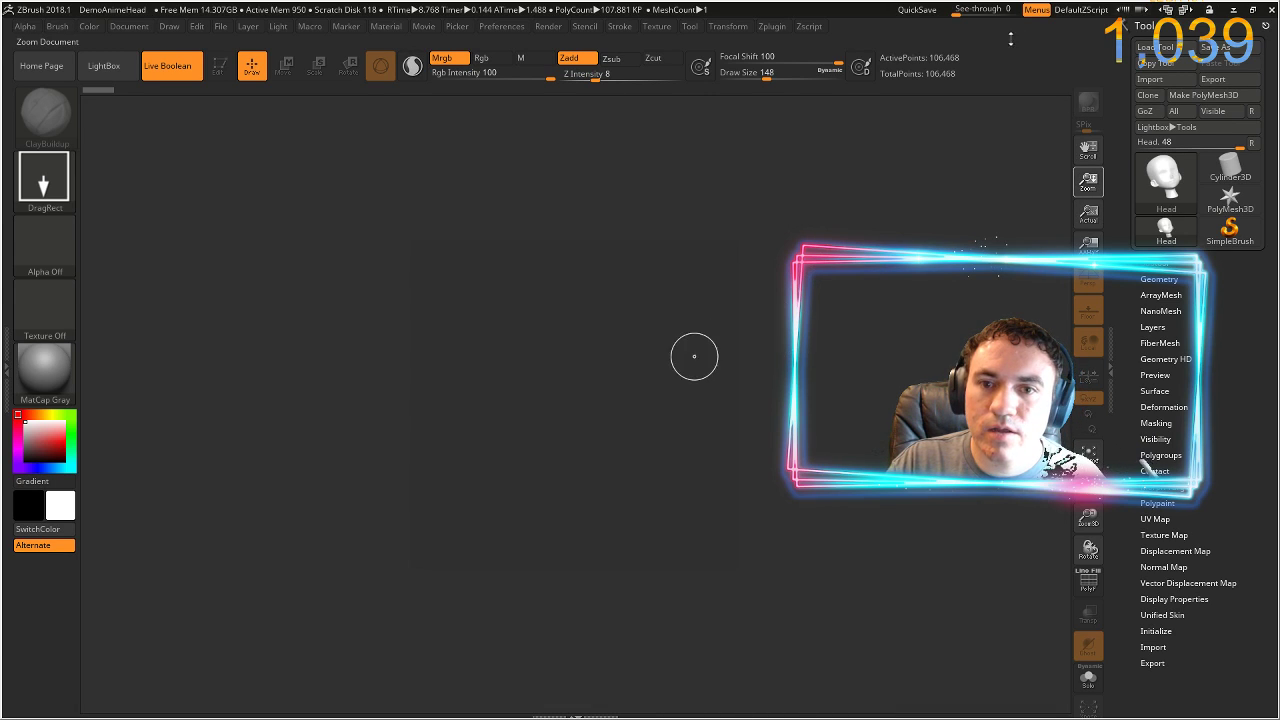
# - Choose the SphereBrush, paint a cluster of overlapping spheres and offset the wrapped canvas sideways so the cluster straddles its side edges
pyautogui.click(1228, 232)
pyautogui.click(1224, 238)
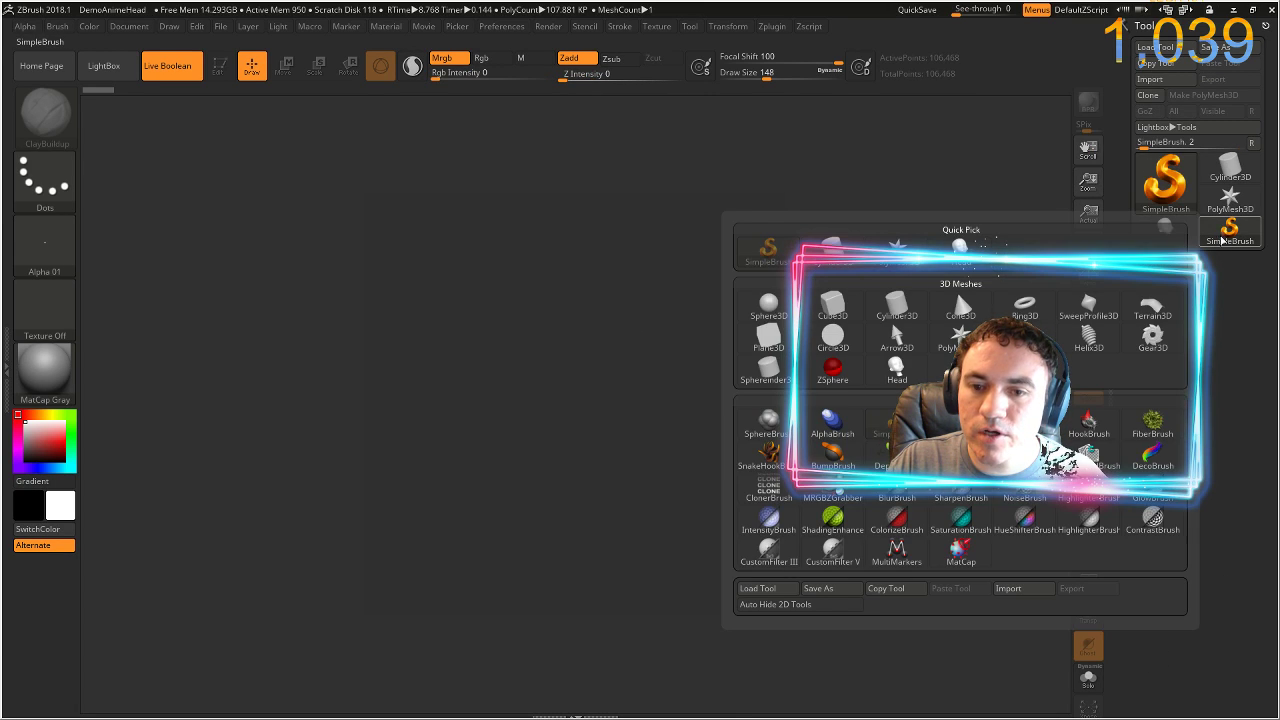
pyautogui.click(781, 430)
pyautogui.moveTo(553, 376)
pyautogui.mouseDown()
pyautogui.moveTo(505, 320)
pyautogui.moveTo(516, 337)
pyautogui.mouseUp()
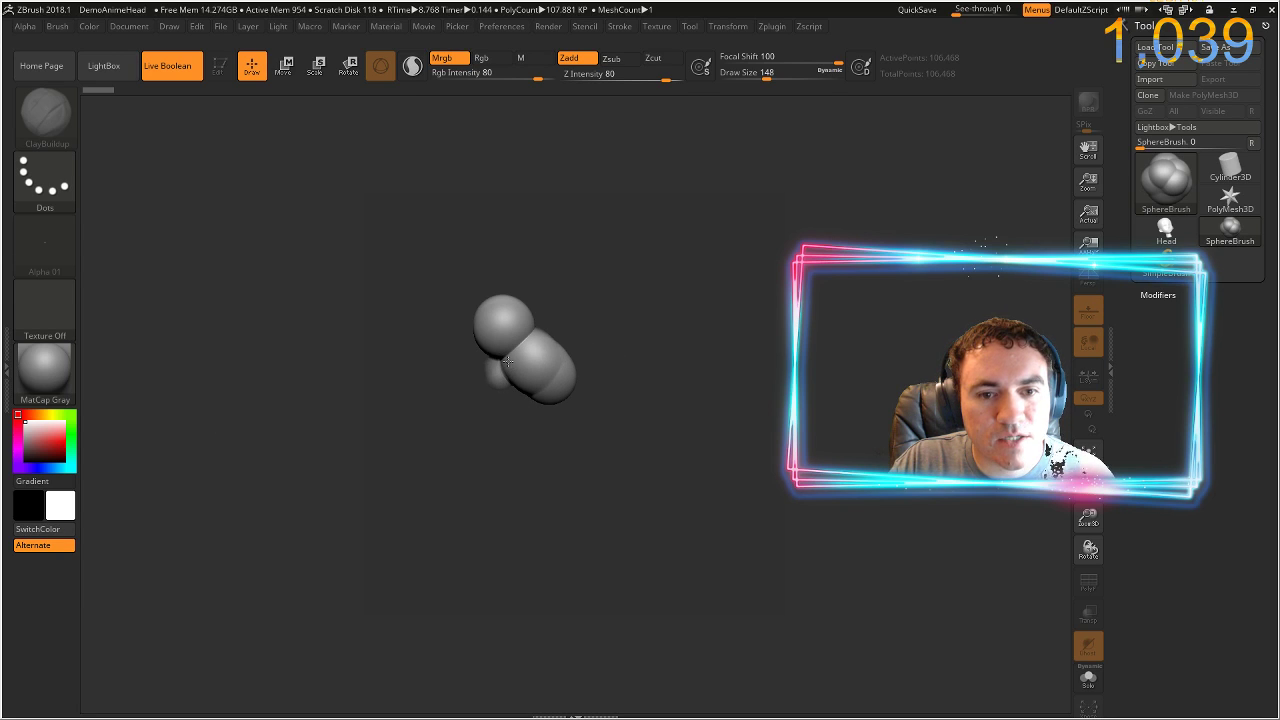
pyautogui.moveTo(490, 369)
pyautogui.mouseDown()
pyautogui.moveTo(482, 392)
pyautogui.moveTo(530, 418)
pyautogui.moveTo(588, 389)
pyautogui.moveTo(541, 291)
pyautogui.moveTo(558, 250)
pyautogui.moveTo(540, 238)
pyautogui.moveTo(511, 249)
pyautogui.moveTo(503, 298)
pyautogui.moveTo(454, 289)
pyautogui.moveTo(465, 310)
pyautogui.moveTo(657, 401)
pyautogui.moveTo(601, 384)
pyautogui.mouseUp()
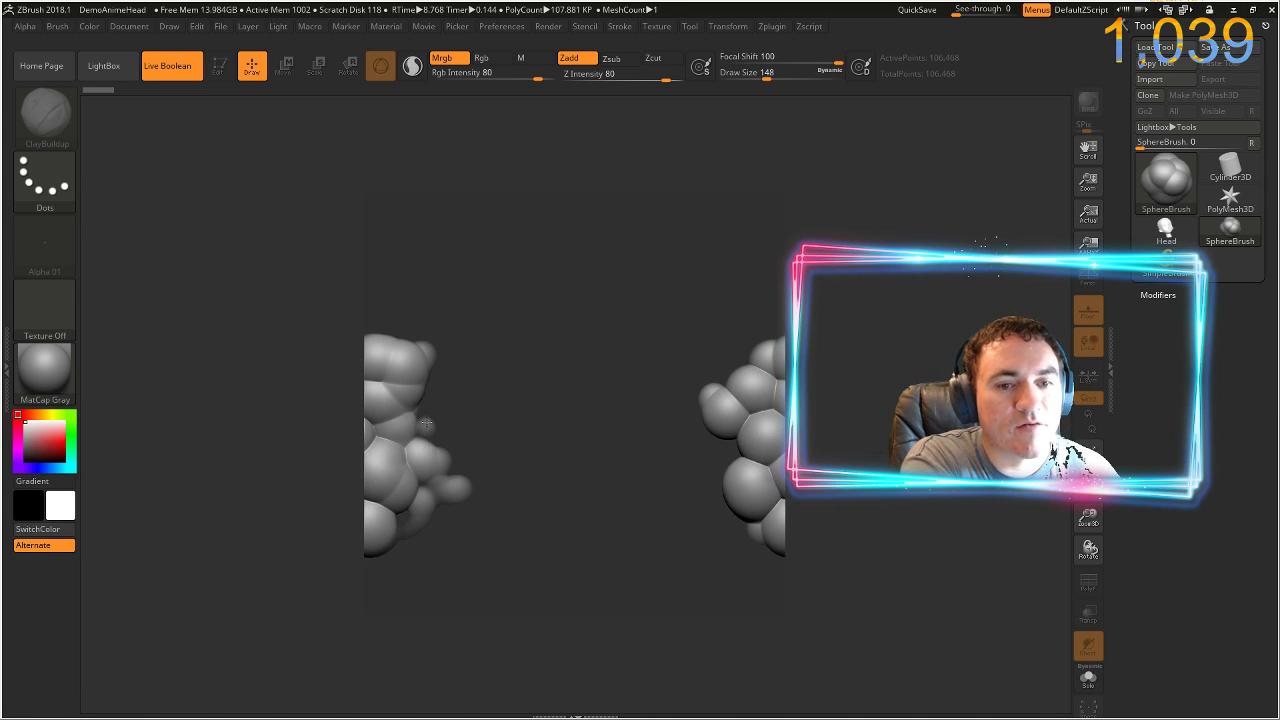
# - Paint tightly packed spheres across the central gap to join both sides into a continuous horizontal band
pyautogui.moveTo(426, 410)
pyautogui.mouseDown()
pyautogui.moveTo(453, 362)
pyautogui.moveTo(476, 370)
pyautogui.moveTo(461, 437)
pyautogui.mouseUp()
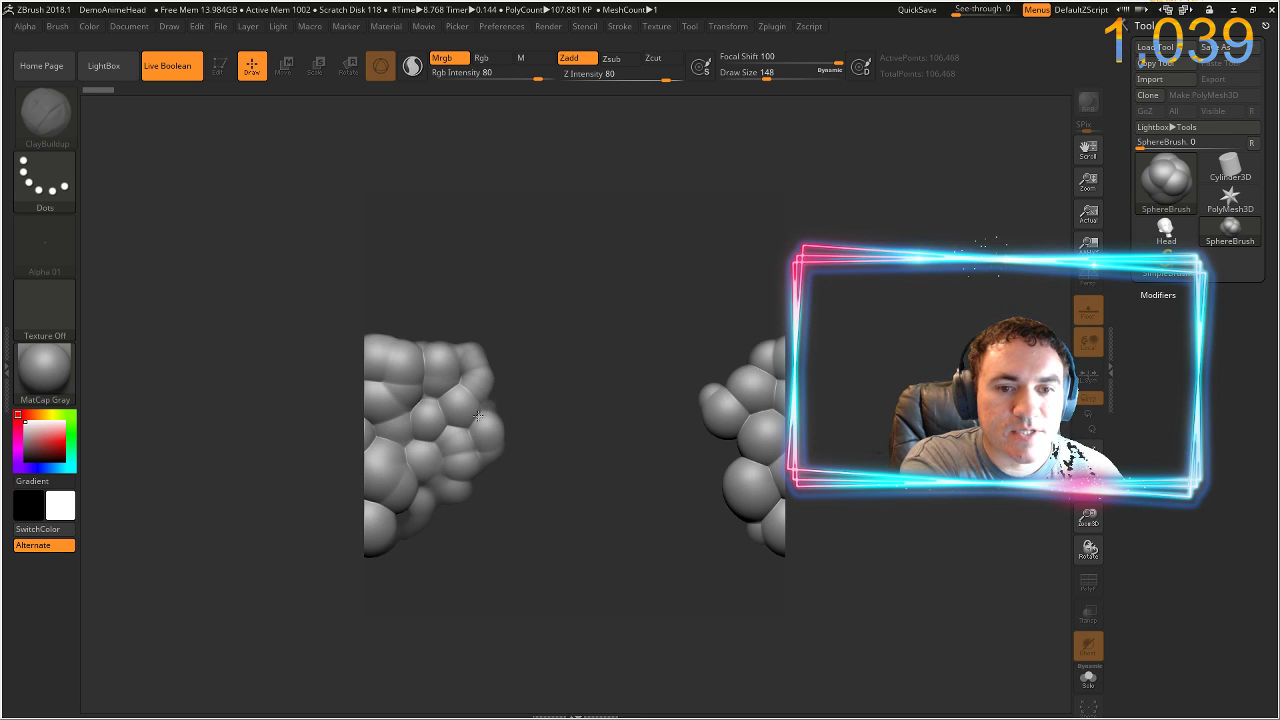
pyautogui.moveTo(490, 400)
pyautogui.mouseDown()
pyautogui.moveTo(490, 361)
pyautogui.moveTo(528, 400)
pyautogui.moveTo(497, 443)
pyautogui.moveTo(522, 435)
pyautogui.moveTo(550, 450)
pyautogui.moveTo(540, 401)
pyautogui.moveTo(605, 425)
pyautogui.moveTo(712, 414)
pyautogui.moveTo(678, 408)
pyautogui.moveTo(695, 387)
pyautogui.moveTo(745, 380)
pyautogui.moveTo(745, 362)
pyautogui.moveTo(708, 364)
pyautogui.moveTo(735, 350)
pyautogui.moveTo(685, 356)
pyautogui.moveTo(665, 379)
pyautogui.moveTo(604, 380)
pyautogui.moveTo(598, 364)
pyautogui.moveTo(531, 371)
pyautogui.moveTo(535, 415)
pyautogui.mouseUp()
pyautogui.moveTo(495, 465)
pyautogui.mouseDown()
pyautogui.moveTo(515, 472)
pyautogui.moveTo(488, 485)
pyautogui.moveTo(545, 480)
pyautogui.moveTo(553, 467)
pyautogui.mouseUp()
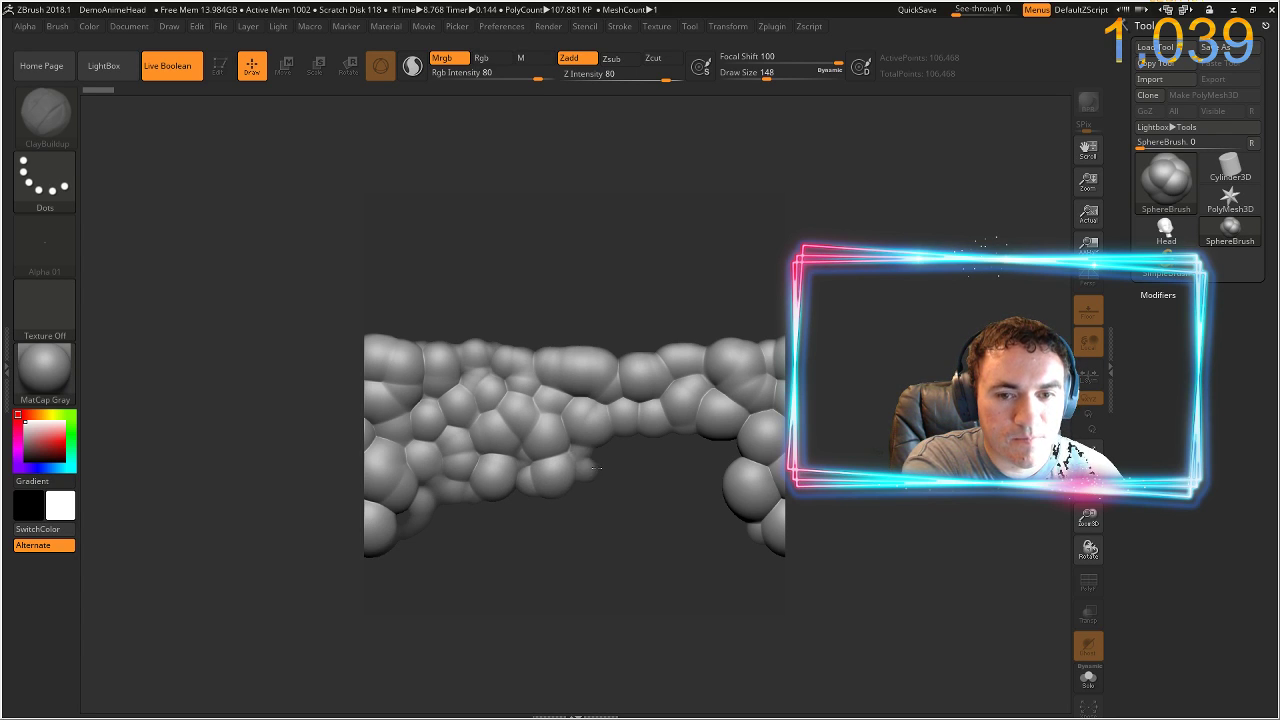
pyautogui.moveTo(631, 451)
pyautogui.mouseDown()
pyautogui.moveTo(735, 440)
pyautogui.moveTo(706, 483)
pyautogui.mouseUp()
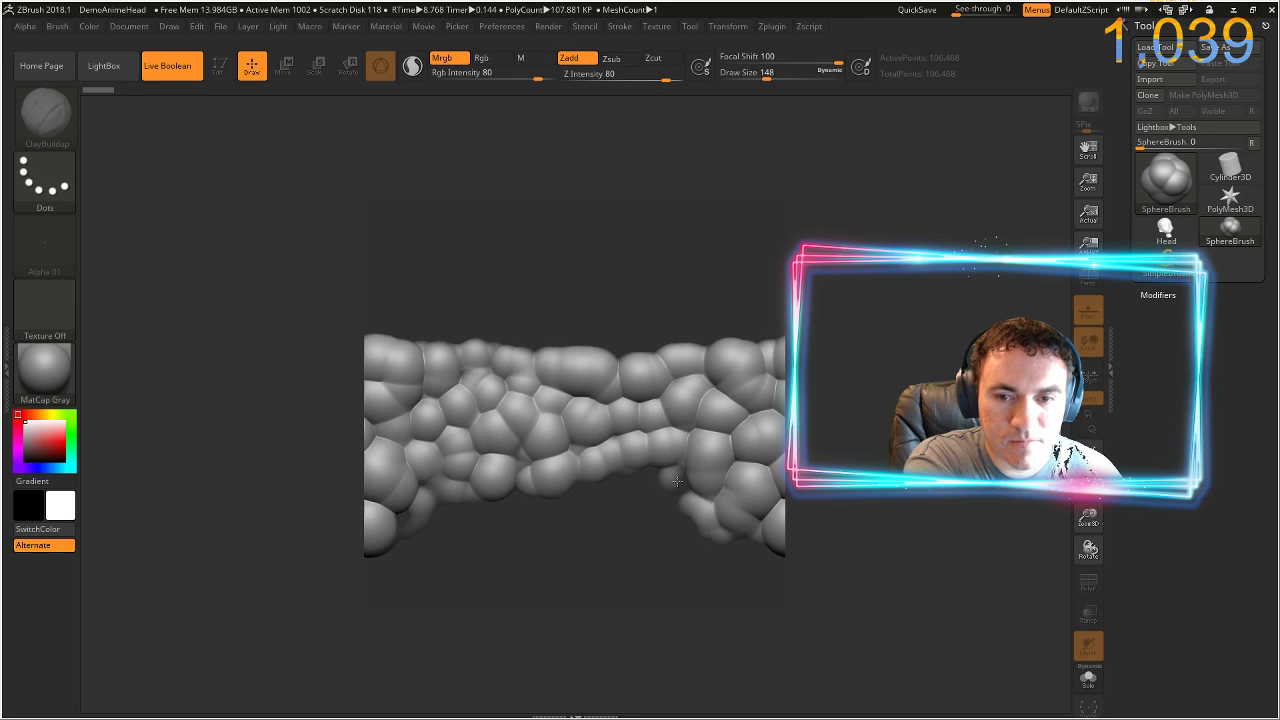
pyautogui.moveTo(651, 488); pyautogui.dragTo(611, 481)
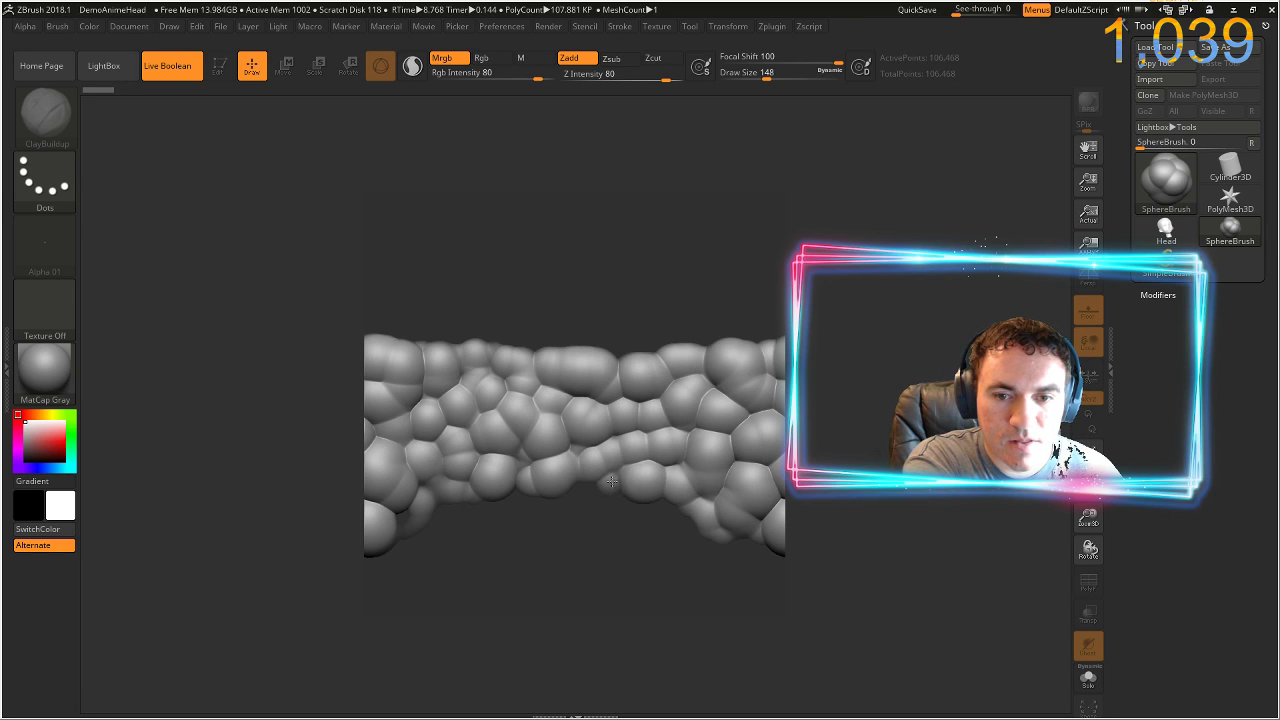
pyautogui.moveTo(670, 510)
pyautogui.mouseDown()
pyautogui.moveTo(620, 512)
pyautogui.moveTo(690, 515)
pyautogui.moveTo(512, 505)
pyautogui.moveTo(432, 520)
pyautogui.moveTo(505, 512)
pyautogui.moveTo(475, 500)
pyautogui.mouseUp()
# - Offset the wrapped canvas so the empty area is in the middle and paint a vertical column of spheres across it
pyautogui.moveTo(442, 424)
pyautogui.mouseDown()
pyautogui.moveTo(669, 424)
pyautogui.moveTo(489, 429)
pyautogui.moveTo(536, 421)
pyautogui.mouseUp()
pyautogui.moveTo(538, 438)
pyautogui.mouseDown(button='right')
pyautogui.moveTo(705, 434)
pyautogui.moveTo(538, 432)
pyautogui.moveTo(663, 538)
pyautogui.moveTo(611, 471)
pyautogui.mouseUp(button='right')
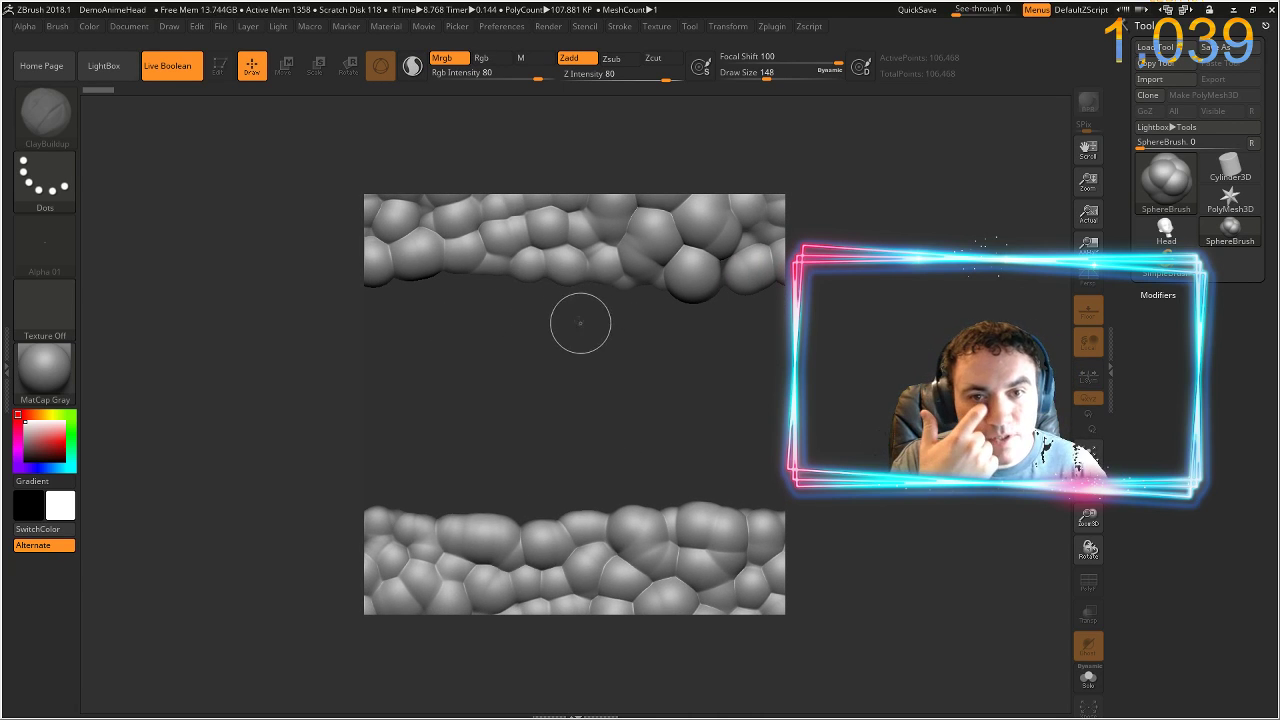
pyautogui.moveTo(577, 291)
pyautogui.mouseDown()
pyautogui.moveTo(597, 298)
pyautogui.moveTo(574, 352)
pyautogui.moveTo(578, 490)
pyautogui.moveTo(565, 505)
pyautogui.moveTo(622, 482)
pyautogui.moveTo(603, 311)
pyautogui.moveTo(645, 292)
pyautogui.moveTo(658, 305)
pyautogui.moveTo(633, 353)
pyautogui.moveTo(655, 397)
pyautogui.moveTo(646, 491)
pyautogui.moveTo(682, 470)
pyautogui.moveTo(659, 439)
pyautogui.moveTo(671, 414)
pyautogui.mouseUp()
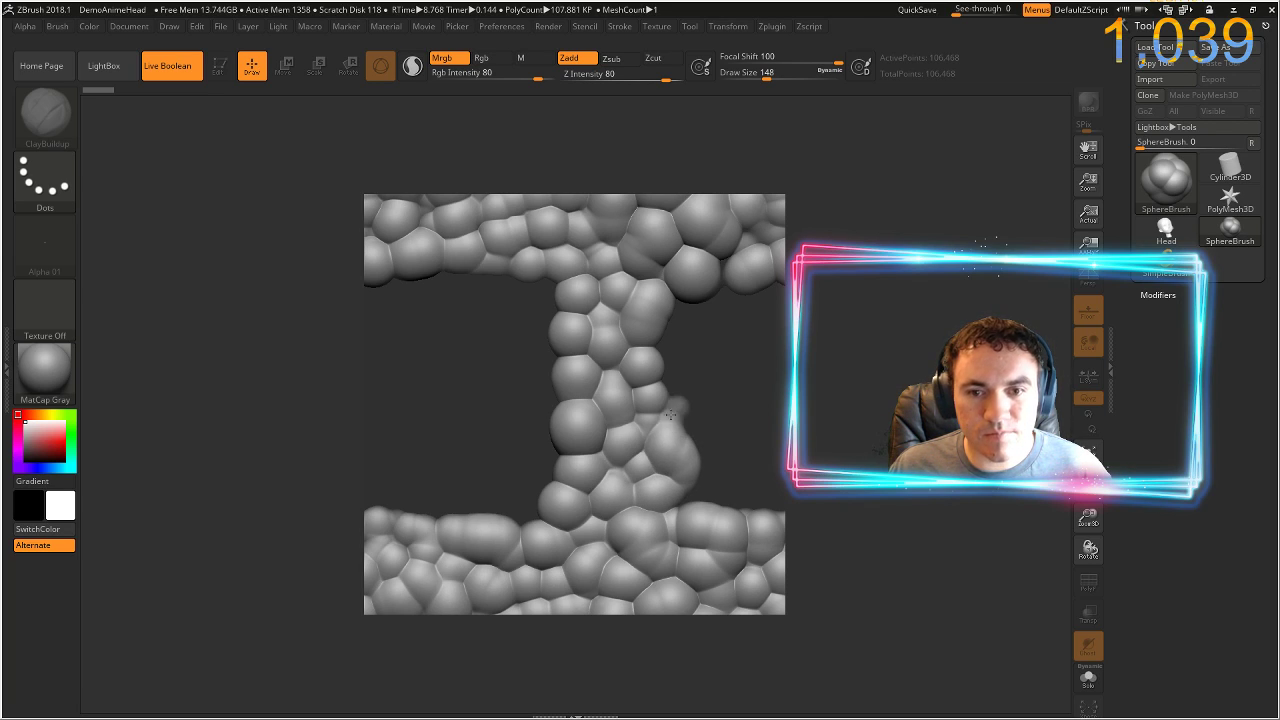
pyautogui.moveTo(676, 359)
pyautogui.mouseDown()
pyautogui.moveTo(680, 307)
pyautogui.moveTo(737, 260)
pyautogui.mouseUp()
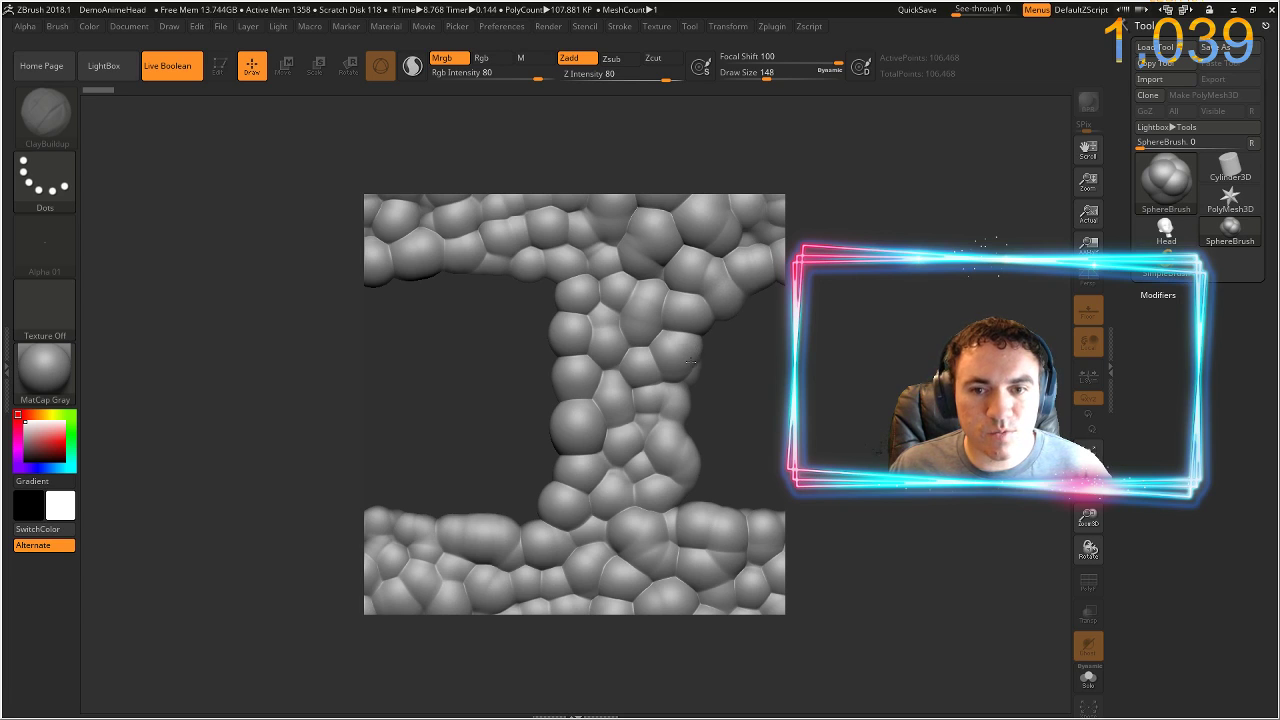
pyautogui.moveTo(687, 393)
pyautogui.mouseDown()
pyautogui.moveTo(690, 460)
pyautogui.moveTo(703, 446)
pyautogui.moveTo(692, 487)
pyautogui.mouseUp()
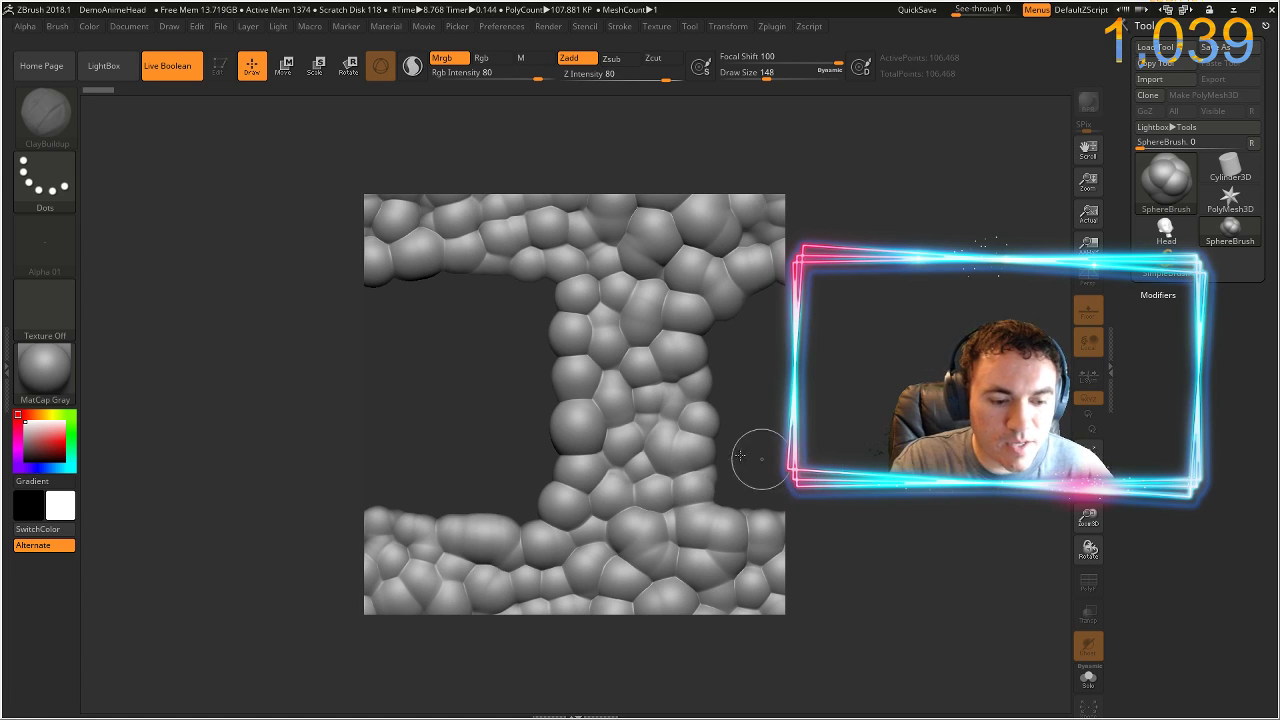
# - Fill the remaining gaps with packed spheres, offsetting the wrapped canvas to cover the seams
pyautogui.moveTo(564, 409)
pyautogui.mouseDown()
pyautogui.moveTo(755, 407)
pyautogui.moveTo(680, 400)
pyautogui.moveTo(700, 300)
pyautogui.moveTo(720, 292)
pyautogui.moveTo(702, 488)
pyautogui.moveTo(688, 518)
pyautogui.moveTo(690, 505)
pyautogui.moveTo(626, 512)
pyautogui.moveTo(670, 505)
pyautogui.moveTo(660, 495)
pyautogui.moveTo(682, 438)
pyautogui.moveTo(666, 332)
pyautogui.moveTo(651, 318)
pyautogui.moveTo(679, 292)
pyautogui.moveTo(607, 293)
pyautogui.moveTo(644, 350)
pyautogui.moveTo(575, 294)
pyautogui.moveTo(515, 302)
pyautogui.moveTo(459, 349)
pyautogui.moveTo(466, 430)
pyautogui.moveTo(491, 413)
pyautogui.moveTo(478, 500)
pyautogui.moveTo(527, 504)
pyautogui.moveTo(481, 461)
pyautogui.moveTo(508, 405)
pyautogui.moveTo(490, 370)
pyautogui.moveTo(503, 350)
pyautogui.moveTo(588, 326)
pyautogui.moveTo(592, 345)
pyautogui.mouseUp()
pyautogui.moveTo(631, 396)
pyautogui.mouseDown()
pyautogui.moveTo(641, 448)
pyautogui.moveTo(647, 437)
pyautogui.mouseUp()
pyautogui.moveTo(622, 495)
pyautogui.mouseDown()
pyautogui.moveTo(575, 510)
pyautogui.moveTo(538, 473)
pyautogui.moveTo(522, 438)
pyautogui.moveTo(527, 388)
pyautogui.moveTo(567, 368)
pyautogui.moveTo(604, 376)
pyautogui.moveTo(564, 404)
pyautogui.moveTo(553, 445)
pyautogui.moveTo(596, 474)
pyautogui.moveTo(632, 405)
pyautogui.moveTo(582, 437)
pyautogui.mouseUp()
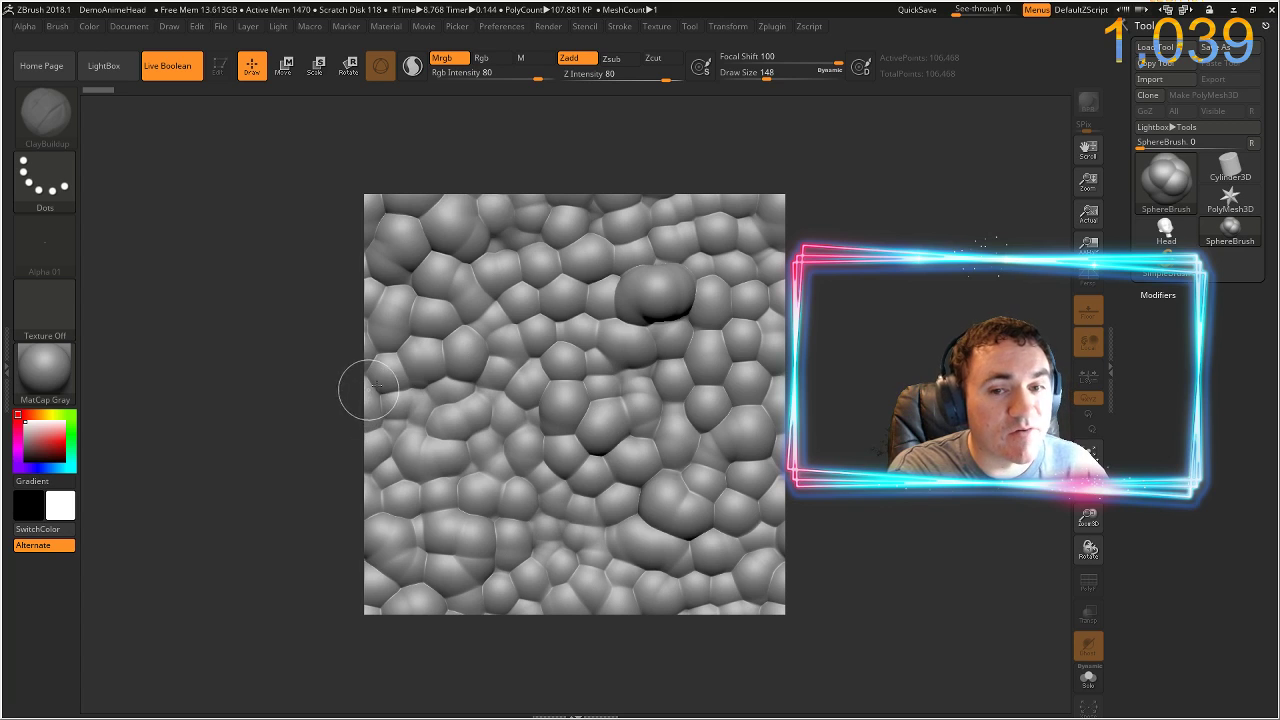
pyautogui.moveTo(689, 418); pyautogui.dragTo(853, 512)
pyautogui.moveTo(564, 400)
pyautogui.mouseDown()
pyautogui.moveTo(694, 446)
pyautogui.moveTo(755, 492)
pyautogui.mouseUp()
pyautogui.moveTo(592, 434)
pyautogui.mouseDown()
pyautogui.moveTo(712, 400)
pyautogui.moveTo(577, 422)
pyautogui.moveTo(550, 411)
pyautogui.moveTo(577, 421)
pyautogui.mouseUp()
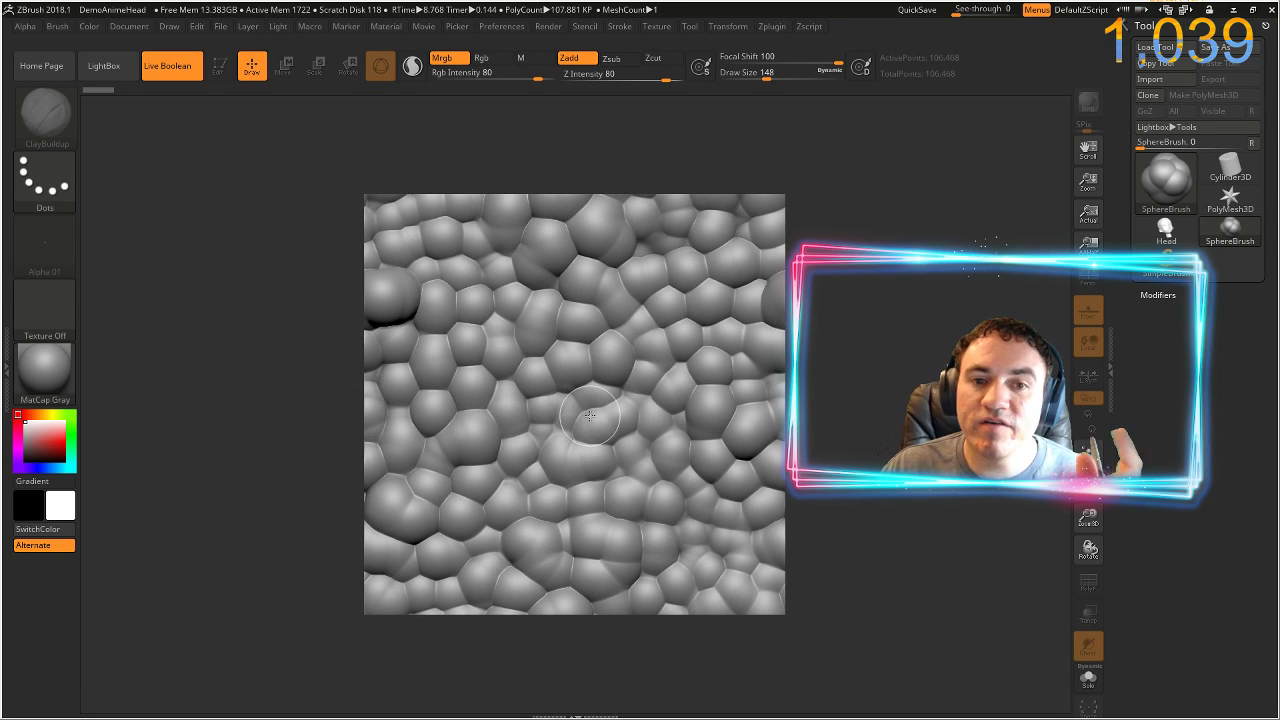
# - Switch to the HookBrush among the 2.5D brushes and set the Draw Size to 296
pyautogui.click(1164, 264)
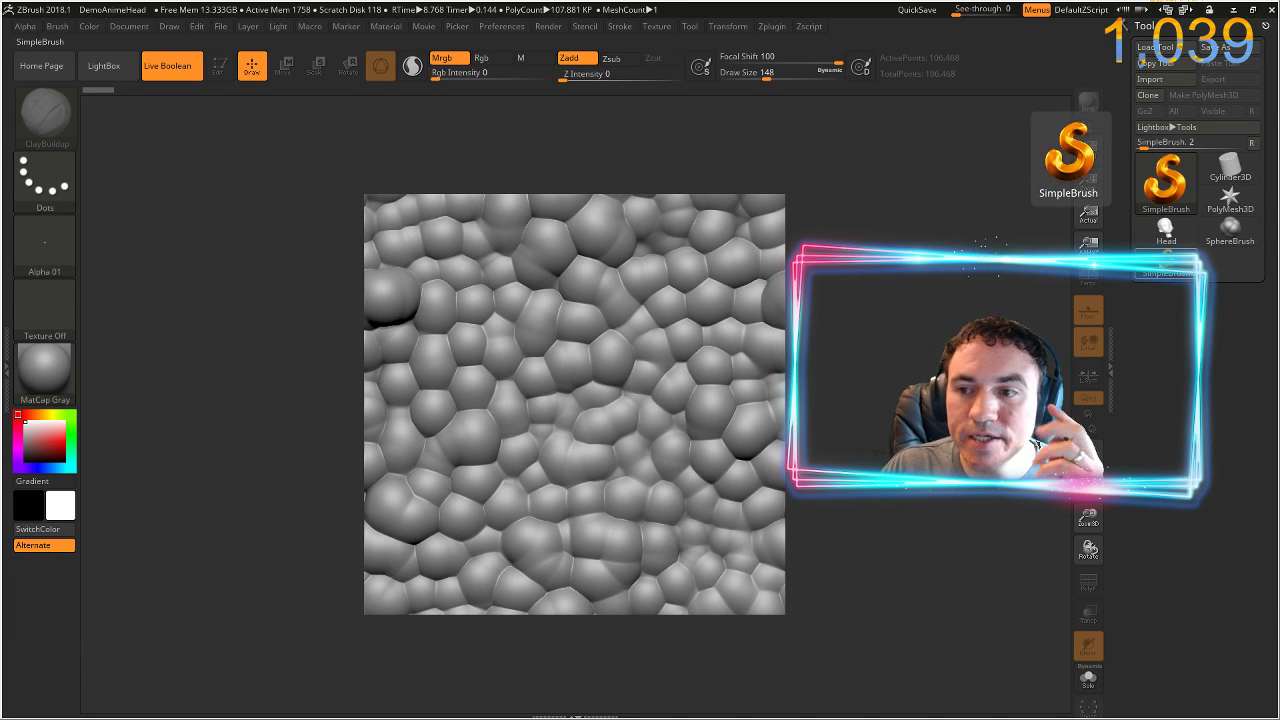
pyautogui.click(1164, 264)
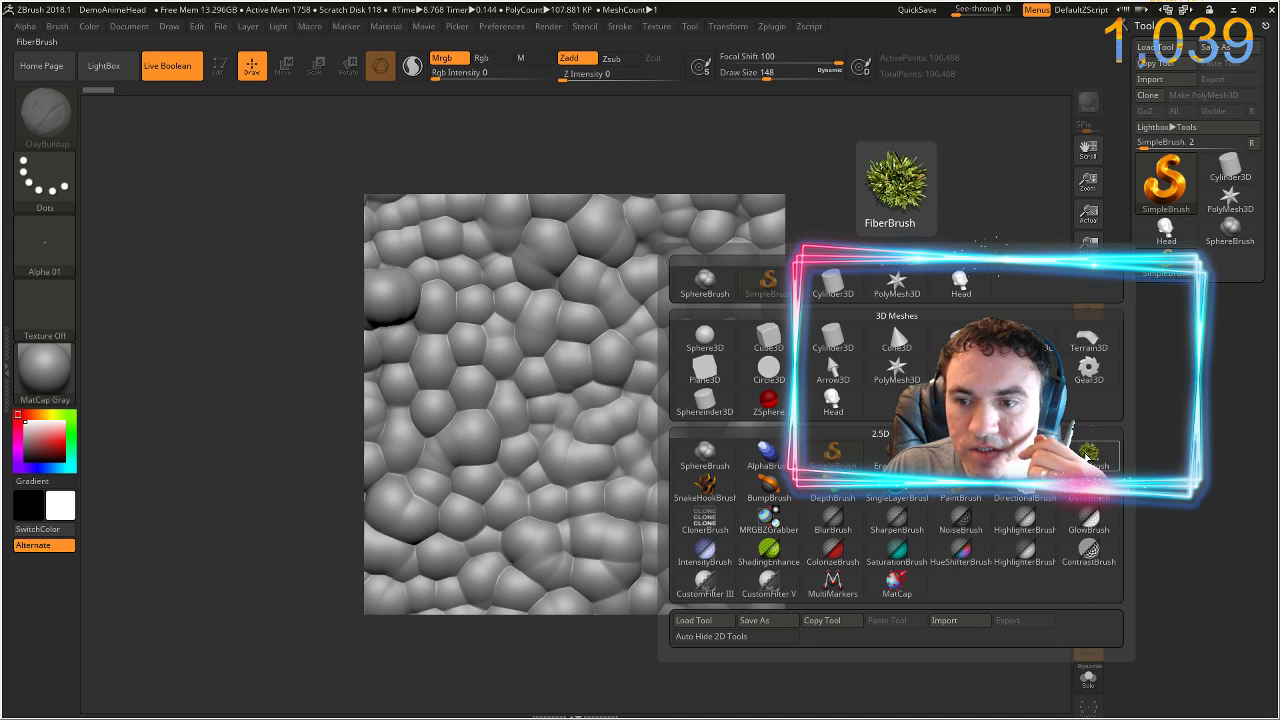
pyautogui.click(1025, 455)
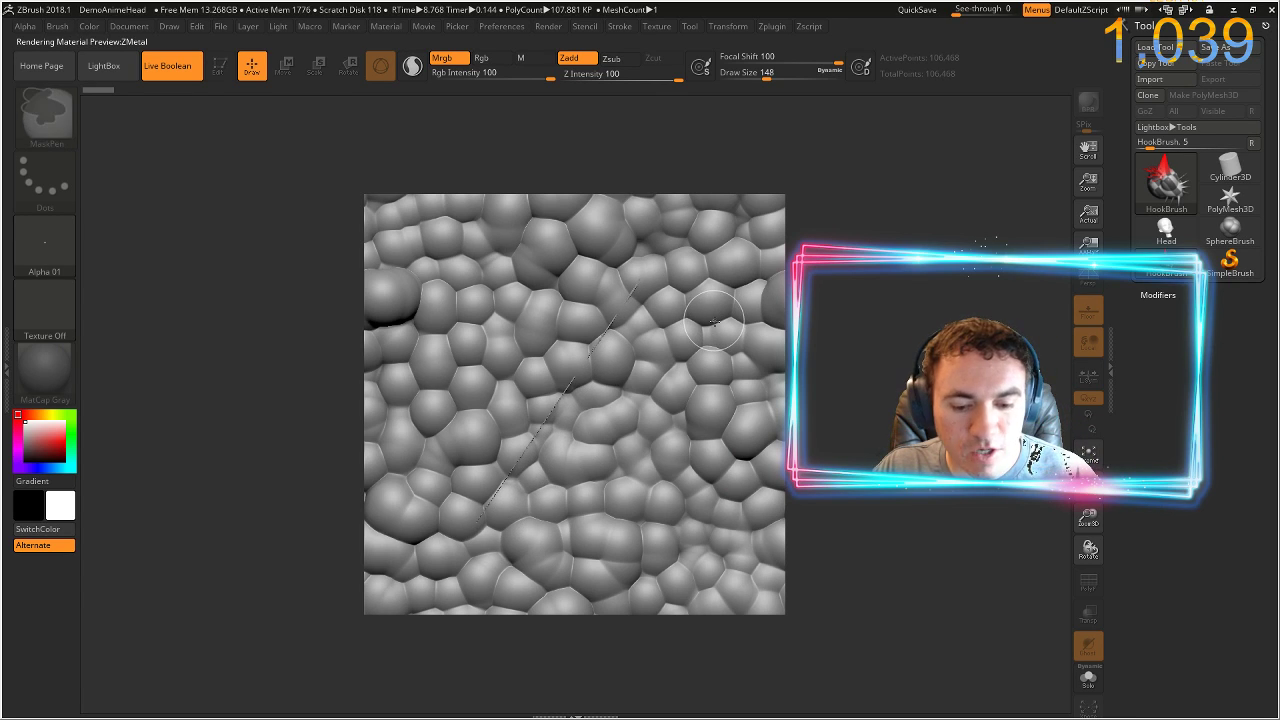
pyautogui.press(']')
pyautogui.press(']')
# - Try diagonal HookBrush strokes across the sphere pattern and undo them
pyautogui.moveTo(680, 273); pyautogui.dragTo(637, 346)
pyautogui.moveTo(432, 590); pyautogui.dragTo(432, 590)
pyautogui.hotkey('ctrl', 'z')
pyautogui.moveTo(692, 282); pyautogui.dragTo(550, 446)
pyautogui.hotkey('ctrl', 'z')
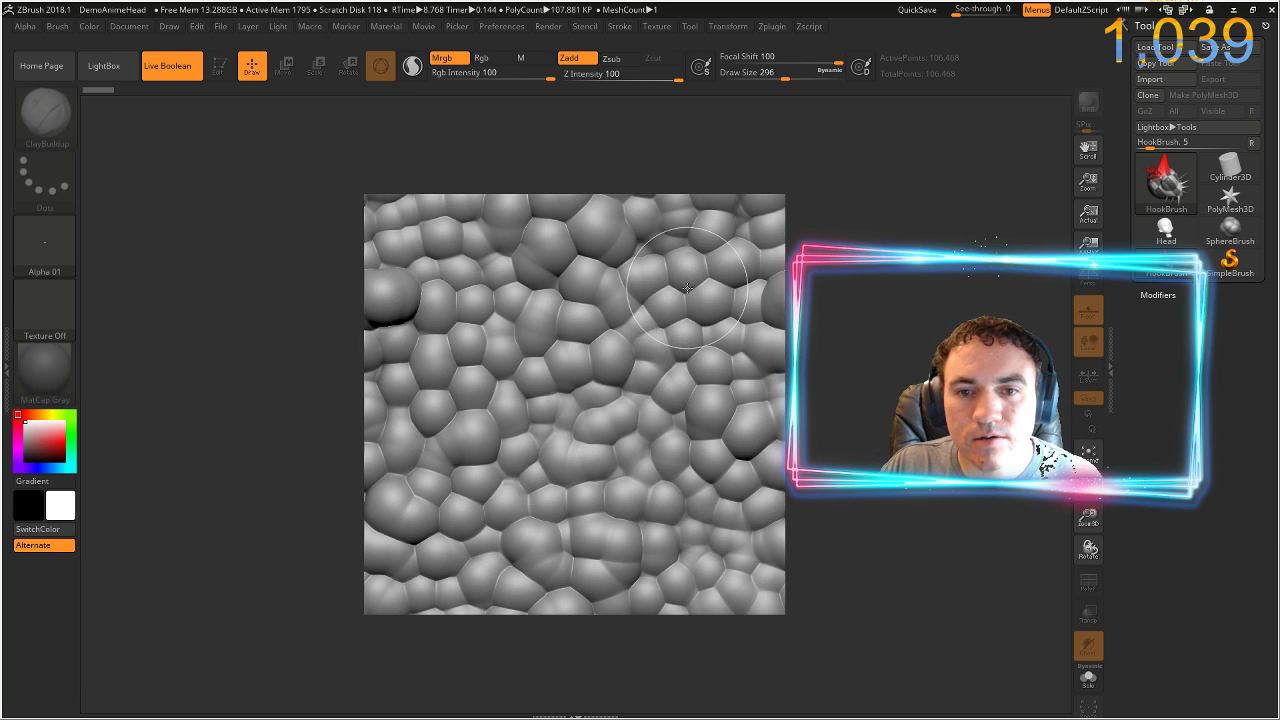
# - Set the Draw Size to 386 and try HookBrush strokes down the sphere pattern, undoing the first one
pyautogui.press(']')
pyautogui.press(']')
pyautogui.press(']')
pyautogui.press(']')
pyautogui.press(']')
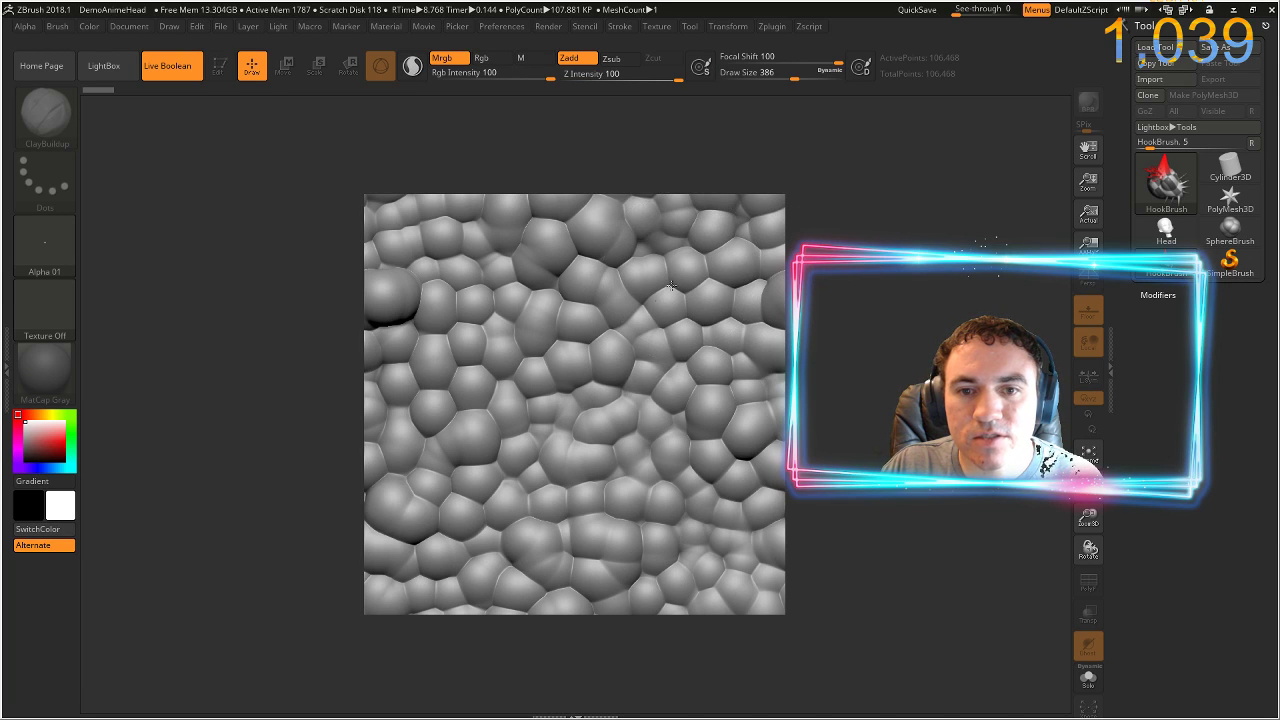
pyautogui.moveTo(644, 424); pyautogui.dragTo(650, 450)
pyautogui.hotkey('ctrl', 'z')
pyautogui.moveTo(643, 294); pyautogui.dragTo(663, 348)
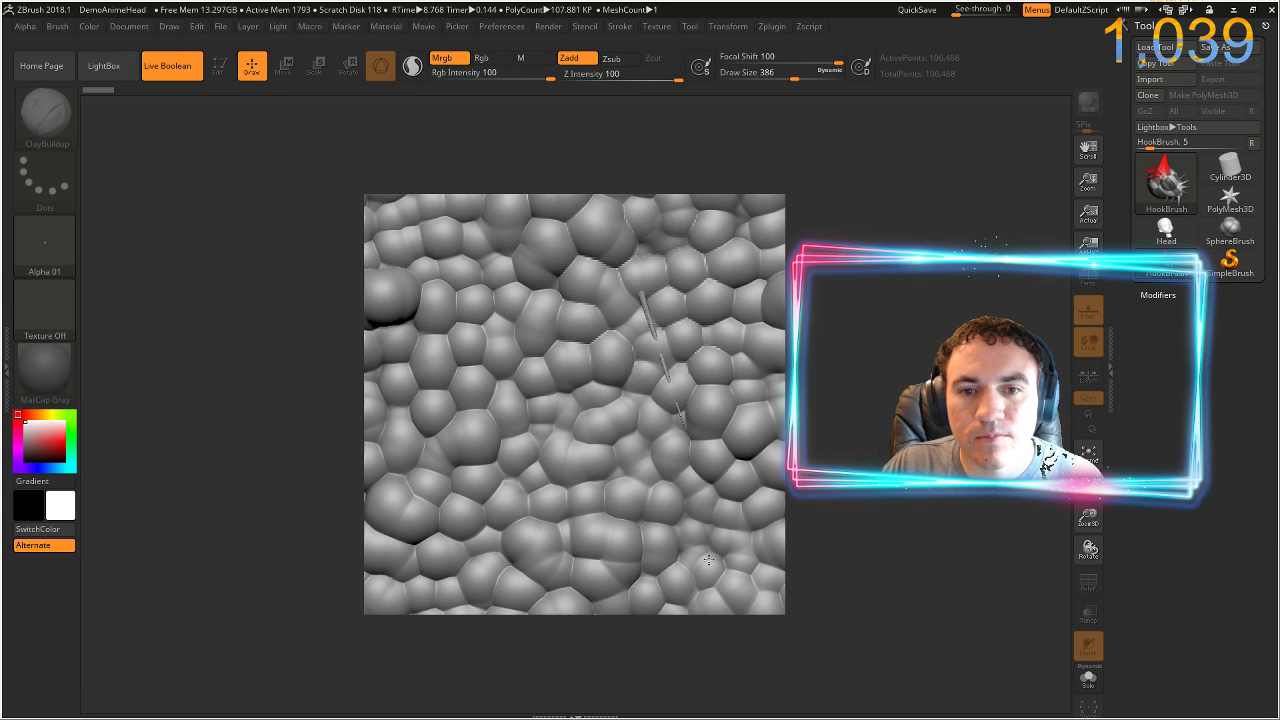
# - Switch to the FiberBrush among the 2.5D brushes, try strokes across the sphere pattern, and undo them
pyautogui.click(1165, 192)
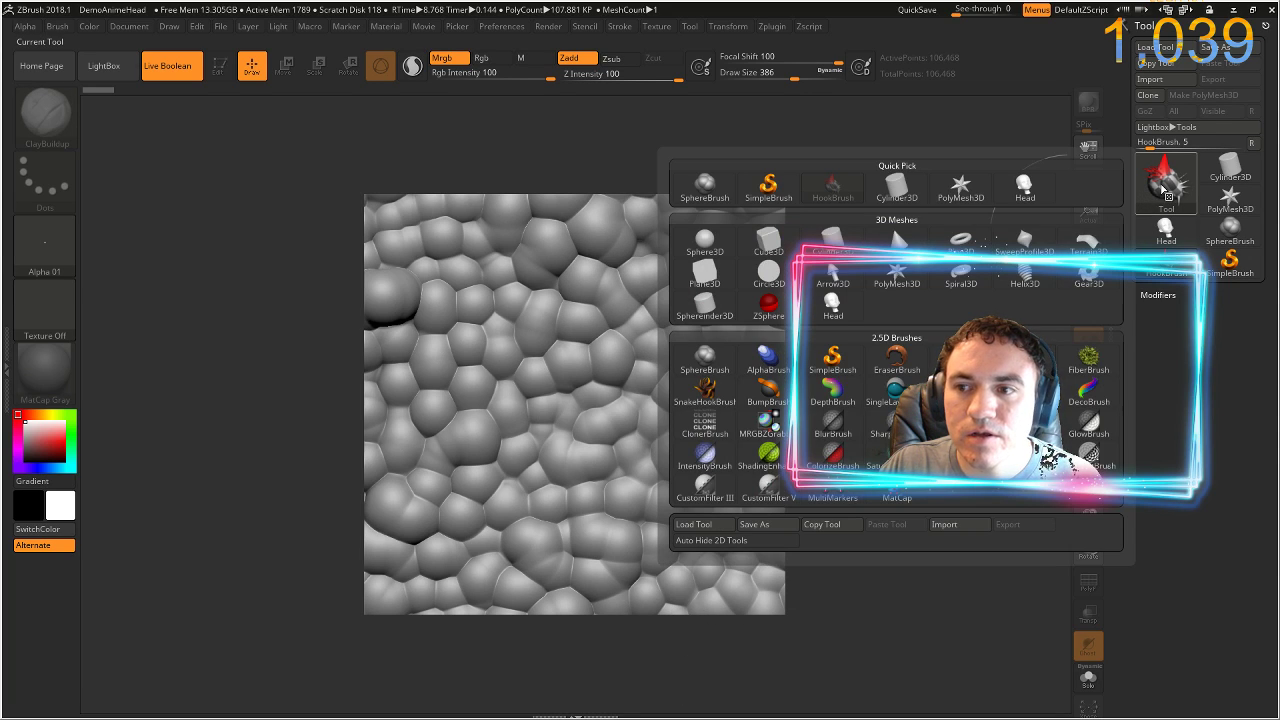
pyautogui.click(1082, 356)
pyautogui.moveTo(640, 300); pyautogui.dragTo(640, 430)
pyautogui.moveTo(640, 365)
pyautogui.mouseDown()
pyautogui.moveTo(603, 292)
pyautogui.moveTo(548, 378)
pyautogui.moveTo(514, 376)
pyautogui.moveTo(508, 345)
pyautogui.mouseUp()
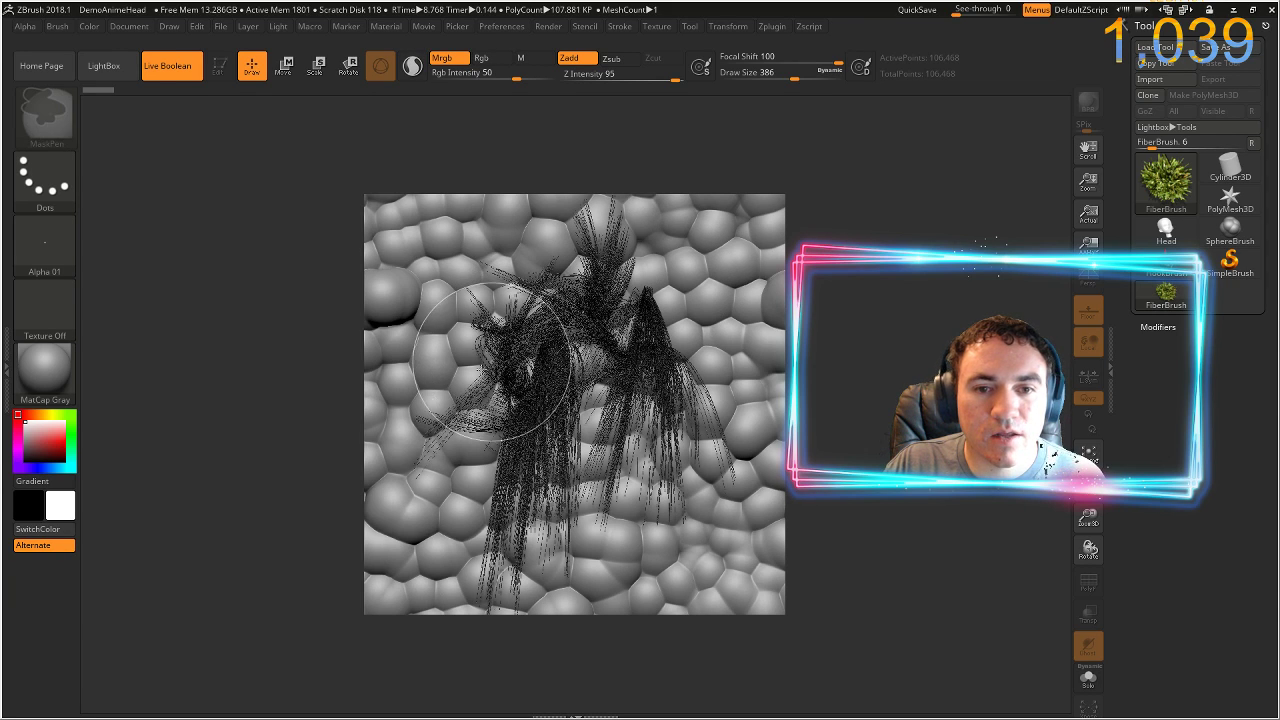
pyautogui.hotkey('ctrl', 'z')
# - Choose a bright green colour, reduce the Draw Size to 242, and try a FiberBrush stroke over the spheres before undoing it
pyautogui.click(70, 440)
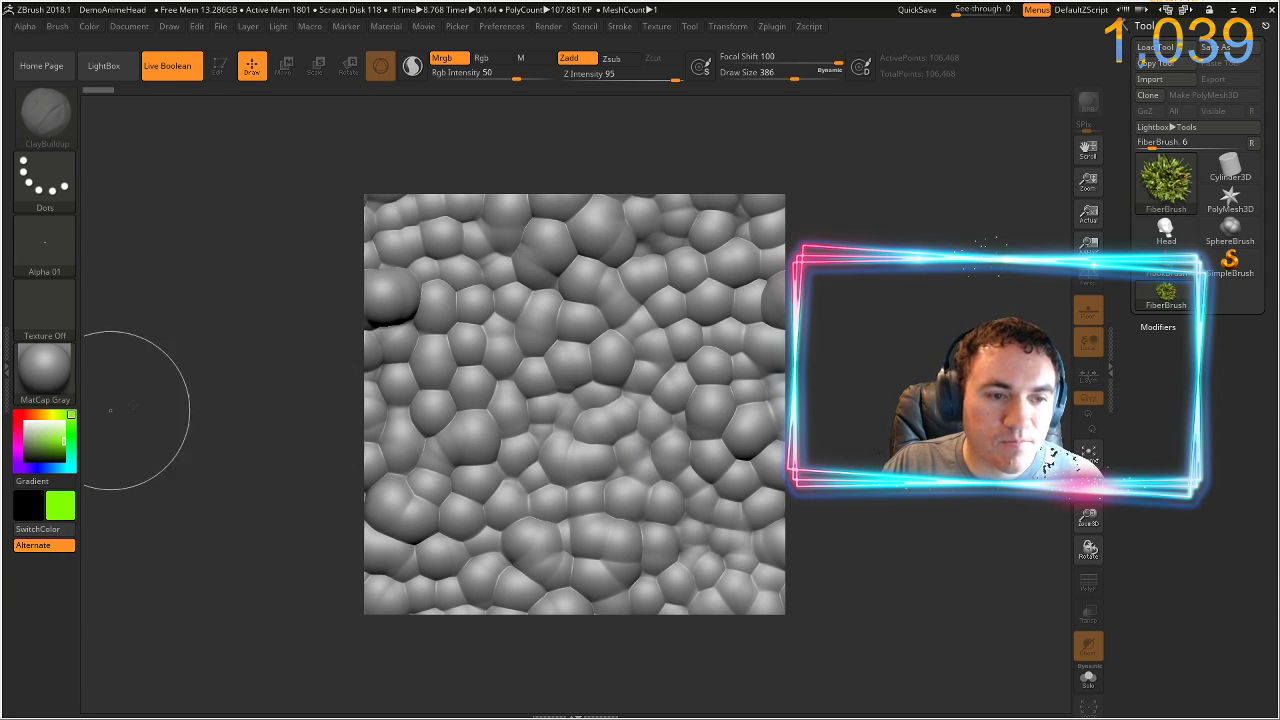
pyautogui.press('[')
pyautogui.press('[')
pyautogui.press('[')
pyautogui.press('[')
pyautogui.press('[')
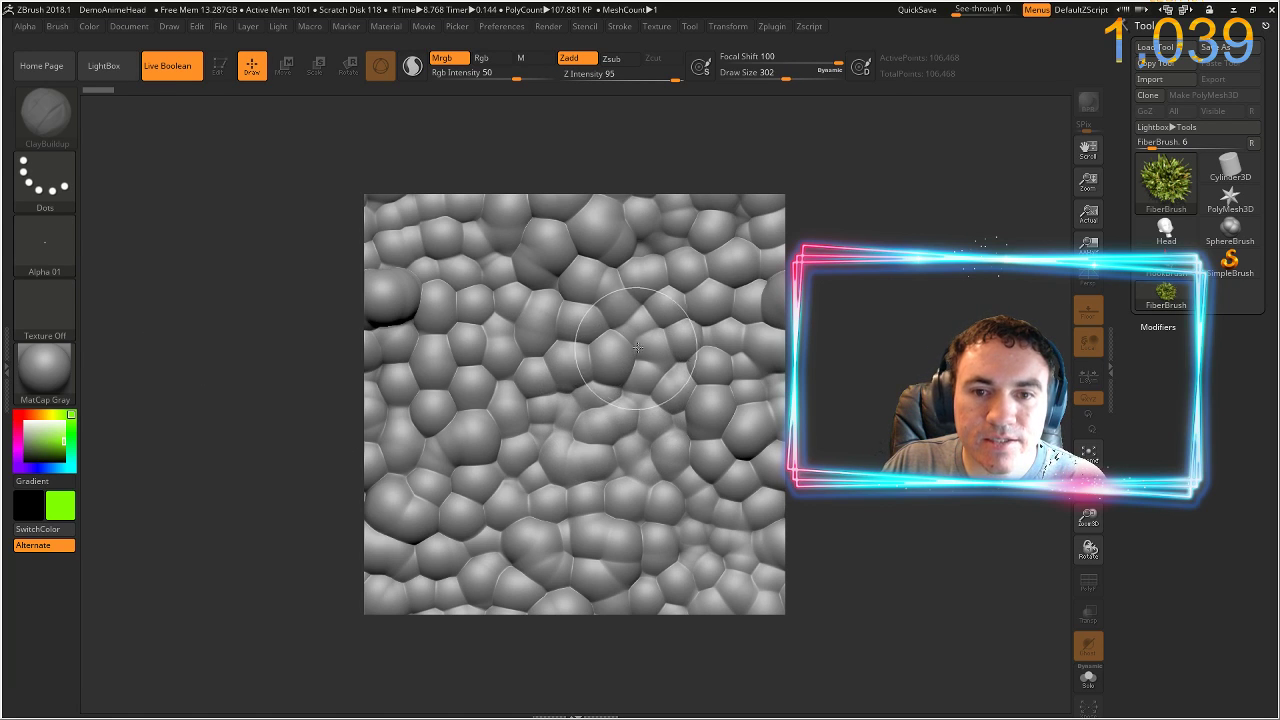
pyautogui.moveTo(643, 328)
pyautogui.mouseDown()
pyautogui.moveTo(629, 374)
pyautogui.moveTo(560, 326)
pyautogui.moveTo(655, 318)
pyautogui.moveTo(563, 306)
pyautogui.mouseUp()
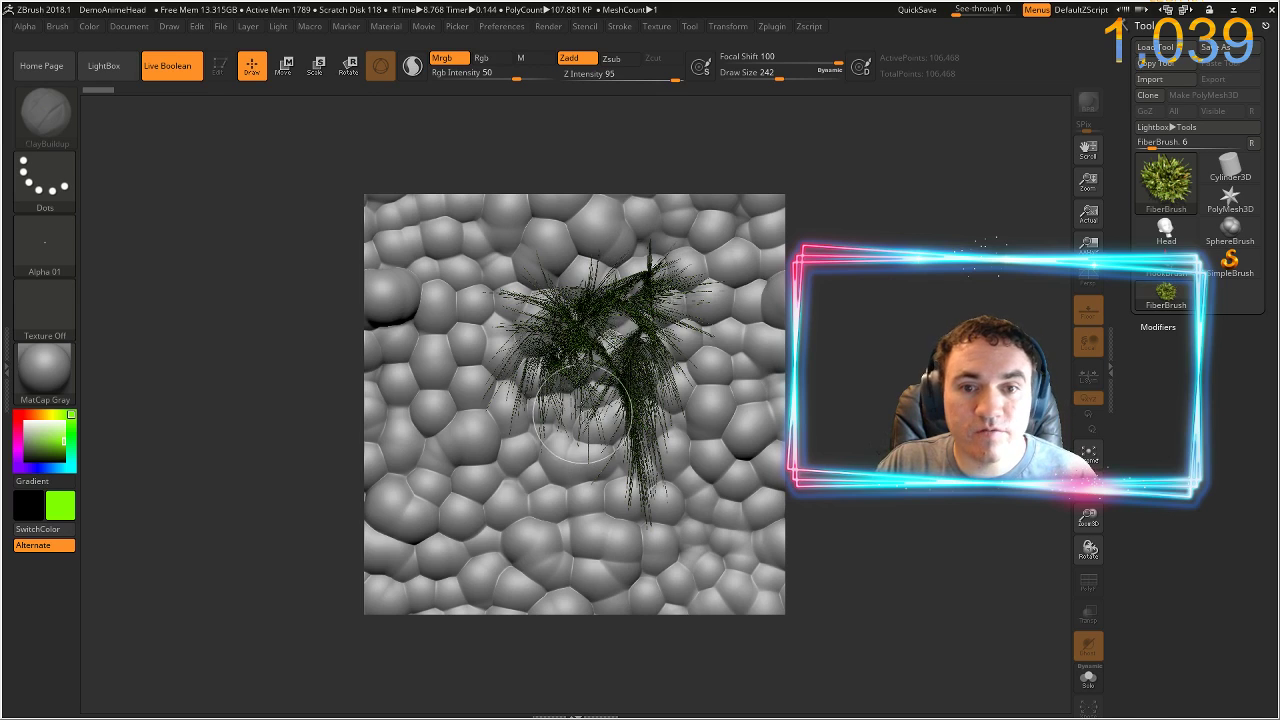
pyautogui.hotkey('ctrl', 'z')
# - Scatter green FiberBrush tufts over the sphere pattern, offsetting the wrapped canvas between strokes to cover the seams
pyautogui.moveTo(533, 438)
pyautogui.mouseDown()
pyautogui.moveTo(630, 400)
pyautogui.moveTo(560, 440)
pyautogui.moveTo(480, 350)
pyautogui.moveTo(529, 341)
pyautogui.moveTo(484, 365)
pyautogui.moveTo(849, 433)
pyautogui.moveTo(770, 425)
pyautogui.mouseUp()
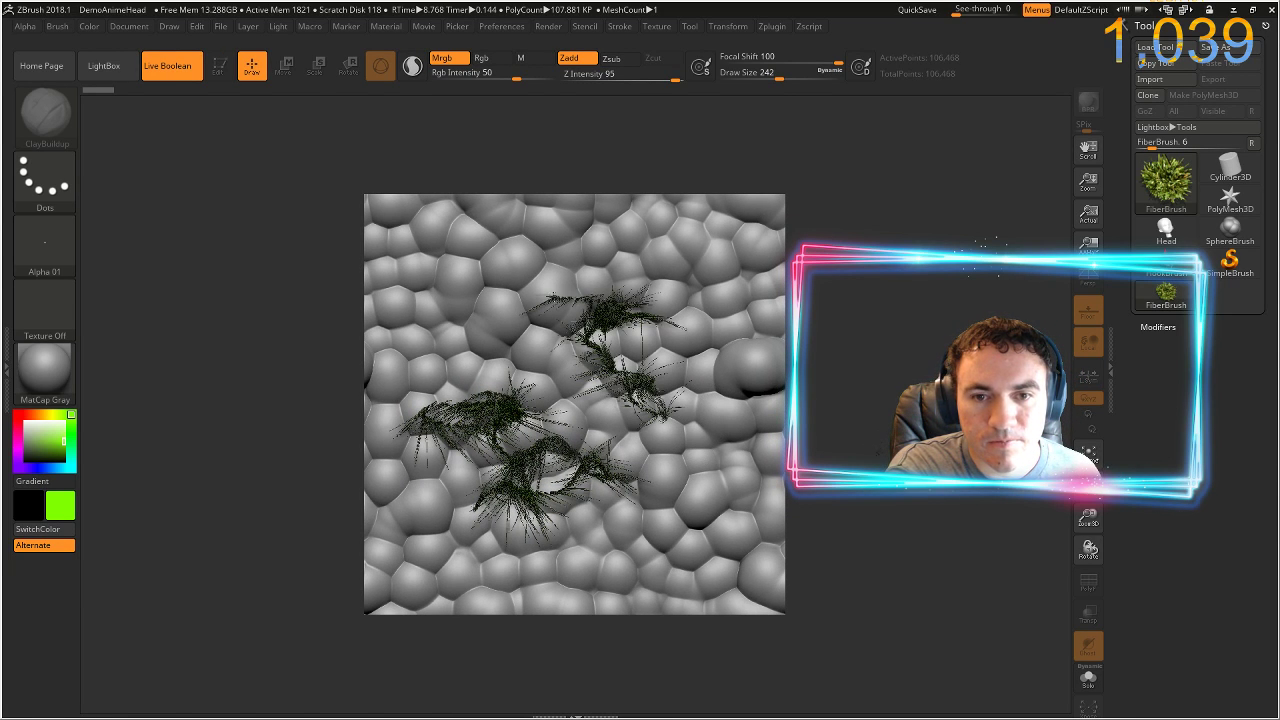
pyautogui.moveTo(434, 291); pyautogui.dragTo(683, 368)
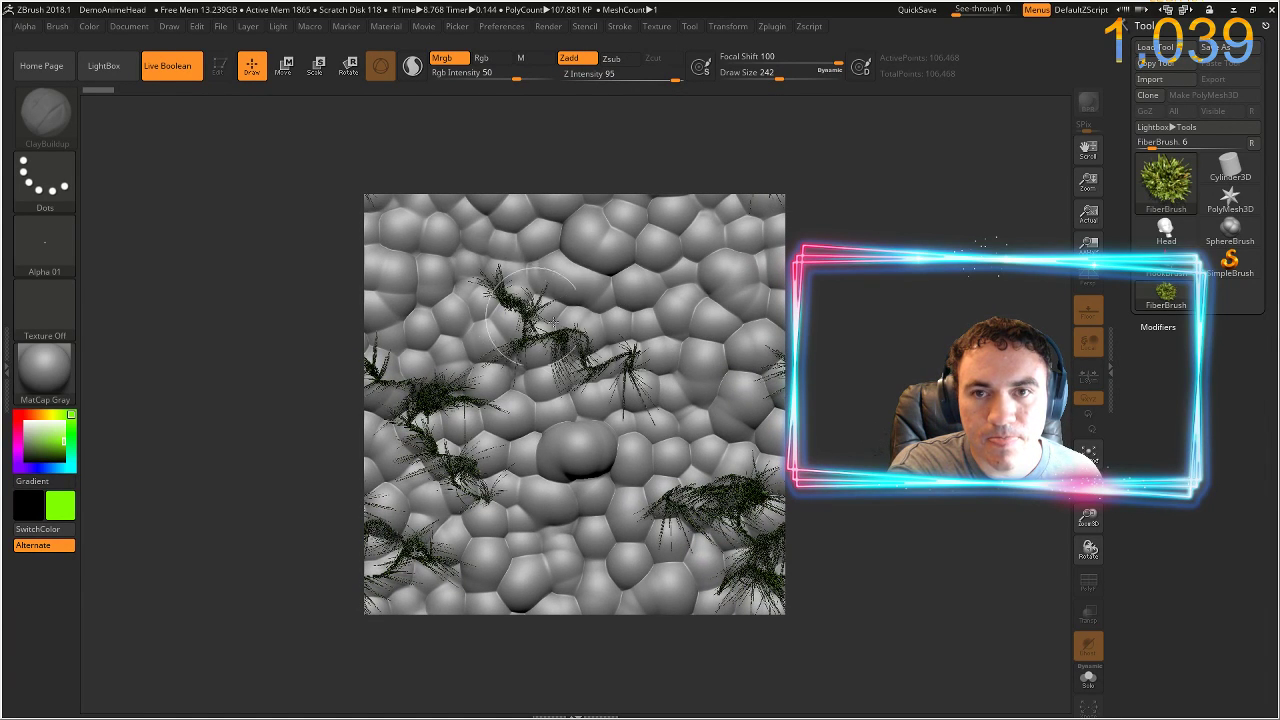
pyautogui.moveTo(430, 300); pyautogui.dragTo(638, 405)
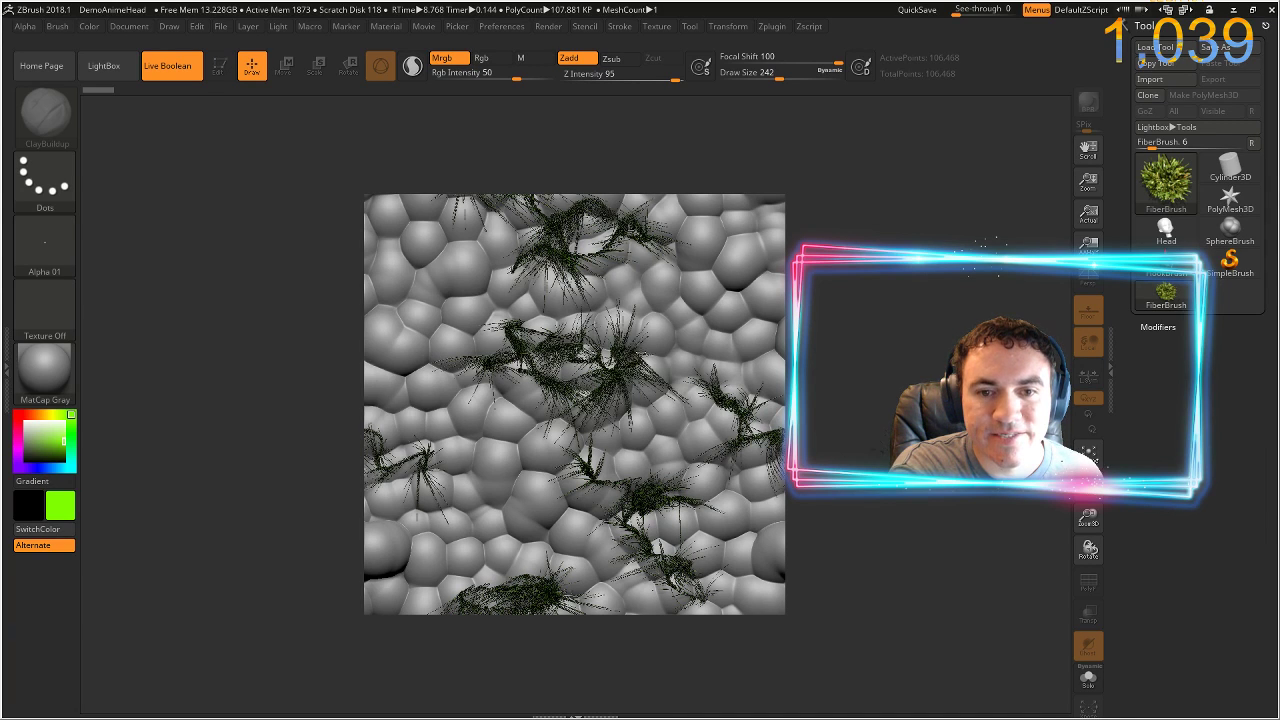
pyautogui.moveTo(388, 280); pyautogui.dragTo(603, 350)
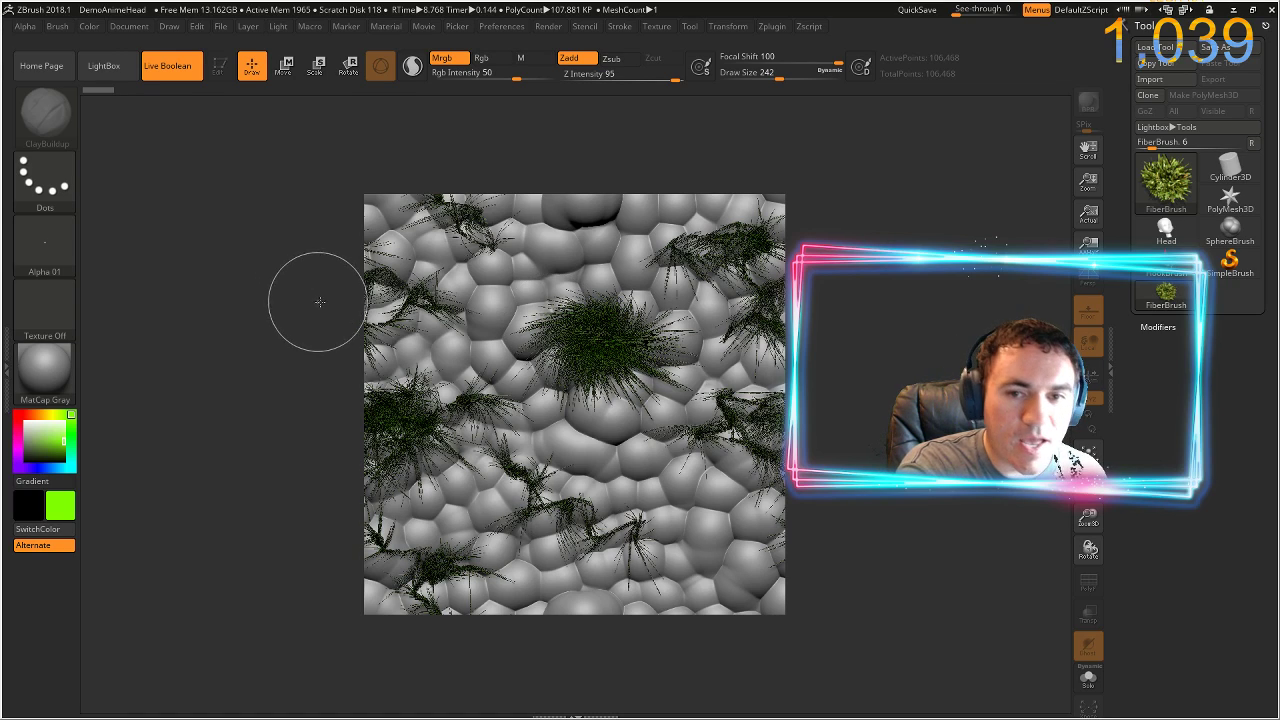
pyautogui.moveTo(541, 341); pyautogui.dragTo(827, 543)
pyautogui.moveTo(540, 434)
pyautogui.mouseDown()
pyautogui.moveTo(554, 436)
pyautogui.moveTo(516, 418)
pyautogui.moveTo(487, 441)
pyautogui.moveTo(450, 509)
pyautogui.moveTo(757, 517)
pyautogui.mouseUp()
pyautogui.moveTo(603, 425); pyautogui.dragTo(844, 445)
# - Switch to the IntensityBrush, try strokes over the middle spheres, undo them, and set the Draw Size to 326
pyautogui.click(1168, 296)
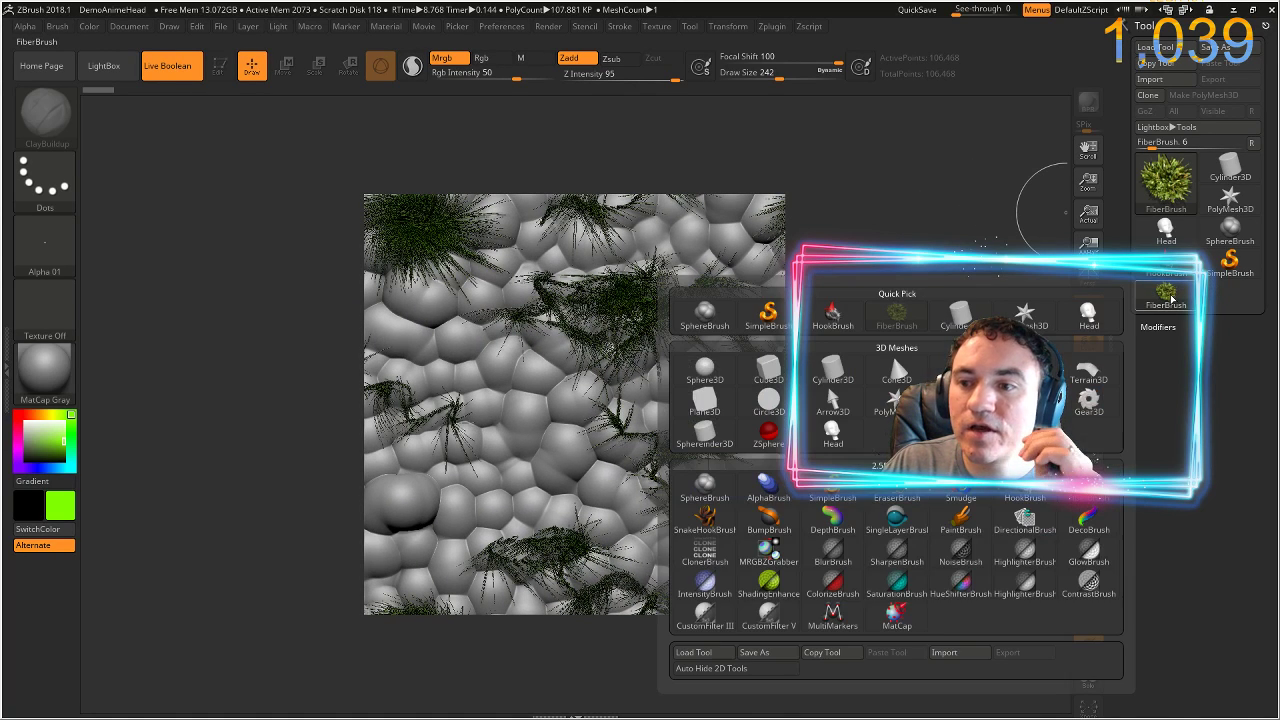
pyautogui.click(1170, 297)
pyautogui.click(1178, 294)
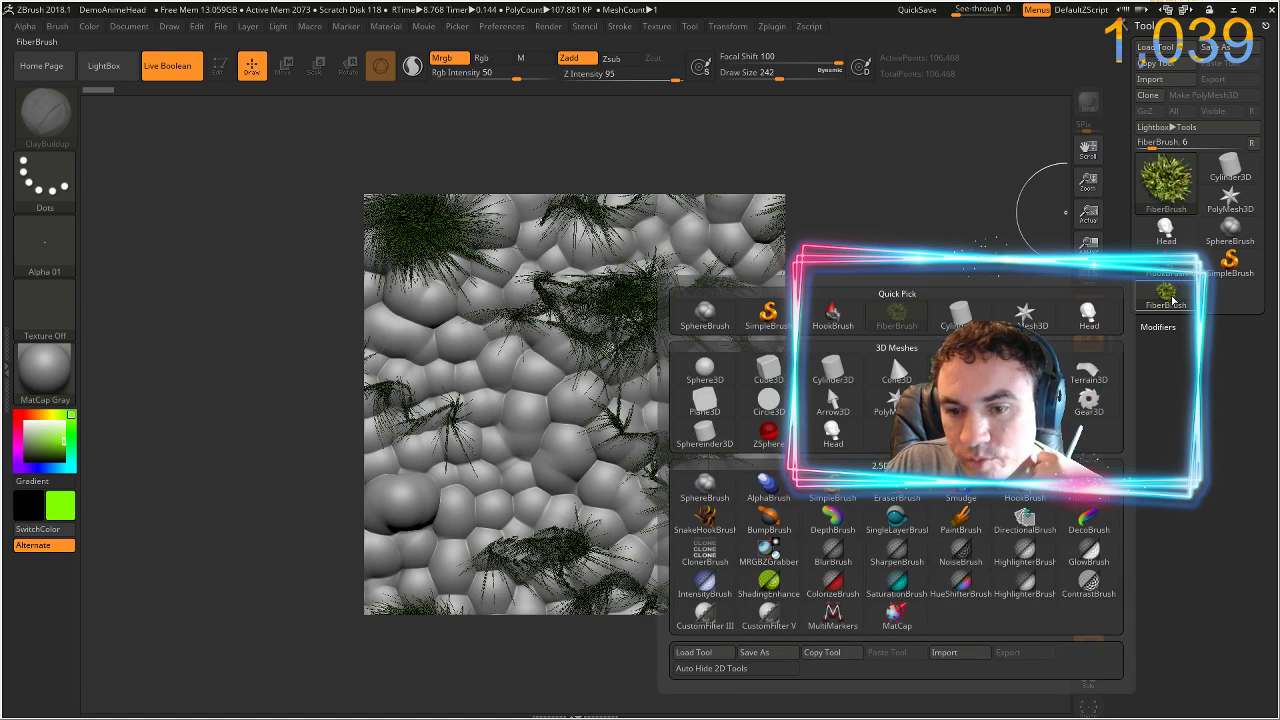
pyautogui.click(1172, 299)
pyautogui.click(1166, 294)
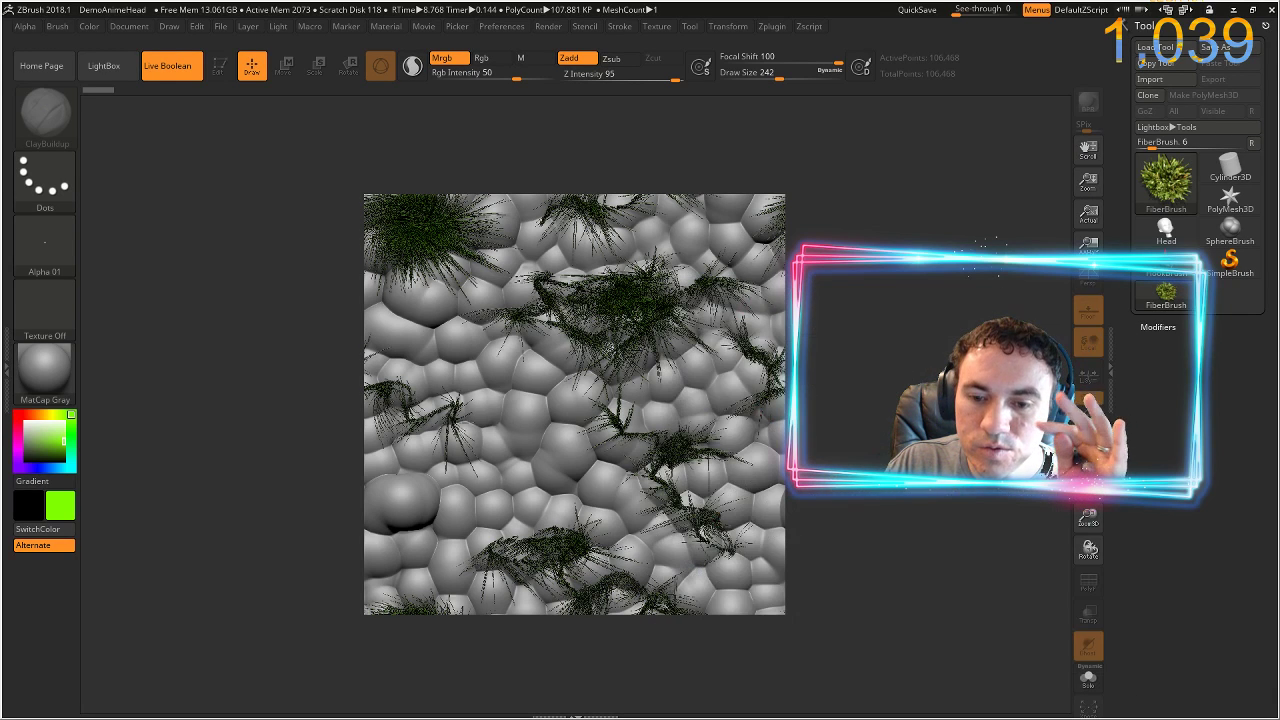
pyautogui.click(1182, 311)
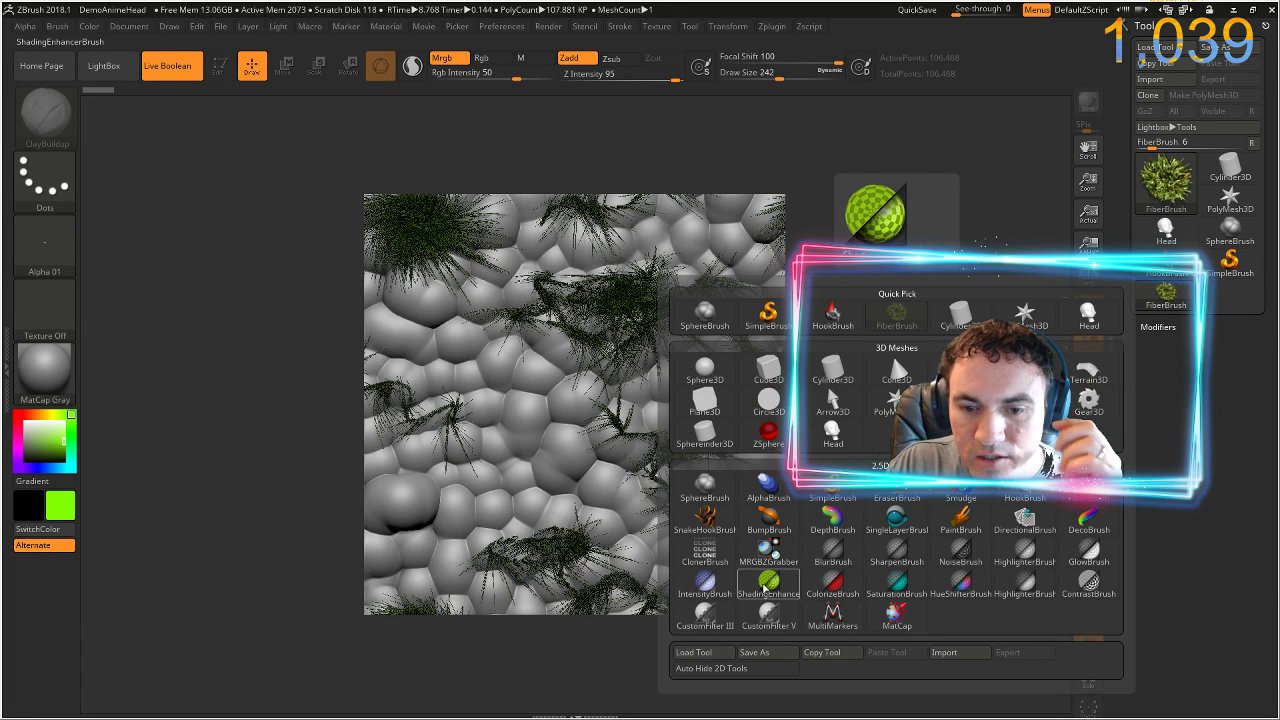
pyautogui.click(708, 584)
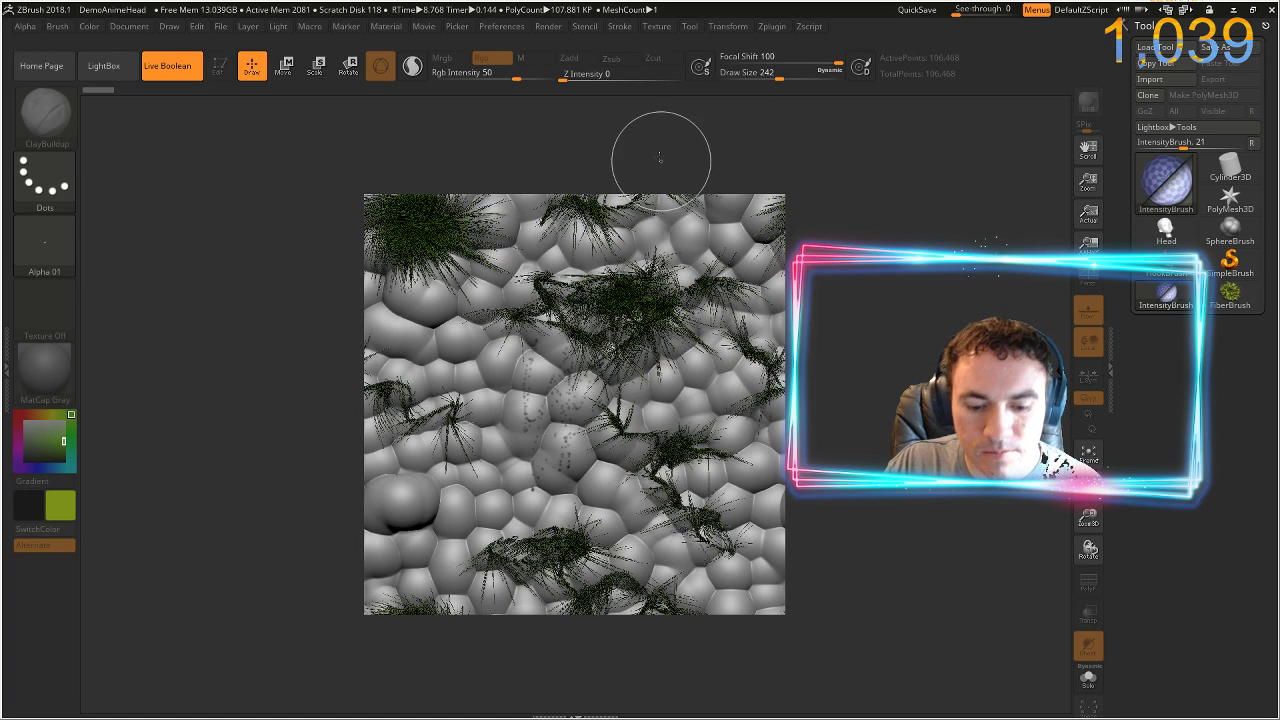
pyautogui.scroll(-2, 660, 214)
pyautogui.scroll(-4, 564, 308)
pyautogui.moveTo(496, 378); pyautogui.dragTo(520, 402)
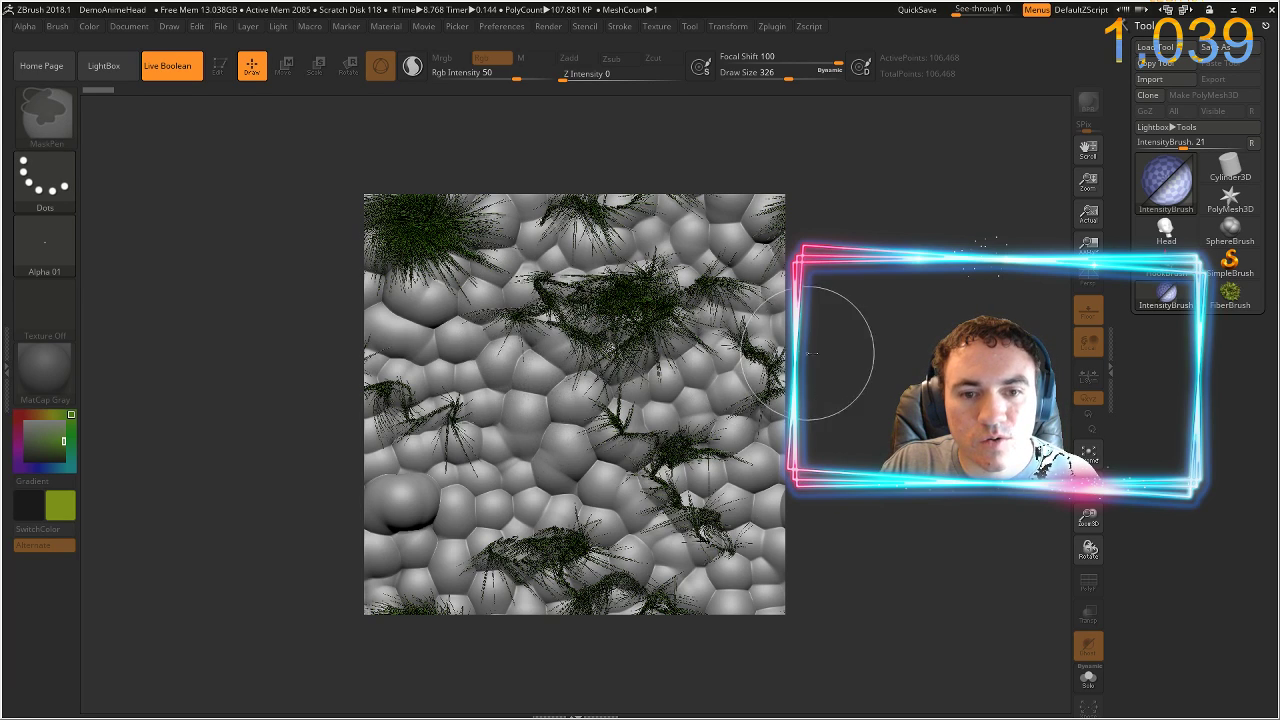
# - Try the ShadingEnhancerBrush on the canvas, and replace it with the ColorizeBrush
pyautogui.click(1166, 182)
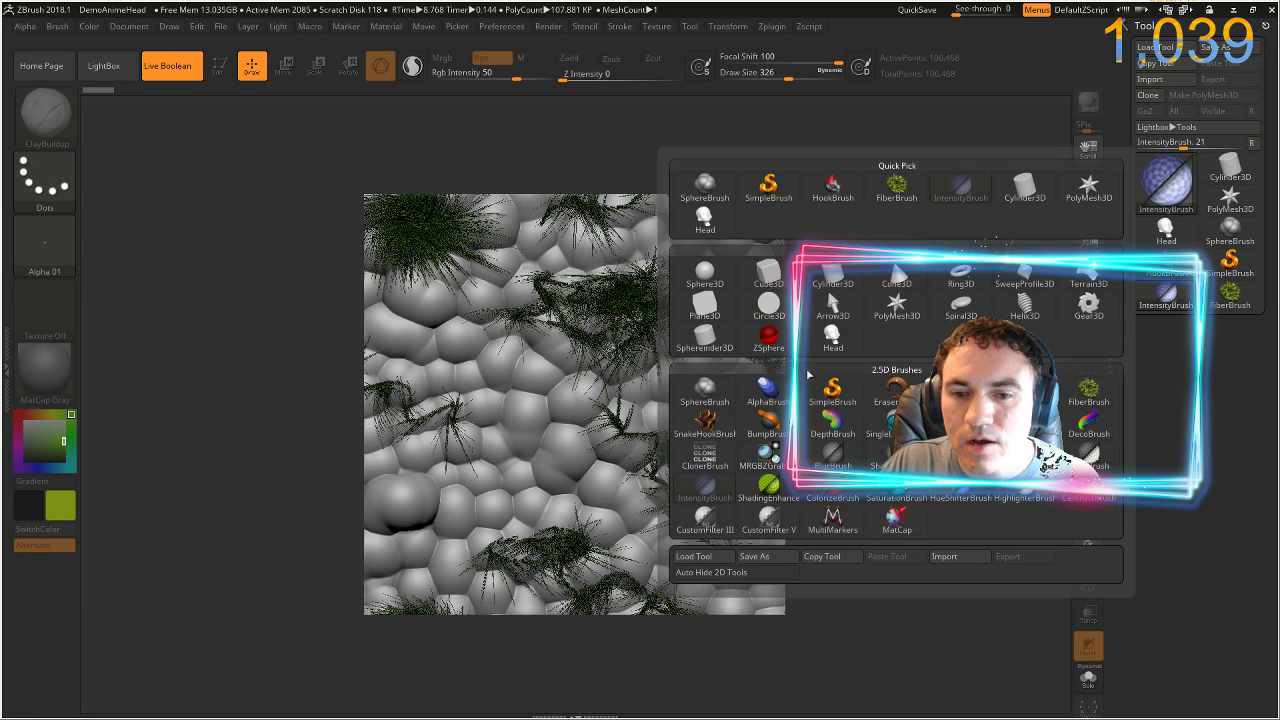
pyautogui.click(765, 486)
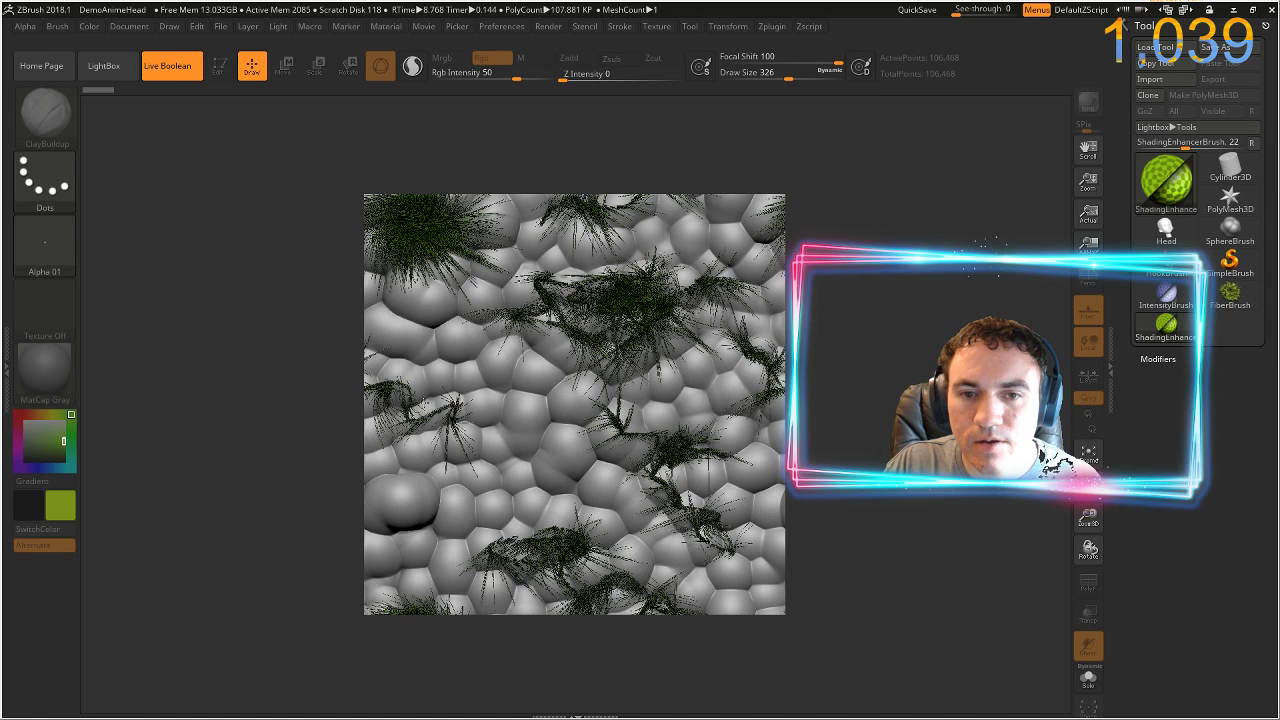
pyautogui.click(1167, 318)
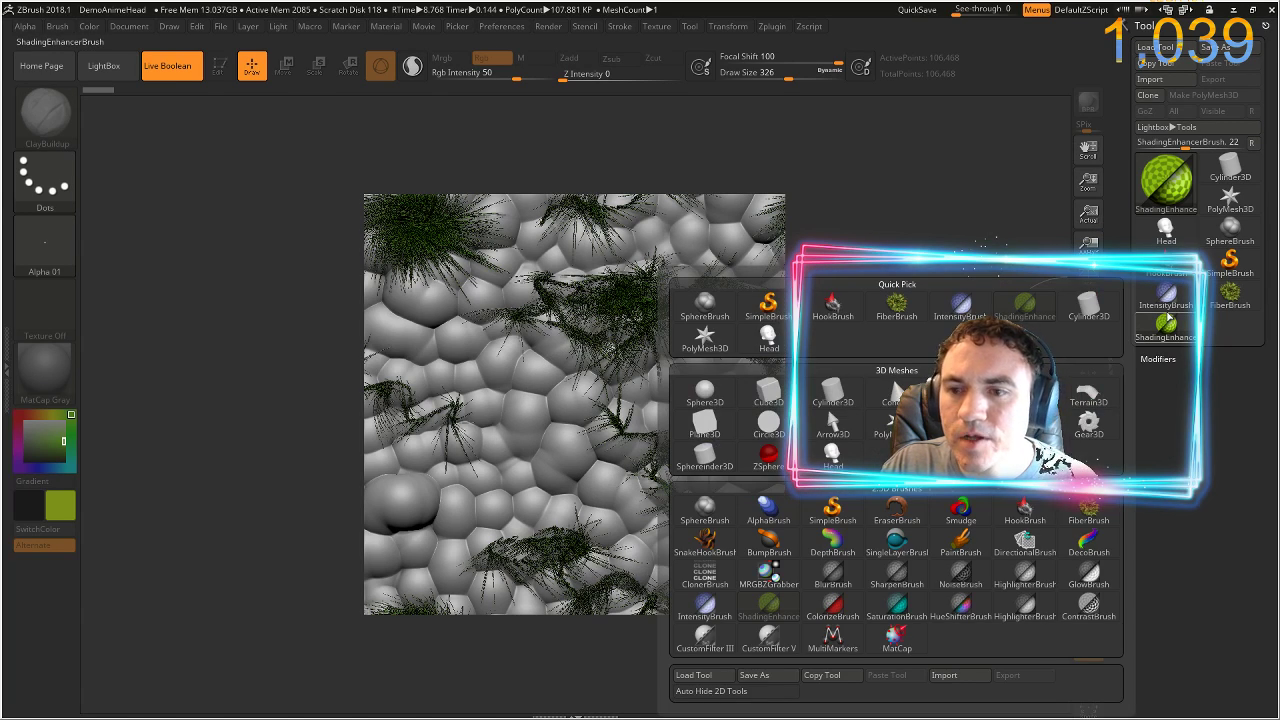
pyautogui.click(831, 604)
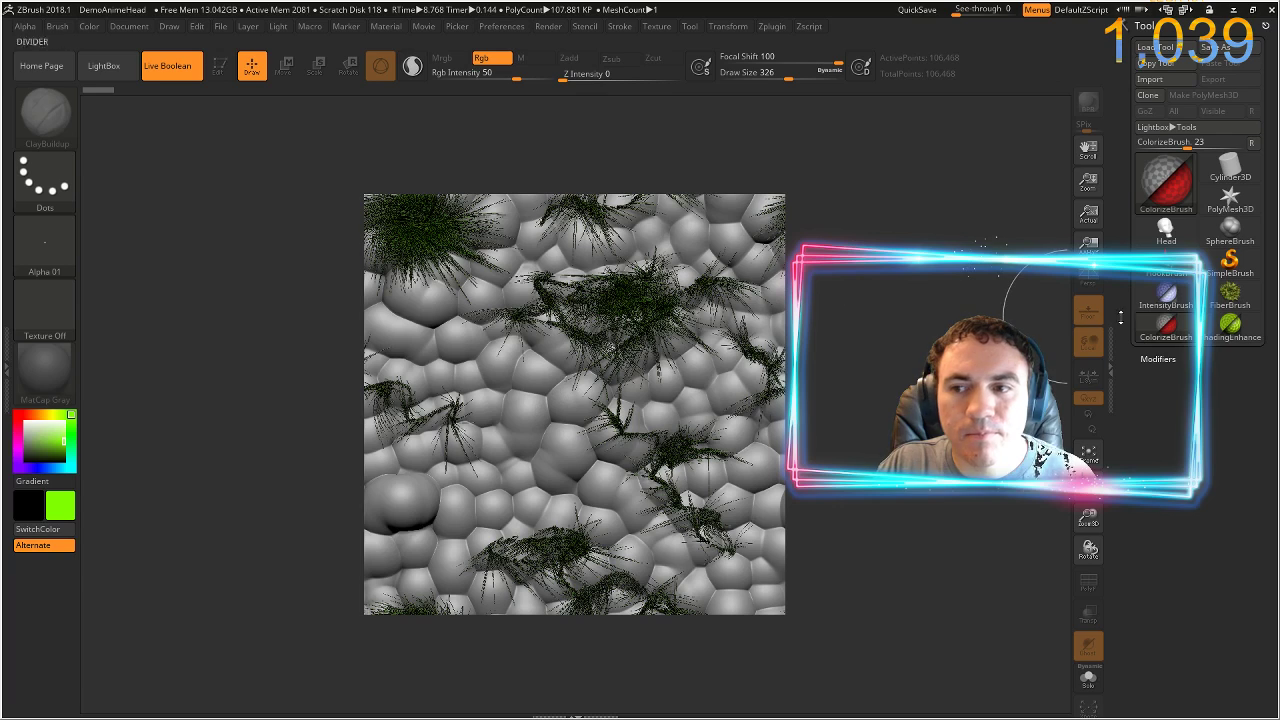
# - Go through the colour-adjusting 2.5D brushes, selecting the SaturationBrush and the HueShifterBrush in turn
pyautogui.click(1160, 322)
pyautogui.click(1153, 331)
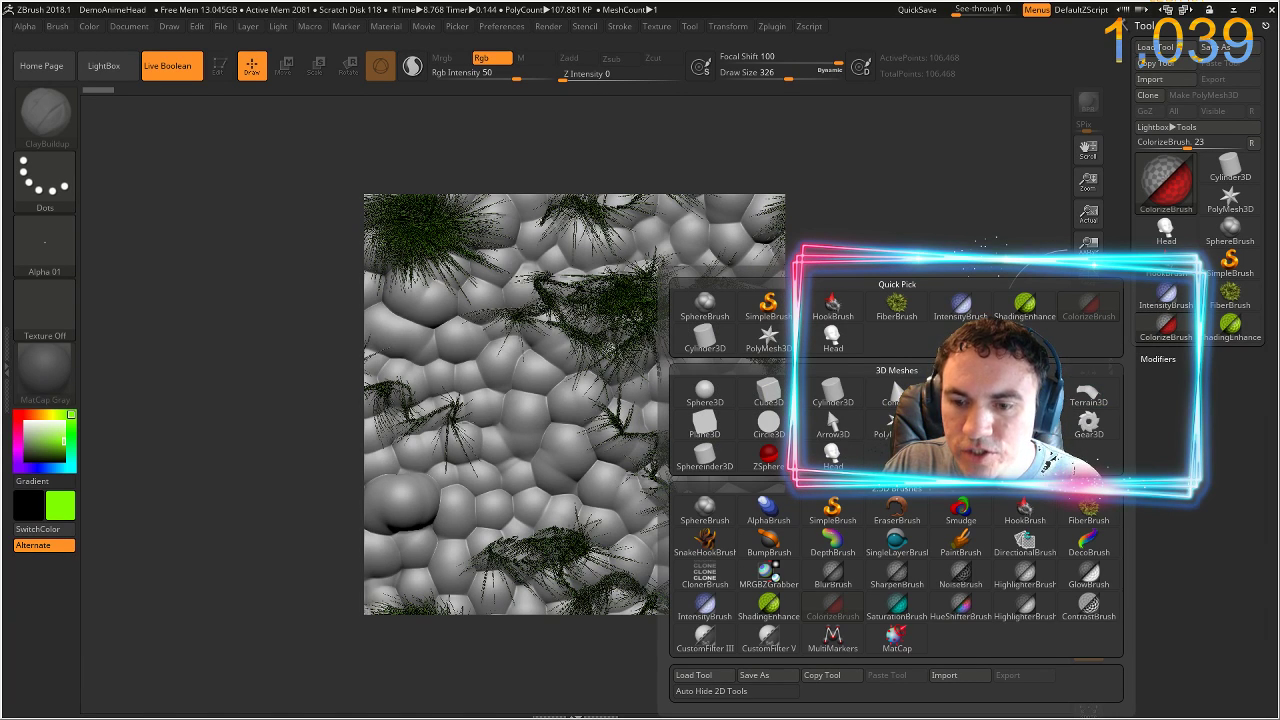
pyautogui.click(1000, 500)
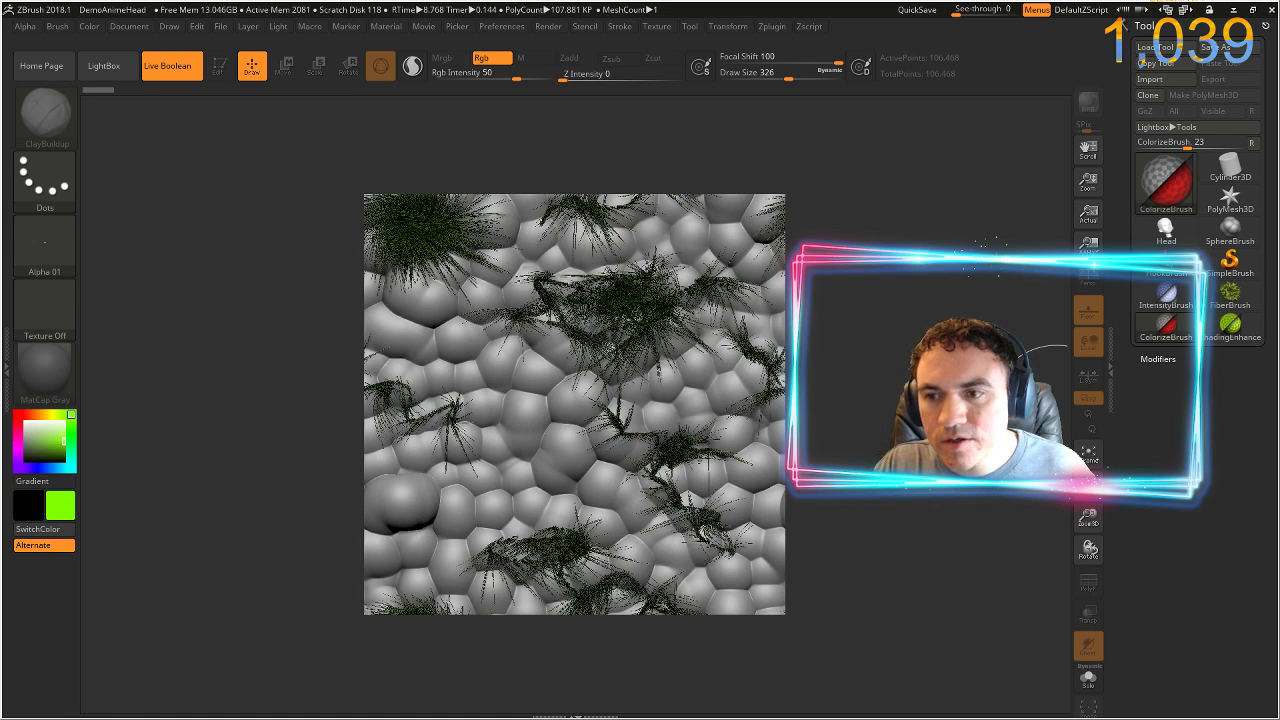
pyautogui.click(1168, 333)
pyautogui.click(897, 603)
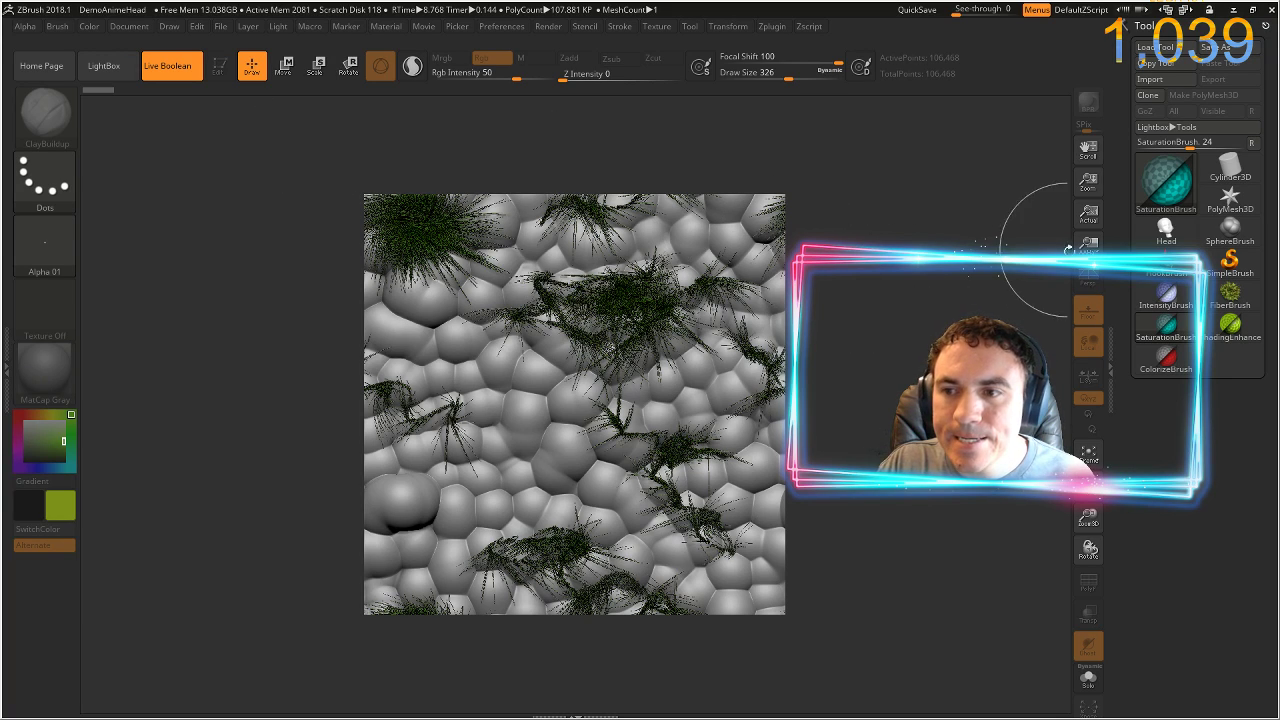
pyautogui.click(1162, 358)
pyautogui.click(1162, 358)
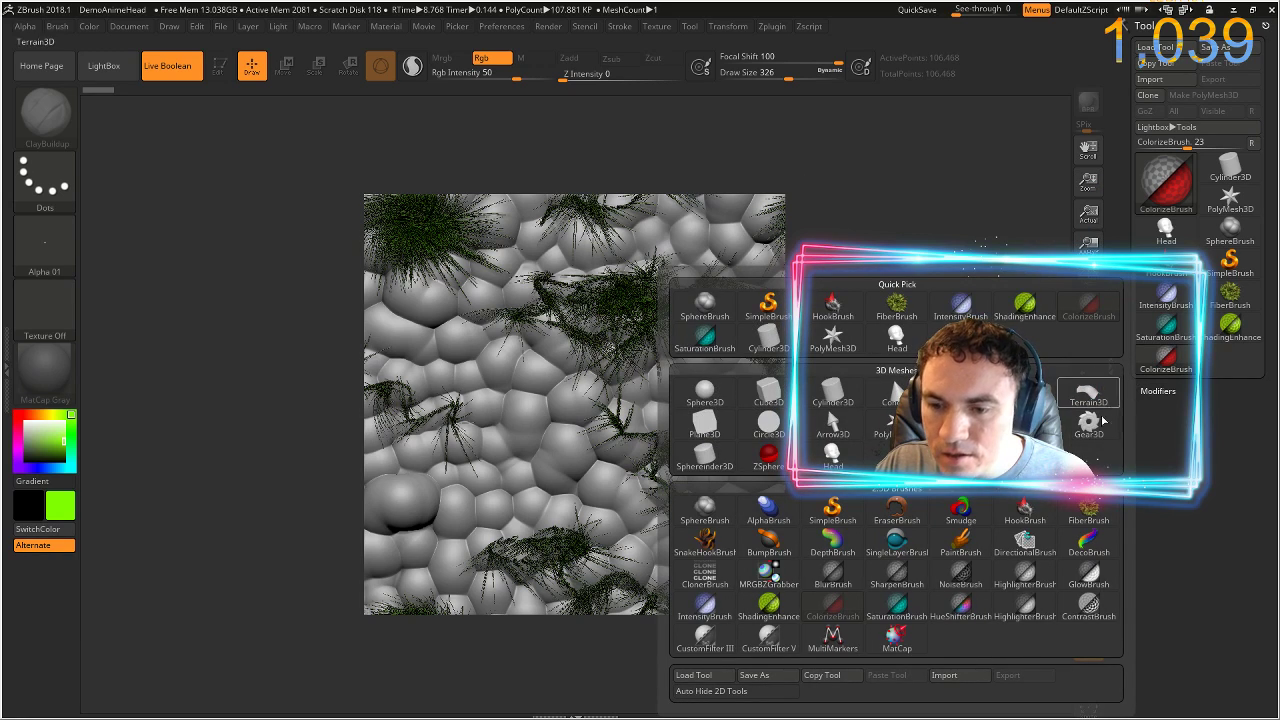
pyautogui.click(962, 605)
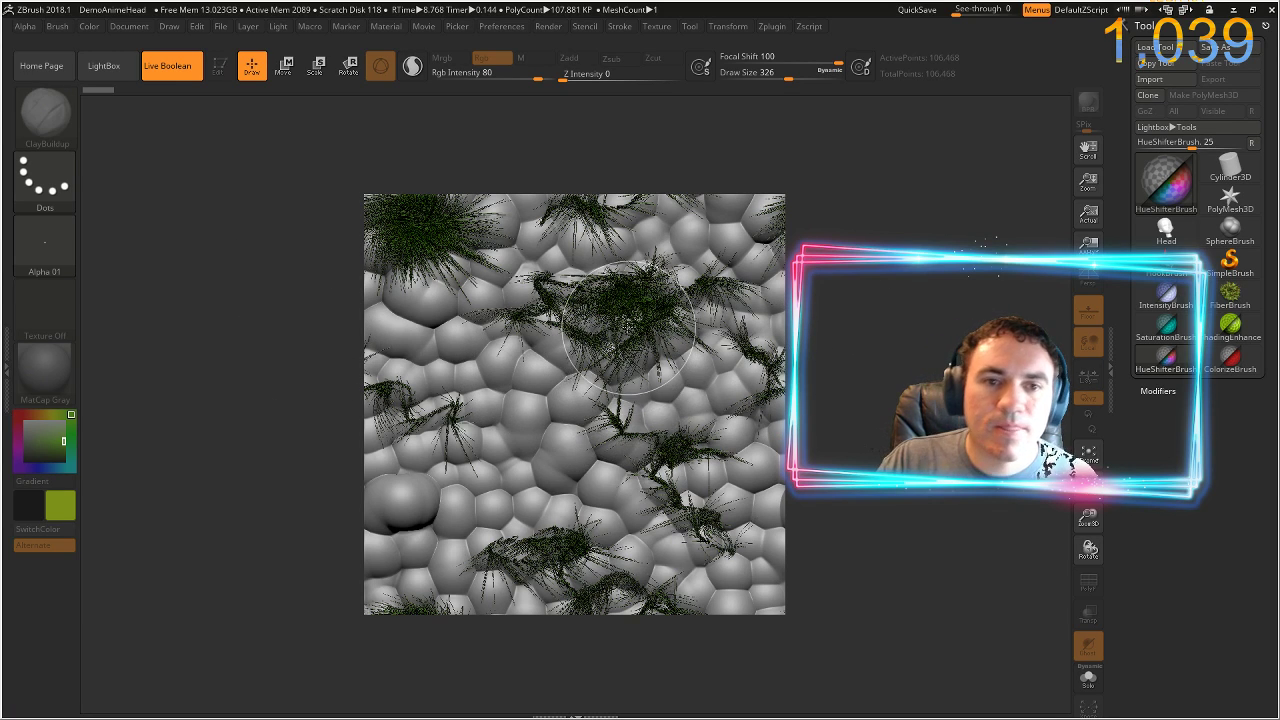
# - Switch to the MatCap tool, place a marker on the spheres above the canvas centre, and re-edit it to make the material light green
pyautogui.click(1177, 370)
pyautogui.click(1177, 372)
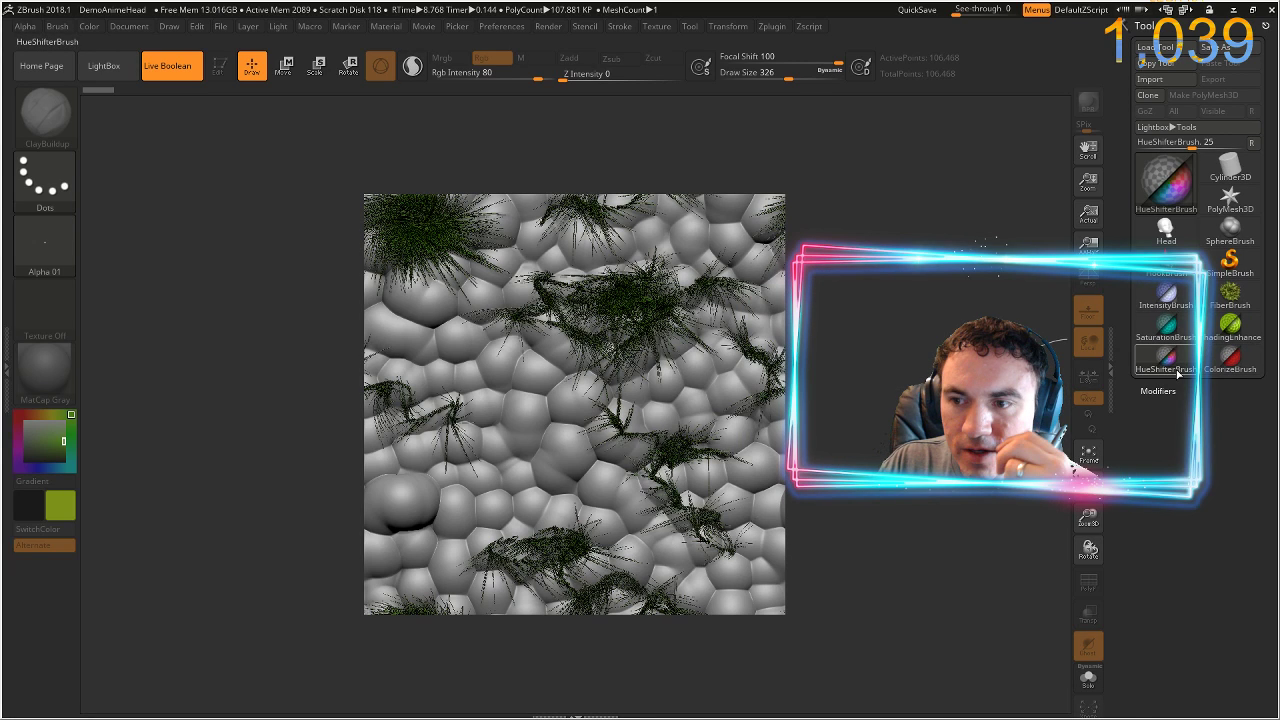
pyautogui.click(1176, 369)
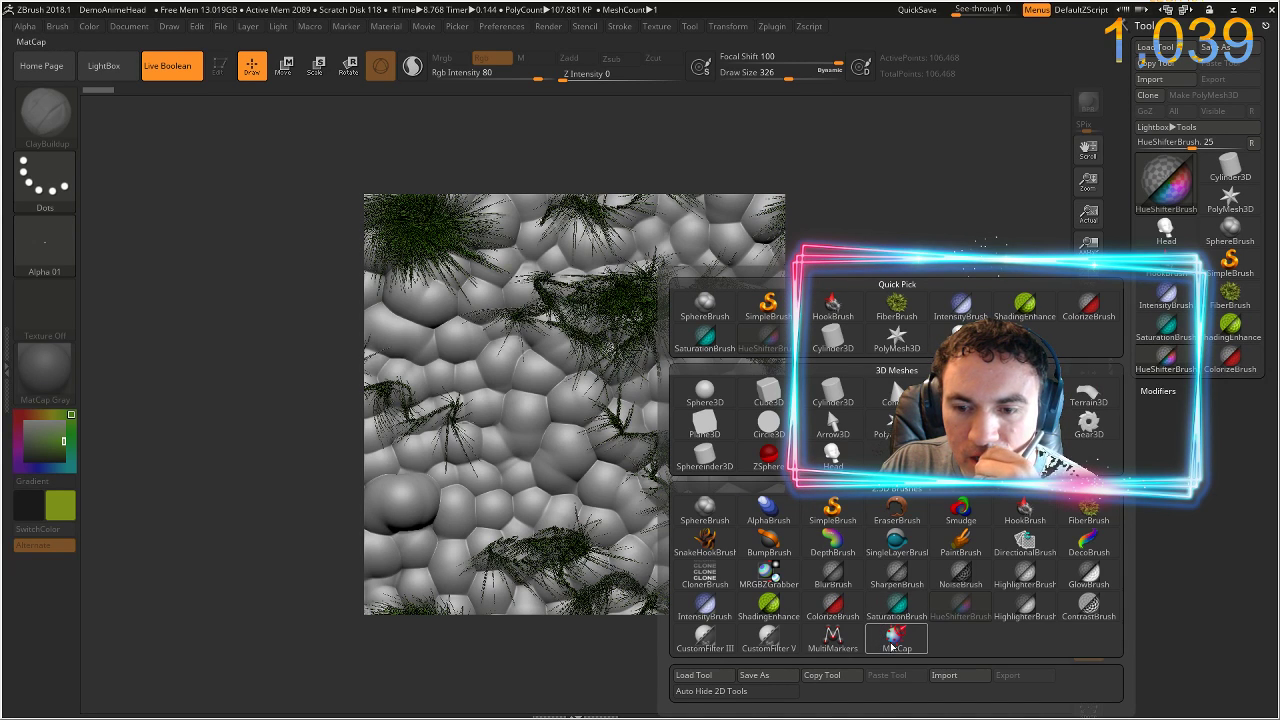
pyautogui.moveTo(893, 646)
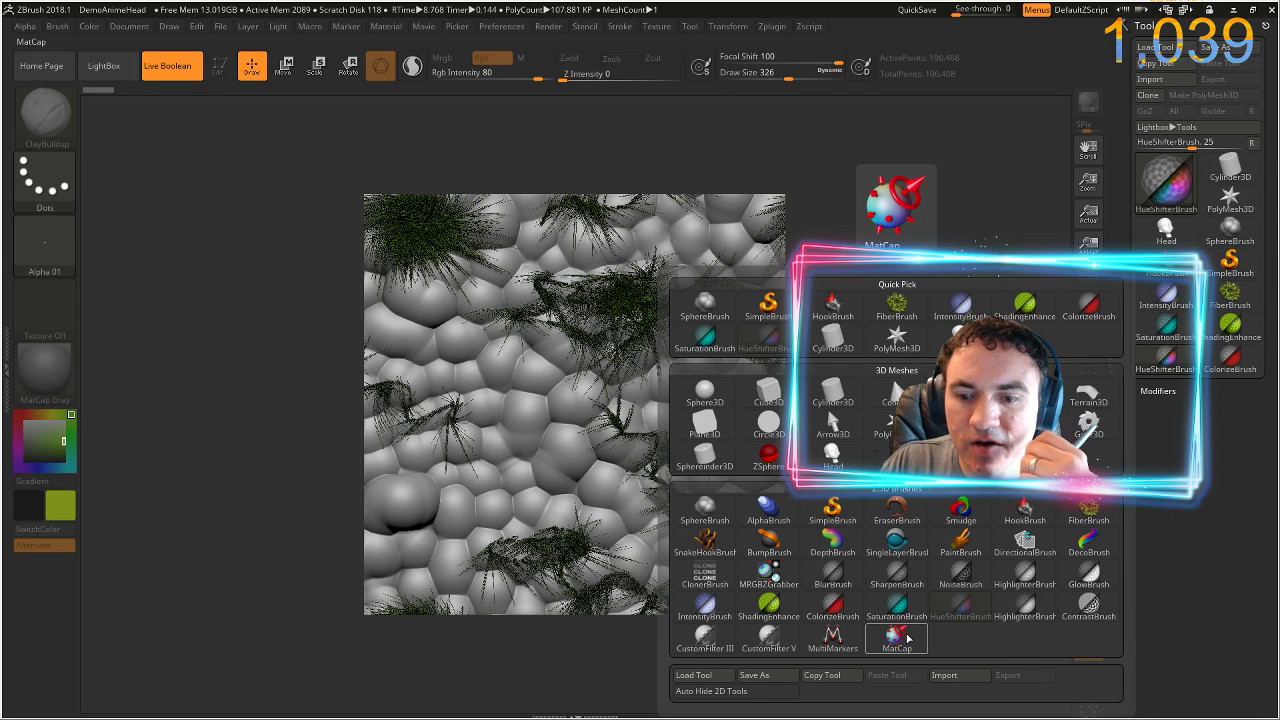
pyautogui.click(895, 638)
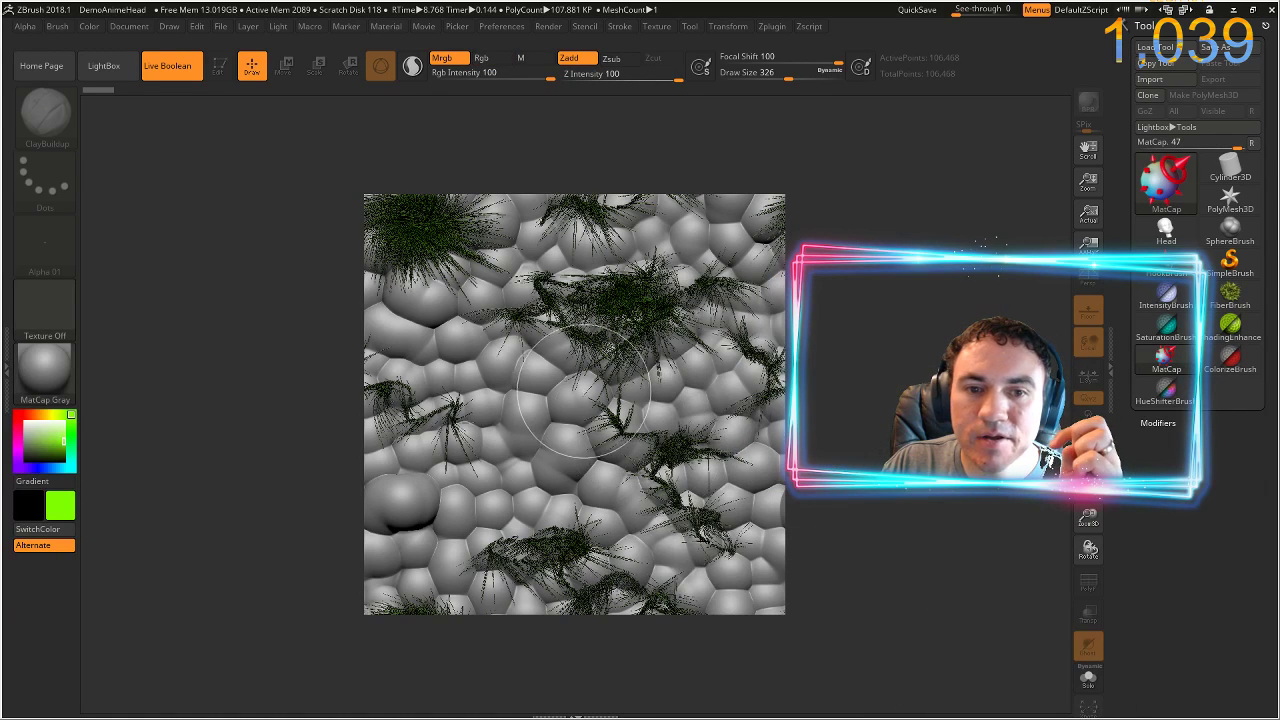
pyautogui.click(516, 339)
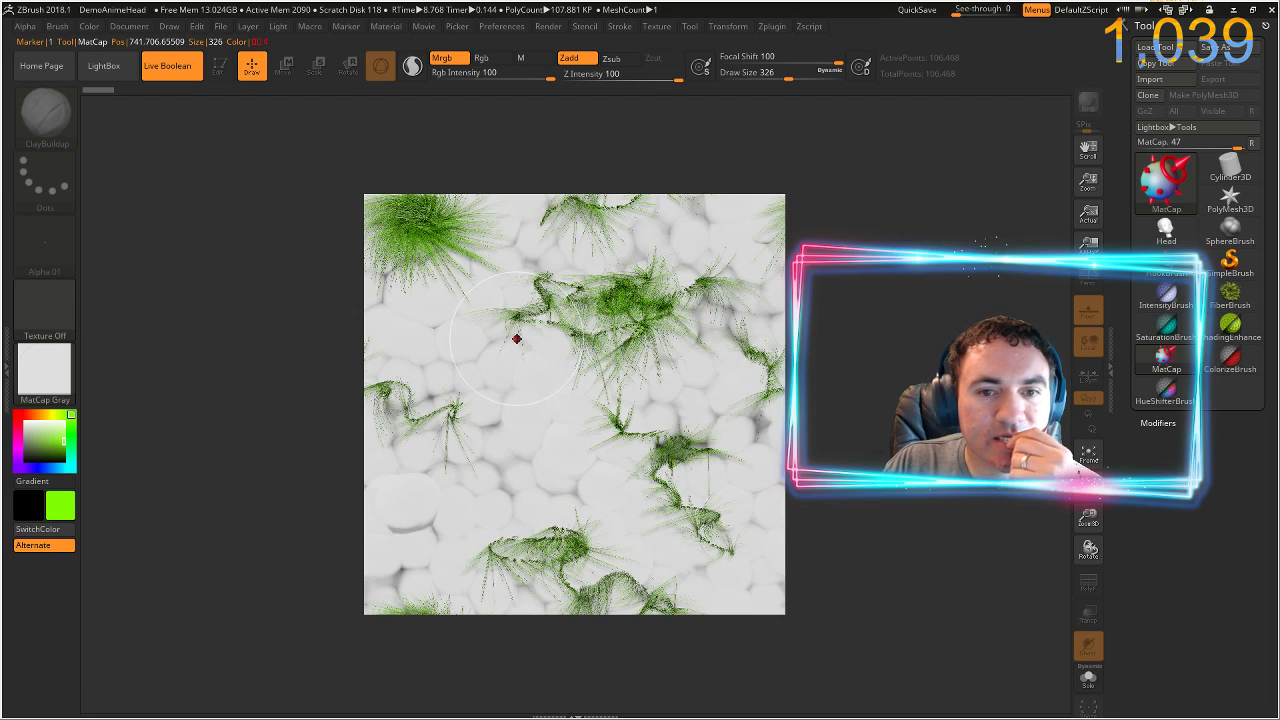
pyautogui.click(643, 366)
pyautogui.click(517, 338)
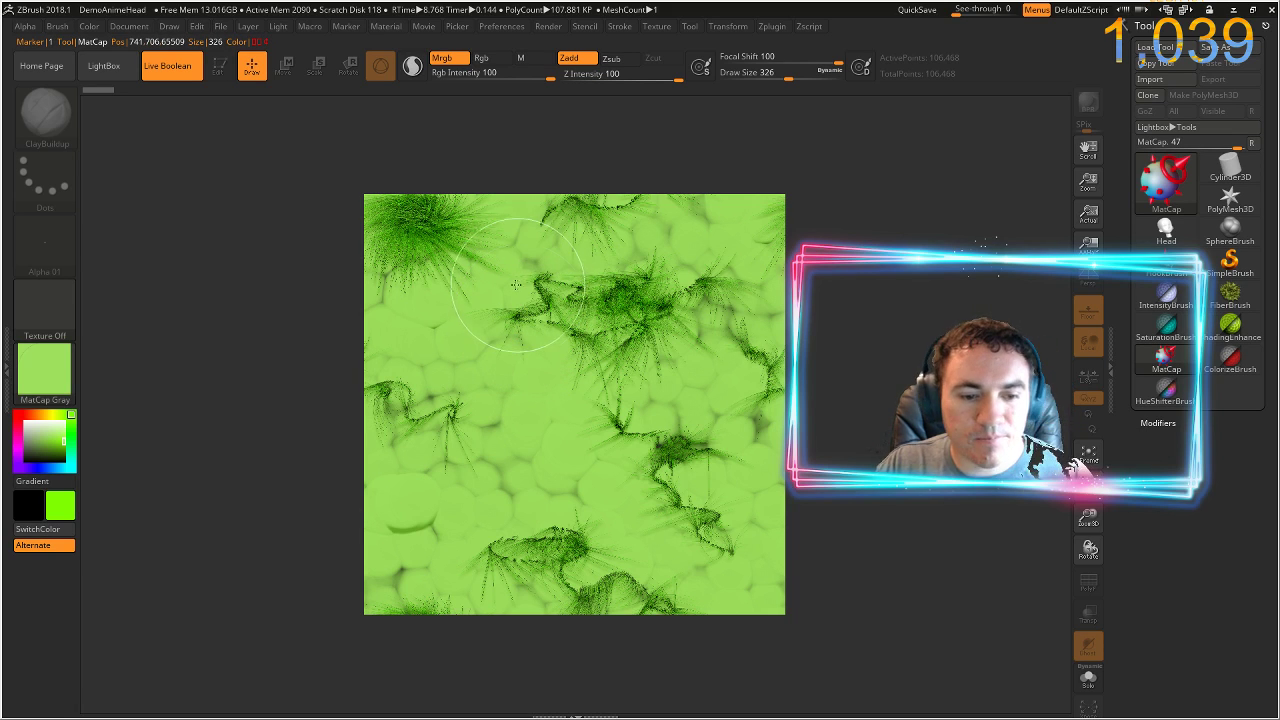
# - Open the DynaMesh_Sphere_128 project from LightBox without saving the changes to the current project
pyautogui.click(106, 67)
pyautogui.doubleClick(652, 165)
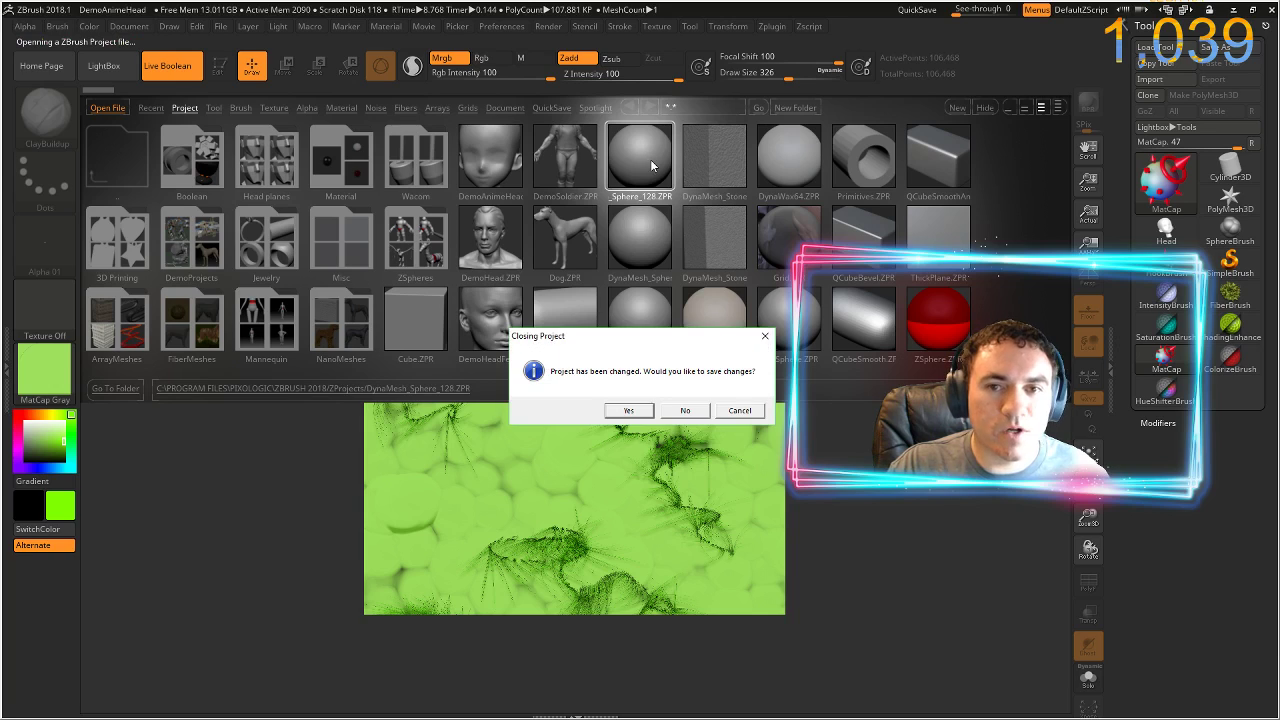
pyautogui.click(678, 410)
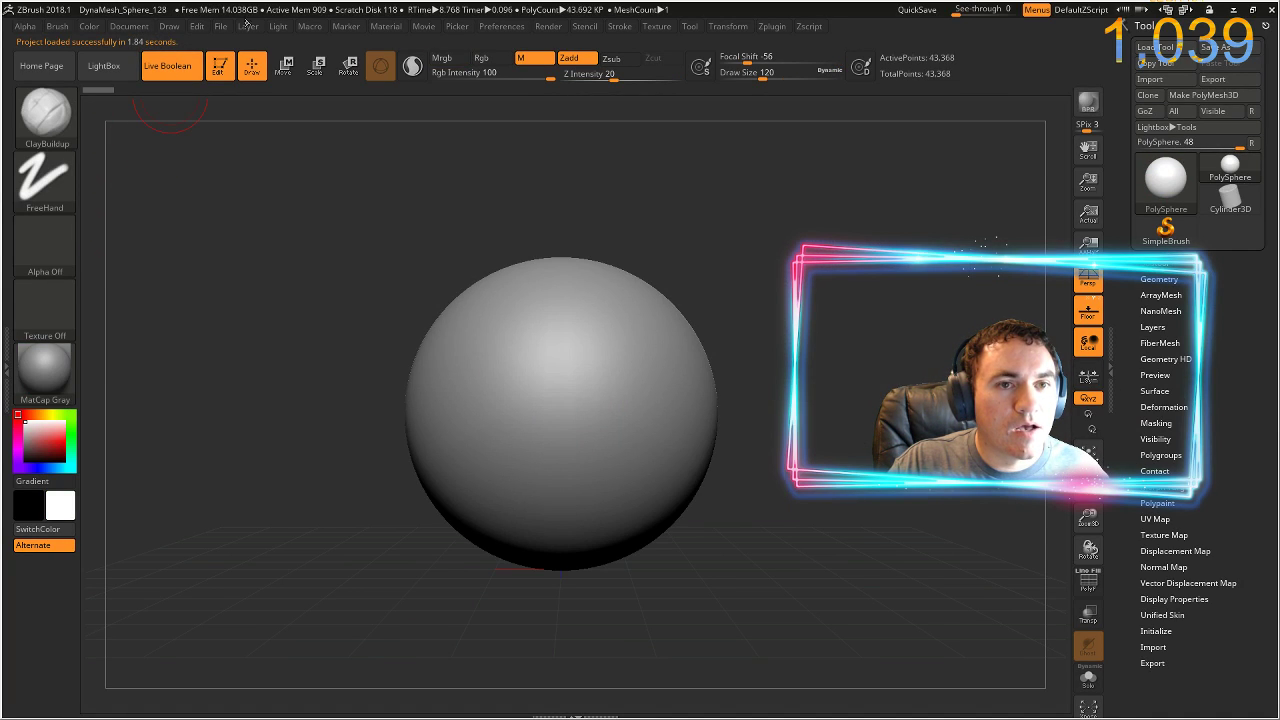
# - Add a white diffuse LightCap light and set its strength to about 1.70, aperture to 71.855 and falloff to 0.0135
pyautogui.click(283, 29)
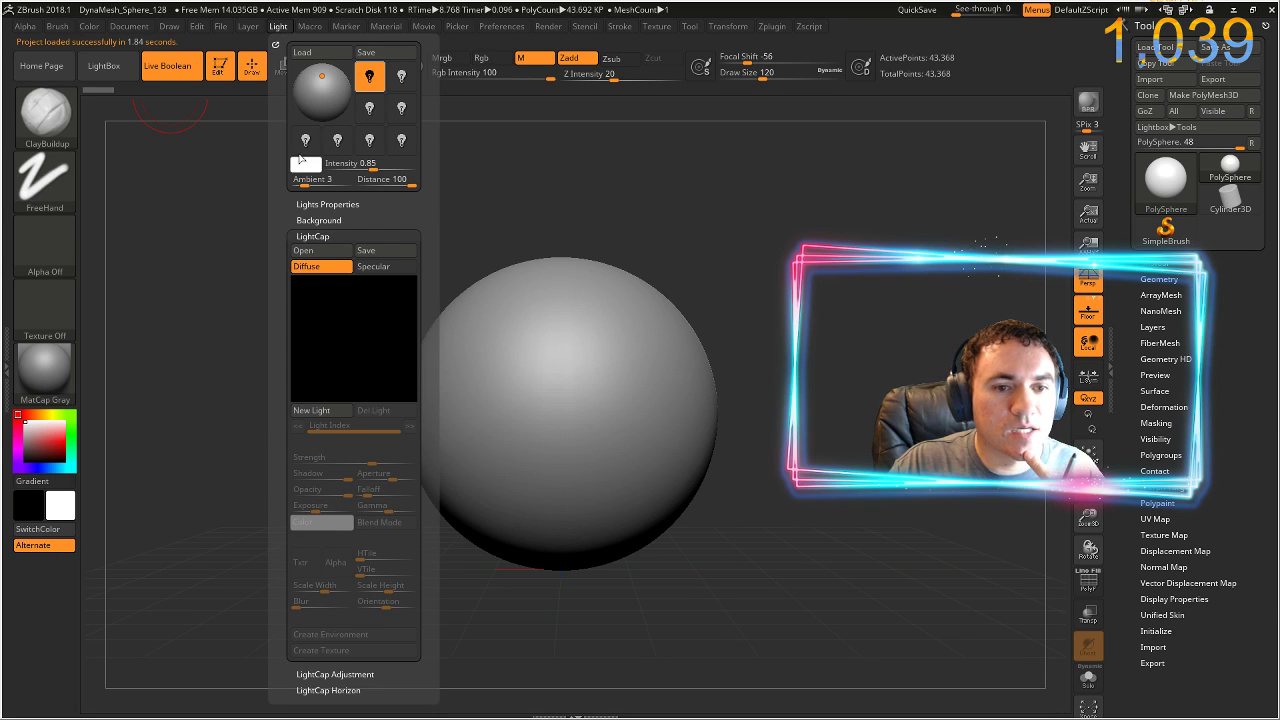
pyautogui.click(311, 410)
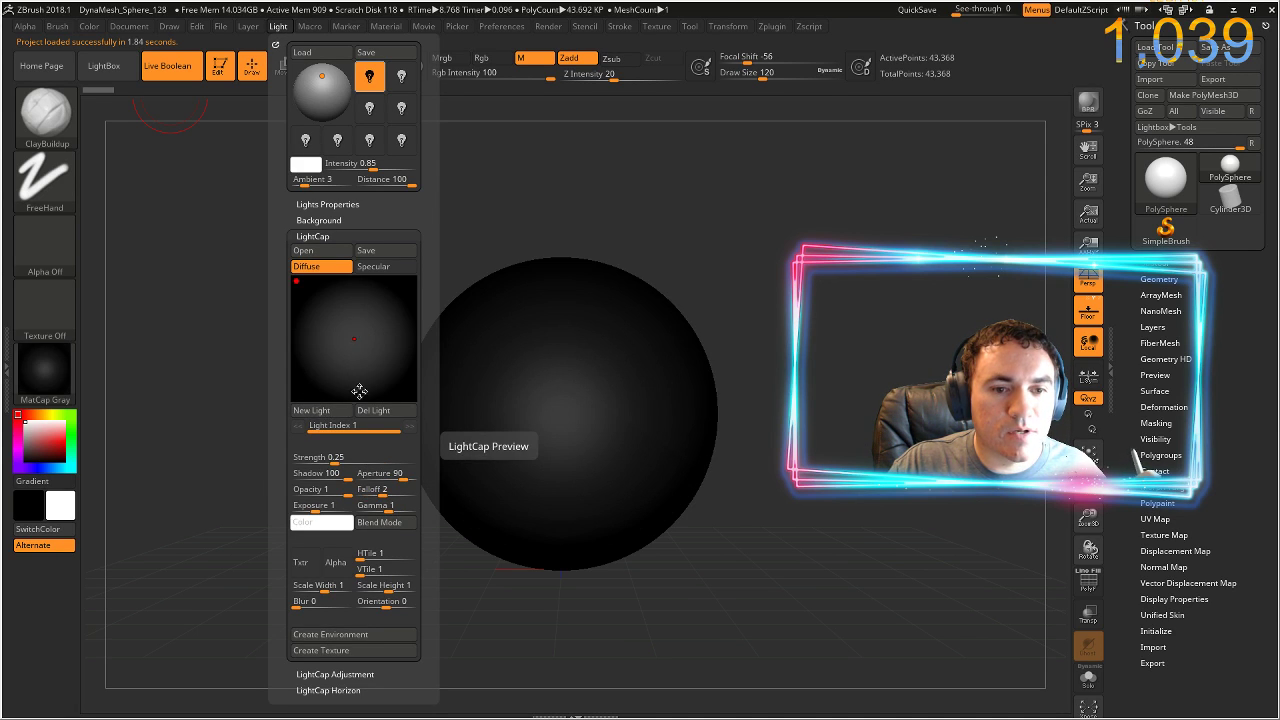
pyautogui.moveTo(333, 462)
pyautogui.mouseDown()
pyautogui.moveTo(372, 462)
pyautogui.moveTo(392, 477)
pyautogui.moveTo(386, 493)
pyautogui.moveTo(367, 491)
pyautogui.moveTo(388, 461)
pyautogui.moveTo(358, 461)
pyautogui.mouseUp()
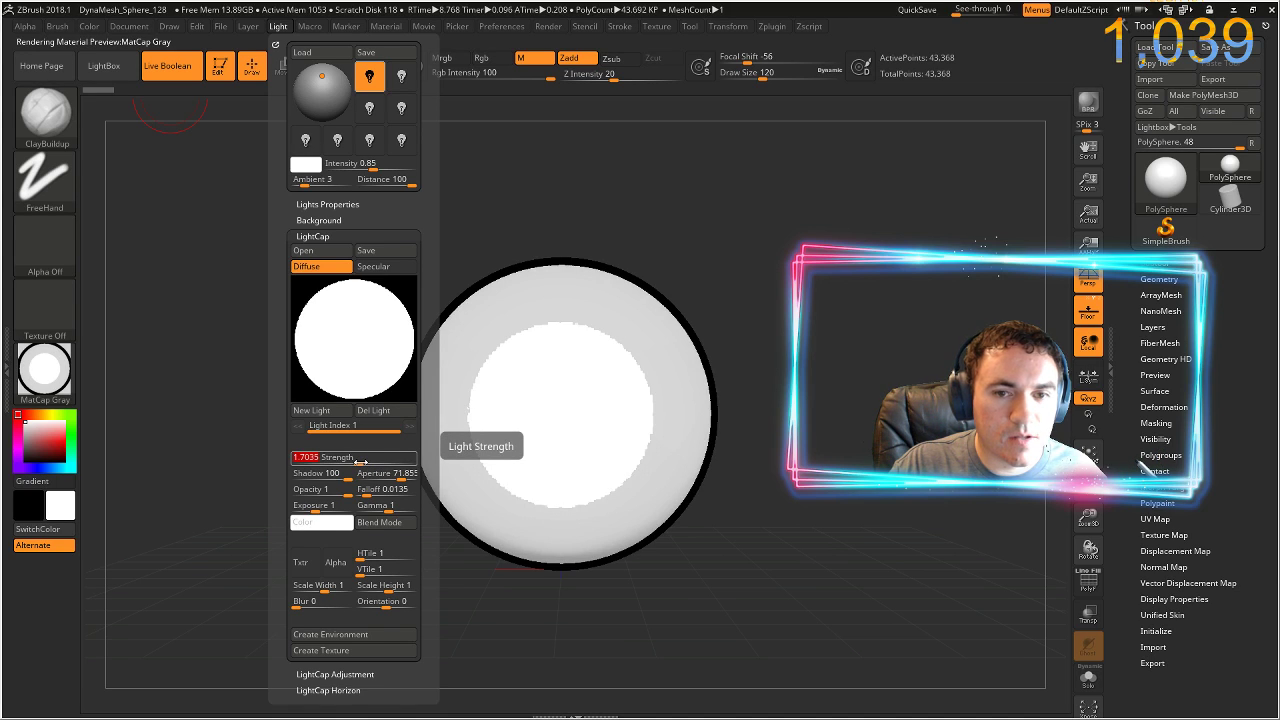
# - Add a second LightCap light in light blue, placing it at the preview sphere's upper right with the white light at the centre
pyautogui.click(328, 411)
pyautogui.click(330, 521)
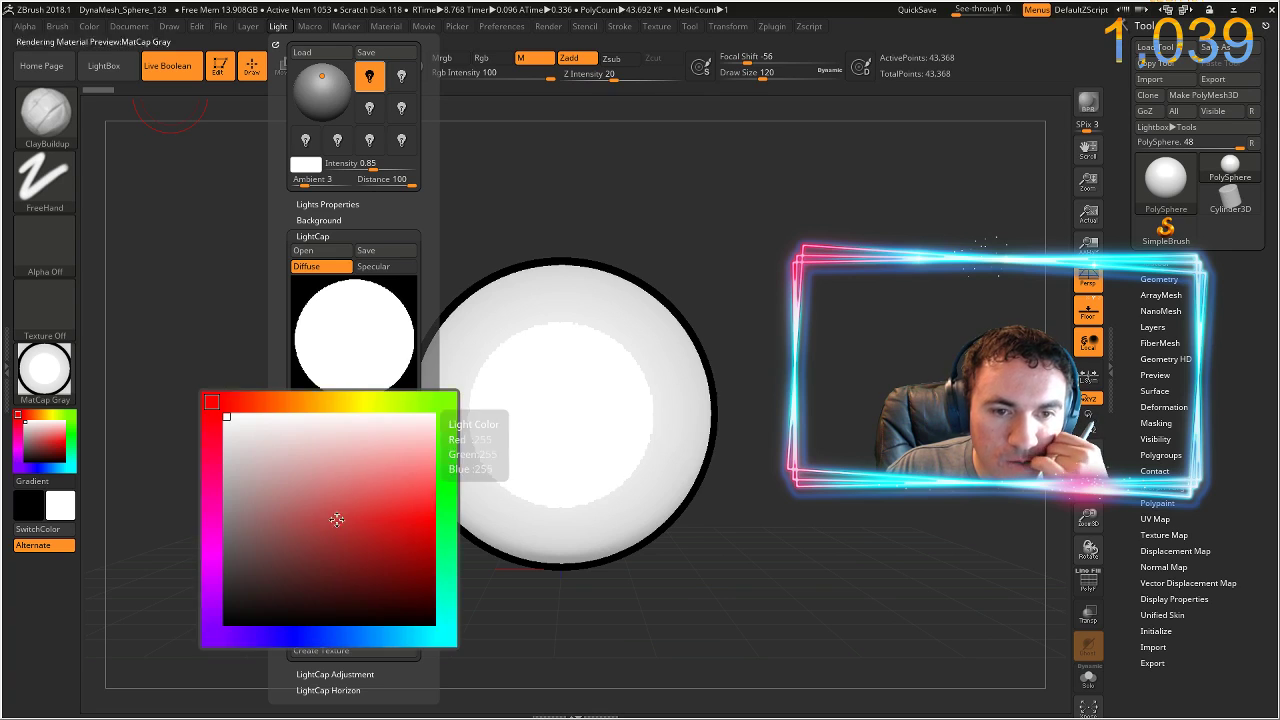
pyautogui.click(299, 636)
pyautogui.moveTo(350, 491); pyautogui.dragTo(362, 484)
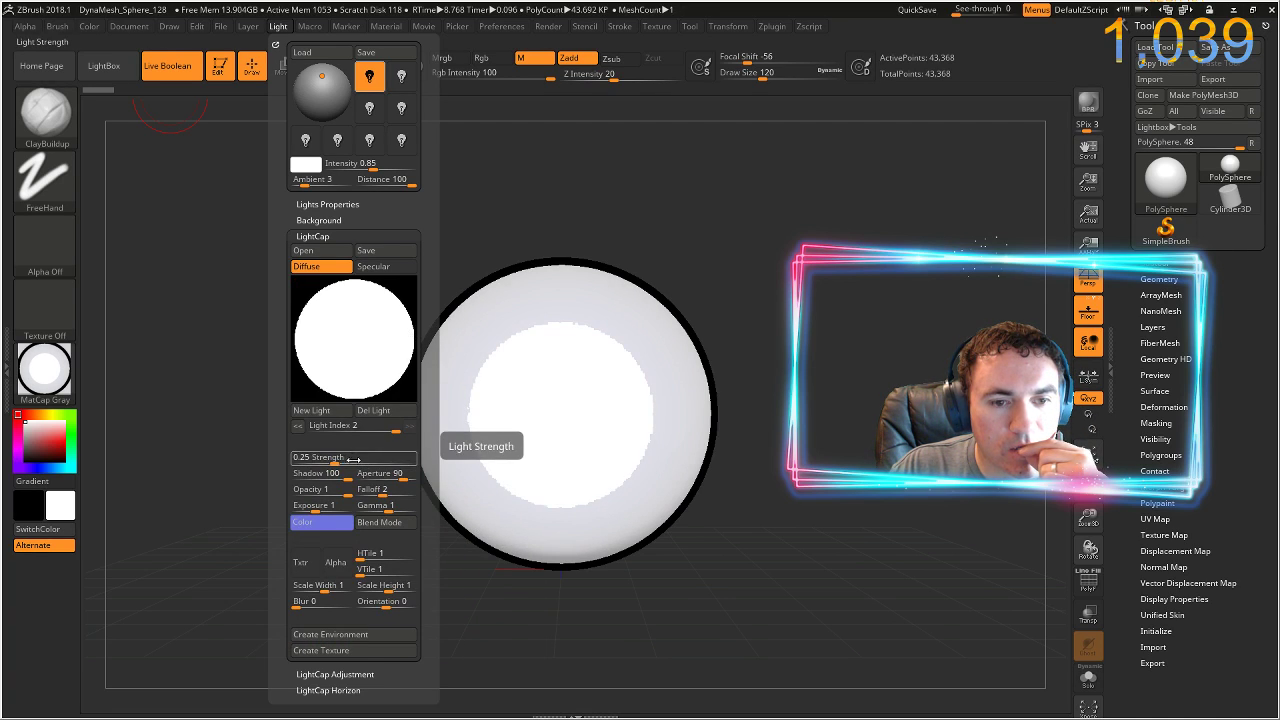
pyautogui.moveTo(367, 324); pyautogui.dragTo(371, 318)
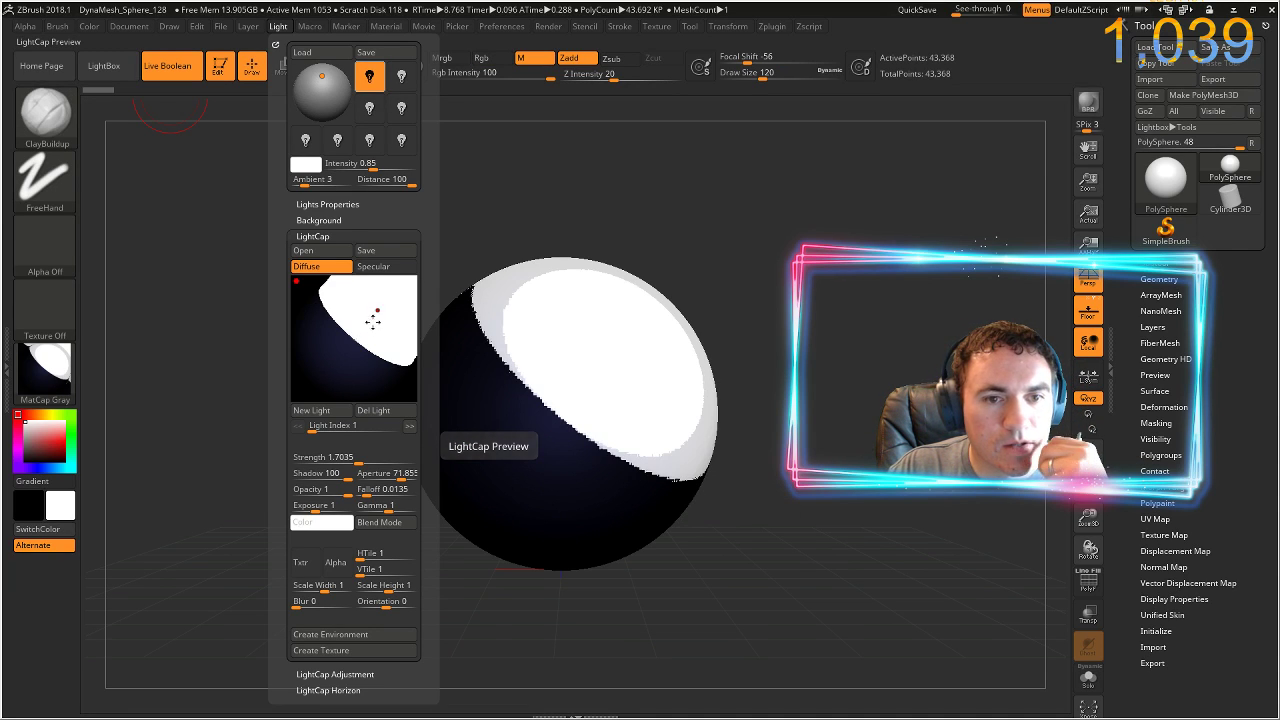
pyautogui.moveTo(377, 301); pyautogui.dragTo(355, 340)
pyautogui.click(390, 404)
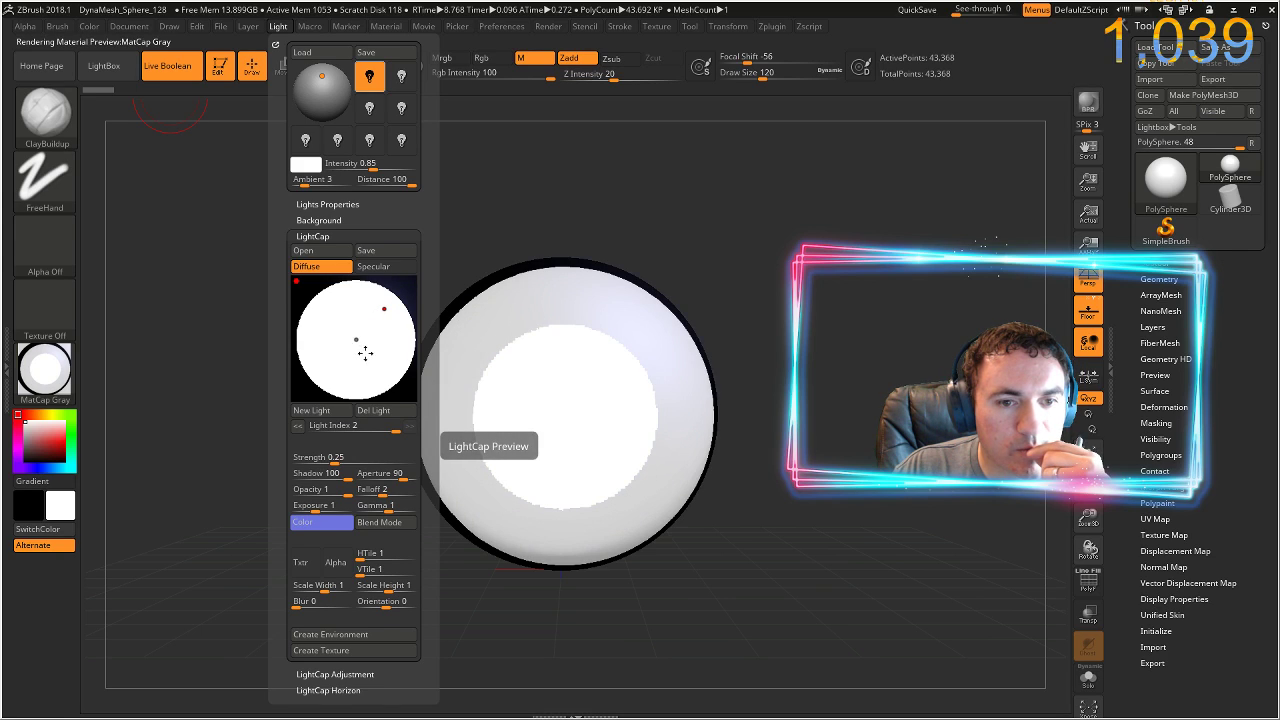
# - Raise the blue light's strength to about 0.89 and set the central white light's strength to about 0.49
pyautogui.moveTo(344, 463); pyautogui.dragTo(351, 459)
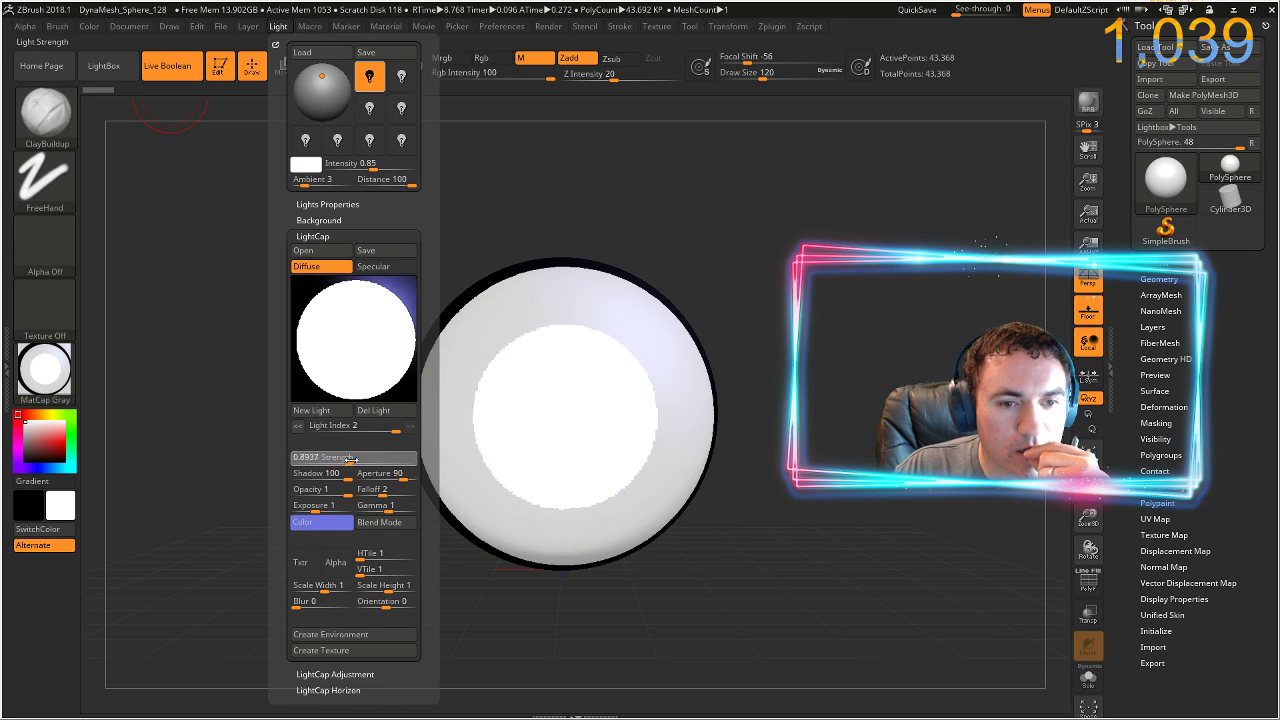
pyautogui.click(357, 342)
pyautogui.moveTo(346, 457)
pyautogui.mouseDown()
pyautogui.moveTo(329, 457)
pyautogui.moveTo(343, 457)
pyautogui.mouseUp()
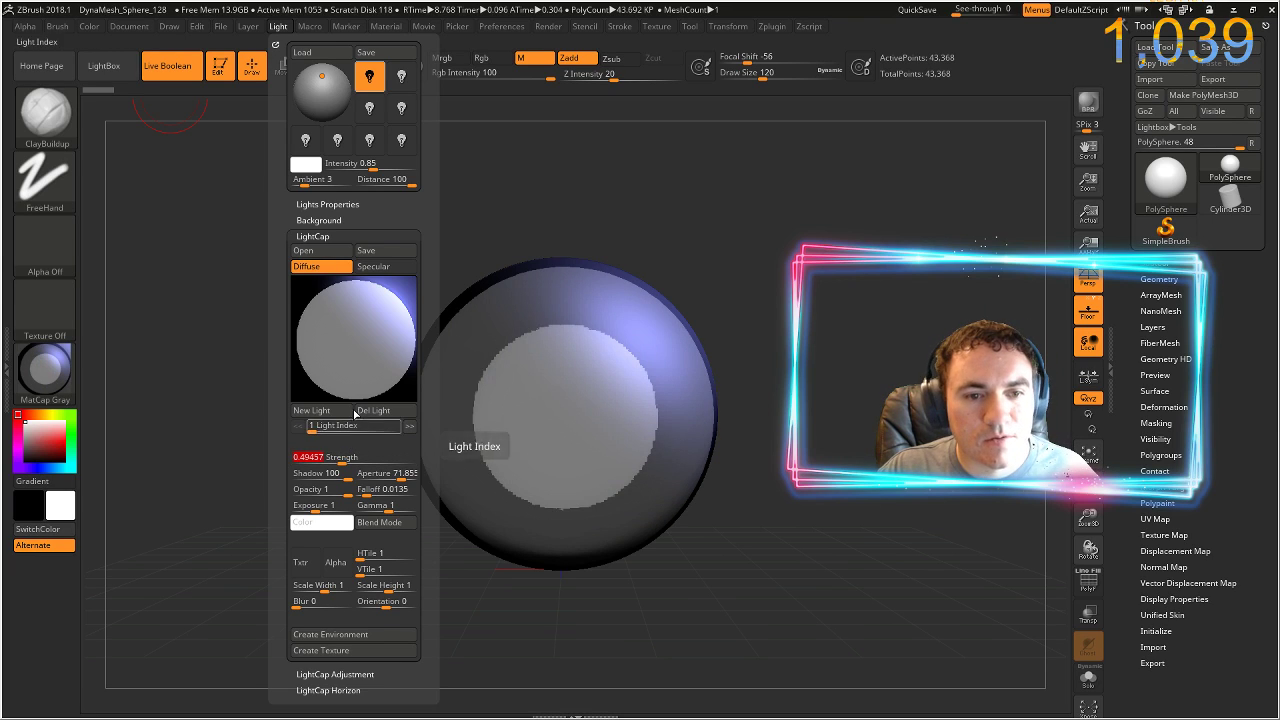
# - Add another white light with strength 1.13896, aperture 92.271 and falloff 0.37801, and place it at the preview sphere's lower left
pyautogui.click(344, 413)
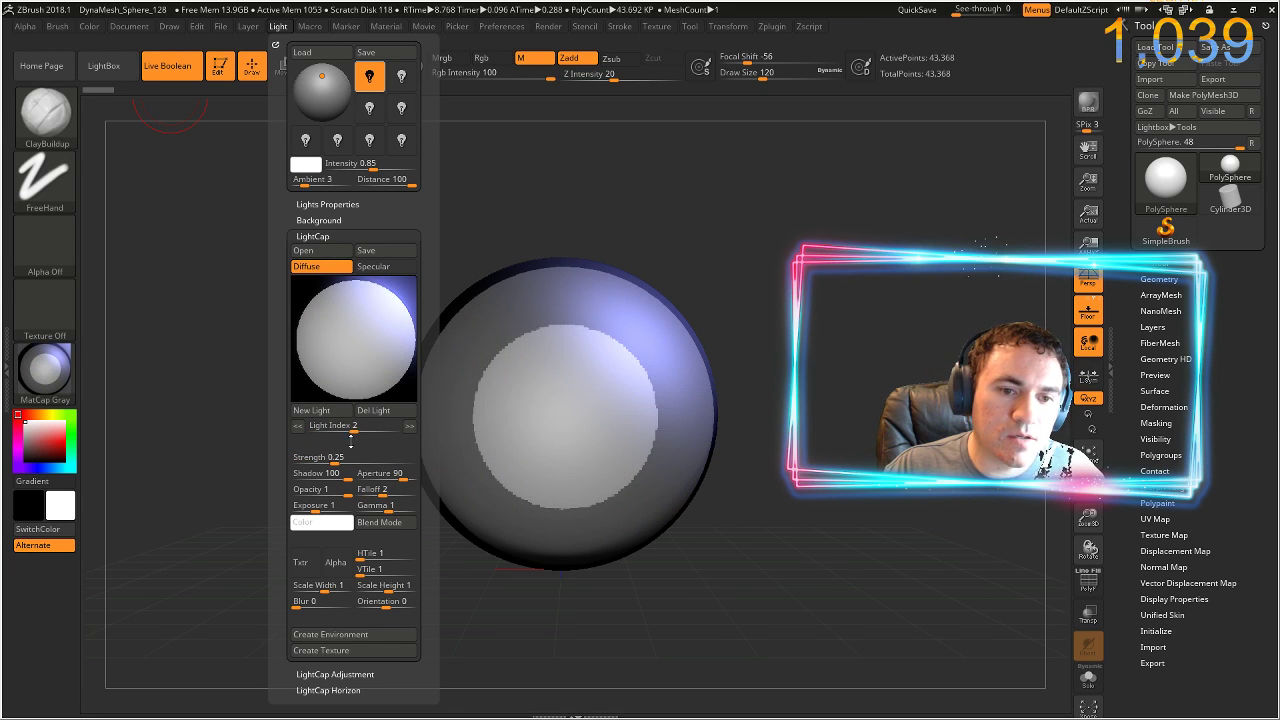
pyautogui.moveTo(350, 459); pyautogui.dragTo(372, 494)
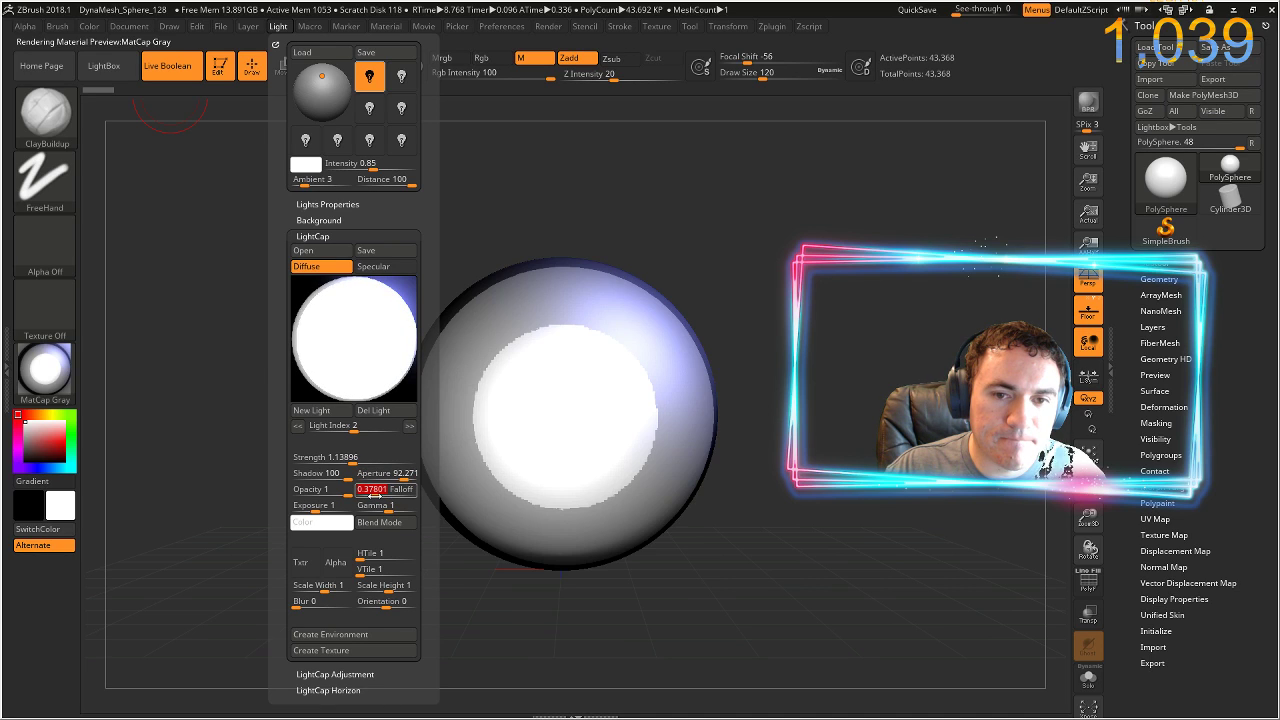
pyautogui.moveTo(350, 342); pyautogui.dragTo(338, 350)
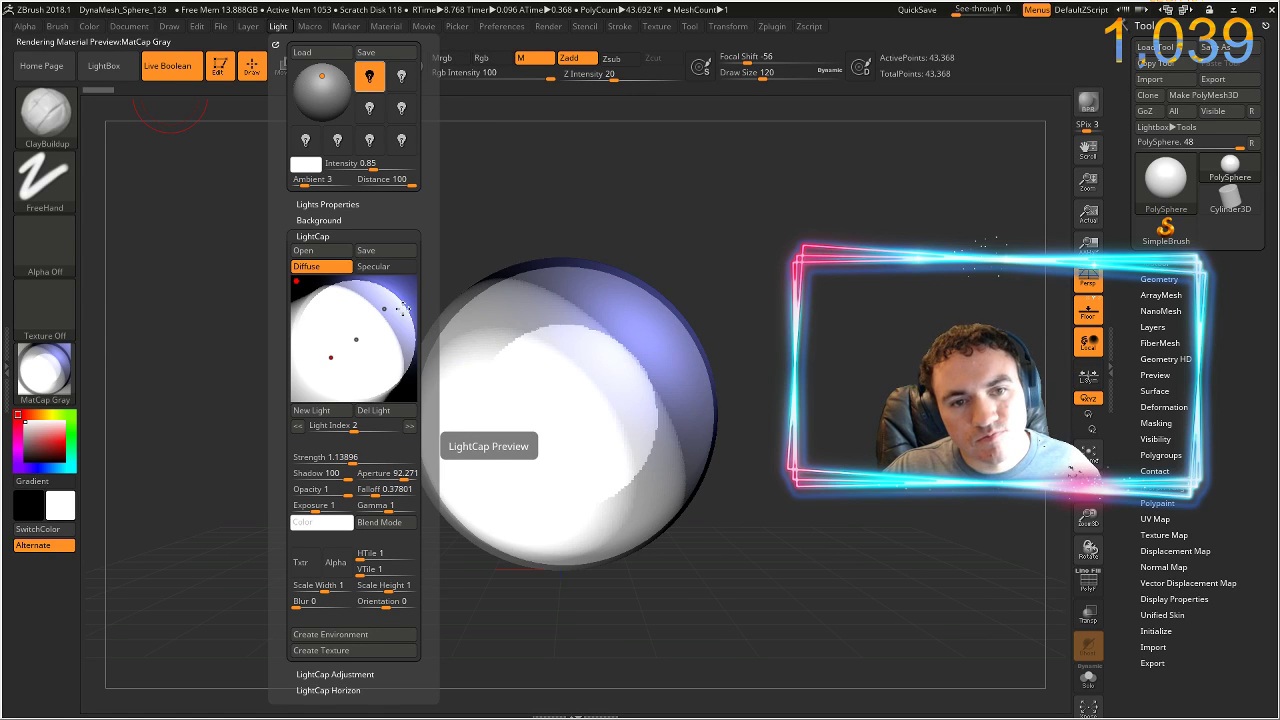
# - Select the blue LightCap light and adjust its strength, and look over the available materials
pyautogui.click(388, 308)
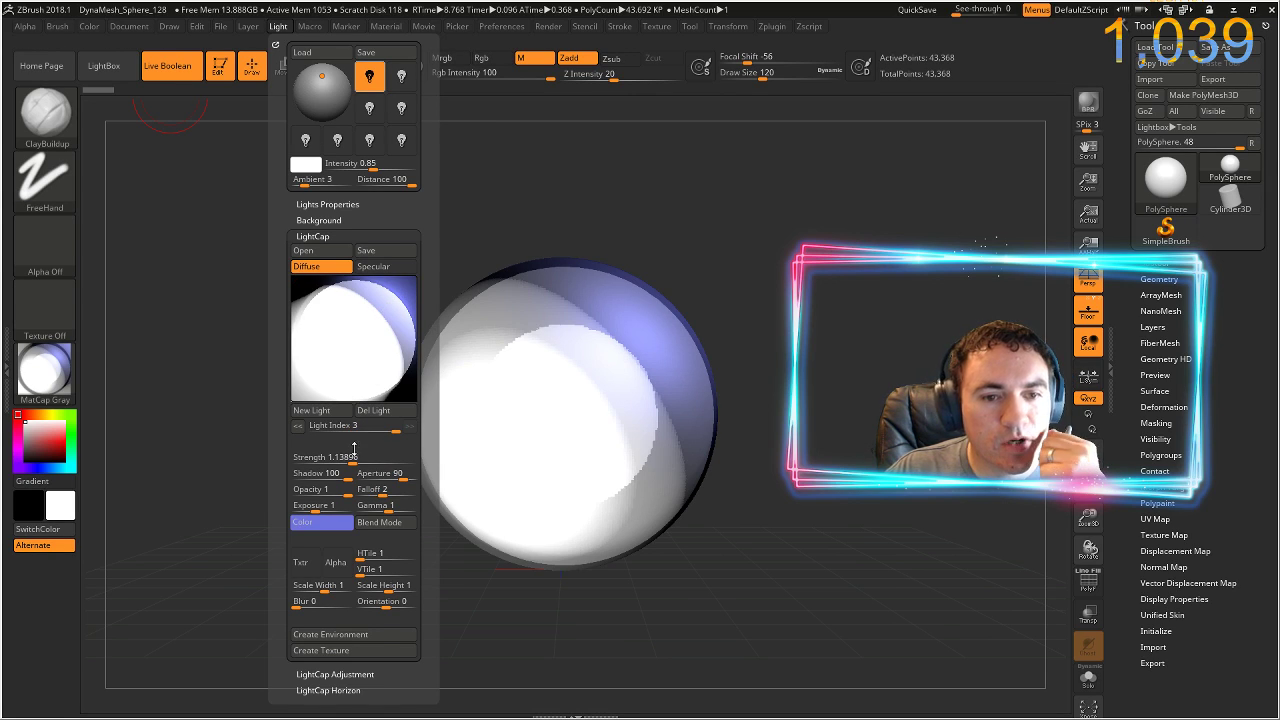
pyautogui.moveTo(363, 456); pyautogui.dragTo(358, 458)
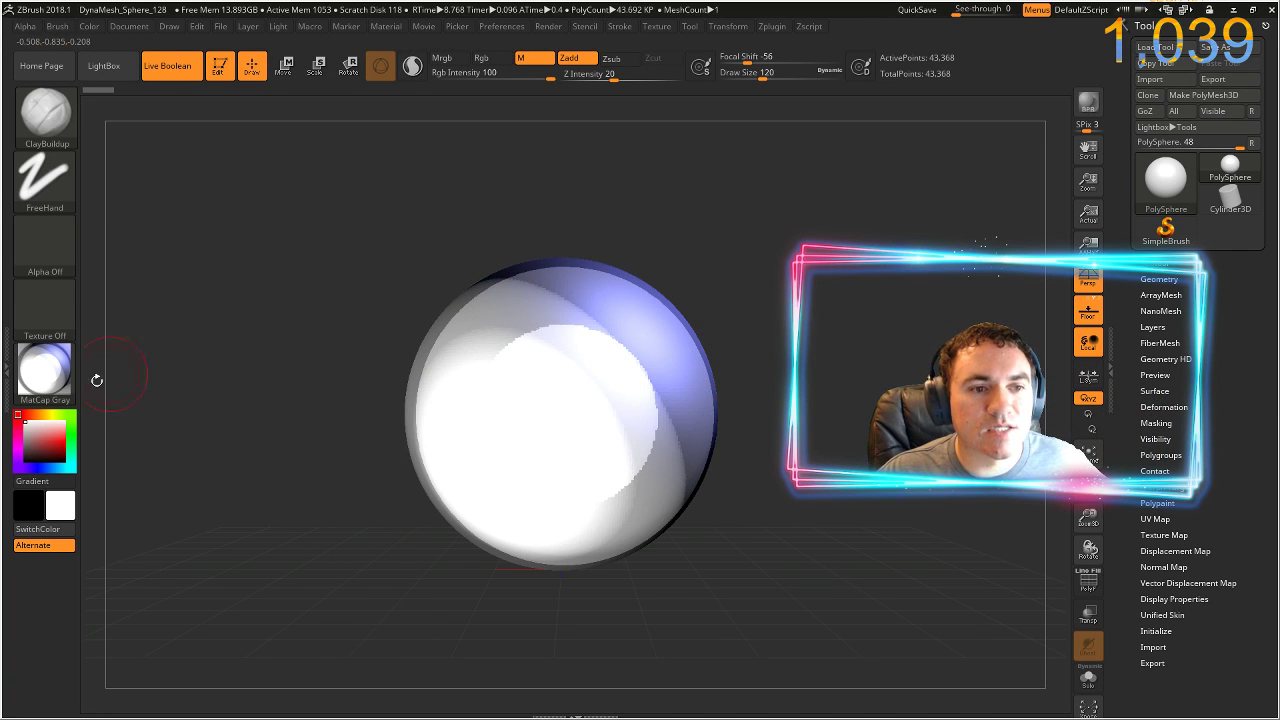
pyautogui.click(62, 388)
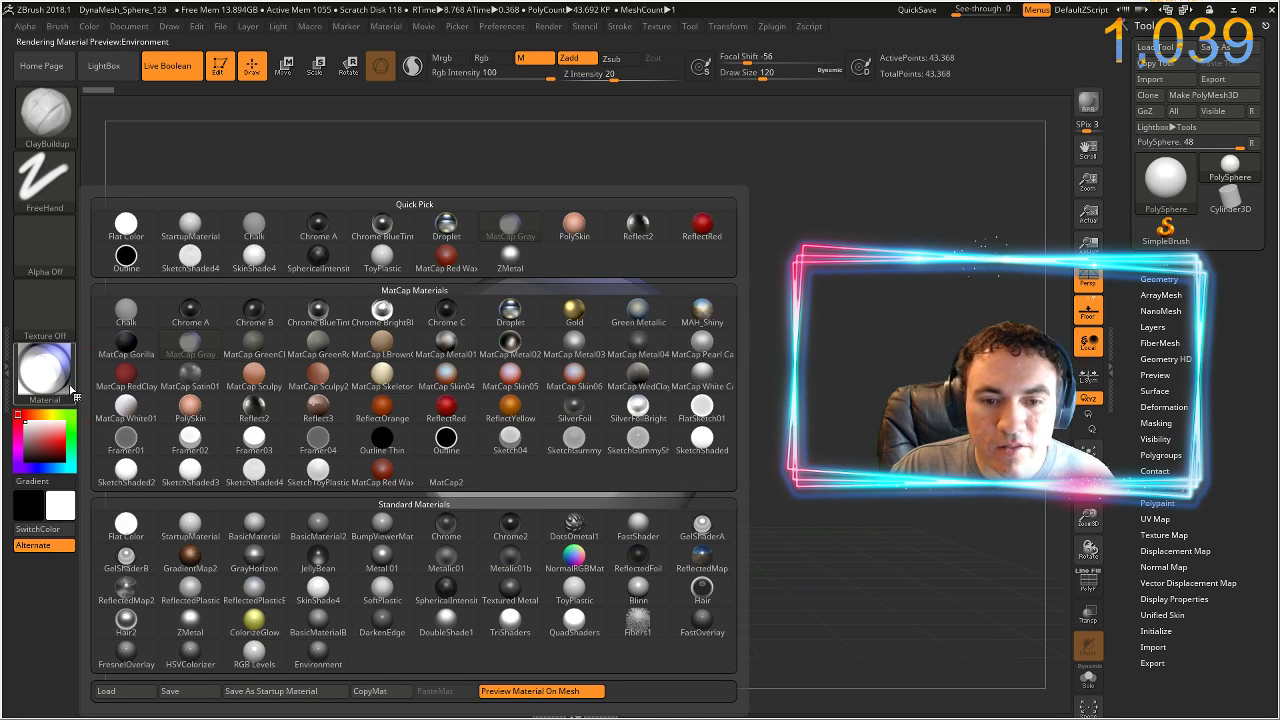
# - Leave Edit mode by switching to the SimpleBrush, and replace it with the MatCap tool
pyautogui.click(1166, 230)
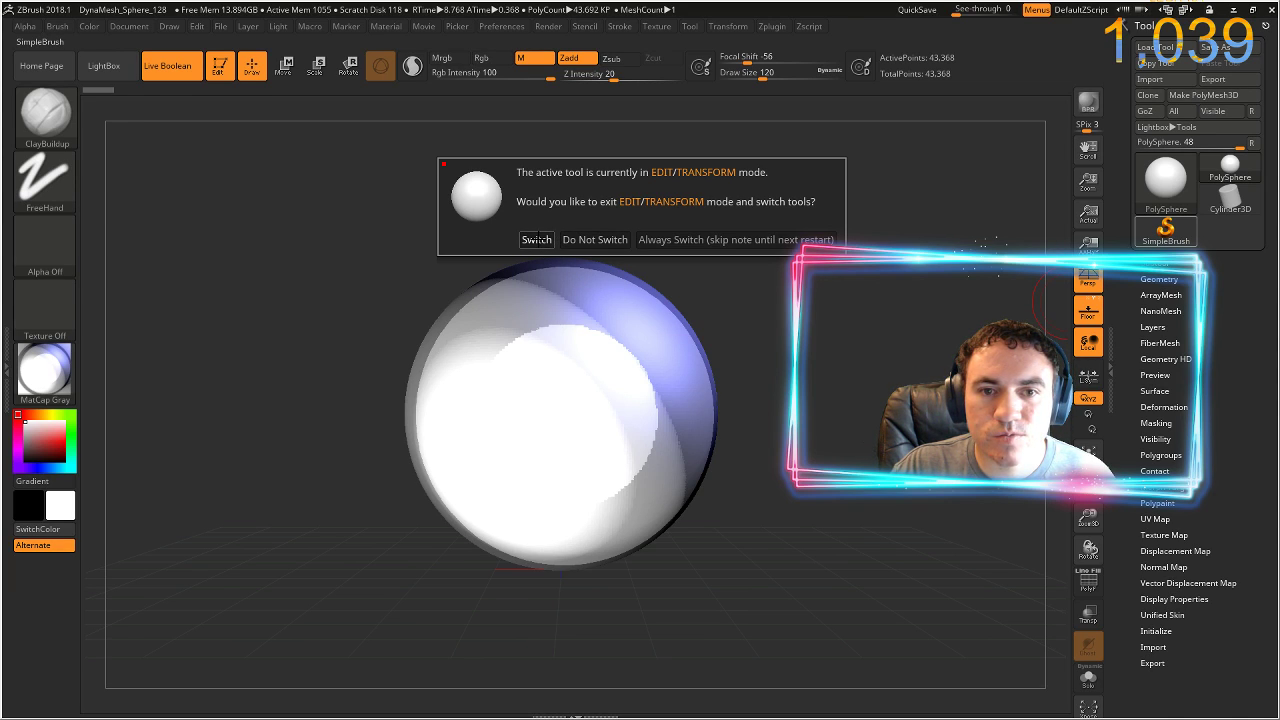
pyautogui.click(536, 239)
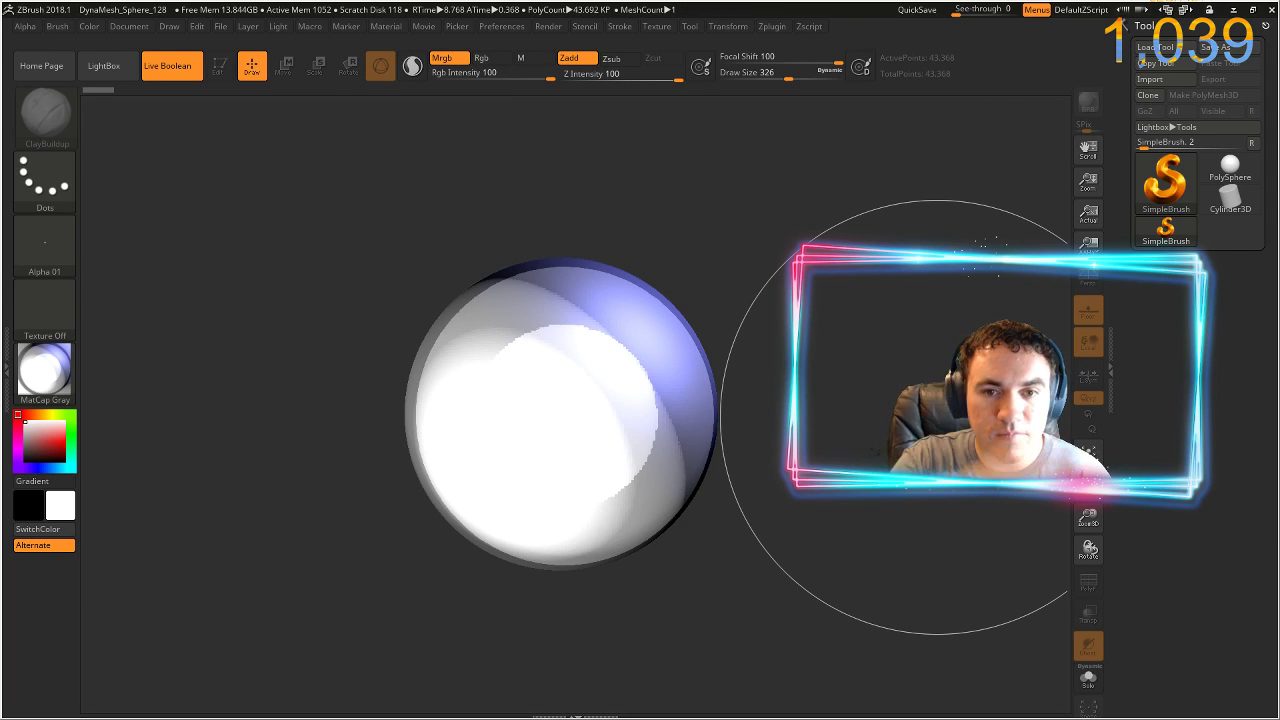
pyautogui.click(1165, 230)
pyautogui.moveTo(895, 550)
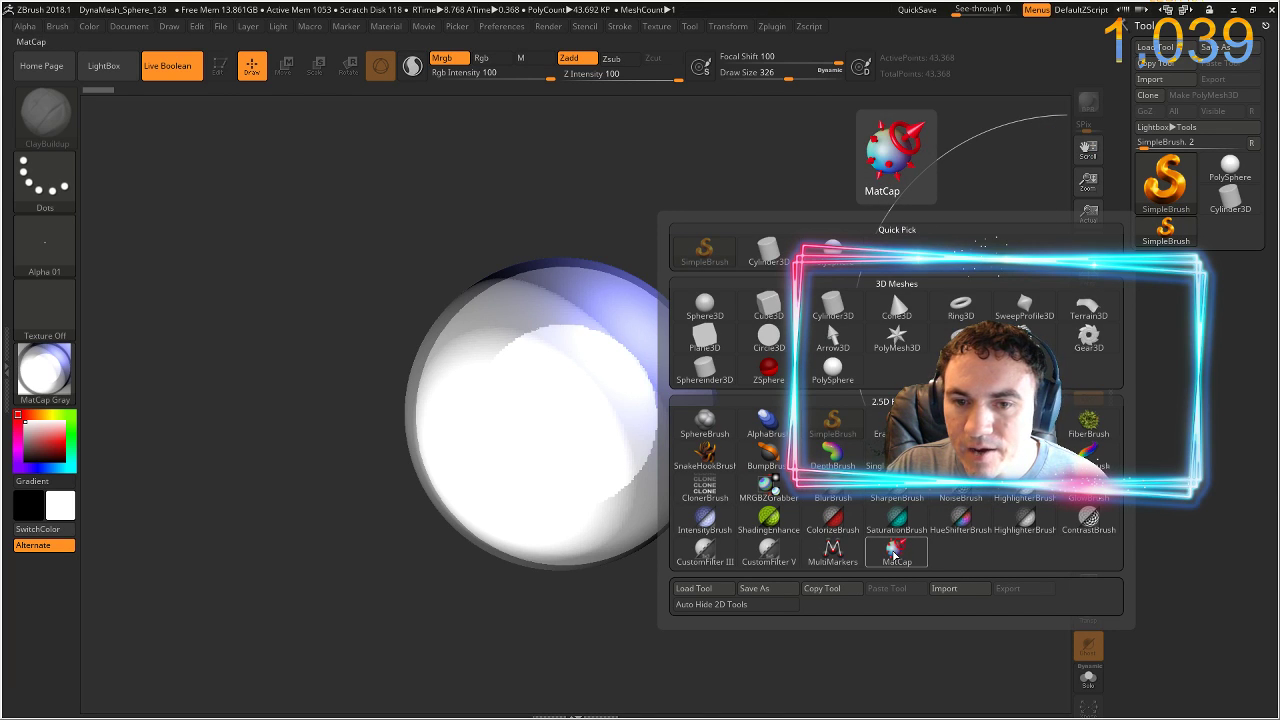
pyautogui.click(897, 548)
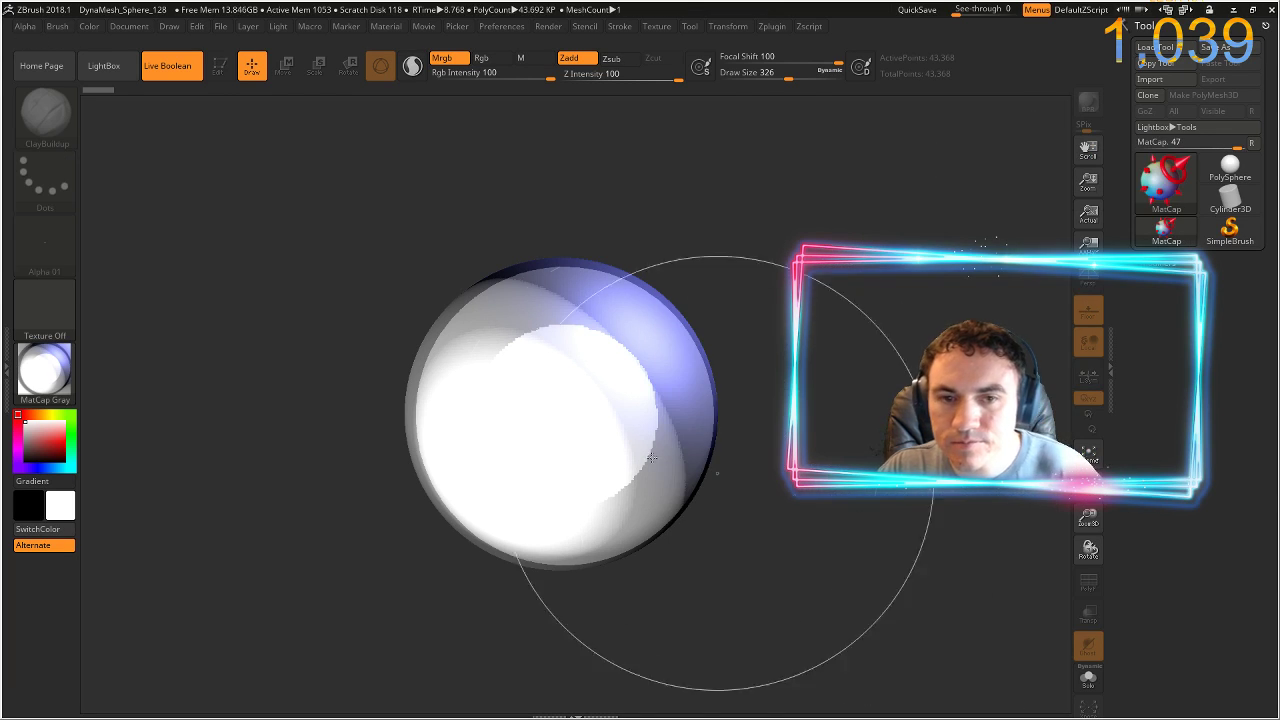
# - Clear the sphere from the canvas and try placing MatCap markers on the empty canvas
pyautogui.click(545, 416)
pyautogui.hotkey('ctrl', 'n')
pyautogui.moveTo(546, 409); pyautogui.dragTo(541, 453)
pyautogui.moveTo(617, 357); pyautogui.dragTo(548, 388)
pyautogui.click(831, 380)
pyautogui.click(483, 353)
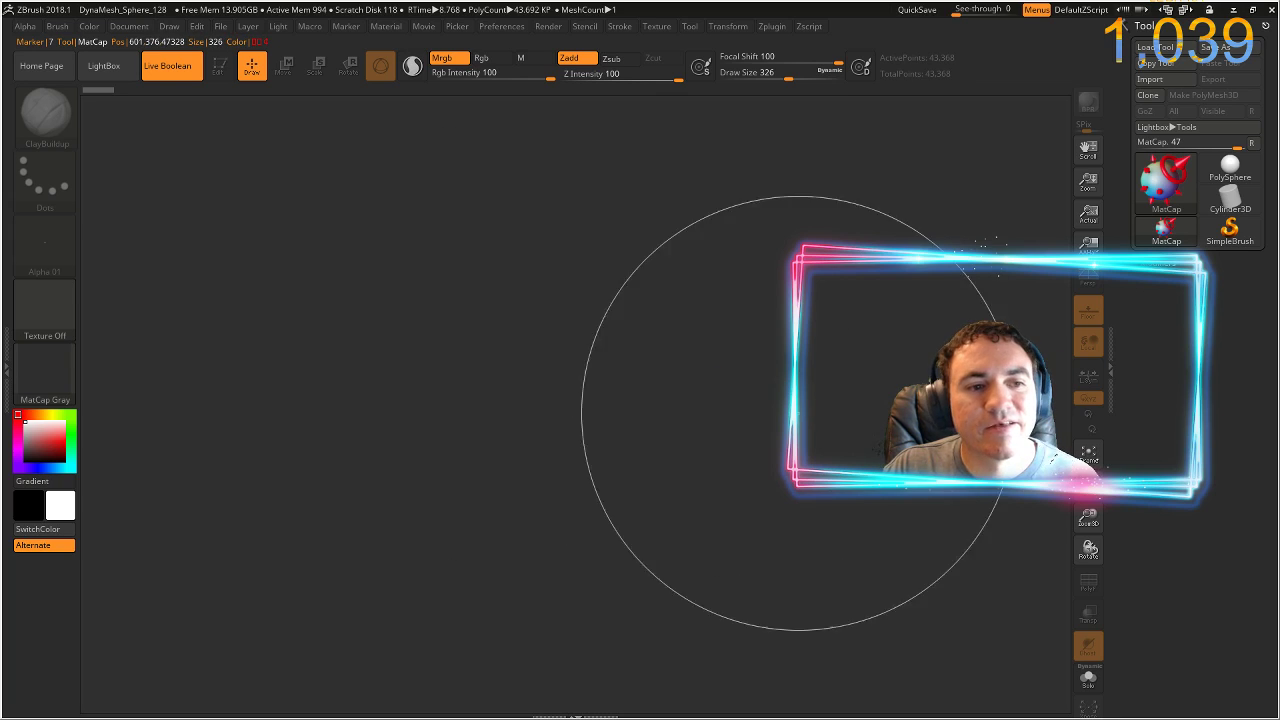
# - Choose the NormalRGBMat material, and draw a PolySphere near the canvas centre in Edit mode
pyautogui.click(45, 372)
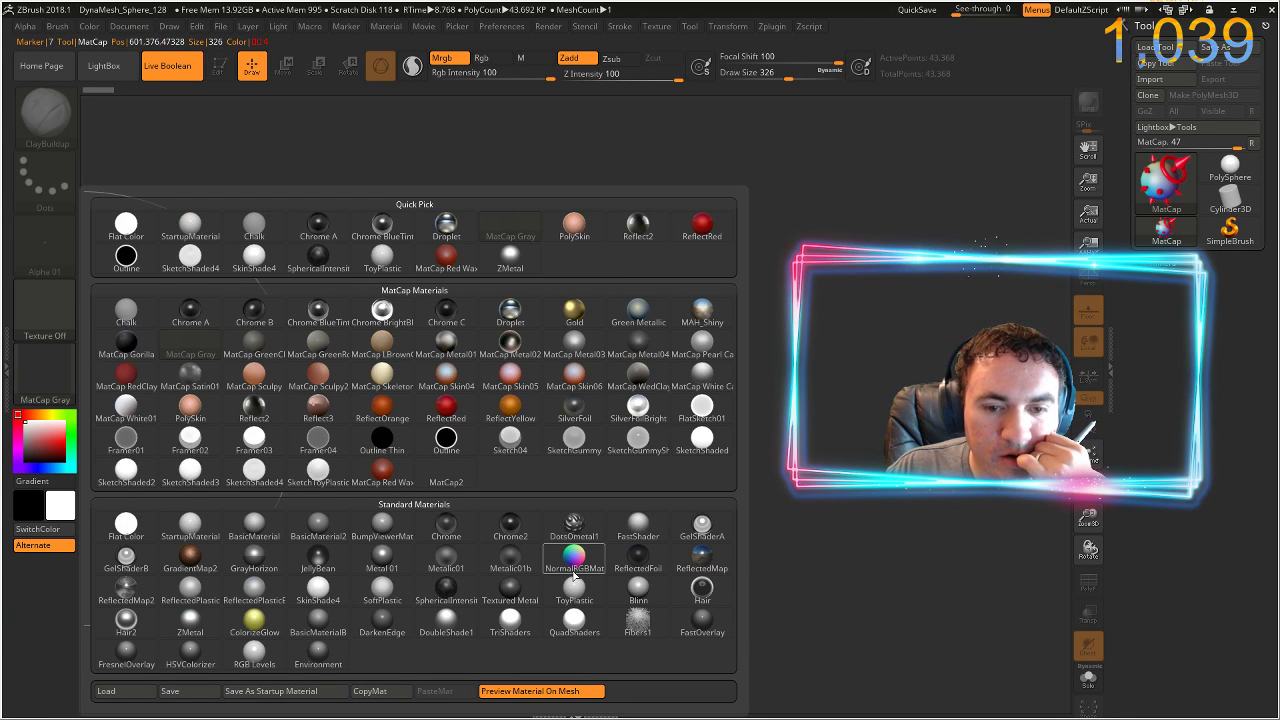
pyautogui.click(575, 560)
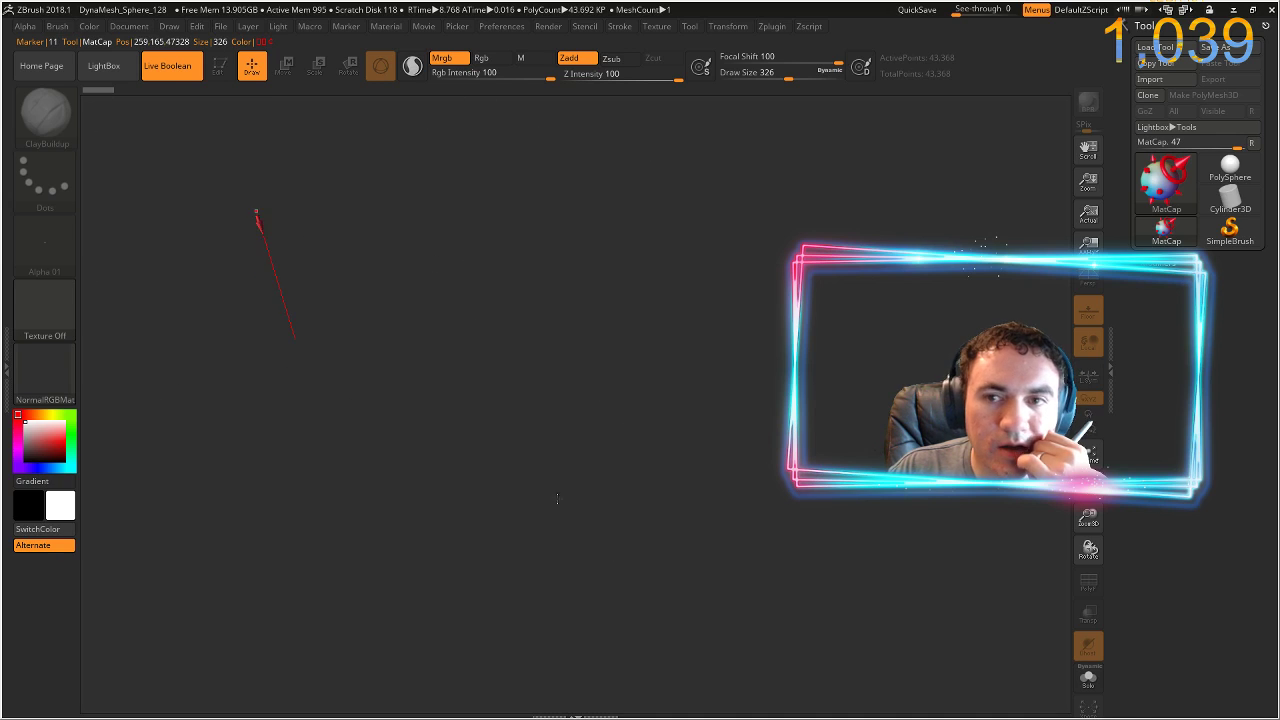
pyautogui.click(1210, 172)
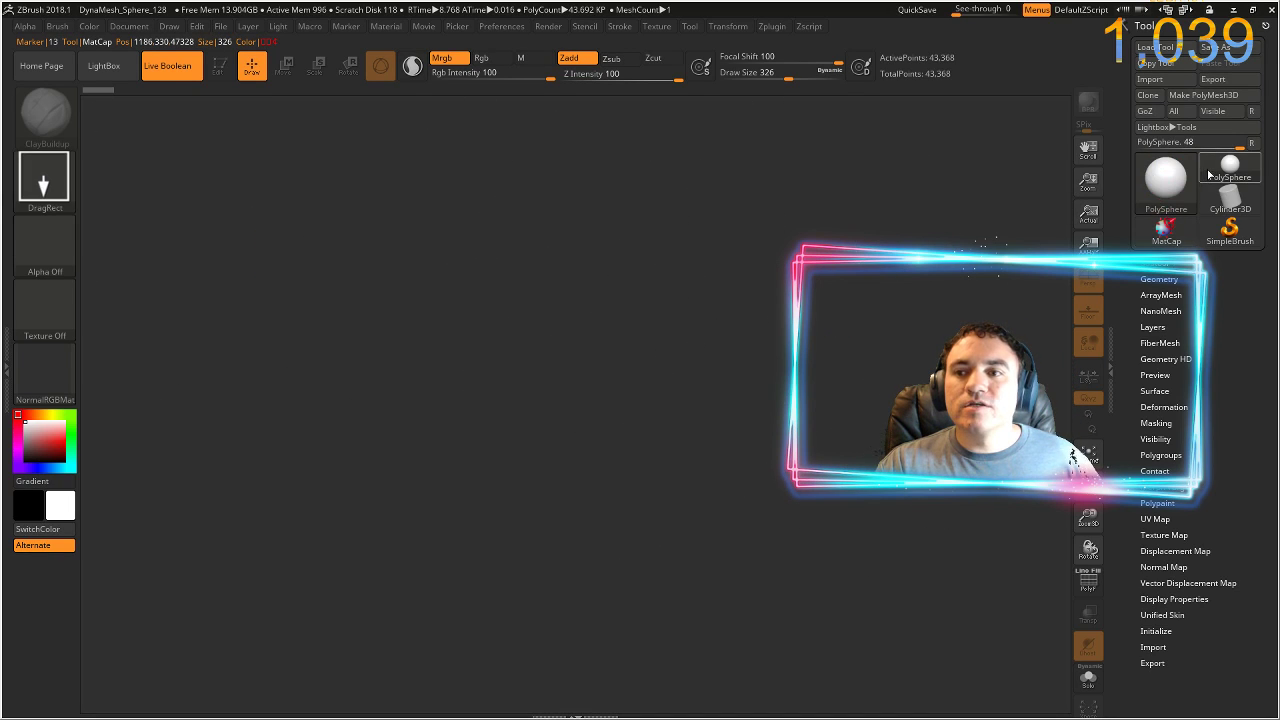
pyautogui.moveTo(564, 359); pyautogui.dragTo(582, 466)
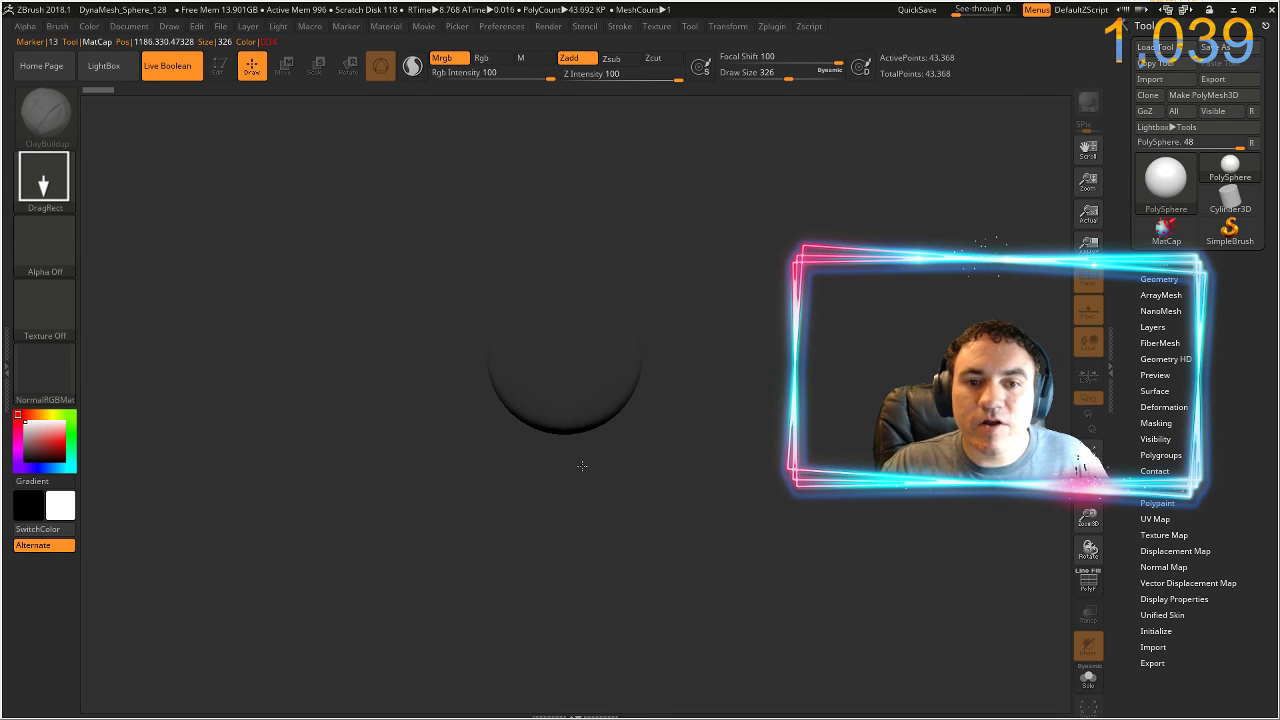
pyautogui.press('t')
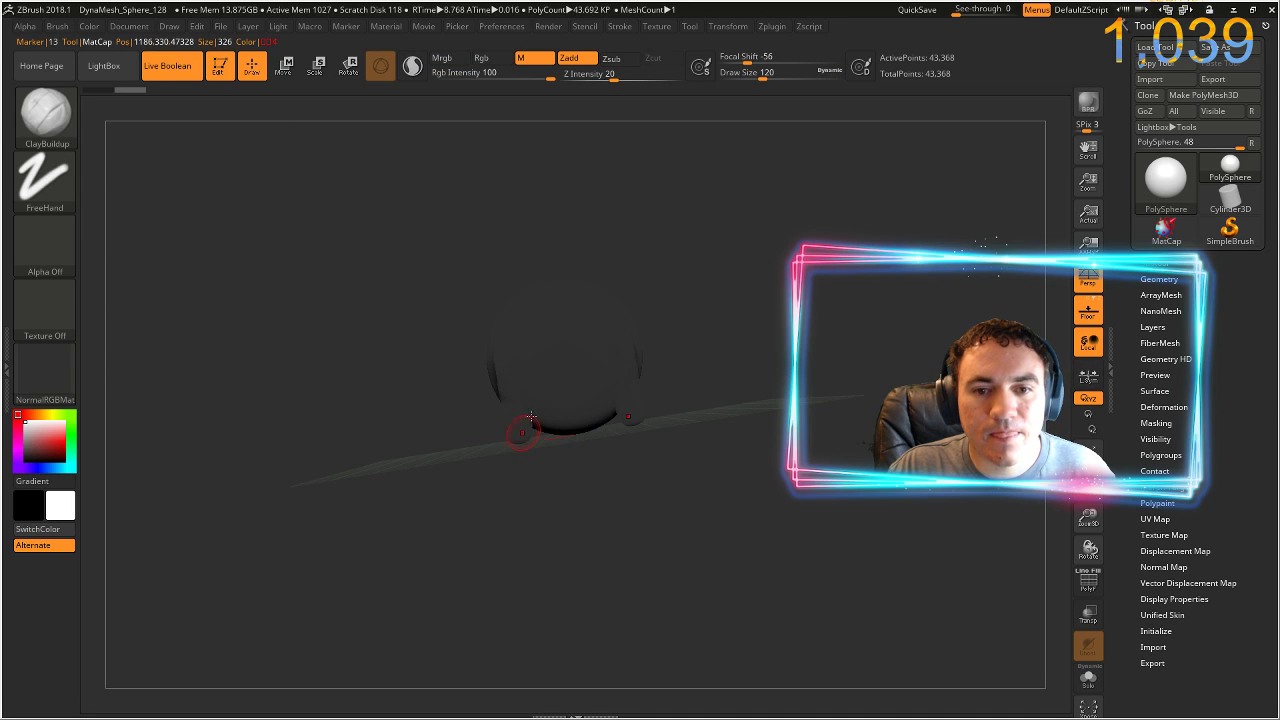
# - Apply the Chrome material to the mesh and set the ClayBuildup brush's Draw Size to 384
pyautogui.click(61, 367)
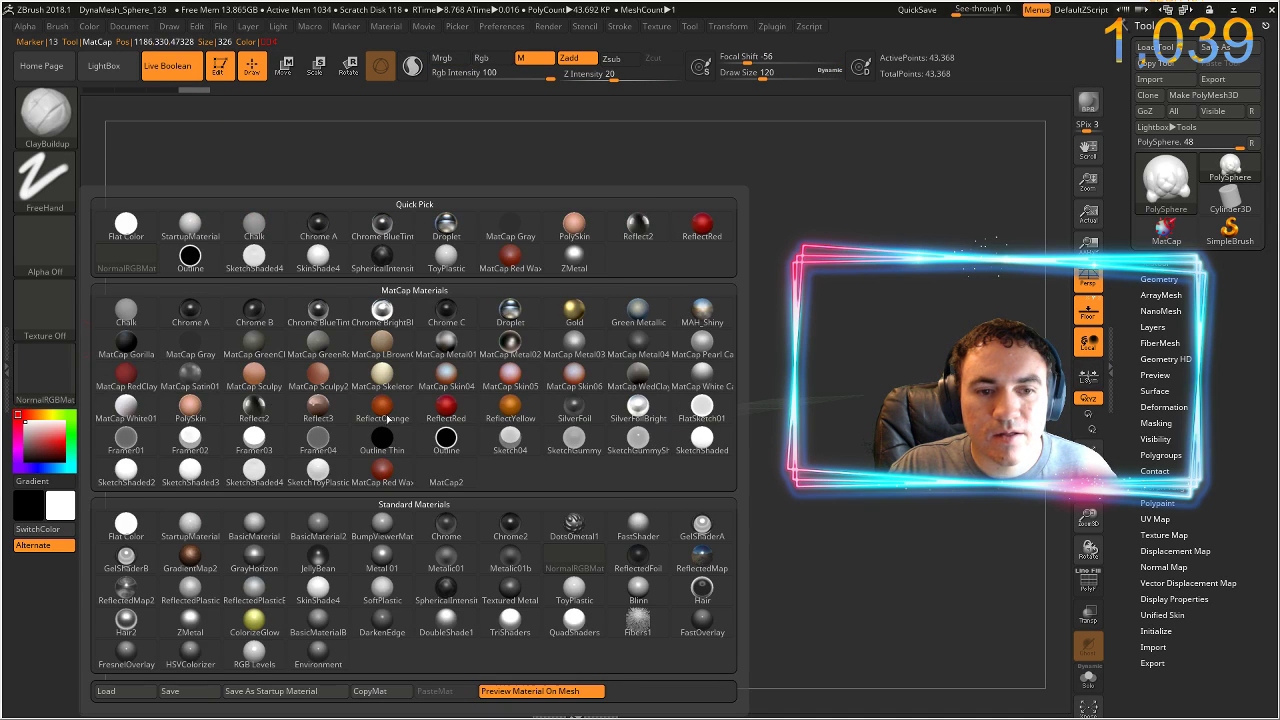
pyautogui.click(445, 526)
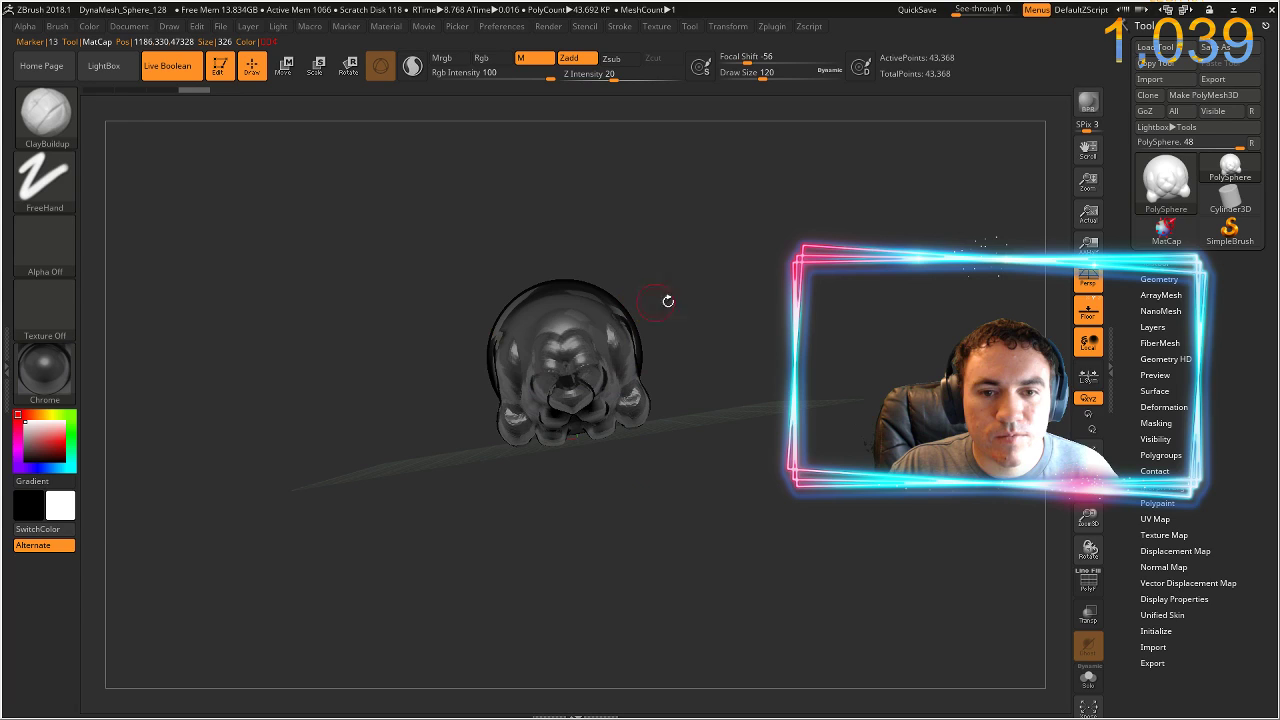
pyautogui.moveTo(748, 377); pyautogui.dragTo(723, 375)
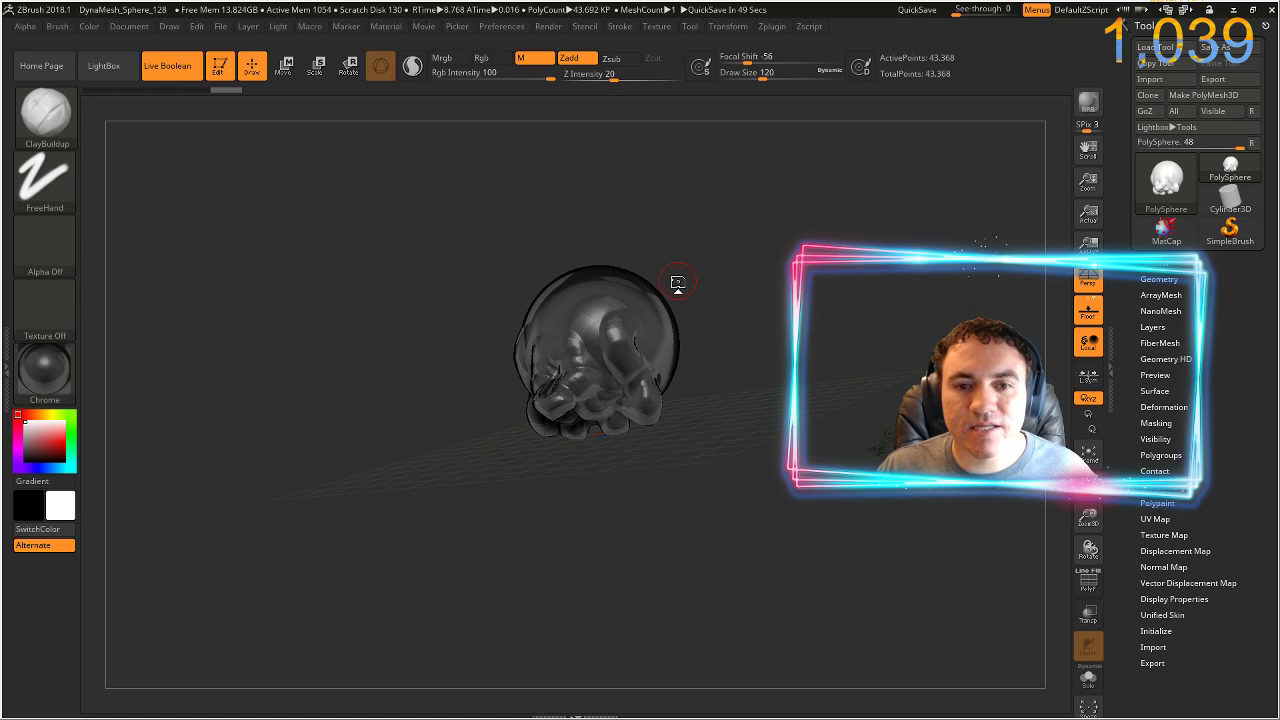
pyautogui.moveTo(712, 382); pyautogui.dragTo(722, 368)
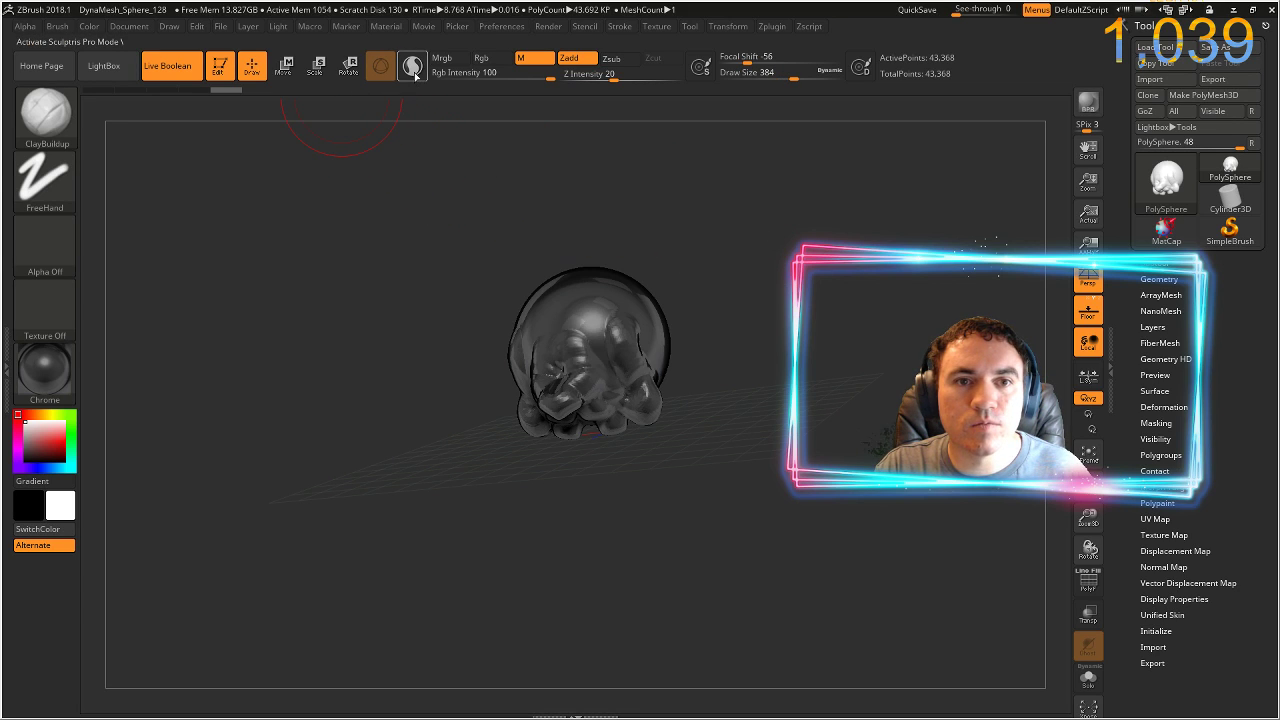
# - Turn on Sculptris Pro mode and build large rounded lumps onto the mesh with ClayBuildup
pyautogui.moveTo(560, 303)
pyautogui.mouseDown()
pyautogui.moveTo(596, 372)
pyautogui.moveTo(570, 287)
pyautogui.moveTo(602, 308)
pyautogui.moveTo(630, 274)
pyautogui.mouseUp()
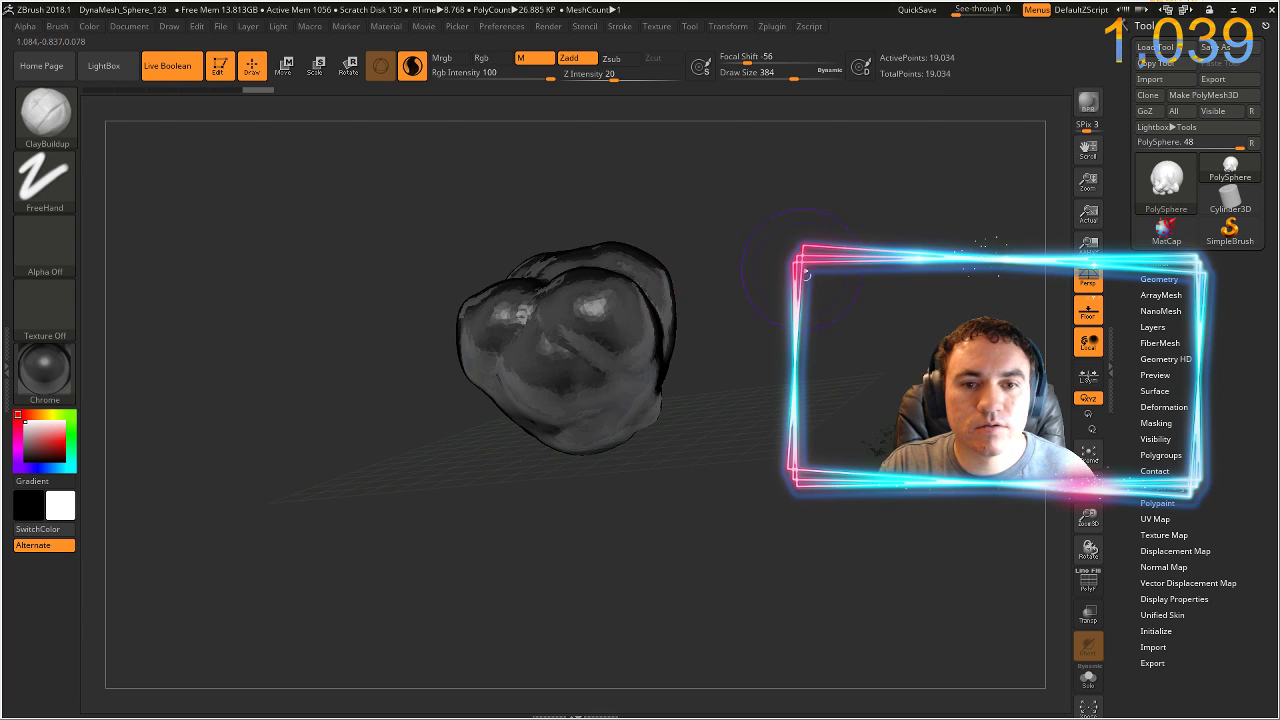
pyautogui.moveTo(712, 330); pyautogui.dragTo(732, 304)
pyautogui.moveTo(636, 284)
pyautogui.mouseDown()
pyautogui.moveTo(584, 304)
pyautogui.moveTo(600, 296)
pyautogui.moveTo(618, 318)
pyautogui.mouseUp()
pyautogui.moveTo(640, 380); pyautogui.dragTo(650, 312, button='right')
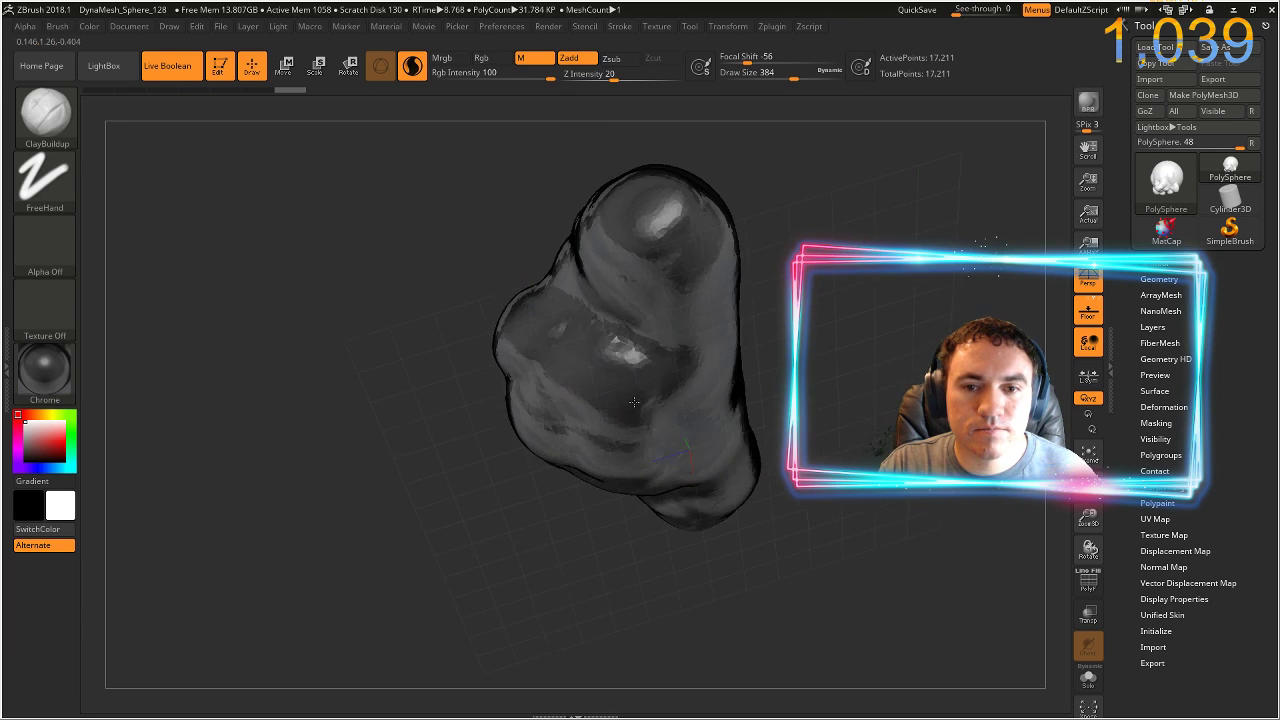
# - Extend the mesh with broad ClayBuildup strokes, forming thick bulging lobes around its sides
pyautogui.moveTo(640, 330)
pyautogui.mouseDown()
pyautogui.moveTo(690, 450)
pyautogui.moveTo(640, 520)
pyautogui.moveTo(697, 417)
pyautogui.moveTo(694, 530)
pyautogui.moveTo(600, 450)
pyautogui.moveTo(655, 545)
pyautogui.moveTo(406, 463)
pyautogui.mouseUp()
pyautogui.moveTo(520, 480); pyautogui.dragTo(575, 620)
pyautogui.moveTo(390, 480)
pyautogui.mouseDown()
pyautogui.moveTo(280, 503)
pyautogui.moveTo(300, 430)
pyautogui.mouseUp()
pyautogui.moveTo(280, 283); pyautogui.dragTo(340, 340)
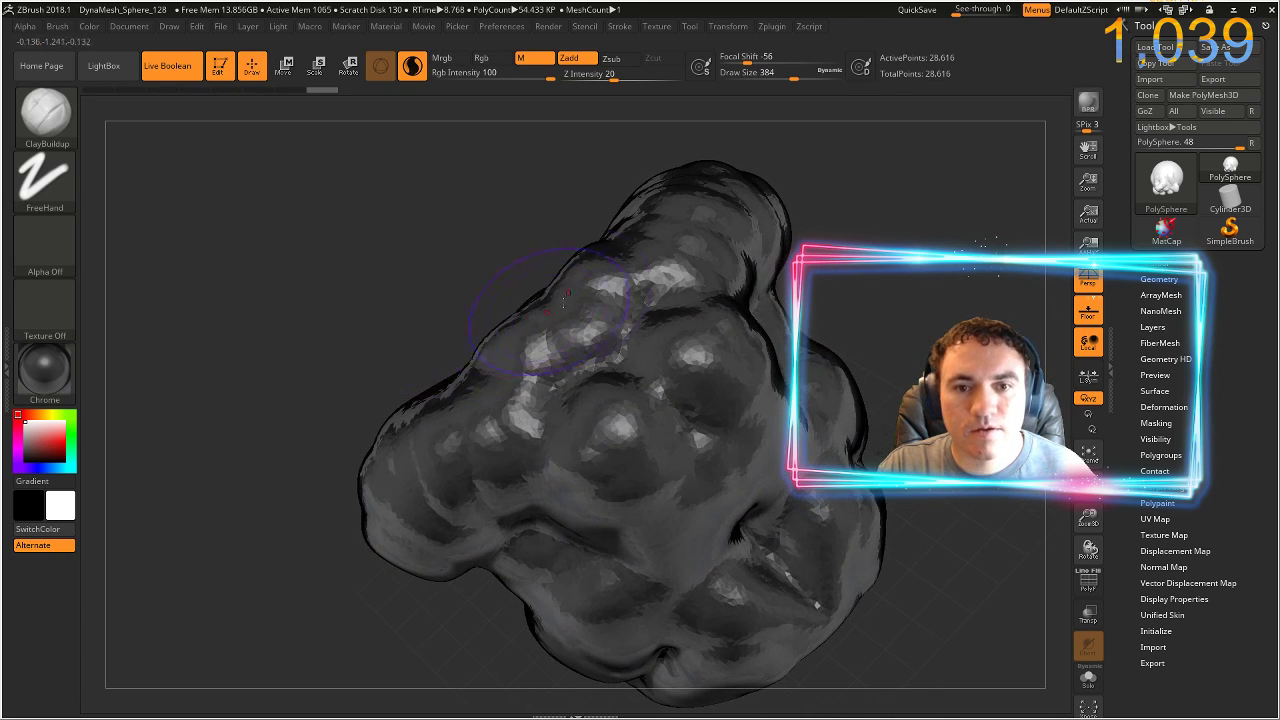
pyautogui.moveTo(591, 300)
pyautogui.mouseDown()
pyautogui.moveTo(556, 285)
pyautogui.moveTo(530, 212)
pyautogui.moveTo(510, 200)
pyautogui.mouseUp()
pyautogui.moveTo(193, 259); pyautogui.dragTo(436, 290)
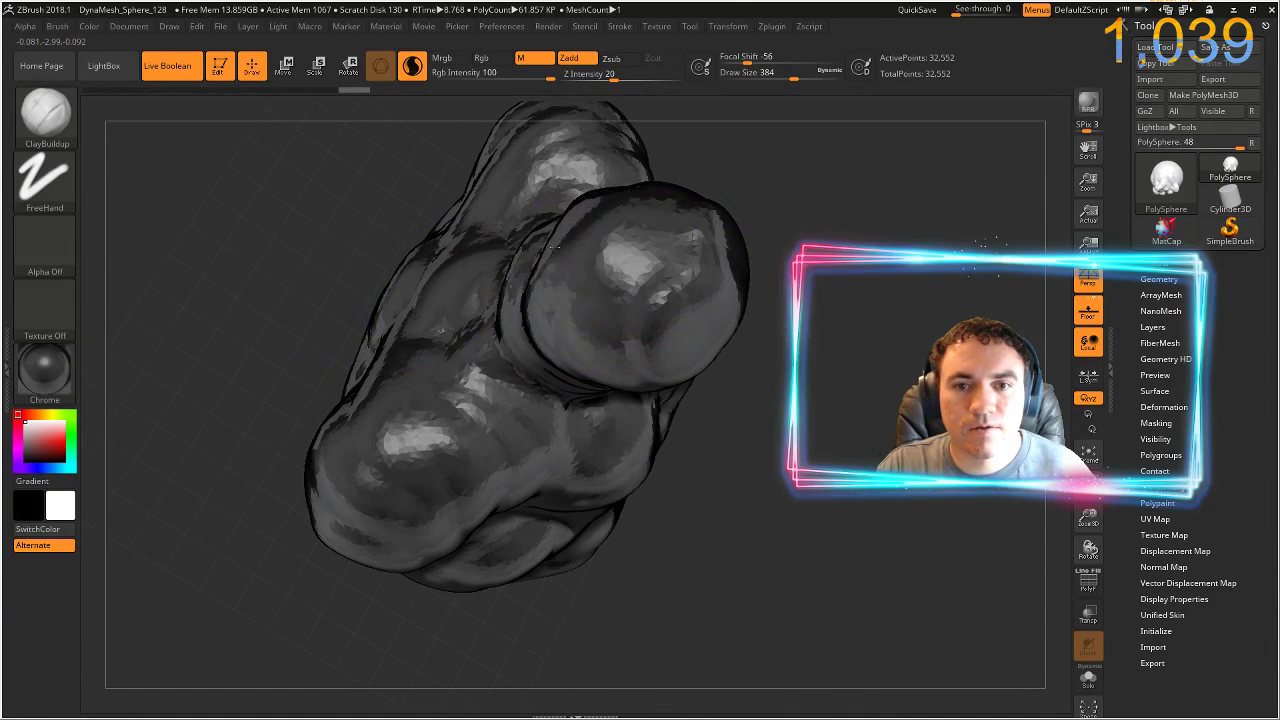
# - Enlarge the upper lobe into a wide rounded mass with further ClayBuildup strokes from several angles
pyautogui.moveTo(521, 224)
pyautogui.mouseDown()
pyautogui.moveTo(700, 175)
pyautogui.moveTo(760, 220)
pyautogui.moveTo(800, 300)
pyautogui.mouseUp()
pyautogui.moveTo(856, 385); pyautogui.dragTo(715, 385)
pyautogui.moveTo(690, 260)
pyautogui.mouseDown()
pyautogui.moveTo(765, 265)
pyautogui.moveTo(749, 319)
pyautogui.moveTo(795, 225)
pyautogui.moveTo(770, 170)
pyautogui.moveTo(680, 140)
pyautogui.mouseUp()
pyautogui.moveTo(458, 360); pyautogui.dragTo(542, 348)
pyautogui.moveTo(520, 260)
pyautogui.mouseDown()
pyautogui.moveTo(495, 195)
pyautogui.moveTo(590, 160)
pyautogui.moveTo(690, 240)
pyautogui.mouseUp()
pyautogui.keyDown('alt'); pyautogui.moveTo(1050, 300); pyautogui.dragTo(813, 413); pyautogui.keyUp('alt')
pyautogui.moveTo(597, 334); pyautogui.dragTo(504, 360)
pyautogui.moveTo(599, 226)
pyautogui.mouseDown()
pyautogui.moveTo(670, 340)
pyautogui.moveTo(410, 310)
pyautogui.moveTo(440, 215)
pyautogui.moveTo(425, 228)
pyautogui.moveTo(480, 260)
pyautogui.moveTo(430, 200)
pyautogui.moveTo(450, 170)
pyautogui.moveTo(587, 179)
pyautogui.moveTo(450, 270)
pyautogui.moveTo(640, 290)
pyautogui.moveTo(610, 200)
pyautogui.moveTo(477, 175)
pyautogui.mouseUp()
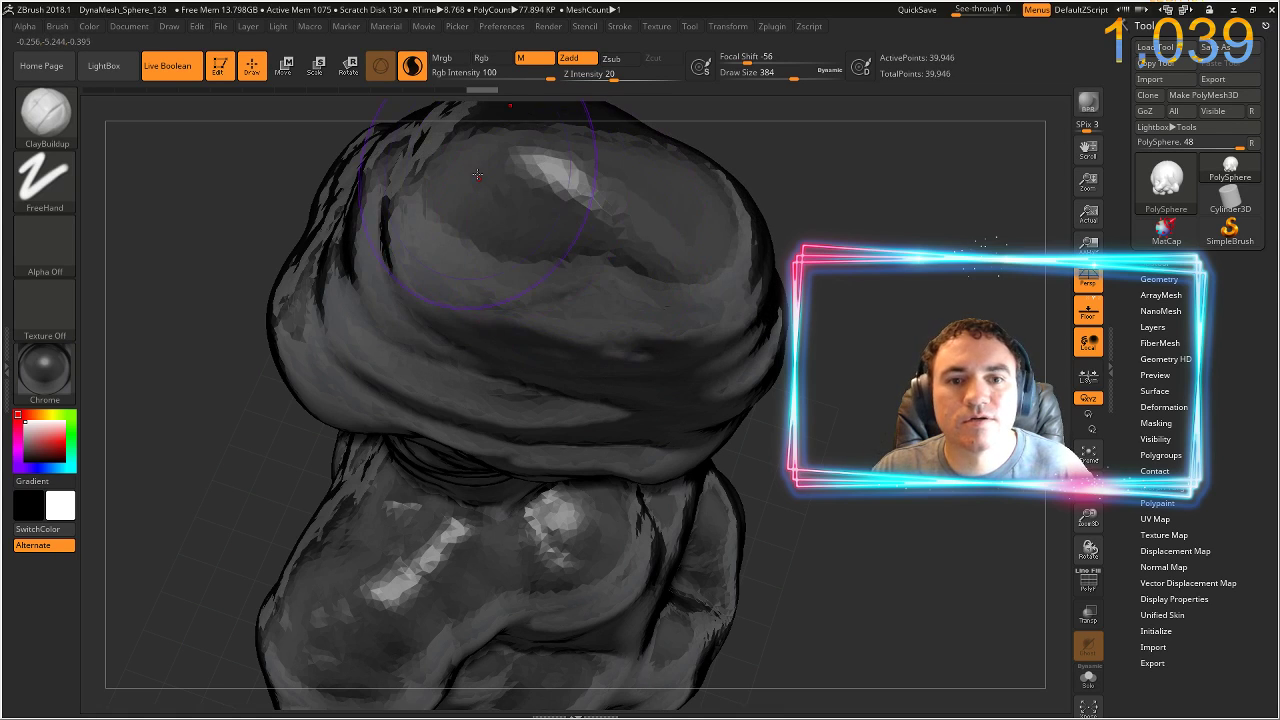
# - Shape the mesh into a rough bust, with a rounded head mass above a narrow neck and broad shoulders
pyautogui.moveTo(875, 416)
pyautogui.keyDown('ctrl'); pyautogui.mouseDown(button='right')
pyautogui.moveTo(855, 337)
pyautogui.moveTo(862, 366)
pyautogui.moveTo(809, 385)
pyautogui.mouseUp(button='right'); pyautogui.keyUp('ctrl')
pyautogui.moveTo(809, 384); pyautogui.dragTo(827, 494)
pyautogui.moveTo(615, 278)
pyautogui.mouseDown()
pyautogui.moveTo(640, 310)
pyautogui.moveTo(632, 240)
pyautogui.moveTo(640, 320)
pyautogui.moveTo(648, 262)
pyautogui.moveTo(650, 300)
pyautogui.mouseUp()
pyautogui.moveTo(840, 362); pyautogui.dragTo(745, 346)
pyautogui.moveTo(757, 305)
pyautogui.mouseDown()
pyautogui.moveTo(745, 272)
pyautogui.moveTo(762, 246)
pyautogui.moveTo(776, 256)
pyautogui.moveTo(764, 236)
pyautogui.moveTo(820, 190)
pyautogui.moveTo(790, 200)
pyautogui.moveTo(860, 180)
pyautogui.moveTo(681, 252)
pyautogui.moveTo(800, 212)
pyautogui.mouseUp()
pyautogui.moveTo(820, 215); pyautogui.dragTo(734, 190, button='right')
pyautogui.moveTo(734, 200)
pyautogui.mouseDown()
pyautogui.moveTo(750, 305)
pyautogui.moveTo(735, 250)
pyautogui.moveTo(765, 190)
pyautogui.mouseUp()
pyautogui.moveTo(386, 283)
pyautogui.mouseDown()
pyautogui.moveTo(429, 333)
pyautogui.moveTo(431, 260)
pyautogui.mouseUp()
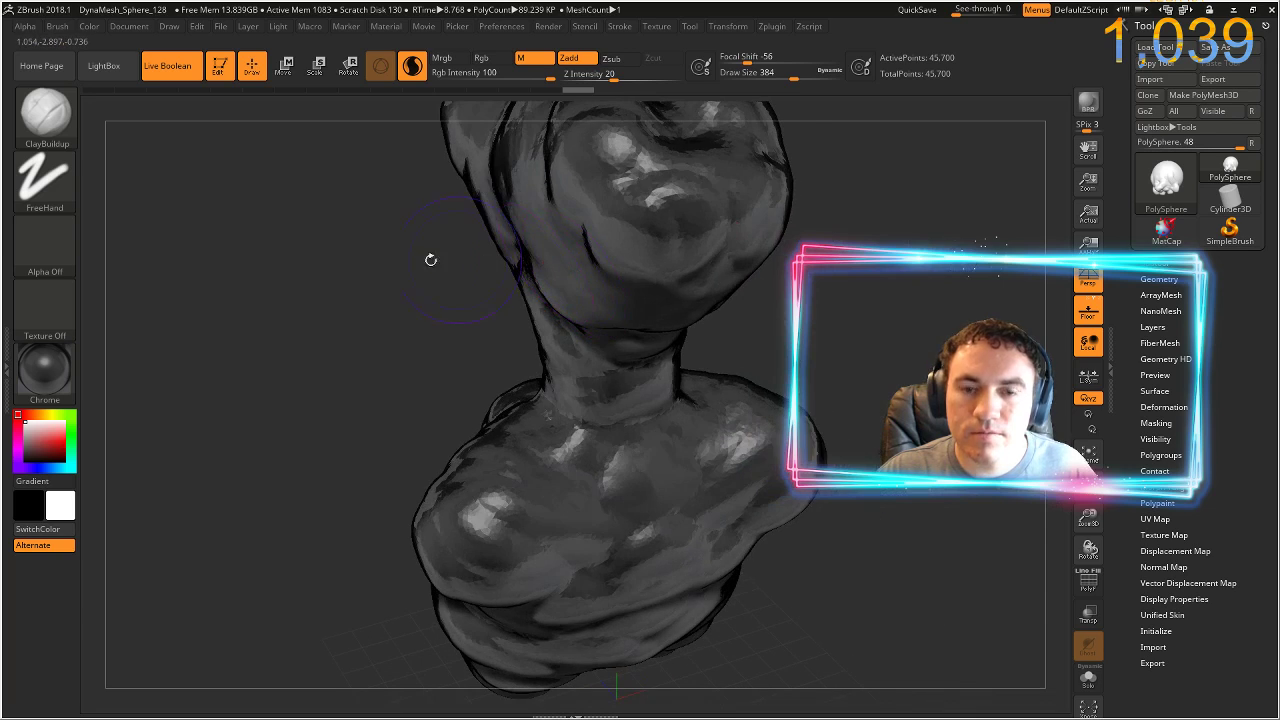
# - Reshape the neck and the sides and back of the head with ClayBuildup and Smooth strokes
pyautogui.keyDown('alt'); pyautogui.moveTo(168, 310); pyautogui.dragTo(198, 434); pyautogui.keyUp('alt')
pyautogui.moveTo(648, 290)
pyautogui.mouseDown()
pyautogui.moveTo(690, 228)
pyautogui.moveTo(624, 187)
pyautogui.moveTo(712, 290)
pyautogui.moveTo(735, 200)
pyautogui.moveTo(590, 285)
pyautogui.moveTo(628, 358)
pyautogui.moveTo(648, 322)
pyautogui.moveTo(692, 332)
pyautogui.moveTo(641, 323)
pyautogui.moveTo(690, 280)
pyautogui.moveTo(664, 349)
pyautogui.moveTo(622, 386)
pyautogui.mouseUp()
pyautogui.moveTo(422, 353); pyautogui.dragTo(530, 342)
pyautogui.moveTo(450, 290)
pyautogui.keyDown('shift'); pyautogui.mouseDown()
pyautogui.moveTo(487, 343)
pyautogui.moveTo(450, 325)
pyautogui.moveTo(500, 400)
pyautogui.moveTo(490, 420)
pyautogui.mouseUp(); pyautogui.keyUp('shift')
pyautogui.moveTo(108, 408); pyautogui.dragTo(97, 346)
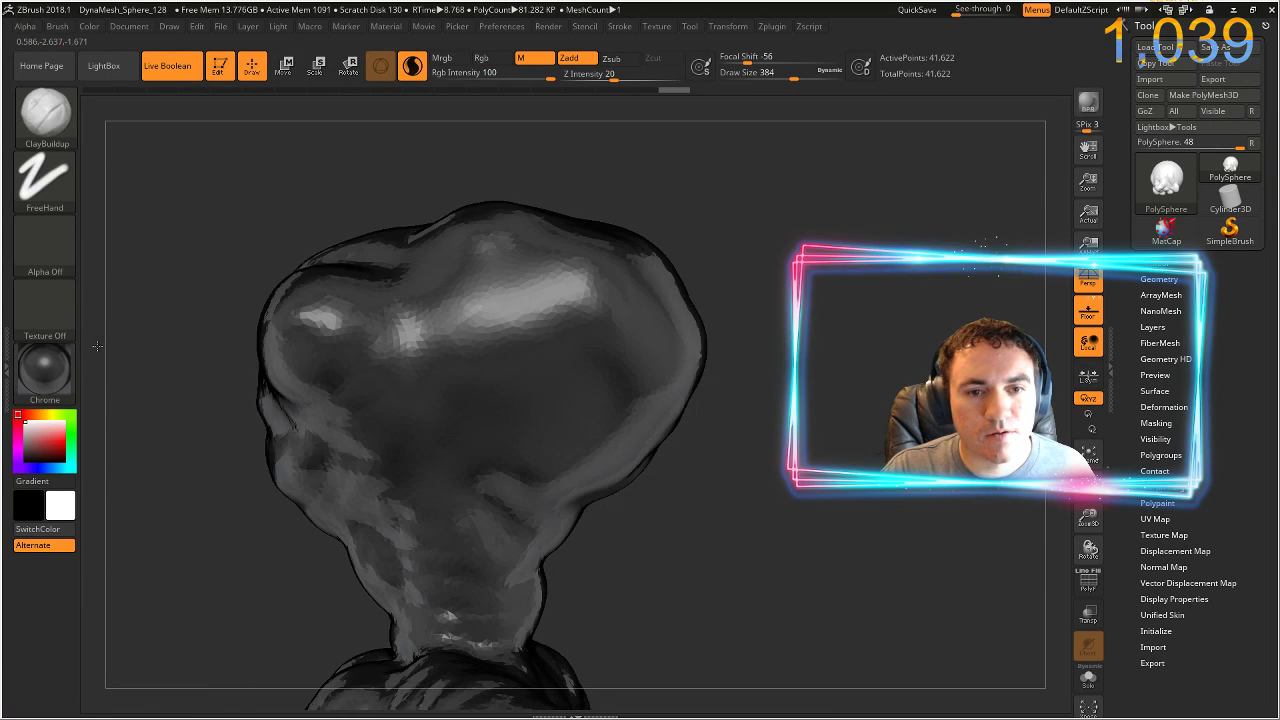
pyautogui.moveTo(228, 419)
pyautogui.mouseDown()
pyautogui.moveTo(213, 439)
pyautogui.moveTo(334, 409)
pyautogui.moveTo(363, 421)
pyautogui.moveTo(616, 409)
pyautogui.mouseUp()
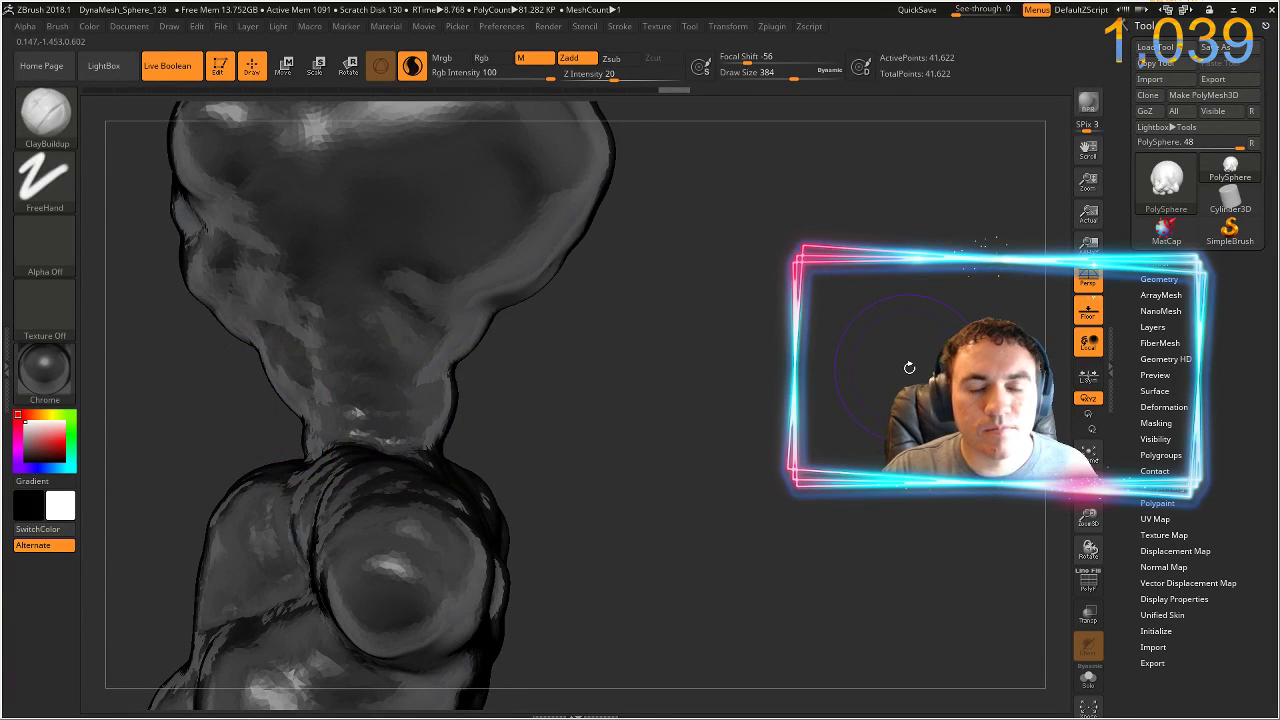
pyautogui.moveTo(738, 366)
pyautogui.keyDown('alt'); pyautogui.mouseDown()
pyautogui.moveTo(731, 334)
pyautogui.moveTo(749, 380)
pyautogui.moveTo(812, 443)
pyautogui.moveTo(940, 440)
pyautogui.mouseUp(); pyautogui.keyUp('alt')
pyautogui.moveTo(803, 388); pyautogui.dragTo(790, 408)
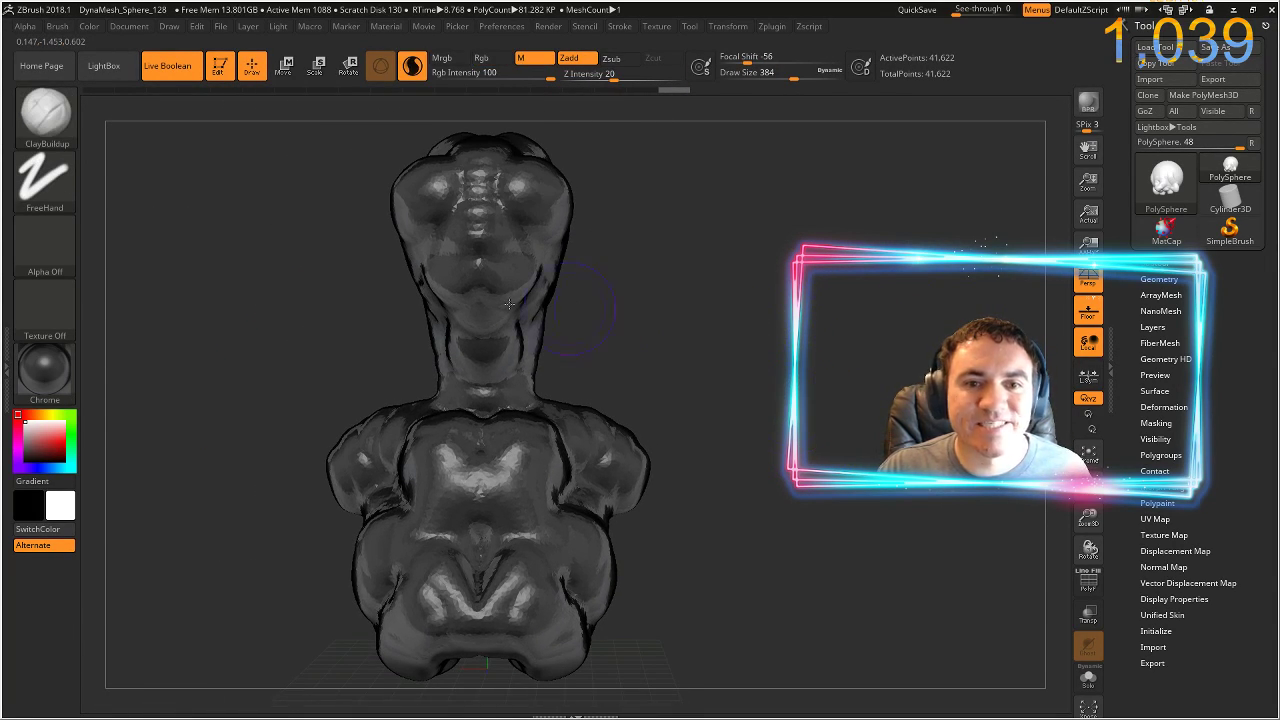
# - Build a protruding jaw onto the lower face with ClayBuildup and smooth it into the head
pyautogui.moveTo(492, 306); pyautogui.dragTo(509, 327)
pyautogui.moveTo(728, 355); pyautogui.dragTo(529, 316)
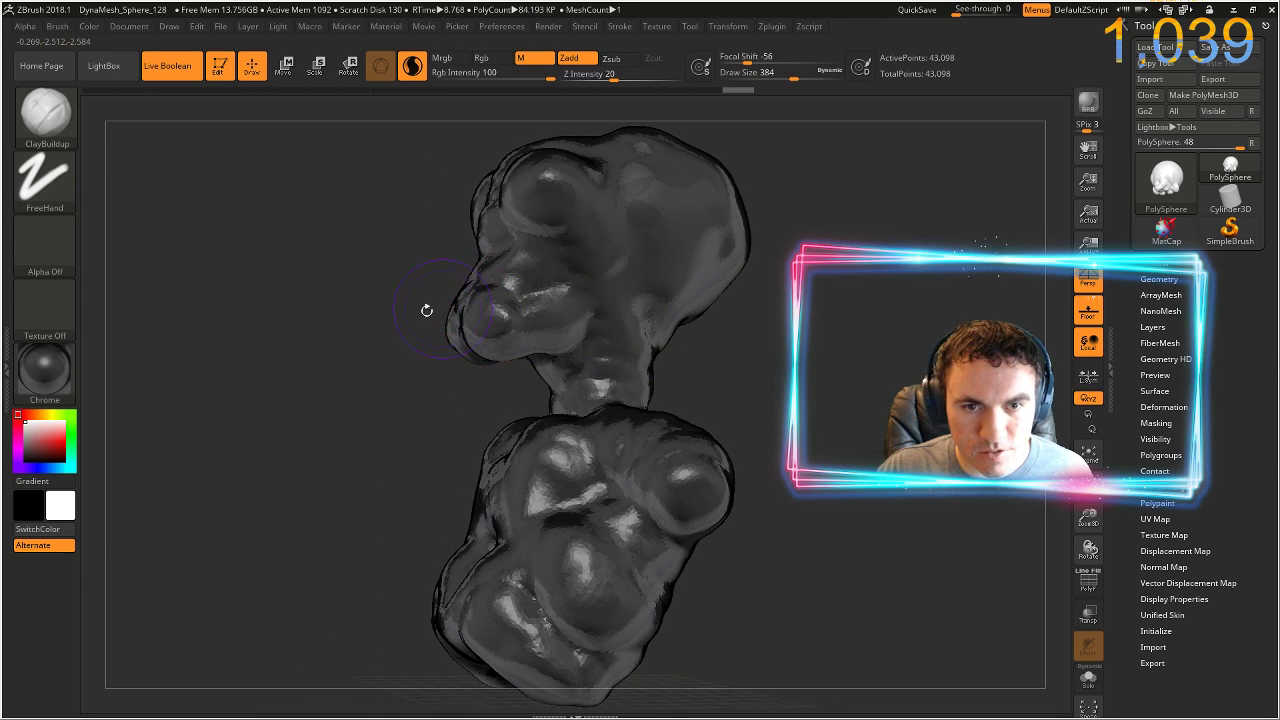
pyautogui.moveTo(426, 310)
pyautogui.mouseDown()
pyautogui.moveTo(468, 345)
pyautogui.moveTo(467, 311)
pyautogui.mouseUp()
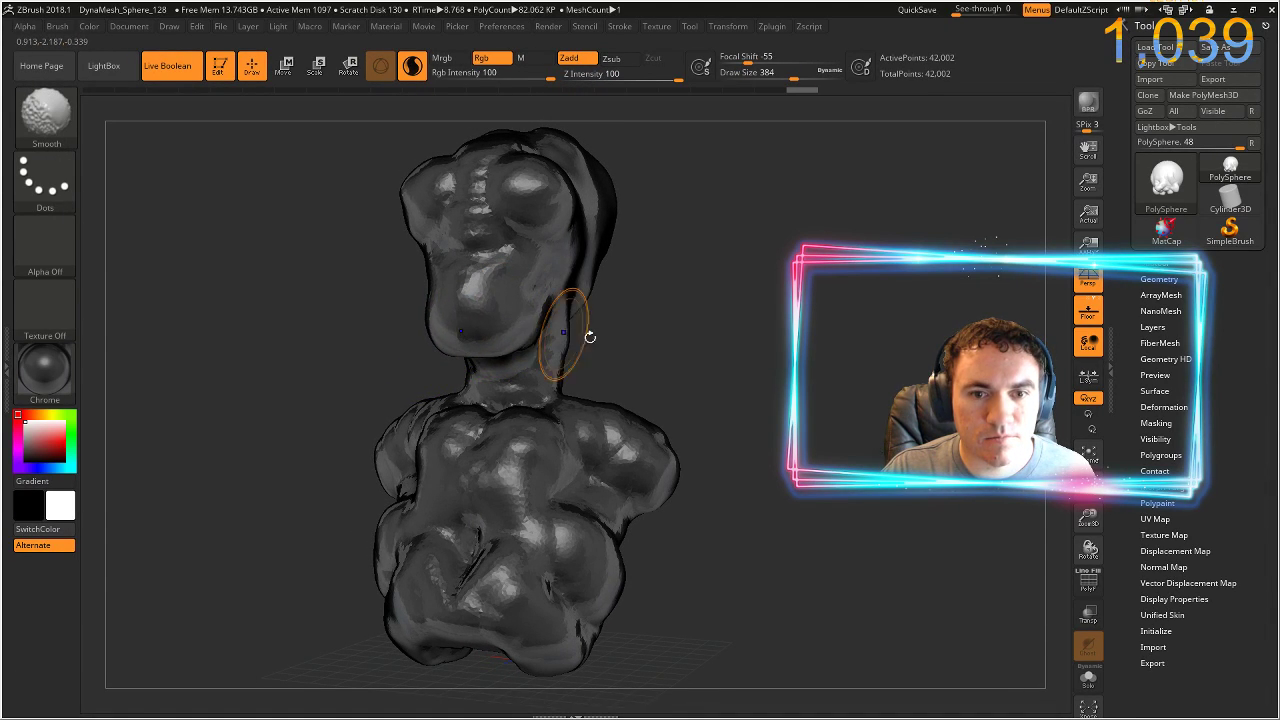
pyautogui.moveTo(590, 337); pyautogui.dragTo(628, 366)
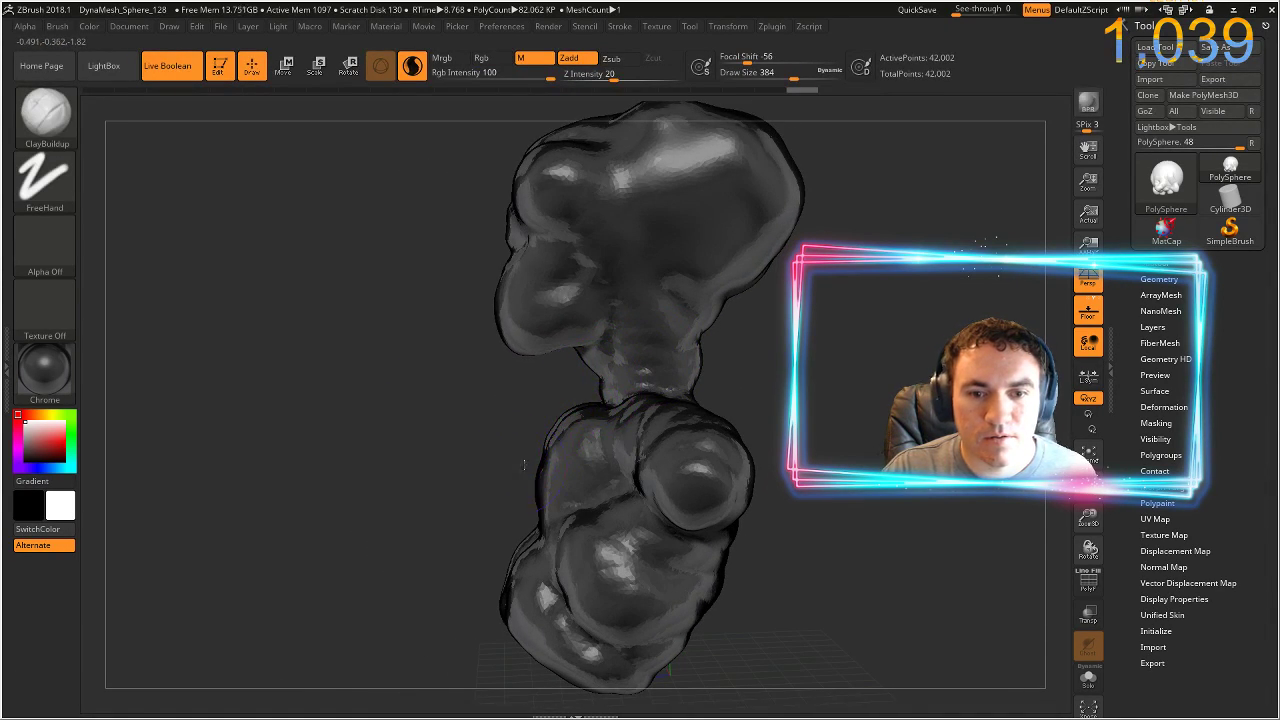
# - Build up the front of the torso and fill its underside with broad ClayBuildup strokes
pyautogui.moveTo(523, 464); pyautogui.dragTo(553, 505)
pyautogui.moveTo(562, 452)
pyautogui.mouseDown()
pyautogui.moveTo(566, 512)
pyautogui.moveTo(548, 508)
pyautogui.mouseUp()
pyautogui.keyDown('alt'); pyautogui.moveTo(300, 495); pyautogui.dragTo(316, 469); pyautogui.keyUp('alt')
pyautogui.moveTo(385, 473); pyautogui.dragTo(519, 505)
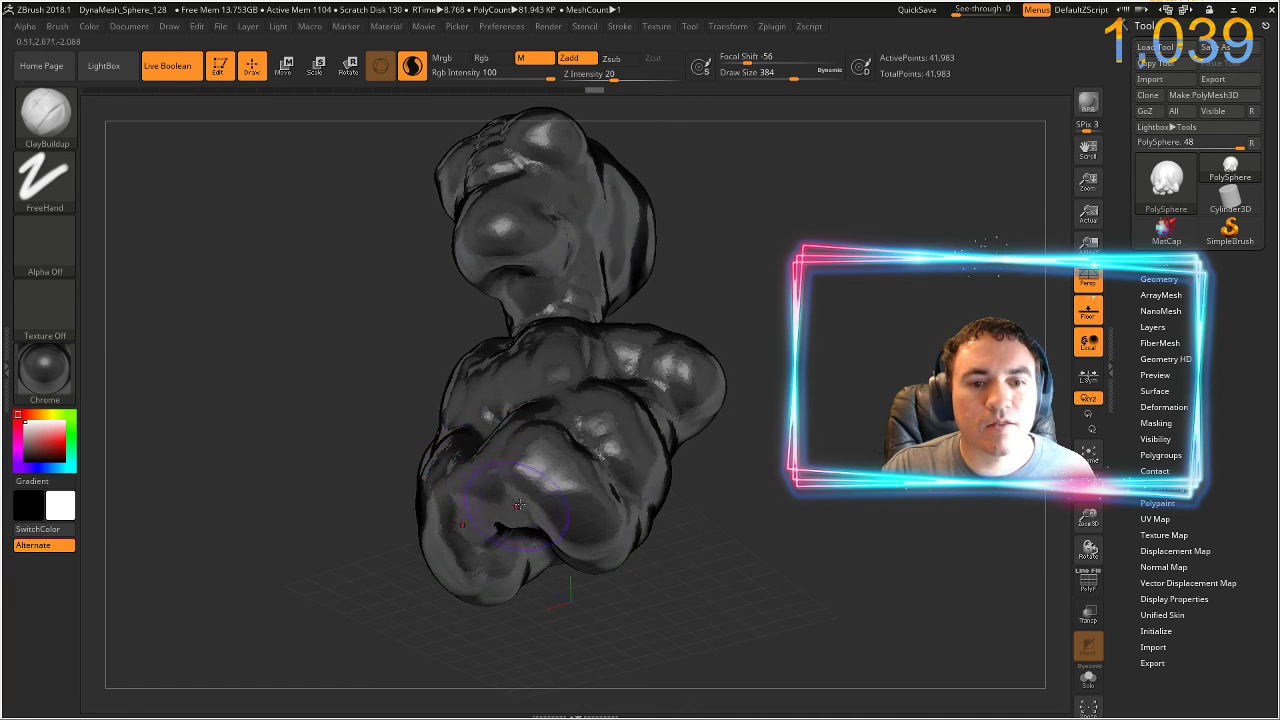
pyautogui.moveTo(324, 508); pyautogui.dragTo(434, 454)
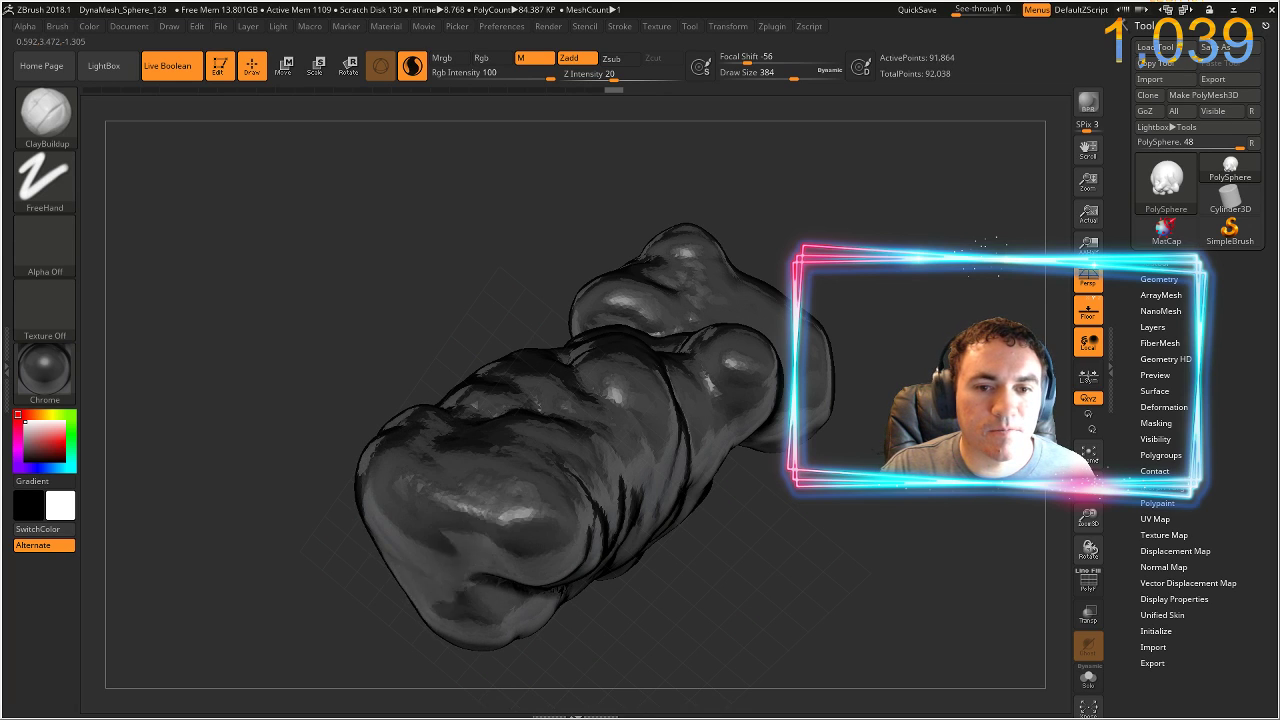
# - Thicken the lower end of the torso into a solid pelvis with ClayBuildup and Smooth strokes from several angles
pyautogui.moveTo(545, 532); pyautogui.dragTo(514, 514)
pyautogui.moveTo(240, 400)
pyautogui.mouseDown()
pyautogui.moveTo(214, 453)
pyautogui.moveTo(214, 526)
pyautogui.moveTo(290, 480)
pyautogui.moveTo(280, 450)
pyautogui.moveTo(326, 406)
pyautogui.mouseUp()
pyautogui.keyDown('shift'); pyautogui.moveTo(456, 374); pyautogui.dragTo(453, 476); pyautogui.keyUp('shift')
pyautogui.moveTo(366, 405)
pyautogui.mouseDown()
pyautogui.moveTo(382, 480)
pyautogui.moveTo(440, 385)
pyautogui.moveTo(398, 520)
pyautogui.moveTo(411, 476)
pyautogui.moveTo(460, 468)
pyautogui.moveTo(440, 410)
pyautogui.mouseUp()
pyautogui.keyDown('ctrl'); pyautogui.moveTo(180, 430); pyautogui.dragTo(279, 446); pyautogui.keyUp('ctrl')
pyautogui.keyDown('alt'); pyautogui.moveTo(687, 460); pyautogui.dragTo(737, 451); pyautogui.keyUp('alt')
pyautogui.moveTo(714, 497); pyautogui.dragTo(684, 472)
pyautogui.moveTo(335, 532)
pyautogui.mouseDown()
pyautogui.moveTo(405, 583)
pyautogui.moveTo(388, 580)
pyautogui.moveTo(398, 567)
pyautogui.moveTo(364, 507)
pyautogui.mouseUp()
pyautogui.keyDown('ctrl'); pyautogui.moveTo(290, 572); pyautogui.dragTo(265, 588); pyautogui.keyUp('ctrl')
pyautogui.moveTo(265, 588); pyautogui.dragTo(405, 555)
# - Round off and smooth the pelvis and hips, preparing an even base for the legs
pyautogui.moveTo(268, 495)
pyautogui.mouseDown()
pyautogui.moveTo(263, 451)
pyautogui.moveTo(206, 407)
pyautogui.moveTo(250, 415)
pyautogui.moveTo(243, 425)
pyautogui.mouseUp()
pyautogui.keyDown('ctrl'); pyautogui.moveTo(285, 572); pyautogui.dragTo(268, 588); pyautogui.keyUp('ctrl')
pyautogui.moveTo(240, 409)
pyautogui.keyDown('shift'); pyautogui.mouseDown()
pyautogui.moveTo(243, 385)
pyautogui.moveTo(228, 423)
pyautogui.moveTo(243, 368)
pyautogui.moveTo(274, 397)
pyautogui.mouseUp(); pyautogui.keyUp('shift')
pyautogui.keyDown('shift'); pyautogui.moveTo(330, 488); pyautogui.dragTo(368, 532); pyautogui.keyUp('shift')
pyautogui.moveTo(335, 632)
pyautogui.keyDown('alt'); pyautogui.mouseDown()
pyautogui.moveTo(374, 526)
pyautogui.moveTo(368, 412)
pyautogui.moveTo(360, 492)
pyautogui.moveTo(358, 432)
pyautogui.moveTo(352, 468)
pyautogui.moveTo(372, 470)
pyautogui.mouseUp(); pyautogui.keyUp('alt')
pyautogui.moveTo(572, 462)
pyautogui.keyDown('ctrl'); pyautogui.mouseDown()
pyautogui.moveTo(592, 484)
pyautogui.moveTo(525, 413)
pyautogui.mouseUp(); pyautogui.keyUp('ctrl')
pyautogui.press('shift')
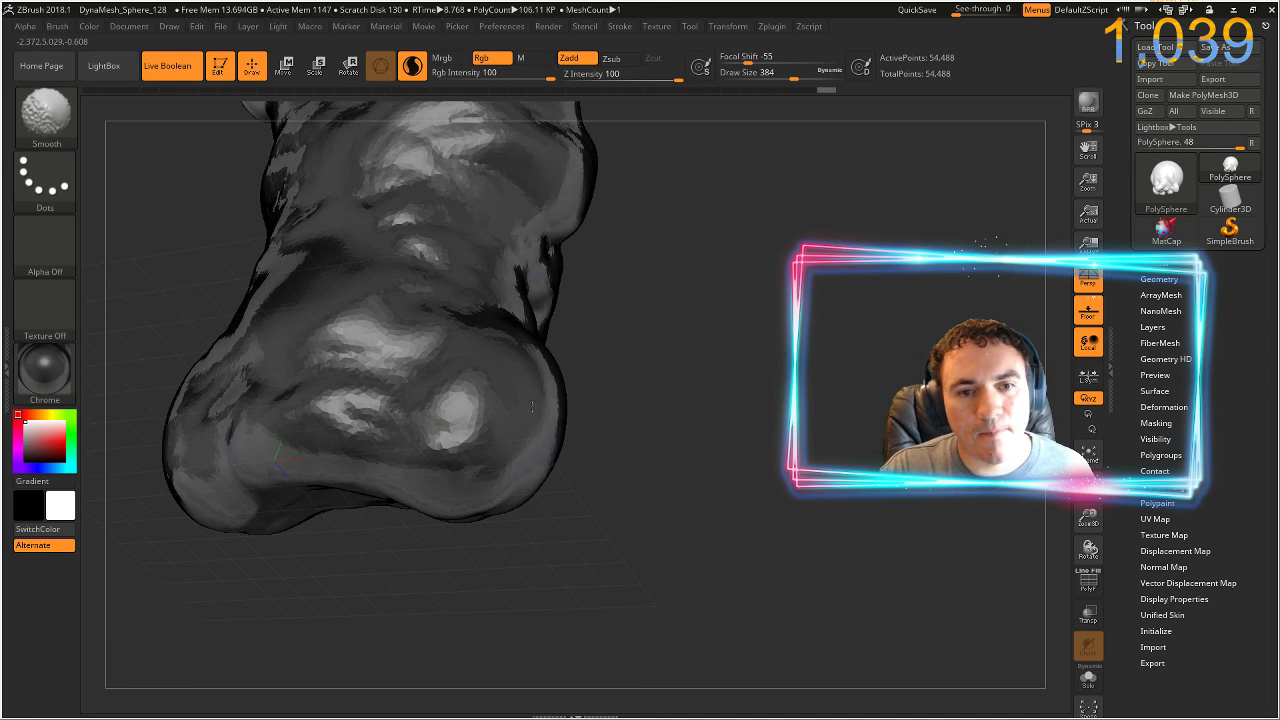
pyautogui.moveTo(416, 408)
pyautogui.keyDown('shift'); pyautogui.mouseDown()
pyautogui.moveTo(290, 390)
pyautogui.moveTo(445, 410)
pyautogui.mouseUp(); pyautogui.keyUp('shift')
pyautogui.moveTo(520, 557); pyautogui.dragTo(532, 466)
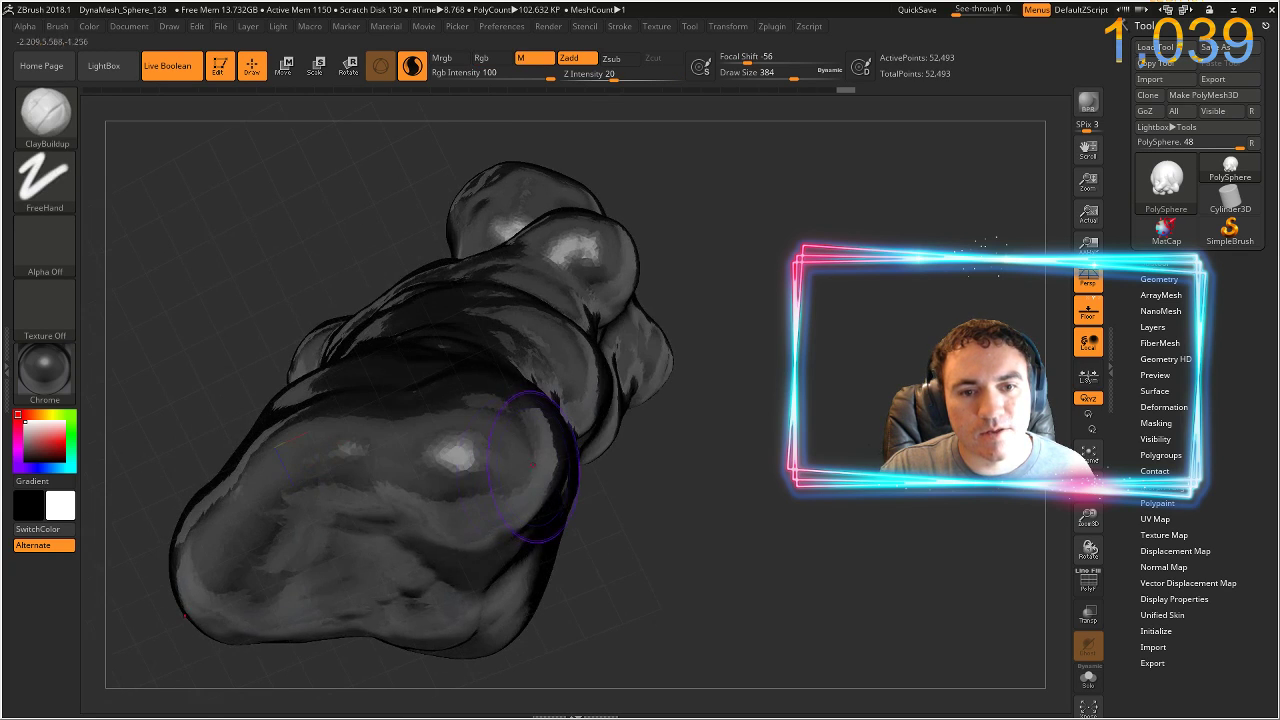
# - Start two leg stubs on the pelvis, set Z Intensity to 62 and extend them into long symmetrical legs with ClayBuildup
pyautogui.moveTo(448, 508)
pyautogui.mouseDown()
pyautogui.moveTo(490, 492)
pyautogui.moveTo(478, 486)
pyautogui.moveTo(484, 510)
pyautogui.moveTo(502, 497)
pyautogui.mouseUp()
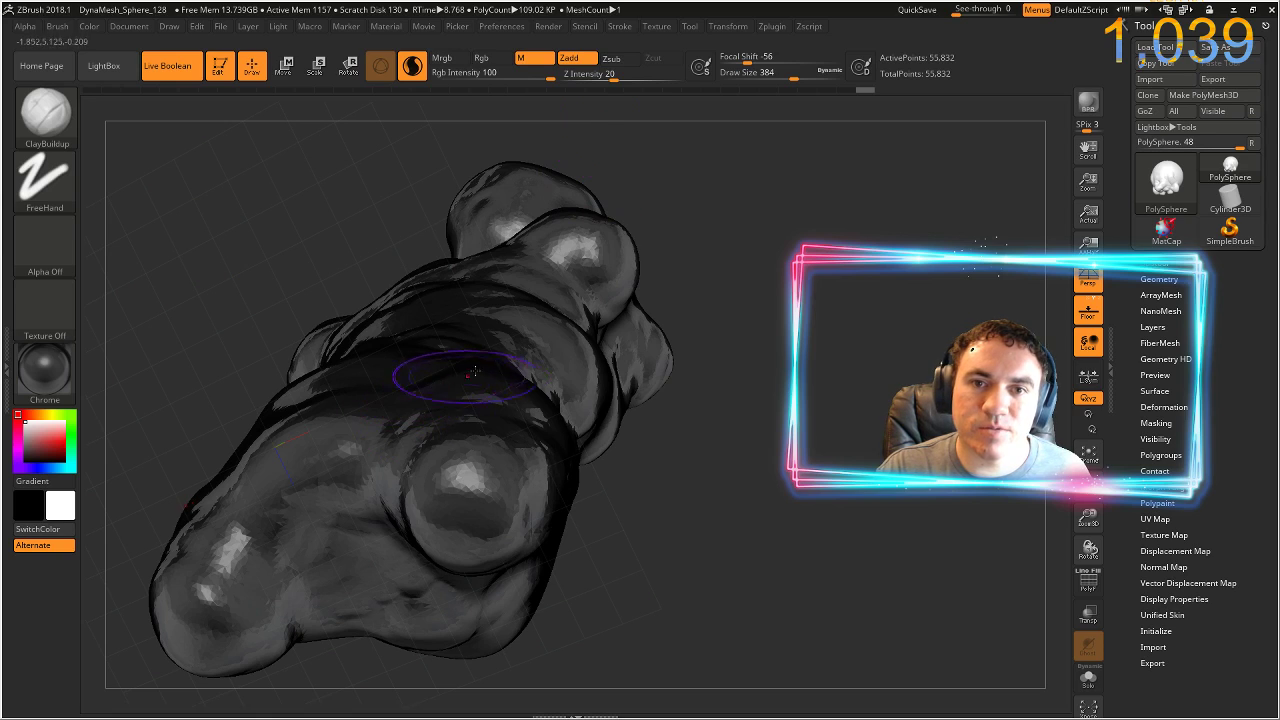
pyautogui.moveTo(626, 81); pyautogui.dragTo(651, 90)
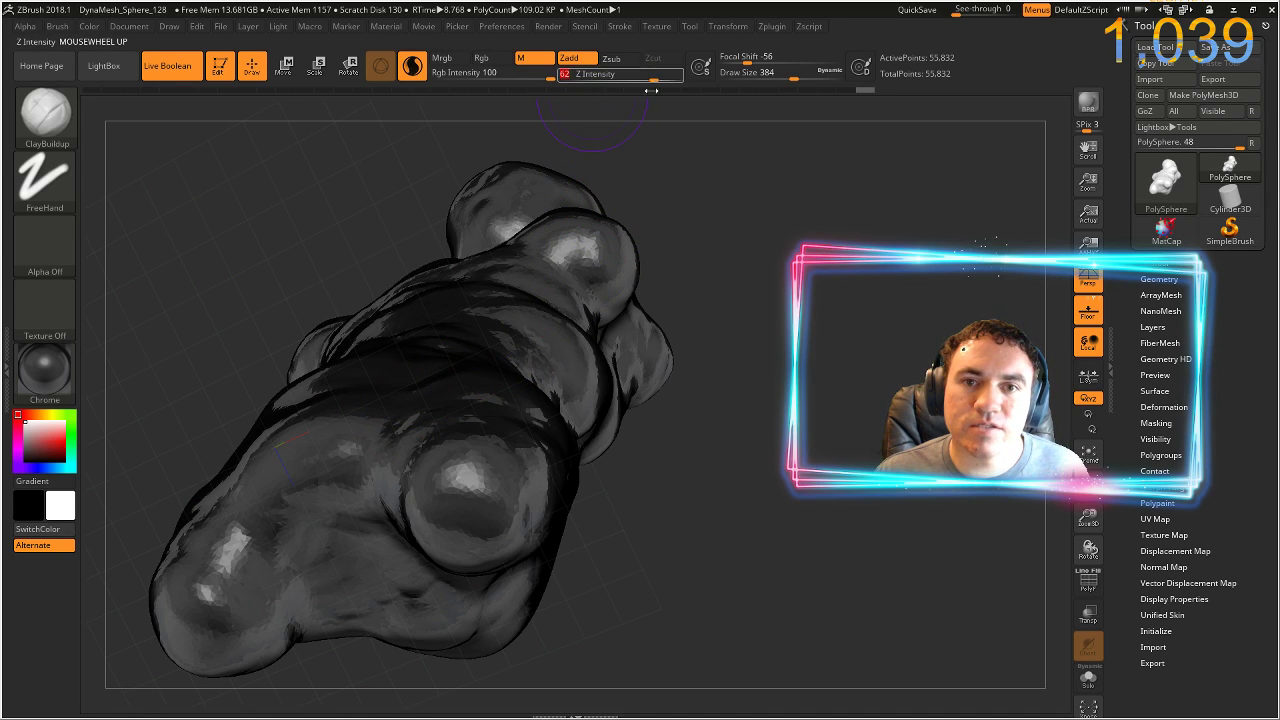
pyautogui.moveTo(485, 476)
pyautogui.mouseDown()
pyautogui.moveTo(415, 525)
pyautogui.moveTo(450, 492)
pyautogui.moveTo(390, 479)
pyautogui.moveTo(160, 640)
pyautogui.moveTo(450, 520)
pyautogui.moveTo(130, 650)
pyautogui.moveTo(443, 535)
pyautogui.moveTo(560, 520)
pyautogui.moveTo(400, 545)
pyautogui.moveTo(565, 585)
pyautogui.moveTo(440, 588)
pyautogui.moveTo(500, 560)
pyautogui.moveTo(450, 600)
pyautogui.moveTo(540, 607)
pyautogui.mouseUp()
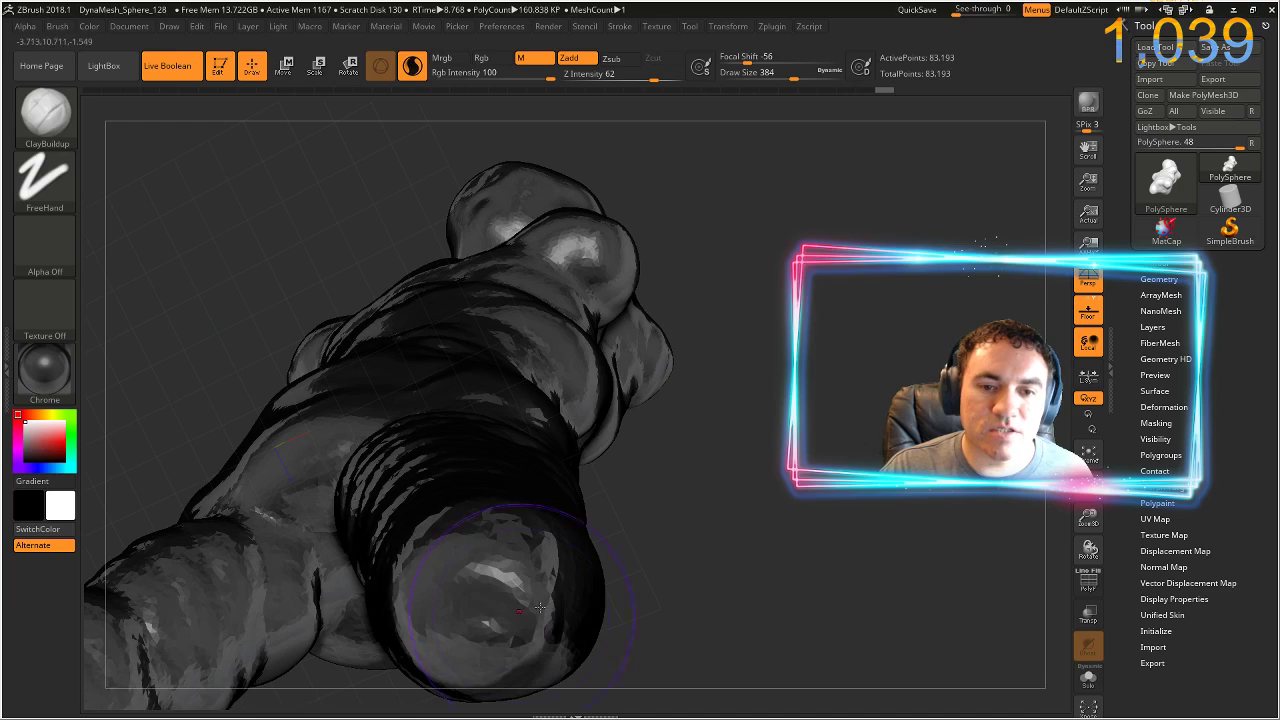
pyautogui.moveTo(733, 546)
pyautogui.mouseDown()
pyautogui.moveTo(766, 480)
pyautogui.moveTo(729, 597)
pyautogui.moveTo(785, 422)
pyautogui.moveTo(741, 525)
pyautogui.moveTo(676, 503)
pyautogui.mouseUp()
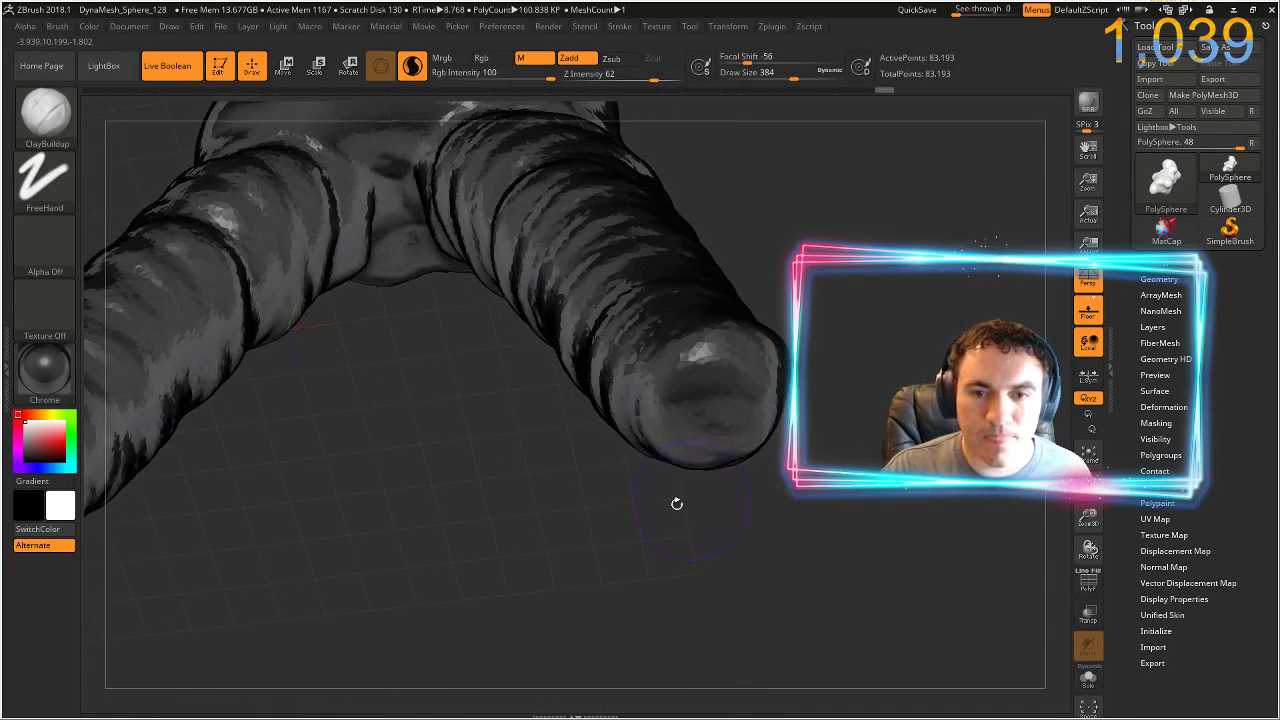
pyautogui.moveTo(701, 396)
pyautogui.mouseDown()
pyautogui.moveTo(663, 450)
pyautogui.moveTo(720, 420)
pyautogui.moveTo(700, 480)
pyautogui.moveTo(660, 470)
pyautogui.moveTo(640, 436)
pyautogui.moveTo(622, 462)
pyautogui.mouseUp()
pyautogui.moveTo(600, 590)
pyautogui.mouseDown()
pyautogui.moveTo(520, 480)
pyautogui.moveTo(560, 420)
pyautogui.mouseUp()
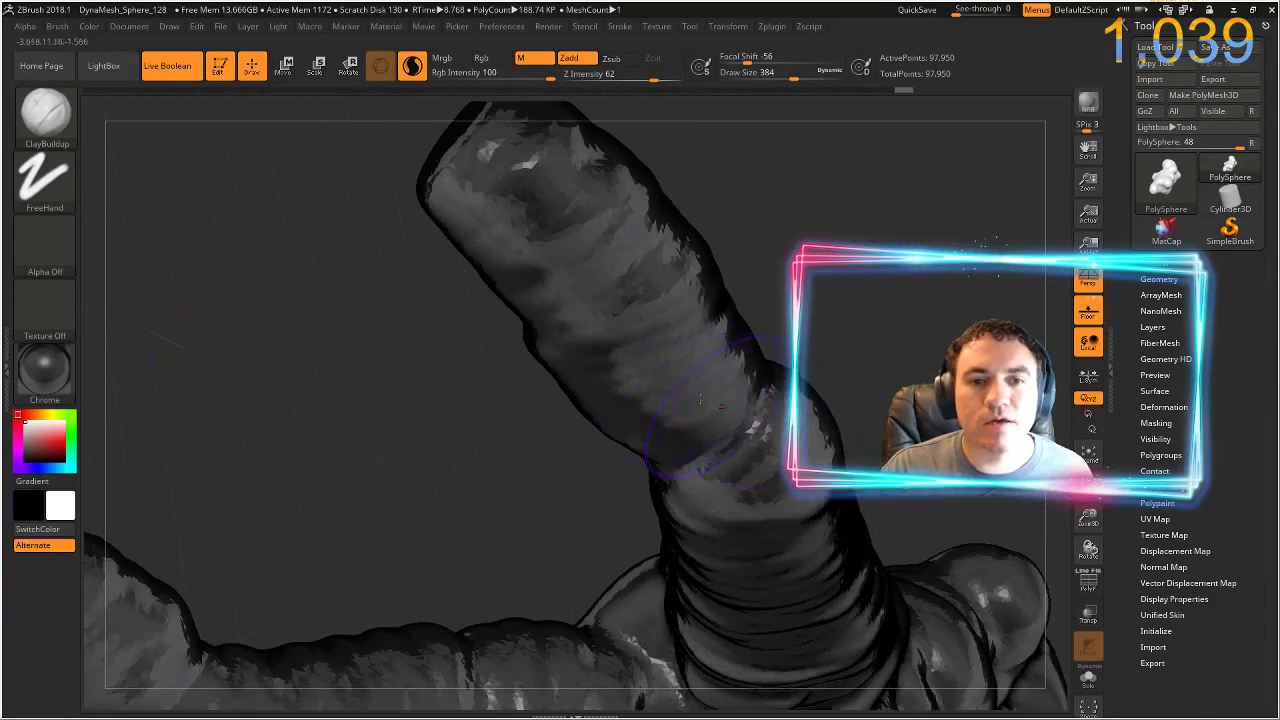
# - Build the lower legs and rounded feet onto the ends of the legs with ClayBuildup
pyautogui.moveTo(235, 373); pyautogui.dragTo(520, 405)
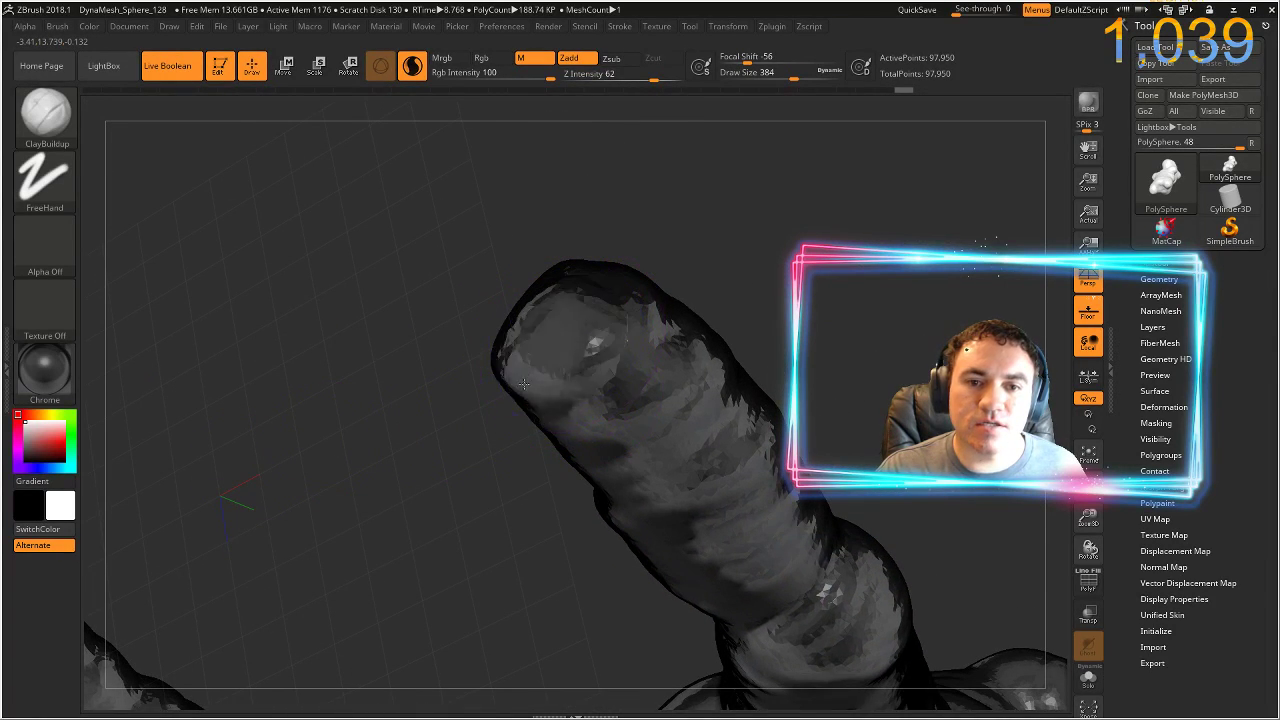
pyautogui.moveTo(567, 350); pyautogui.dragTo(530, 410)
pyautogui.moveTo(375, 440); pyautogui.dragTo(430, 420)
pyautogui.moveTo(571, 363)
pyautogui.mouseDown()
pyautogui.moveTo(520, 410)
pyautogui.moveTo(614, 354)
pyautogui.moveTo(520, 420)
pyautogui.moveTo(565, 440)
pyautogui.moveTo(555, 450)
pyautogui.mouseUp()
pyautogui.moveTo(380, 450)
pyautogui.mouseDown()
pyautogui.moveTo(600, 420)
pyautogui.moveTo(530, 450)
pyautogui.mouseUp()
pyautogui.moveTo(495, 400)
pyautogui.mouseDown()
pyautogui.moveTo(475, 350)
pyautogui.moveTo(500, 335)
pyautogui.moveTo(460, 313)
pyautogui.moveTo(450, 290)
pyautogui.mouseUp()
pyautogui.moveTo(639, 138); pyautogui.dragTo(688, 258)
# - Pull two long thin arms straight outward from the shoulders with the SnakeHook brush
pyautogui.moveTo(741, 387); pyautogui.dragTo(719, 239, button='right')
pyautogui.keyDown('ctrl'); pyautogui.moveTo(862, 232); pyautogui.dragTo(806, 258); pyautogui.keyUp('ctrl')
pyautogui.keyDown('alt'); pyautogui.moveTo(768, 266); pyautogui.dragTo(712, 545, button='right'); pyautogui.keyUp('alt')
pyautogui.keyDown('ctrl'); pyautogui.moveTo(720, 352); pyautogui.dragTo(720, 425, button='right'); pyautogui.keyUp('ctrl')
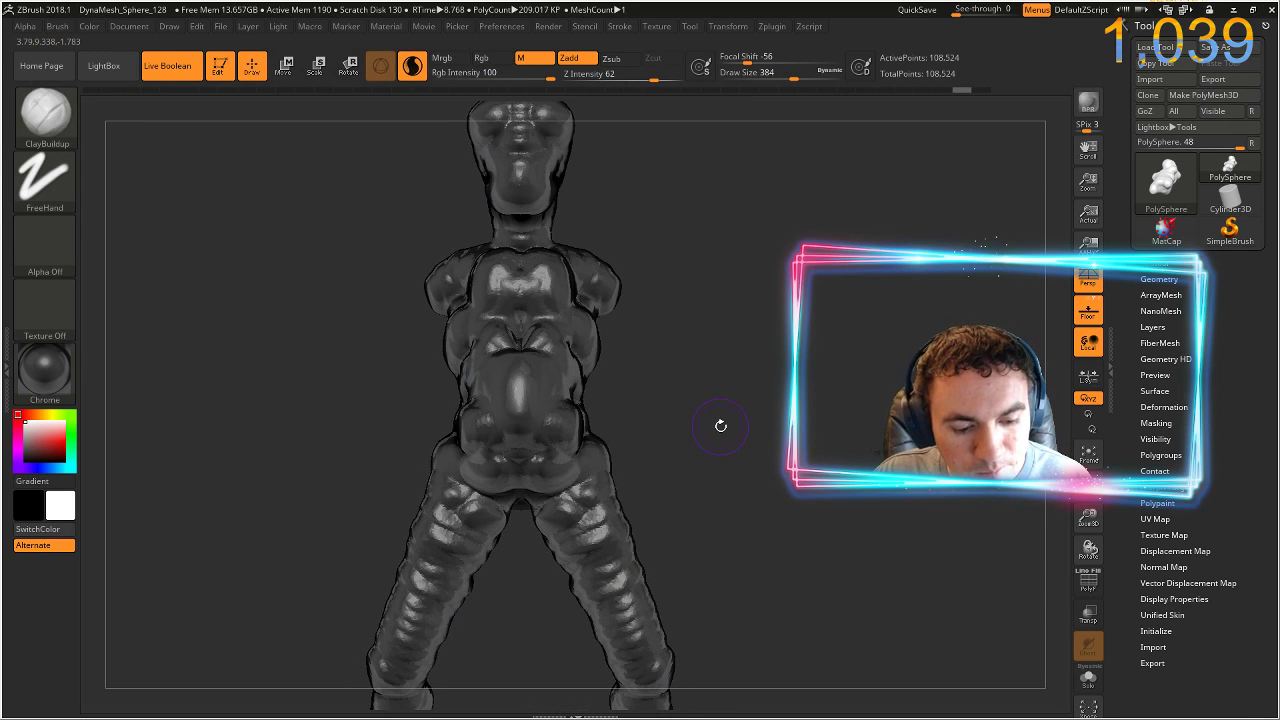
pyautogui.press('b')
pyautogui.press('s')
pyautogui.press('h')
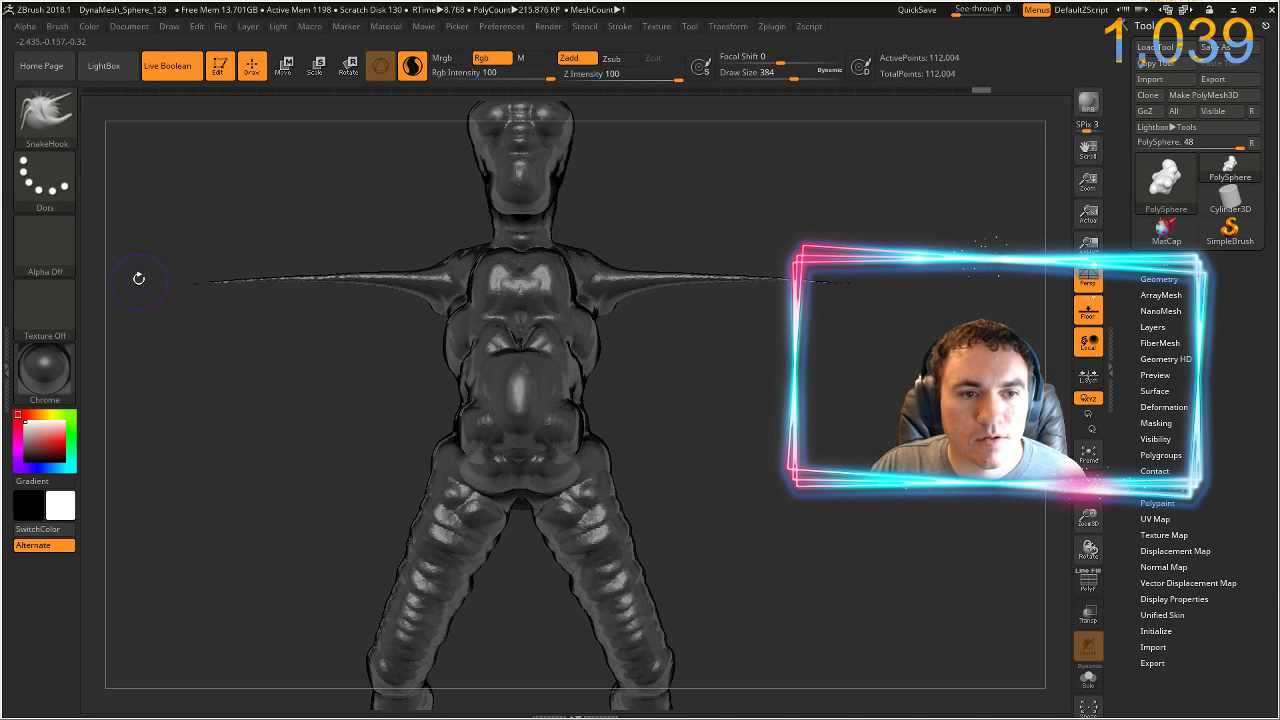
# - Thicken both arms along their length with the Inflat brush at Z Intensity 45 and smooth the jagged surface
pyautogui.press('b')
pyautogui.press('i')
pyautogui.press('n')
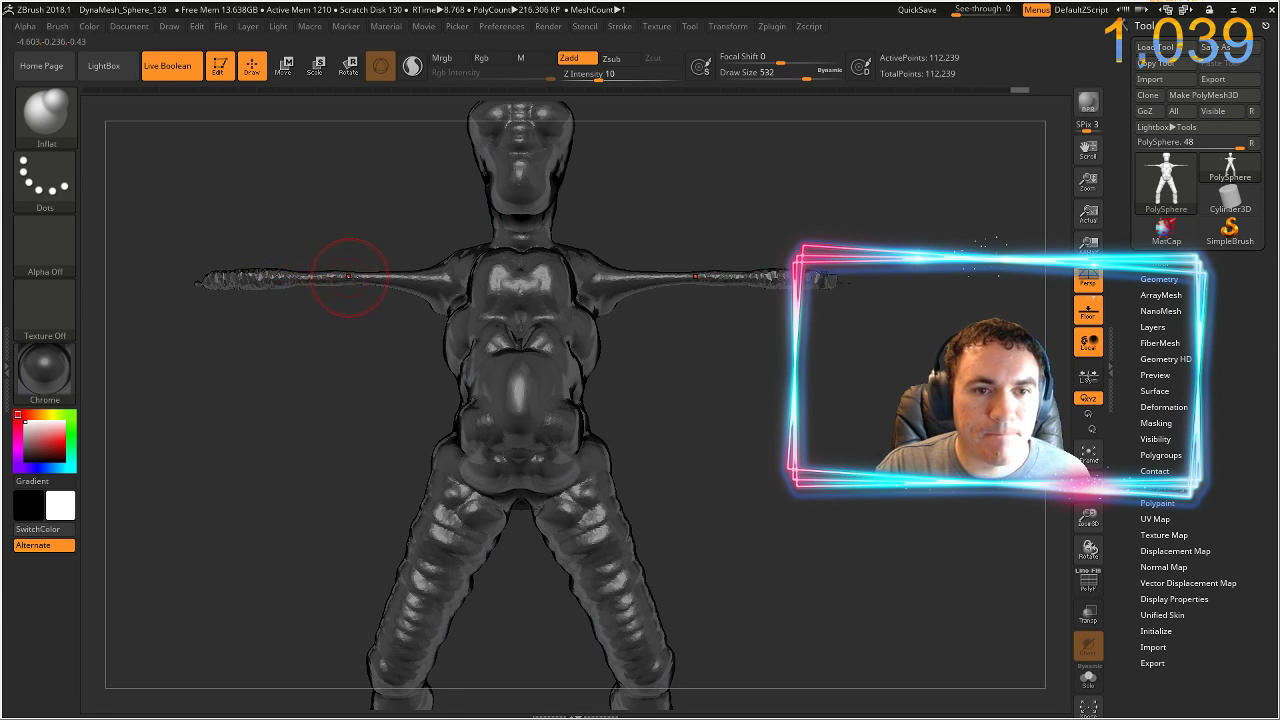
pyautogui.moveTo(600, 77); pyautogui.dragTo(640, 77)
pyautogui.moveTo(420, 262); pyautogui.dragTo(118, 271)
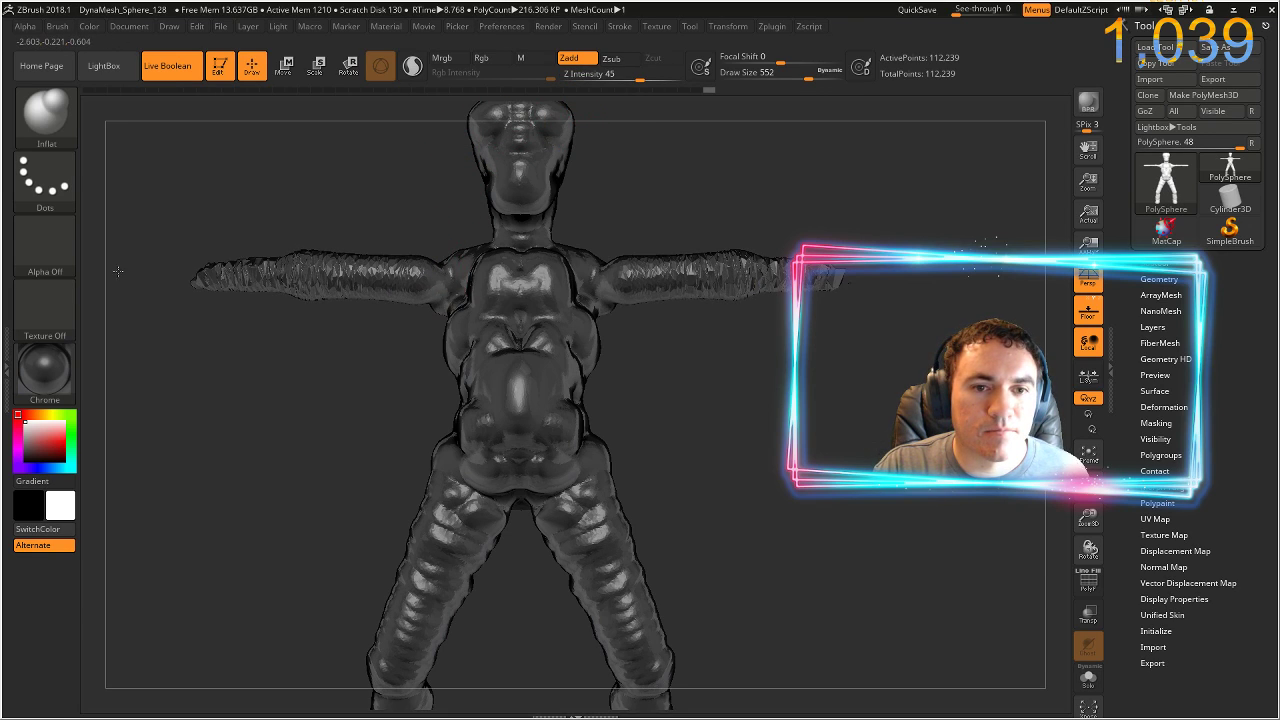
pyautogui.moveTo(280, 277)
pyautogui.mouseDown()
pyautogui.moveTo(188, 271)
pyautogui.moveTo(198, 268)
pyautogui.mouseUp()
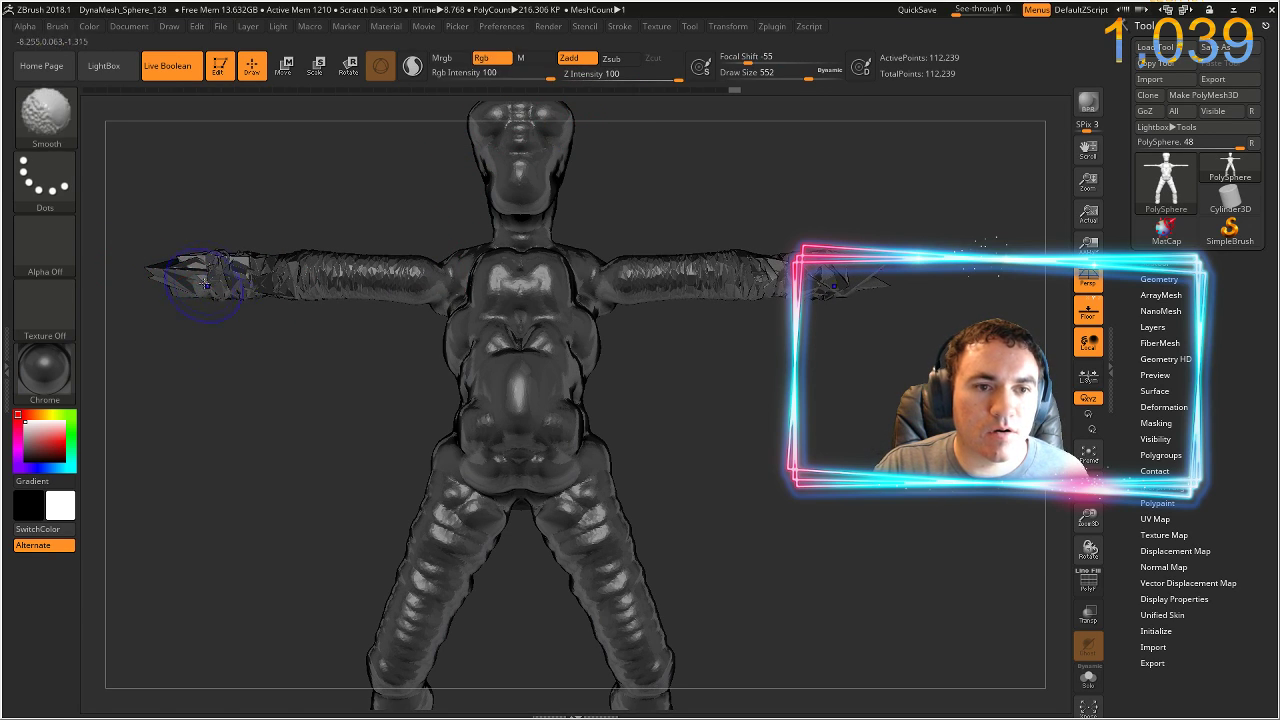
pyautogui.moveTo(250, 270)
pyautogui.keyDown('shift'); pyautogui.mouseDown()
pyautogui.moveTo(180, 272)
pyautogui.moveTo(372, 275)
pyautogui.mouseUp(); pyautogui.keyUp('shift')
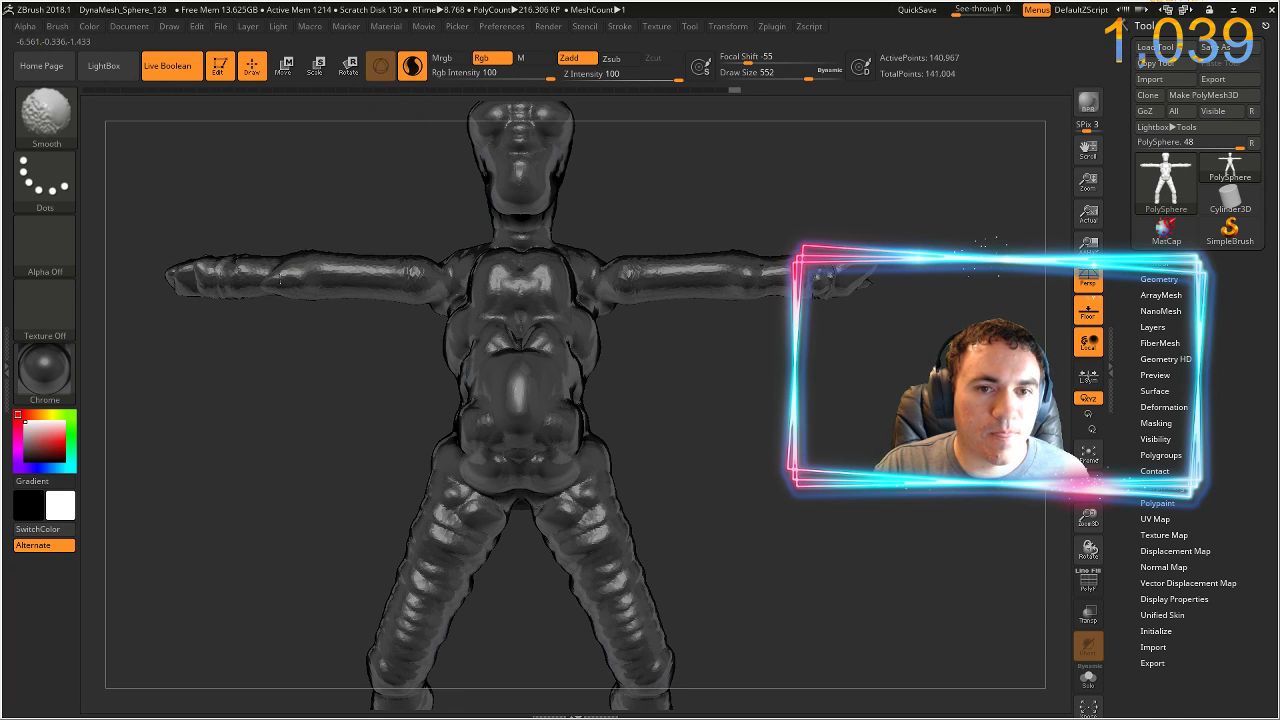
# - Smooth the faceted forearm and its pointed tip into a cleaner rounded shape
pyautogui.moveTo(269, 323)
pyautogui.mouseDown()
pyautogui.moveTo(251, 289)
pyautogui.moveTo(325, 242)
pyautogui.mouseUp()
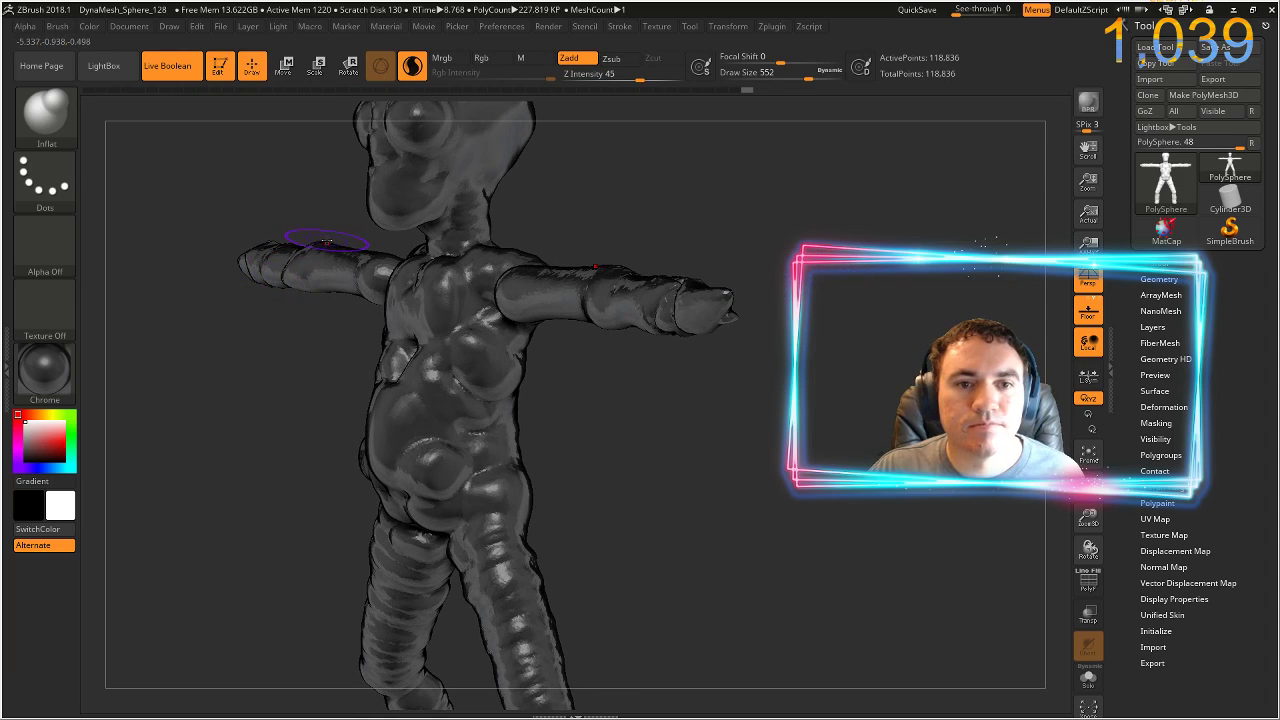
pyautogui.moveTo(707, 425); pyautogui.dragTo(270, 438)
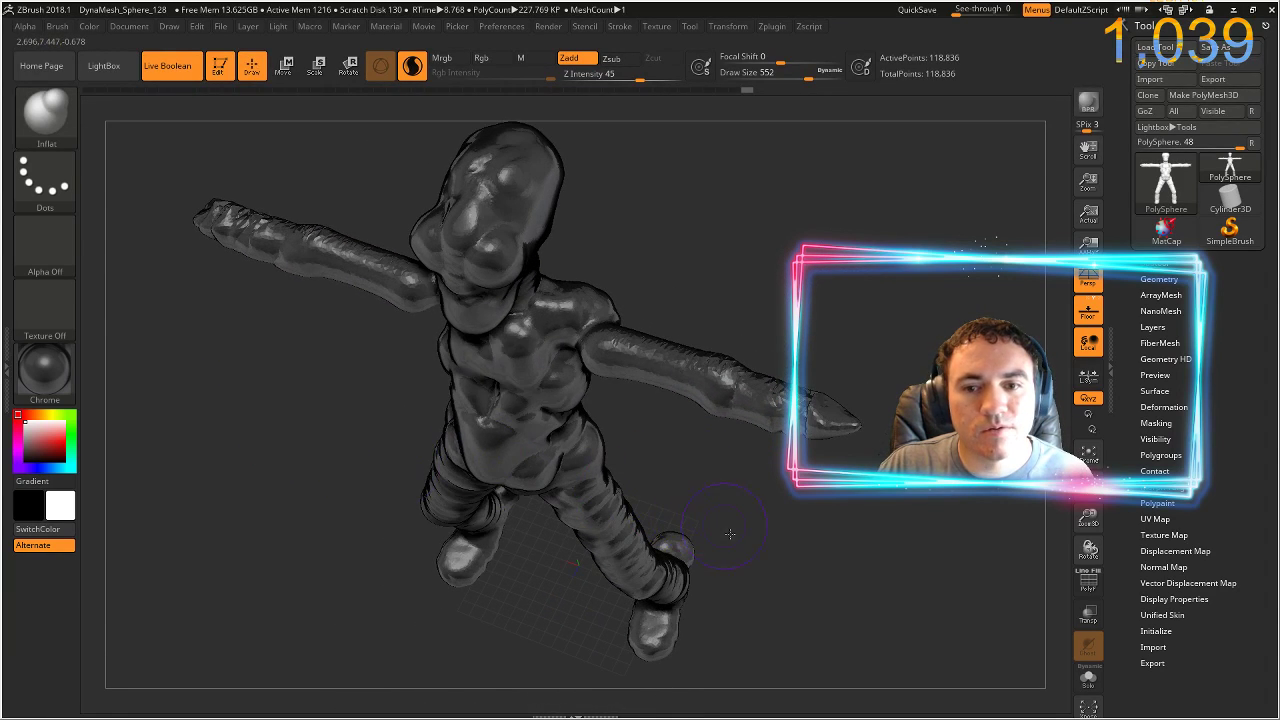
pyautogui.moveTo(730, 535); pyautogui.dragTo(726, 590)
pyautogui.keyDown('alt'); pyautogui.moveTo(786, 380); pyautogui.dragTo(800, 495, button='right'); pyautogui.keyUp('alt')
pyautogui.keyDown('alt'); pyautogui.moveTo(640, 475); pyautogui.dragTo(831, 549, button='right'); pyautogui.keyUp('alt')
pyautogui.moveTo(830, 547); pyautogui.dragTo(351, 562)
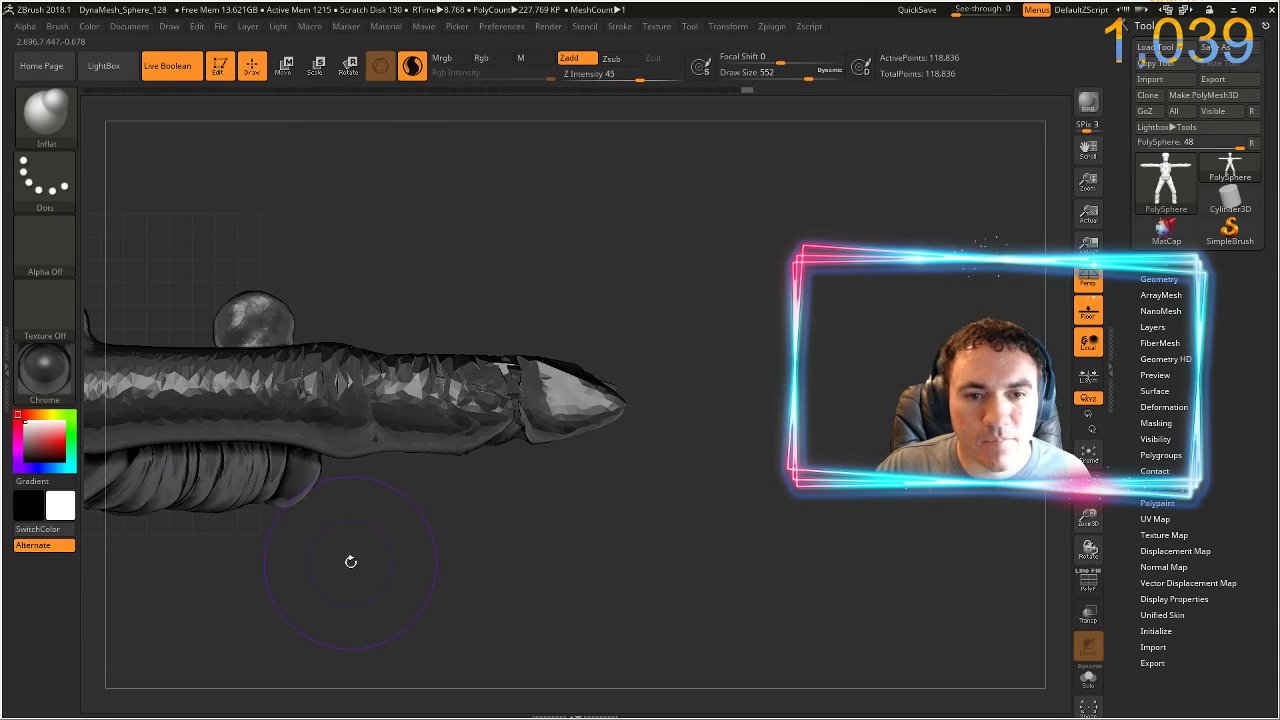
pyautogui.keyDown('shift'); pyautogui.moveTo(368, 387); pyautogui.dragTo(530, 390); pyautogui.keyUp('shift')
pyautogui.keyDown('shift'); pyautogui.moveTo(443, 386); pyautogui.dragTo(568, 392); pyautogui.keyUp('shift')
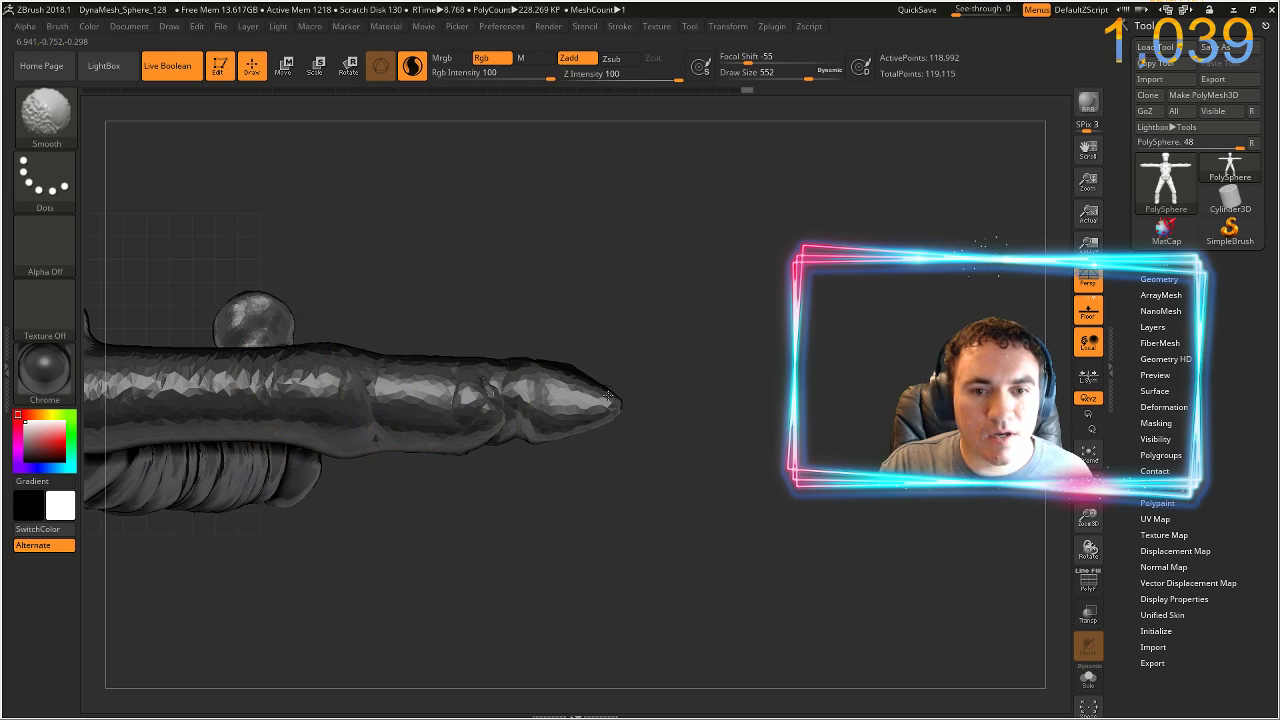
# - Pull the arm's end into two diverging finger-like prongs with SnakeHook and smooth them
pyautogui.press('b')
pyautogui.press('s')
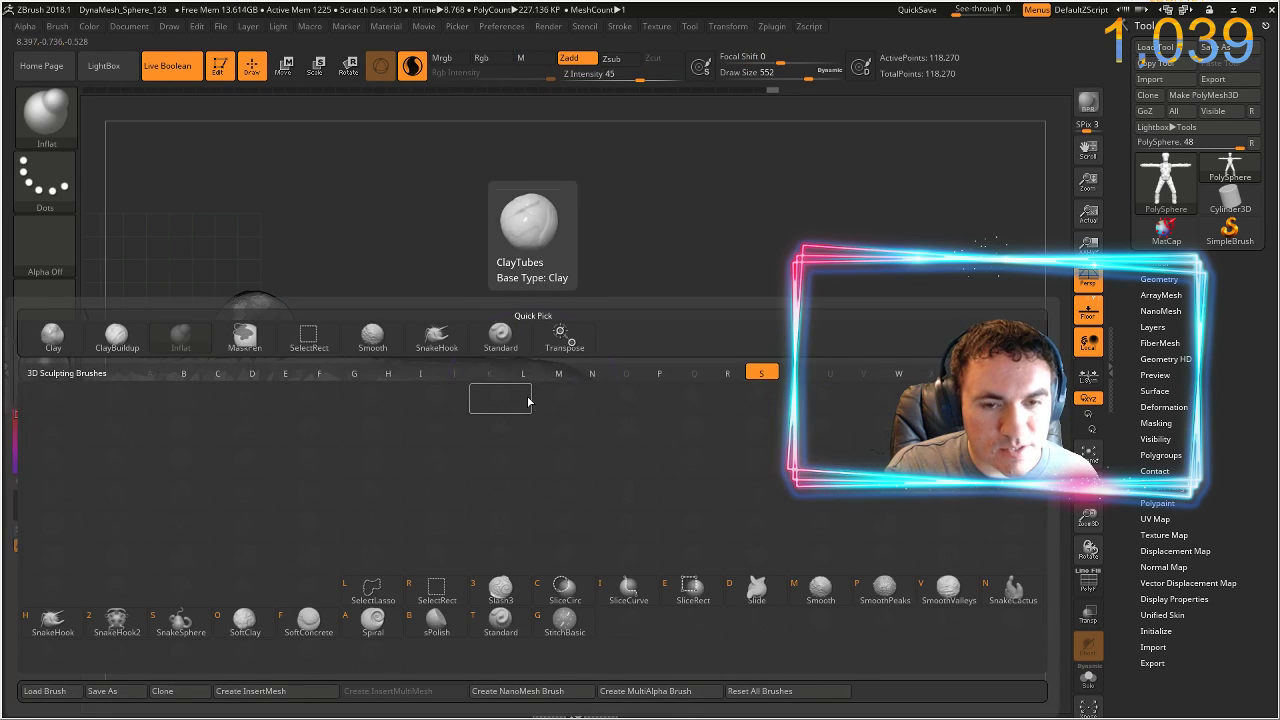
pyautogui.press('h')
pyautogui.moveTo(581, 374)
pyautogui.mouseDown()
pyautogui.moveTo(622, 372)
pyautogui.moveTo(655, 331)
pyautogui.mouseUp()
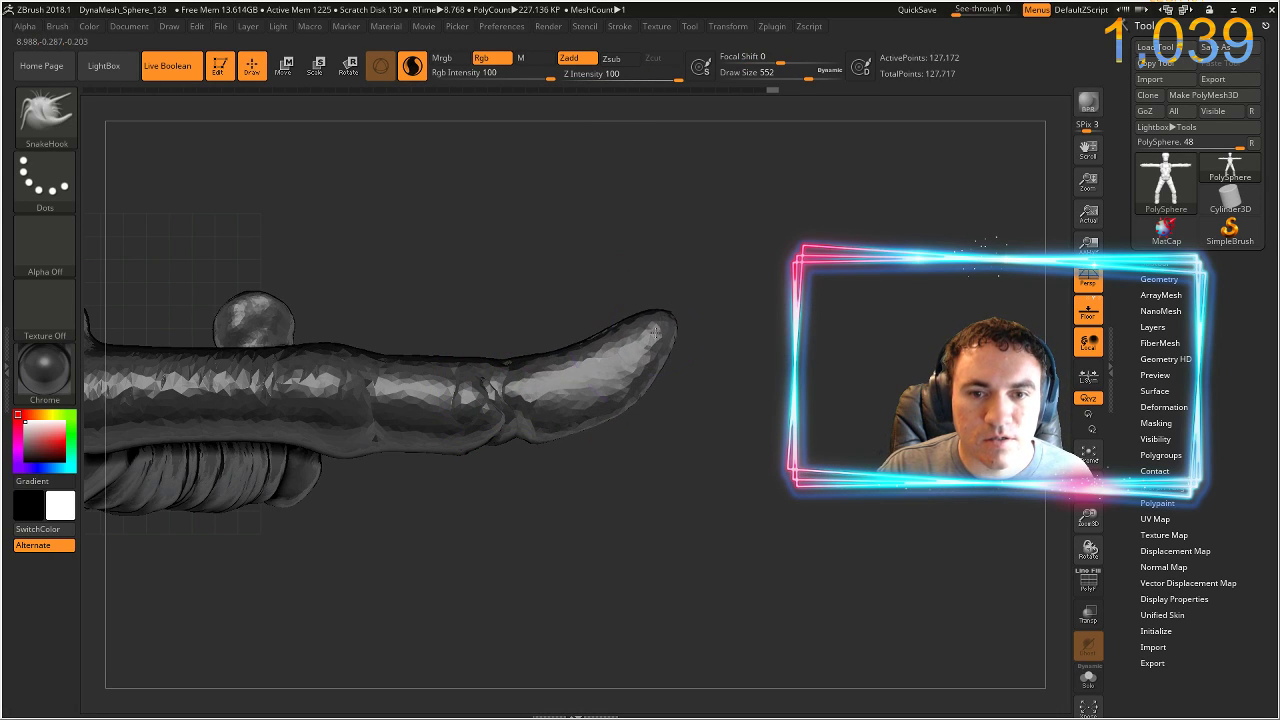
pyautogui.moveTo(614, 402); pyautogui.dragTo(643, 430)
pyautogui.moveTo(637, 338); pyautogui.dragTo(770, 218)
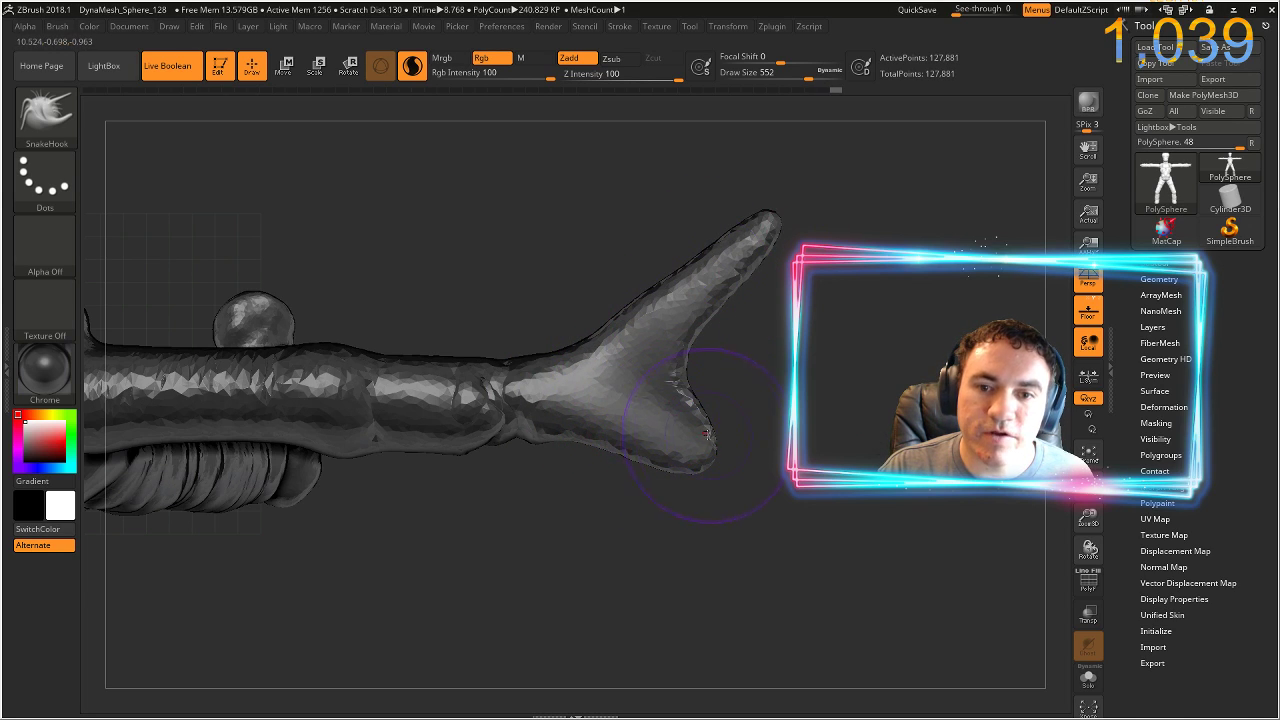
pyautogui.moveTo(707, 433); pyautogui.dragTo(880, 455)
pyautogui.moveTo(742, 250)
pyautogui.mouseDown()
pyautogui.moveTo(812, 213)
pyautogui.moveTo(752, 238)
pyautogui.mouseUp()
pyautogui.keyDown('shift'); pyautogui.moveTo(633, 370); pyautogui.dragTo(725, 398); pyautogui.keyUp('shift')
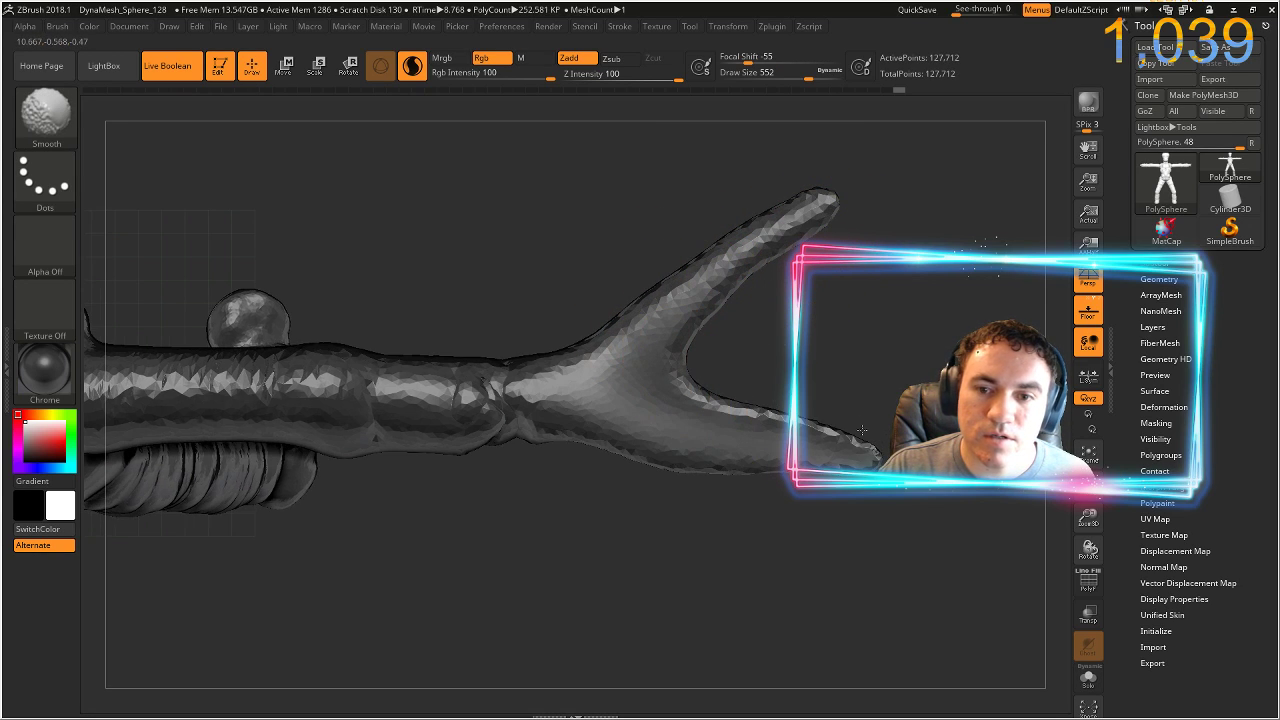
pyautogui.keyDown('shift'); pyautogui.moveTo(815, 435); pyautogui.dragTo(846, 449); pyautogui.keyUp('shift')
# - Swell the tips of both prongs into round balls with the Inflat brush and smooth the upper prong
pyautogui.press('b')
pyautogui.press('i')
pyautogui.press('n')
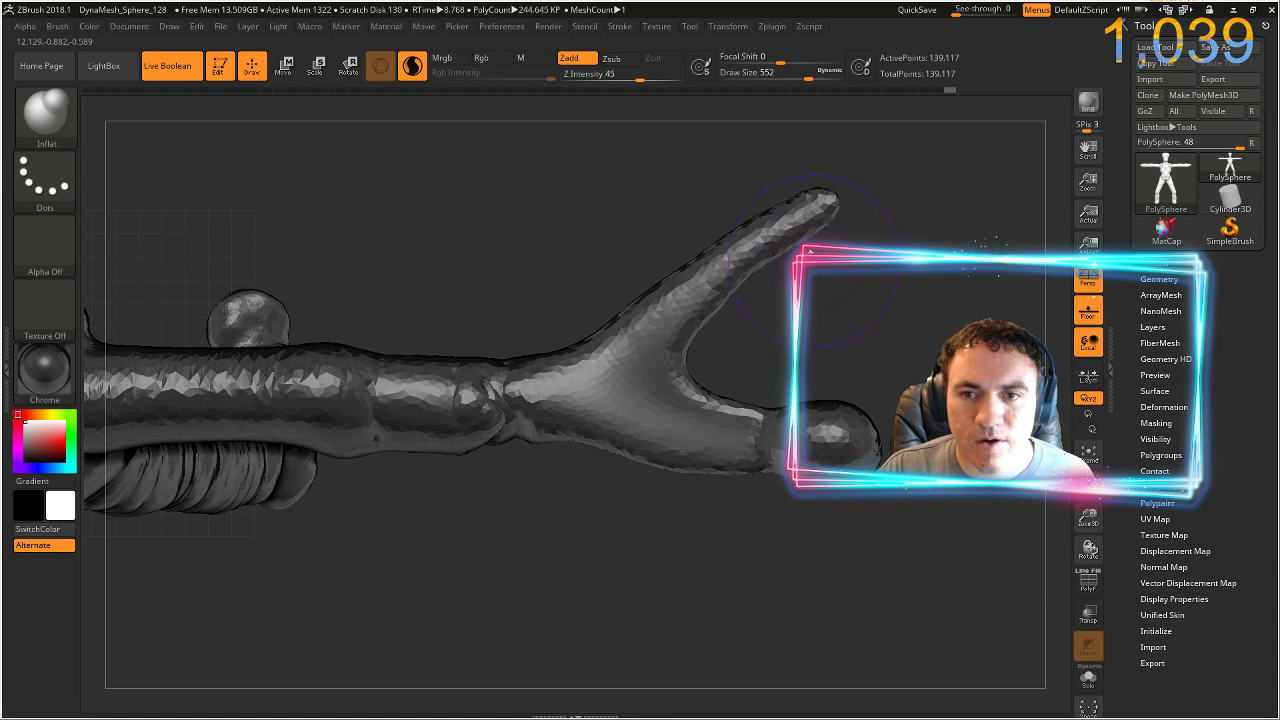
pyautogui.moveTo(818, 210); pyautogui.dragTo(828, 200)
pyautogui.moveTo(776, 240)
pyautogui.keyDown('shift'); pyautogui.mouseDown()
pyautogui.moveTo(779, 207)
pyautogui.moveTo(796, 226)
pyautogui.moveTo(816, 218)
pyautogui.mouseUp(); pyautogui.keyUp('shift')
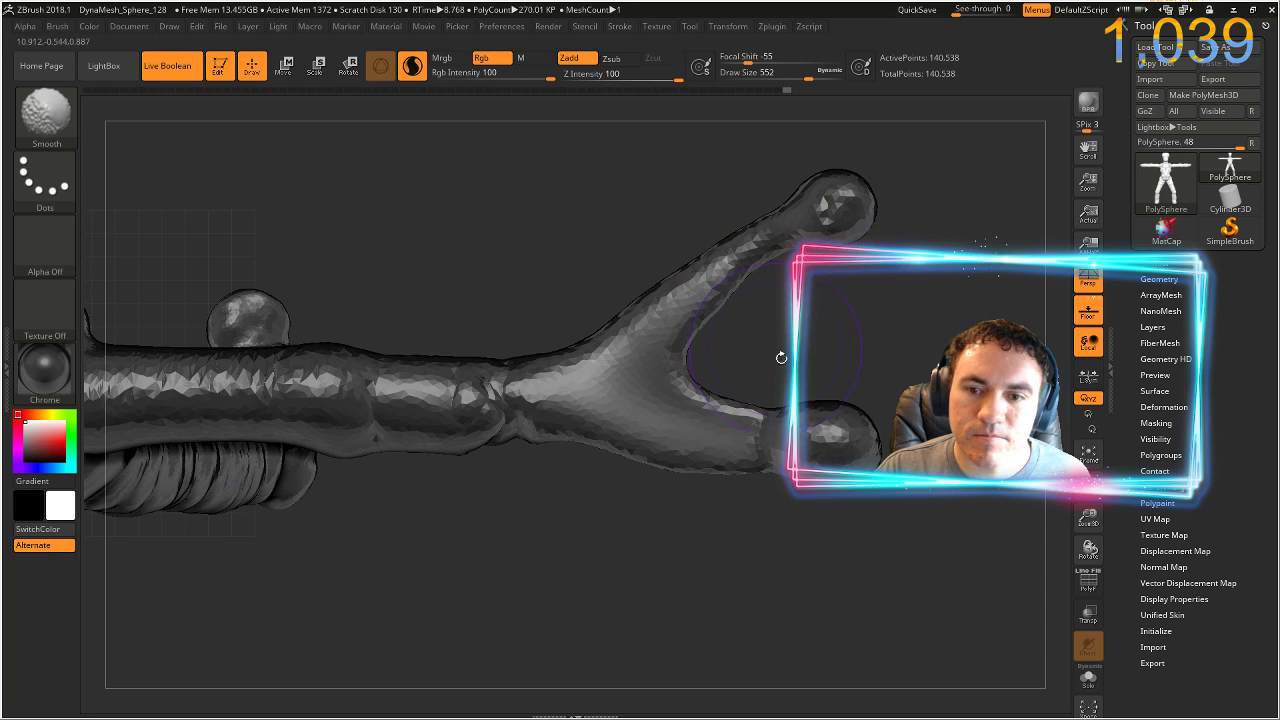
pyautogui.moveTo(698, 513)
pyautogui.mouseDown()
pyautogui.moveTo(677, 503)
pyautogui.moveTo(646, 370)
pyautogui.moveTo(639, 380)
pyautogui.moveTo(663, 371)
pyautogui.moveTo(740, 231)
pyautogui.moveTo(397, 420)
pyautogui.moveTo(519, 427)
pyautogui.moveTo(314, 371)
pyautogui.mouseUp()
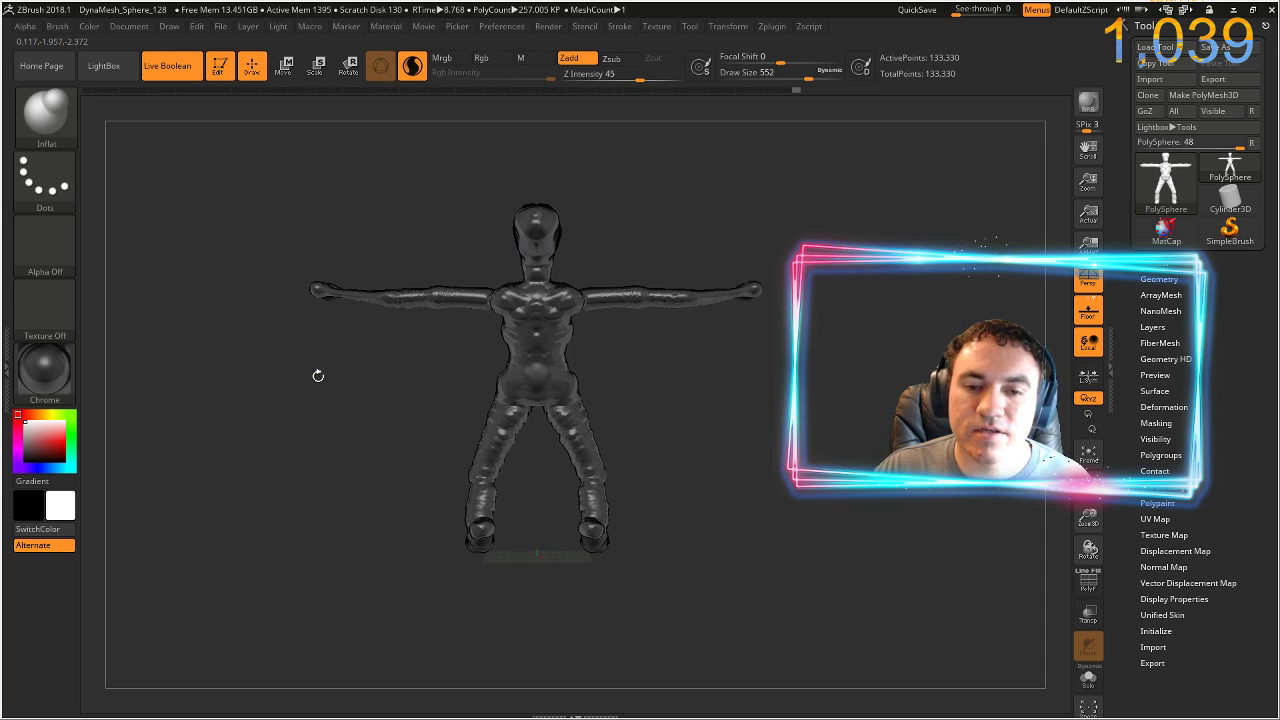
pyautogui.keyDown('alt'); pyautogui.moveTo(409, 391); pyautogui.dragTo(486, 383); pyautogui.keyUp('alt')
pyautogui.moveTo(757, 446)
pyautogui.keyDown('alt'); pyautogui.mouseDown(button='right')
pyautogui.moveTo(766, 469)
pyautogui.moveTo(743, 477)
pyautogui.moveTo(545, 519)
pyautogui.moveTo(867, 462)
pyautogui.mouseUp(button='right'); pyautogui.keyUp('alt')
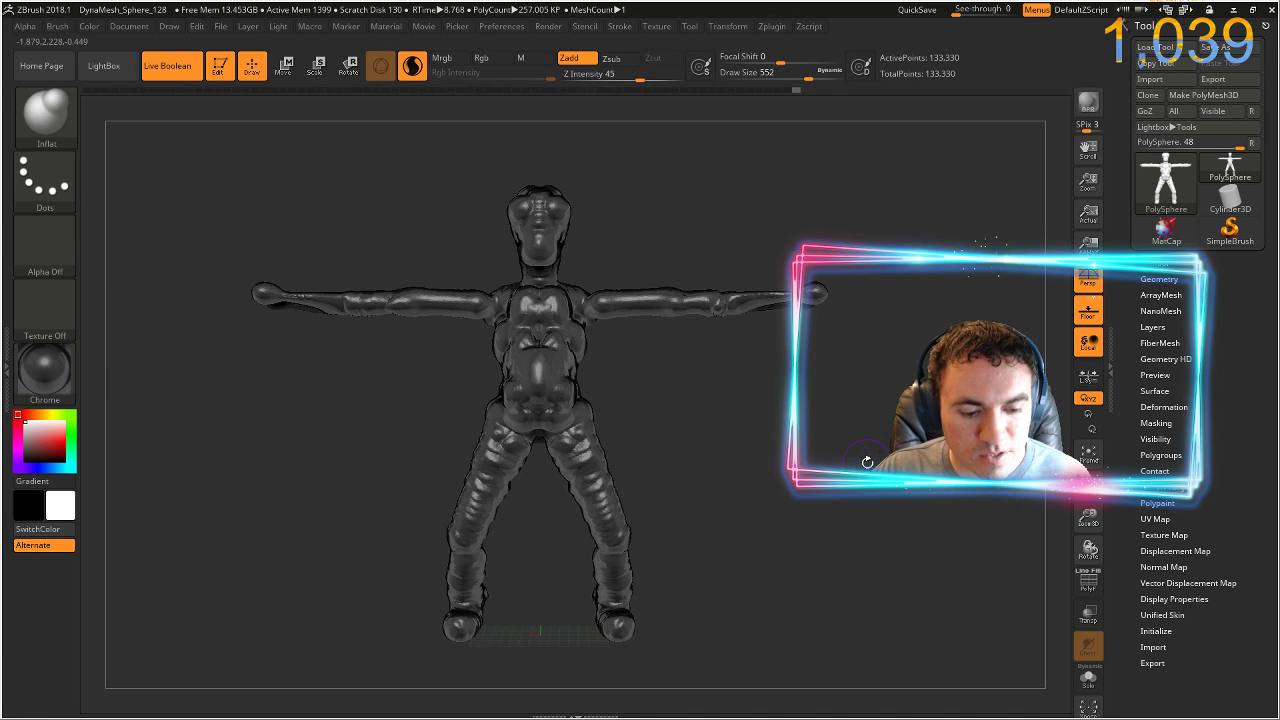
pyautogui.scroll(2, 866, 460)
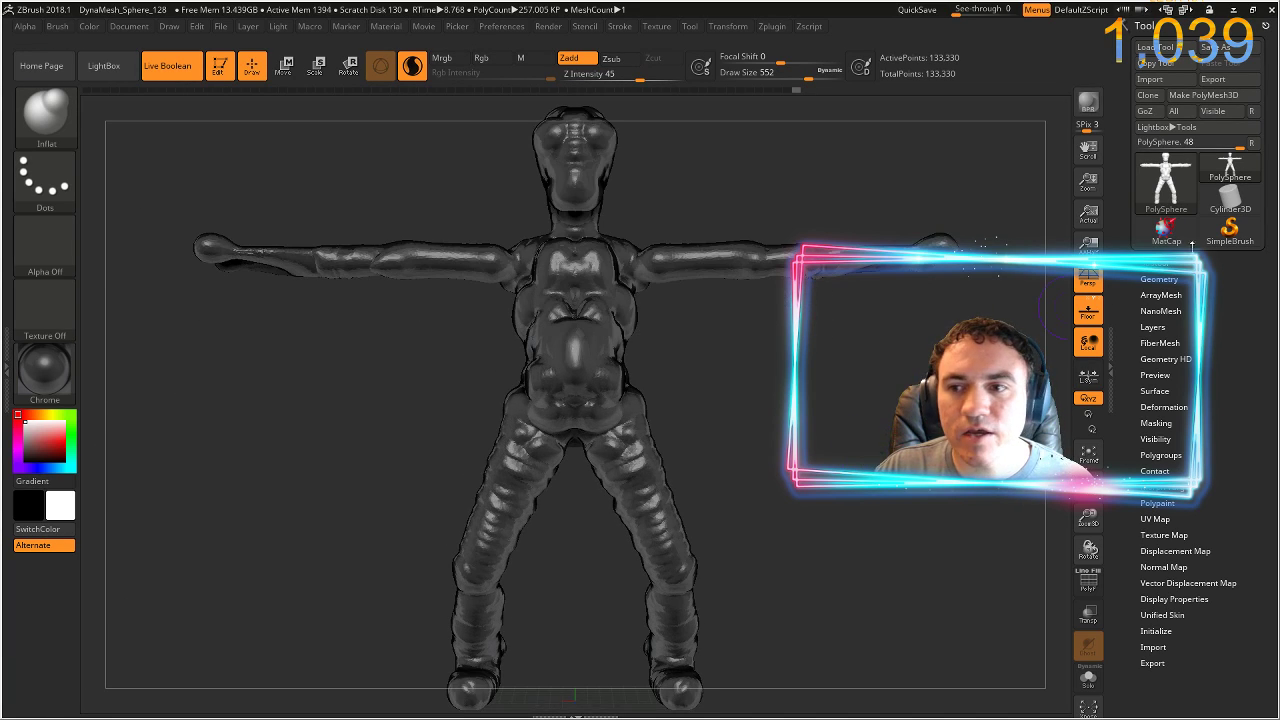
# - Leave edit mode by switching to the SimpleBrush tool, and erase the figure from the canvas with the EraserBrush
pyautogui.click(1222, 232)
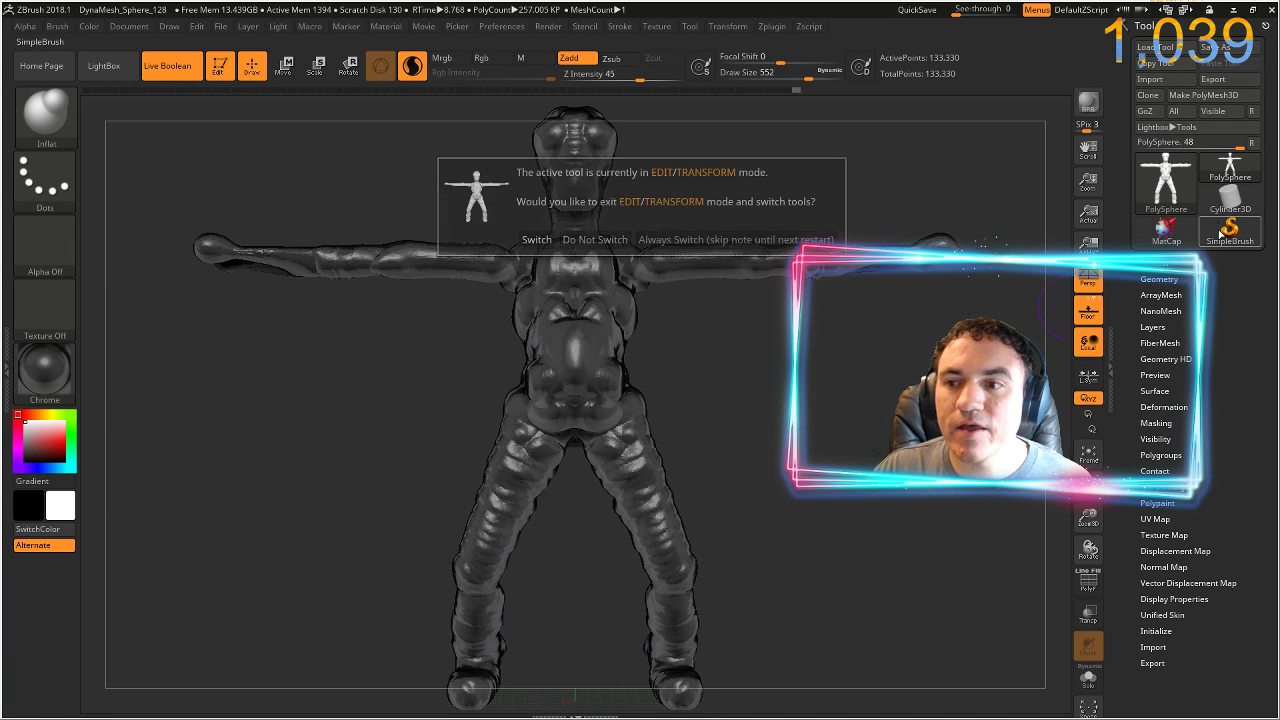
pyautogui.click(536, 239)
pyautogui.click(1227, 235)
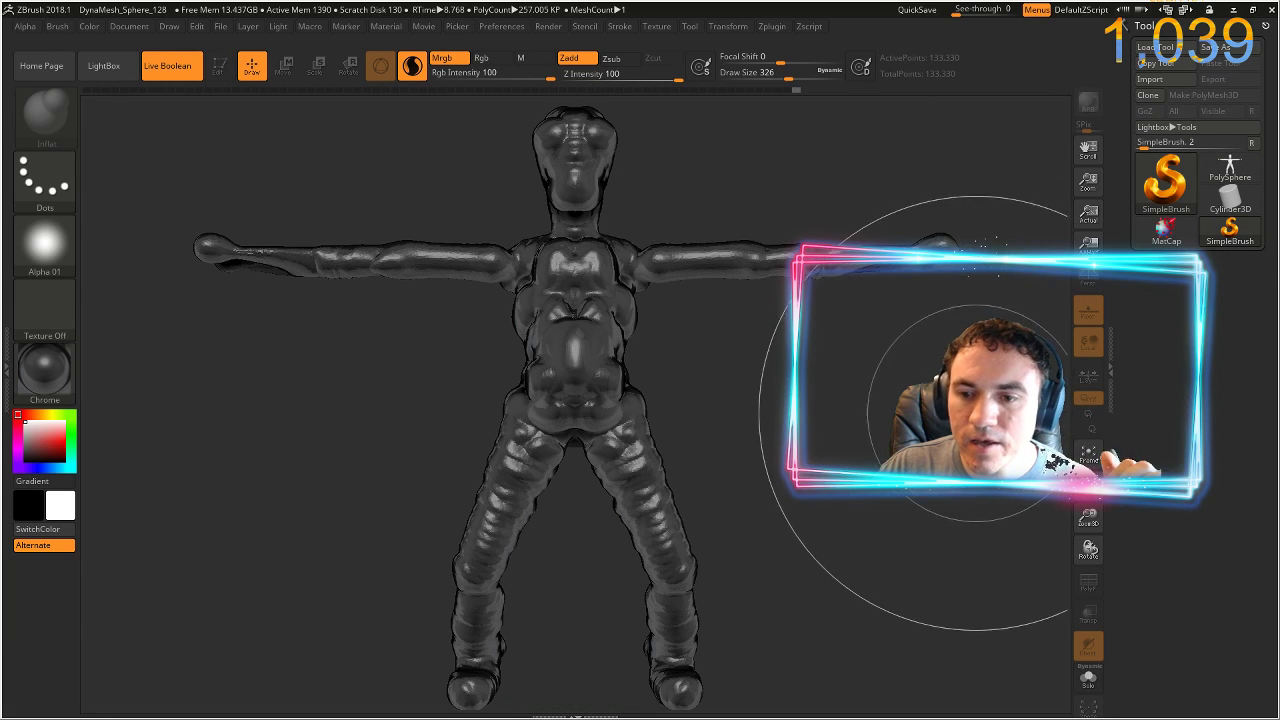
pyautogui.click(1228, 232)
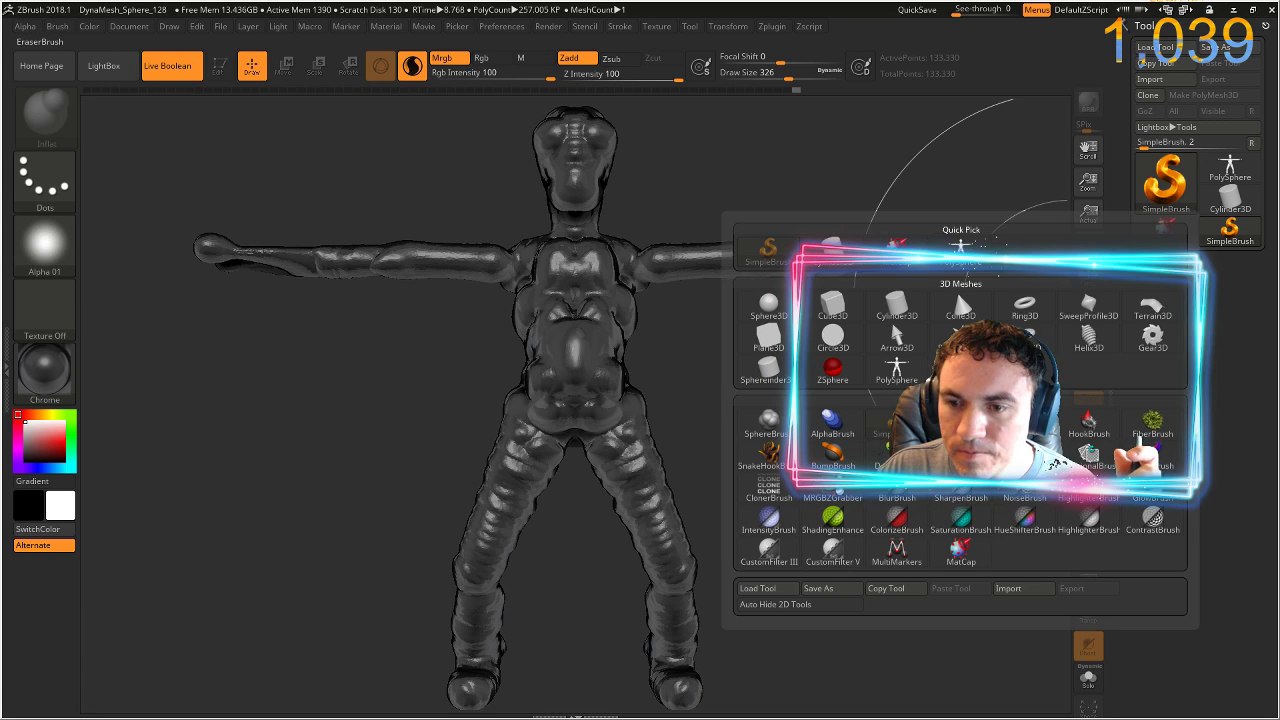
pyautogui.click(955, 428)
pyautogui.moveTo(197, 257)
pyautogui.mouseDown()
pyautogui.moveTo(285, 260)
pyautogui.moveTo(603, 217)
pyautogui.moveTo(850, 255)
pyautogui.moveTo(583, 351)
pyautogui.moveTo(453, 560)
pyautogui.moveTo(626, 554)
pyautogui.moveTo(327, 319)
pyautogui.moveTo(651, 416)
pyautogui.mouseUp()
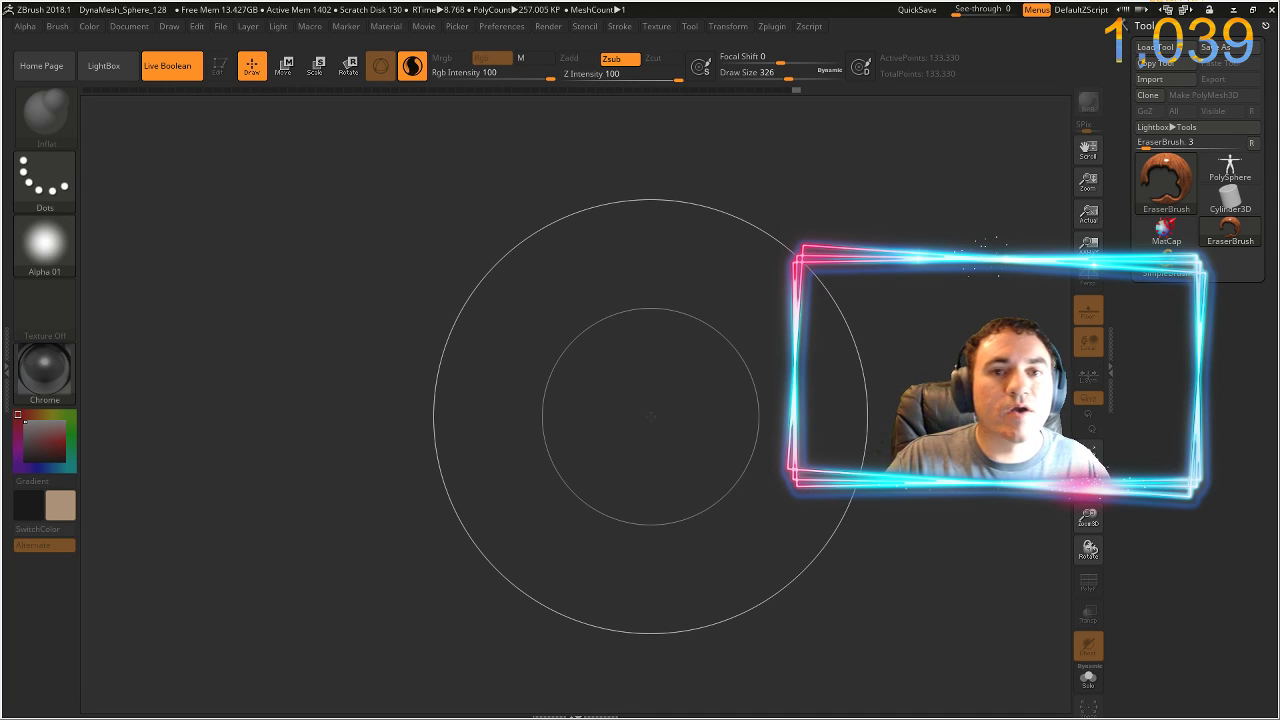